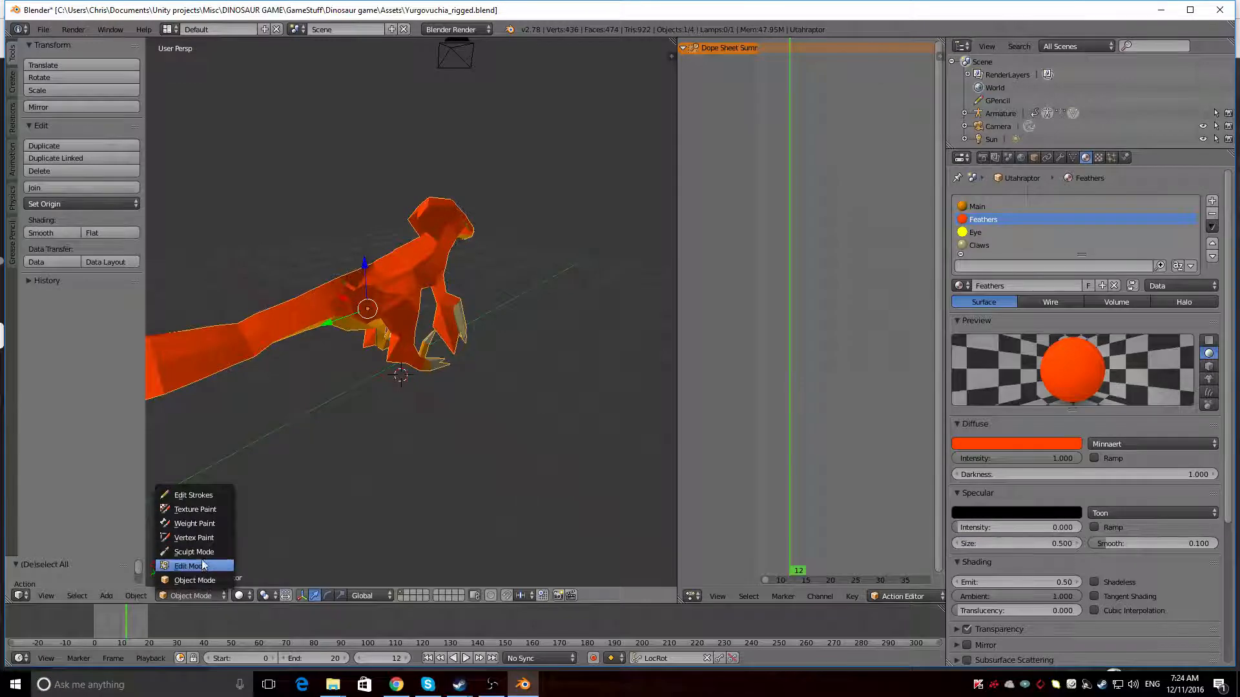
Flip the normals of the single face on the Utahraptor mesh where the tail meets the back, using face selection in Edit Mode
{"action": "left_click", "coordinate": [203, 566]}
{"action": "middle_click_drag", "start_coordinate": [207, 526], "coordinate": [299, 381]}
{"action": "key", "text": "space"}
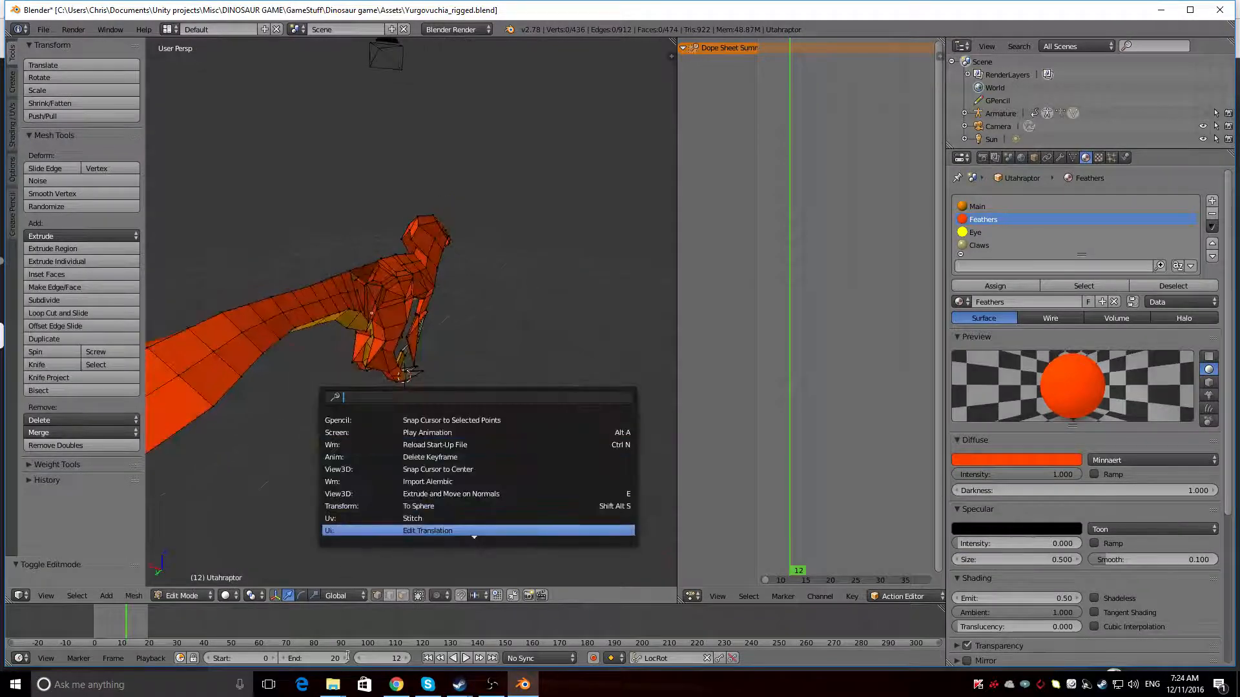
{"action": "left_click", "coordinate": [402, 595]}
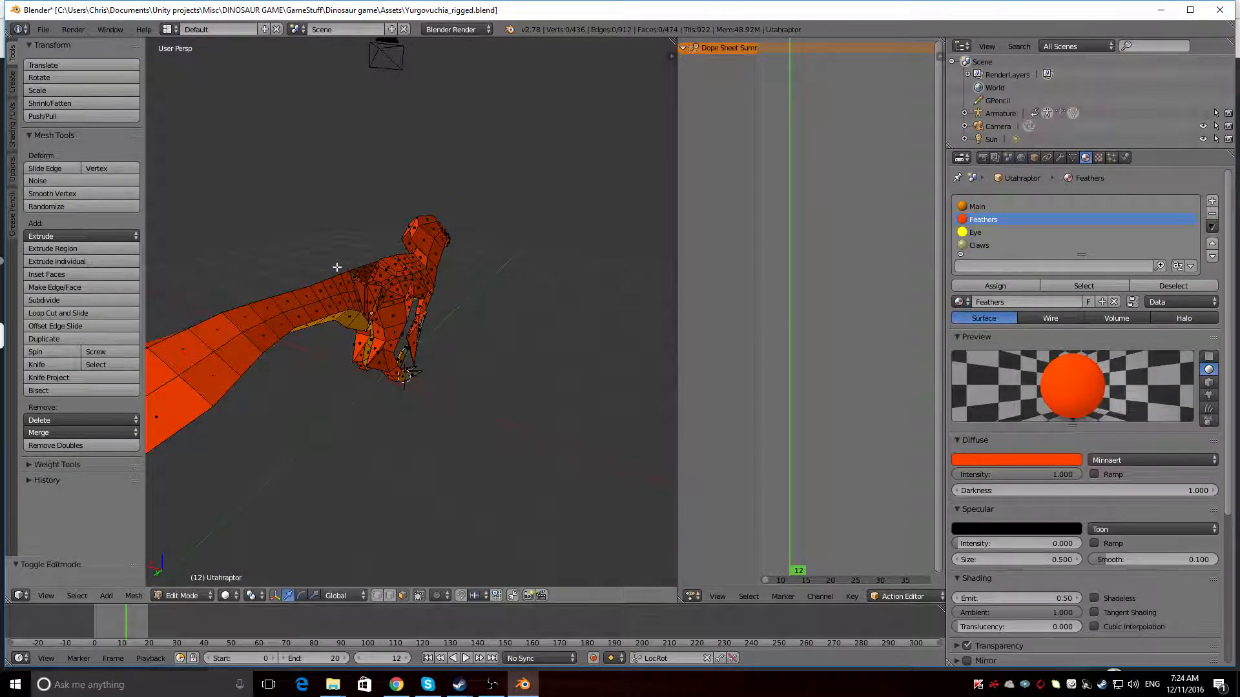
{"action": "right_click", "coordinate": [355, 279]}
{"action": "middle_click_drag", "start_coordinate": [356, 279], "coordinate": [452, 305]}
{"action": "key", "text": "w"}
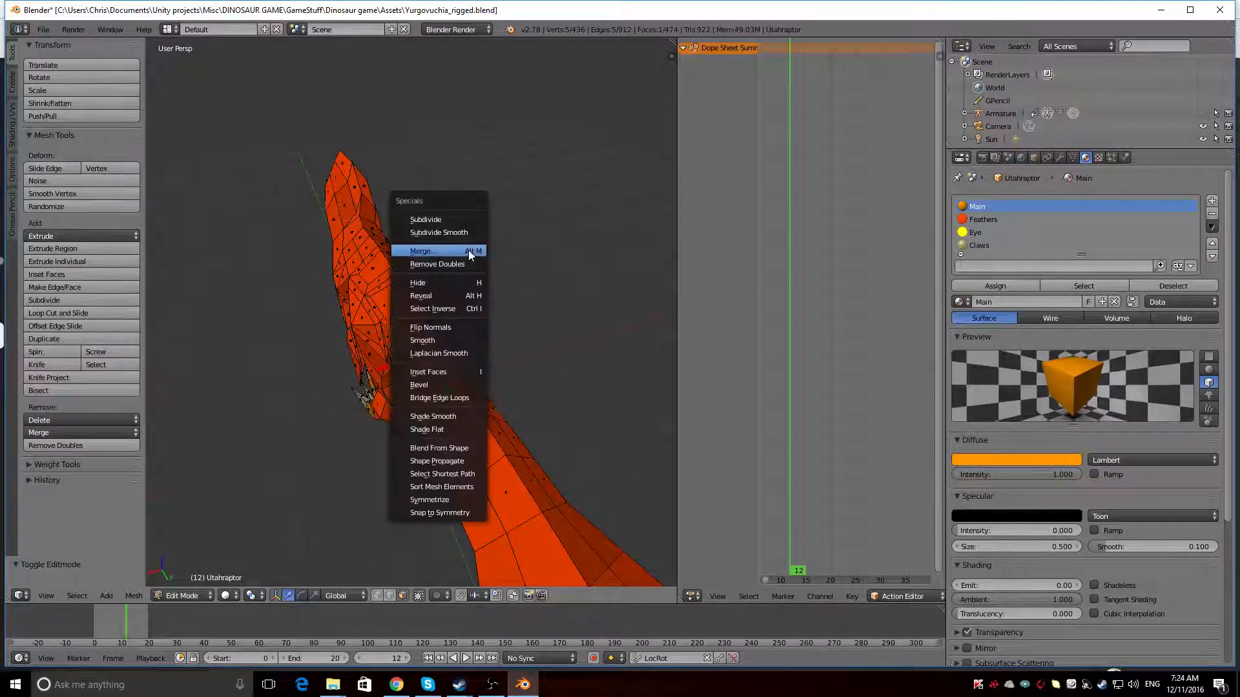
{"action": "left_click", "coordinate": [439, 328]}
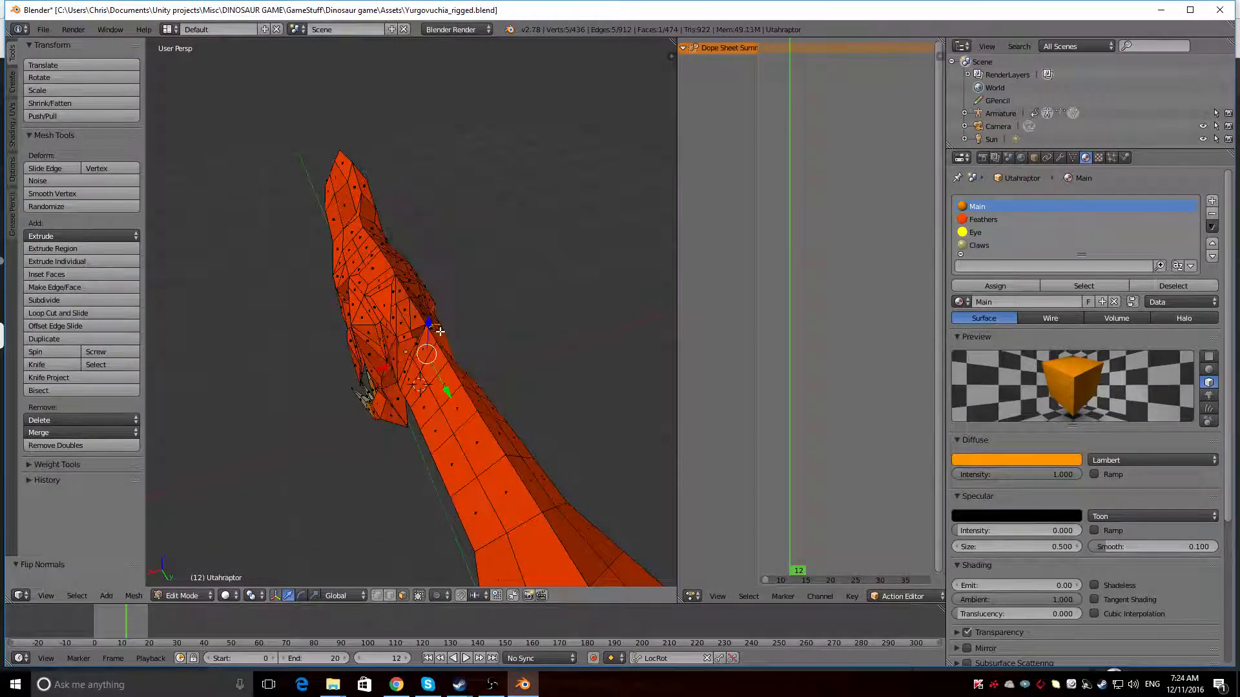
{"action": "middle_click_drag", "start_coordinate": [440, 329], "coordinate": [390, 307]}
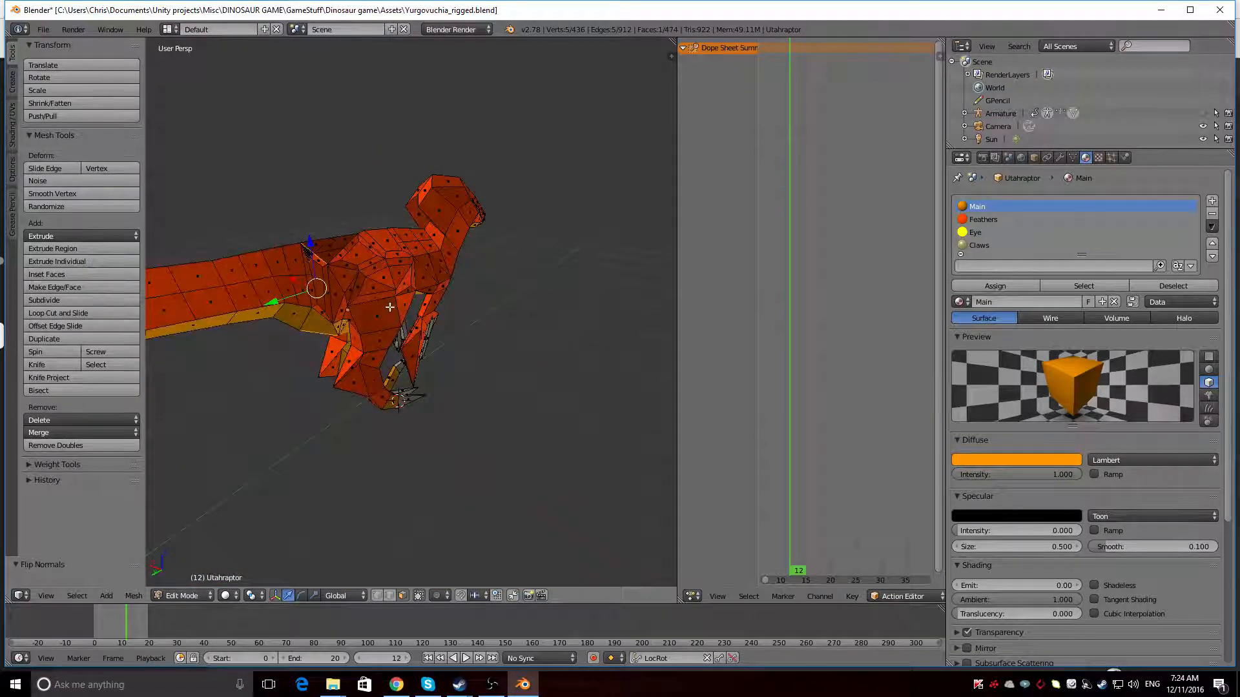
Preview the mesh in rendered shading and in Object Mode, ending back in Edit Mode
{"action": "key", "text": "shift+z"}
{"action": "key", "text": "shift+z"}
{"action": "left_click", "coordinate": [187, 580]}
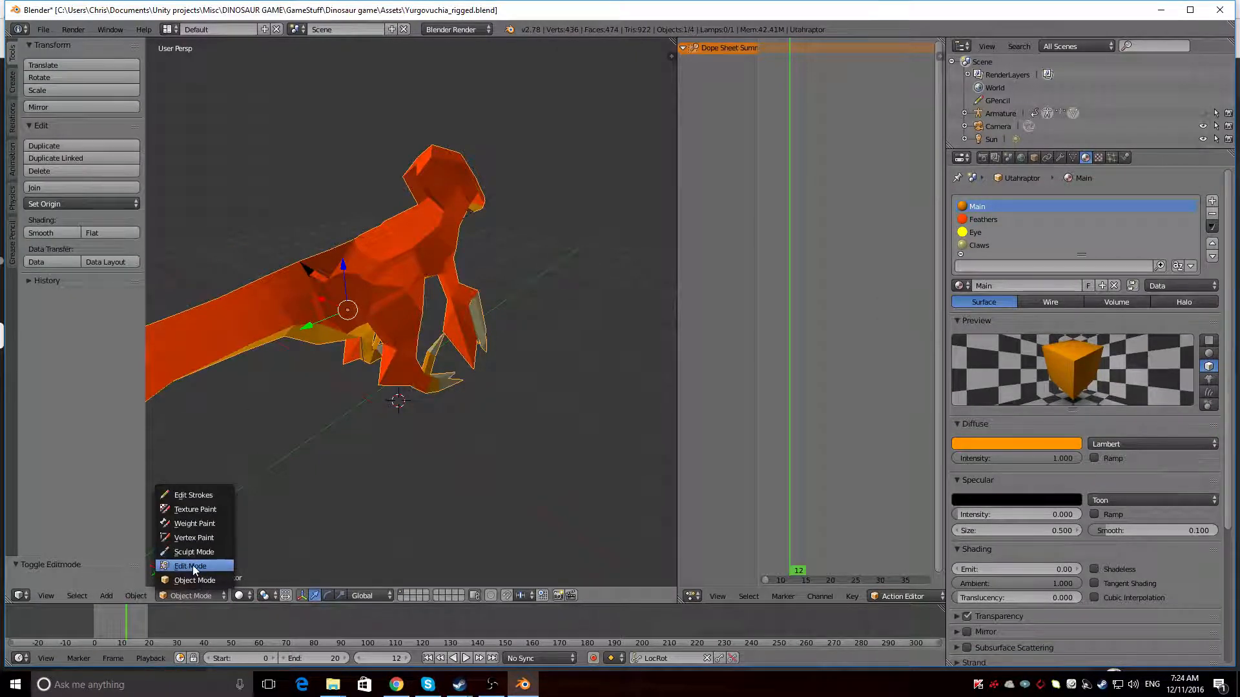
{"action": "left_click", "coordinate": [198, 580]}
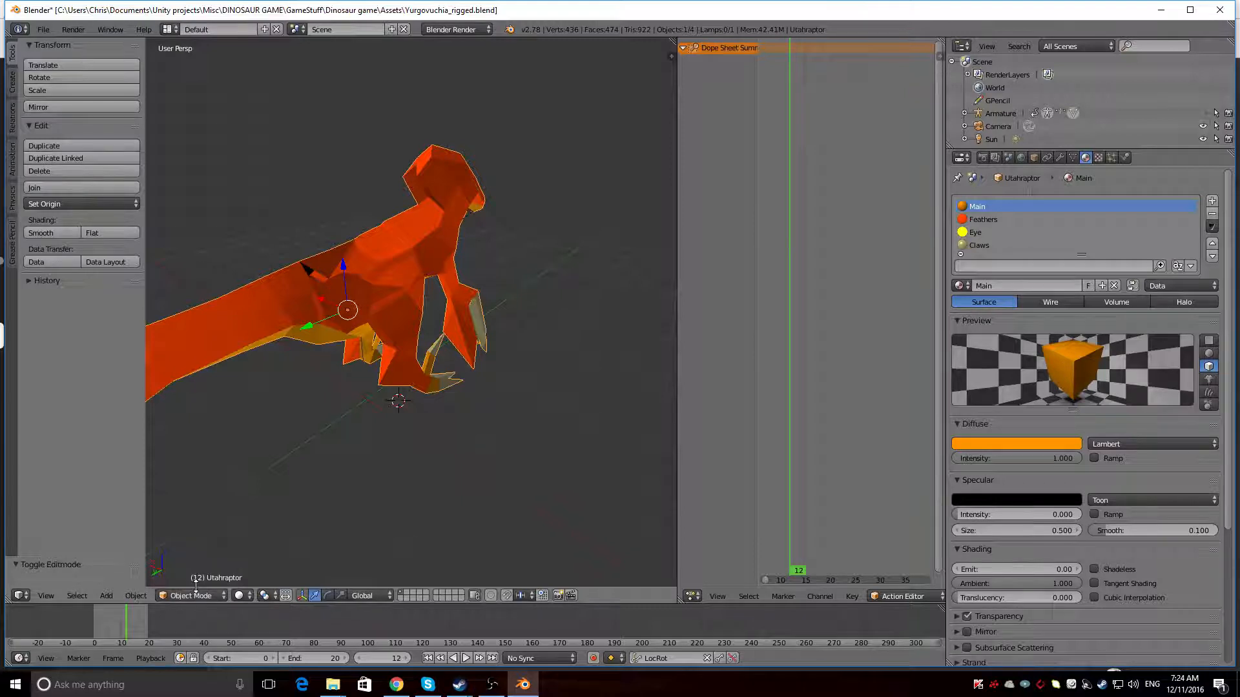
{"action": "left_click", "coordinate": [181, 595]}
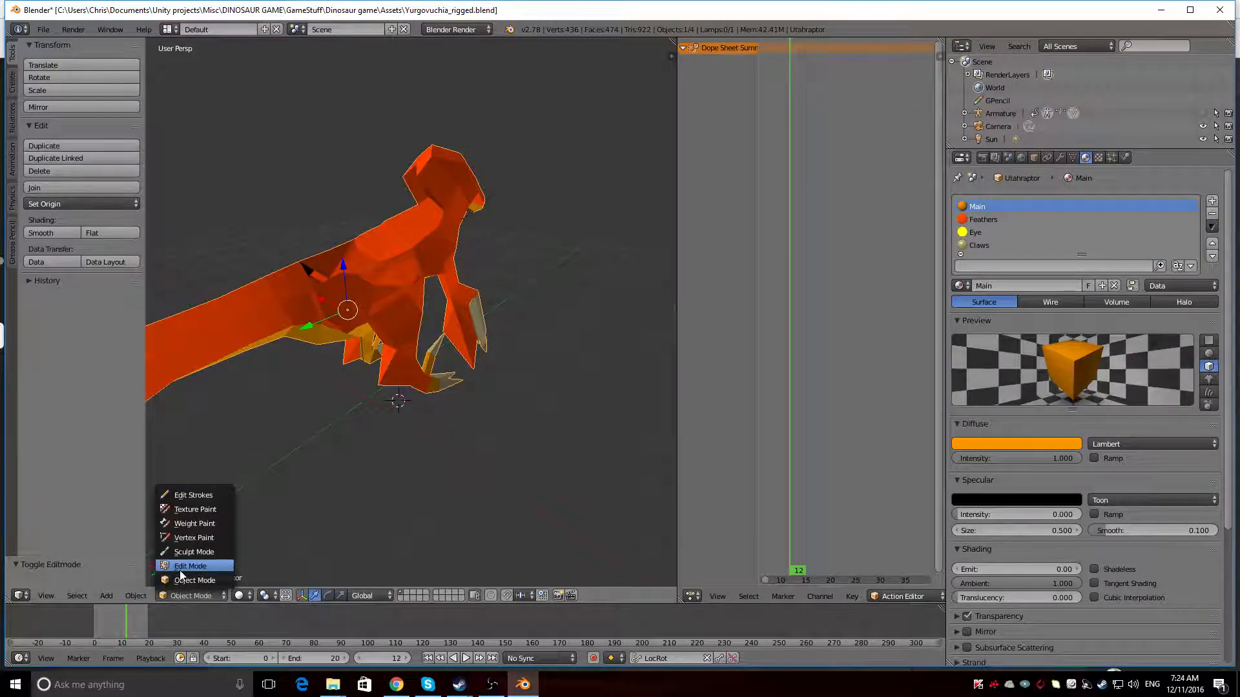
{"action": "left_click", "coordinate": [181, 569]}
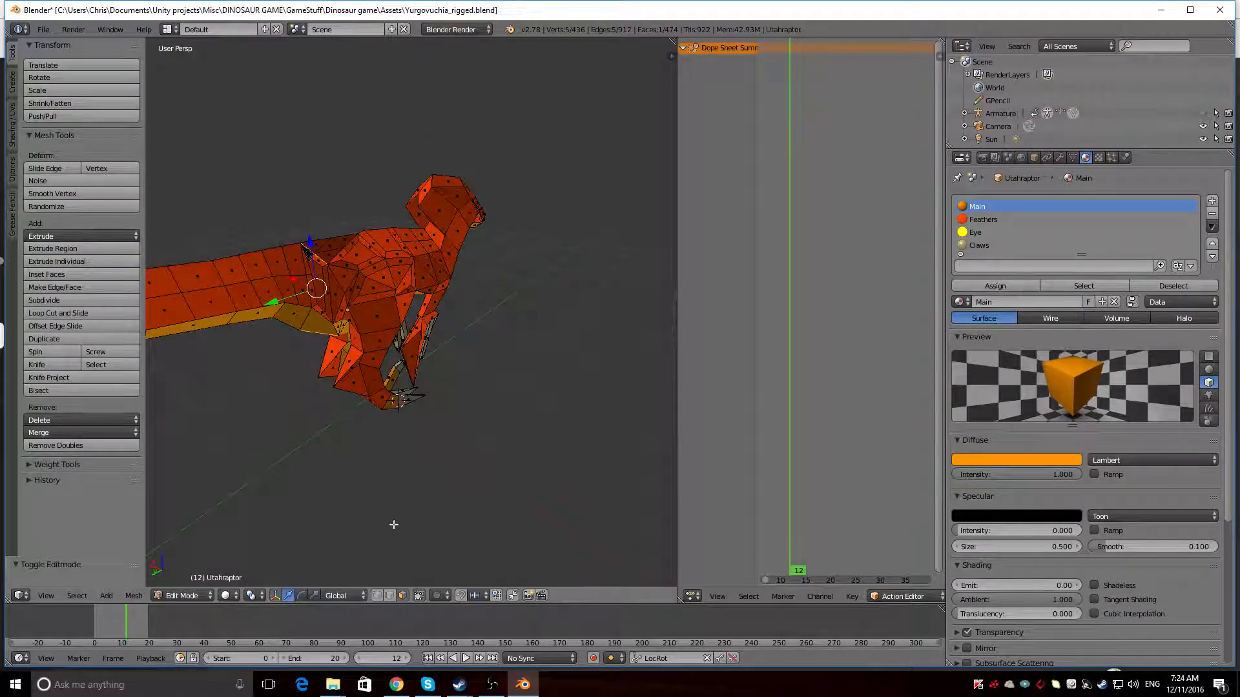
Flip the normals of the still-selected face at the tail base once more
{"action": "middle_click_drag", "start_coordinate": [559, 400], "coordinate": [465, 525]}
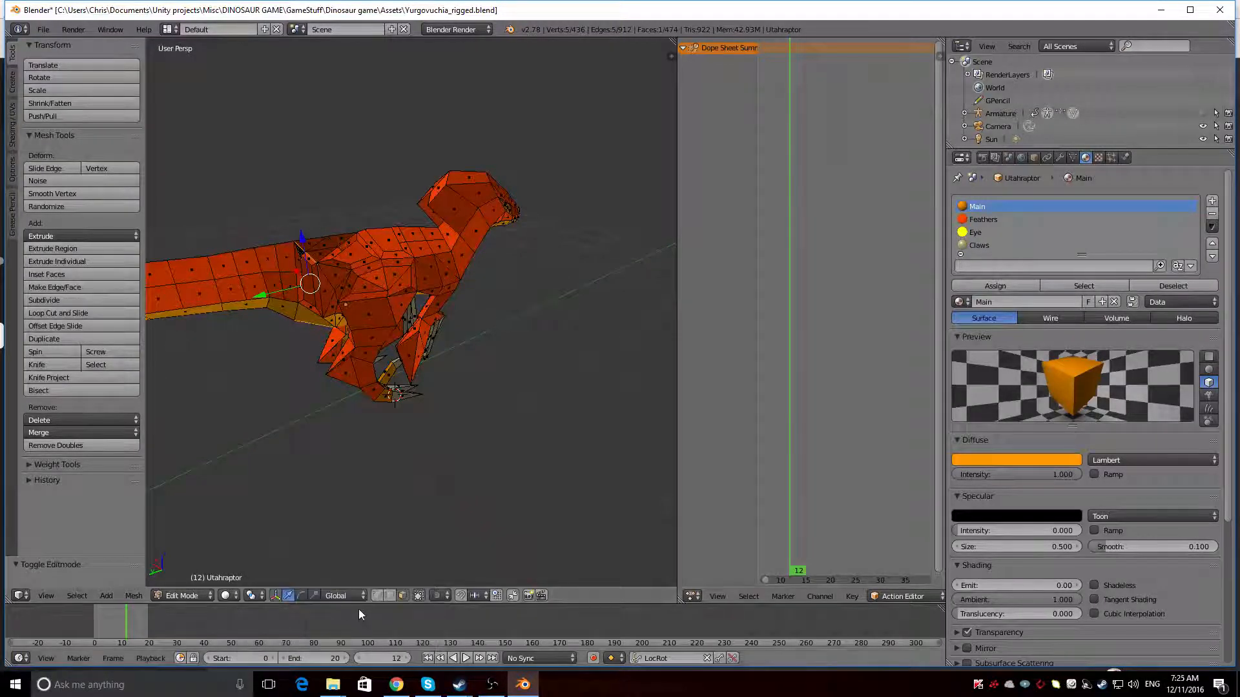
{"action": "key", "text": "w"}
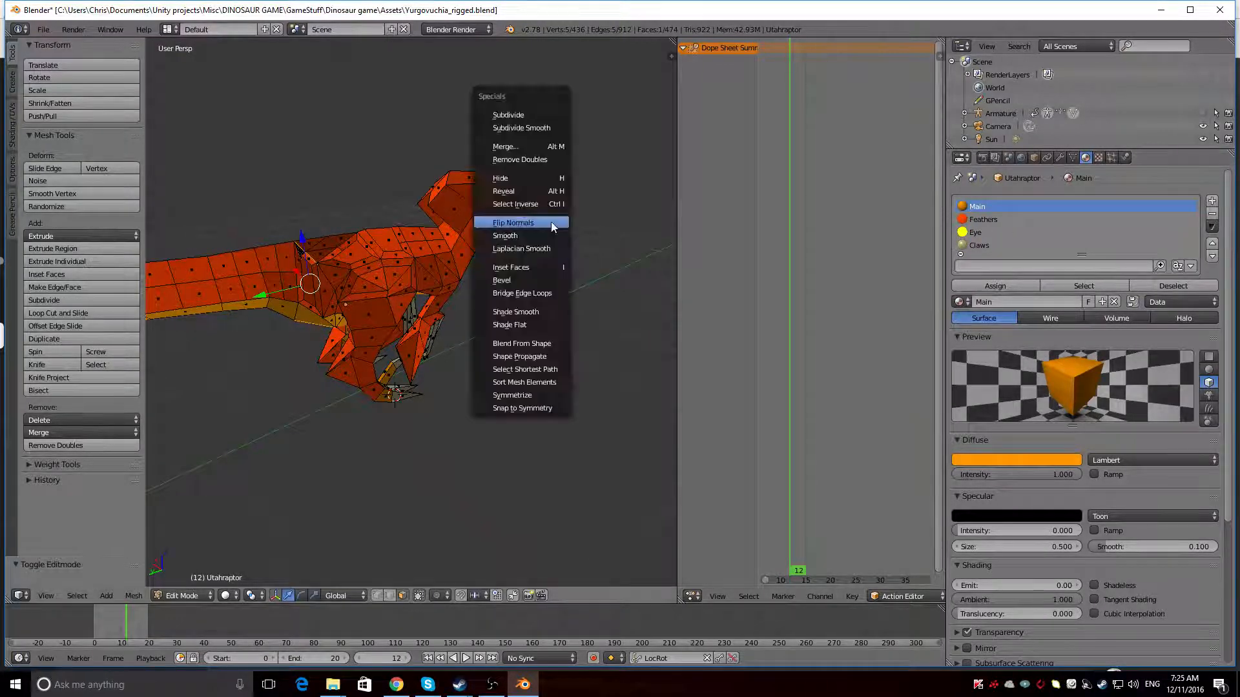
{"action": "left_click", "coordinate": [551, 223]}
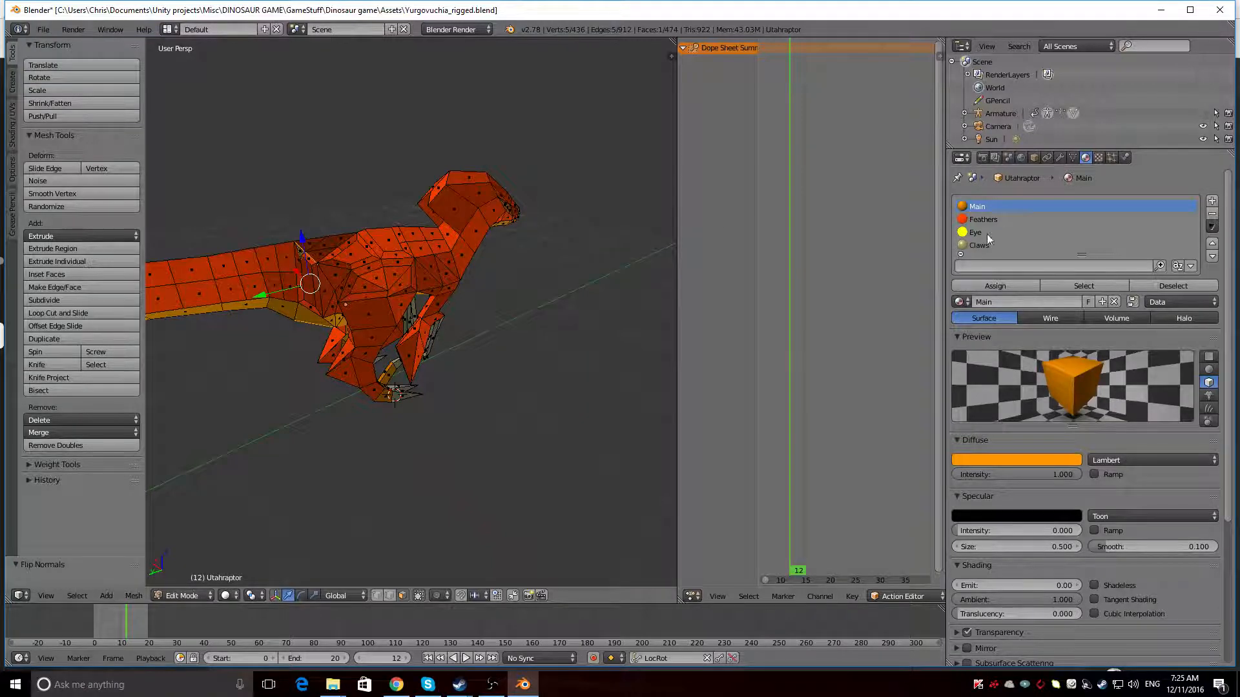
Assign the Feathers material to the selected face at the tail base and preview it in rendered shading
{"action": "left_click", "coordinate": [982, 218]}
{"action": "left_click", "coordinate": [989, 287]}
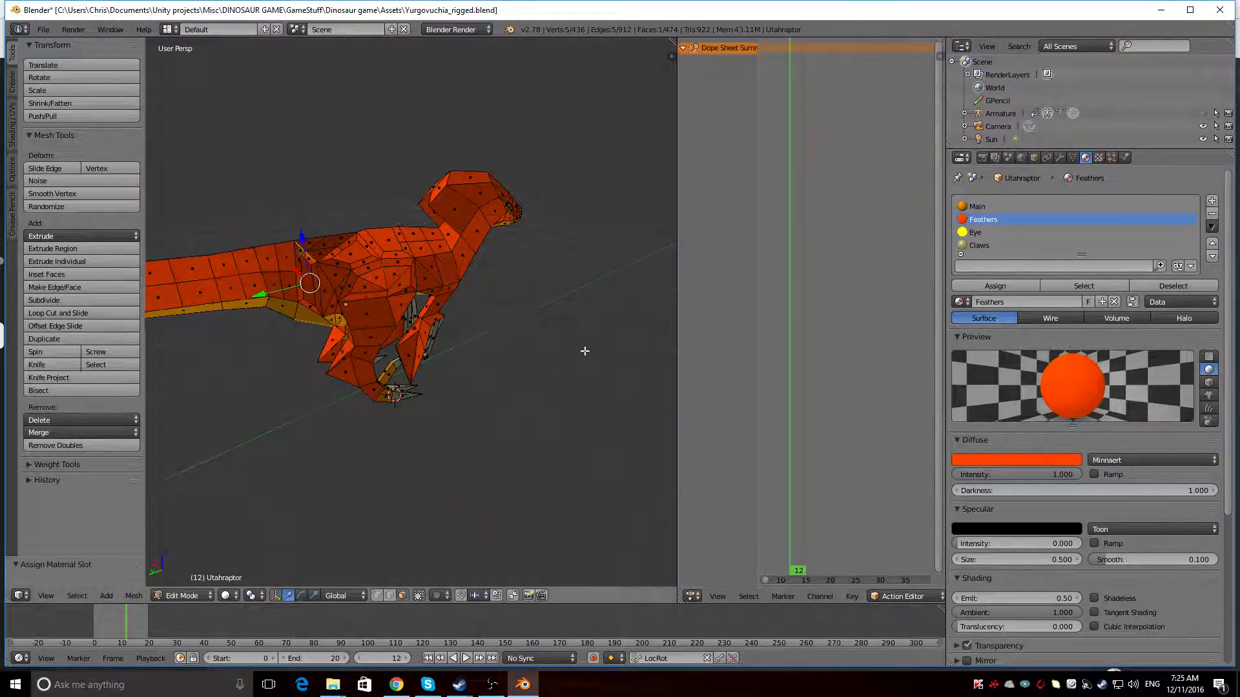
{"action": "mouse_move", "coordinate": [583, 352]}
{"action": "middle_mouse_down"}
{"action": "mouse_move", "coordinate": [452, 303]}
{"action": "mouse_move", "coordinate": [313, 291]}
{"action": "mouse_move", "coordinate": [498, 304]}
{"action": "middle_mouse_up"}
{"action": "key", "text": "shift+z"}
{"action": "key", "text": "shift+z"}
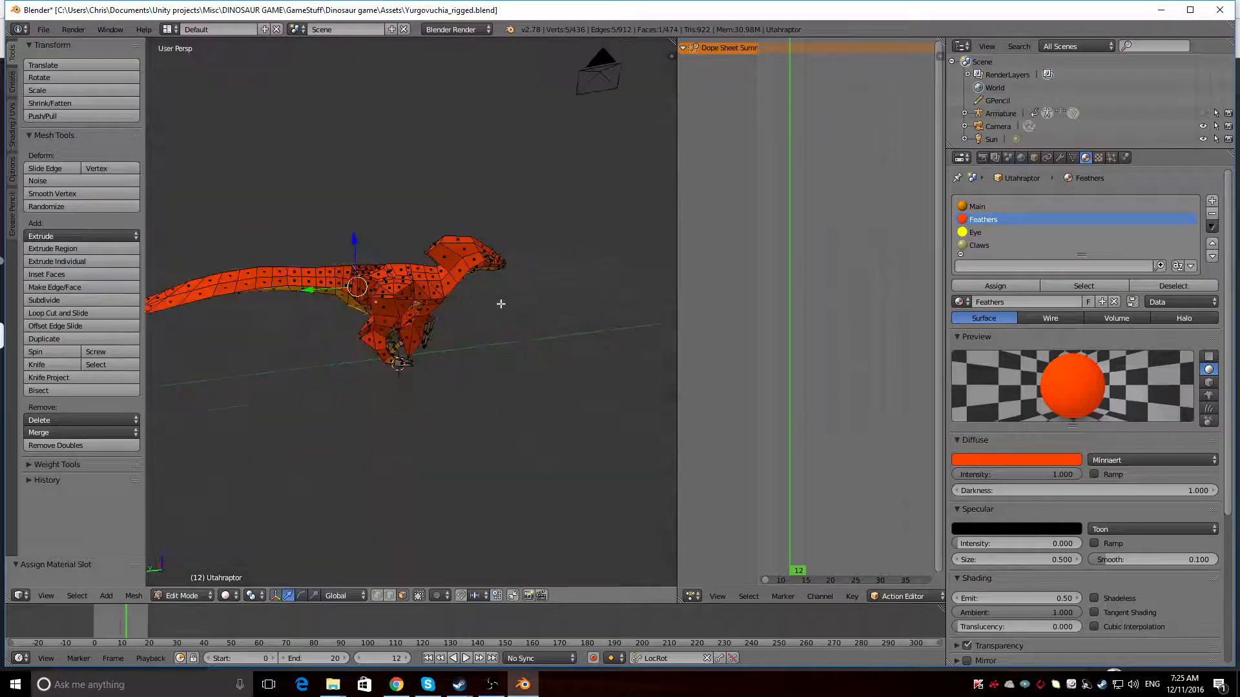
Link the YurgoWalk action to the mesh in the Action Editor and play the animation
{"action": "scroll", "coordinate": [864, 598], "scroll_direction": "right", "scroll_amount": 5}
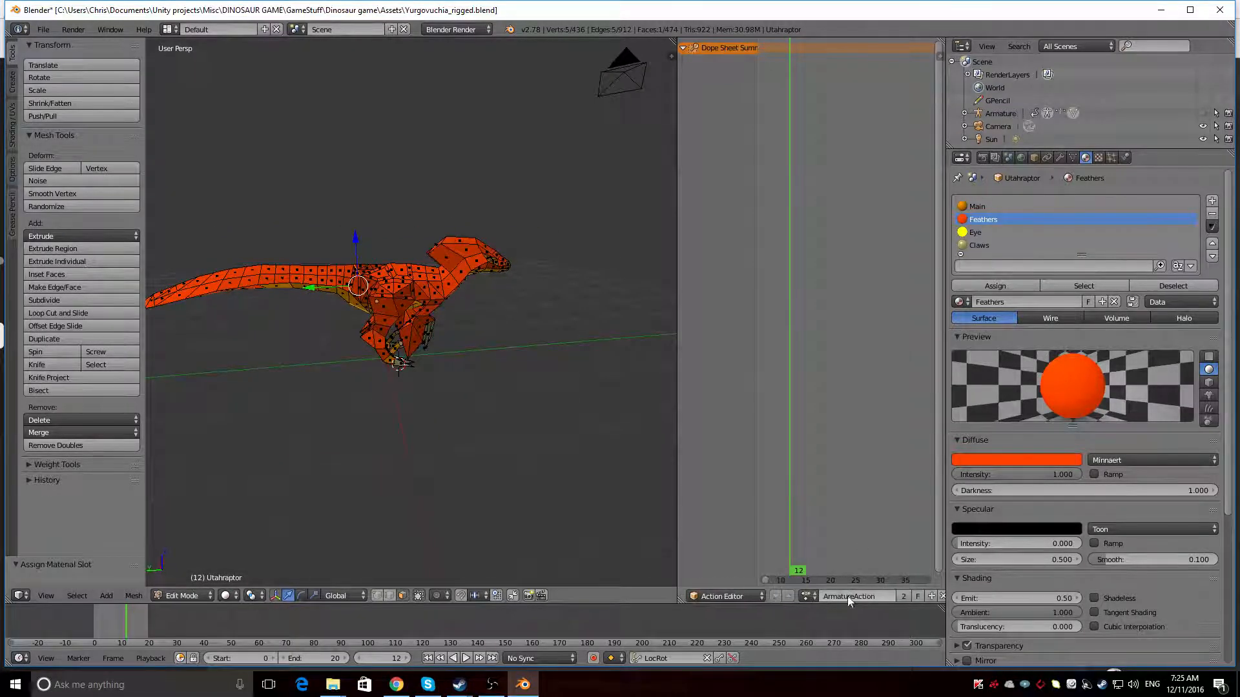
{"action": "left_click", "coordinate": [807, 596]}
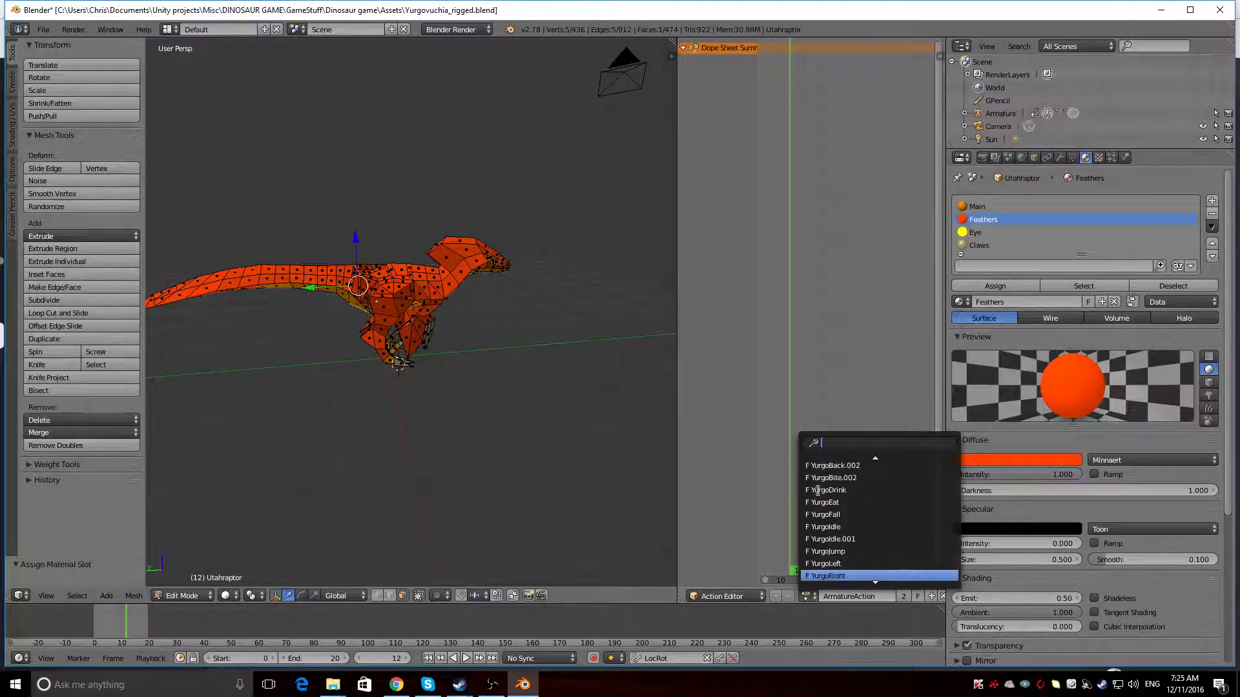
{"action": "key", "text": "Return"}
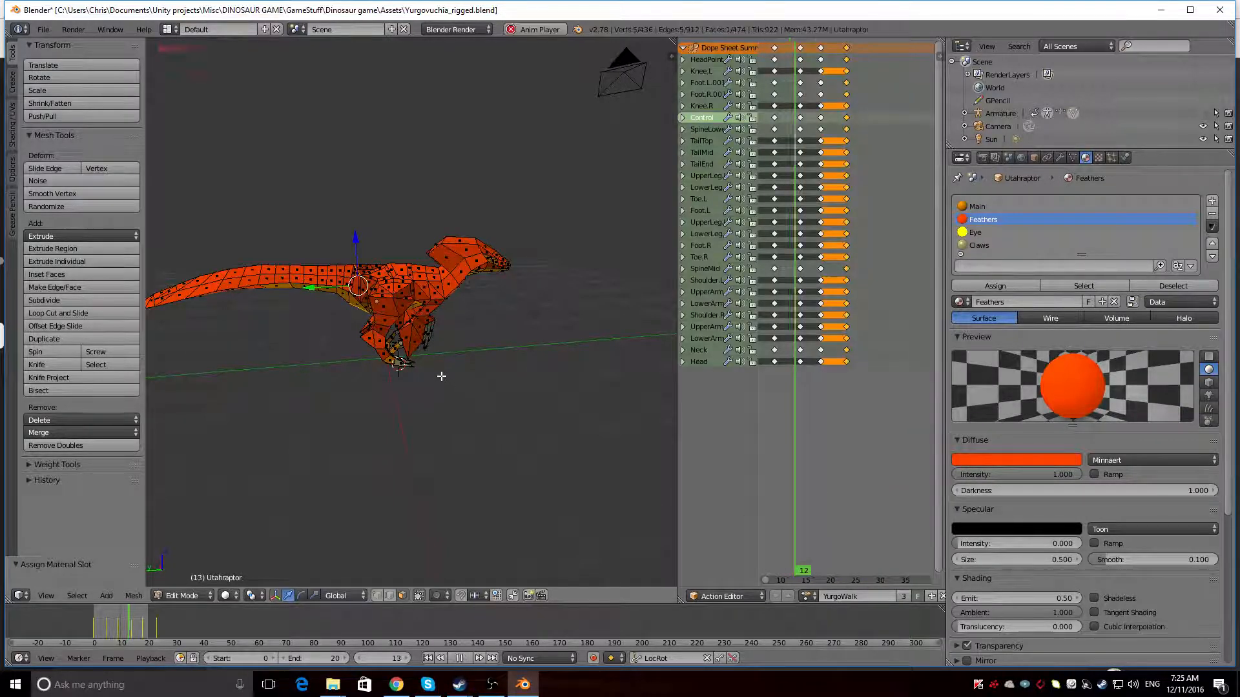
Return the mesh to Object Mode, unhide the armature and stop the animation playback
{"action": "left_click", "coordinate": [198, 580]}
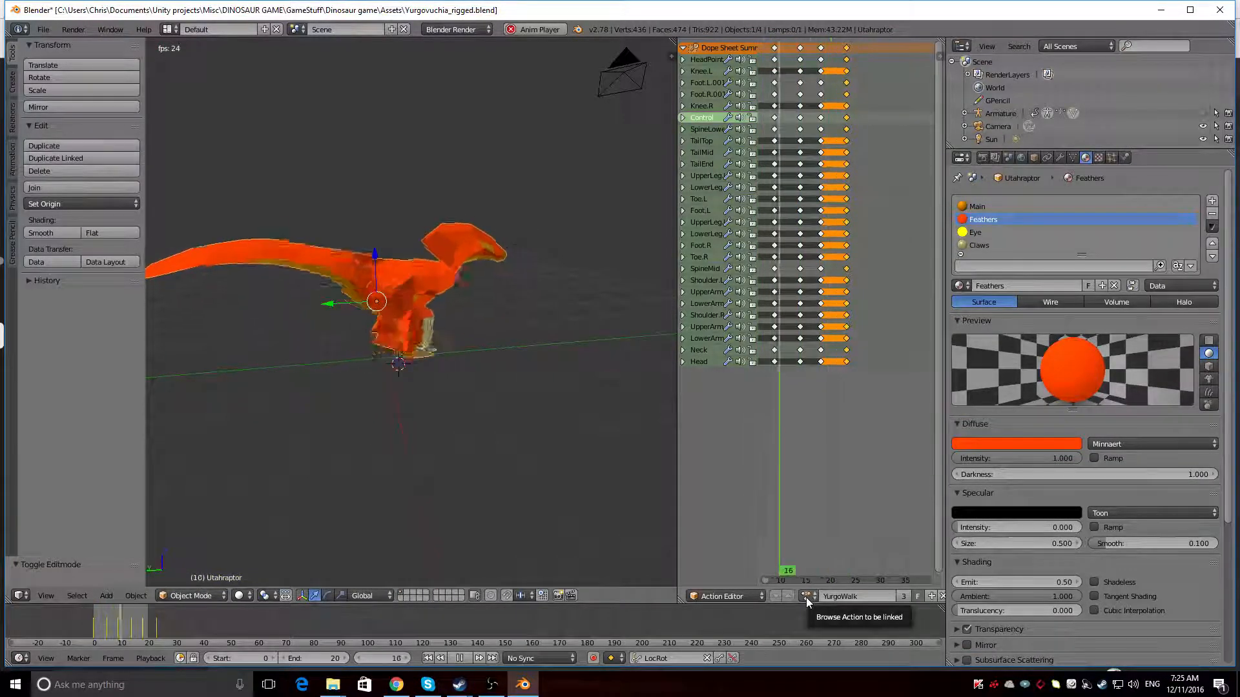
{"action": "left_click", "coordinate": [1203, 114]}
{"action": "key", "text": "alt+a"}
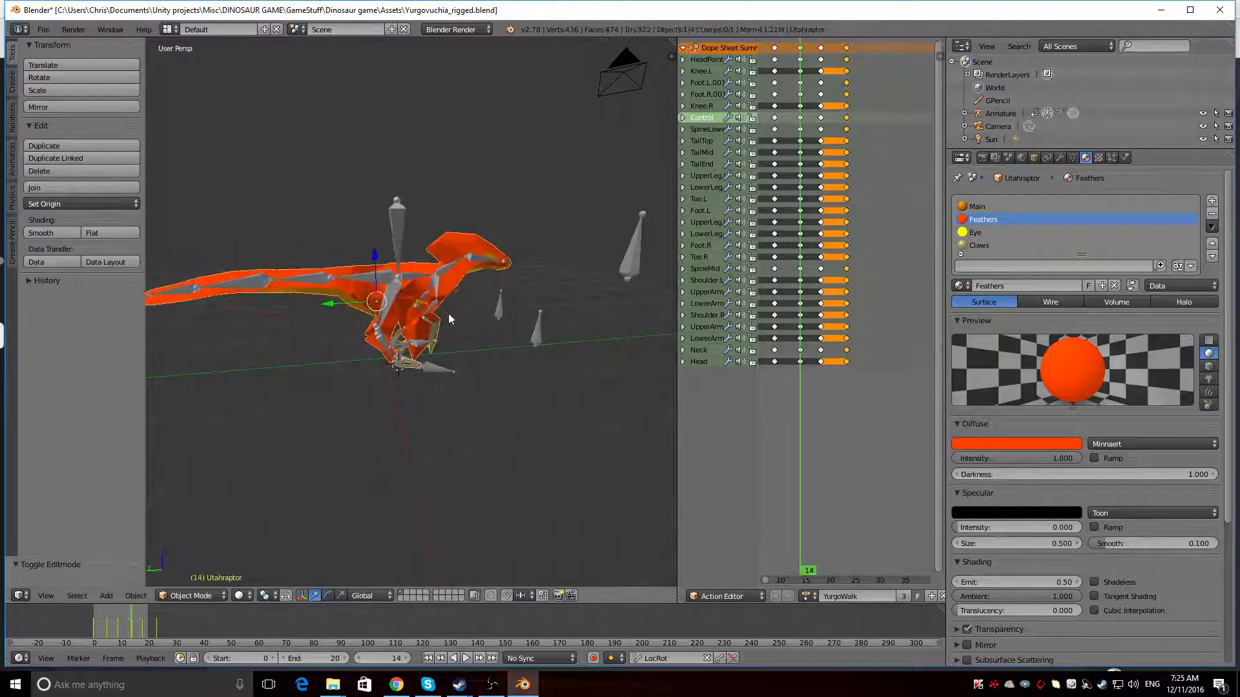
Select the armature's Control bone, stop playback and switch the armature's action to YurgoWalk
{"action": "right_click", "coordinate": [400, 227]}
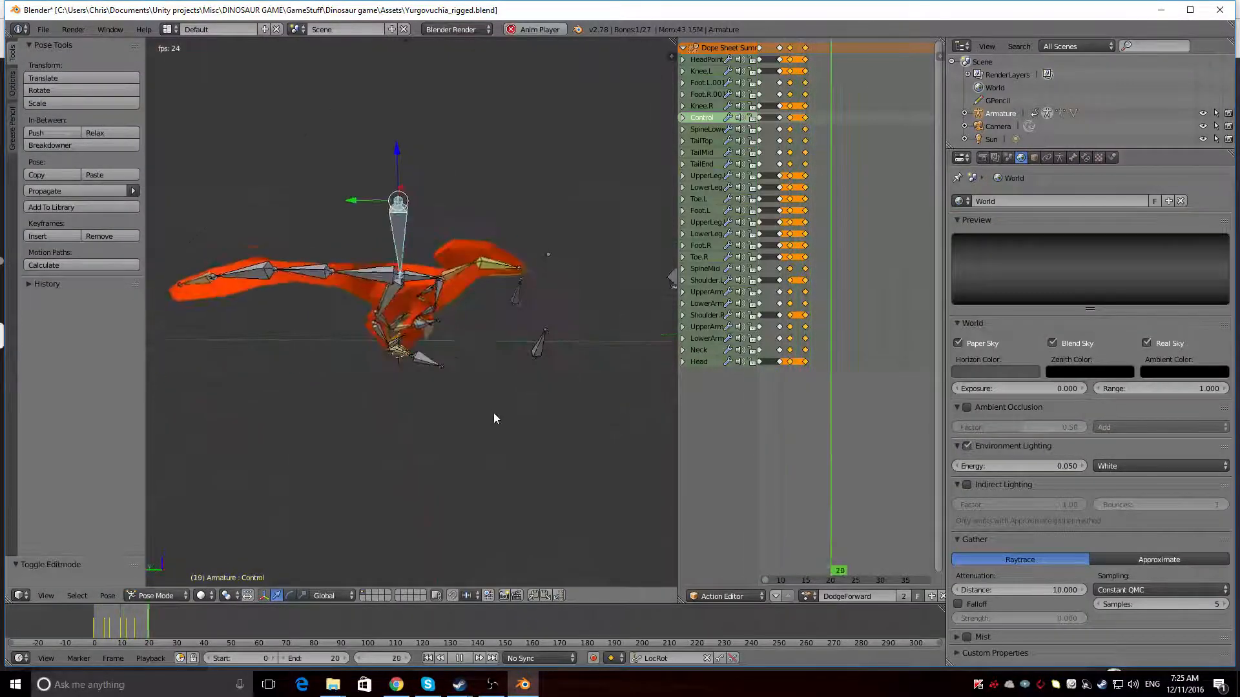
{"action": "key", "text": "alt+a"}
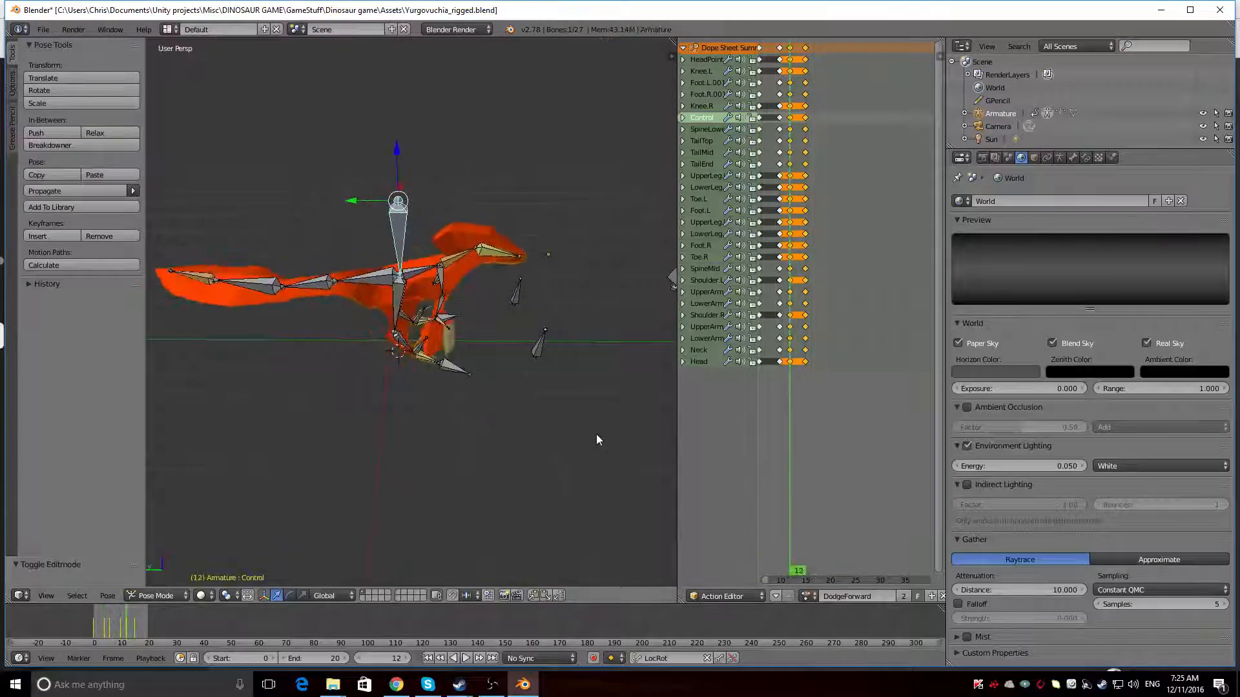
{"action": "left_click", "coordinate": [813, 597]}
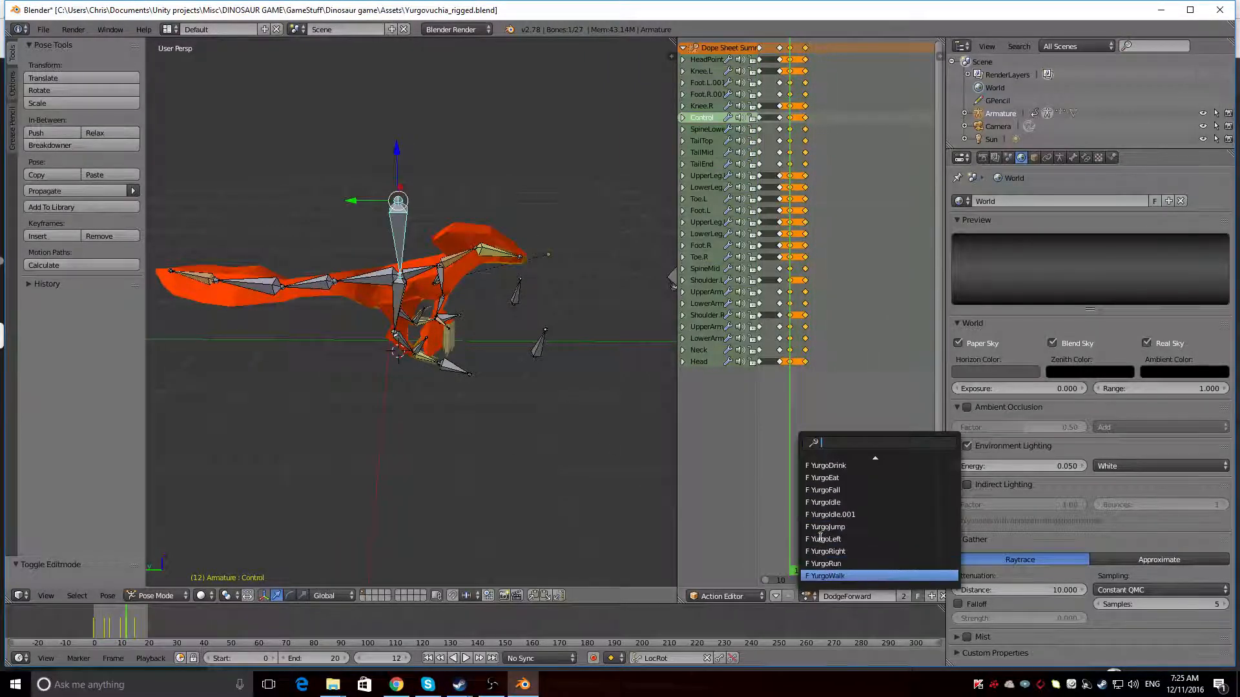
{"action": "key", "text": "Return"}
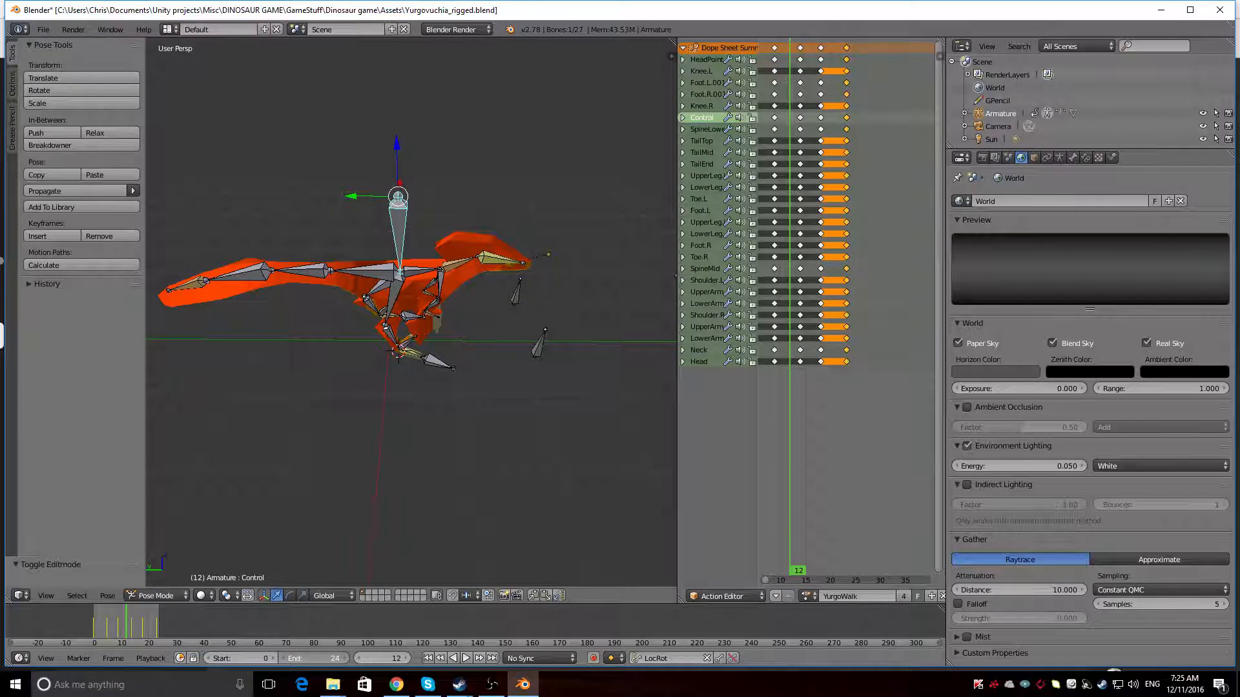
Play the walk animation and adjust the timeline's end frame to 18
{"action": "left_click", "coordinate": [346, 658]}
{"action": "left_click", "coordinate": [346, 659]}
{"action": "left_click", "coordinate": [346, 659]}
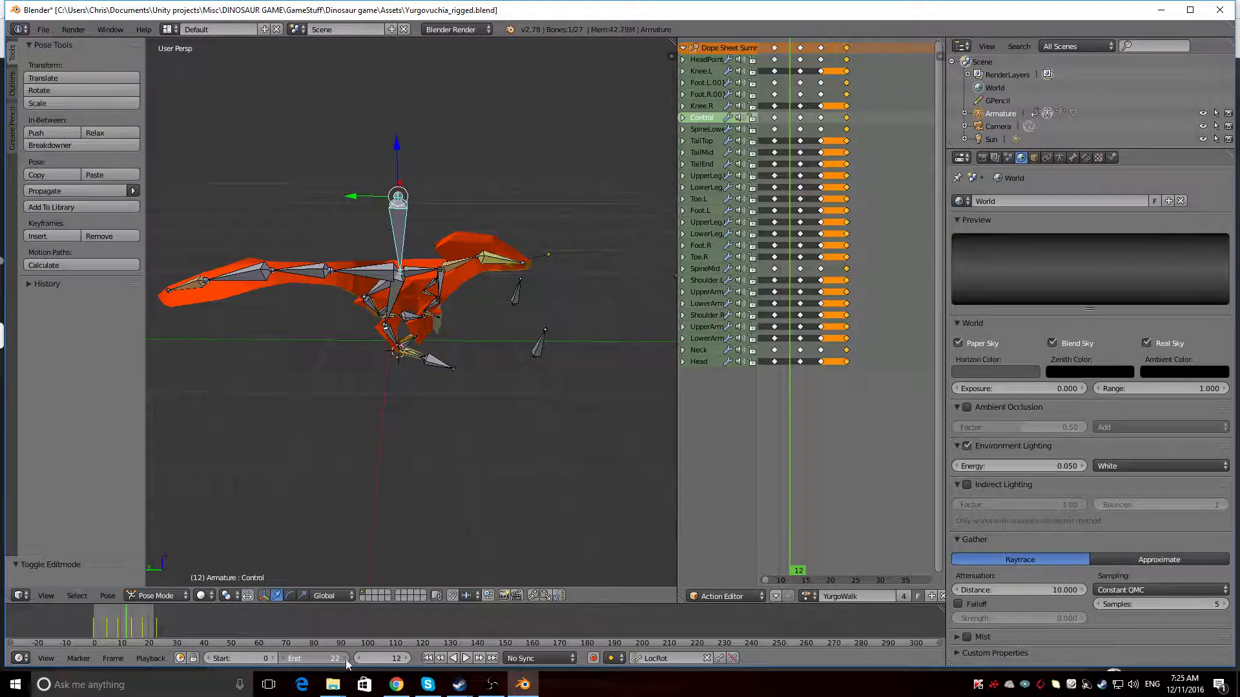
{"action": "left_click", "coordinate": [282, 659]}
{"action": "key", "text": "alt+a"}
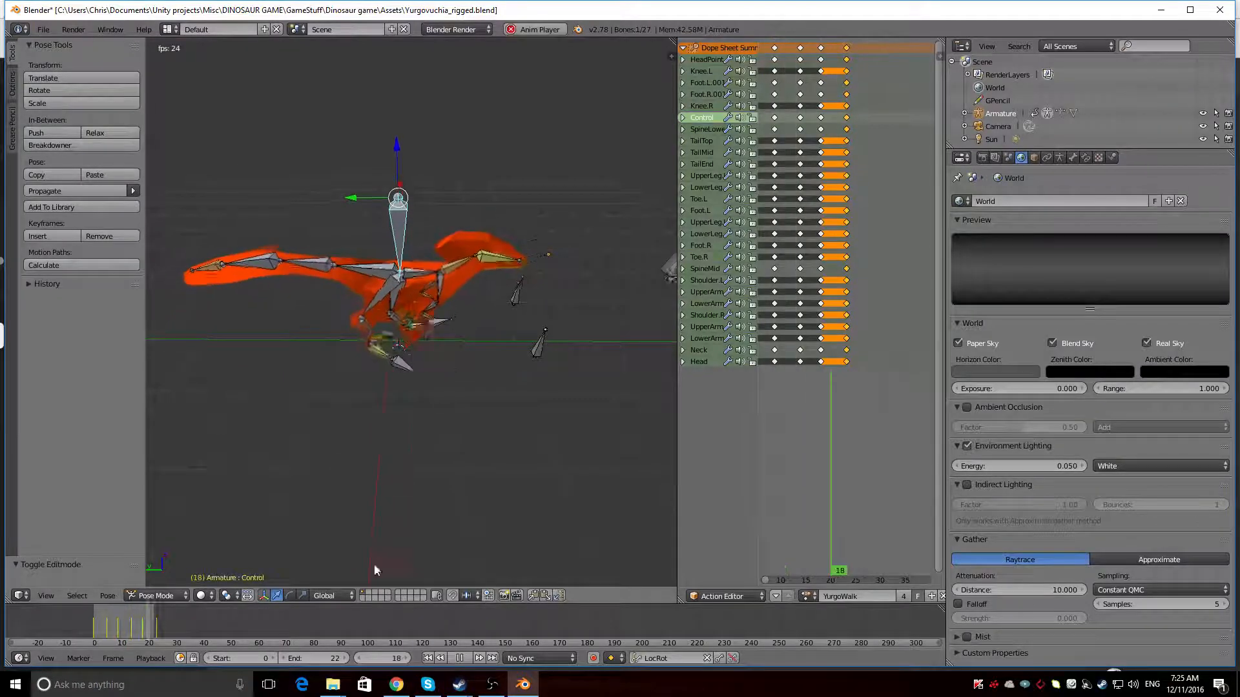
{"action": "left_click", "coordinate": [344, 660]}
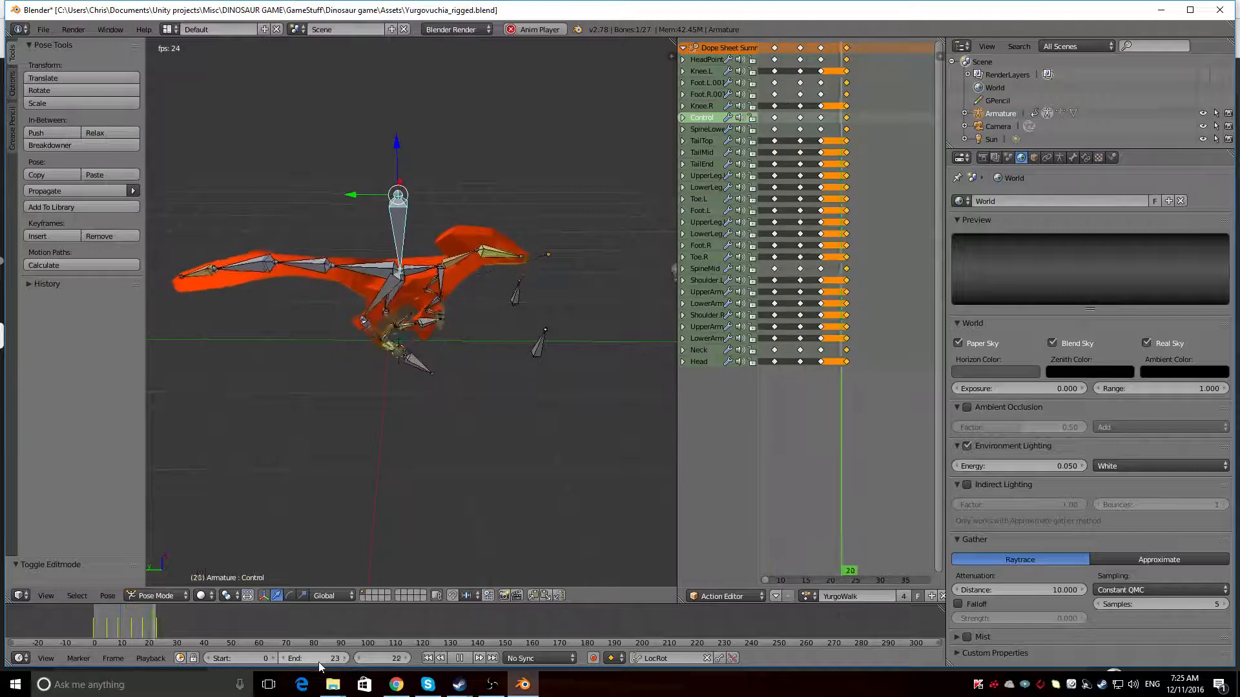
{"action": "left_click", "coordinate": [284, 658]}
{"action": "left_click", "coordinate": [284, 658]}
{"action": "left_click", "coordinate": [285, 658]}
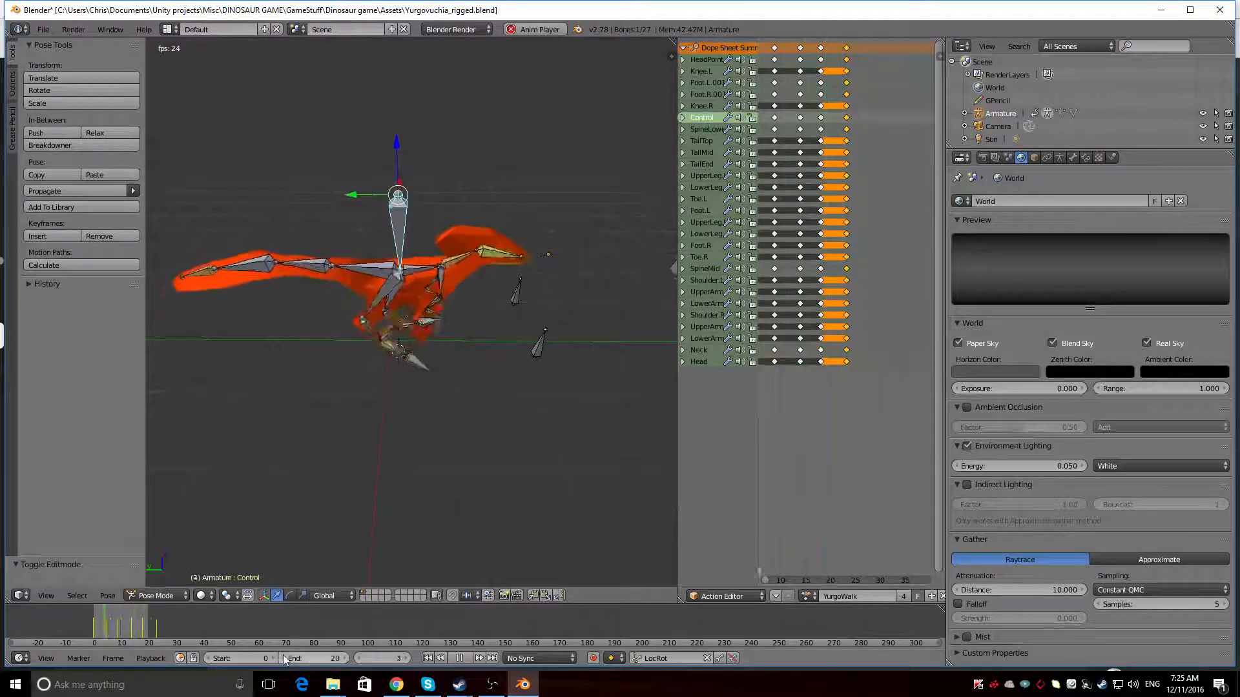
{"action": "left_click", "coordinate": [284, 658]}
{"action": "left_click", "coordinate": [284, 658]}
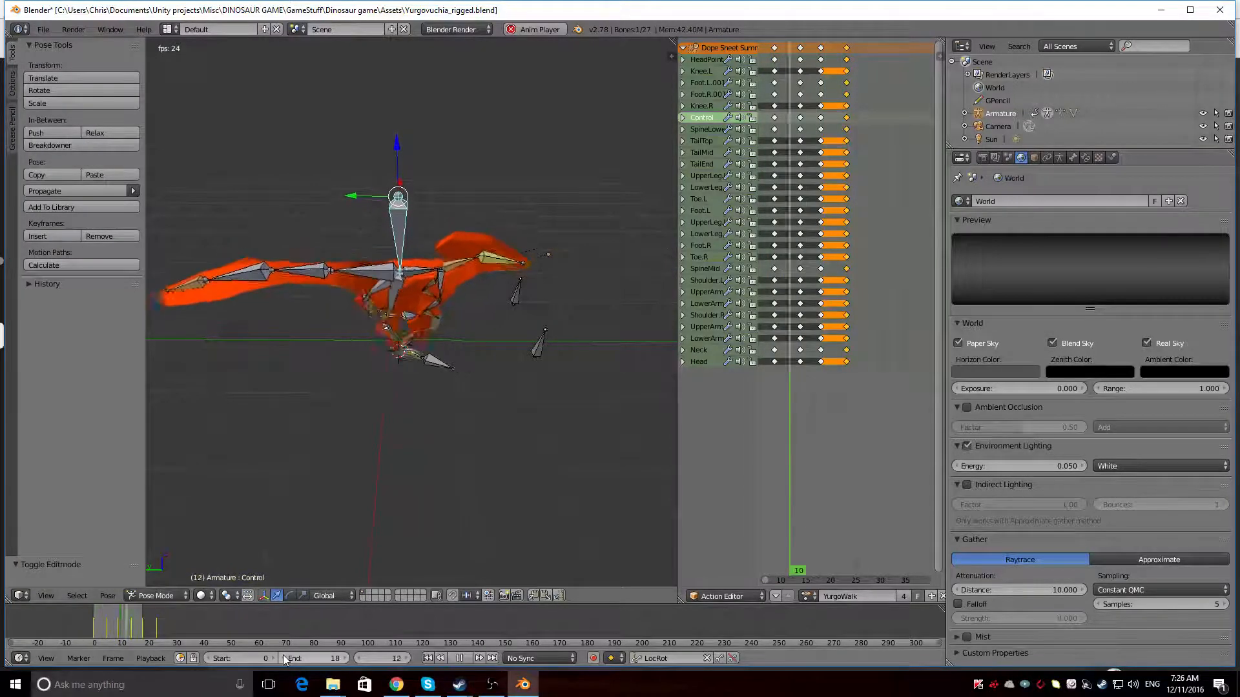
Hide the armature while the walk animation keeps playing
{"action": "middle_click_drag", "start_coordinate": [484, 474], "coordinate": [354, 382]}
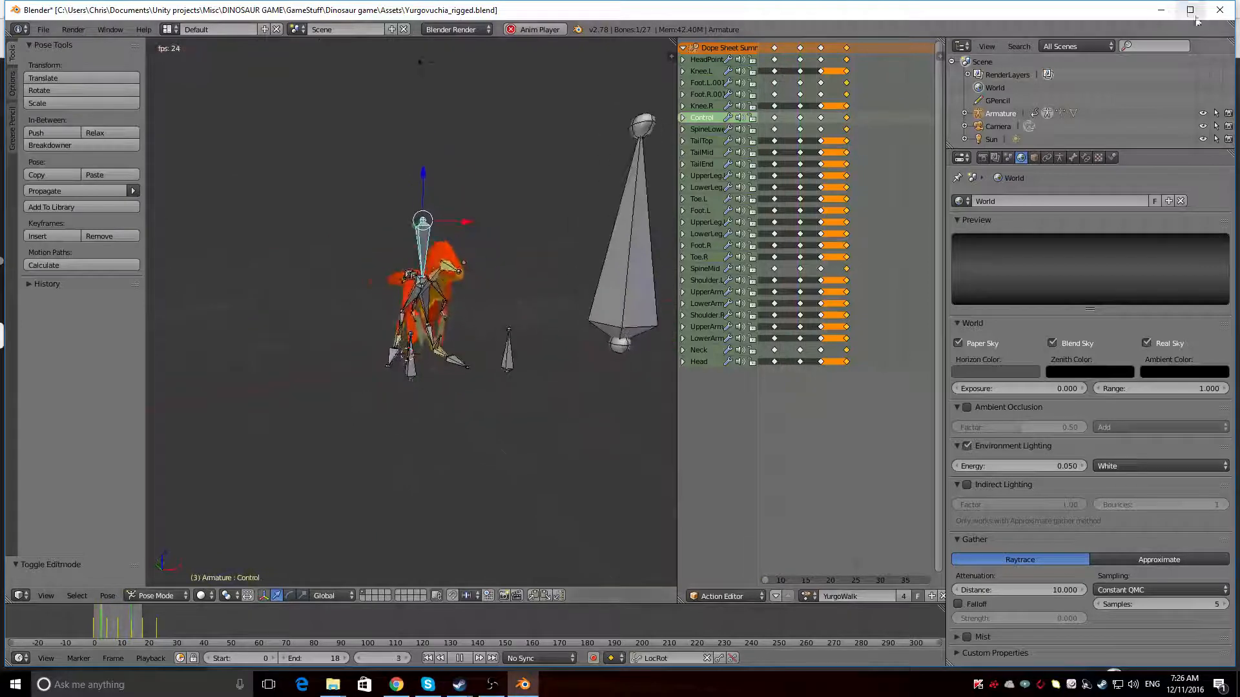
{"action": "left_click", "coordinate": [1202, 113]}
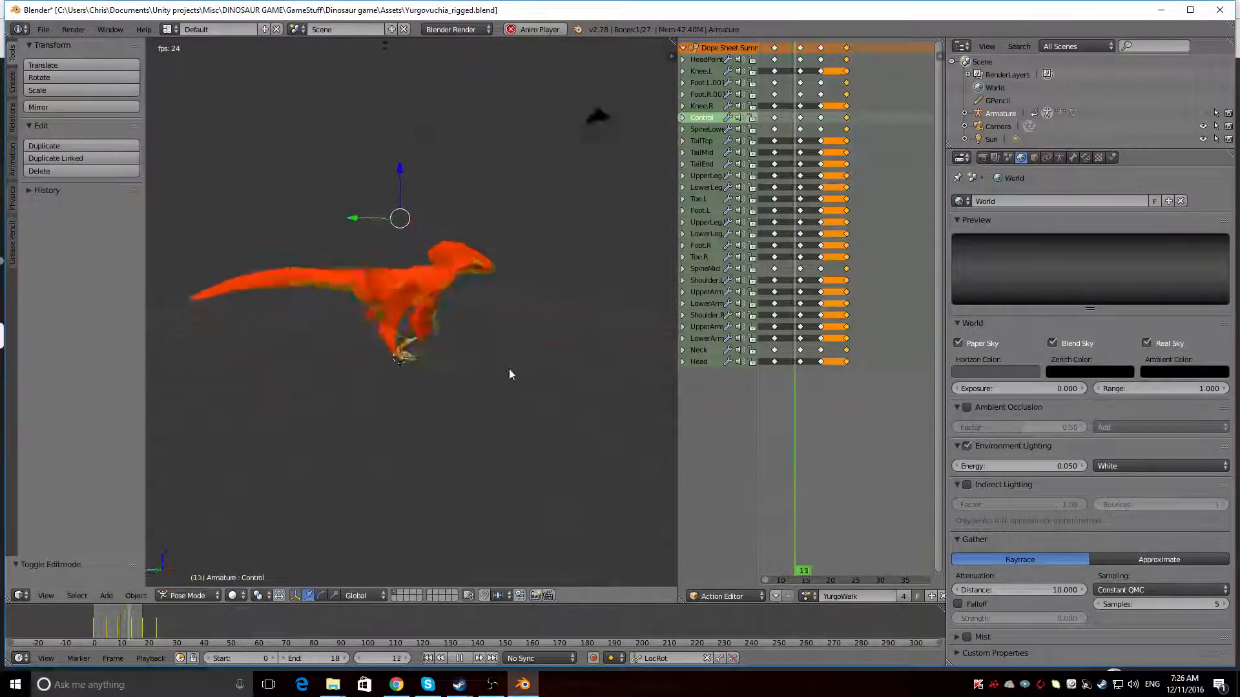
Examine the looping walk animation on the dinosaur mesh from behind, from the side, from the front and close up
{"action": "middle_click_drag", "start_coordinate": [511, 374], "coordinate": [405, 360]}
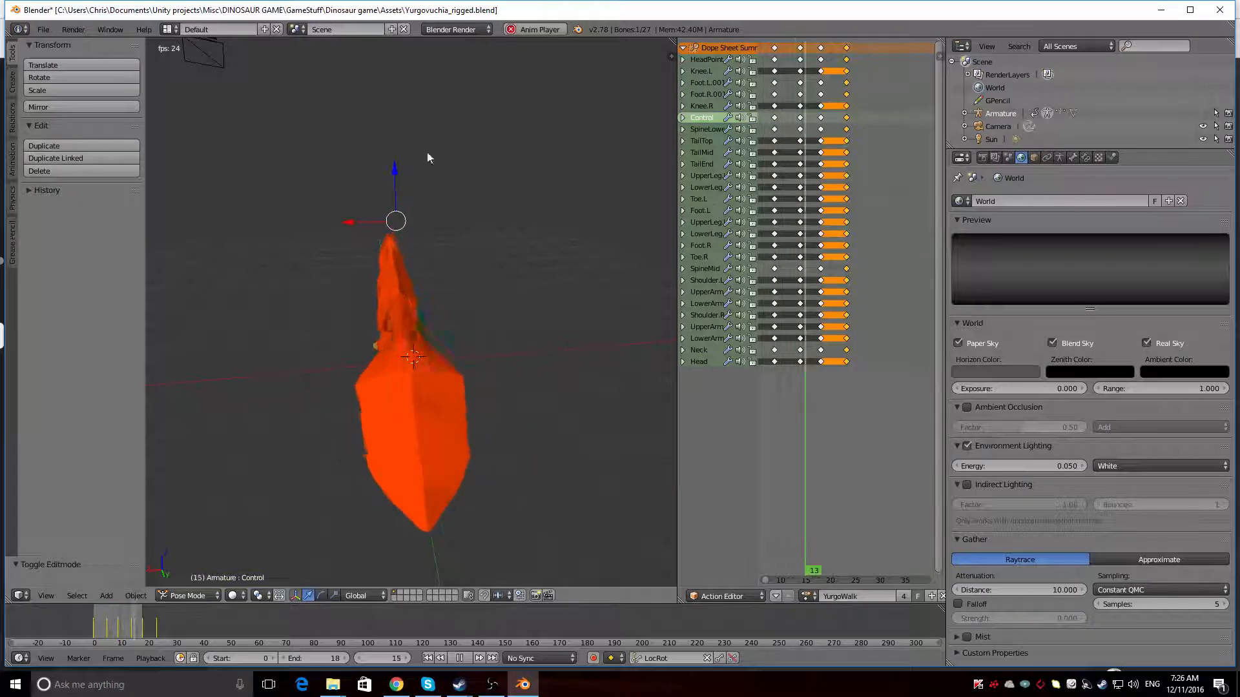
{"action": "middle_click_drag", "start_coordinate": [453, 146], "coordinate": [504, 291]}
{"action": "scroll", "coordinate": [310, 249], "scroll_direction": "up", "scroll_amount": 6}
{"action": "scroll", "coordinate": [447, 254], "scroll_direction": "up", "scroll_amount": 3}
{"action": "scroll", "coordinate": [446, 253], "scroll_direction": "down", "scroll_amount": 5}
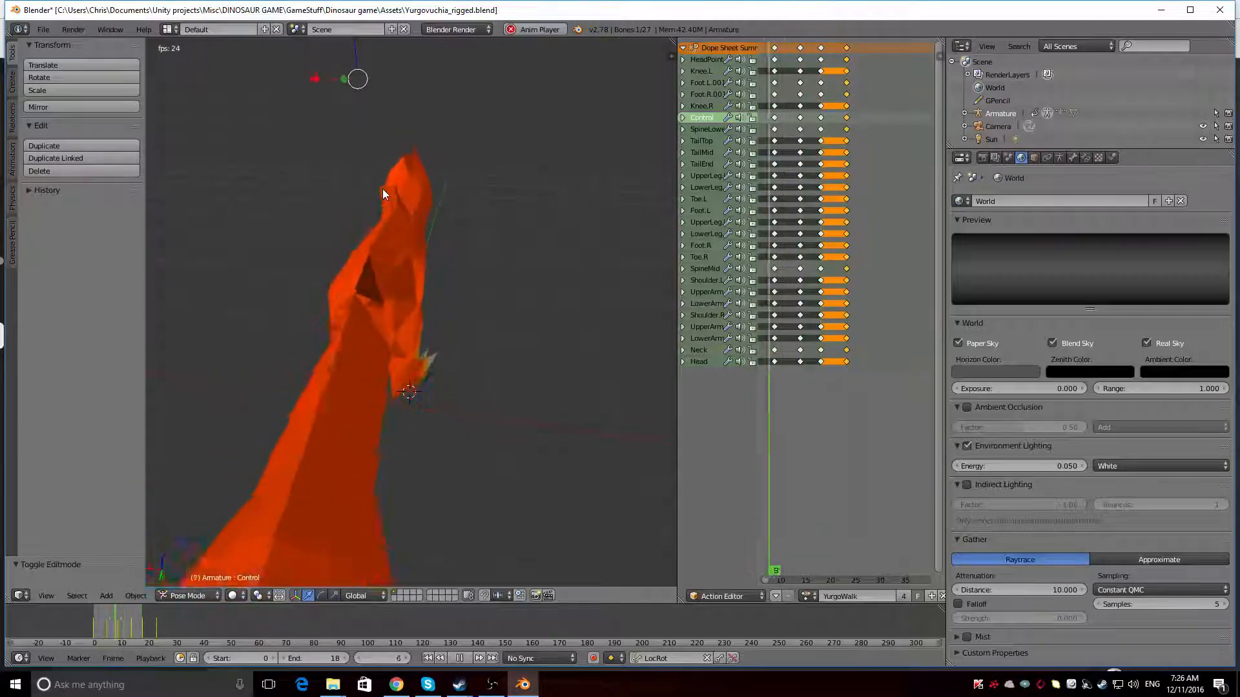
{"action": "middle_click_drag", "start_coordinate": [393, 277], "coordinate": [293, 223]}
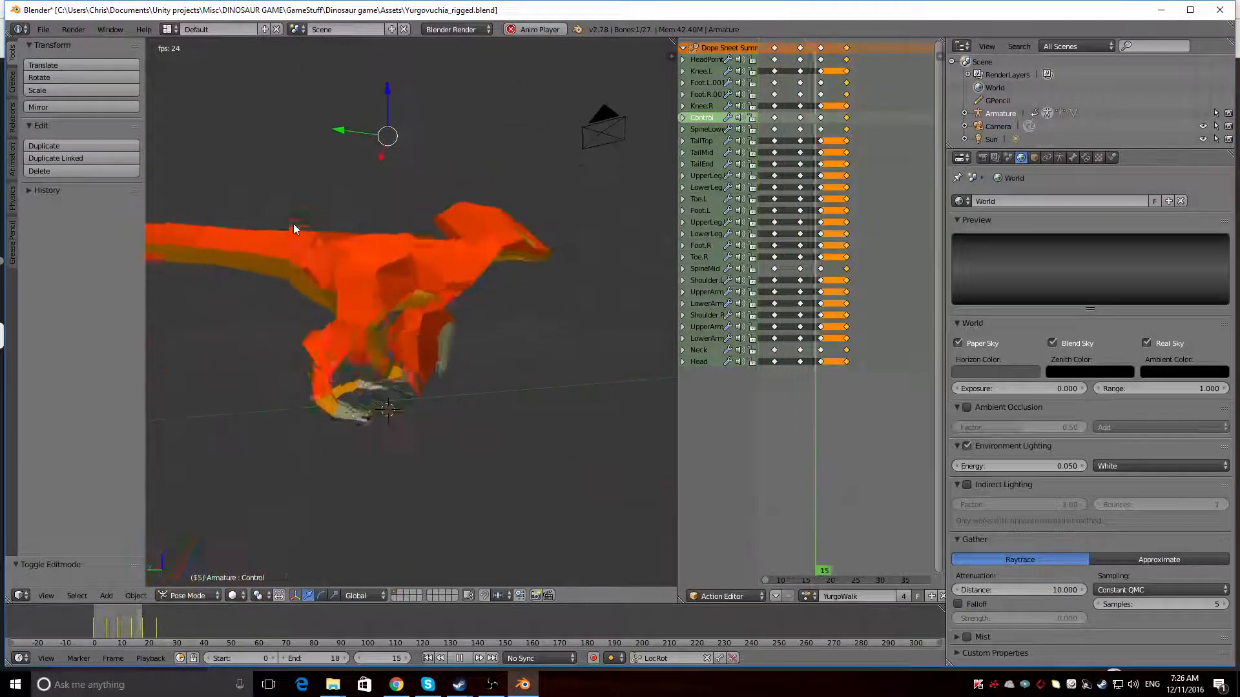
{"action": "scroll", "coordinate": [272, 290], "scroll_direction": "down", "scroll_amount": 5}
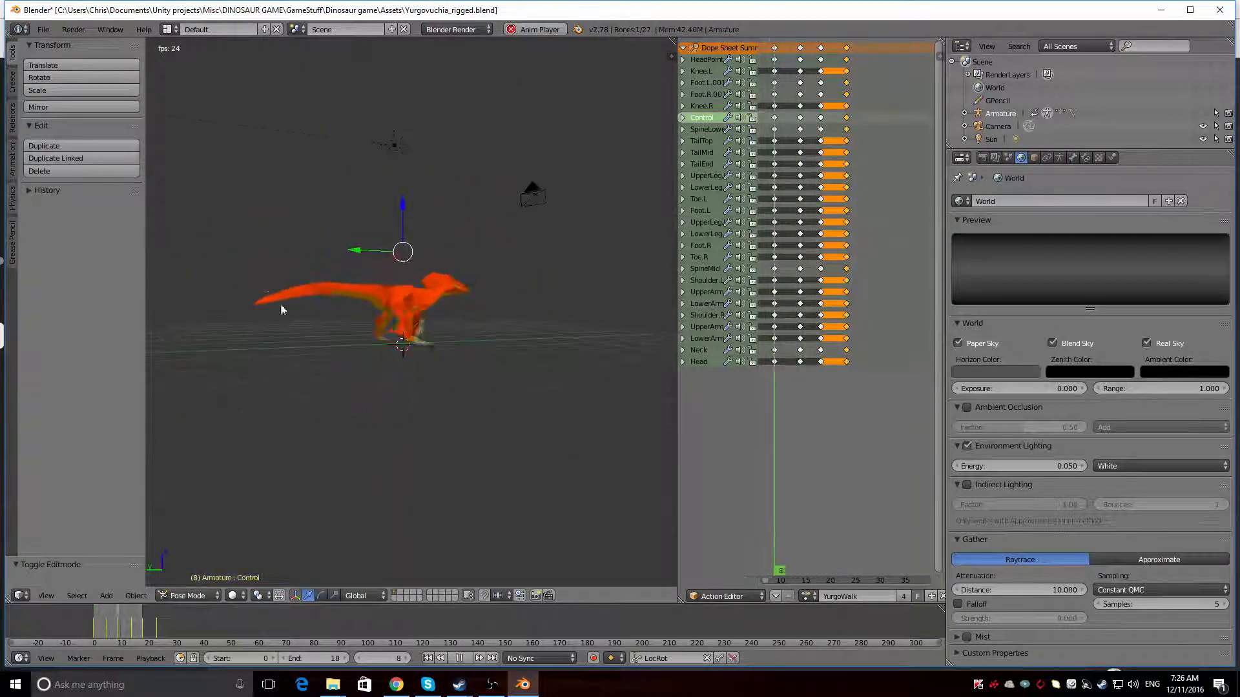
{"action": "middle_click_drag", "start_coordinate": [284, 294], "coordinate": [605, 357]}
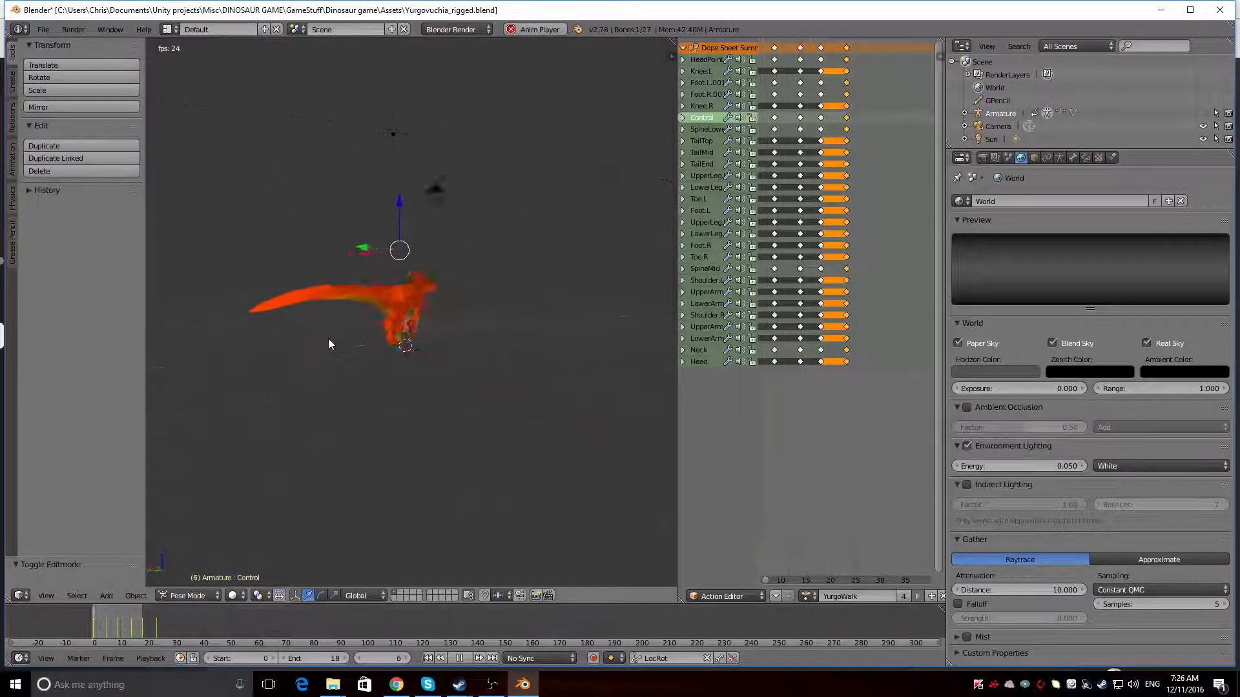
{"action": "scroll", "coordinate": [446, 317], "scroll_direction": "up", "scroll_amount": 3}
{"action": "mouse_move", "coordinate": [445, 317]}
{"action": "middle_mouse_down"}
{"action": "mouse_move", "coordinate": [314, 304]}
{"action": "mouse_move", "coordinate": [504, 285]}
{"action": "mouse_move", "coordinate": [451, 299]}
{"action": "middle_mouse_up"}
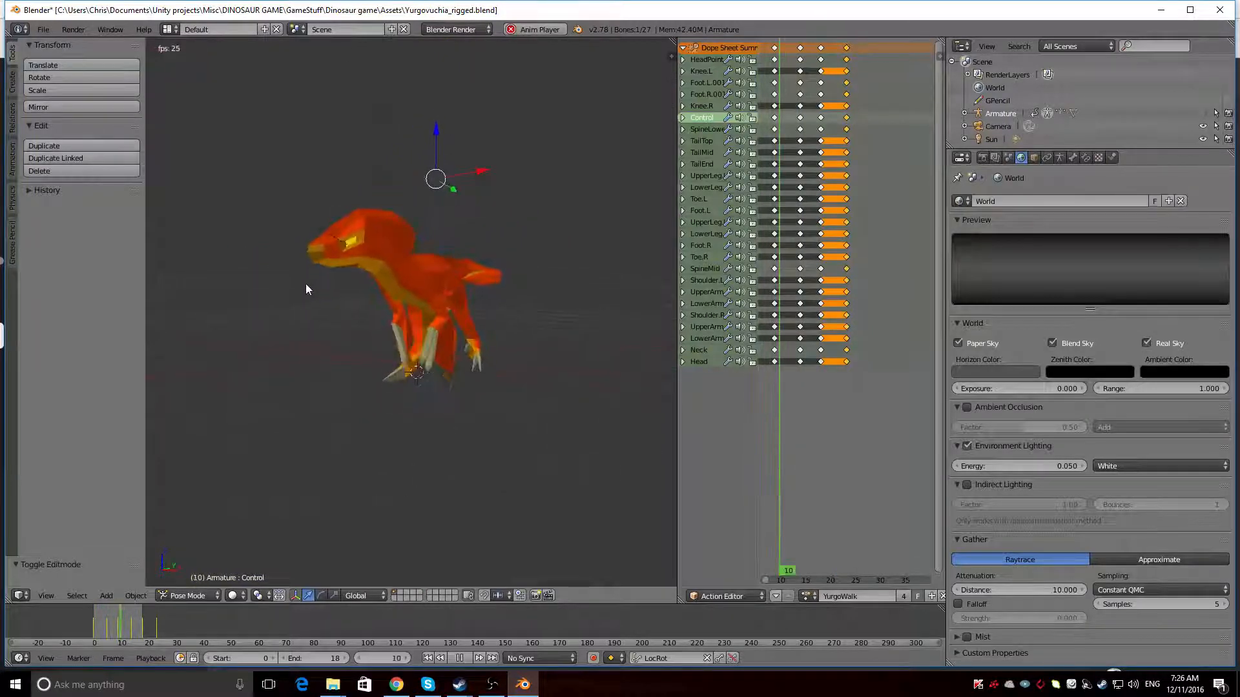
Select the dinosaur mesh and change its Feathers material's diffuse colour to orange, R 1.000, G 0.178, B 0.000
{"action": "middle_click_drag", "start_coordinate": [306, 289], "coordinate": [443, 298]}
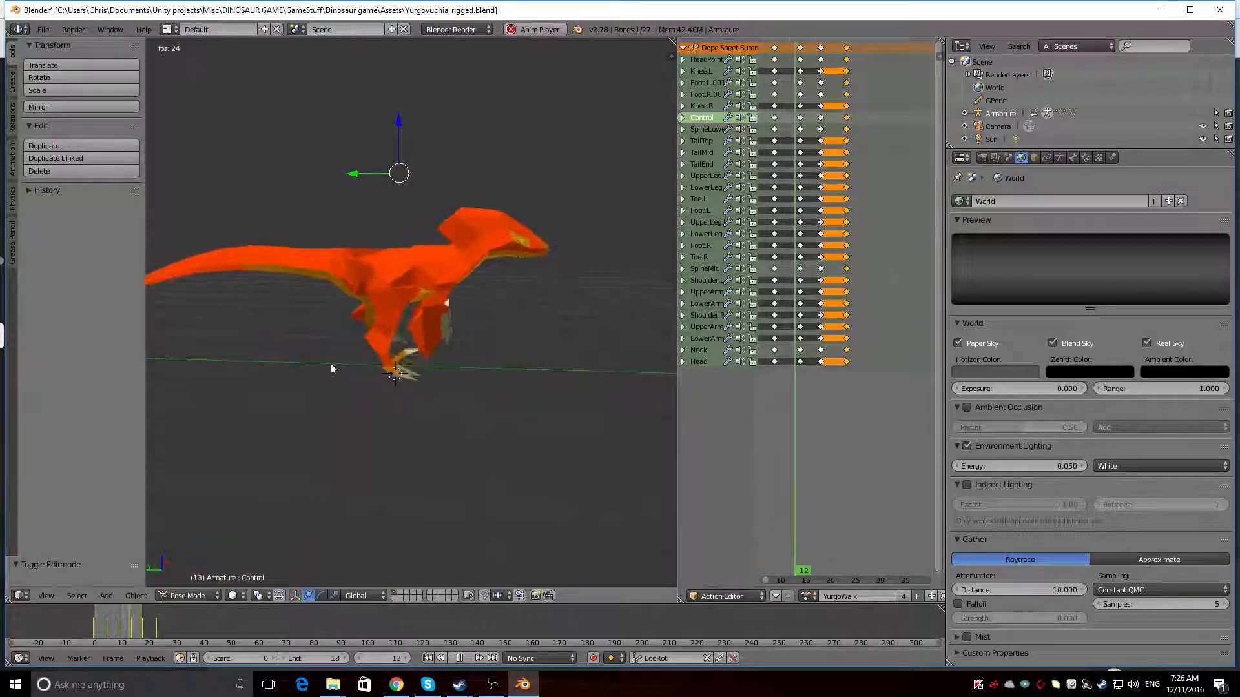
{"action": "middle_click_drag", "start_coordinate": [331, 368], "coordinate": [529, 244]}
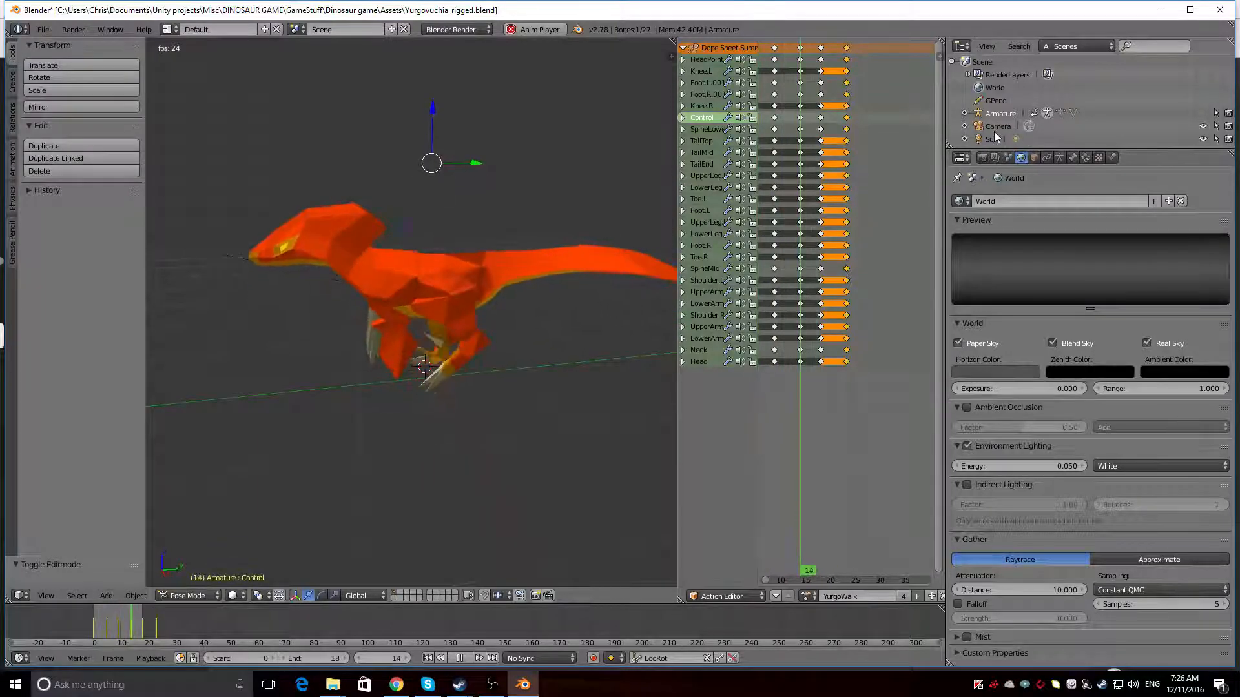
{"action": "right_click", "coordinate": [423, 284]}
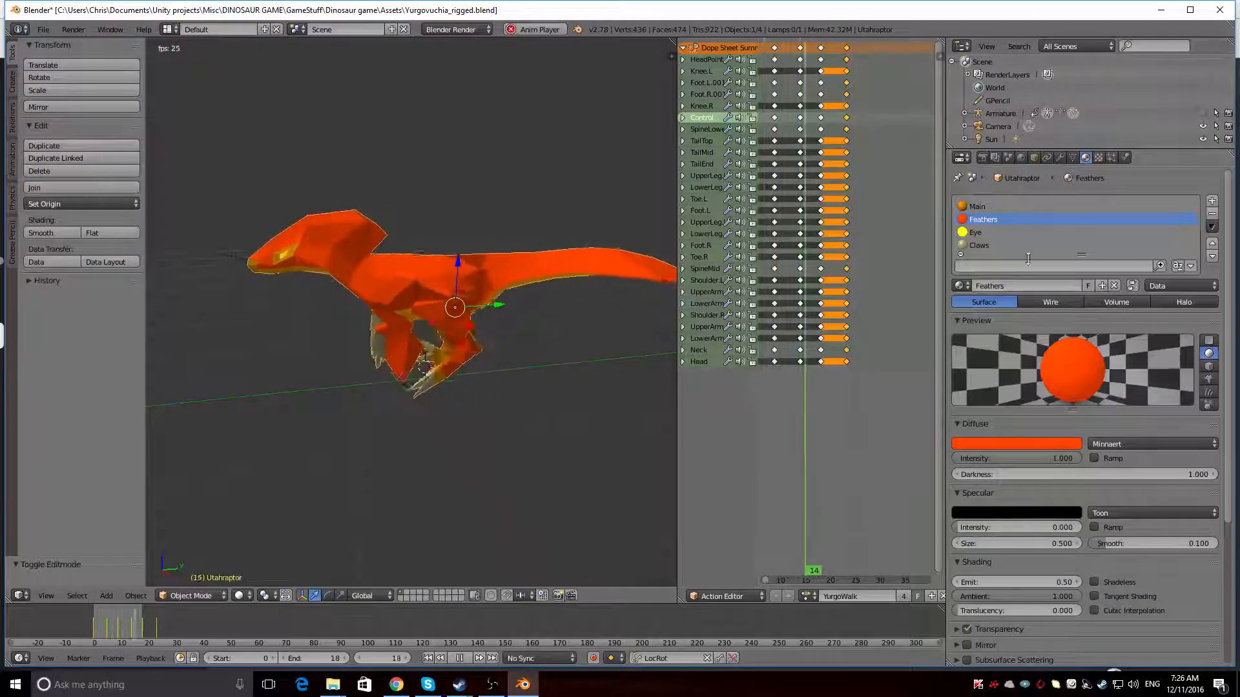
{"action": "left_click", "coordinate": [1025, 443]}
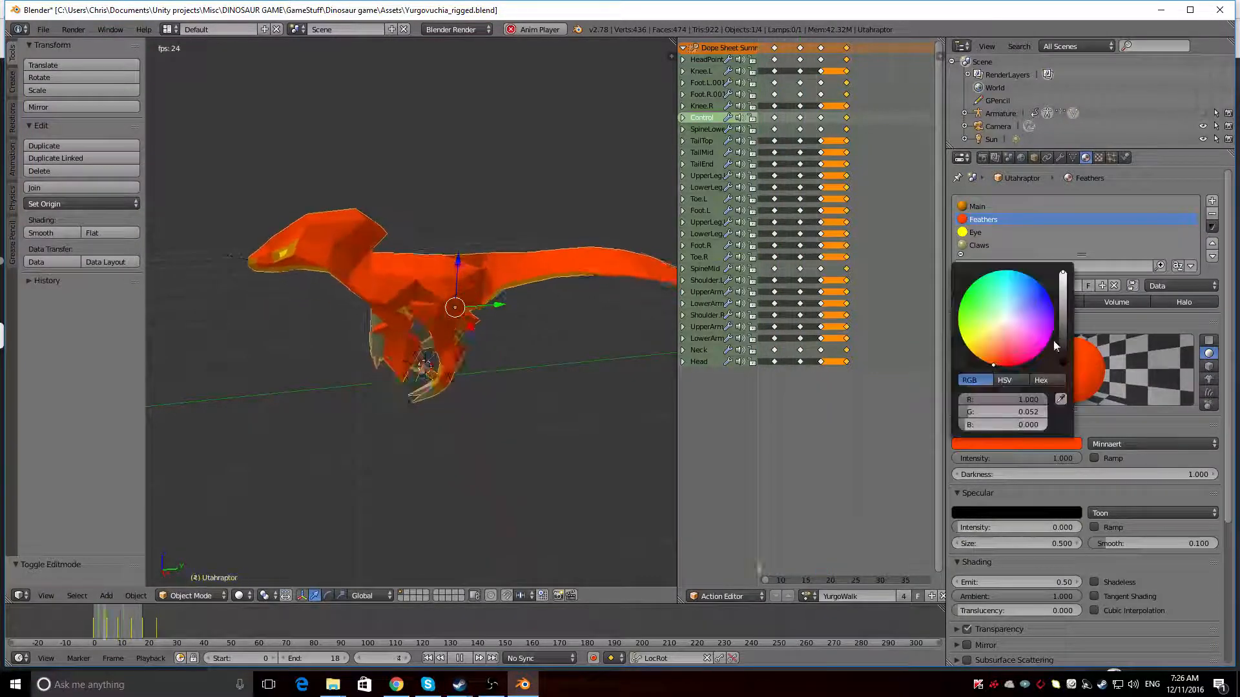
{"action": "left_click", "coordinate": [990, 359]}
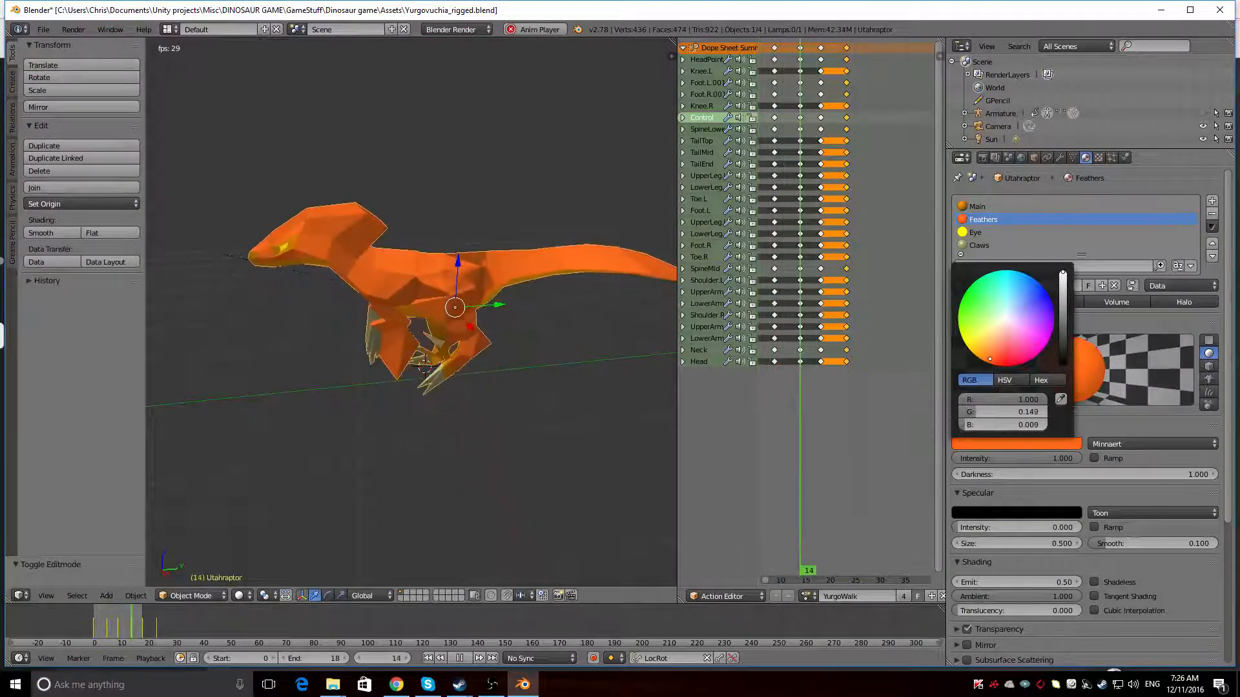
{"action": "left_click", "coordinate": [986, 358]}
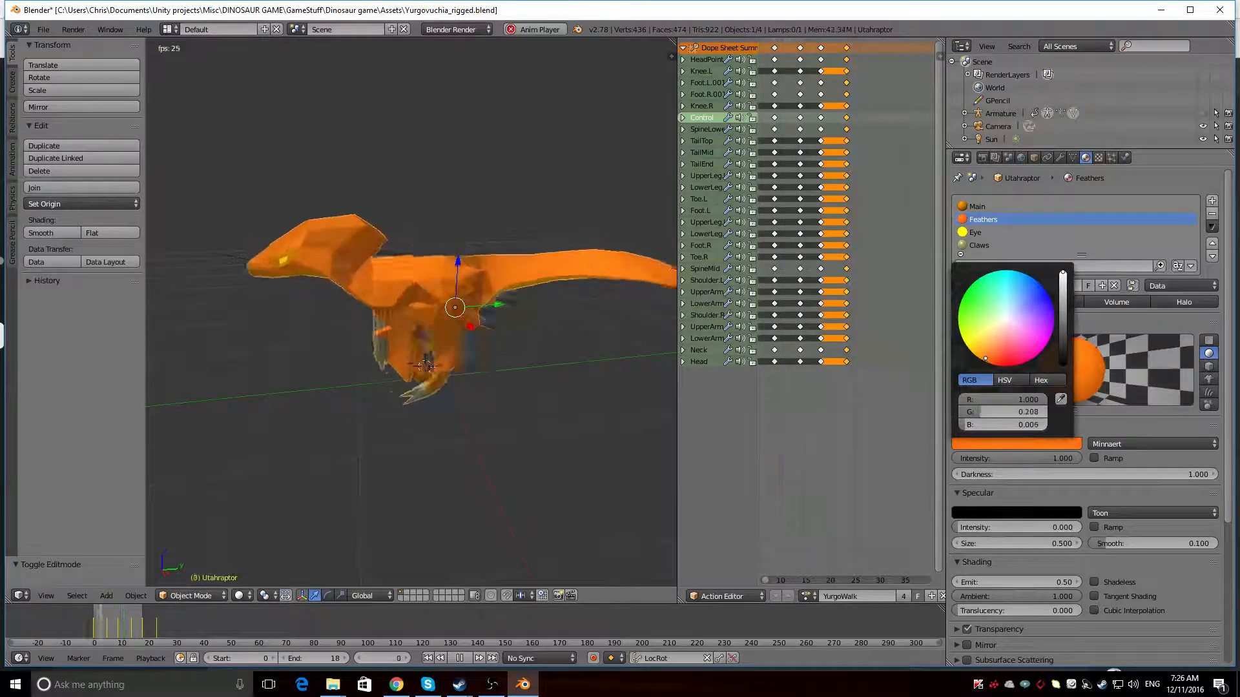
{"action": "left_click_drag", "start_coordinate": [986, 358], "coordinate": [983, 361]}
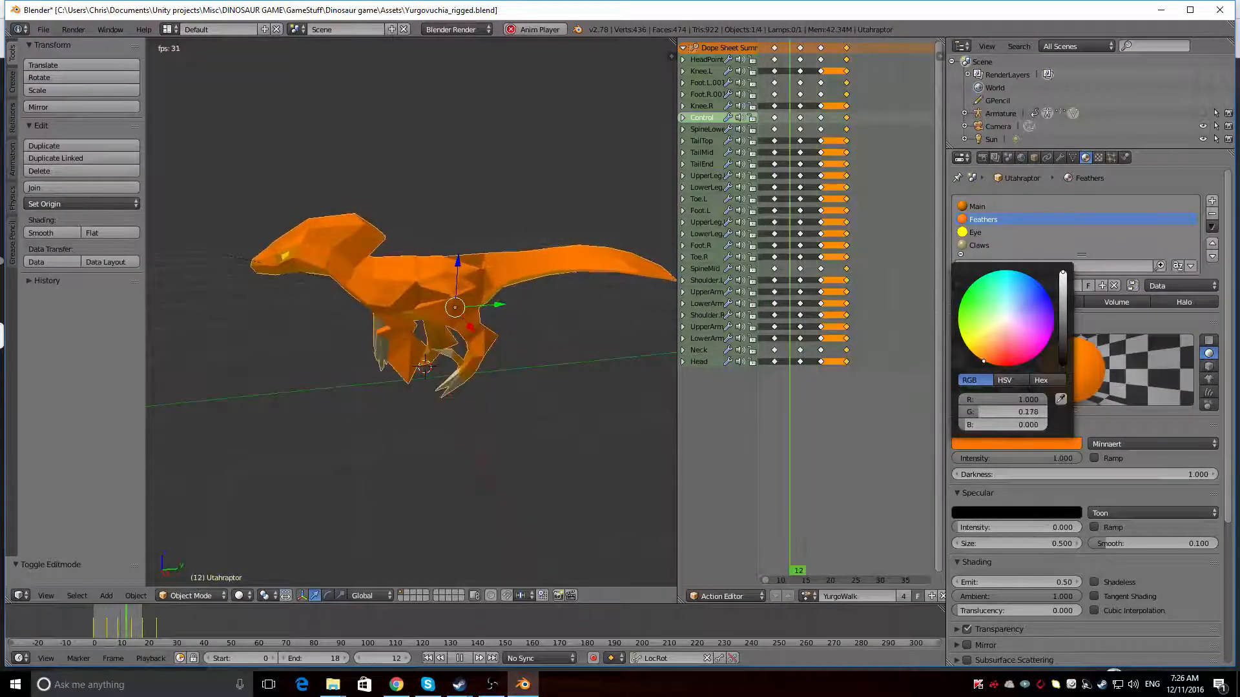
Recolour the Main material, trying magenta, red and bright orange-red before settling on a dark reddish-orange diffuse colour
{"action": "middle_click_drag", "start_coordinate": [292, 344], "coordinate": [401, 348]}
{"action": "scroll", "coordinate": [1018, 224], "scroll_direction": "down", "scroll_amount": 1}
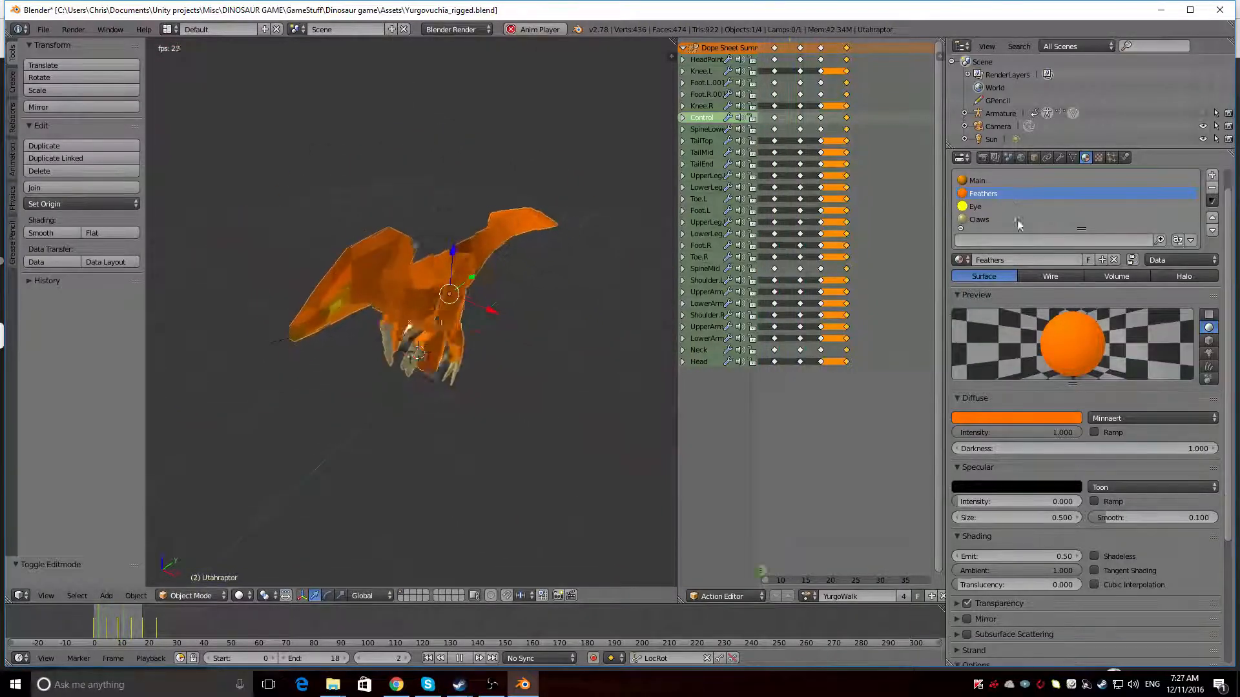
{"action": "scroll", "coordinate": [1019, 224], "scroll_direction": "up", "scroll_amount": 1}
{"action": "left_click", "coordinate": [999, 206]}
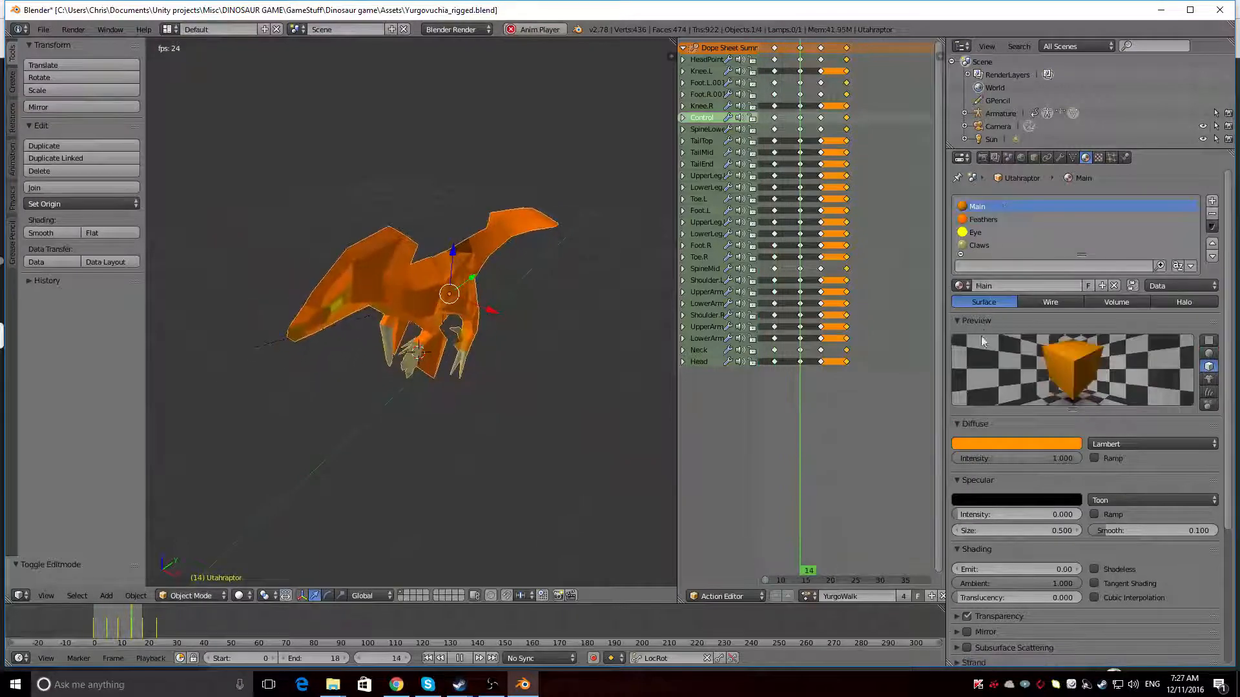
{"action": "left_click", "coordinate": [1000, 444]}
{"action": "left_click", "coordinate": [981, 341]}
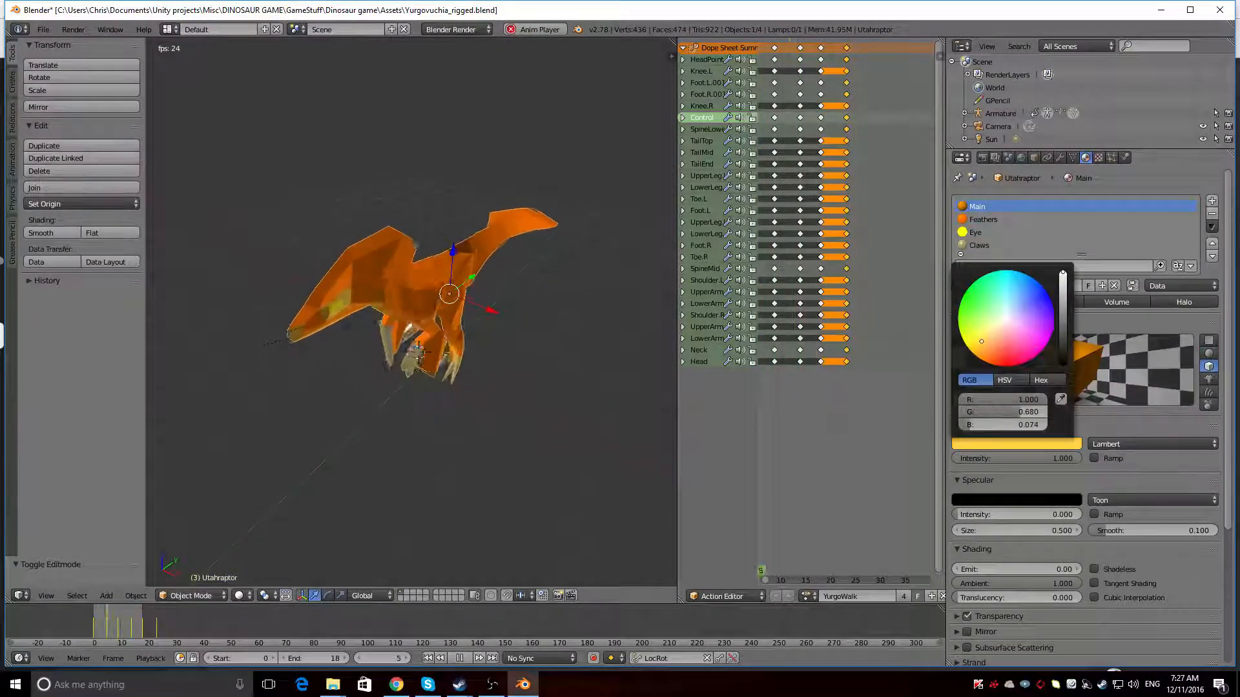
{"action": "mouse_move", "coordinate": [981, 341]}
{"action": "left_mouse_down"}
{"action": "mouse_move", "coordinate": [972, 326]}
{"action": "mouse_move", "coordinate": [985, 294]}
{"action": "mouse_move", "coordinate": [1037, 300]}
{"action": "mouse_move", "coordinate": [1030, 355]}
{"action": "left_mouse_up"}
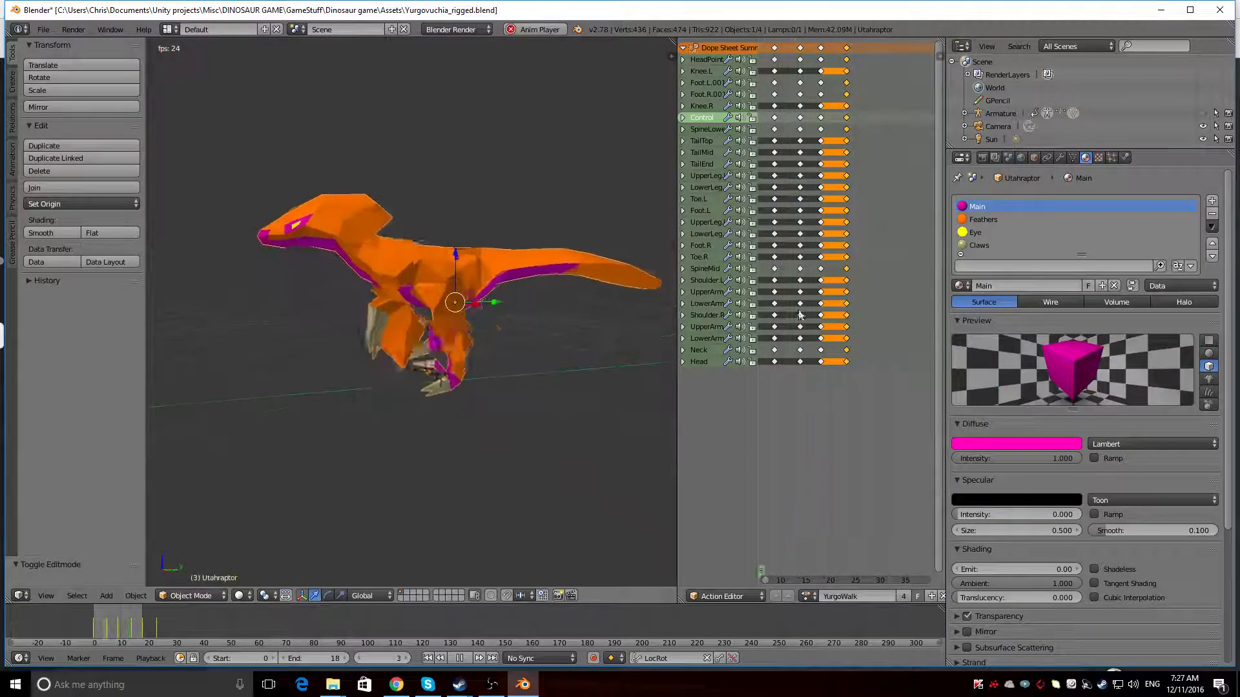
{"action": "left_click", "coordinate": [985, 445]}
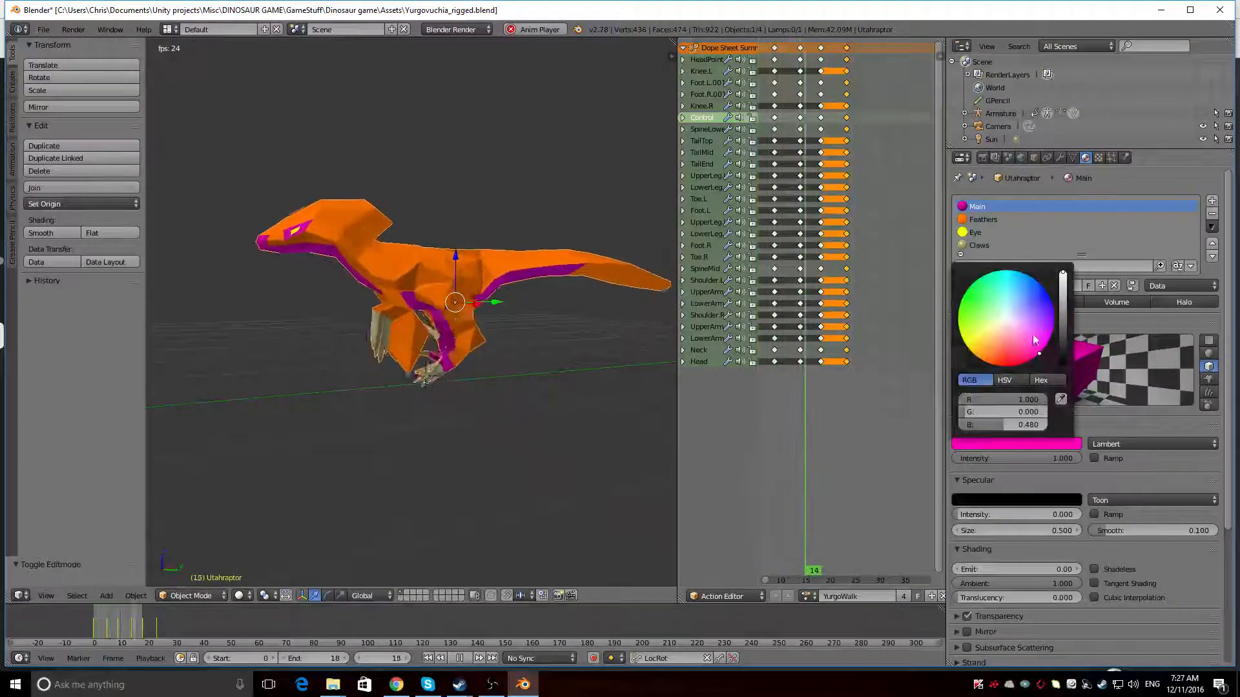
{"action": "left_click_drag", "start_coordinate": [1035, 341], "coordinate": [1006, 366]}
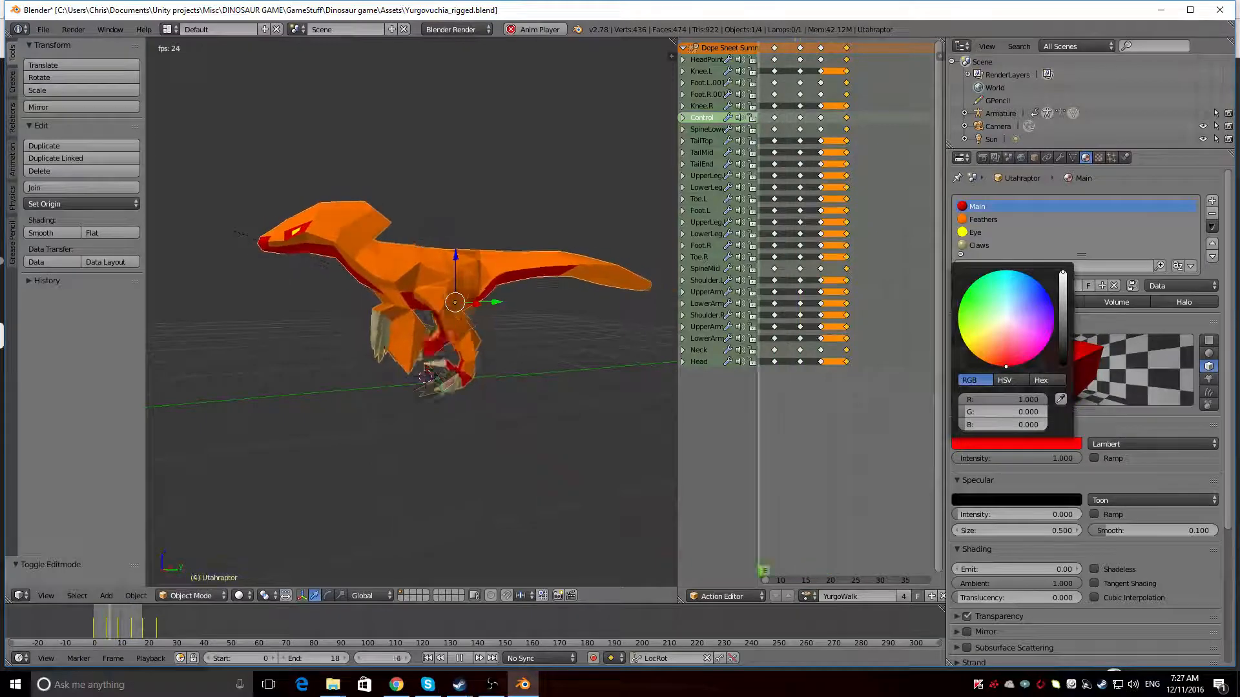
{"action": "left_click_drag", "start_coordinate": [1006, 366], "coordinate": [990, 364]}
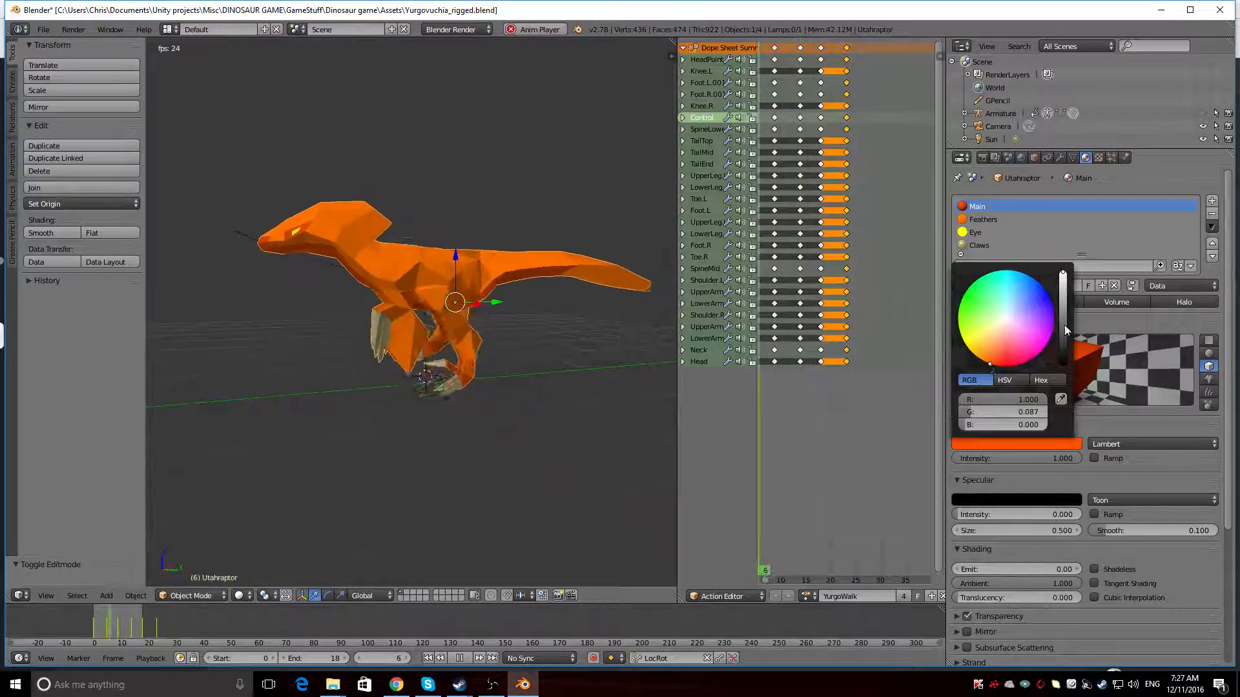
{"action": "left_click", "coordinate": [1015, 444]}
{"action": "left_click_drag", "start_coordinate": [1062, 276], "coordinate": [1062, 303]}
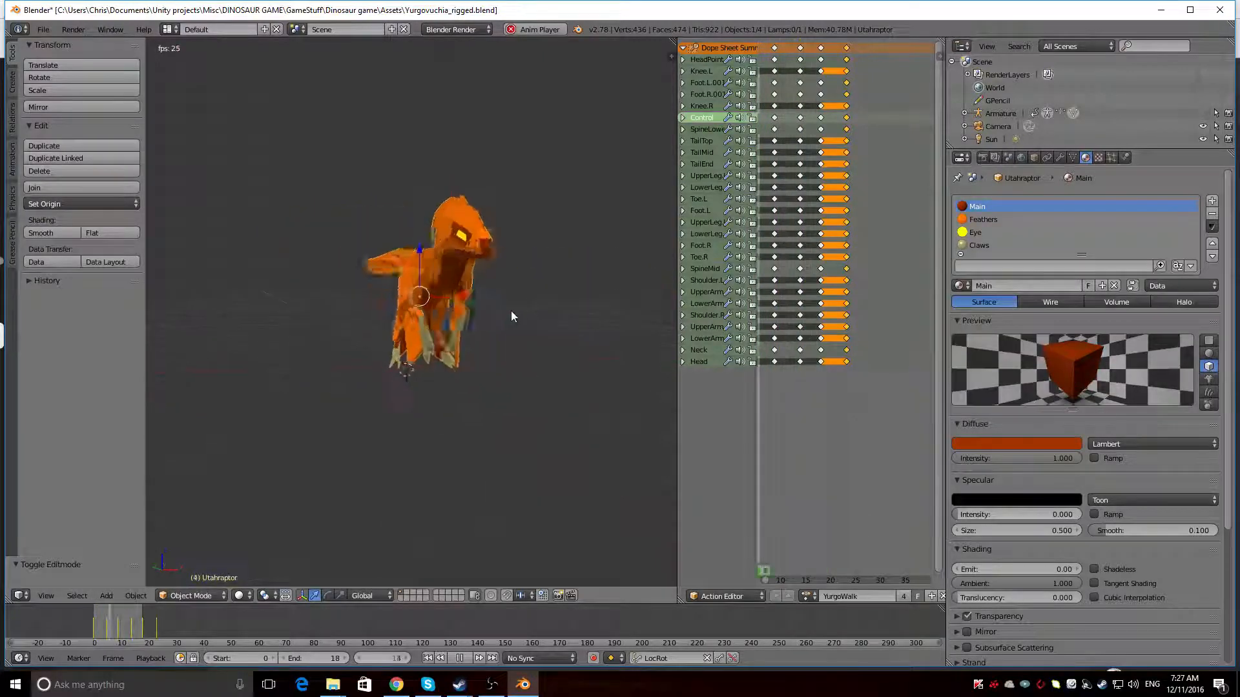
Switch the dinosaur mesh to Edit Mode with the armature hidden and stop the animation playback
{"action": "middle_click_drag", "start_coordinate": [511, 317], "coordinate": [271, 336]}
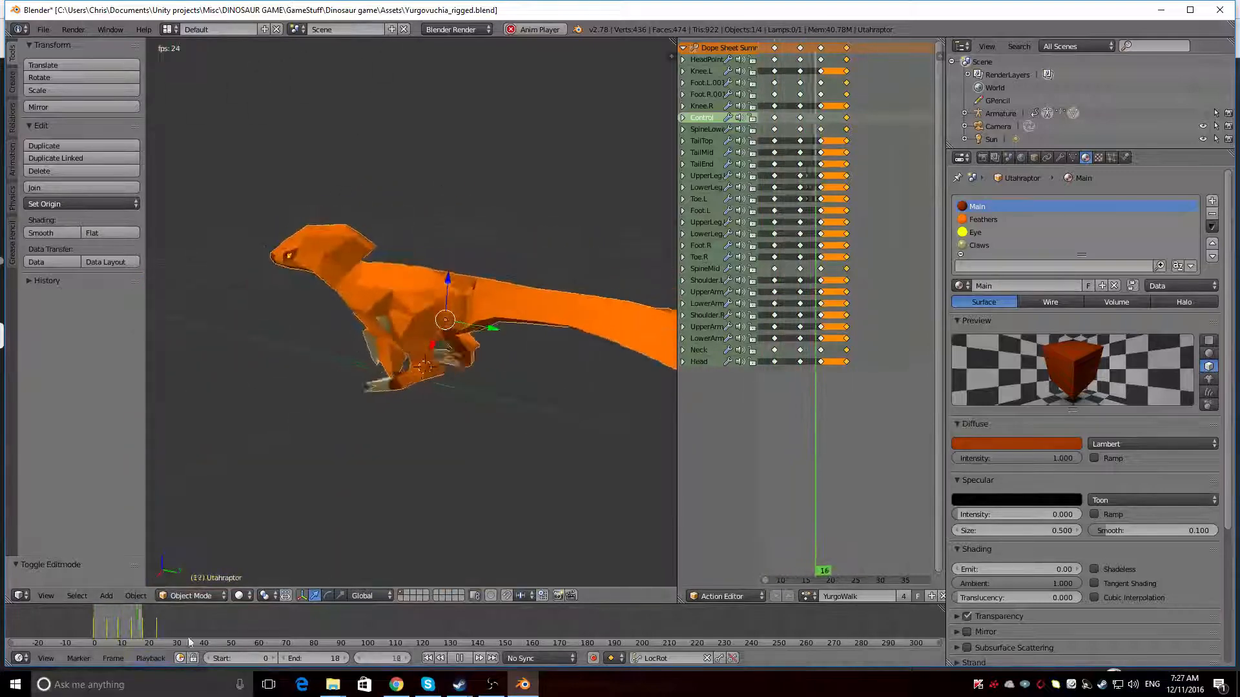
{"action": "left_click", "coordinate": [190, 596]}
{"action": "left_click", "coordinate": [199, 583]}
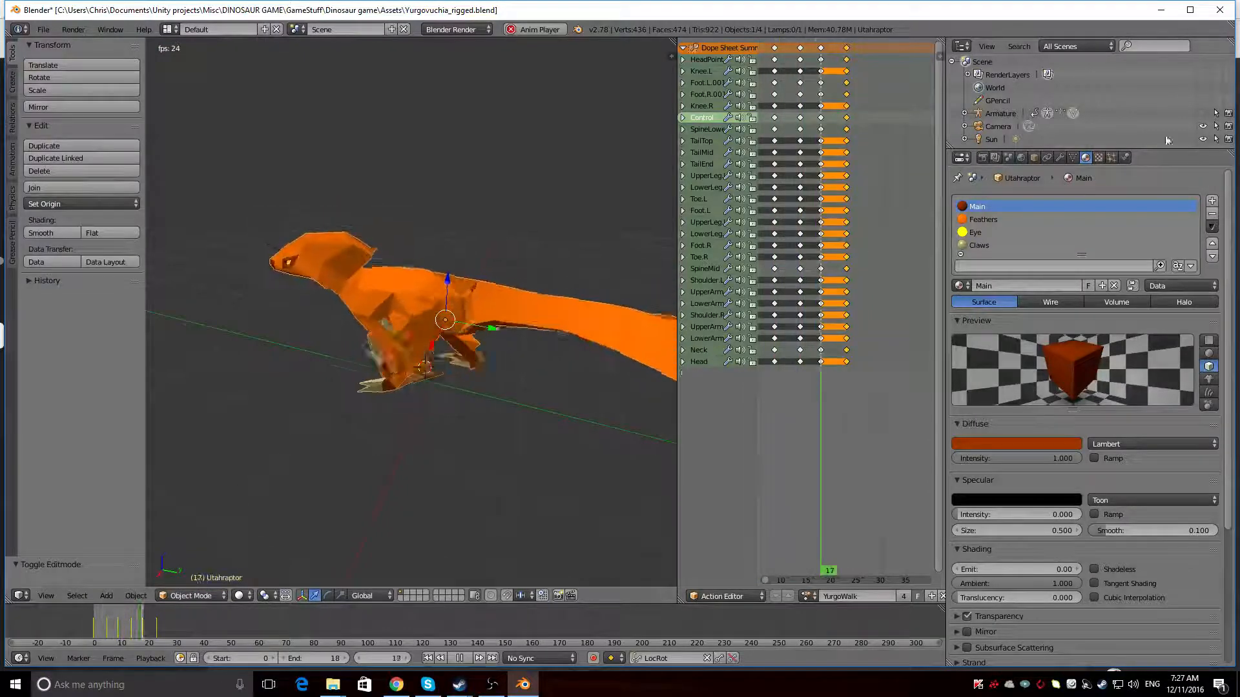
{"action": "left_click", "coordinate": [1204, 111]}
{"action": "left_click", "coordinate": [1204, 111]}
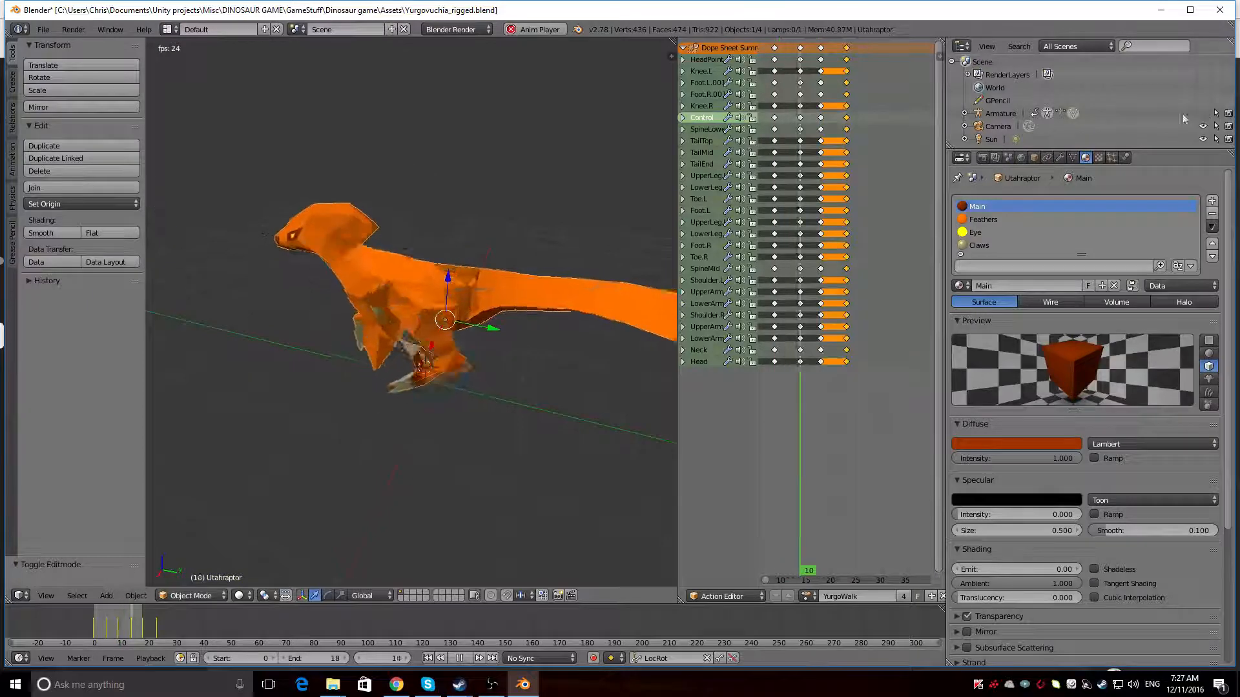
{"action": "left_click", "coordinate": [193, 598]}
{"action": "middle_click_drag", "start_coordinate": [268, 447], "coordinate": [459, 260]}
{"action": "key", "text": "alt+a"}
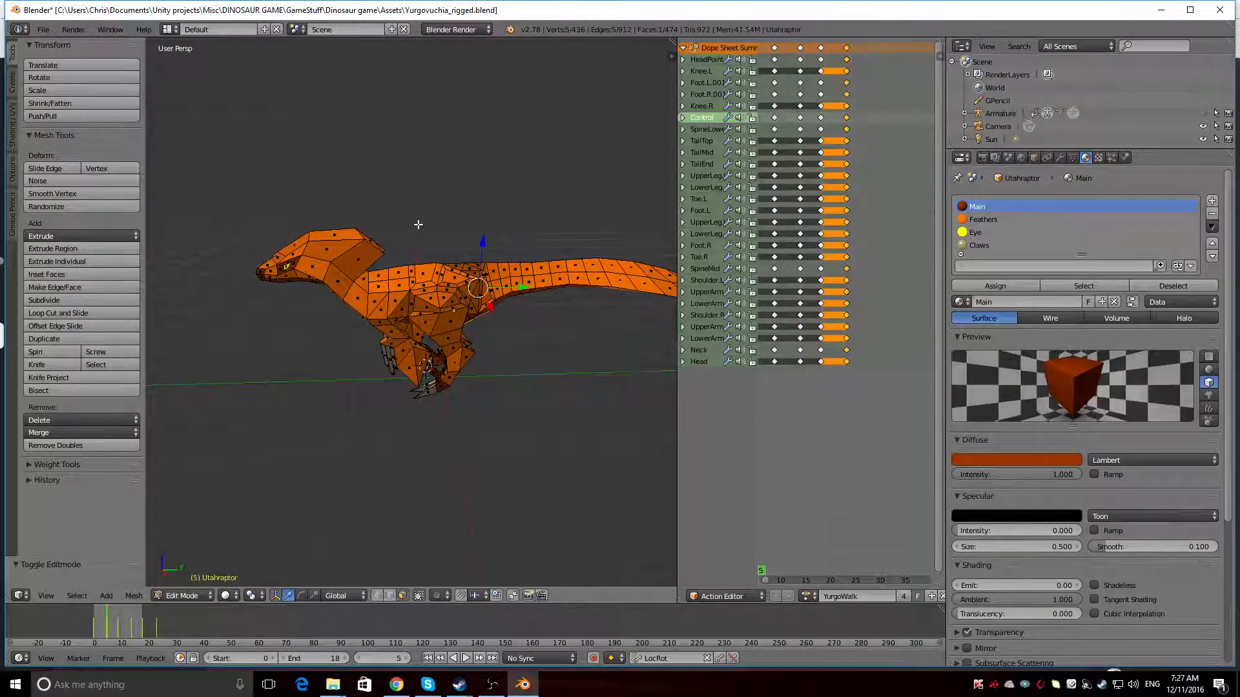
Try selecting single faces one after another along the dinosaur's back, hip and tail base
{"action": "scroll", "coordinate": [418, 224], "scroll_direction": "up", "scroll_amount": 3}
{"action": "middle_click_drag", "start_coordinate": [415, 222], "coordinate": [362, 249]}
{"action": "right_click", "coordinate": [359, 255]}
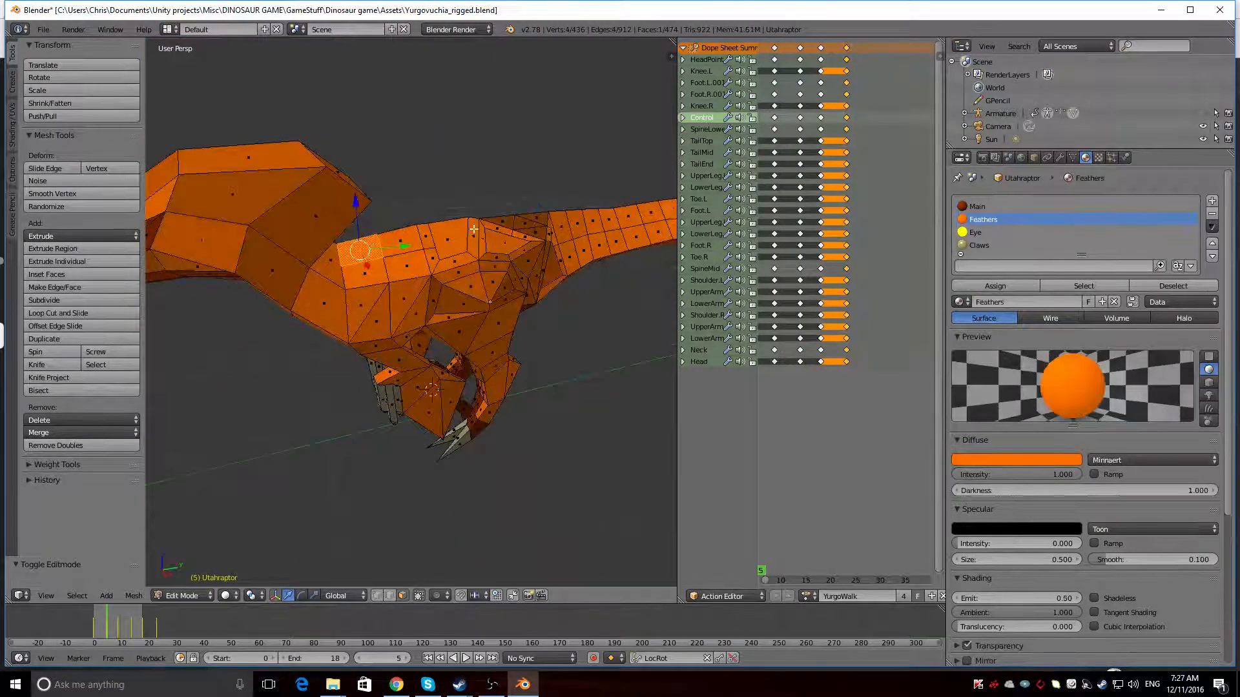
{"action": "middle_click_drag", "start_coordinate": [474, 229], "coordinate": [428, 234]}
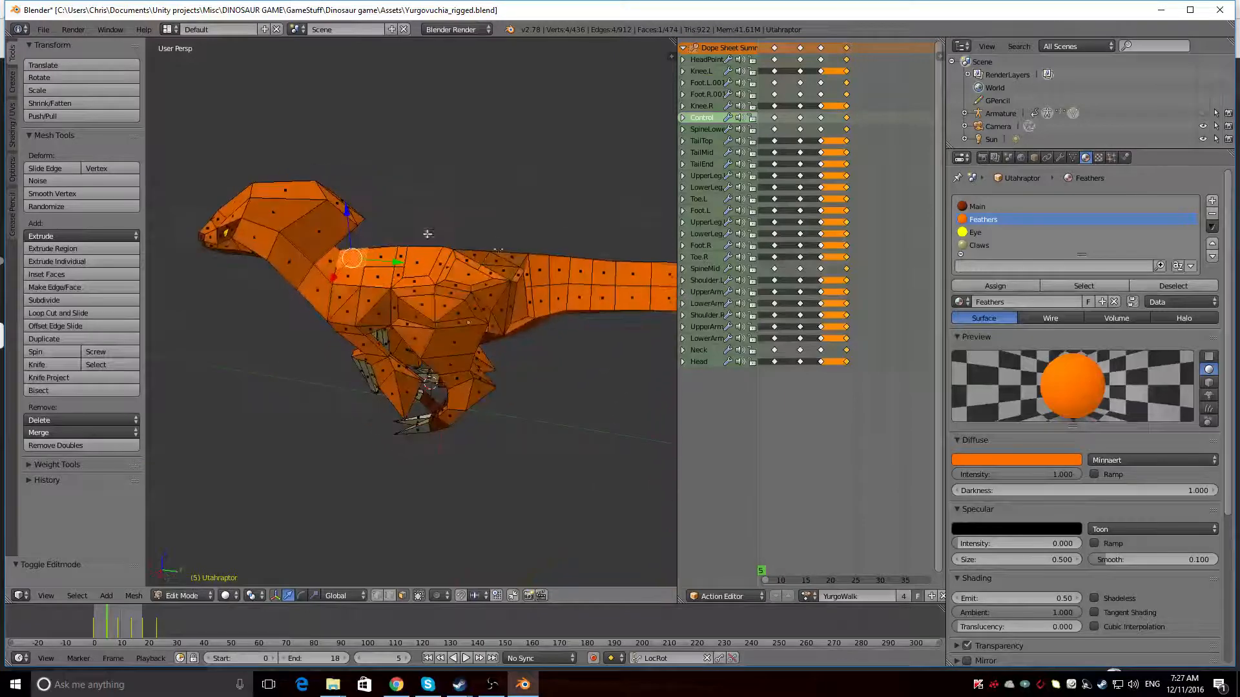
{"action": "right_click", "coordinate": [476, 257]}
{"action": "right_click", "coordinate": [502, 257]}
{"action": "right_click", "coordinate": [514, 257]}
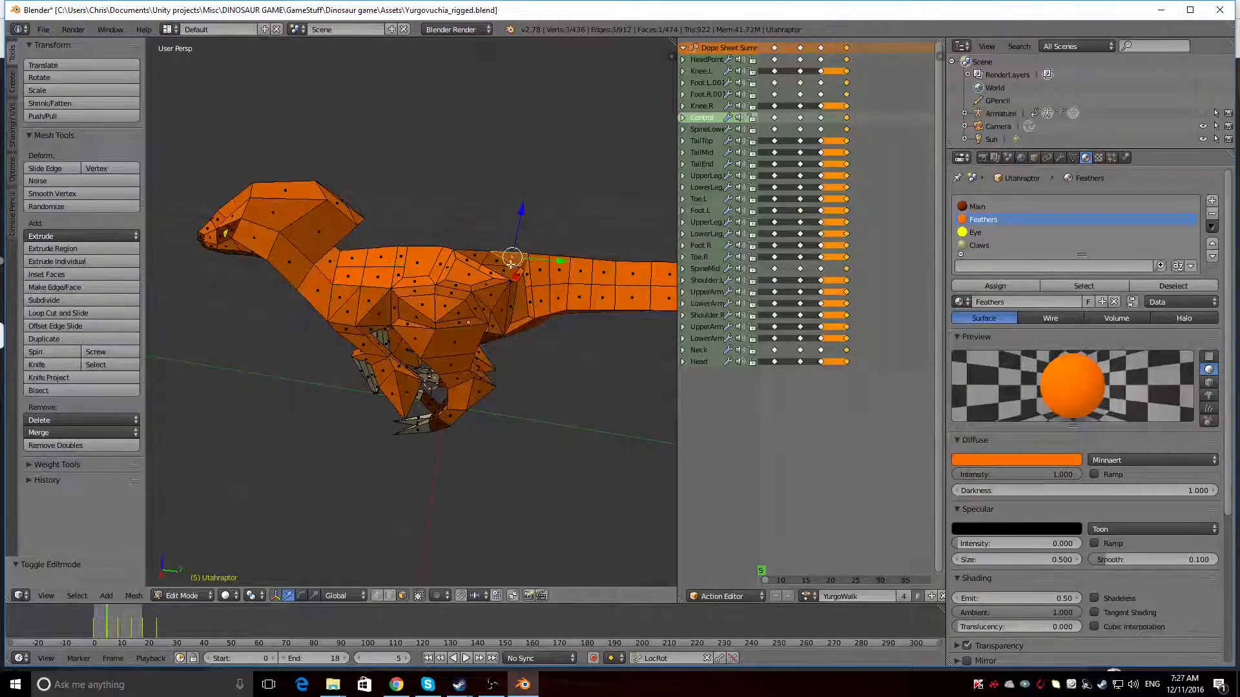
{"action": "right_click", "coordinate": [506, 274]}
{"action": "right_click", "coordinate": [481, 260]}
{"action": "right_click", "coordinate": [513, 258]}
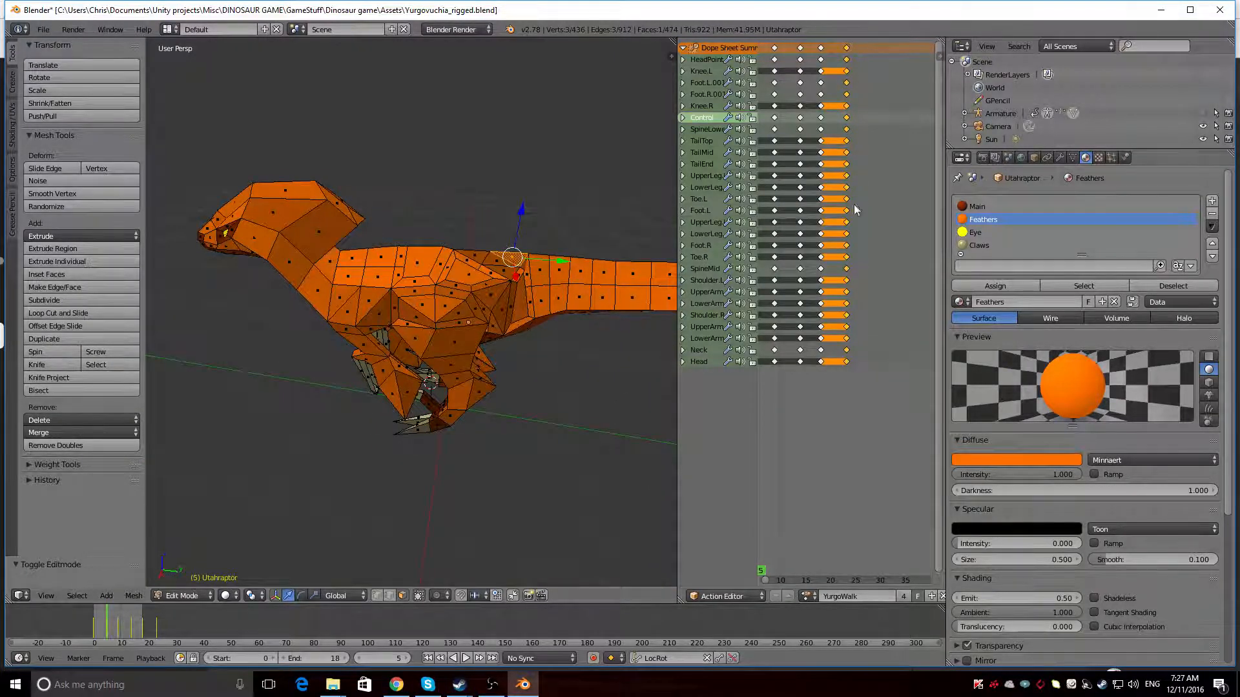
{"action": "right_click", "coordinate": [544, 275]}
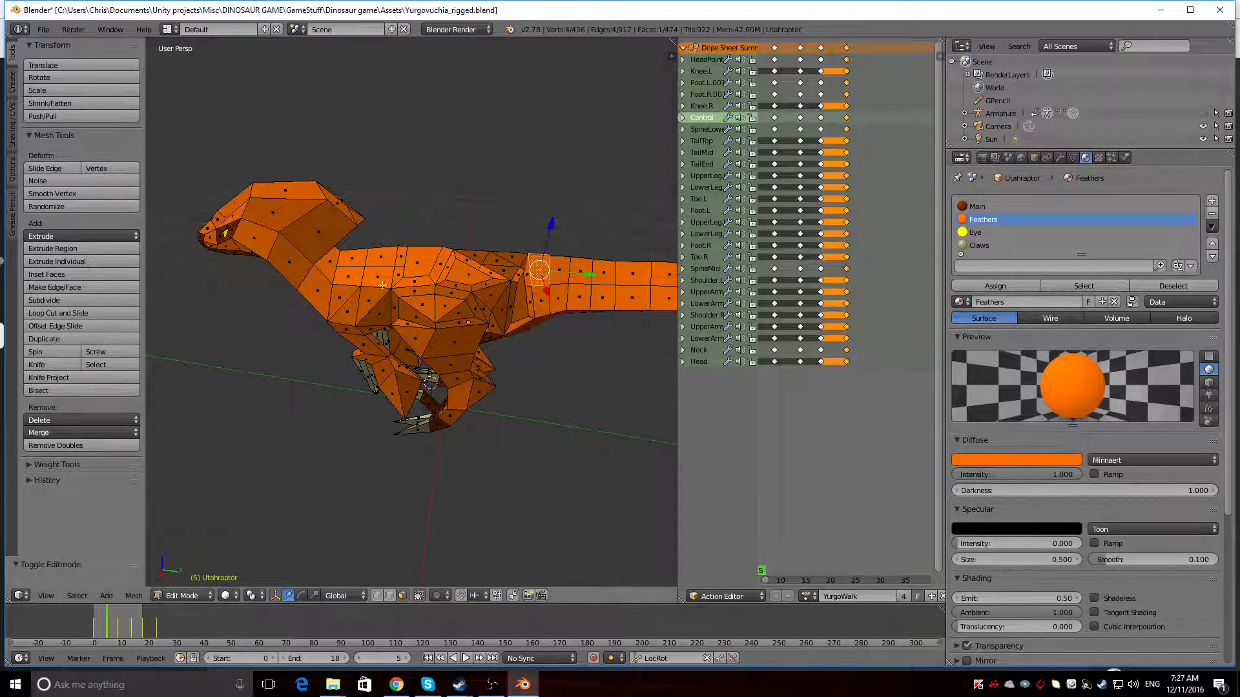
Select two adjacent faces on the middle of the back, assign the Eye material to them and preview them rendered
{"action": "right_click", "coordinate": [417, 261]}
{"action": "middle_click_drag", "start_coordinate": [426, 219], "coordinate": [237, 272]}
{"action": "right_click", "coordinate": [384, 275], "text": "shift"}
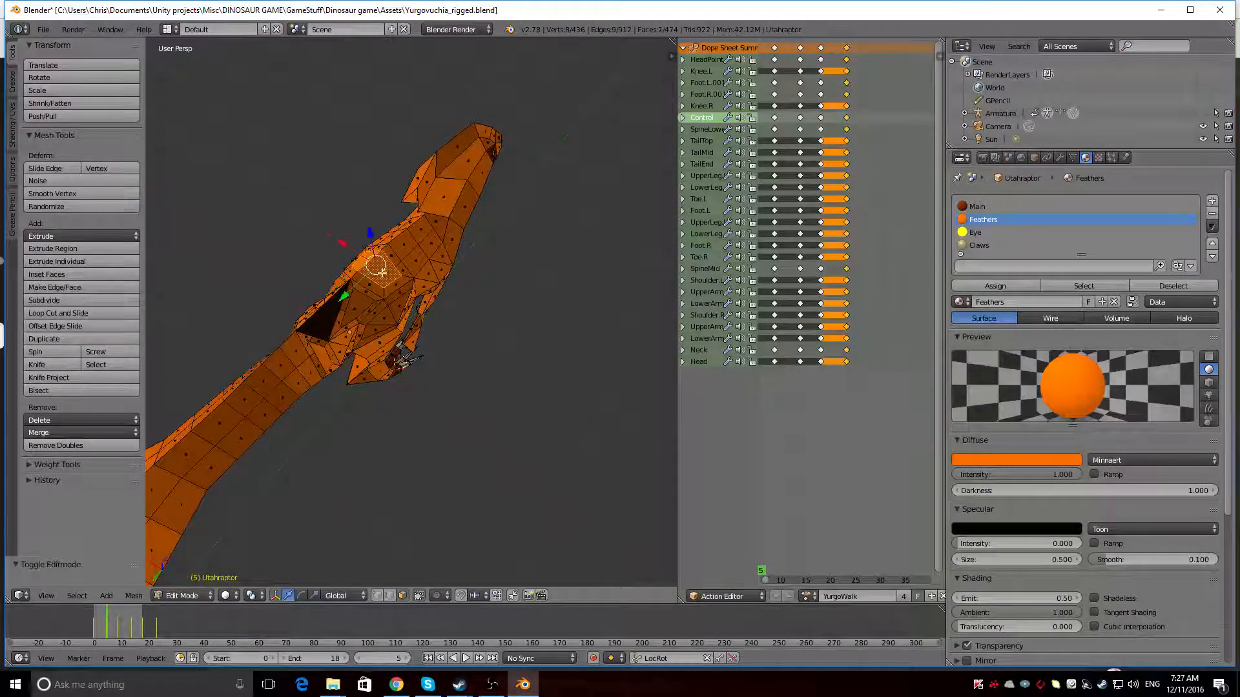
{"action": "left_click", "coordinate": [999, 233]}
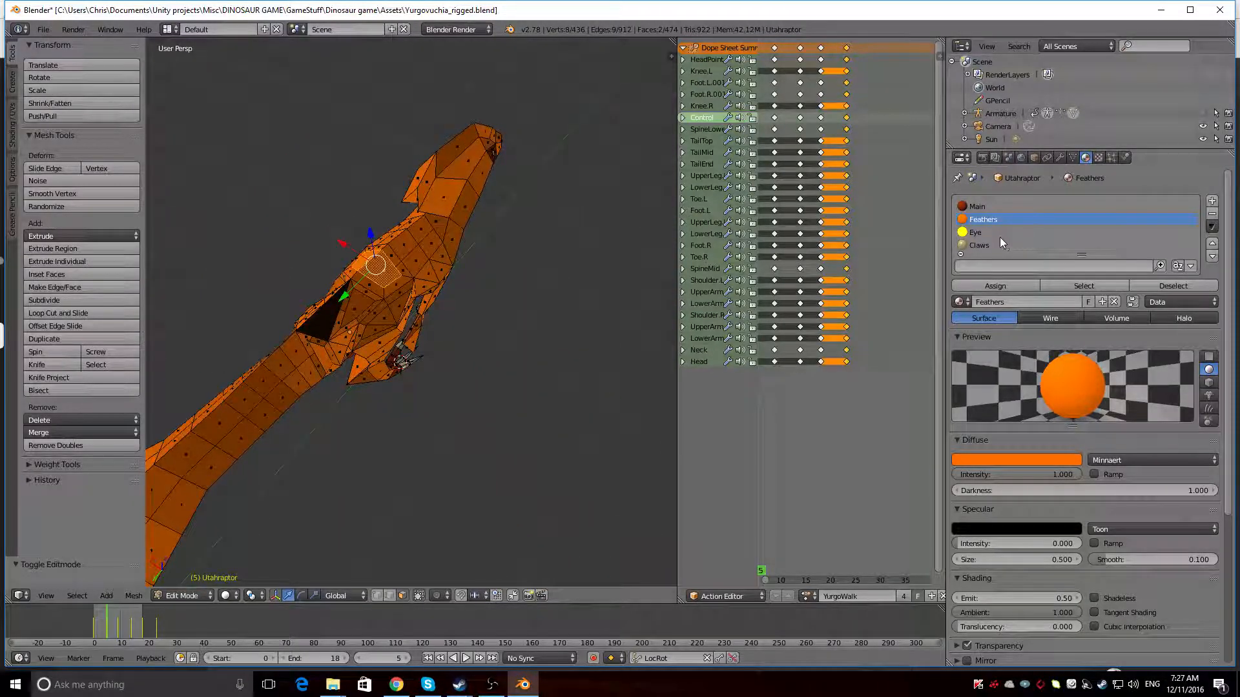
{"action": "left_click", "coordinate": [981, 285]}
{"action": "key", "text": "shift+z"}
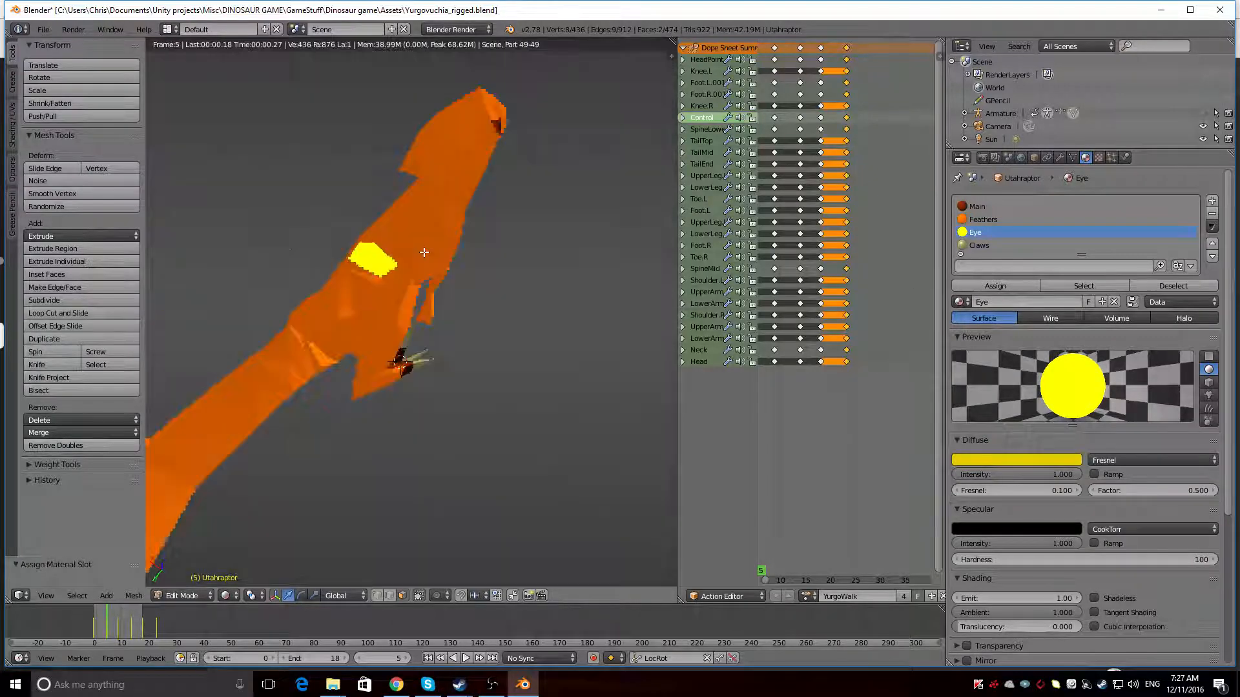
{"action": "middle_click_drag", "start_coordinate": [424, 251], "coordinate": [501, 189]}
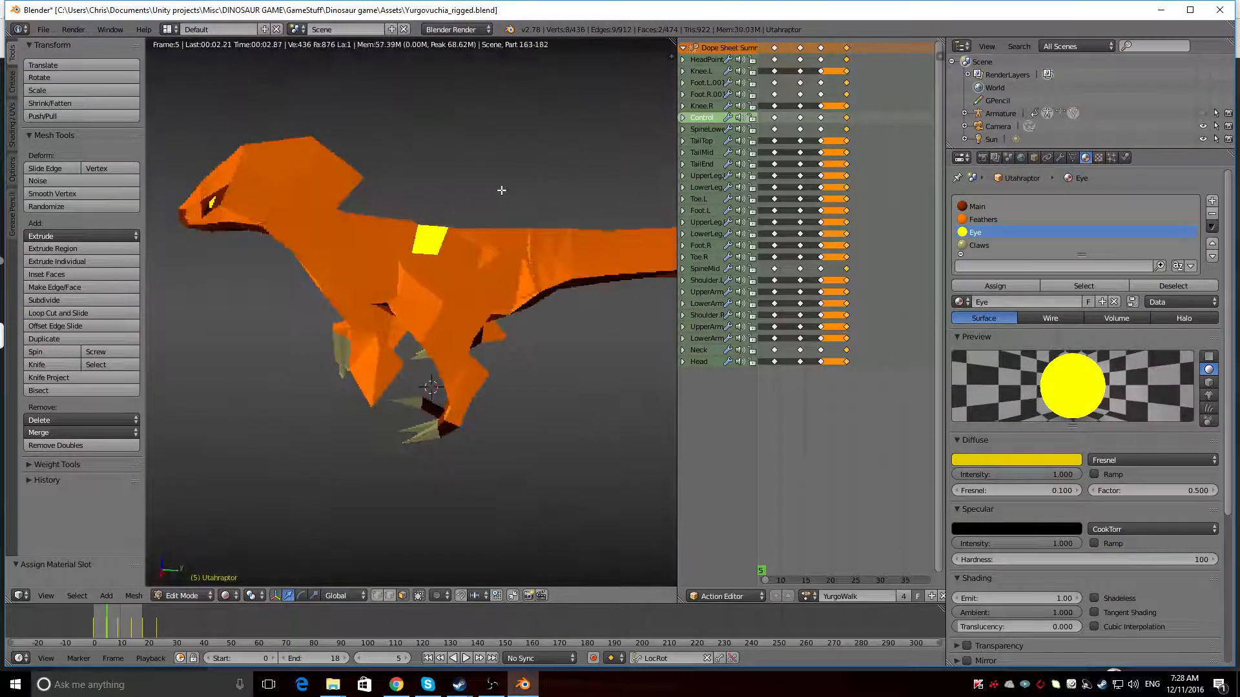
{"action": "key", "text": "shift+z"}
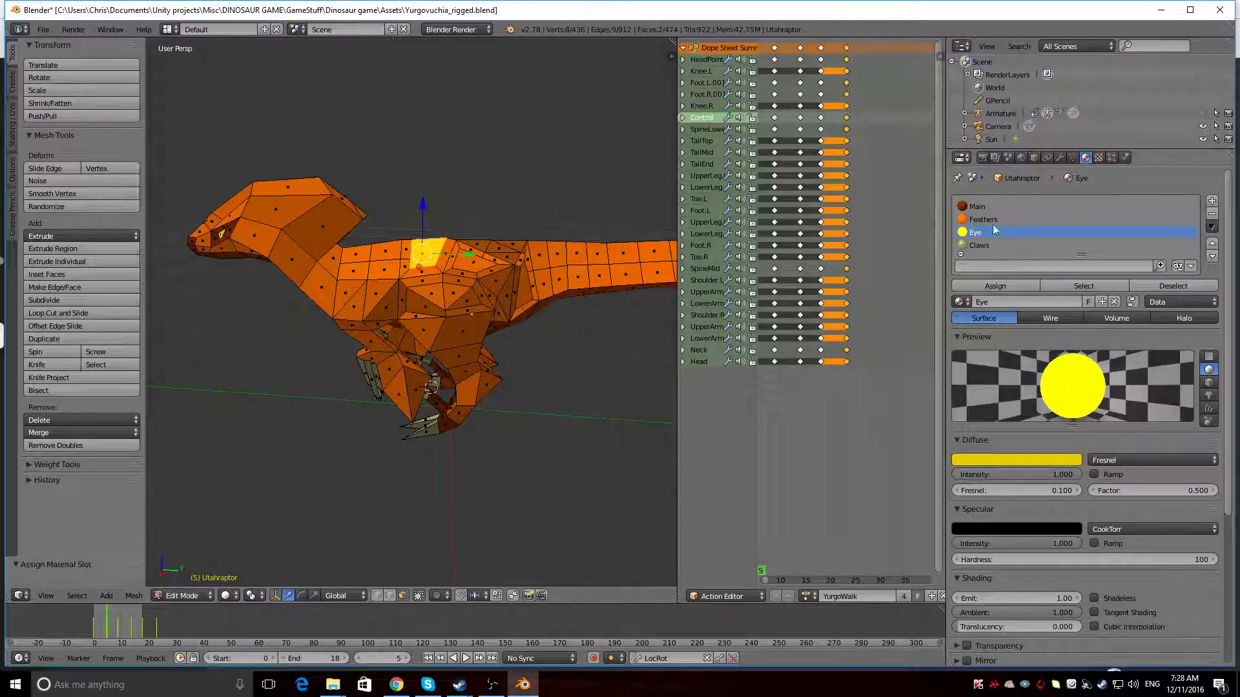
Assign the Feathers material back to the two selected back faces
{"action": "left_click", "coordinate": [986, 220]}
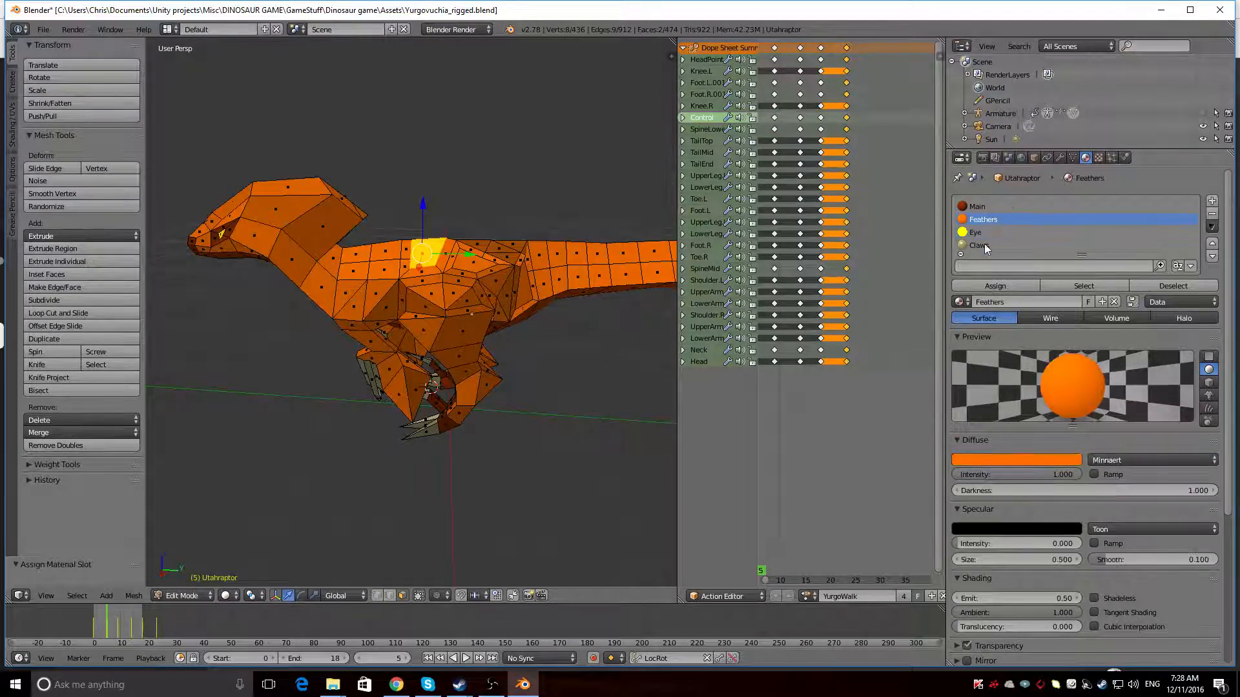
{"action": "left_click", "coordinate": [988, 284]}
{"action": "scroll", "coordinate": [988, 282], "scroll_direction": "down", "scroll_amount": 2}
{"action": "scroll", "coordinate": [988, 205], "scroll_direction": "up", "scroll_amount": 2}
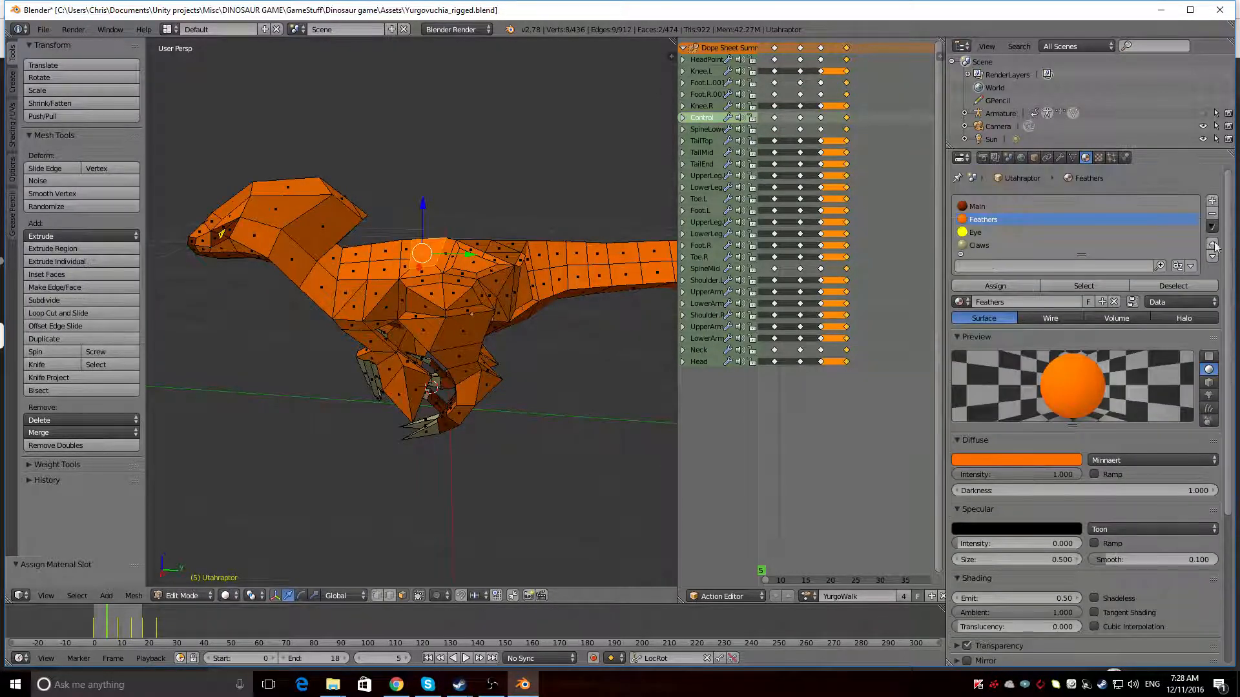
Add a fifth material slot to the dinosaur mesh with a new material named Pattern
{"action": "left_click", "coordinate": [1213, 202]}
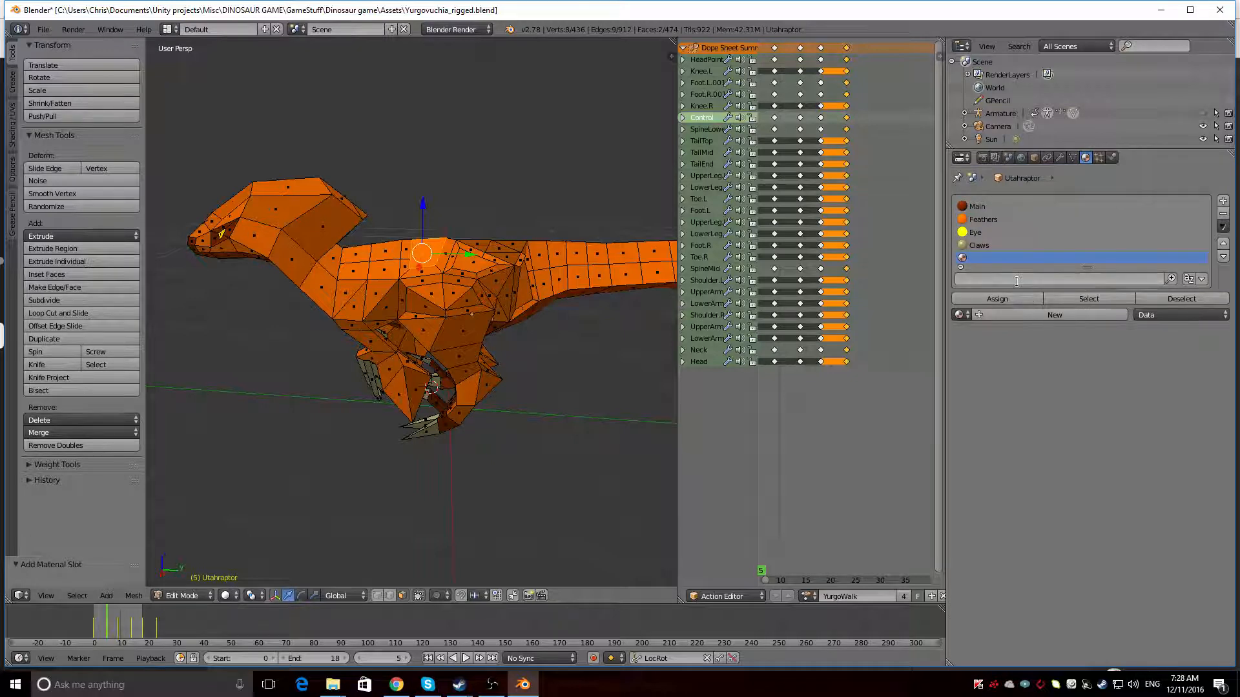
{"action": "left_click", "coordinate": [1017, 317]}
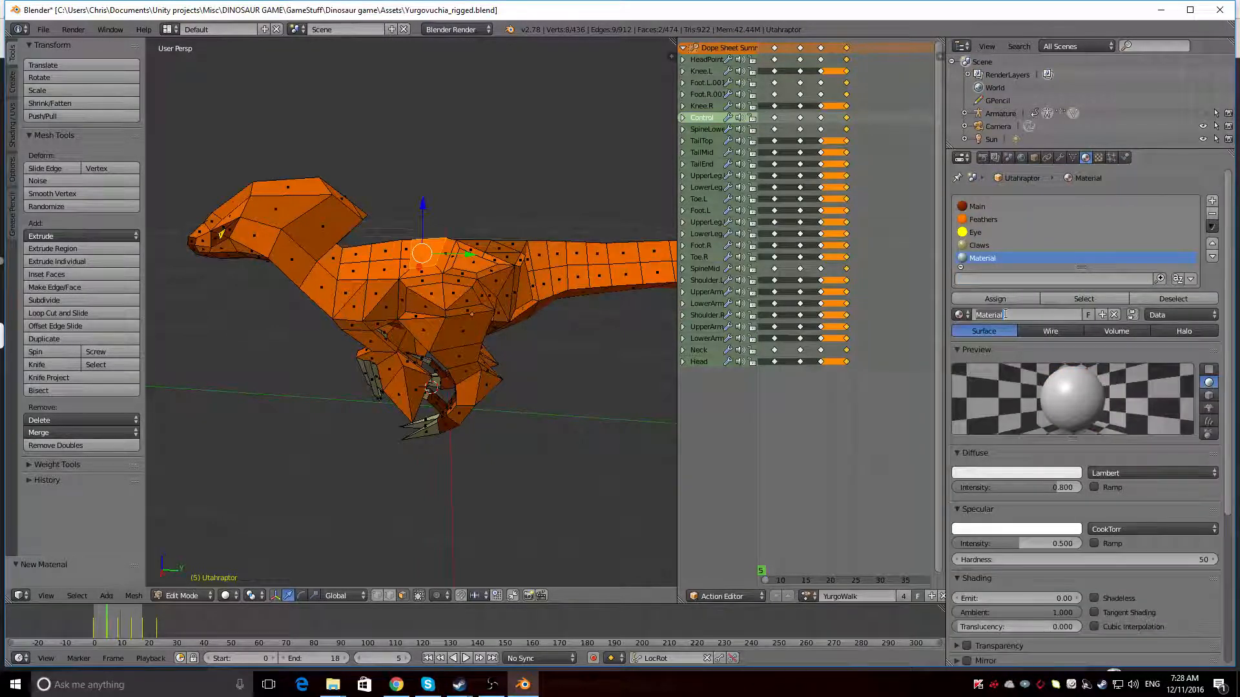
{"action": "type", "text": "ttern"}
{"action": "key", "text": "Return"}
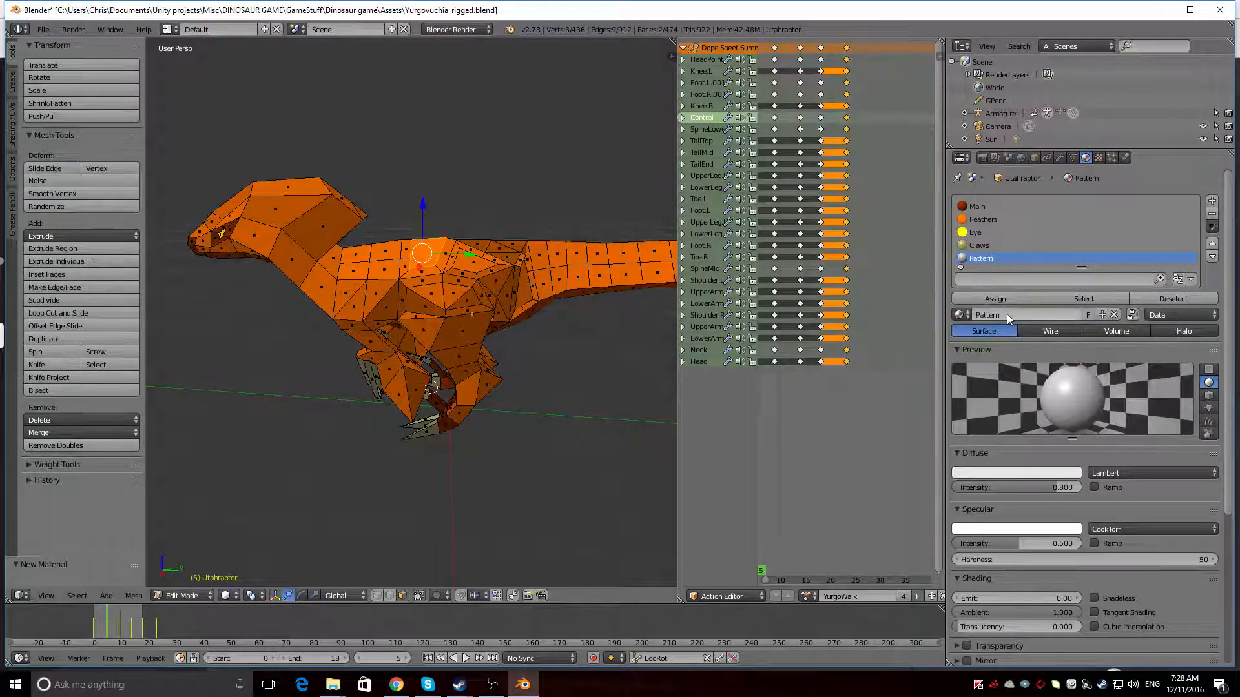
Give the Pattern material a light cyan diffuse colour and set its diffuse intensity to 1.000
{"action": "left_click", "coordinate": [1028, 474]}
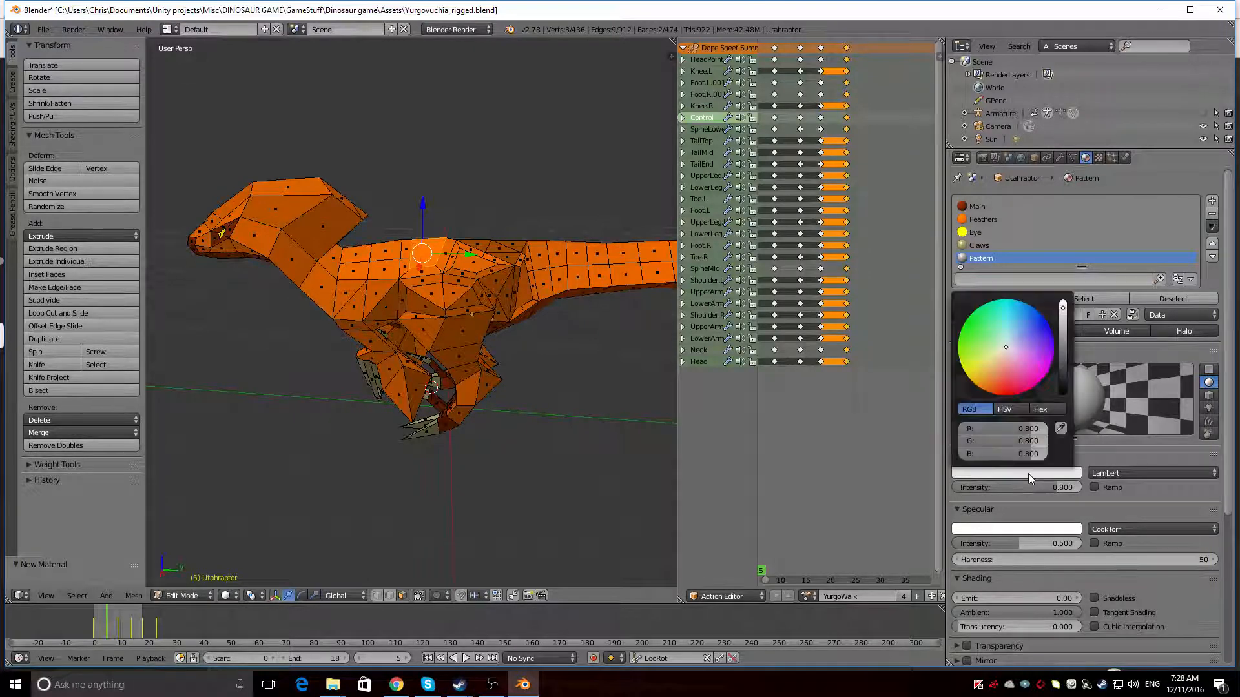
{"action": "left_click", "coordinate": [1007, 333]}
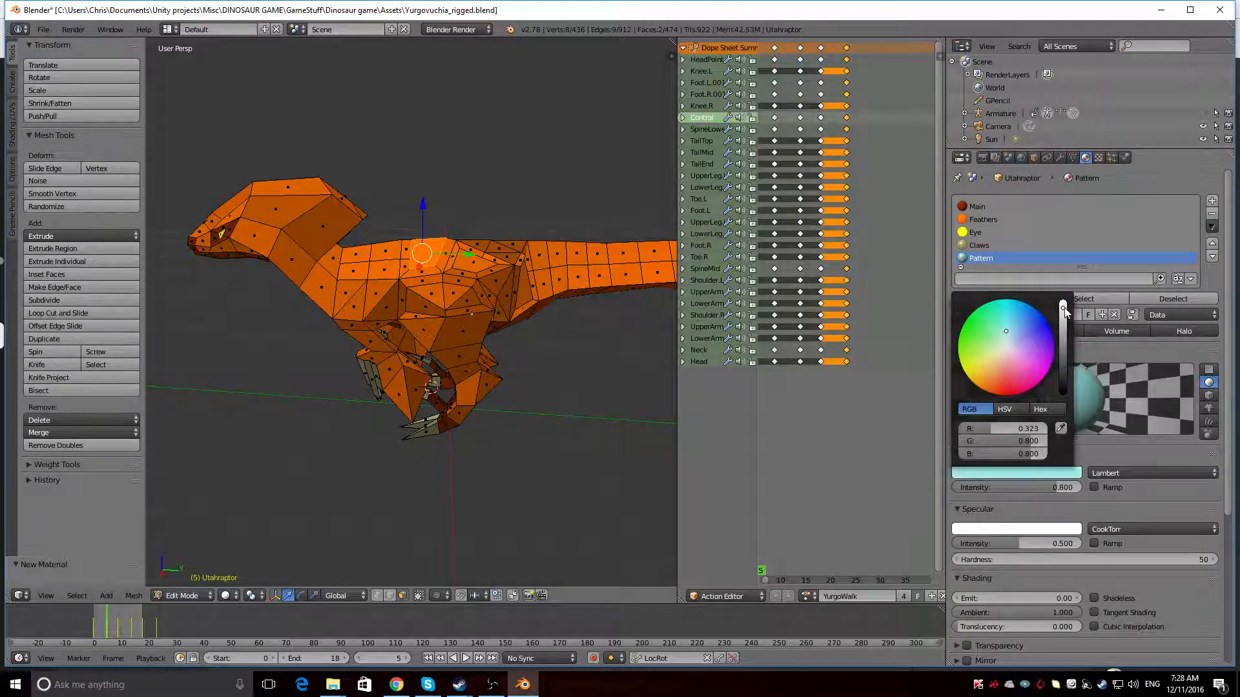
{"action": "left_click_drag", "start_coordinate": [1065, 485], "coordinate": [1095, 486]}
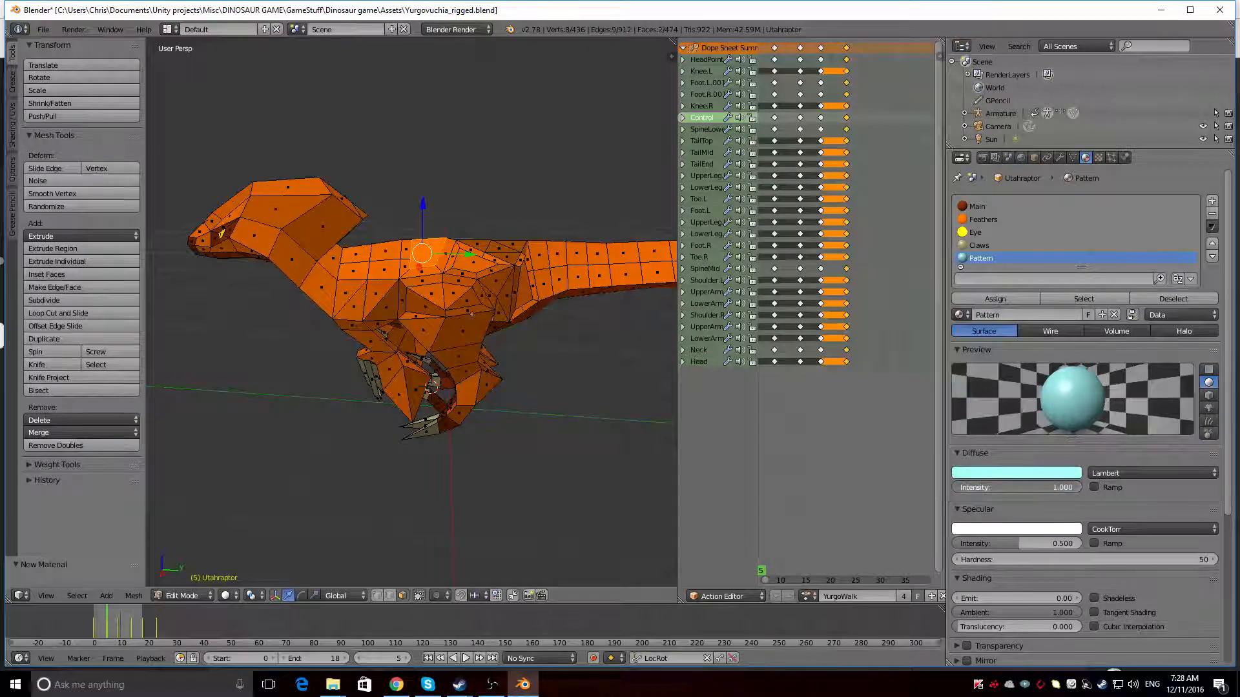
Check the Feathers material's shading and set the Pattern material's diffuse shader to Minnaert to match
{"action": "left_click", "coordinate": [980, 220]}
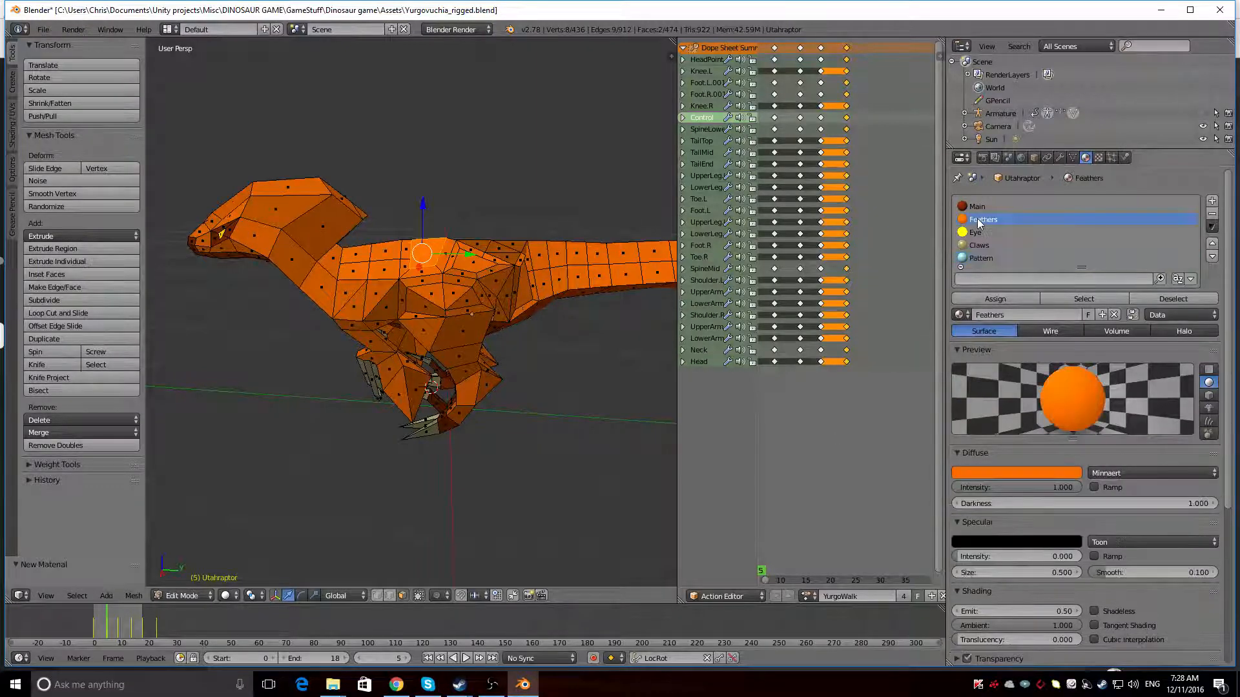
{"action": "left_click", "coordinate": [980, 258]}
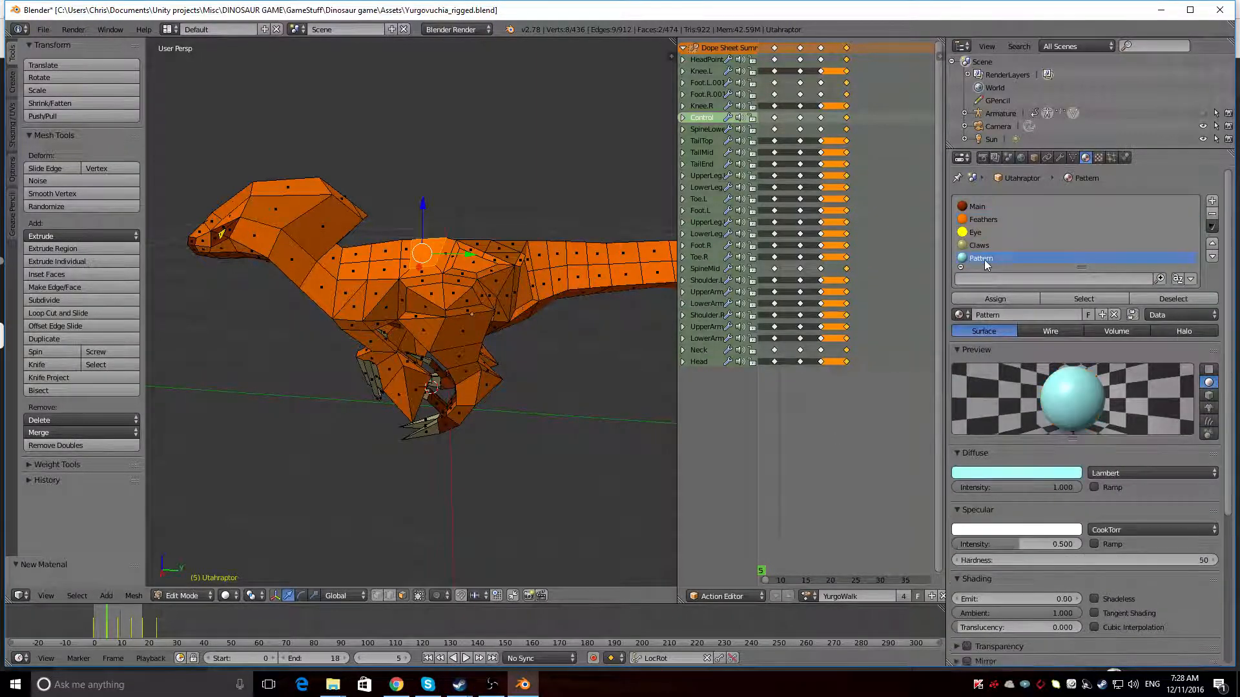
{"action": "left_click", "coordinate": [1150, 472]}
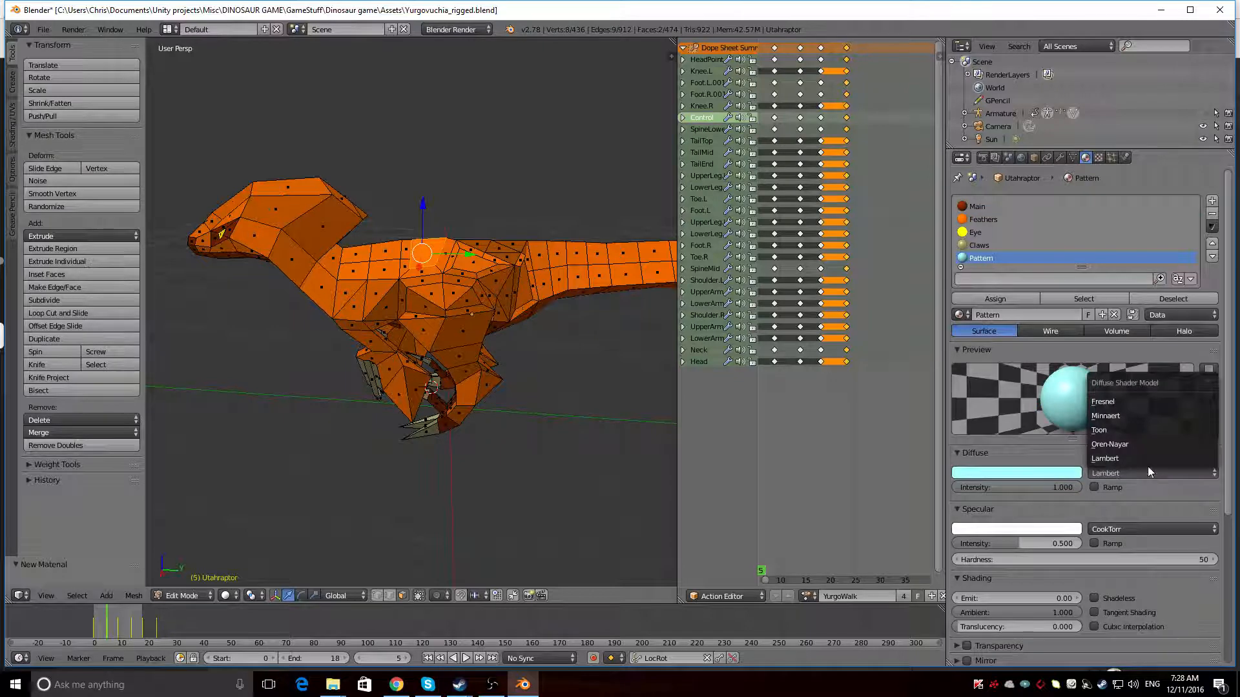
{"action": "left_click", "coordinate": [1120, 413]}
Match Pattern's specular settings to Feathers: Toon shader, black colour and intensity 0.000
{"action": "left_click", "coordinate": [990, 219]}
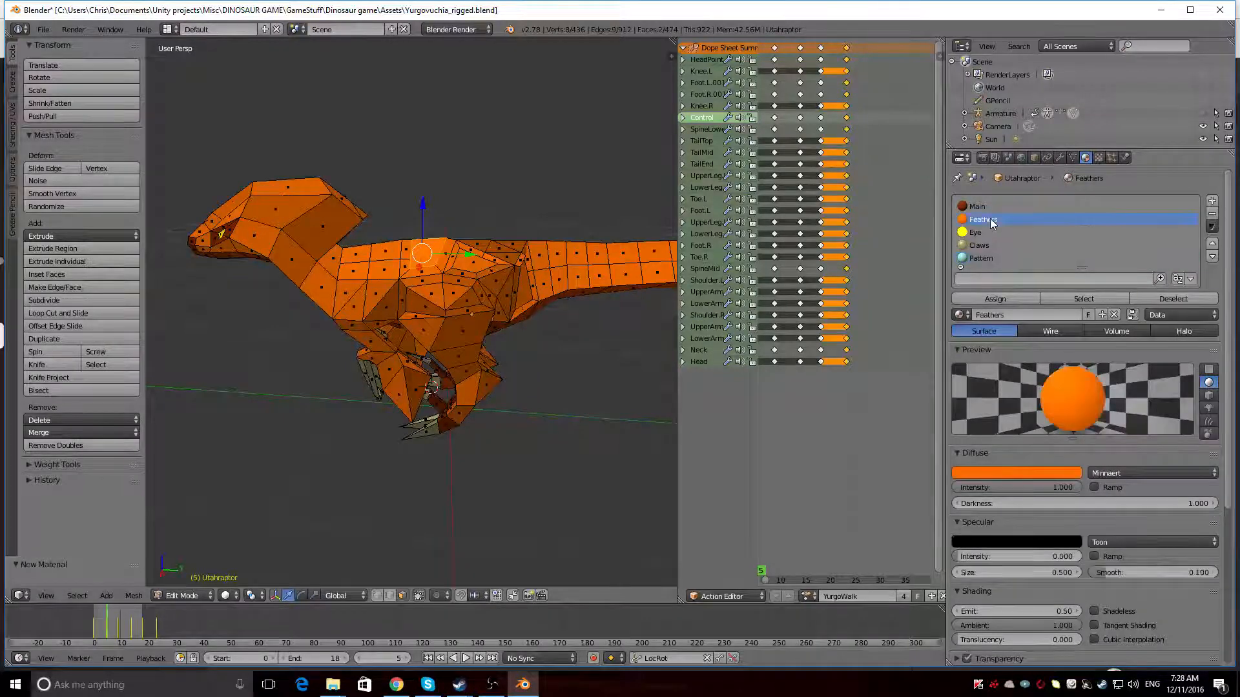
{"action": "left_click", "coordinate": [974, 258]}
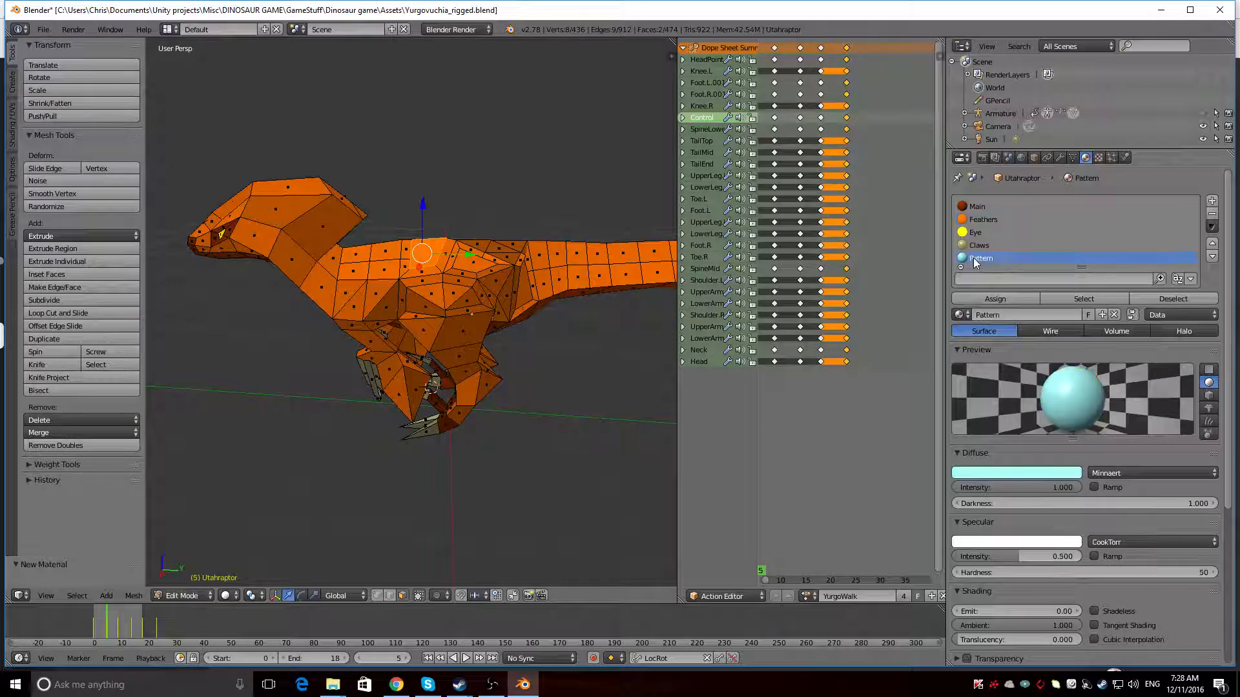
{"action": "left_click", "coordinate": [1114, 541]}
{"action": "left_click", "coordinate": [1110, 489]}
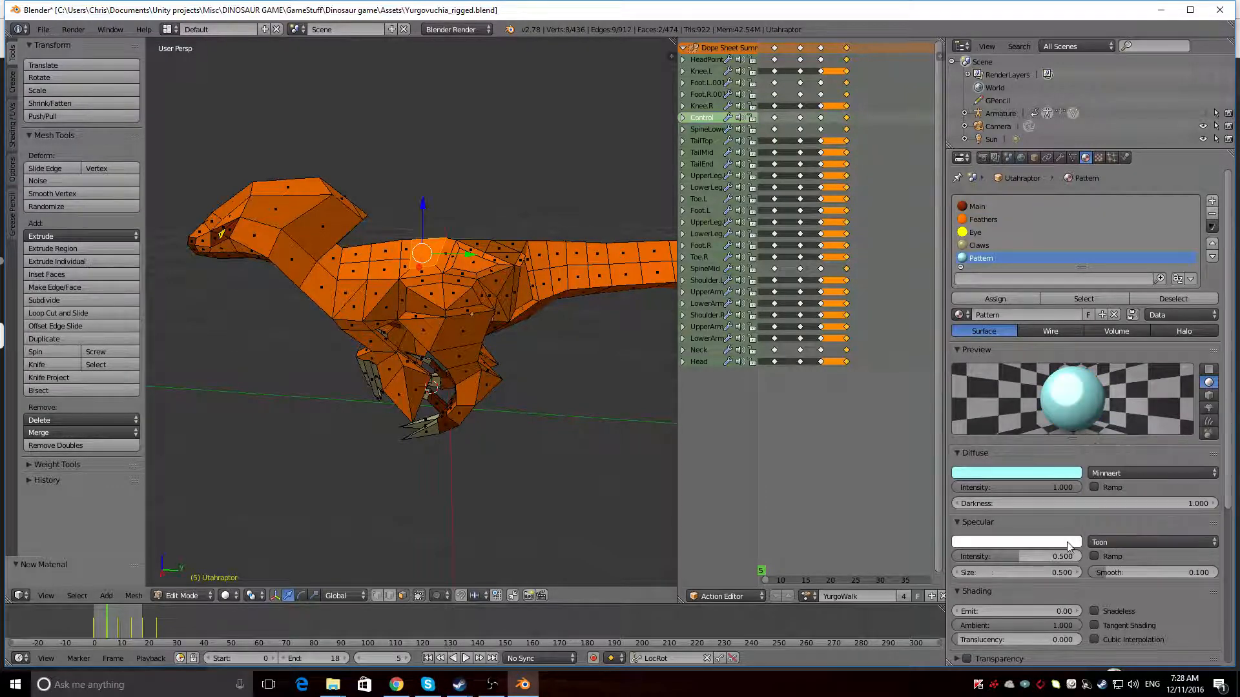
{"action": "left_click", "coordinate": [1027, 541]}
{"action": "left_click_drag", "start_coordinate": [1057, 392], "coordinate": [1062, 468]}
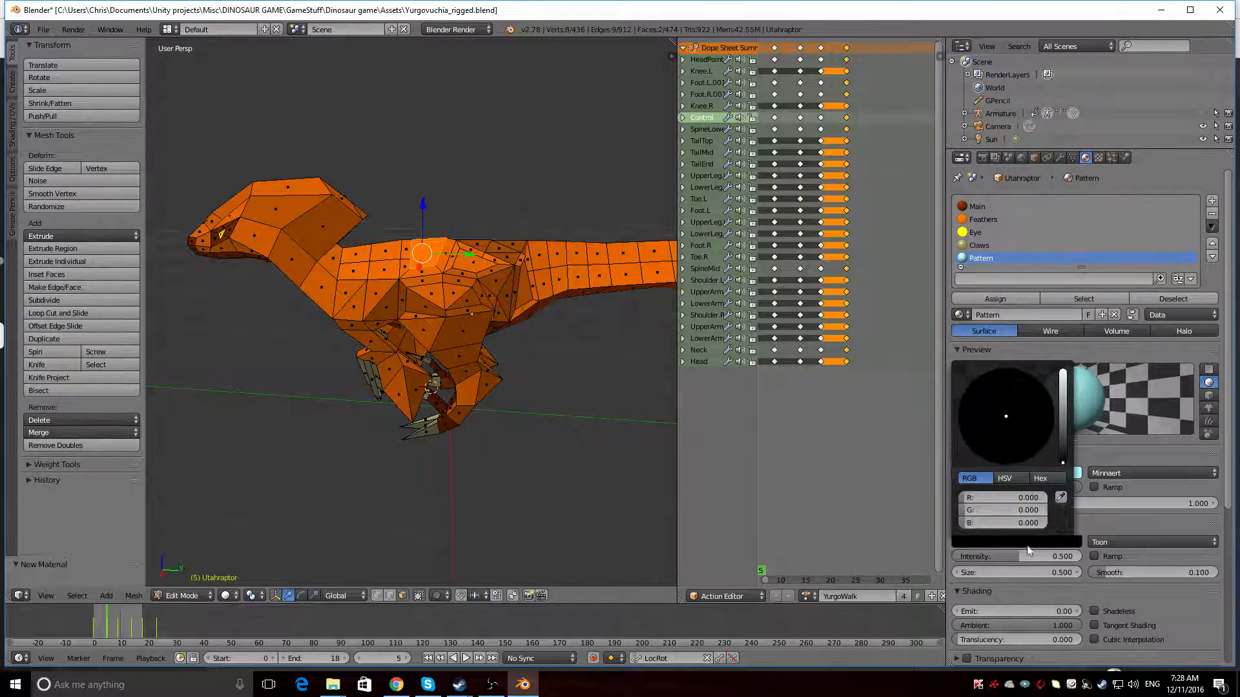
{"action": "left_click", "coordinate": [1003, 216]}
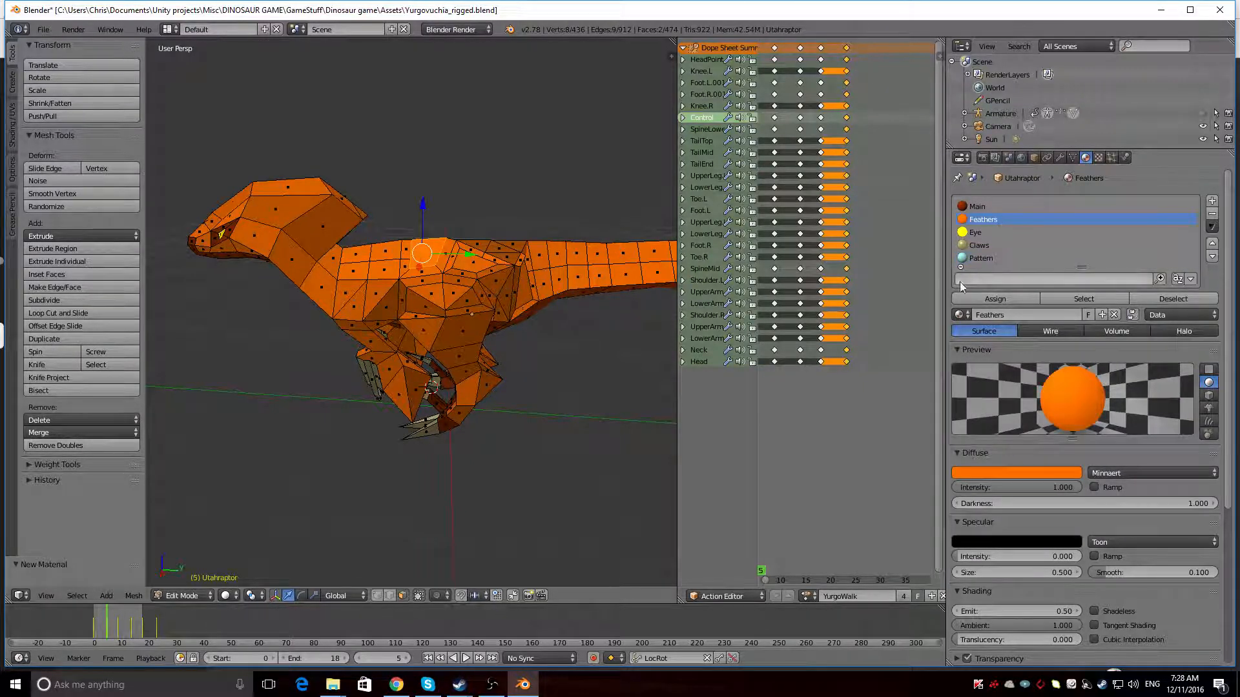
{"action": "left_click", "coordinate": [983, 259]}
{"action": "left_click_drag", "start_coordinate": [1013, 561], "coordinate": [956, 560]}
Compare the shading settings of the Main, Feathers and Pattern materials
{"action": "left_click", "coordinate": [992, 223]}
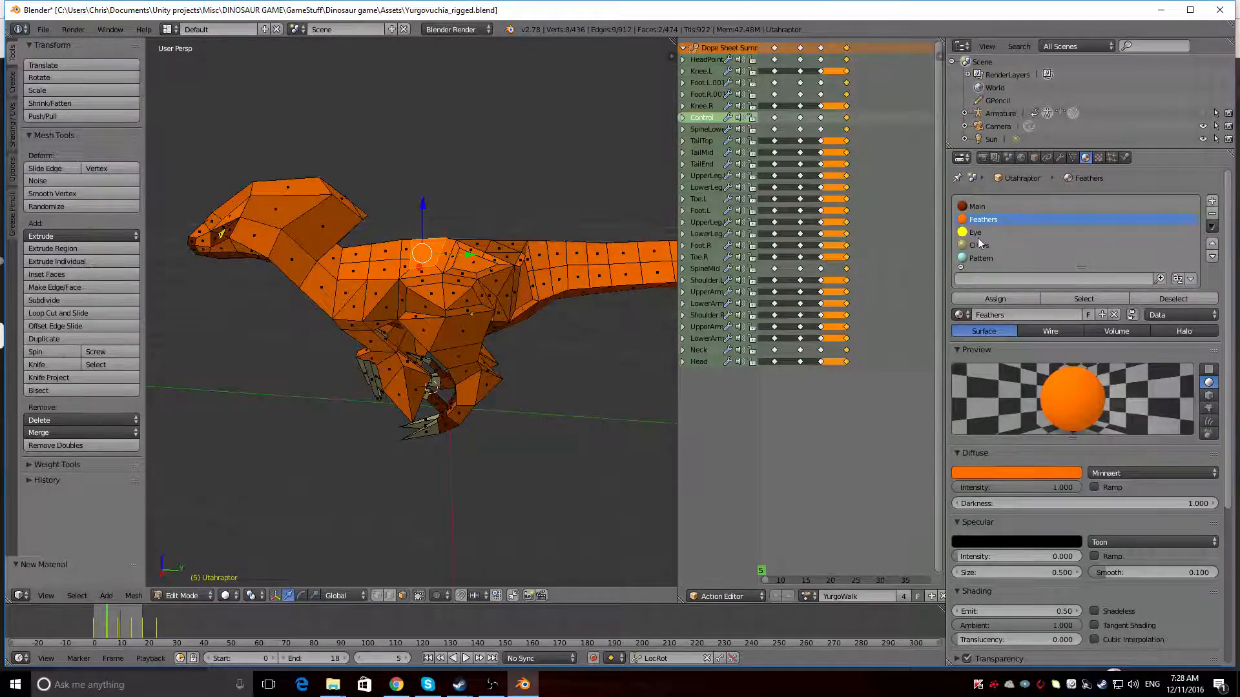
{"action": "left_click", "coordinate": [976, 208]}
{"action": "left_click", "coordinate": [976, 218]}
{"action": "left_click", "coordinate": [994, 207]}
{"action": "left_click", "coordinate": [1209, 385]}
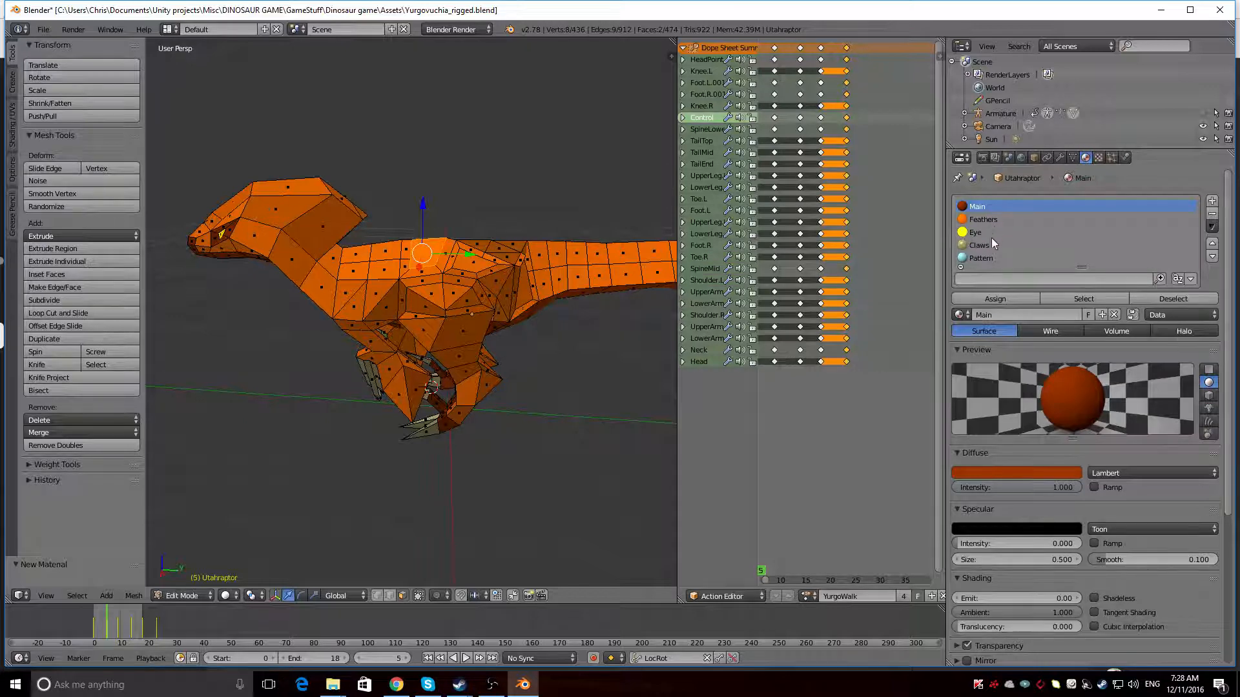
{"action": "left_click", "coordinate": [984, 258]}
{"action": "left_click", "coordinate": [979, 207]}
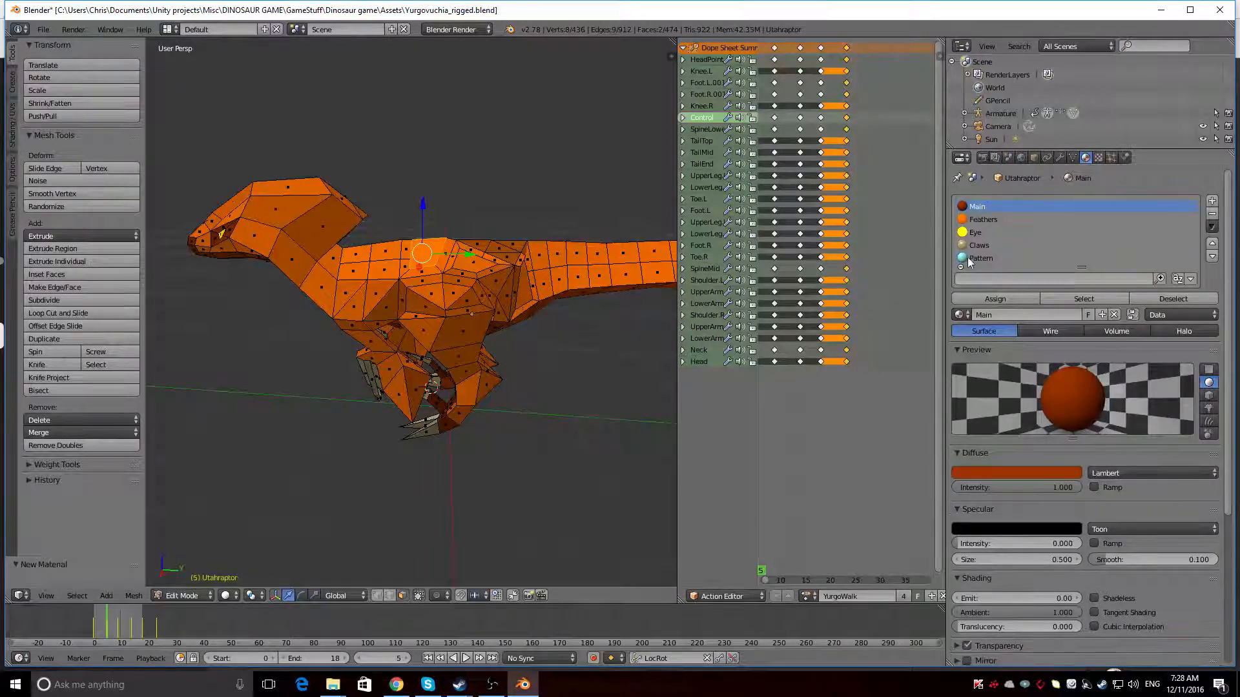
{"action": "left_click", "coordinate": [972, 259]}
Select a continuous path of faces from the side of the head along the neck and shoulder to the hip on the dinosaur's right side
{"action": "middle_click_drag", "start_coordinate": [388, 317], "coordinate": [407, 285]}
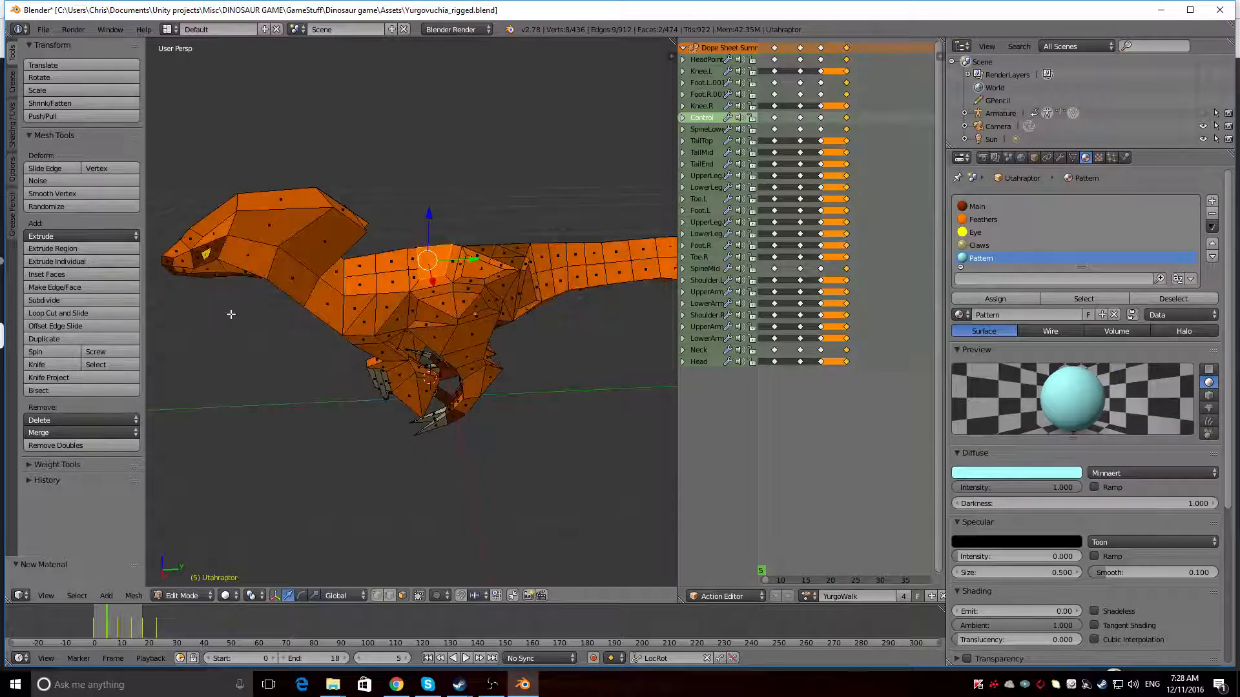
{"action": "middle_click_drag", "start_coordinate": [230, 314], "coordinate": [508, 271]}
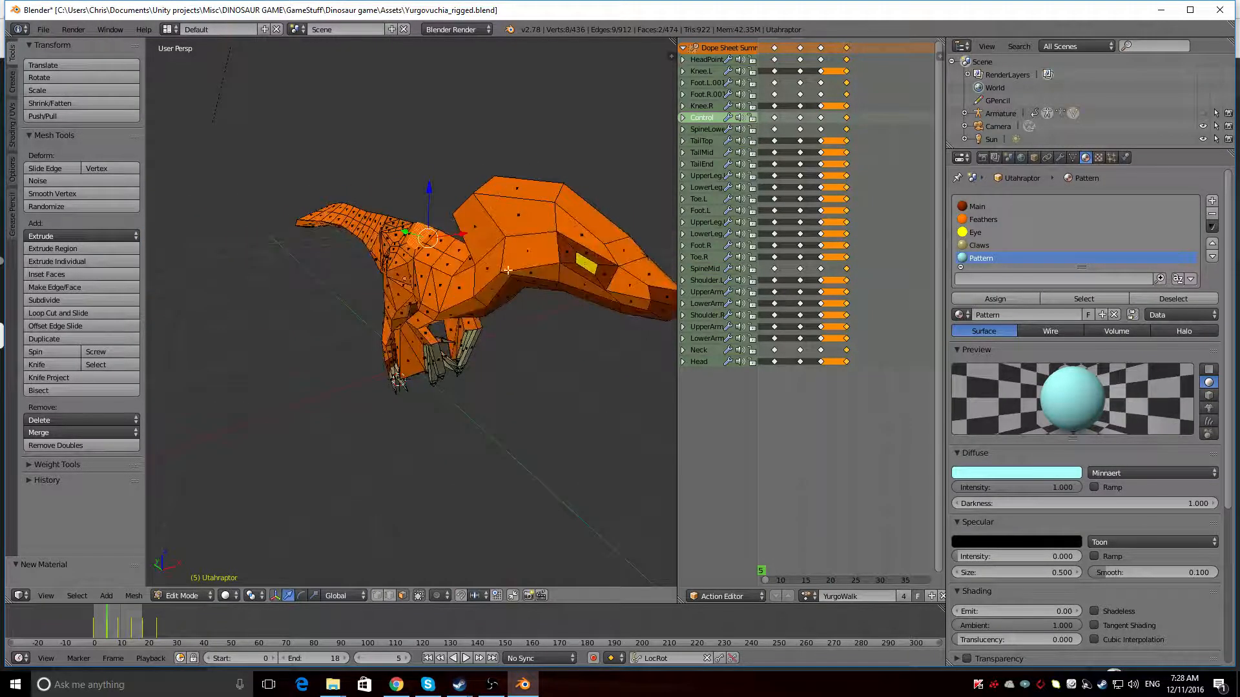
{"action": "right_click", "coordinate": [531, 261]}
{"action": "middle_click_drag", "start_coordinate": [452, 306], "coordinate": [515, 265]}
{"action": "right_click", "coordinate": [501, 258], "text": "ctrl"}
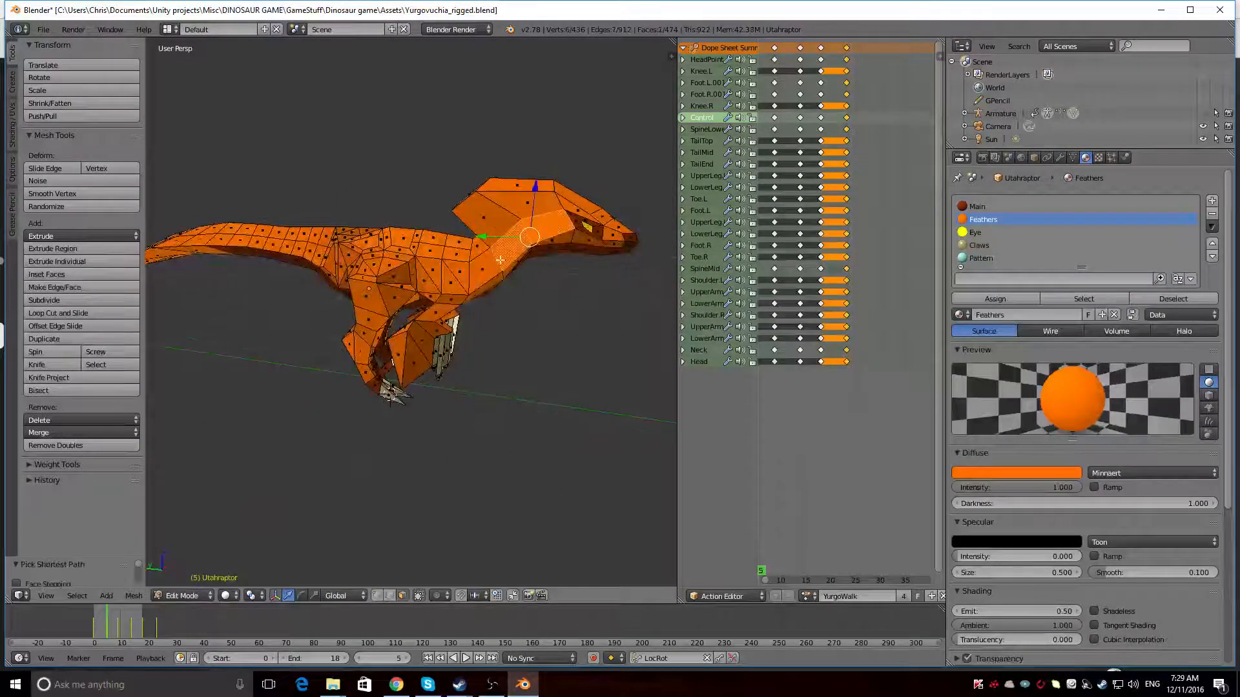
{"action": "right_click", "coordinate": [436, 273], "text": "ctrl"}
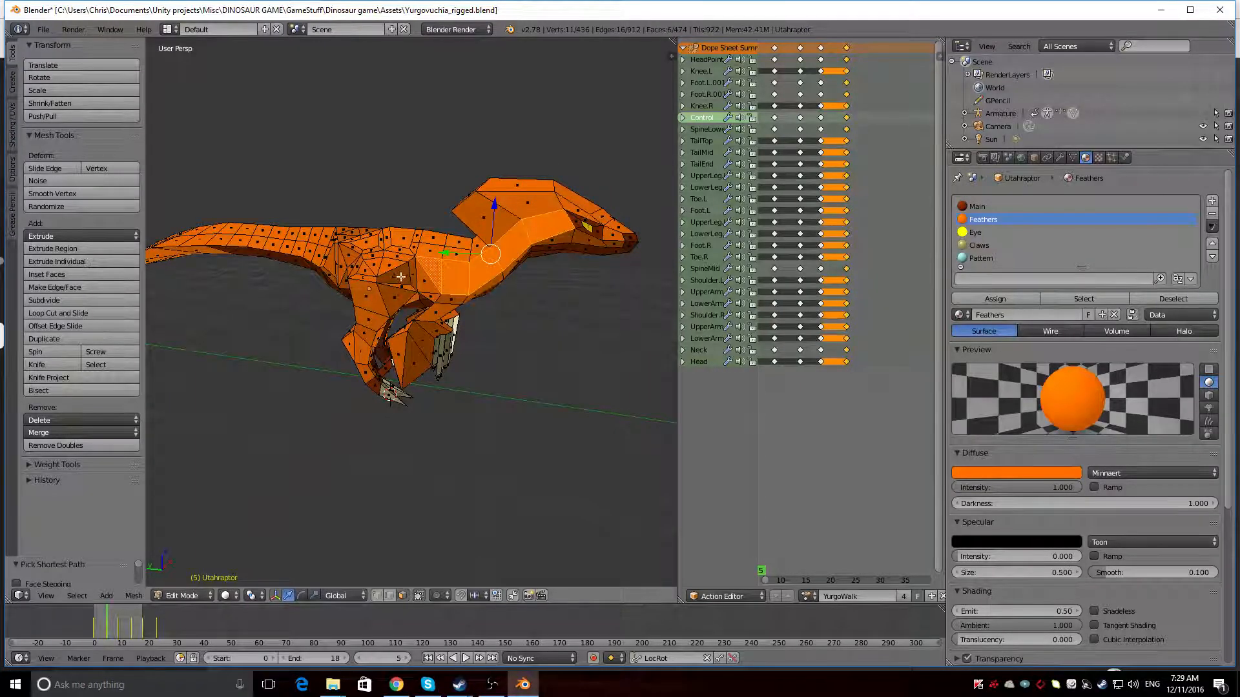
{"action": "right_click", "coordinate": [345, 257], "text": "ctrl"}
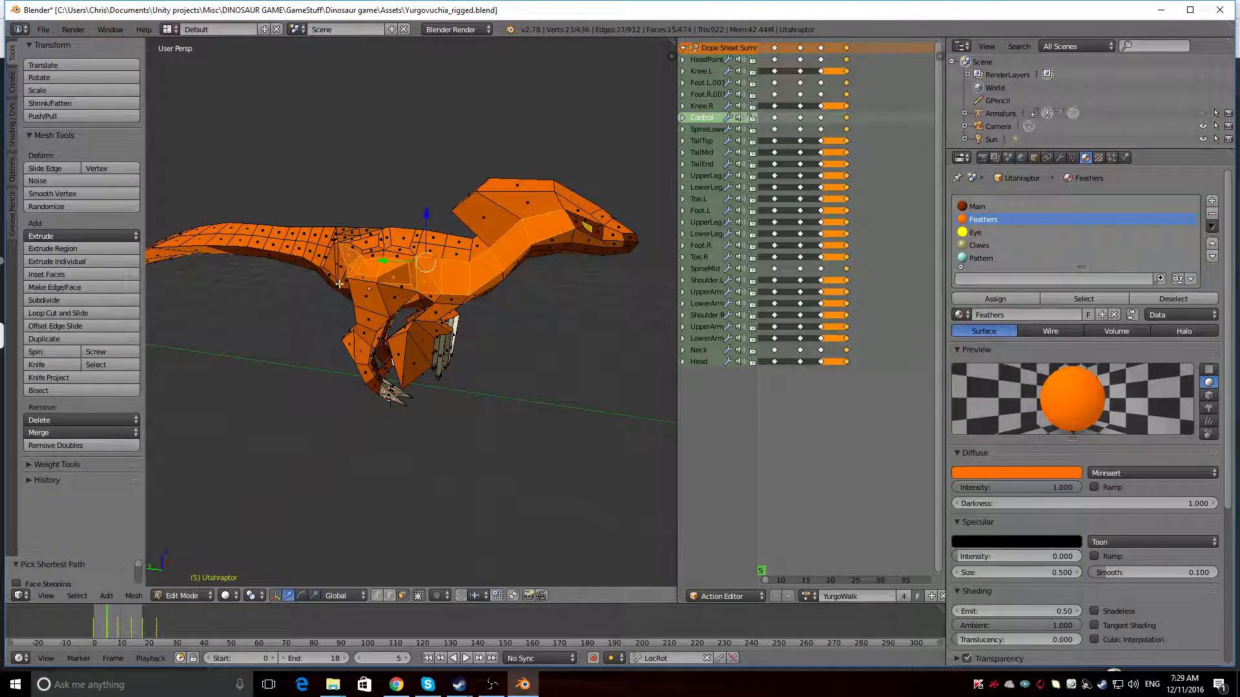
Extend the face selection across the right hip onto the base of the tail
{"action": "middle_click_drag", "start_coordinate": [345, 258], "coordinate": [350, 290]}
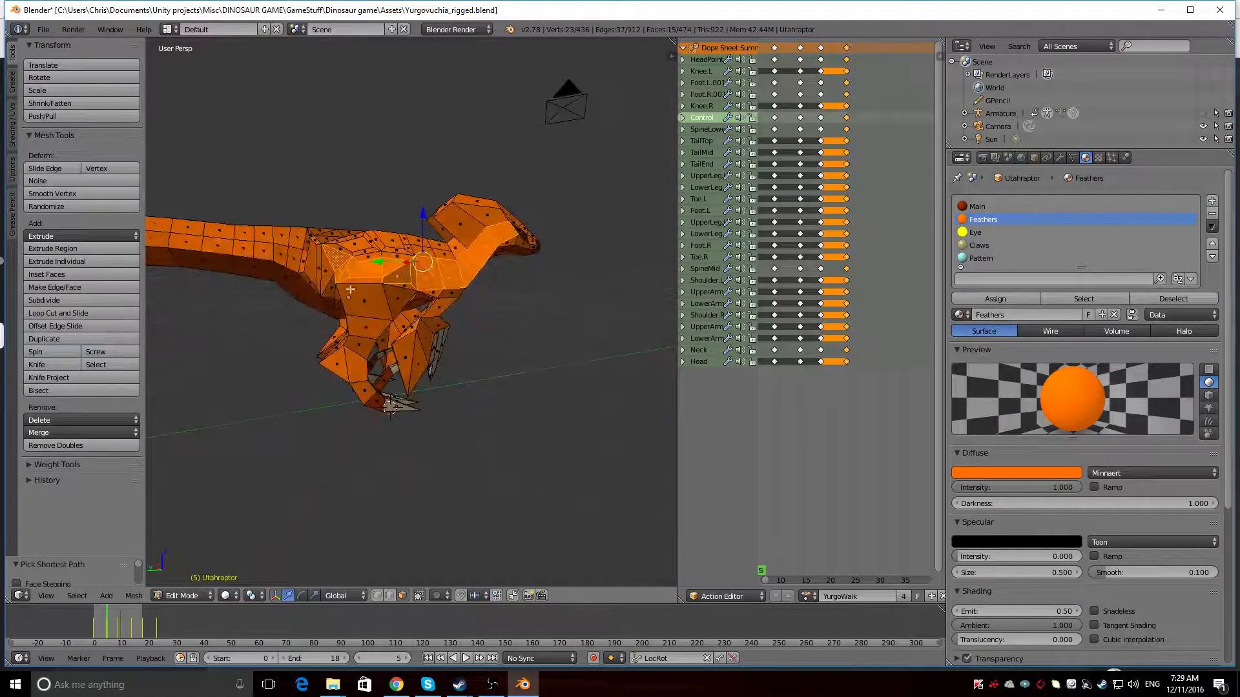
{"action": "right_click", "coordinate": [314, 257], "text": "ctrl"}
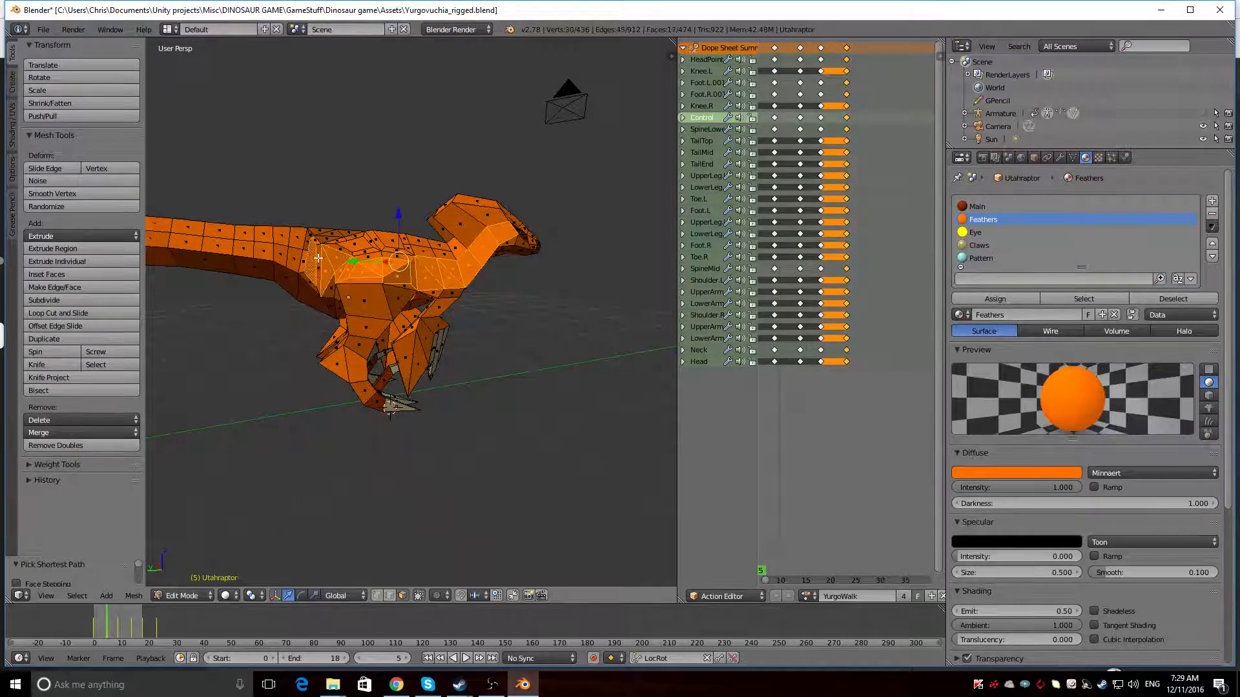
{"action": "right_click", "coordinate": [303, 255], "text": "ctrl"}
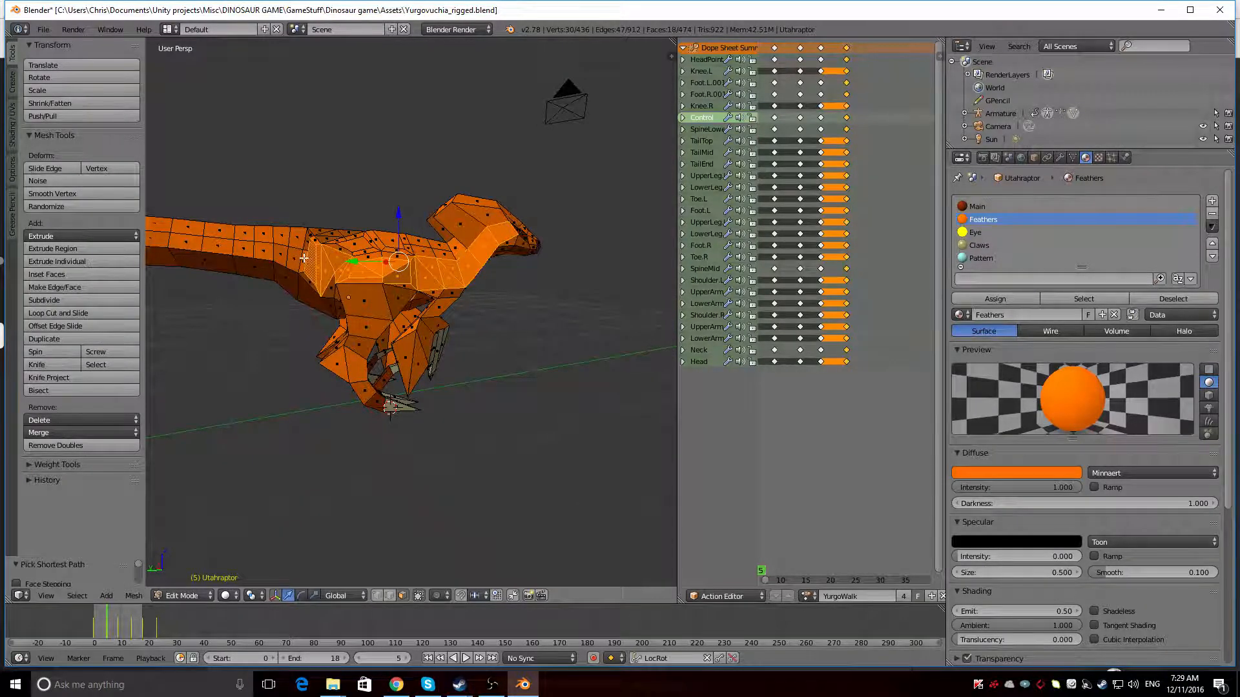
{"action": "right_click", "coordinate": [300, 256], "text": "ctrl"}
{"action": "right_click", "coordinate": [296, 255], "text": "ctrl"}
Continue the face path along the tail's right side, around the tip and back up its left side to the tail base
{"action": "scroll", "coordinate": [295, 254], "scroll_direction": "down", "scroll_amount": 3}
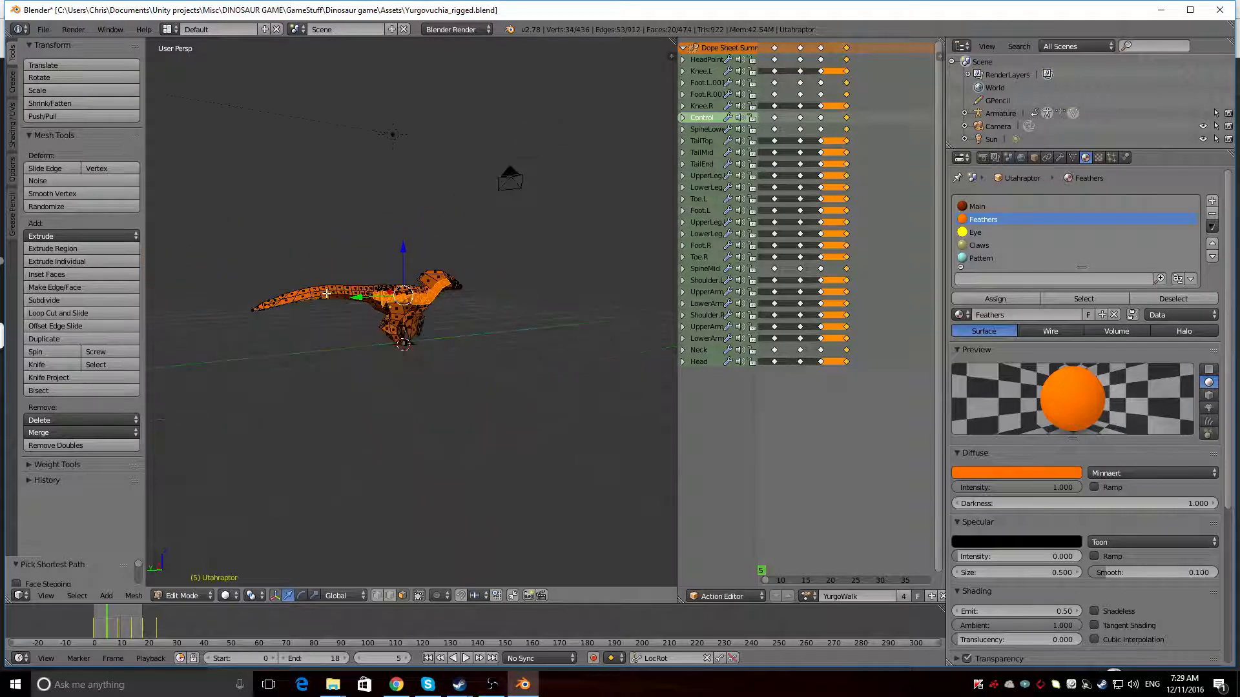
{"action": "right_click", "coordinate": [302, 300], "text": "ctrl"}
{"action": "middle_click_drag", "start_coordinate": [270, 304], "coordinate": [446, 439]}
{"action": "right_click", "coordinate": [442, 441], "text": "ctrl"}
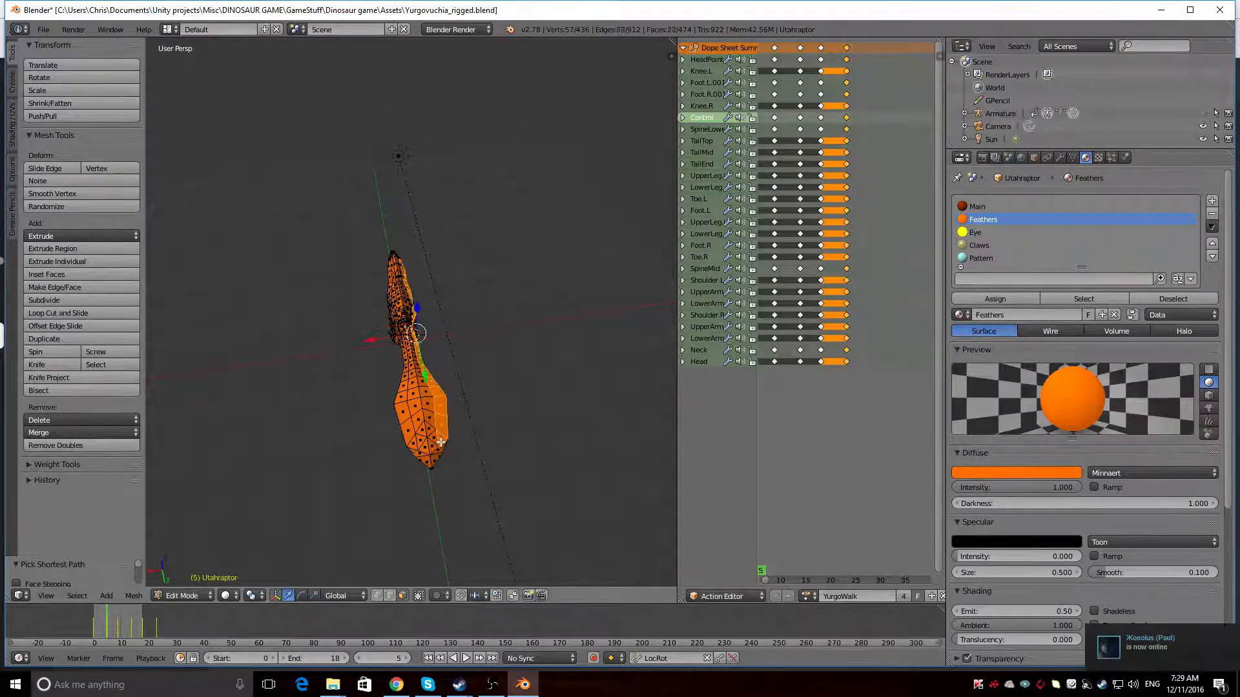
{"action": "right_click", "coordinate": [432, 463], "text": "ctrl"}
{"action": "right_click", "coordinate": [400, 413], "text": "ctrl"}
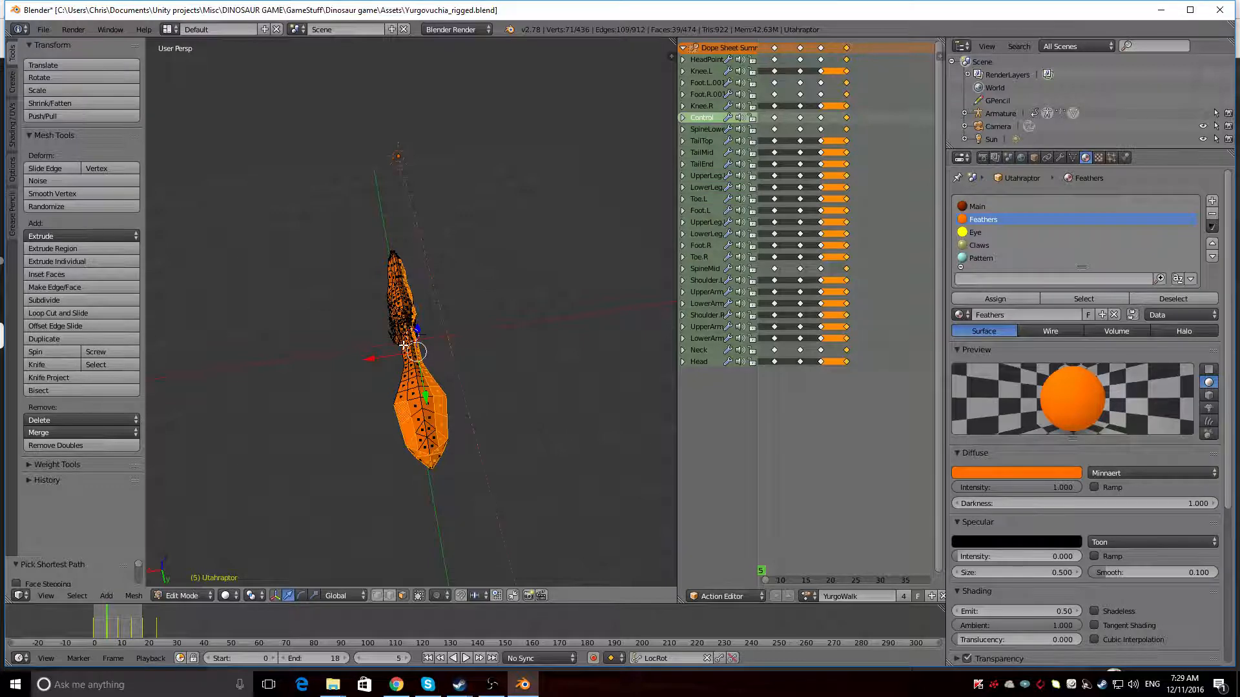
{"action": "right_click", "coordinate": [404, 347], "text": "ctrl"}
Extend the face path from the tail base over the hip to the shoulder on the dinosaur's left side
{"action": "middle_click_drag", "start_coordinate": [356, 360], "coordinate": [488, 265]}
{"action": "scroll", "coordinate": [472, 332], "scroll_direction": "up", "scroll_amount": 8}
{"action": "scroll", "coordinate": [480, 321], "scroll_direction": "down", "scroll_amount": 2}
{"action": "right_click", "coordinate": [489, 273], "text": "ctrl"}
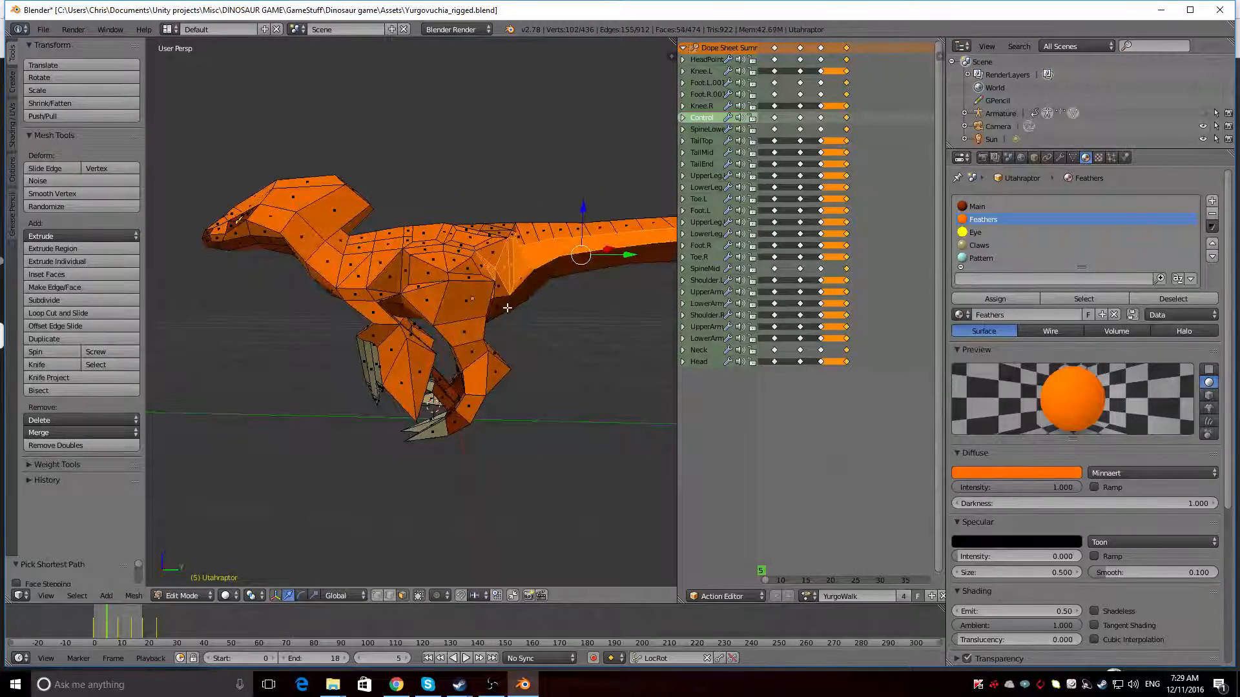
{"action": "middle_click_drag", "start_coordinate": [507, 308], "coordinate": [476, 276]}
{"action": "right_click", "coordinate": [476, 274], "text": "ctrl"}
{"action": "right_click", "coordinate": [390, 290], "text": "ctrl"}
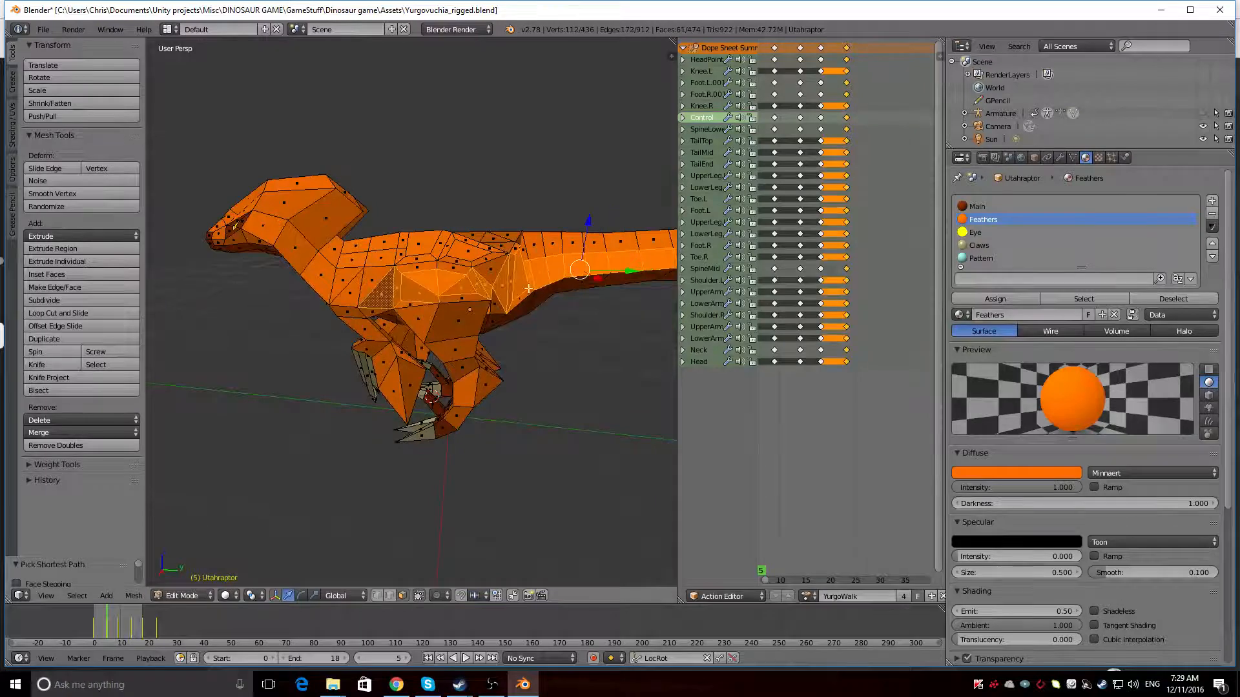
Finish the face path along the left side of the neck up to the head behind the eye
{"action": "middle_click_drag", "start_coordinate": [390, 291], "coordinate": [368, 307]}
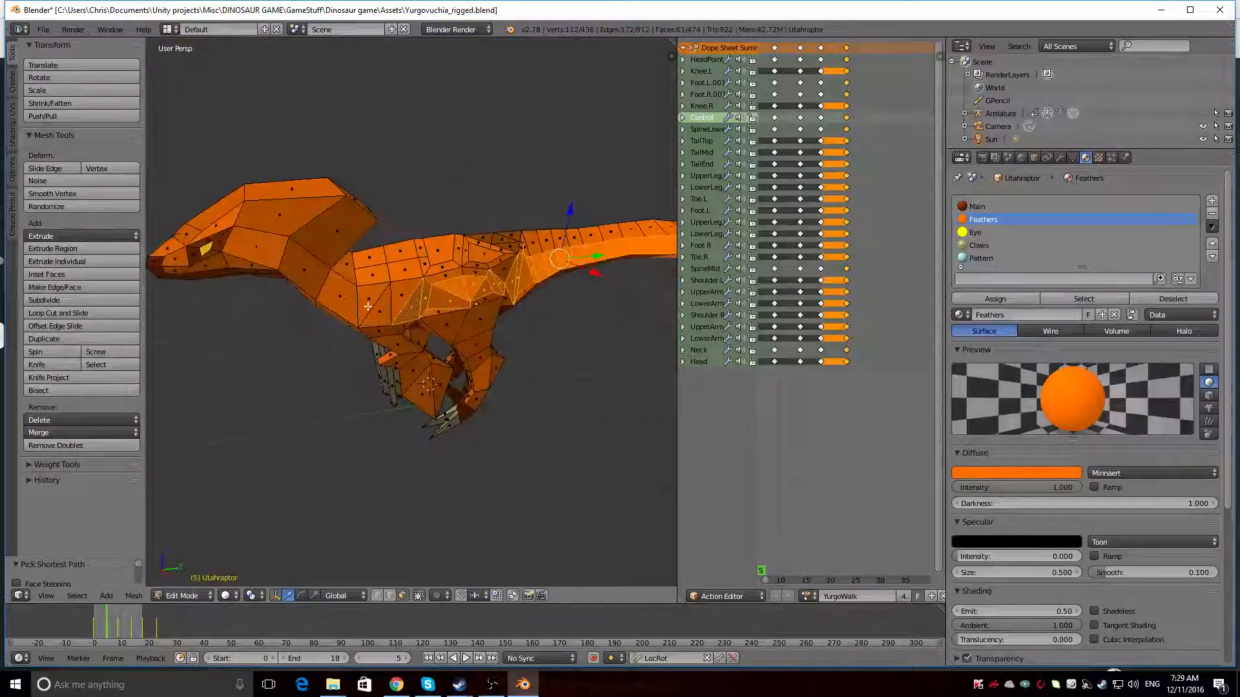
{"action": "right_click", "coordinate": [254, 251], "text": "ctrl"}
{"action": "mouse_move", "coordinate": [297, 253]}
{"action": "middle_mouse_down"}
{"action": "mouse_move", "coordinate": [628, 282]}
{"action": "mouse_move", "coordinate": [549, 262]}
{"action": "mouse_move", "coordinate": [319, 248]}
{"action": "middle_mouse_up"}
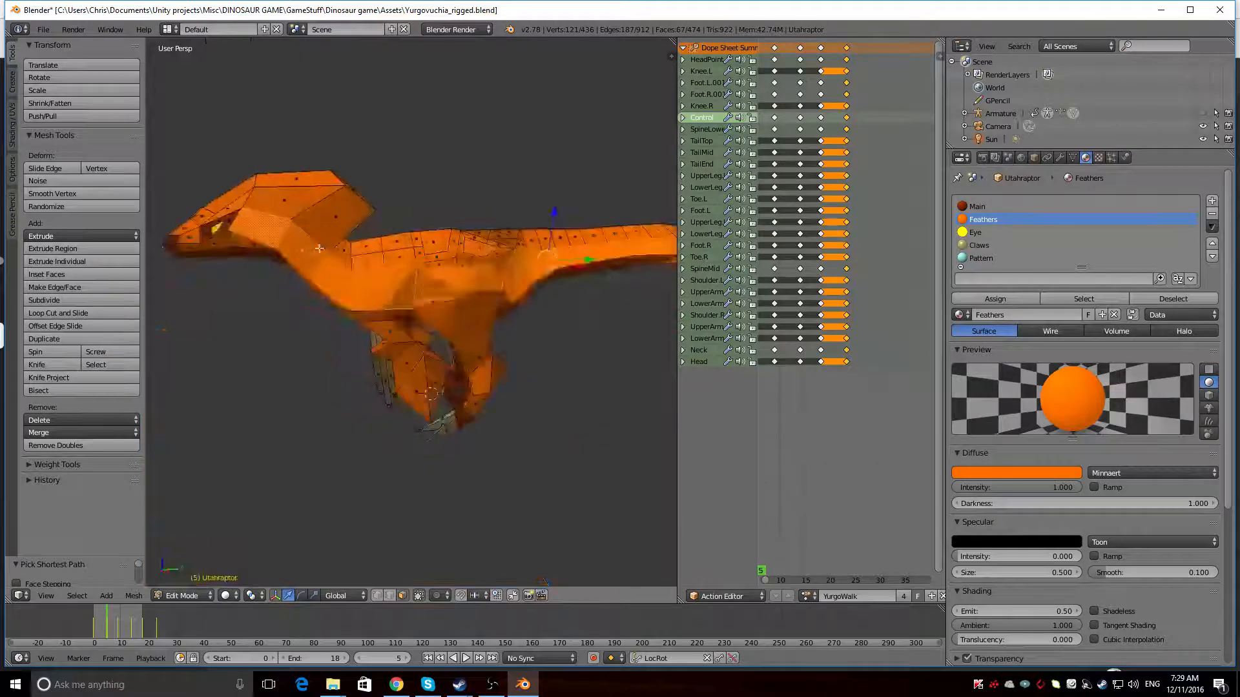
Assign the Pattern material to the selected stripe of faces and inspect the rendered dinosaur from several sides
{"action": "left_click", "coordinate": [981, 257]}
{"action": "left_click", "coordinate": [993, 297]}
{"action": "key", "text": "shift+z"}
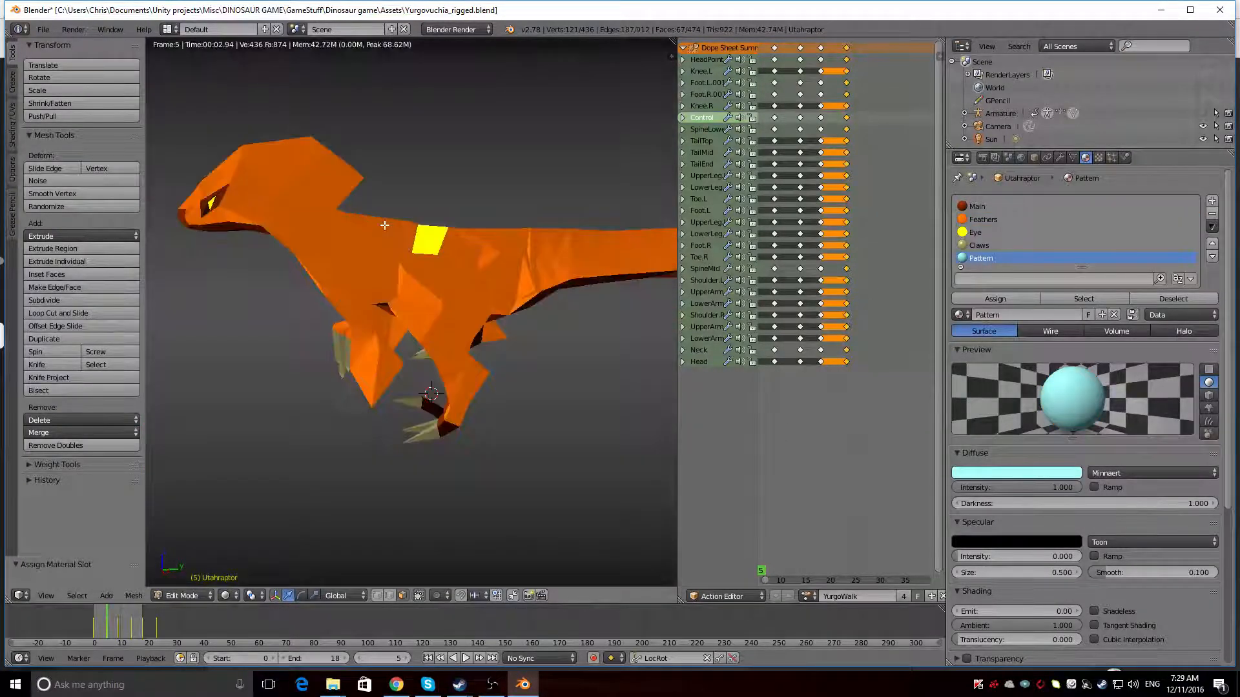
{"action": "middle_click_drag", "start_coordinate": [363, 235], "coordinate": [304, 319]}
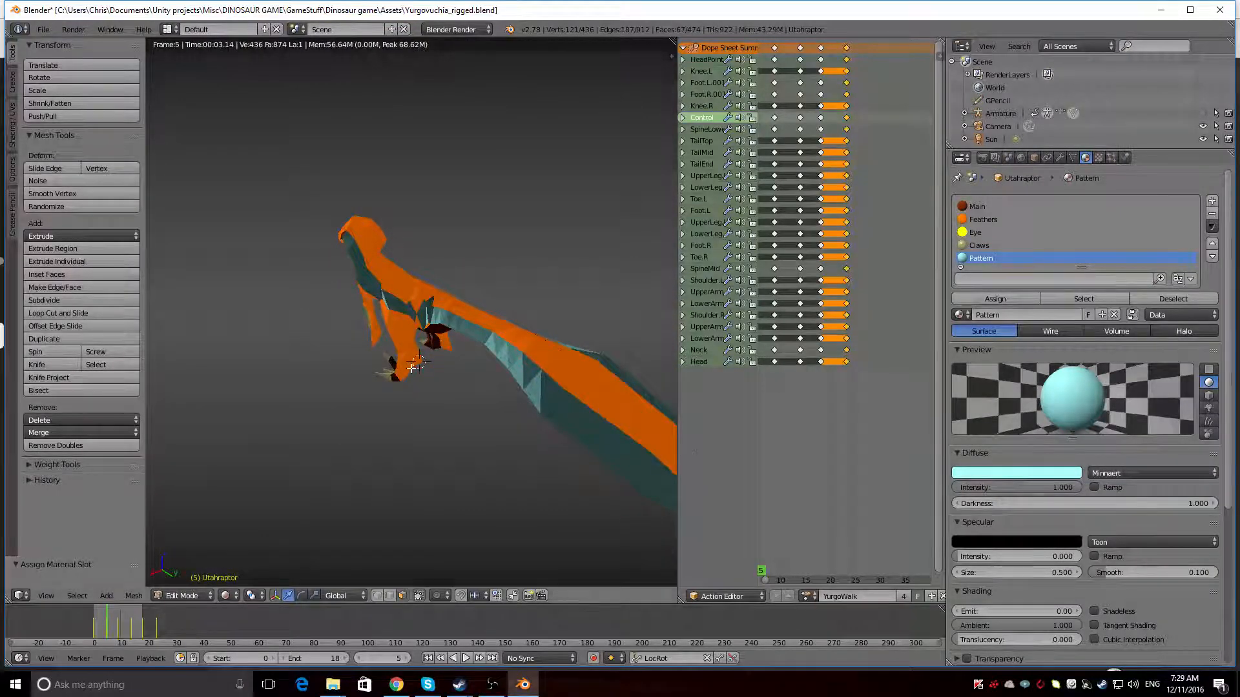
{"action": "middle_click_drag", "start_coordinate": [413, 368], "coordinate": [188, 340]}
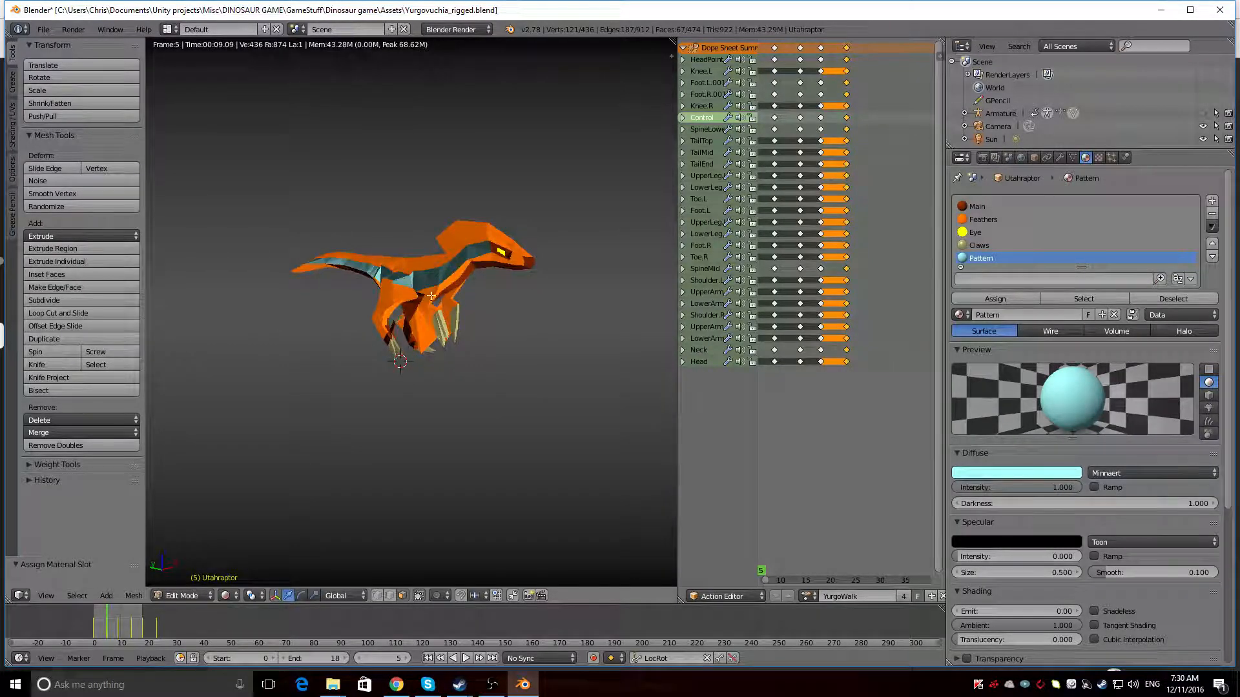
Turn off transparency for the Feathers material
{"action": "scroll", "coordinate": [431, 296], "scroll_direction": "up", "scroll_amount": 6}
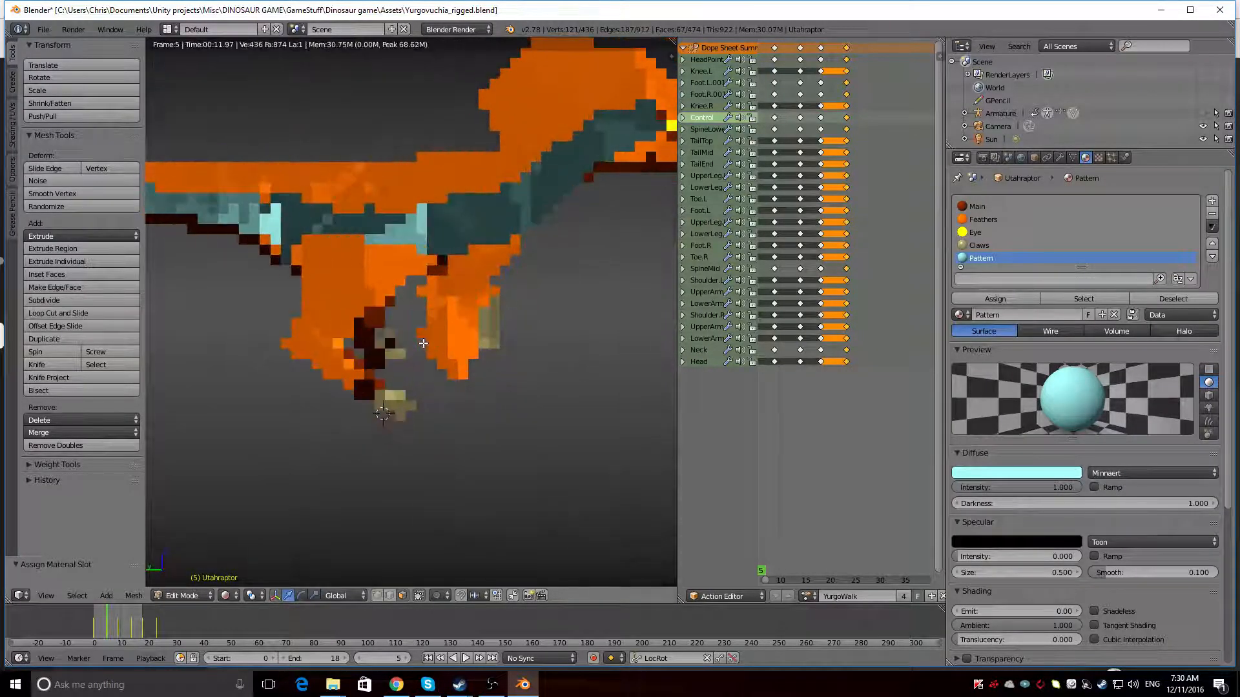
{"action": "left_click", "coordinate": [992, 220]}
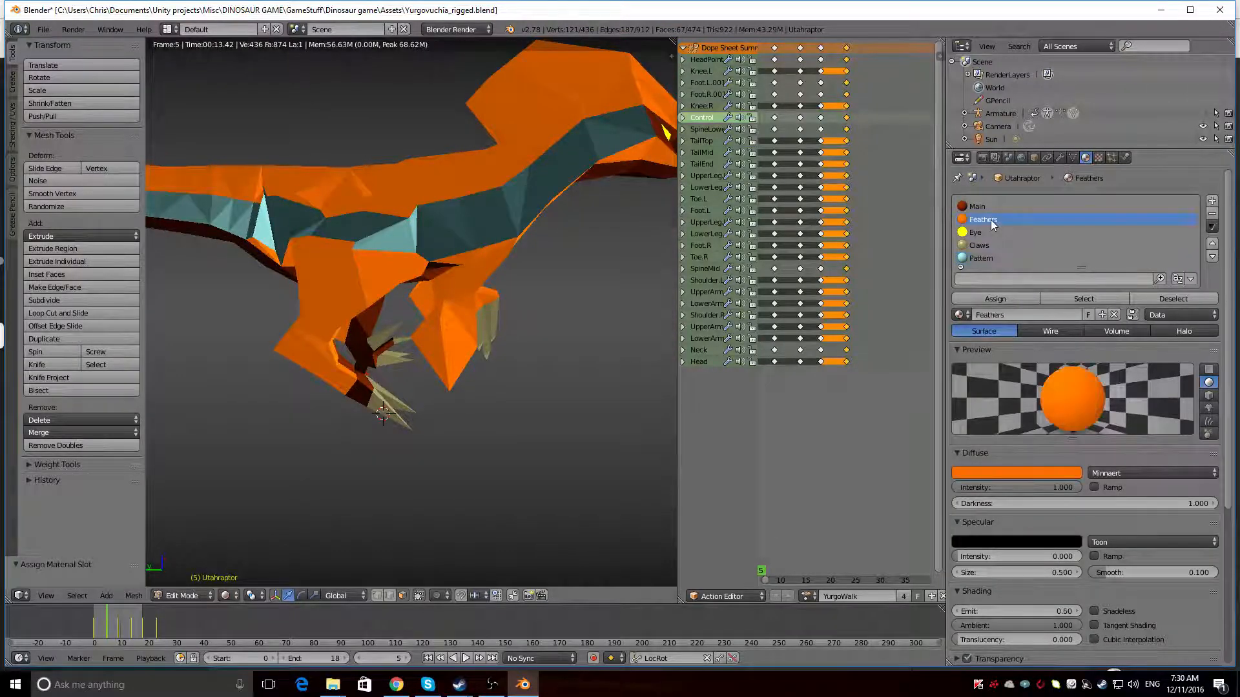
{"action": "scroll", "coordinate": [1051, 459], "scroll_direction": "down", "scroll_amount": 6}
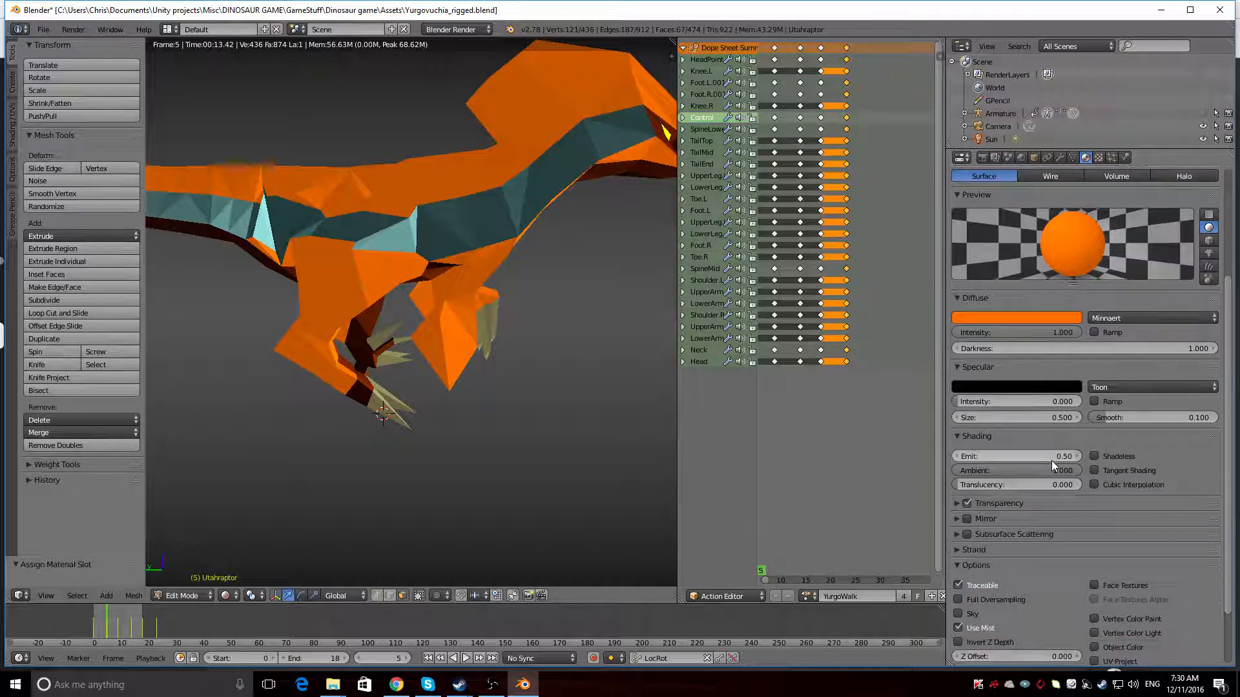
{"action": "left_click", "coordinate": [957, 503]}
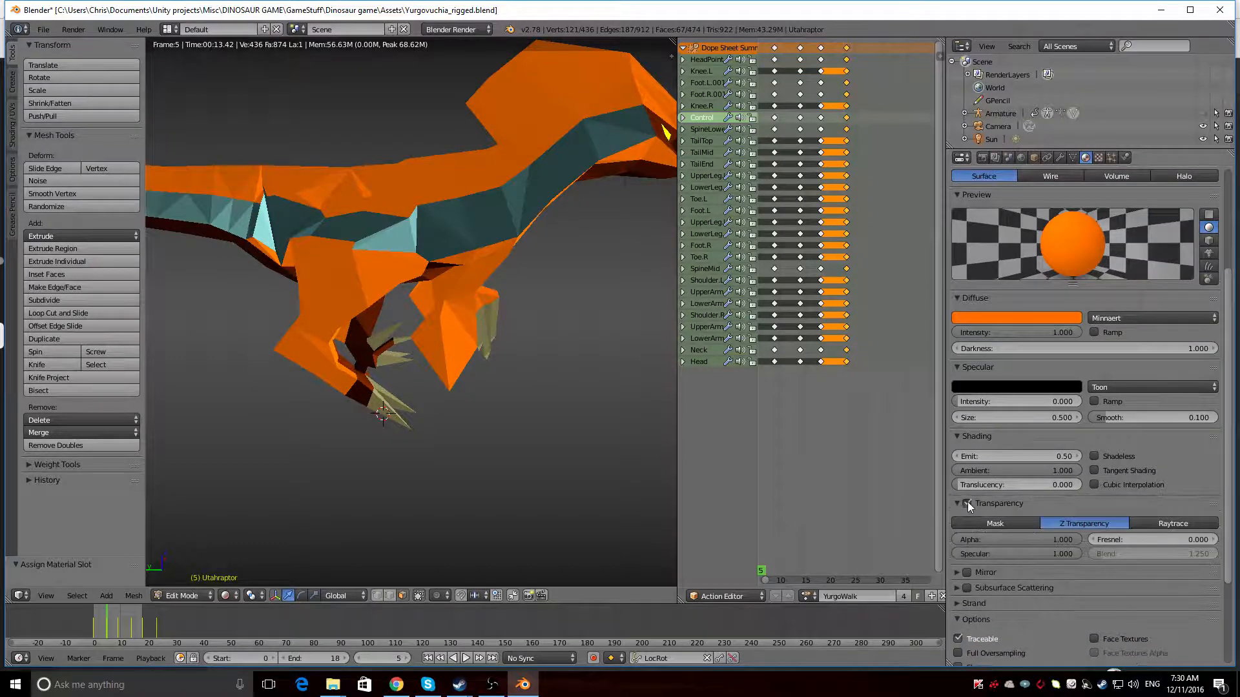
{"action": "left_click", "coordinate": [967, 503]}
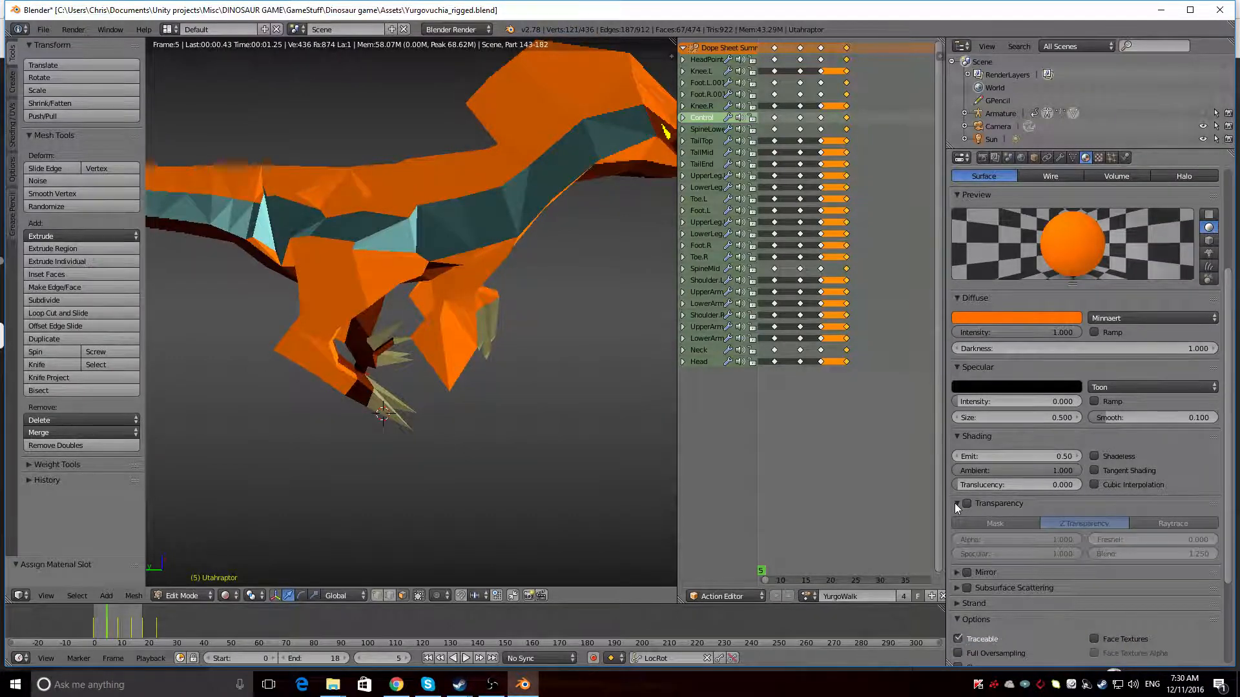
Check the Eye material's shading settings and turn off transparency for the Main material
{"action": "scroll", "coordinate": [968, 387], "scroll_direction": "up", "scroll_amount": 6}
{"action": "left_click", "coordinate": [985, 229]}
{"action": "scroll", "coordinate": [1022, 350], "scroll_direction": "down", "scroll_amount": 1}
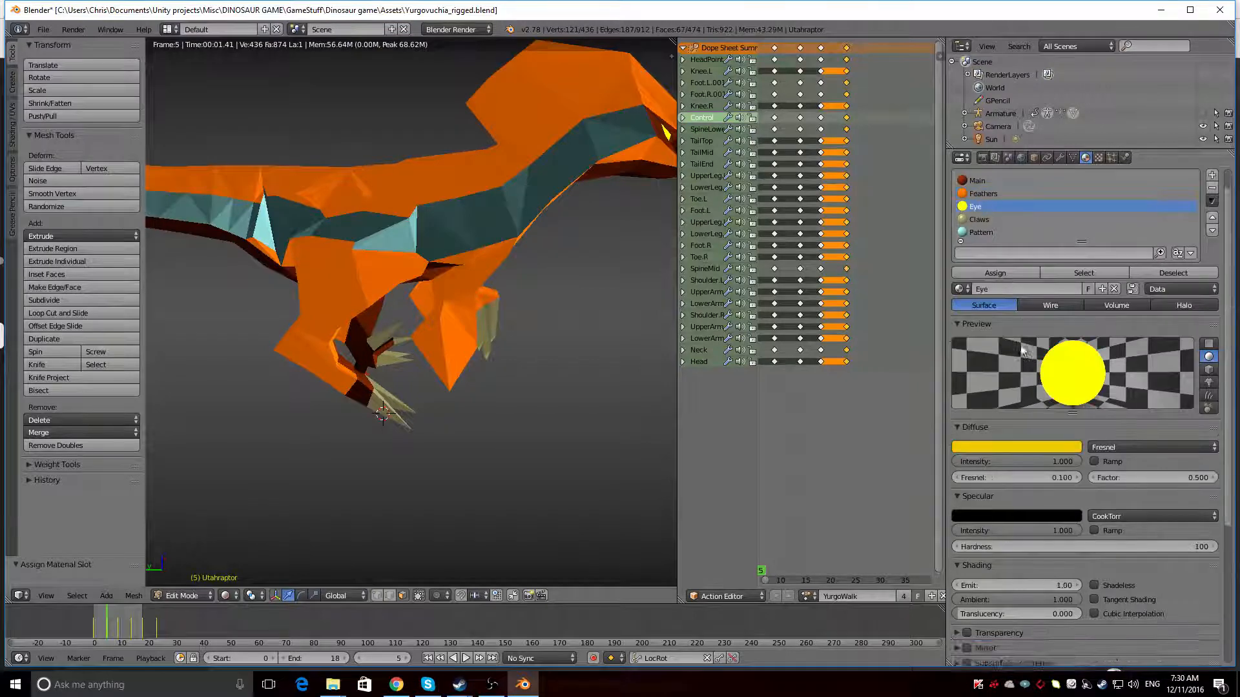
{"action": "scroll", "coordinate": [1020, 346], "scroll_direction": "down", "scroll_amount": 4}
{"action": "scroll", "coordinate": [1017, 323], "scroll_direction": "up", "scroll_amount": 5}
{"action": "left_click", "coordinate": [1005, 206]}
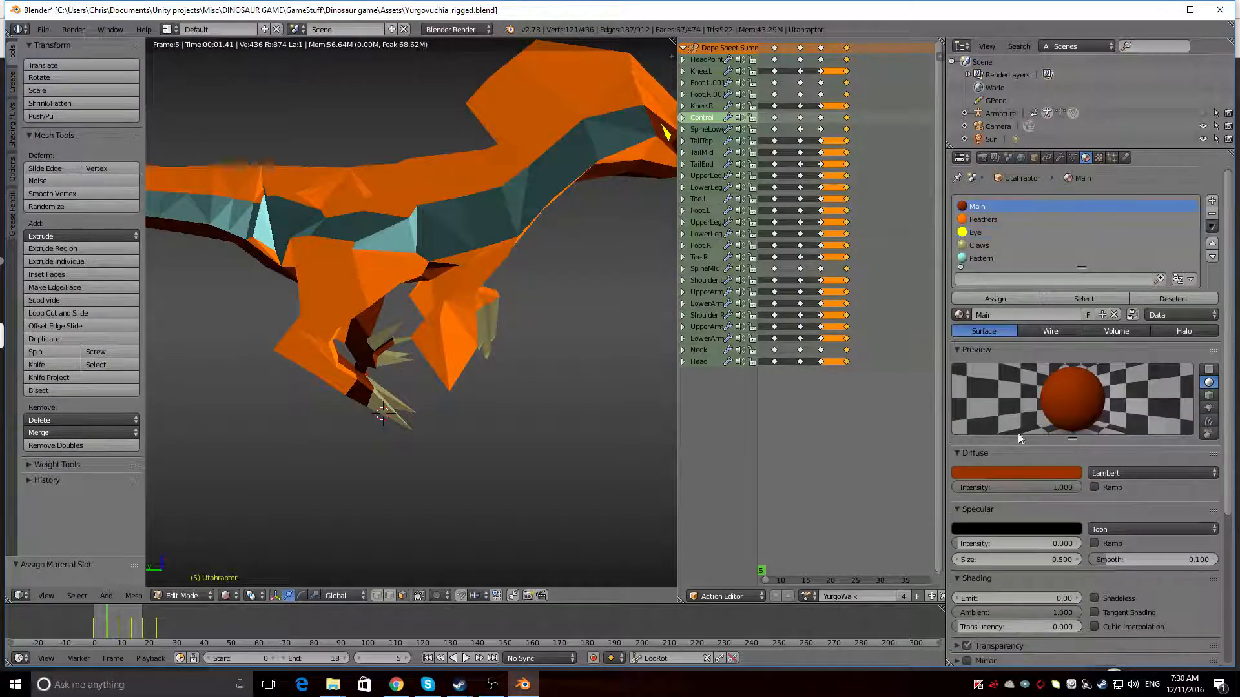
{"action": "scroll", "coordinate": [1018, 433], "scroll_direction": "down", "scroll_amount": 6}
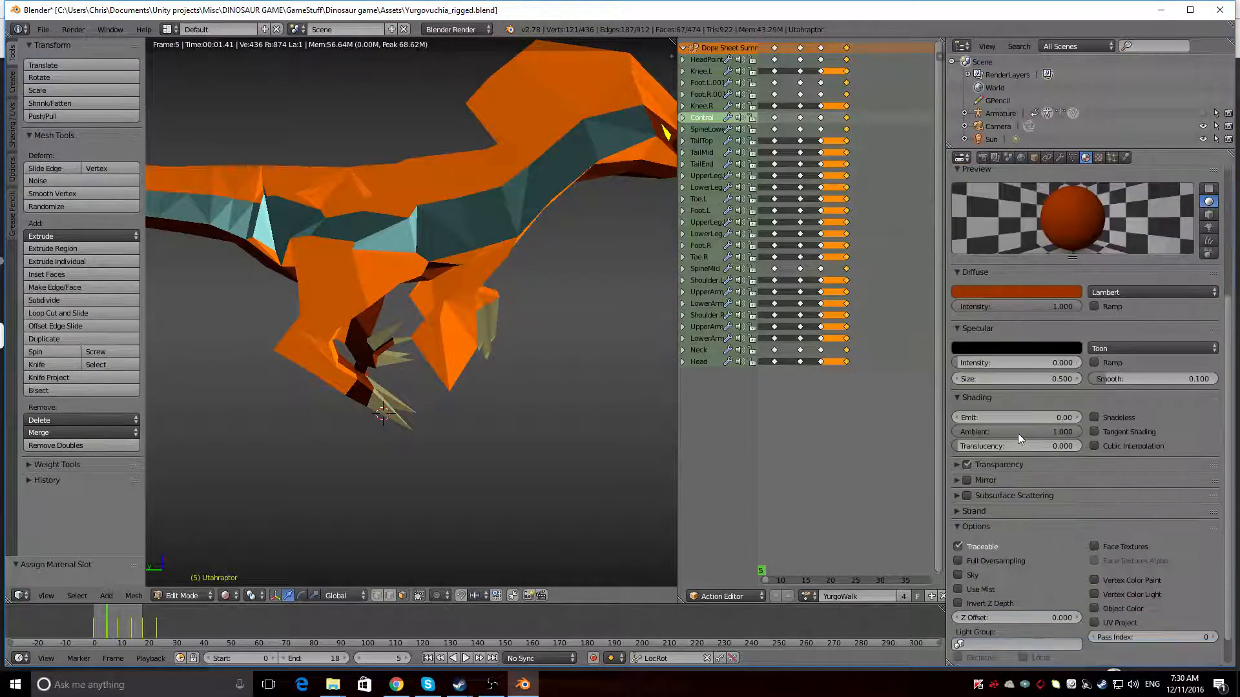
{"action": "left_click", "coordinate": [967, 465]}
{"action": "scroll", "coordinate": [999, 388], "scroll_direction": "up", "scroll_amount": 3}
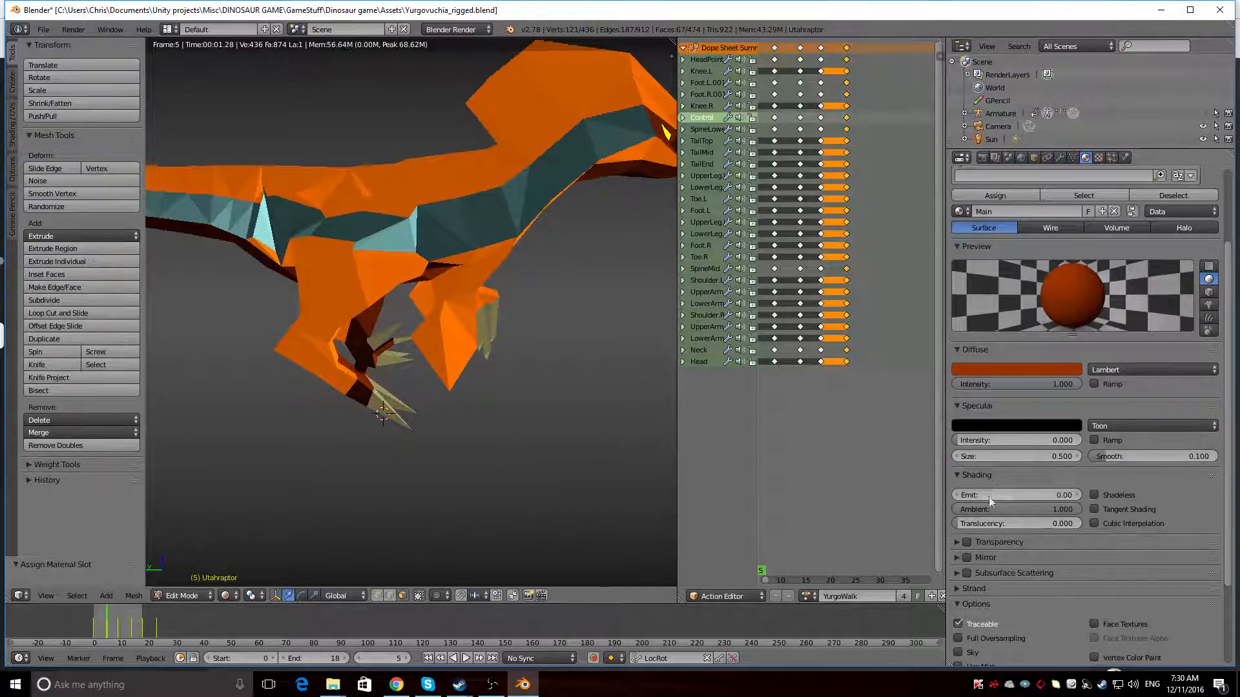
Compare the diffuse, specular and shading settings of the Pattern, Main and Feathers materials
{"action": "scroll", "coordinate": [995, 503], "scroll_direction": "up", "scroll_amount": 2}
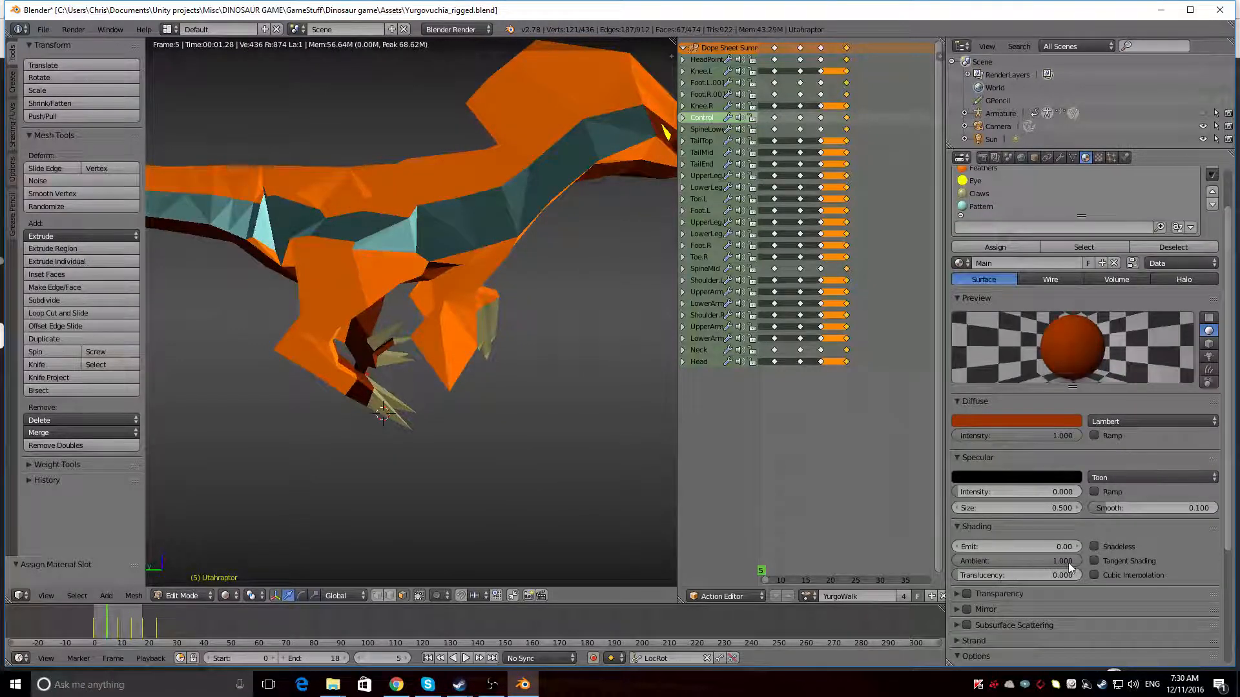
{"action": "left_click", "coordinate": [984, 206]}
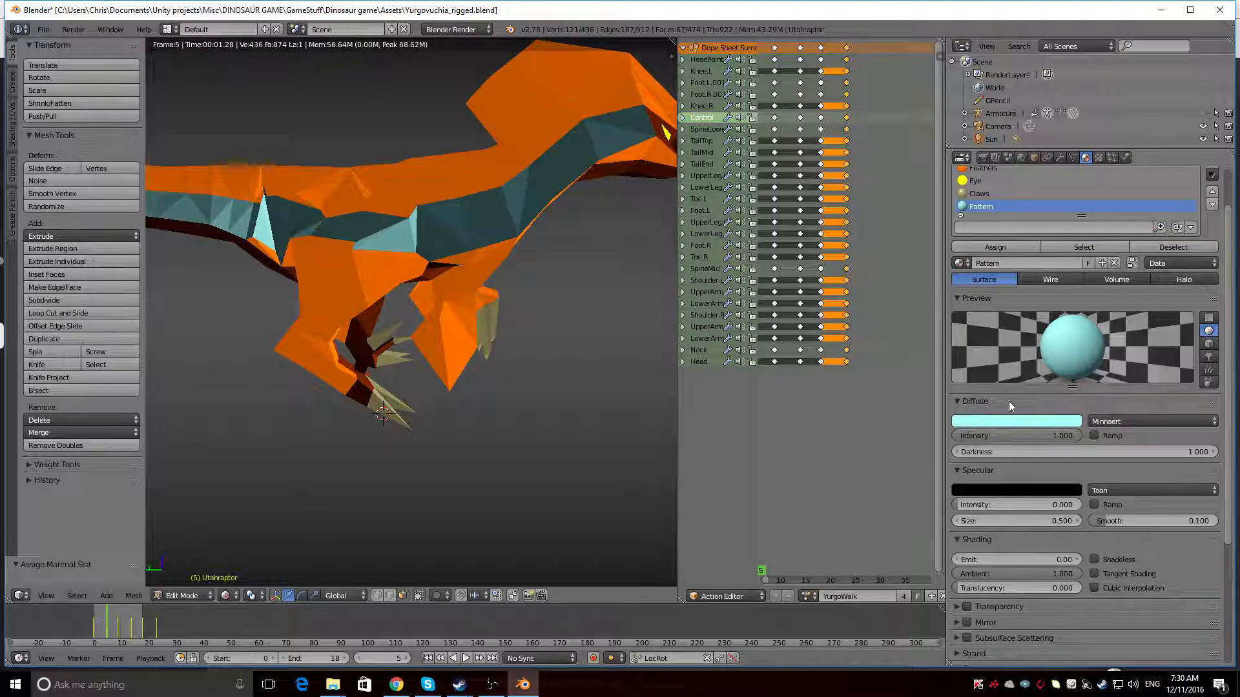
{"action": "scroll", "coordinate": [988, 173], "scroll_direction": "up", "scroll_amount": 2}
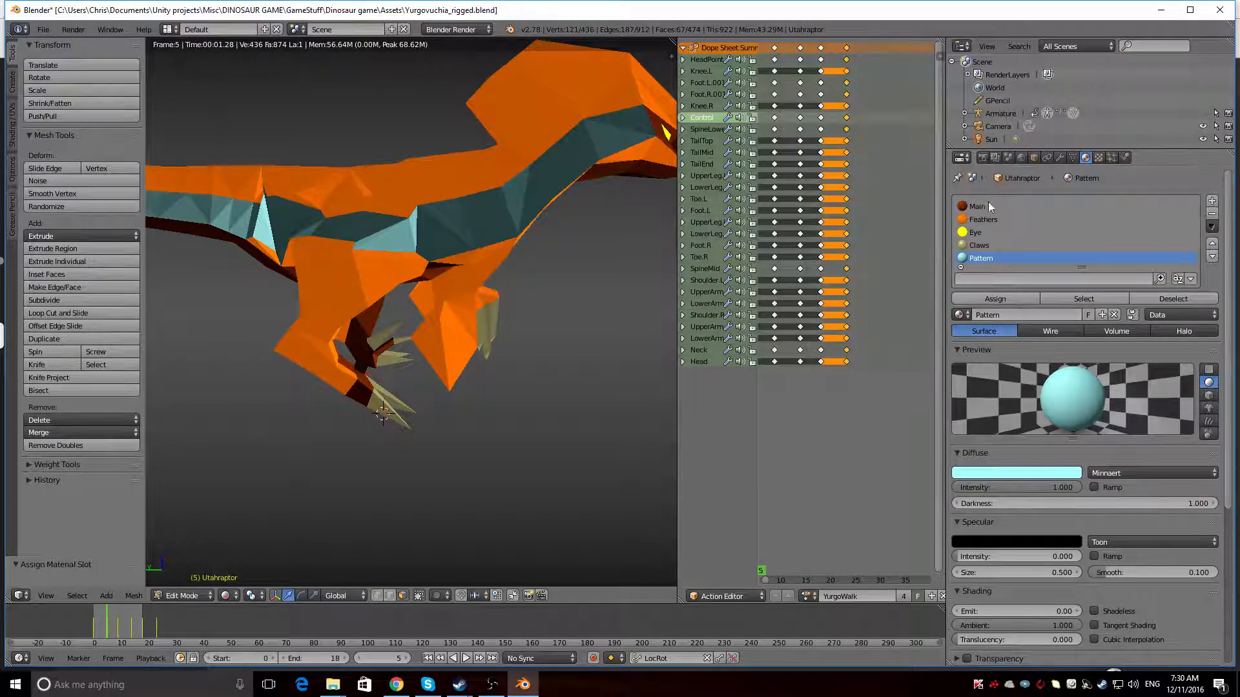
{"action": "left_click", "coordinate": [989, 207]}
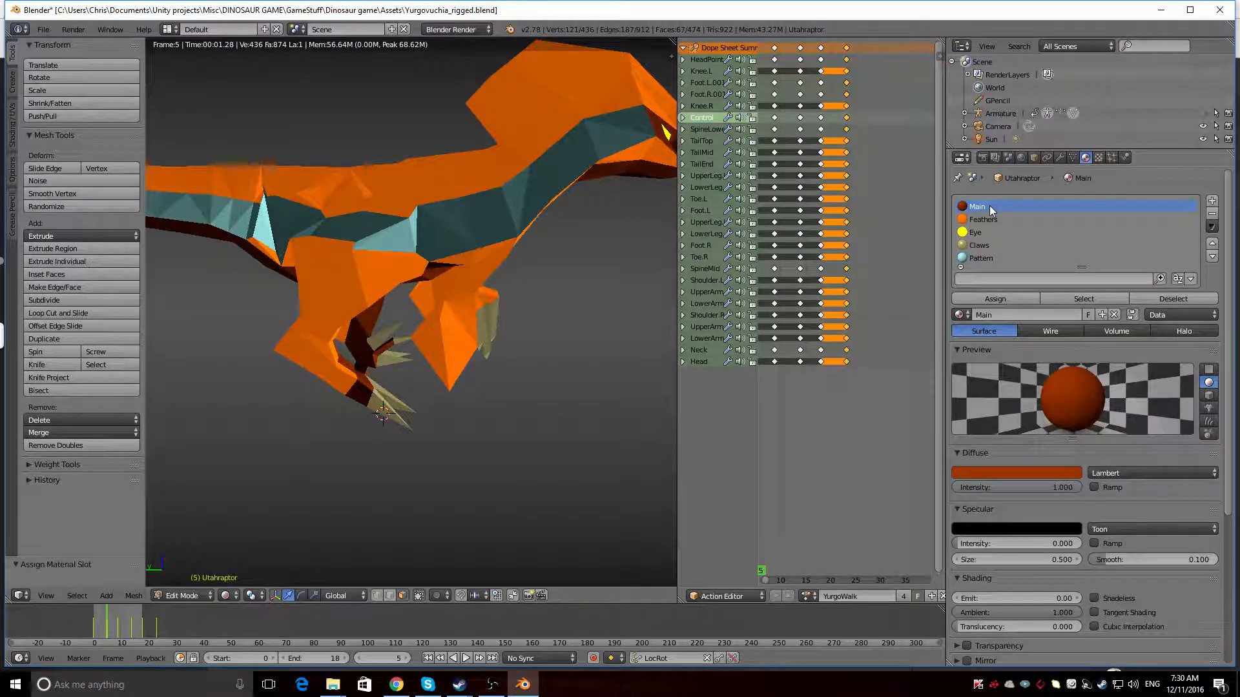
{"action": "left_click", "coordinate": [992, 258]}
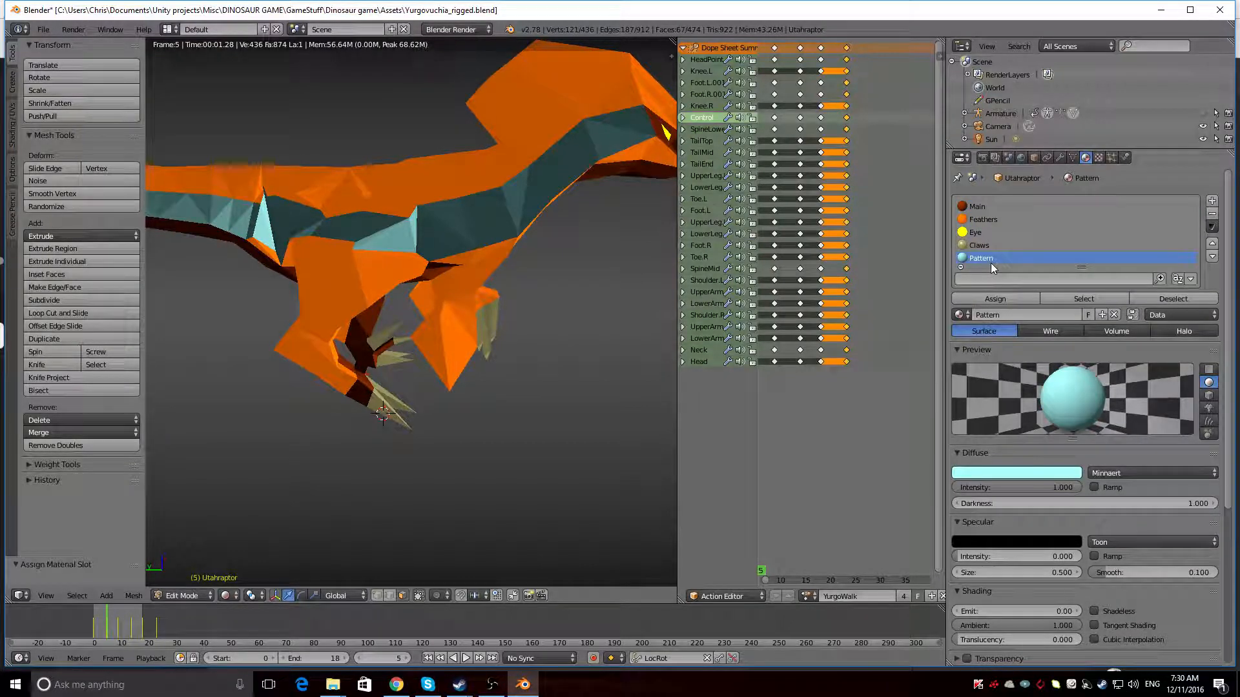
{"action": "left_click", "coordinate": [988, 206]}
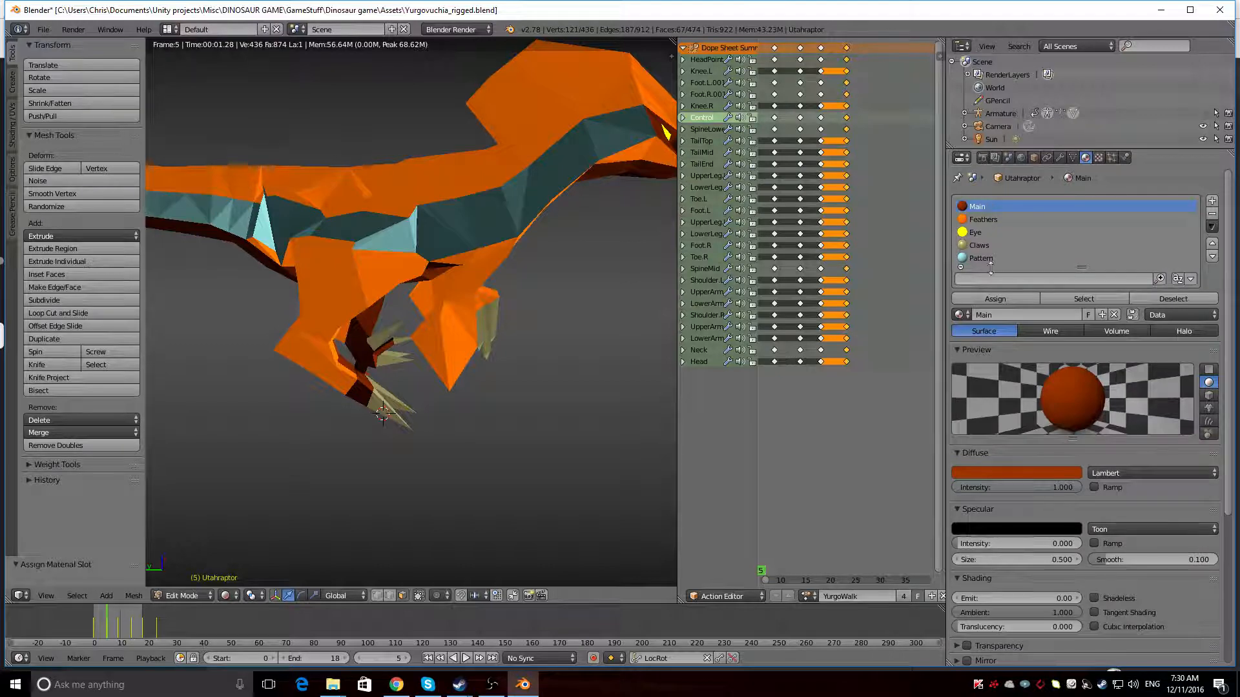
{"action": "left_click", "coordinate": [986, 217]}
{"action": "left_click", "coordinate": [980, 208]}
{"action": "left_click", "coordinate": [982, 218]}
{"action": "left_click", "coordinate": [982, 208]}
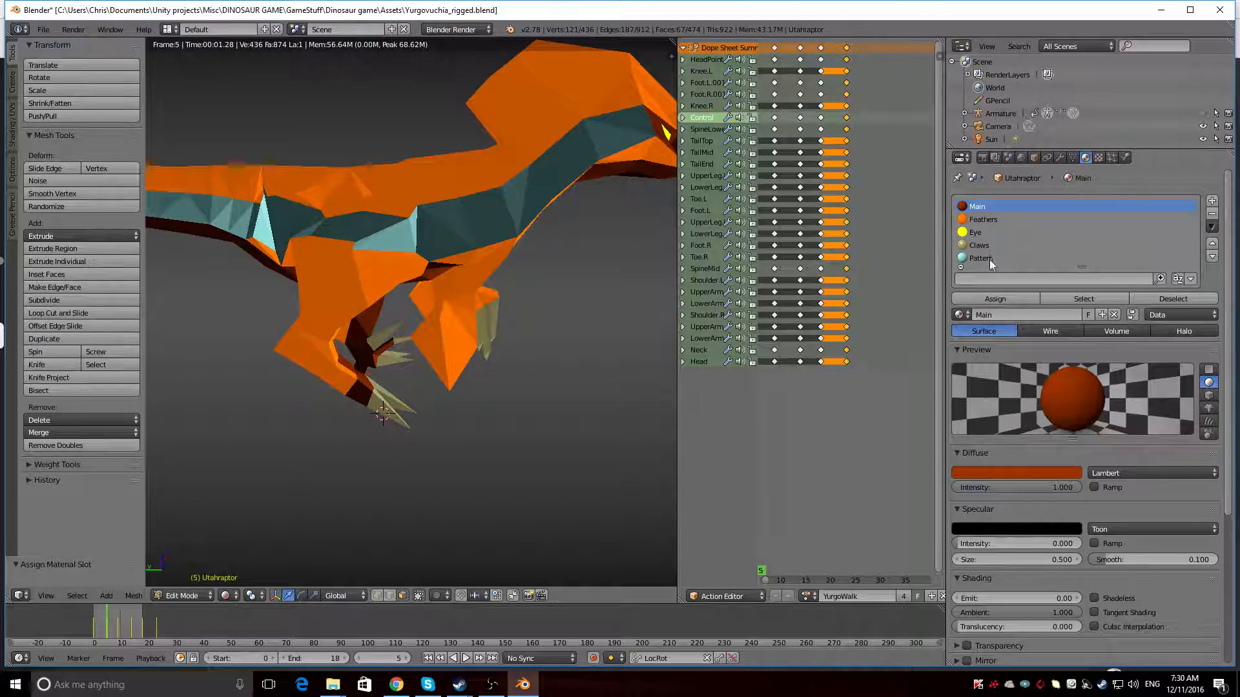
Set the Pattern material's diffuse shader to Lambert and inspect the stripe on both sides of the dinosaur
{"action": "left_click", "coordinate": [989, 259]}
{"action": "left_click", "coordinate": [1110, 474]}
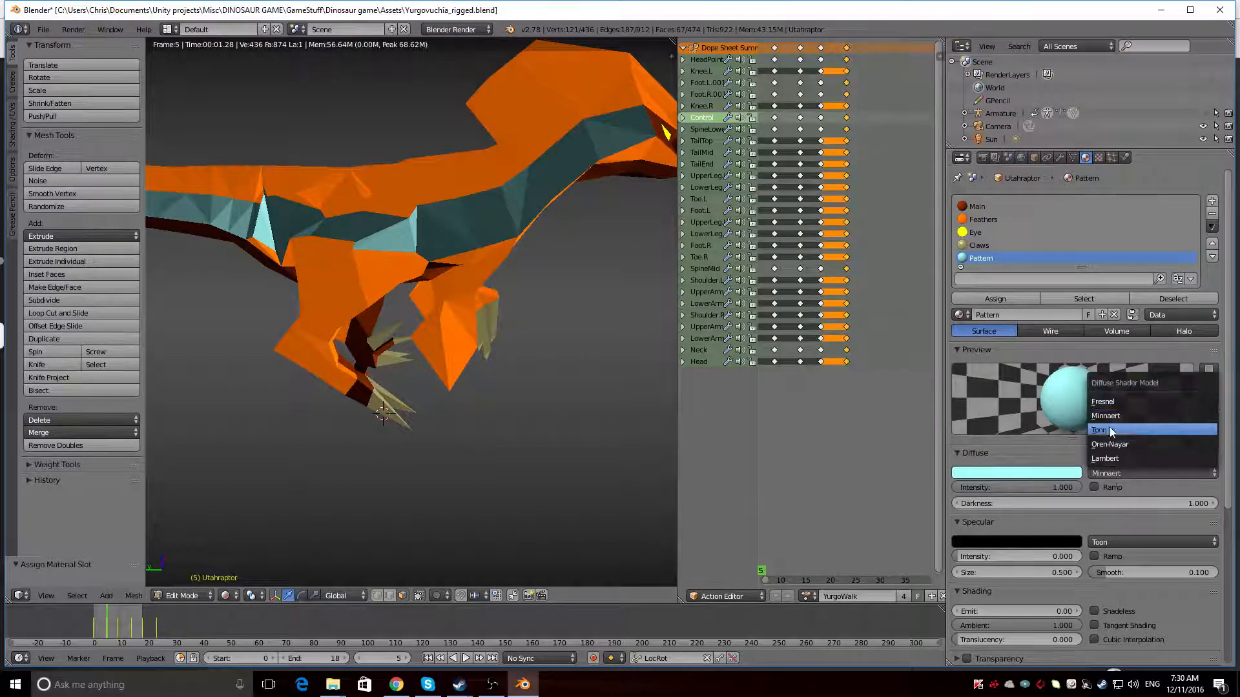
{"action": "left_click", "coordinate": [1101, 458]}
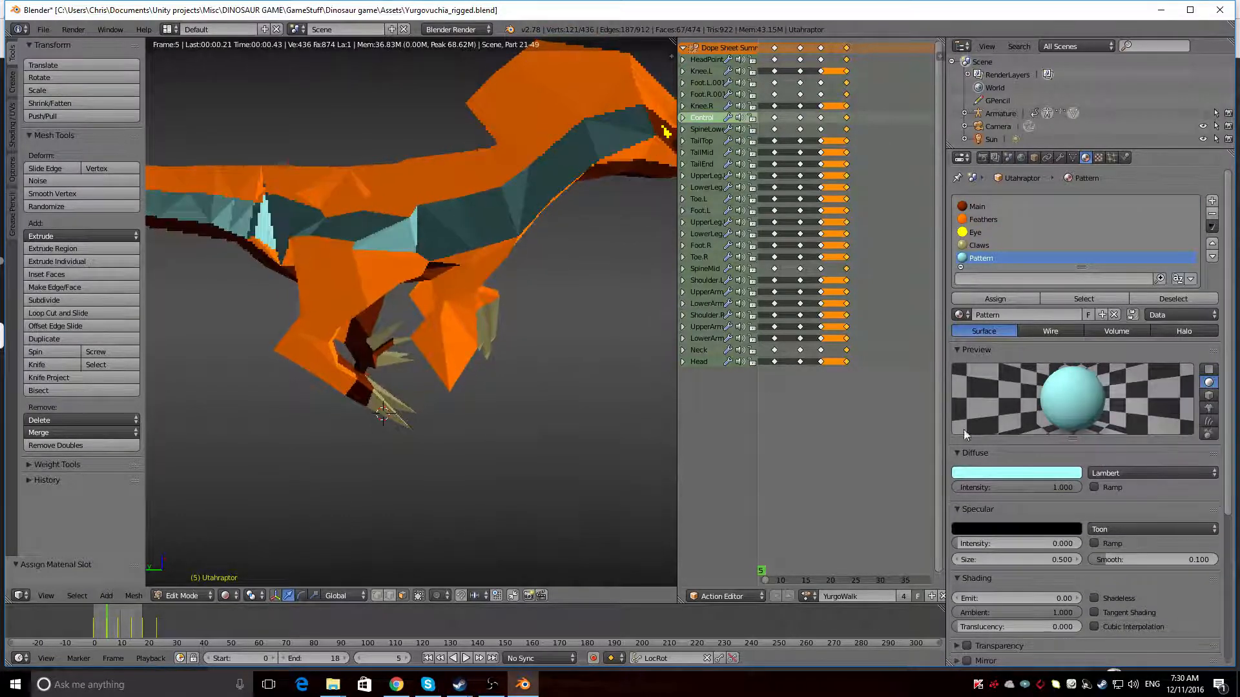
{"action": "scroll", "coordinate": [448, 240], "scroll_direction": "down", "scroll_amount": 6}
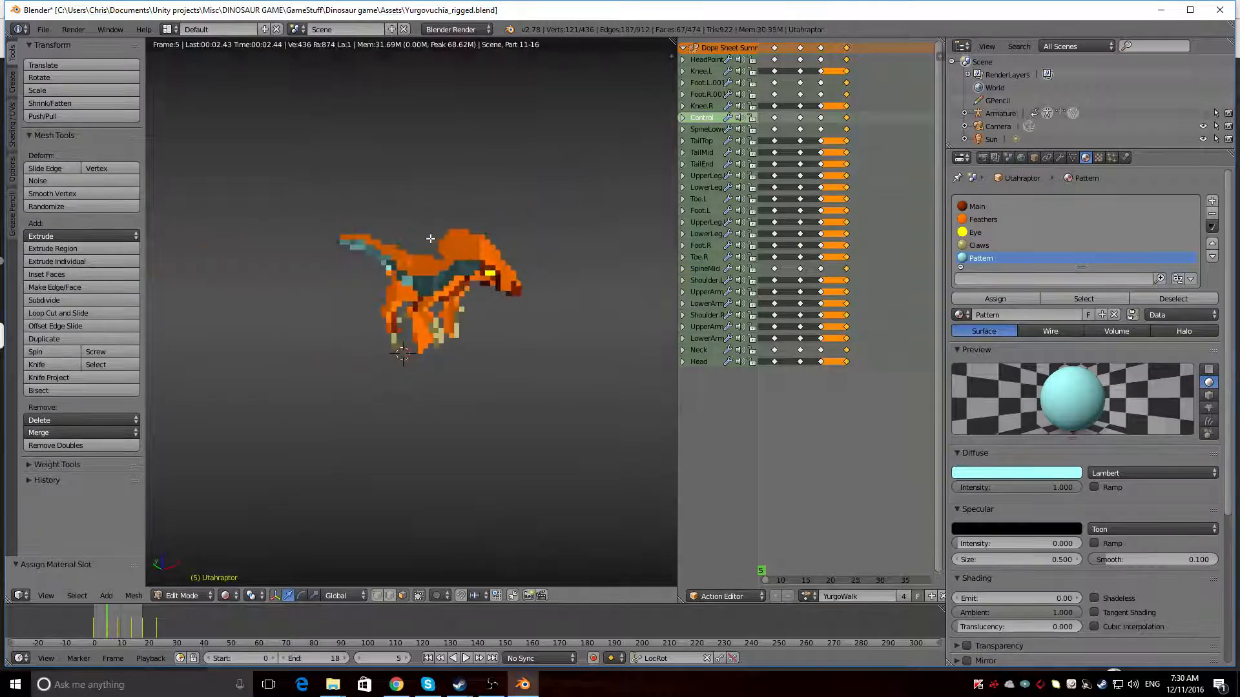
{"action": "scroll", "coordinate": [430, 239], "scroll_direction": "up", "scroll_amount": 6}
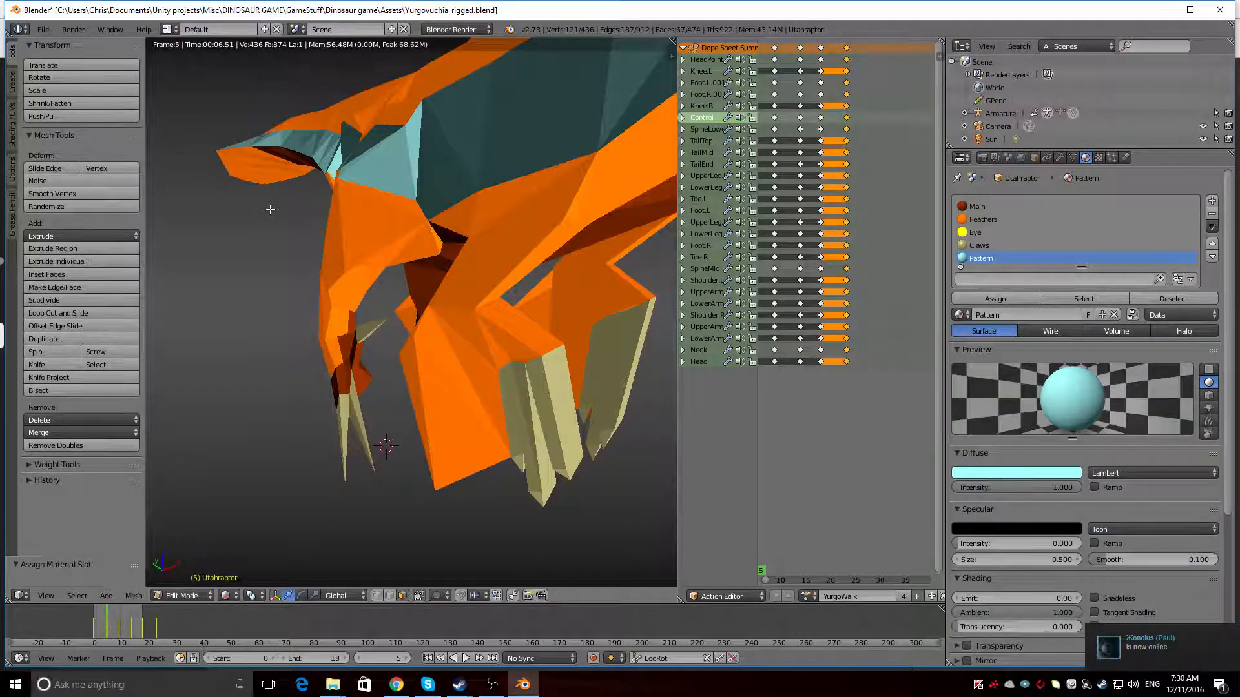
{"action": "scroll", "coordinate": [270, 210], "scroll_direction": "down", "scroll_amount": 6}
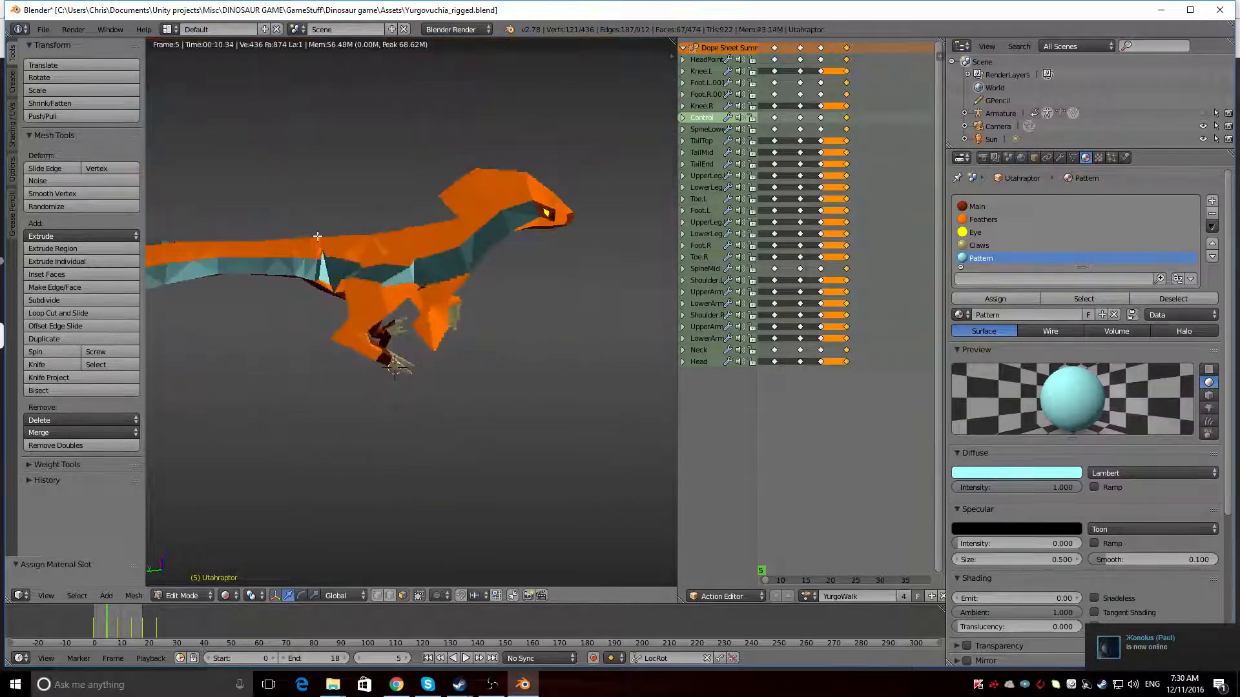
{"action": "middle_click_drag", "start_coordinate": [317, 236], "coordinate": [420, 231]}
{"action": "middle_click_drag", "start_coordinate": [436, 228], "coordinate": [523, 214]}
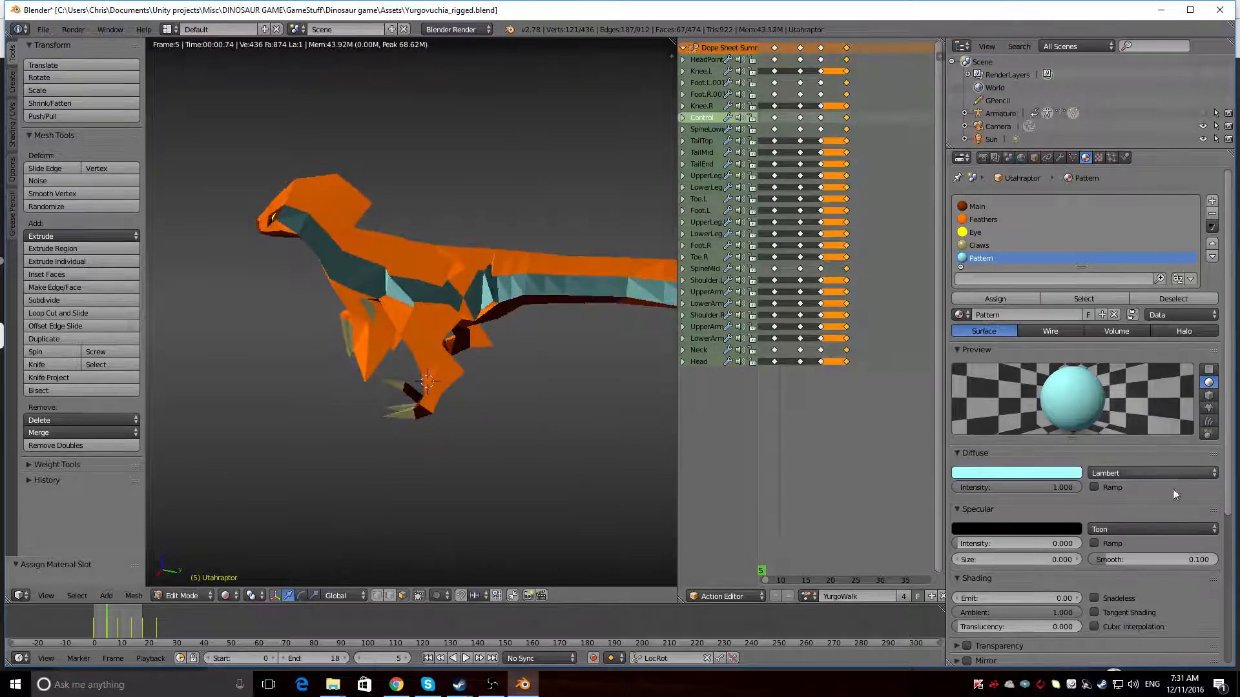
Try the WardIso specular shader on the Pattern material and switch it back to Toon
{"action": "left_click", "coordinate": [1156, 529]}
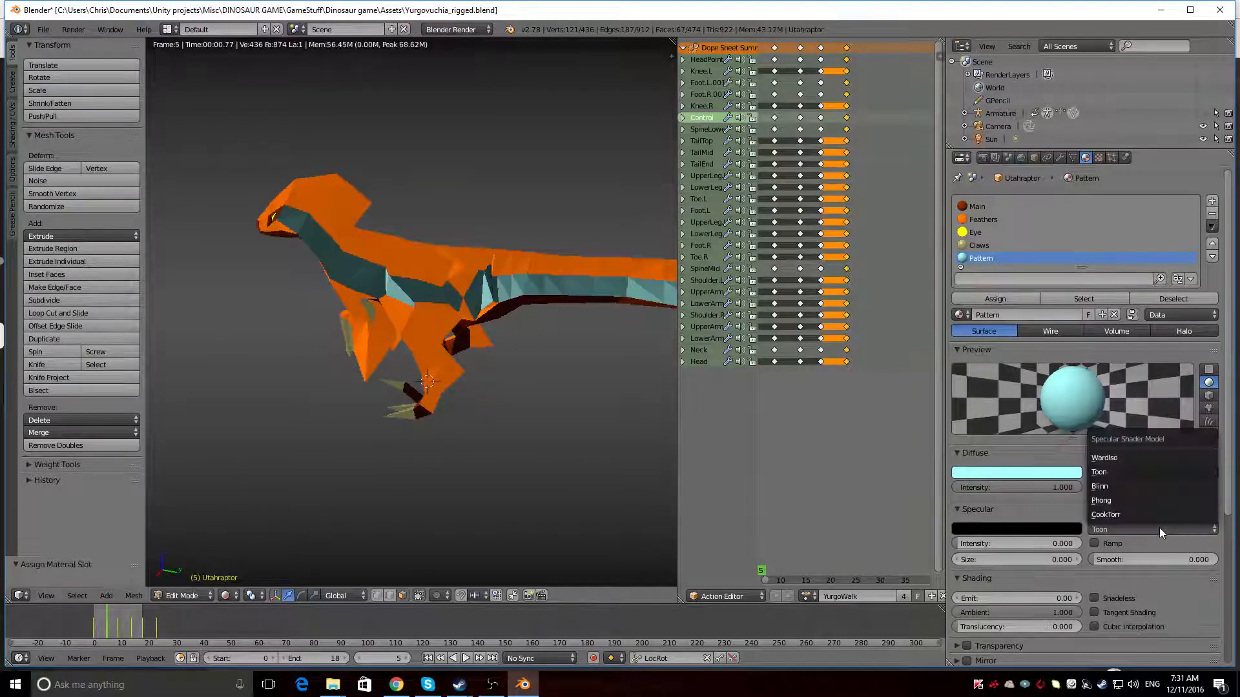
{"action": "left_click", "coordinate": [1110, 456]}
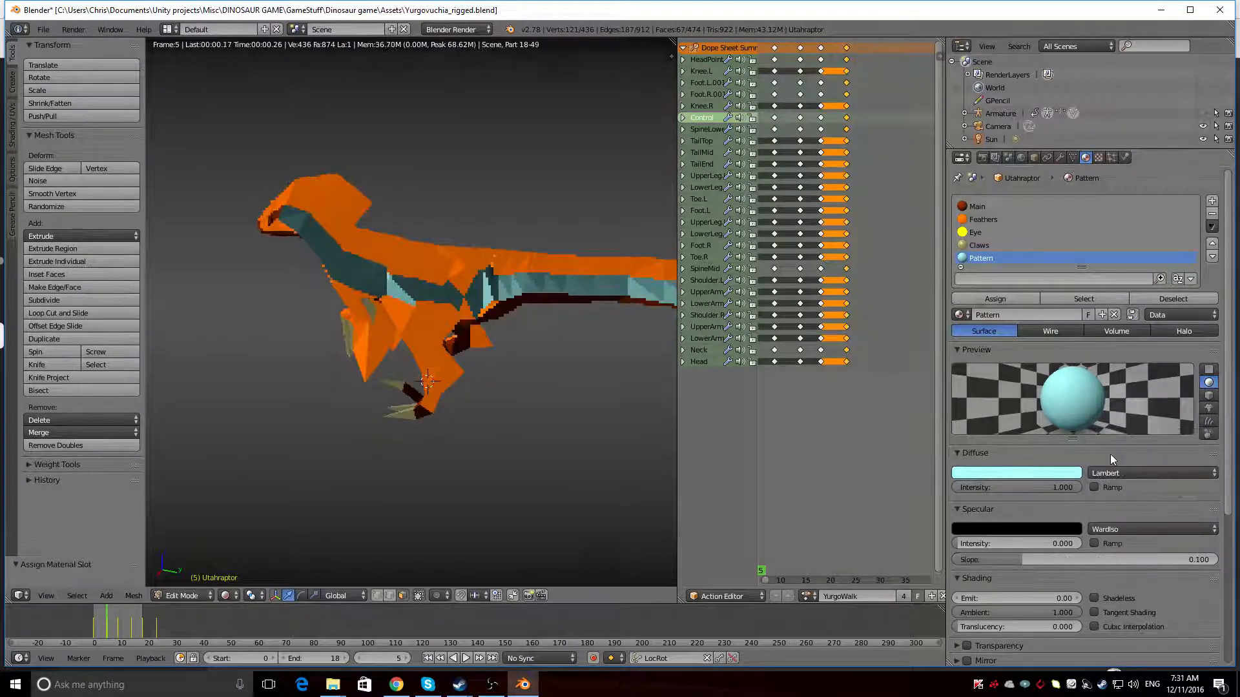
{"action": "left_click", "coordinate": [1123, 530]}
{"action": "left_click", "coordinate": [1099, 472]}
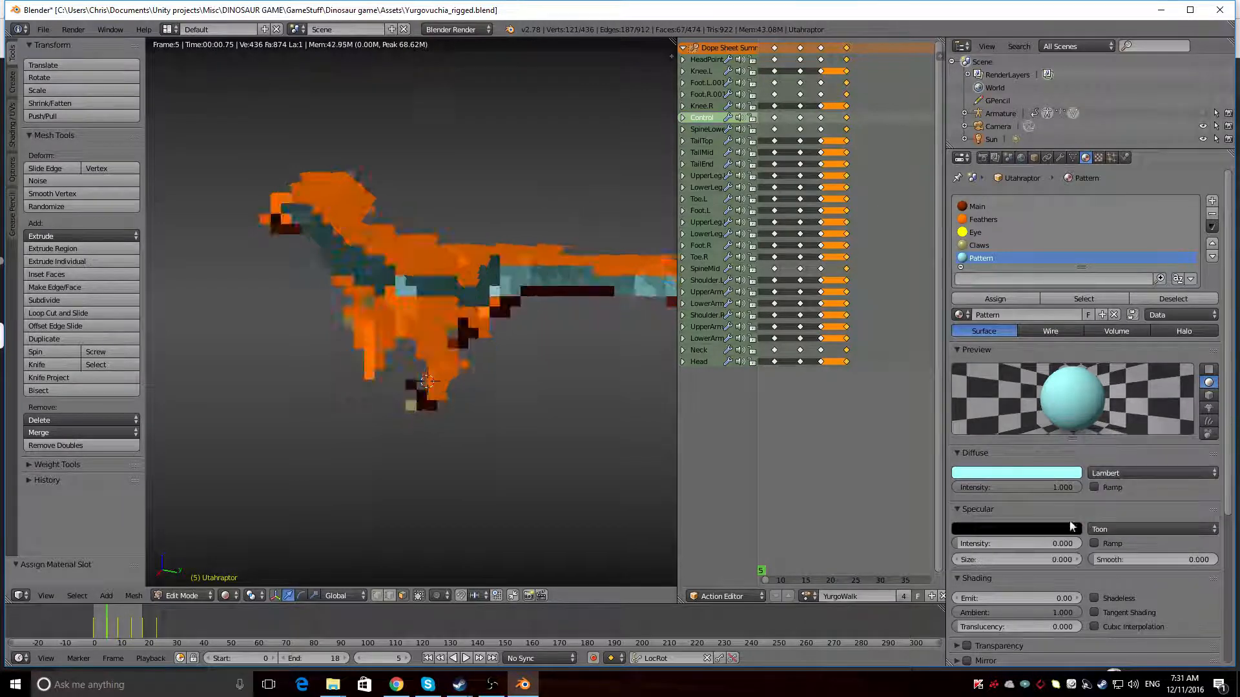
Set the Pattern material's specular colour to white and compare its settings with the Claws and Main materials
{"action": "left_click", "coordinate": [1063, 529]}
{"action": "left_click", "coordinate": [1064, 365]}
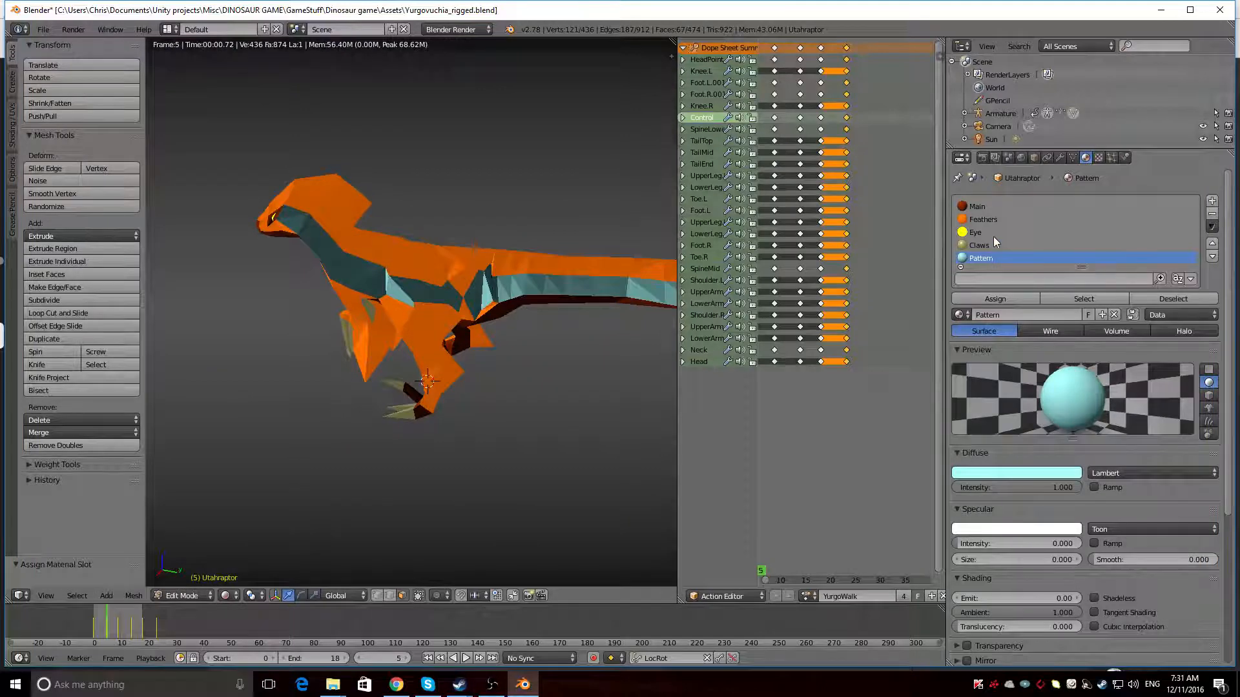
{"action": "left_click", "coordinate": [980, 246]}
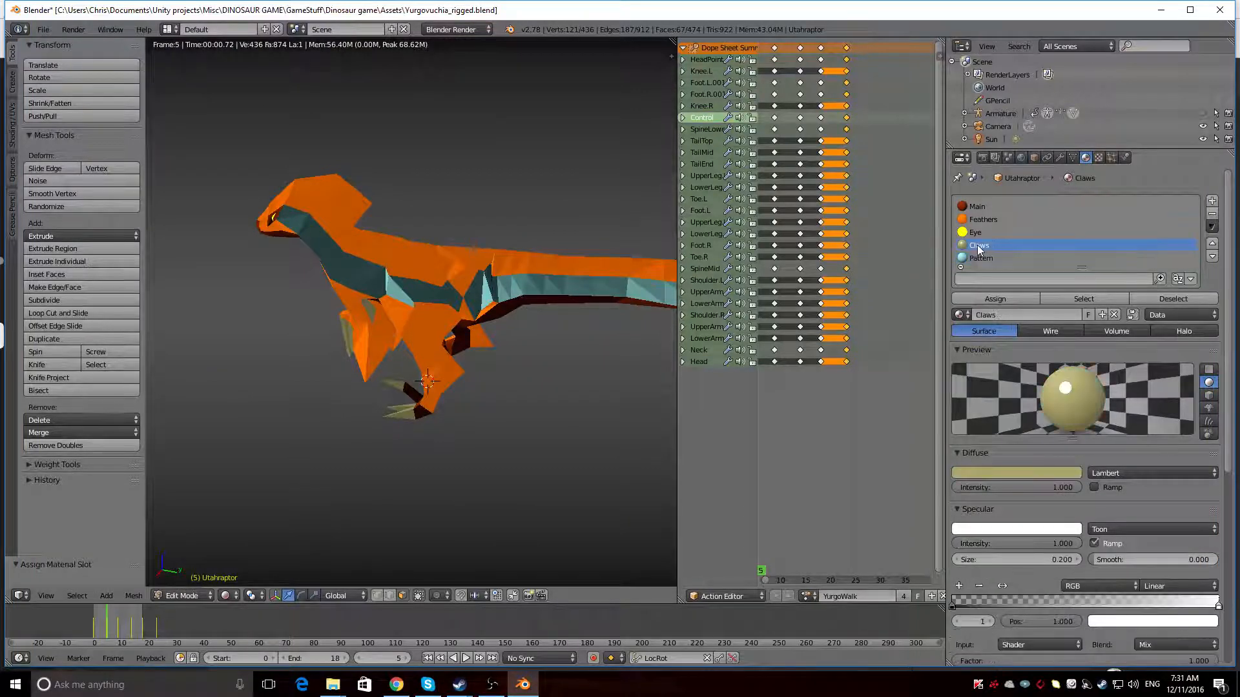
{"action": "left_click", "coordinate": [981, 207]}
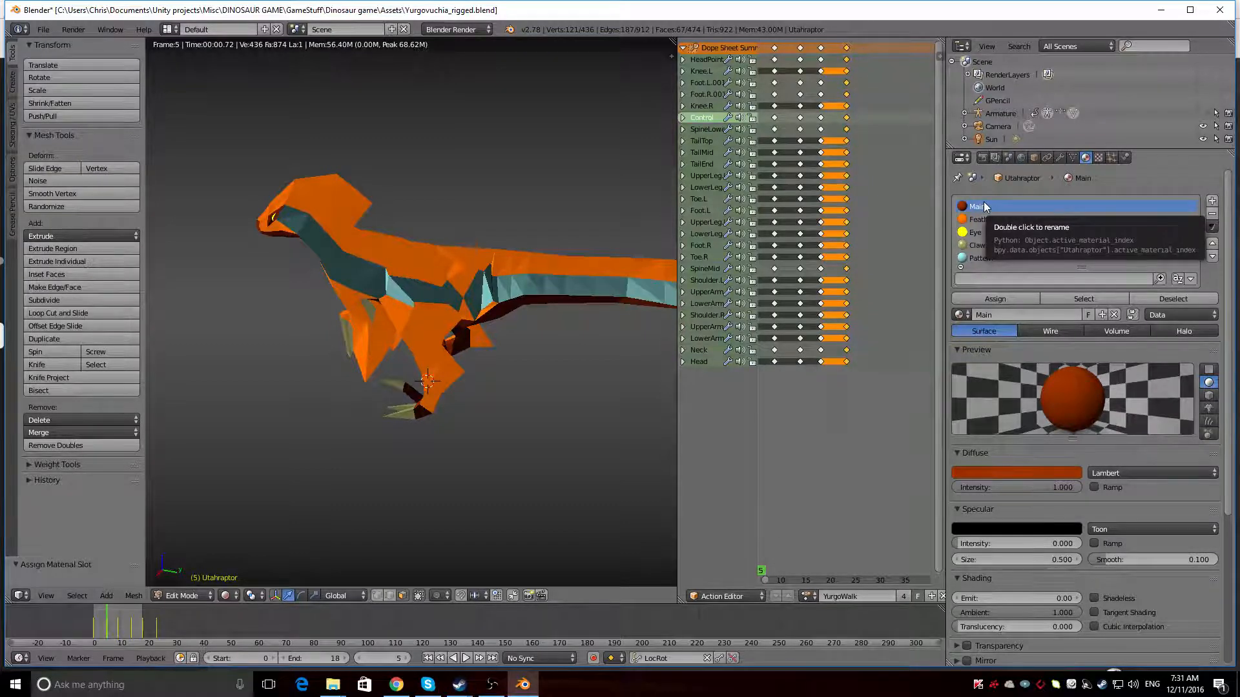
{"action": "middle_click_drag", "start_coordinate": [393, 490], "coordinate": [558, 464]}
Try a darker orange diffuse colour on the Feathers material, check it on the model, and restore its full brightness
{"action": "left_click", "coordinate": [1042, 219]}
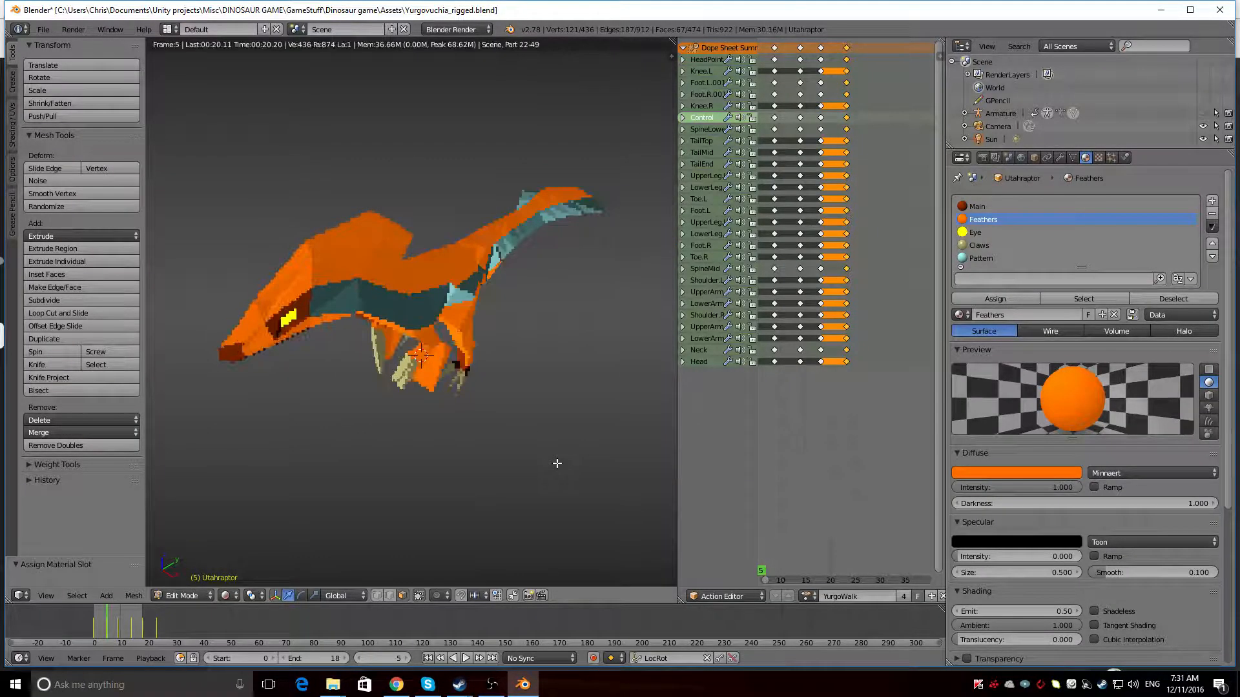
{"action": "left_click", "coordinate": [1103, 475]}
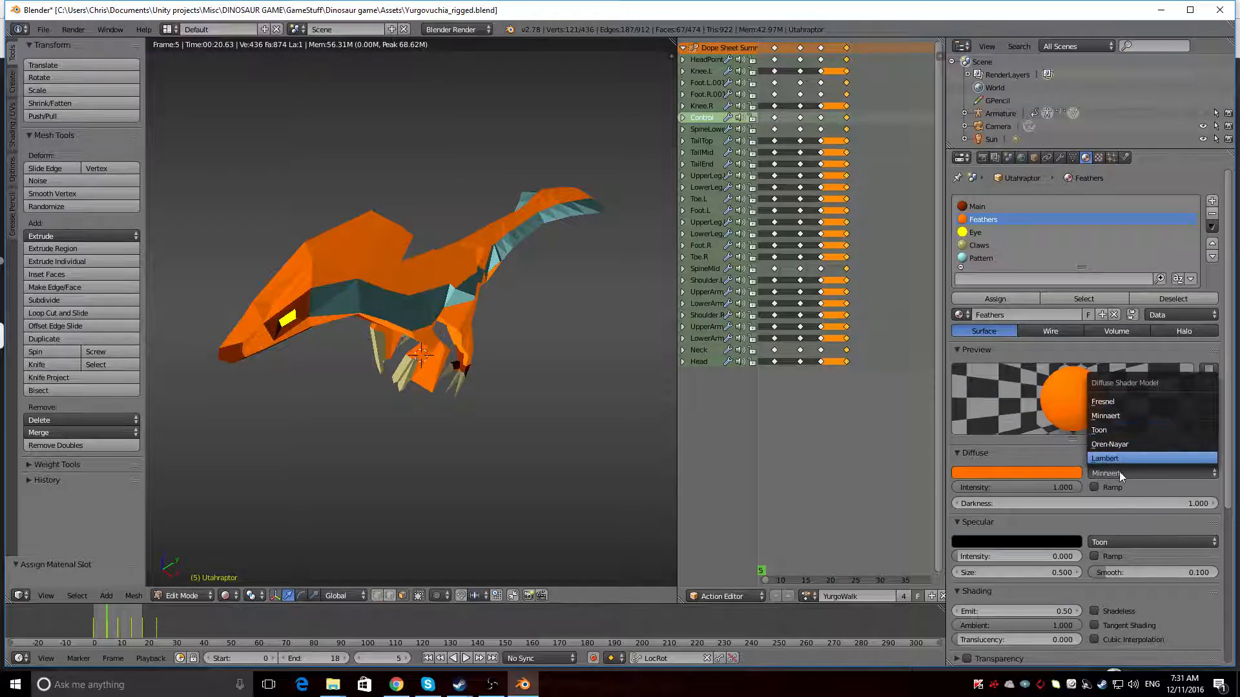
{"action": "left_click", "coordinate": [1027, 473]}
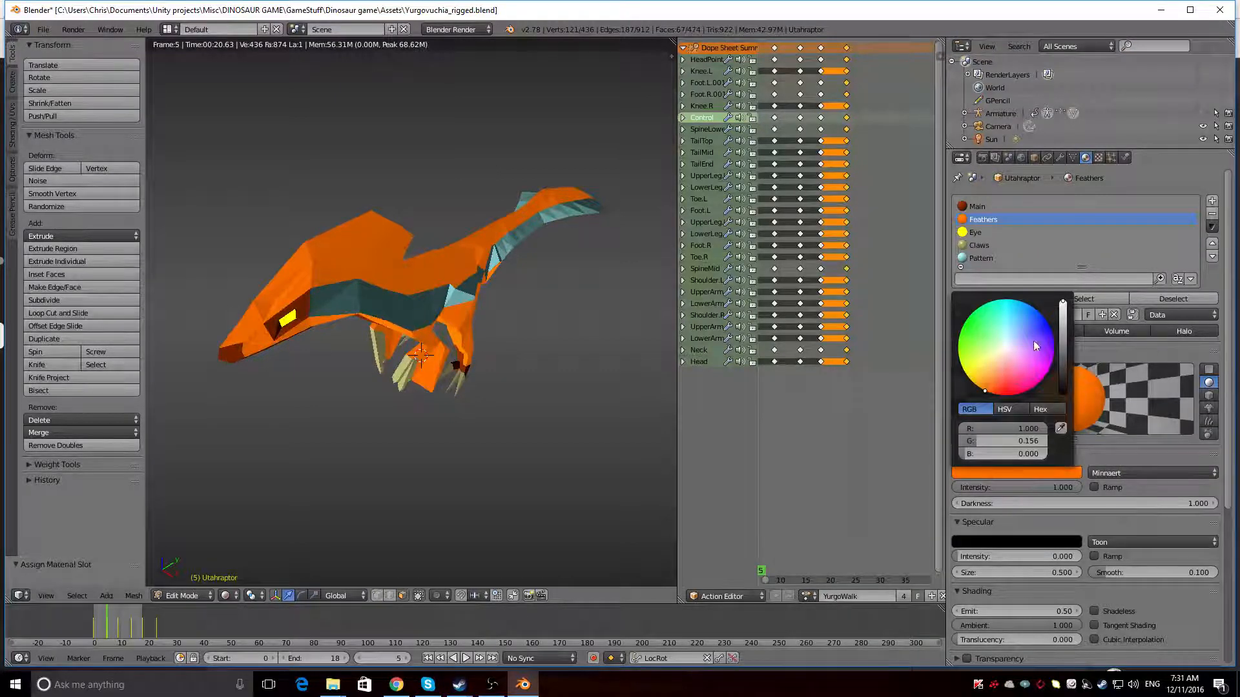
{"action": "left_click_drag", "start_coordinate": [1063, 302], "coordinate": [1063, 321]}
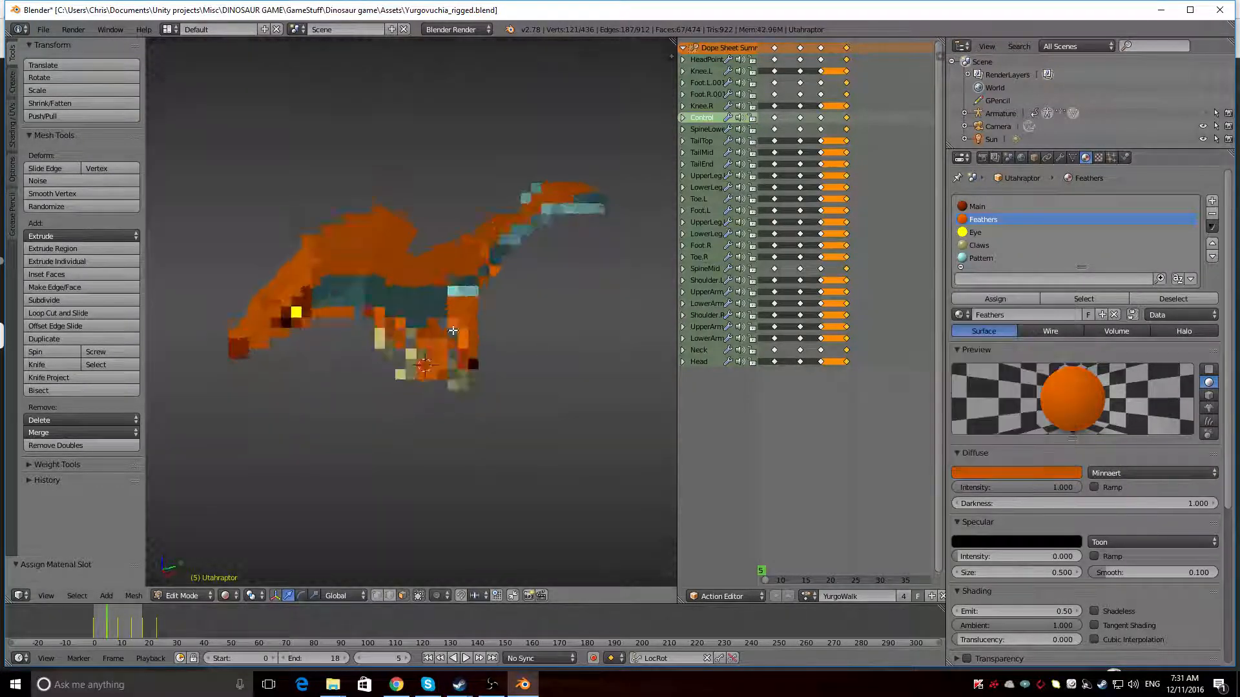
{"action": "mouse_move", "coordinate": [466, 346]}
{"action": "middle_mouse_down"}
{"action": "mouse_move", "coordinate": [421, 315]}
{"action": "mouse_move", "coordinate": [446, 349]}
{"action": "middle_mouse_up"}
{"action": "left_click", "coordinate": [1001, 476]}
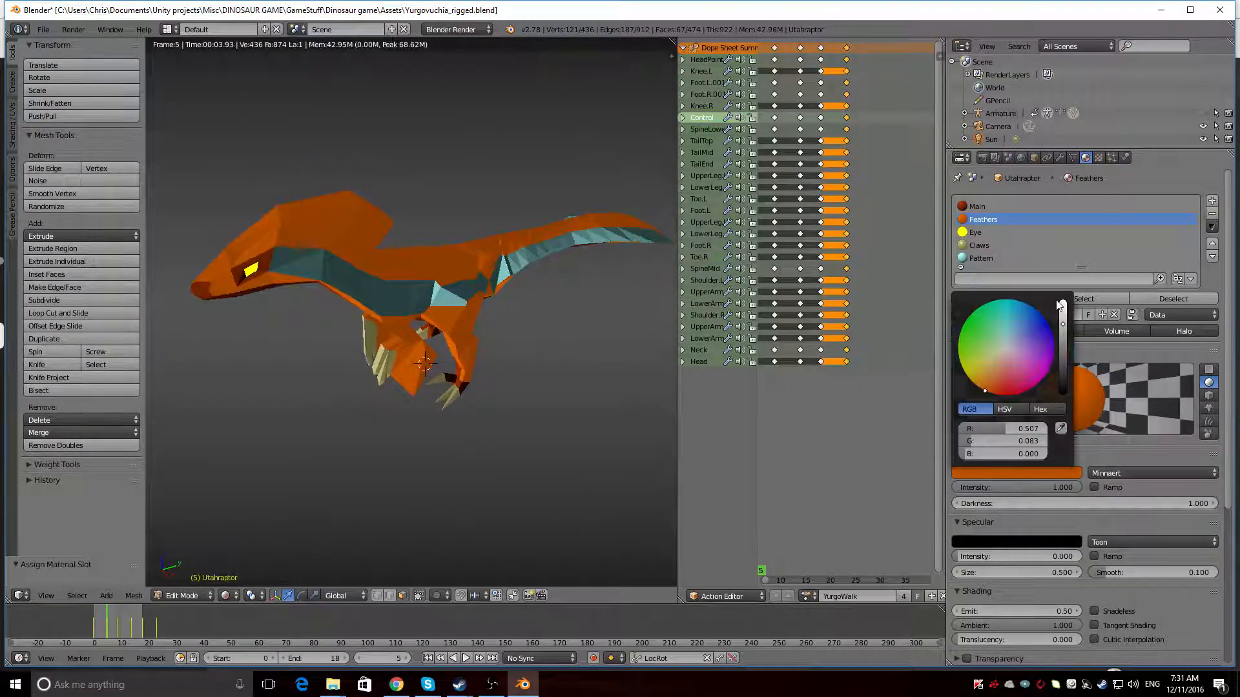
{"action": "left_click_drag", "start_coordinate": [1065, 314], "coordinate": [1063, 302]}
Set the Pattern material's specular colour to black and its specular size to 0.5, and check the stripe on the other side
{"action": "left_click", "coordinate": [1014, 258]}
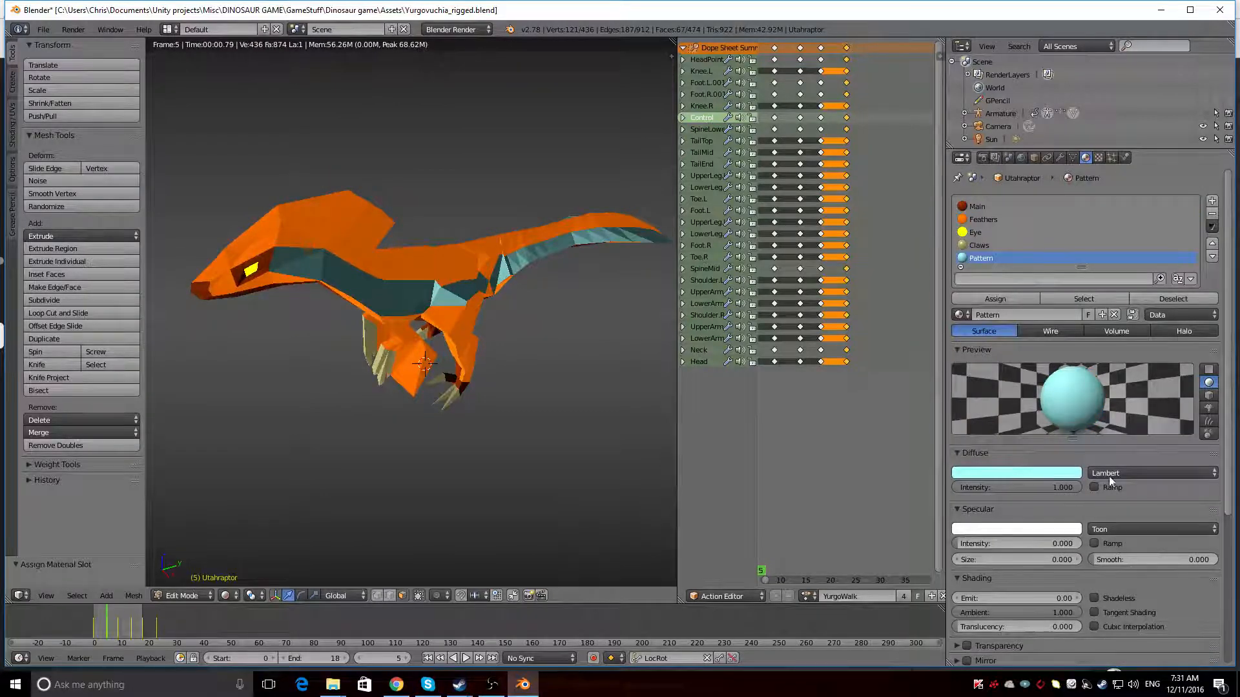
{"action": "left_click", "coordinate": [1051, 529]}
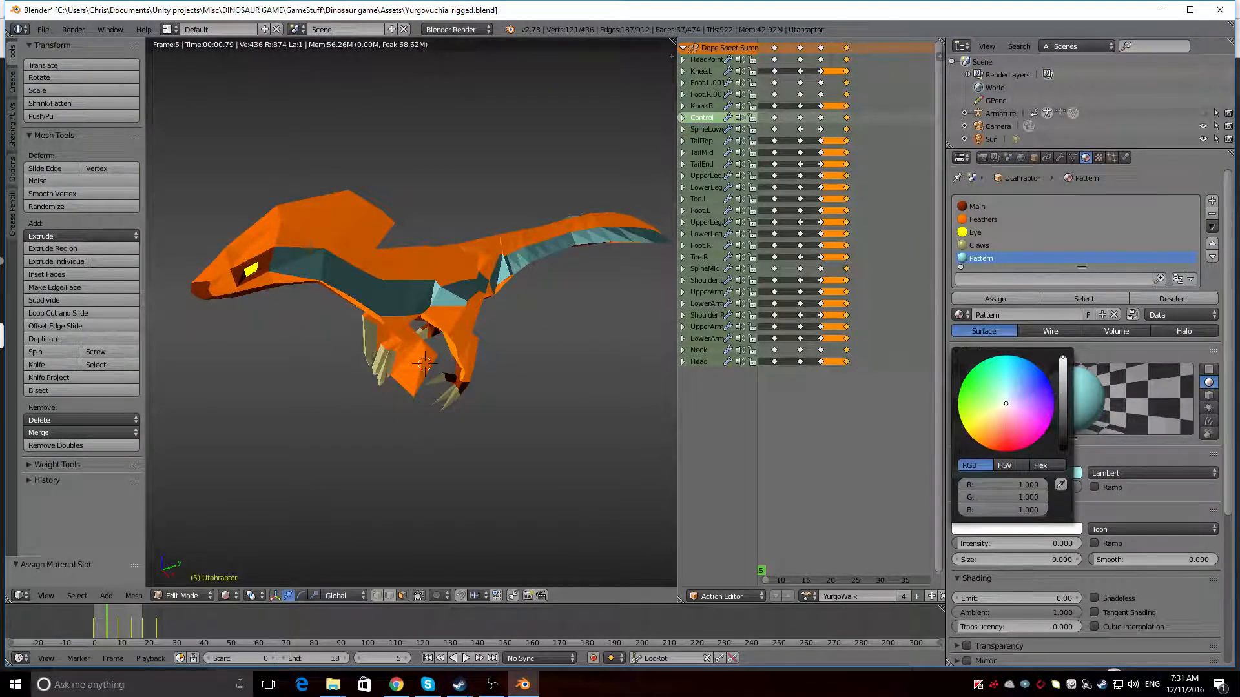
{"action": "left_click_drag", "start_coordinate": [1062, 358], "coordinate": [1062, 450]}
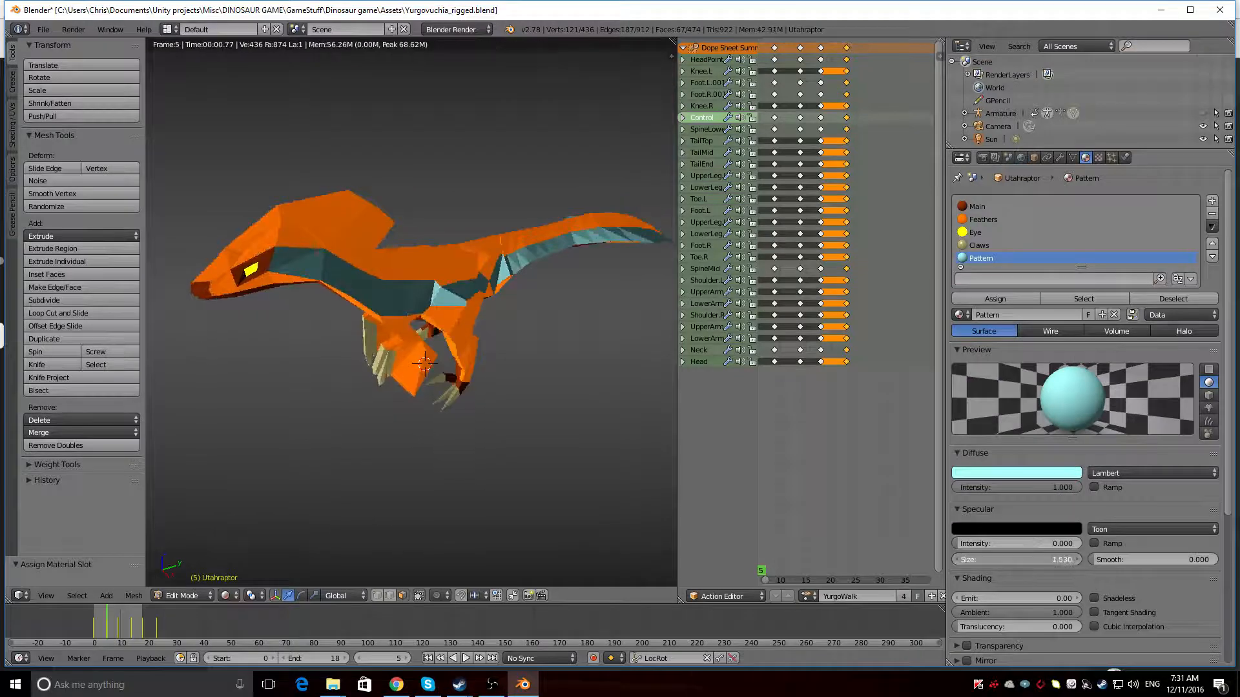
{"action": "double_click", "coordinate": [1025, 560]}
{"action": "type", "text": "0.2"}
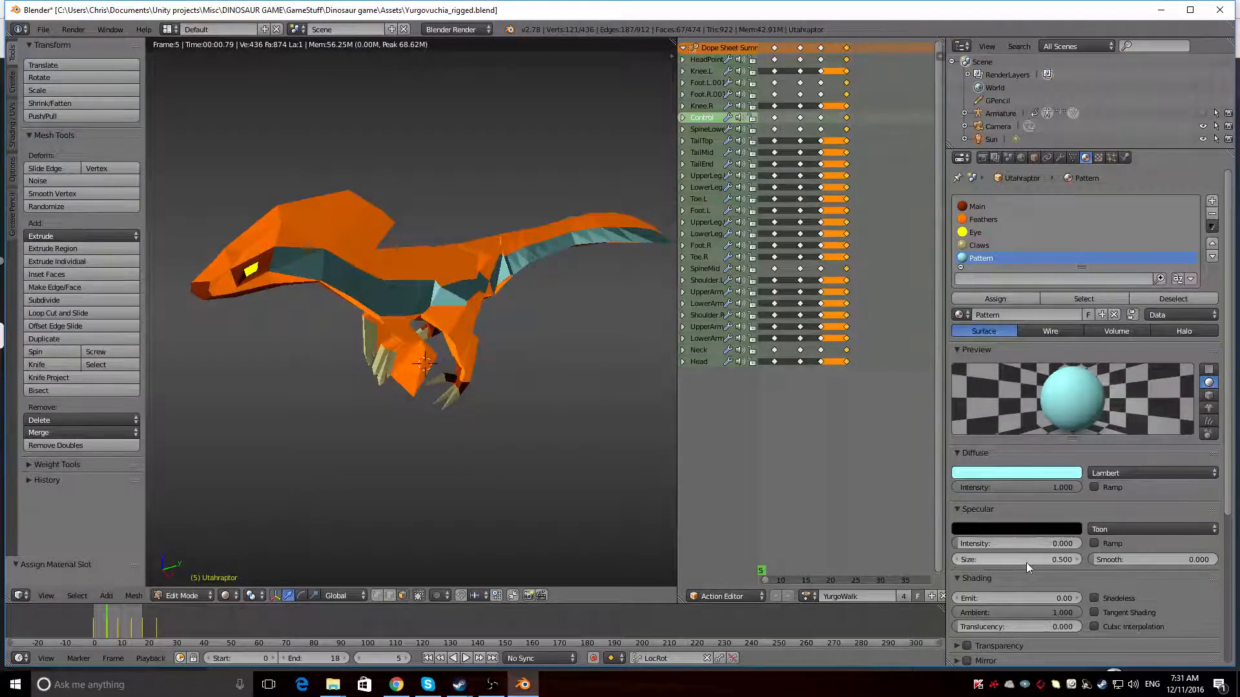
{"action": "middle_click_drag", "start_coordinate": [388, 429], "coordinate": [542, 409]}
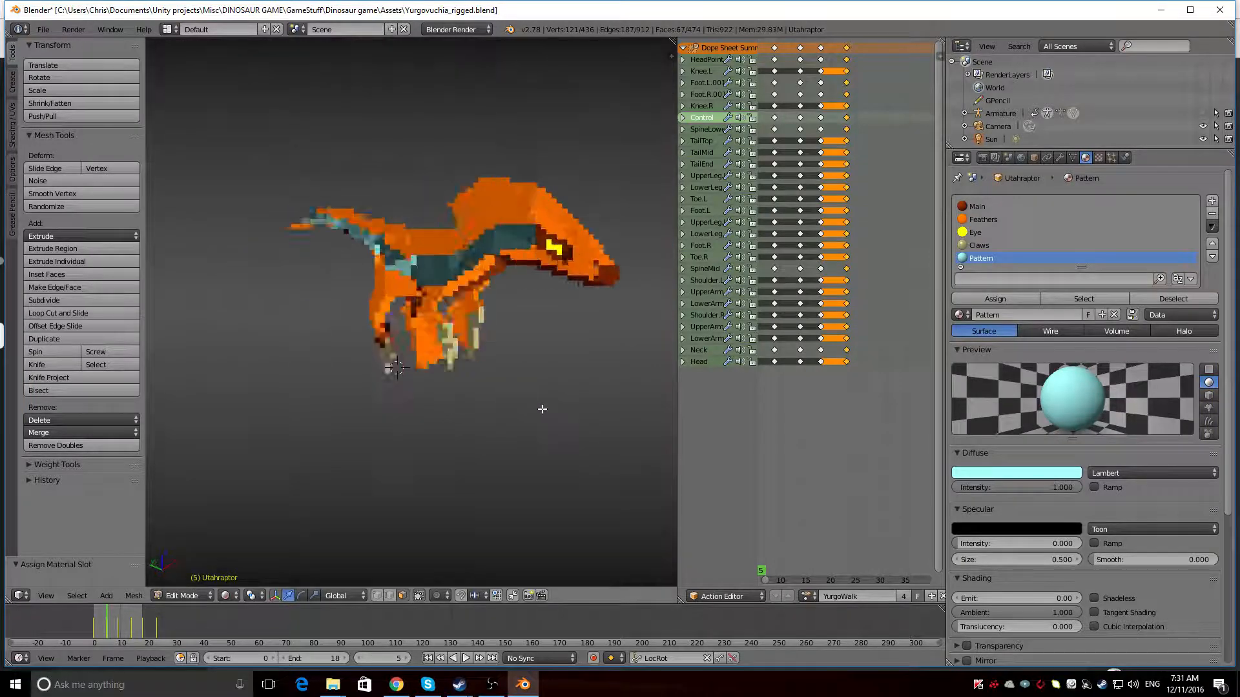
Extend the stripe along both sides of the snout by assigning its faces the Pattern material, and check the rendered result
{"action": "key", "text": "shift+z"}
{"action": "mouse_move", "coordinate": [342, 312]}
{"action": "middle_mouse_down"}
{"action": "mouse_move", "coordinate": [507, 284]}
{"action": "mouse_move", "coordinate": [603, 304]}
{"action": "mouse_move", "coordinate": [487, 318]}
{"action": "mouse_move", "coordinate": [467, 409]}
{"action": "mouse_move", "coordinate": [571, 323]}
{"action": "mouse_move", "coordinate": [524, 348]}
{"action": "mouse_move", "coordinate": [595, 320]}
{"action": "middle_mouse_up"}
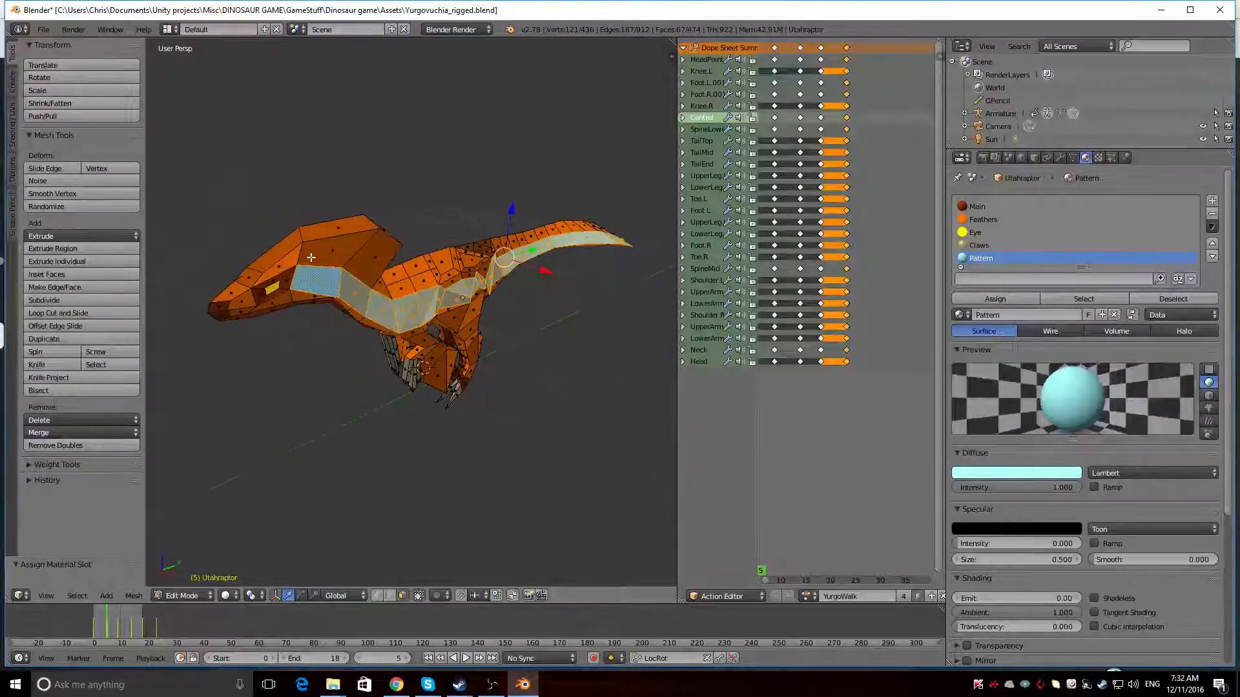
{"action": "right_click", "coordinate": [300, 296], "text": "shift"}
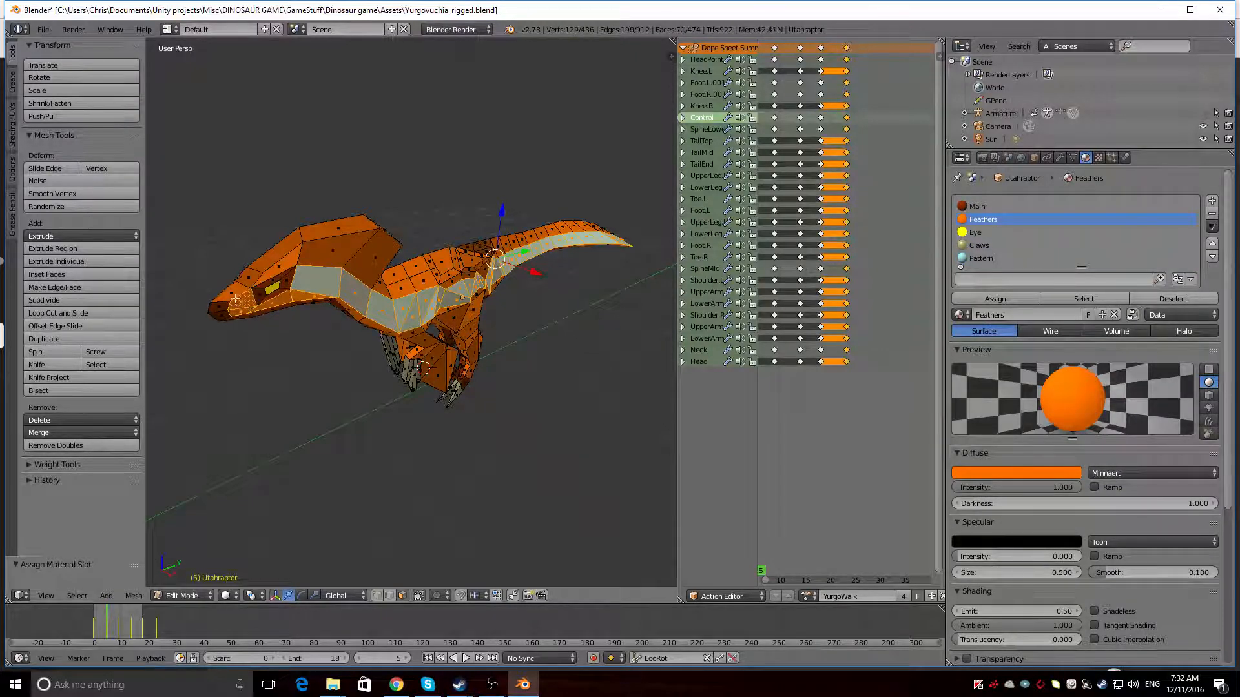
{"action": "middle_click_drag", "start_coordinate": [241, 310], "coordinate": [456, 331]}
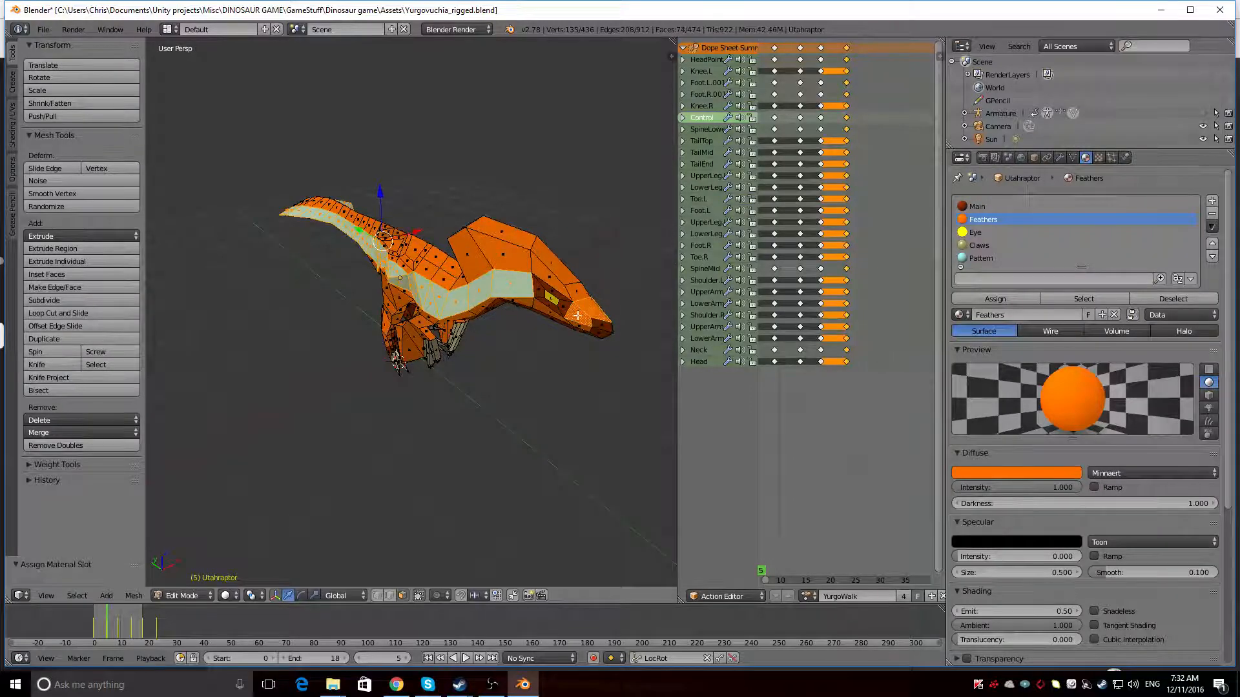
{"action": "middle_click_drag", "start_coordinate": [521, 357], "coordinate": [567, 328]}
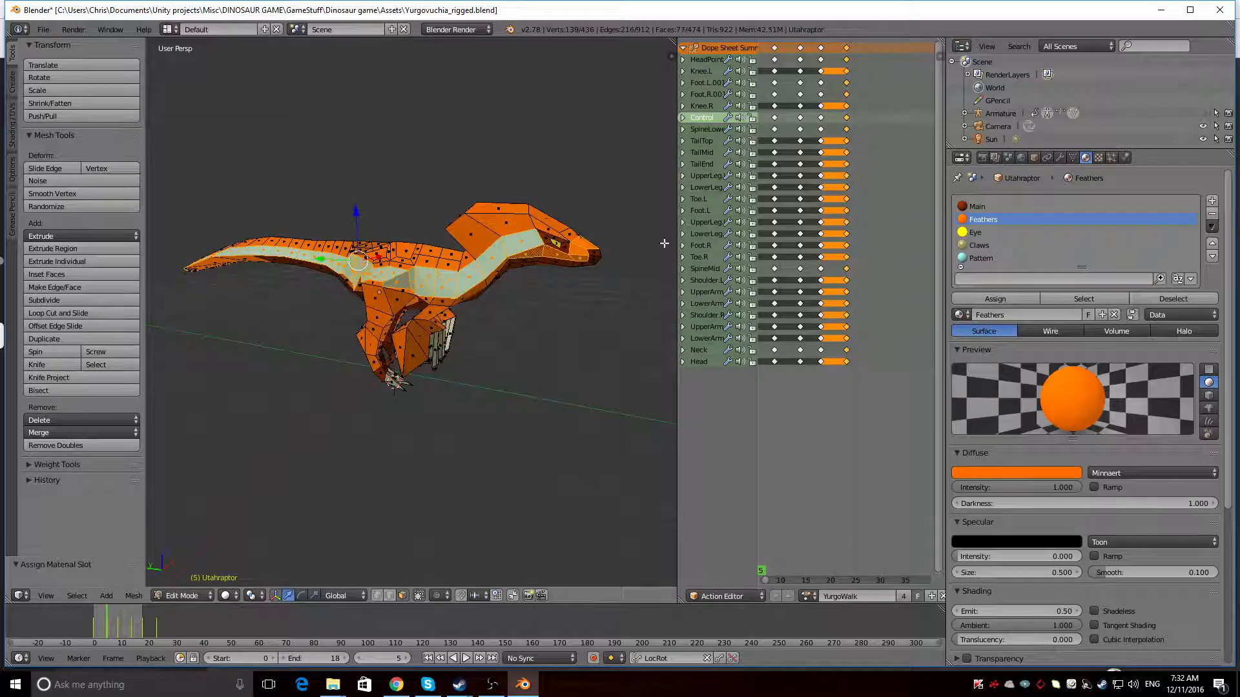
{"action": "left_click", "coordinate": [990, 257]}
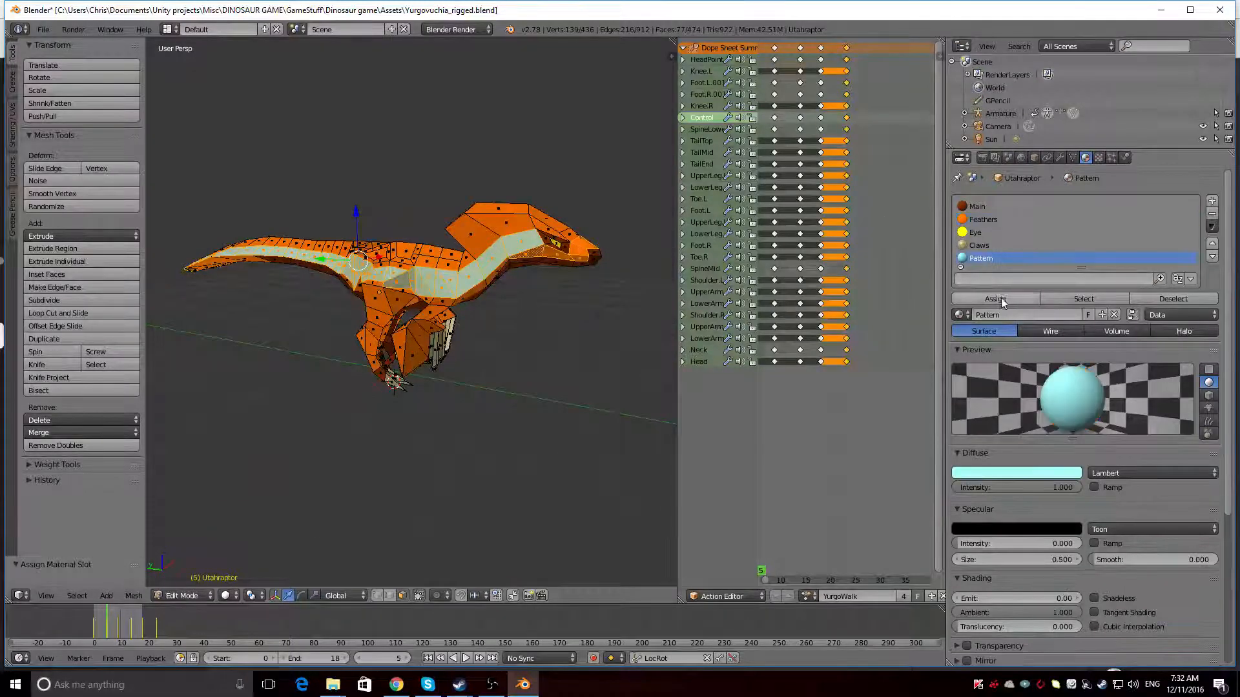
{"action": "key", "text": "shift+z"}
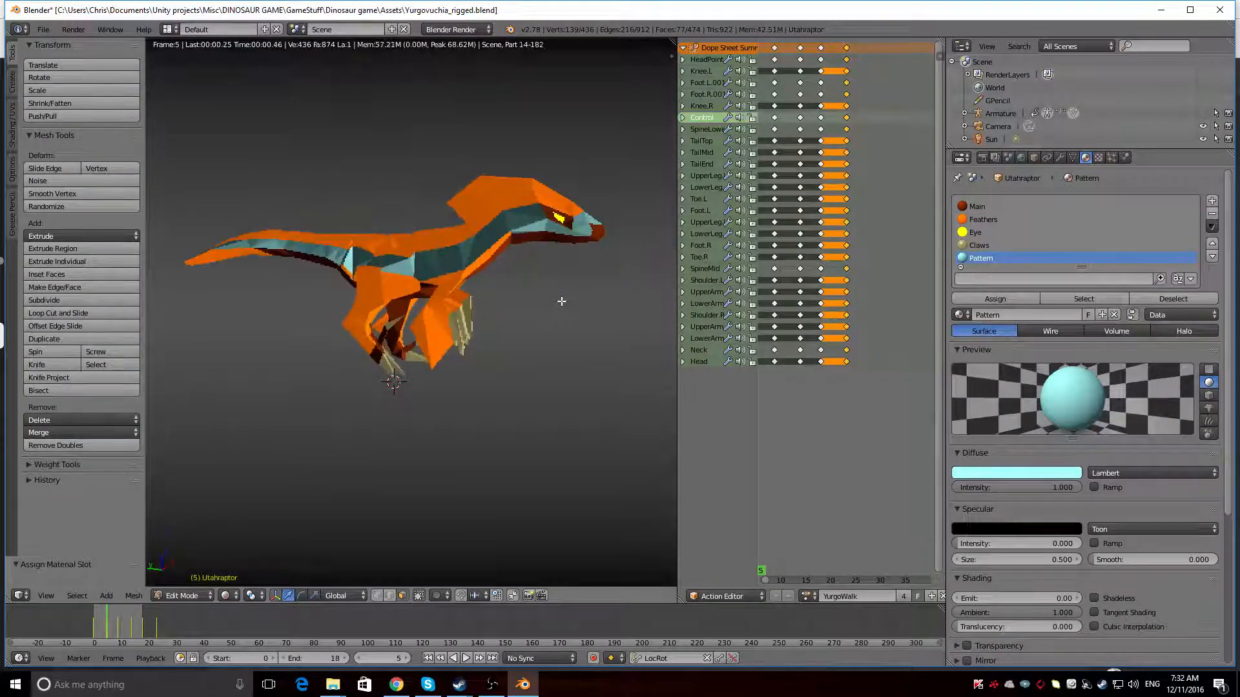
{"action": "middle_click_drag", "start_coordinate": [472, 288], "coordinate": [363, 311]}
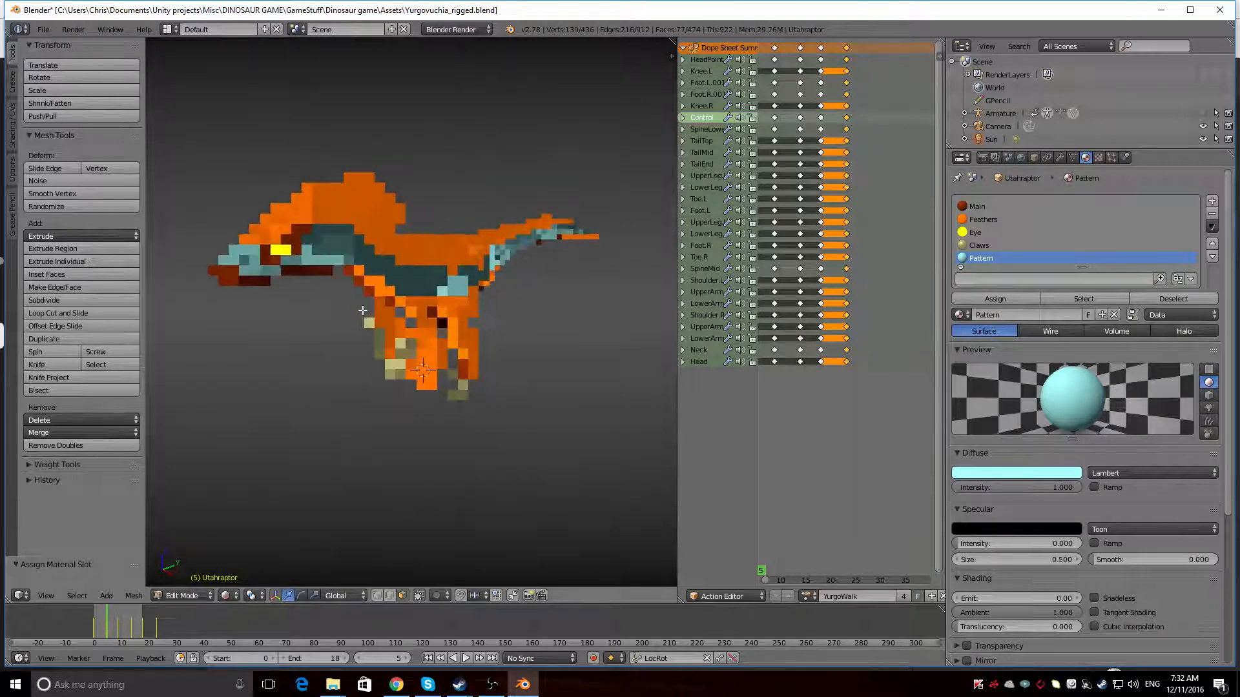
{"action": "middle_click_drag", "start_coordinate": [494, 283], "coordinate": [392, 247]}
Try the Pattern material on the outer faces of the hind legs and check both sides in the rendered view
{"action": "key", "text": "shift+z"}
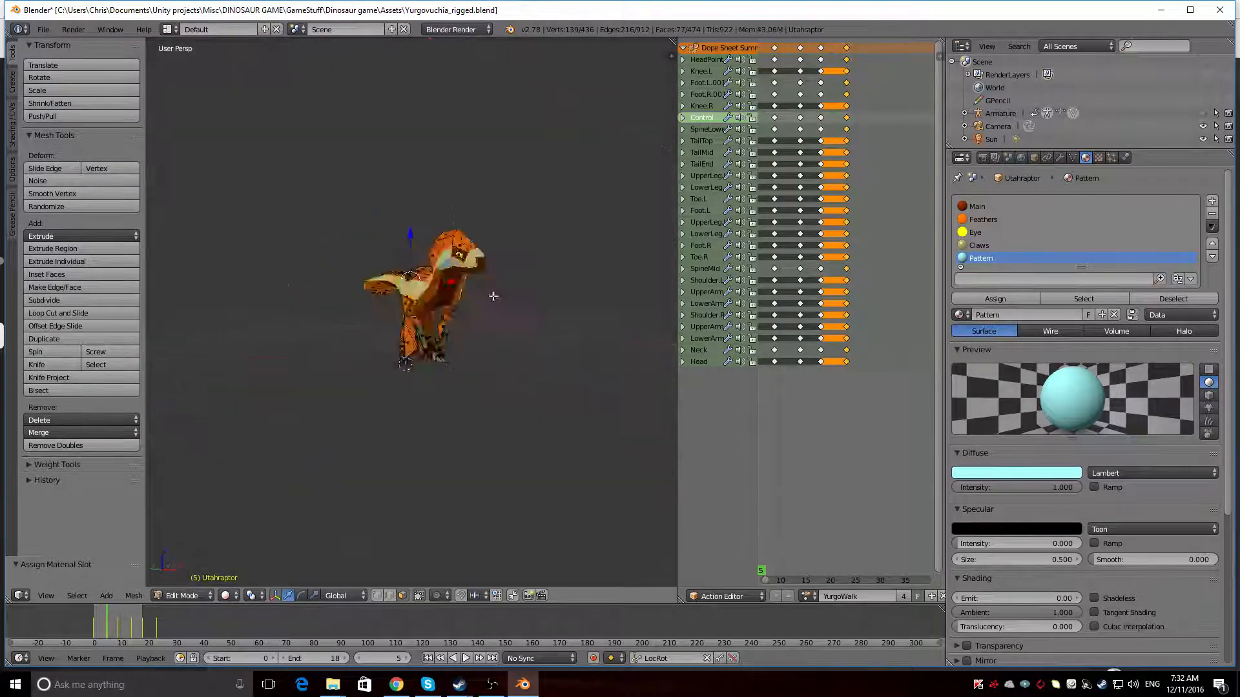
{"action": "middle_click_drag", "start_coordinate": [493, 297], "coordinate": [367, 288]}
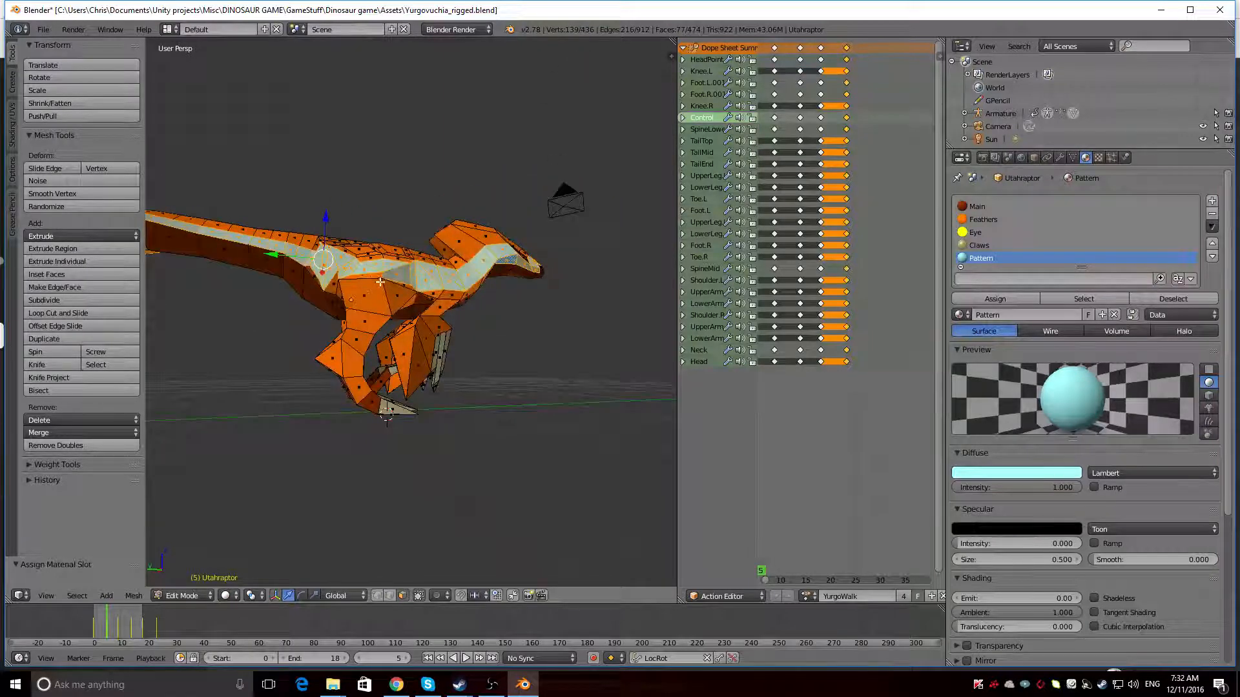
{"action": "right_click", "coordinate": [375, 276]}
{"action": "middle_click_drag", "start_coordinate": [354, 386], "coordinate": [460, 261]}
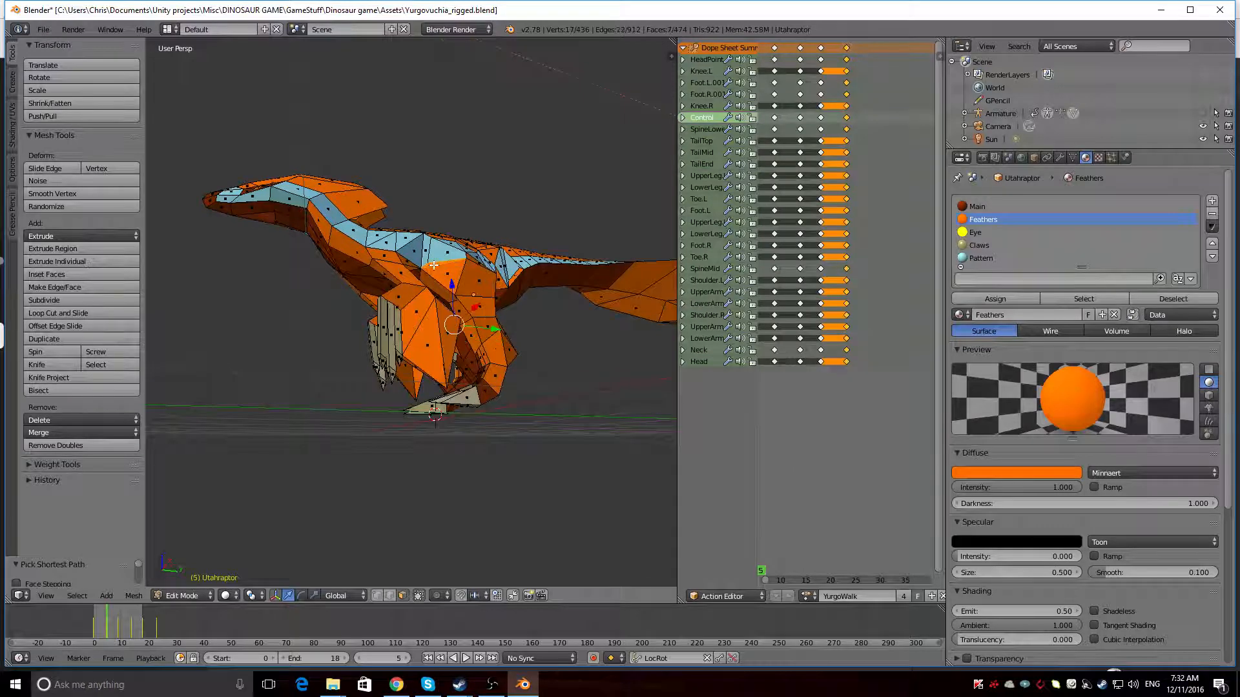
{"action": "middle_click_drag", "start_coordinate": [293, 313], "coordinate": [663, 289]}
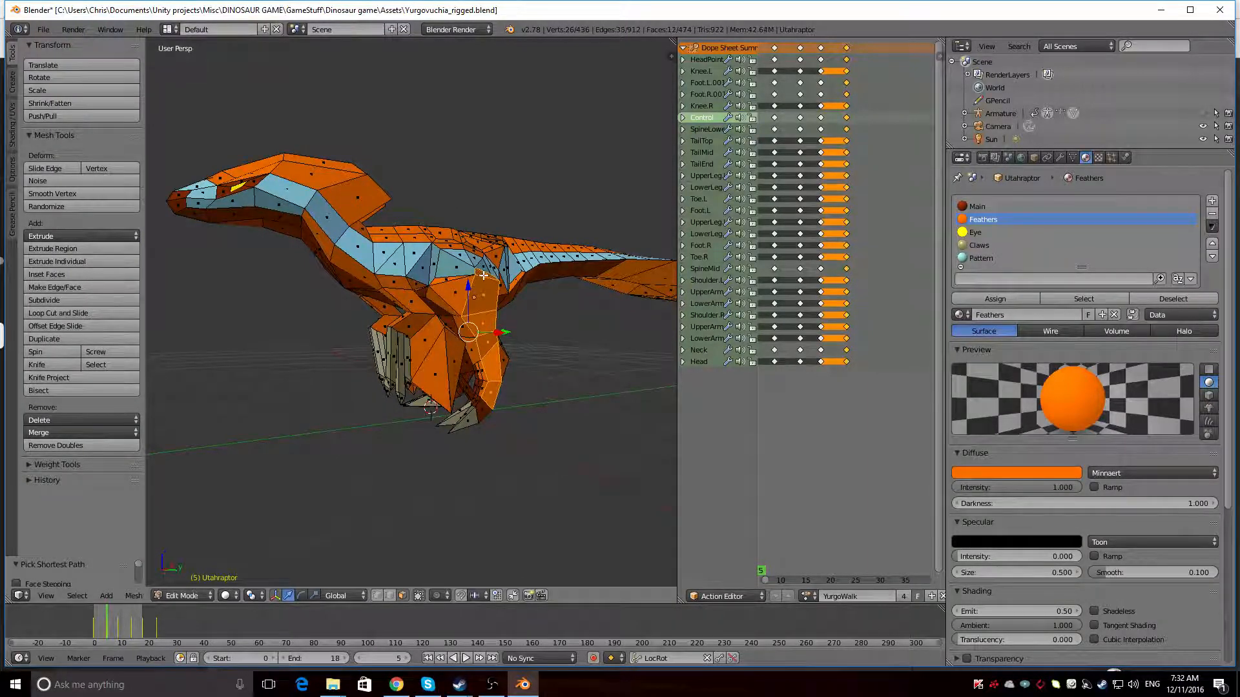
{"action": "middle_click_drag", "start_coordinate": [483, 275], "coordinate": [672, 291]}
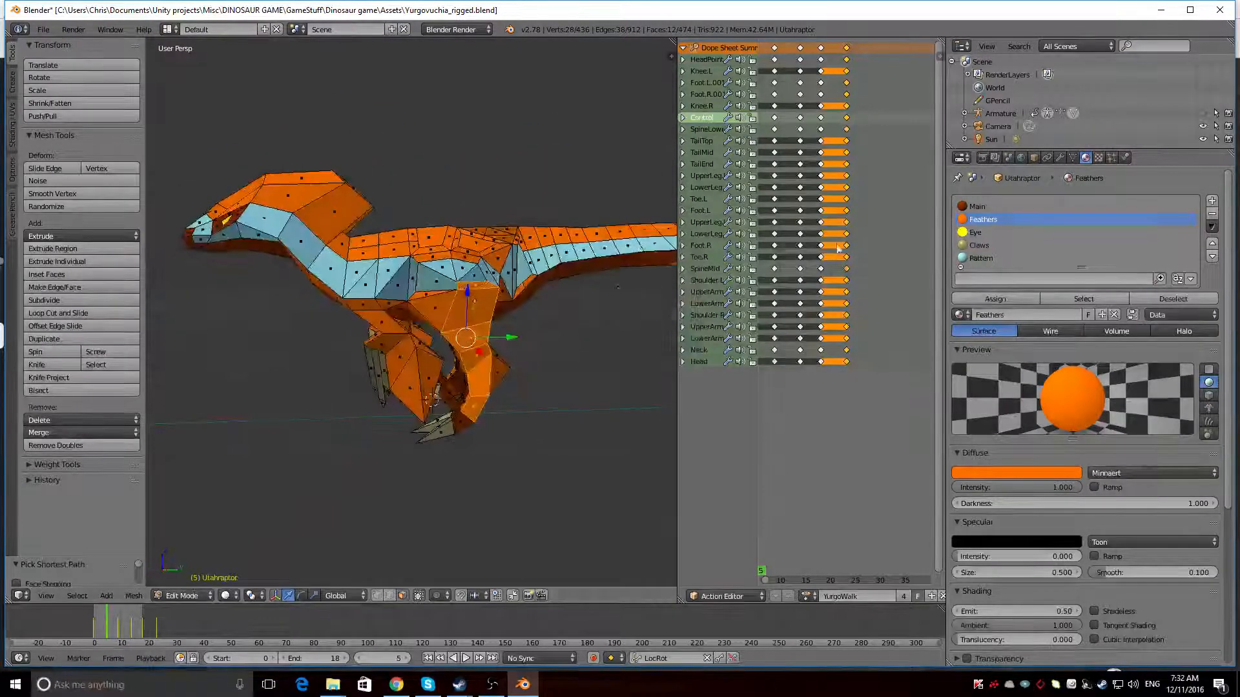
{"action": "left_click", "coordinate": [981, 258]}
{"action": "left_click", "coordinate": [996, 298]}
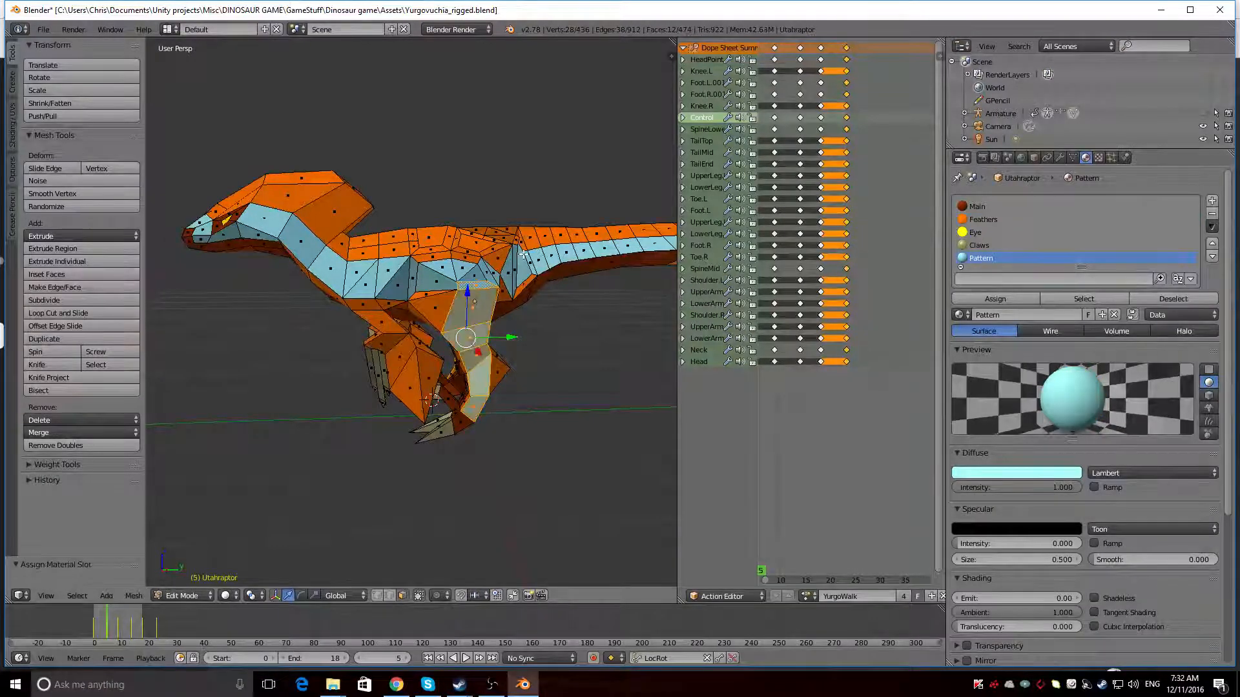
{"action": "key", "text": "shift+z"}
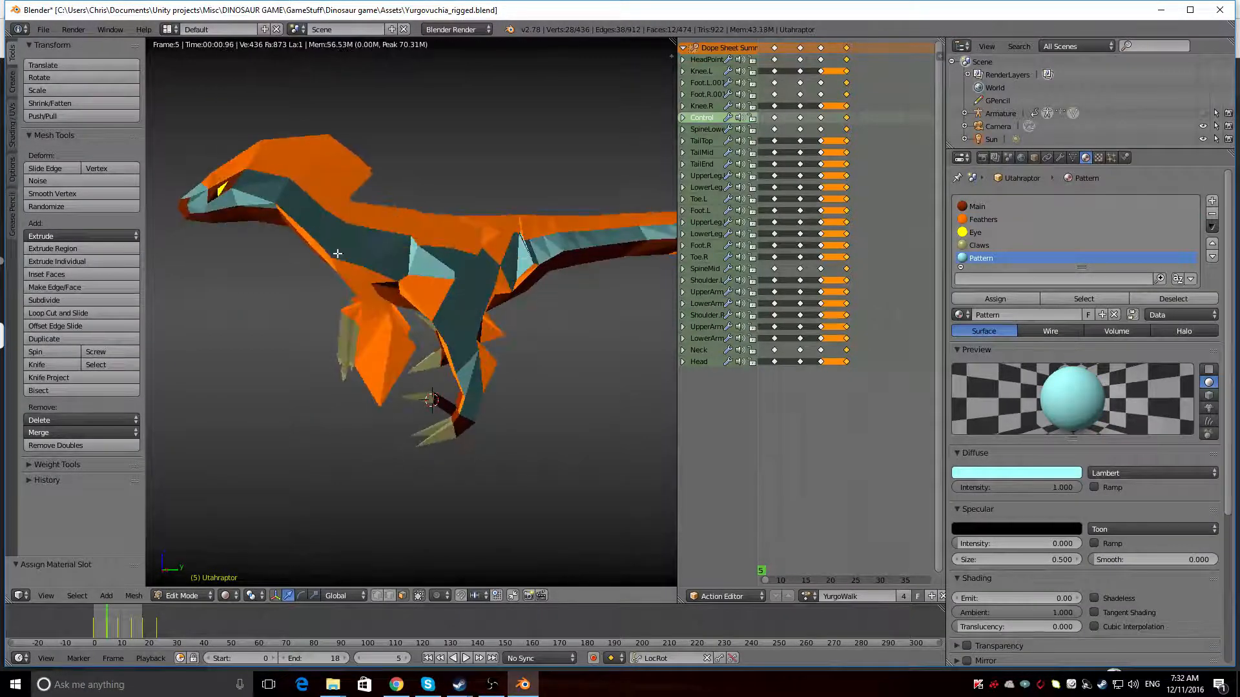
{"action": "middle_click_drag", "start_coordinate": [337, 254], "coordinate": [571, 295]}
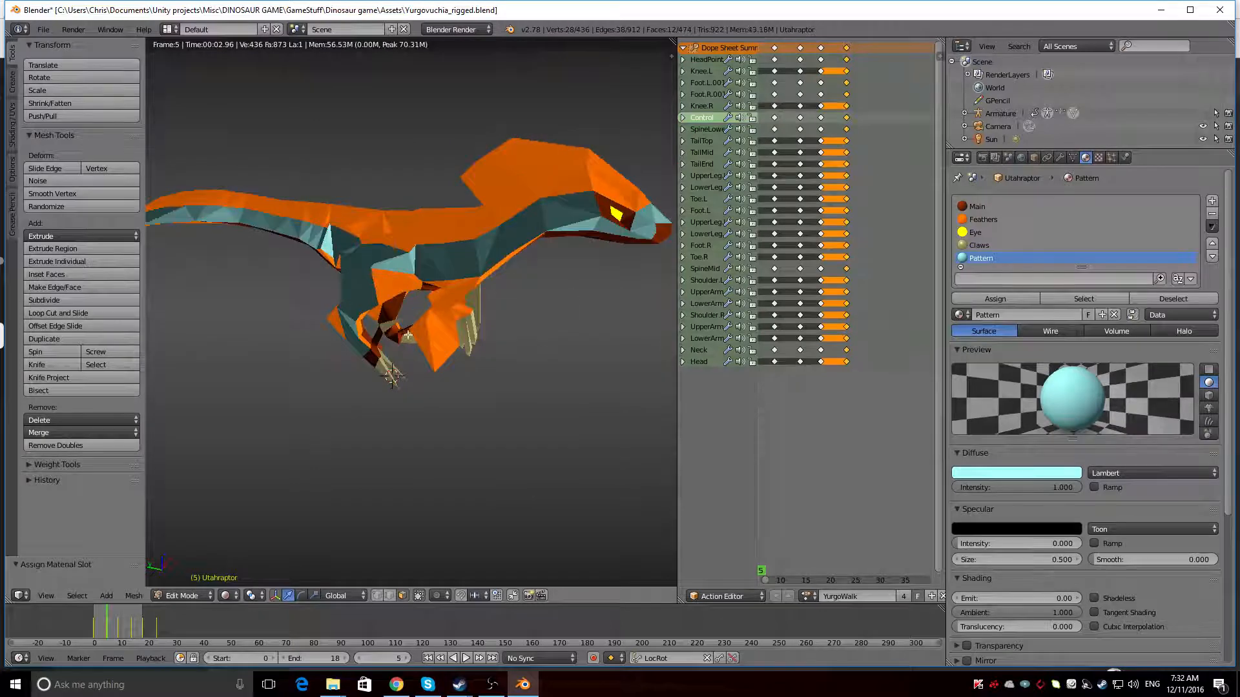
{"action": "mouse_move", "coordinate": [408, 335]}
{"action": "middle_mouse_down"}
{"action": "mouse_move", "coordinate": [525, 329]}
{"action": "mouse_move", "coordinate": [507, 362]}
{"action": "mouse_move", "coordinate": [287, 354]}
{"action": "mouse_move", "coordinate": [375, 331]}
{"action": "mouse_move", "coordinate": [456, 395]}
{"action": "mouse_move", "coordinate": [516, 349]}
{"action": "mouse_move", "coordinate": [634, 323]}
{"action": "mouse_move", "coordinate": [451, 376]}
{"action": "middle_mouse_up"}
Try the Pattern material on the inner faces of both hind legs and check it in the rendered view
{"action": "key", "text": "shift+z"}
{"action": "right_click", "coordinate": [475, 354]}
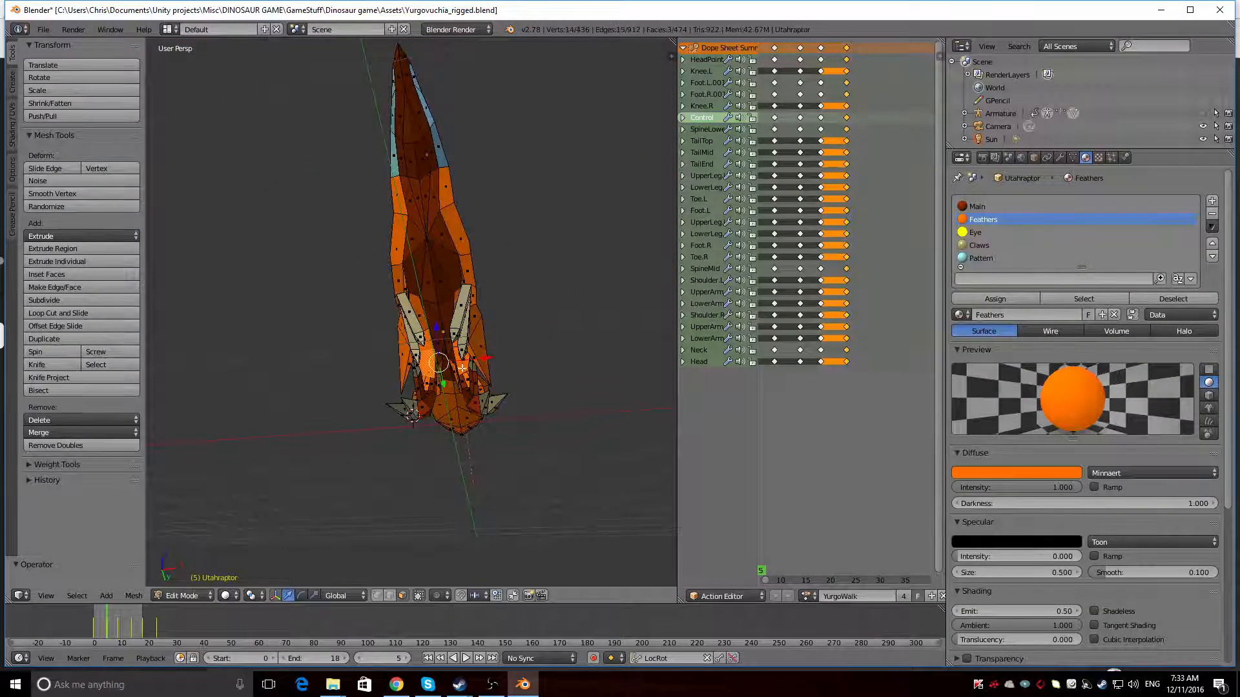
{"action": "scroll", "coordinate": [462, 365], "scroll_direction": "up", "scroll_amount": 8}
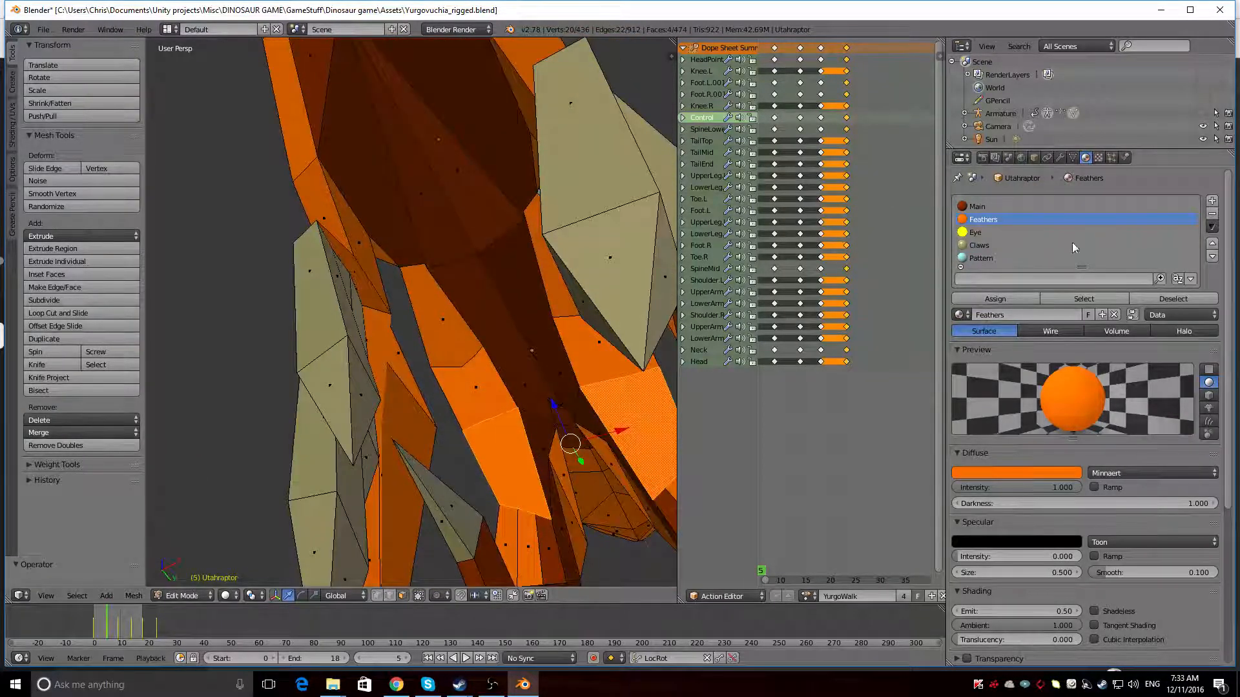
{"action": "left_click", "coordinate": [1036, 259]}
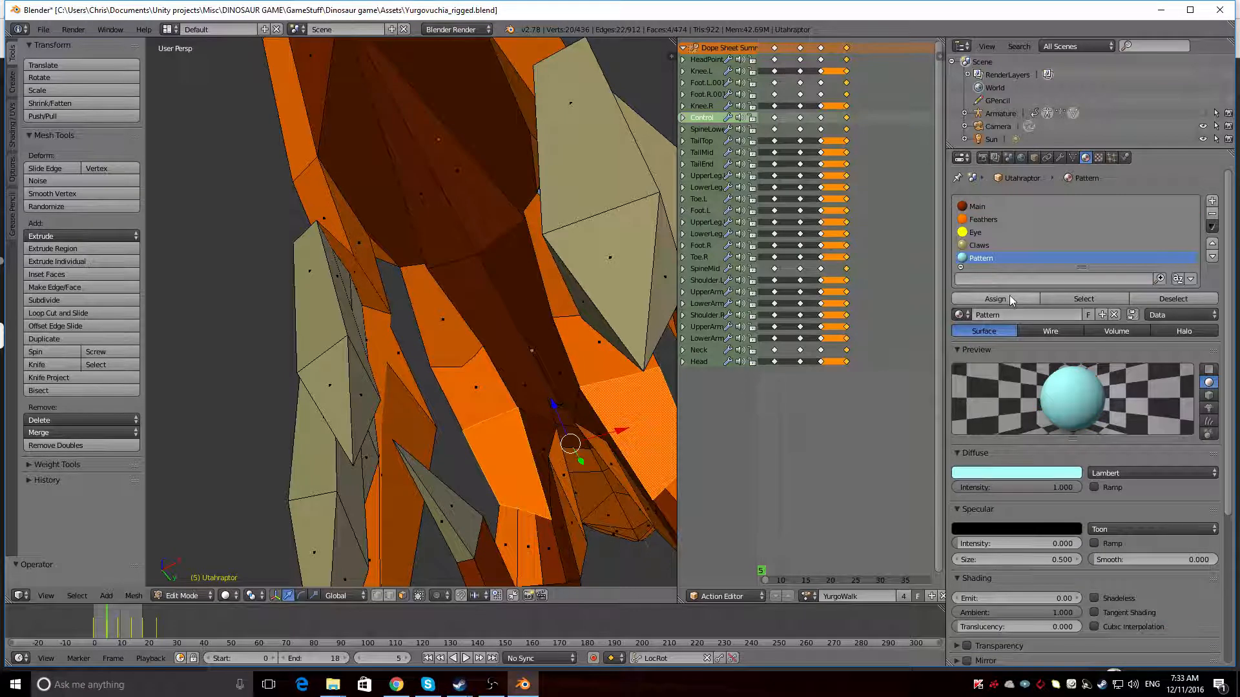
{"action": "left_click", "coordinate": [1009, 297]}
{"action": "scroll", "coordinate": [656, 355], "scroll_direction": "down", "scroll_amount": 8}
{"action": "middle_click_drag", "start_coordinate": [576, 338], "coordinate": [460, 416]}
{"action": "key", "text": "shift+z"}
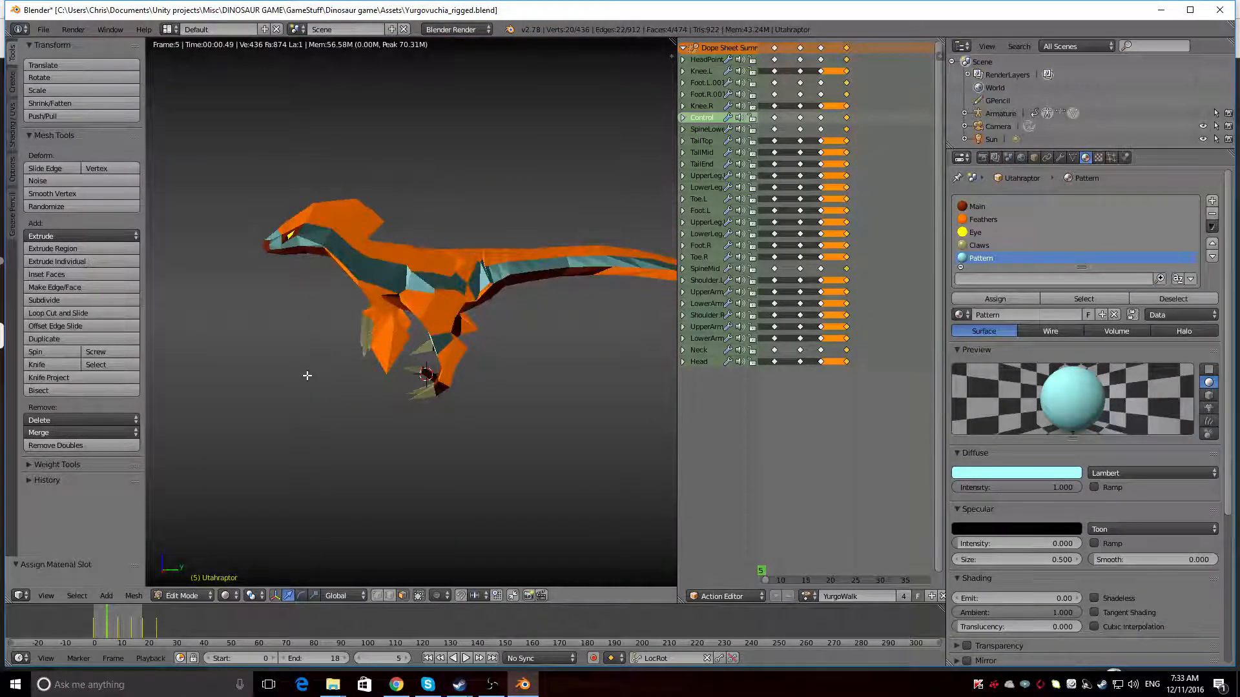
{"action": "middle_click_drag", "start_coordinate": [306, 375], "coordinate": [338, 362]}
{"action": "key", "text": "shift+z"}
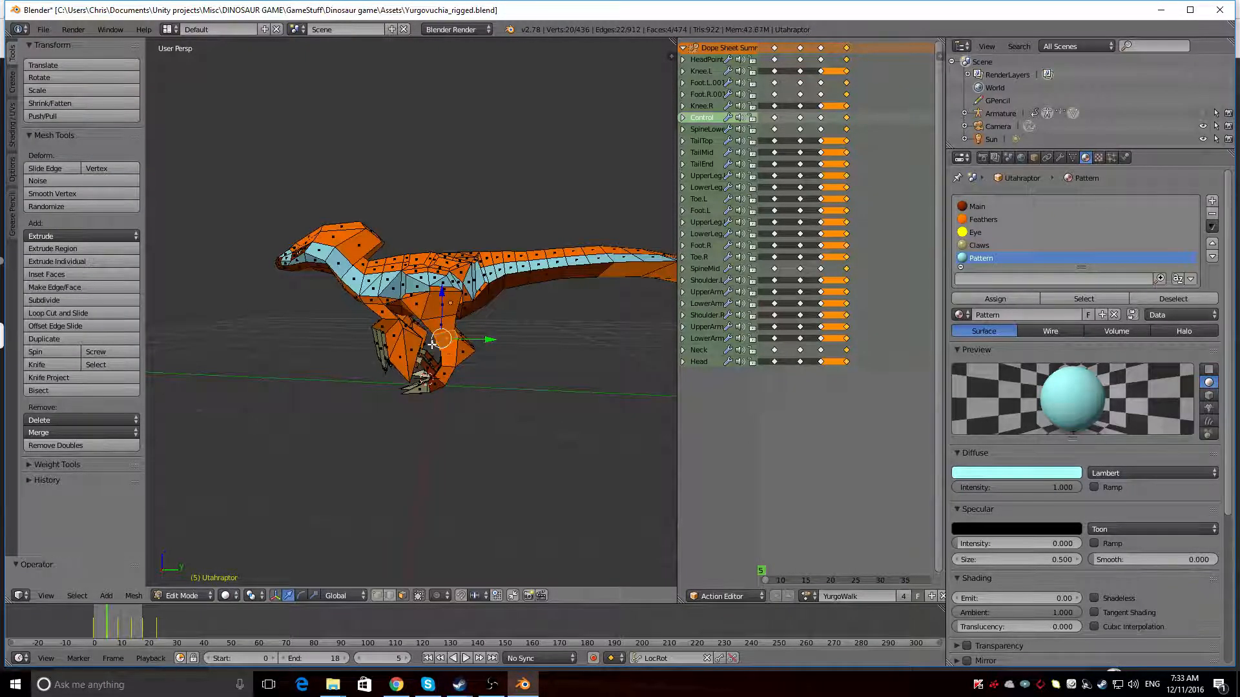
Return the dinosaur to Object Mode and play its walk animation
{"action": "middle_click_drag", "start_coordinate": [520, 289], "coordinate": [574, 331]}
{"action": "left_click", "coordinate": [195, 595]}
{"action": "left_click", "coordinate": [192, 582]}
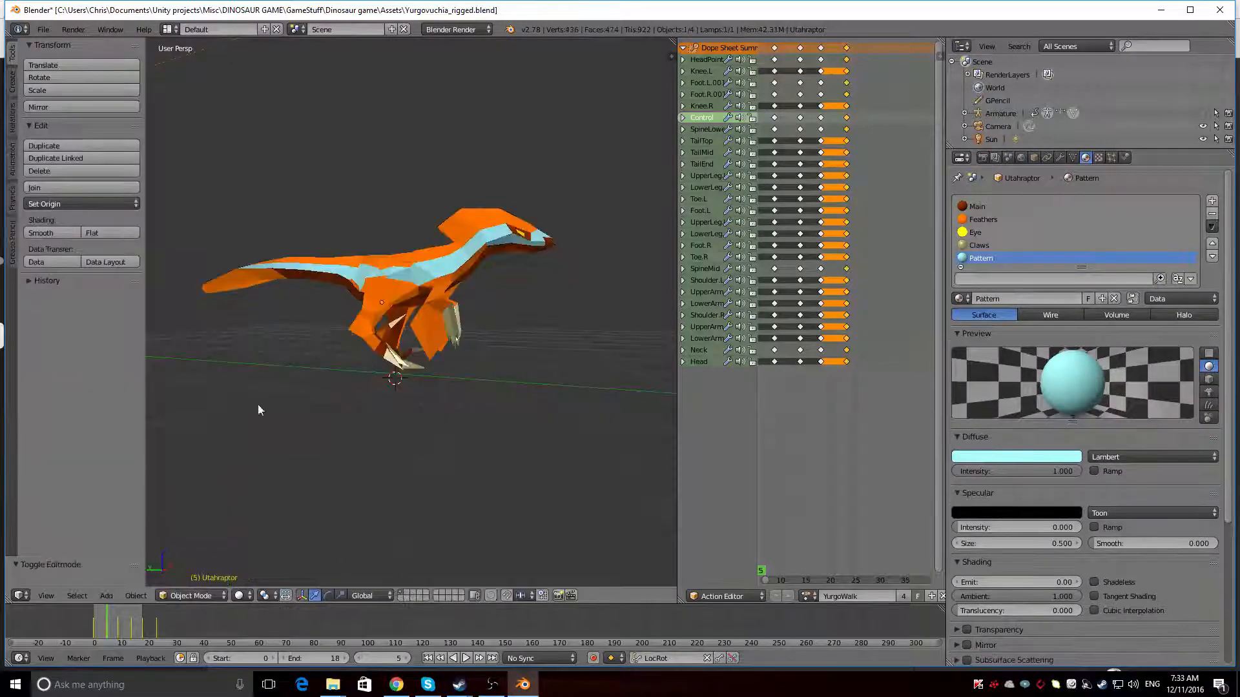
{"action": "middle_click_drag", "start_coordinate": [260, 341], "coordinate": [465, 381]}
{"action": "key", "text": "alt+a"}
Shift the Feathers material's diffuse colour to a slightly yellower orange and inspect the moving dinosaur from several sides
{"action": "left_click", "coordinate": [979, 219]}
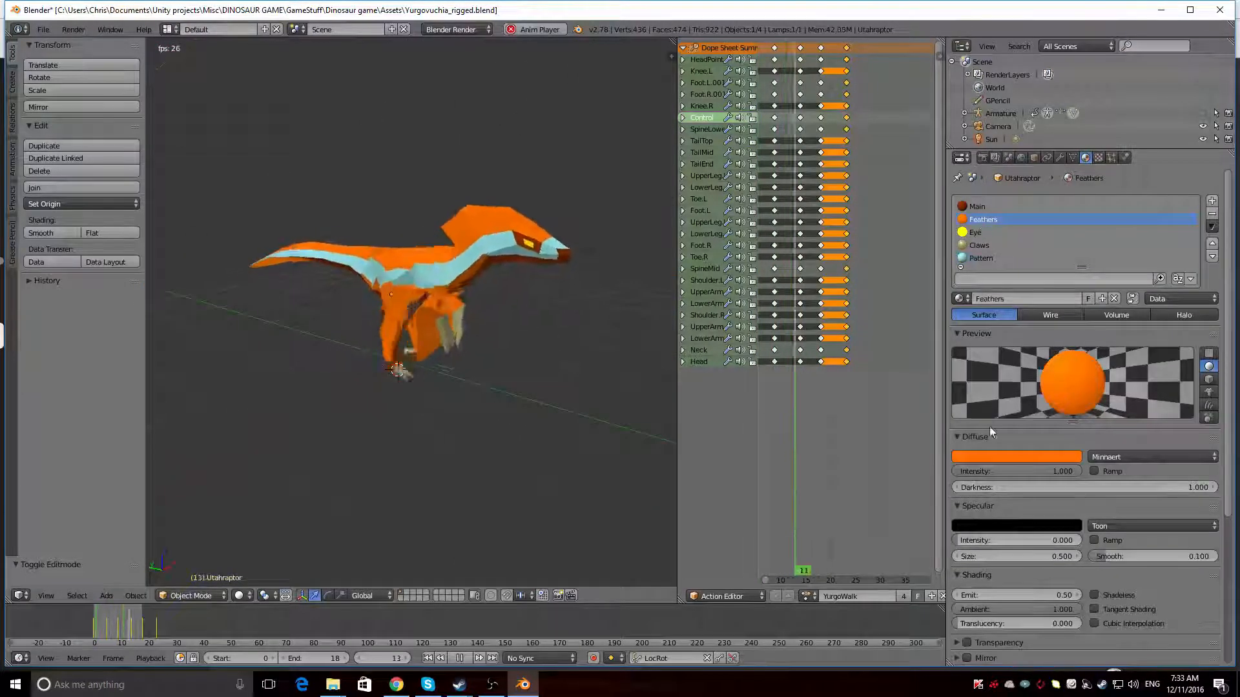
{"action": "left_click", "coordinate": [979, 455]}
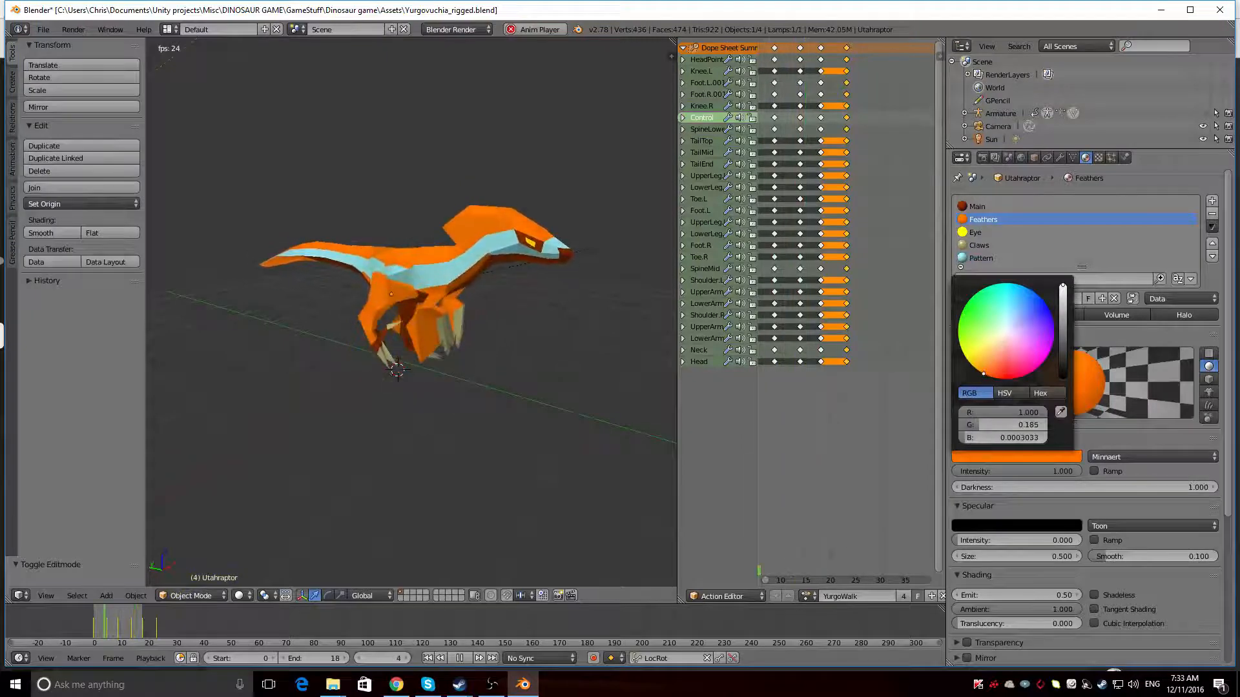
{"action": "left_click", "coordinate": [979, 370]}
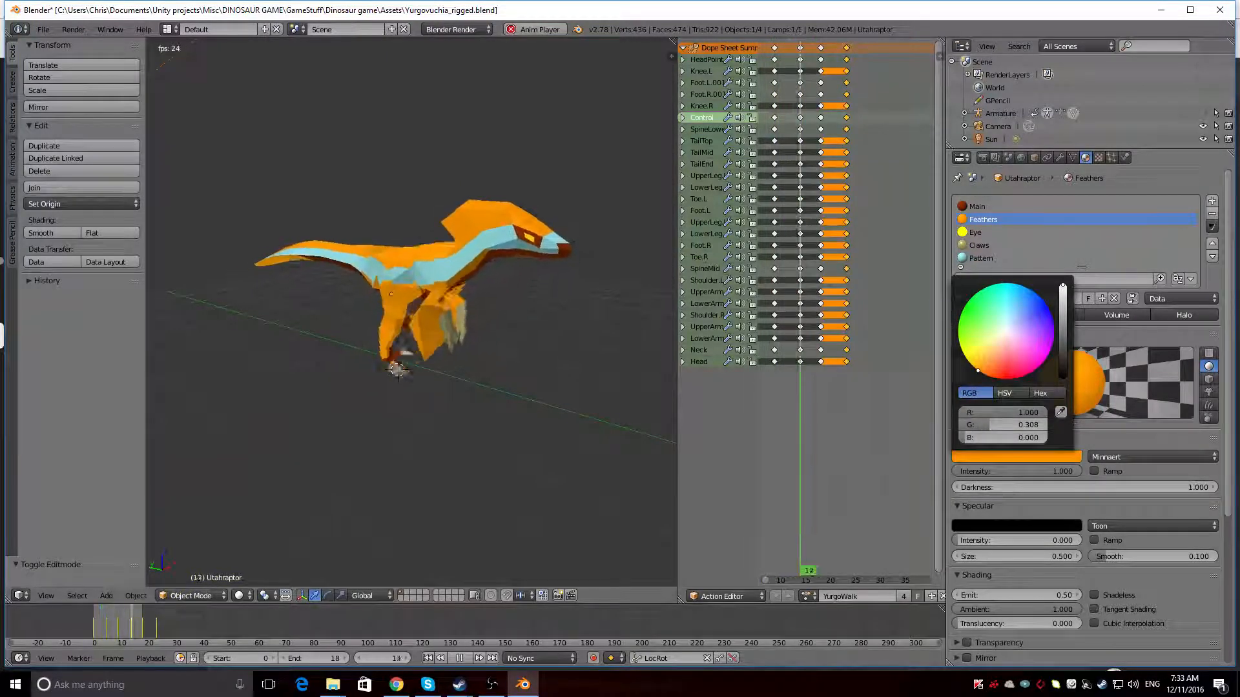
{"action": "left_click", "coordinate": [983, 374]}
{"action": "mouse_move", "coordinate": [984, 374]}
{"action": "left_mouse_down"}
{"action": "mouse_move", "coordinate": [964, 343]}
{"action": "mouse_move", "coordinate": [967, 318]}
{"action": "mouse_move", "coordinate": [980, 298]}
{"action": "mouse_move", "coordinate": [1037, 295]}
{"action": "mouse_move", "coordinate": [1049, 352]}
{"action": "mouse_move", "coordinate": [984, 375]}
{"action": "left_mouse_up"}
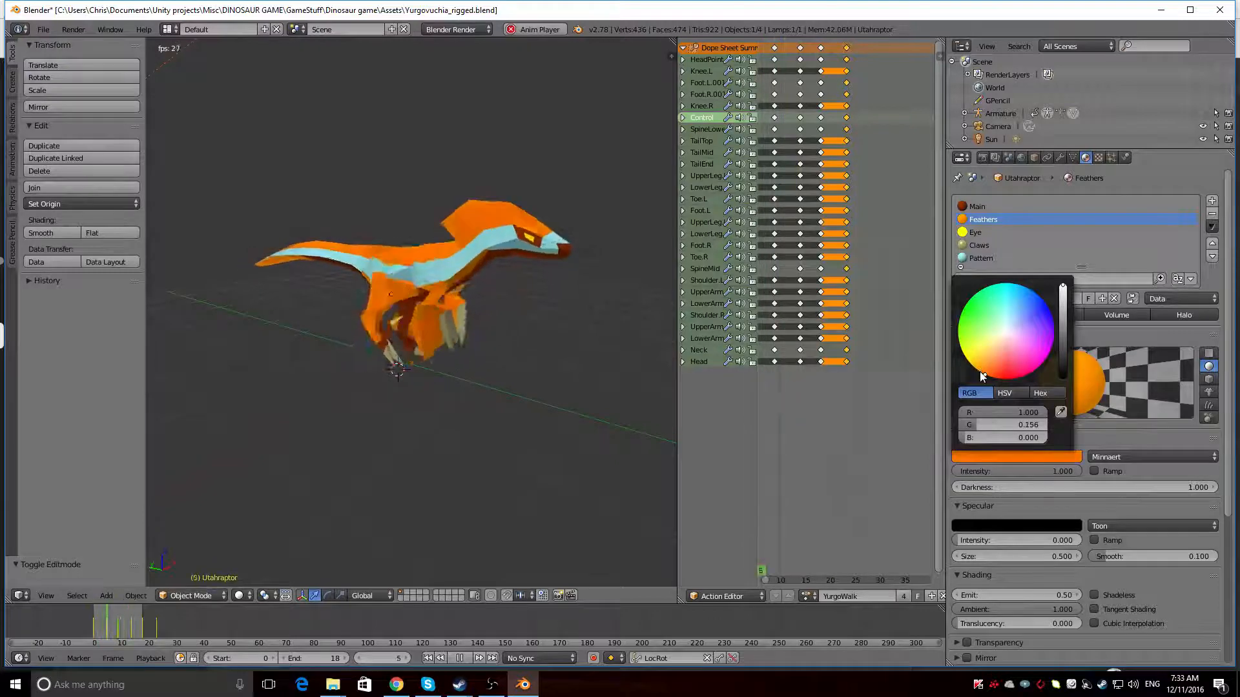
{"action": "left_click", "coordinate": [1017, 453]}
{"action": "left_click_drag", "start_coordinate": [985, 375], "coordinate": [983, 374]}
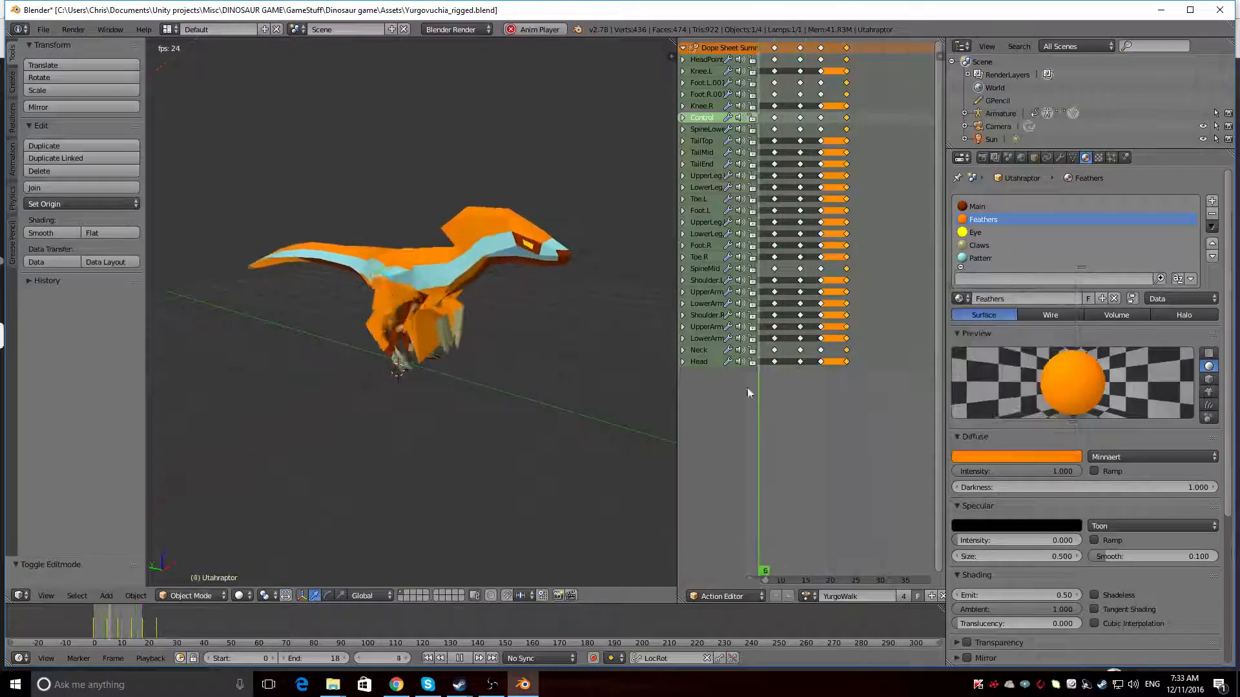
{"action": "middle_click_drag", "start_coordinate": [342, 348], "coordinate": [476, 413]}
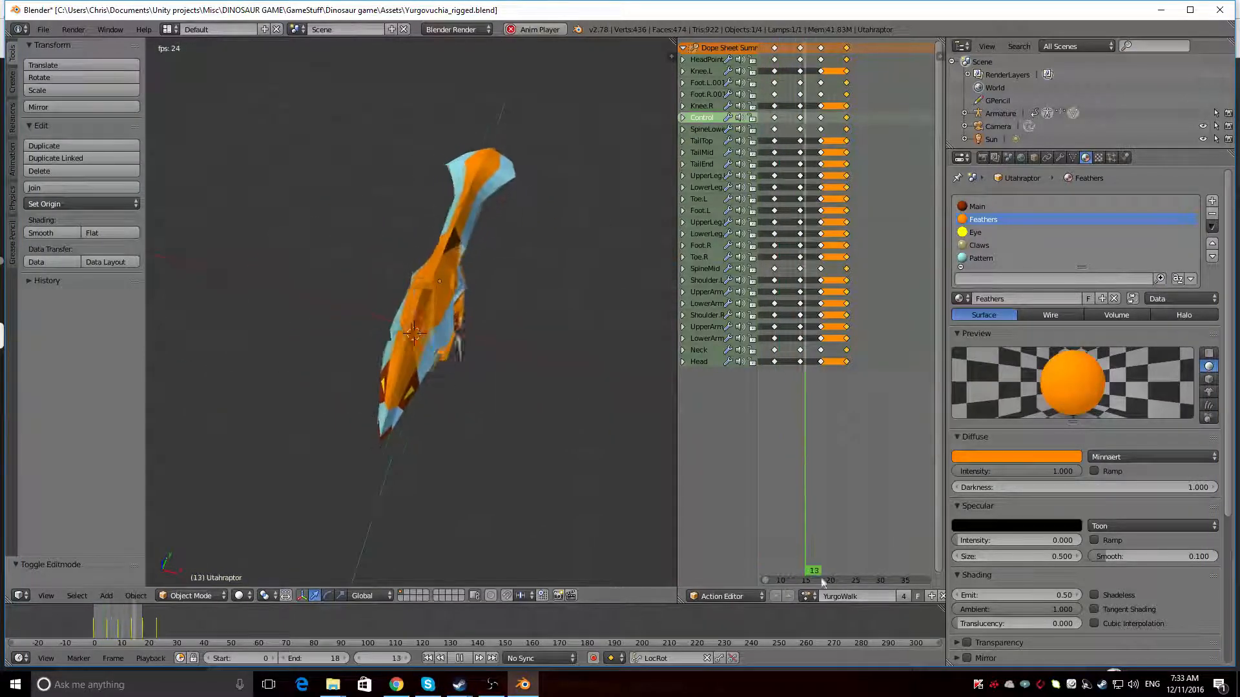
{"action": "middle_click_drag", "start_coordinate": [415, 462], "coordinate": [560, 342]}
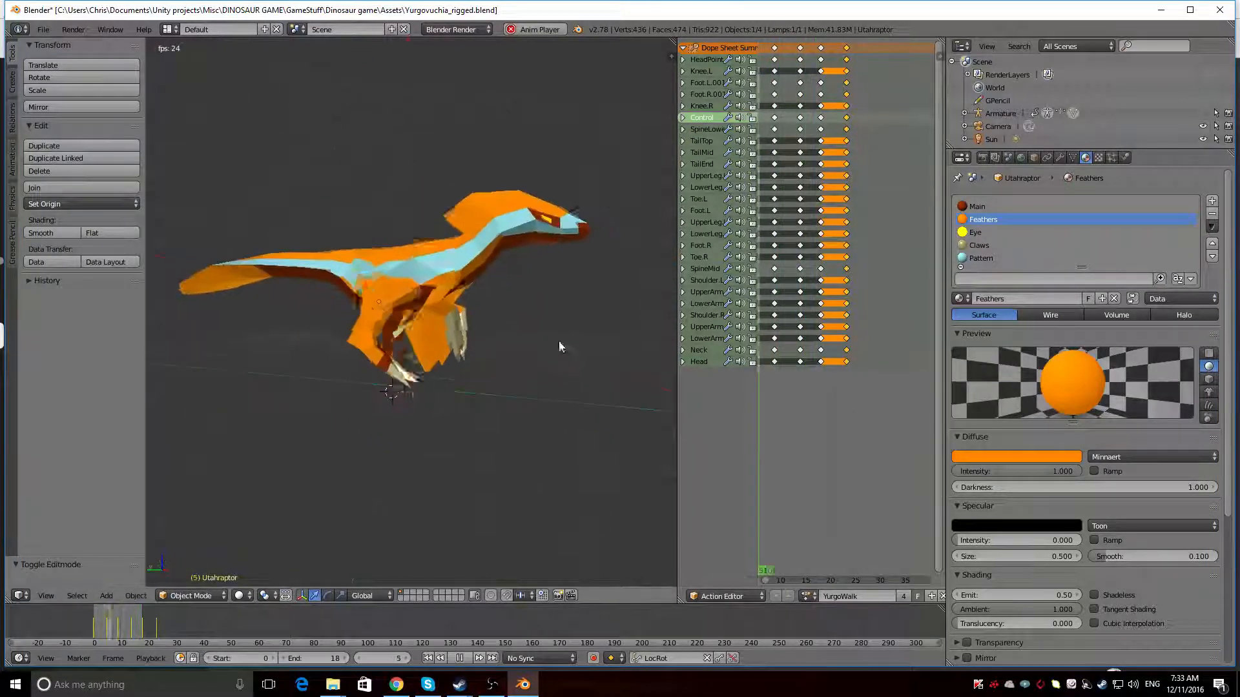
Show the armature over the dinosaur, stop the animation playback, and fit more of the walk action's keyframes in view
{"action": "left_click", "coordinate": [1202, 113]}
{"action": "middle_click_drag", "start_coordinate": [278, 300], "coordinate": [474, 277]}
{"action": "key", "text": "alt+a"}
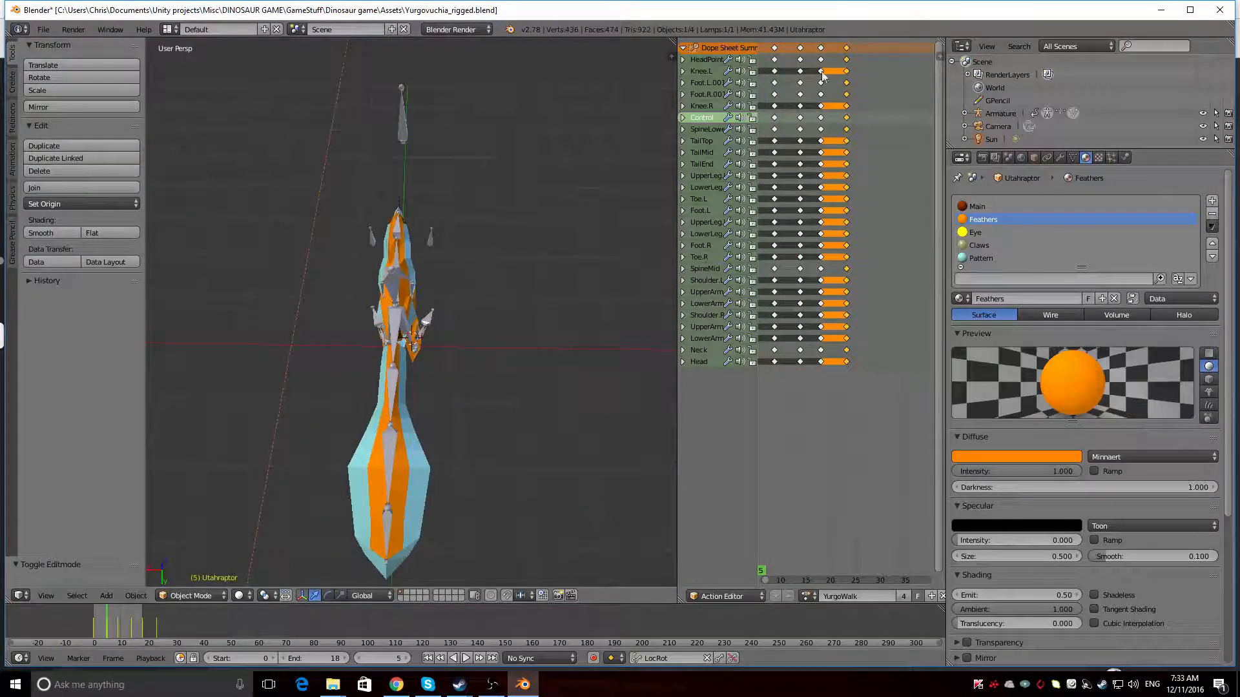
{"action": "scroll", "coordinate": [789, 299], "scroll_direction": "down", "scroll_amount": 3}
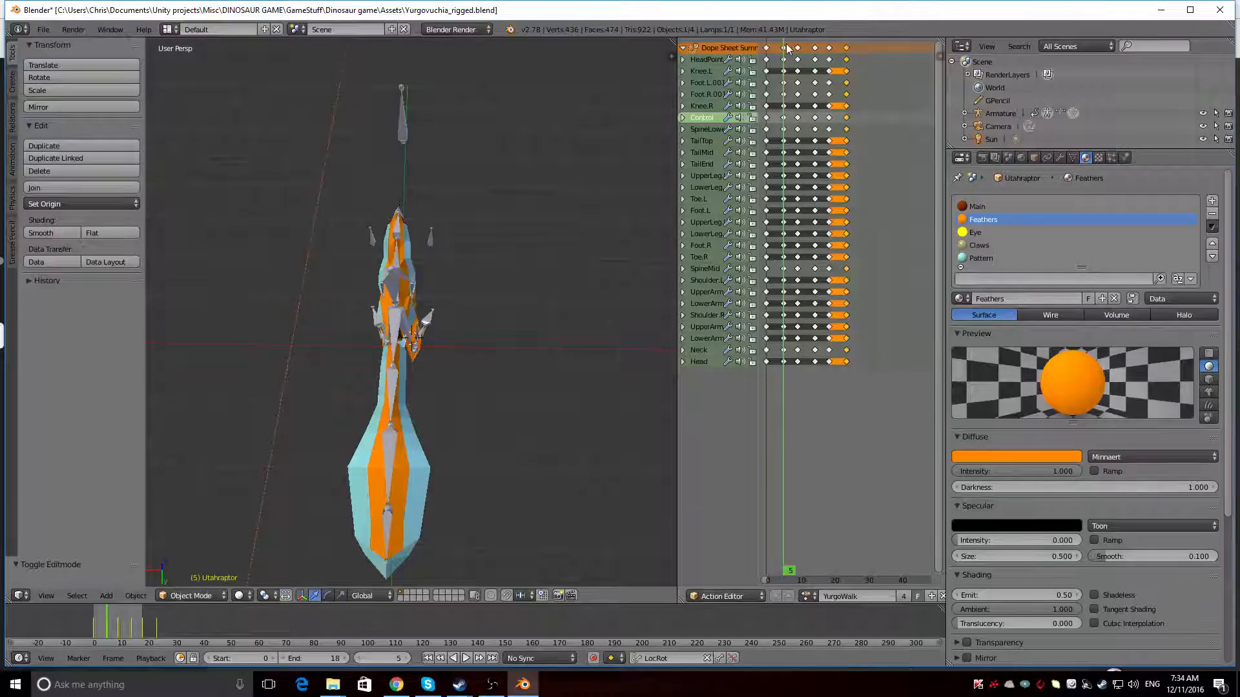
Go to frame 0 of the walk action and select the dinosaur's armature in Pose Mode
{"action": "left_click_drag", "start_coordinate": [779, 36], "coordinate": [778, 40]}
{"action": "key", "text": "alt+a"}
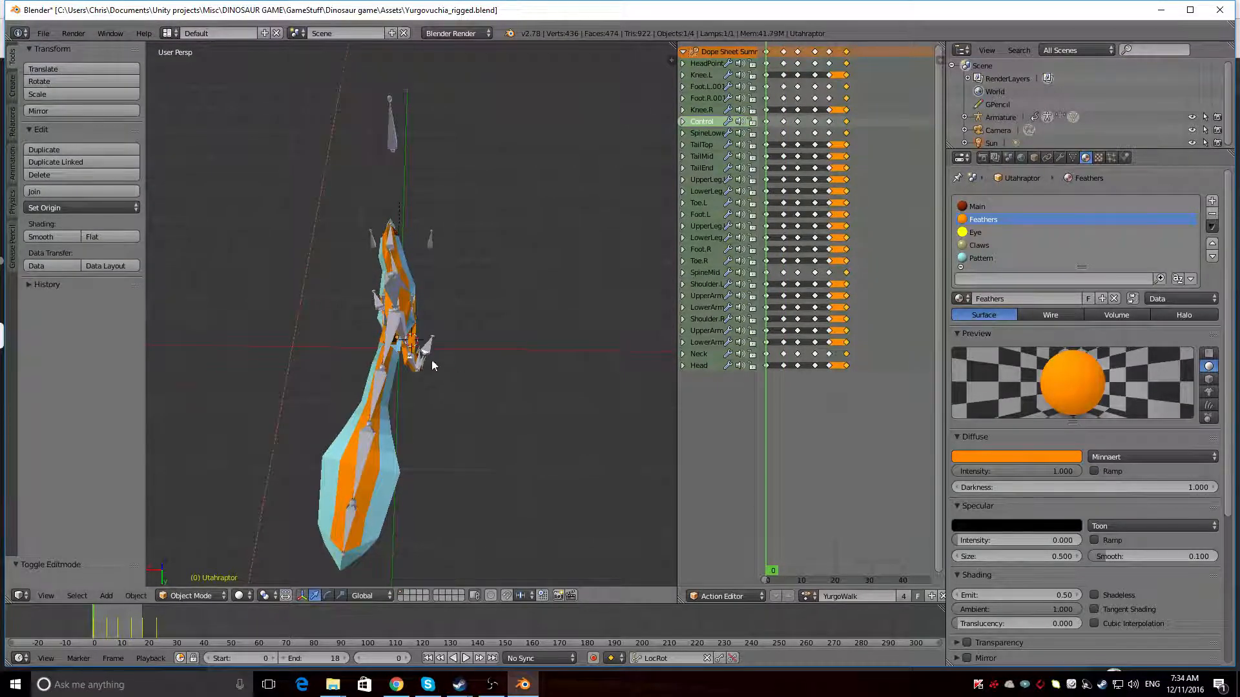
{"action": "middle_click_drag", "start_coordinate": [432, 363], "coordinate": [491, 278]}
{"action": "right_click", "coordinate": [453, 307]}
{"action": "middle_click_drag", "start_coordinate": [409, 411], "coordinate": [516, 405]}
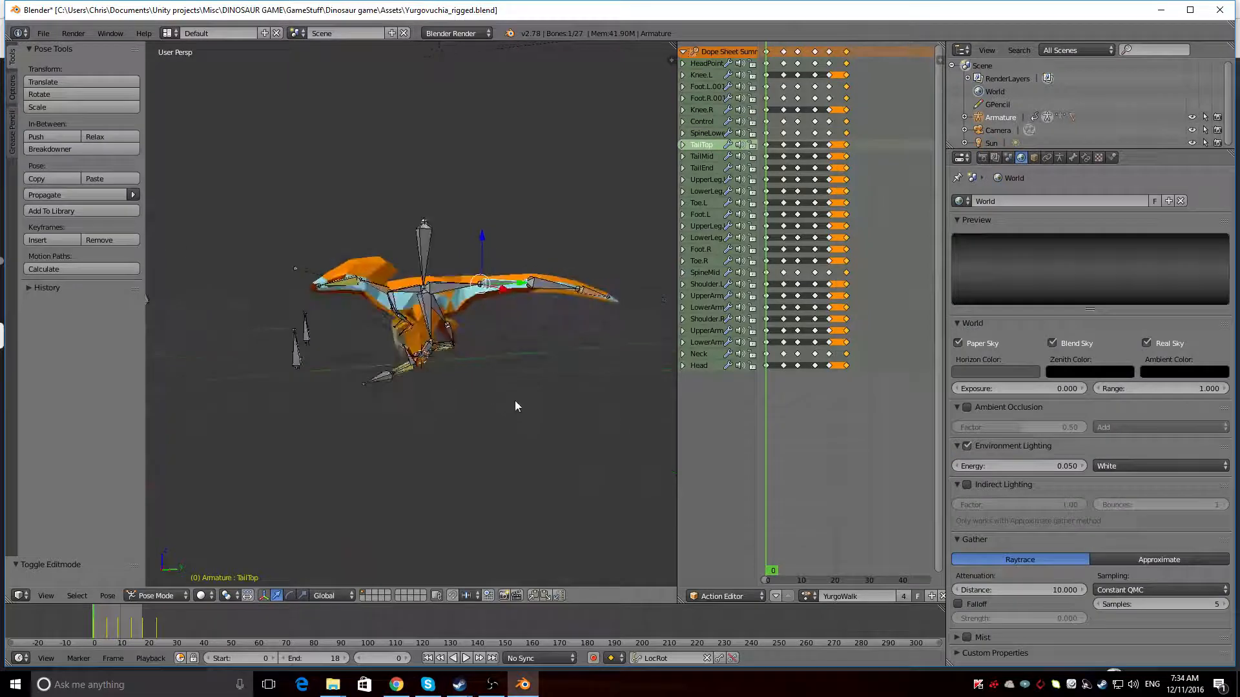
Rotate the SpineLower and TailTop bones so that the tail hangs lower at frame 0
{"action": "right_click", "coordinate": [450, 288]}
{"action": "key", "text": "r"}
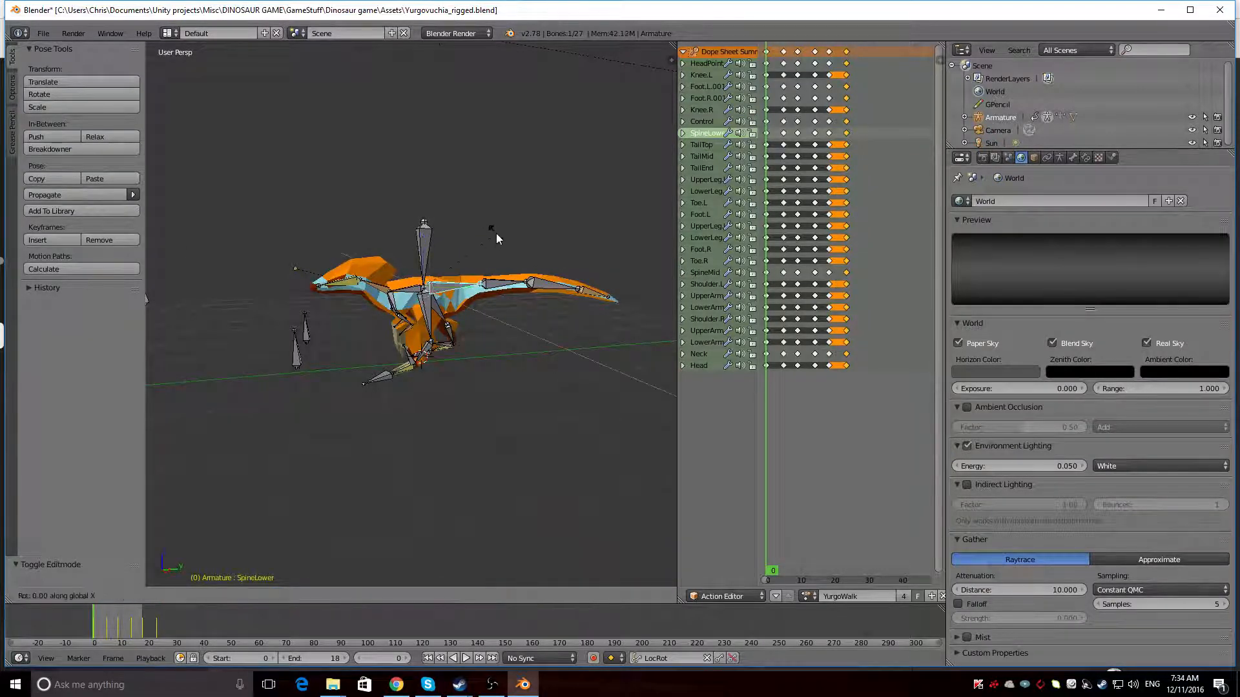
{"action": "left_click", "coordinate": [500, 236]}
{"action": "right_click", "coordinate": [511, 287]}
{"action": "key", "text": "r"}
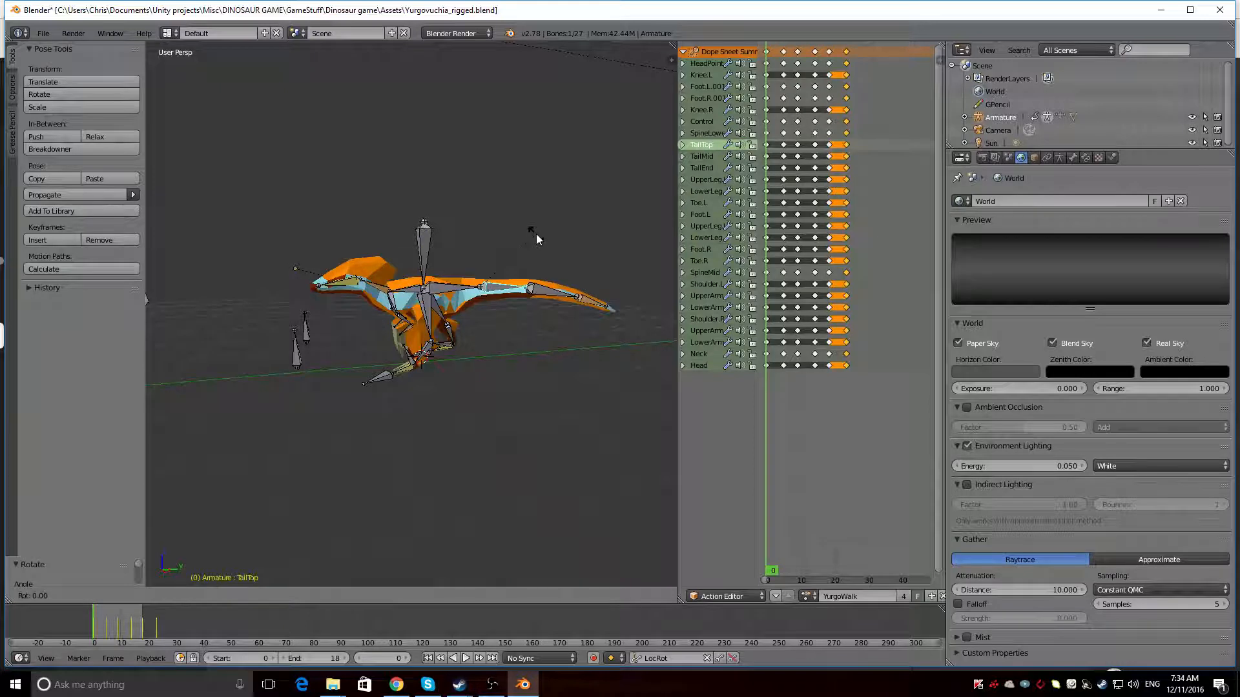
{"action": "left_click", "coordinate": [539, 240]}
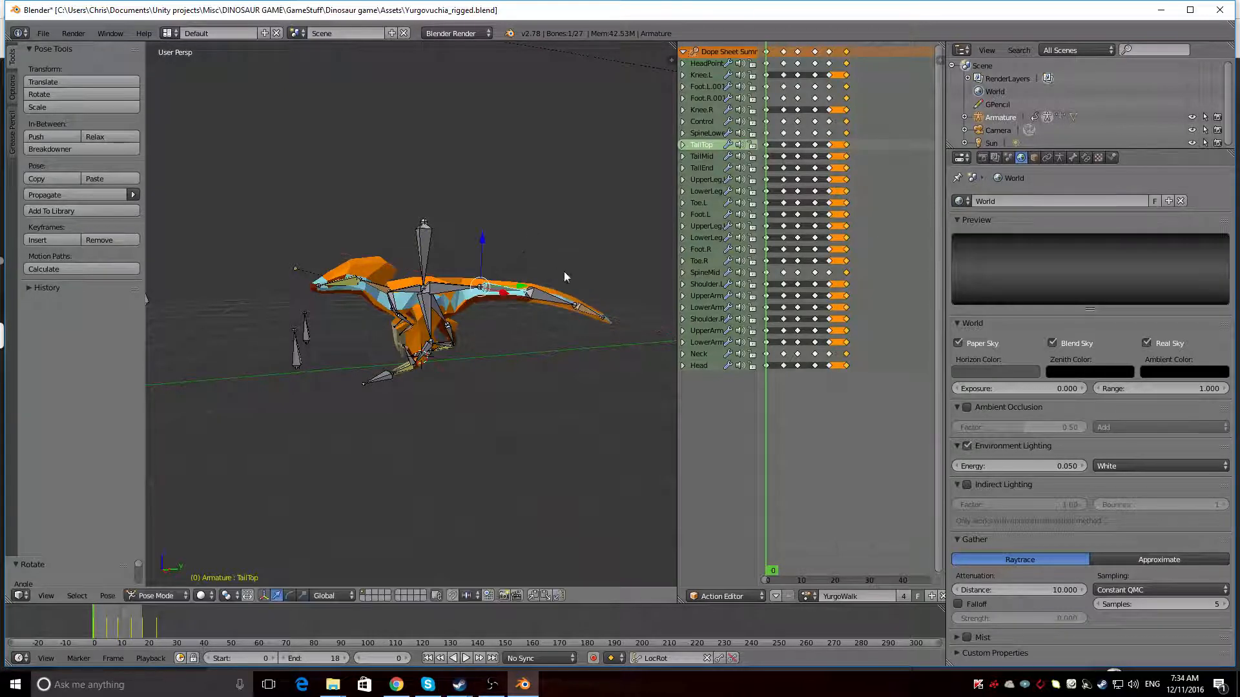
Rotate the TailEnd bone upward about 12 degrees around the global X axis and adjust the TailMid bone's rotation
{"action": "right_click", "coordinate": [587, 316]}
{"action": "key", "text": "r"}
{"action": "key", "text": "x"}
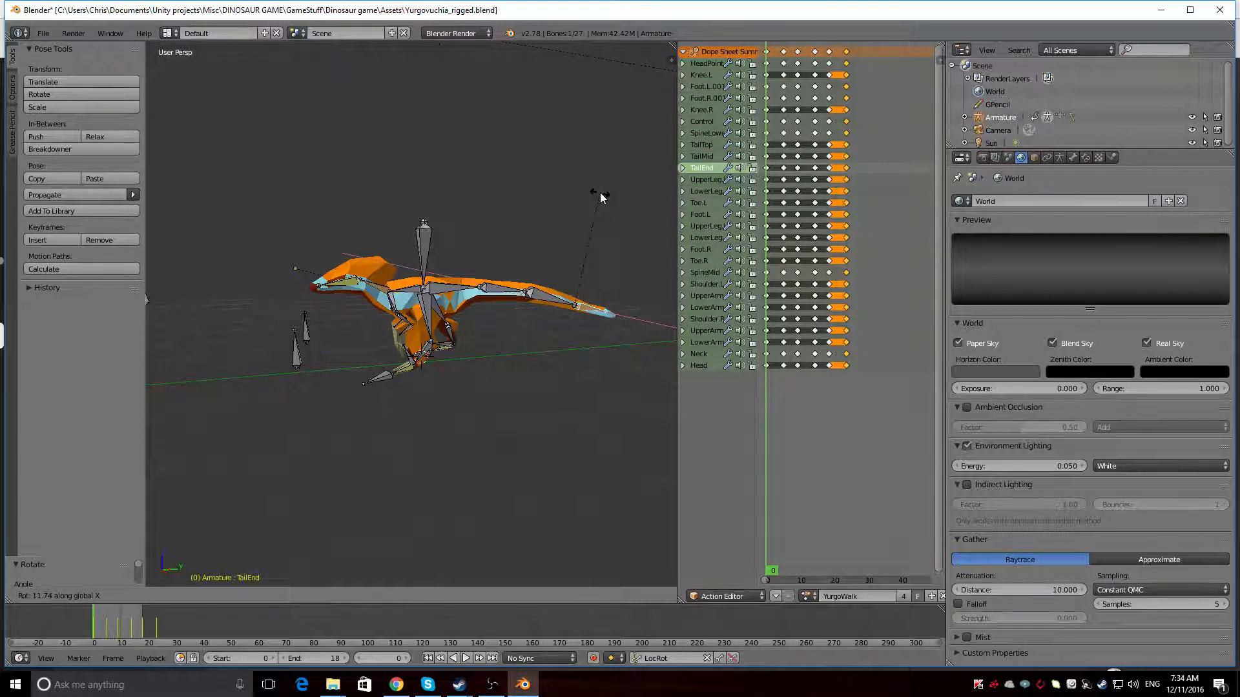
{"action": "left_click", "coordinate": [600, 197]}
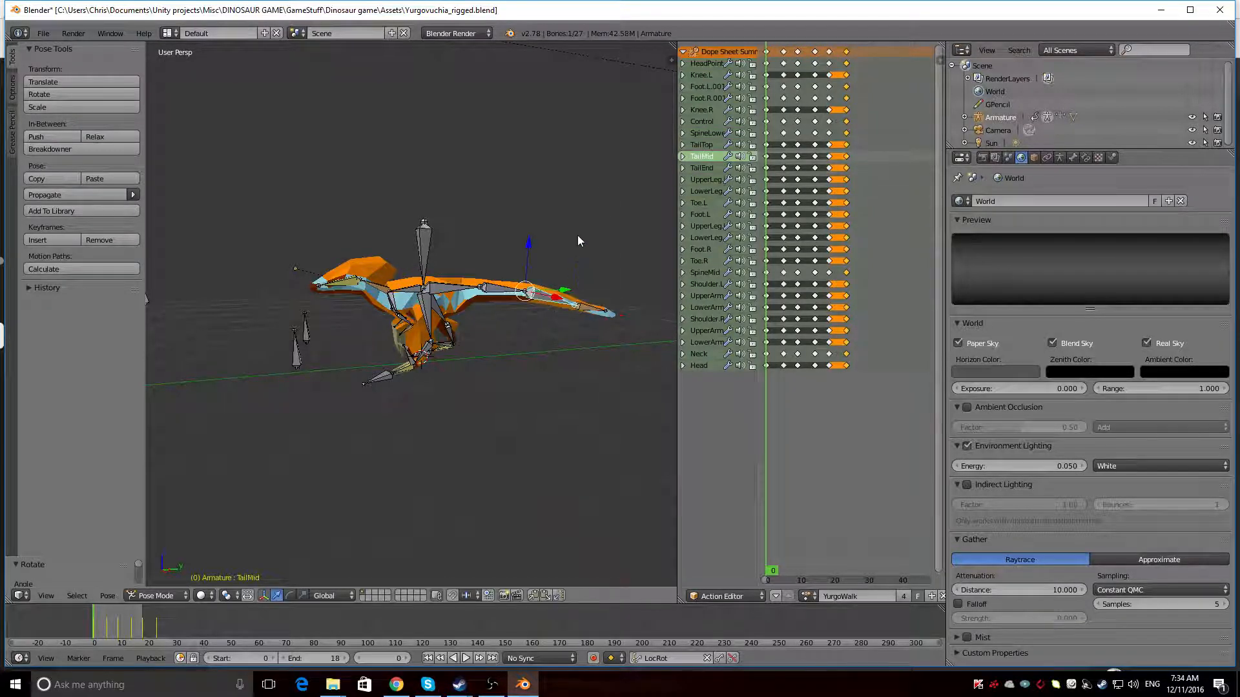
{"action": "key", "text": "r"}
{"action": "left_click", "coordinate": [578, 238]}
Lower the tail further by rotating the SpineLower bone and turning the TailTop bone about 6 degrees around the global X axis
{"action": "middle_click_drag", "start_coordinate": [579, 238], "coordinate": [366, 332]}
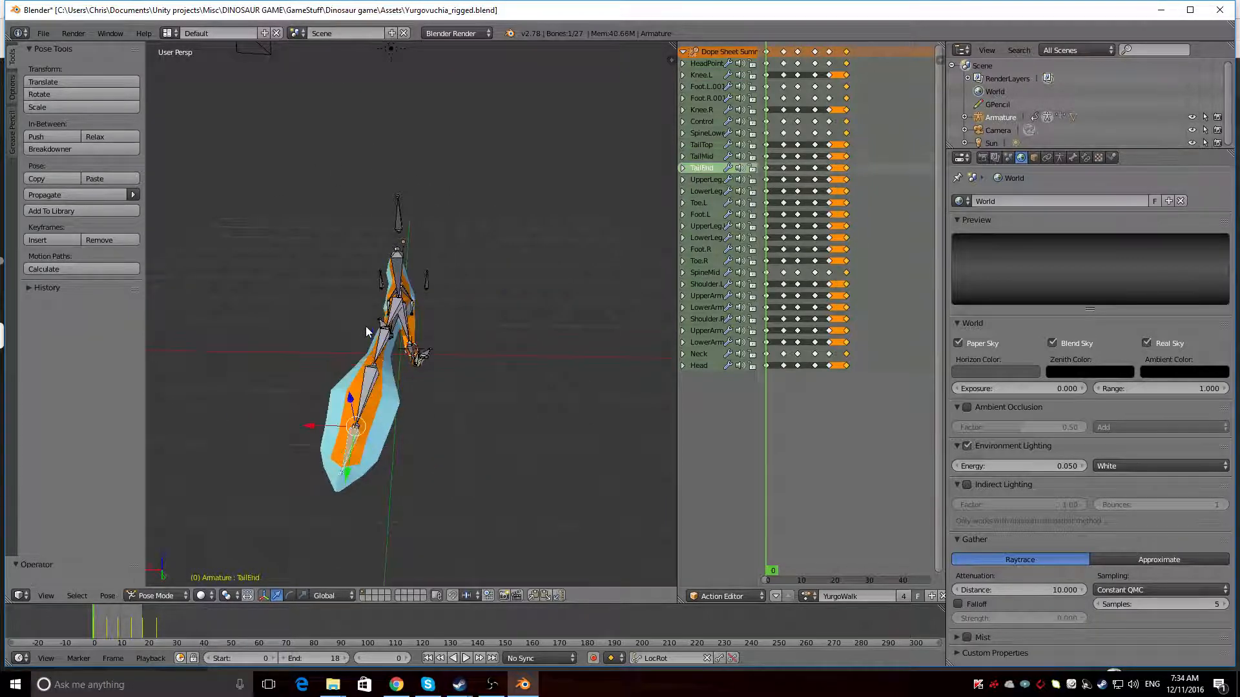
{"action": "right_click", "coordinate": [366, 329]}
{"action": "middle_click_drag", "start_coordinate": [373, 330], "coordinate": [341, 273]}
{"action": "right_click", "coordinate": [380, 315]}
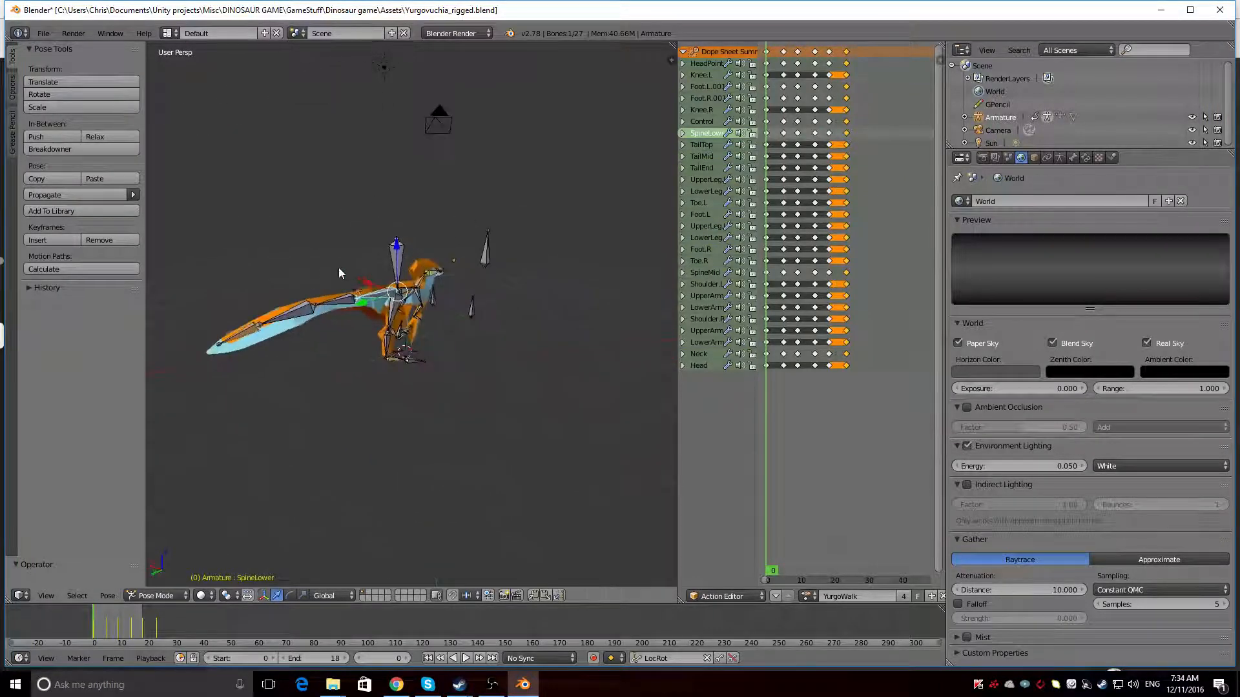
{"action": "key", "text": "r"}
{"action": "left_click", "coordinate": [397, 206]}
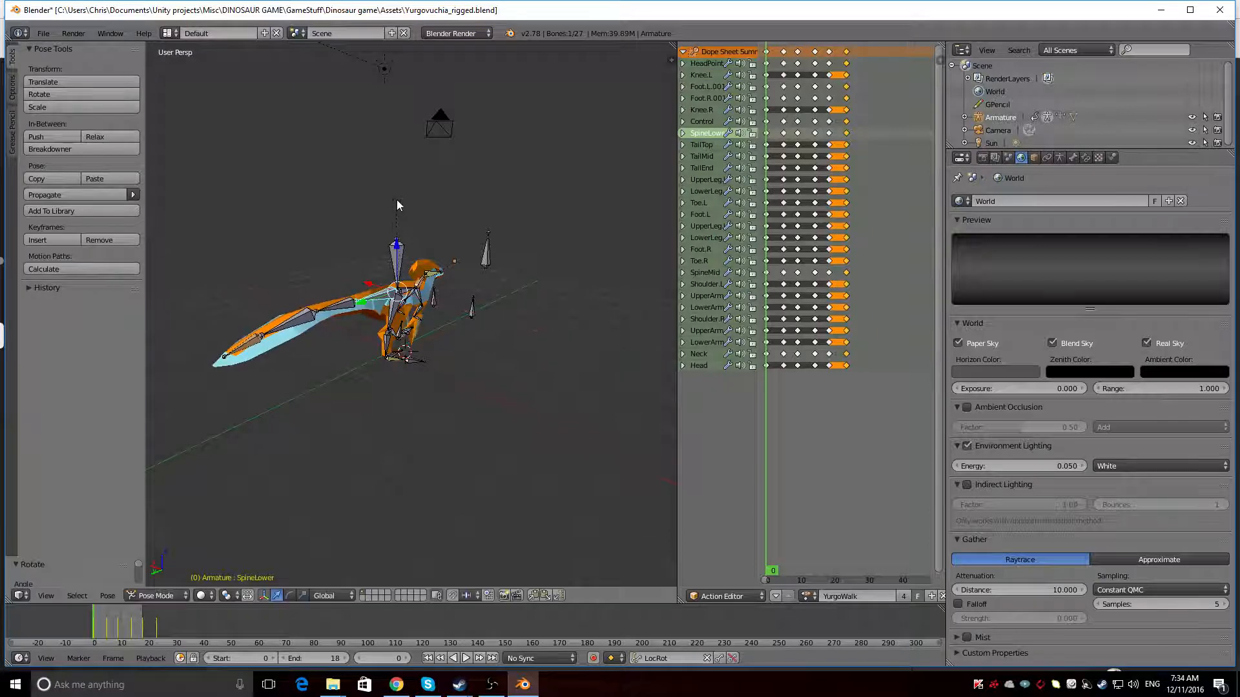
{"action": "right_click", "coordinate": [344, 310]}
{"action": "key", "text": "r"}
{"action": "key", "text": "x"}
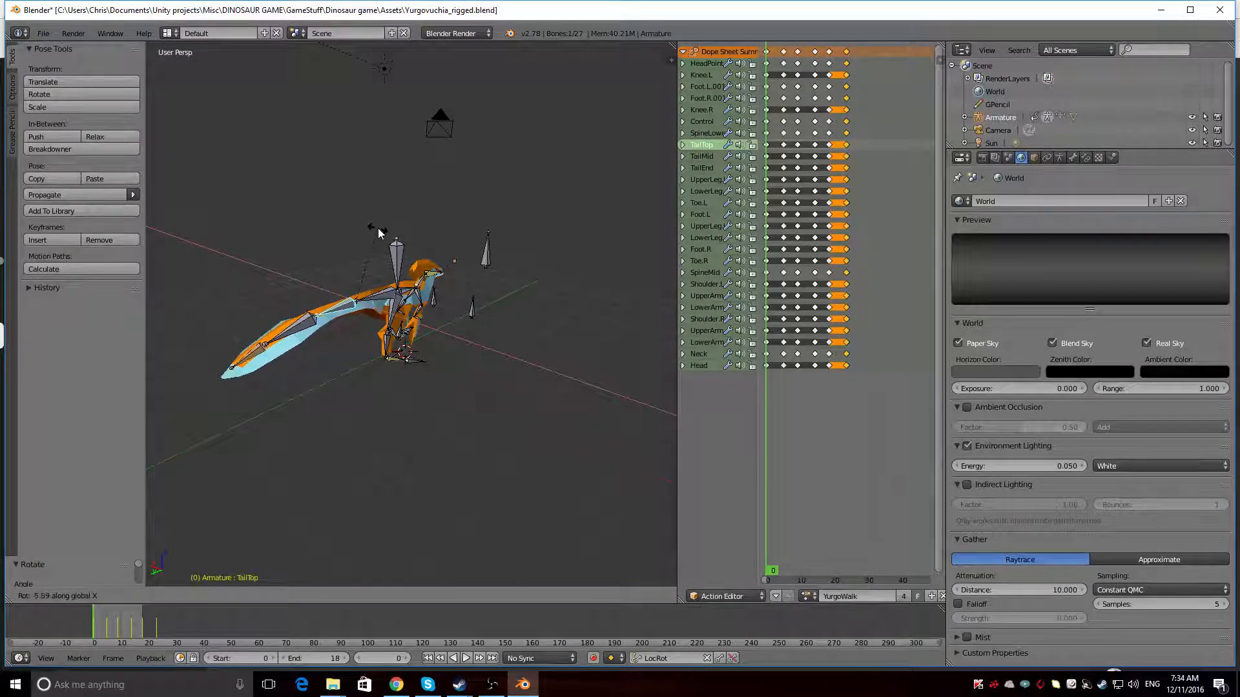
{"action": "left_click", "coordinate": [379, 234]}
Select all bones and insert LocRot keyframes for the adjusted pose at frame 0
{"action": "middle_click_drag", "start_coordinate": [381, 239], "coordinate": [452, 268]}
{"action": "key", "text": "a"}
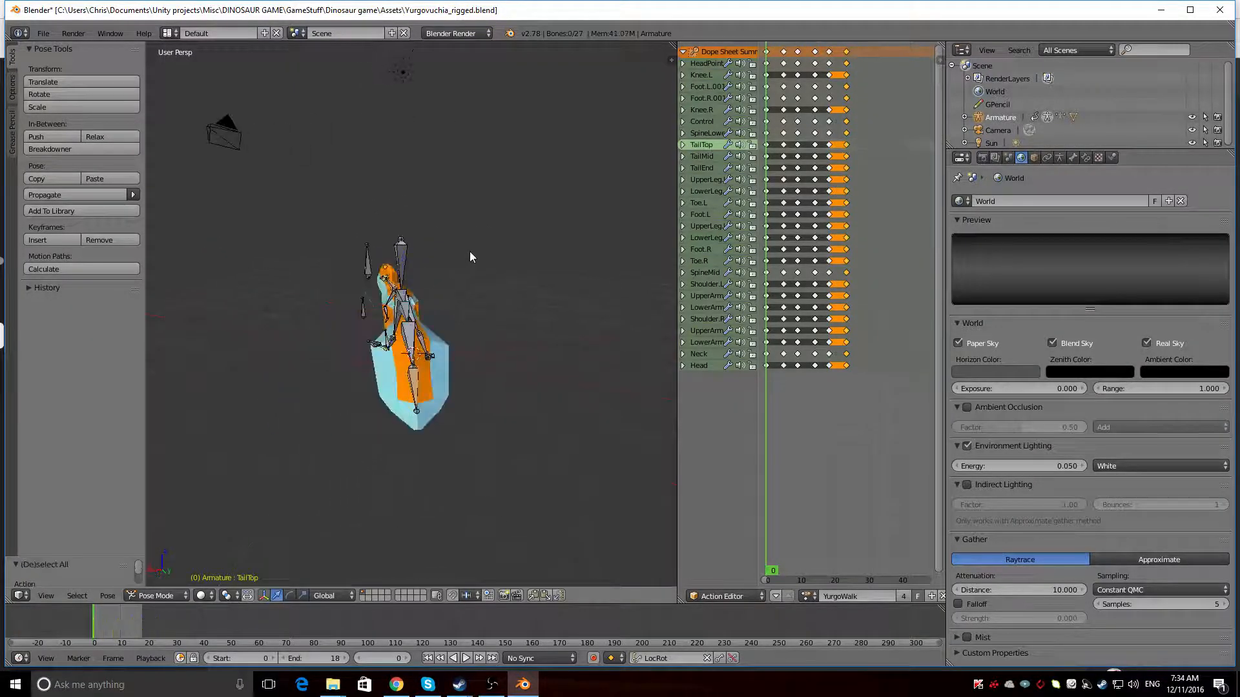
{"action": "key", "text": "a"}
{"action": "key", "text": "i"}
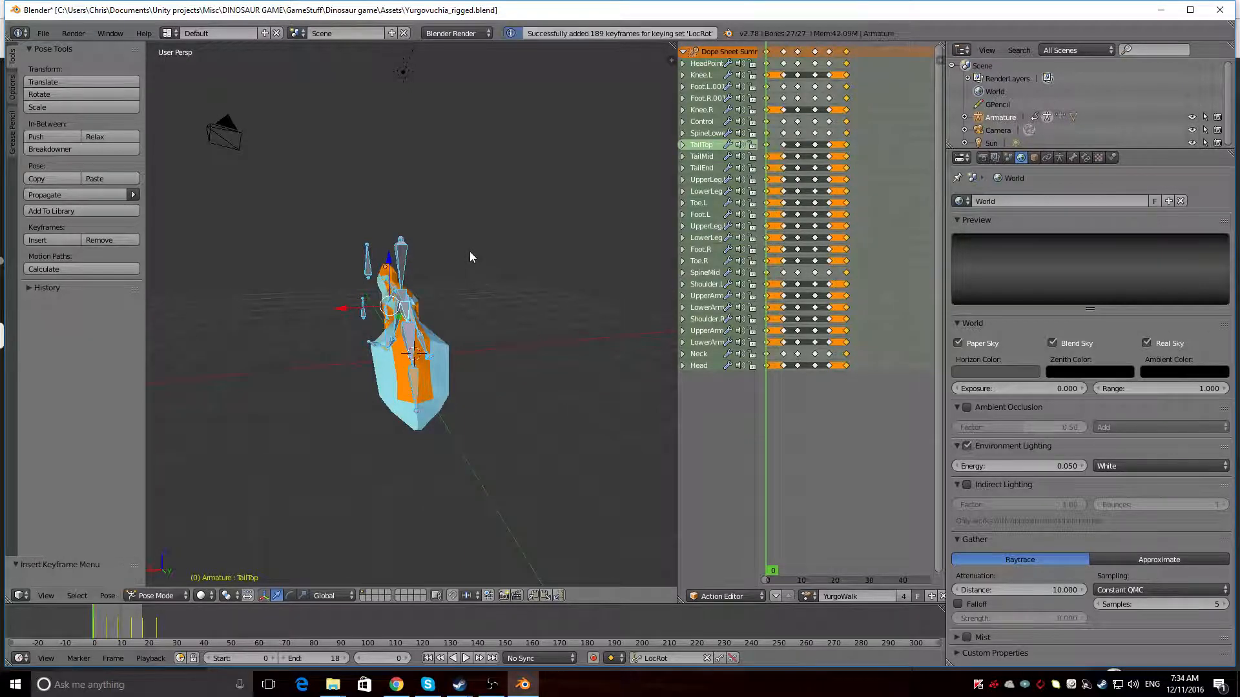
Play the walk animation from frame 0 and examine the tail's motion from both sides
{"action": "key", "text": "alt+a"}
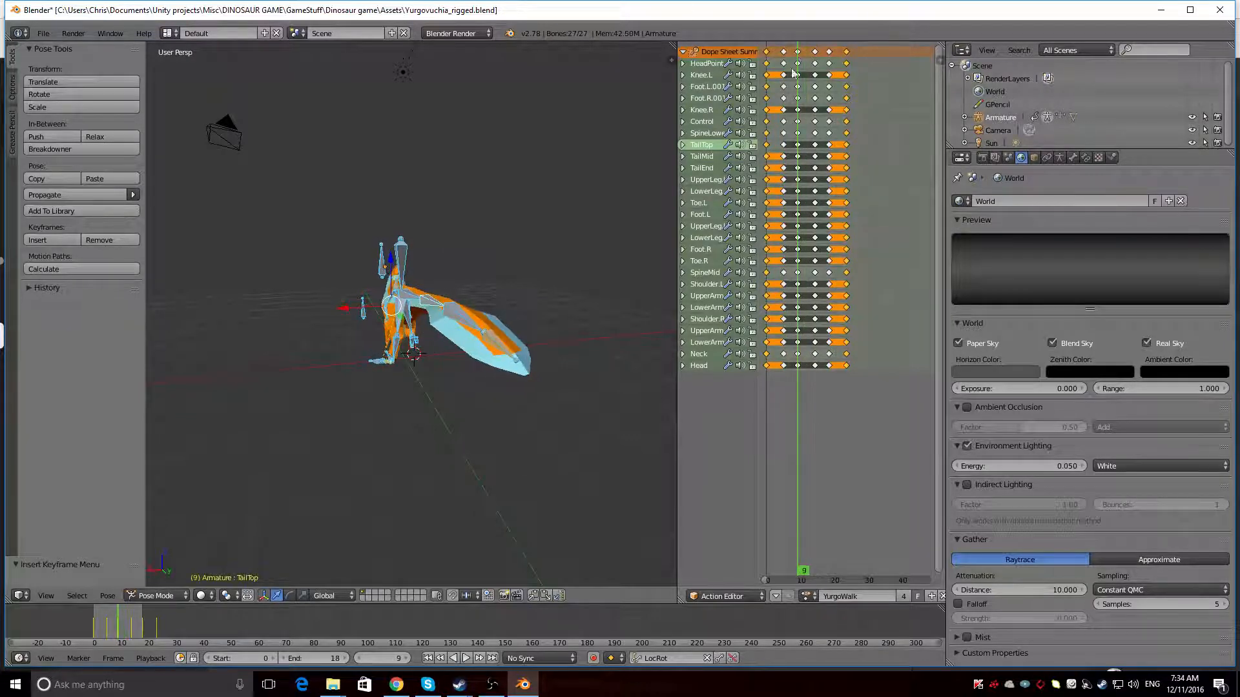
{"action": "right_click", "coordinate": [409, 296]}
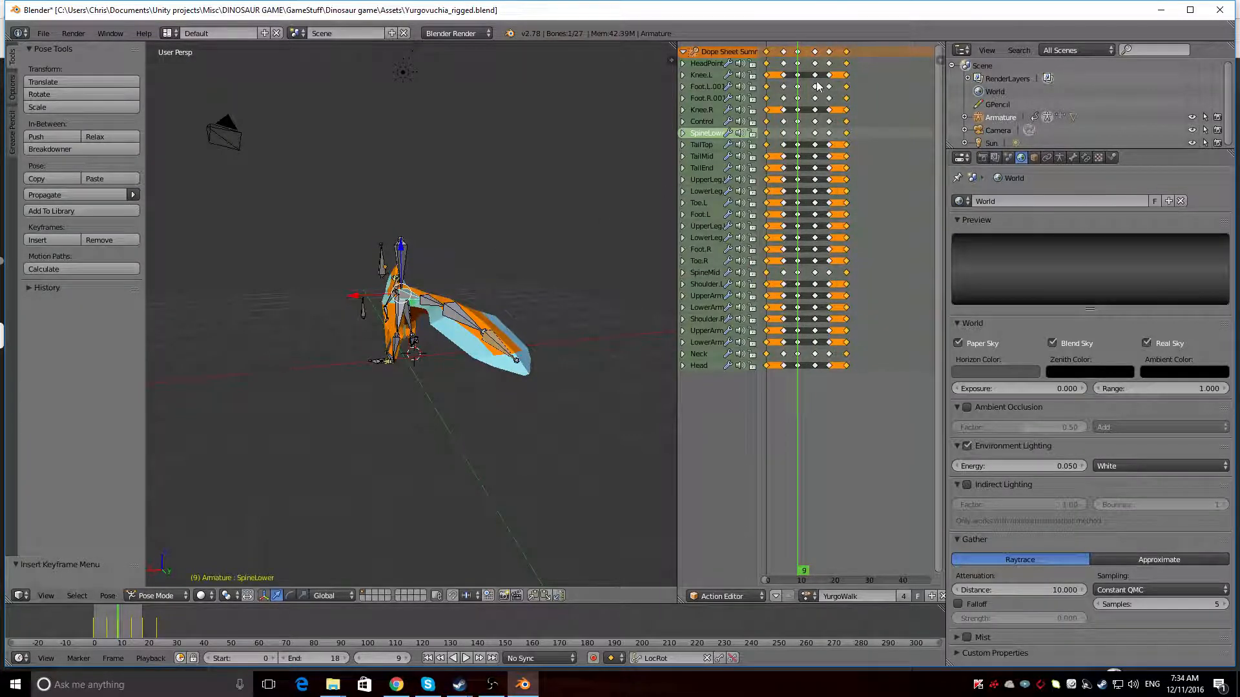
{"action": "left_click", "coordinate": [767, 52]}
{"action": "middle_click_drag", "start_coordinate": [503, 278], "coordinate": [308, 257]}
{"action": "scroll", "coordinate": [309, 254], "scroll_direction": "up", "scroll_amount": 2}
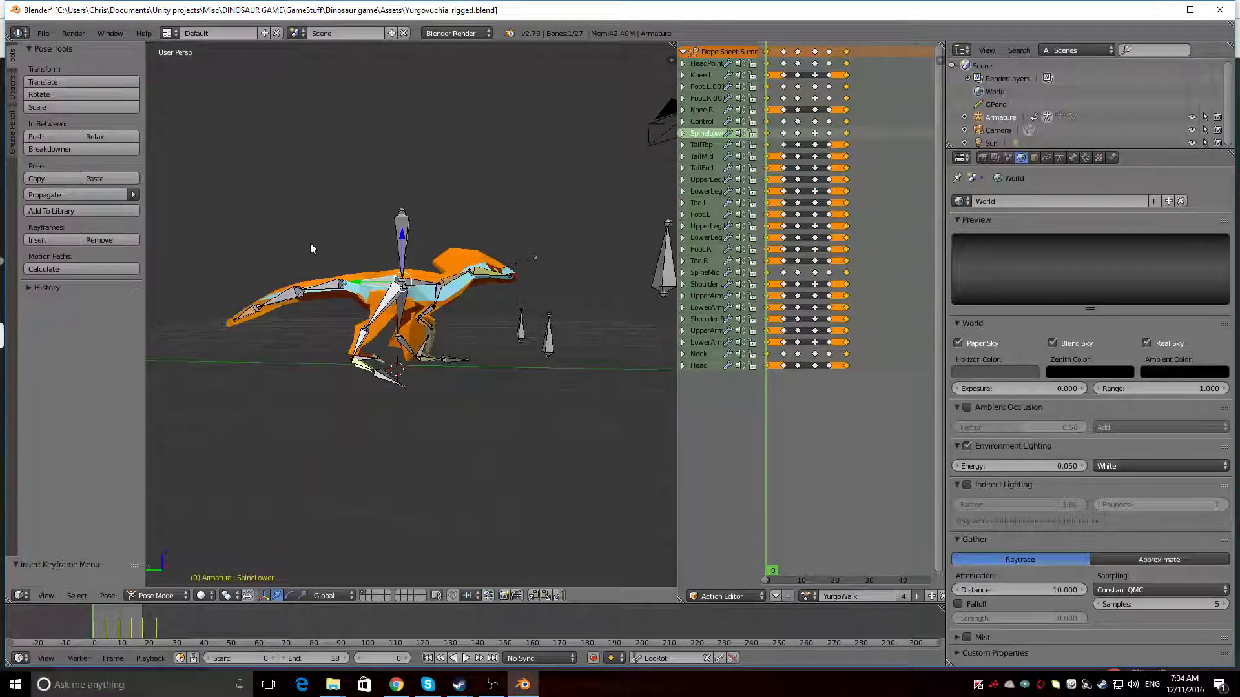
{"action": "key", "text": "alt+a"}
{"action": "middle_click_drag", "start_coordinate": [309, 243], "coordinate": [609, 269]}
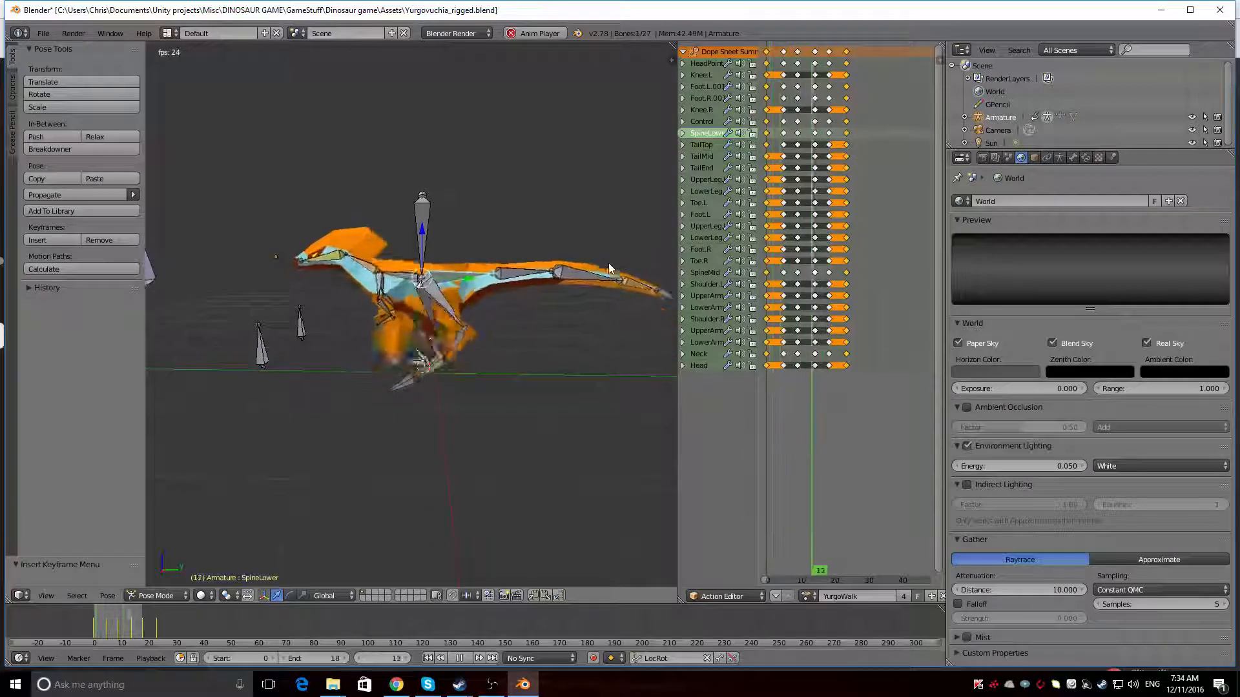
{"action": "middle_click_drag", "start_coordinate": [608, 262], "coordinate": [358, 330]}
{"action": "key", "text": "alt+a"}
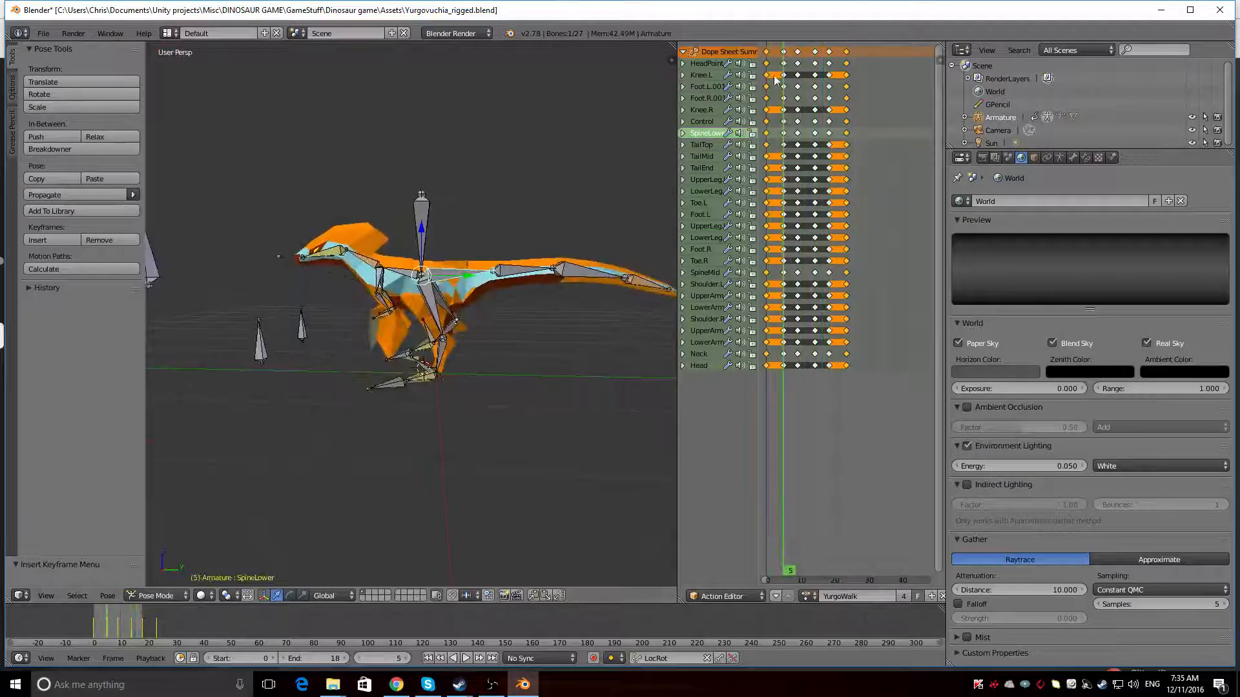
Copy the pose of all bones at frame 0, paste it at frame 18, and keyframe it there
{"action": "left_click_drag", "start_coordinate": [777, 47], "coordinate": [942, 585]}
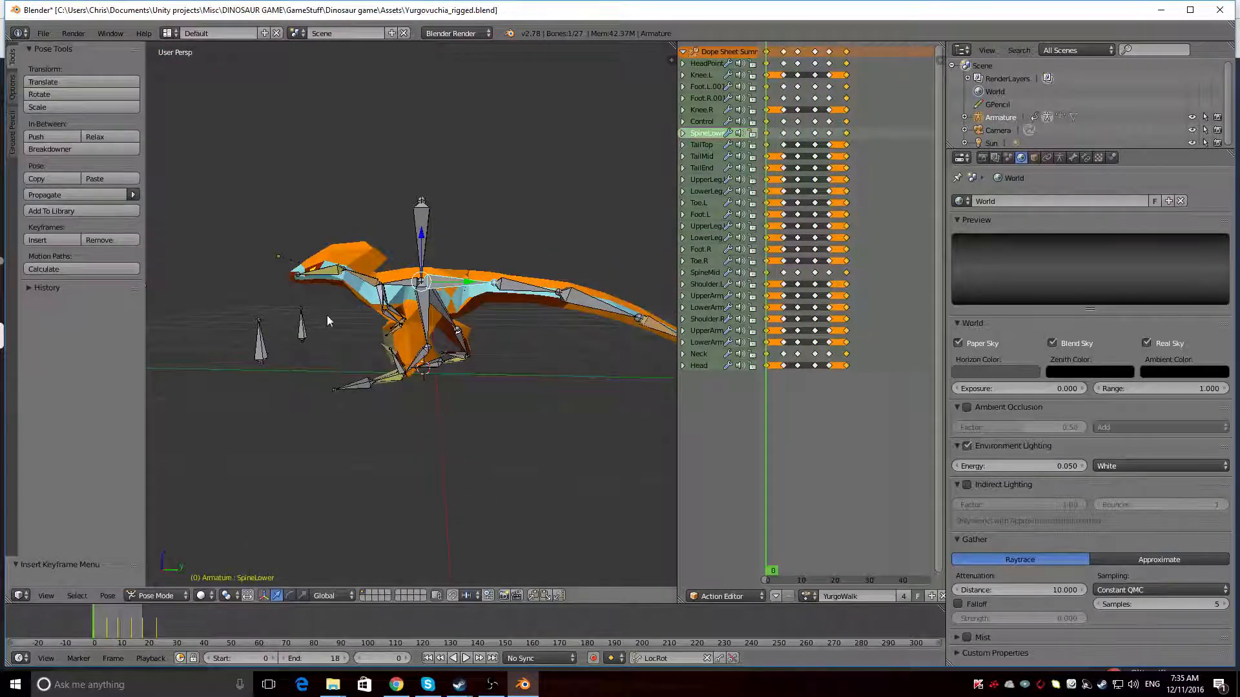
{"action": "key", "text": "a"}
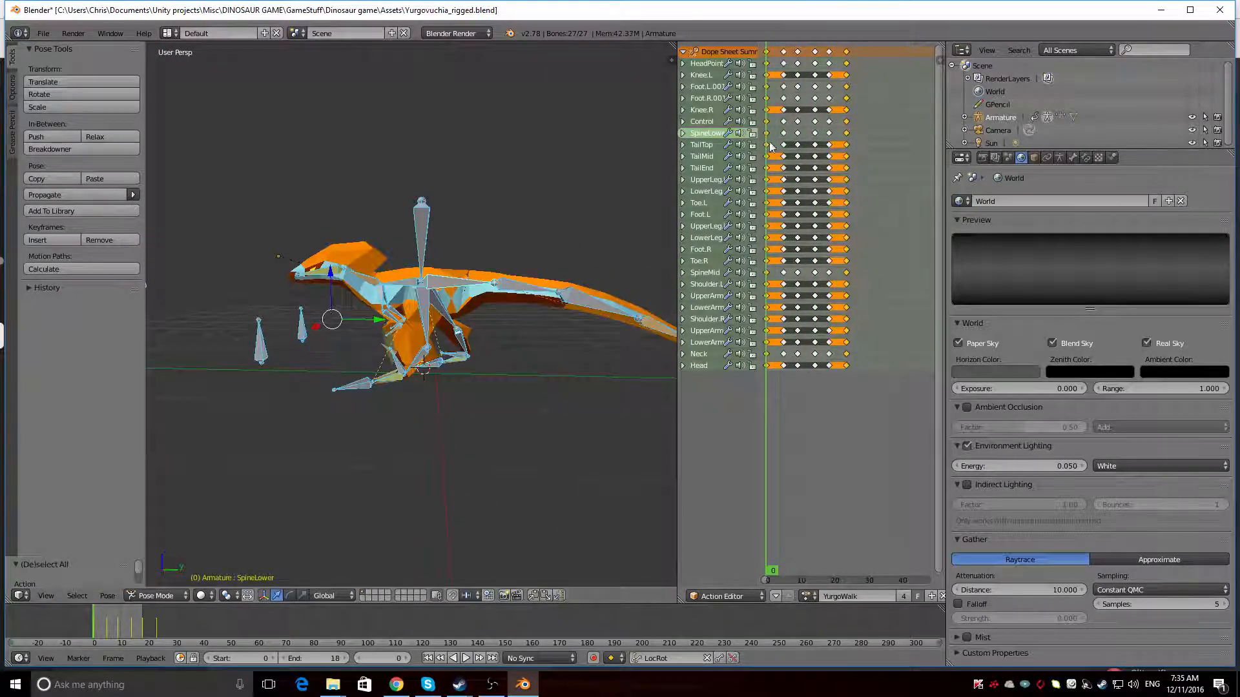
{"action": "key", "text": "alt+a"}
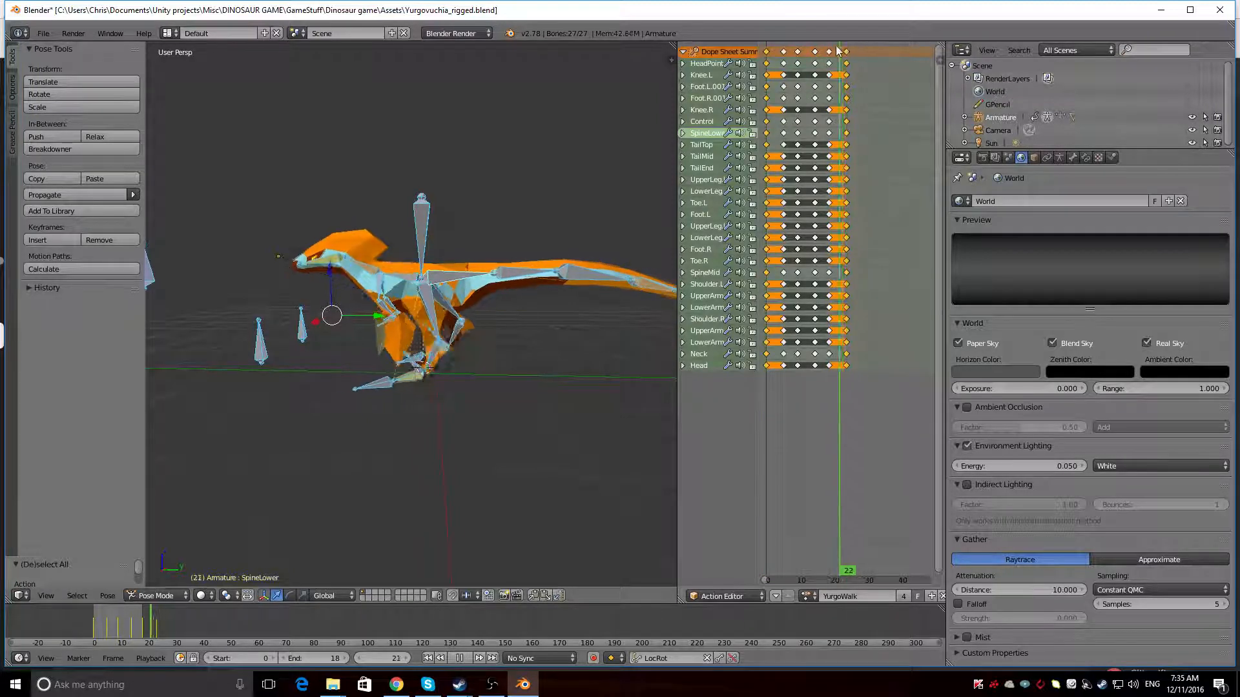
{"action": "middle_click_drag", "start_coordinate": [538, 444], "coordinate": [466, 432]}
{"action": "key", "text": "ctrl+v"}
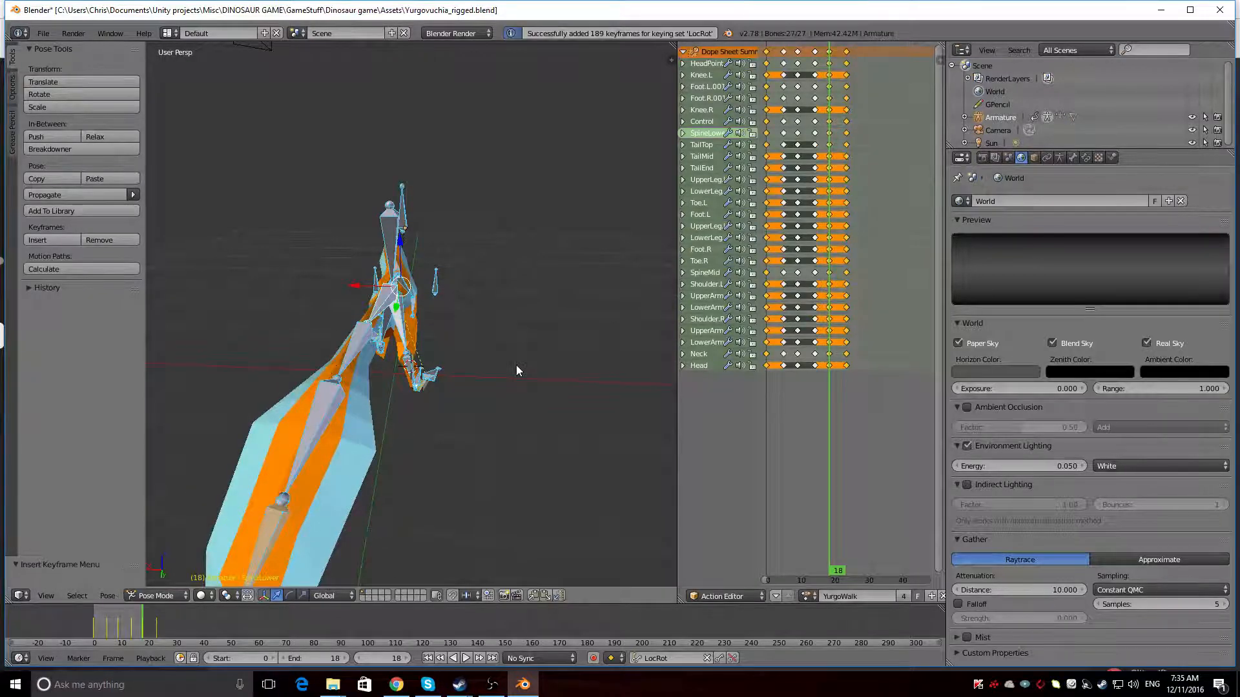
Play the walk animation and check the tail's swing from behind
{"action": "key", "text": "alt+a"}
{"action": "middle_click_drag", "start_coordinate": [375, 309], "coordinate": [353, 289]}
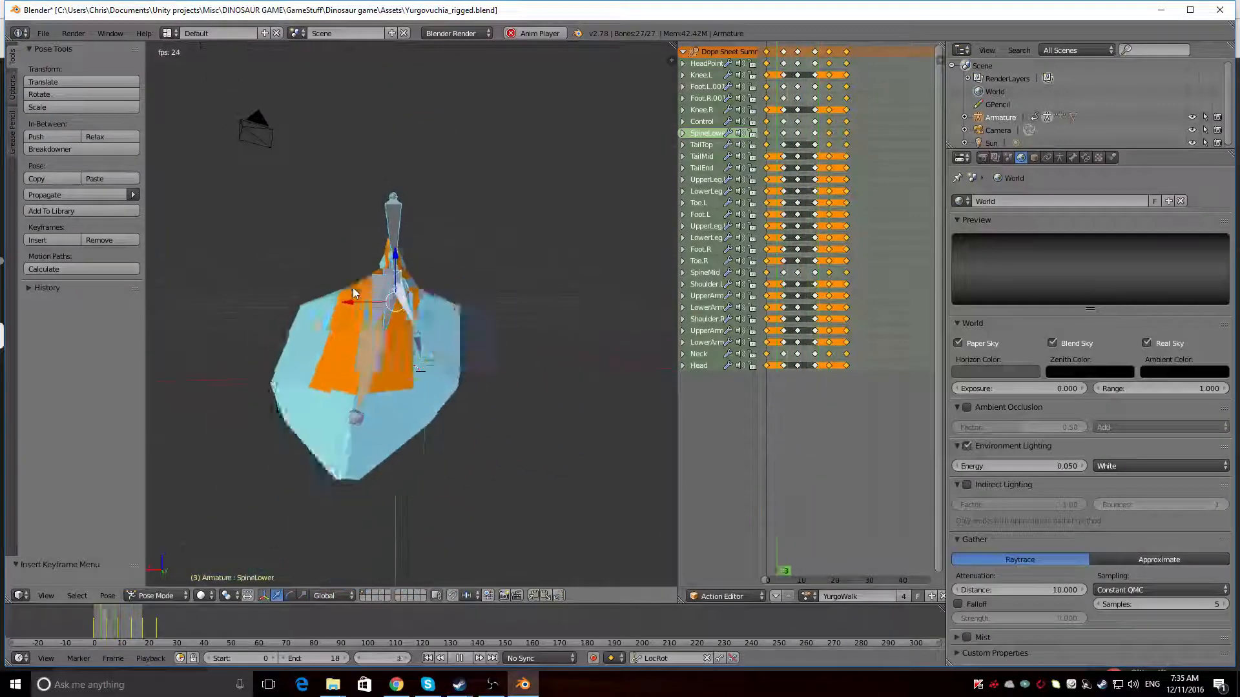
{"action": "key", "text": "Escape"}
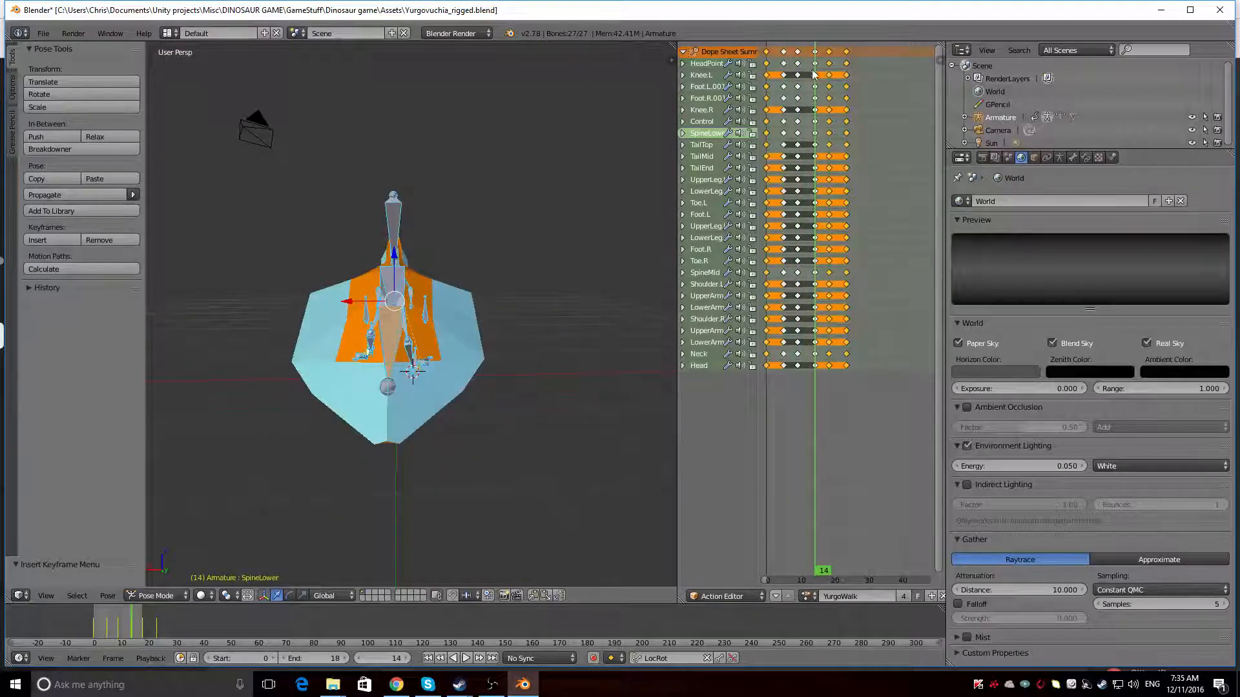
Paste the copied pose flipped on the X axis at frame 9 and insert LocRot keyframes for all bones
{"action": "key", "text": "alt+a"}
{"action": "key", "text": "Escape"}
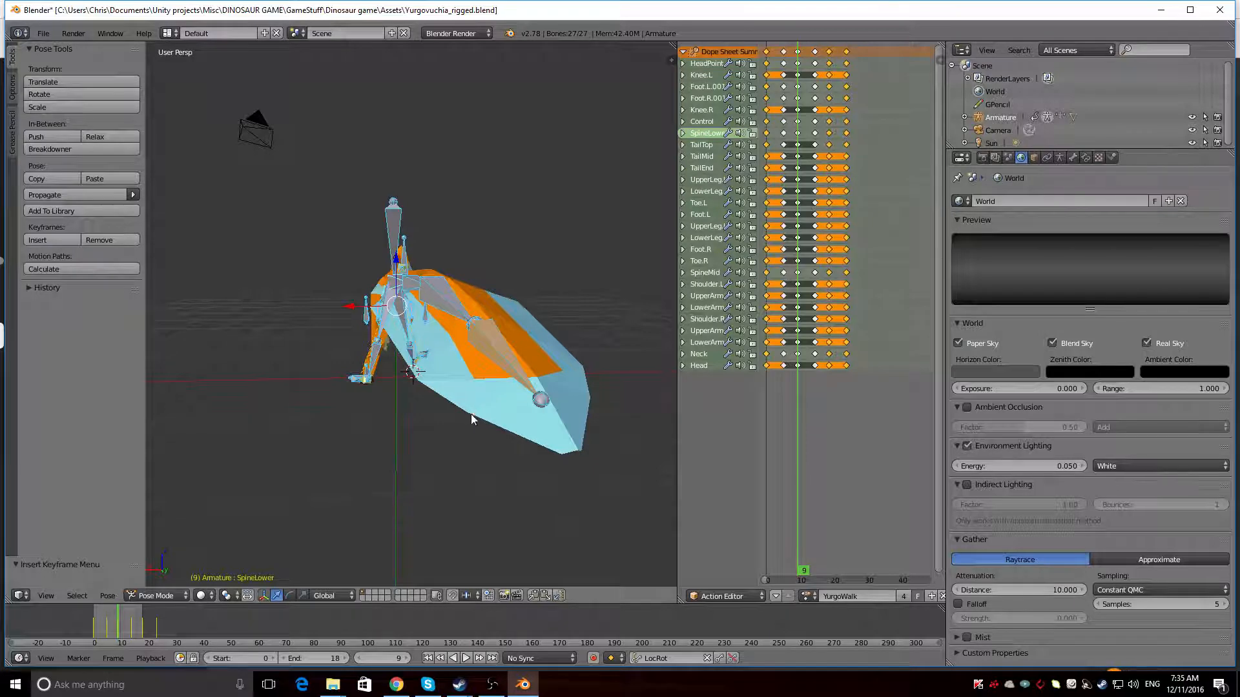
{"action": "key", "text": "ctrl+shift+v"}
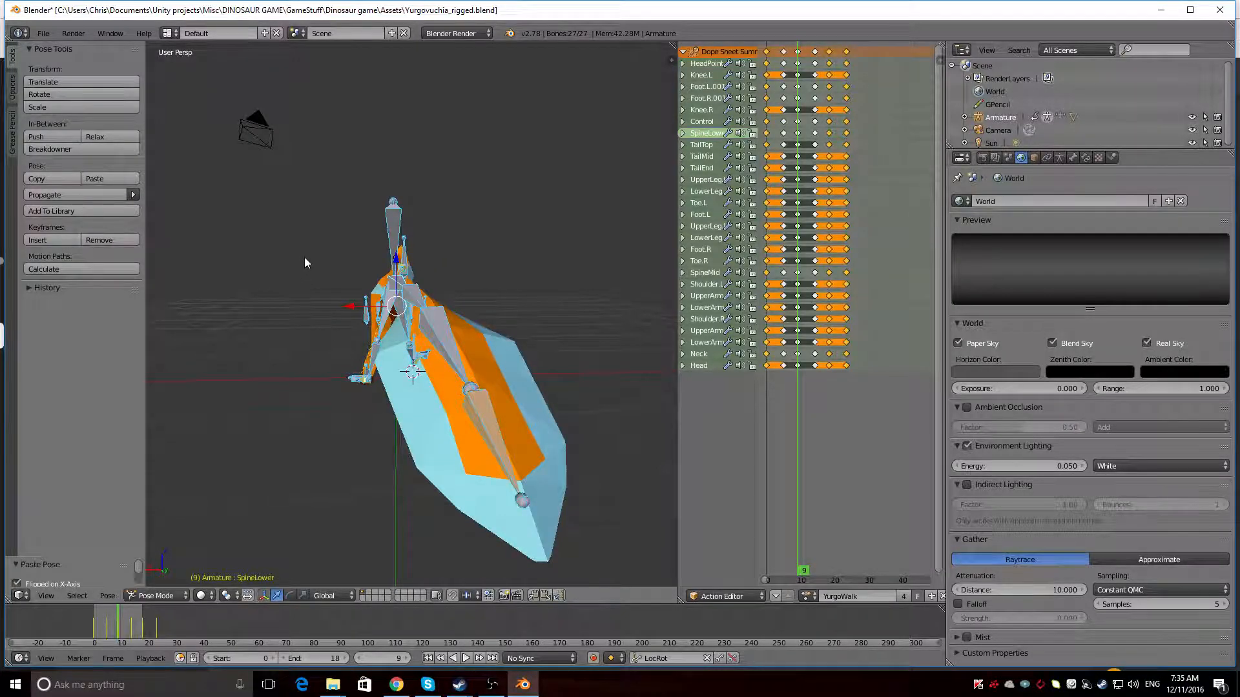
{"action": "key", "text": "i"}
Play the updated walk cycle and inspect the tail from behind, above and the side
{"action": "key", "text": "alt+a"}
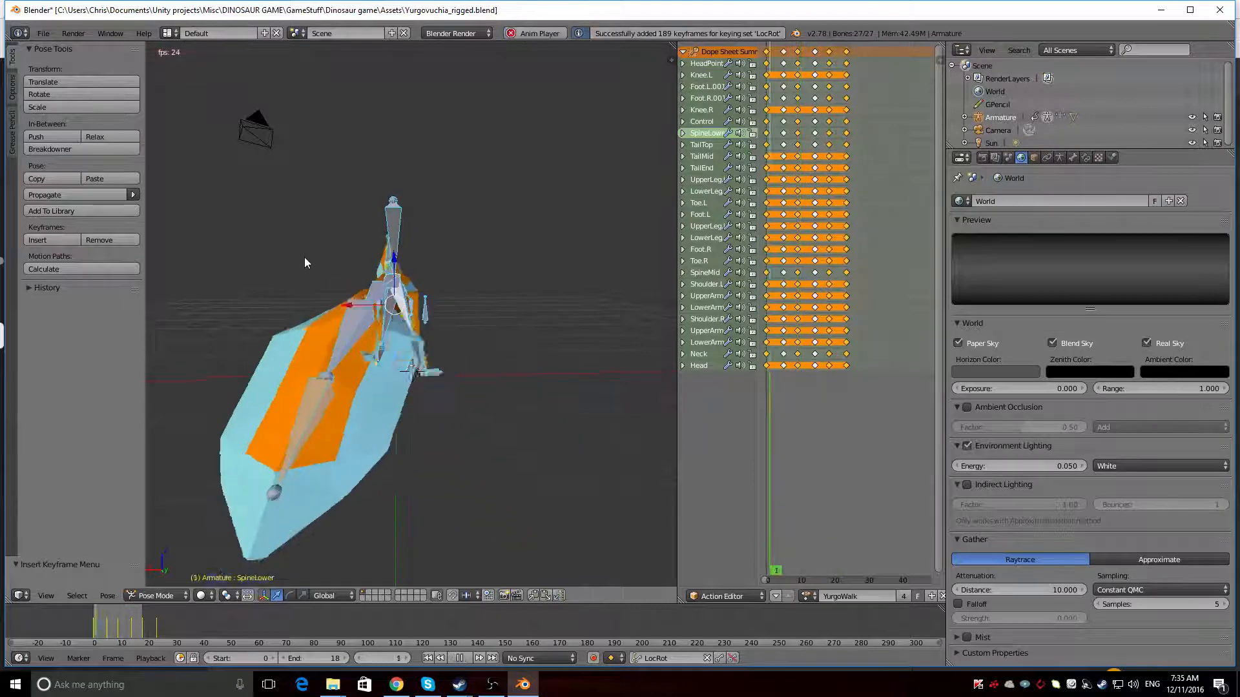
{"action": "middle_click_drag", "start_coordinate": [265, 312], "coordinate": [266, 391]}
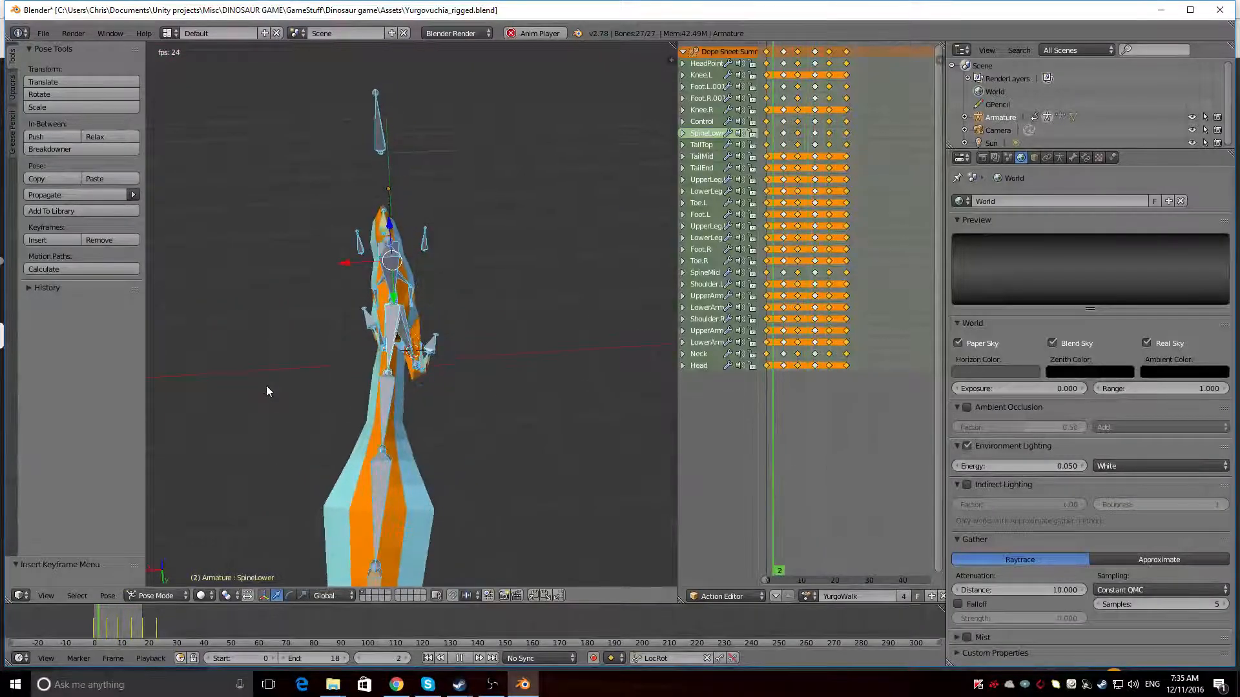
{"action": "middle_click_drag", "start_coordinate": [301, 443], "coordinate": [476, 338]}
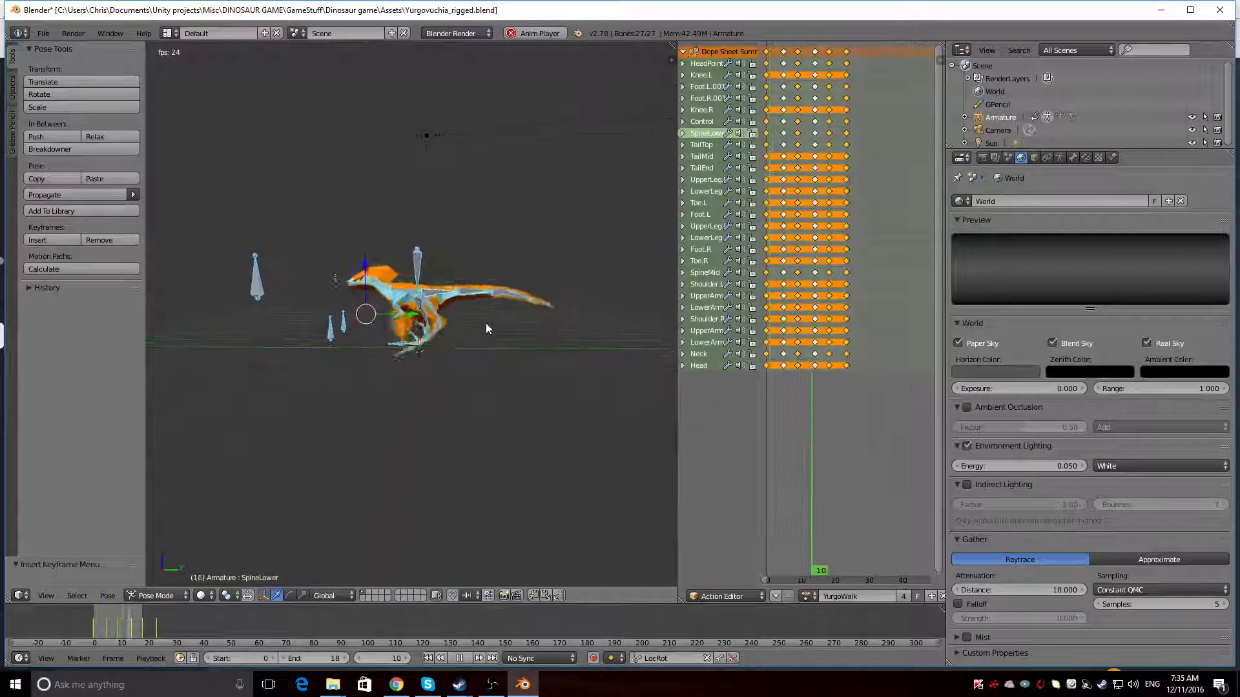
{"action": "key", "text": "alt+a"}
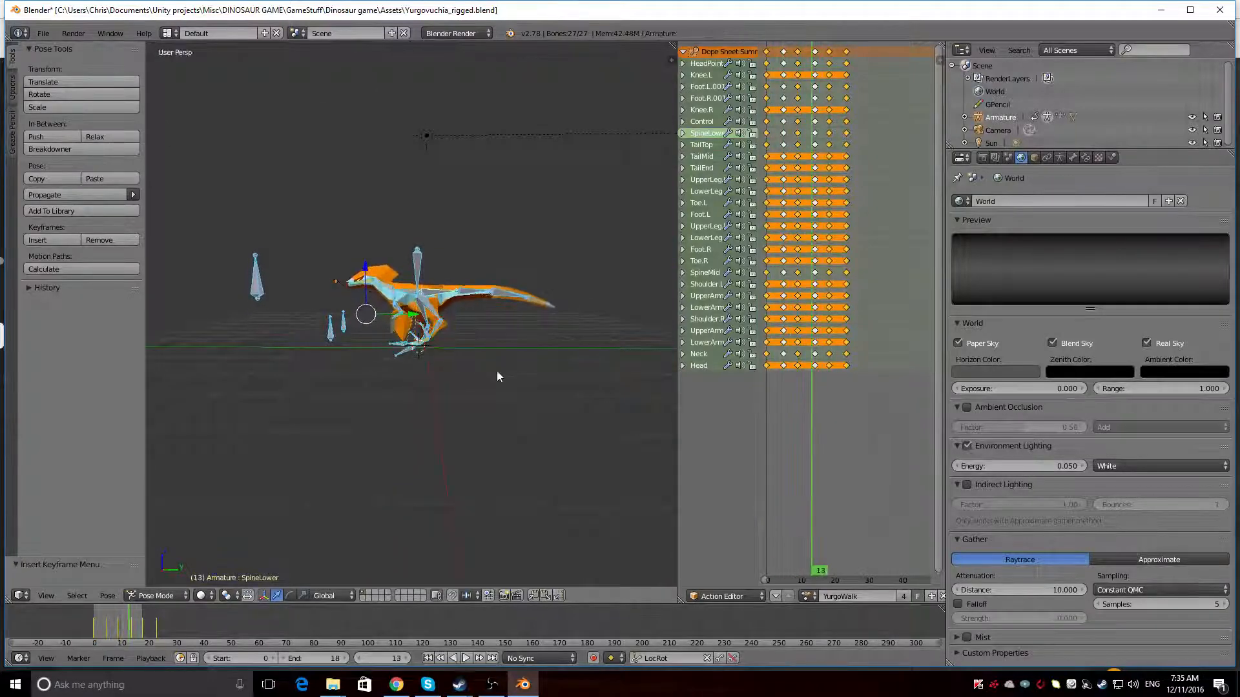
At frame 14, rotate the TailMid bone upward to raise the rear of the tail
{"action": "left_click", "coordinate": [815, 48]}
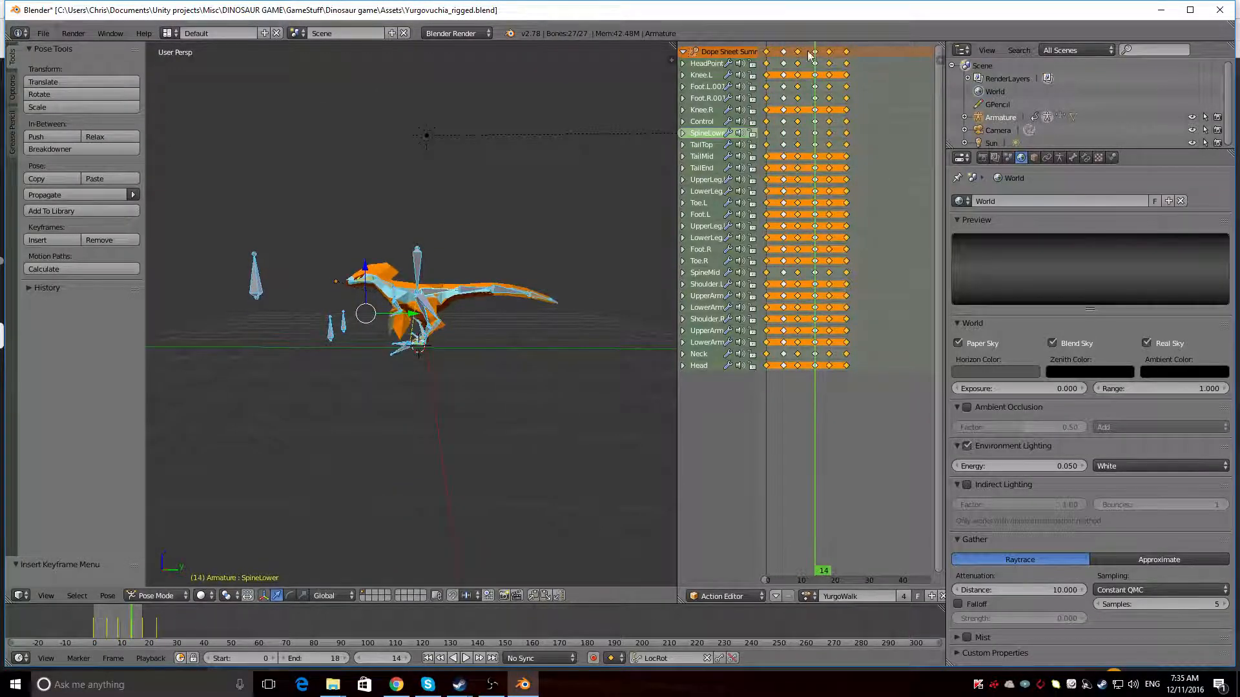
{"action": "middle_click_drag", "start_coordinate": [506, 316], "coordinate": [486, 324]}
{"action": "right_click", "coordinate": [512, 306]}
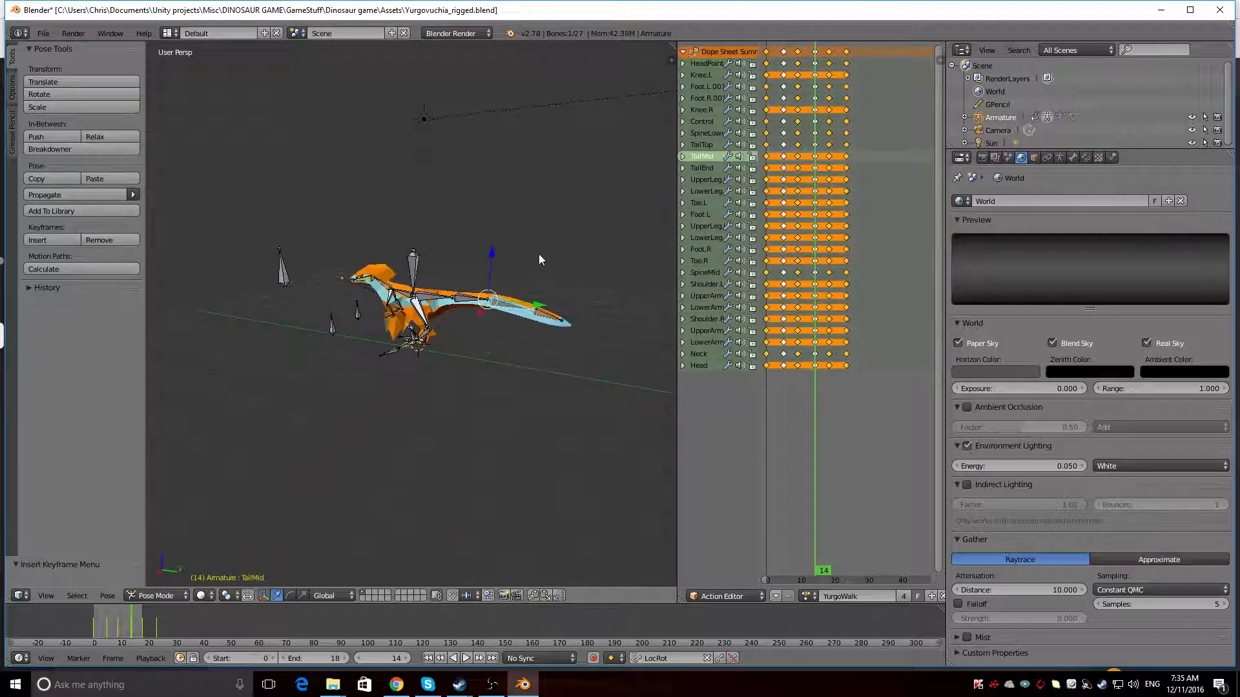
{"action": "key", "text": "r"}
{"action": "left_click", "coordinate": [558, 314]}
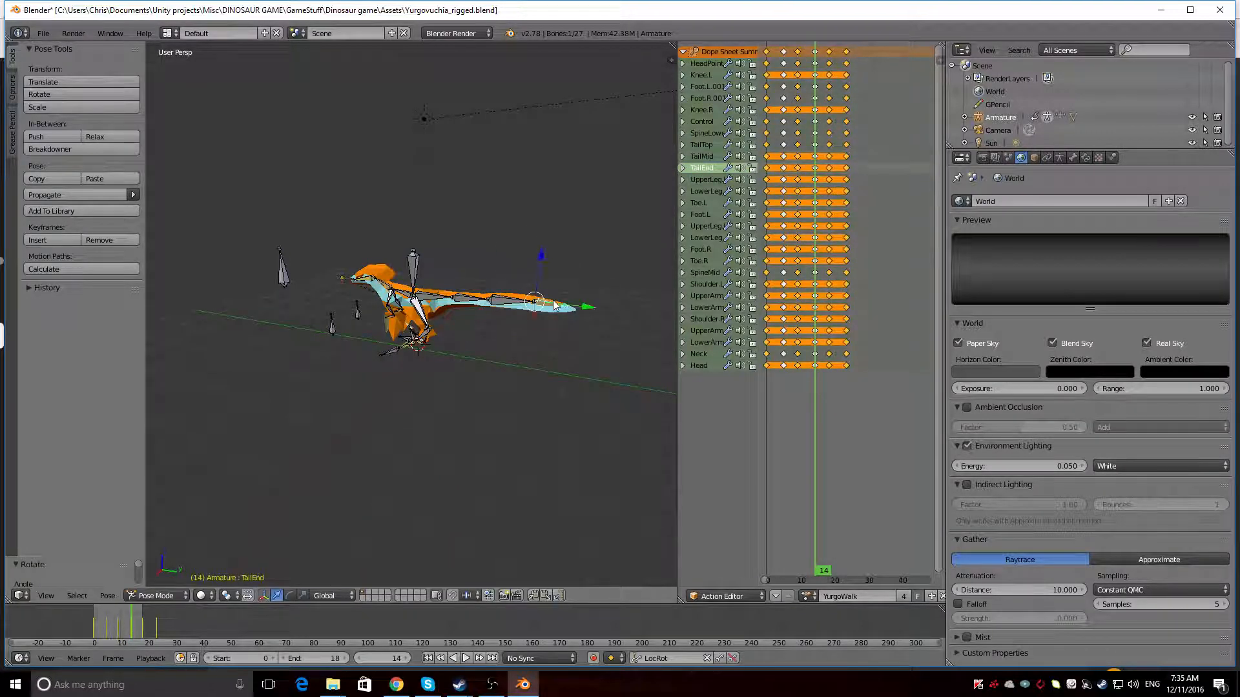
Raise the tail further at frame 14 by rotating the TailEnd bone around the X axis and the TailTop bone
{"action": "key", "text": "r"}
{"action": "key", "text": "x"}
{"action": "left_click", "coordinate": [566, 249]}
{"action": "right_click", "coordinate": [473, 298]}
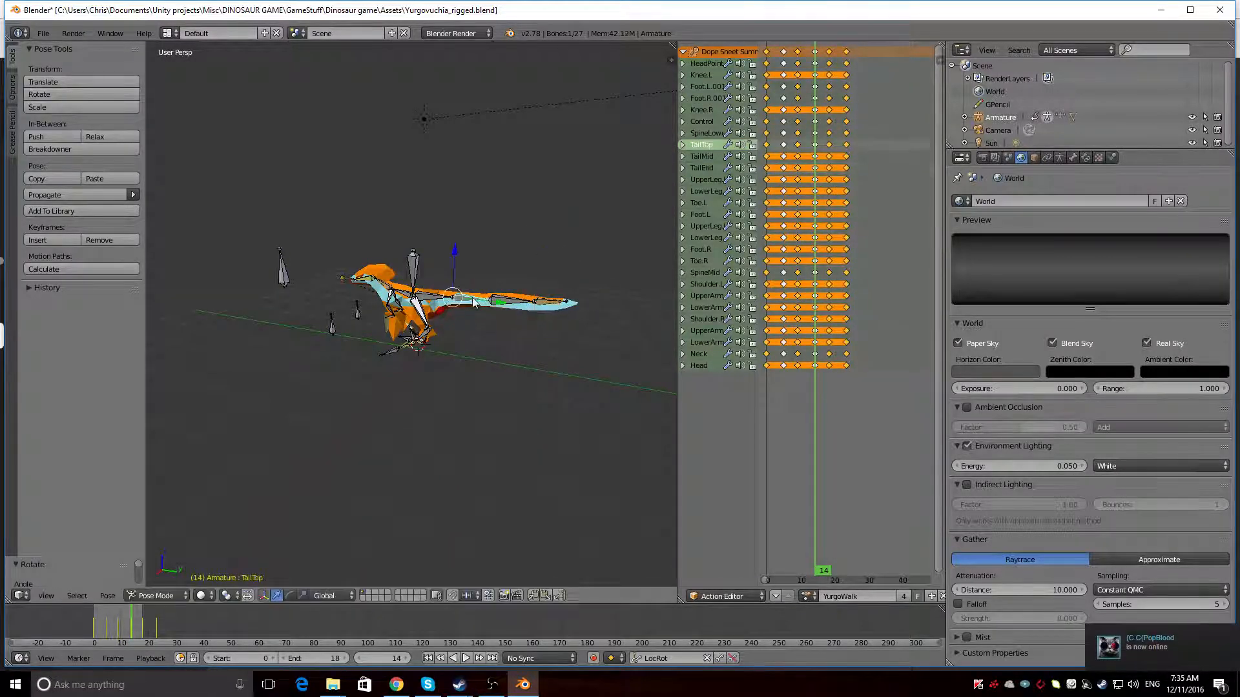
{"action": "key", "text": "r"}
{"action": "left_click", "coordinate": [546, 244]}
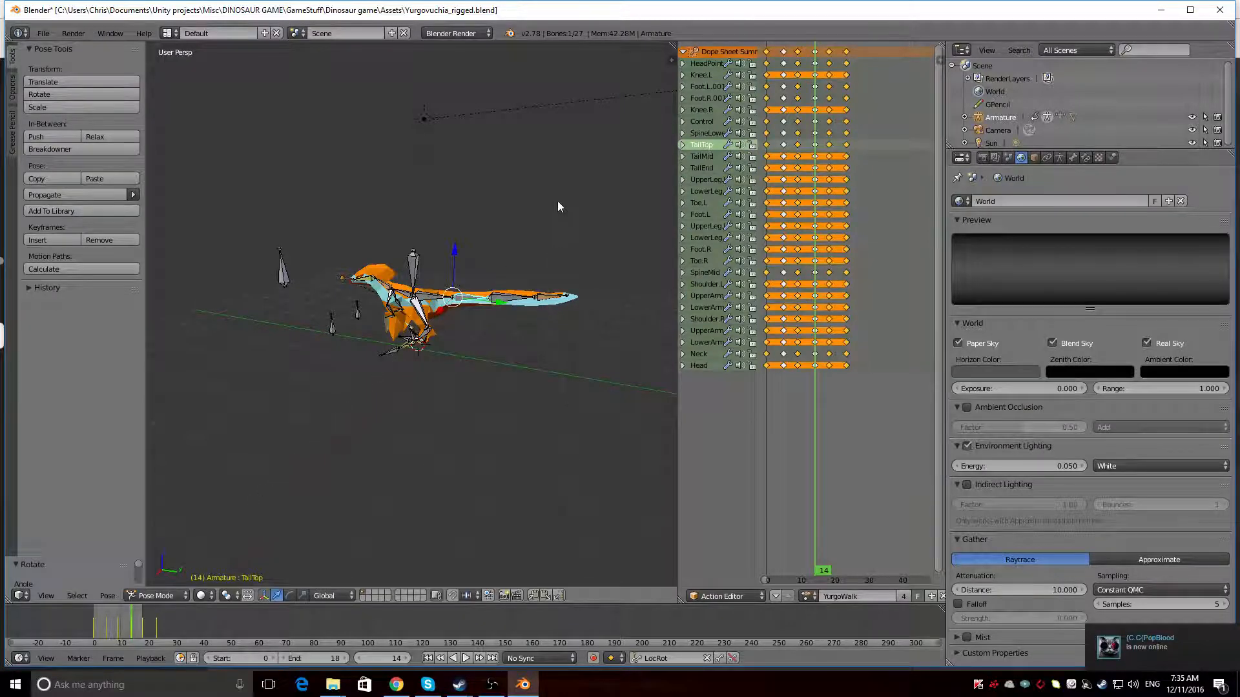
Select all bones of the armature and insert LocRot keyframes for the raised-tail pose at frame 14
{"action": "middle_click_drag", "start_coordinate": [558, 206], "coordinate": [350, 241]}
{"action": "key", "text": "a"}
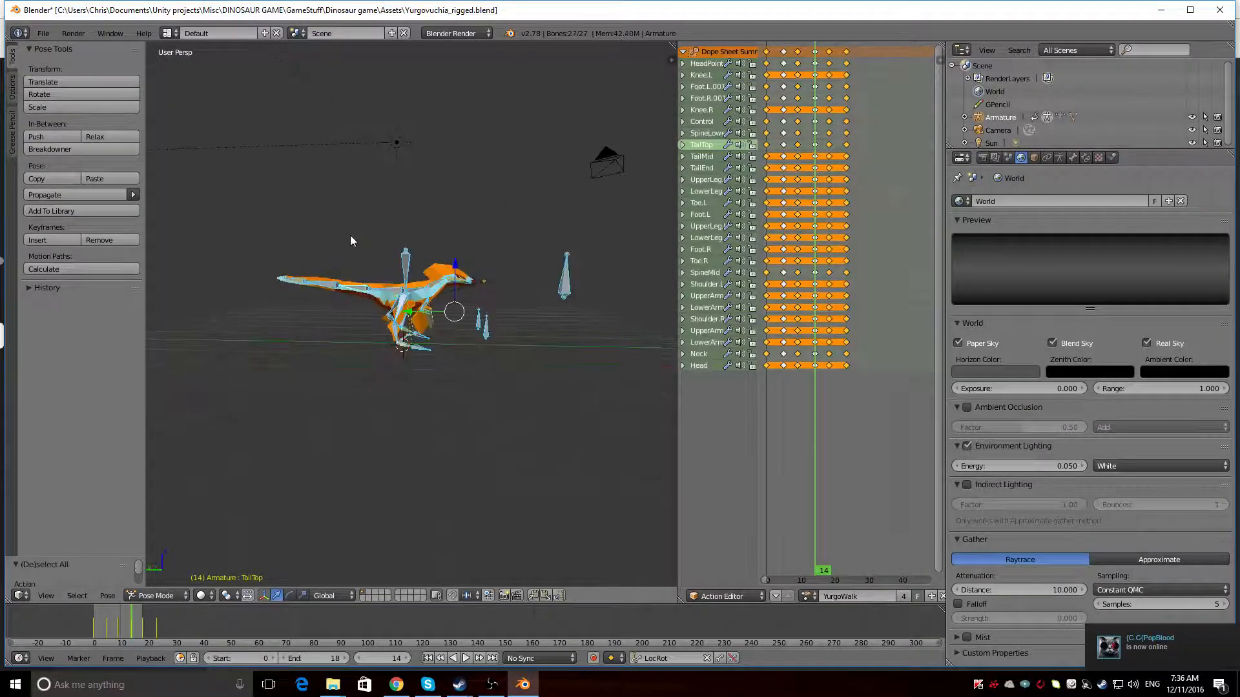
{"action": "key", "text": "i"}
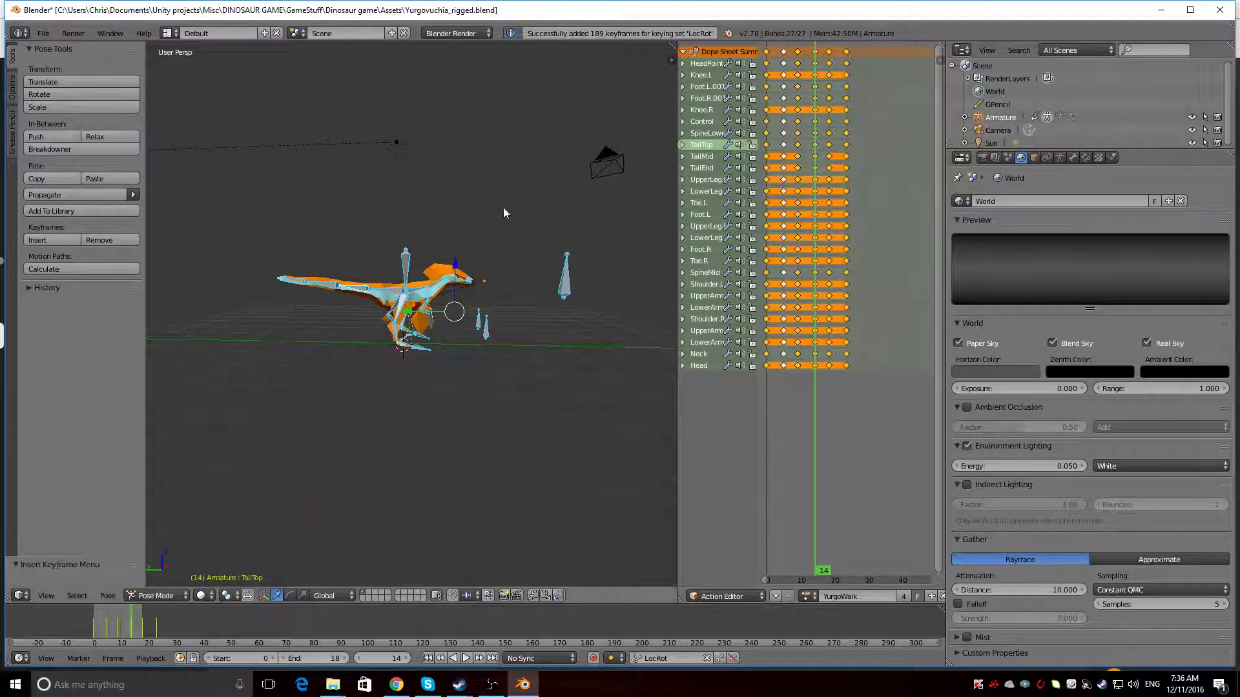
Paste the raised-tail pose from frame 14 flipped on the X axis at frame 5 and insert keyframes for all channels
{"action": "left_click", "coordinate": [785, 49]}
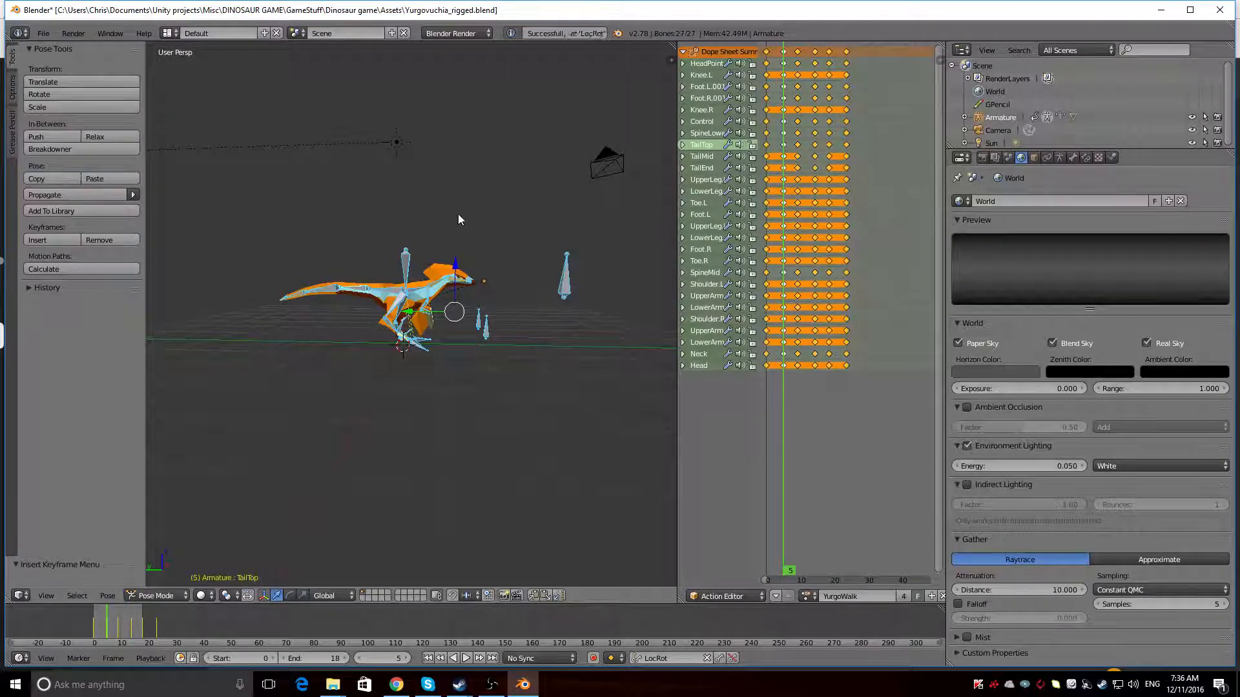
{"action": "middle_click_drag", "start_coordinate": [458, 220], "coordinate": [407, 275]}
{"action": "key", "text": "ctrl+shift+v"}
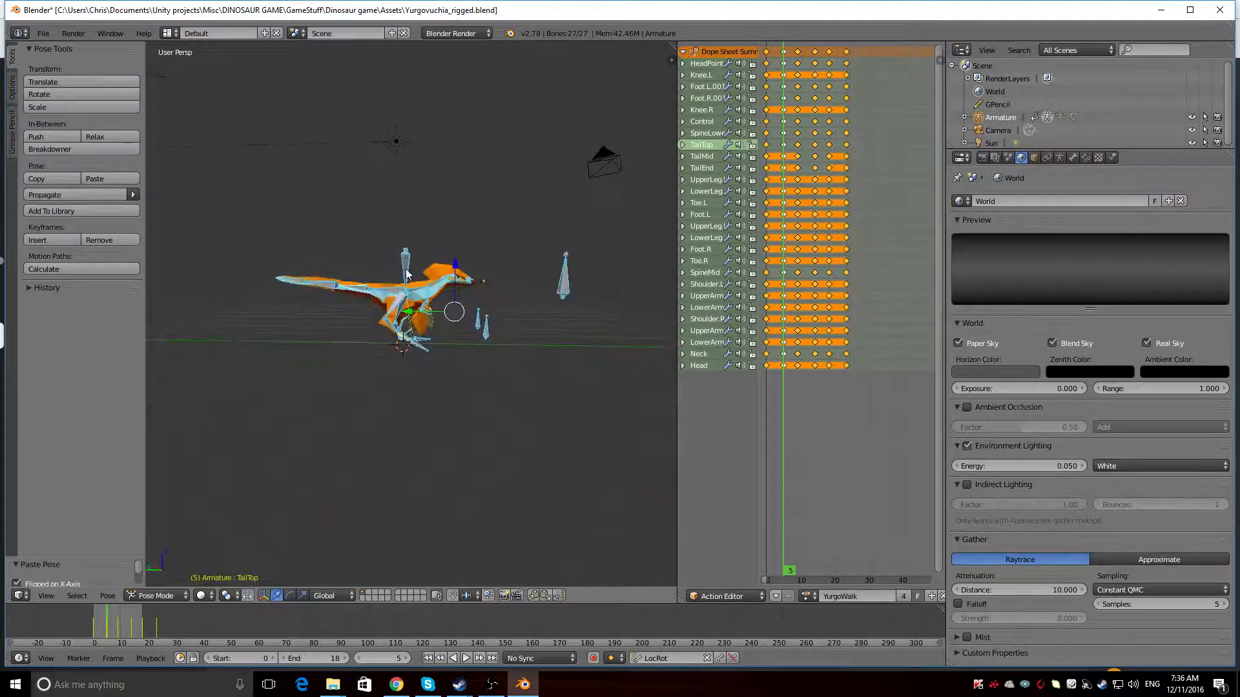
{"action": "key", "text": "i"}
{"action": "key", "text": "i"}
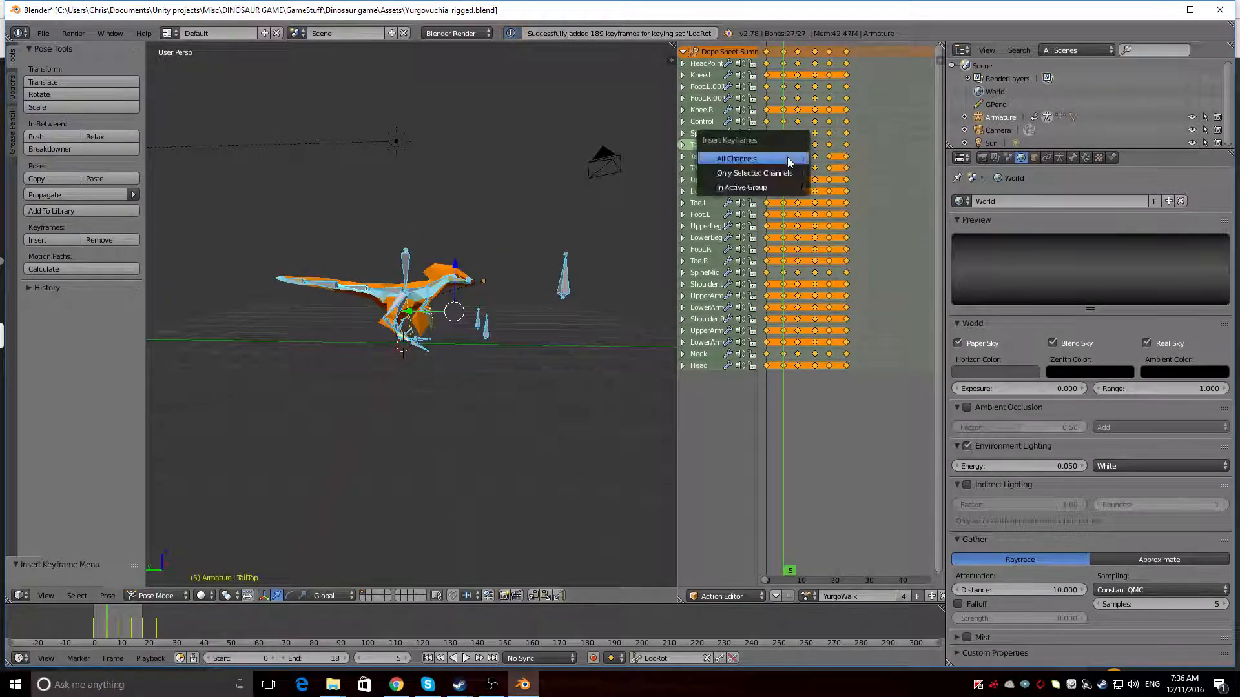
{"action": "left_click", "coordinate": [788, 162]}
Play the walk cycle and inspect the tail's up-and-down motion from the side
{"action": "key", "text": "alt+a"}
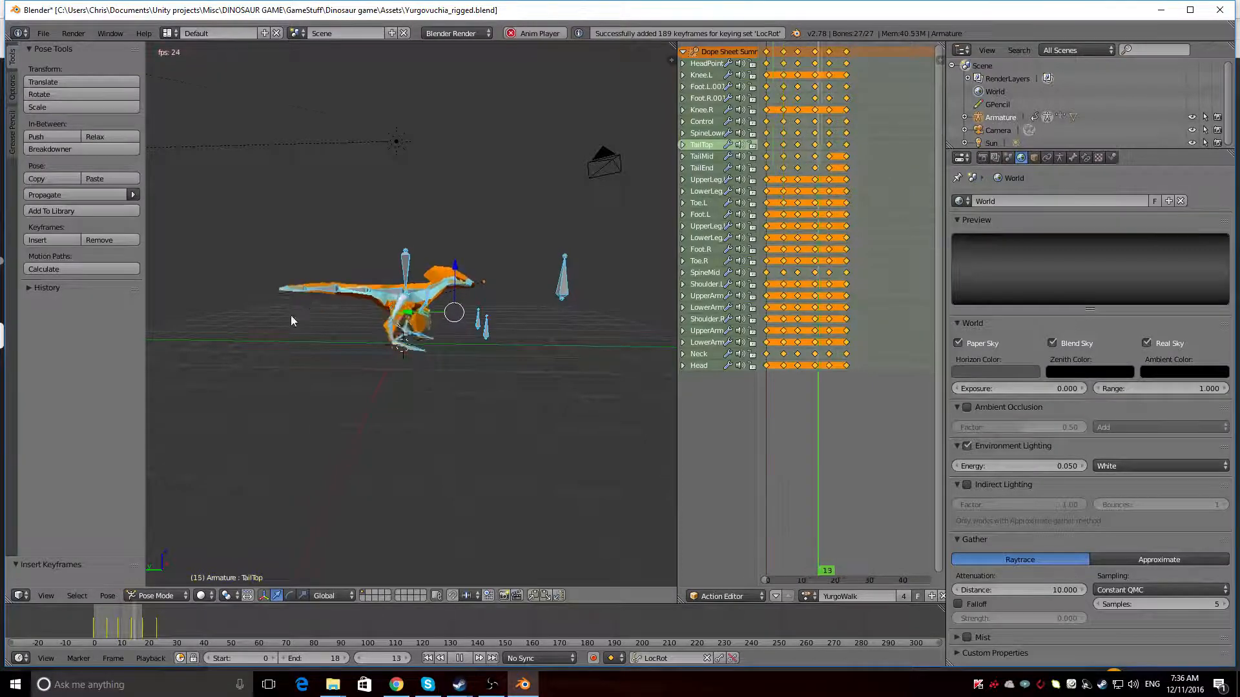
{"action": "middle_click_drag", "start_coordinate": [290, 315], "coordinate": [302, 343]}
{"action": "scroll", "coordinate": [453, 334], "scroll_direction": "up", "scroll_amount": 3}
{"action": "key", "text": "alt+a"}
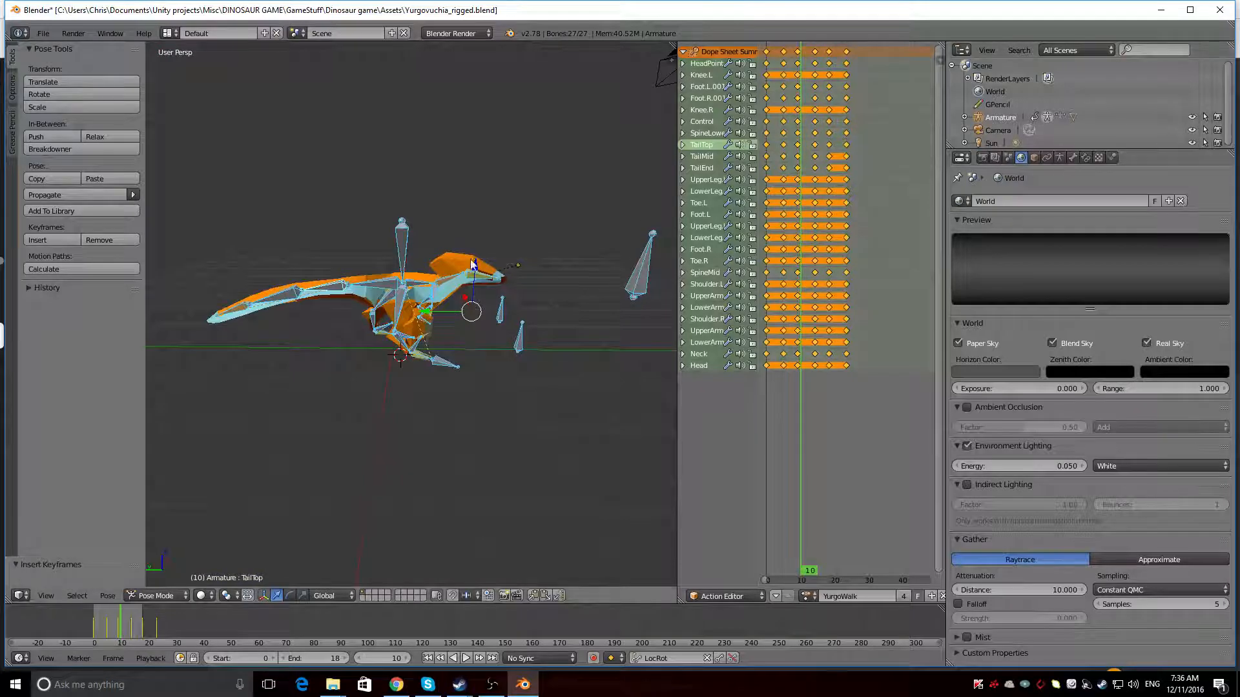
Switch the armature to the YurgoRun action and play it back
{"action": "left_click", "coordinate": [807, 596]}
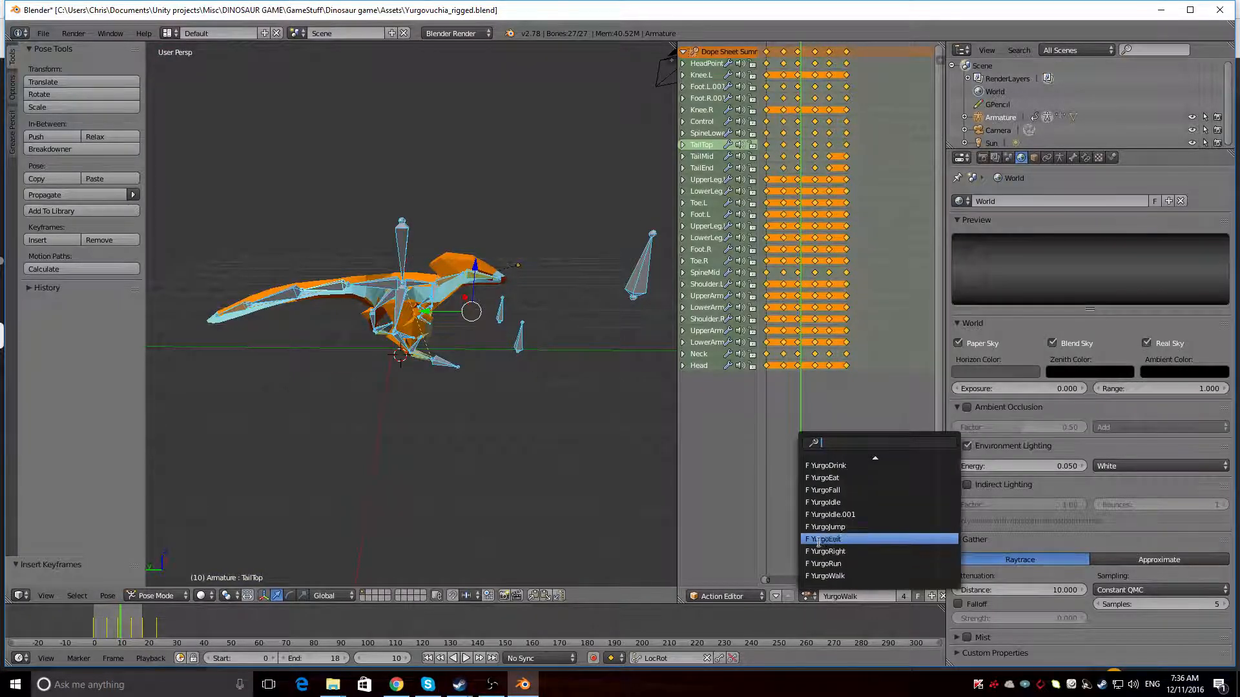
{"action": "left_click", "coordinate": [829, 564]}
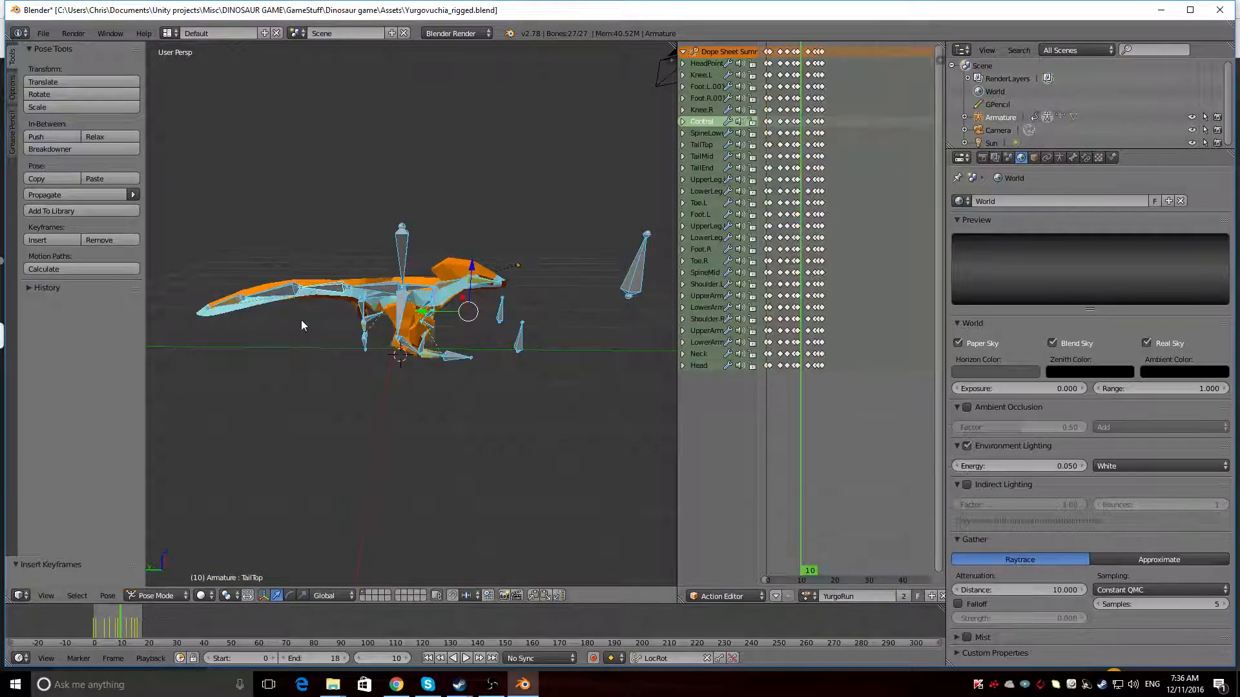
{"action": "key", "text": "alt+a"}
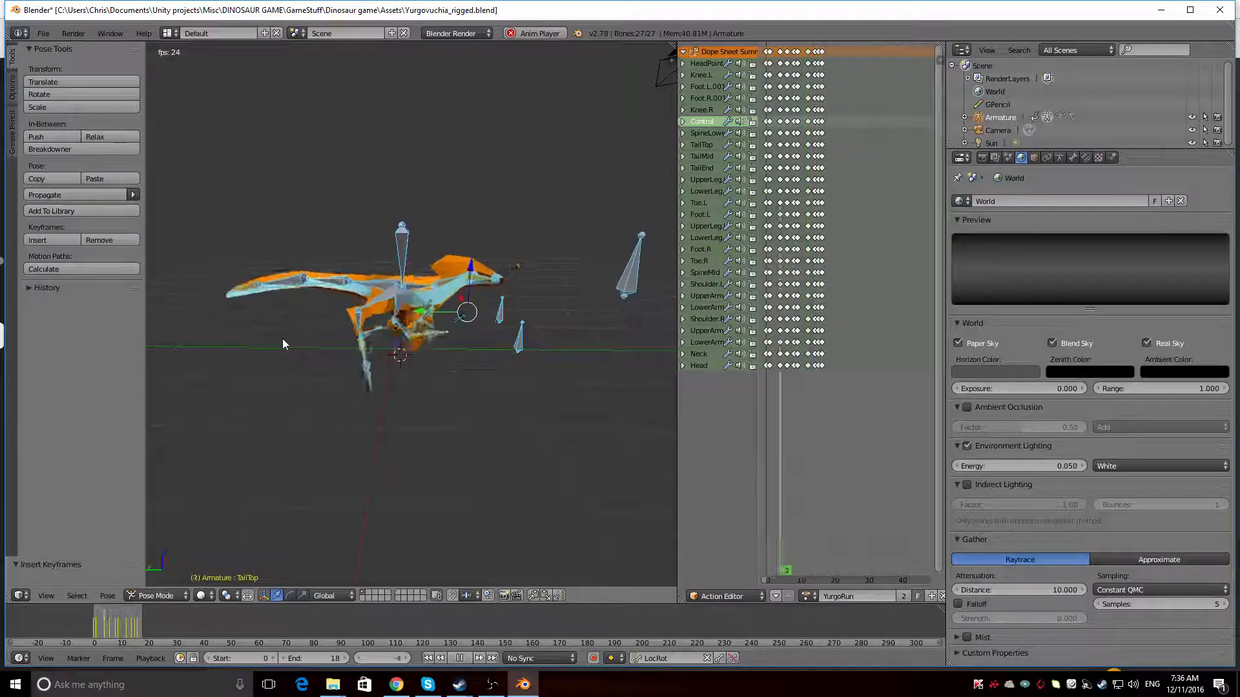
{"action": "middle_click_drag", "start_coordinate": [283, 344], "coordinate": [429, 354]}
Try shortening the playback range to end at frame 14 and at frame 13 while the run plays
{"action": "left_click_drag", "start_coordinate": [331, 659], "coordinate": [311, 659]}
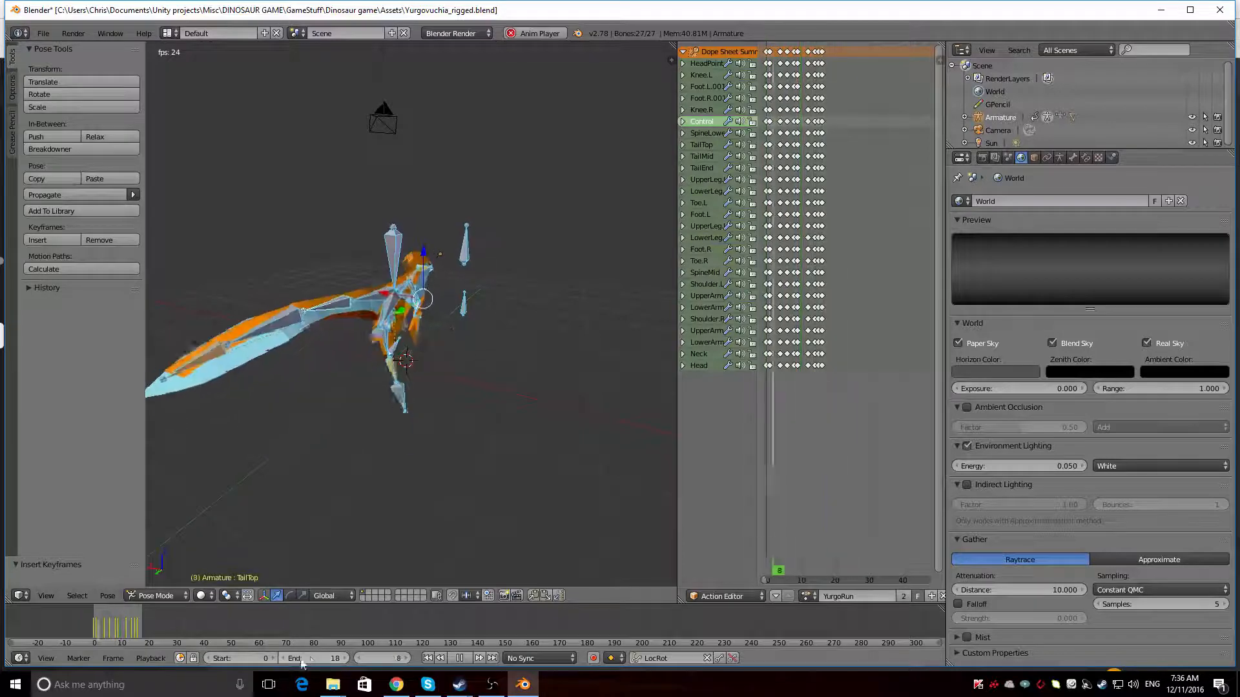
{"action": "left_click", "coordinate": [284, 659]}
{"action": "left_click", "coordinate": [285, 659]}
{"action": "left_click", "coordinate": [285, 659]}
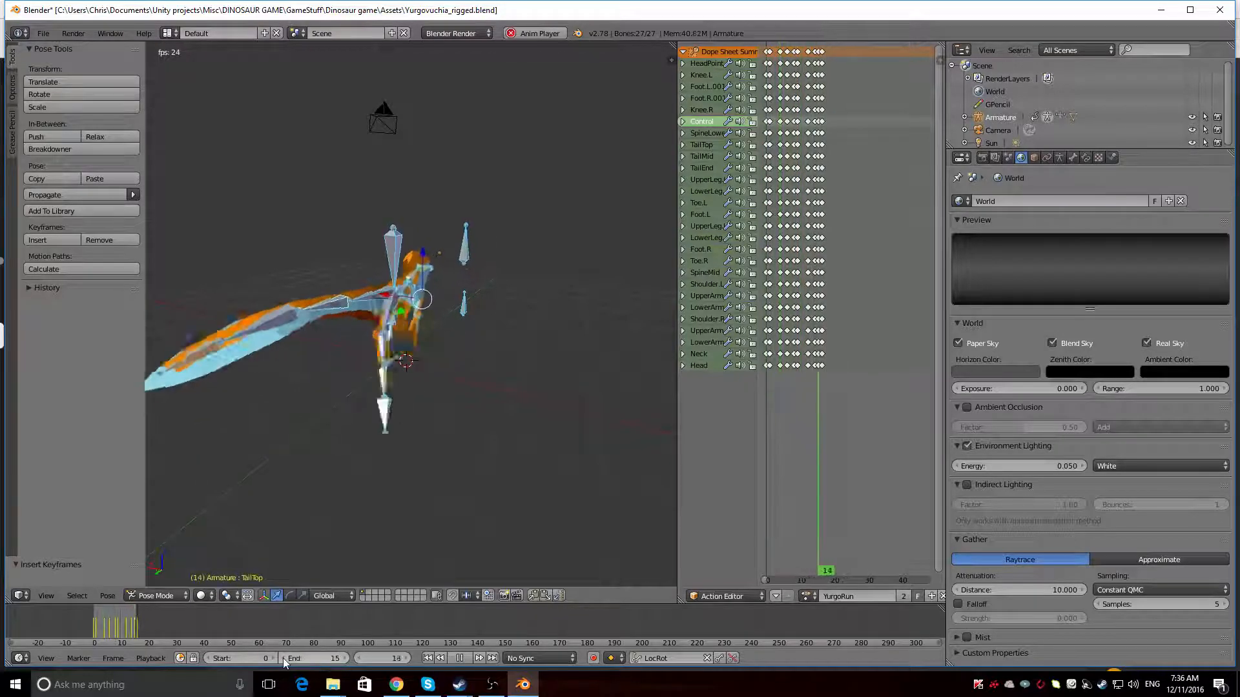
{"action": "left_click", "coordinate": [284, 659]}
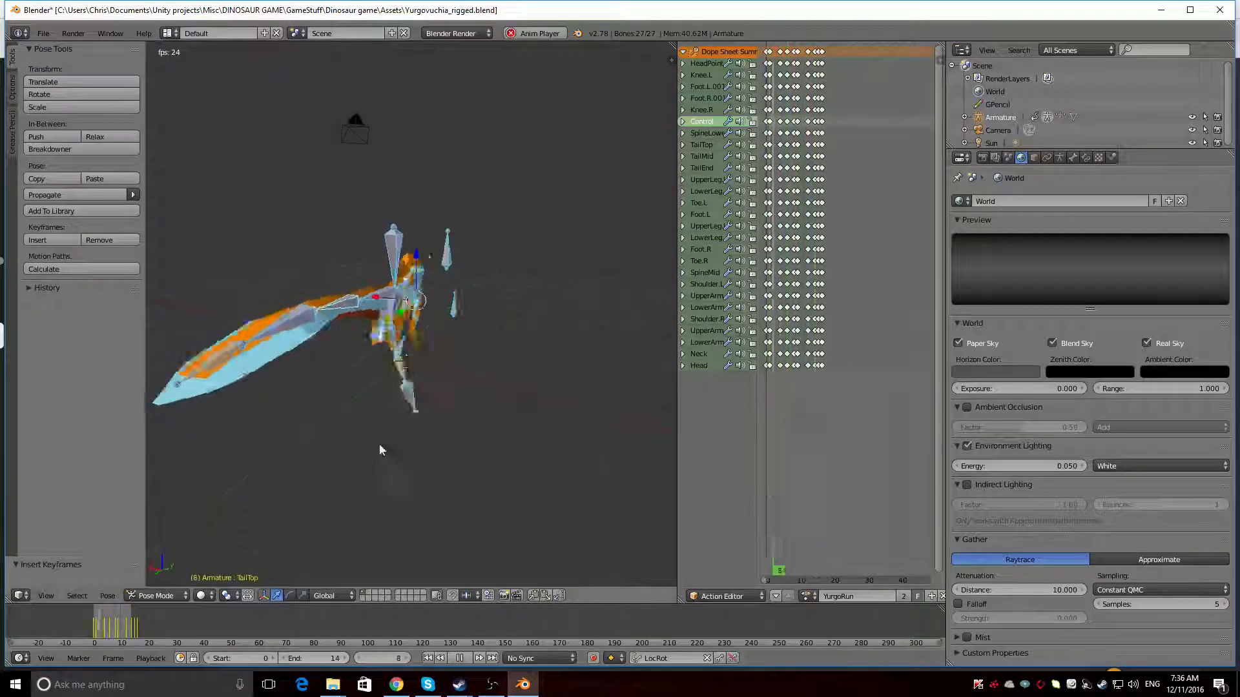
{"action": "key", "text": "KP_3"}
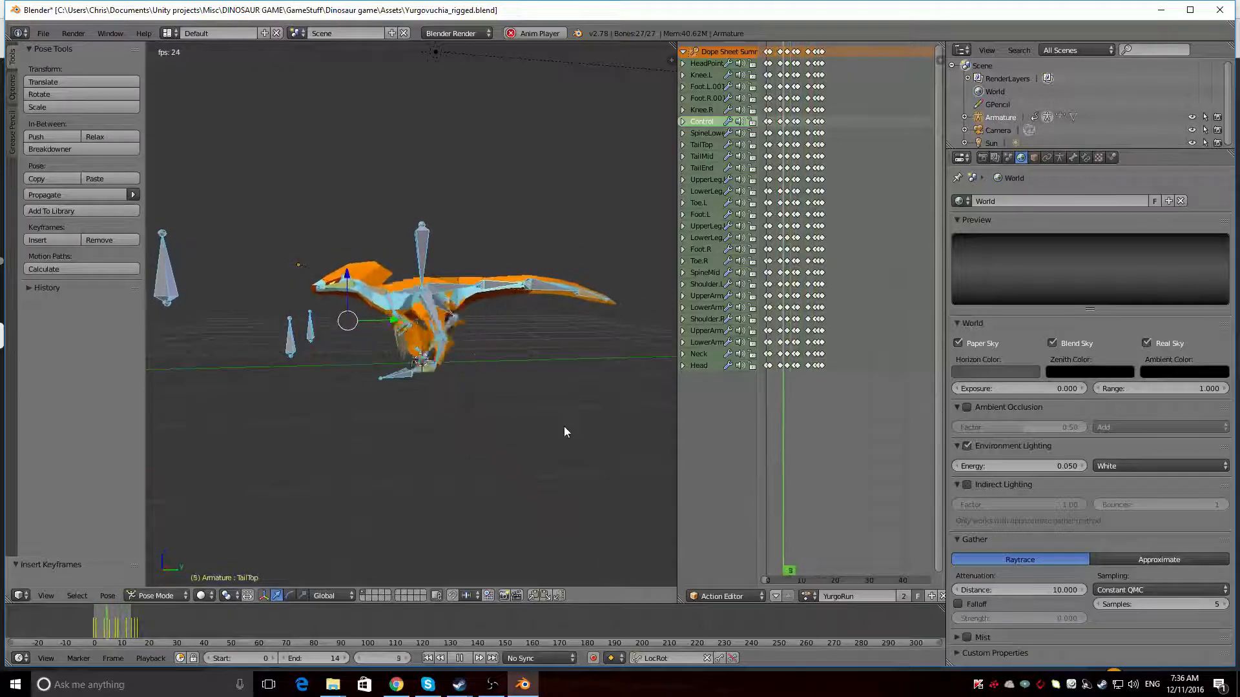
{"action": "left_click", "coordinate": [282, 658]}
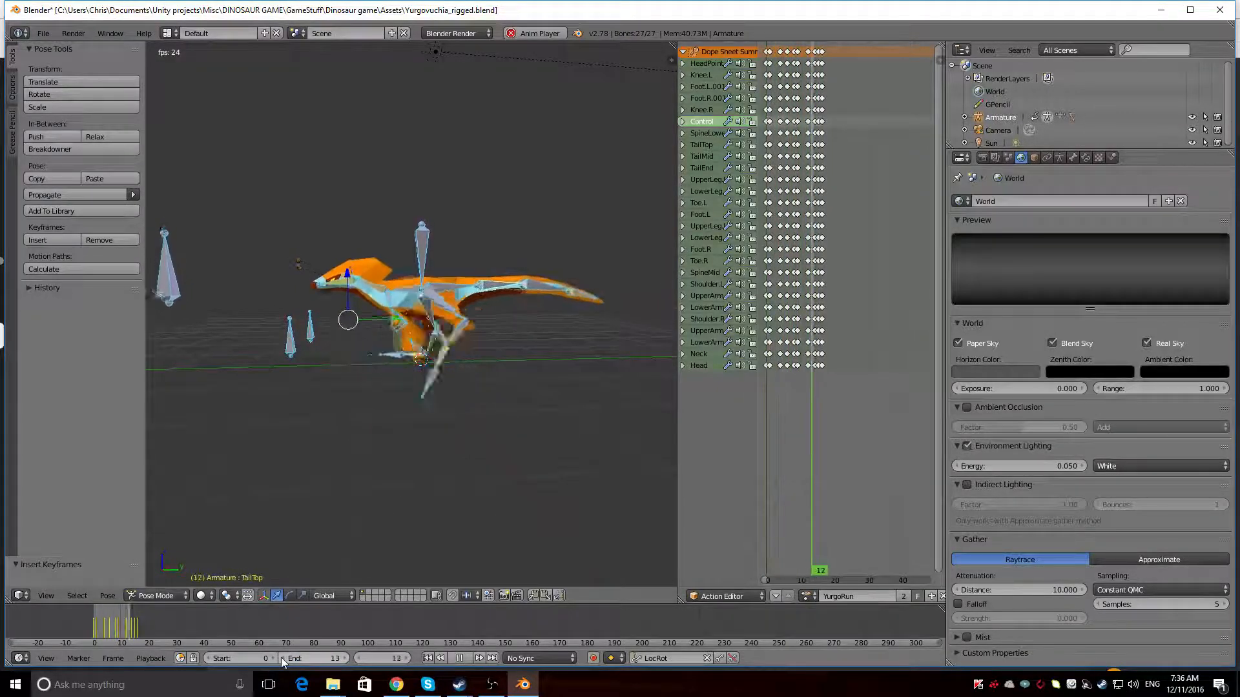
Try other playback end frames between 16 and 11 while watching the run loop from above
{"action": "middle_click_drag", "start_coordinate": [362, 536], "coordinate": [312, 517]}
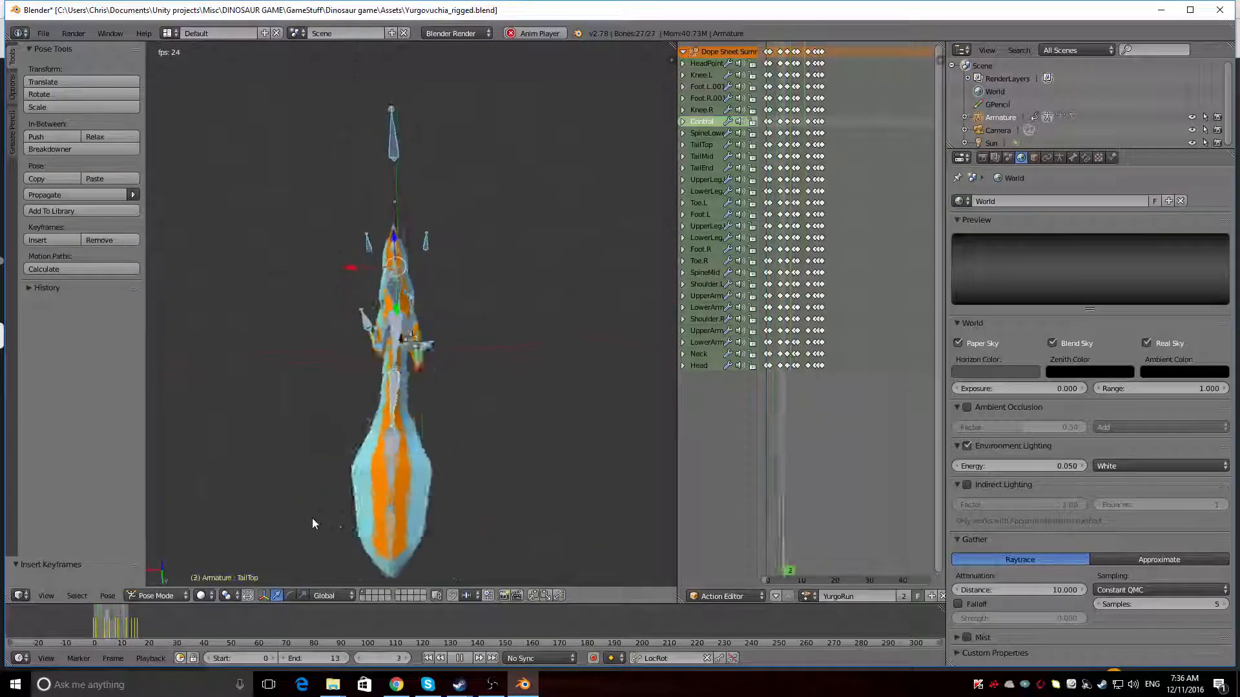
{"action": "left_click", "coordinate": [344, 659]}
{"action": "left_click", "coordinate": [344, 659]}
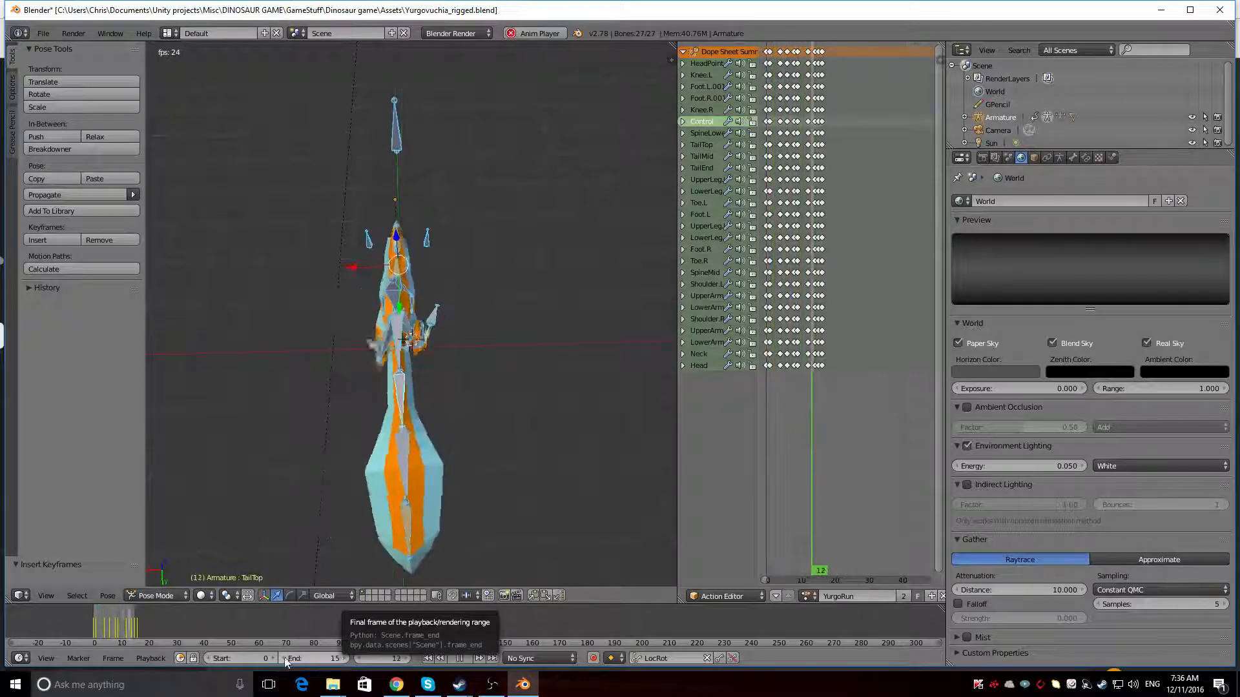
{"action": "left_click", "coordinate": [347, 658]}
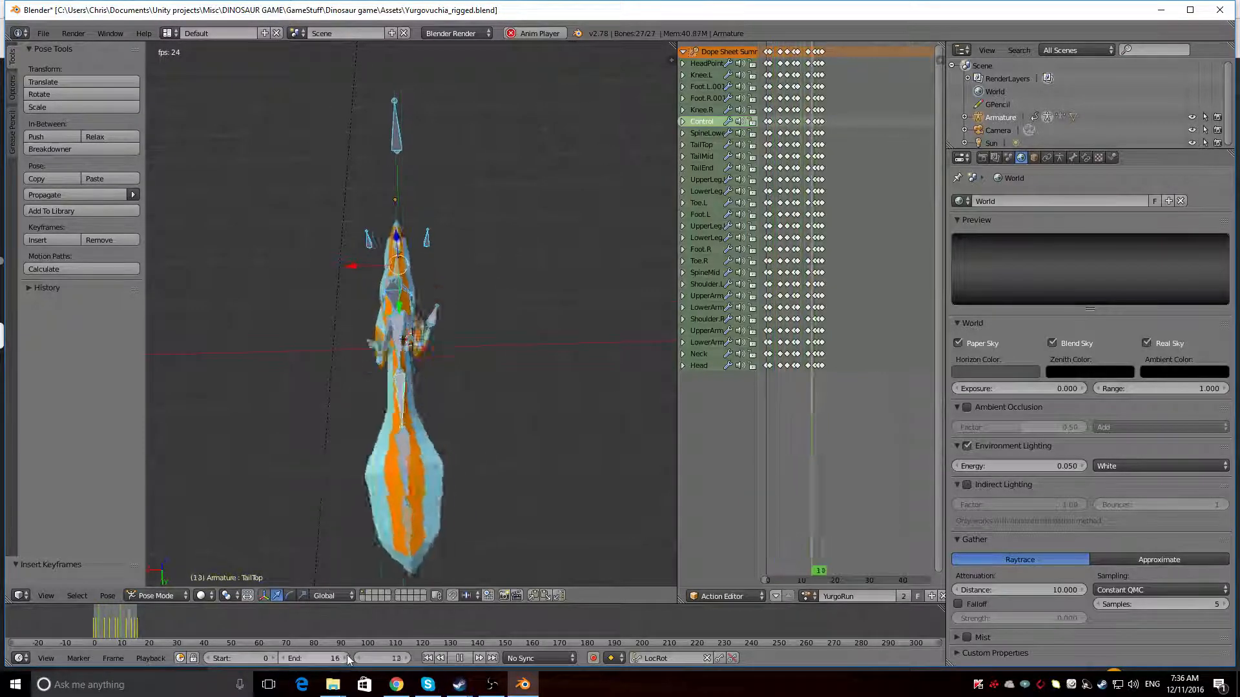
{"action": "left_click", "coordinate": [284, 658]}
{"action": "left_click", "coordinate": [284, 658]}
{"action": "left_click", "coordinate": [284, 658]}
{"action": "left_click", "coordinate": [284, 658]}
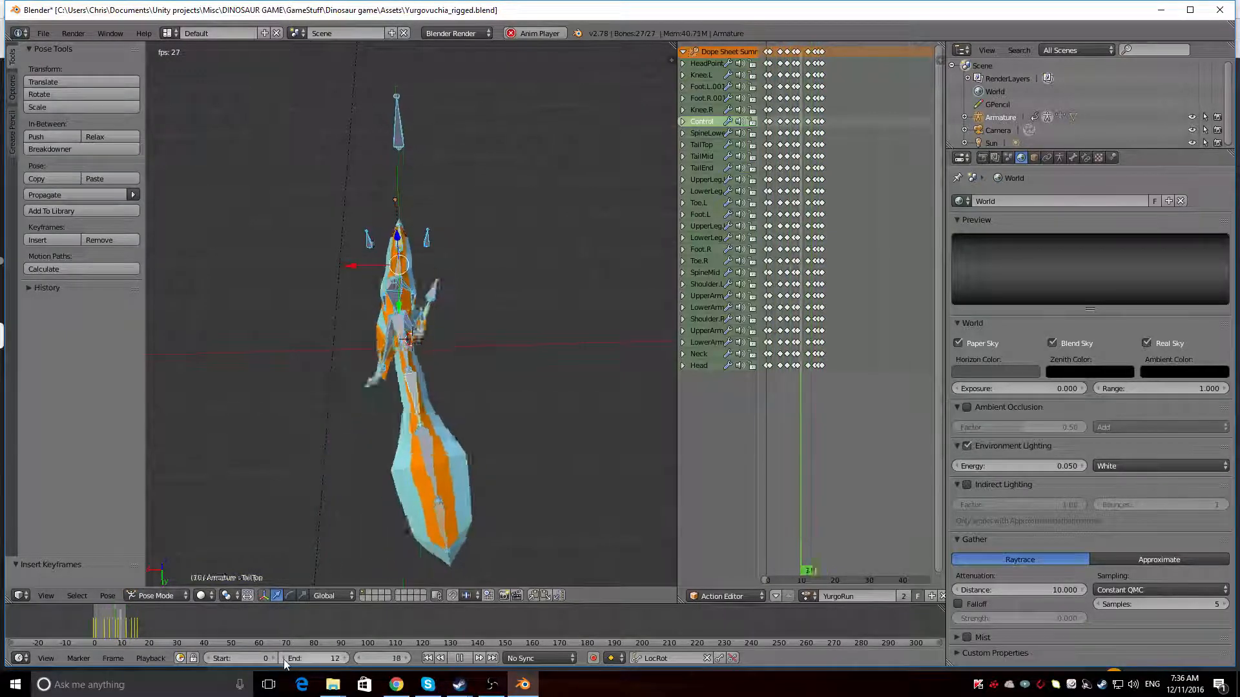
{"action": "left_click", "coordinate": [285, 658]}
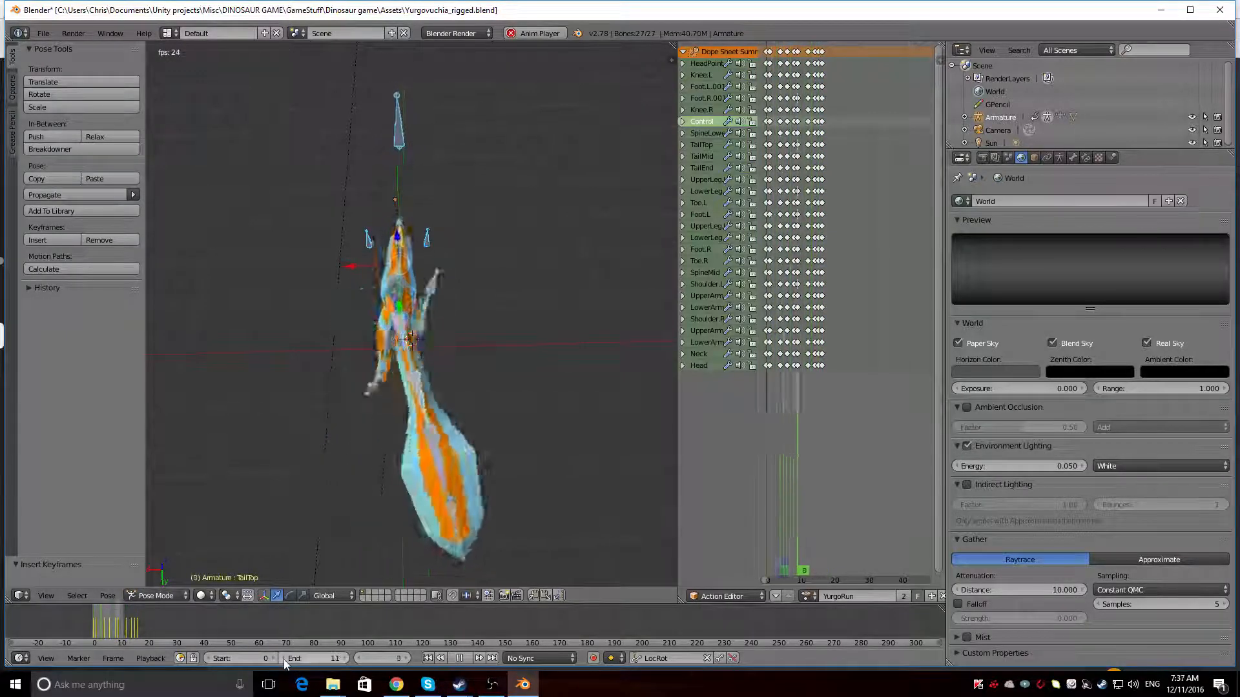
Set the playback end frame to 15 and stop the run animation in a side view
{"action": "left_click", "coordinate": [345, 658]}
{"action": "left_click", "coordinate": [345, 658]}
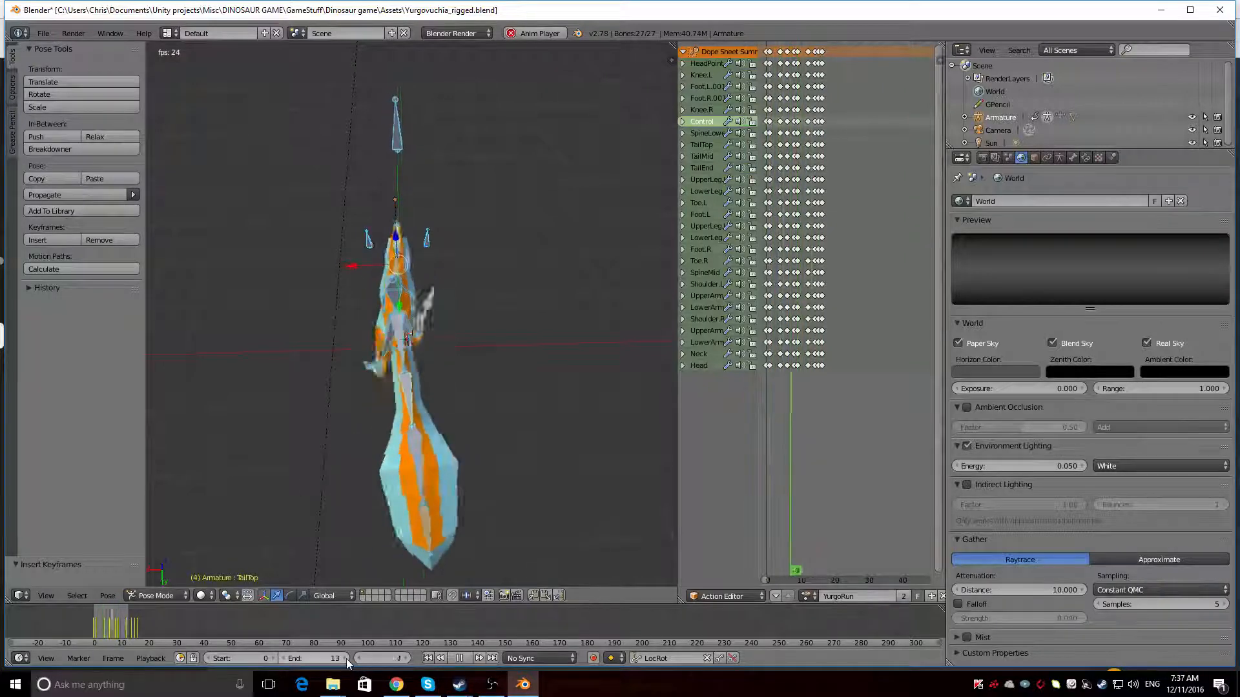
{"action": "left_click", "coordinate": [345, 658]}
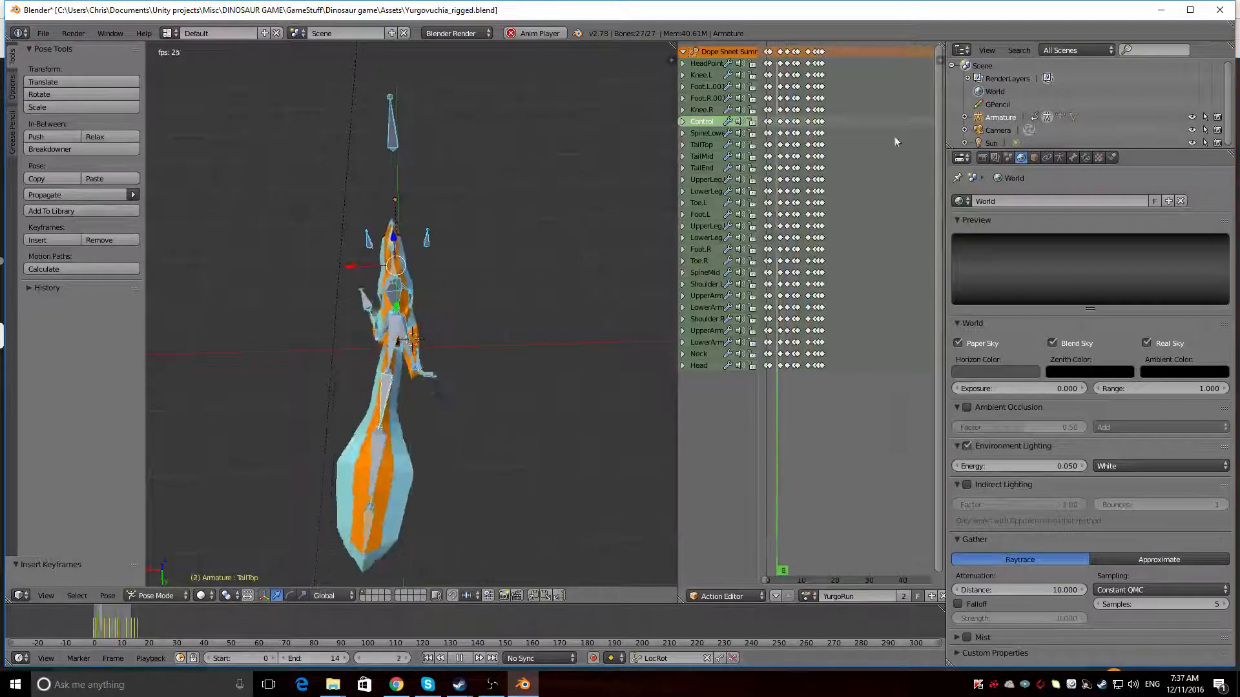
{"action": "left_click", "coordinate": [346, 658]}
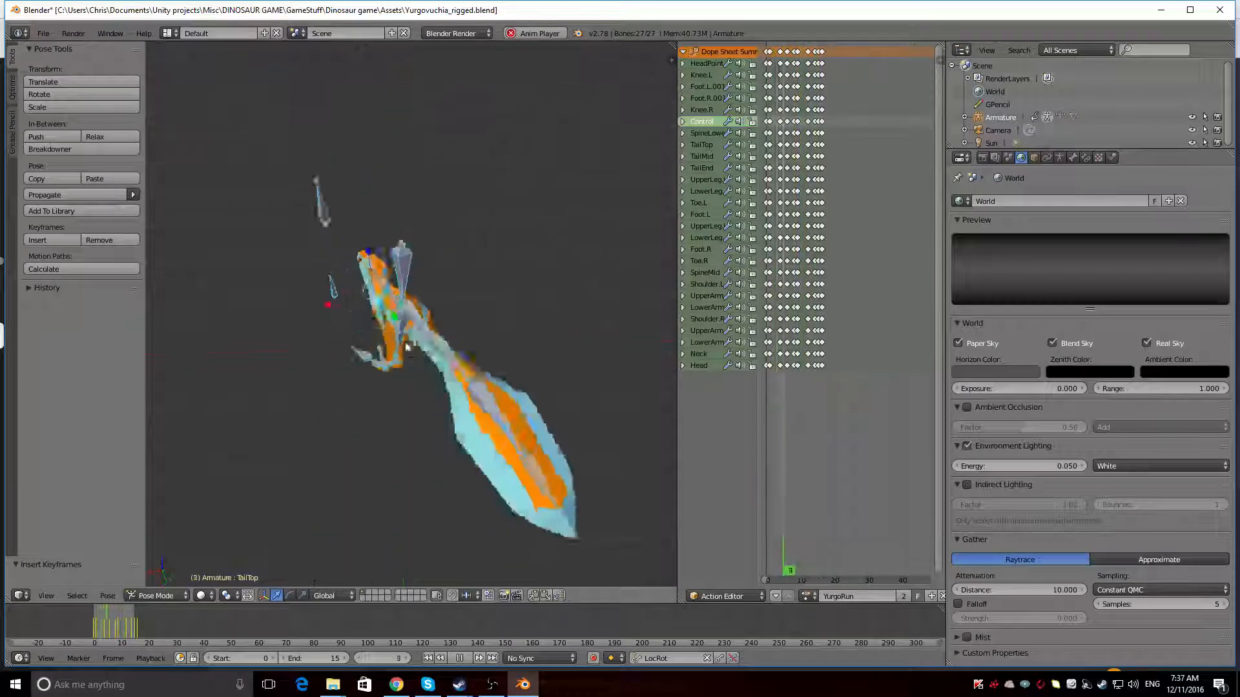
{"action": "middle_click_drag", "start_coordinate": [406, 346], "coordinate": [513, 290]}
{"action": "key", "text": "Escape"}
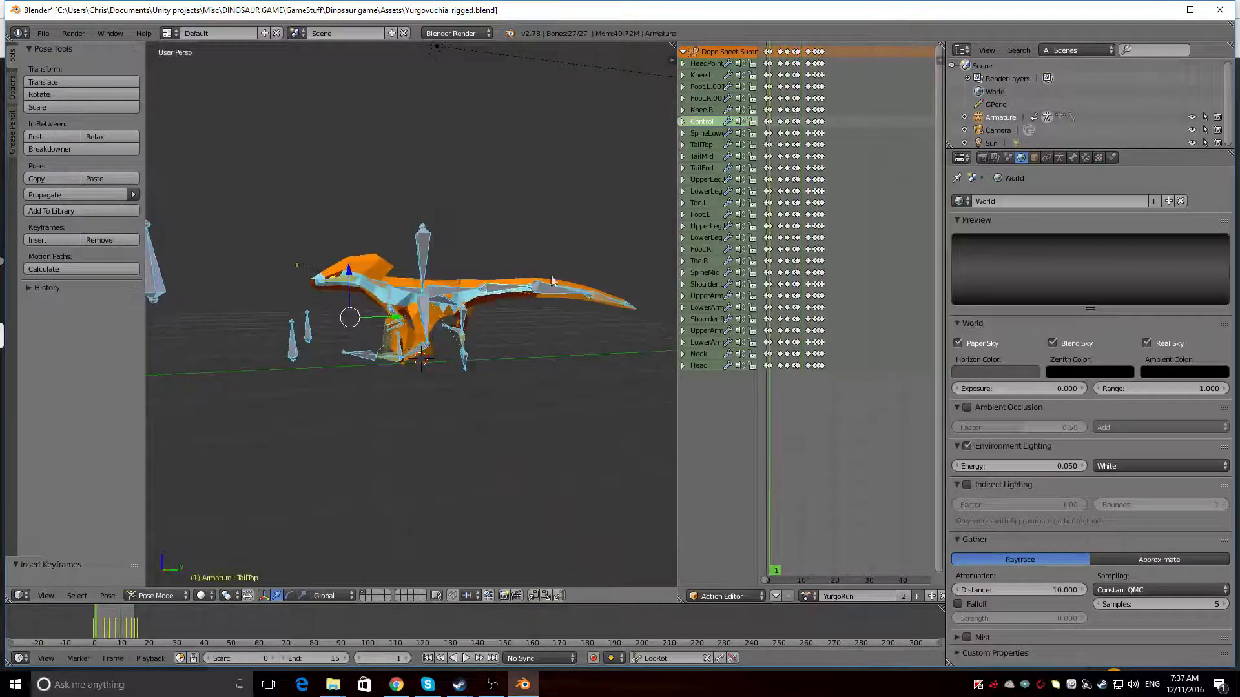
Scrub the run action through frames 14, 16 and 9 to examine the tail's sideways swing from behind
{"action": "left_click_drag", "start_coordinate": [770, 490], "coordinate": [815, 490]}
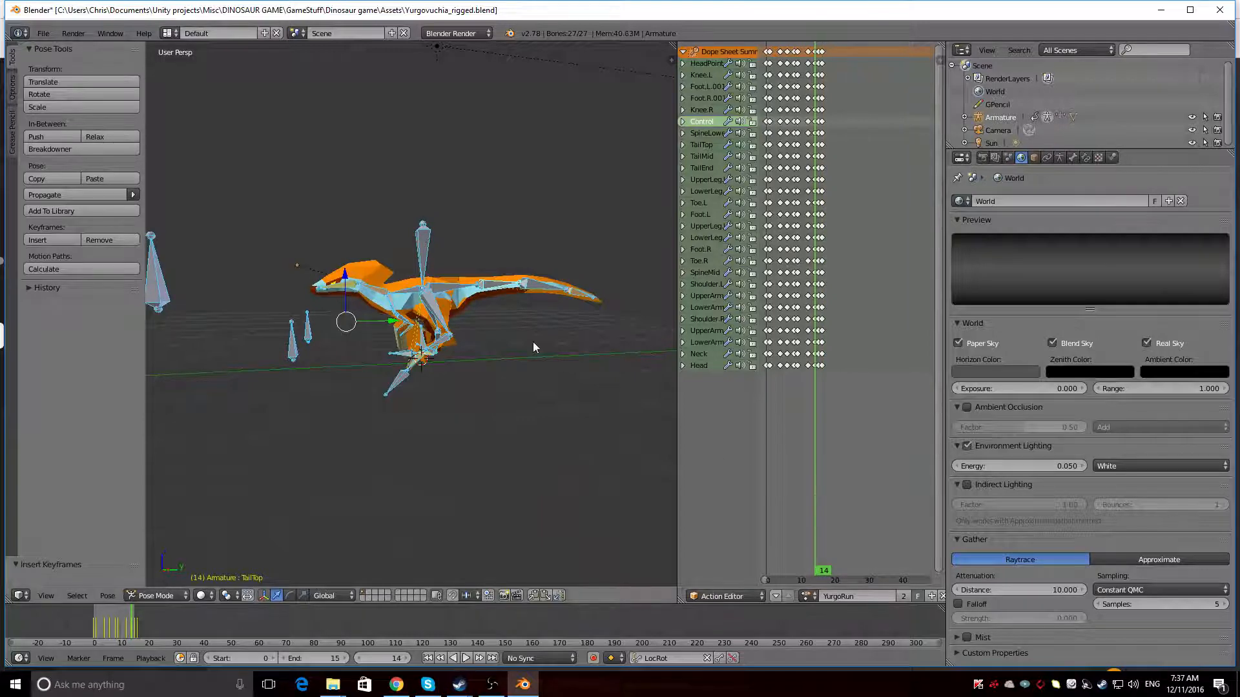
{"action": "middle_click_drag", "start_coordinate": [532, 342], "coordinate": [377, 374]}
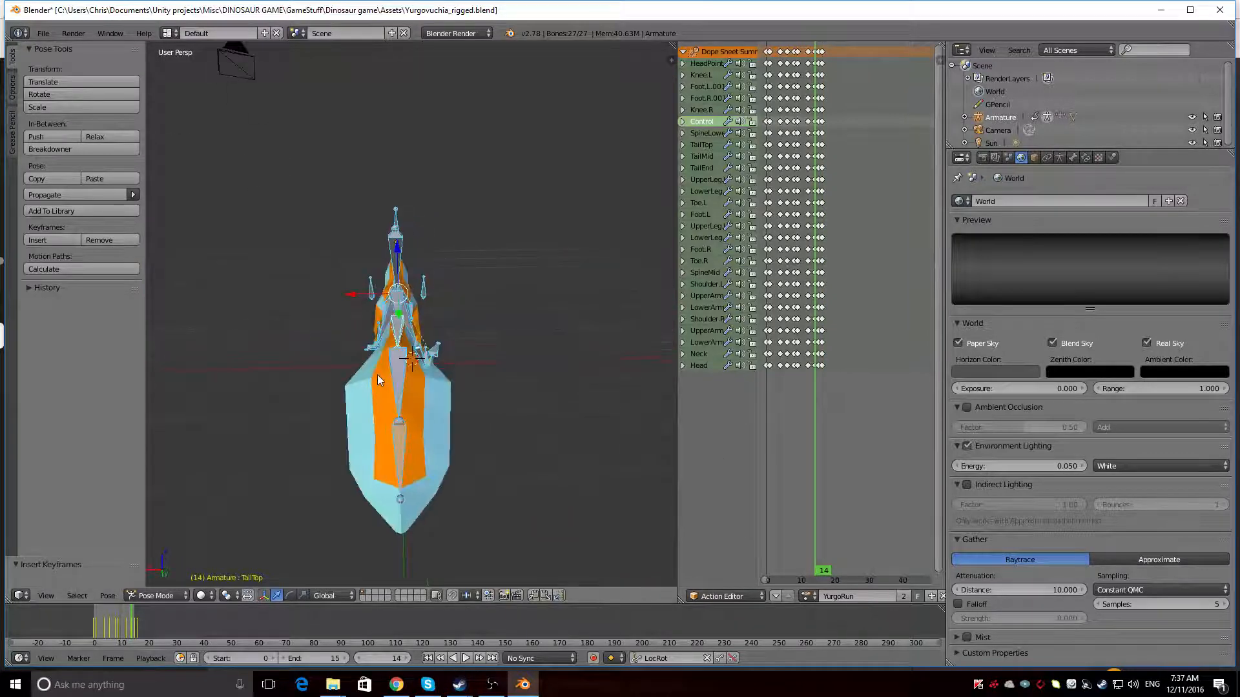
{"action": "left_click_drag", "start_coordinate": [813, 51], "coordinate": [822, 87]}
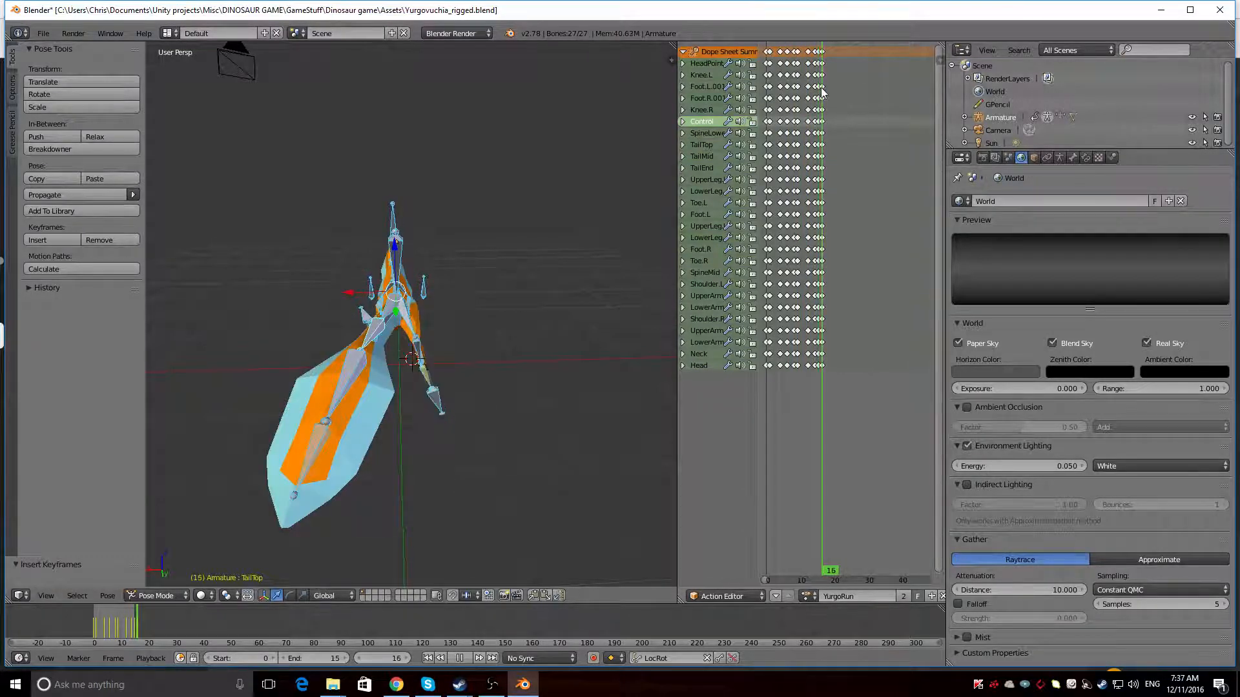
{"action": "left_click_drag", "start_coordinate": [822, 93], "coordinate": [796, 98]}
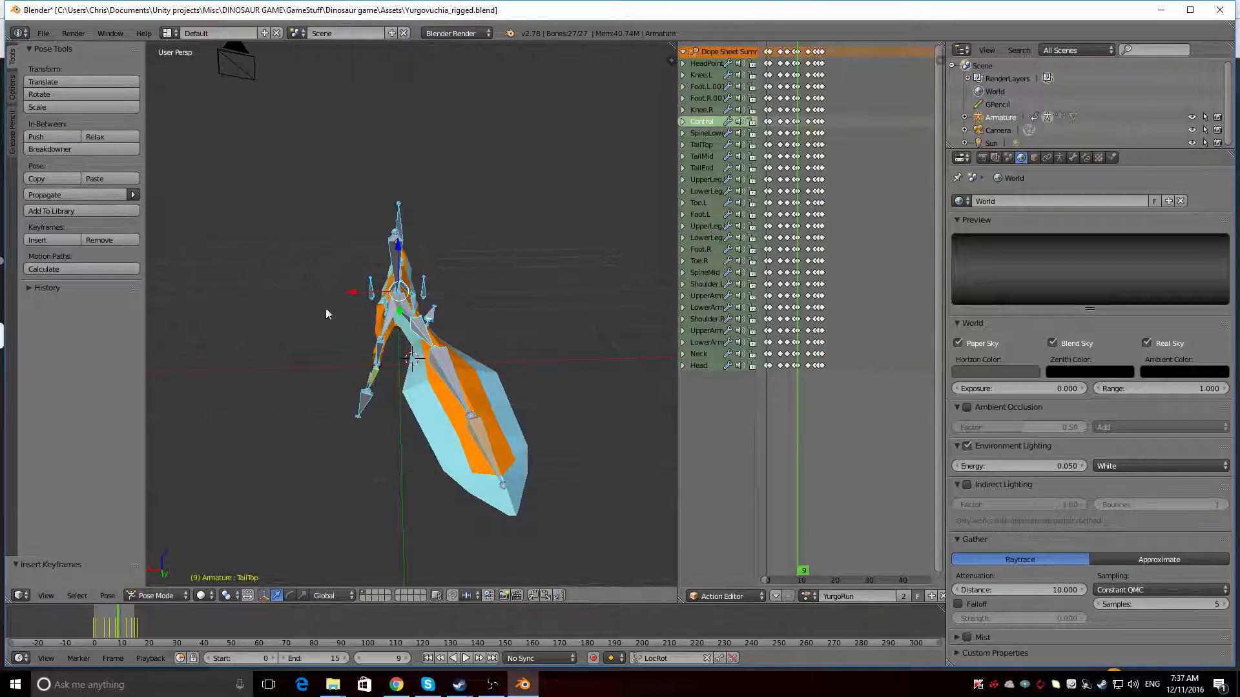
{"action": "middle_click_drag", "start_coordinate": [326, 310], "coordinate": [431, 284]}
Play the run cycle and inspect the dinosaur's motion from the side, behind and the front
{"action": "key", "text": "alt+a"}
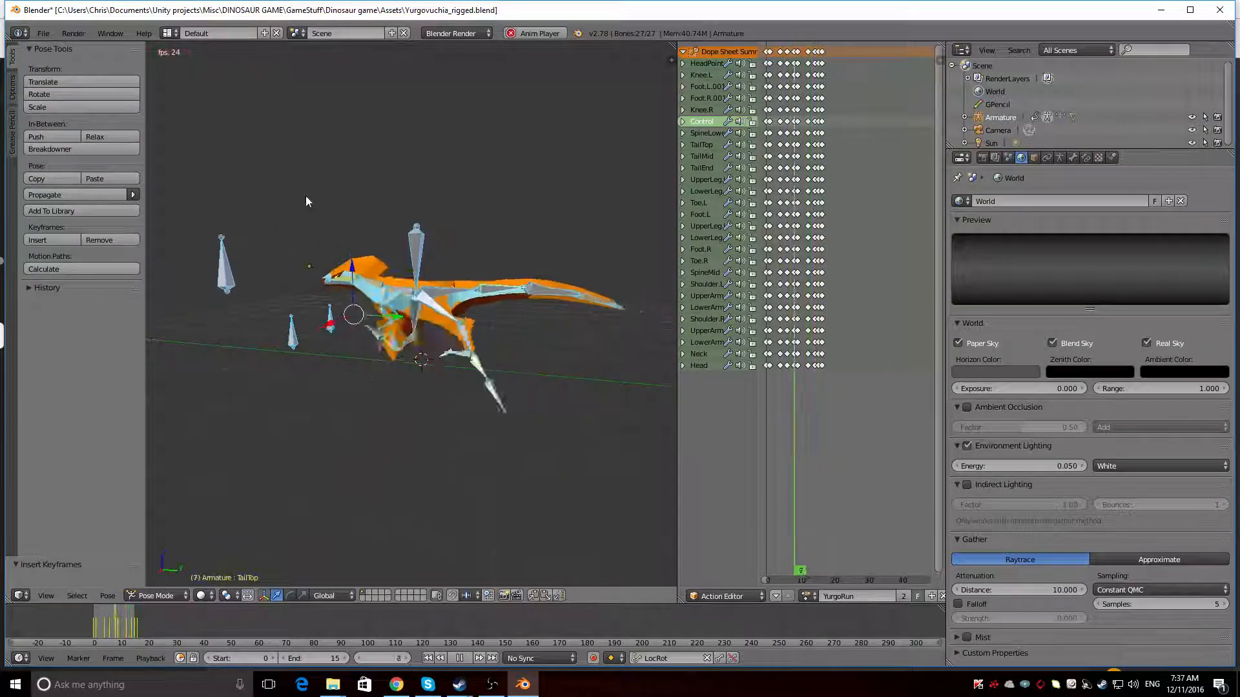
{"action": "middle_click_drag", "start_coordinate": [305, 196], "coordinate": [463, 276]}
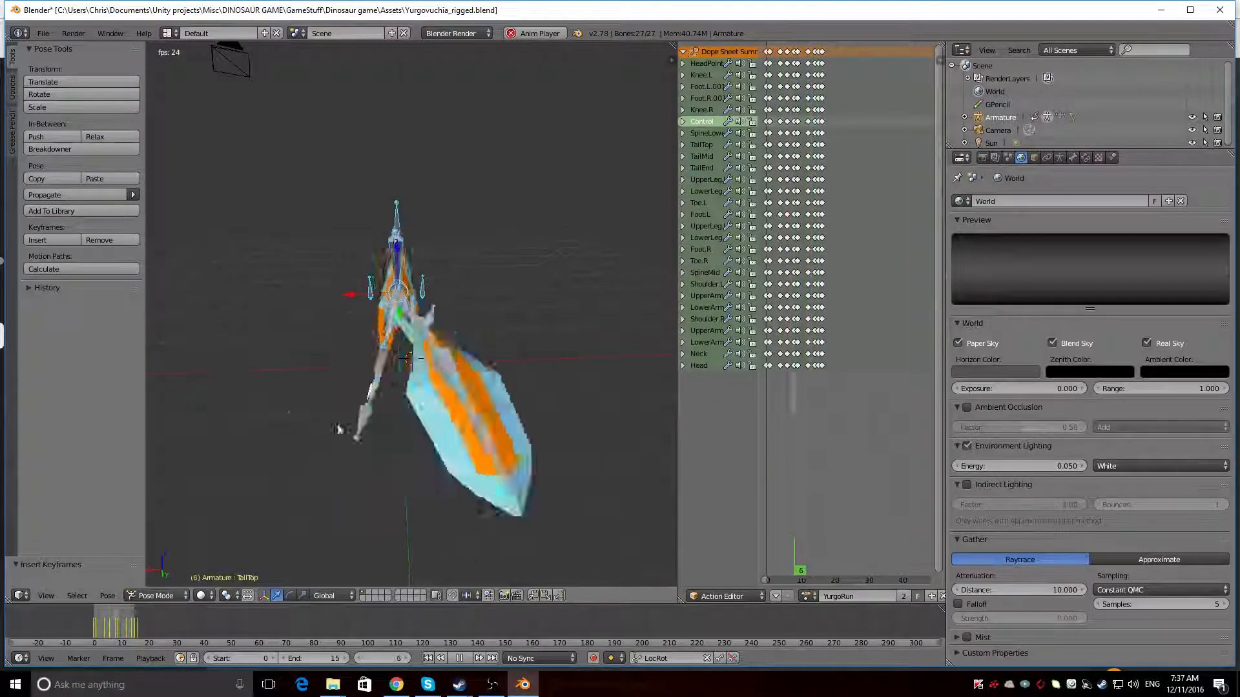
{"action": "middle_click_drag", "start_coordinate": [273, 186], "coordinate": [510, 303]}
{"action": "mouse_move", "coordinate": [365, 313]}
{"action": "middle_mouse_down"}
{"action": "mouse_move", "coordinate": [500, 338]}
{"action": "mouse_move", "coordinate": [371, 319]}
{"action": "middle_mouse_up"}
Hide the armature in the viewport and check the running mesh from both sides
{"action": "left_click", "coordinate": [1191, 117]}
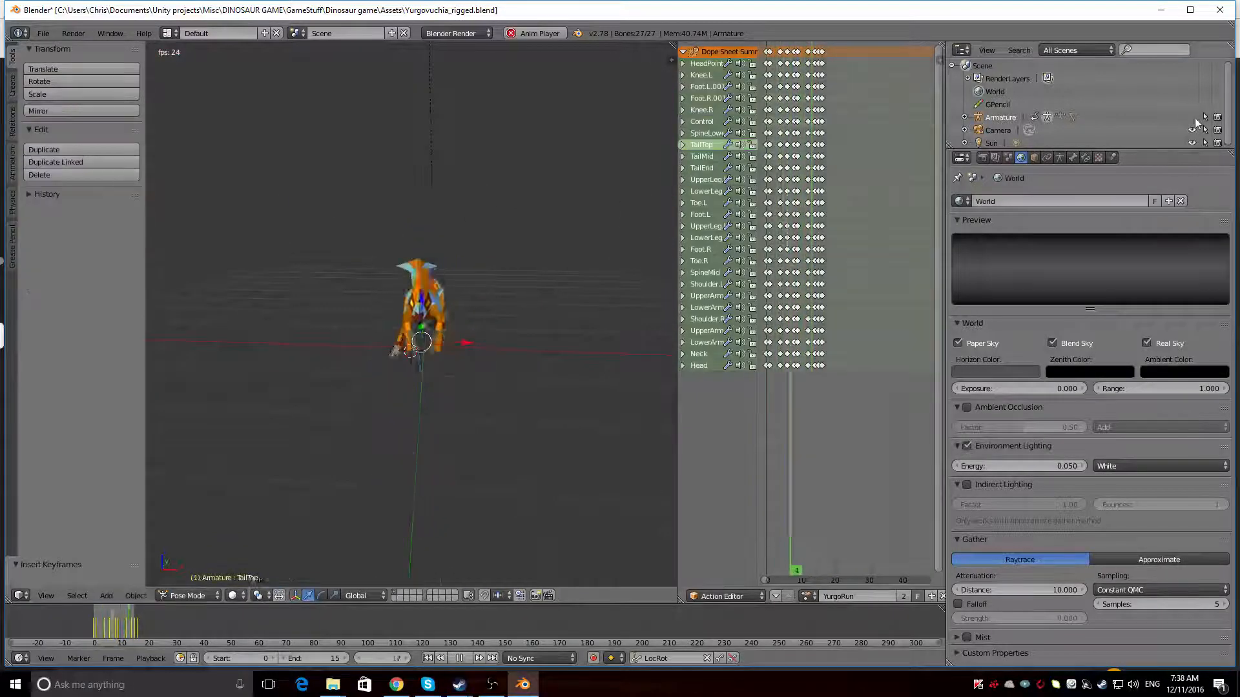
{"action": "middle_click_drag", "start_coordinate": [277, 434], "coordinate": [417, 374]}
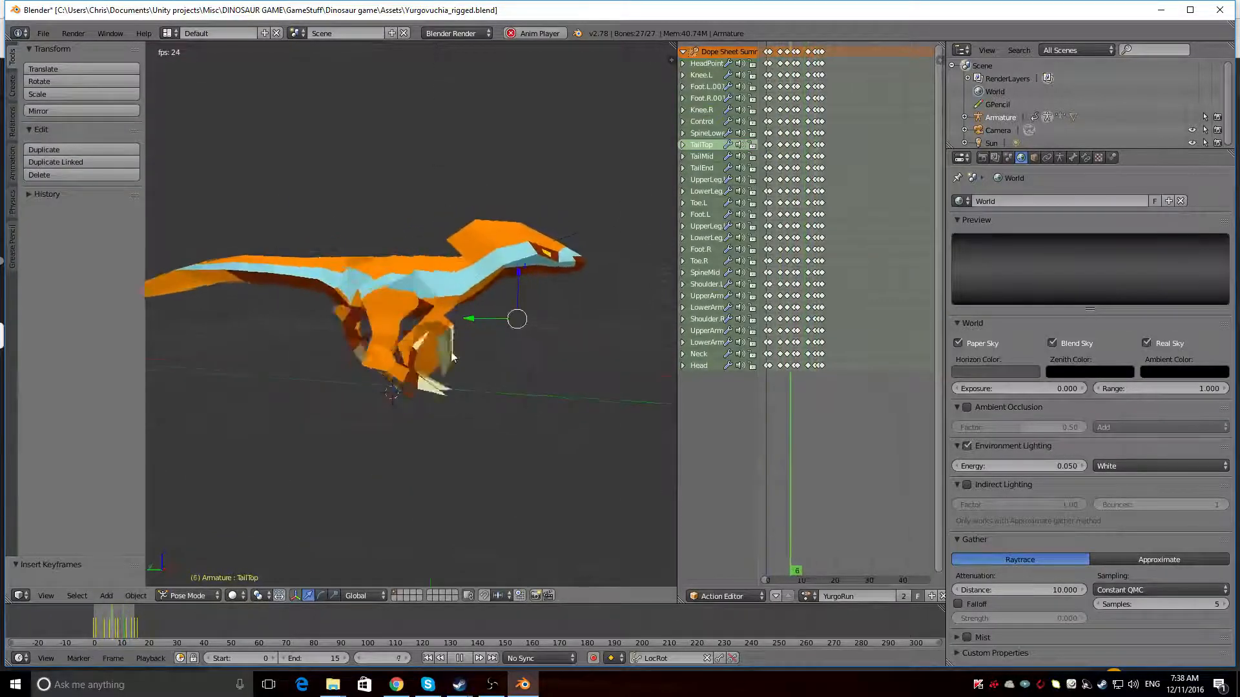
{"action": "middle_click_drag", "start_coordinate": [515, 325], "coordinate": [272, 327]}
{"action": "middle_click_drag", "start_coordinate": [458, 266], "coordinate": [502, 274]}
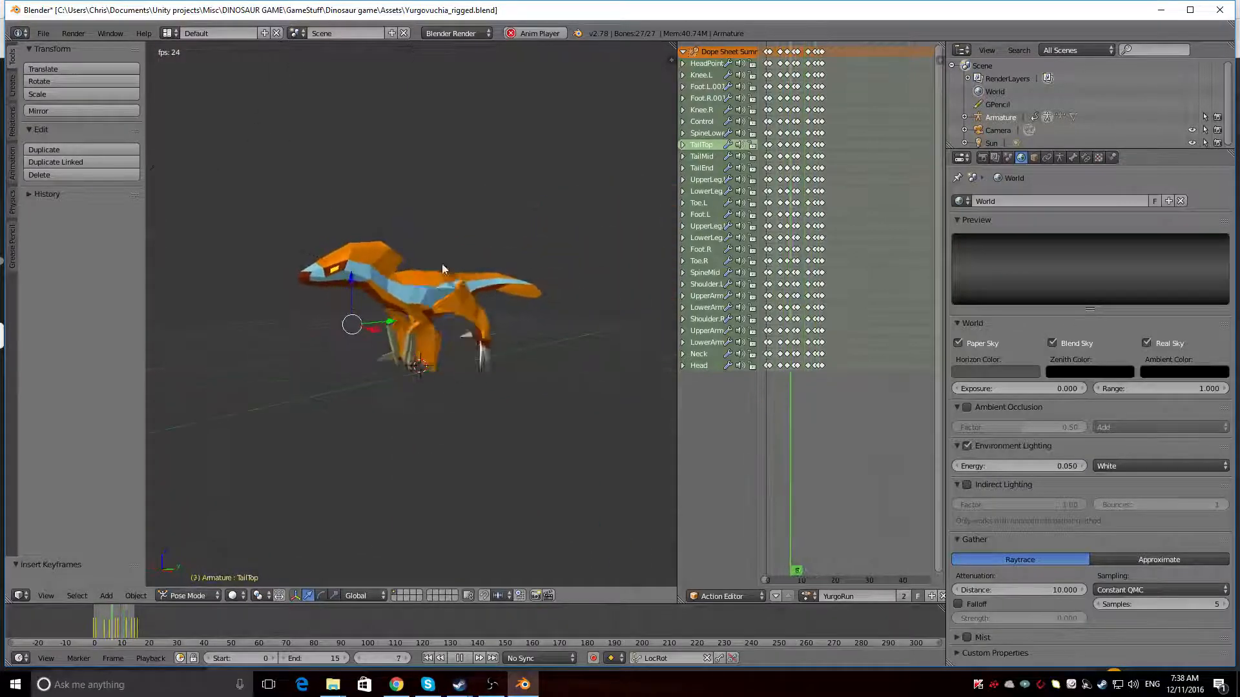
Stop the run playback and examine the dinosaur's pale claws up close
{"action": "key", "text": "Escape"}
{"action": "scroll", "coordinate": [467, 329], "scroll_direction": "up", "scroll_amount": 10}
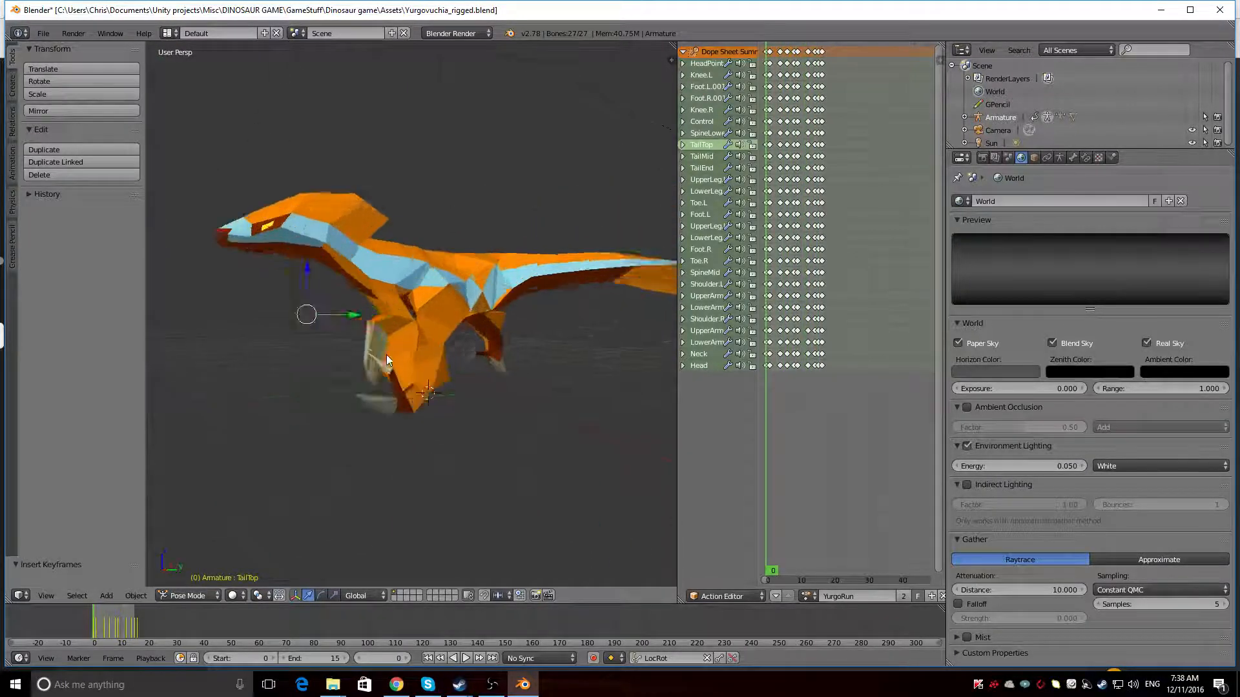
{"action": "scroll", "coordinate": [424, 320], "scroll_direction": "up", "scroll_amount": 2}
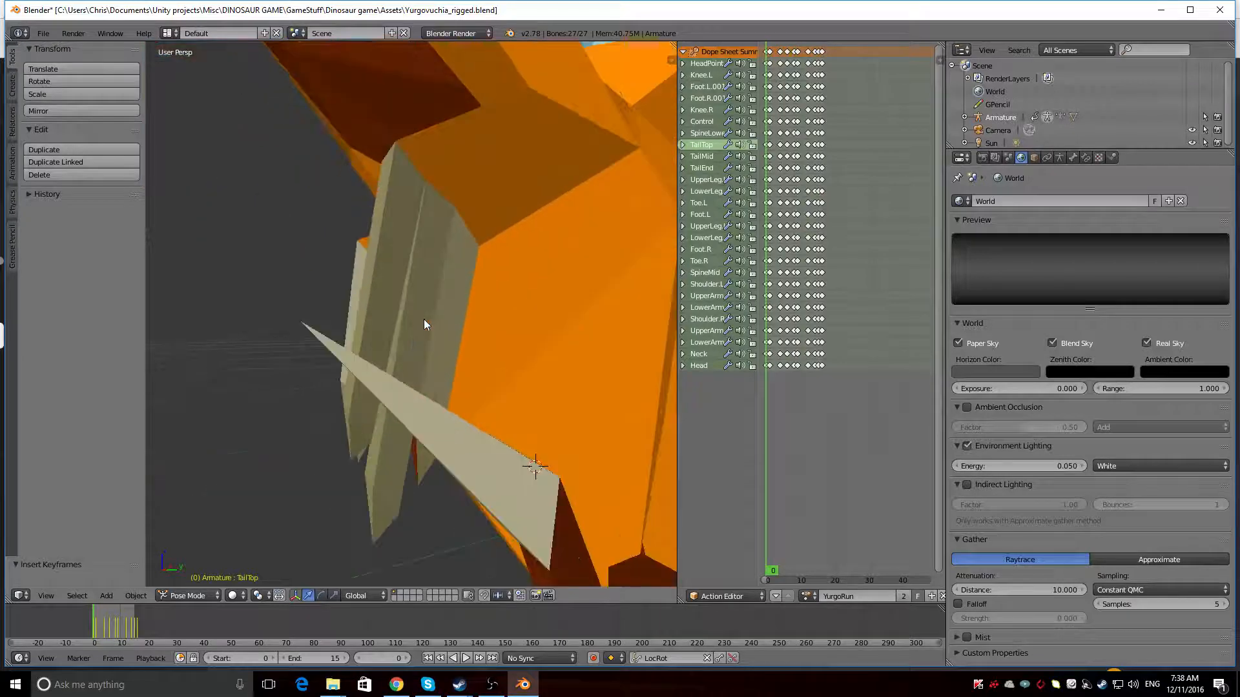
Play the YurgoRun action and inspect the recoloured dinosaur's run from the side and front
{"action": "scroll", "coordinate": [424, 319], "scroll_direction": "down", "scroll_amount": 3}
{"action": "middle_click_drag", "start_coordinate": [420, 324], "coordinate": [352, 283]}
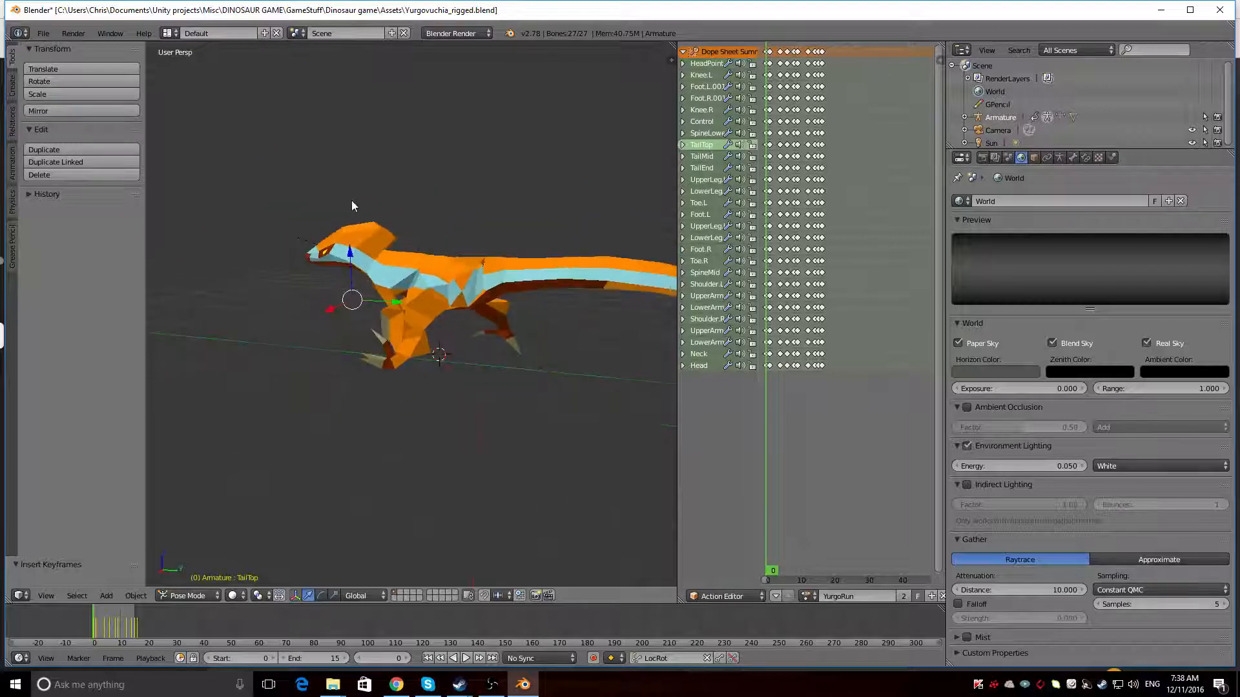
{"action": "middle_click_drag", "start_coordinate": [263, 280], "coordinate": [484, 316]}
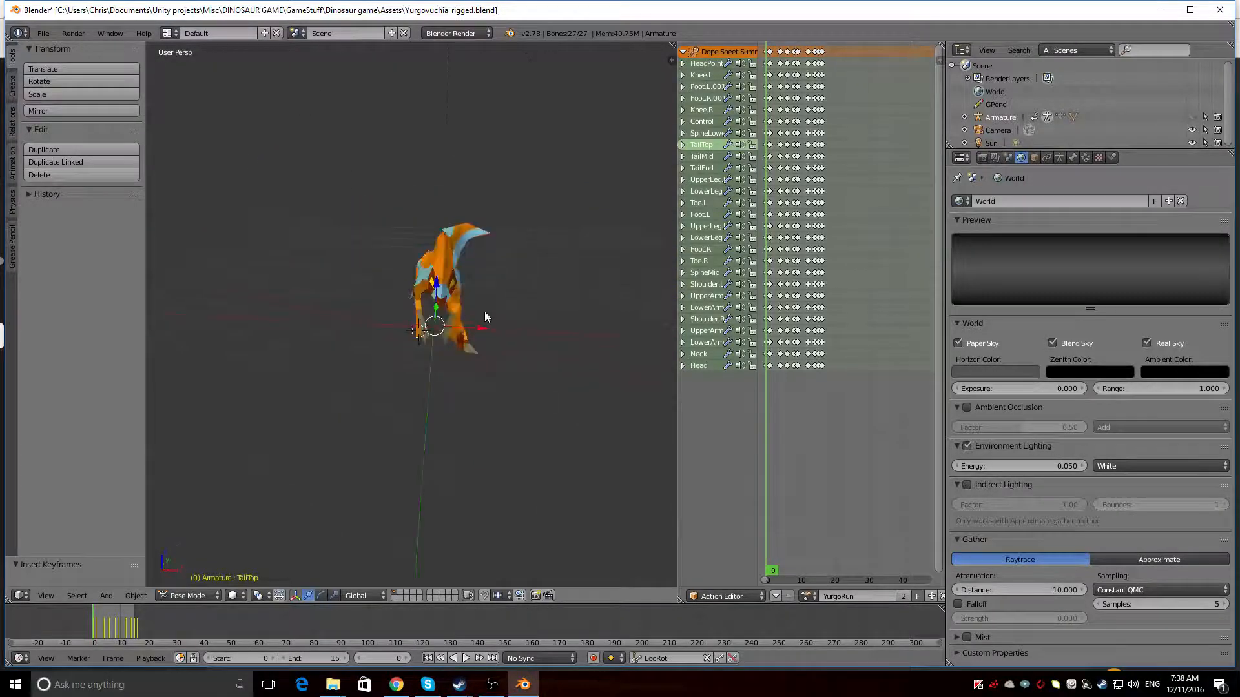
{"action": "key", "text": "alt+a"}
{"action": "middle_click_drag", "start_coordinate": [546, 226], "coordinate": [405, 207]}
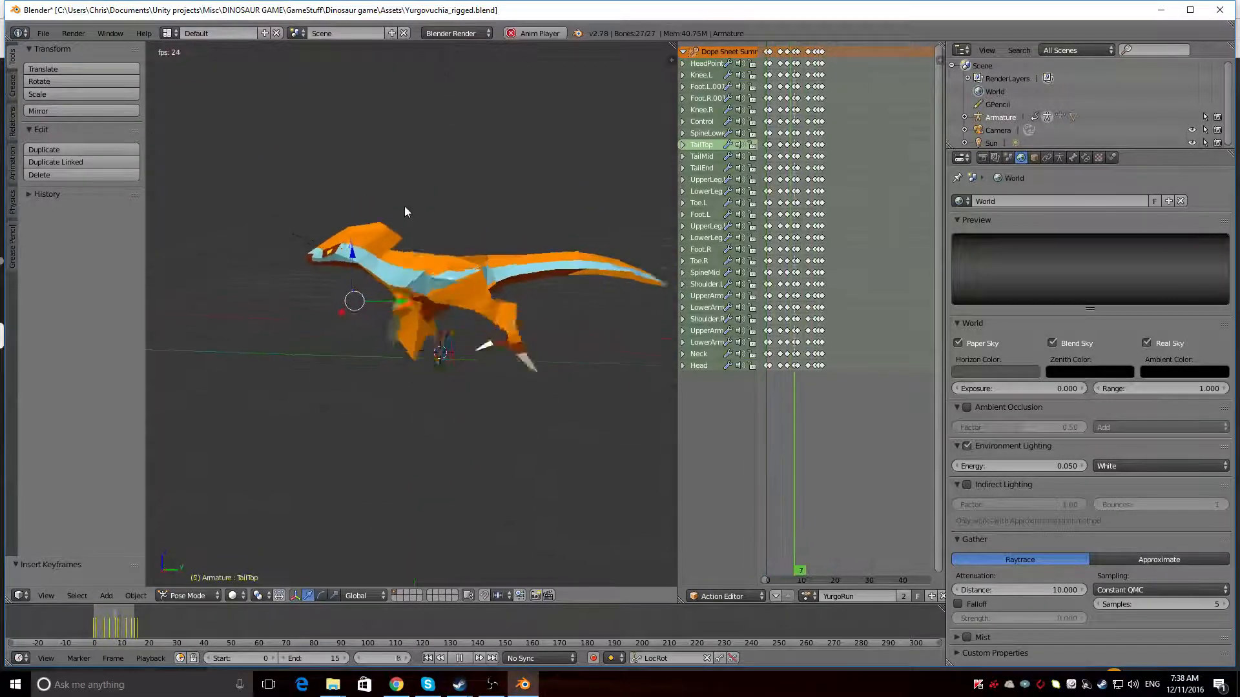
{"action": "middle_click_drag", "start_coordinate": [558, 246], "coordinate": [509, 238], "text": "shift"}
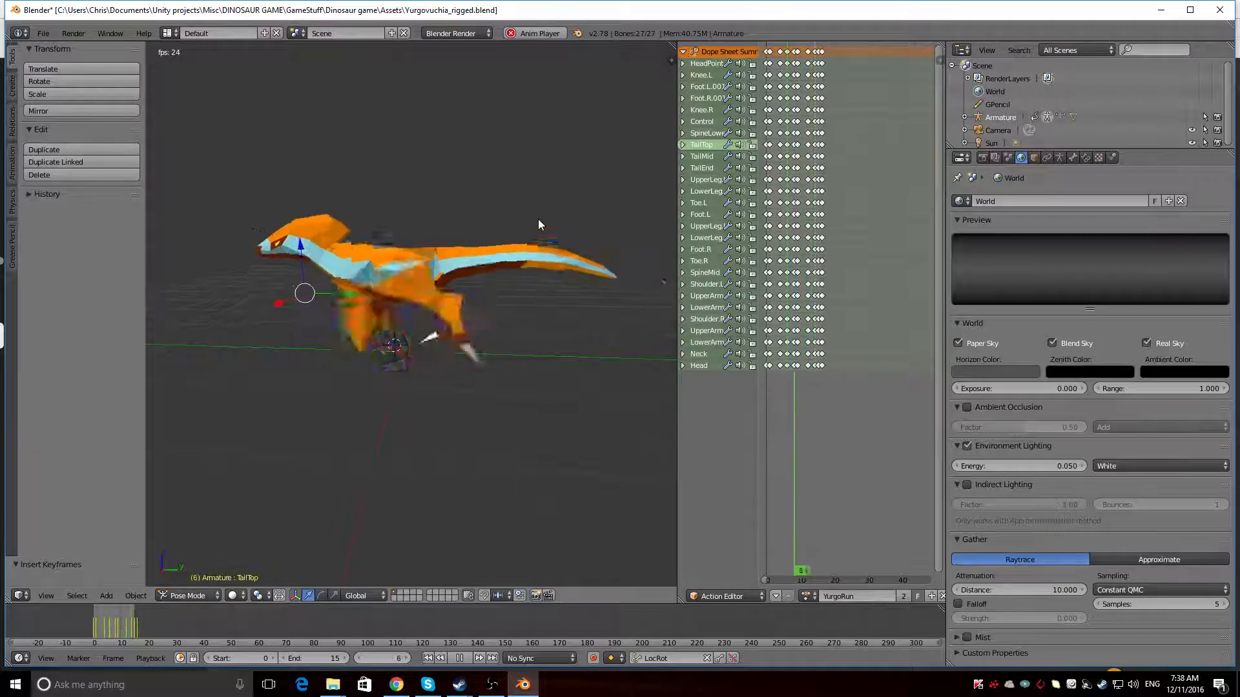
Stop the run playback, switch to the YurgoRight action and play it, examining the turn from the side, behind and the front
{"action": "left_click", "coordinate": [809, 596]}
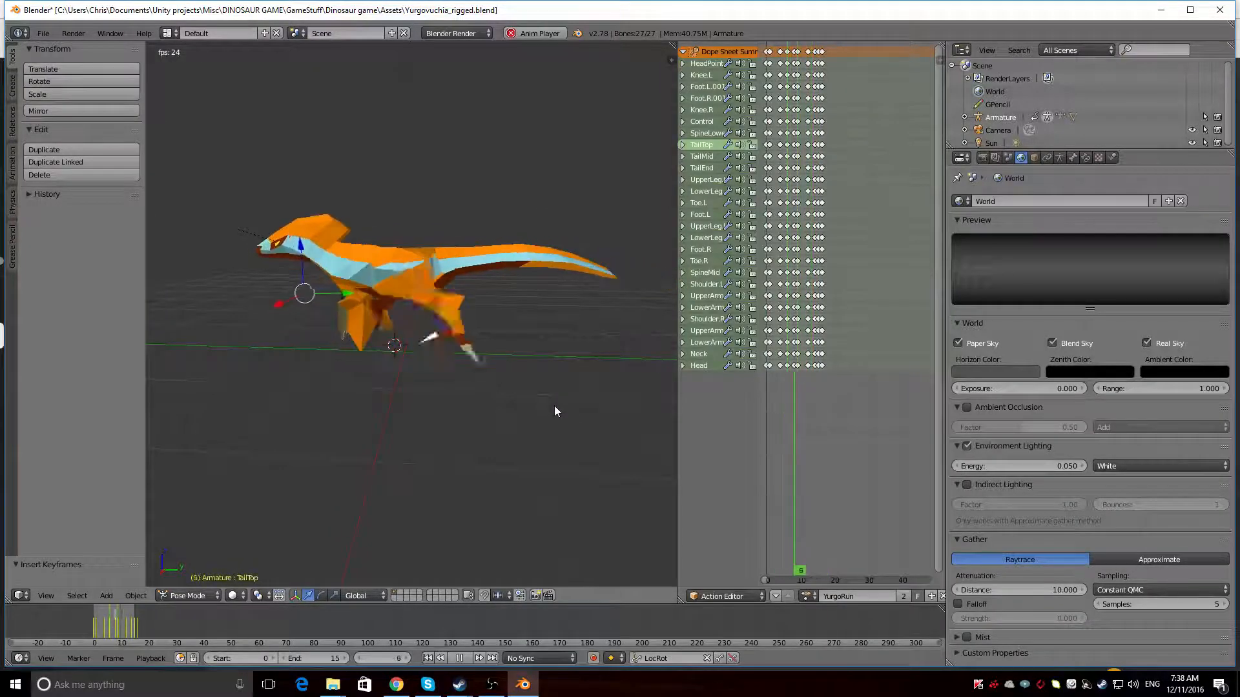
{"action": "key", "text": "alt+a"}
{"action": "left_click", "coordinate": [808, 596]}
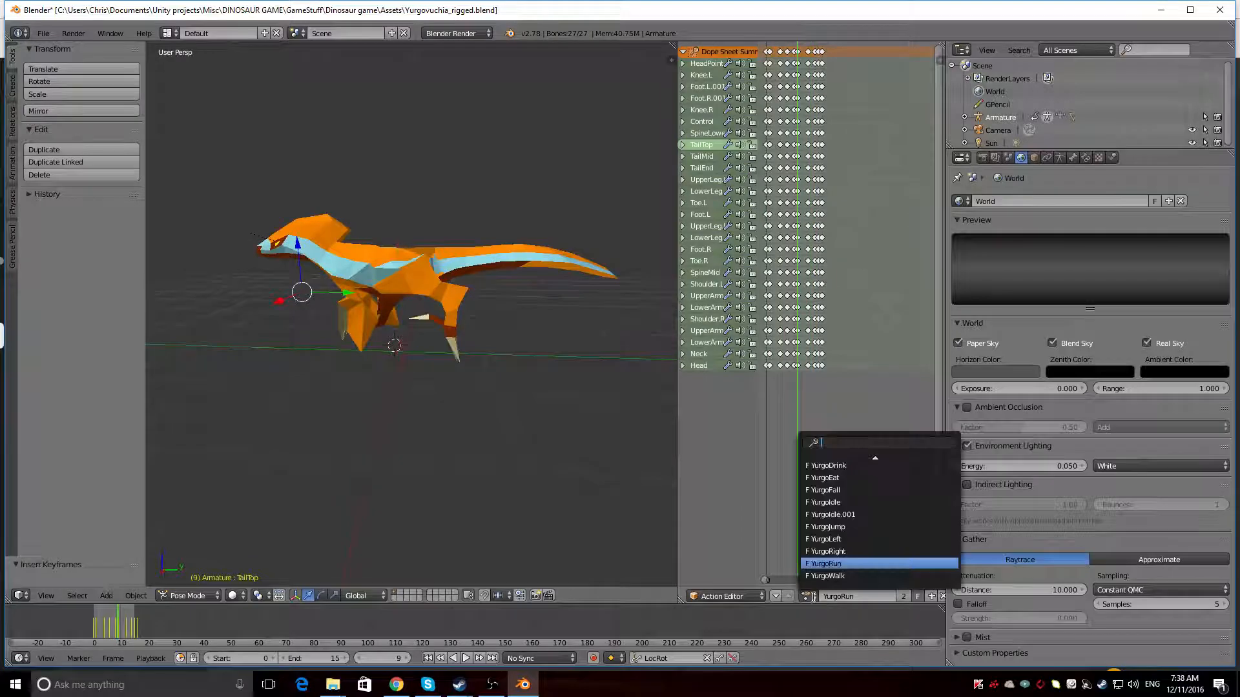
{"action": "left_click", "coordinate": [836, 551]}
{"action": "key", "text": "alt+a"}
{"action": "middle_click_drag", "start_coordinate": [352, 350], "coordinate": [232, 429]}
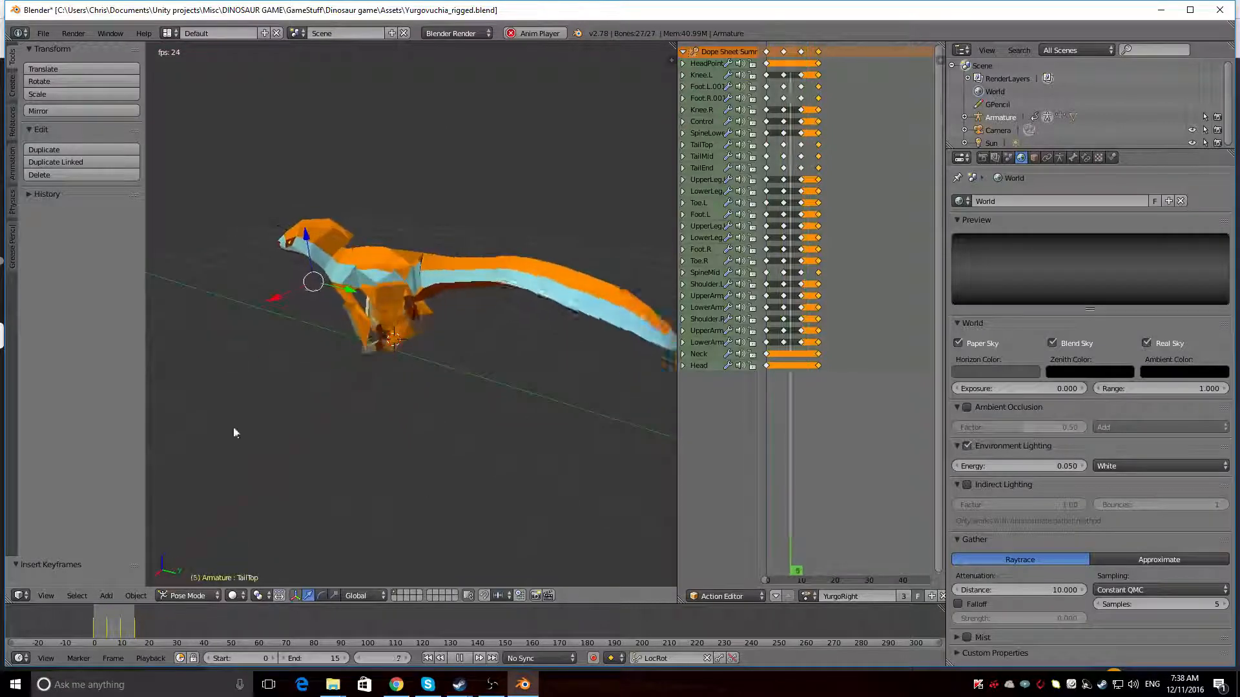
{"action": "middle_click_drag", "start_coordinate": [374, 543], "coordinate": [425, 374]}
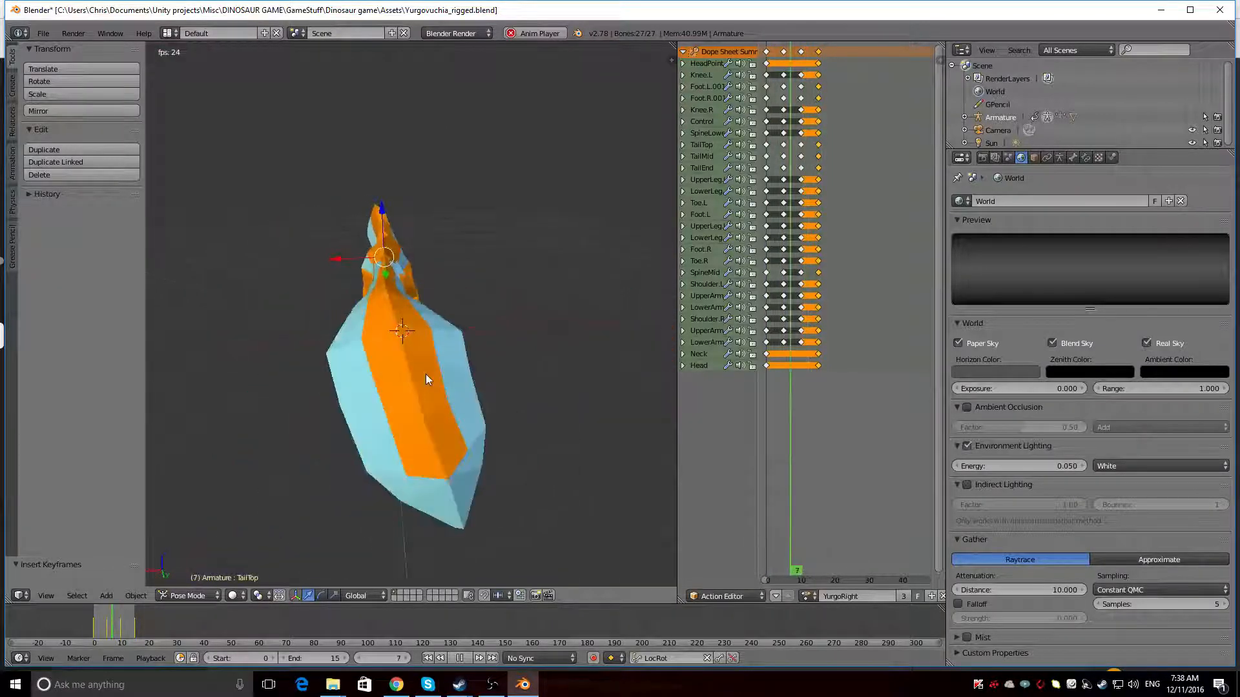
{"action": "middle_click_drag", "start_coordinate": [373, 334], "coordinate": [623, 373]}
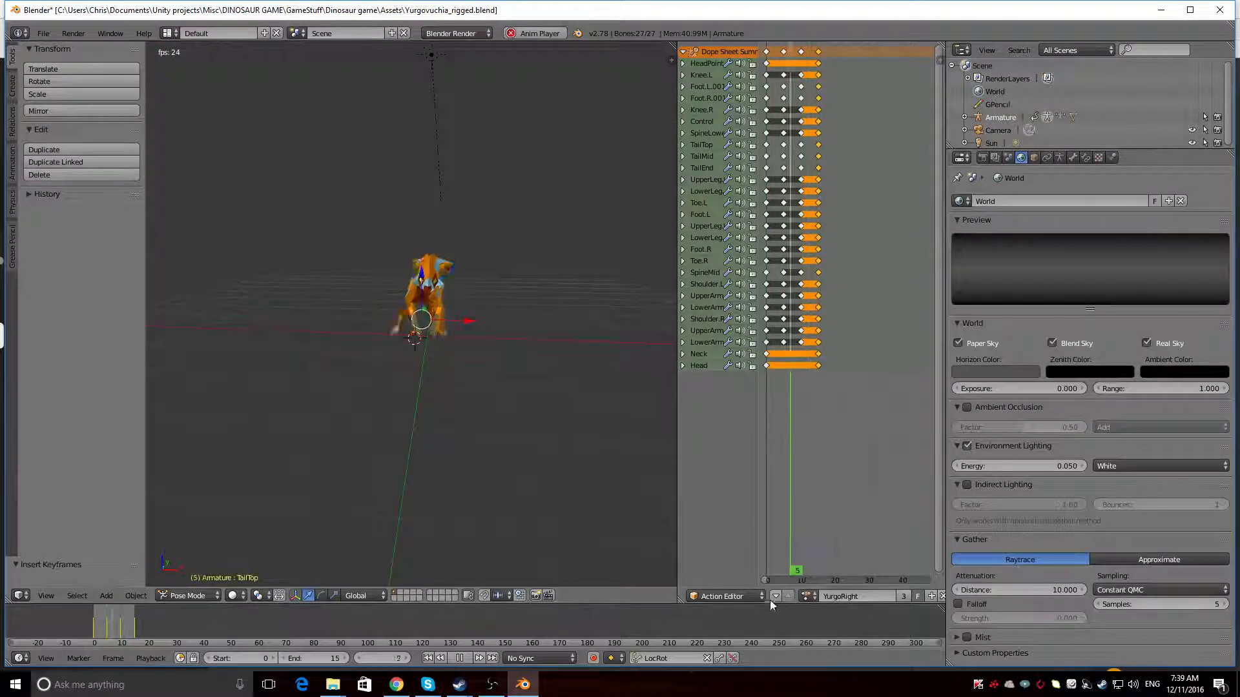
Switch to the YurgoLeft action, watch the turn from the front and behind, and stop playback
{"action": "left_click", "coordinate": [805, 599]}
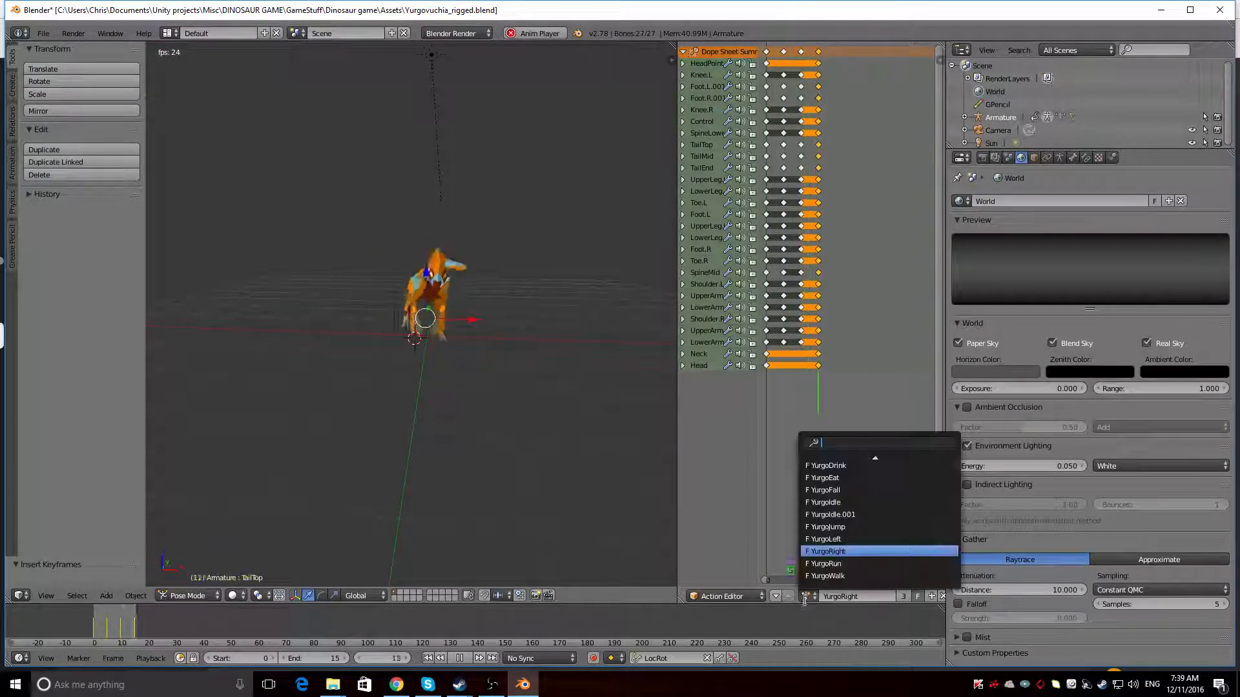
{"action": "left_click", "coordinate": [840, 540]}
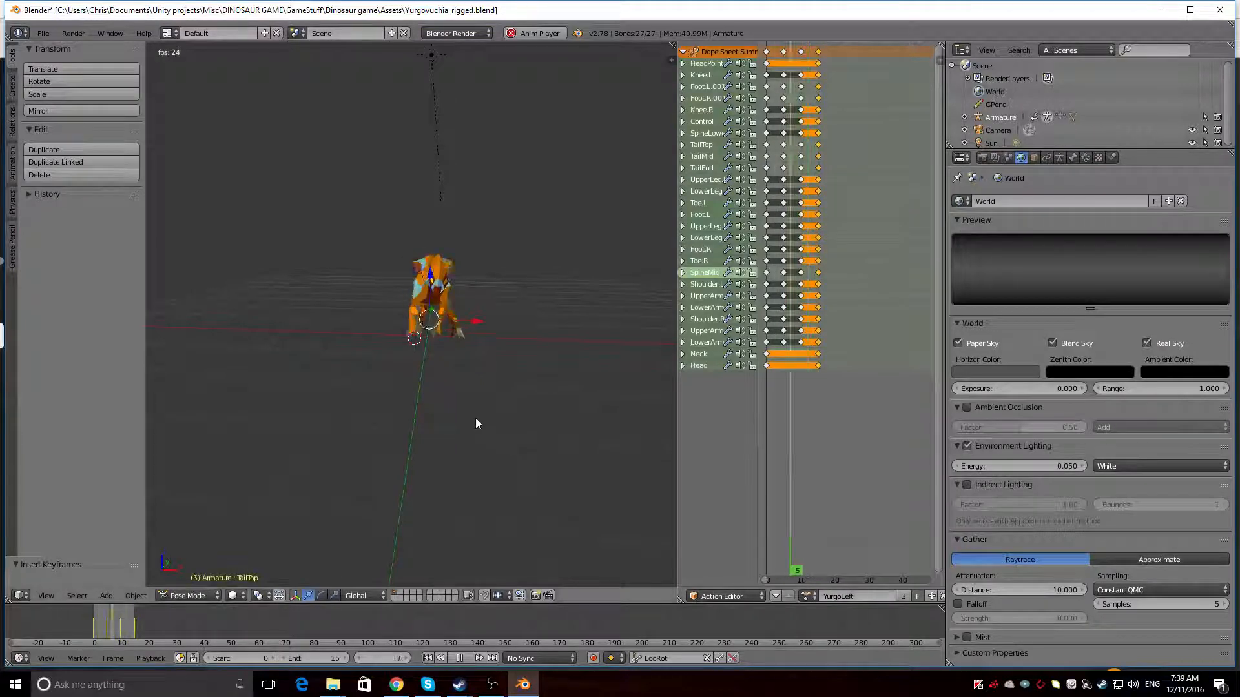
{"action": "middle_click_drag", "start_coordinate": [444, 382], "coordinate": [172, 399]}
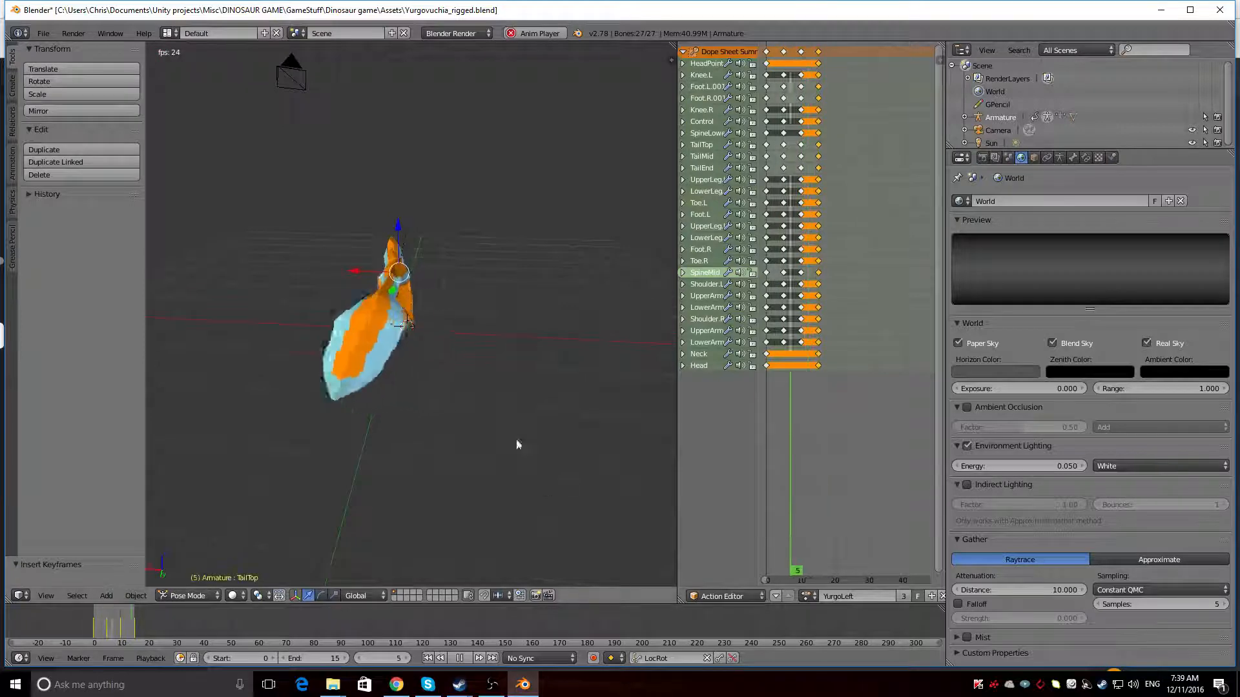
{"action": "key", "text": "alt+a"}
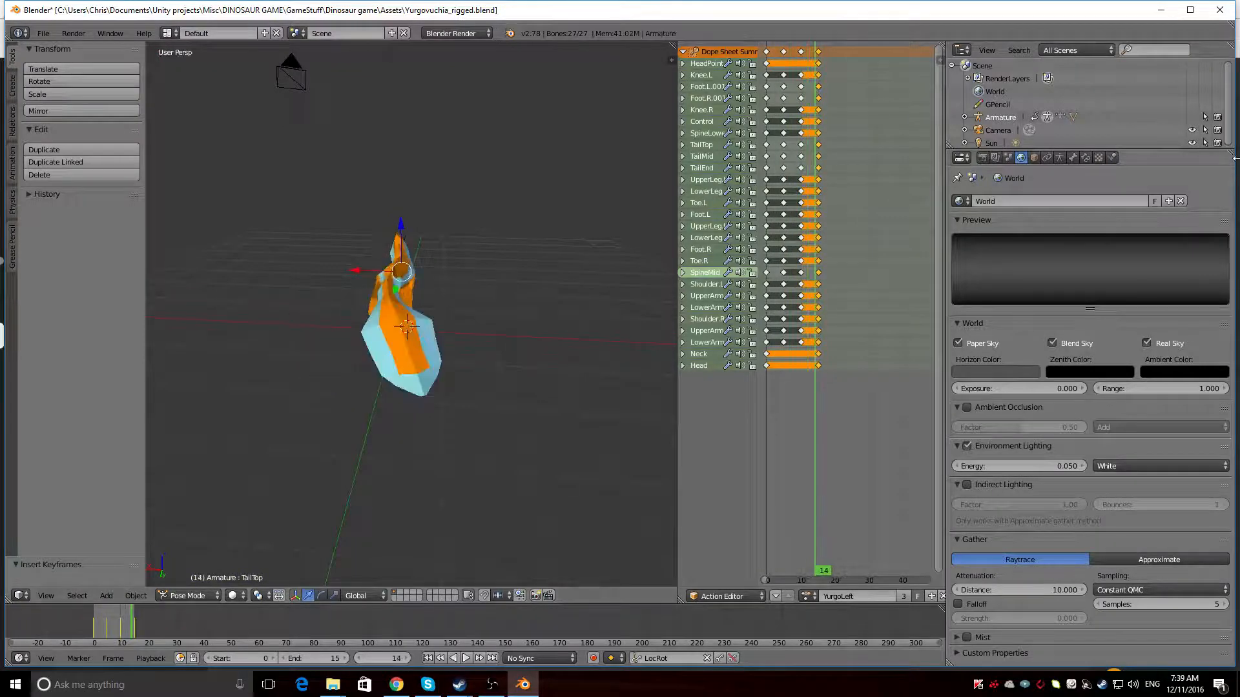
Show the armature in the viewport, select the HeadPoint bone and start playing YurgoLeft
{"action": "left_click", "coordinate": [1191, 118]}
{"action": "middle_click_drag", "start_coordinate": [297, 311], "coordinate": [467, 296]}
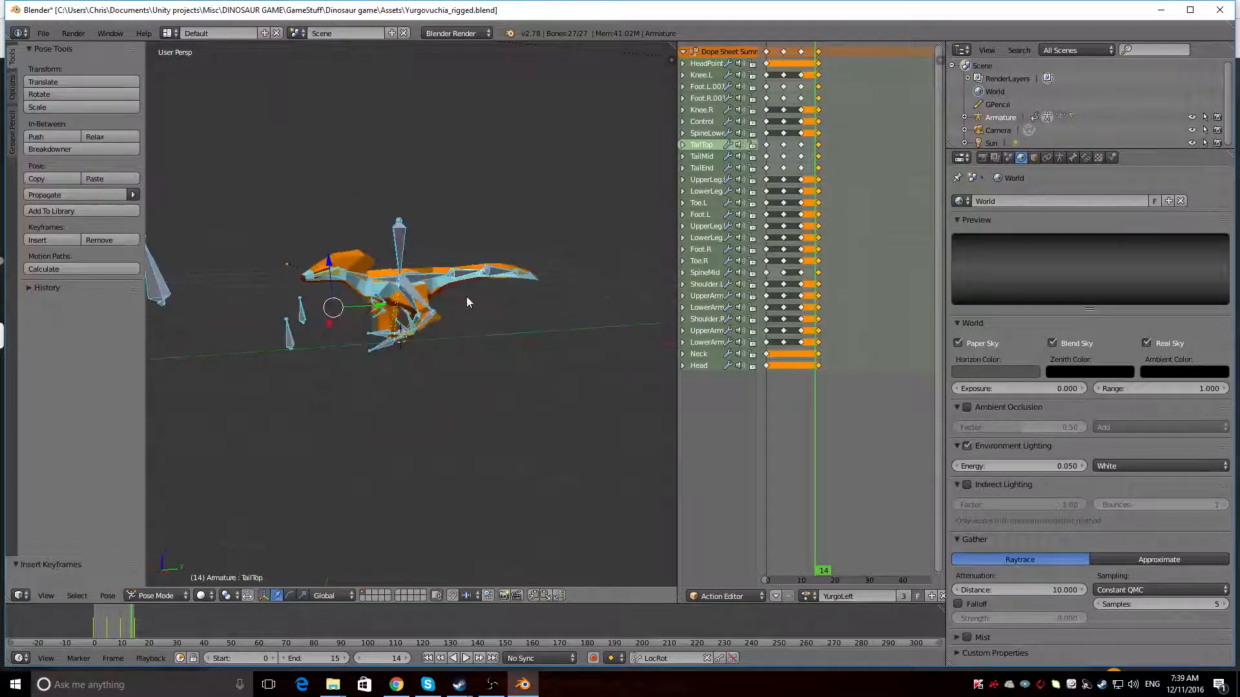
{"action": "right_click", "coordinate": [212, 295]}
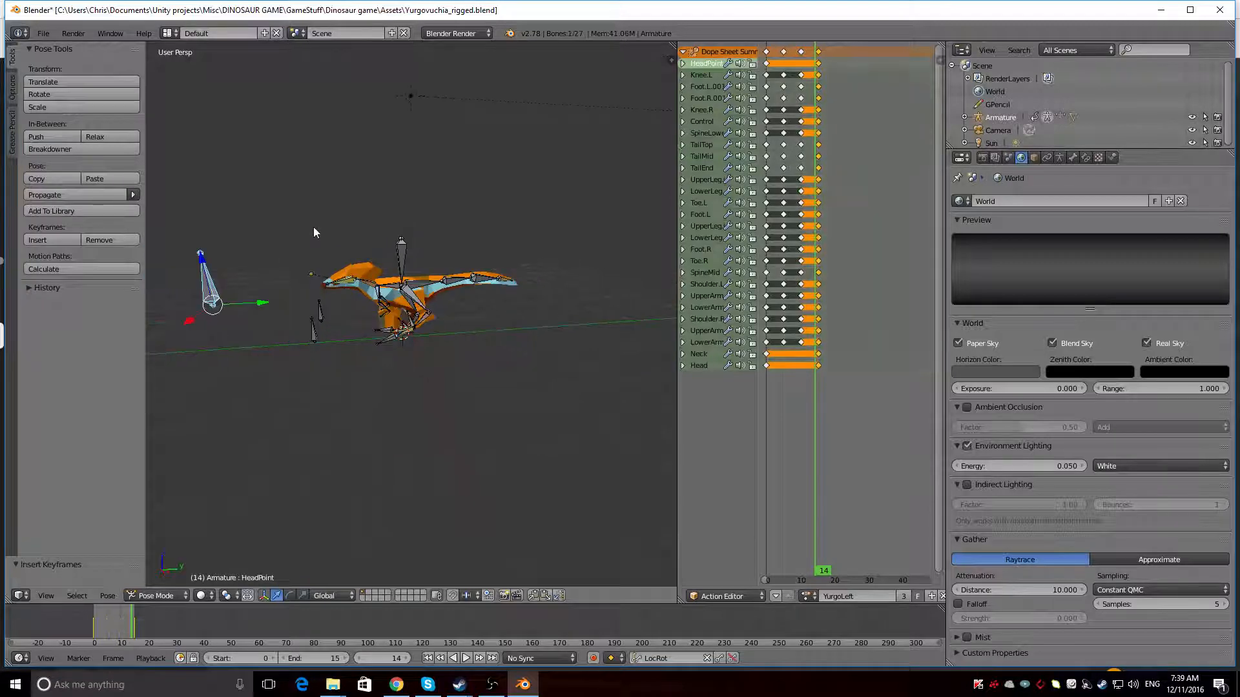
{"action": "key", "text": "alt+a"}
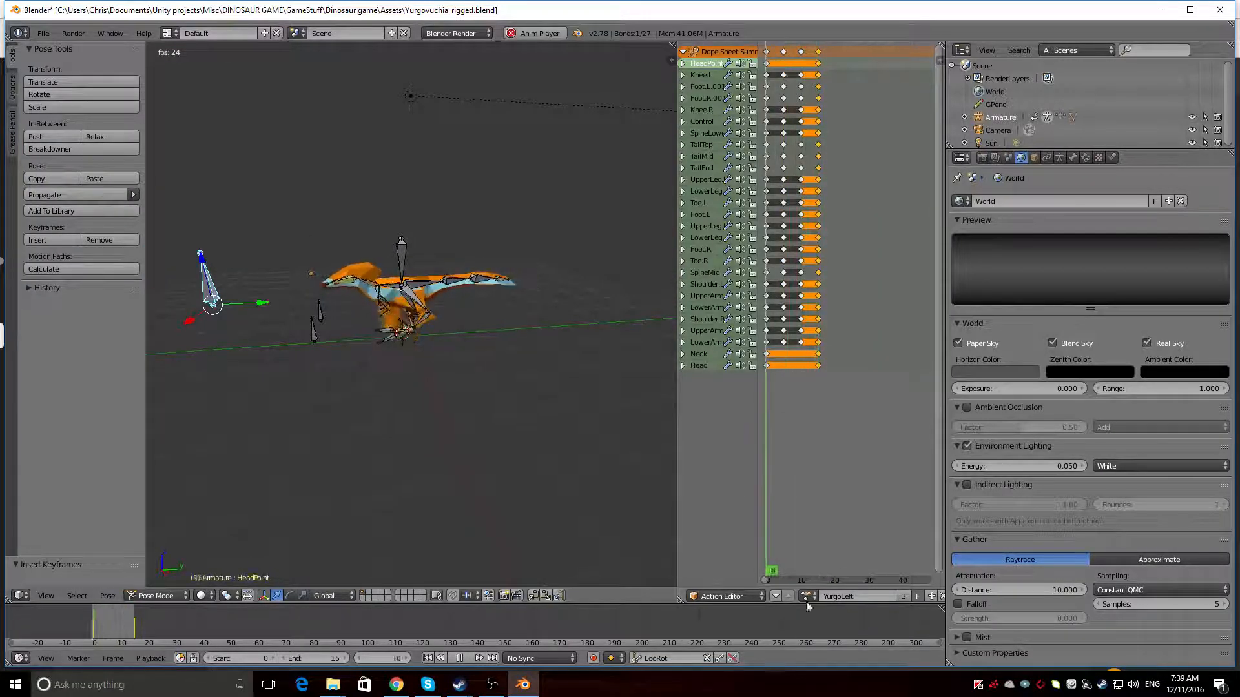
Try moving the HeadPoint bone along its X and Y axes while the YurgoLeft action plays
{"action": "middle_click_drag", "start_coordinate": [376, 478], "coordinate": [480, 501]}
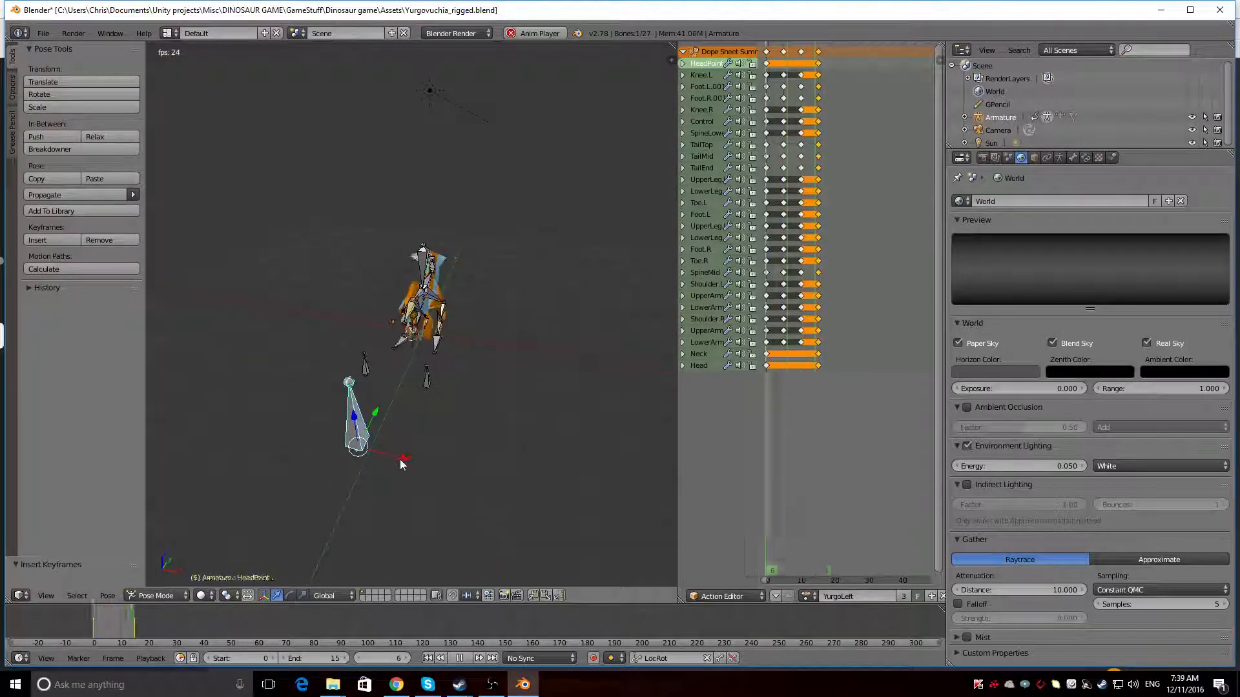
{"action": "left_click_drag", "start_coordinate": [400, 458], "coordinate": [295, 444]}
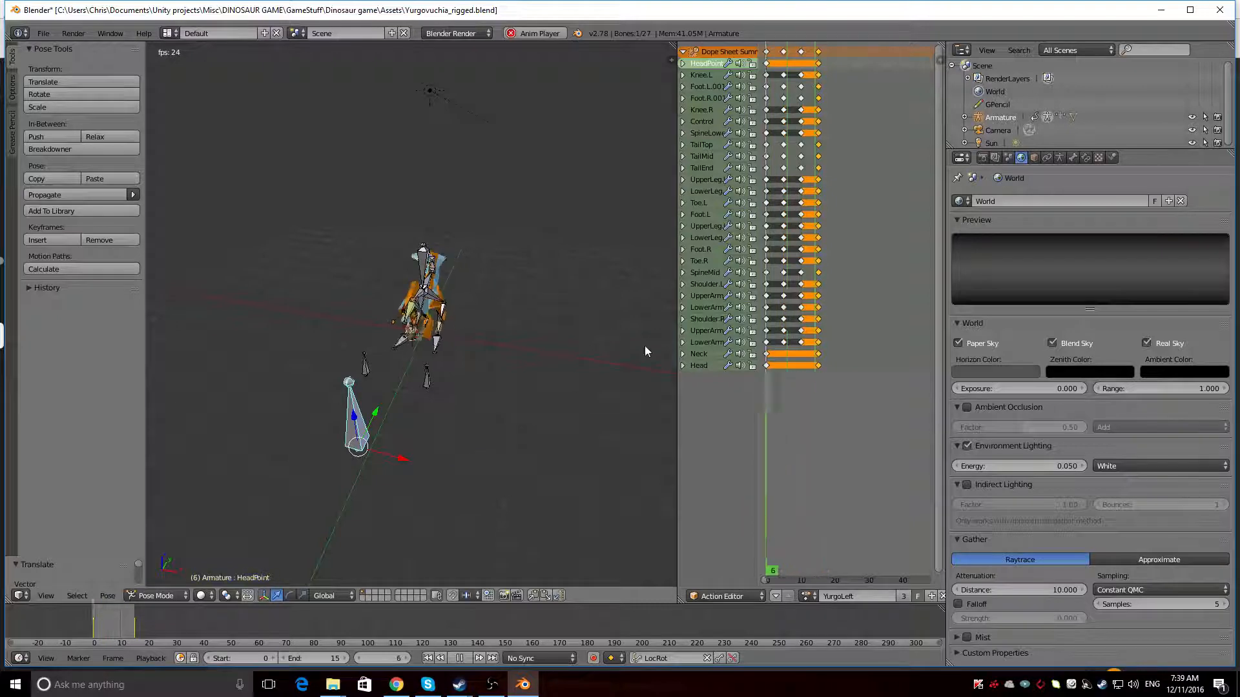
{"action": "left_click_drag", "start_coordinate": [375, 412], "coordinate": [394, 359]}
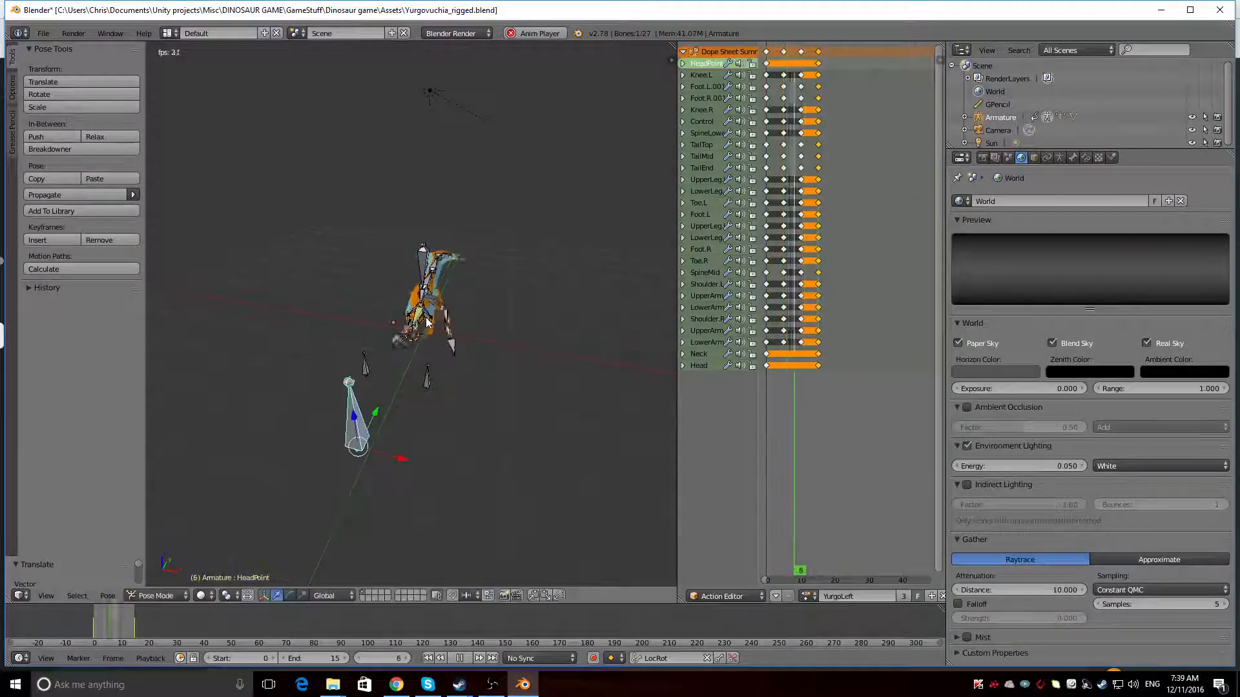
Switch to the YurgoRight action, watch the HeadPoint bone and head from the front, and stop playback
{"action": "left_click", "coordinate": [808, 597]}
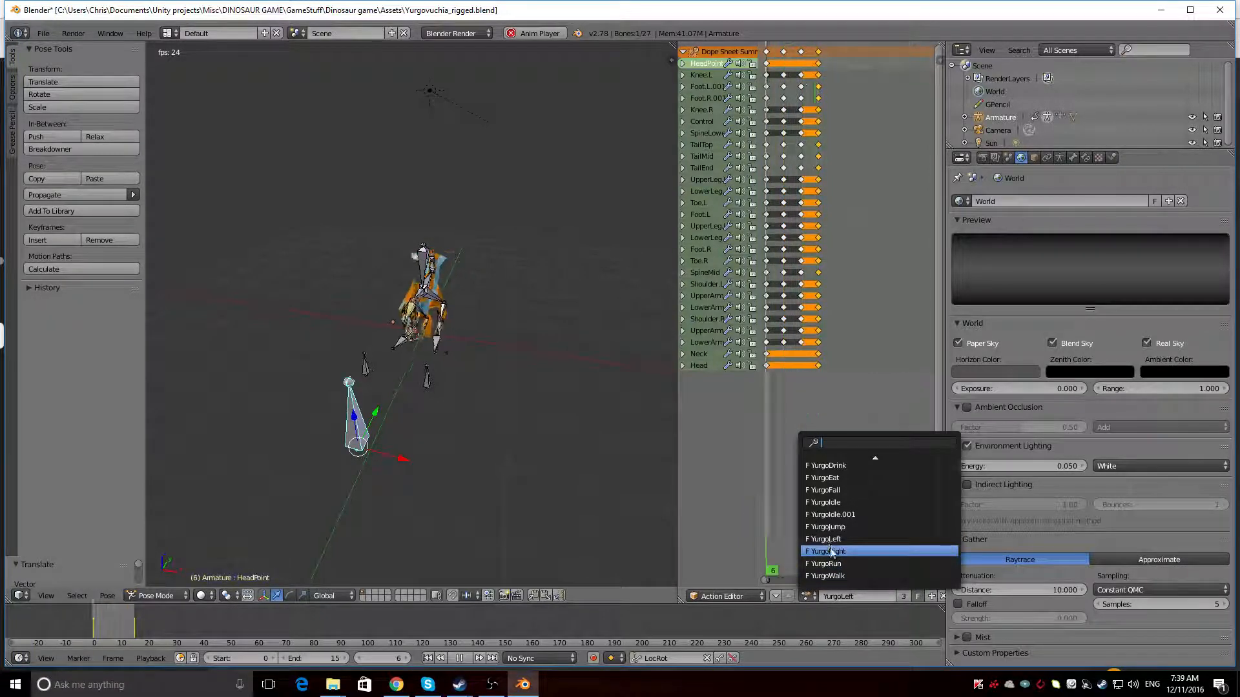
{"action": "left_click", "coordinate": [828, 550]}
{"action": "mouse_move", "coordinate": [433, 517]}
{"action": "middle_mouse_down"}
{"action": "mouse_move", "coordinate": [467, 478]}
{"action": "mouse_move", "coordinate": [406, 475]}
{"action": "mouse_move", "coordinate": [443, 513]}
{"action": "middle_mouse_up"}
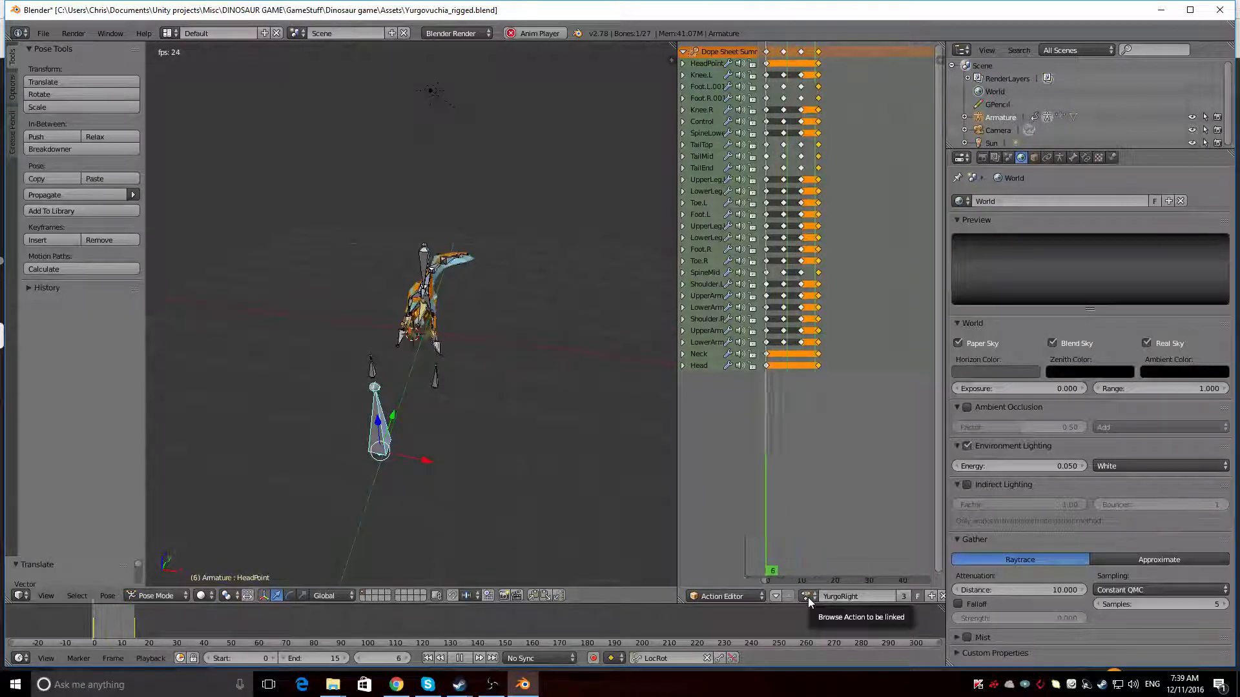
{"action": "middle_click_drag", "start_coordinate": [444, 478], "coordinate": [471, 464]}
{"action": "key", "text": "alt+a"}
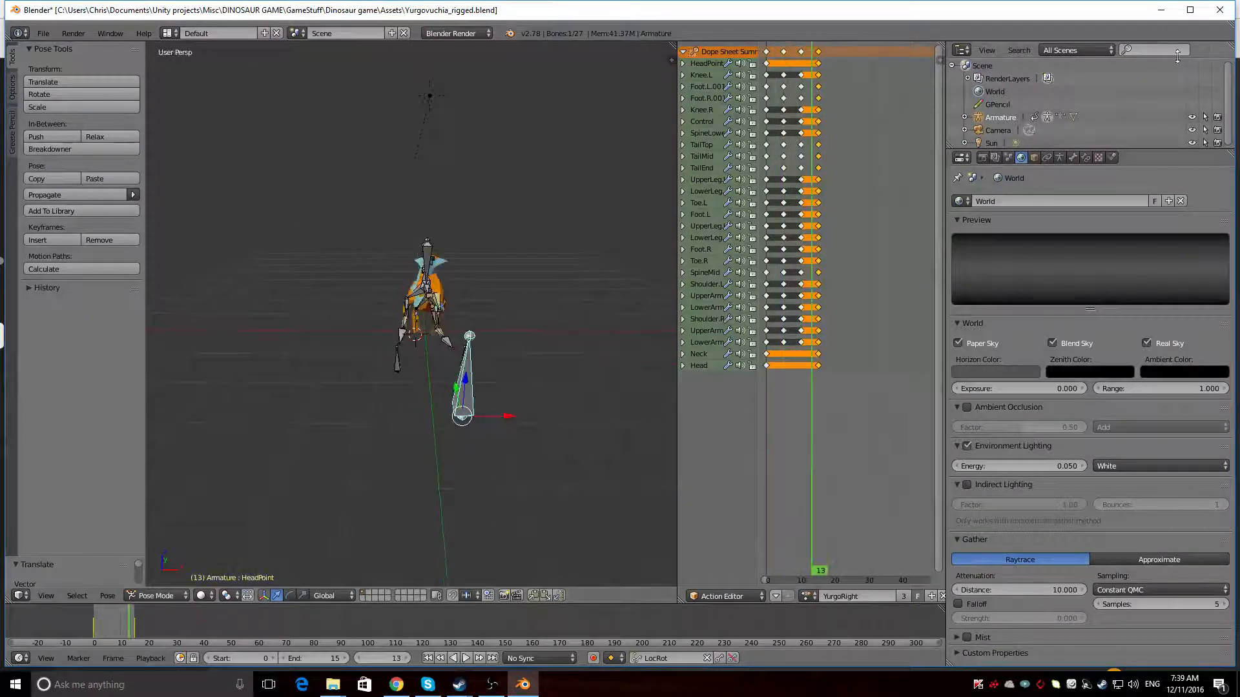
Hide the armature in the viewport and replay the YurgoRight action from the front
{"action": "left_click", "coordinate": [1192, 116]}
{"action": "key", "text": "alt+a"}
{"action": "middle_click_drag", "start_coordinate": [451, 336], "coordinate": [418, 343]}
Compare the two turning animations from the front by switching to YurgoLeft and back to YurgoRight
{"action": "left_click", "coordinate": [807, 595]}
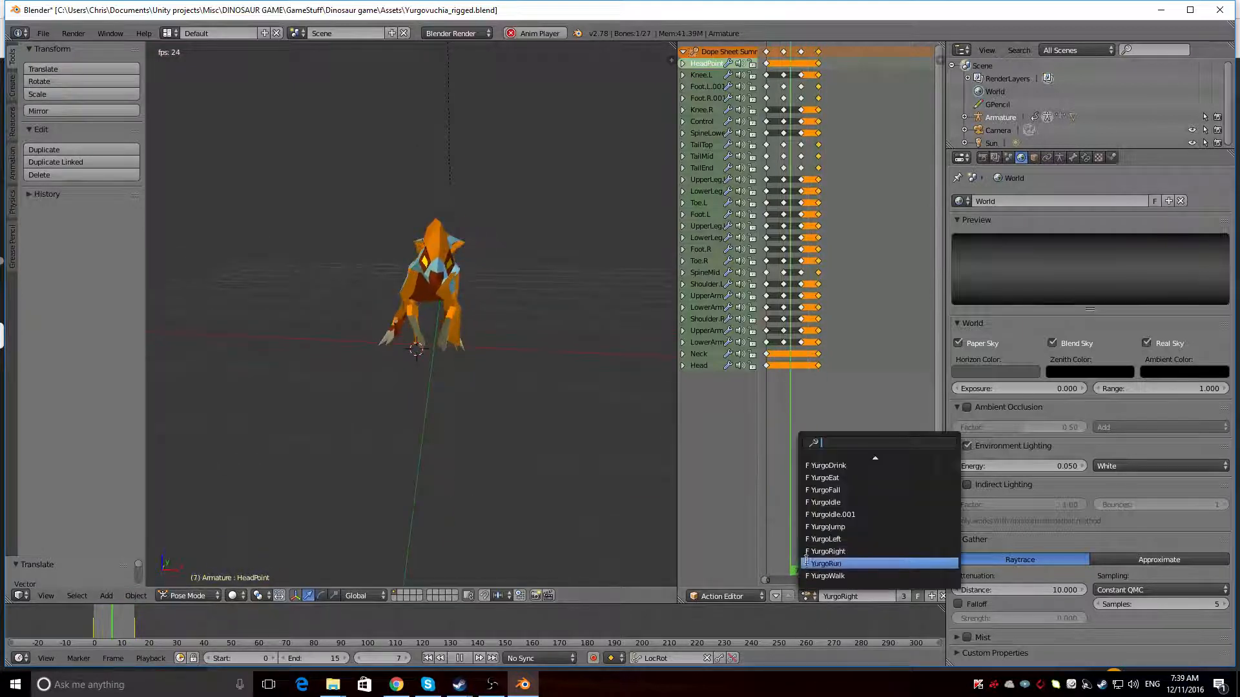
{"action": "left_click", "coordinate": [829, 539]}
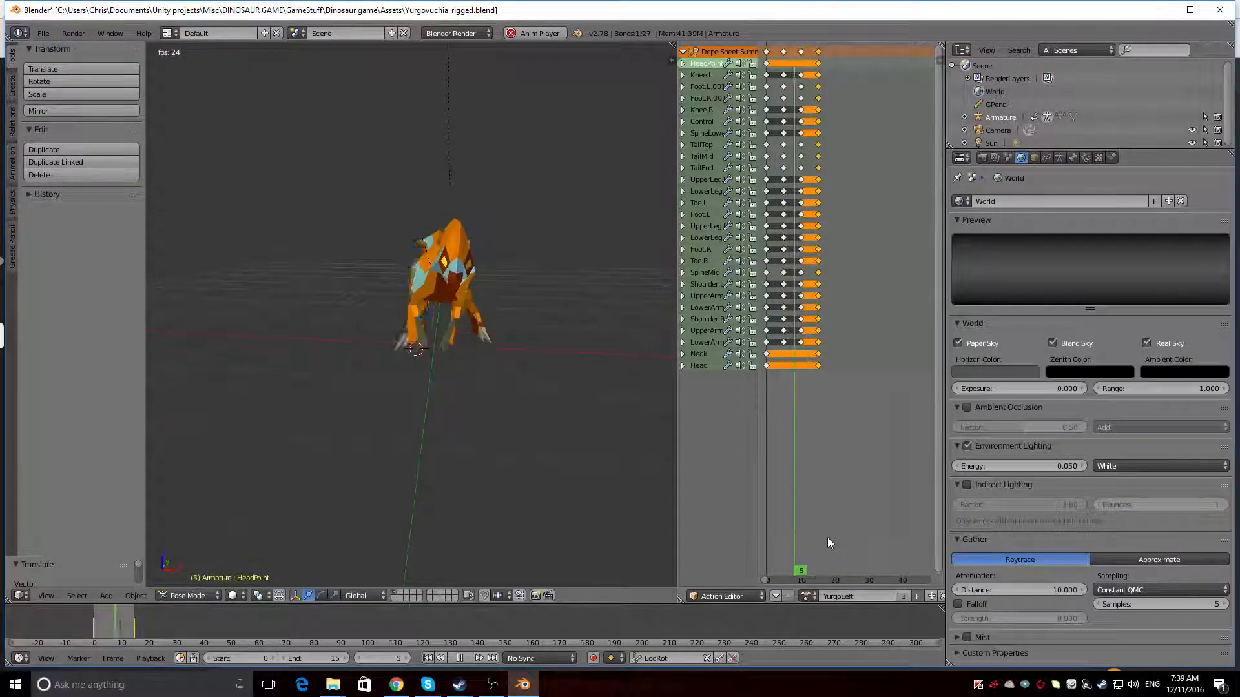
{"action": "left_click", "coordinate": [808, 595]}
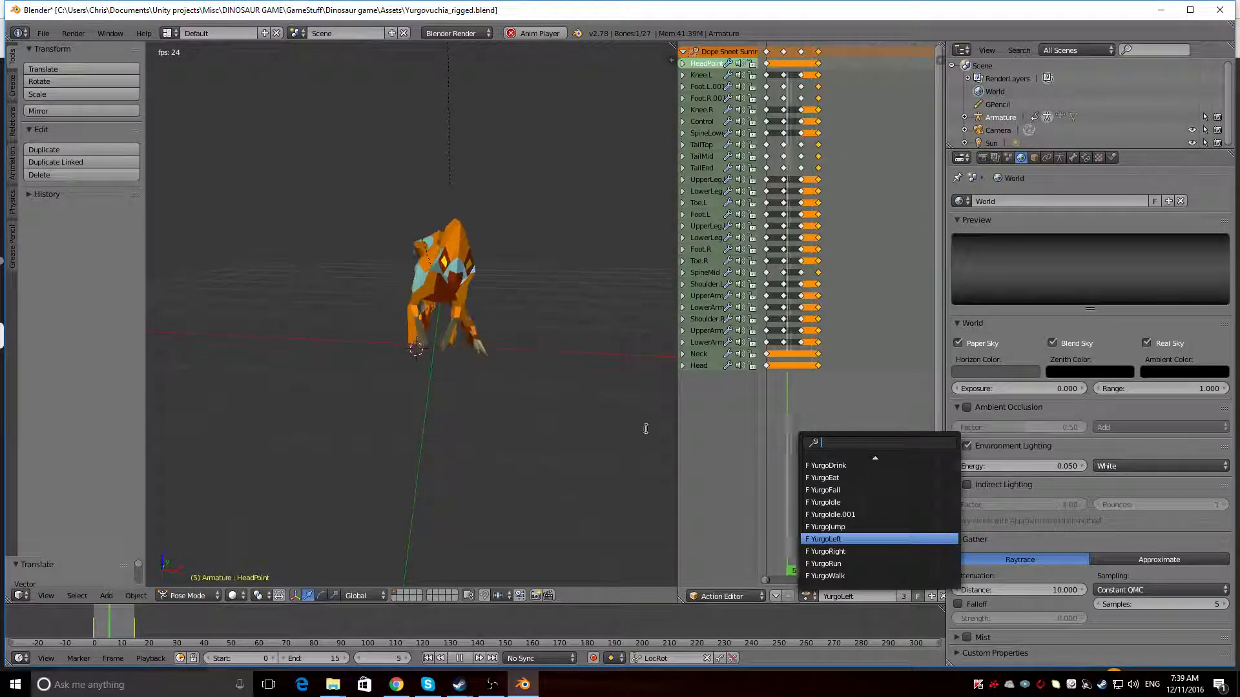
{"action": "left_click", "coordinate": [853, 552]}
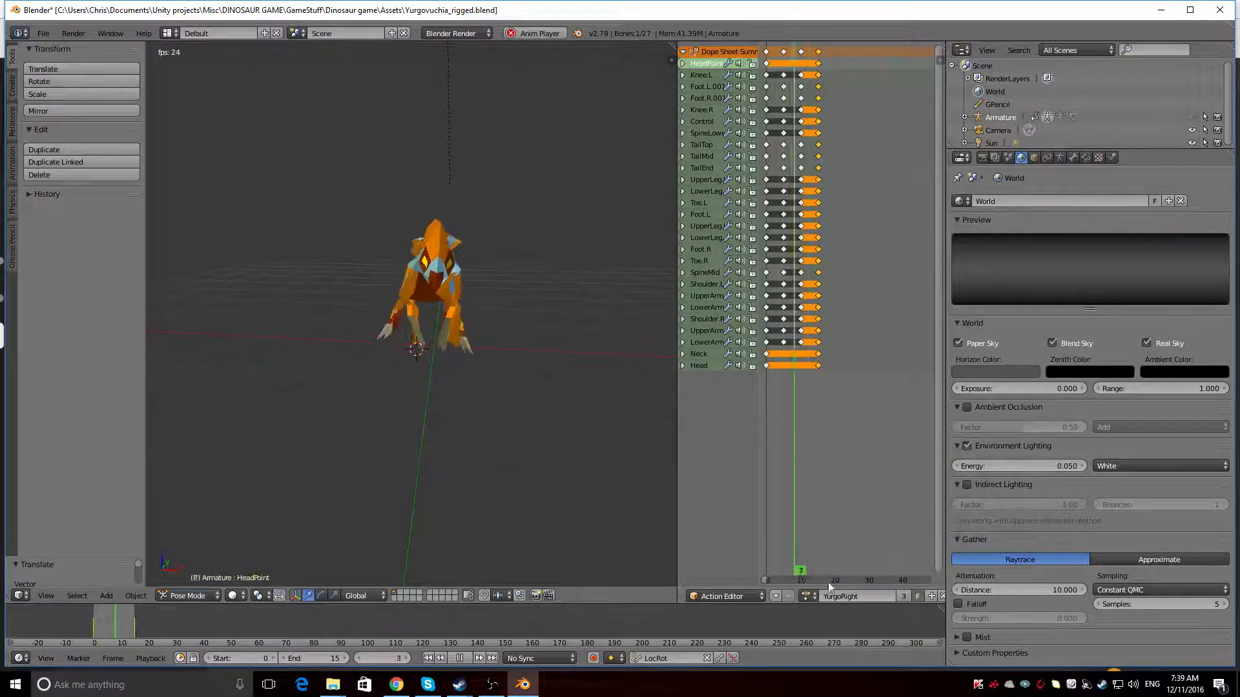
Switch to the YurgoJump action, show the armature to deselect all bones, and hide it again
{"action": "left_click", "coordinate": [808, 596]}
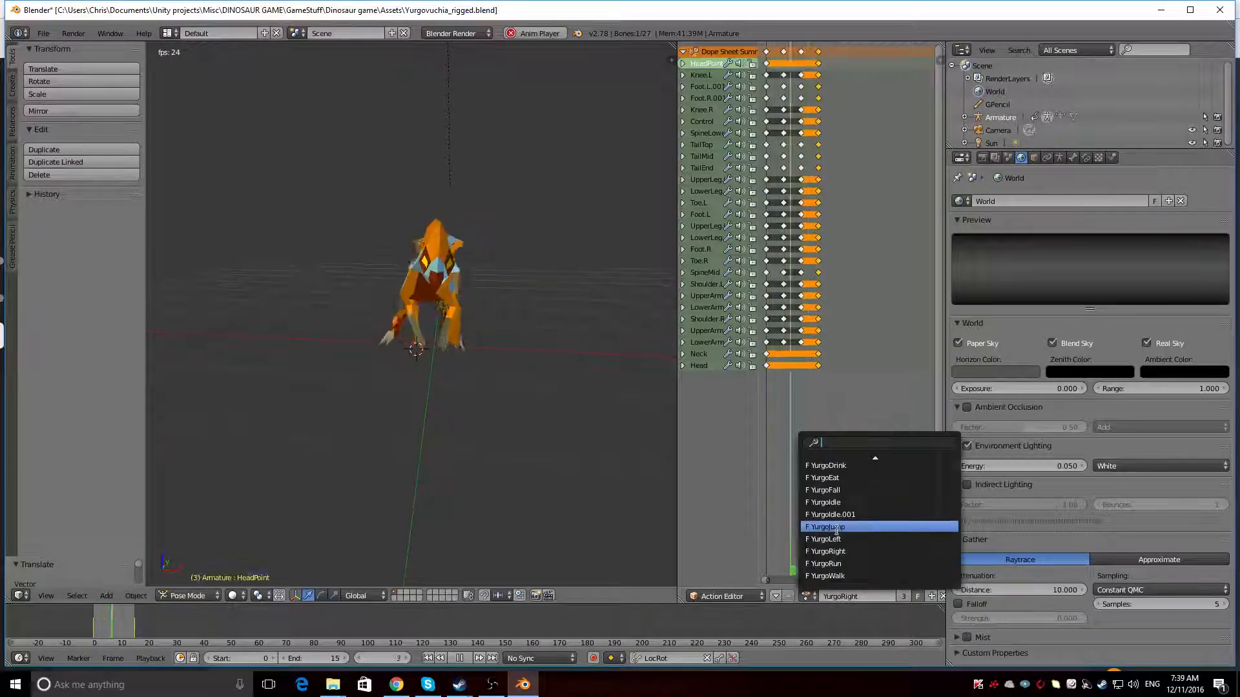
{"action": "left_click", "coordinate": [837, 528]}
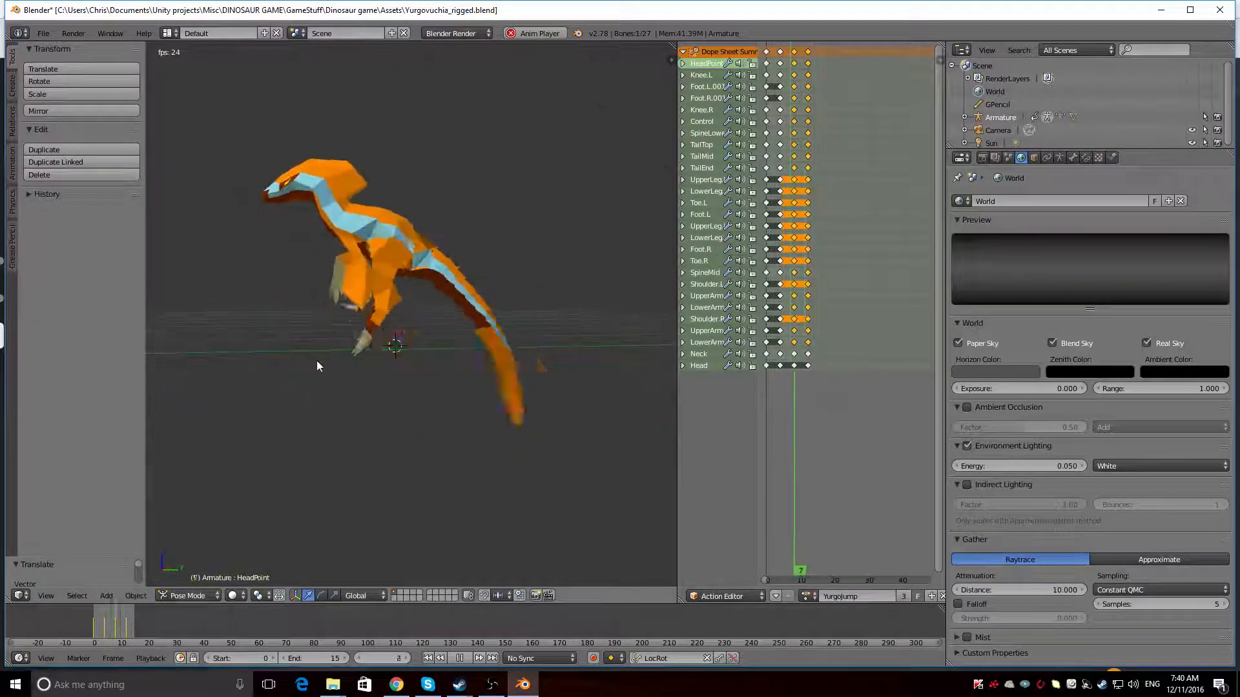
{"action": "left_click", "coordinate": [1192, 118]}
{"action": "key", "text": "a"}
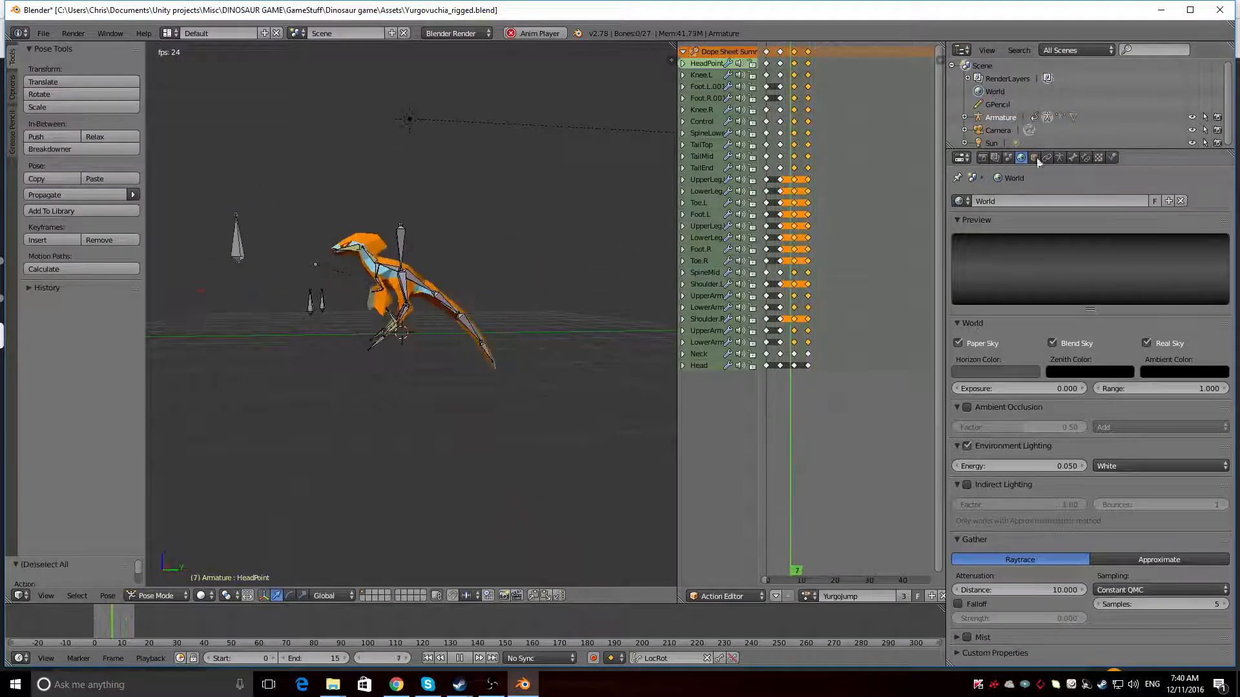
{"action": "left_click", "coordinate": [1192, 117]}
Inspect the dinosaur's jump animation from both sides and up close
{"action": "middle_click_drag", "start_coordinate": [259, 408], "coordinate": [533, 356]}
{"action": "scroll", "coordinate": [469, 429], "scroll_direction": "up", "scroll_amount": 4}
{"action": "scroll", "coordinate": [532, 357], "scroll_direction": "down", "scroll_amount": 1}
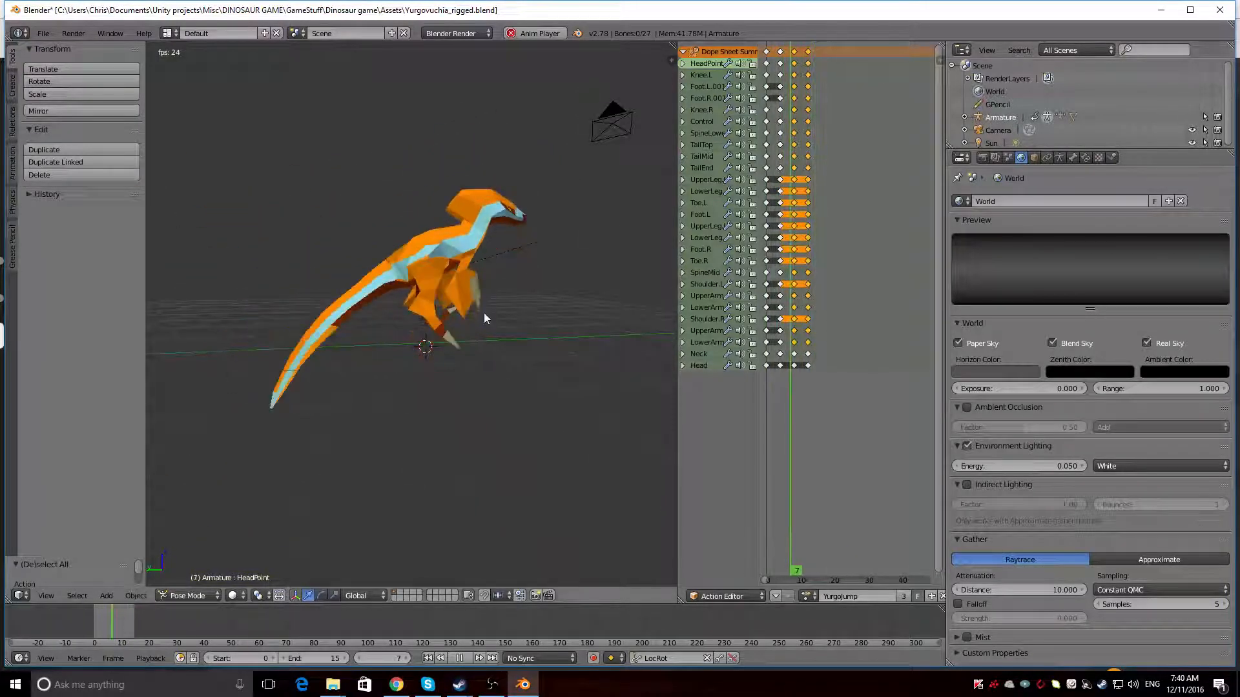
{"action": "middle_click_drag", "start_coordinate": [483, 313], "coordinate": [216, 318]}
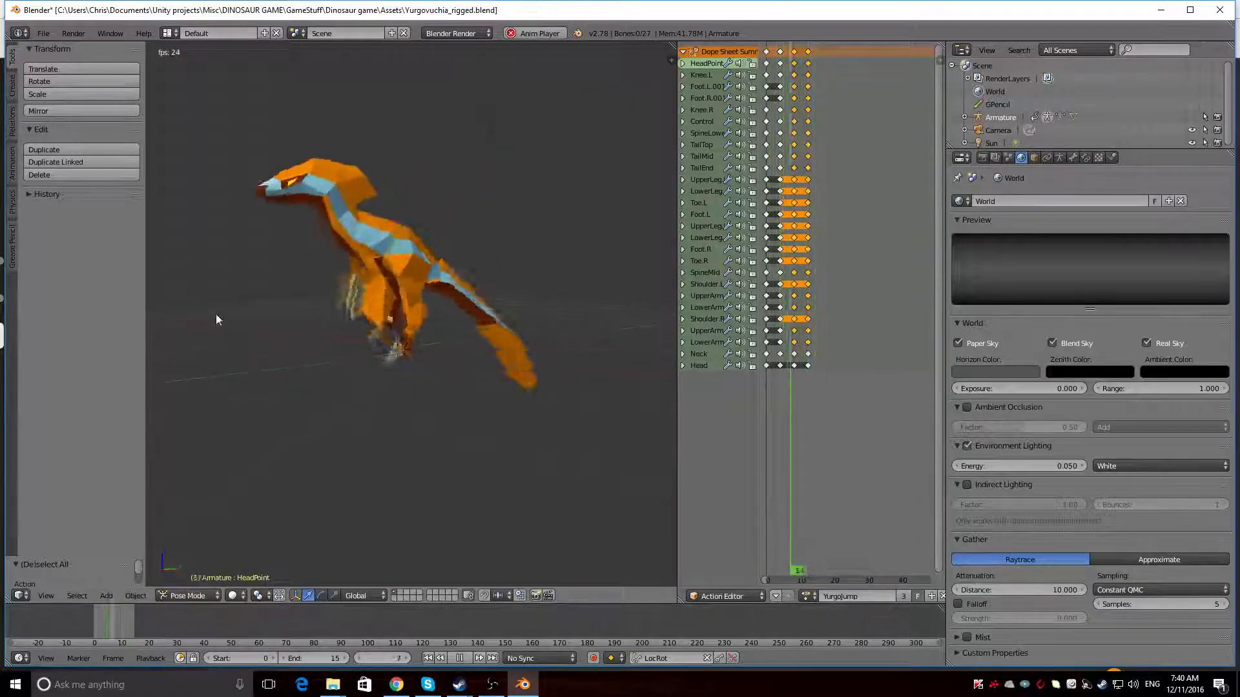
Switch to the YurgoFall action and examine the falling pose from several angles
{"action": "left_click", "coordinate": [805, 596]}
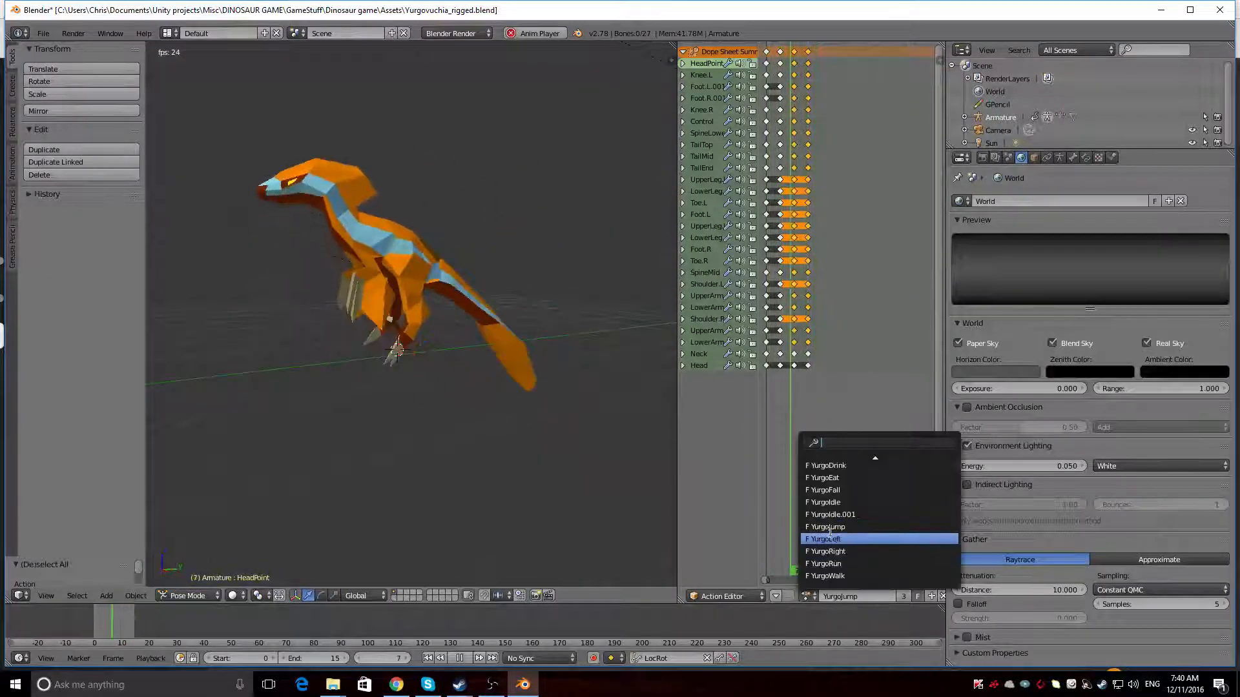
{"action": "left_click", "coordinate": [833, 492]}
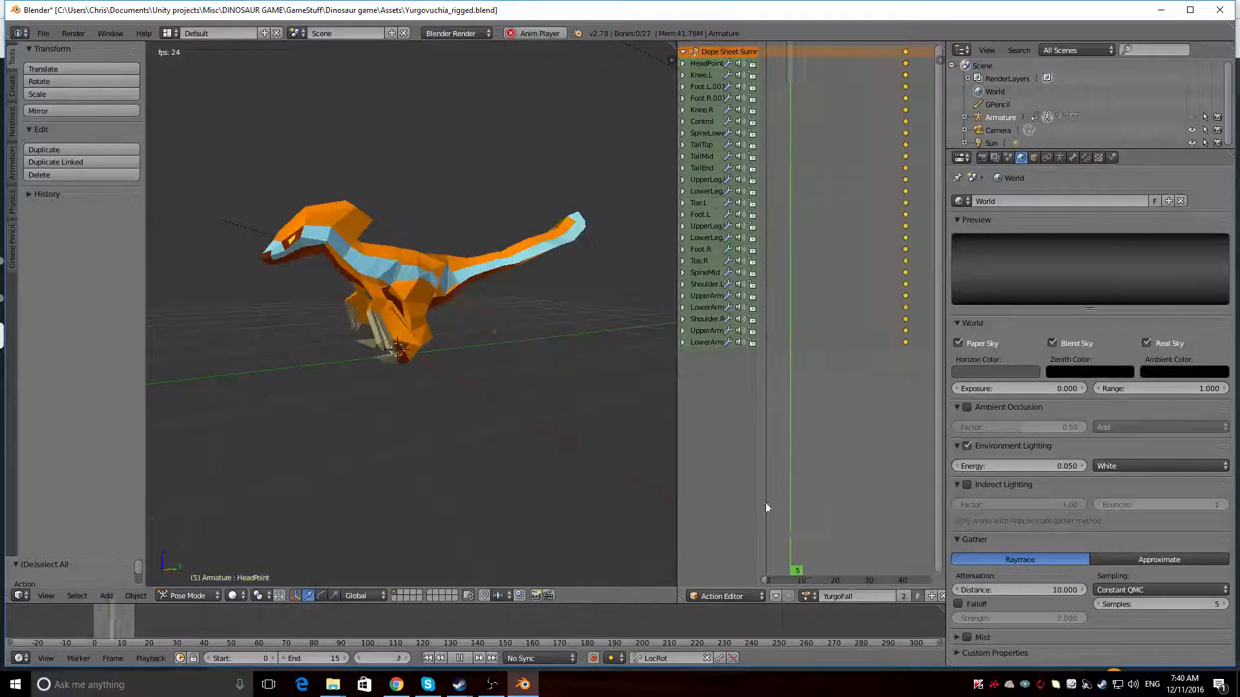
{"action": "middle_click_drag", "start_coordinate": [467, 418], "coordinate": [257, 413]}
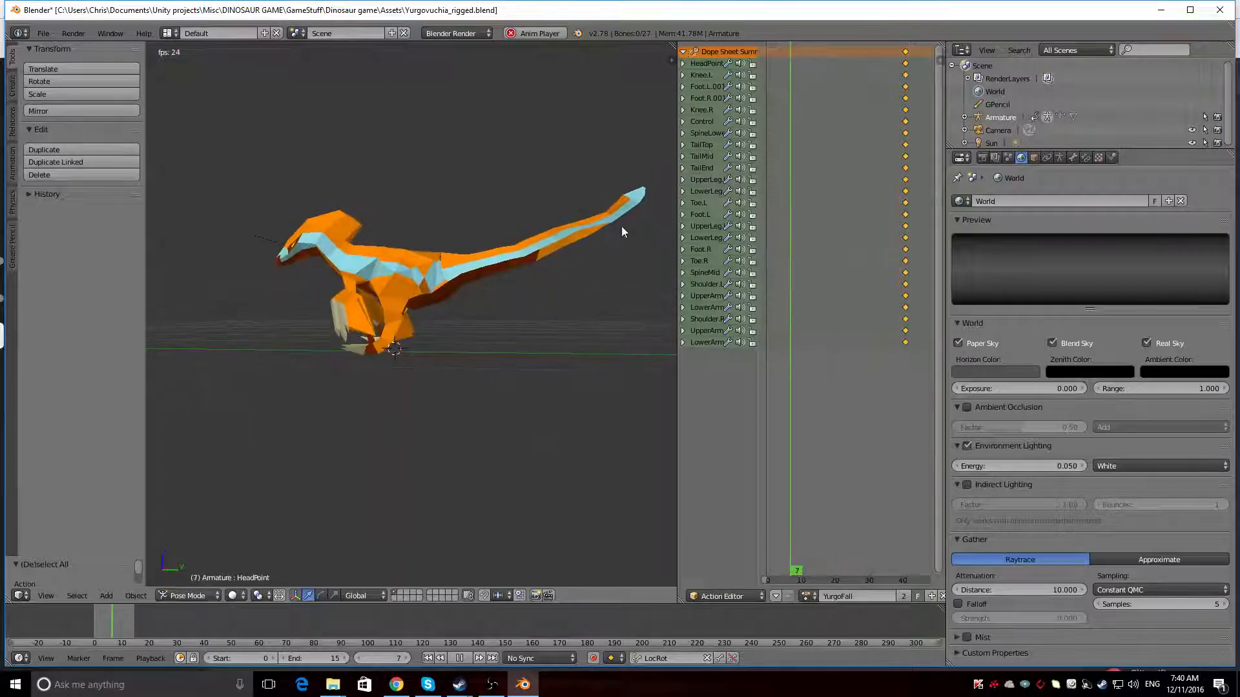
{"action": "middle_click_drag", "start_coordinate": [153, 517], "coordinate": [388, 516]}
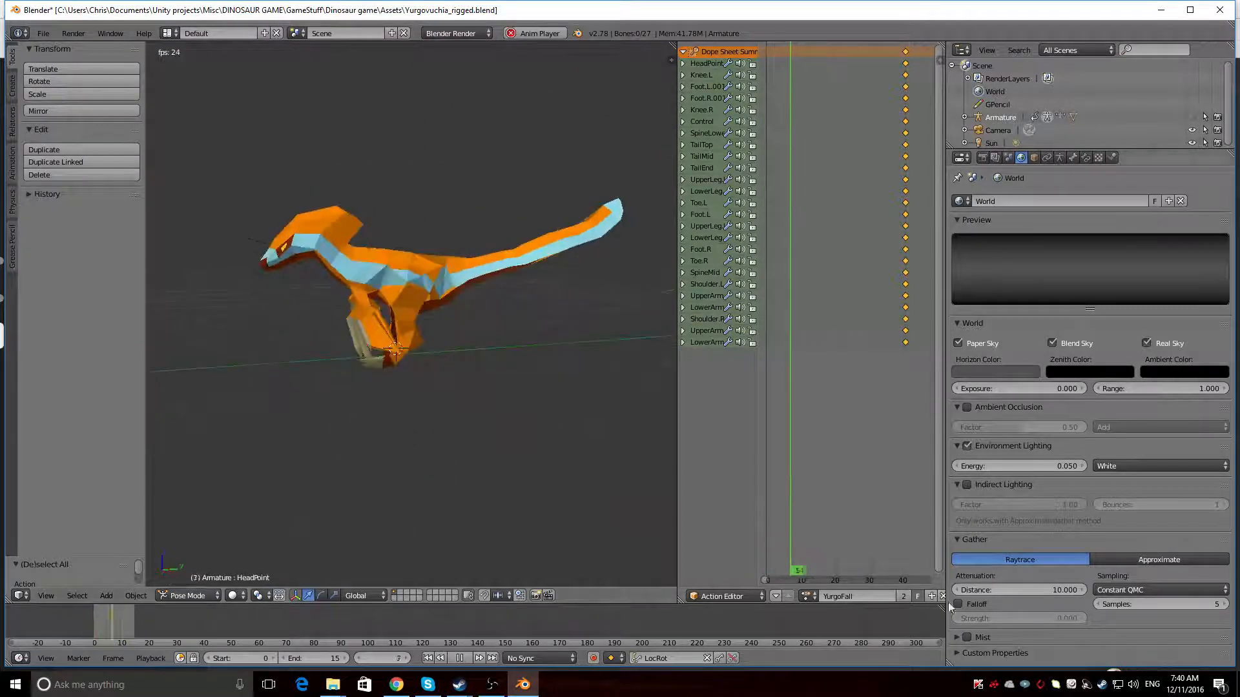
Load the YurgoIdle action on the armature and replace it with YurgoIdle.001
{"action": "left_click", "coordinate": [807, 596]}
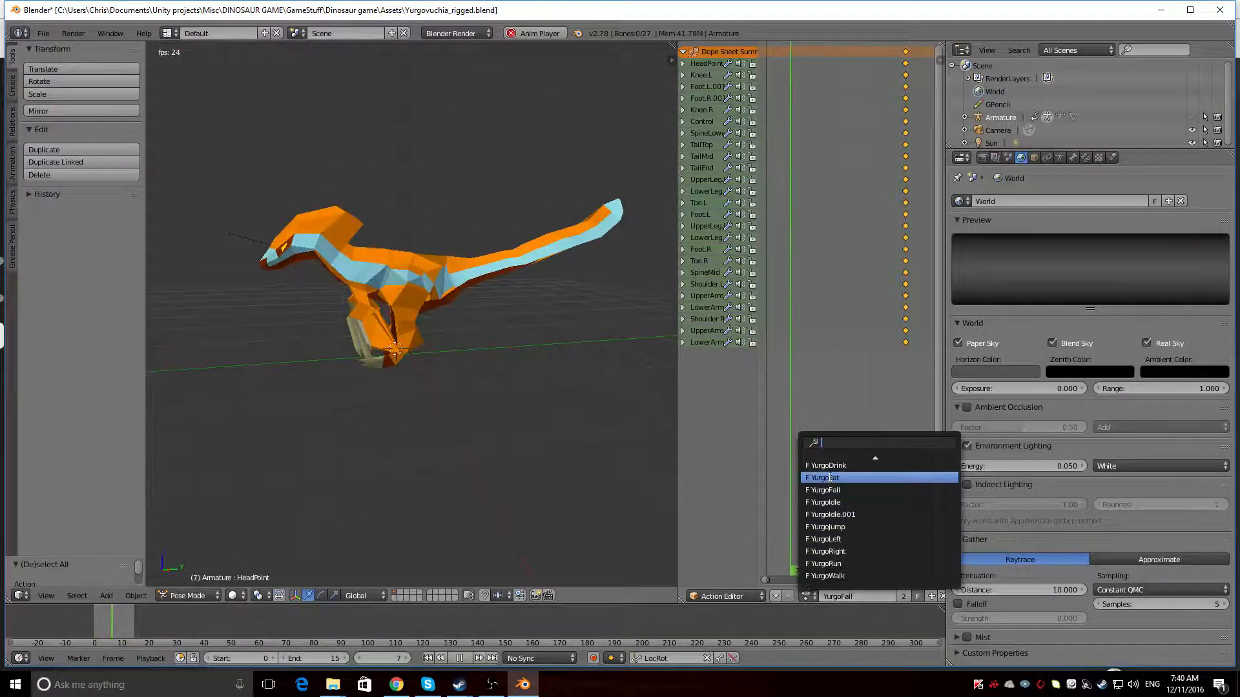
{"action": "left_click", "coordinate": [833, 502]}
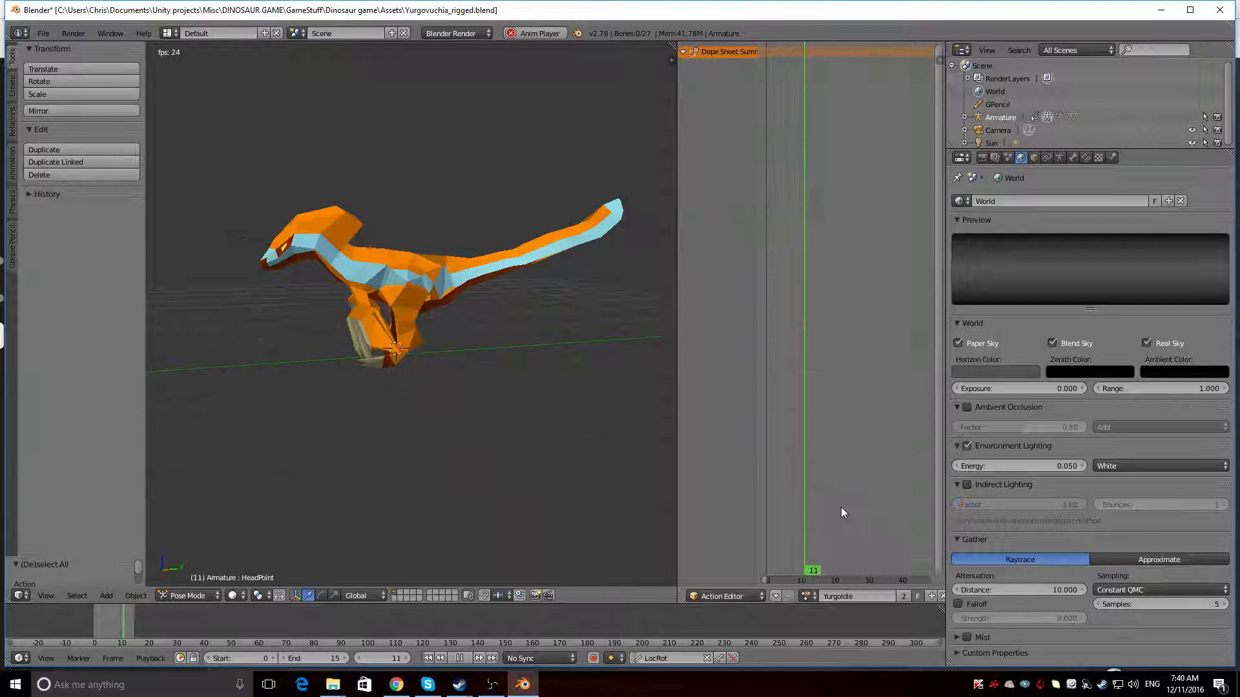
{"action": "left_click", "coordinate": [806, 597]}
{"action": "left_click", "coordinate": [801, 516]}
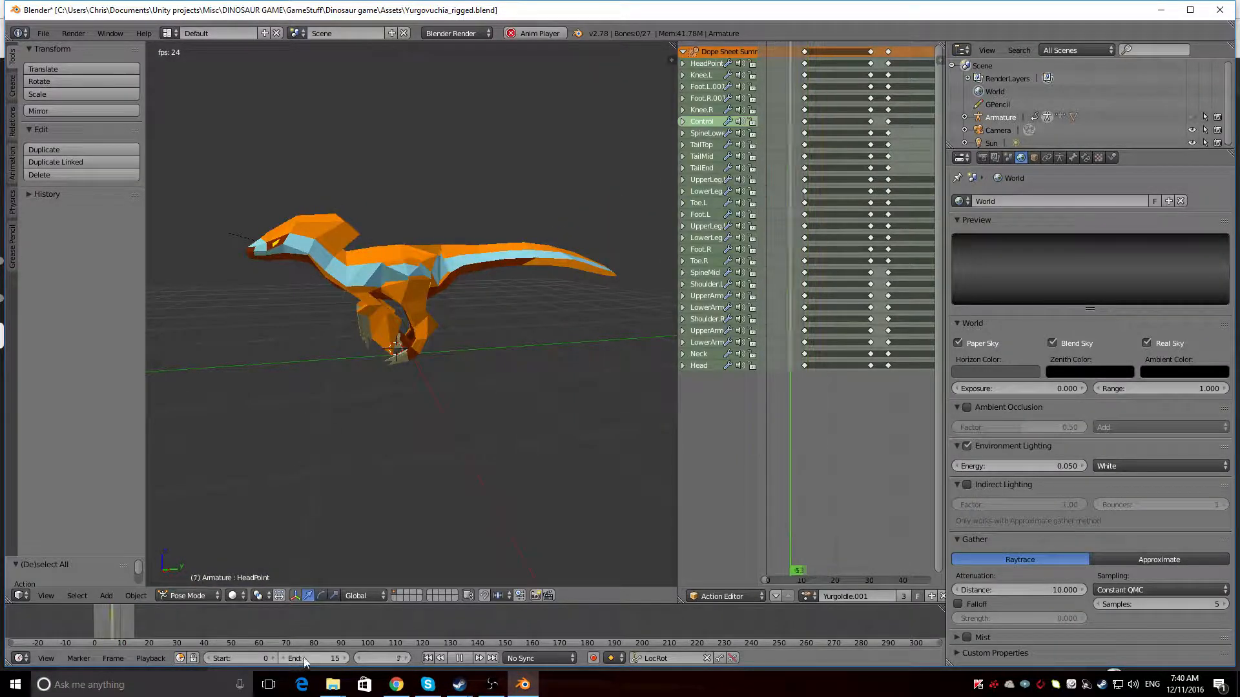
Extend the playback range to end at frame 201, covering the idle action's full span of keyframes
{"action": "left_click_drag", "start_coordinate": [296, 658], "coordinate": [322, 658]}
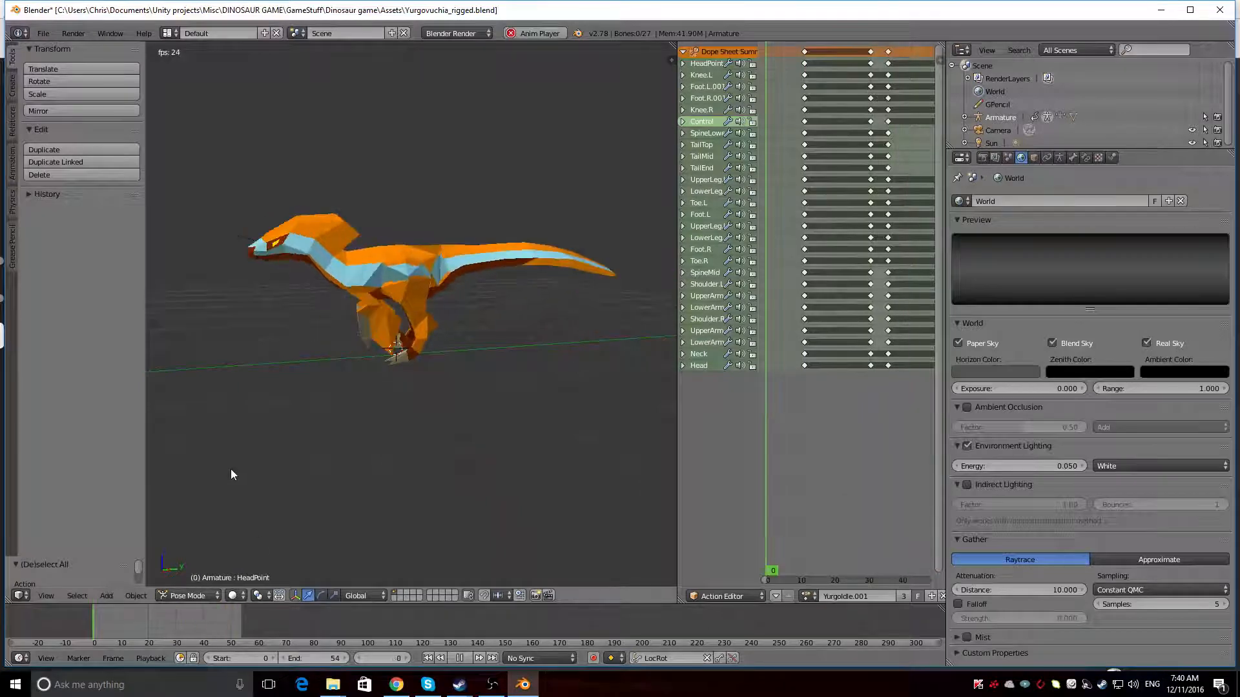
{"action": "left_click_drag", "start_coordinate": [315, 659], "coordinate": [356, 658]}
{"action": "middle_click_drag", "start_coordinate": [239, 457], "coordinate": [388, 469]}
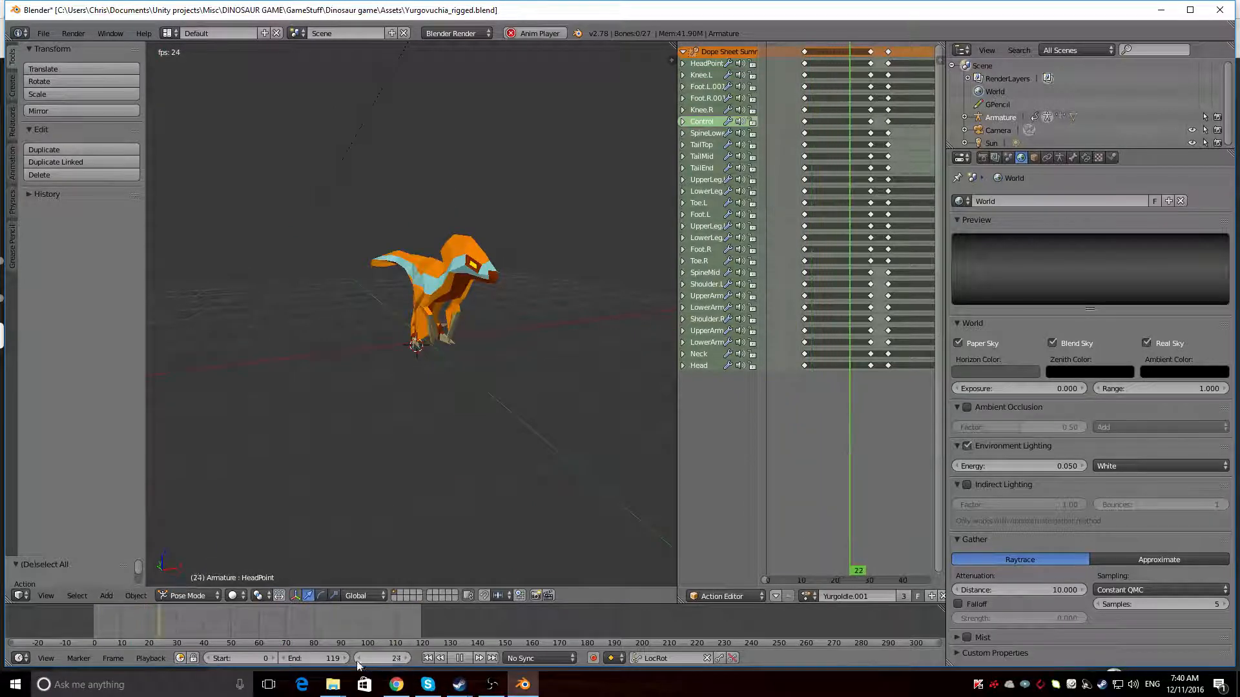
{"action": "left_click_drag", "start_coordinate": [314, 658], "coordinate": [340, 658]}
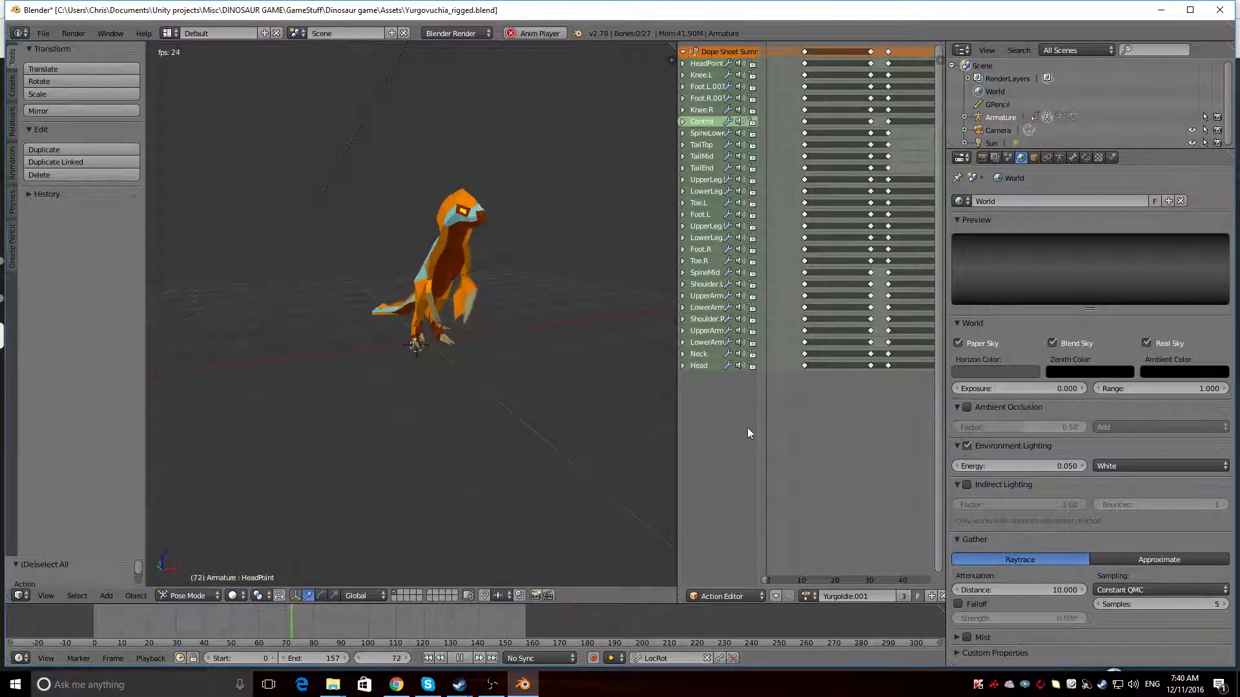
{"action": "scroll", "coordinate": [784, 416], "scroll_direction": "down", "scroll_amount": 6}
{"action": "scroll", "coordinate": [779, 421], "scroll_direction": "down", "scroll_amount": 6}
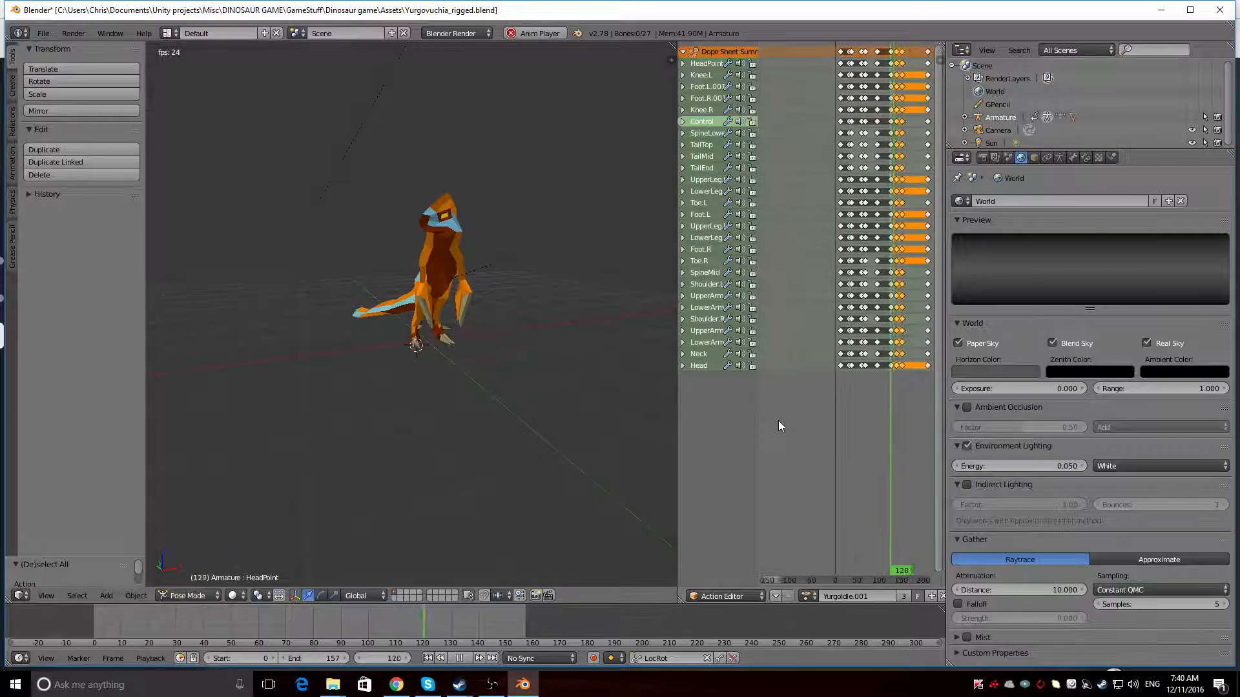
{"action": "middle_click_drag", "start_coordinate": [868, 467], "coordinate": [824, 463]}
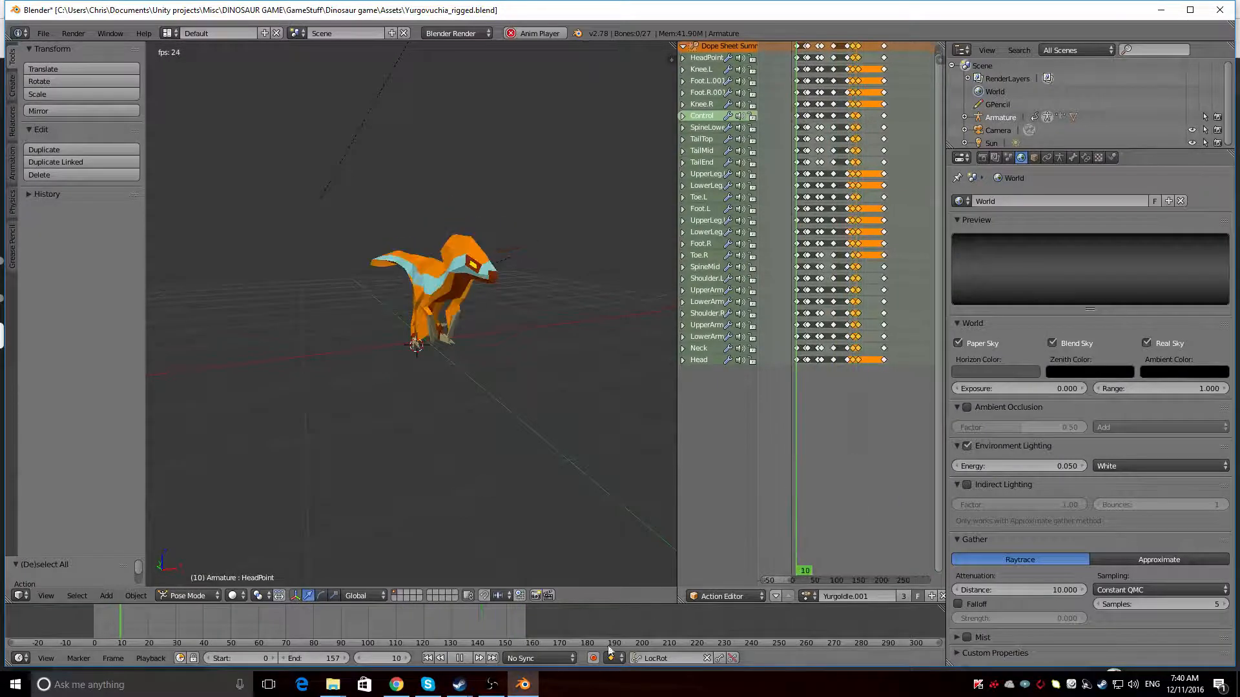
{"action": "left_click_drag", "start_coordinate": [316, 658], "coordinate": [351, 658]}
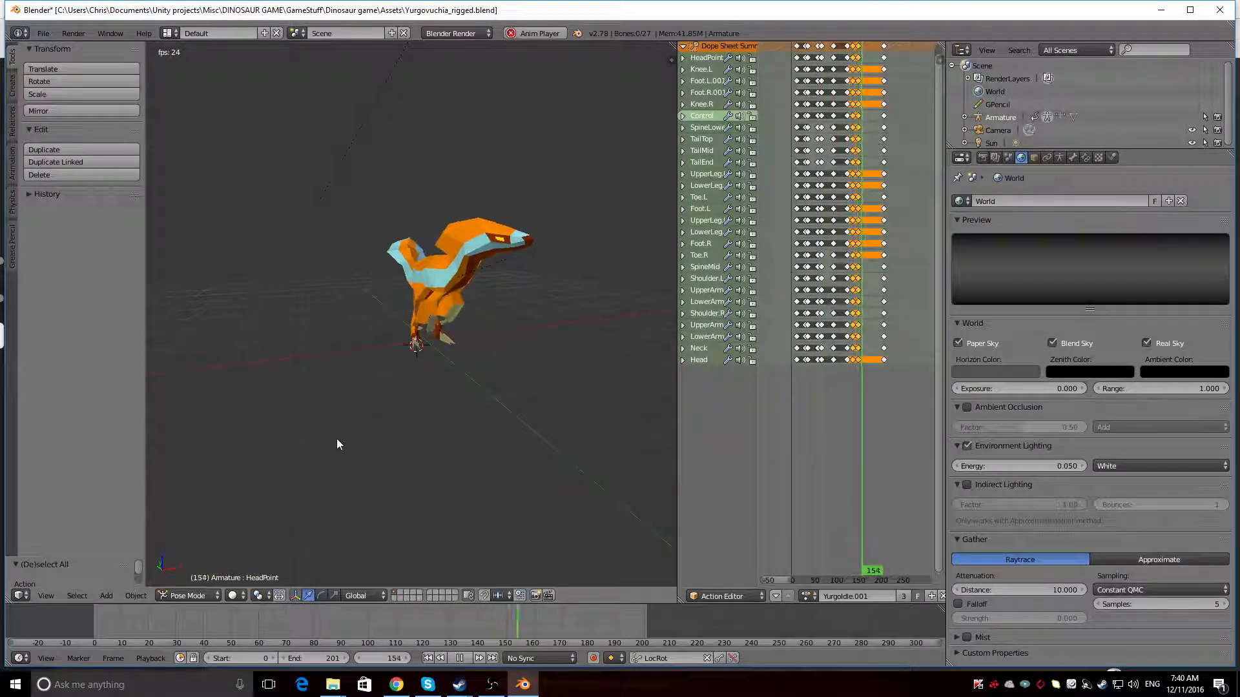
Examine the dinosaur's idle animation from the side and close up around the legs and feet
{"action": "middle_click_drag", "start_coordinate": [484, 443], "coordinate": [166, 423]}
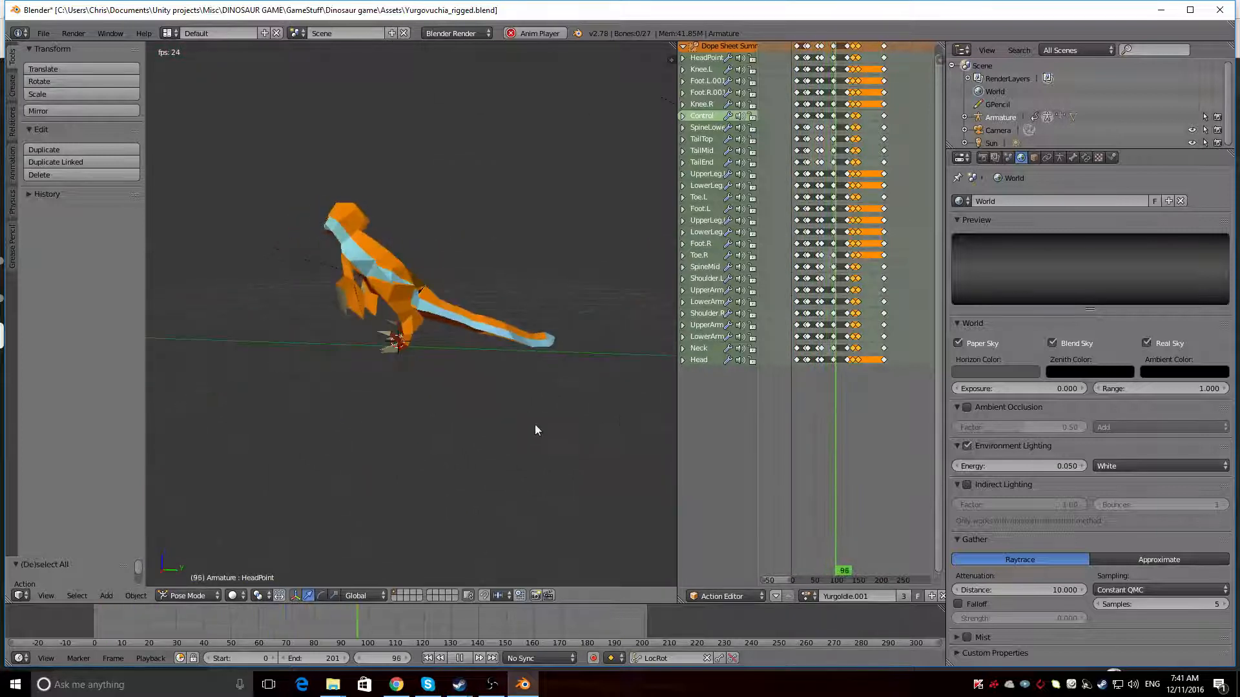
{"action": "scroll", "coordinate": [512, 386], "scroll_direction": "up", "scroll_amount": 5}
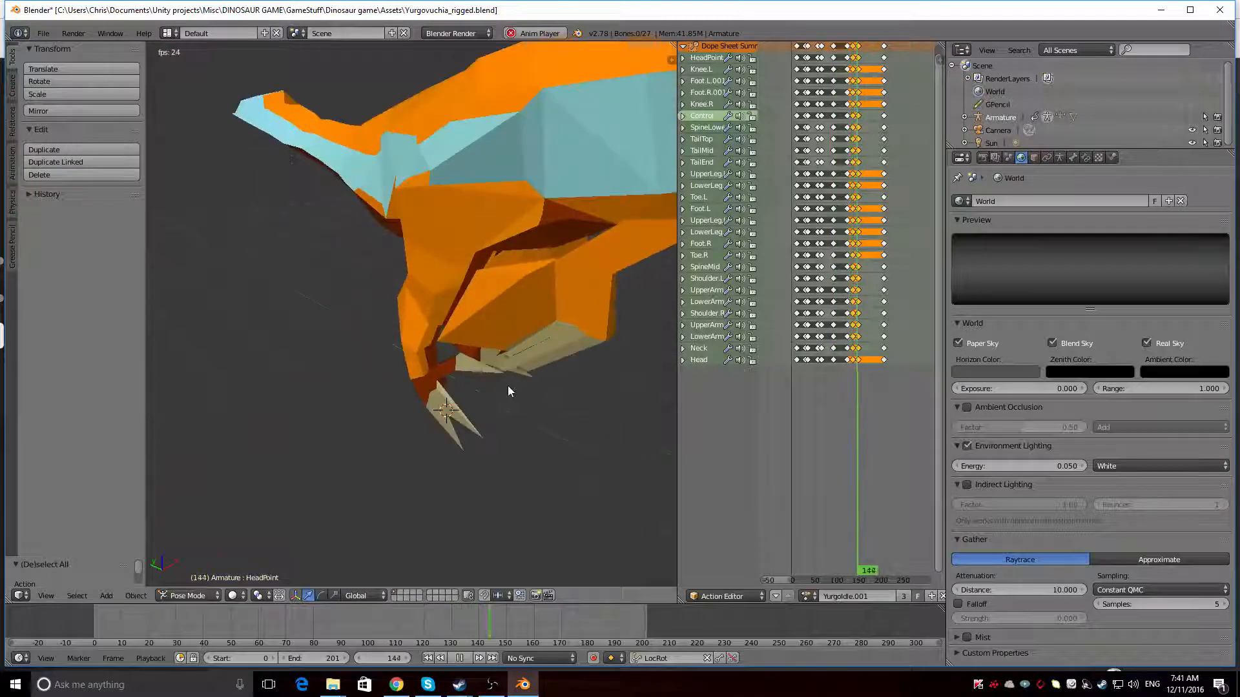
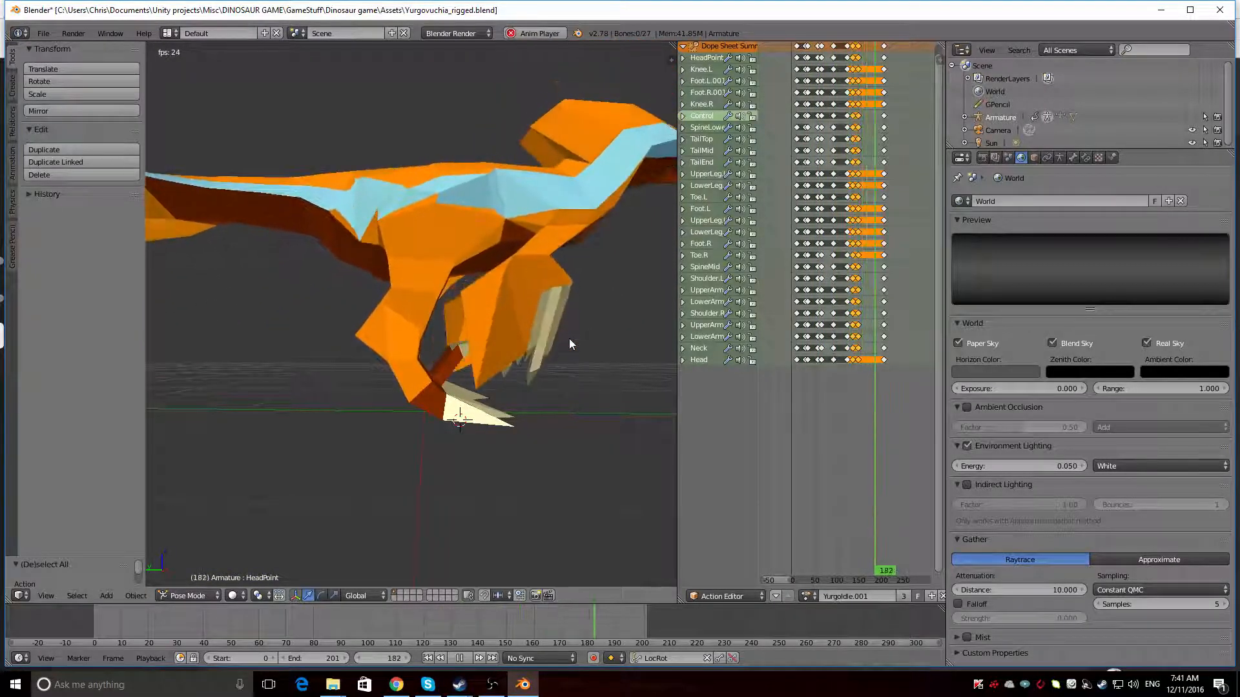
Examine the dinosaur's full idle animation from both sides, up close and from a distance
{"action": "middle_click_drag", "start_coordinate": [569, 339], "coordinate": [499, 451]}
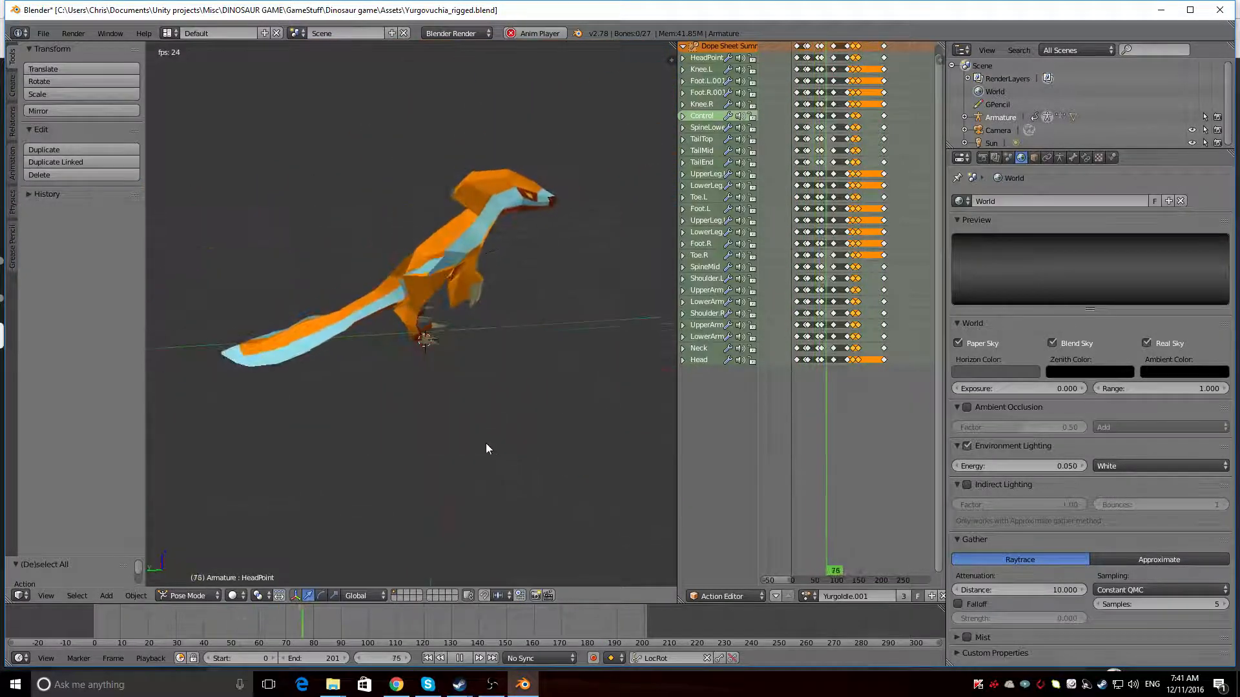
{"action": "left_click", "coordinate": [808, 597]}
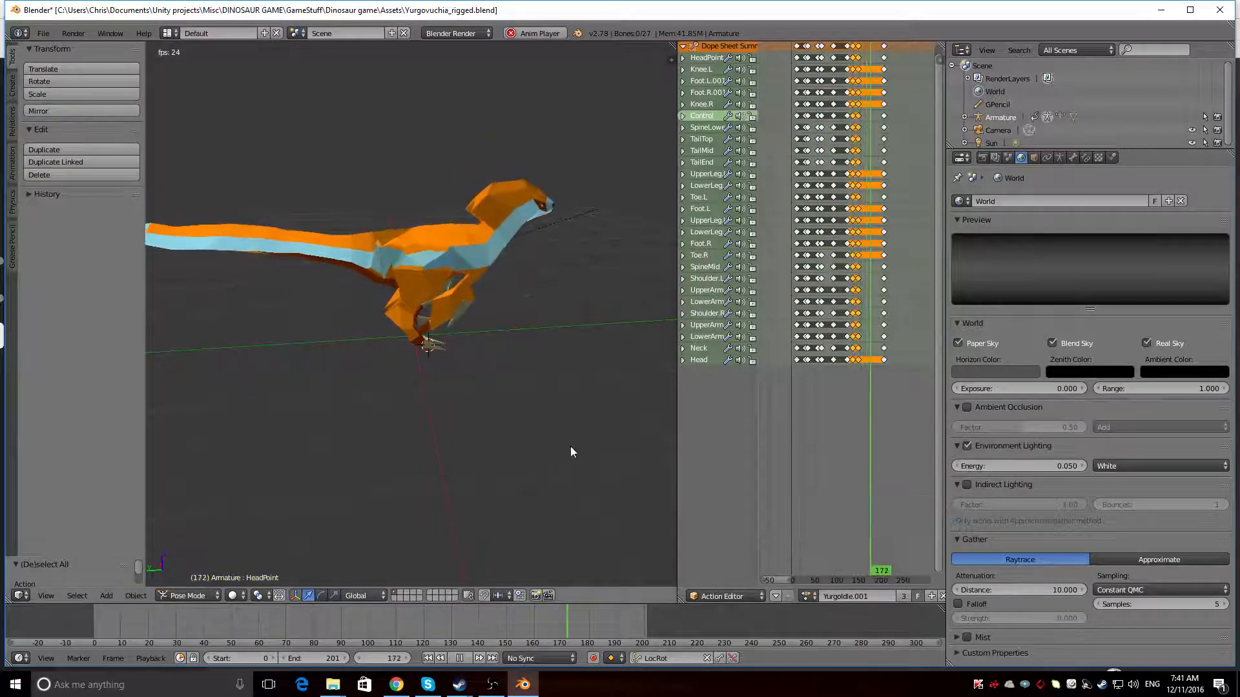
{"action": "middle_click_drag", "start_coordinate": [571, 447], "coordinate": [377, 400]}
{"action": "middle_click_drag", "start_coordinate": [439, 461], "coordinate": [506, 456]}
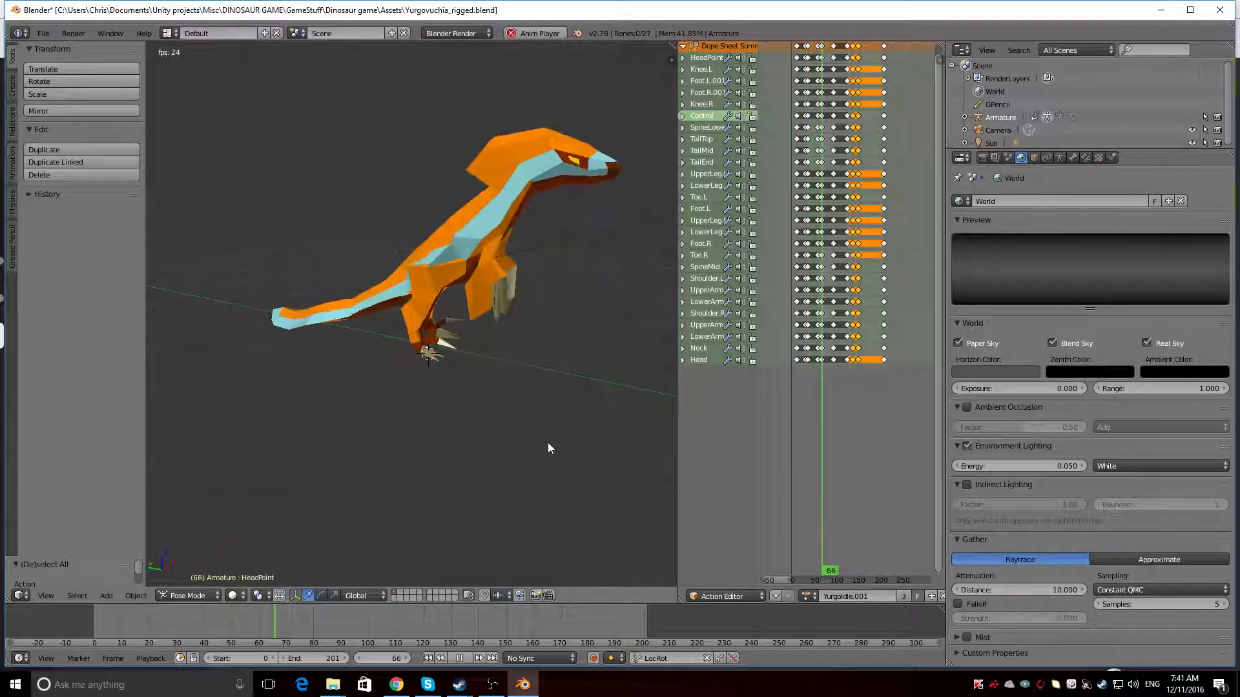
{"action": "scroll", "coordinate": [547, 443], "scroll_direction": "up", "scroll_amount": 3}
{"action": "middle_click_drag", "start_coordinate": [547, 443], "coordinate": [363, 436]}
{"action": "scroll", "coordinate": [460, 448], "scroll_direction": "down", "scroll_amount": 4}
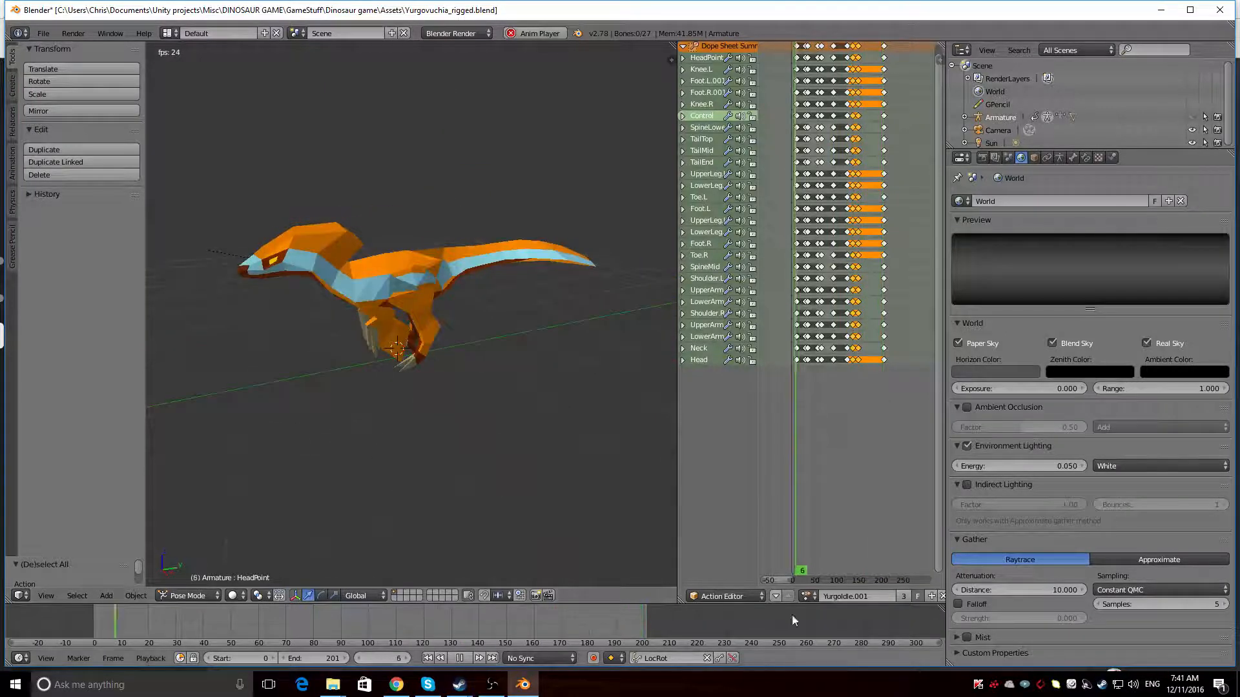
Load the YurgoEat action on the armature in place of YurgoIdle.001
{"action": "left_click", "coordinate": [806, 596]}
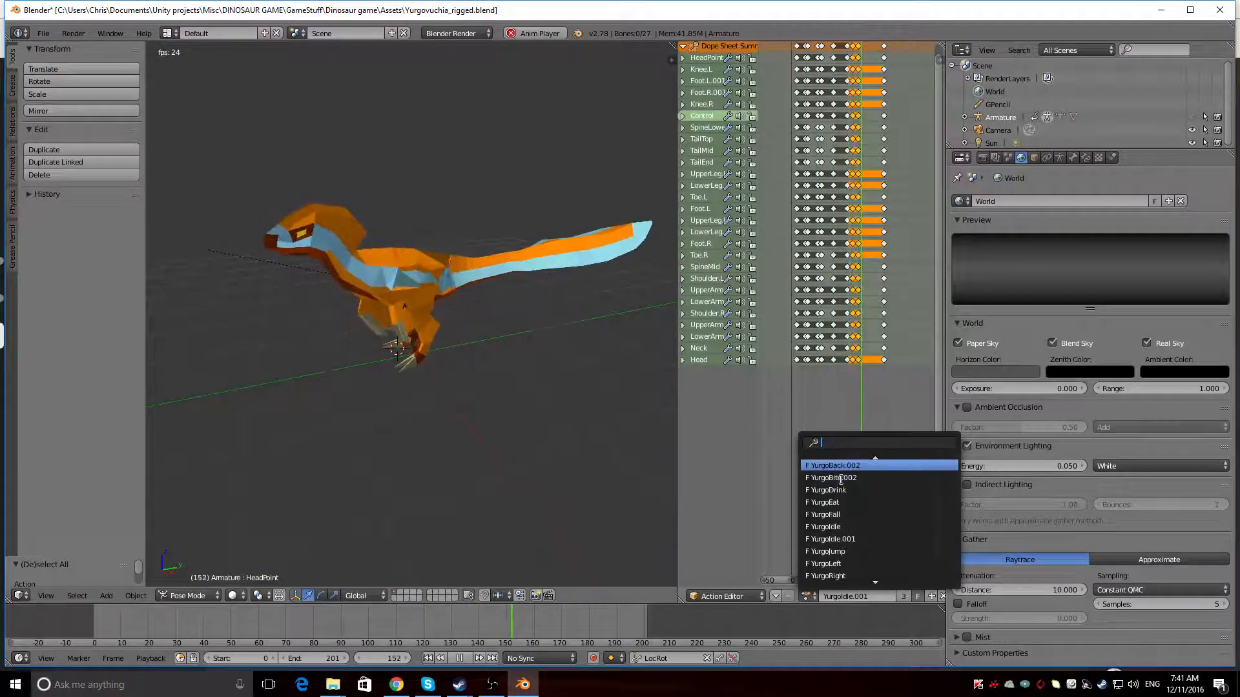
{"action": "scroll", "coordinate": [841, 479], "scroll_direction": "up", "scroll_amount": 1}
{"action": "scroll", "coordinate": [841, 481], "scroll_direction": "down", "scroll_amount": 5}
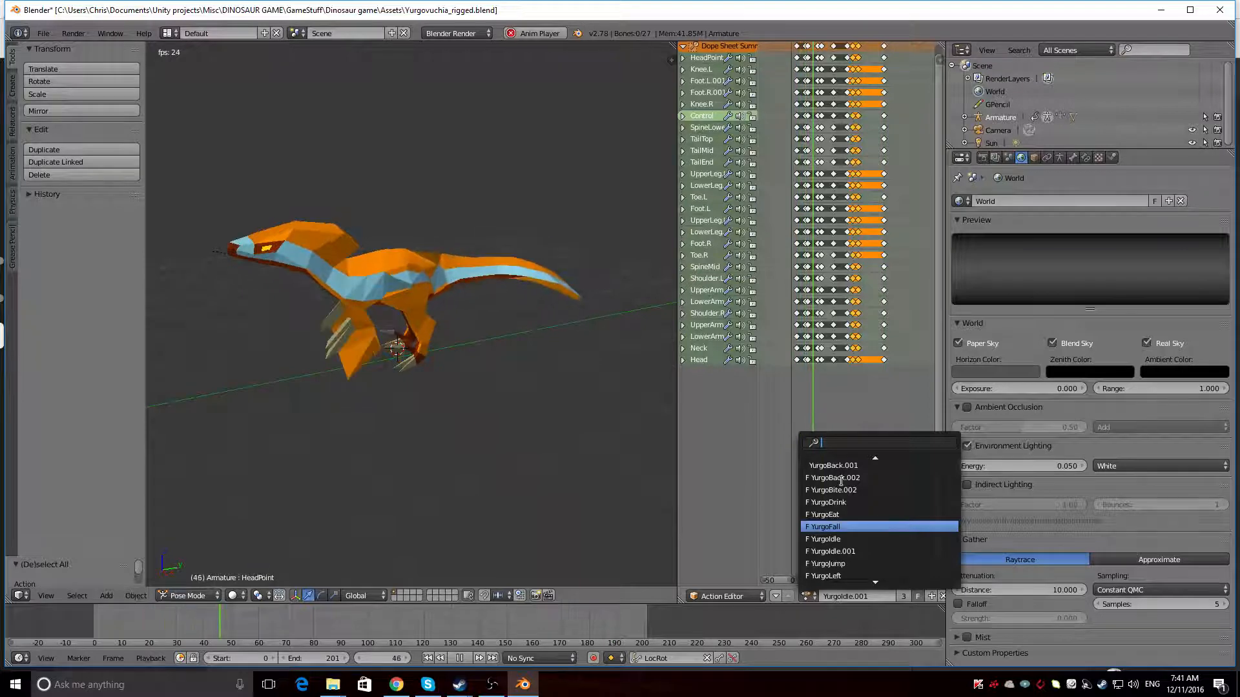
{"action": "scroll", "coordinate": [841, 481], "scroll_direction": "up", "scroll_amount": 1}
{"action": "key", "text": "Return"}
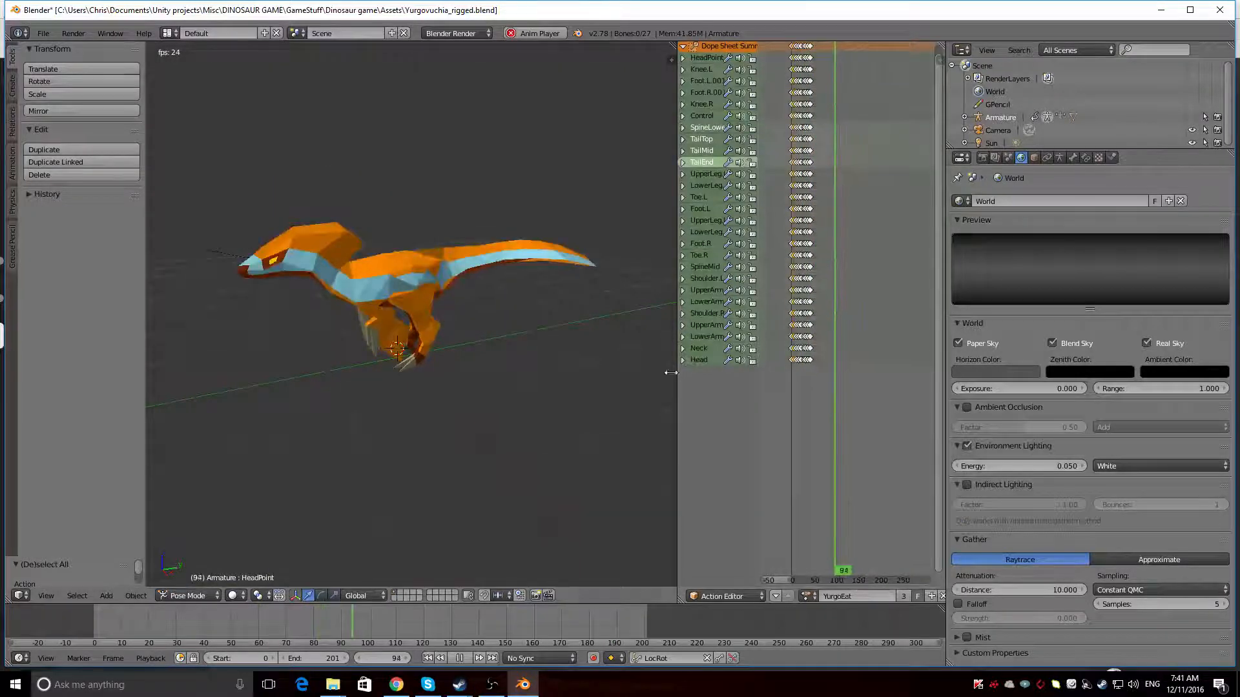
Shorten the playback range to end at frame 44 and examine the eating animation from the side
{"action": "middle_click_drag", "start_coordinate": [554, 363], "coordinate": [529, 350]}
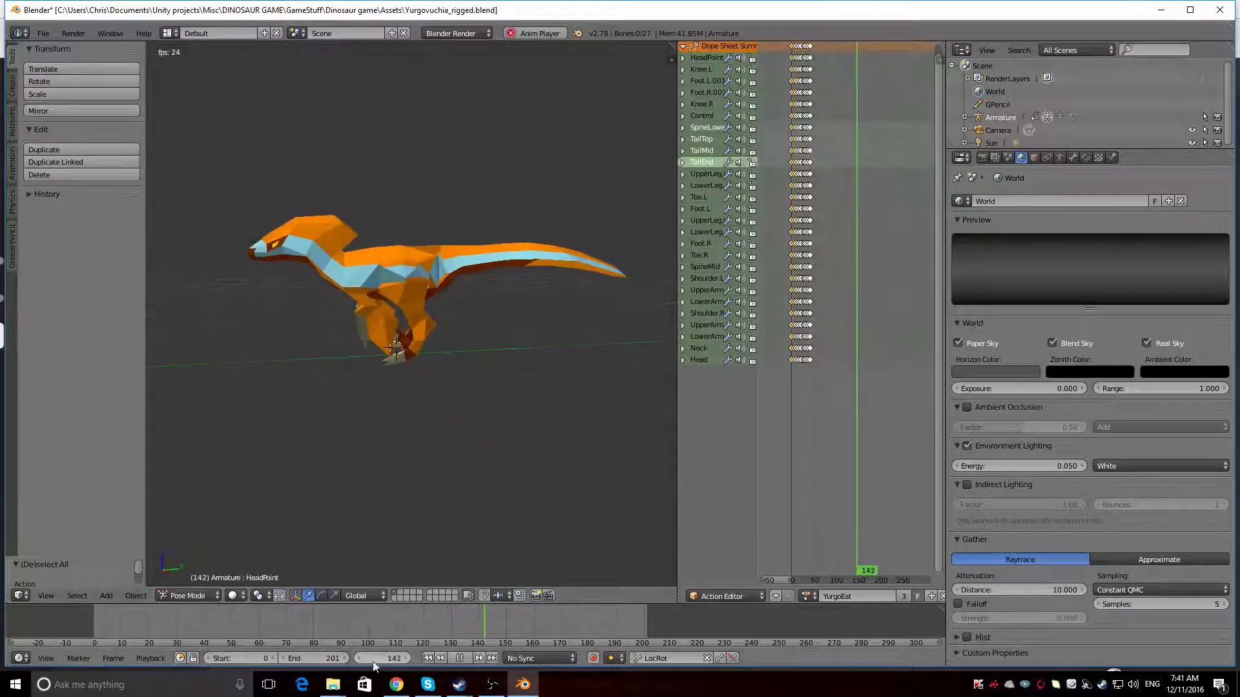
{"action": "left_click_drag", "start_coordinate": [332, 659], "coordinate": [225, 659]}
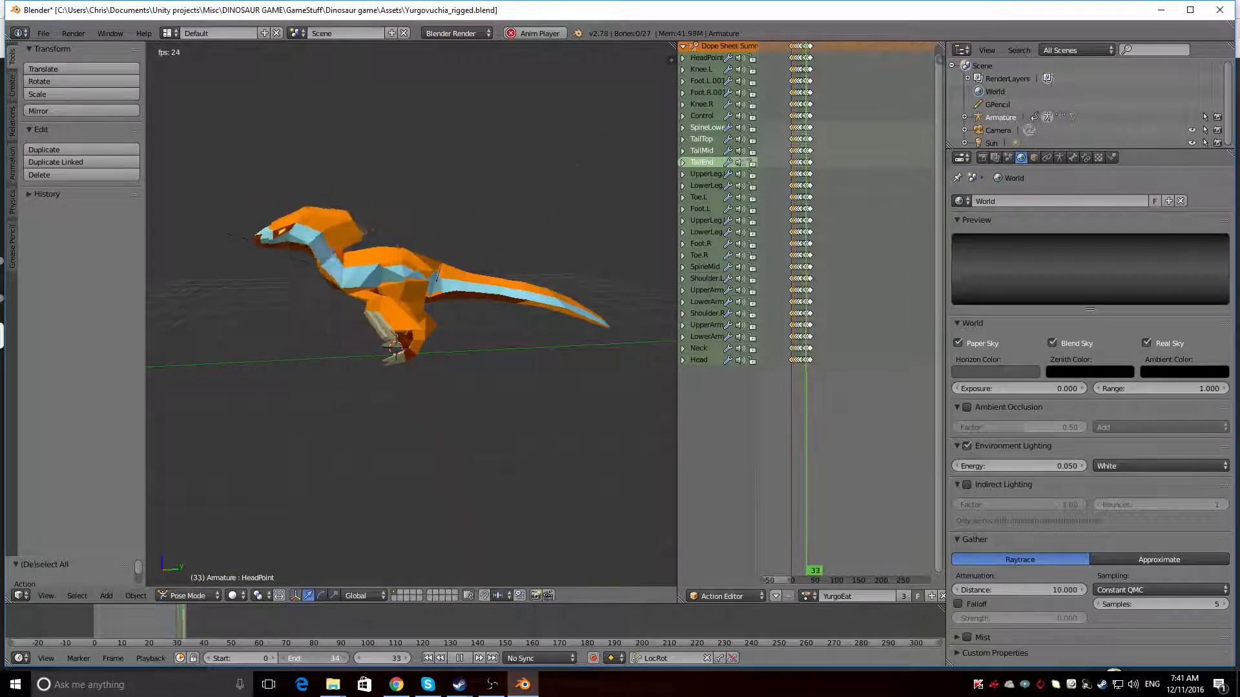
{"action": "left_click_drag", "start_coordinate": [316, 658], "coordinate": [323, 657]}
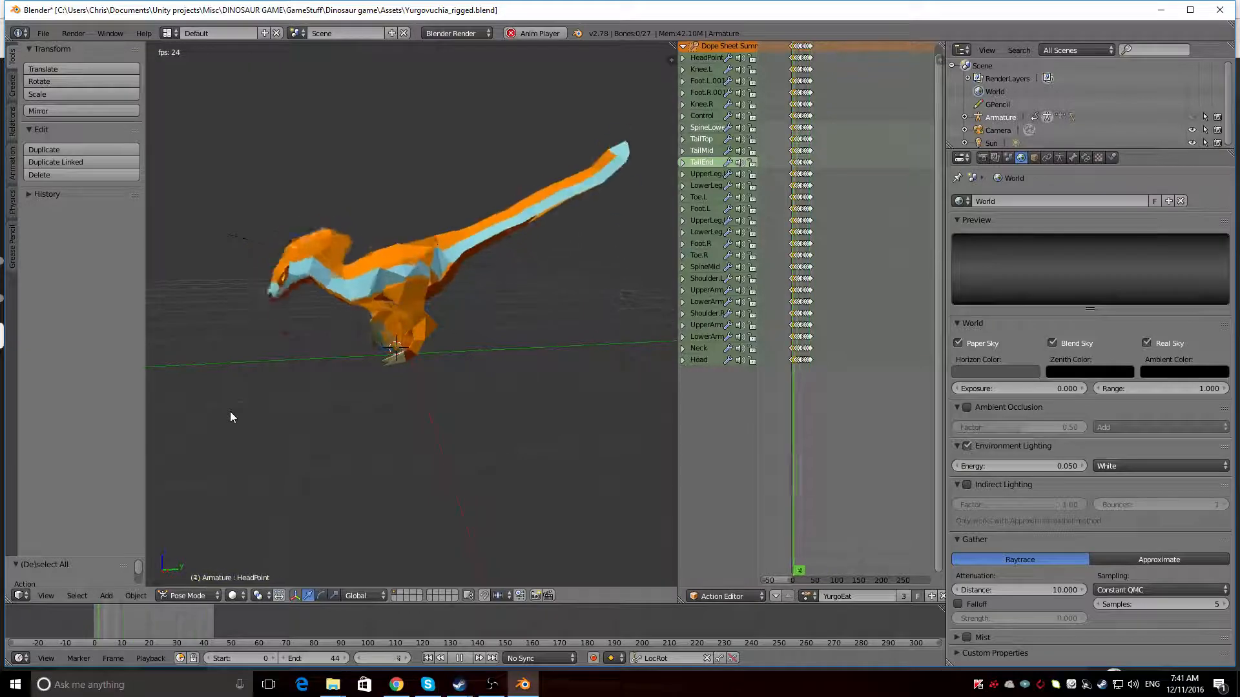
{"action": "middle_click_drag", "start_coordinate": [288, 367], "coordinate": [246, 362]}
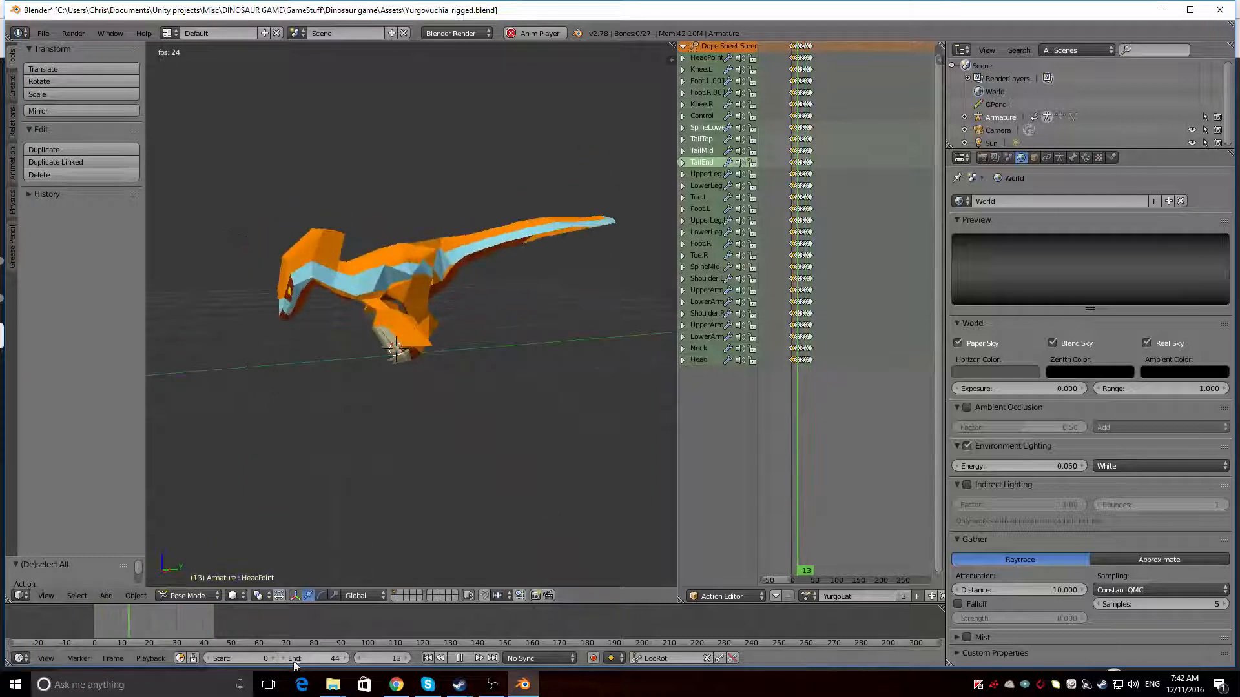
Switch to the YurgoDrink action and examine the drinking animation from the side
{"action": "left_click", "coordinate": [806, 595]}
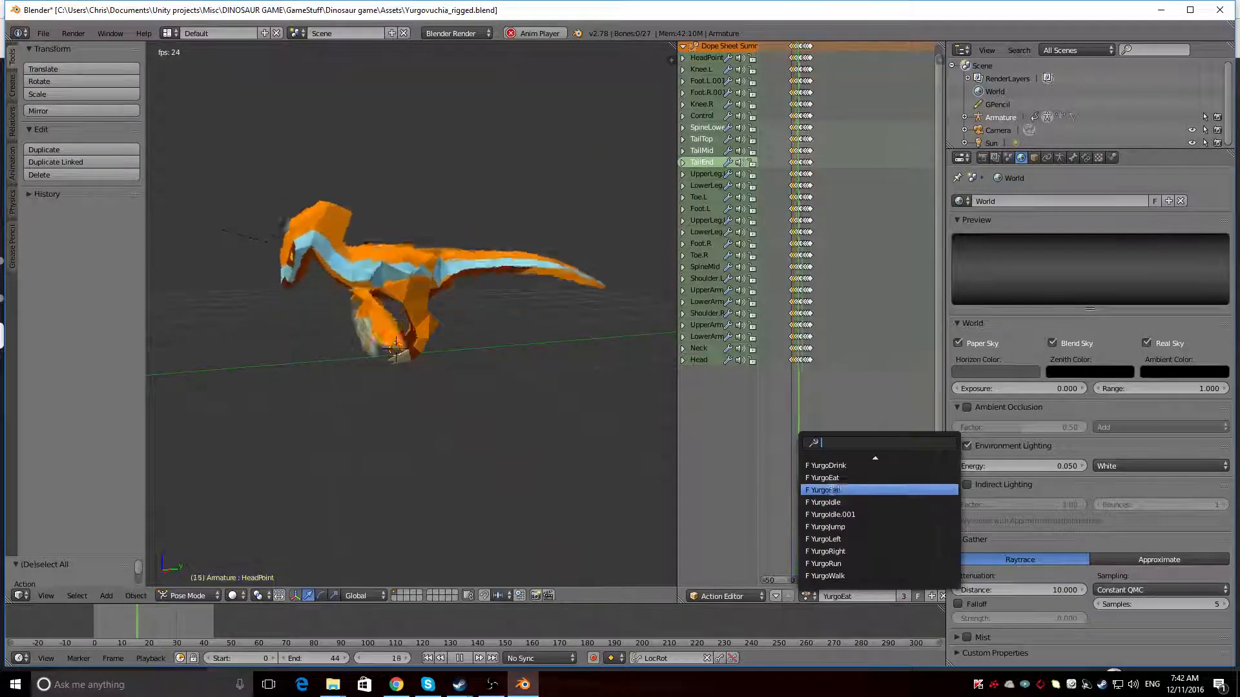
{"action": "left_click", "coordinate": [829, 465]}
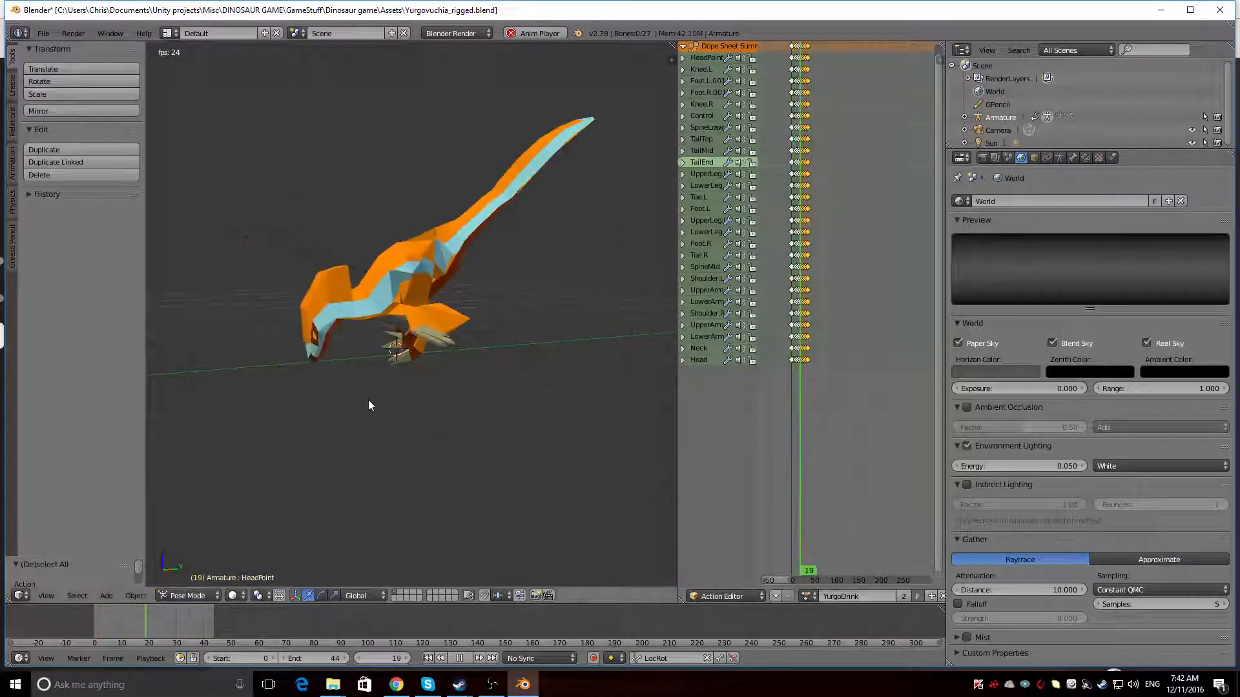
{"action": "middle_click_drag", "start_coordinate": [335, 395], "coordinate": [631, 540]}
Load the YurgoBite.002 action on the armature and replace it with YurgoWalk
{"action": "left_click", "coordinate": [807, 596]}
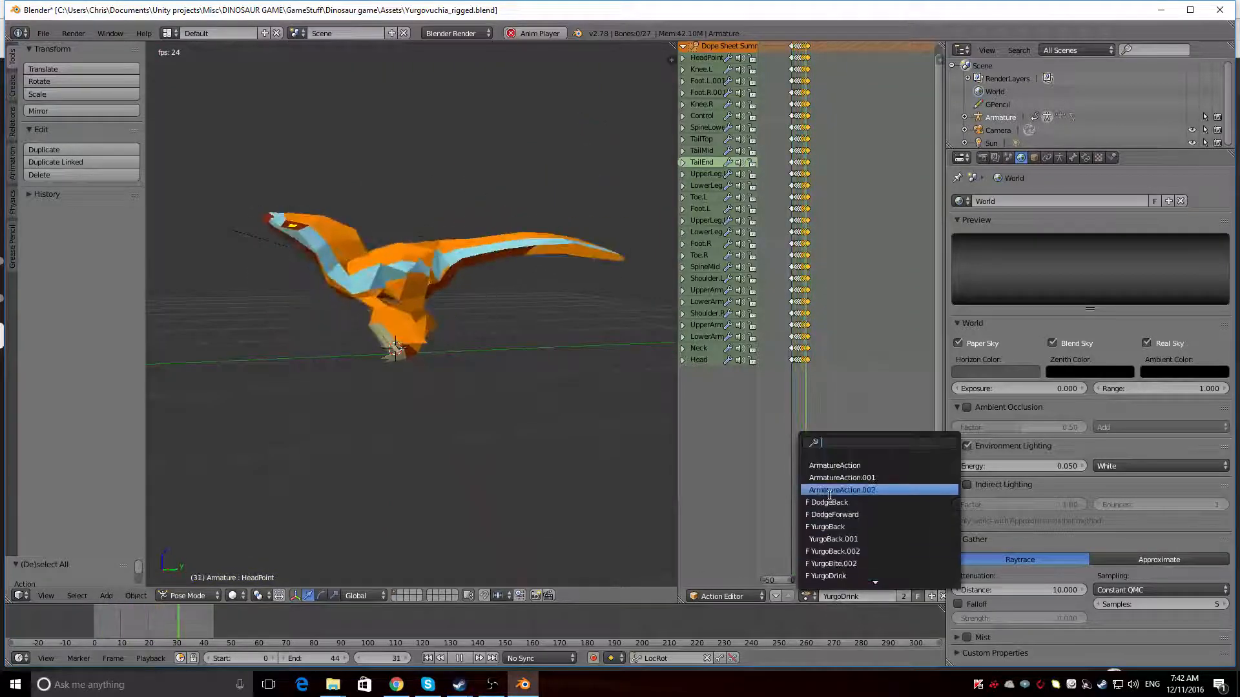
{"action": "left_click", "coordinate": [850, 569]}
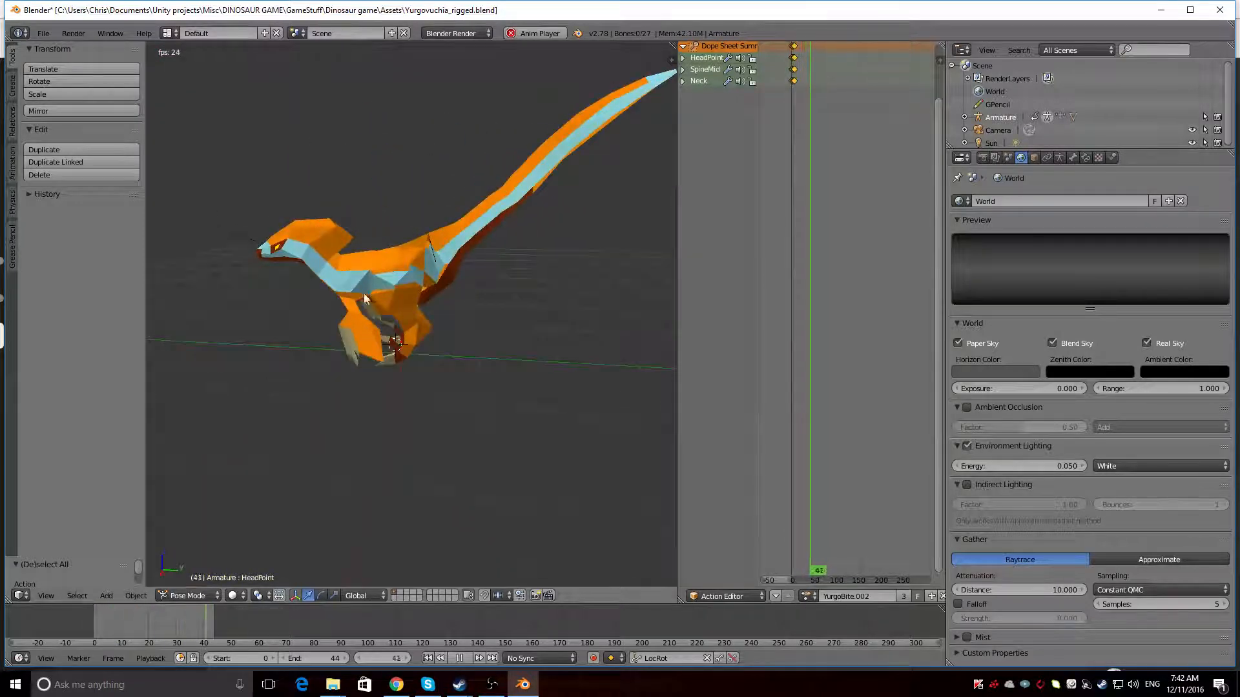
{"action": "left_click", "coordinate": [810, 597]}
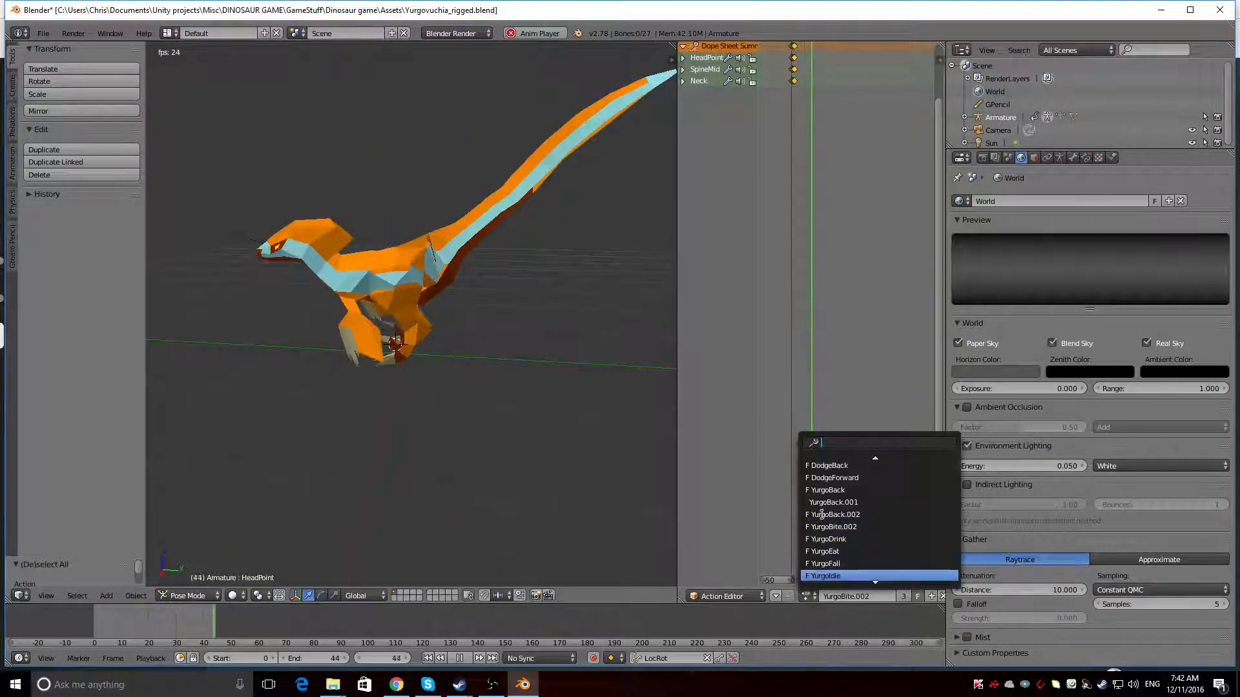
{"action": "scroll", "coordinate": [819, 515], "scroll_direction": "down", "scroll_amount": 5}
{"action": "key", "text": "Return"}
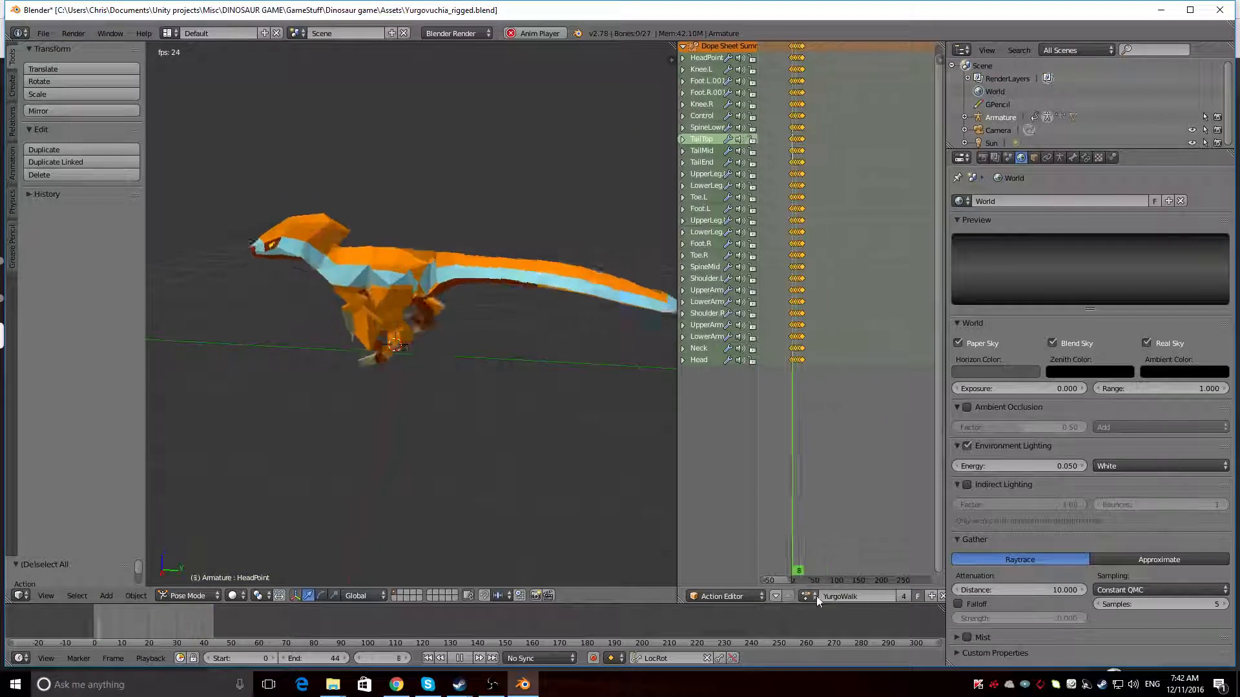
Switch back to the YurgoBite.002 action and examine the biting animation from the side and front
{"action": "left_click", "coordinate": [812, 596]}
{"action": "scroll", "coordinate": [825, 524], "scroll_direction": "up", "scroll_amount": 10}
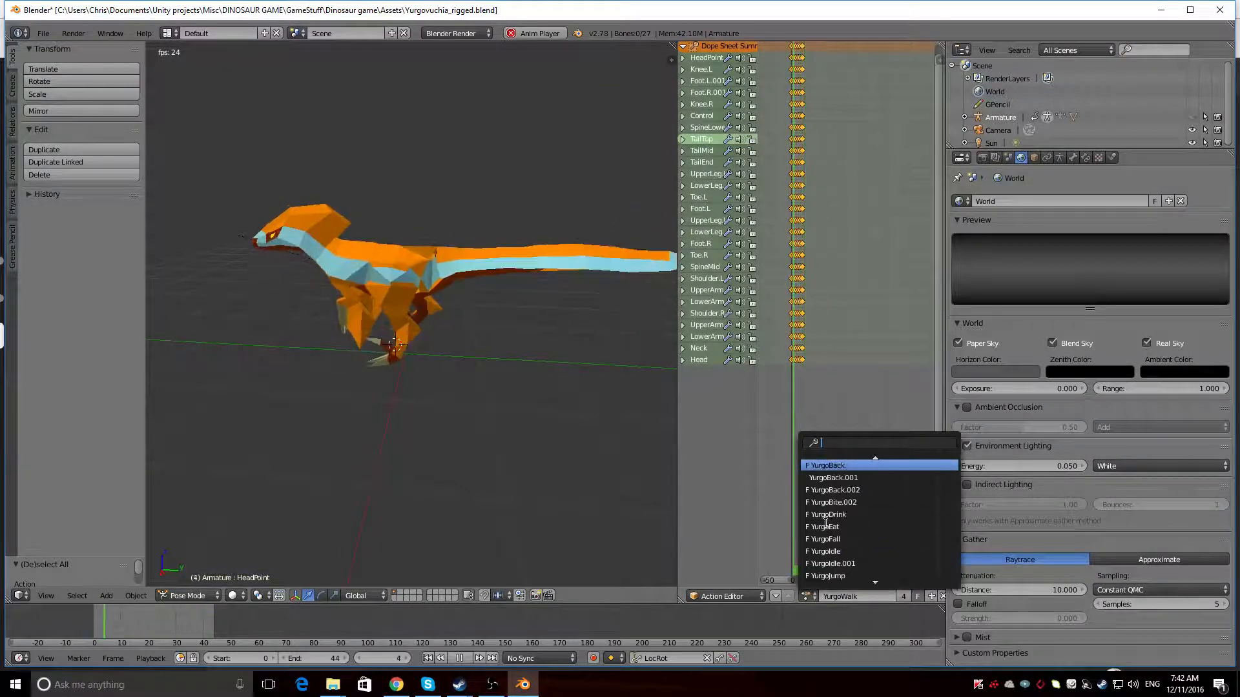
{"action": "scroll", "coordinate": [825, 523], "scroll_direction": "down", "scroll_amount": 3}
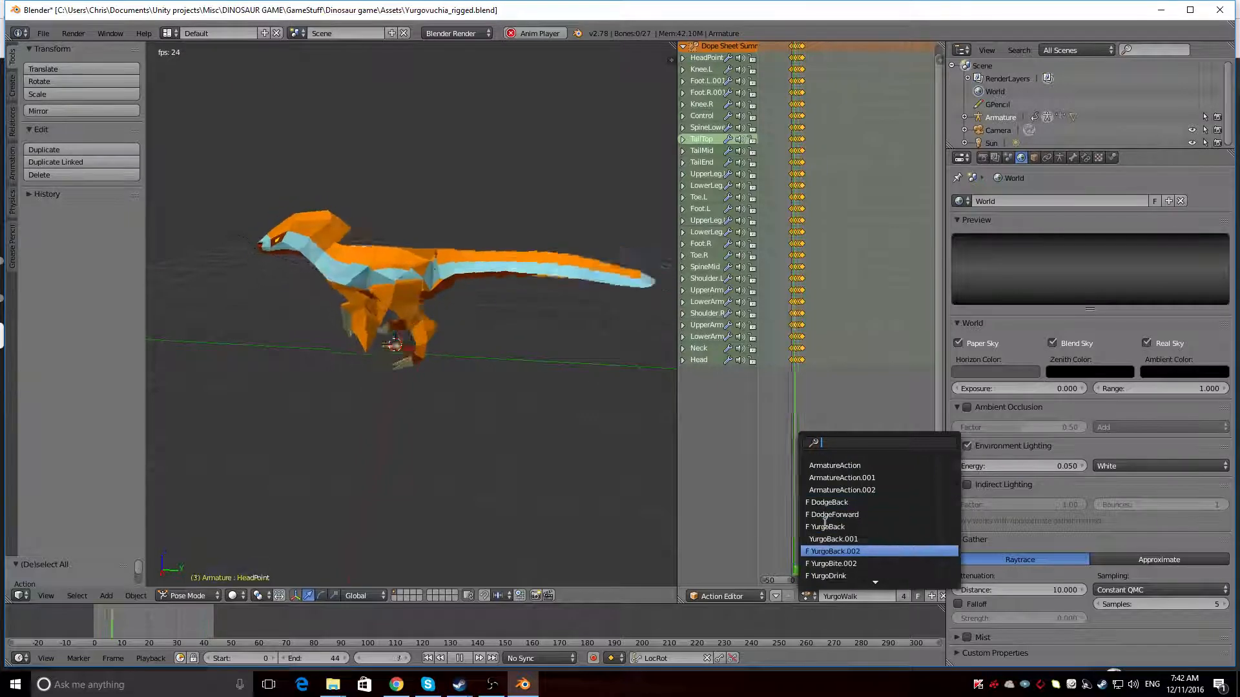
{"action": "left_click", "coordinate": [824, 527]}
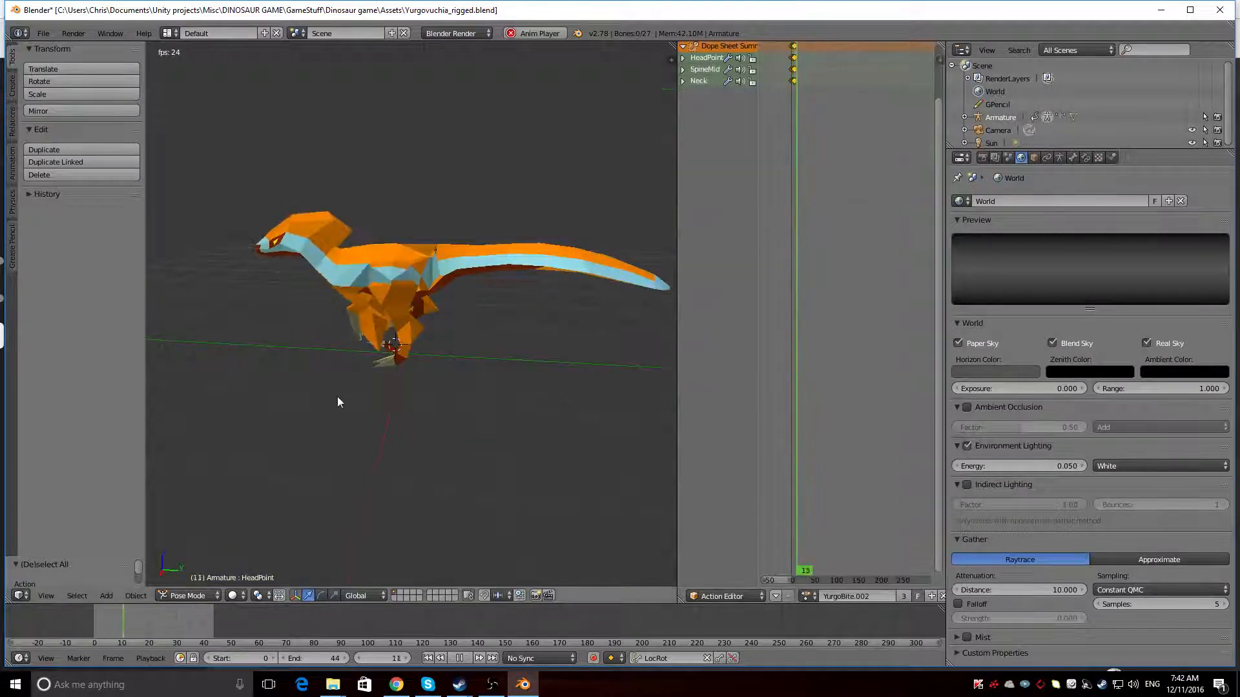
{"action": "middle_click_drag", "start_coordinate": [338, 401], "coordinate": [389, 379]}
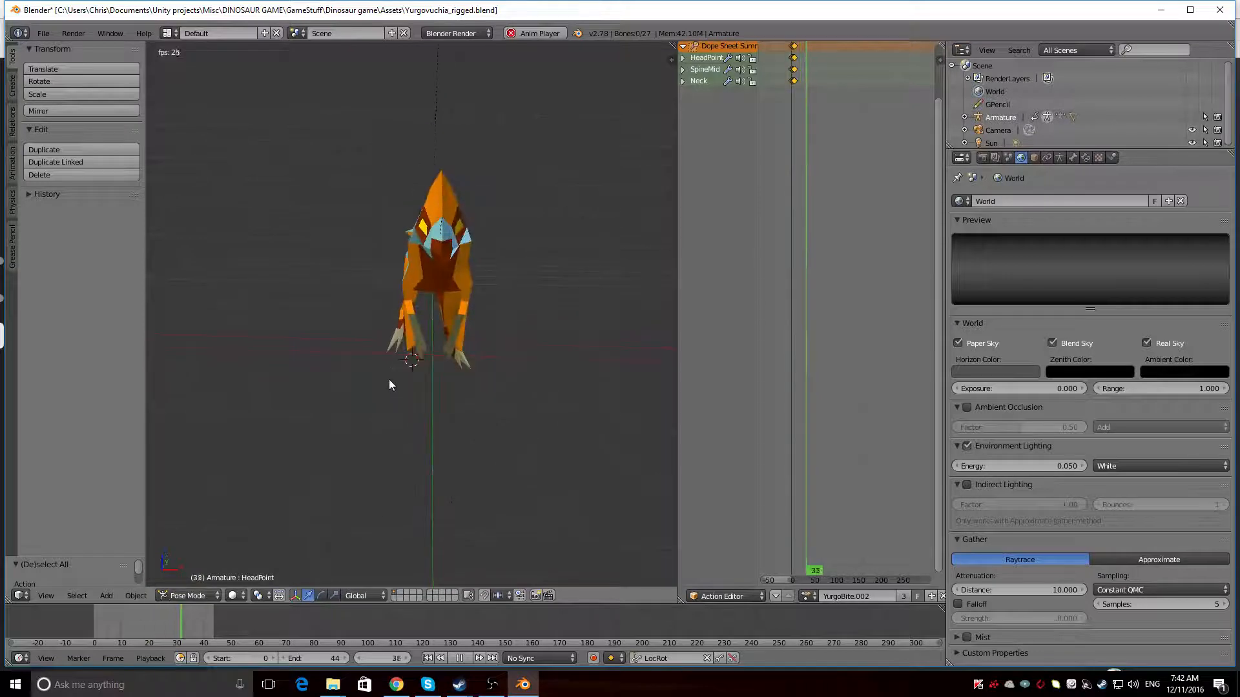
Load the ArmatureAction action on the armature and replace it with YurgoIdle
{"action": "left_click", "coordinate": [807, 596]}
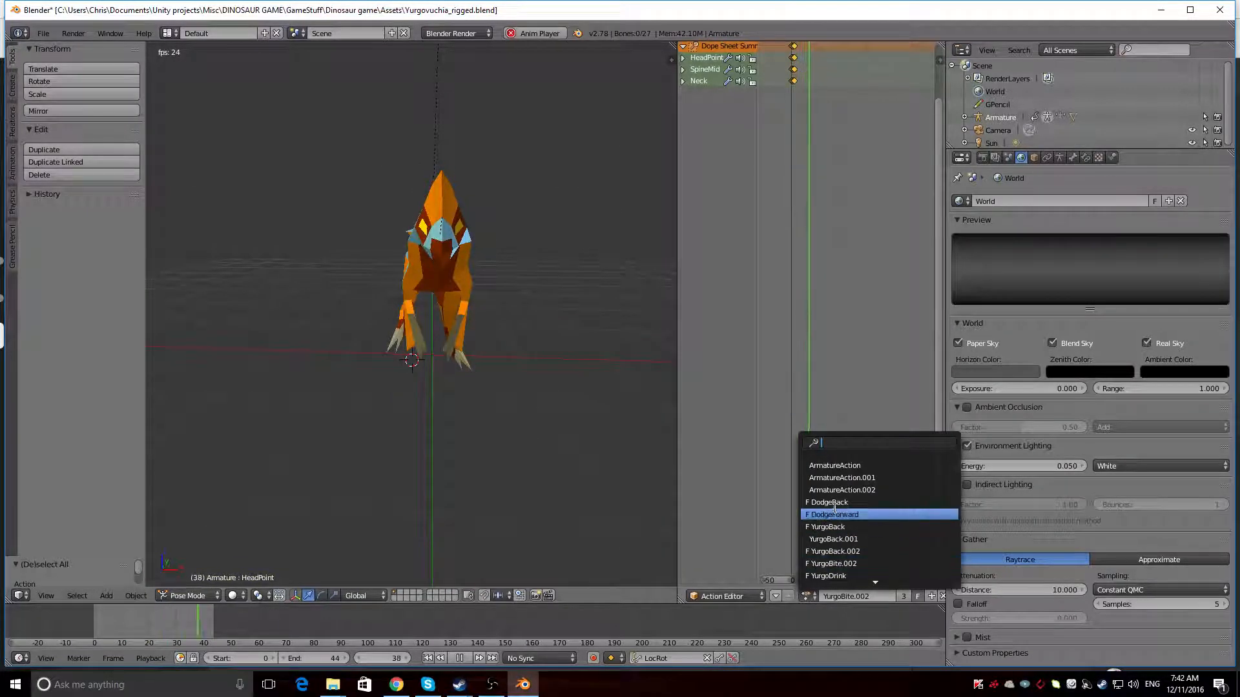
{"action": "left_click", "coordinate": [836, 466]}
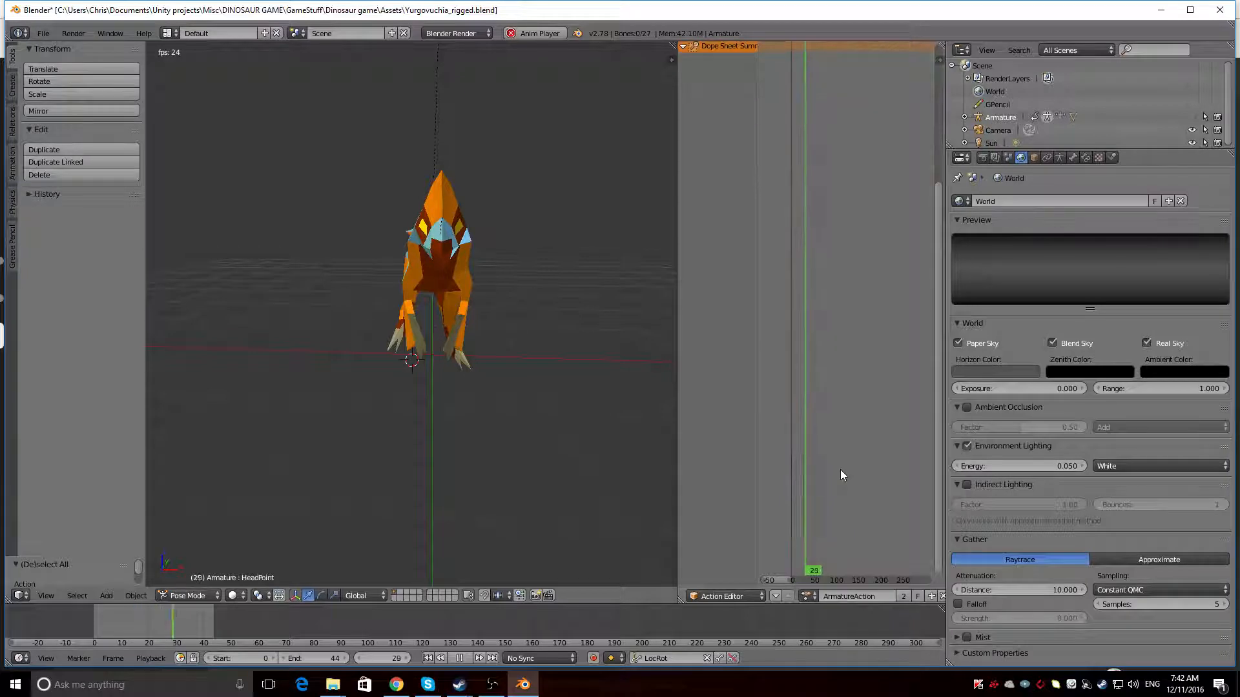
{"action": "left_click", "coordinate": [808, 596]}
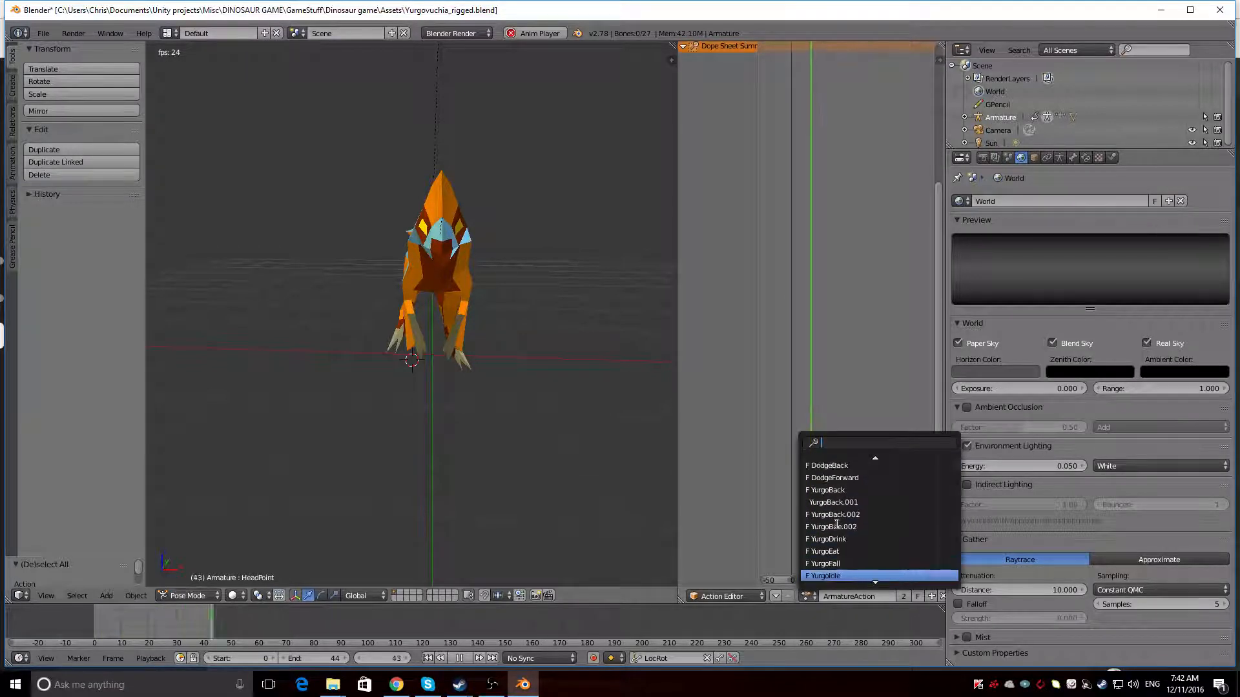
{"action": "left_click", "coordinate": [833, 576]}
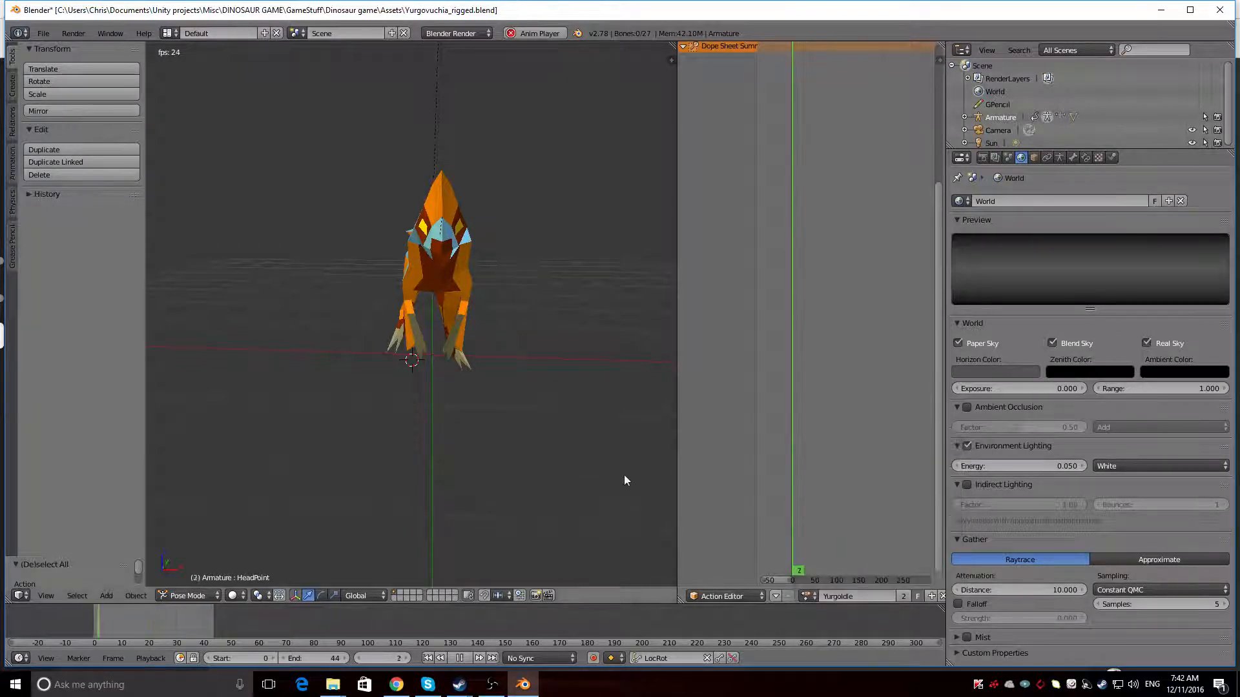
Make the armature's bones visible, load the YurgoIdle.001 action and stop the playback
{"action": "key", "text": "alt+a"}
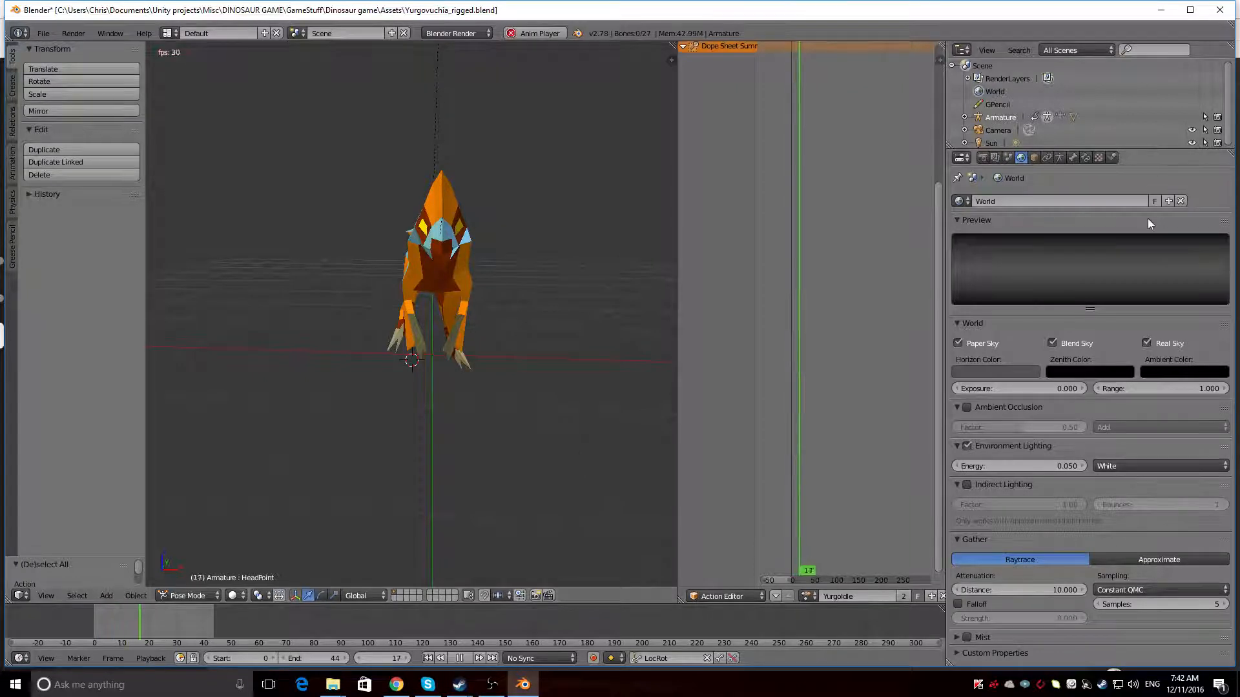
{"action": "left_click", "coordinate": [1192, 116]}
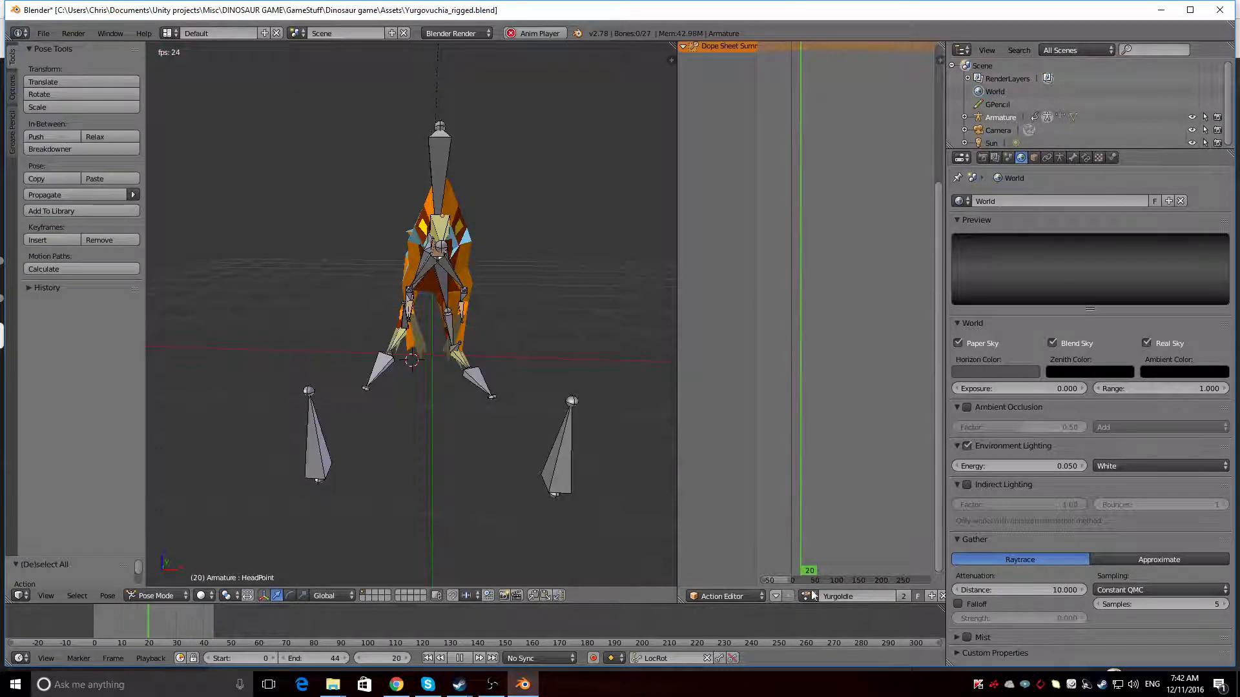
{"action": "left_click", "coordinate": [810, 595]}
{"action": "left_click", "coordinate": [830, 515]}
{"action": "key", "text": "alt+a"}
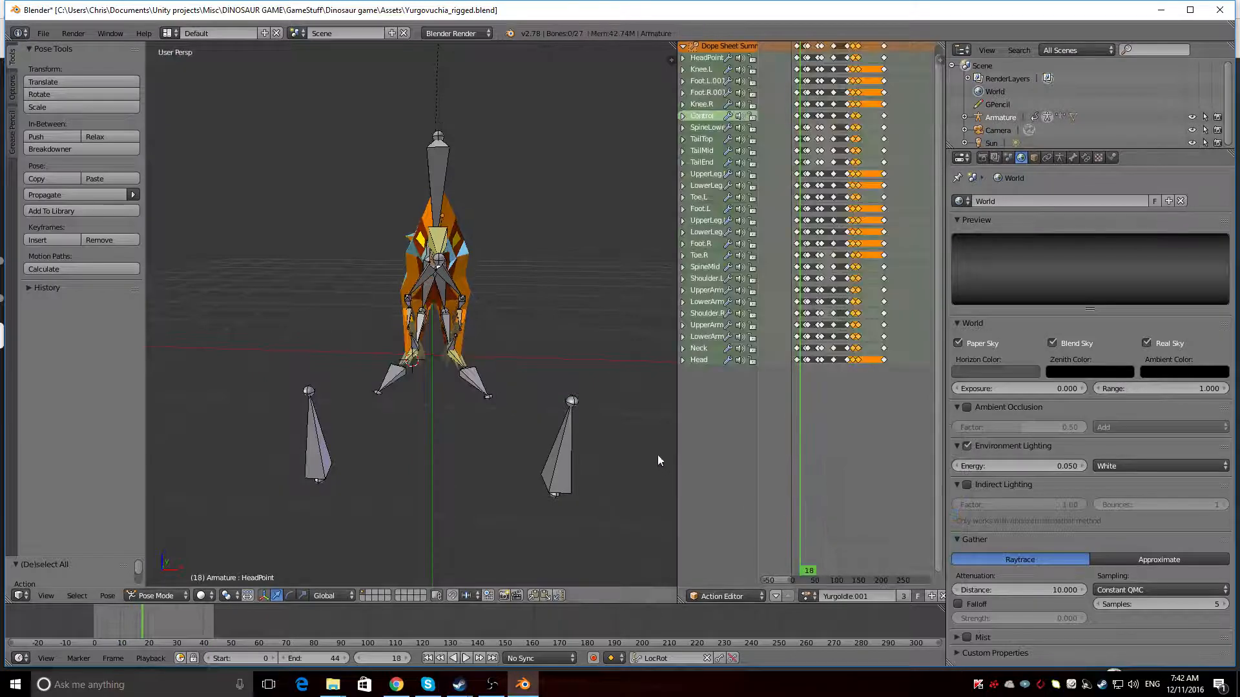
Load the YurgoDrink action on the armature and replace it with YurgoIdle
{"action": "middle_click_drag", "start_coordinate": [658, 454], "coordinate": [595, 433]}
{"action": "left_click", "coordinate": [808, 595]}
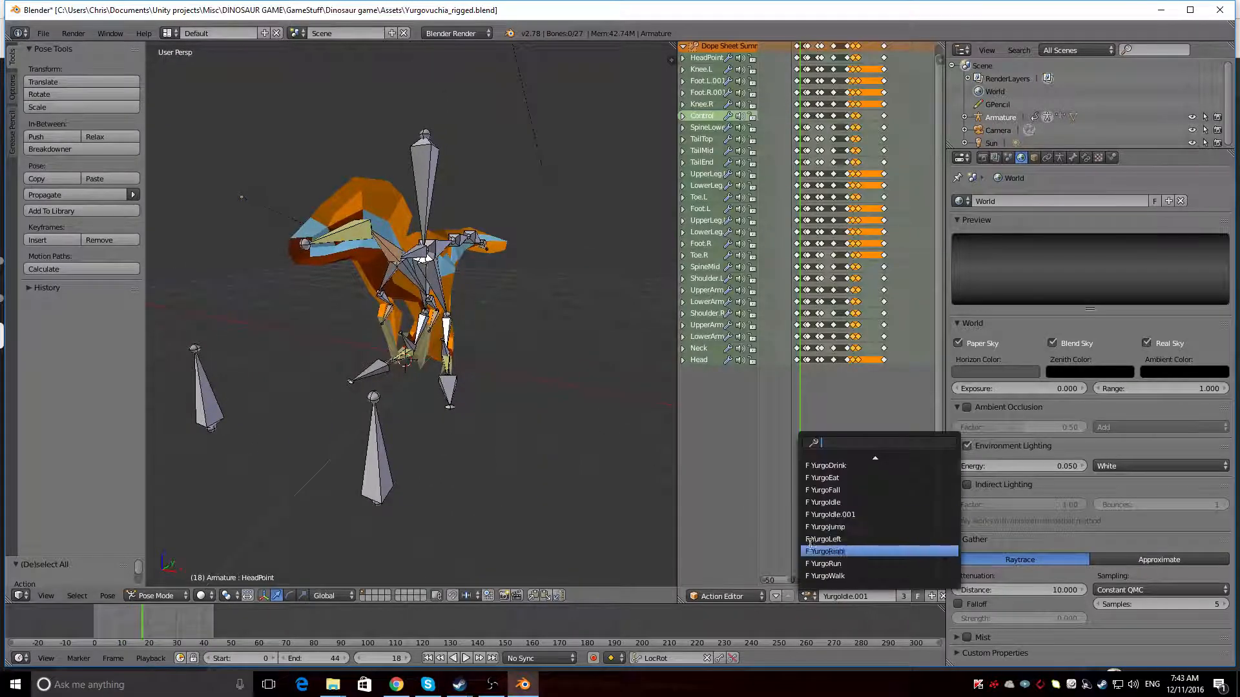
{"action": "left_click", "coordinate": [839, 489]}
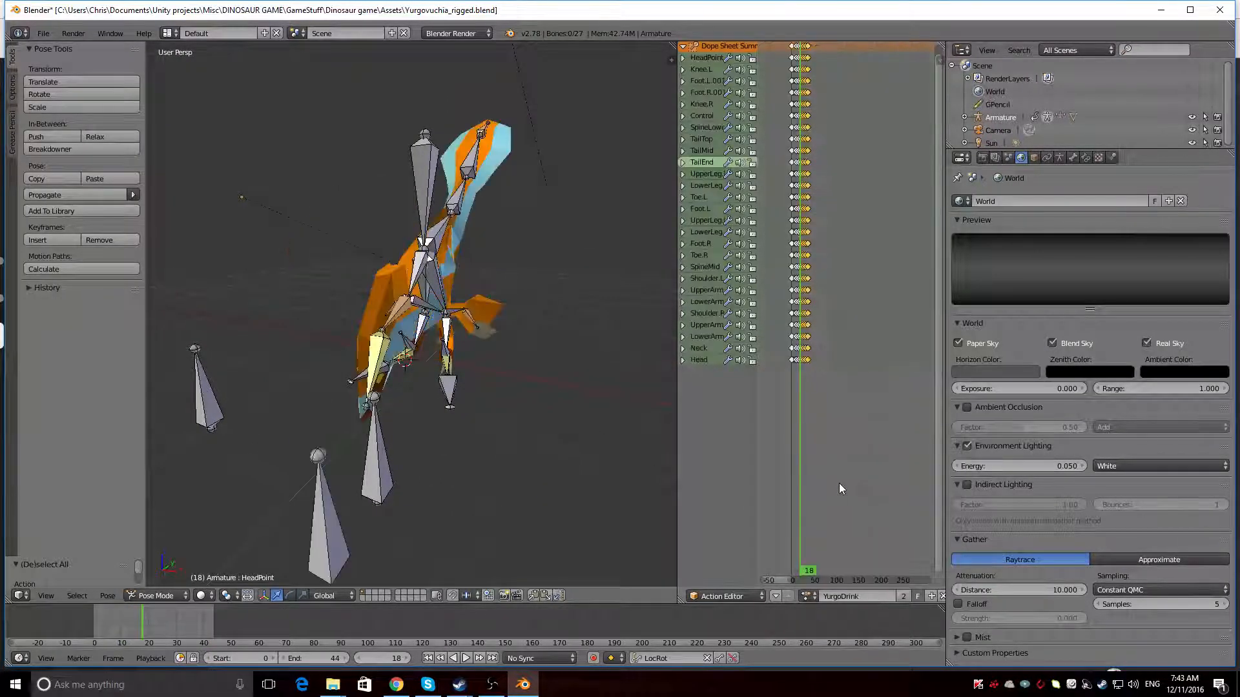
{"action": "left_click", "coordinate": [811, 595]}
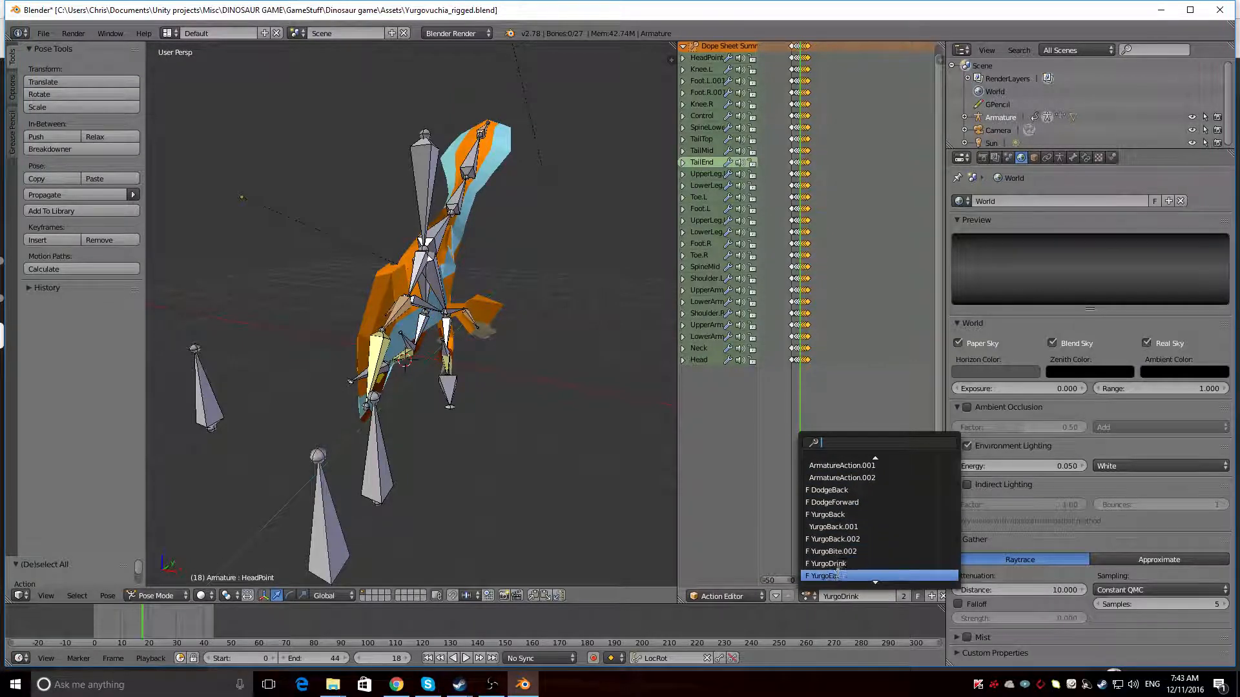
{"action": "left_click", "coordinate": [835, 575]}
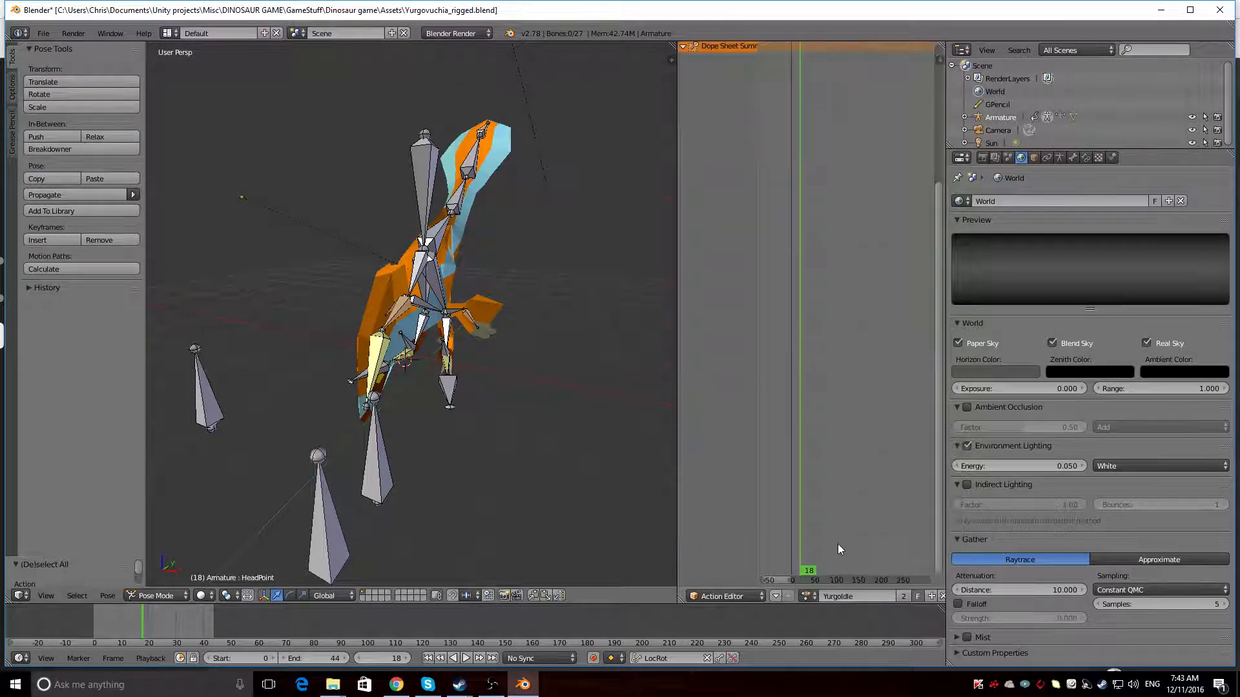
Load the YurgoBite.002 action and play it back with the bones shown, viewed from the side
{"action": "left_click", "coordinate": [808, 595]}
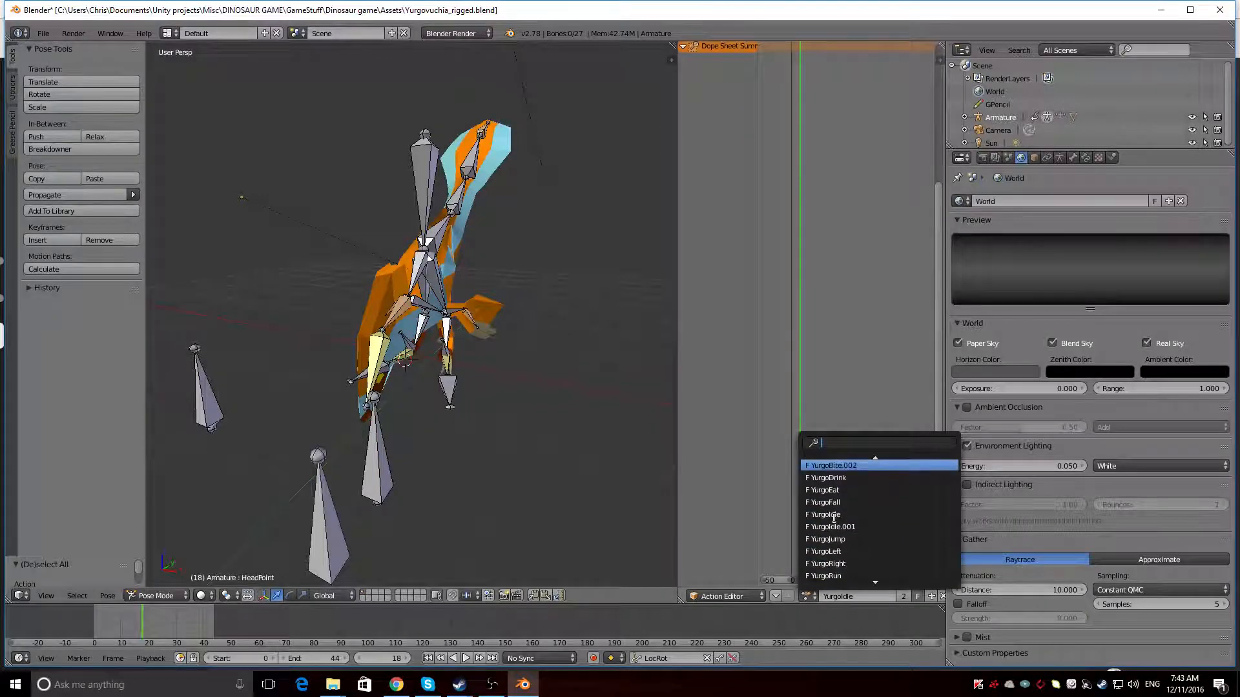
{"action": "key", "text": "Return"}
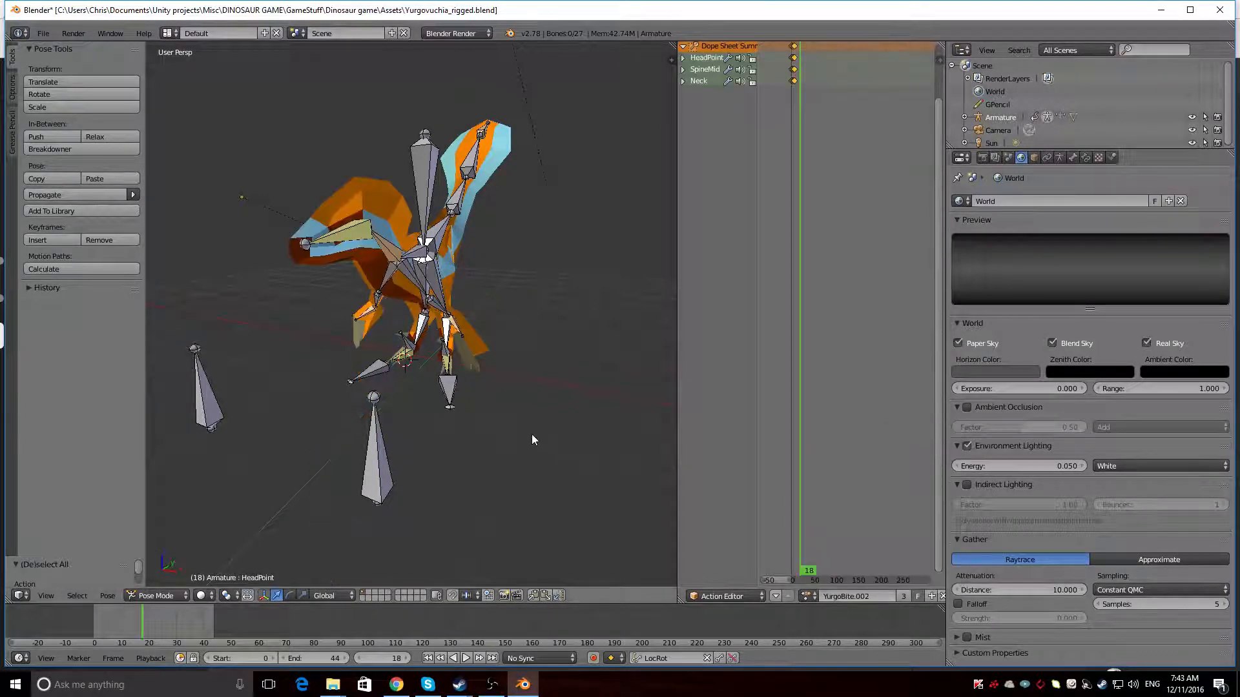
{"action": "middle_click_drag", "start_coordinate": [533, 436], "coordinate": [422, 432]}
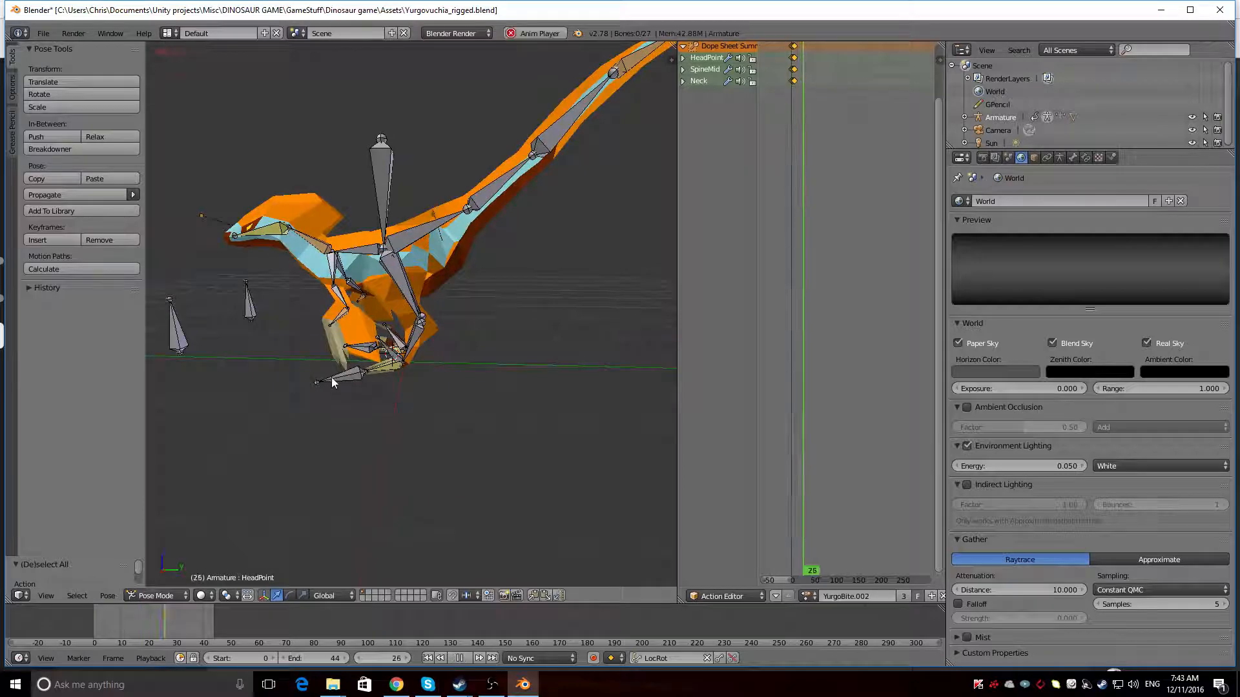
Load the YurgoBack.002 action, set the playback end frame to 17 and view the loop from both sides of the dinosaur
{"action": "middle_click_drag", "start_coordinate": [332, 378], "coordinate": [342, 382]}
{"action": "scroll", "coordinate": [342, 383], "scroll_direction": "down", "scroll_amount": 2}
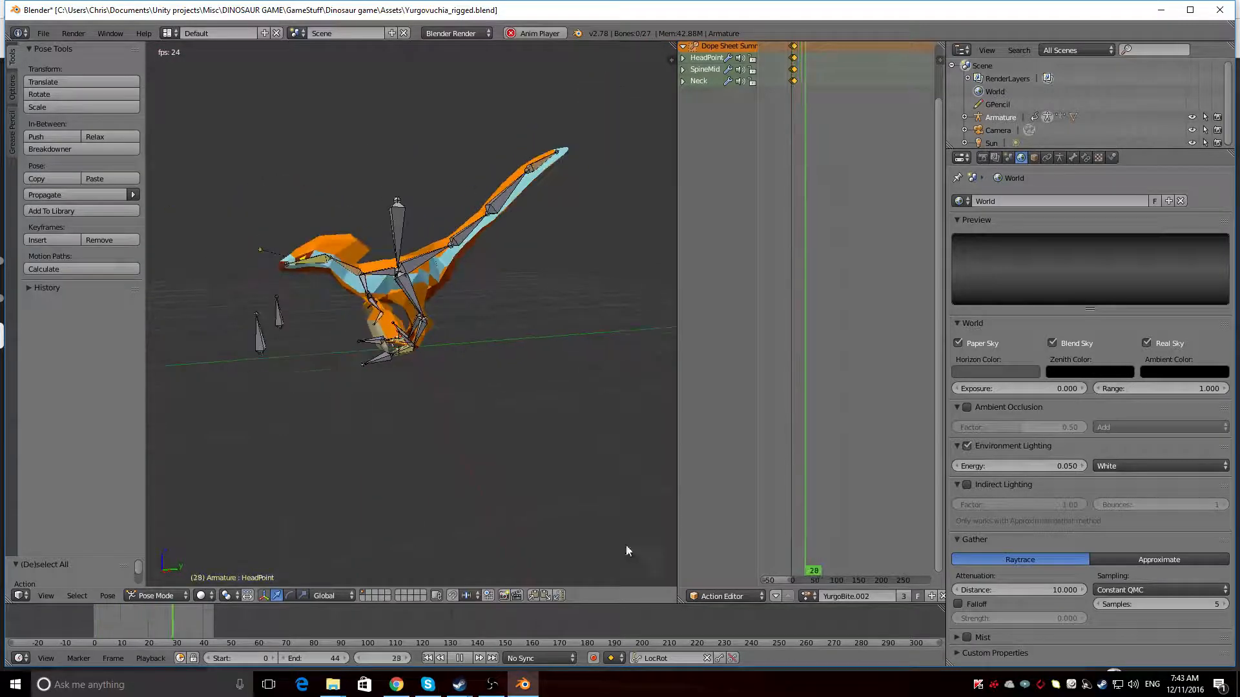
{"action": "left_click", "coordinate": [805, 596]}
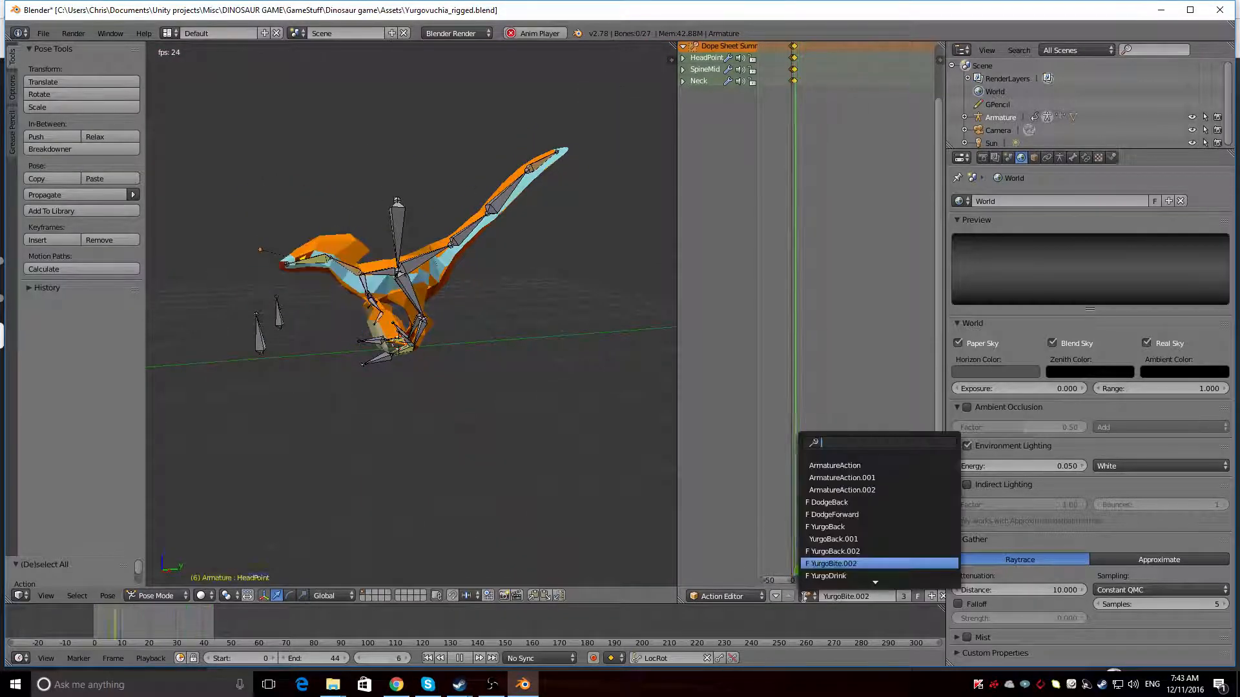
{"action": "left_click", "coordinate": [830, 551]}
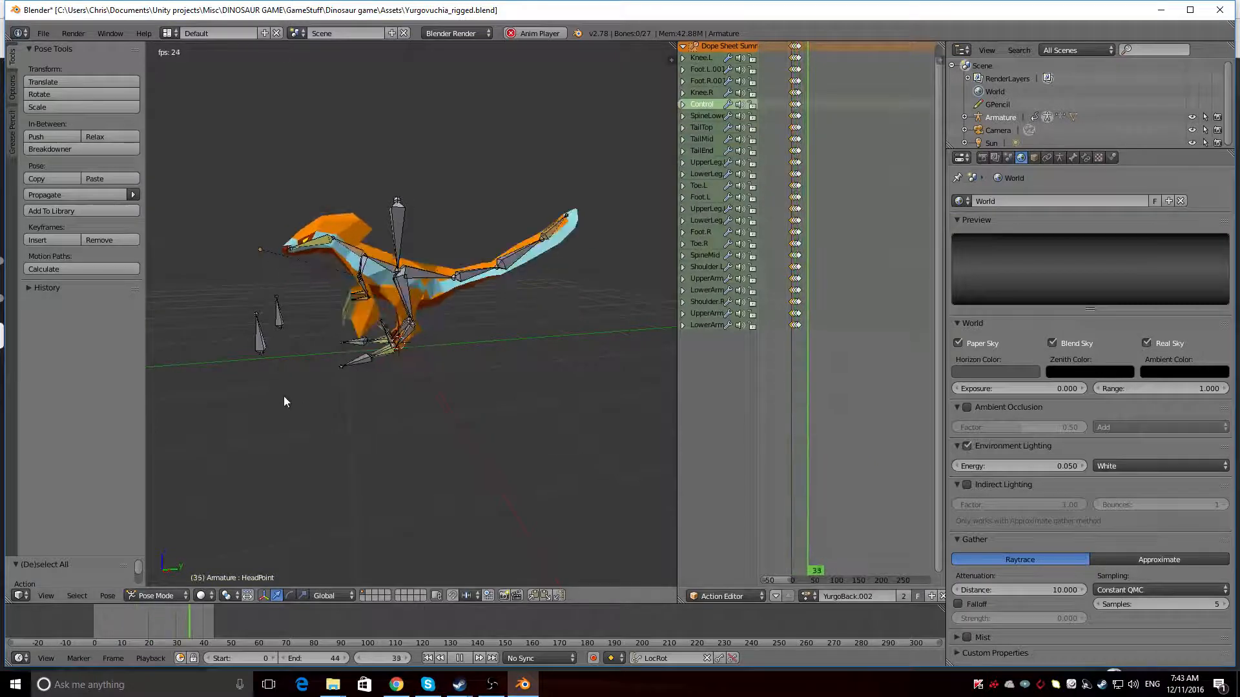
{"action": "middle_click_drag", "start_coordinate": [284, 396], "coordinate": [240, 380]}
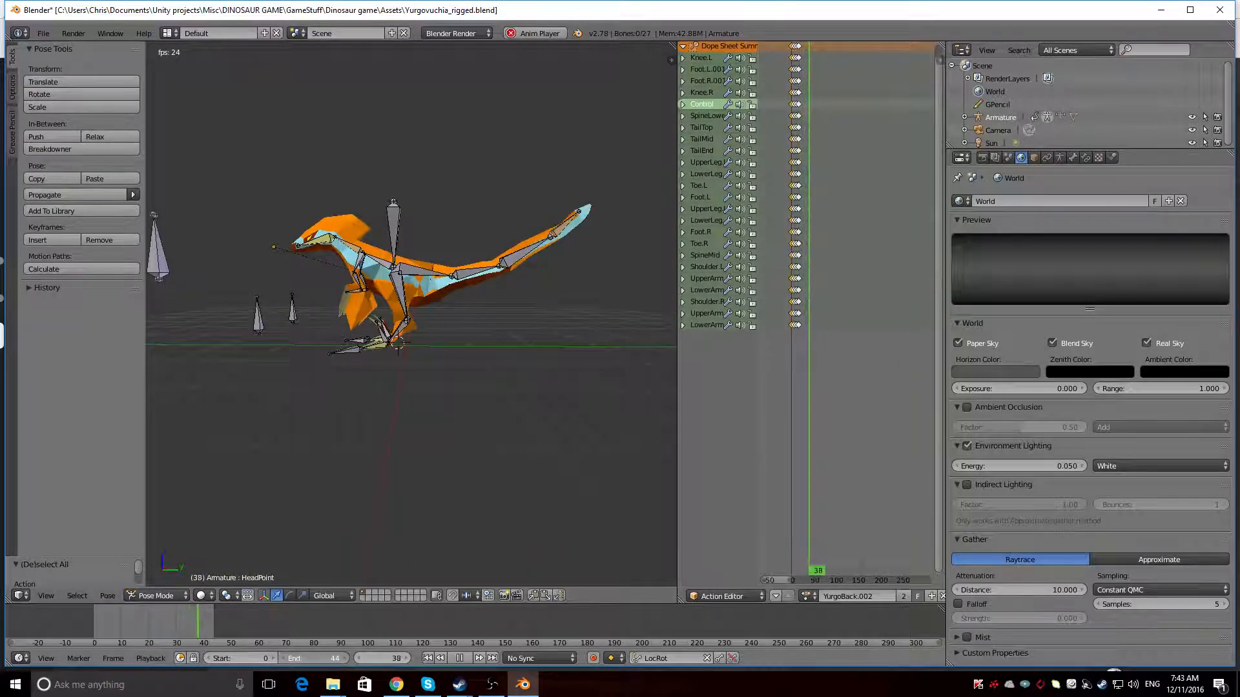
{"action": "left_click_drag", "start_coordinate": [315, 659], "coordinate": [292, 659]}
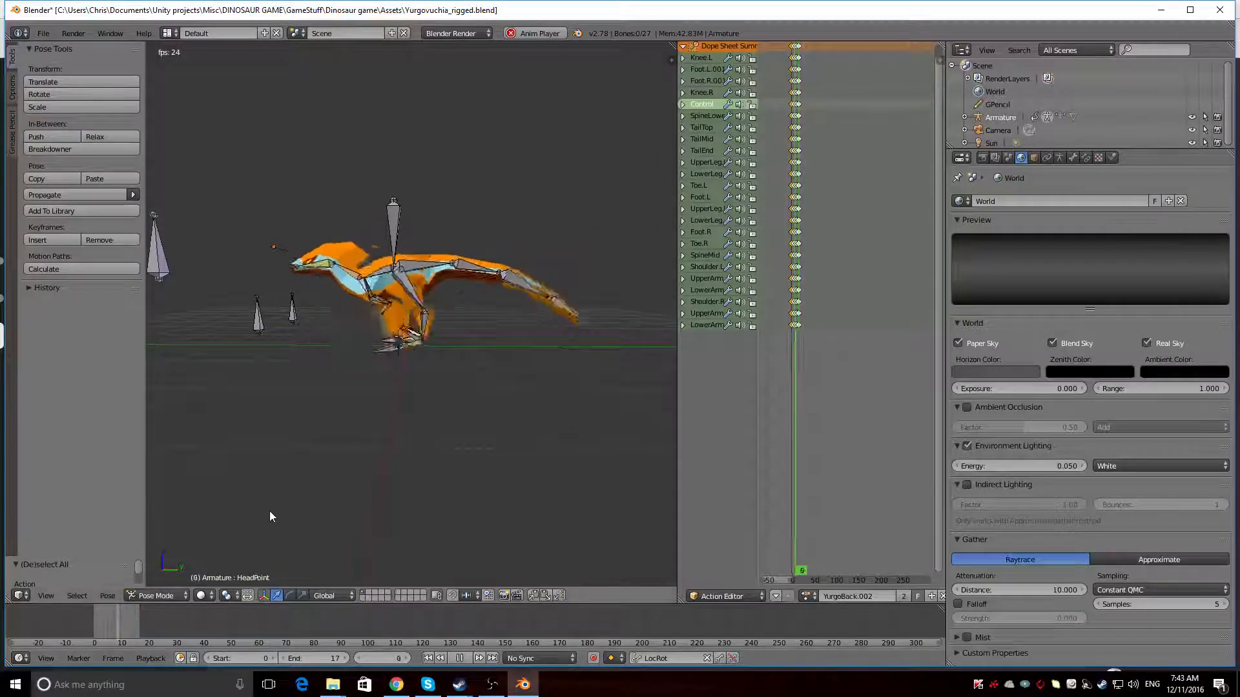
{"action": "middle_click_drag", "start_coordinate": [300, 495], "coordinate": [574, 486]}
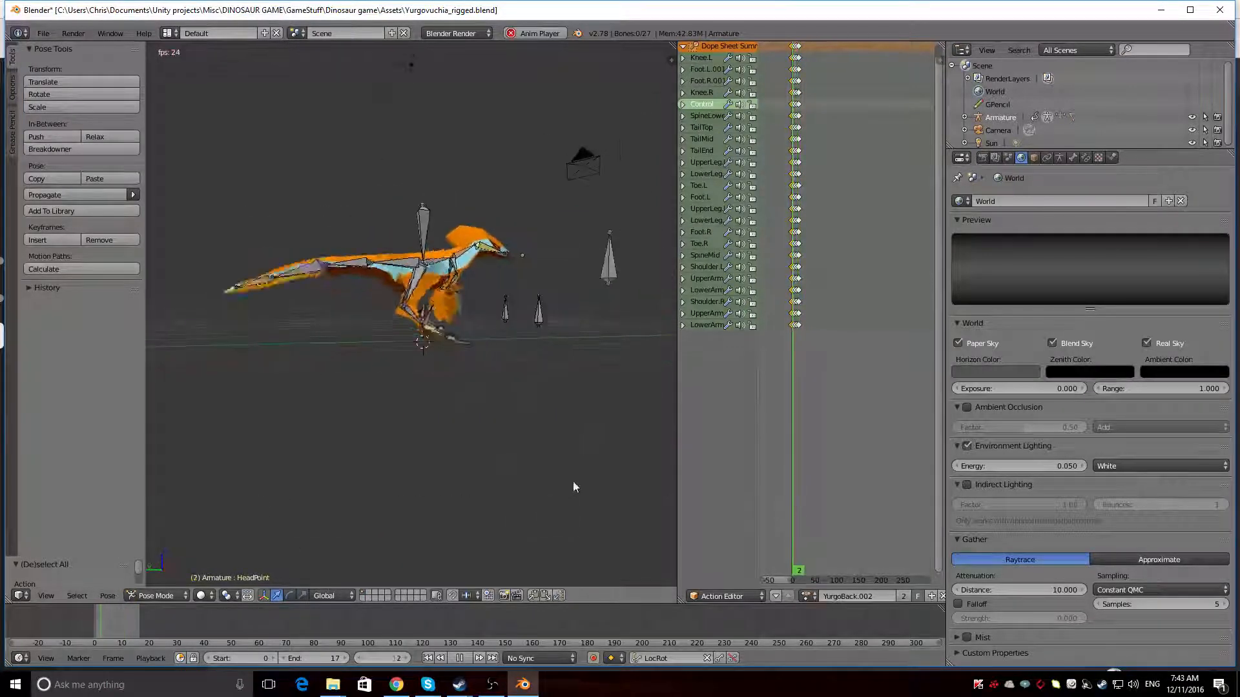
{"action": "middle_click_drag", "start_coordinate": [377, 435], "coordinate": [321, 432]}
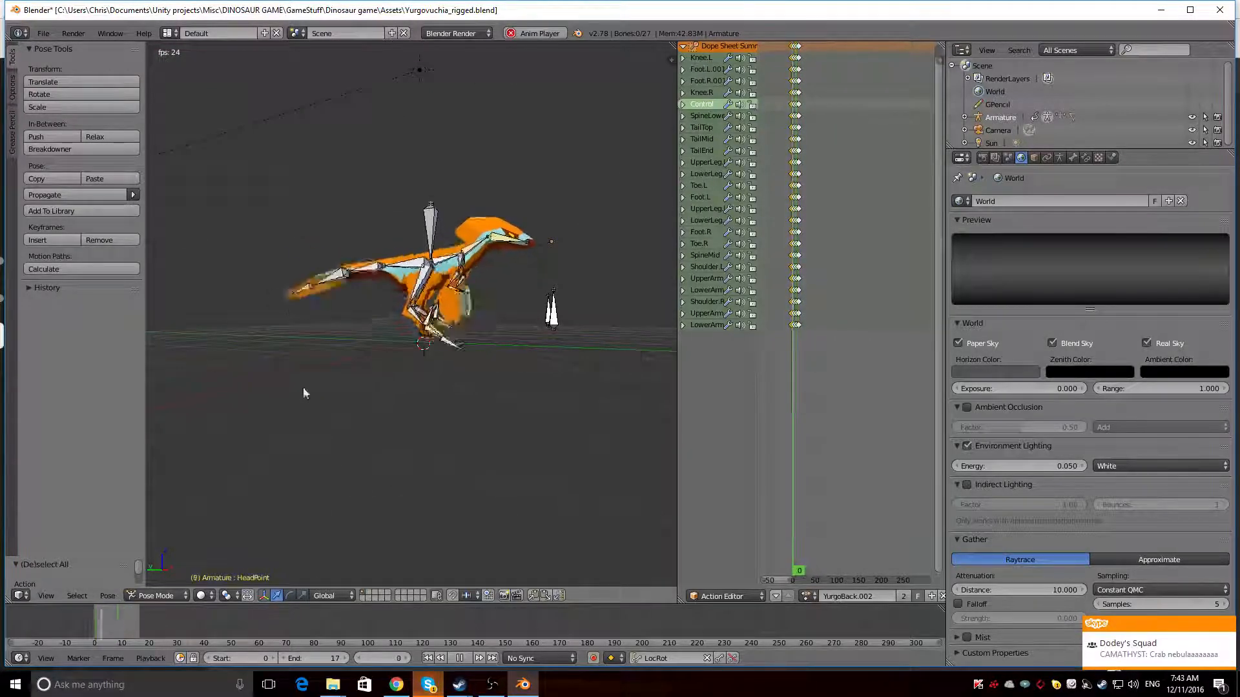
{"action": "mouse_move", "coordinate": [318, 357]}
{"action": "middle_mouse_down"}
{"action": "mouse_move", "coordinate": [540, 394]}
{"action": "mouse_move", "coordinate": [627, 385]}
{"action": "mouse_move", "coordinate": [669, 356]}
{"action": "mouse_move", "coordinate": [630, 342]}
{"action": "mouse_move", "coordinate": [433, 384]}
{"action": "mouse_move", "coordinate": [185, 409]}
{"action": "mouse_move", "coordinate": [318, 368]}
{"action": "middle_mouse_up"}
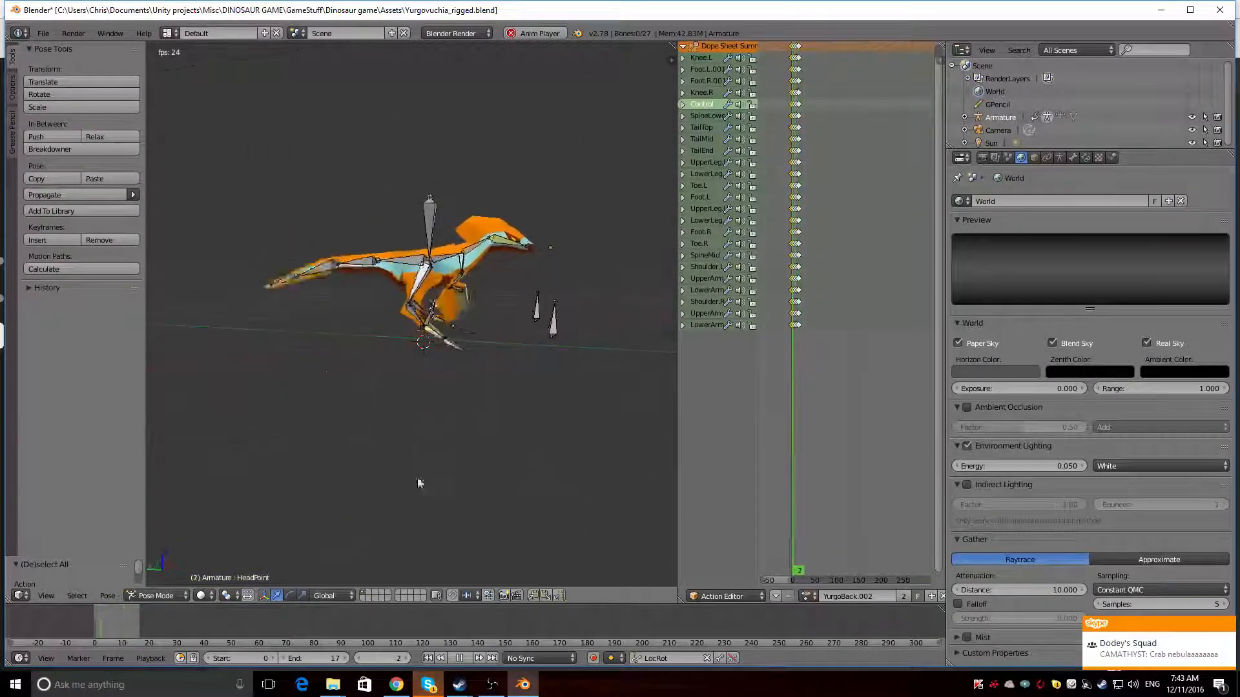
Replace the armature's current action with YurgoBack and keep it playing
{"action": "left_click", "coordinate": [808, 596]}
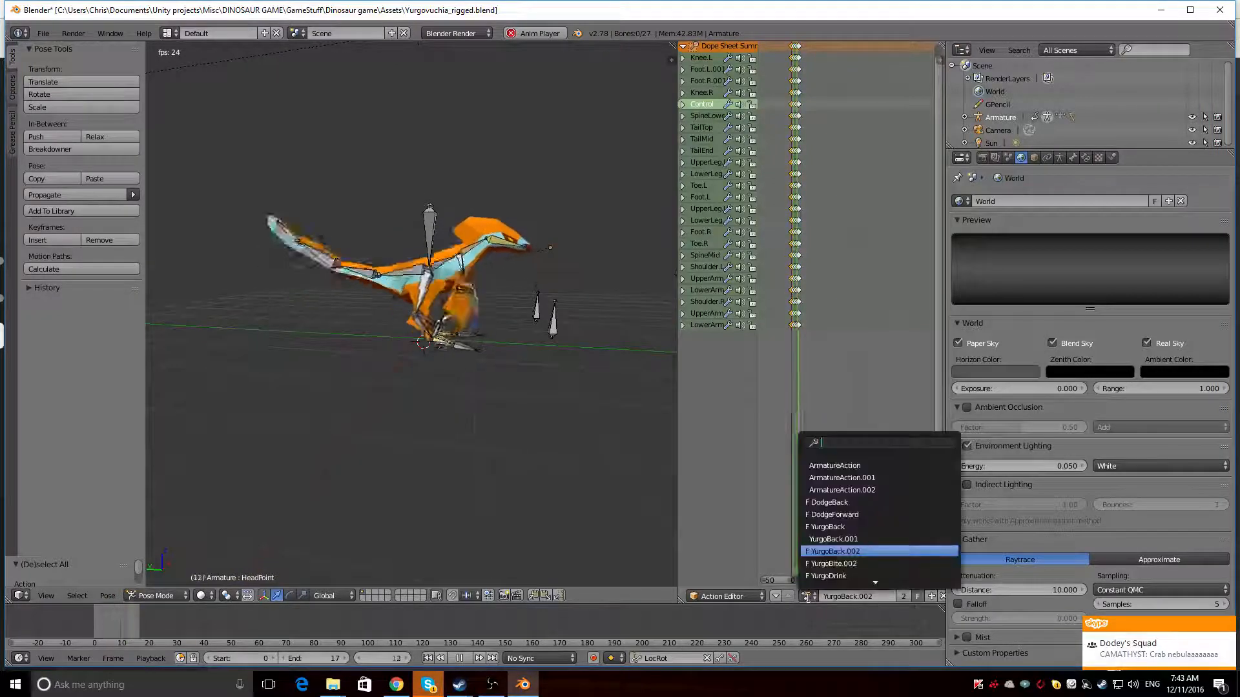
{"action": "left_click", "coordinate": [833, 527]}
{"action": "left_click", "coordinate": [807, 596]}
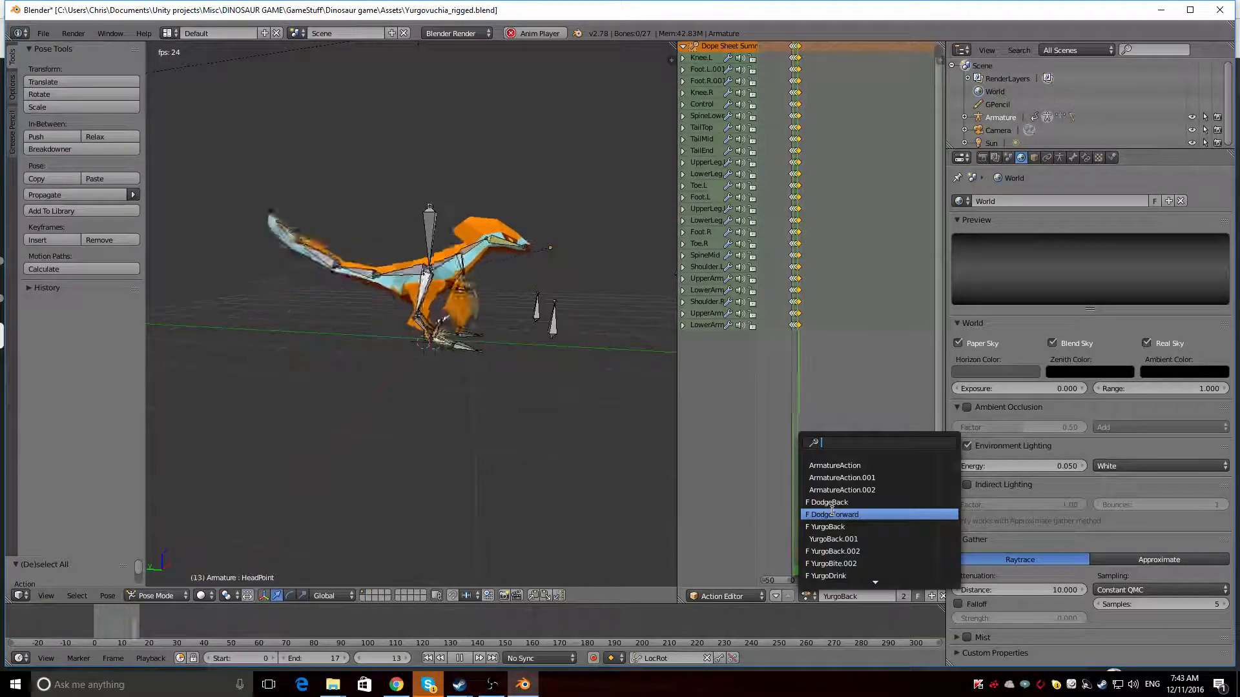
{"action": "left_click", "coordinate": [698, 479]}
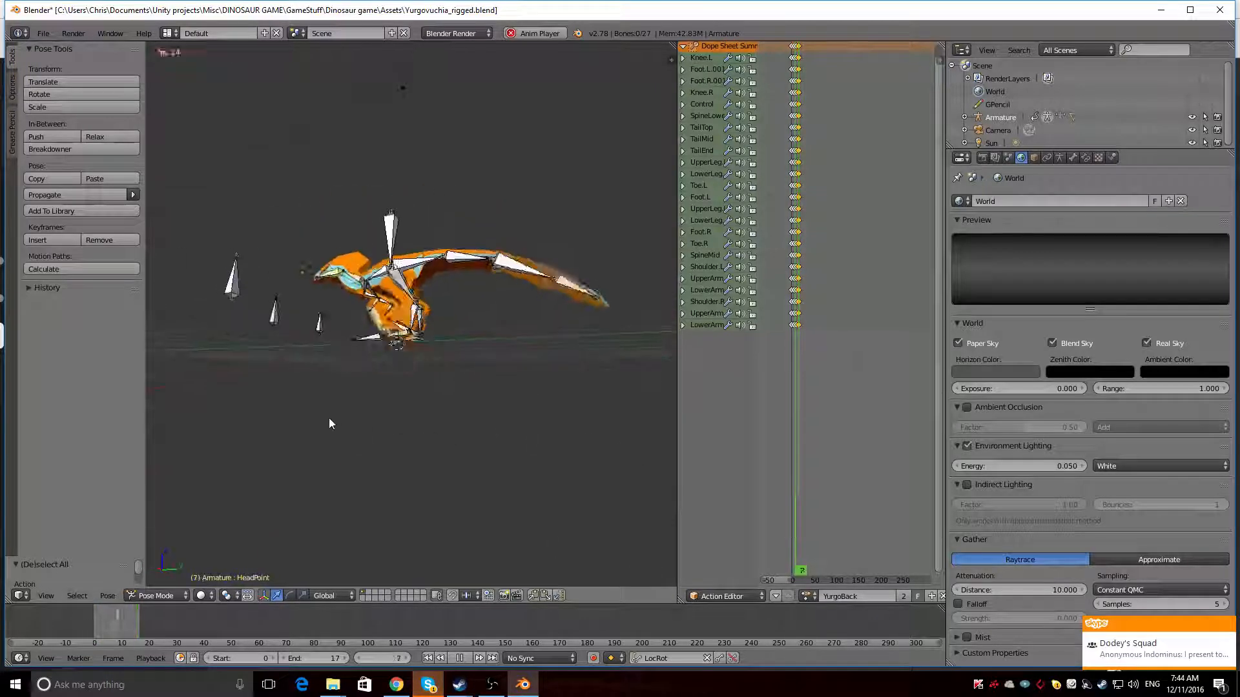
Examine the looping YurgoBack animation from both sides and from the front of the dinosaur
{"action": "middle_click_drag", "start_coordinate": [187, 501], "coordinate": [180, 468]}
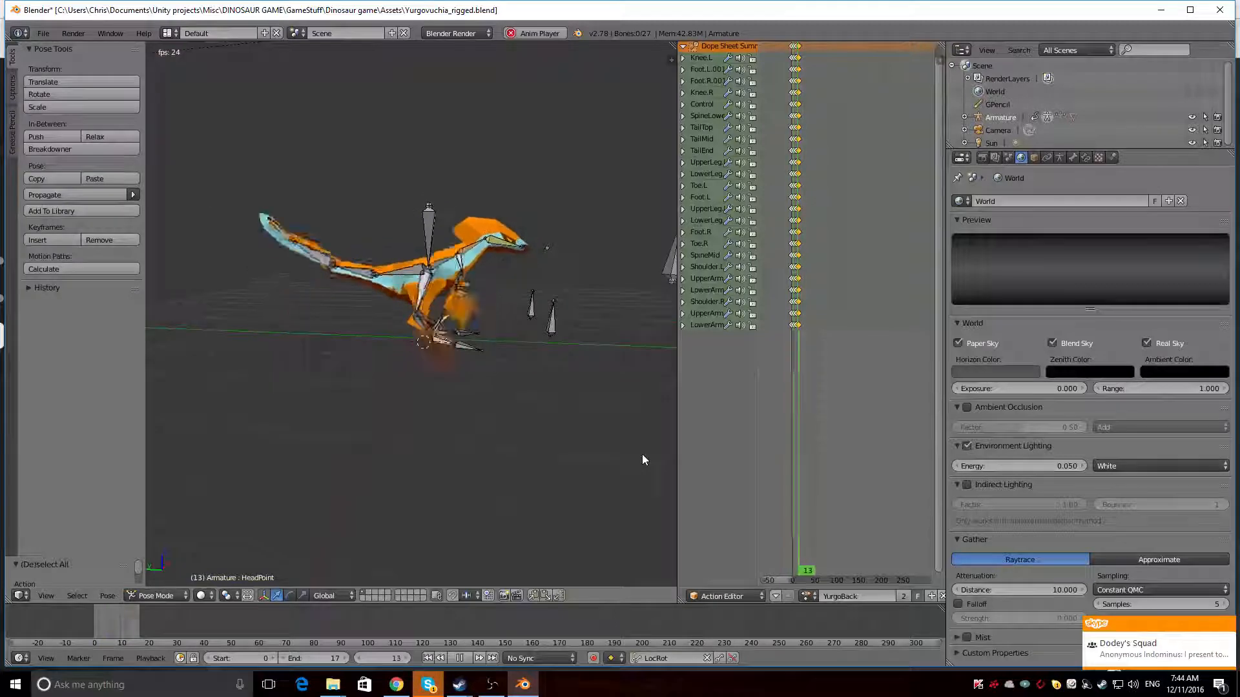
{"action": "middle_click_drag", "start_coordinate": [642, 455], "coordinate": [609, 450]}
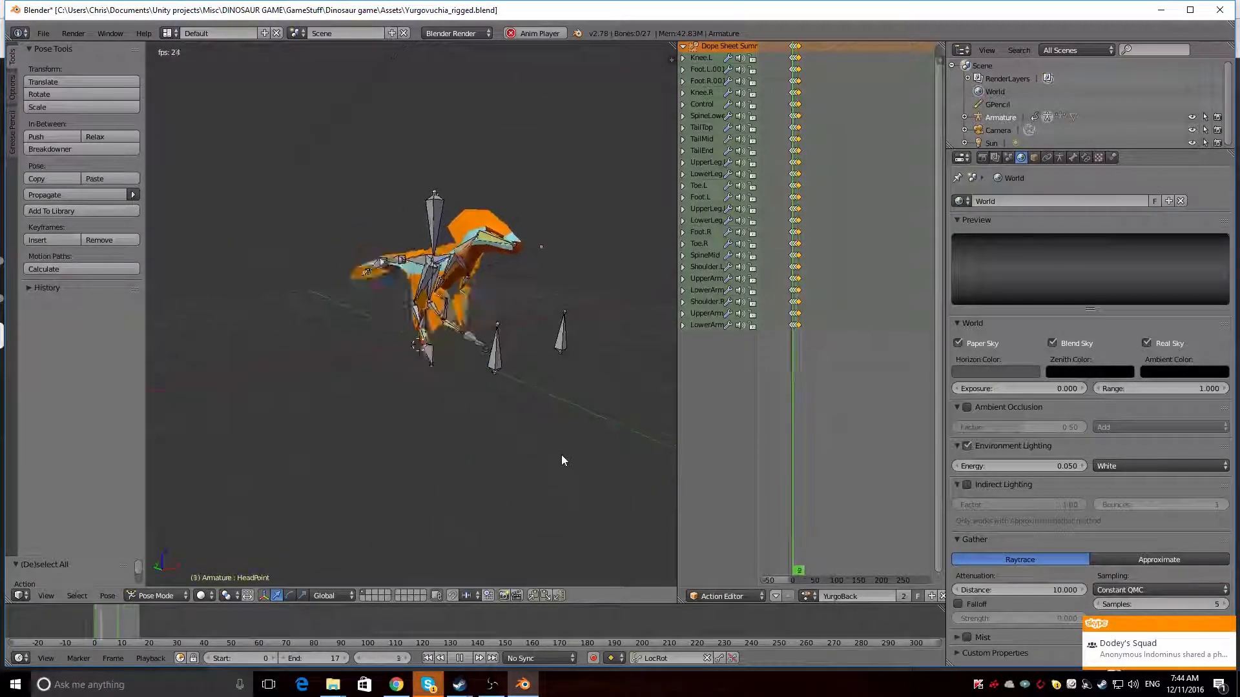
{"action": "middle_click_drag", "start_coordinate": [559, 459], "coordinate": [646, 470]}
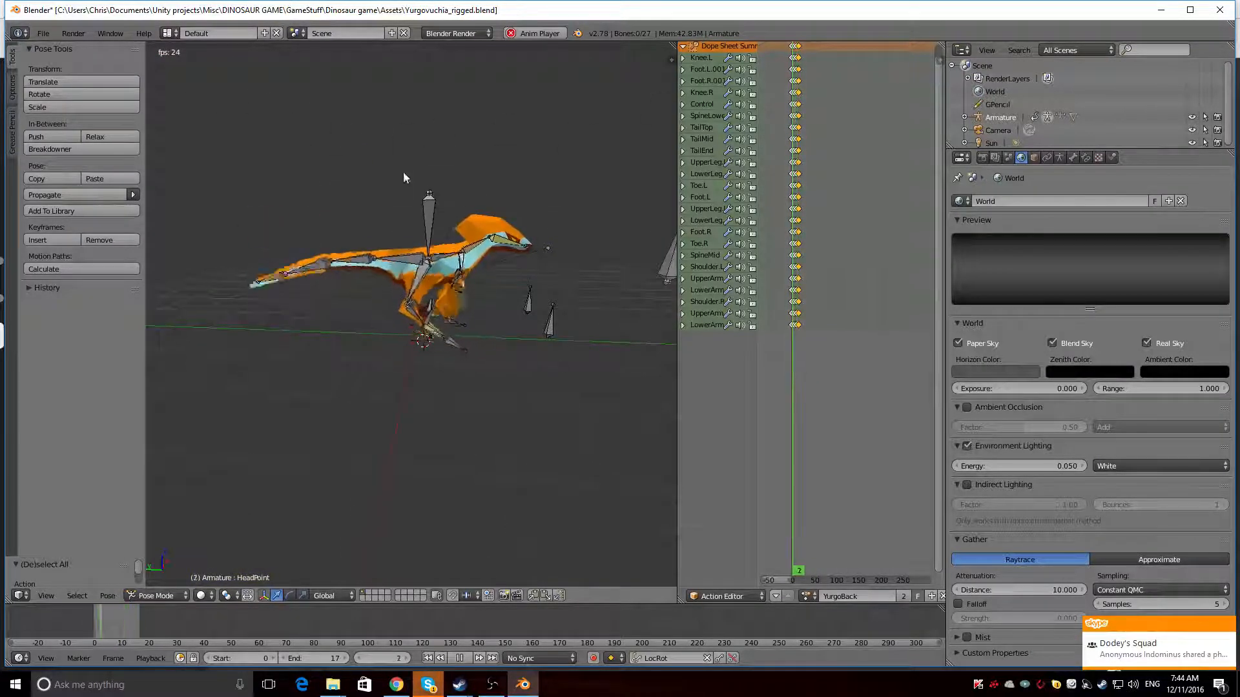
{"action": "middle_click_drag", "start_coordinate": [501, 416], "coordinate": [443, 392]}
{"action": "scroll", "coordinate": [549, 420], "scroll_direction": "up", "scroll_amount": 4}
{"action": "scroll", "coordinate": [440, 392], "scroll_direction": "down", "scroll_amount": 2}
{"action": "scroll", "coordinate": [438, 392], "scroll_direction": "down", "scroll_amount": 2}
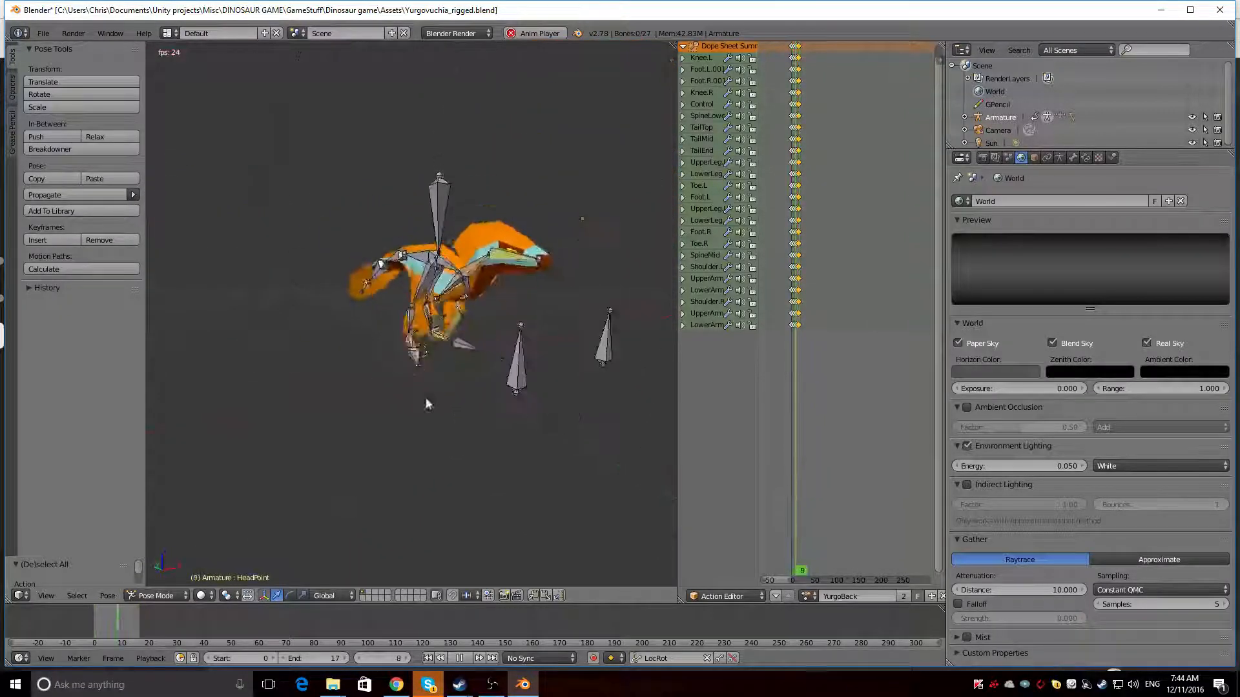
{"action": "middle_click_drag", "start_coordinate": [294, 442], "coordinate": [436, 465]}
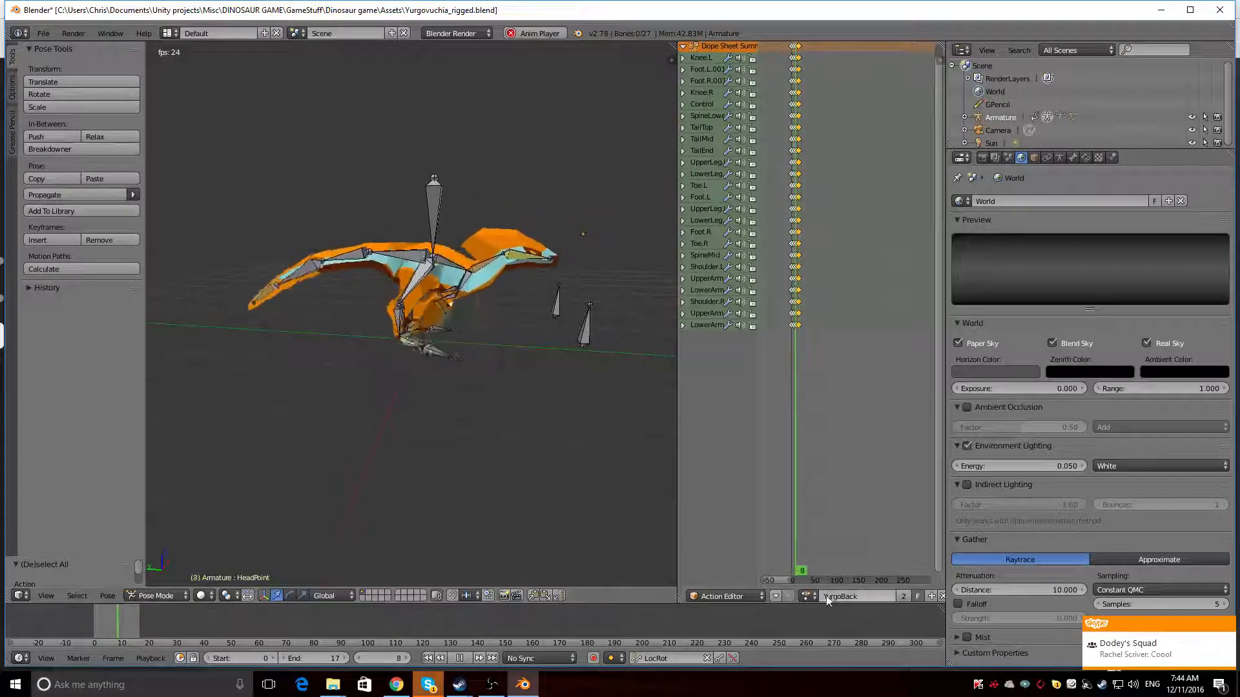
Load the DodgeForward action on the armature and view its playback from the dinosaur's other side
{"action": "left_click", "coordinate": [806, 597]}
{"action": "left_click", "coordinate": [826, 514]}
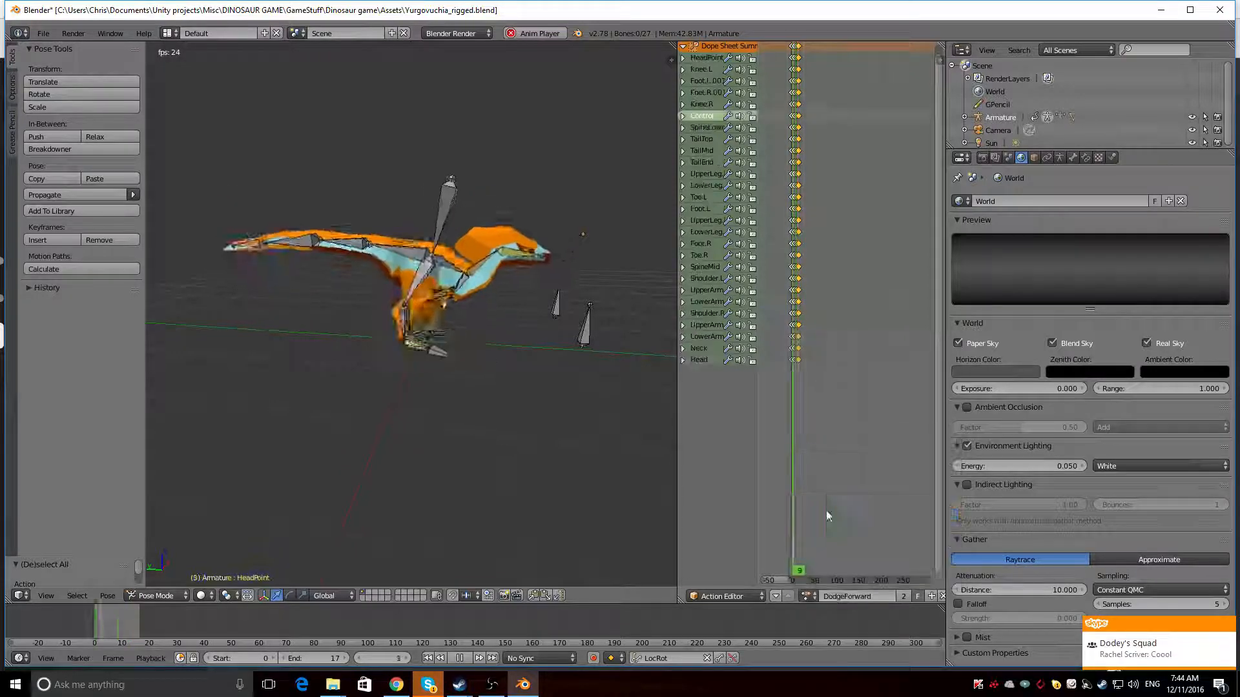
{"action": "middle_click_drag", "start_coordinate": [341, 380], "coordinate": [401, 487]}
{"action": "scroll", "coordinate": [401, 486], "scroll_direction": "up", "scroll_amount": 3}
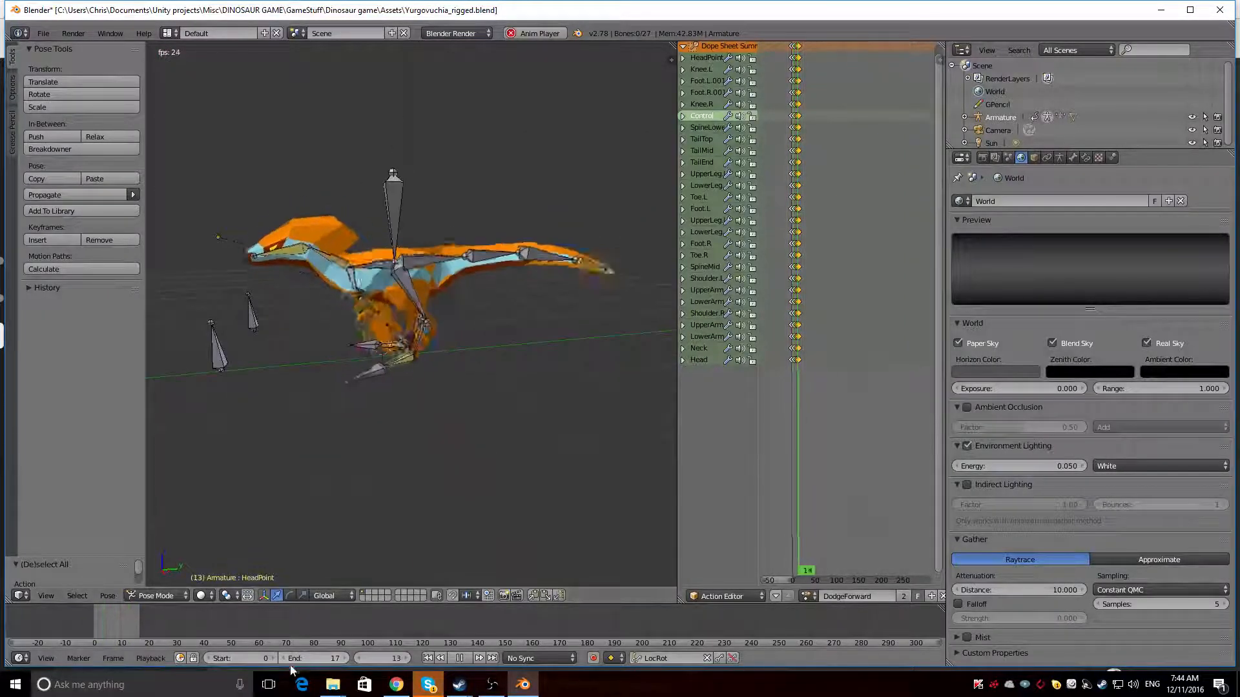
Set the playback end frame to 43 and view the DodgeForward animation from both sides
{"action": "left_click_drag", "start_coordinate": [300, 659], "coordinate": [331, 659]}
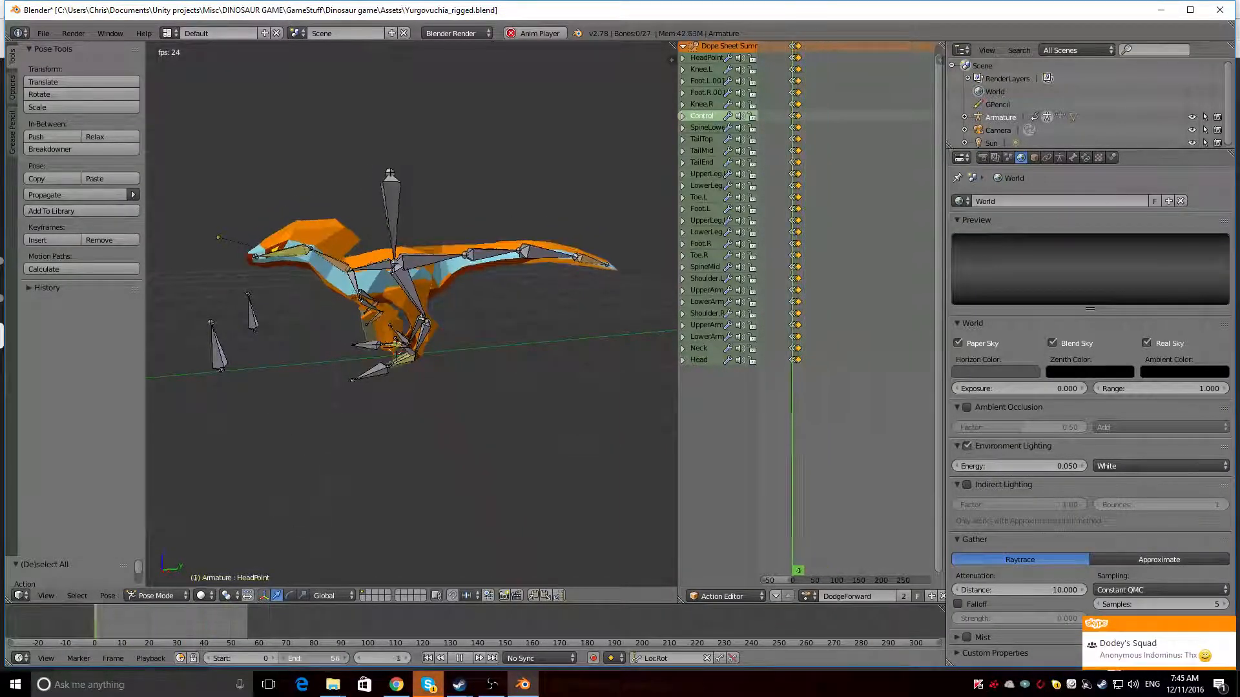
{"action": "left_click_drag", "start_coordinate": [312, 658], "coordinate": [285, 658]}
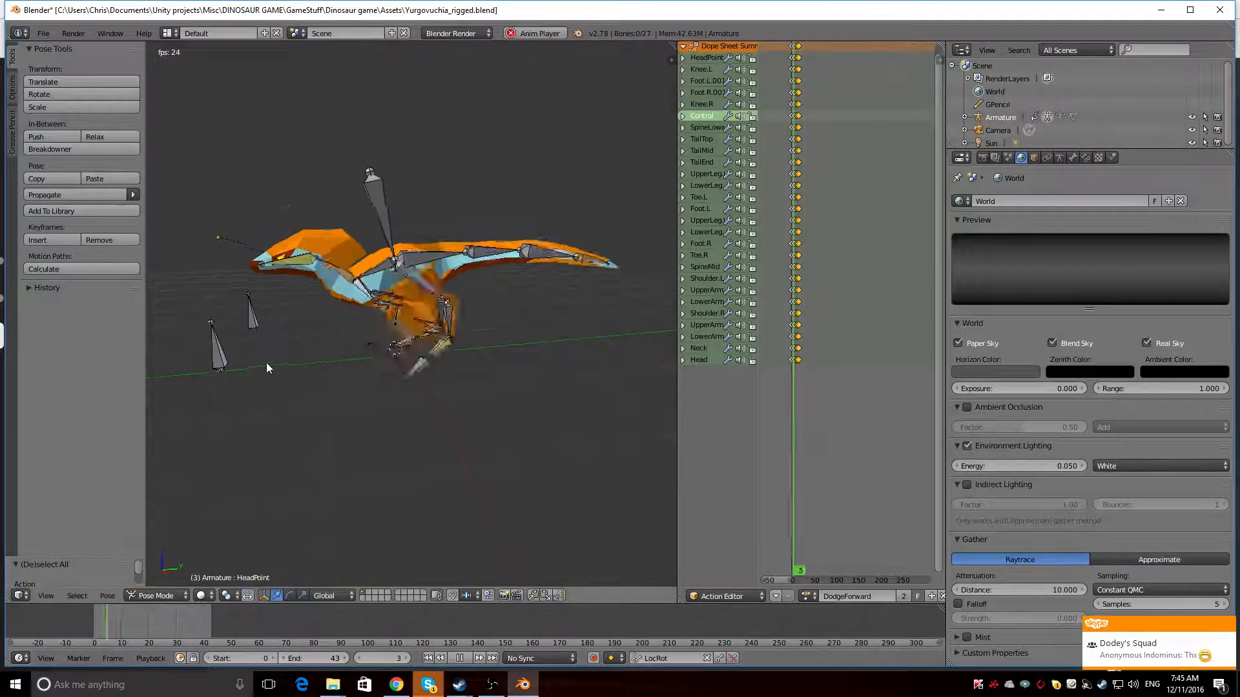
{"action": "middle_click_drag", "start_coordinate": [261, 365], "coordinate": [514, 350]}
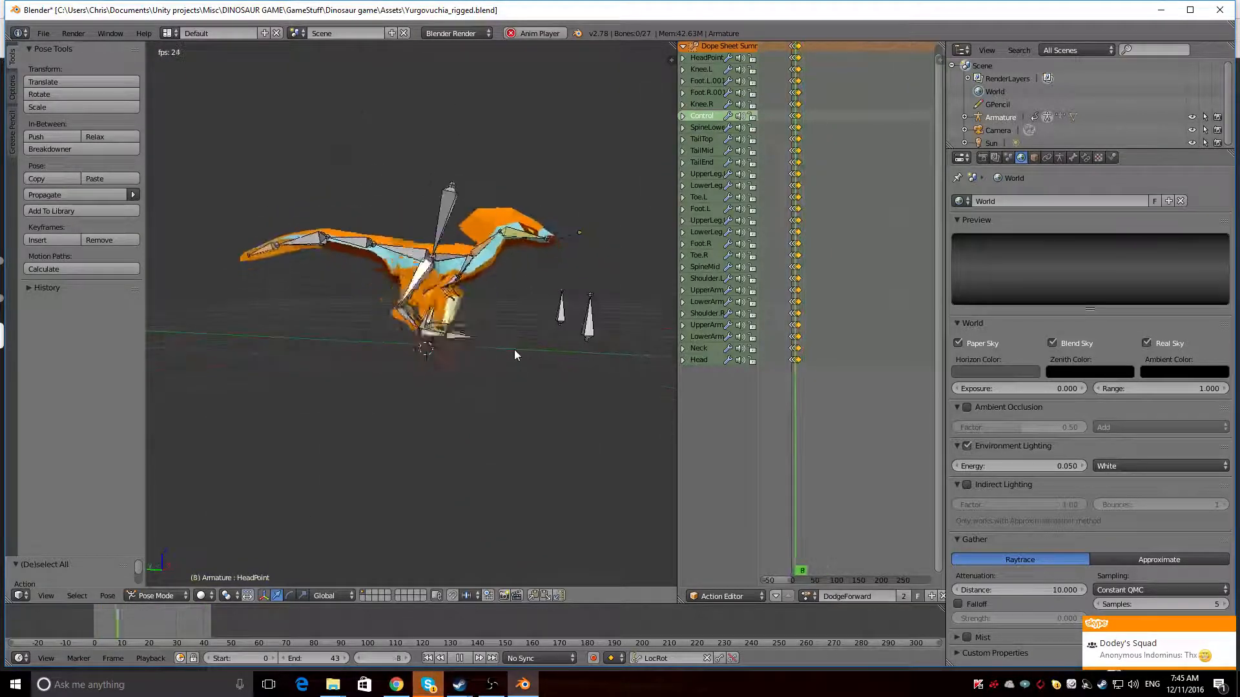
{"action": "middle_click_drag", "start_coordinate": [533, 406], "coordinate": [331, 425]}
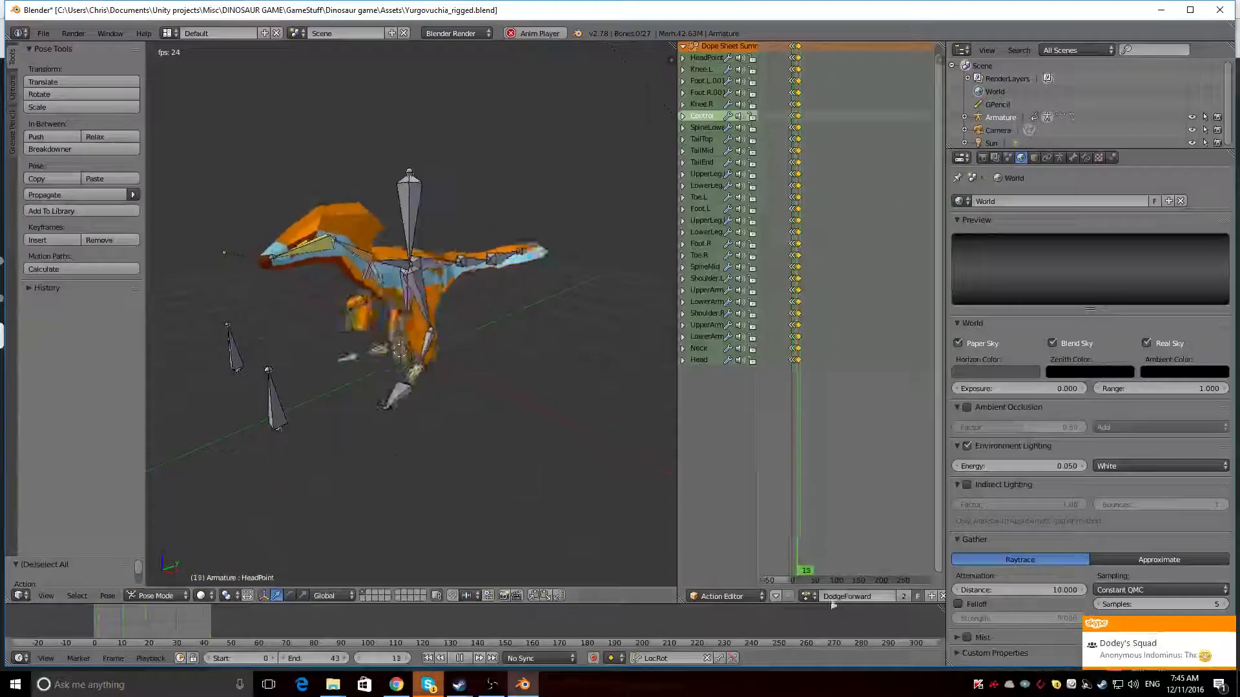
Load the DodgeBack action on the armature and view its playback from the opposite side
{"action": "left_click", "coordinate": [808, 597]}
{"action": "left_click", "coordinate": [826, 502]}
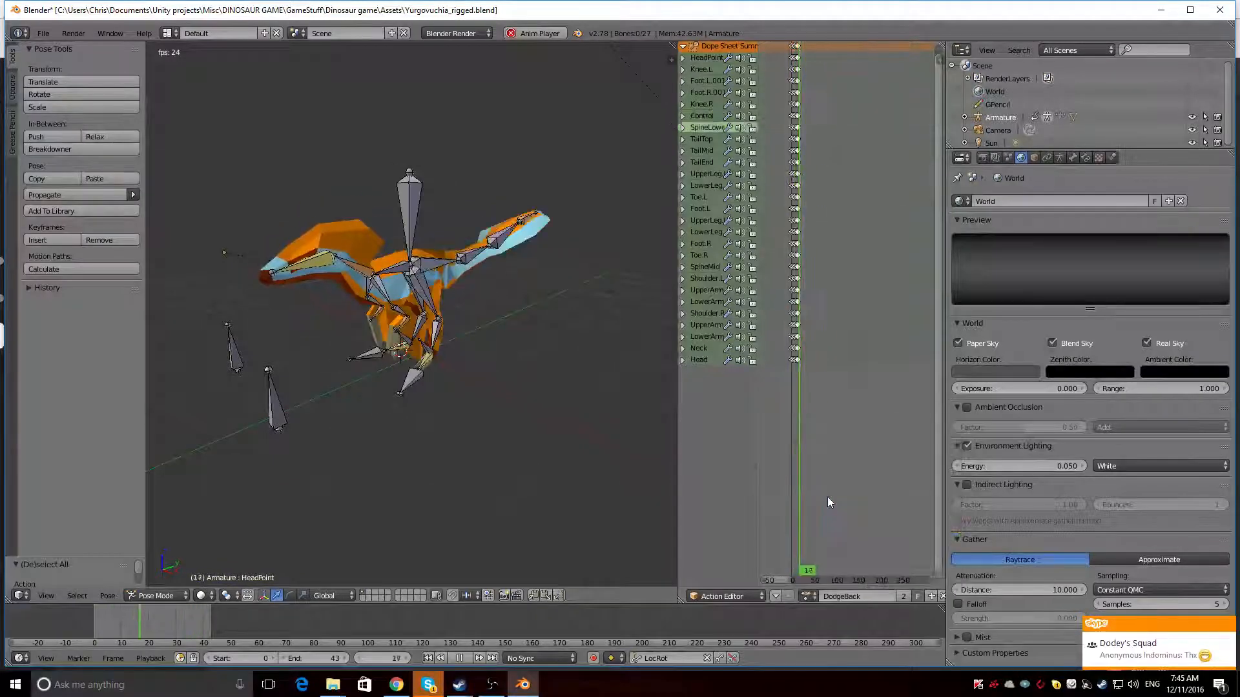
{"action": "mouse_move", "coordinate": [646, 458]}
{"action": "middle_mouse_down"}
{"action": "mouse_move", "coordinate": [319, 389]}
{"action": "mouse_move", "coordinate": [393, 379]}
{"action": "mouse_move", "coordinate": [618, 390]}
{"action": "mouse_move", "coordinate": [528, 390]}
{"action": "mouse_move", "coordinate": [512, 402]}
{"action": "mouse_move", "coordinate": [540, 445]}
{"action": "mouse_move", "coordinate": [515, 404]}
{"action": "middle_mouse_up"}
{"action": "scroll", "coordinate": [512, 401], "scroll_direction": "up", "scroll_amount": 3}
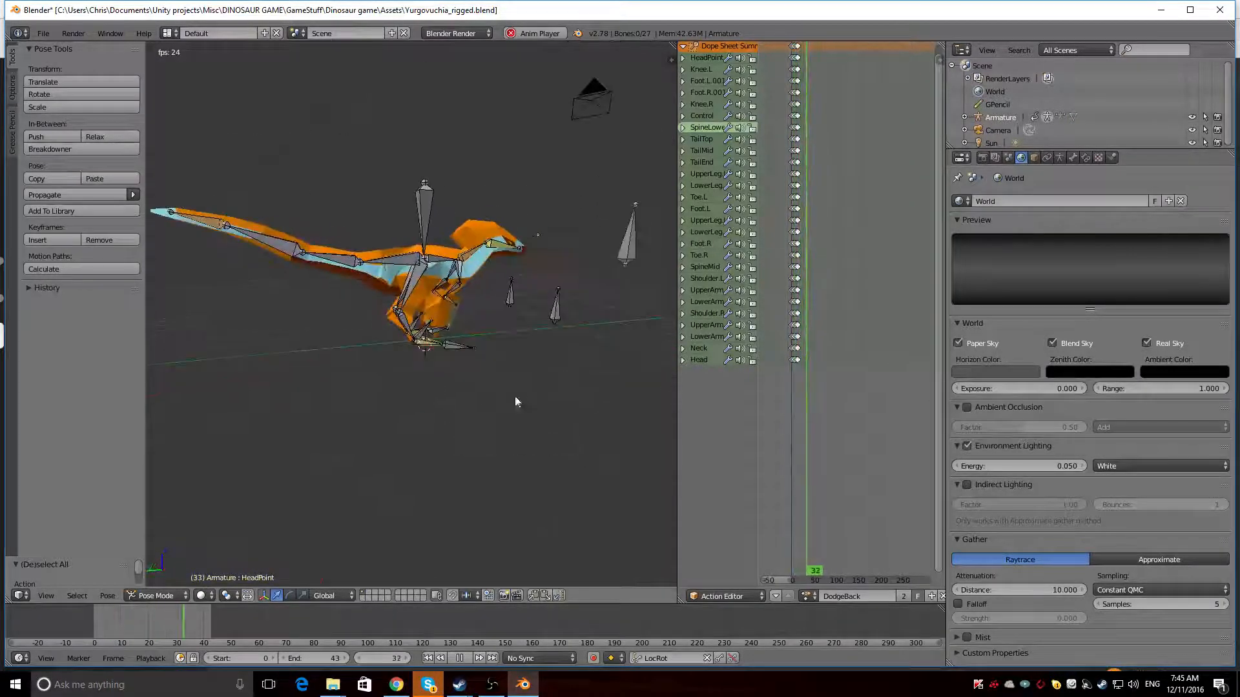
Hide the armature and stop the playback, with the dinosaur viewed from its other side
{"action": "left_click", "coordinate": [1192, 117]}
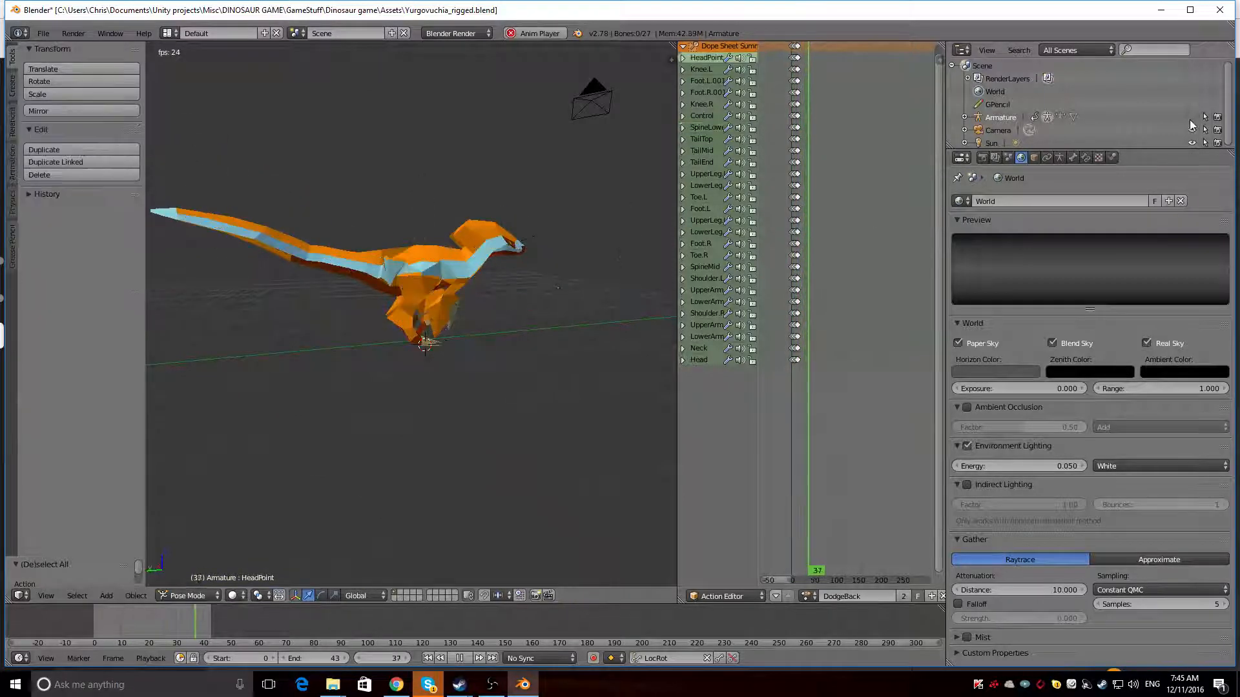
{"action": "middle_click_drag", "start_coordinate": [652, 304], "coordinate": [554, 273]}
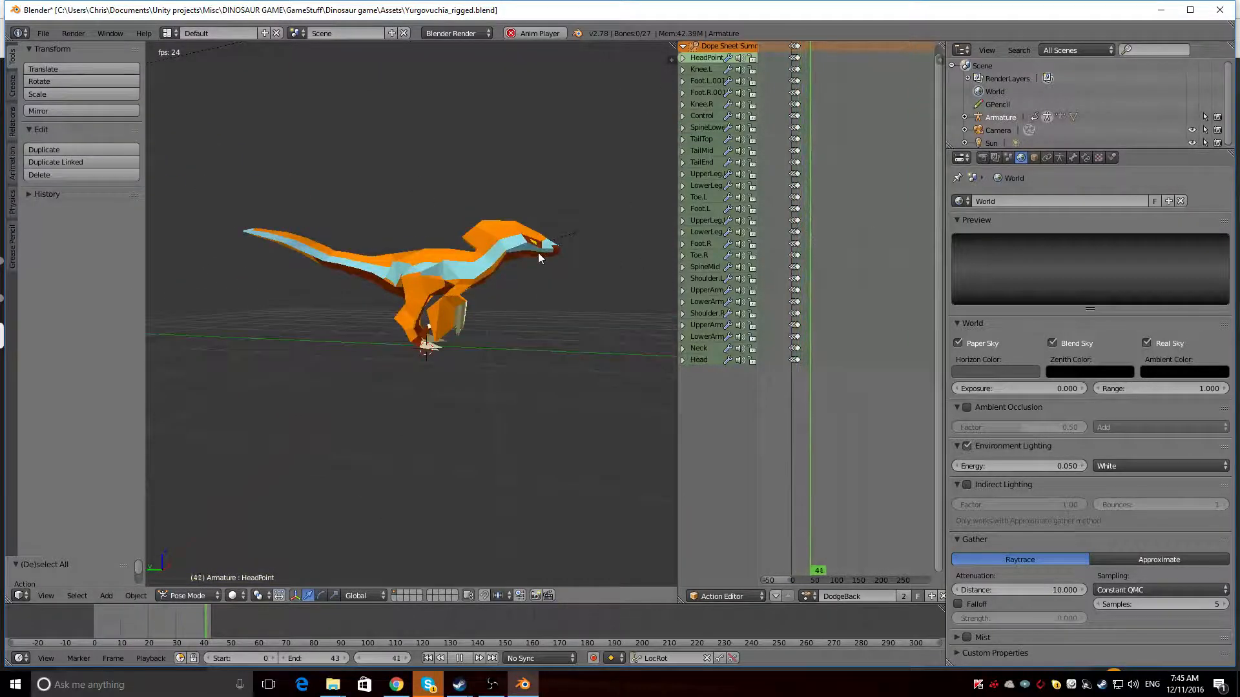
{"action": "key", "text": "Escape"}
{"action": "middle_click_drag", "start_coordinate": [540, 257], "coordinate": [245, 331]}
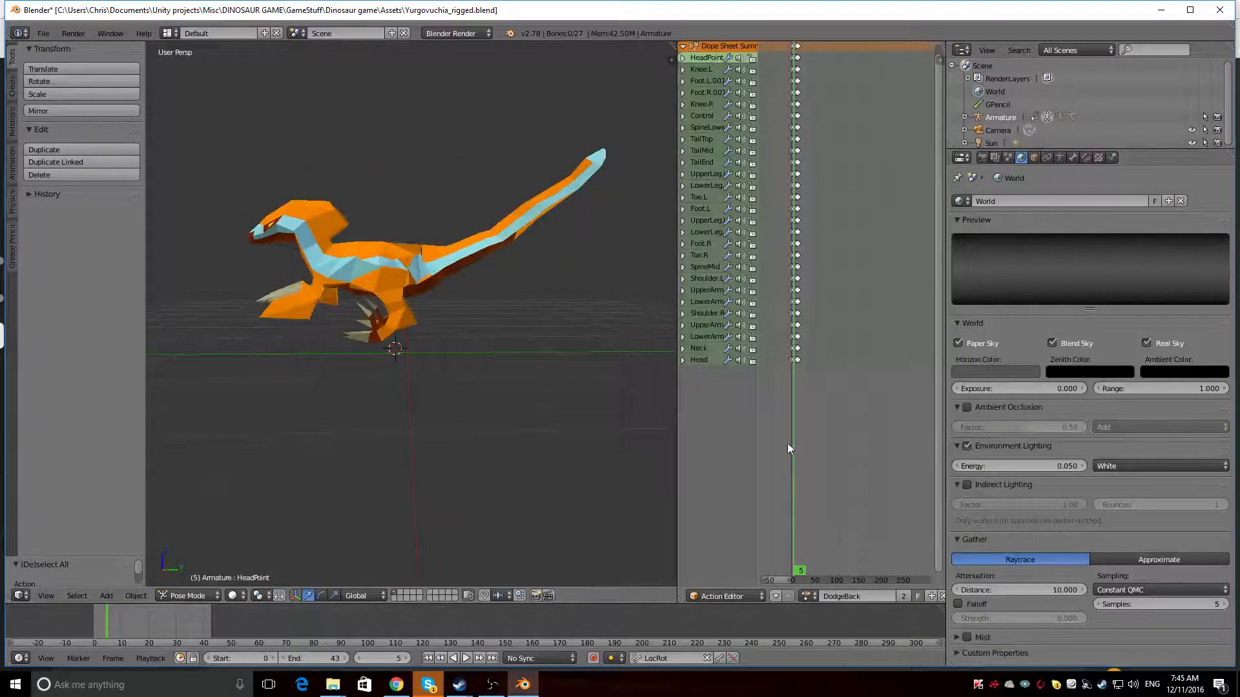
Scrub through the DodgeBack keyframes to frame 5 and examine the leaping pose from several angles
{"action": "scroll", "coordinate": [772, 329], "scroll_direction": "up", "scroll_amount": 9}
{"action": "middle_click_drag", "start_coordinate": [769, 325], "coordinate": [760, 382]}
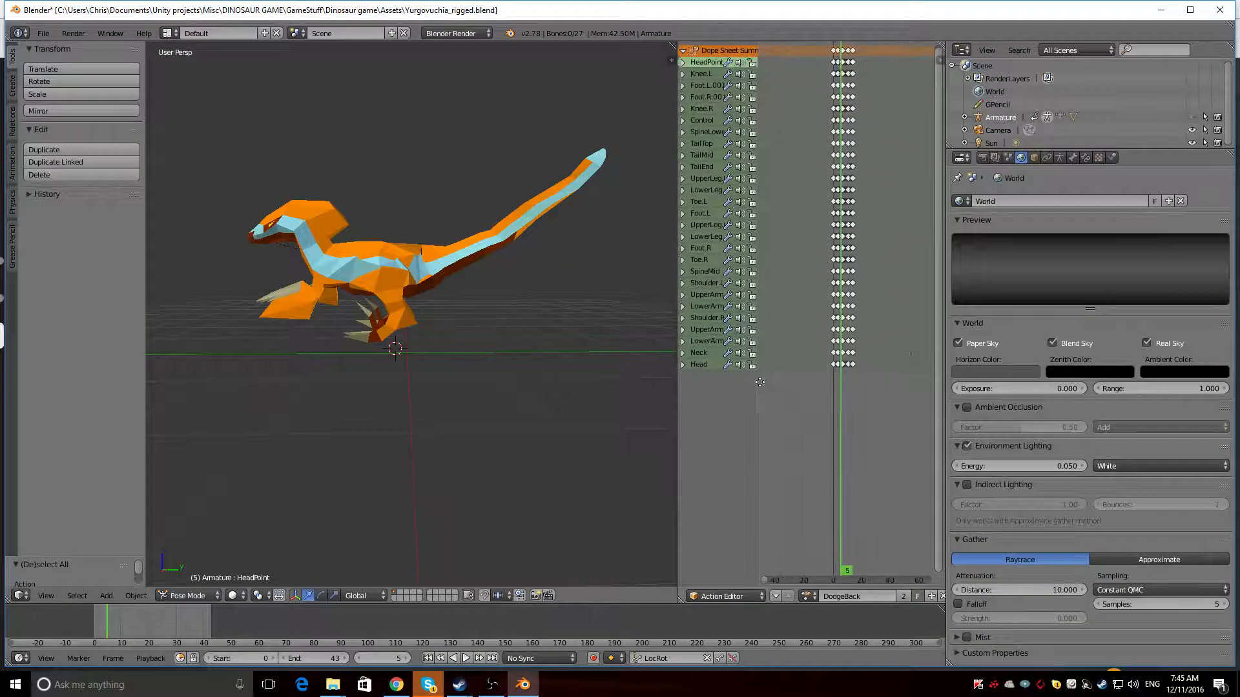
{"action": "key", "text": "alt+a"}
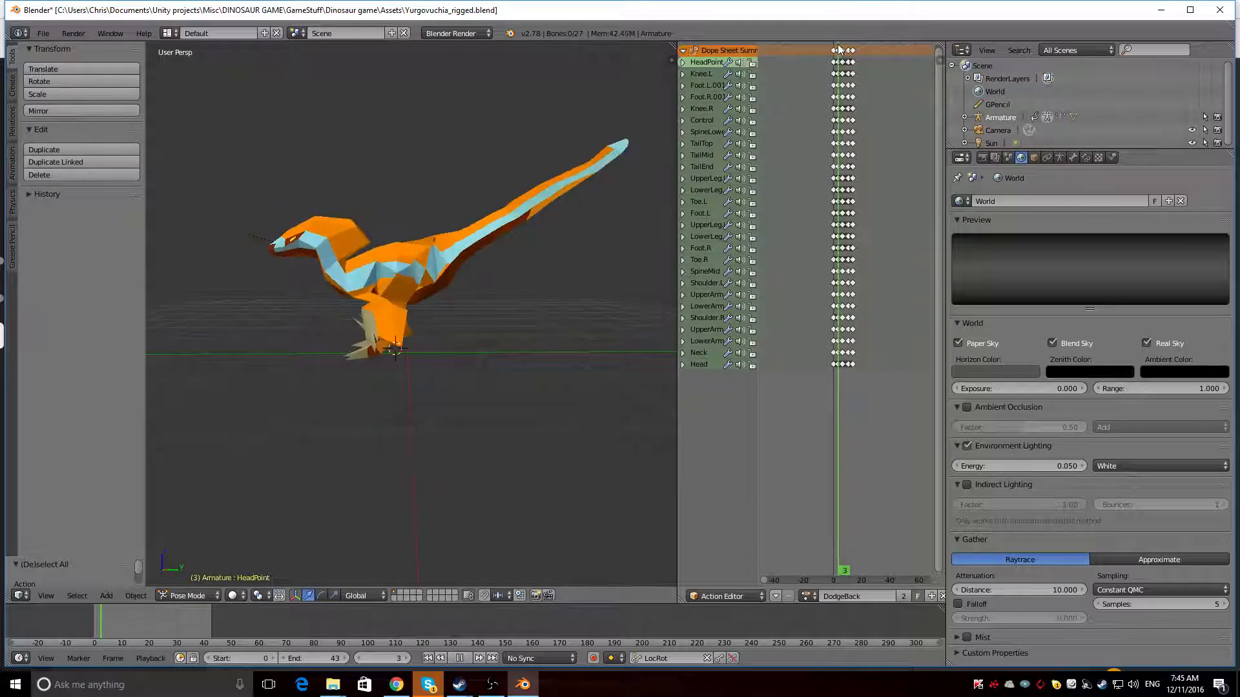
{"action": "left_click_drag", "start_coordinate": [842, 50], "coordinate": [842, 50]}
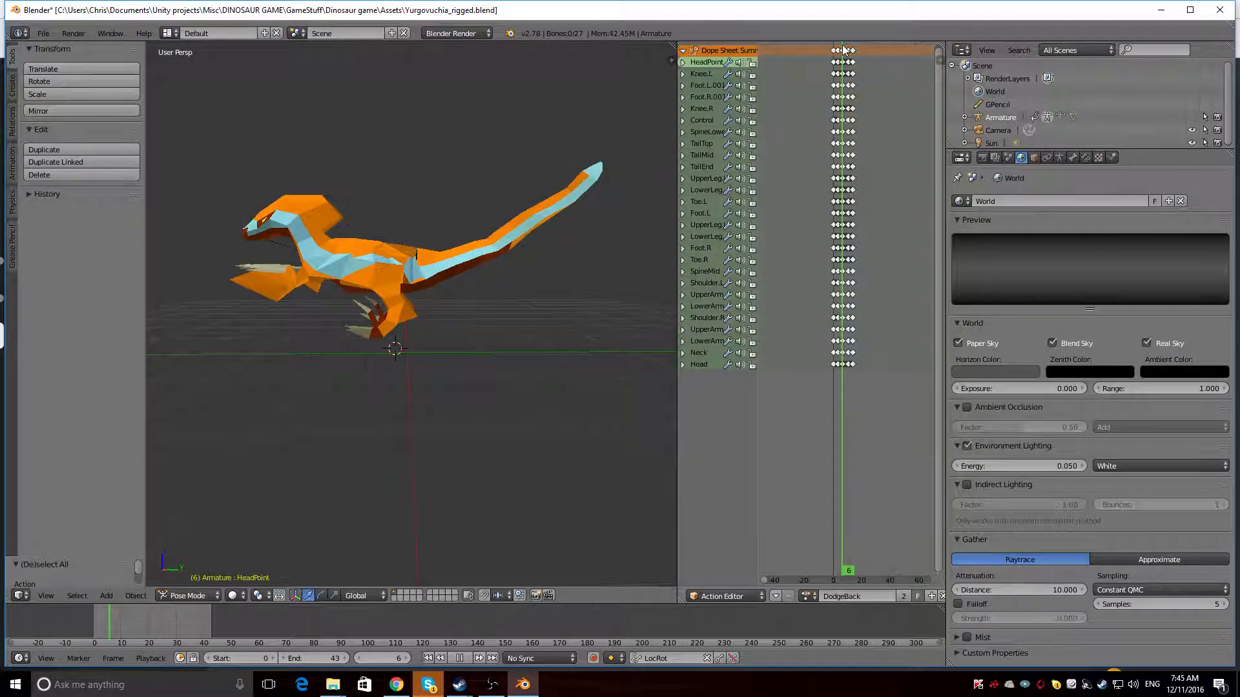
{"action": "left_click_drag", "start_coordinate": [843, 50], "coordinate": [841, 51]}
{"action": "middle_click_drag", "start_coordinate": [259, 320], "coordinate": [231, 327]}
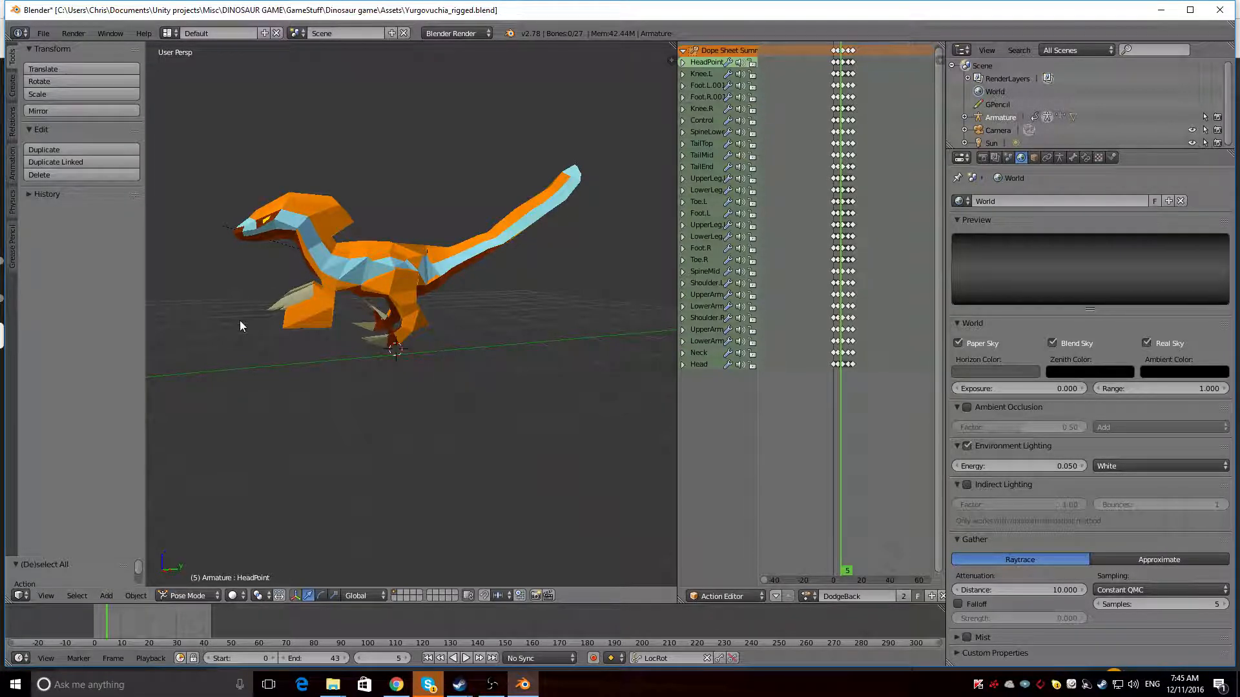
{"action": "middle_click_drag", "start_coordinate": [239, 321], "coordinate": [275, 288]}
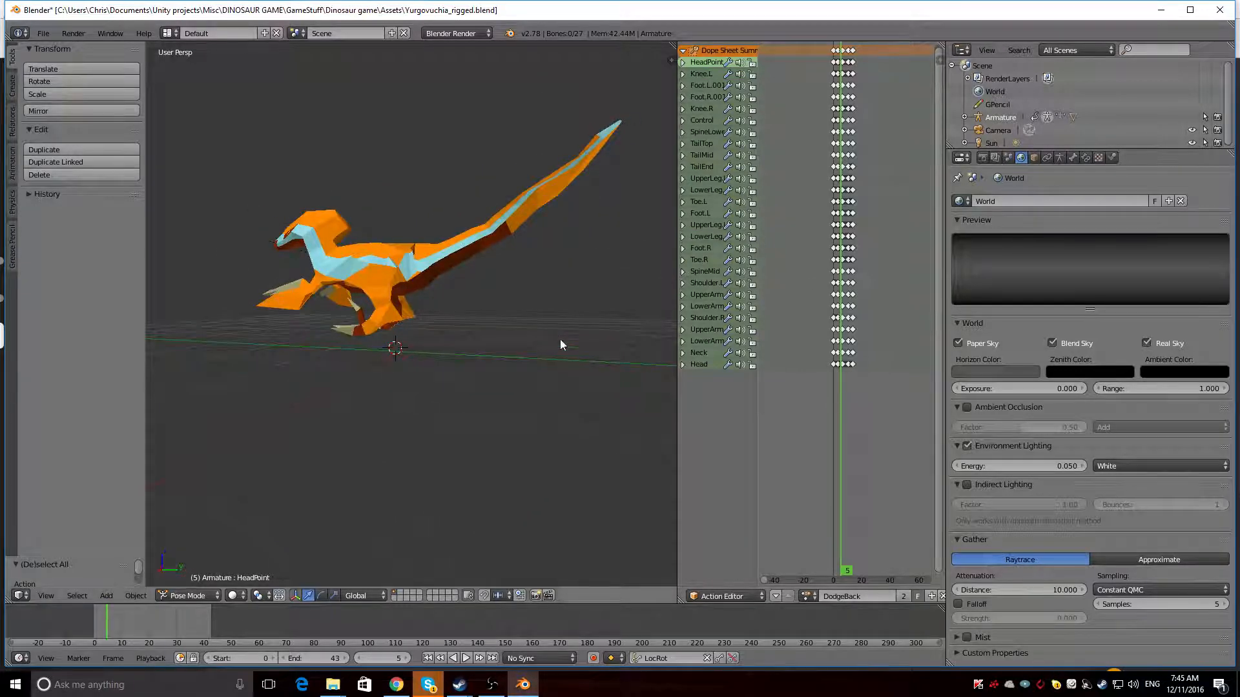
Play the DodgeBack animation and examine the backward leap from several angles before stopping playback
{"action": "key", "text": "alt+a"}
{"action": "mouse_move", "coordinate": [308, 352]}
{"action": "middle_mouse_down"}
{"action": "mouse_move", "coordinate": [409, 362]}
{"action": "mouse_move", "coordinate": [277, 315]}
{"action": "mouse_move", "coordinate": [288, 354]}
{"action": "middle_mouse_up"}
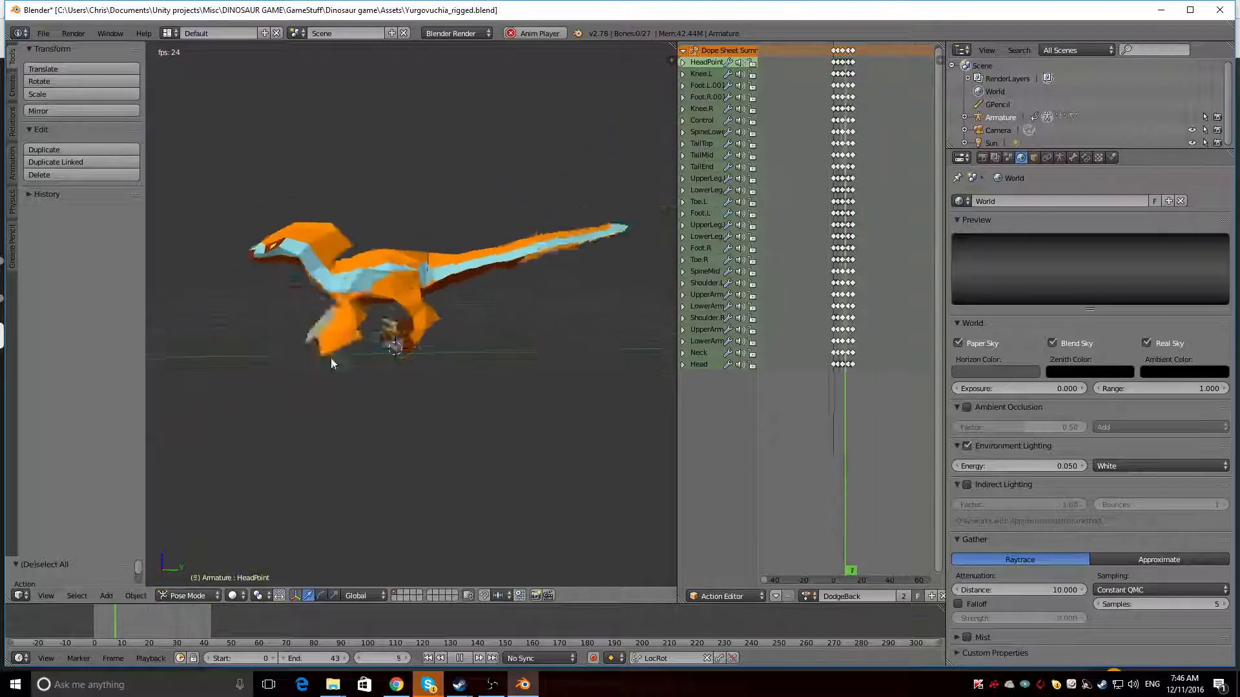
{"action": "middle_click_drag", "start_coordinate": [320, 350], "coordinate": [299, 337], "text": "shift"}
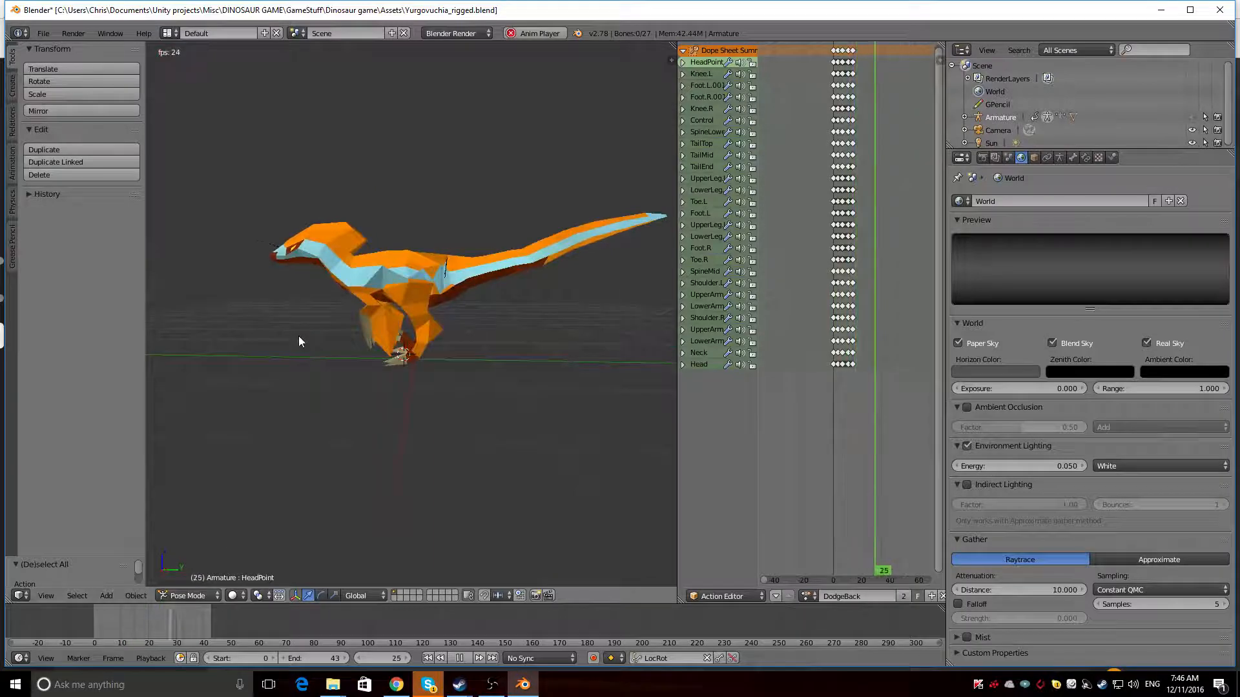
{"action": "left_click", "coordinate": [806, 596]}
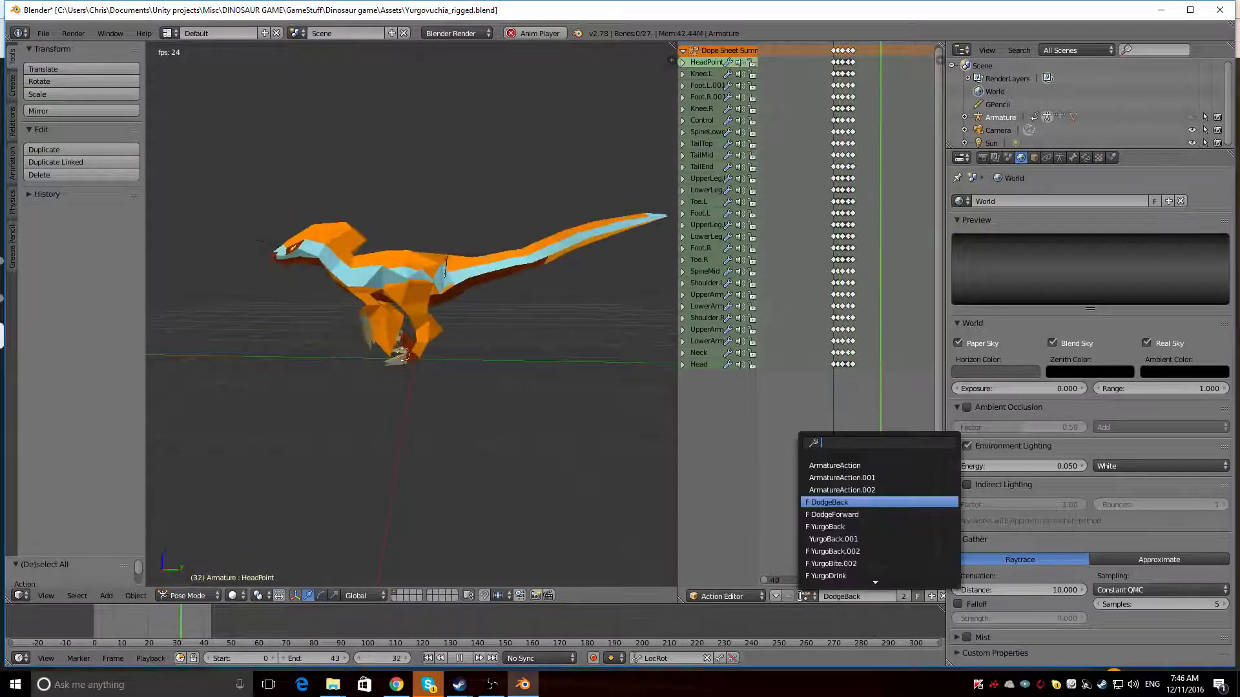
{"action": "left_click", "coordinate": [805, 599]}
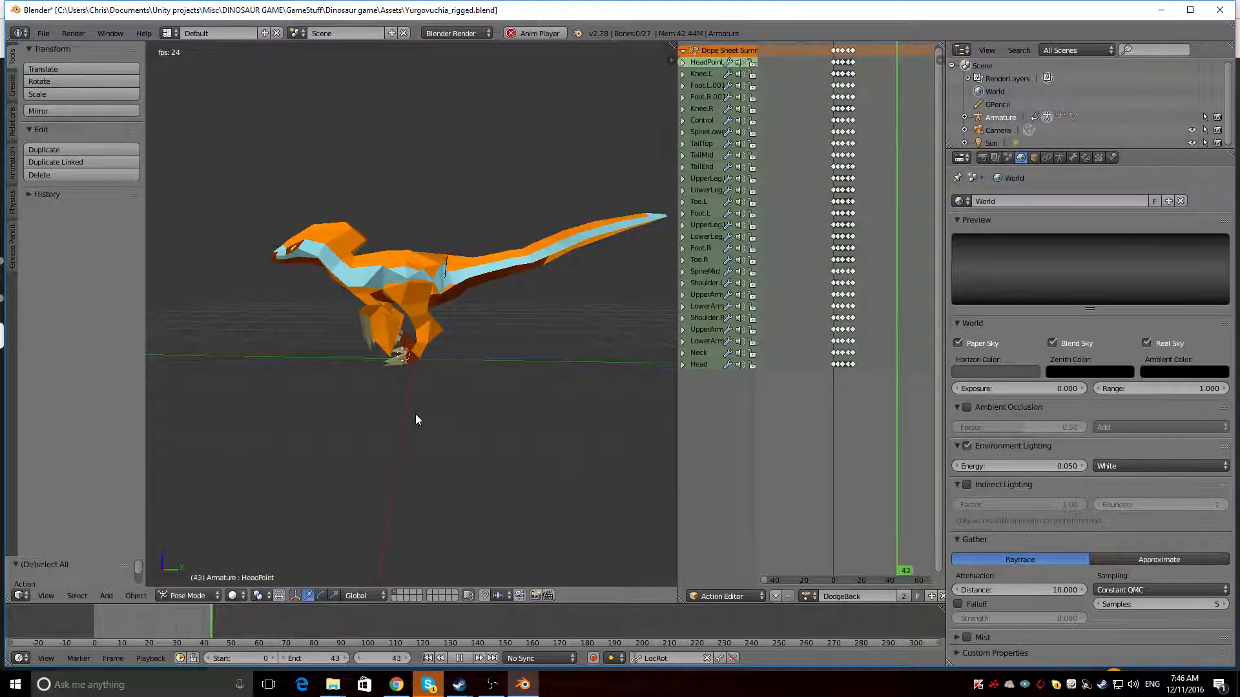
{"action": "middle_click_drag", "start_coordinate": [416, 420], "coordinate": [407, 374]}
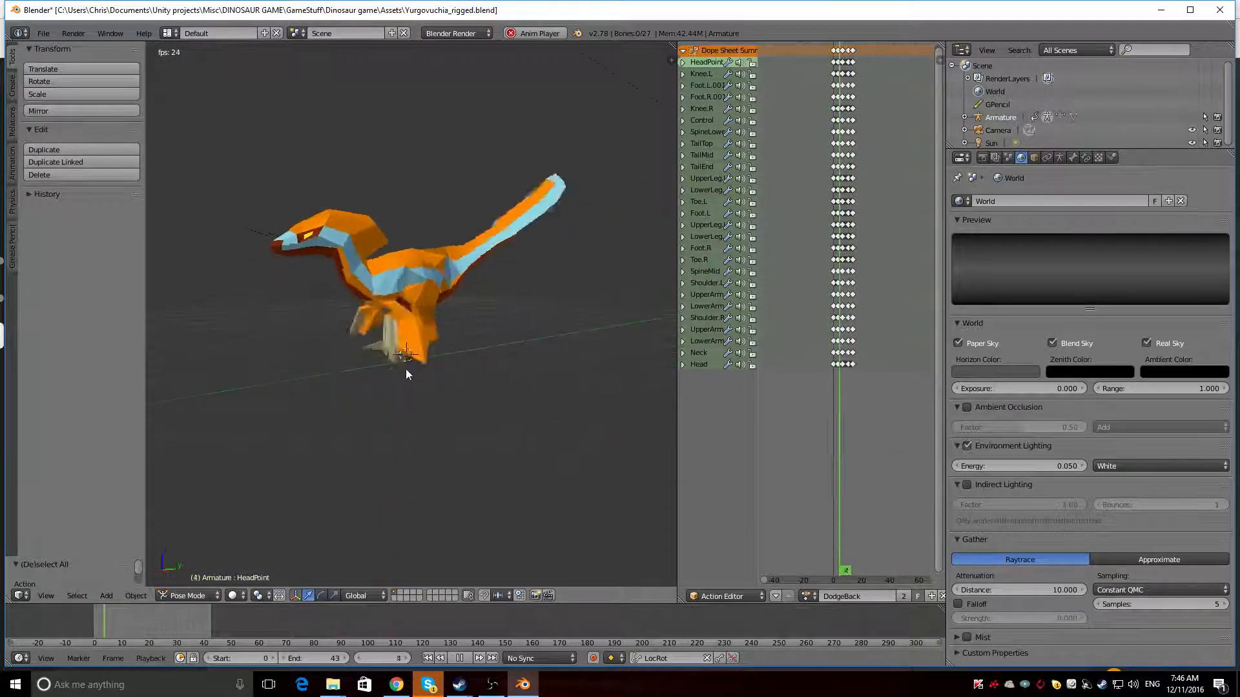
{"action": "key", "text": "alt+a"}
Unhide the armature and select its Control bone in Pose Mode
{"action": "right_click", "coordinate": [420, 261]}
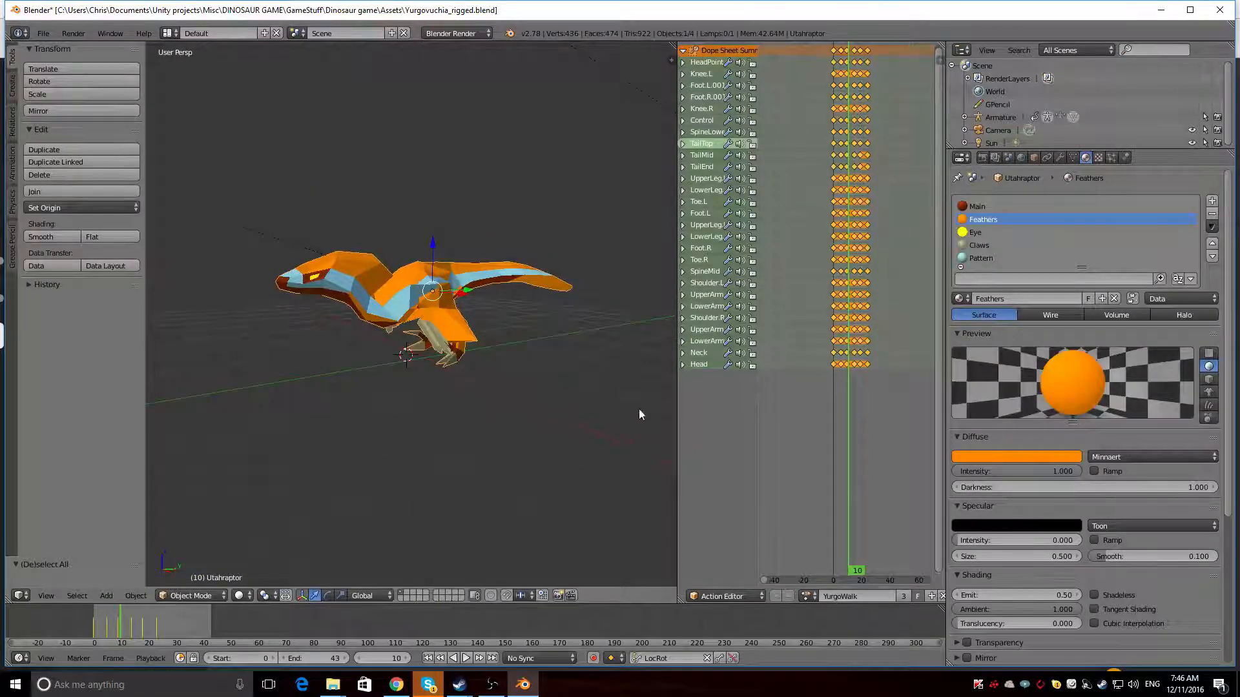
{"action": "left_click", "coordinate": [1191, 118]}
{"action": "right_click", "coordinate": [409, 197]}
{"action": "key", "text": "ctrl+Tab"}
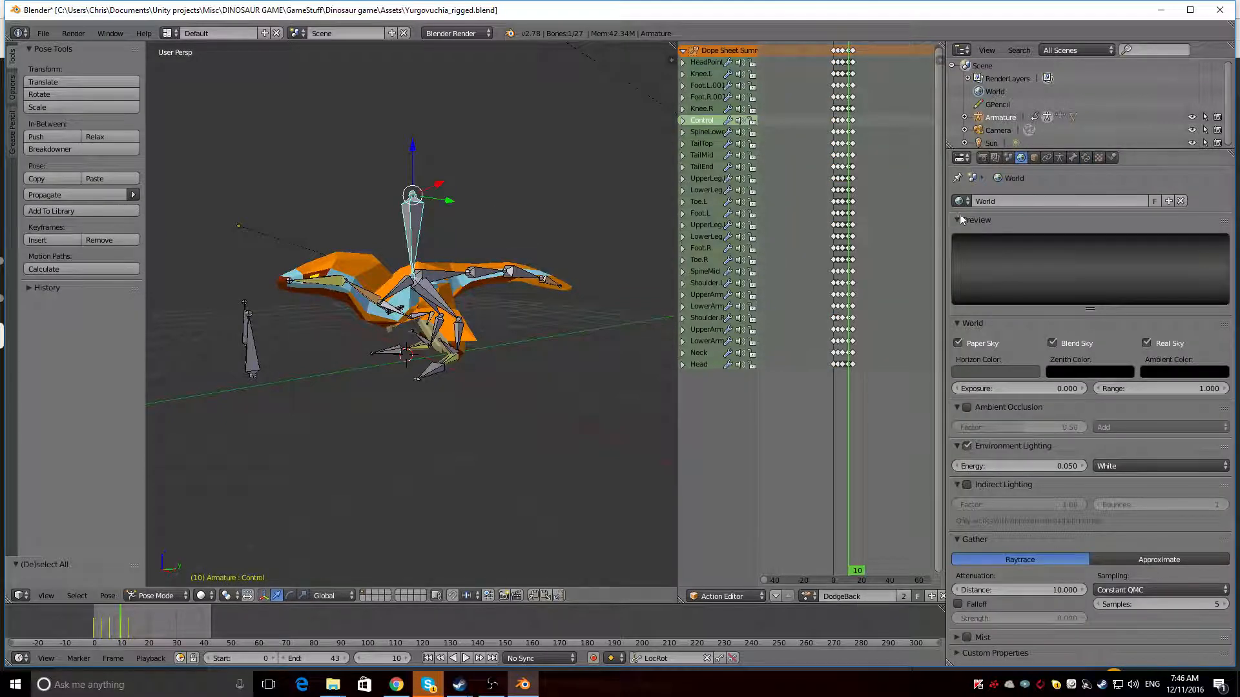
Switch the armature to Rest Position and check the Control bone's transform and constraint settings
{"action": "left_click", "coordinate": [1073, 158]}
{"action": "left_click", "coordinate": [1085, 158]}
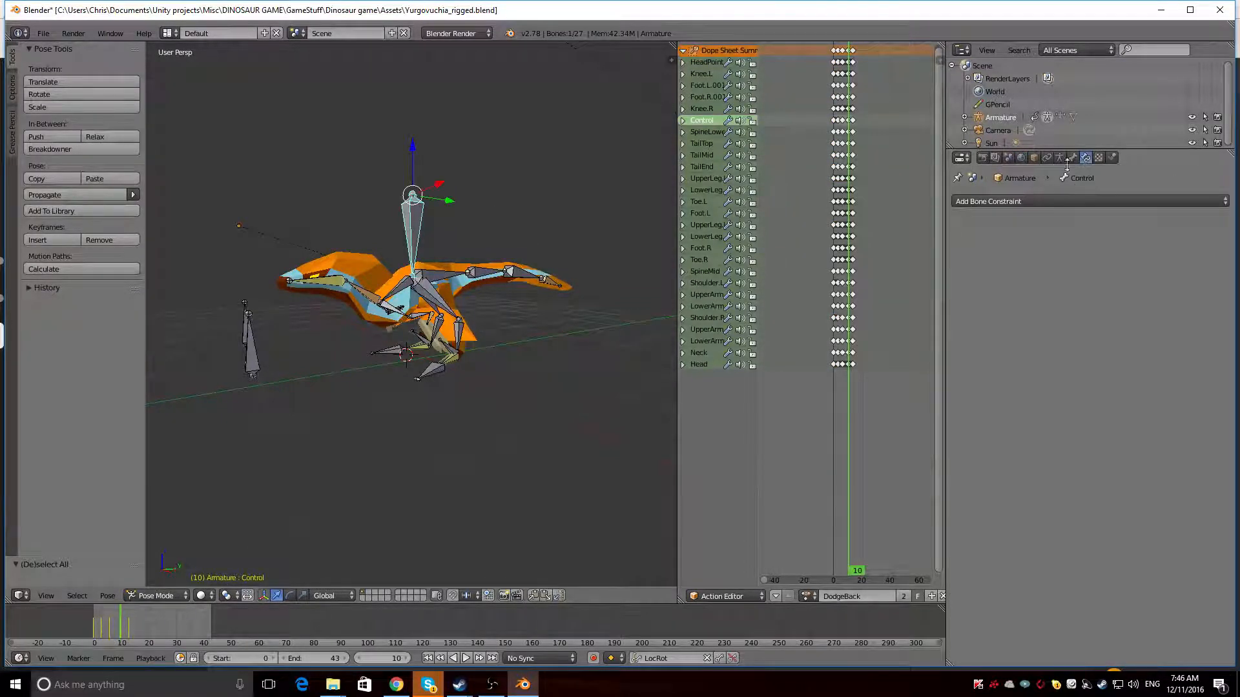
{"action": "left_click", "coordinate": [1060, 158]}
{"action": "left_click", "coordinate": [1148, 239]}
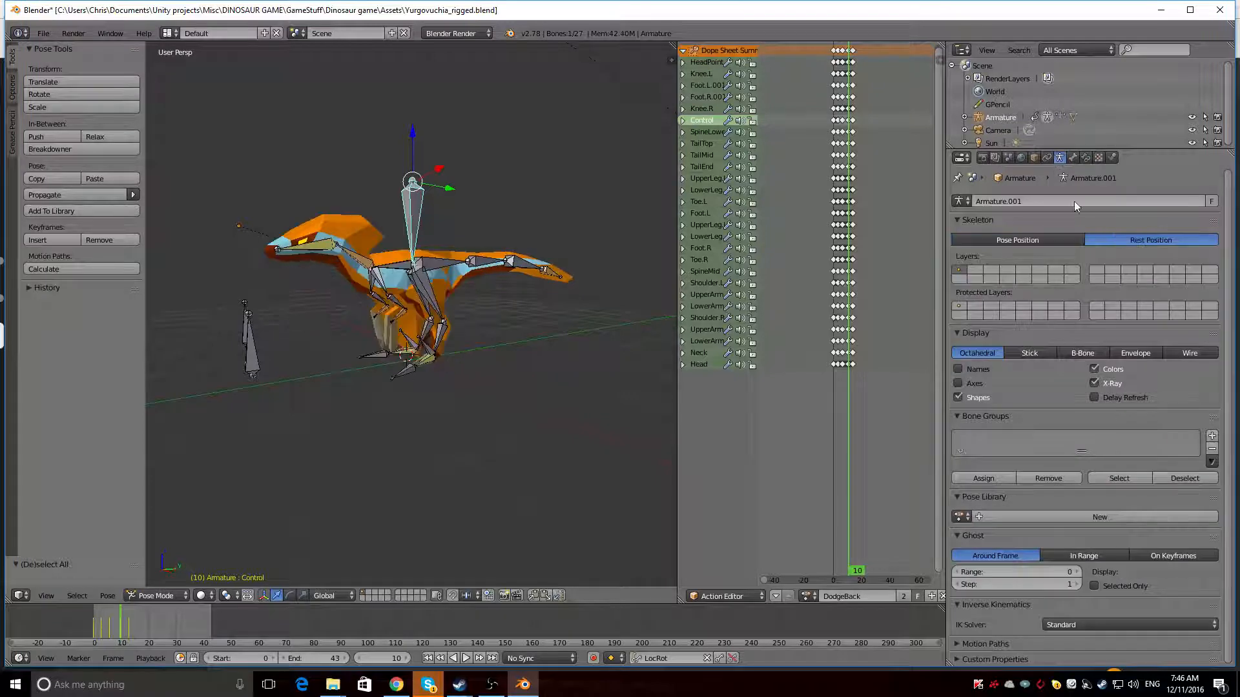
{"action": "left_click", "coordinate": [1071, 161]}
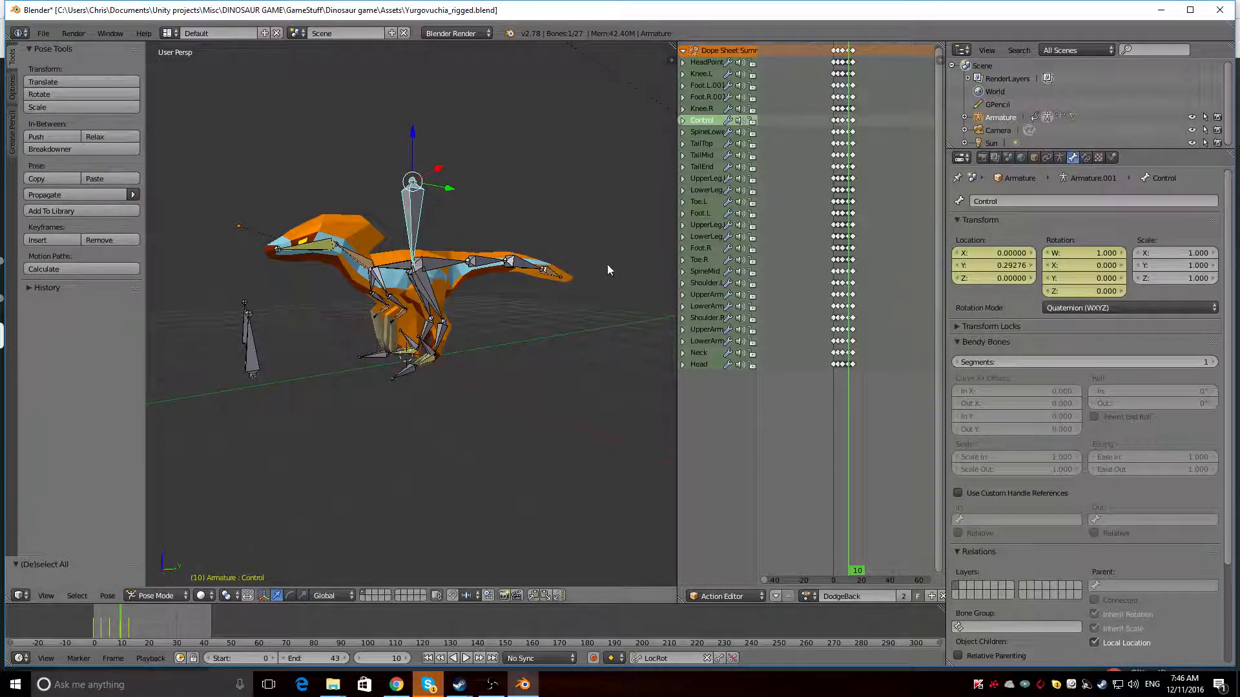
{"action": "left_click", "coordinate": [1085, 157]}
Try to move the dinosaur mesh away from its armature
{"action": "middle_click_drag", "start_coordinate": [307, 301], "coordinate": [470, 250]}
{"action": "right_click", "coordinate": [474, 245]}
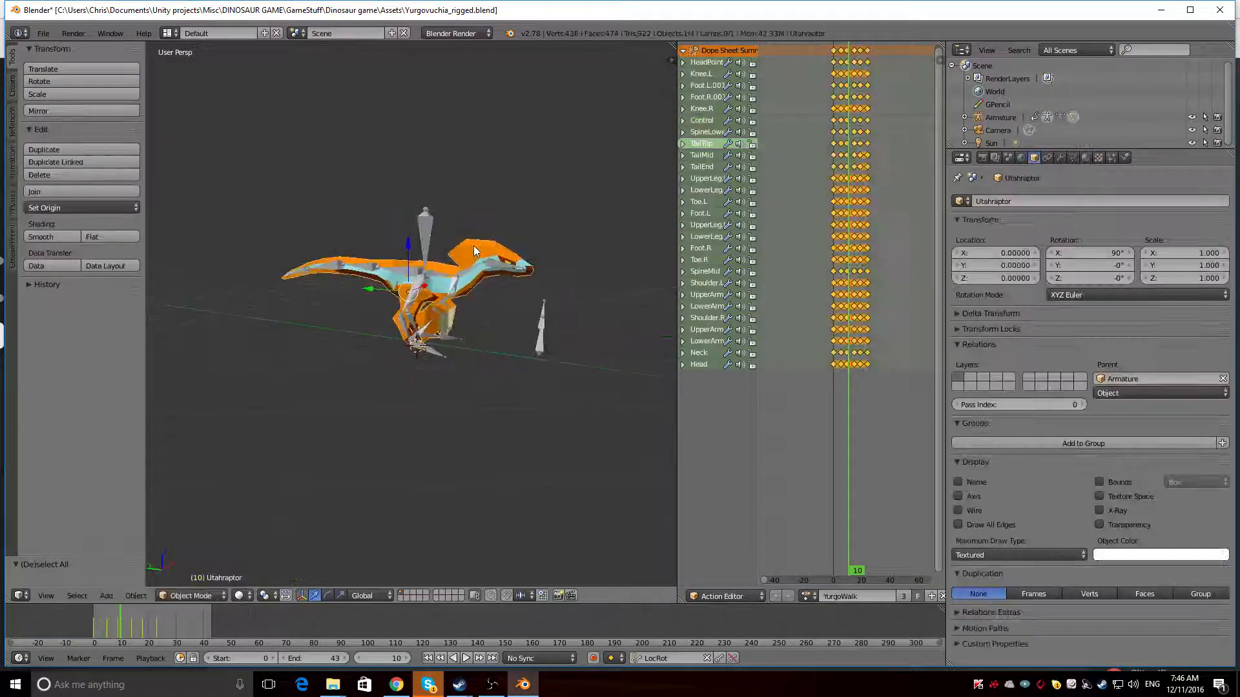
{"action": "key", "text": "g"}
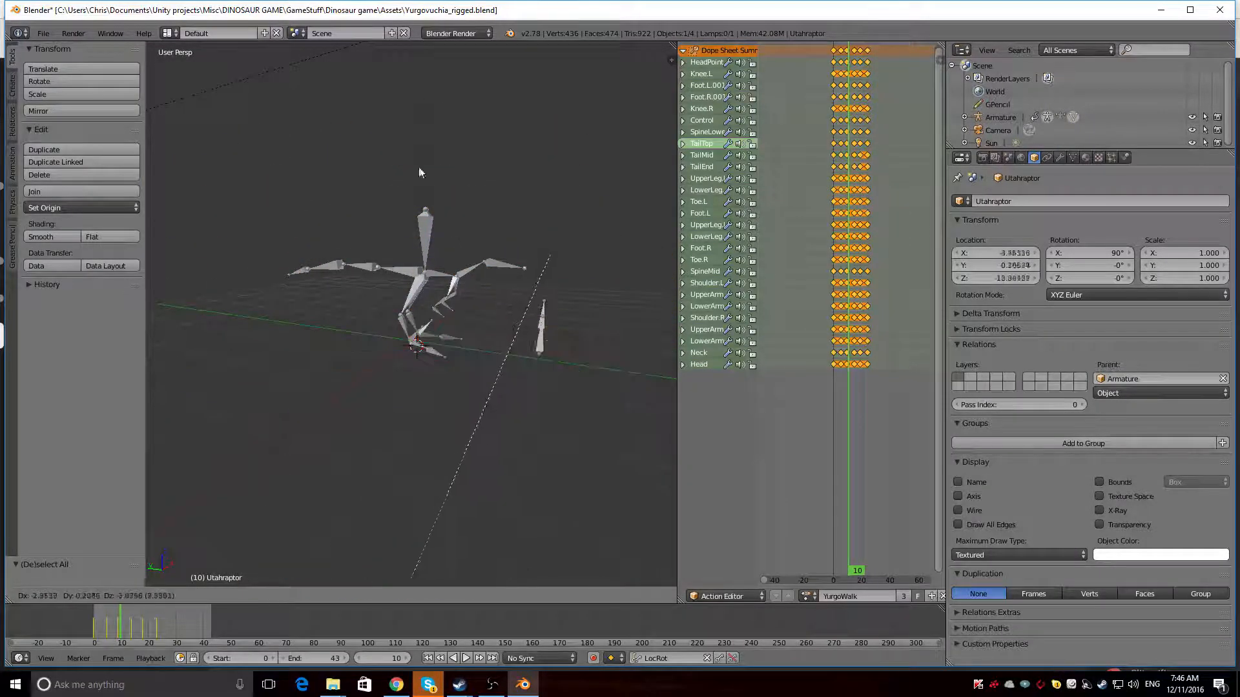
{"action": "right_click", "coordinate": [453, 259]}
Try to move the armature's Control bone while the rig is in Rest Position
{"action": "middle_click_drag", "start_coordinate": [454, 258], "coordinate": [363, 244]}
{"action": "right_click", "coordinate": [429, 226]}
{"action": "scroll", "coordinate": [429, 226], "scroll_direction": "up", "scroll_amount": 5}
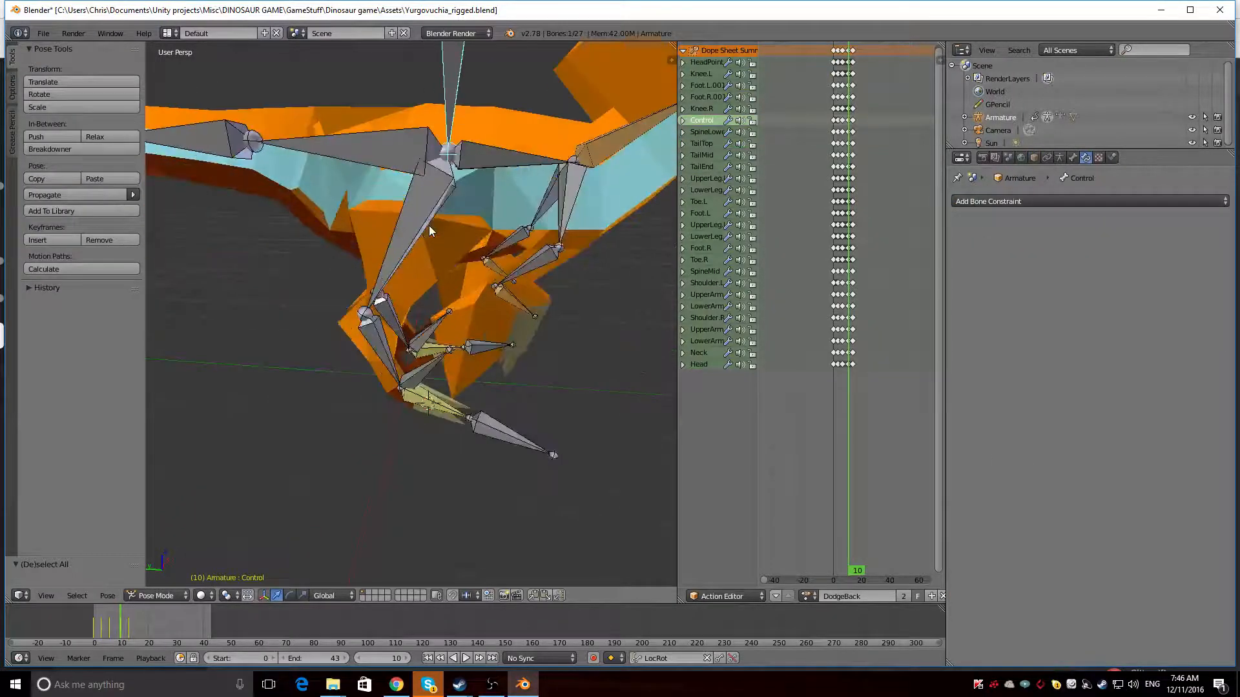
{"action": "scroll", "coordinate": [429, 226], "scroll_direction": "down", "scroll_amount": 3}
{"action": "mouse_move", "coordinate": [450, 200]}
{"action": "middle_mouse_down"}
{"action": "mouse_move", "coordinate": [443, 241]}
{"action": "mouse_move", "coordinate": [444, 216]}
{"action": "mouse_move", "coordinate": [465, 194]}
{"action": "middle_mouse_up"}
{"action": "key", "text": "g"}
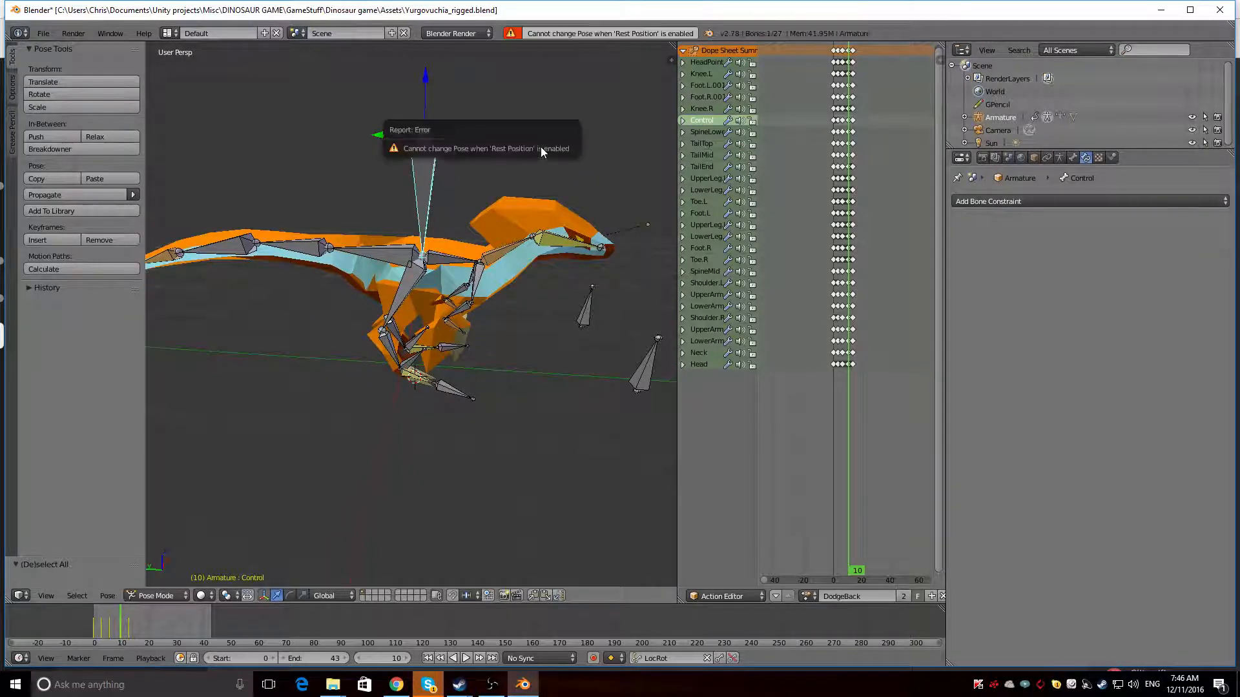
Return the armature to Pose Position and clear the rotation of all bones
{"action": "left_click", "coordinate": [1073, 158]}
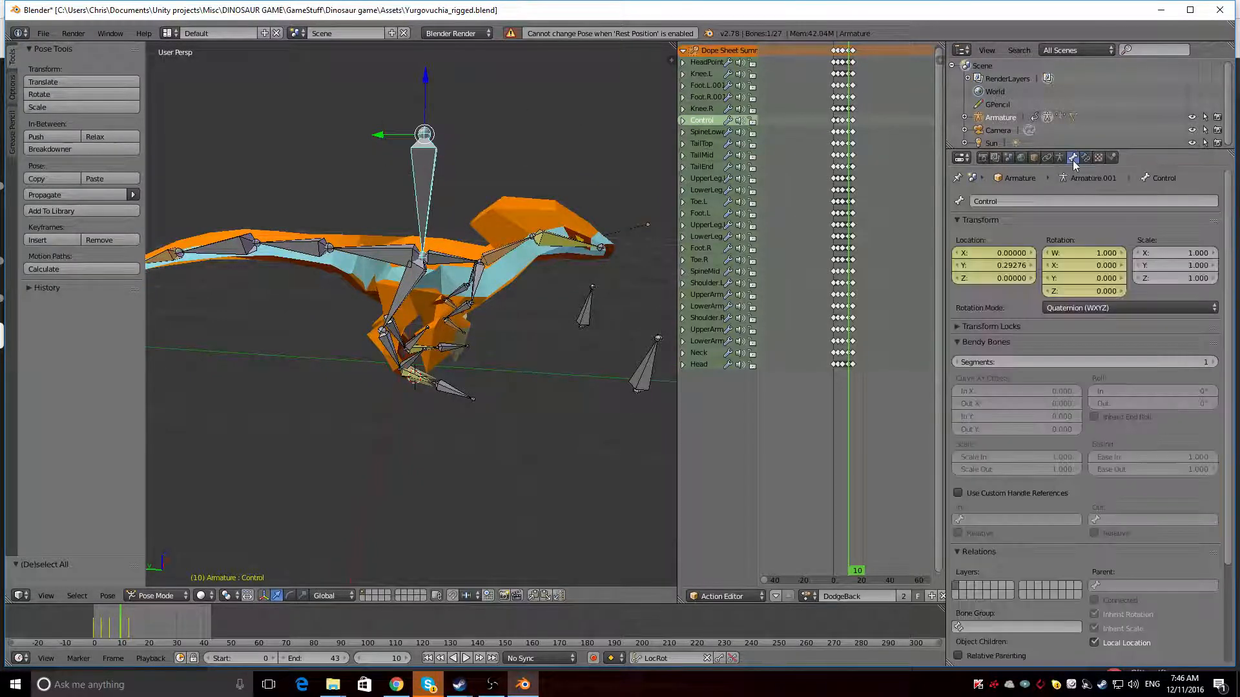
{"action": "left_click", "coordinate": [1059, 159]}
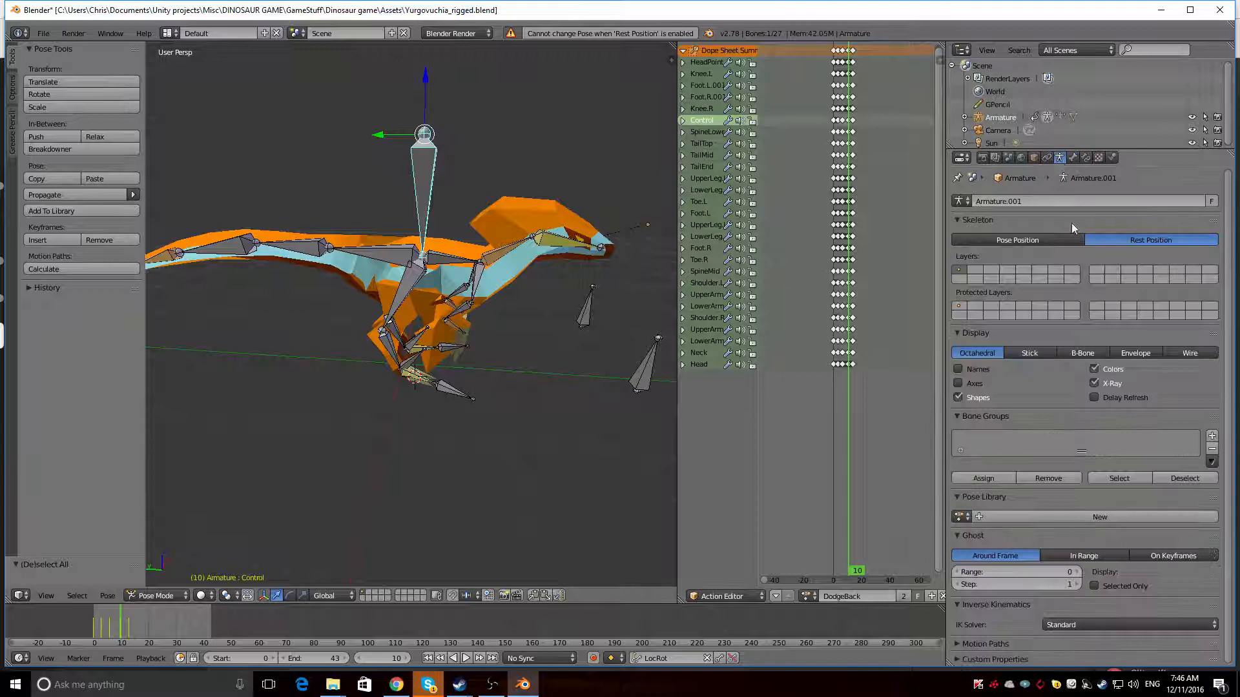
{"action": "left_click", "coordinate": [1018, 240]}
{"action": "key", "text": "a"}
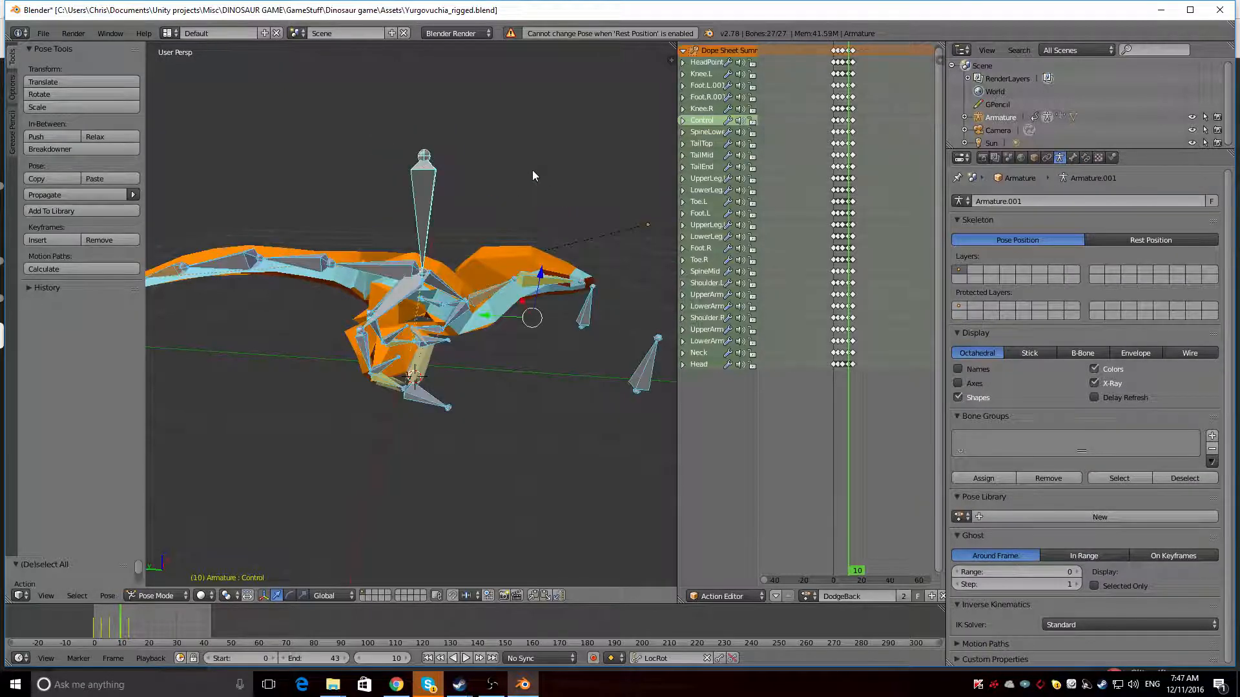
{"action": "key", "text": "alt+r"}
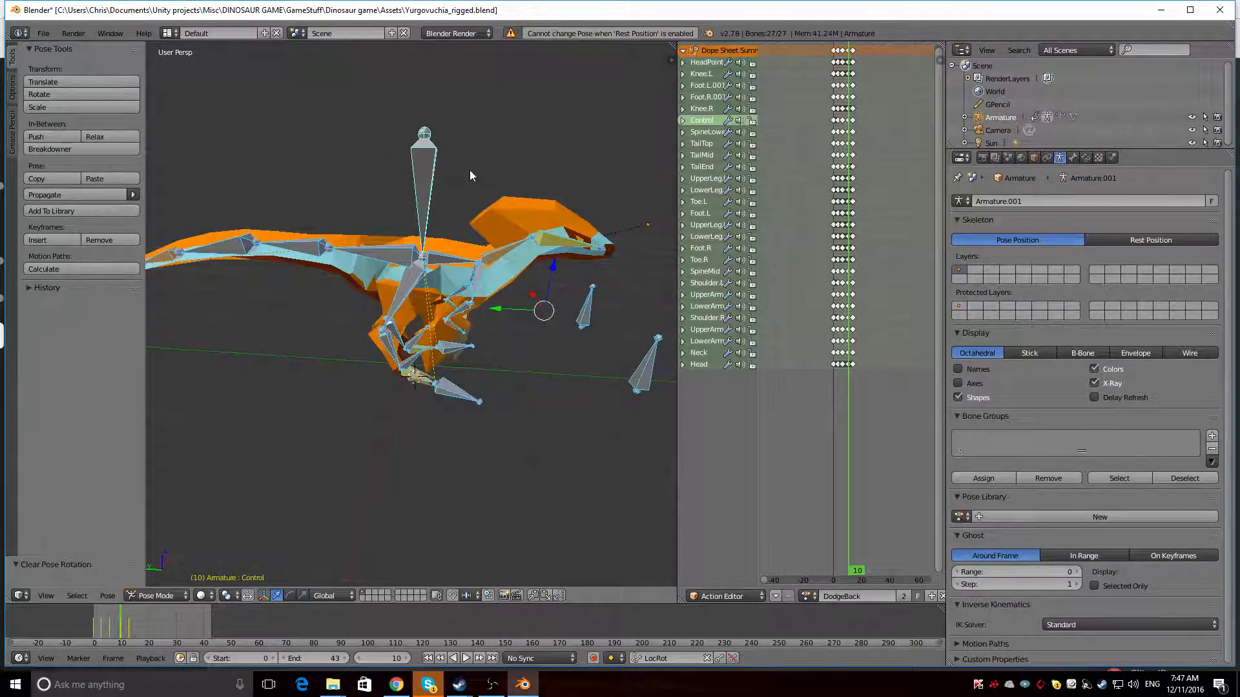
Try rotating only the Control bone about the X axis to tilt the whole body
{"action": "right_click", "coordinate": [426, 176]}
{"action": "scroll", "coordinate": [487, 141], "scroll_direction": "down", "scroll_amount": 1}
{"action": "middle_click_drag", "start_coordinate": [486, 138], "coordinate": [490, 124]}
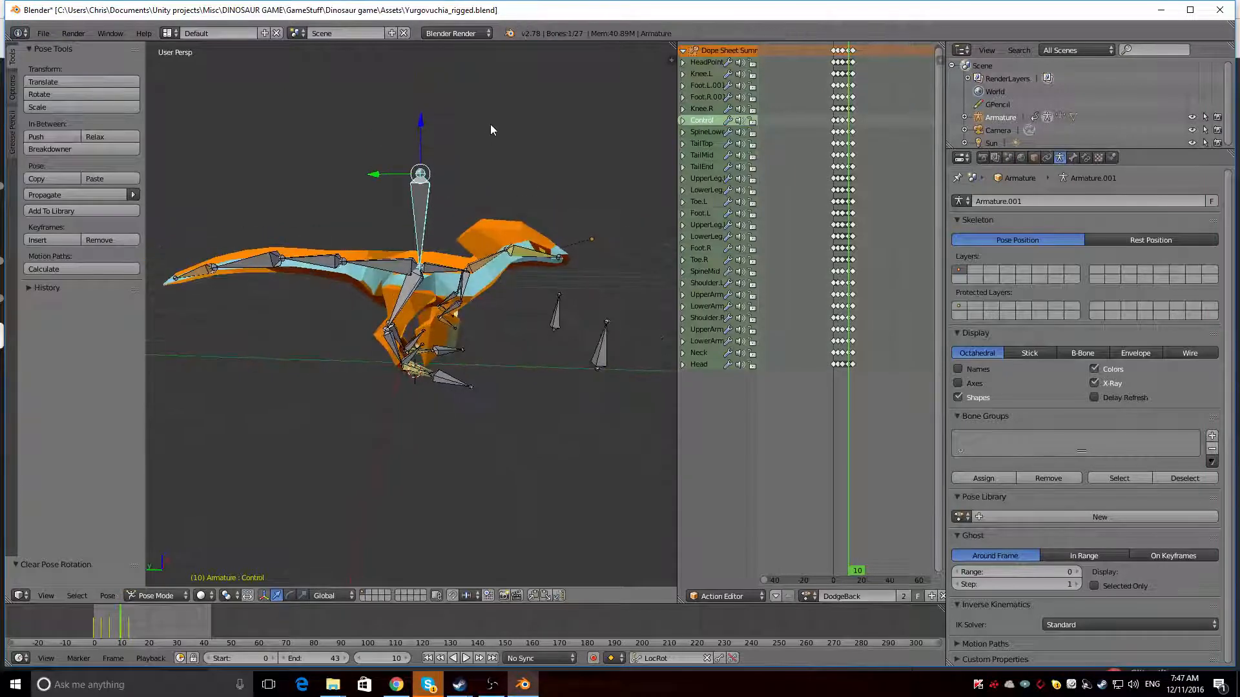
{"action": "key", "text": "r"}
{"action": "key", "text": "x"}
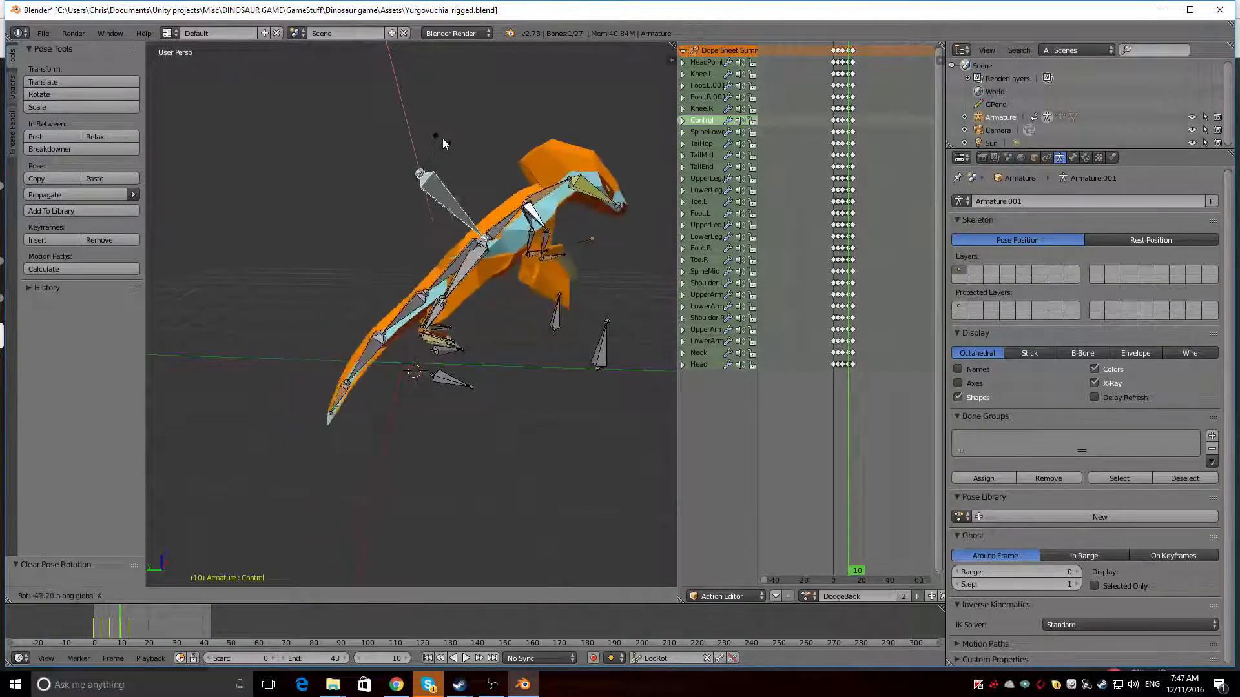
{"action": "key", "text": "Escape"}
Rotate the Control bone about the global Z axis and inspect the turned body from several angles
{"action": "middle_click_drag", "start_coordinate": [529, 245], "coordinate": [496, 252]}
{"action": "key", "text": "r"}
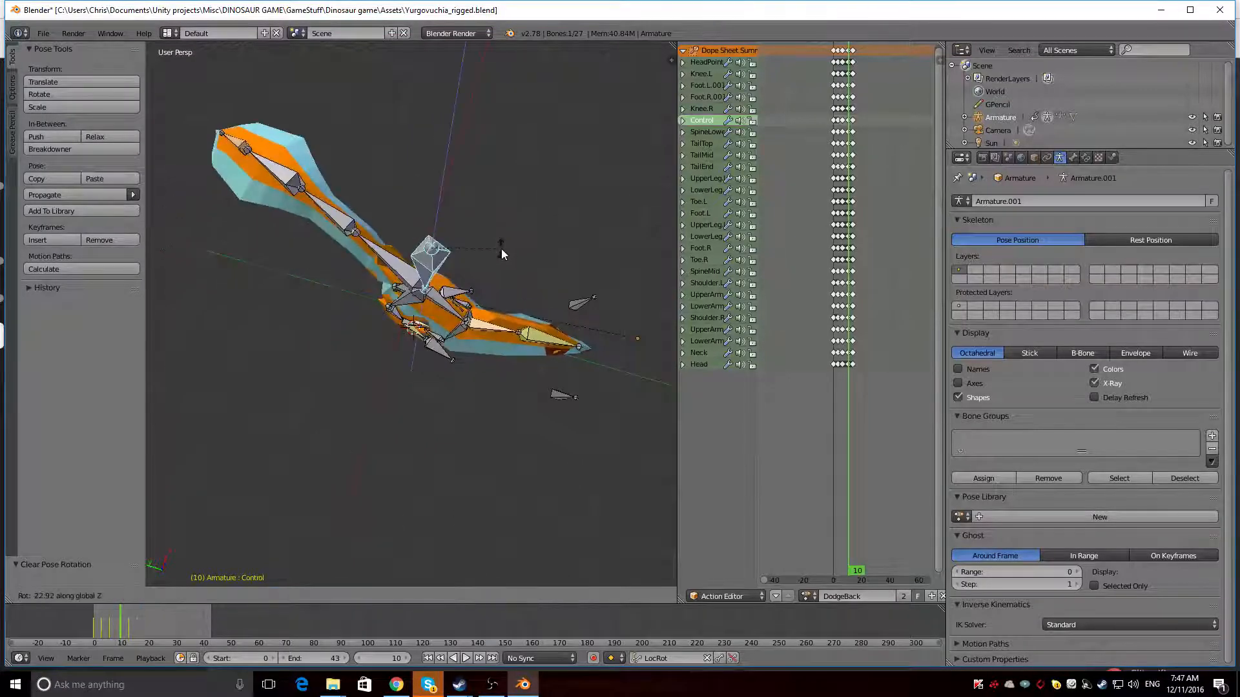
{"action": "left_click", "coordinate": [413, 400]}
{"action": "middle_click_drag", "start_coordinate": [413, 400], "coordinate": [588, 354]}
{"action": "middle_click_drag", "start_coordinate": [414, 343], "coordinate": [312, 328]}
{"action": "scroll", "coordinate": [479, 371], "scroll_direction": "up", "scroll_amount": 5}
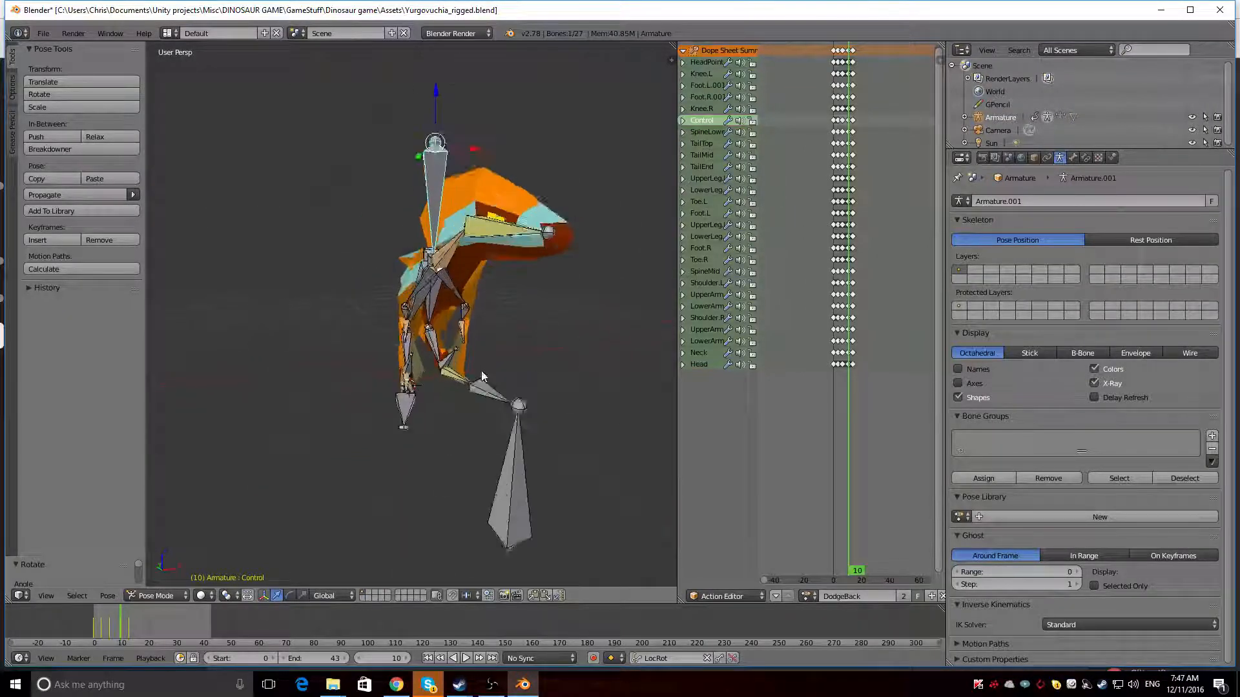
{"action": "middle_click_drag", "start_coordinate": [480, 370], "coordinate": [270, 363]}
Preview the dinosaur in rendered shading while playing the DodgeBack animation, then return to the normal shaded view
{"action": "scroll", "coordinate": [390, 366], "scroll_direction": "down", "scroll_amount": 2}
{"action": "key", "text": "shift+z"}
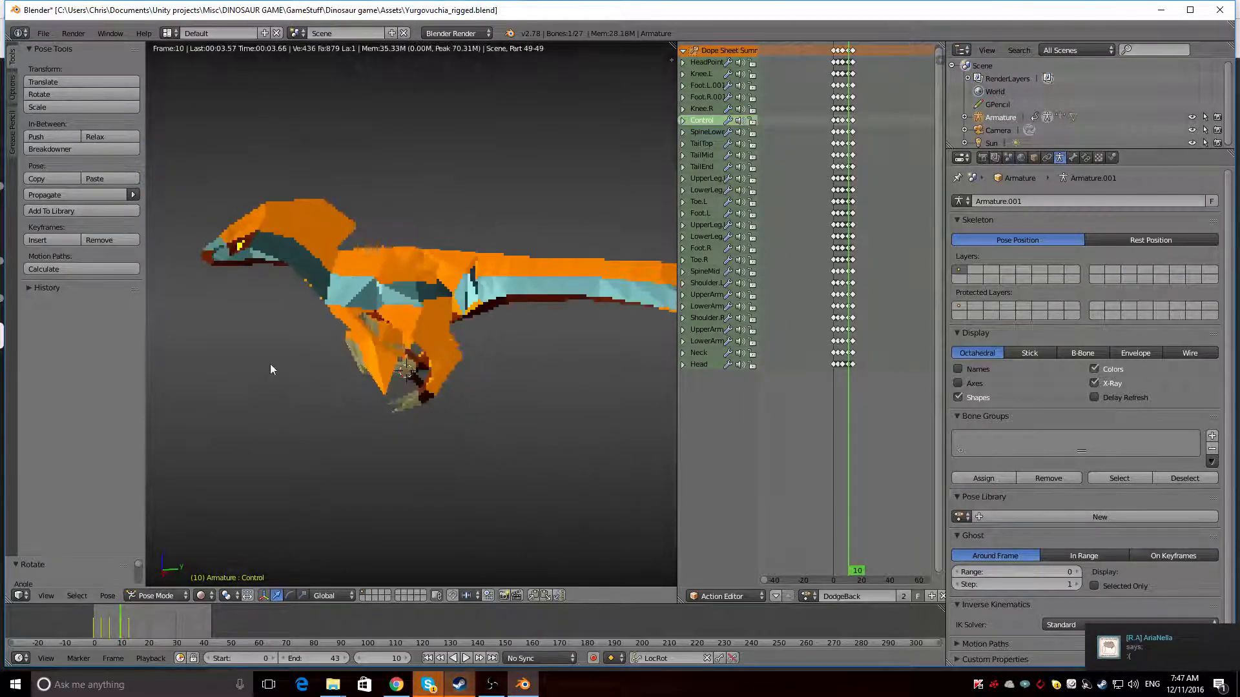
{"action": "scroll", "coordinate": [271, 362], "scroll_direction": "down", "scroll_amount": 2}
{"action": "key", "text": "alt+a"}
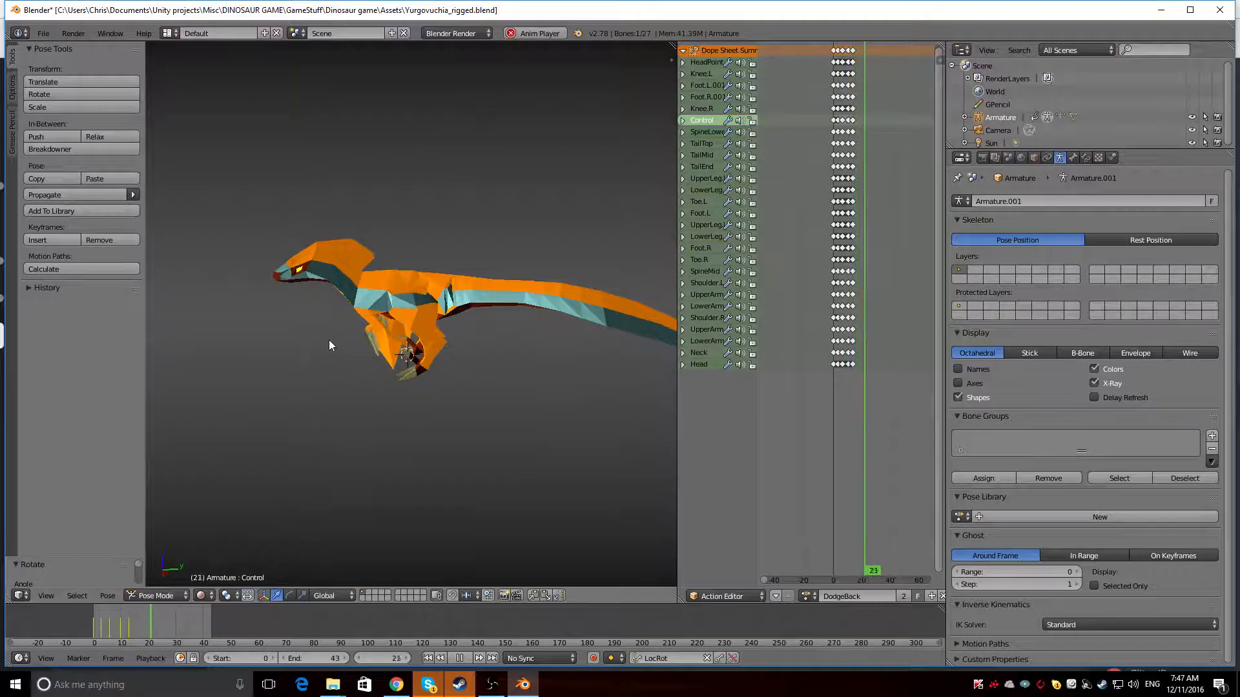
{"action": "key", "text": "alt+a"}
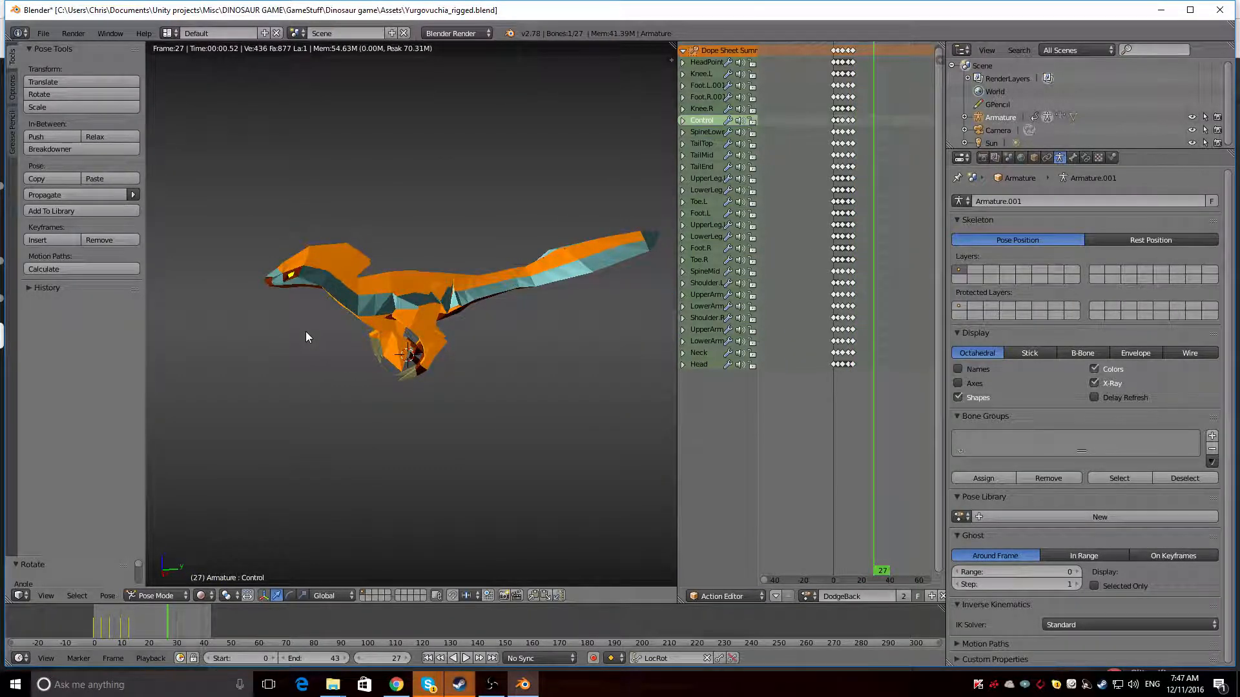
{"action": "key", "text": "shift+z"}
Select all bones at frame 27 and clear their pose rotation
{"action": "mouse_move", "coordinate": [304, 330]}
{"action": "middle_mouse_down"}
{"action": "mouse_move", "coordinate": [461, 232]}
{"action": "mouse_move", "coordinate": [393, 242]}
{"action": "middle_mouse_up"}
{"action": "key", "text": "a"}
{"action": "key", "text": "a"}
{"action": "key", "text": "alt+r"}
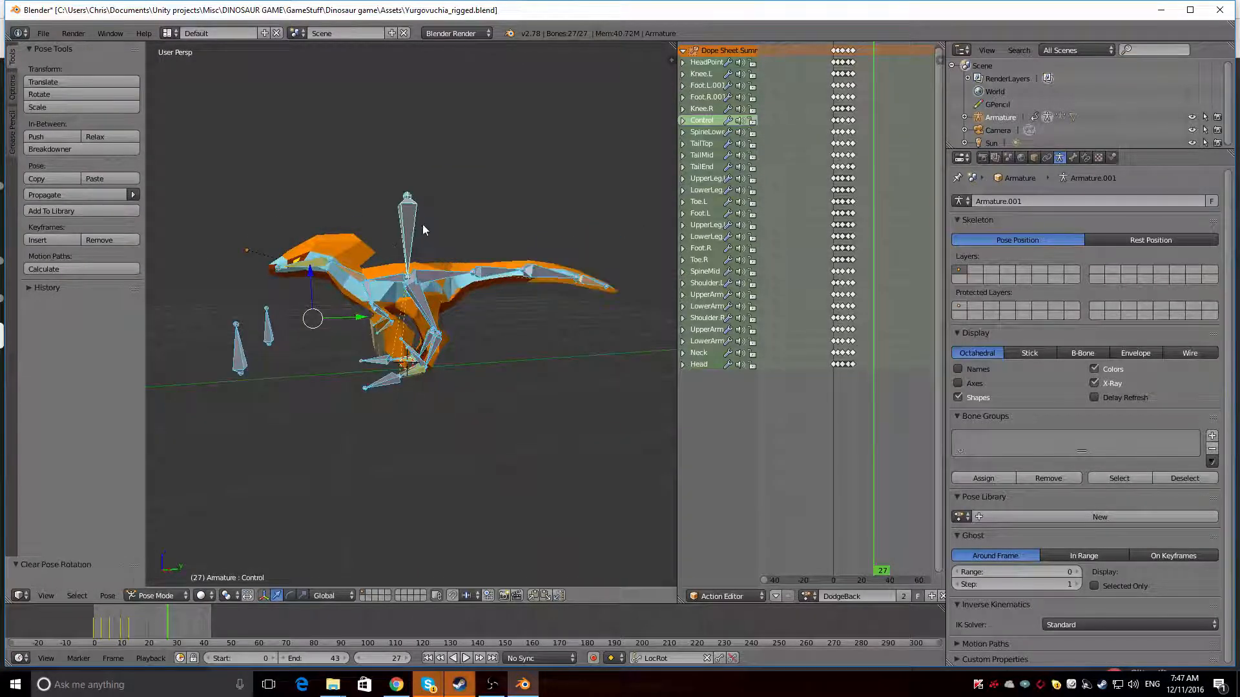
Rotate the Control bone about the global Y axis to lean the body sideways
{"action": "right_click", "coordinate": [411, 227]}
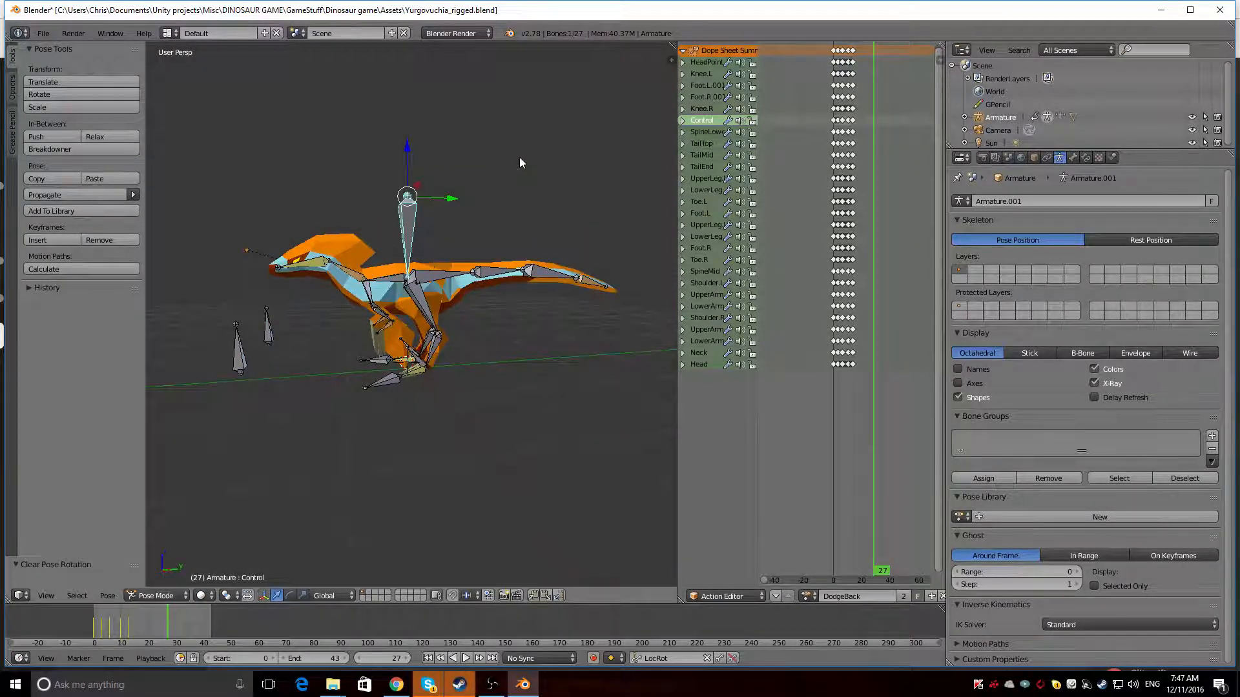
{"action": "key", "text": "r"}
{"action": "key", "text": "y"}
{"action": "left_click", "coordinate": [522, 192]}
Turn the leaning body by rotating the Control bone twice about the global Z axis
{"action": "middle_click_drag", "start_coordinate": [393, 294], "coordinate": [491, 312]}
{"action": "key", "text": "r"}
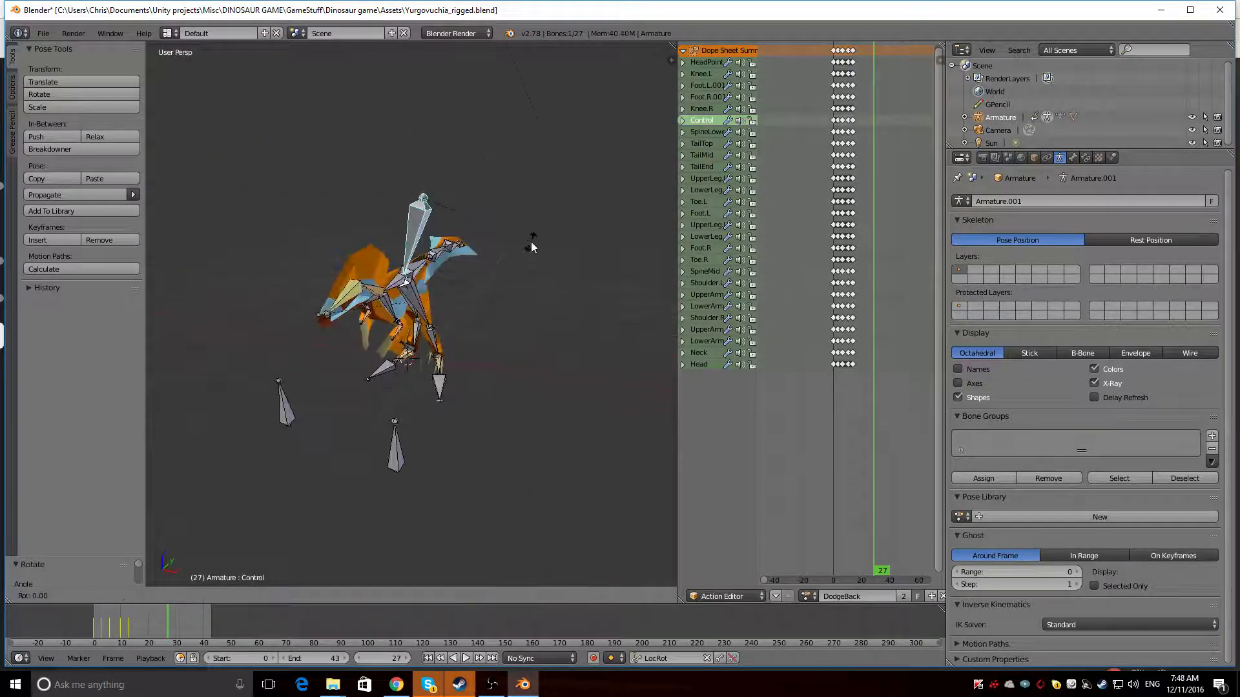
{"action": "key", "text": "z"}
{"action": "left_click", "coordinate": [501, 205]}
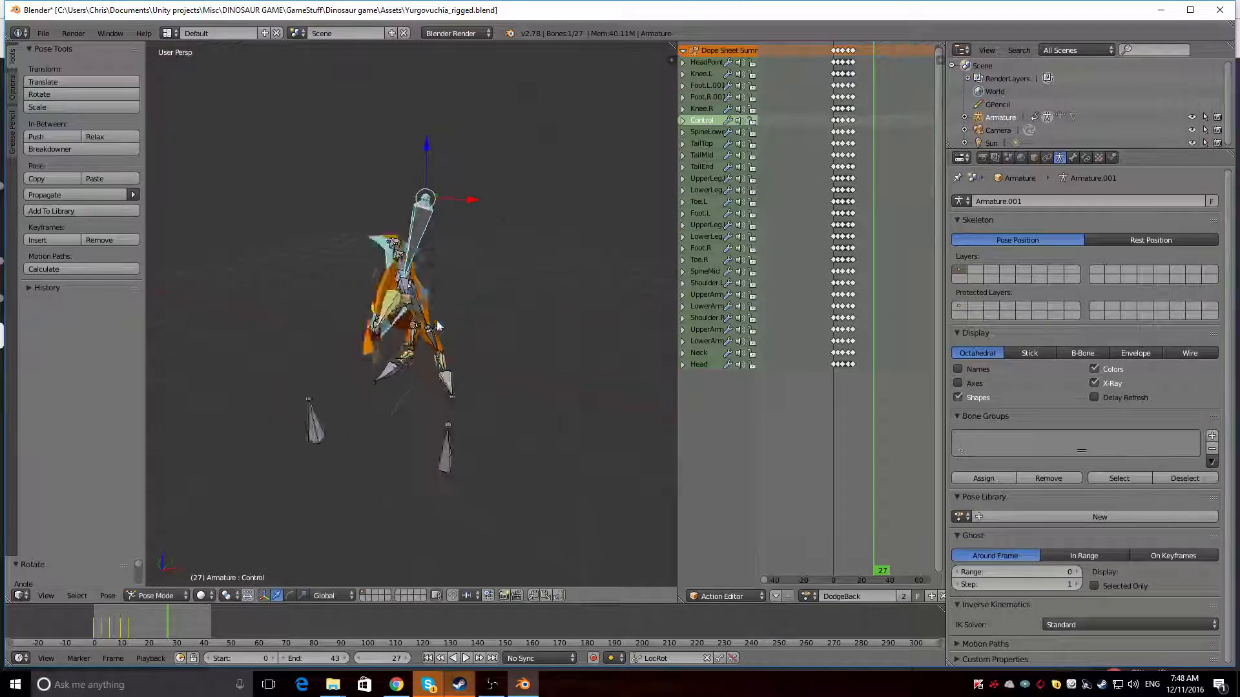
{"action": "middle_click_drag", "start_coordinate": [501, 205], "coordinate": [495, 232]}
{"action": "key", "text": "r"}
{"action": "key", "text": "z"}
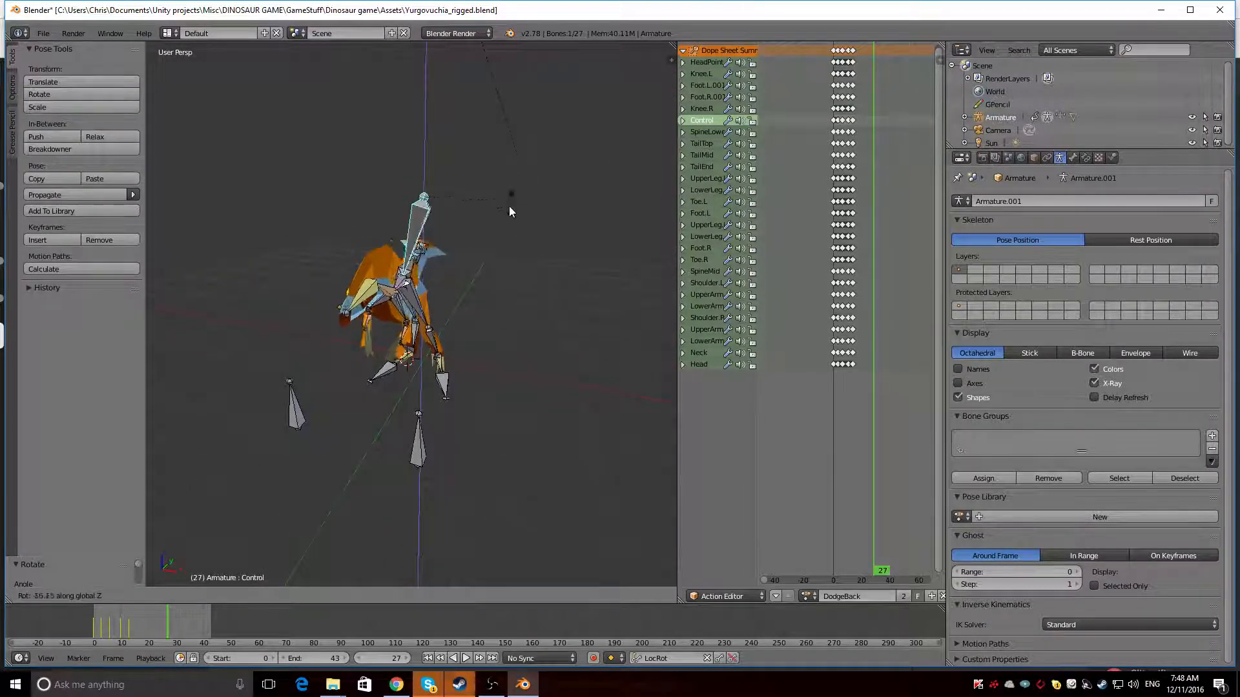
{"action": "left_click", "coordinate": [475, 264]}
{"action": "middle_click_drag", "start_coordinate": [475, 265], "coordinate": [456, 326]}
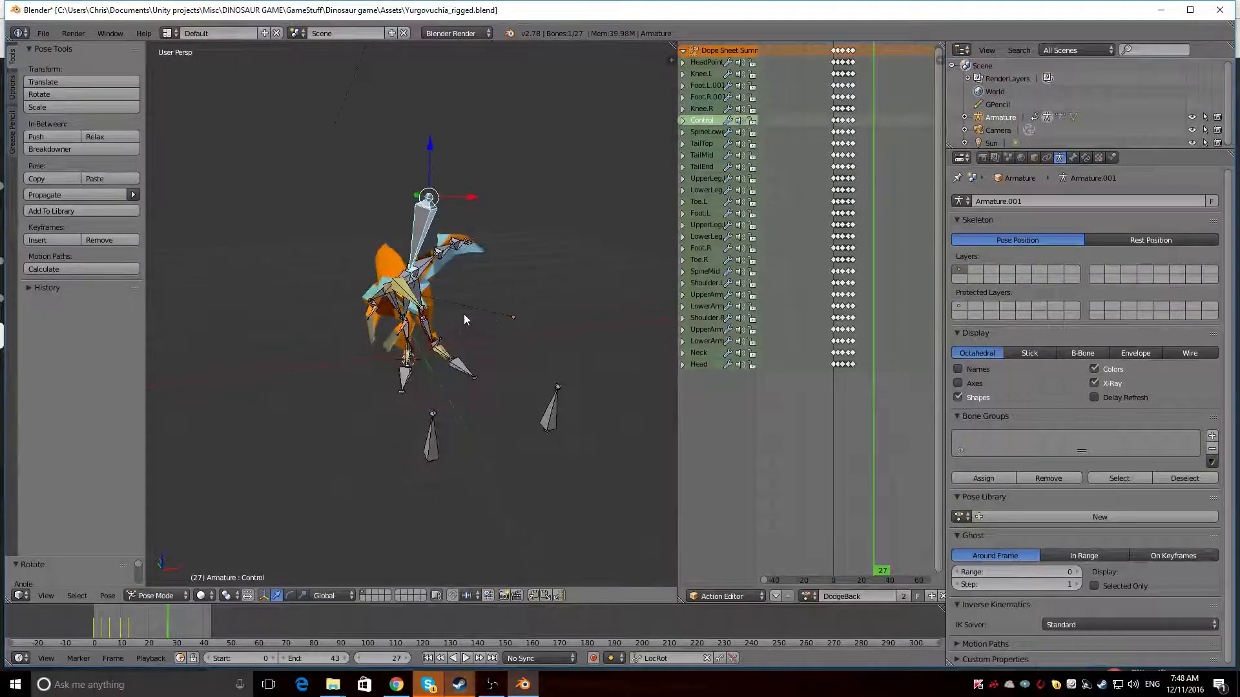
Preview the twisted pose in rendered shading and clear the Control bone's rotation
{"action": "key", "text": "shift+z"}
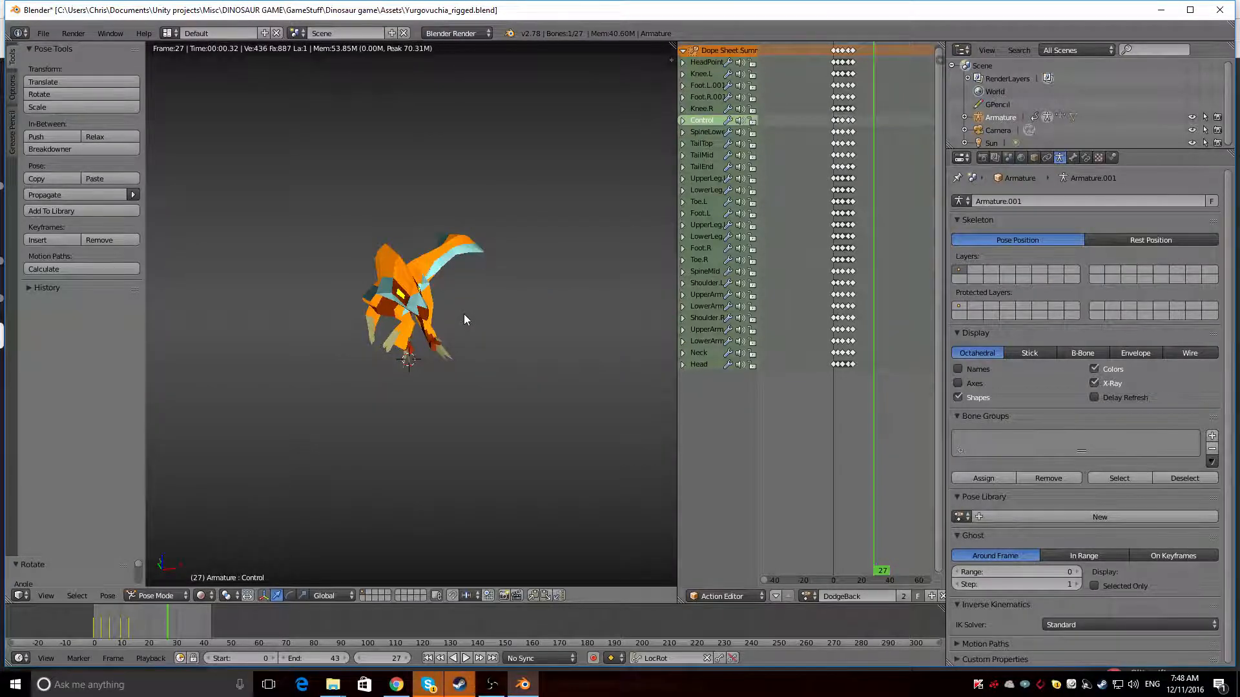
{"action": "mouse_move", "coordinate": [458, 314]}
{"action": "middle_mouse_down"}
{"action": "mouse_move", "coordinate": [354, 296]}
{"action": "mouse_move", "coordinate": [477, 293]}
{"action": "mouse_move", "coordinate": [289, 315]}
{"action": "mouse_move", "coordinate": [406, 319]}
{"action": "mouse_move", "coordinate": [350, 289]}
{"action": "middle_mouse_up"}
{"action": "key", "text": "shift+z"}
{"action": "key", "text": "alt+r"}
Move the Neck bone vertically to bend the front of the dinosaur's body with it
{"action": "right_click", "coordinate": [349, 289]}
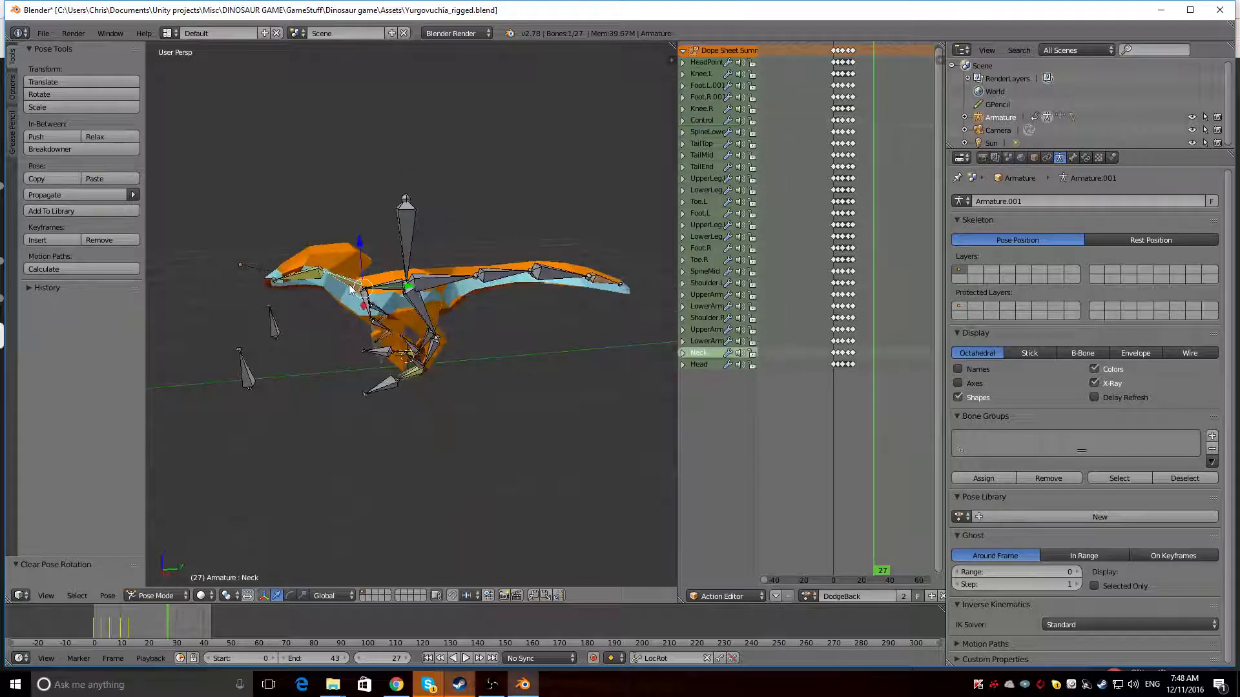
{"action": "key", "text": "g"}
{"action": "left_click", "coordinate": [363, 240]}
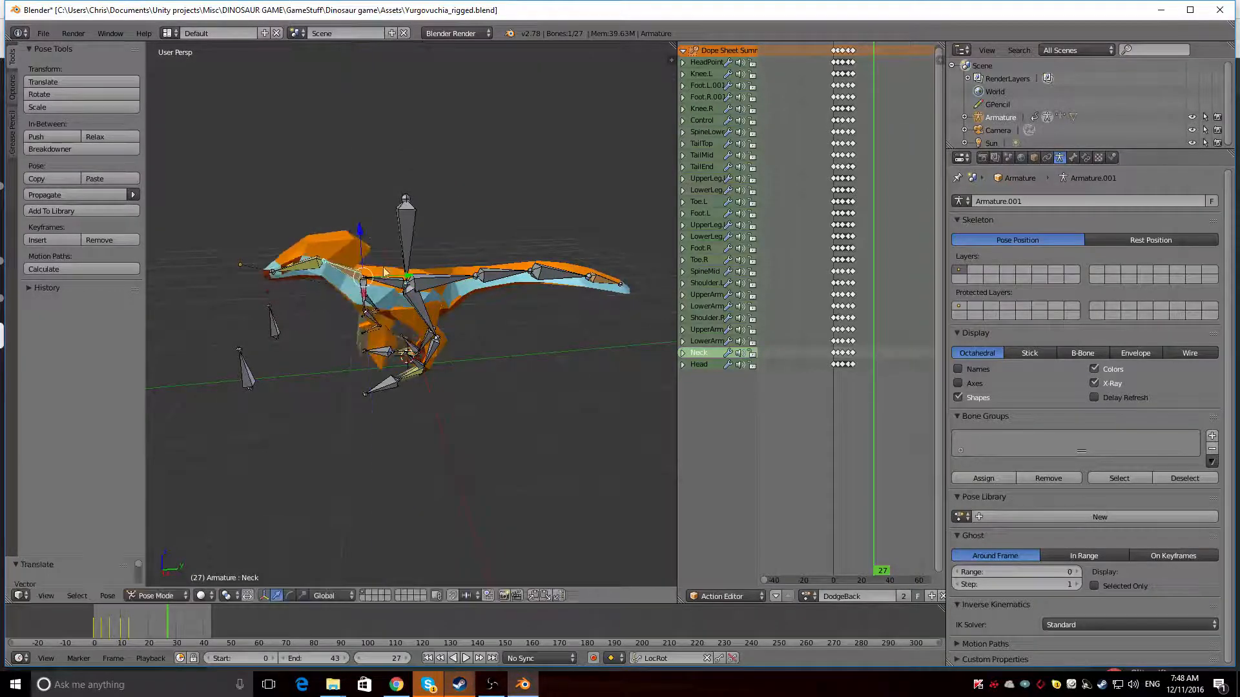
{"action": "right_click", "coordinate": [390, 283]}
{"action": "right_click", "coordinate": [310, 267]}
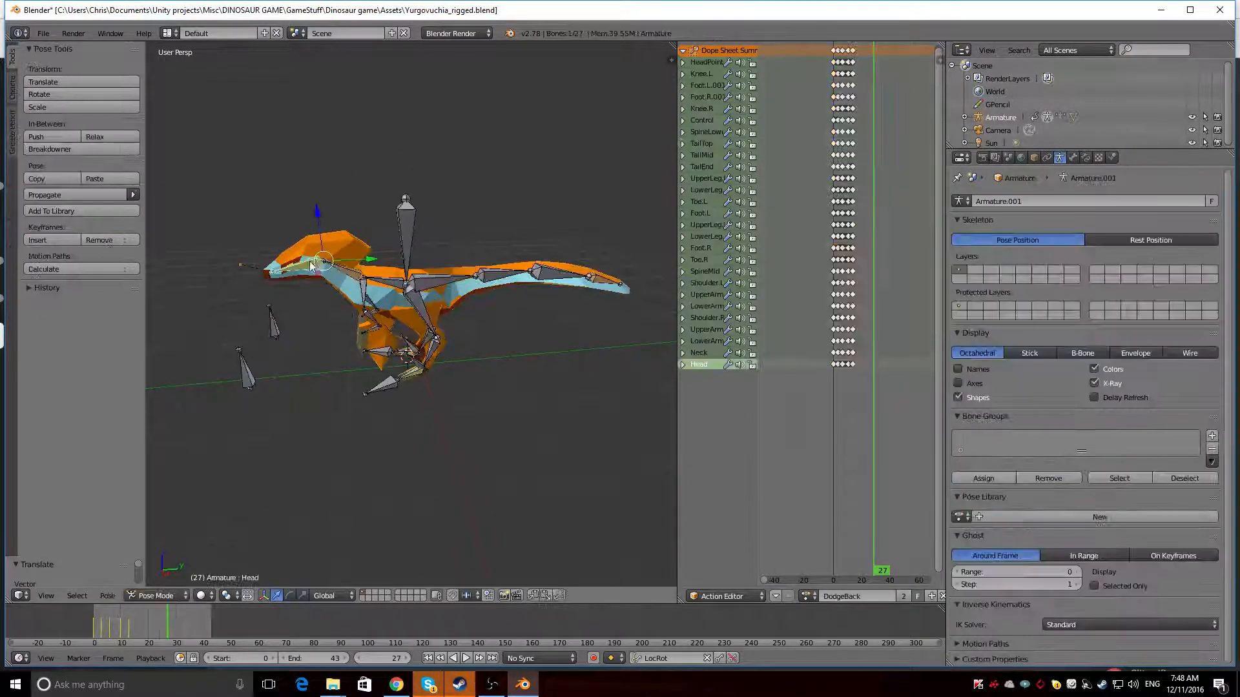
{"action": "right_click", "coordinate": [351, 275]}
{"action": "mouse_move", "coordinate": [360, 240]}
{"action": "left_mouse_down"}
{"action": "mouse_move", "coordinate": [366, 218]}
{"action": "mouse_move", "coordinate": [363, 270]}
{"action": "mouse_move", "coordinate": [350, 233]}
{"action": "mouse_move", "coordinate": [342, 280]}
{"action": "mouse_move", "coordinate": [347, 239]}
{"action": "left_mouse_up"}
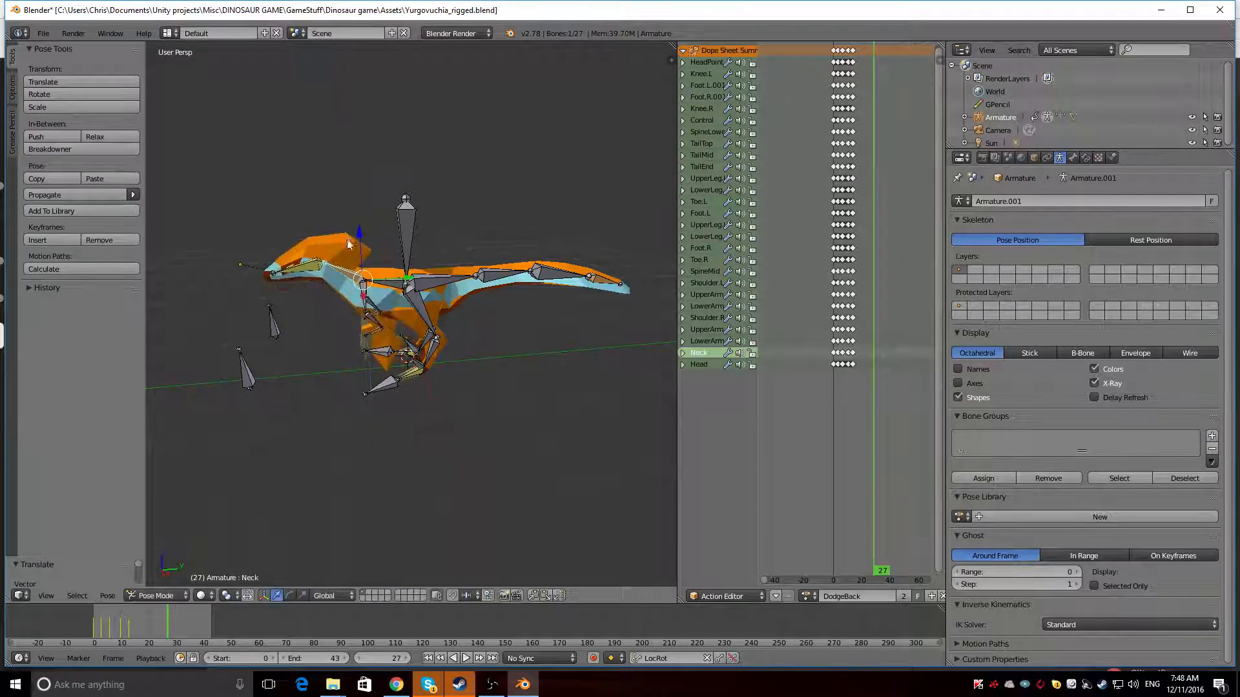
{"action": "mouse_move", "coordinate": [345, 296]}
{"action": "middle_mouse_down"}
{"action": "mouse_move", "coordinate": [417, 294]}
{"action": "mouse_move", "coordinate": [333, 291]}
{"action": "middle_mouse_up"}
Try to rotate the SpineMid bone about the global X axis
{"action": "right_click", "coordinate": [381, 280]}
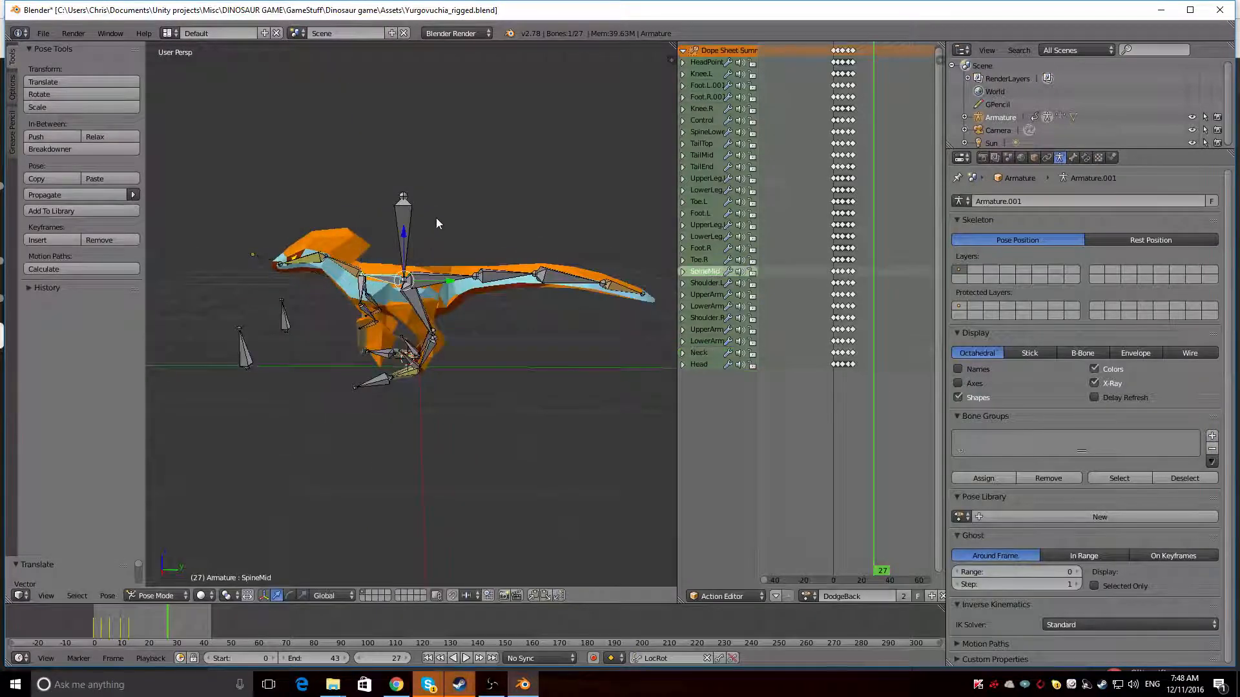
{"action": "key", "text": "r"}
{"action": "key", "text": "x"}
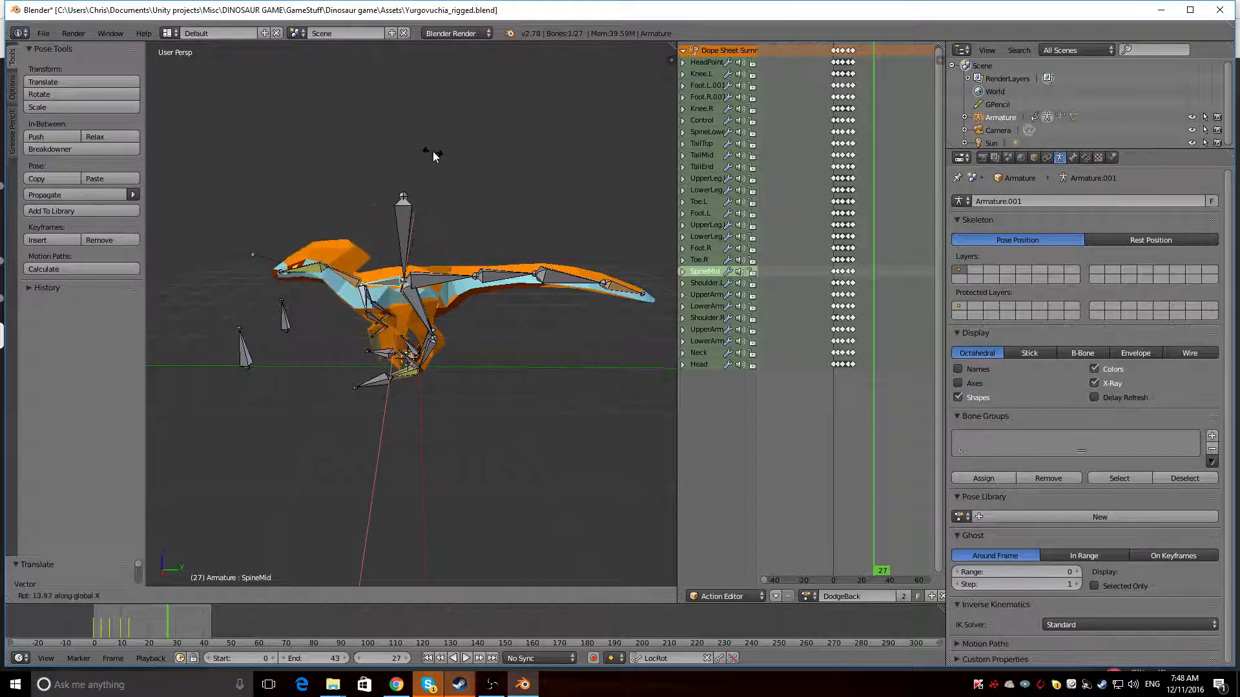
{"action": "right_click", "coordinate": [413, 160]}
Move the HeadPoint bone to aim the dinosaur's head and preview the pose in rendered shading
{"action": "right_click", "coordinate": [311, 257]}
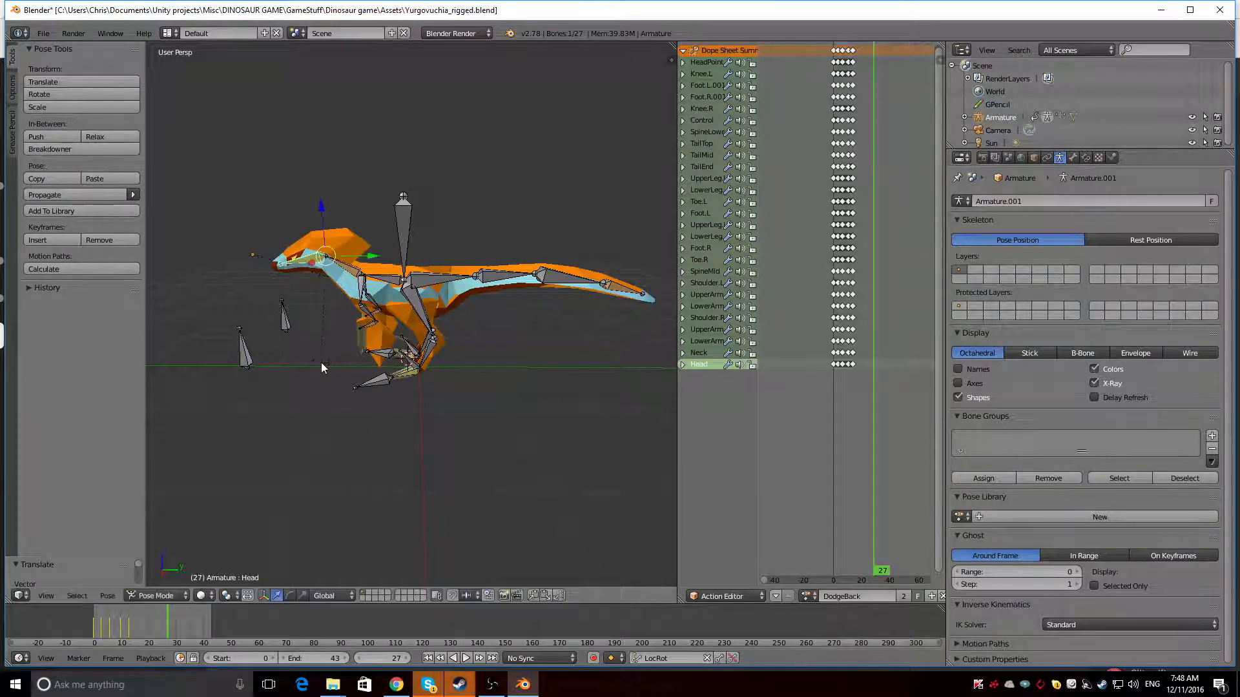
{"action": "middle_click_drag", "start_coordinate": [320, 362], "coordinate": [437, 335]}
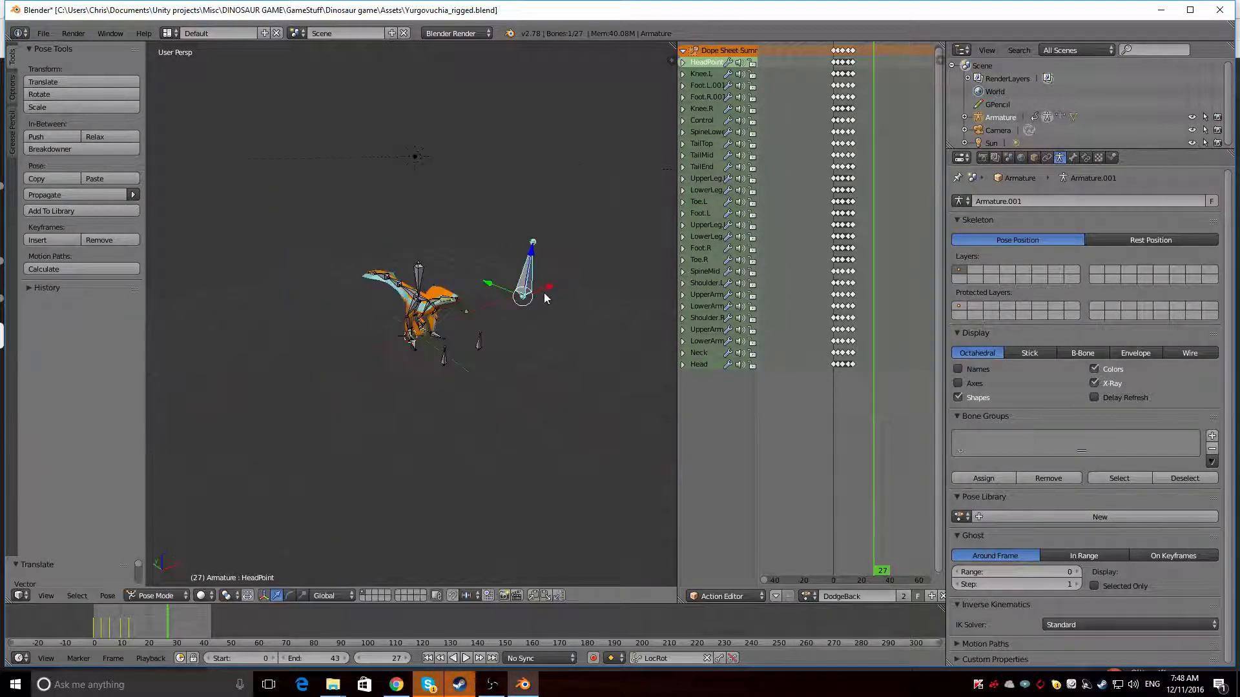
{"action": "middle_click_drag", "start_coordinate": [544, 293], "coordinate": [480, 255]}
{"action": "key", "text": "shift+z"}
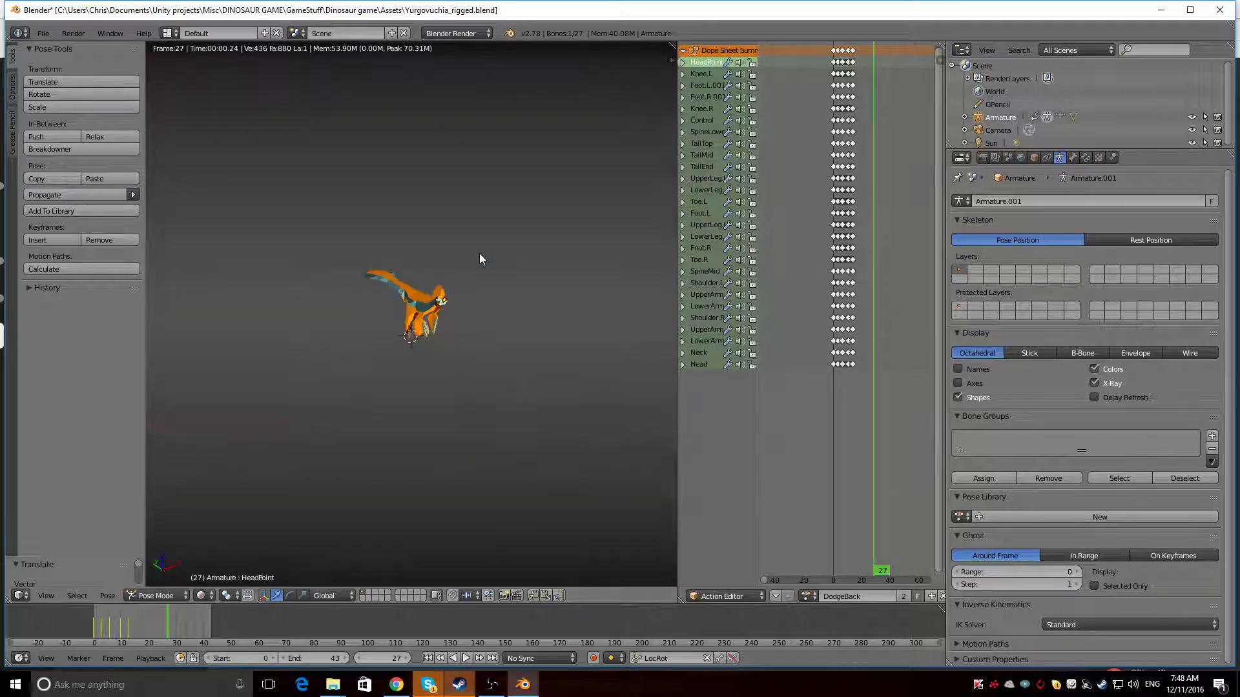
{"action": "key", "text": "shift+z"}
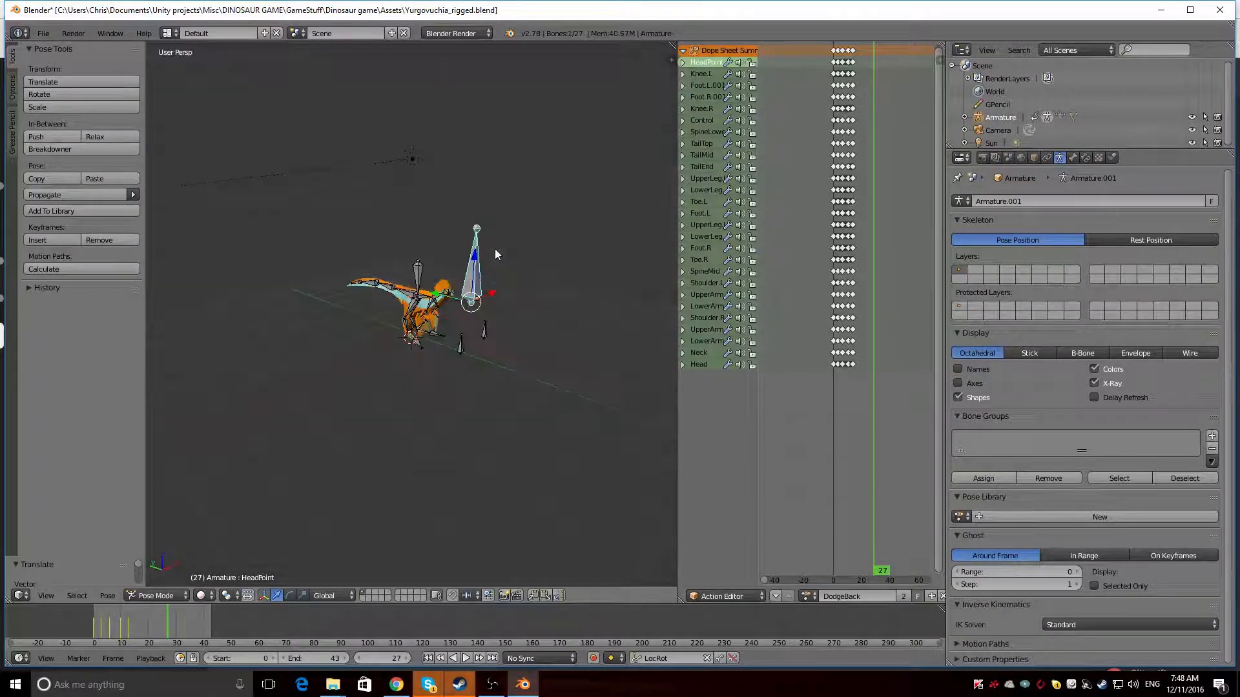
Move the HeadPoint bone across the front of the dinosaur and clear its pose location
{"action": "mouse_move", "coordinate": [494, 254]}
{"action": "middle_mouse_down"}
{"action": "mouse_move", "coordinate": [352, 285]}
{"action": "mouse_move", "coordinate": [275, 325]}
{"action": "middle_mouse_up"}
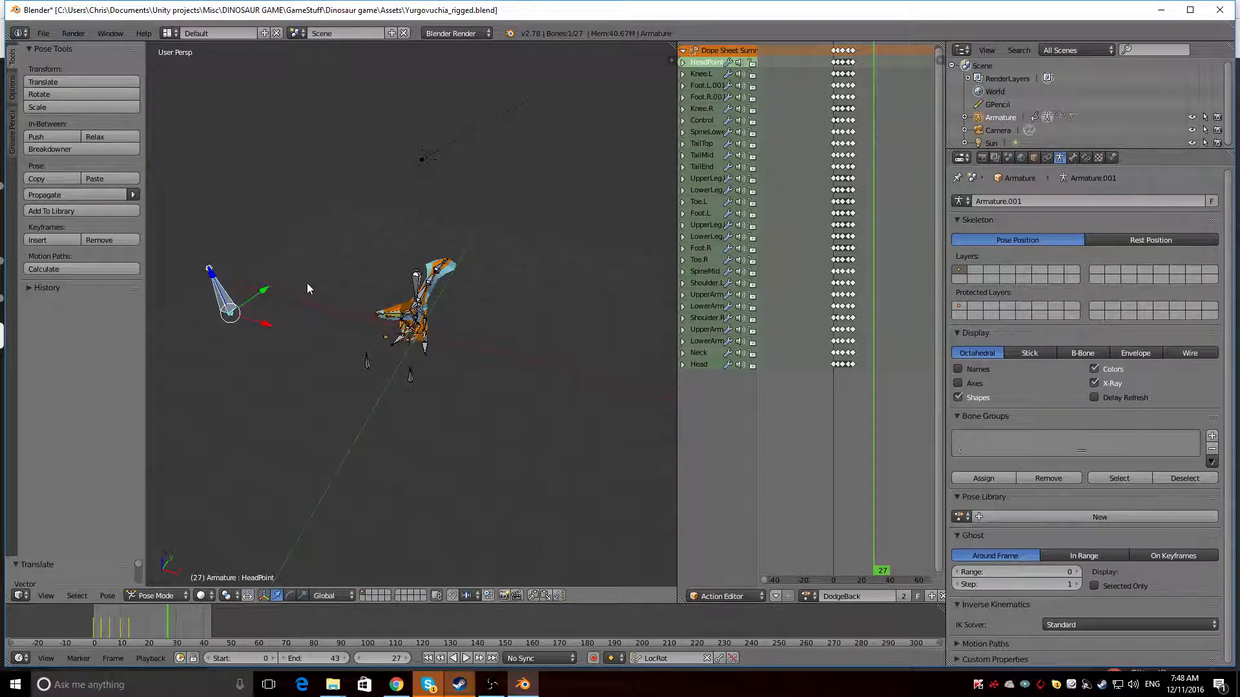
{"action": "key", "text": "alt+g"}
{"action": "middle_click_drag", "start_coordinate": [356, 345], "coordinate": [274, 298]}
{"action": "scroll", "coordinate": [274, 298], "scroll_direction": "up", "scroll_amount": 5}
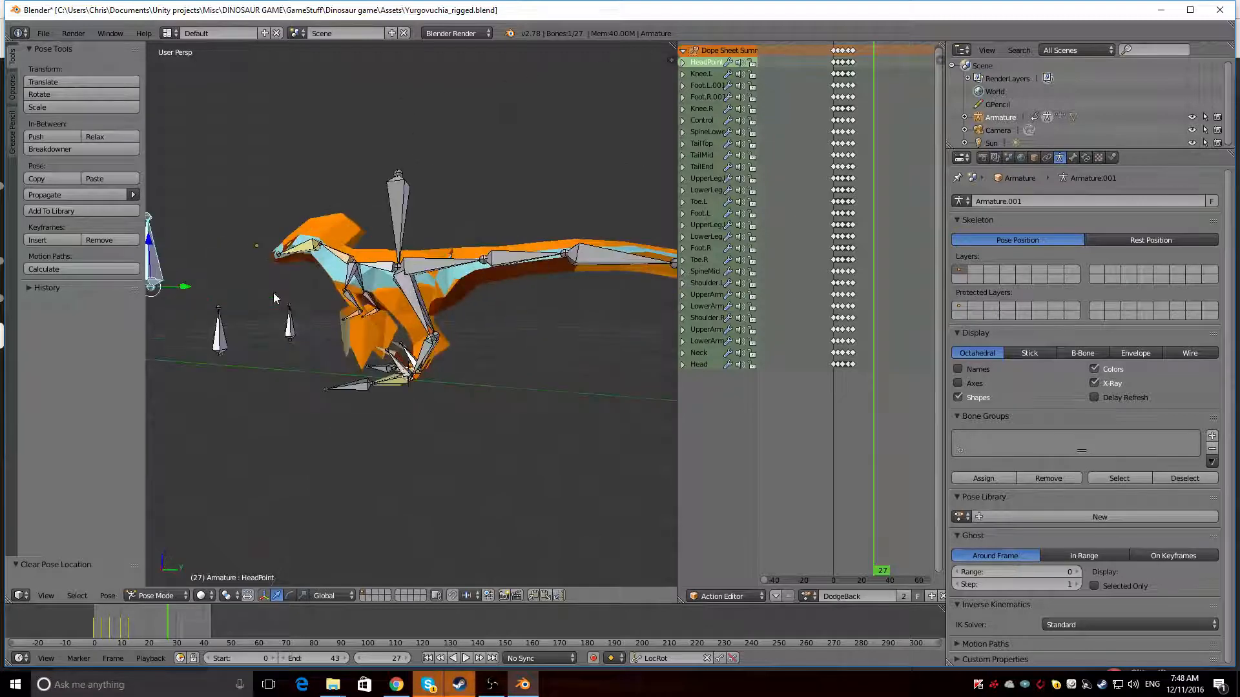
{"action": "scroll", "coordinate": [203, 288], "scroll_direction": "down", "scroll_amount": 5}
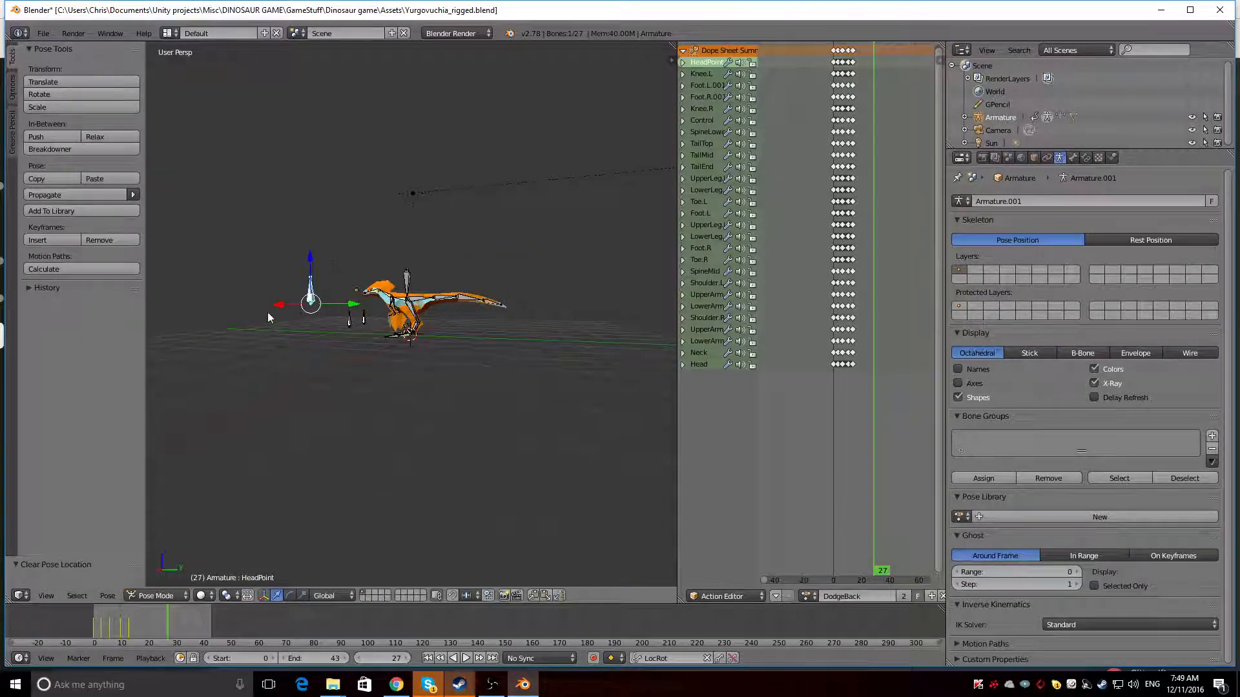
Move the HeadPoint bone again to redirect the dinosaur's head
{"action": "middle_click_drag", "start_coordinate": [269, 317], "coordinate": [432, 389]}
{"action": "left_click_drag", "start_coordinate": [483, 390], "coordinate": [350, 305]}
{"action": "middle_click_drag", "start_coordinate": [350, 306], "coordinate": [450, 315]}
{"action": "scroll", "coordinate": [450, 315], "scroll_direction": "up", "scroll_amount": 4}
Rotate the Control bone about the global Z axis and tilt it about the global Y axis
{"action": "right_click", "coordinate": [415, 233]}
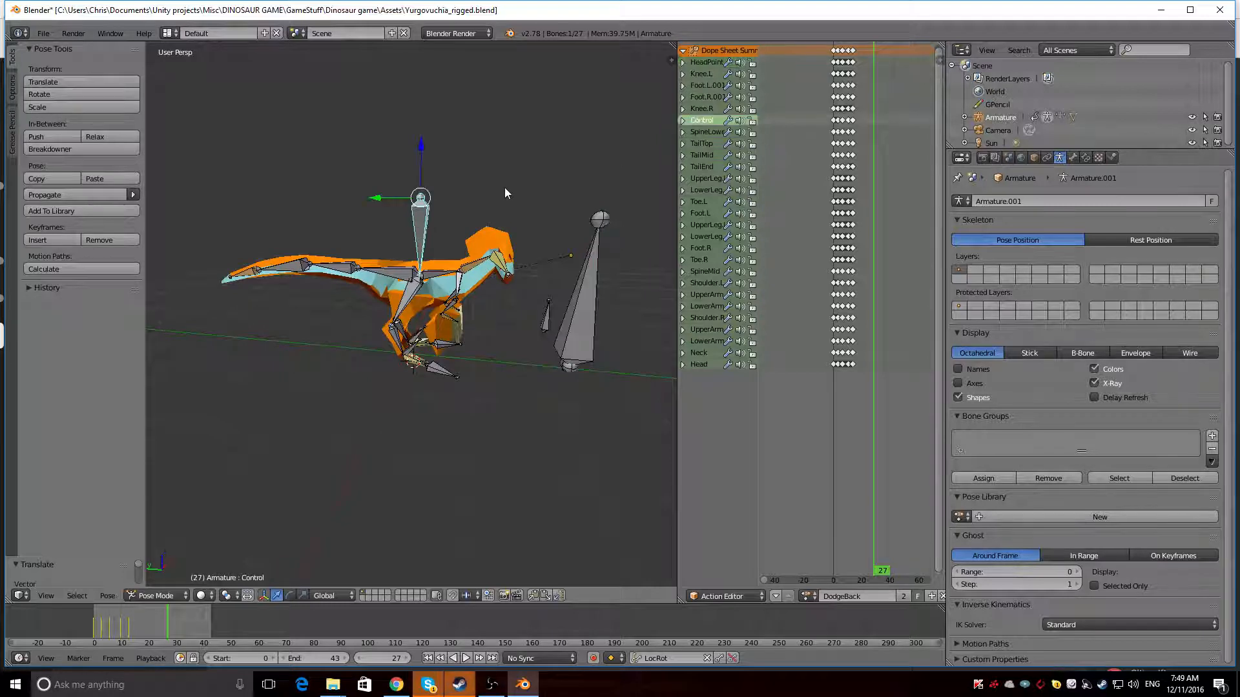
{"action": "key", "text": "r"}
{"action": "key", "text": "z"}
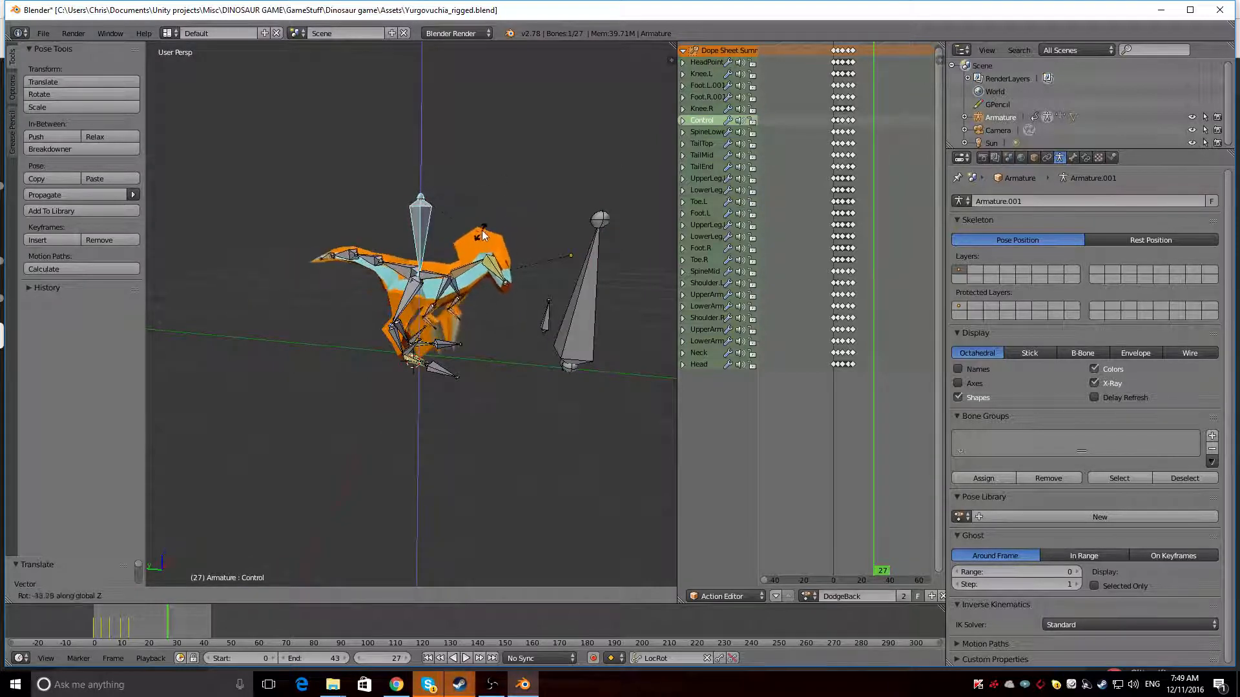
{"action": "left_click", "coordinate": [490, 218]}
{"action": "key", "text": "r"}
{"action": "key", "text": "y"}
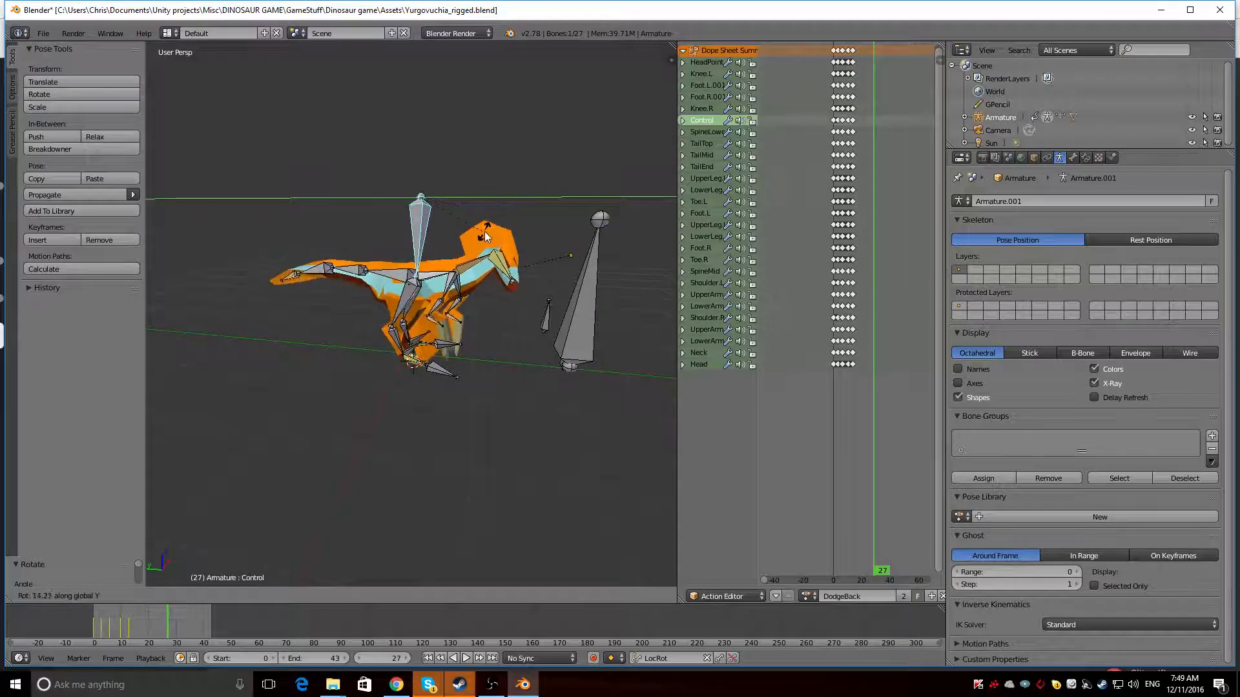
{"action": "left_click", "coordinate": [485, 229]}
Preview the turned body in rendered shading and undo the Control bone rotations
{"action": "middle_click_drag", "start_coordinate": [486, 228], "coordinate": [485, 315]}
{"action": "key", "text": "shift+z"}
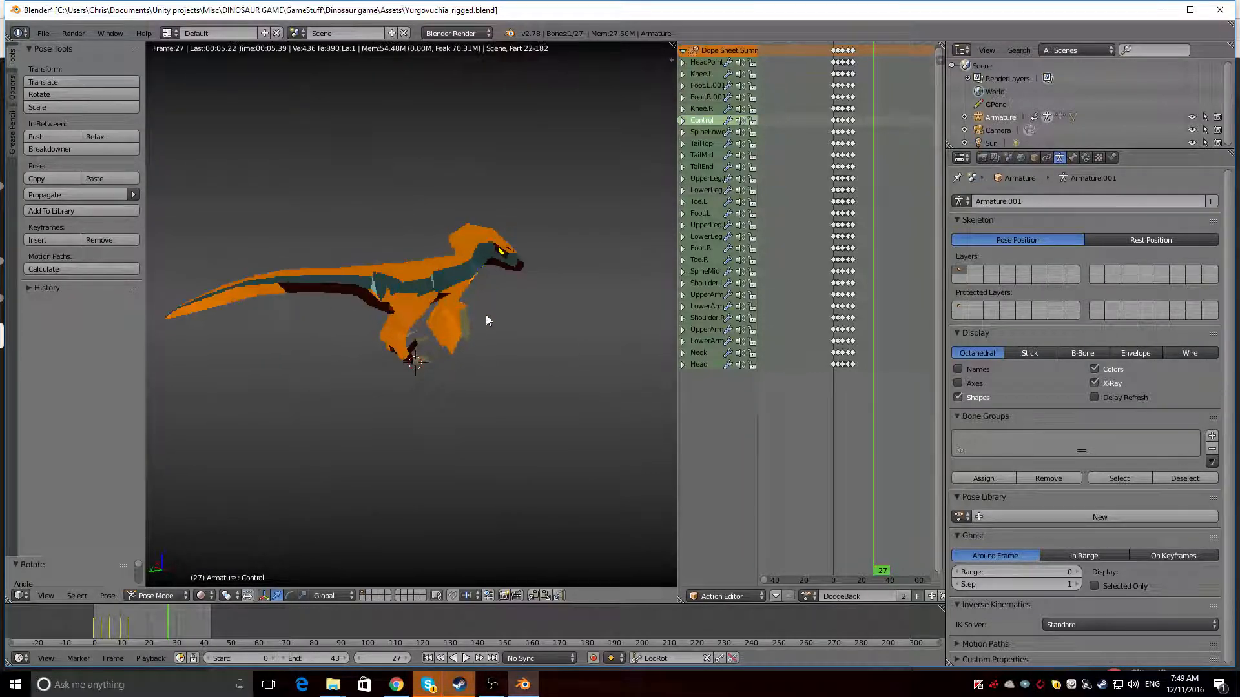
{"action": "key", "text": "shift+z"}
{"action": "key", "text": "ctrl+z"}
{"action": "key", "text": "ctrl+z"}
{"action": "key", "text": "ctrl+z"}
{"action": "key", "text": "ctrl+z"}
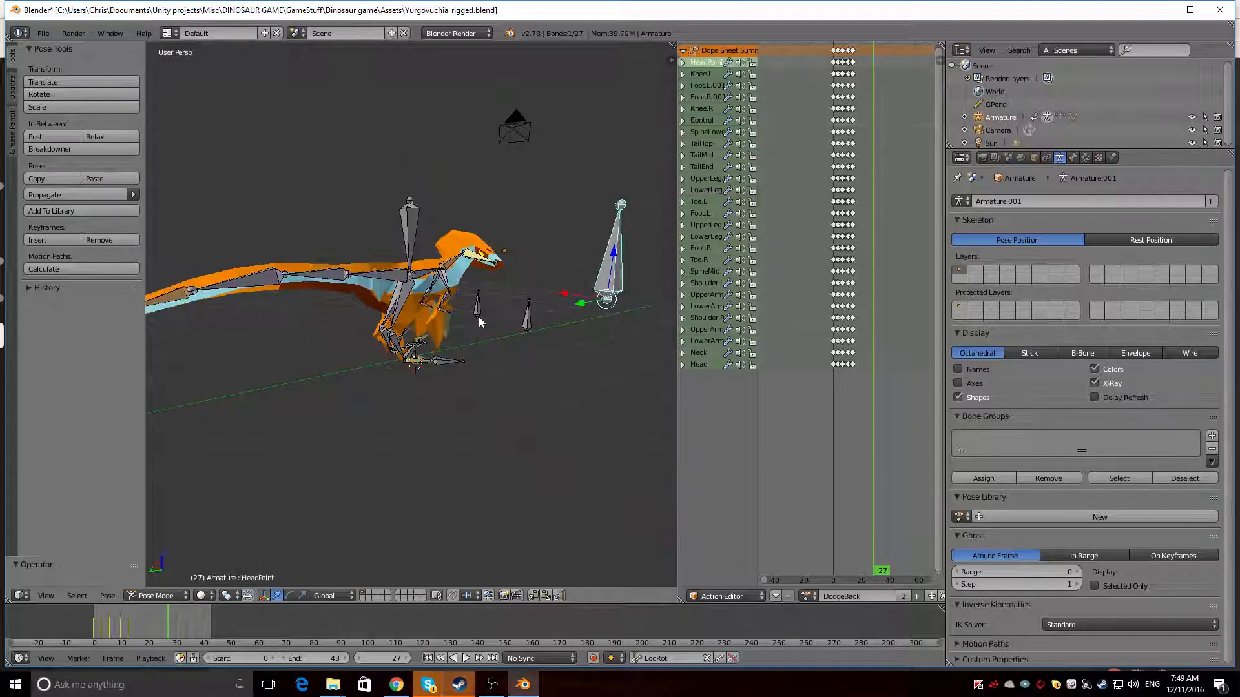
Select the Knee.R and Knee.L bones and move them back and forth along the global Y axis
{"action": "middle_click_drag", "start_coordinate": [478, 317], "coordinate": [529, 380]}
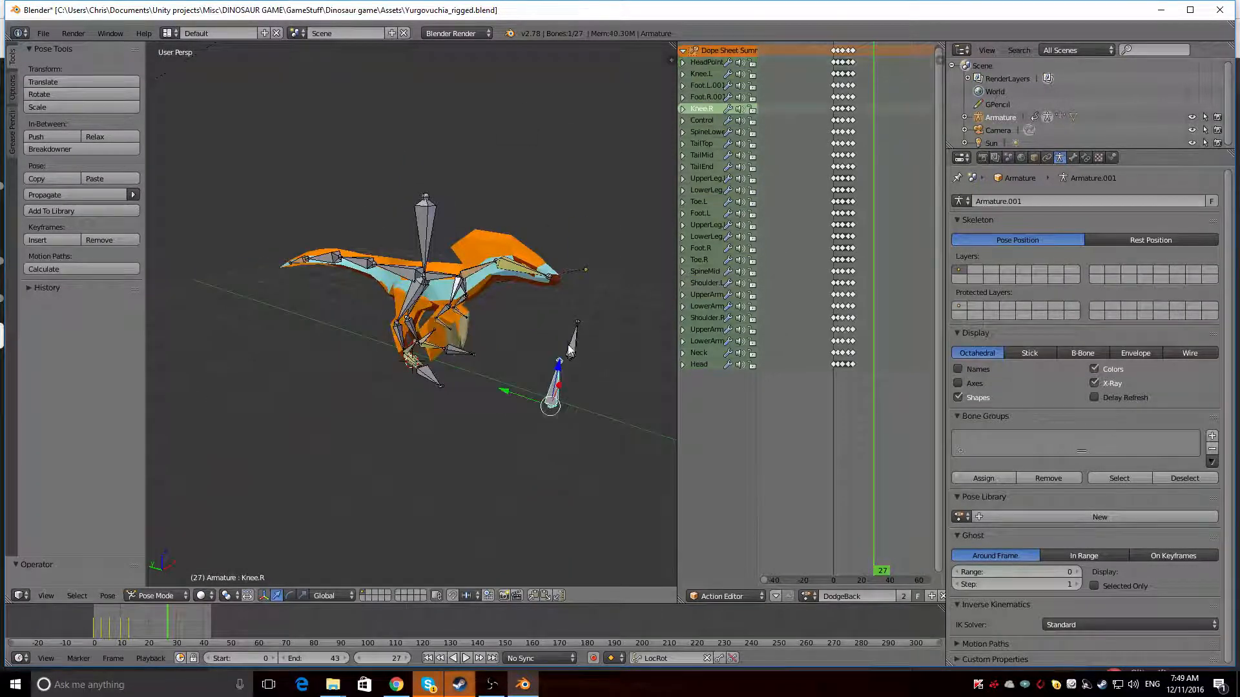
{"action": "key", "text": "g"}
{"action": "key", "text": "y"}
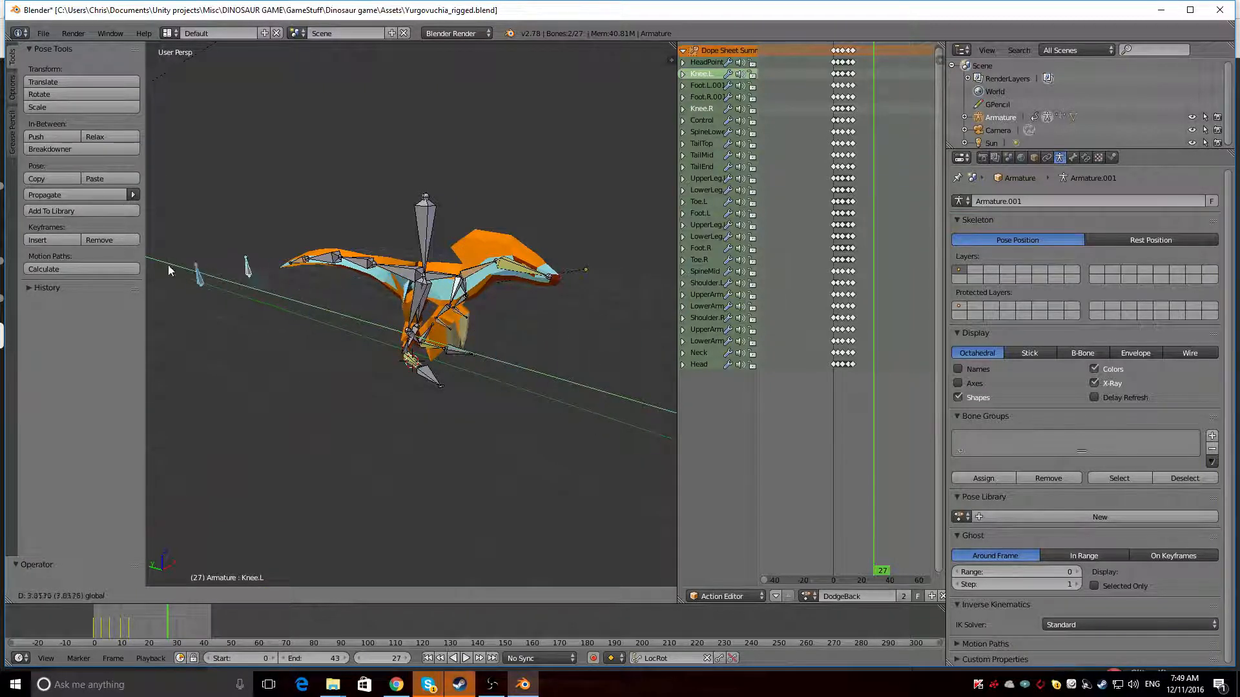
{"action": "left_click", "coordinate": [550, 304]}
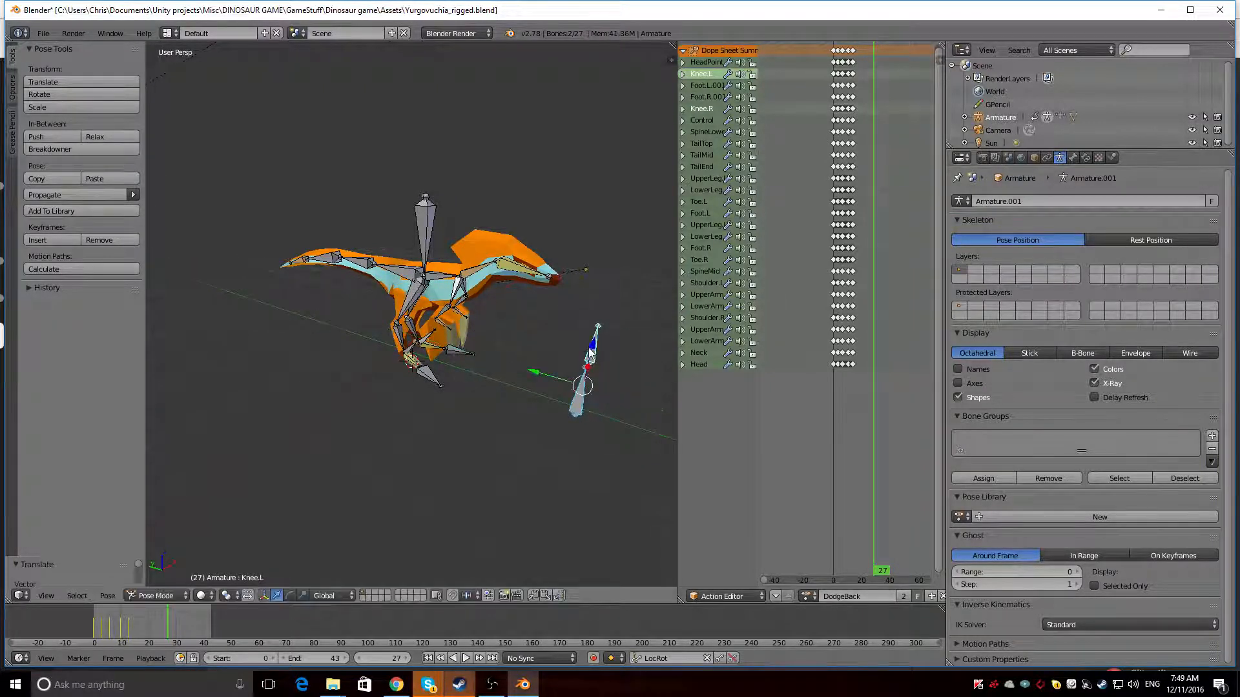
Move both knee bones along the global Z axis and clear their pose location
{"action": "key", "text": "g"}
{"action": "key", "text": "z"}
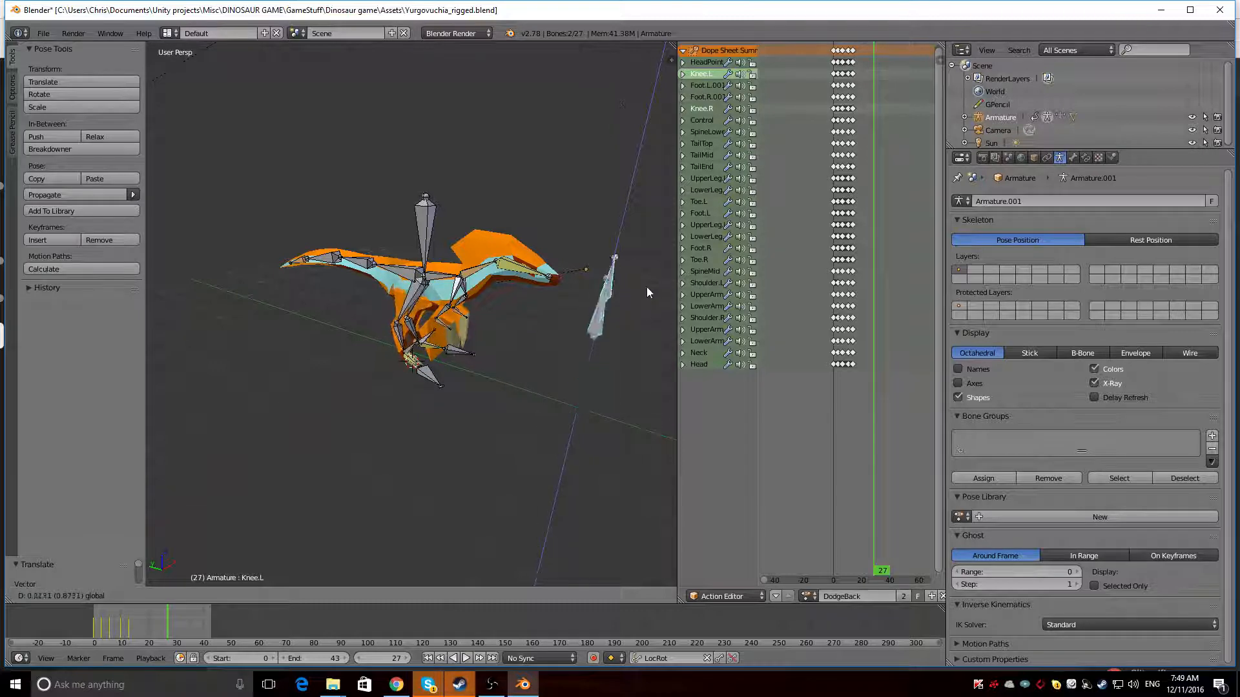
{"action": "left_click", "coordinate": [581, 446]}
{"action": "middle_click_drag", "start_coordinate": [577, 454], "coordinate": [321, 342]}
{"action": "key", "text": "alt+g"}
Select the LowerArm.L bone and move it sideways along the global X axis
{"action": "scroll", "coordinate": [437, 397], "scroll_direction": "up", "scroll_amount": 3}
{"action": "right_click", "coordinate": [449, 352]}
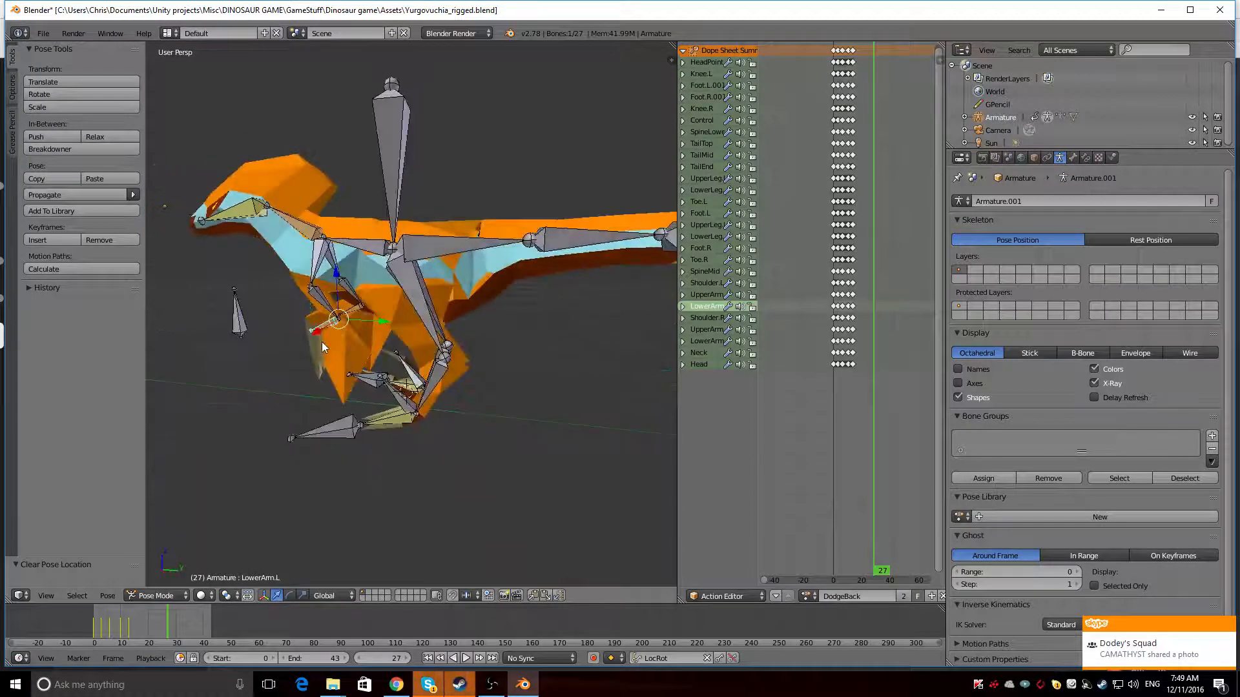
{"action": "right_click", "coordinate": [350, 312], "text": "shift"}
{"action": "middle_click_drag", "start_coordinate": [351, 311], "coordinate": [353, 336]}
{"action": "middle_click_drag", "start_coordinate": [289, 437], "coordinate": [471, 386]}
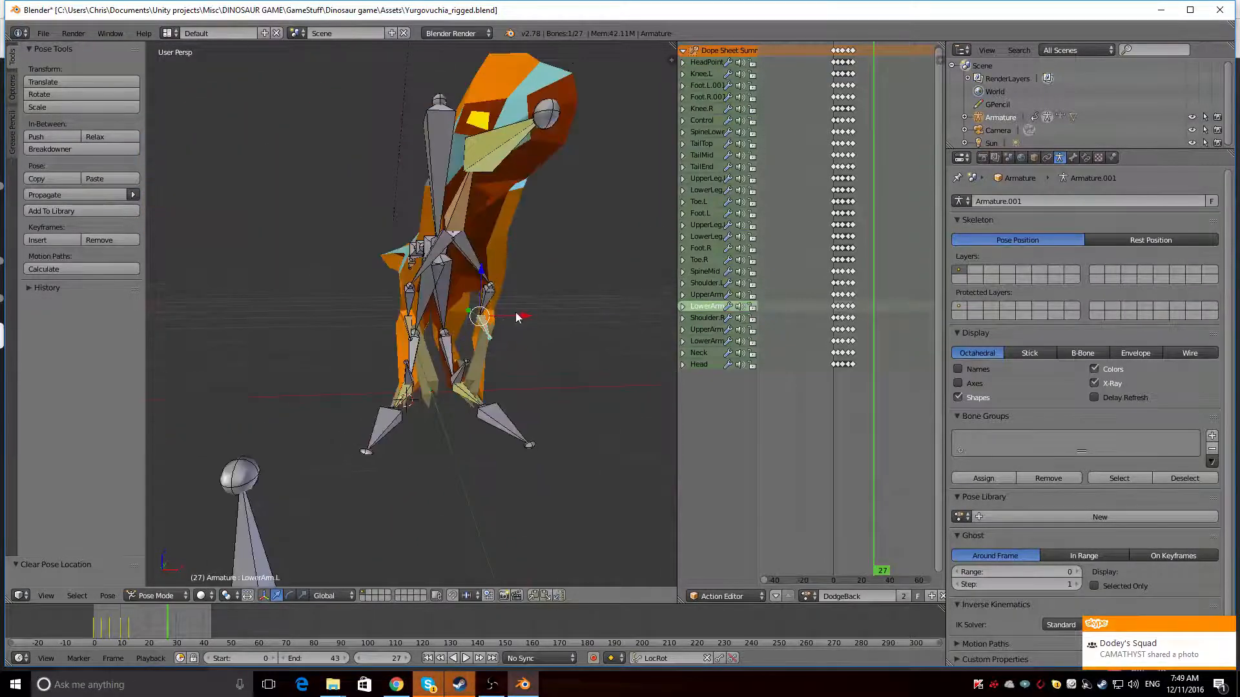
{"action": "left_click_drag", "start_coordinate": [516, 316], "coordinate": [546, 310]}
{"action": "middle_click_drag", "start_coordinate": [546, 310], "coordinate": [385, 288]}
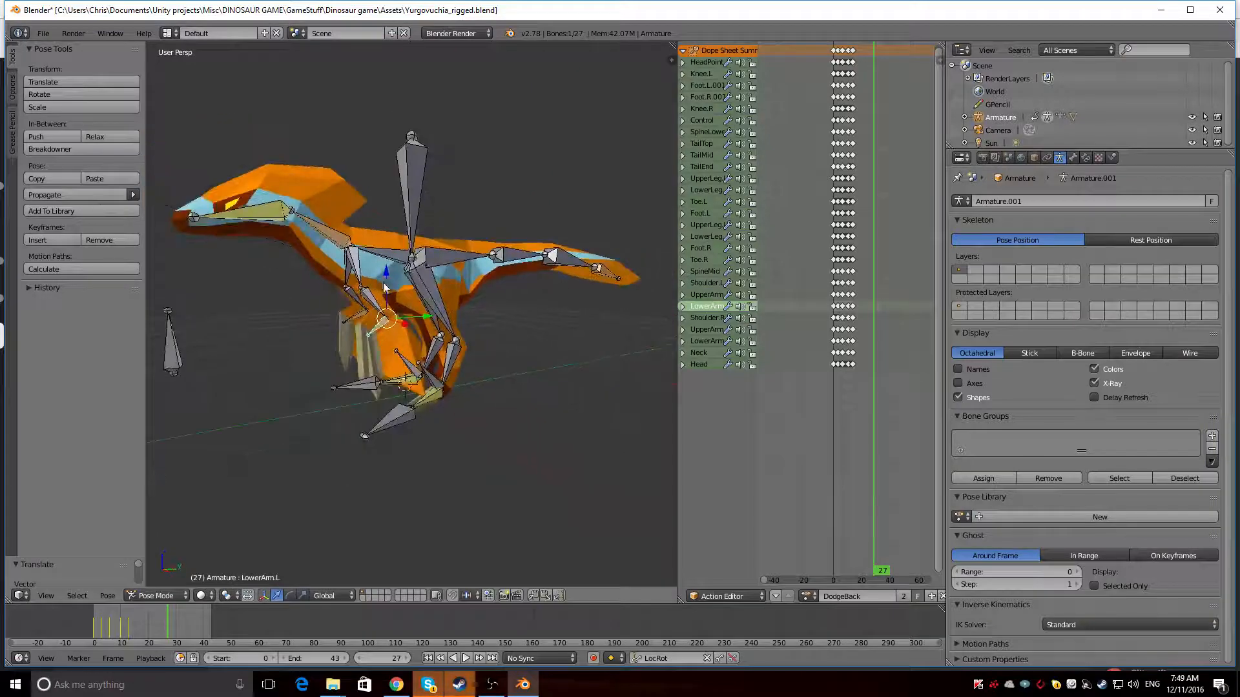
Try to rotate the Shoulder.L bone about the global X axis
{"action": "left_click_drag", "start_coordinate": [385, 279], "coordinate": [356, 267]}
{"action": "key", "text": "r"}
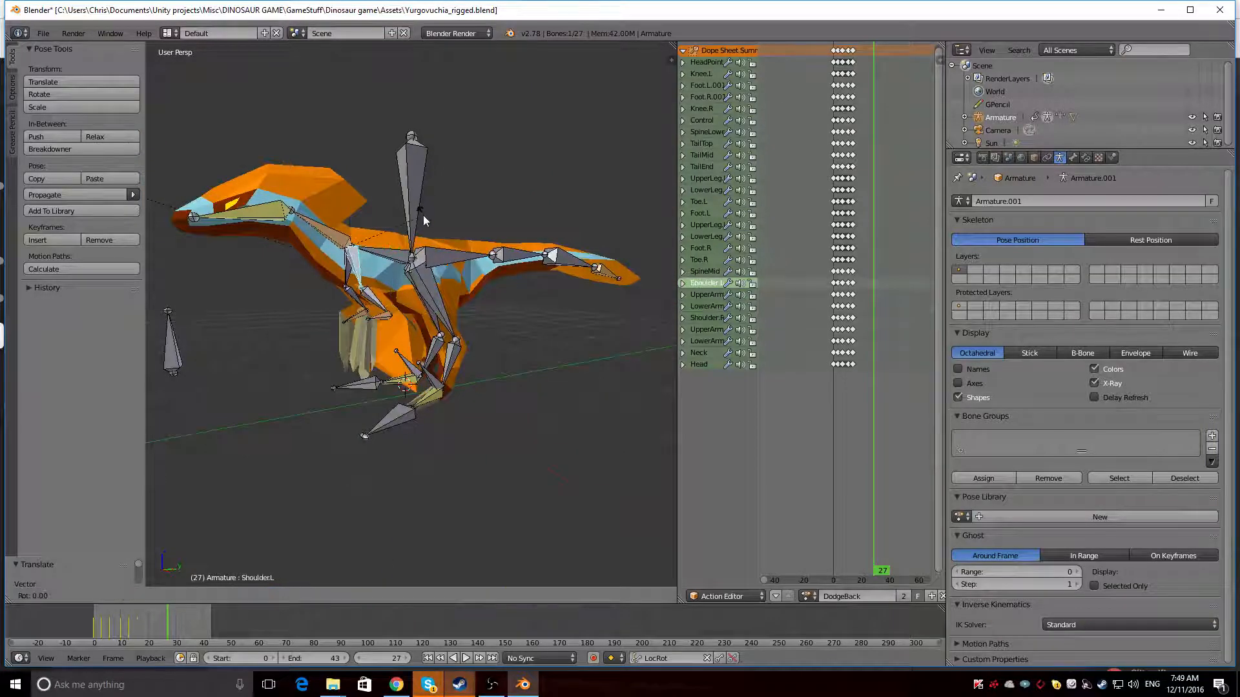
{"action": "key", "text": "x"}
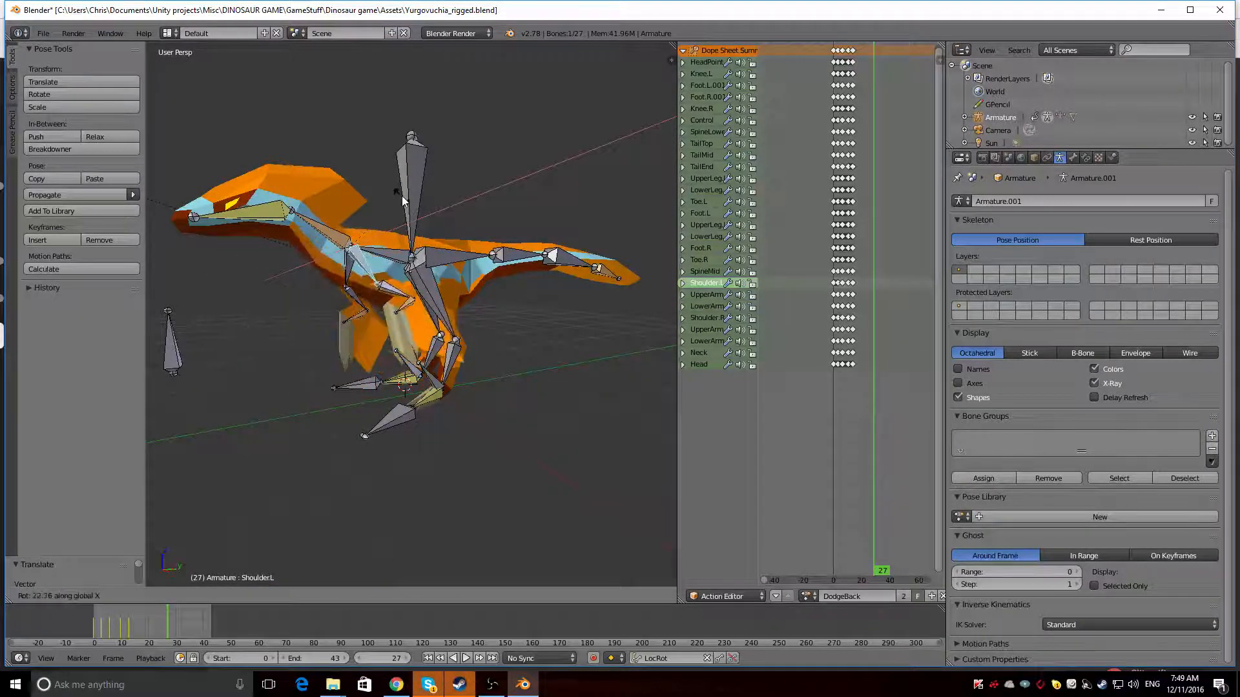
{"action": "left_click", "coordinate": [398, 211]}
Try to rotate the UpperArm.L bone about the global X axis
{"action": "right_click", "coordinate": [370, 297]}
{"action": "key", "text": "r"}
{"action": "key", "text": "x"}
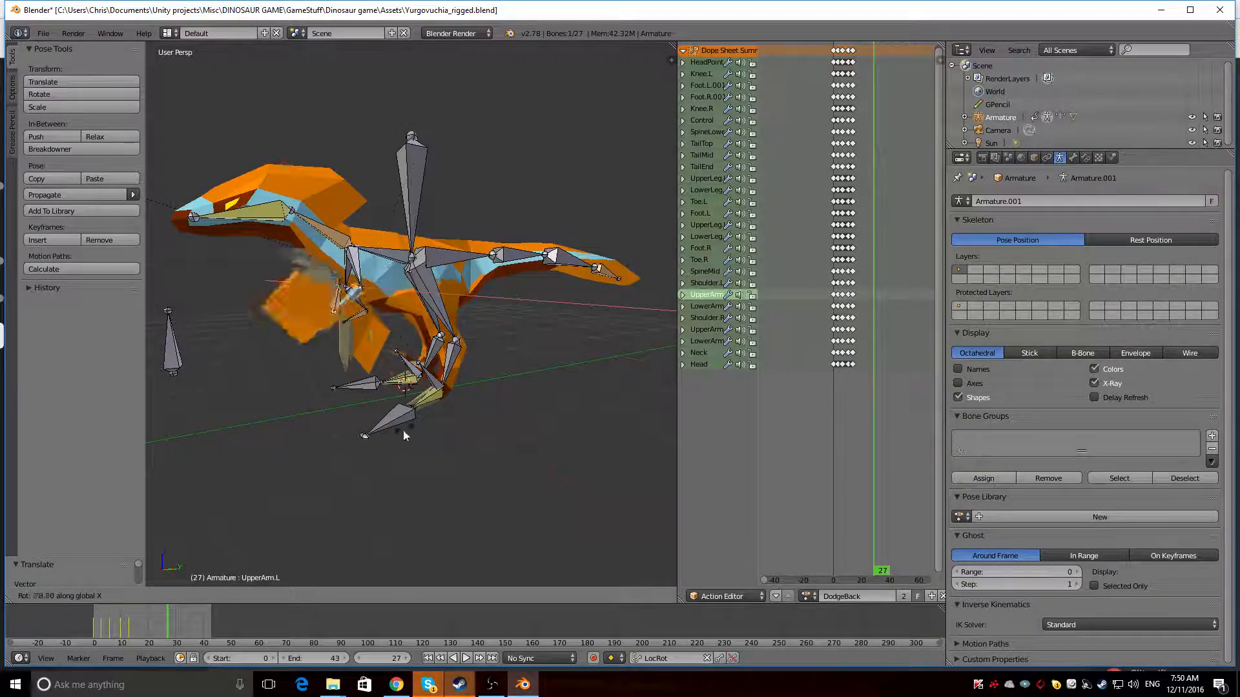
{"action": "left_click", "coordinate": [417, 229]}
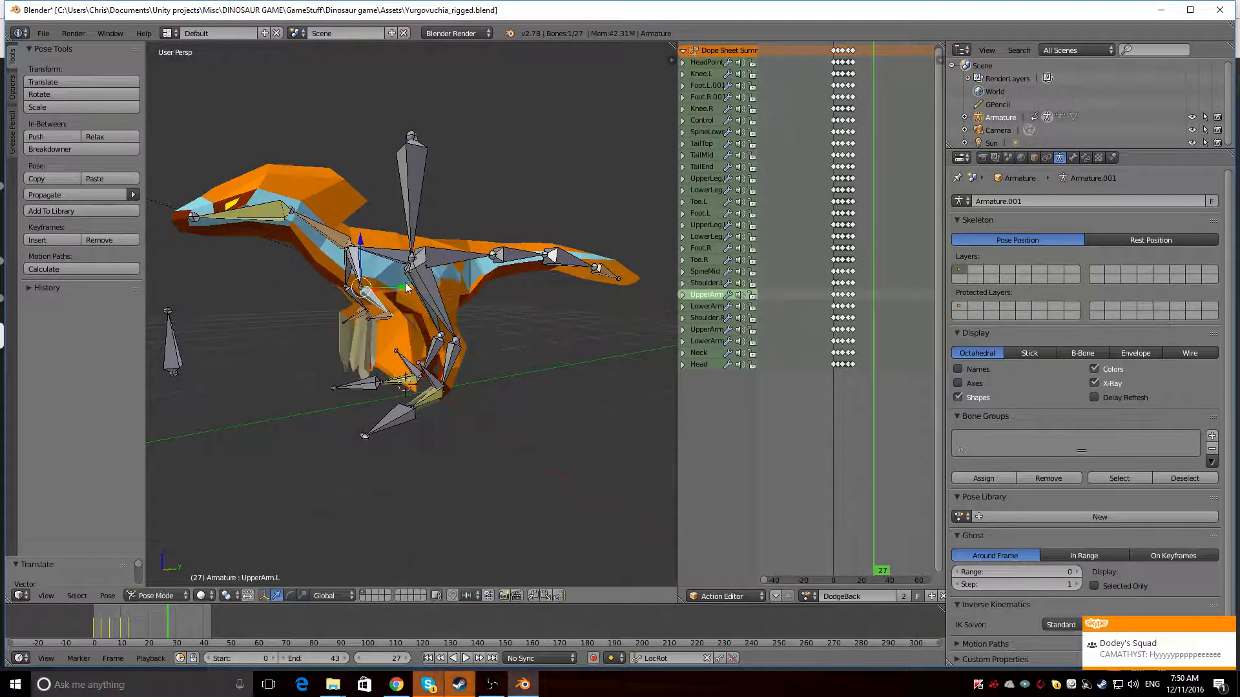
Move the LowerArm.L bone forward to stretch the left arm out in front of the body
{"action": "middle_click_drag", "start_coordinate": [417, 230], "coordinate": [370, 282]}
{"action": "right_click", "coordinate": [471, 320]}
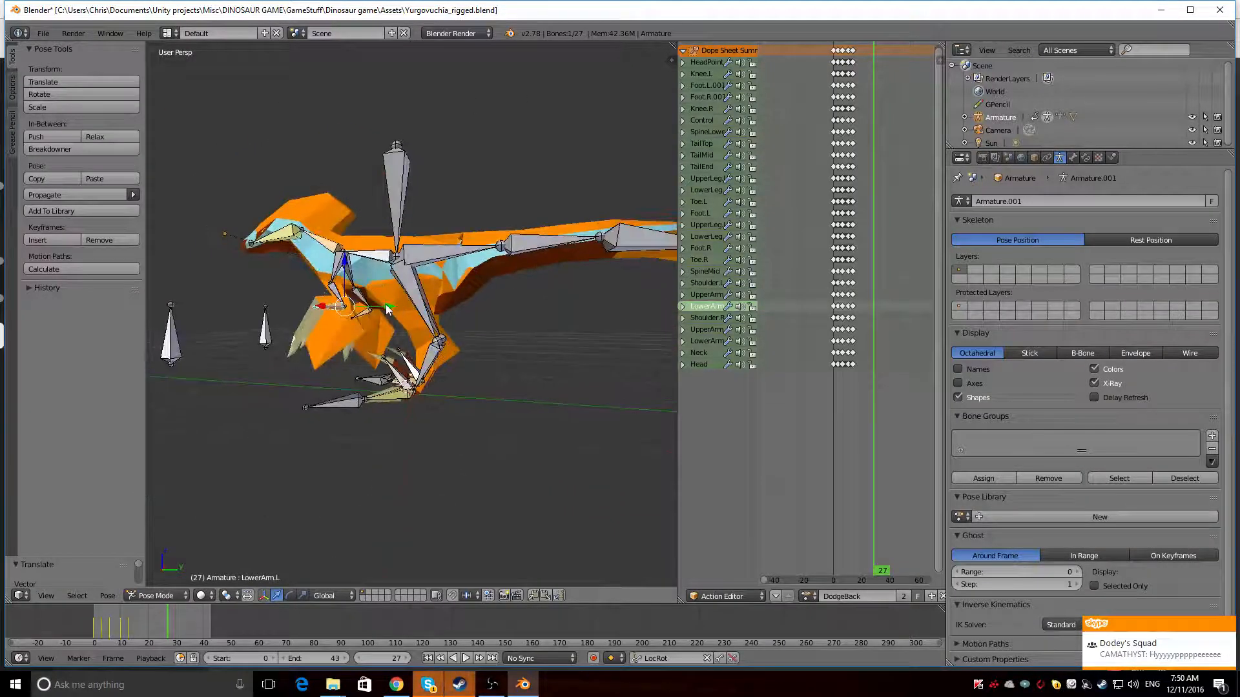
{"action": "left_click_drag", "start_coordinate": [385, 304], "coordinate": [352, 303]}
{"action": "left_click", "coordinate": [357, 304]}
{"action": "middle_click_drag", "start_coordinate": [357, 303], "coordinate": [332, 334]}
{"action": "left_click_drag", "start_coordinate": [327, 333], "coordinate": [336, 334]}
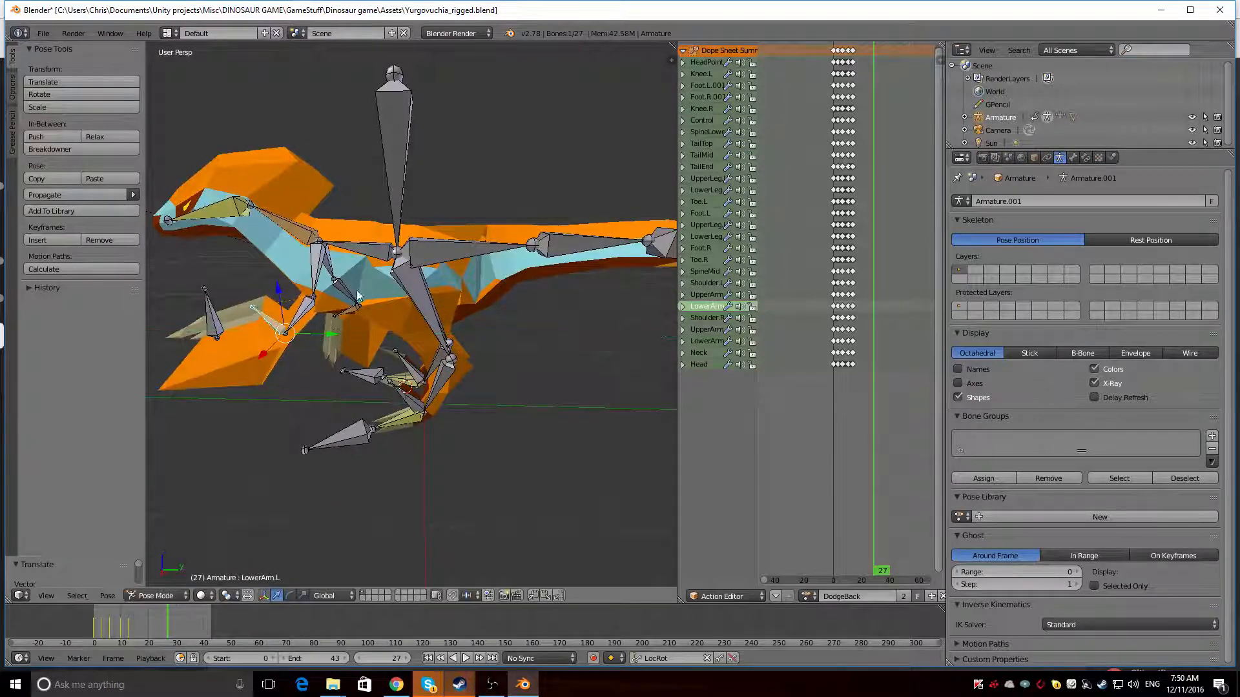
Rotate the Shoulder.L bone about the global X axis with the left arm stretched forward
{"action": "right_click", "coordinate": [315, 261]}
{"action": "key", "text": "r"}
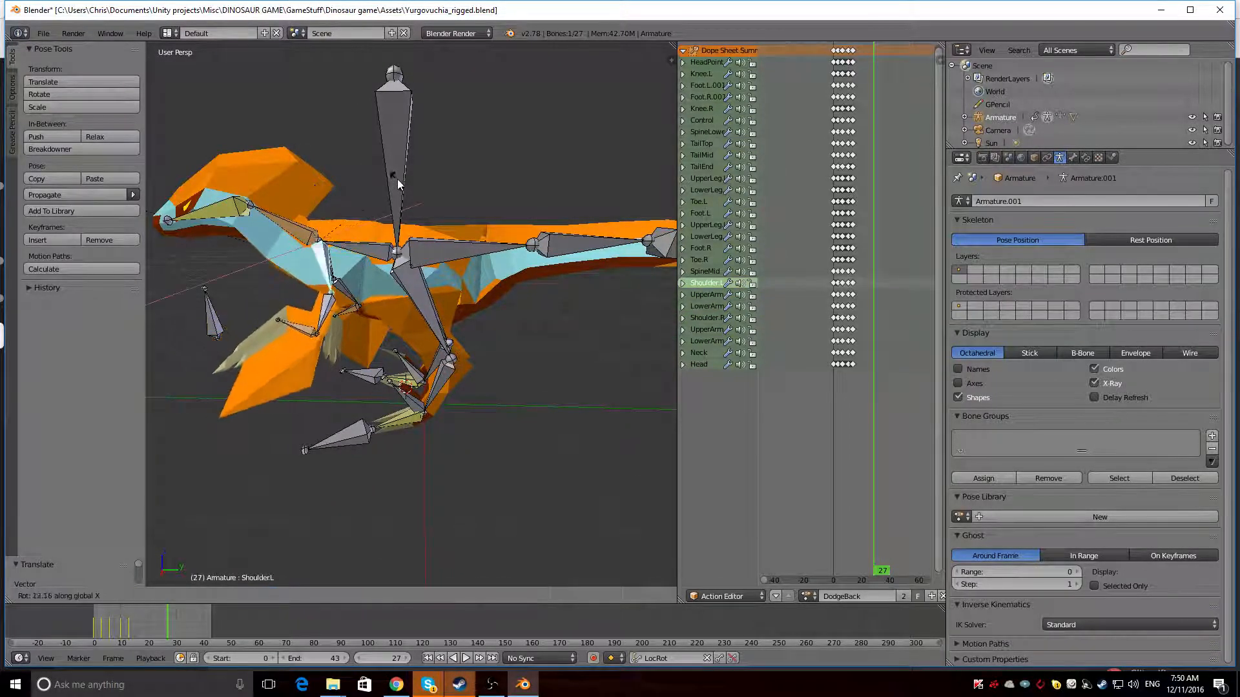
{"action": "left_click", "coordinate": [335, 241]}
{"action": "middle_click_drag", "start_coordinate": [335, 241], "coordinate": [419, 365]}
Undo the recent pose changes to the left arm
{"action": "right_click", "coordinate": [406, 268]}
{"action": "key", "text": "ctrl+z"}
{"action": "key", "text": "ctrl+z"}
{"action": "right_click", "coordinate": [445, 294]}
{"action": "key", "text": "ctrl+z"}
{"action": "key", "text": "ctrl+z"}
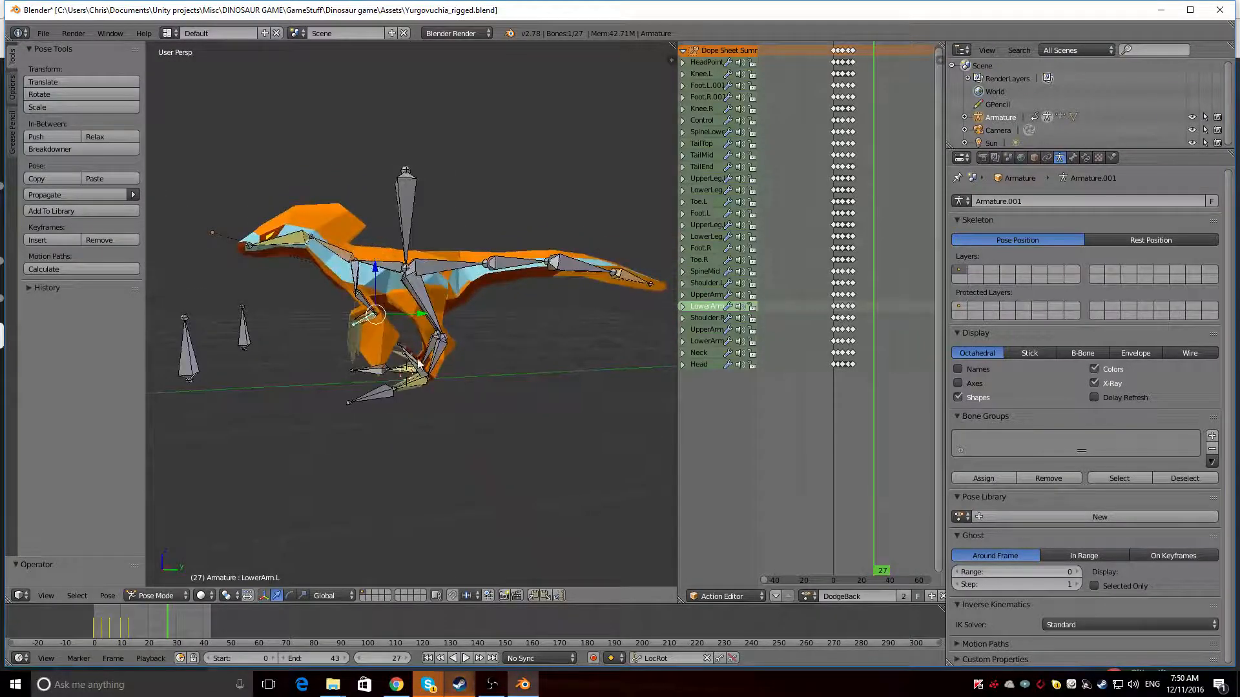
Try to rotate the Toe.L bone about the global X axis
{"action": "right_click", "coordinate": [414, 365]}
{"action": "scroll", "coordinate": [407, 352], "scroll_direction": "up", "scroll_amount": 8}
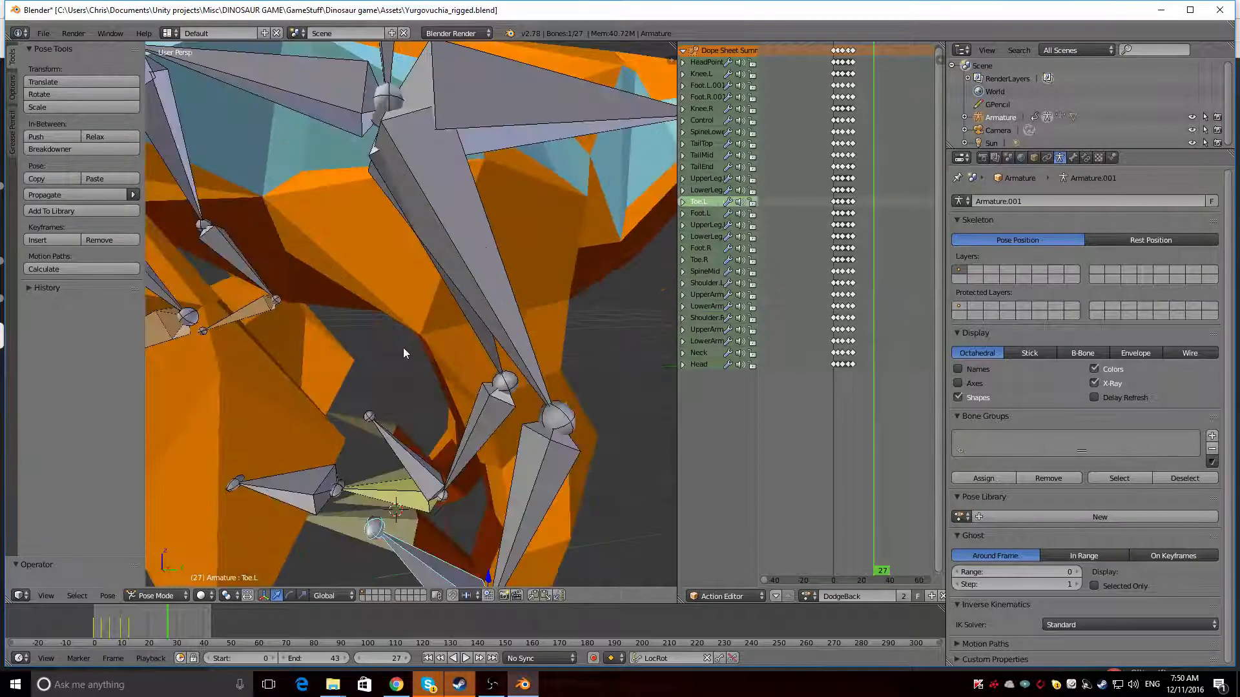
{"action": "scroll", "coordinate": [398, 303], "scroll_direction": "down", "scroll_amount": 7}
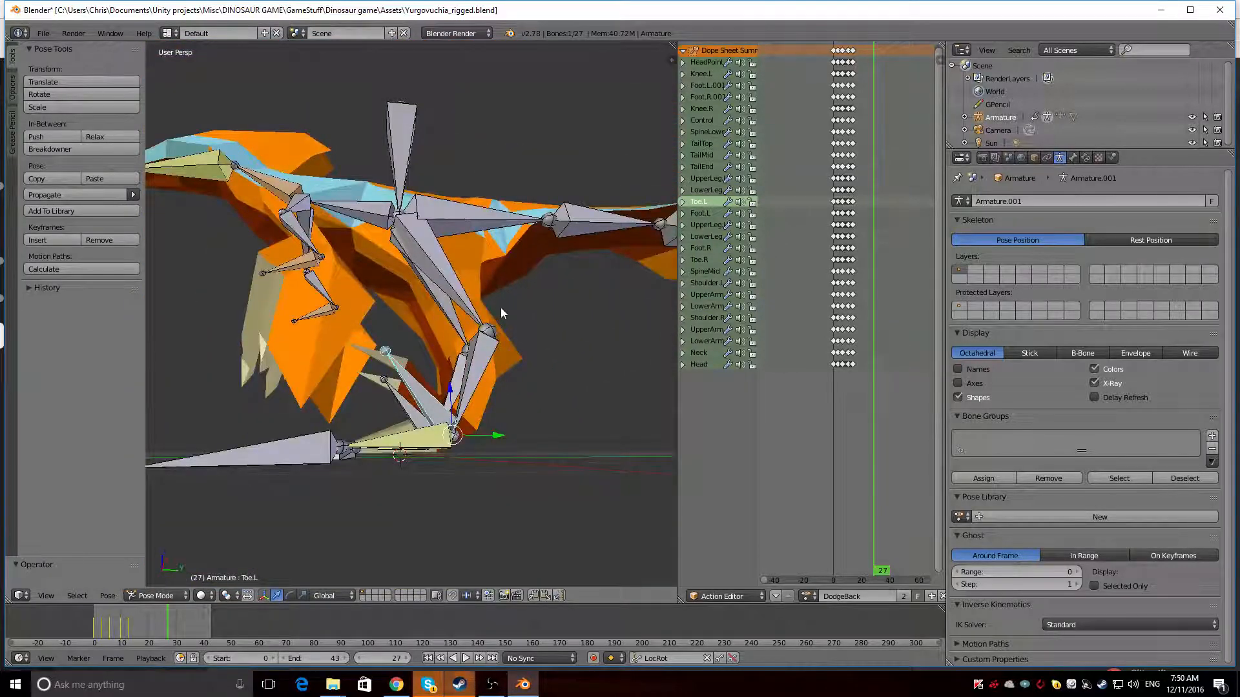
{"action": "key", "text": "r"}
{"action": "key", "text": "x"}
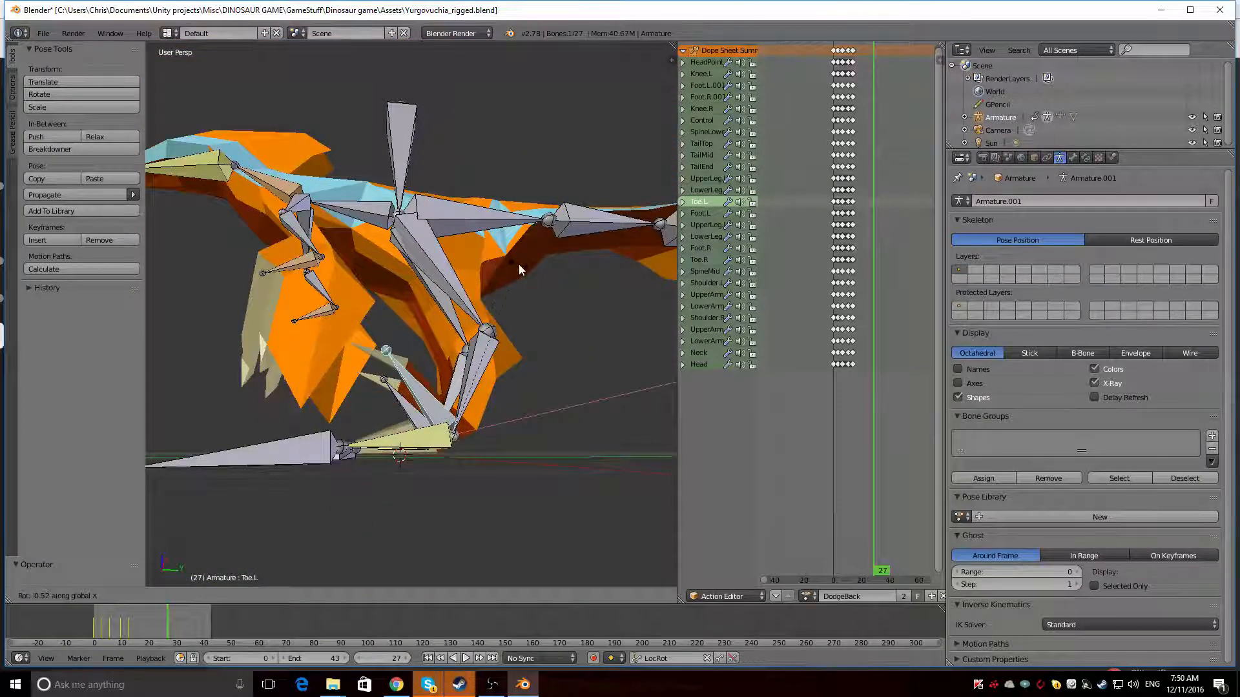
{"action": "left_click", "coordinate": [540, 230]}
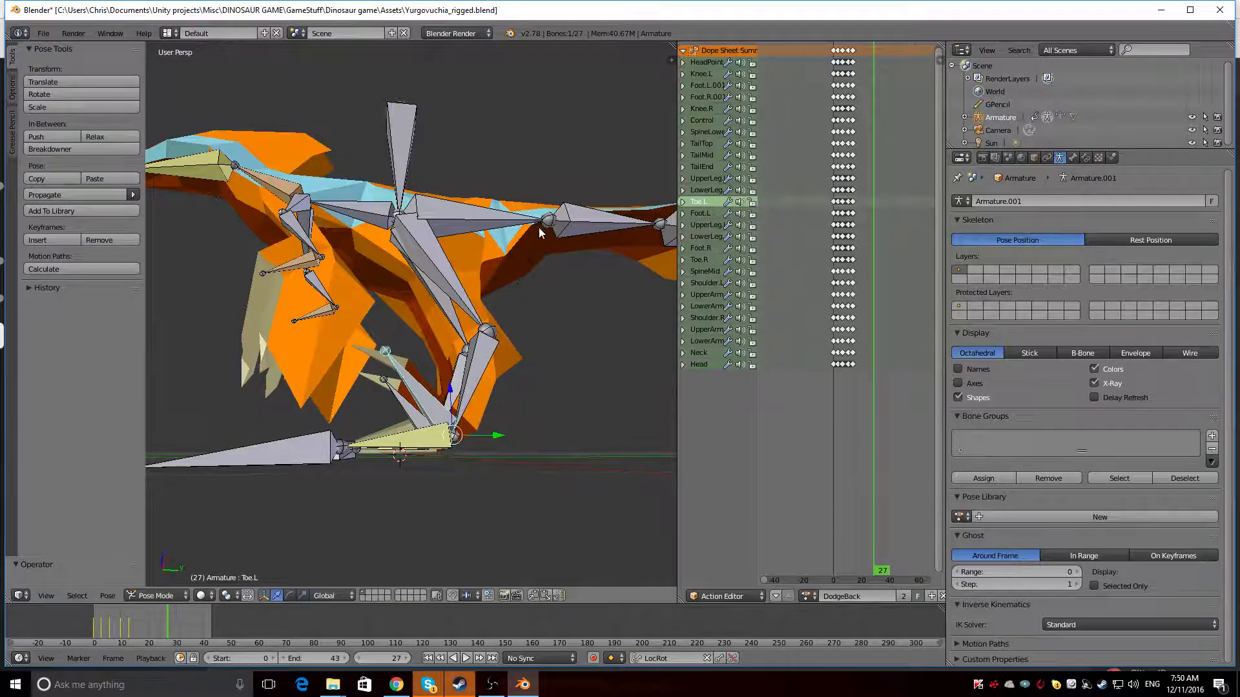
{"action": "middle_click_drag", "start_coordinate": [250, 342], "coordinate": [320, 452]}
{"action": "scroll", "coordinate": [509, 332], "scroll_direction": "down", "scroll_amount": 6}
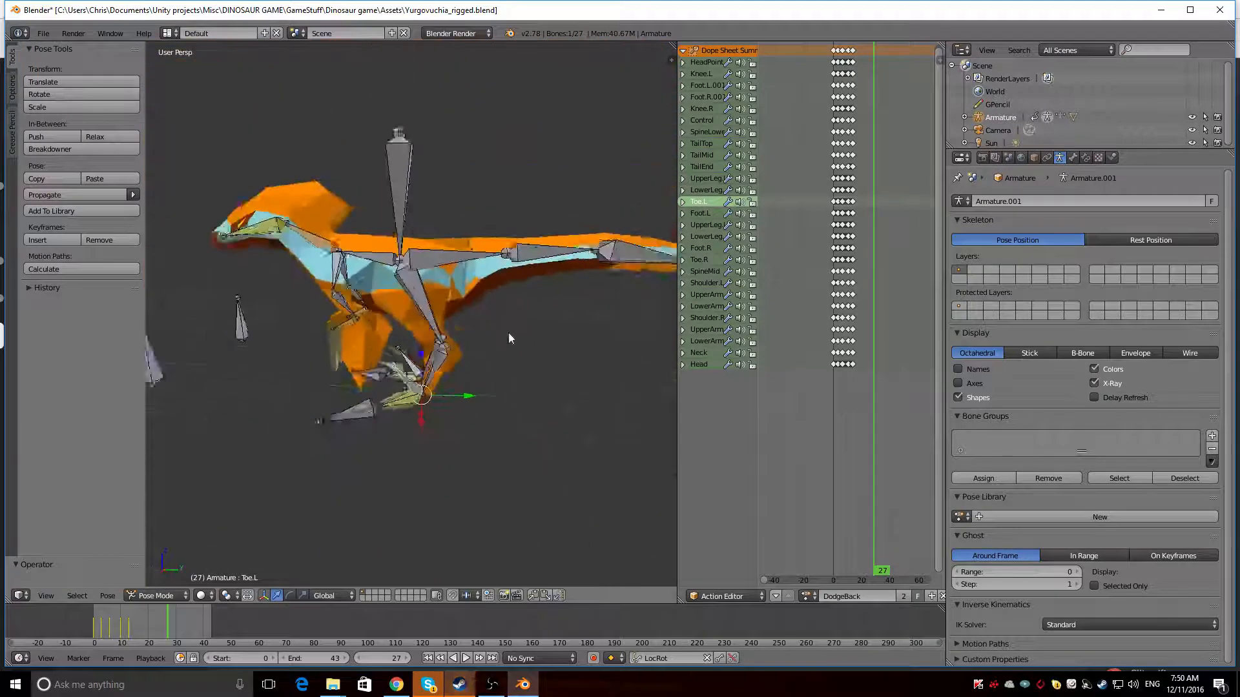
Lower the Control bone to bring the dinosaur's body down into a crouch
{"action": "right_click", "coordinate": [405, 221]}
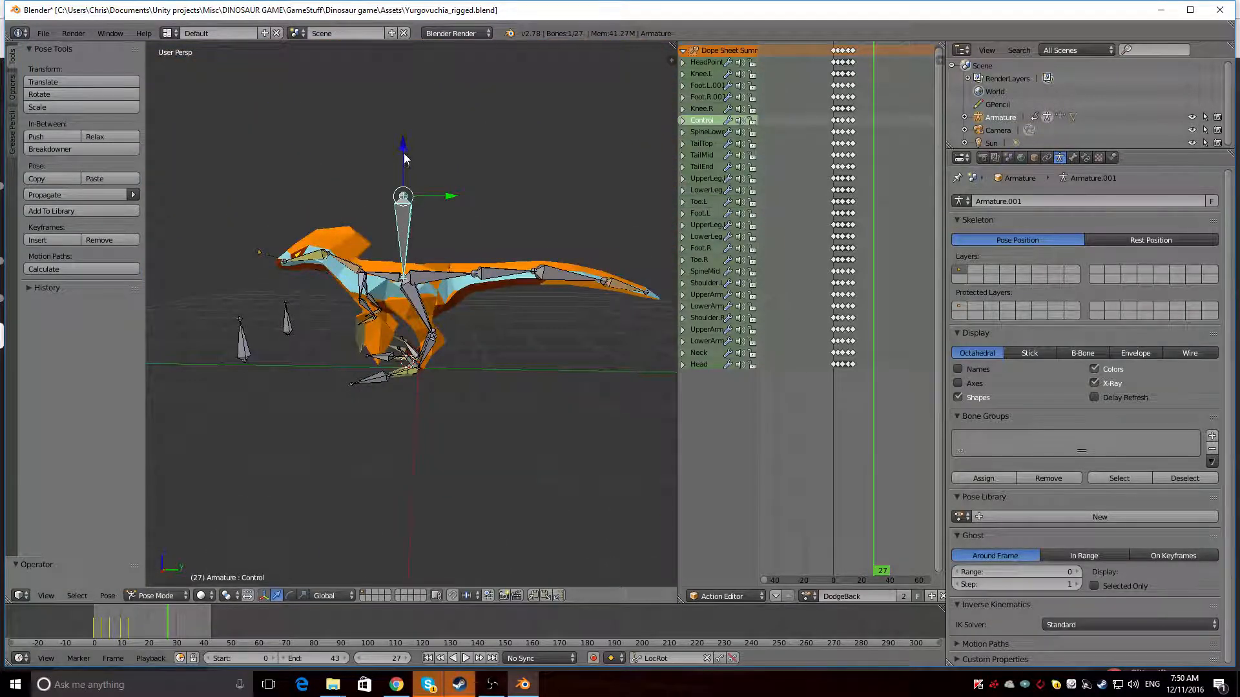
{"action": "left_click_drag", "start_coordinate": [404, 153], "coordinate": [343, 199]}
{"action": "middle_click_drag", "start_coordinate": [343, 199], "coordinate": [363, 423]}
{"action": "scroll", "coordinate": [311, 303], "scroll_direction": "down", "scroll_amount": 7}
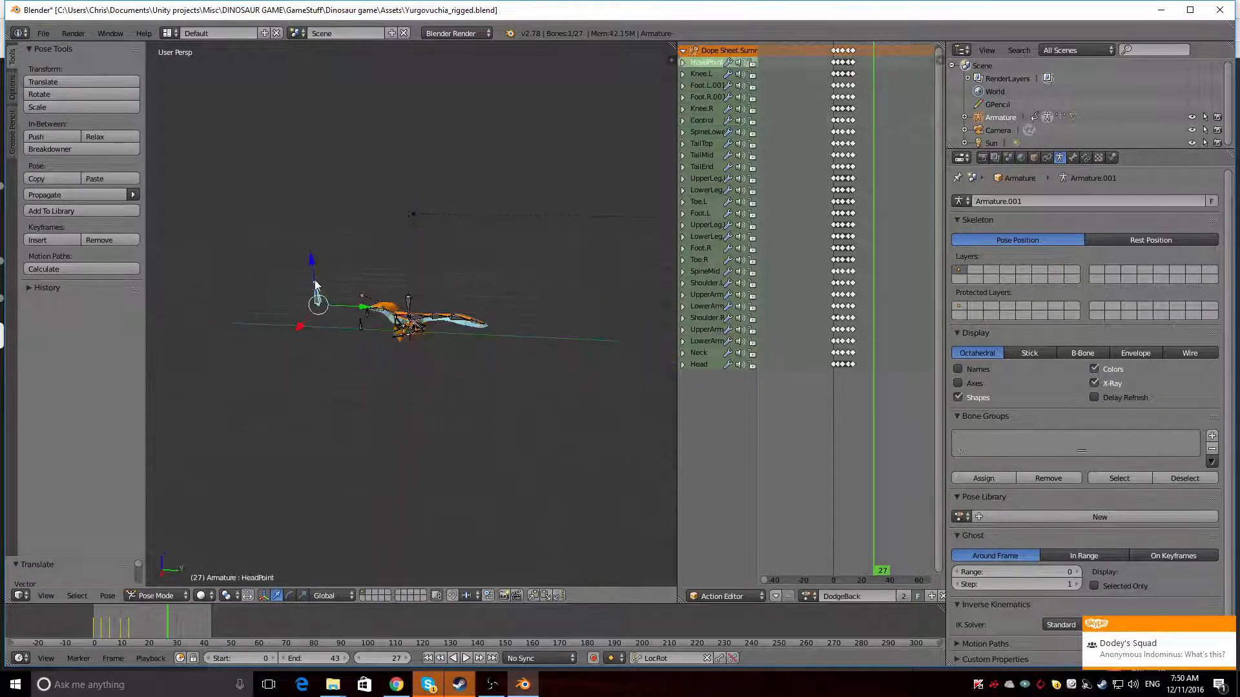
Move the HeadPoint bone down along the global Z axis so the head tilts toward the ground
{"action": "left_click_drag", "start_coordinate": [315, 284], "coordinate": [311, 265]}
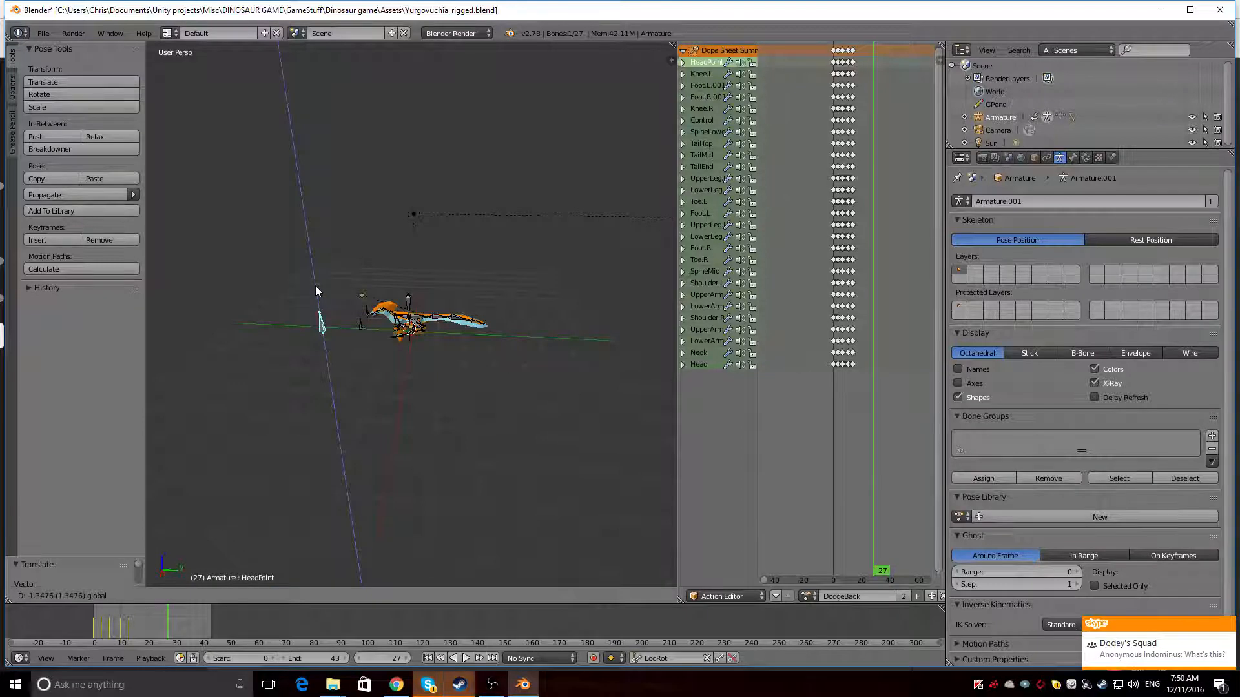
{"action": "left_click", "coordinate": [311, 284]}
{"action": "middle_click_drag", "start_coordinate": [311, 284], "coordinate": [397, 356]}
{"action": "scroll", "coordinate": [397, 357], "scroll_direction": "up", "scroll_amount": 3}
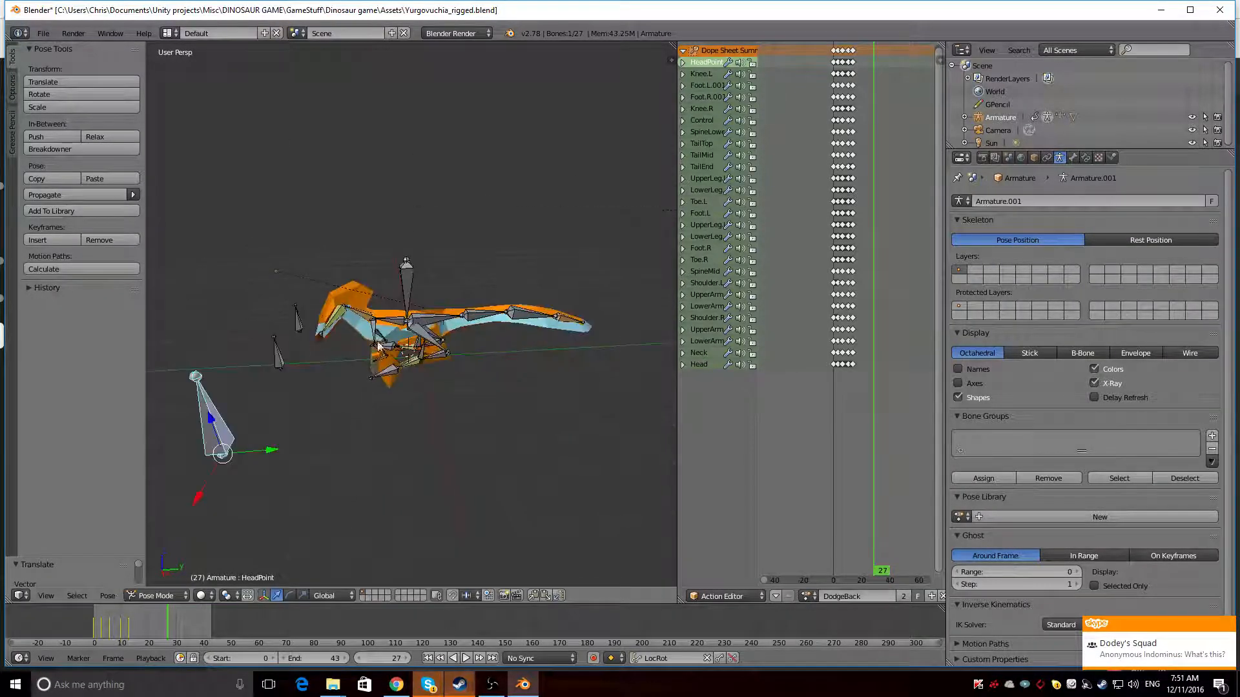
Lower the Neck bone along the global Z axis to bring the head close to the ground
{"action": "right_click", "coordinate": [363, 314]}
{"action": "key", "text": "g"}
{"action": "key", "text": "z"}
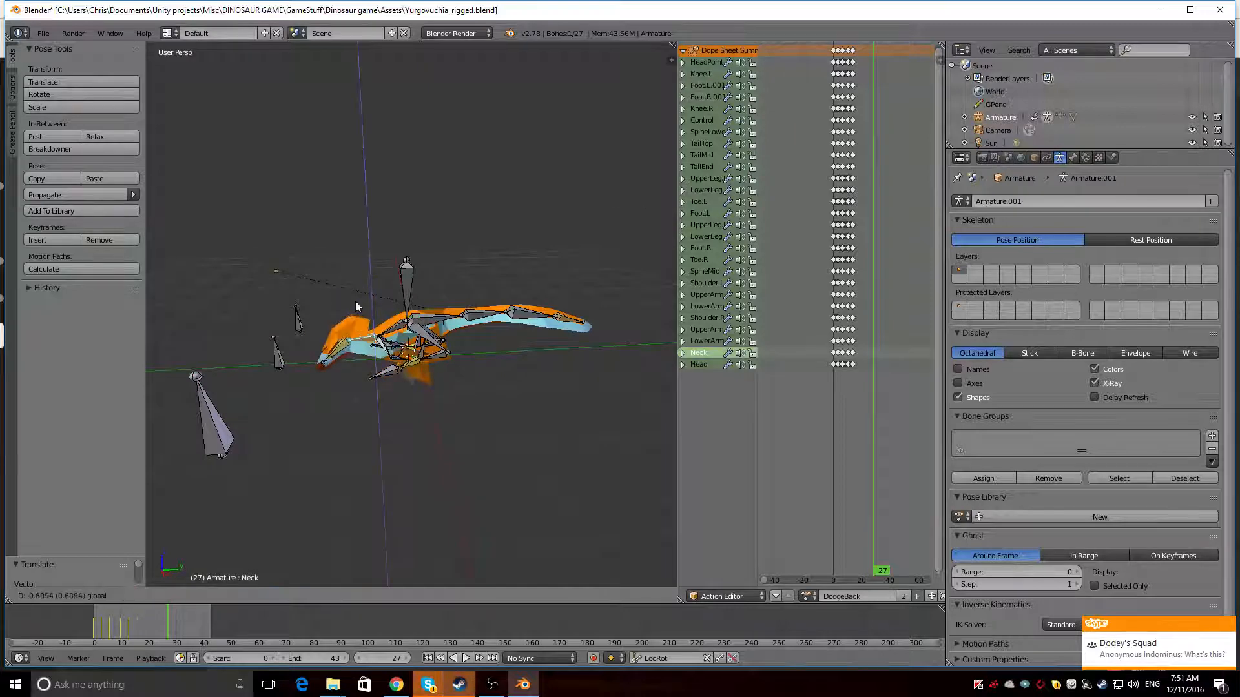
{"action": "left_click", "coordinate": [352, 301]}
{"action": "mouse_move", "coordinate": [358, 375]}
{"action": "middle_mouse_down"}
{"action": "mouse_move", "coordinate": [479, 337]}
{"action": "mouse_move", "coordinate": [532, 357]}
{"action": "mouse_move", "coordinate": [334, 375]}
{"action": "middle_mouse_up"}
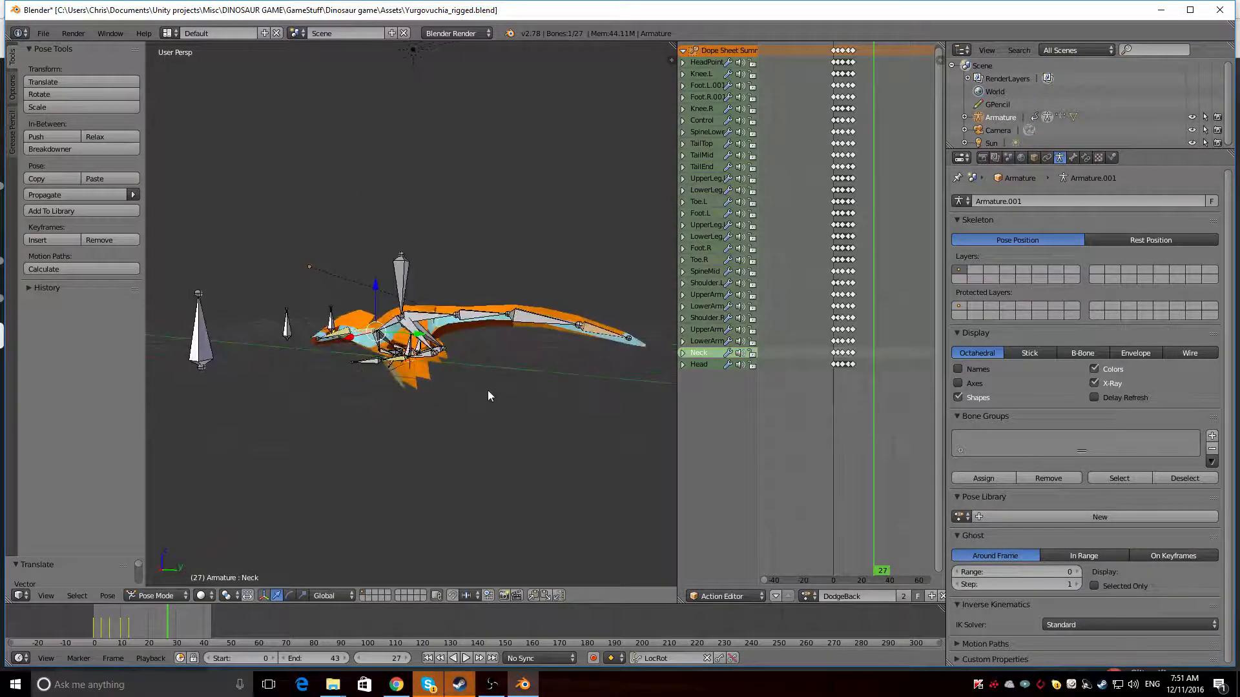
Preview the crouched dinosaur up close in rendered shading and return to solid shading
{"action": "key", "text": "shift+z"}
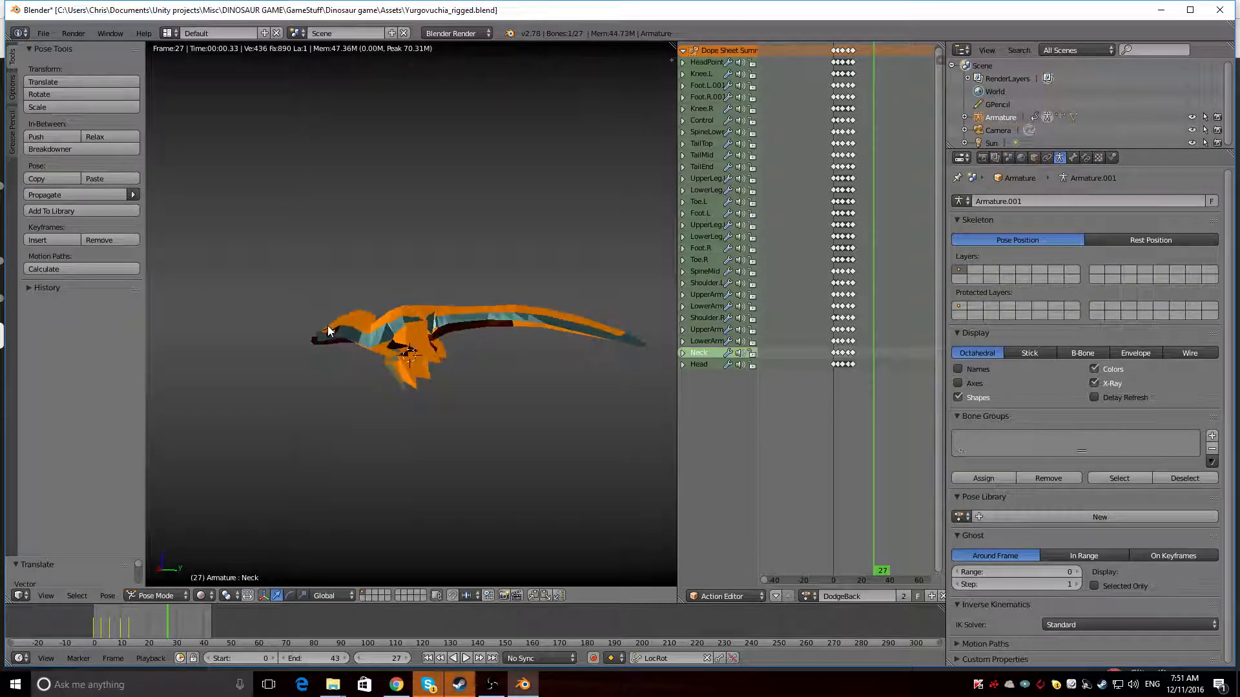
{"action": "mouse_move", "coordinate": [325, 329]}
{"action": "middle_mouse_down"}
{"action": "mouse_move", "coordinate": [339, 351]}
{"action": "mouse_move", "coordinate": [476, 359]}
{"action": "mouse_move", "coordinate": [331, 341]}
{"action": "middle_mouse_up"}
{"action": "scroll", "coordinate": [476, 360], "scroll_direction": "up", "scroll_amount": 5}
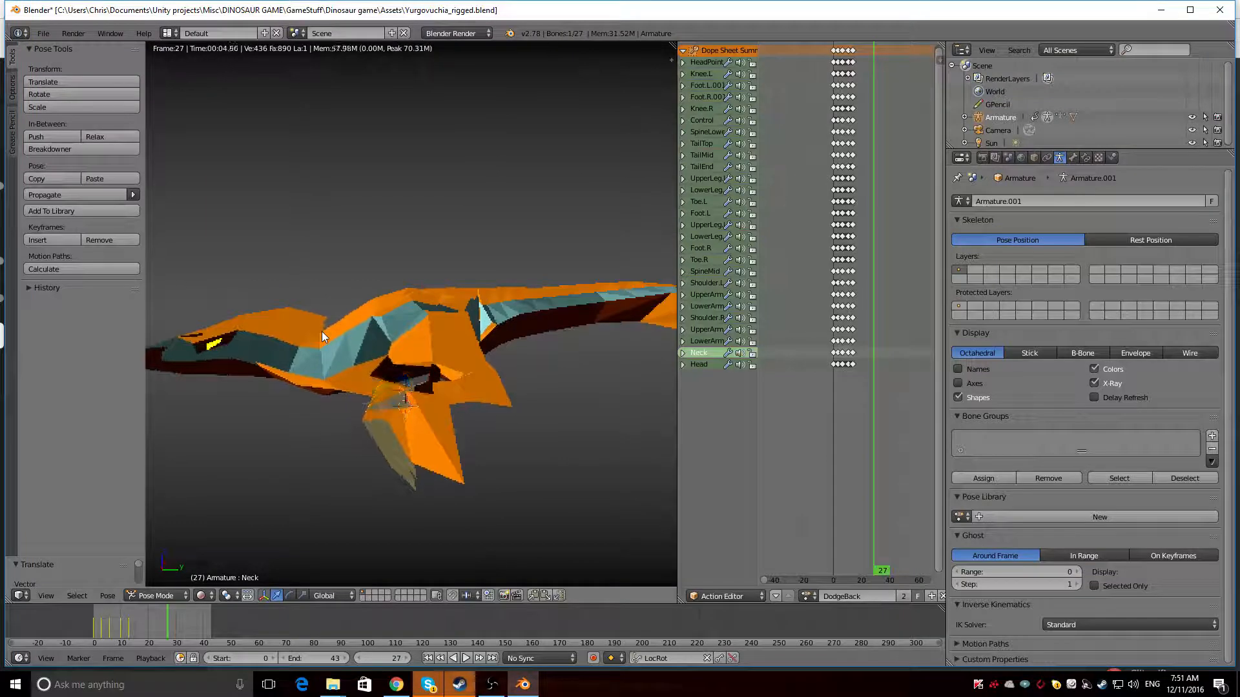
{"action": "scroll", "coordinate": [321, 331], "scroll_direction": "down", "scroll_amount": 1}
{"action": "key", "text": "shift+z"}
Select the LowerArm.L and LowerArm.R bones together and move them backward along global Y and up along global Z
{"action": "mouse_move", "coordinate": [322, 331]}
{"action": "middle_mouse_down"}
{"action": "mouse_move", "coordinate": [374, 336]}
{"action": "mouse_move", "coordinate": [326, 346]}
{"action": "mouse_move", "coordinate": [344, 366]}
{"action": "middle_mouse_up"}
{"action": "right_click", "coordinate": [355, 379]}
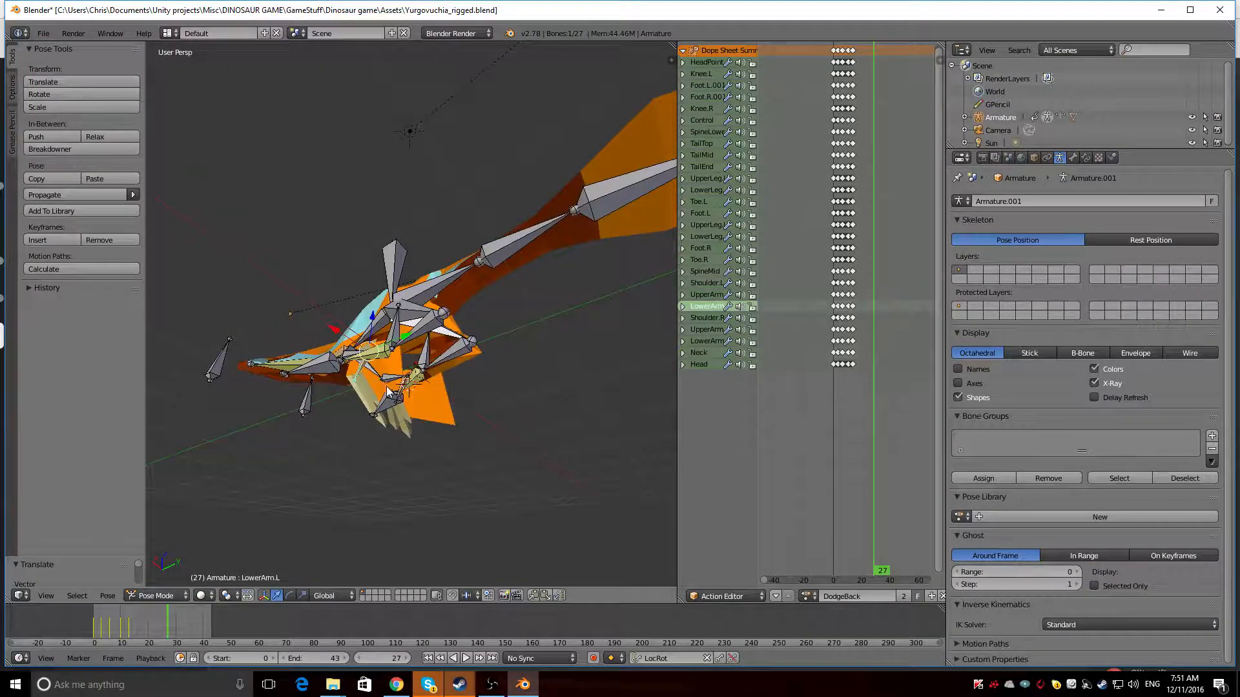
{"action": "right_click", "coordinate": [400, 390]}
{"action": "right_click", "coordinate": [400, 391], "text": "shift"}
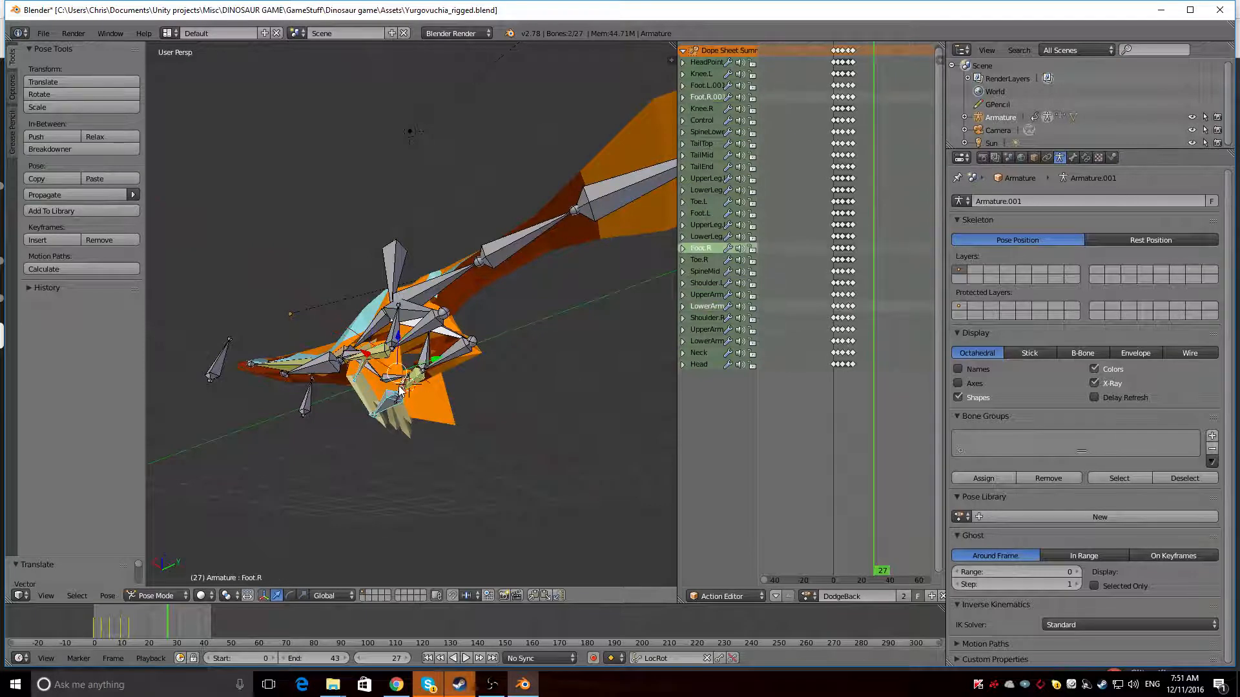
{"action": "right_click", "coordinate": [391, 404], "text": "shift"}
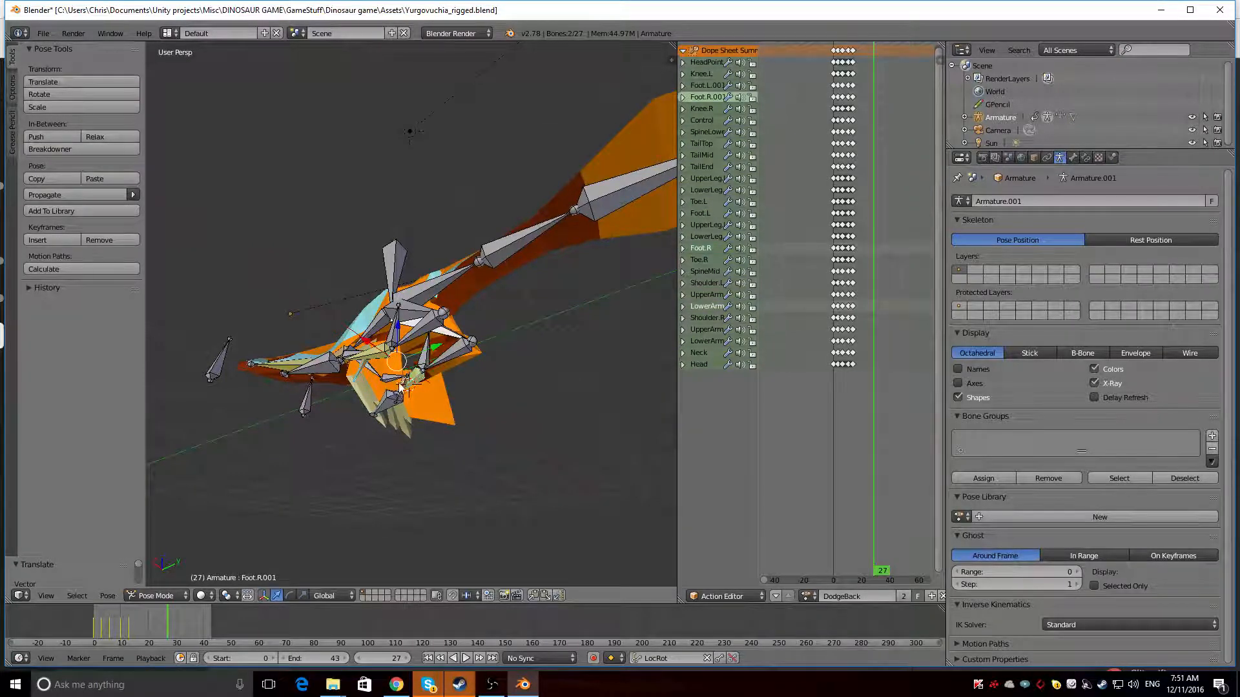
{"action": "right_click", "coordinate": [401, 387], "text": "shift"}
{"action": "middle_click_drag", "start_coordinate": [401, 387], "coordinate": [428, 386]}
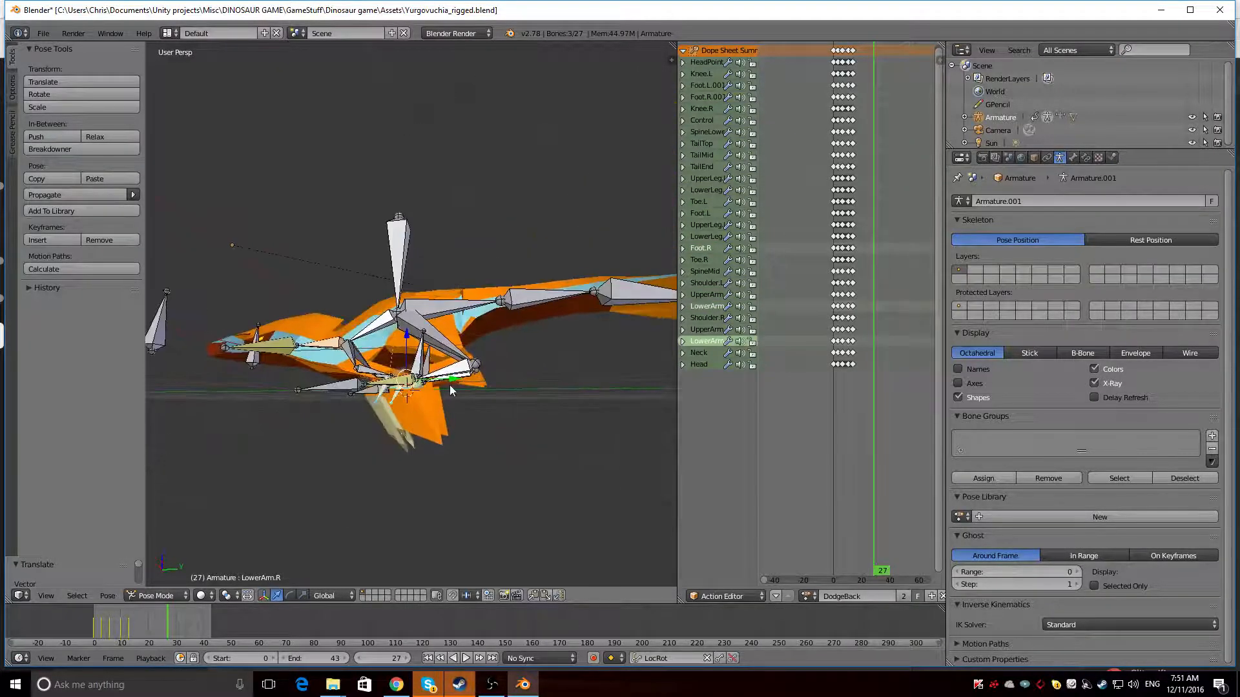
{"action": "key", "text": "g"}
{"action": "key", "text": "y"}
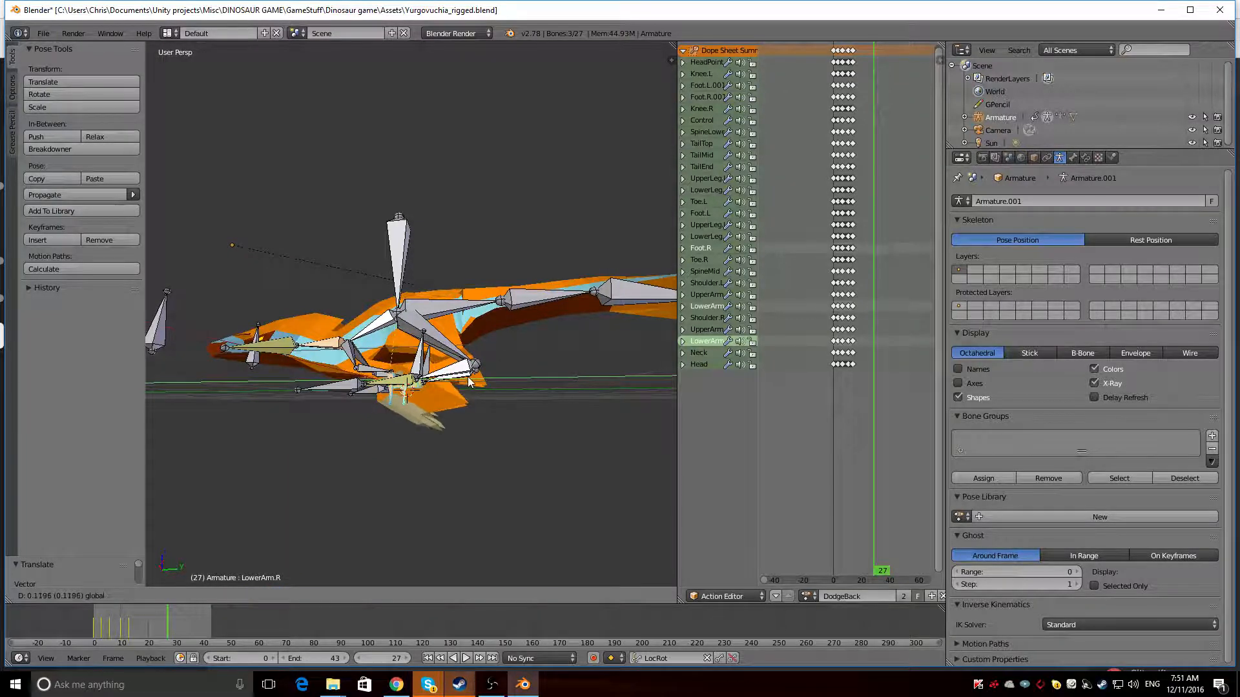
{"action": "key", "text": "z"}
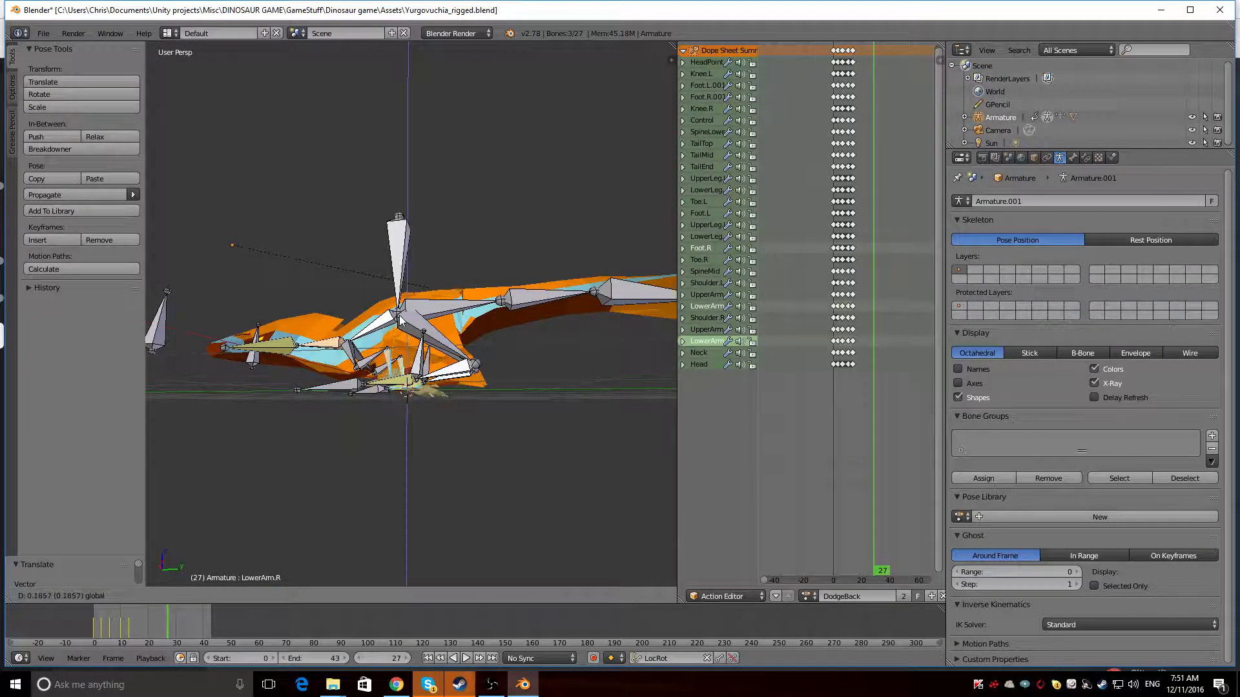
{"action": "left_click", "coordinate": [401, 318]}
Adjust the height of the selected lower arm bones along the global Z axis
{"action": "middle_click_drag", "start_coordinate": [401, 319], "coordinate": [324, 401]}
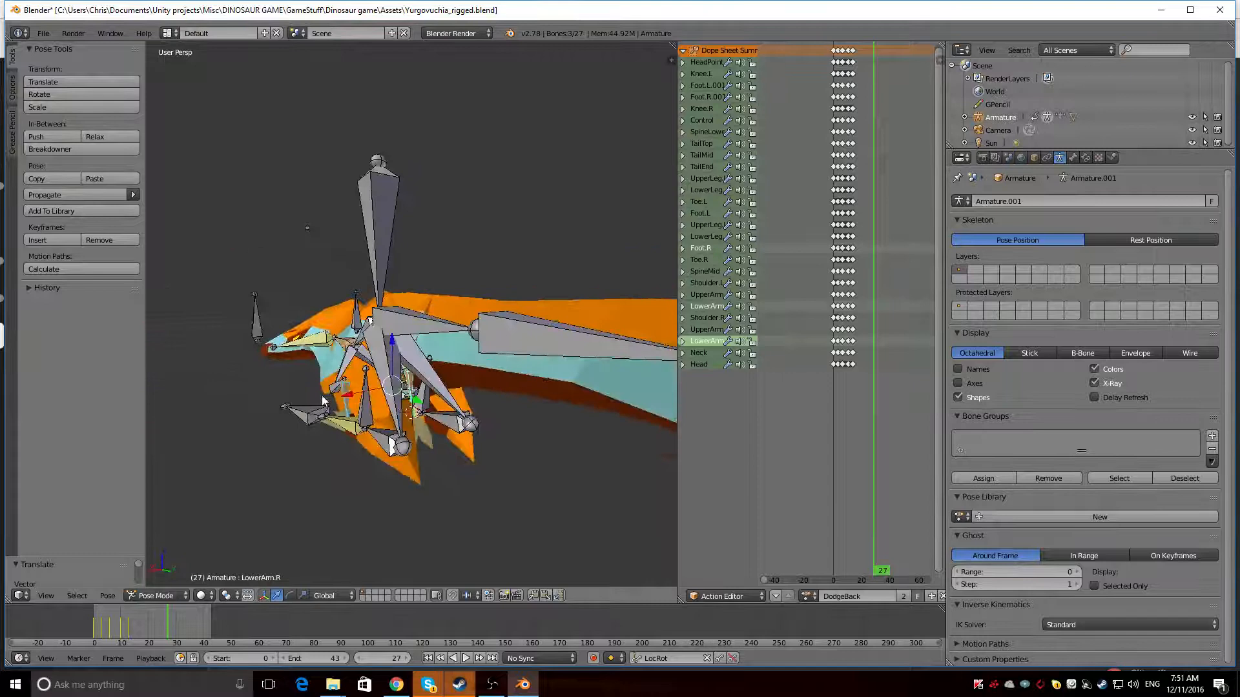
{"action": "key", "text": "g"}
{"action": "key", "text": "z"}
{"action": "left_click", "coordinate": [385, 335]}
Move the LowerArm.L bone outward along the global X axis to spread the left arm
{"action": "middle_click_drag", "start_coordinate": [385, 335], "coordinate": [574, 316]}
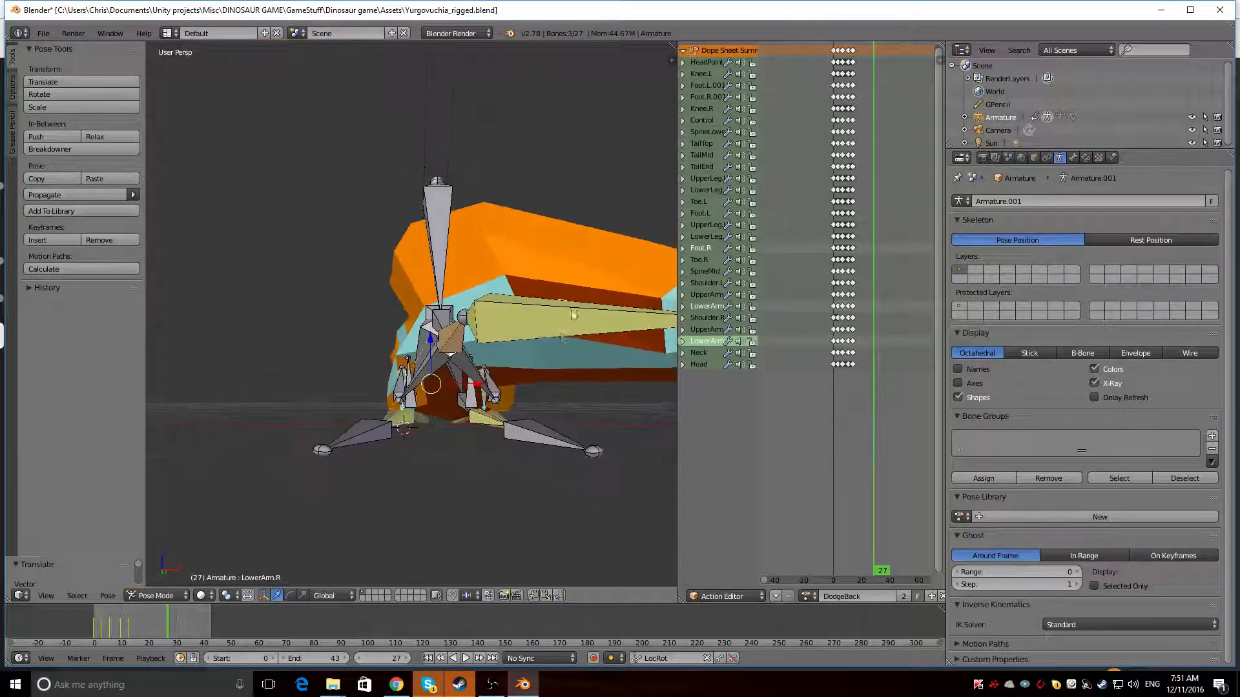
{"action": "middle_click_drag", "start_coordinate": [478, 401], "coordinate": [520, 359]}
{"action": "right_click", "coordinate": [380, 409]}
{"action": "key", "text": "g"}
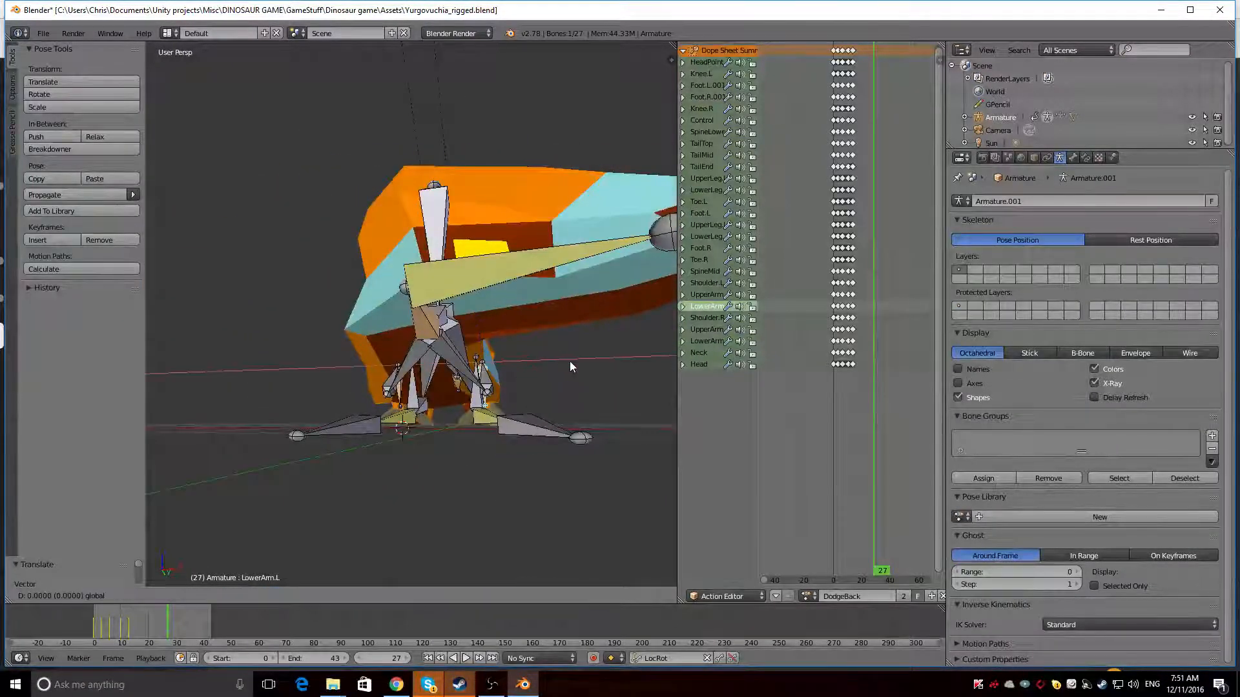
{"action": "left_click", "coordinate": [668, 366]}
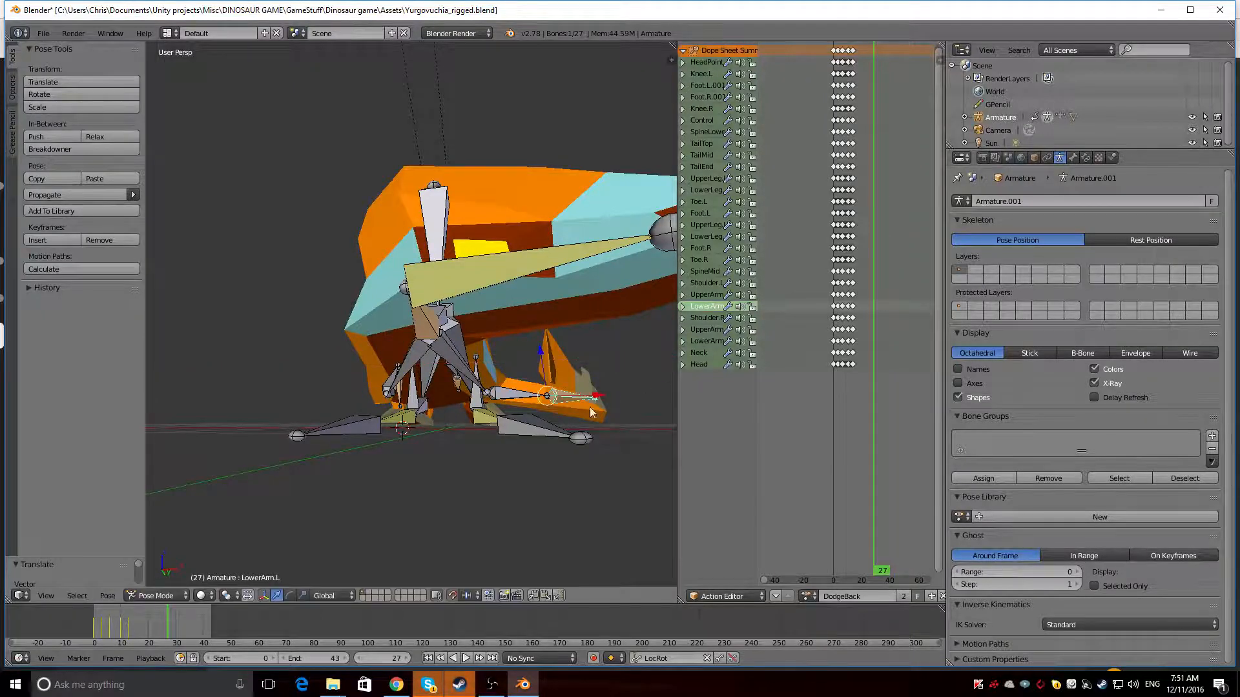
Move the LowerArm.R bone outward to spread the right arm like the left one
{"action": "middle_click_drag", "start_coordinate": [590, 406], "coordinate": [660, 416]}
{"action": "right_click", "coordinate": [423, 384]}
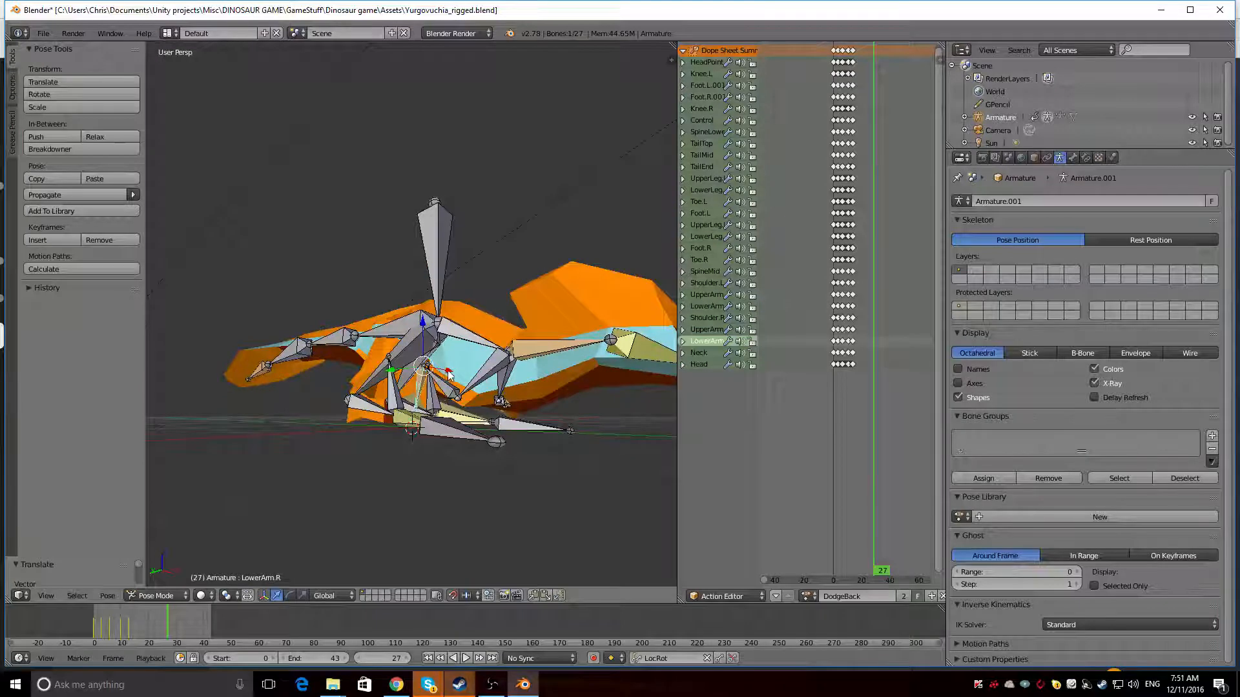
{"action": "key", "text": "g"}
{"action": "left_click", "coordinate": [369, 386]}
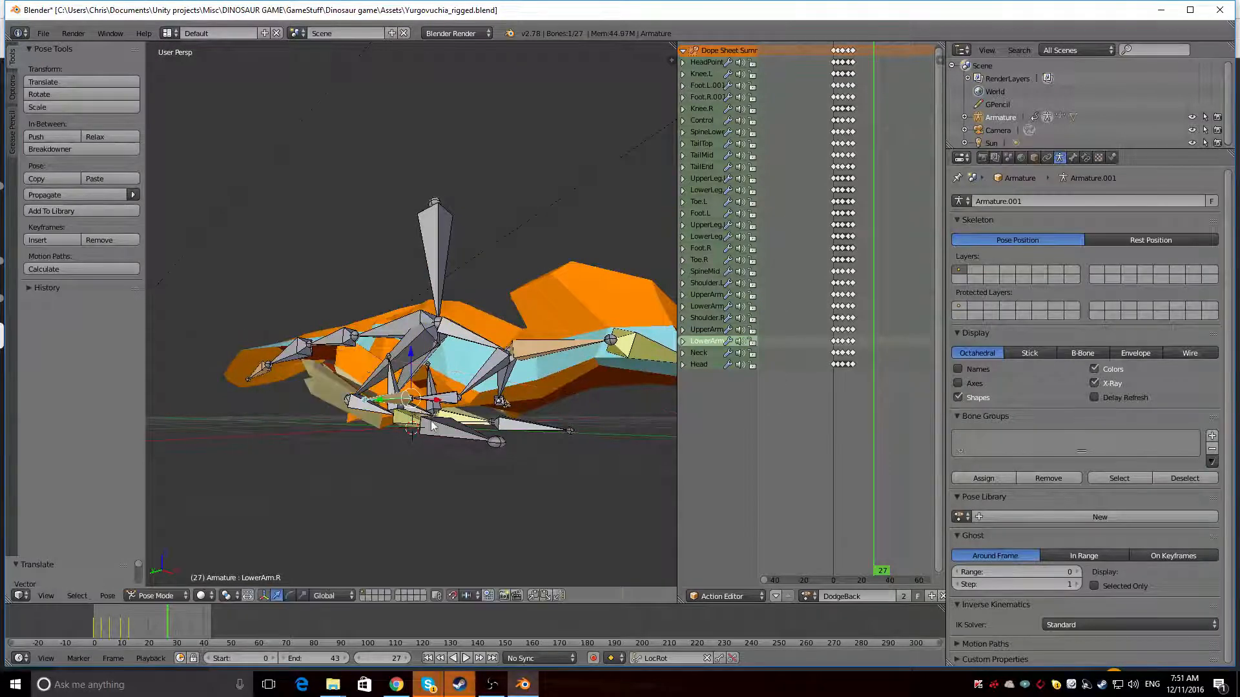
In the front orthographic view, pull the LowerArm.L bone inward along the global X axis
{"action": "middle_click_drag", "start_coordinate": [420, 397], "coordinate": [336, 462]}
{"action": "key", "text": "KP_1"}
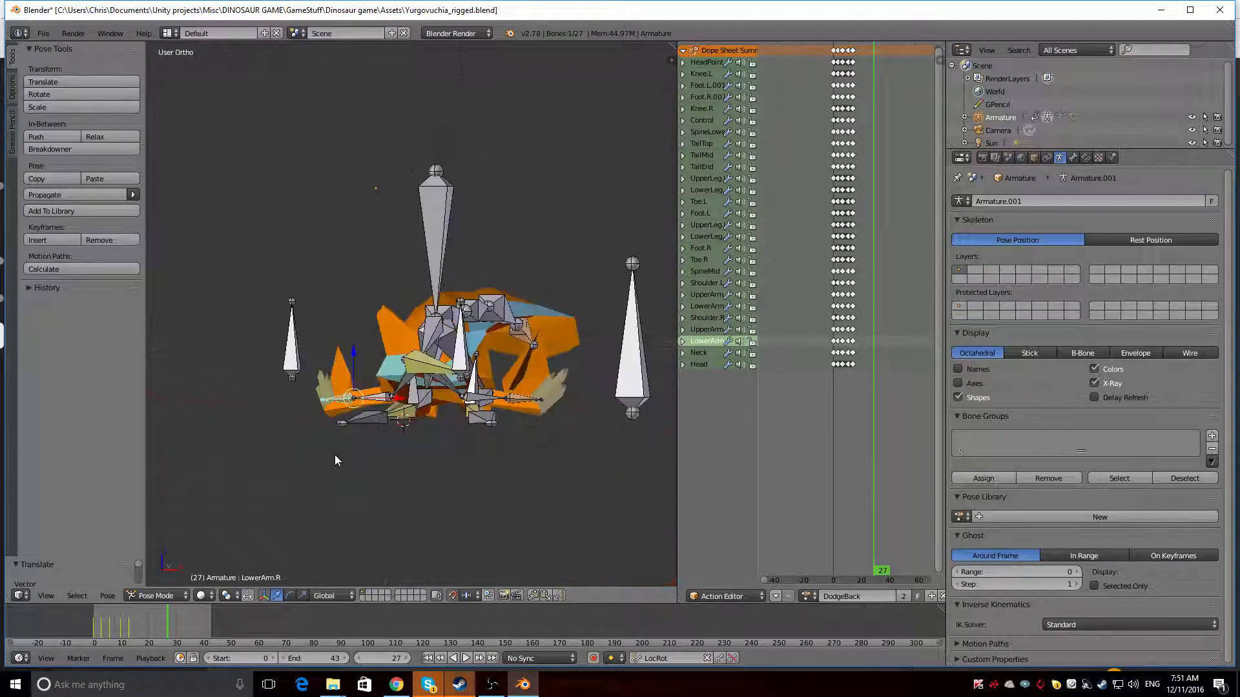
{"action": "right_click", "coordinate": [533, 403]}
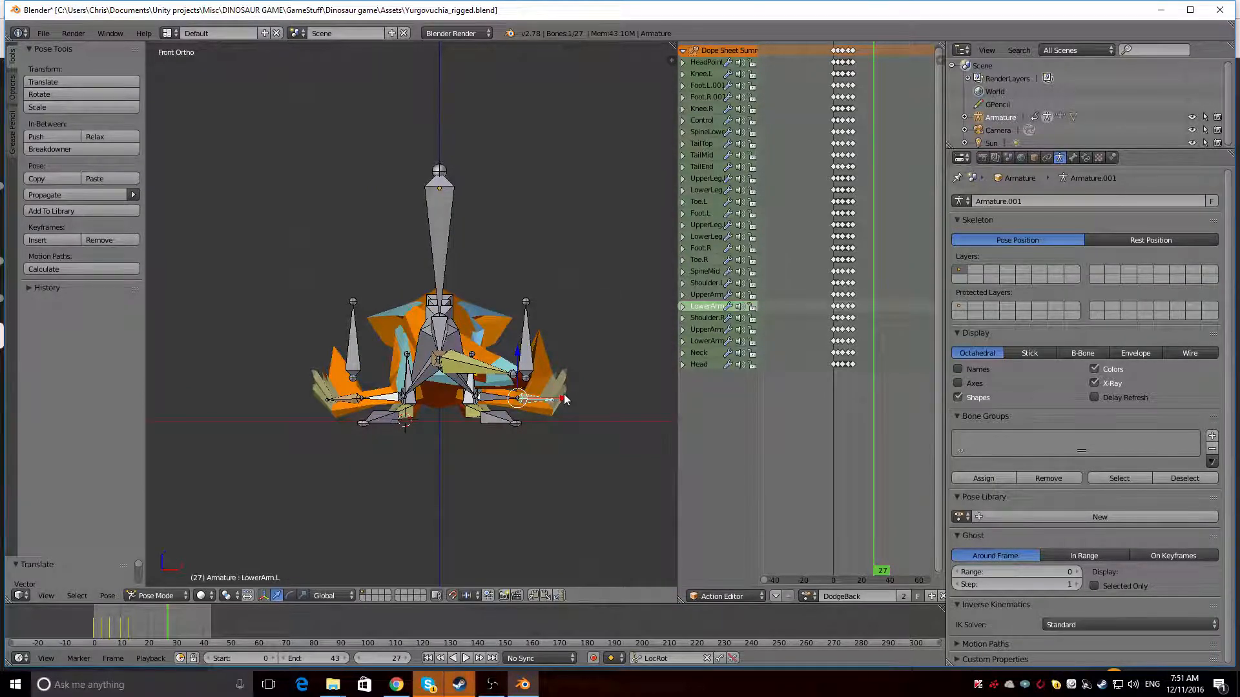
{"action": "key", "text": "g"}
{"action": "key", "text": "x"}
{"action": "left_click", "coordinate": [541, 396]}
Move the LowerArm.R bone inward so the right arm matches the left
{"action": "right_click", "coordinate": [346, 401]}
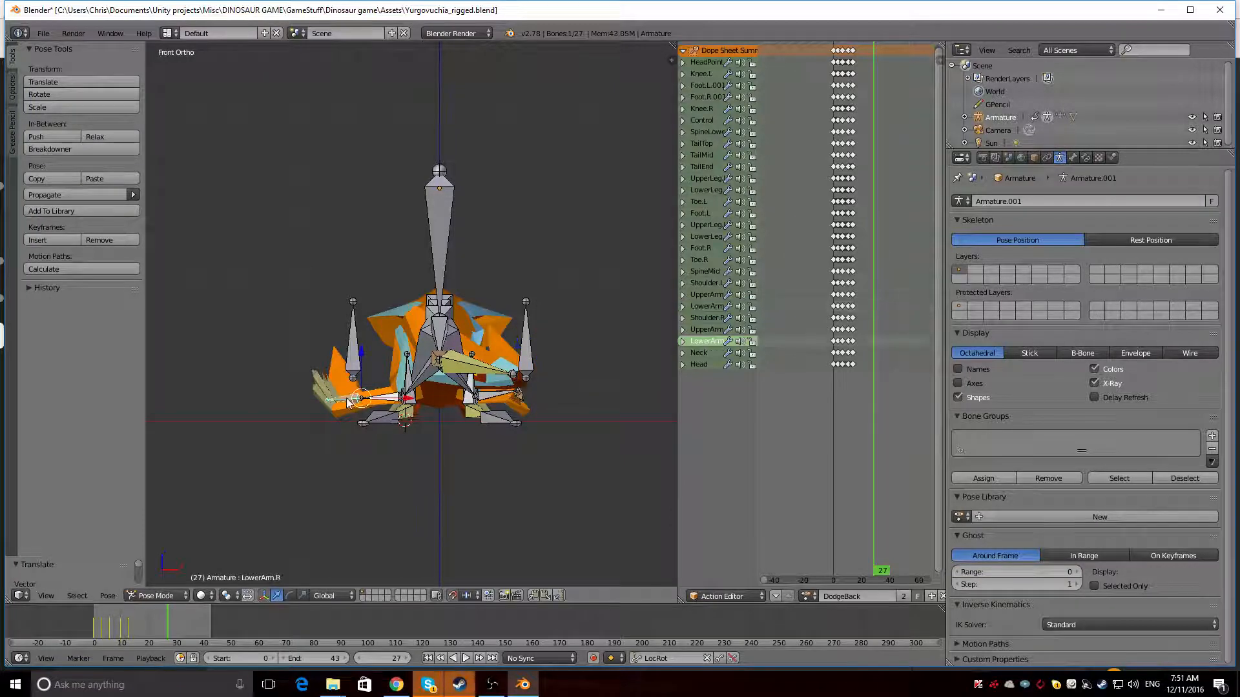
{"action": "key", "text": "g"}
{"action": "left_click", "coordinate": [355, 417]}
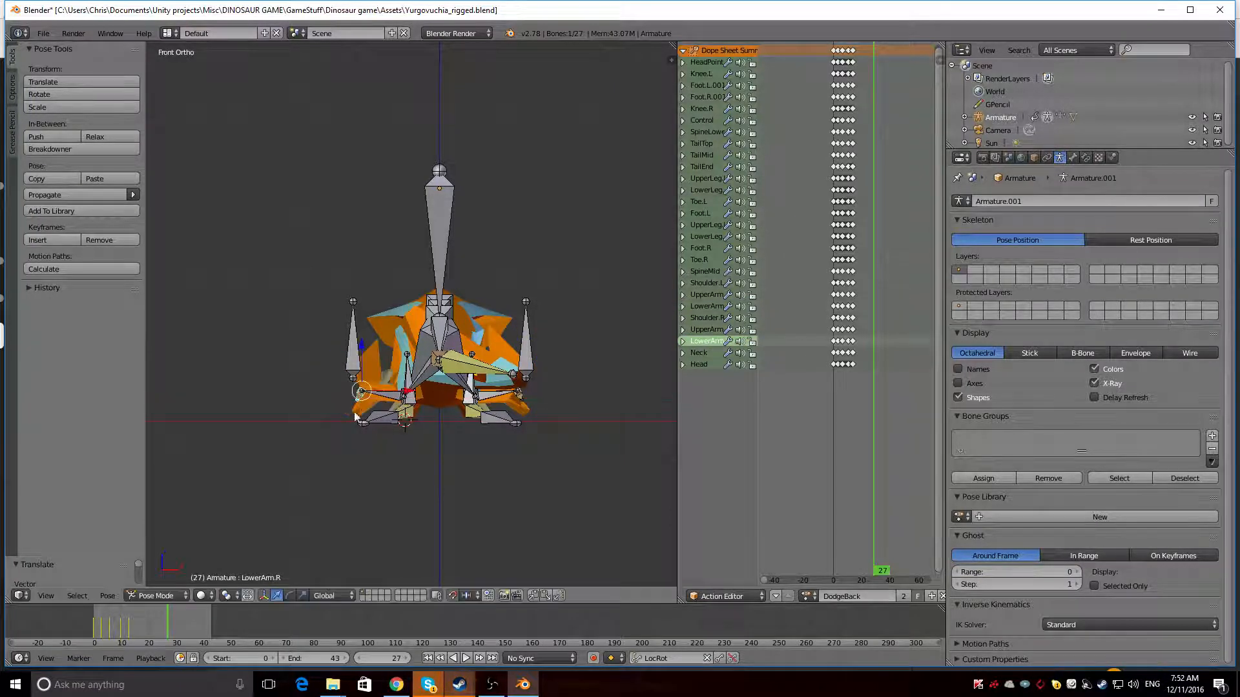
Clear the pose rotation of the LowerArm.R and LowerArm.L bones in perspective view
{"action": "middle_click_drag", "start_coordinate": [246, 400], "coordinate": [359, 492]}
{"action": "key", "text": "KP_5"}
{"action": "scroll", "coordinate": [342, 466], "scroll_direction": "up", "scroll_amount": 5}
{"action": "scroll", "coordinate": [377, 437], "scroll_direction": "down", "scroll_amount": 6}
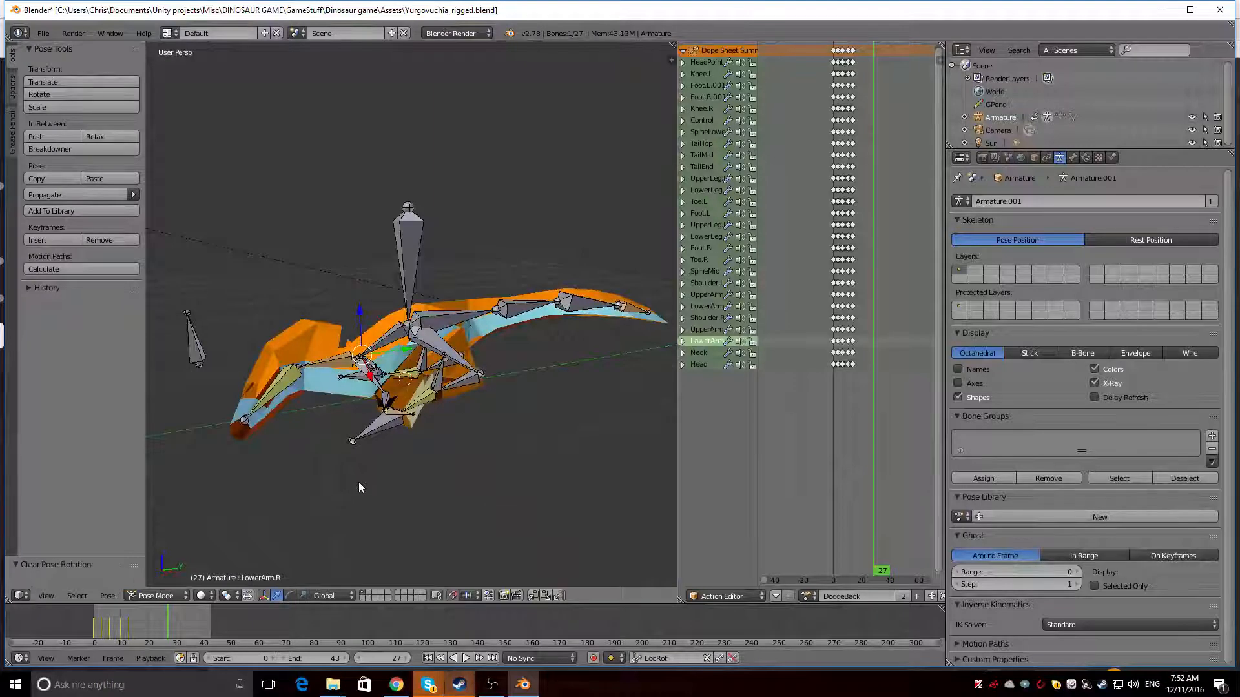
{"action": "right_click", "coordinate": [387, 412]}
{"action": "key", "text": "alt+r"}
{"action": "key", "text": "alt+r"}
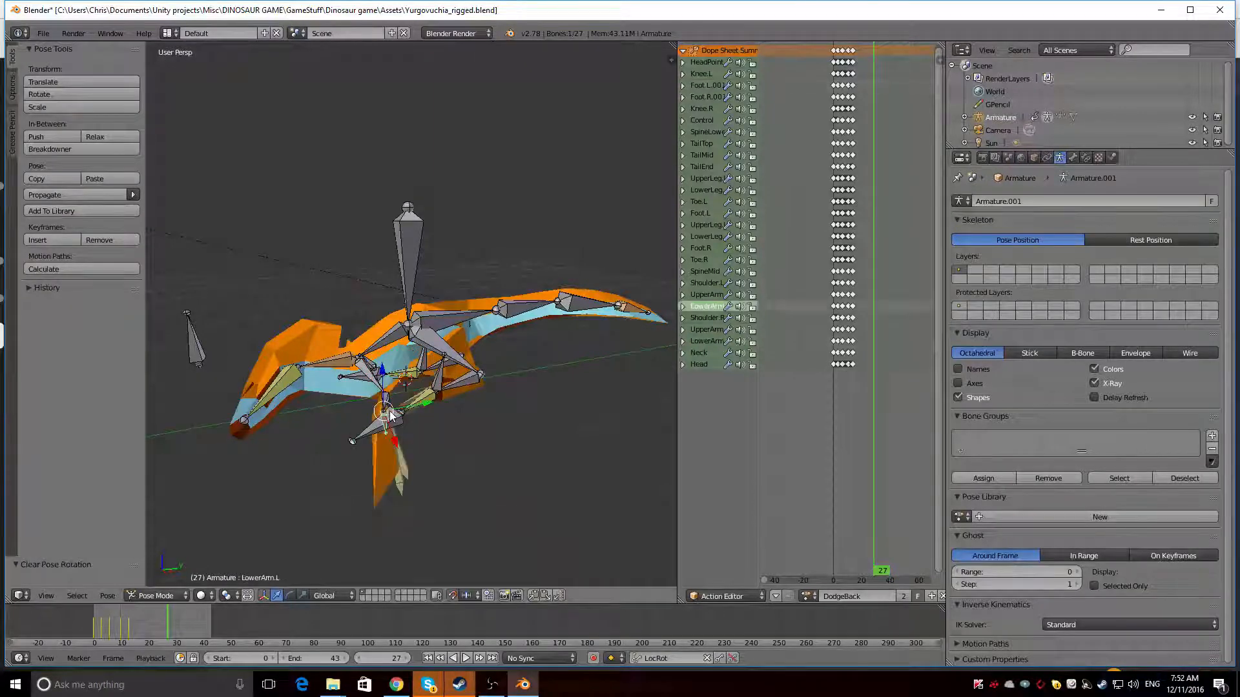
Examine the crouched pose from several angles, selecting bones around the left foot and the right upper arm
{"action": "middle_click_drag", "start_coordinate": [383, 396], "coordinate": [416, 474]}
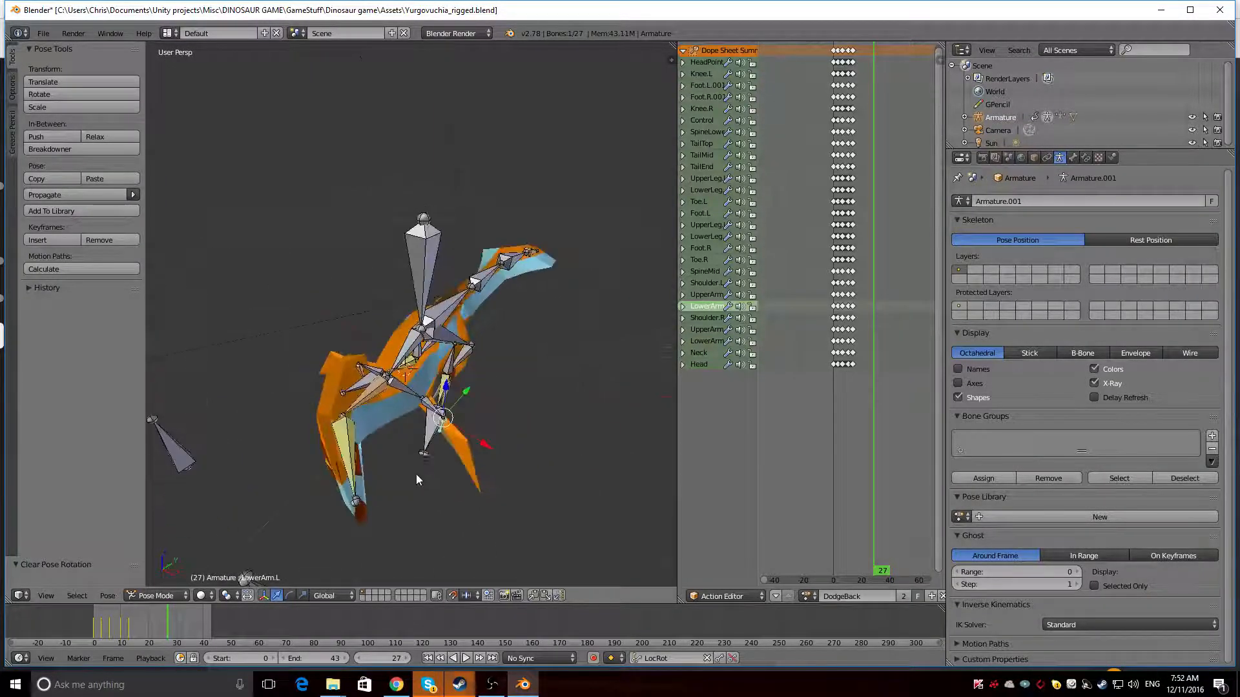
{"action": "right_click", "coordinate": [424, 405]}
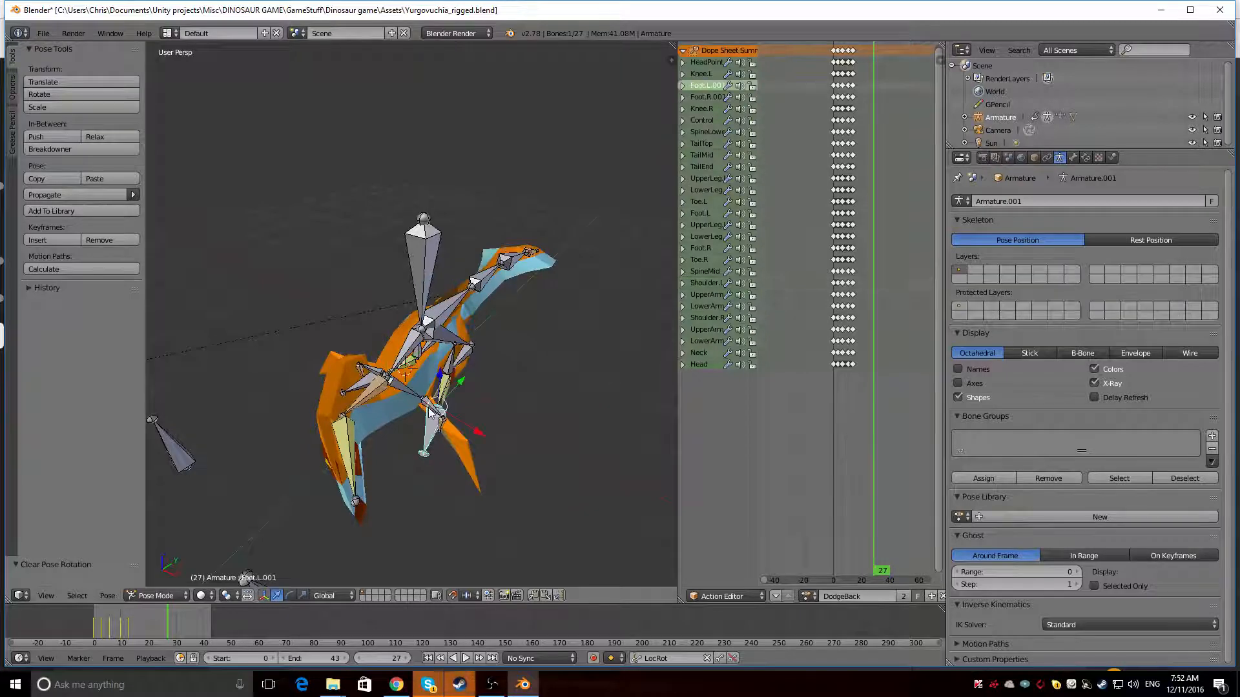
{"action": "right_click", "coordinate": [431, 414]}
{"action": "middle_click_drag", "start_coordinate": [431, 413], "coordinate": [262, 416]}
{"action": "right_click", "coordinate": [430, 386]}
{"action": "right_click", "coordinate": [427, 386]}
{"action": "scroll", "coordinate": [265, 419], "scroll_direction": "up", "scroll_amount": 4}
{"action": "scroll", "coordinate": [257, 425], "scroll_direction": "down", "scroll_amount": 5}
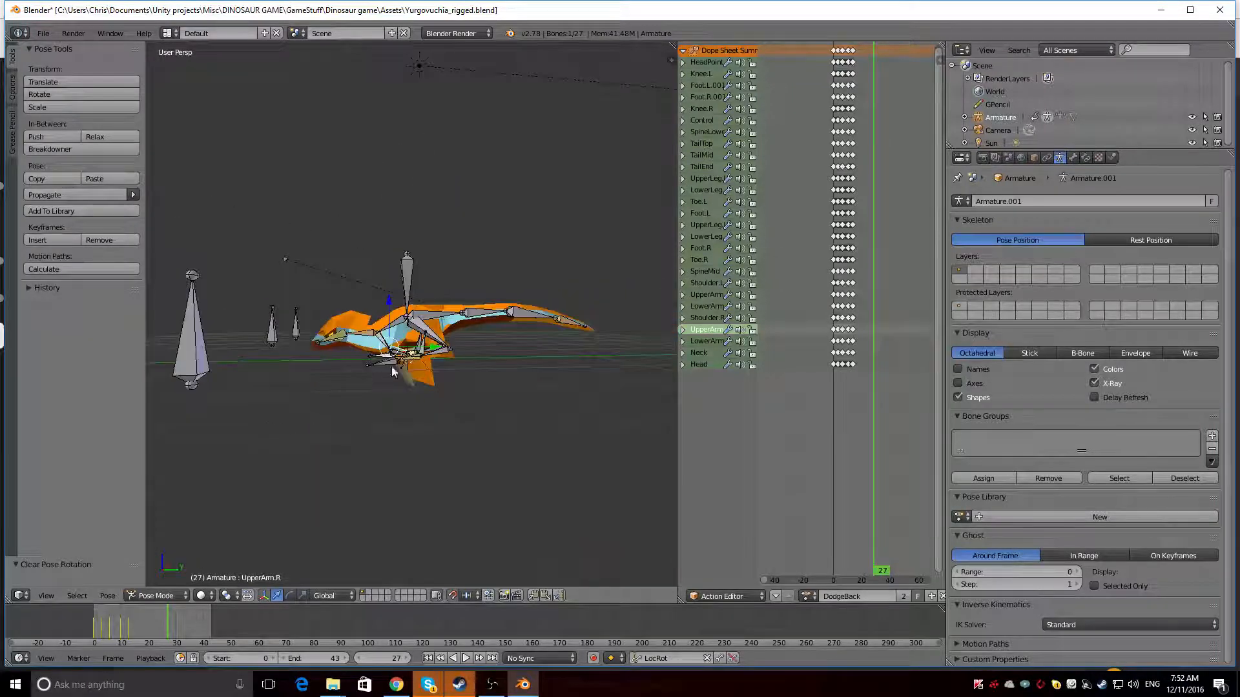
{"action": "middle_click_drag", "start_coordinate": [346, 405], "coordinate": [362, 411]}
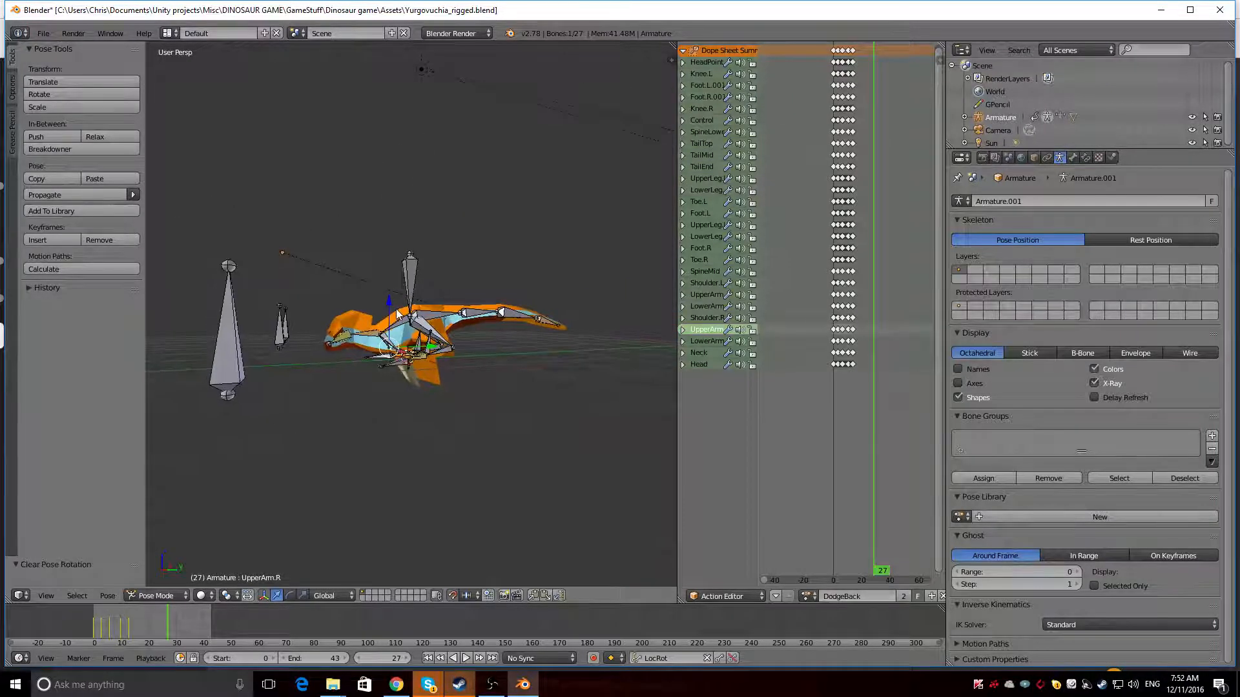
Clear the pose rotation of all the armature's bones
{"action": "key", "text": "a"}
{"action": "key", "text": "alt+r"}
{"action": "middle_click_drag", "start_coordinate": [397, 314], "coordinate": [428, 352]}
Swing the tail sideways by moving the TailEnd bone, and view the bend from both sides
{"action": "right_click", "coordinate": [529, 336]}
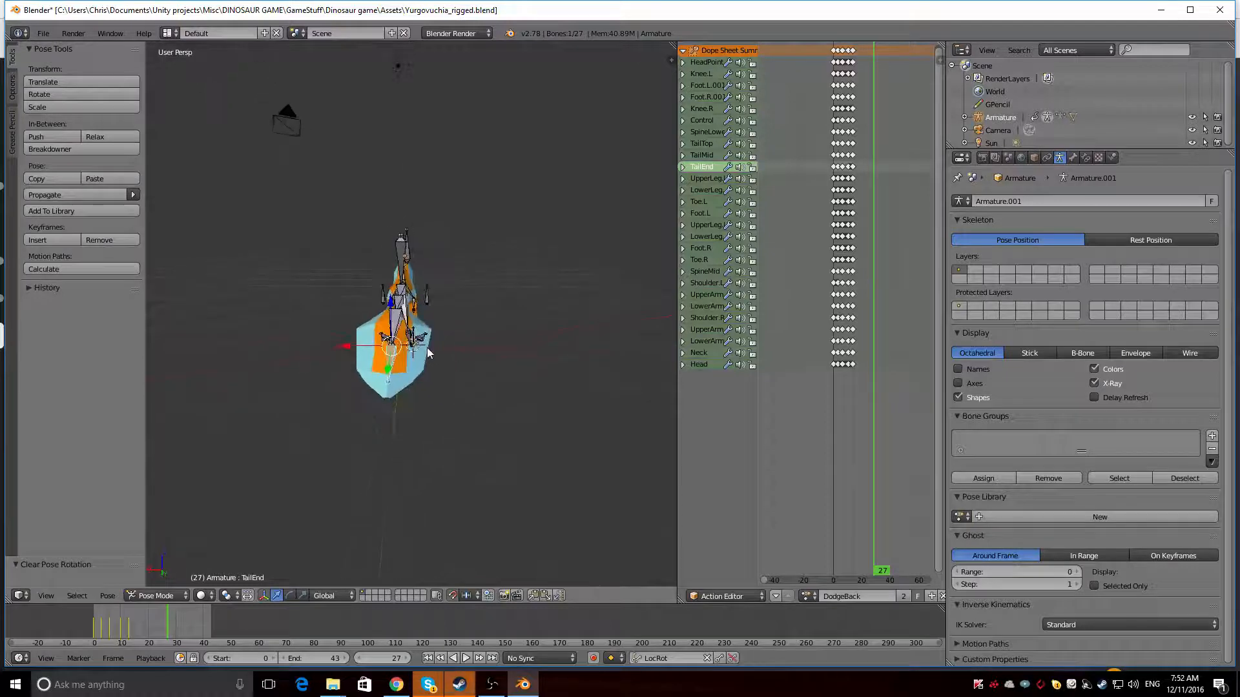
{"action": "key", "text": "g"}
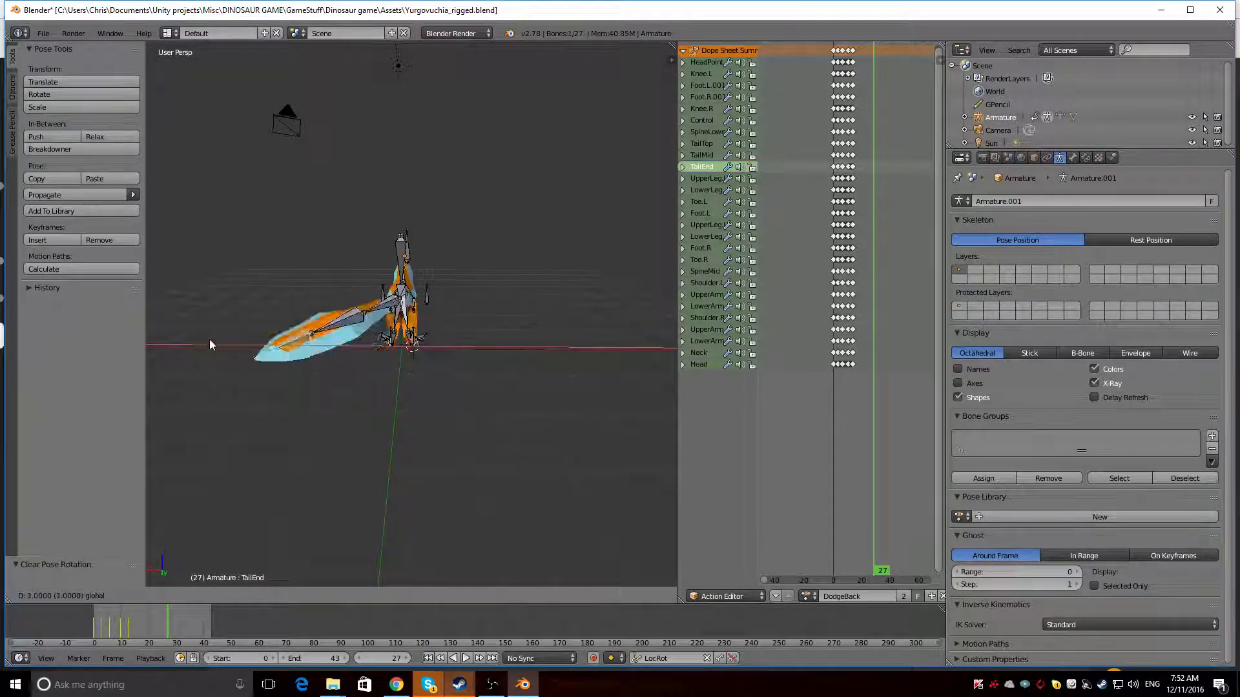
{"action": "left_click", "coordinate": [343, 339]}
{"action": "middle_click_drag", "start_coordinate": [343, 340], "coordinate": [230, 308]}
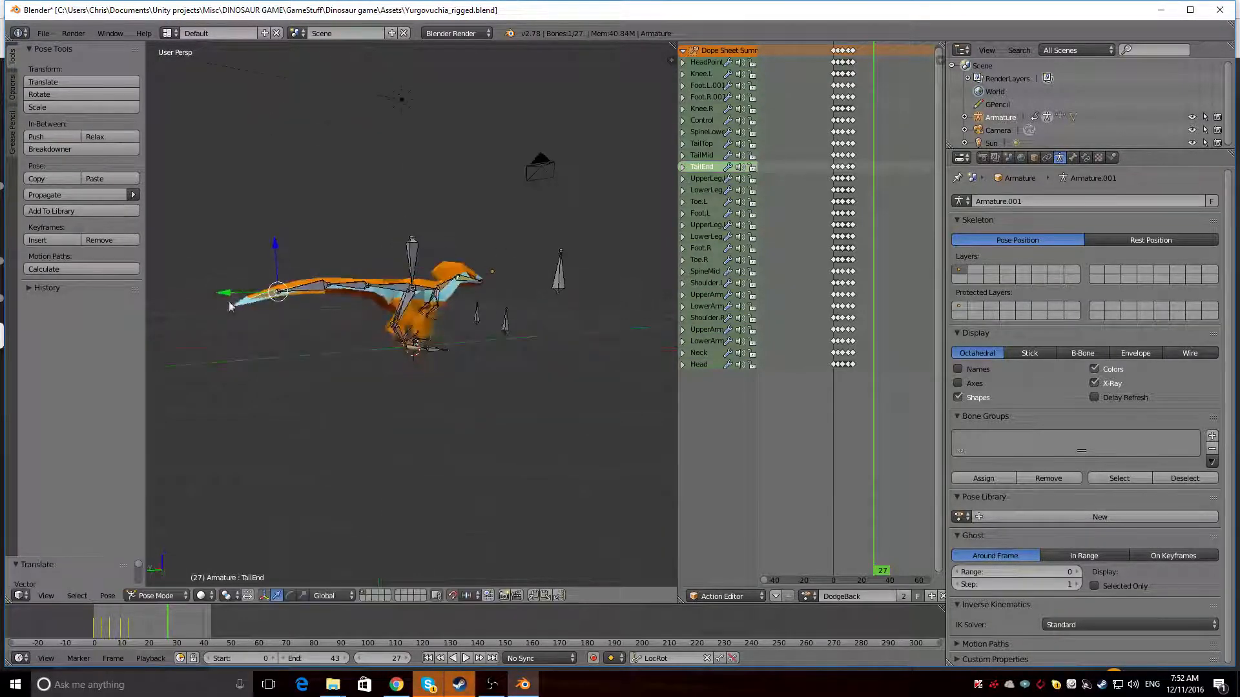
{"action": "middle_click_drag", "start_coordinate": [238, 361], "coordinate": [486, 439]}
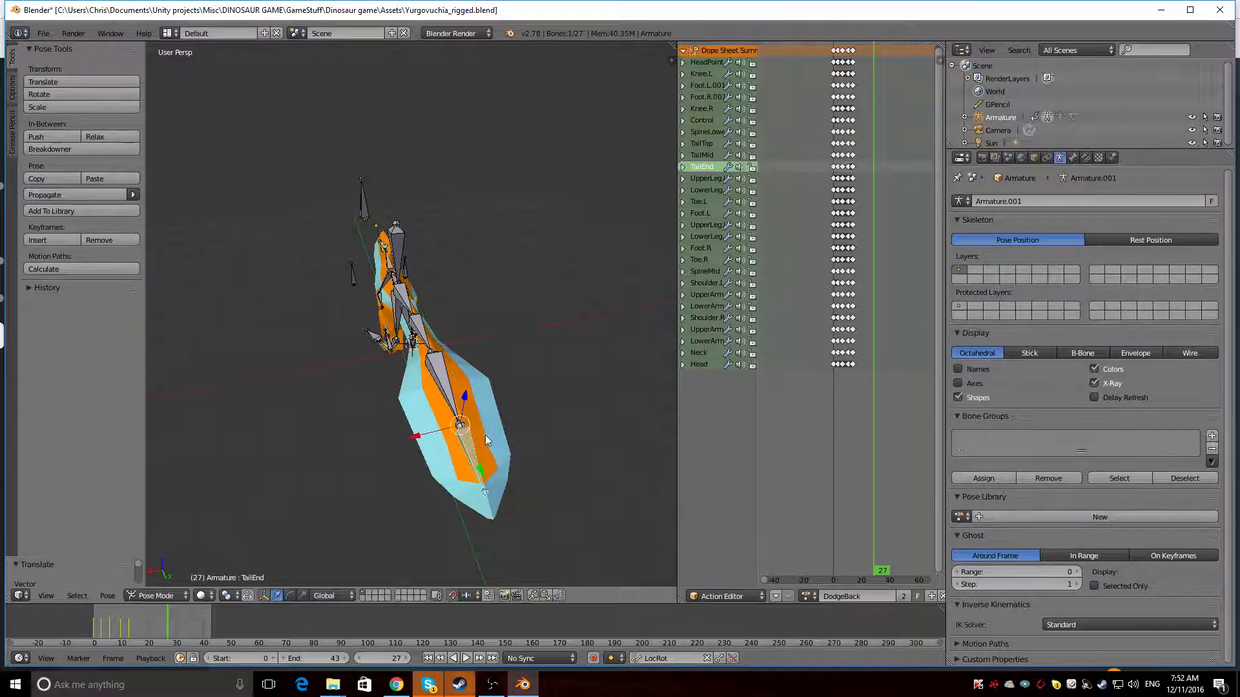
{"action": "middle_click_drag", "start_coordinate": [465, 397], "coordinate": [454, 386]}
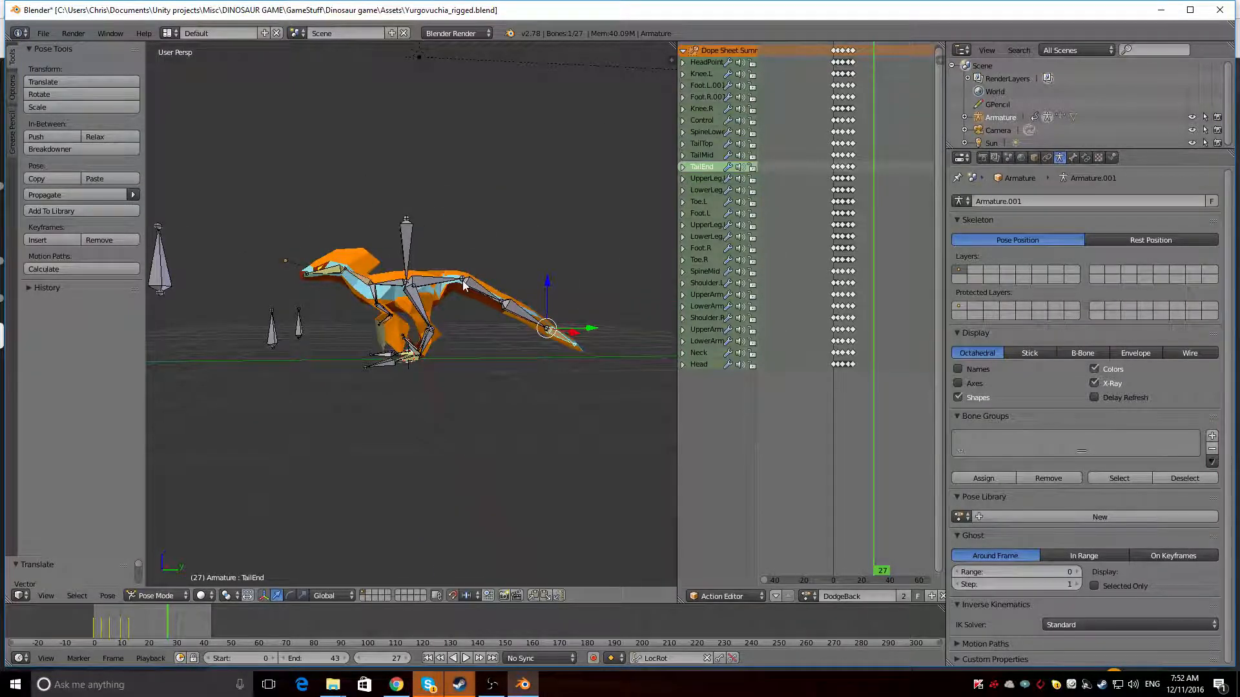
Try raising the TailEnd bone along global Z, and move it along the global Y axis to bend the tail
{"action": "key", "text": "g"}
{"action": "key", "text": "z"}
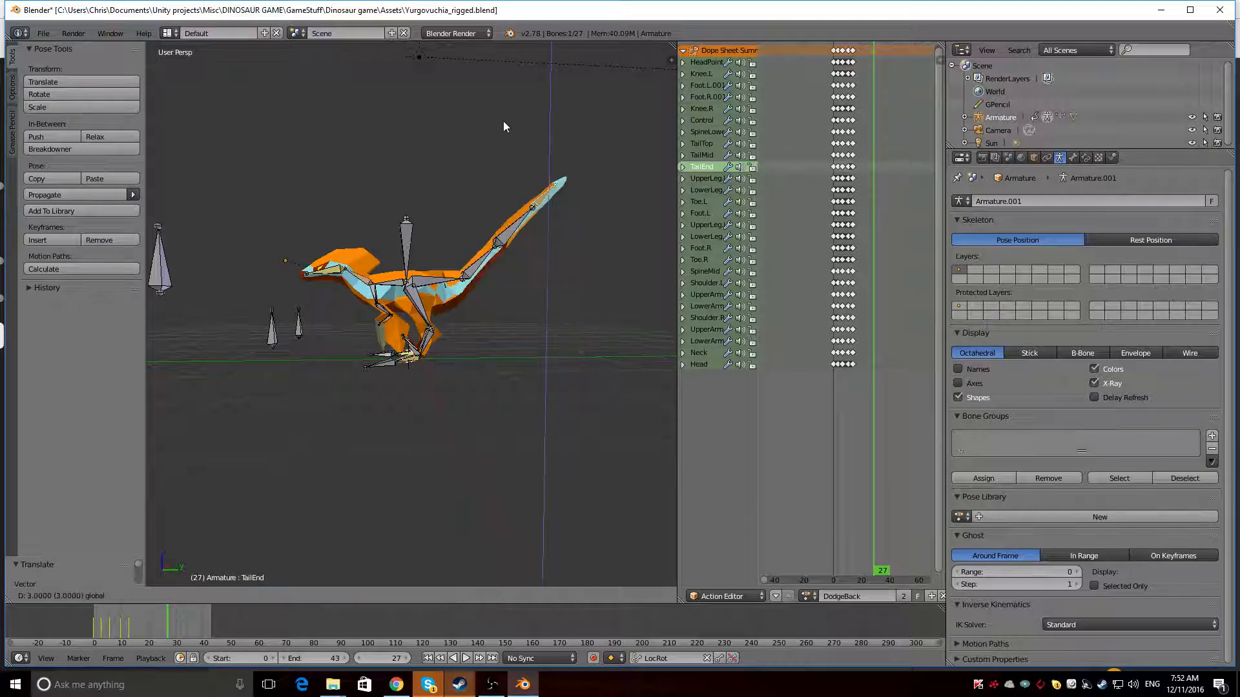
{"action": "key", "text": "Escape"}
{"action": "key", "text": "g"}
{"action": "key", "text": "y"}
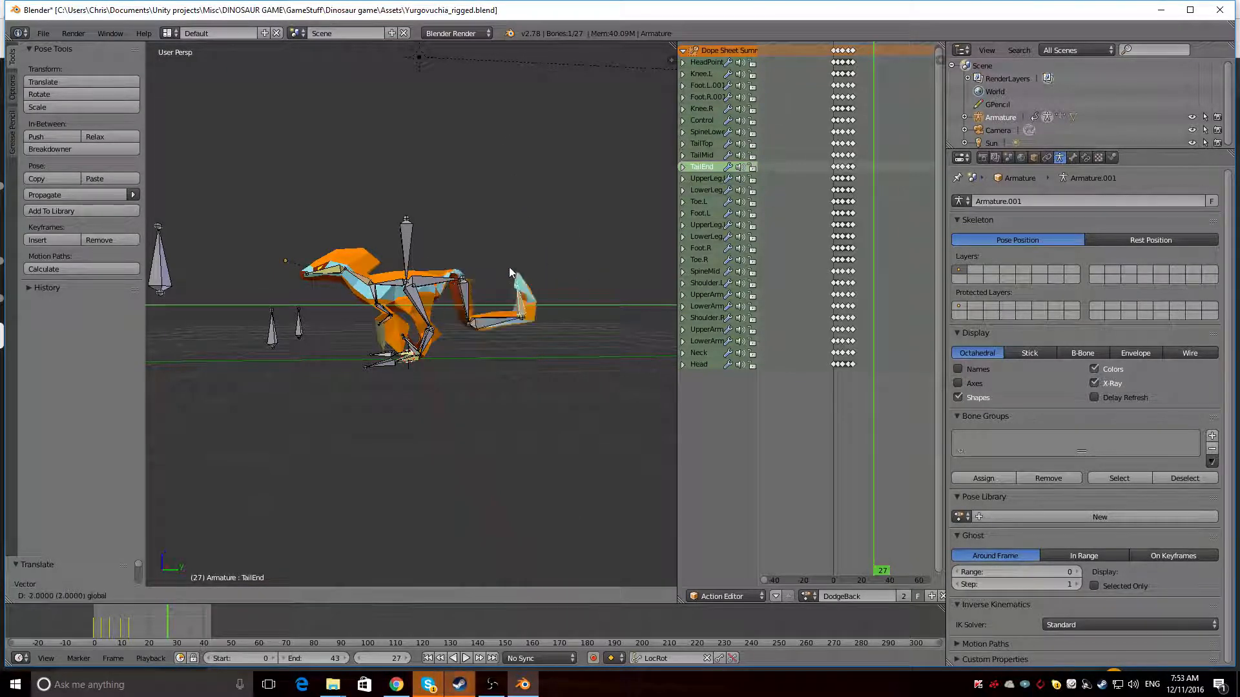
{"action": "left_click", "coordinate": [572, 254]}
Rotate the TailTop, TailMid and TailEnd bones one by one so the tail curls upward, turning TailEnd about global X
{"action": "right_click", "coordinate": [472, 298]}
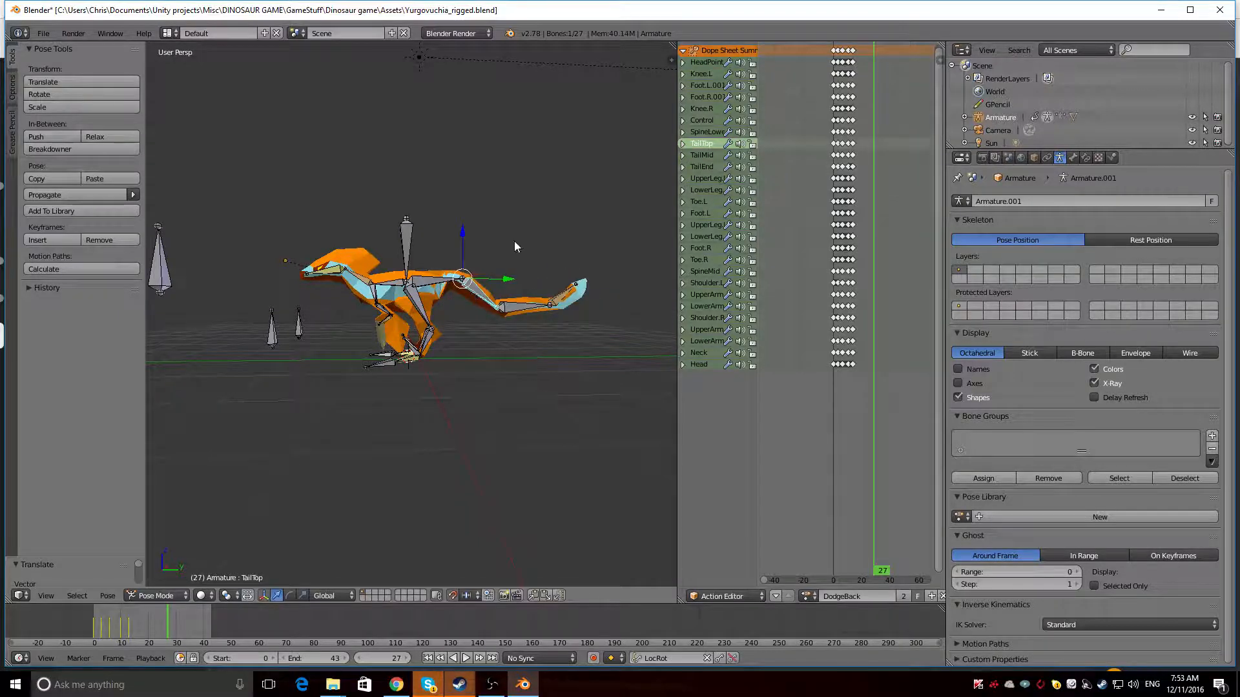
{"action": "key", "text": "r"}
{"action": "left_click", "coordinate": [498, 213]}
{"action": "right_click", "coordinate": [534, 276]}
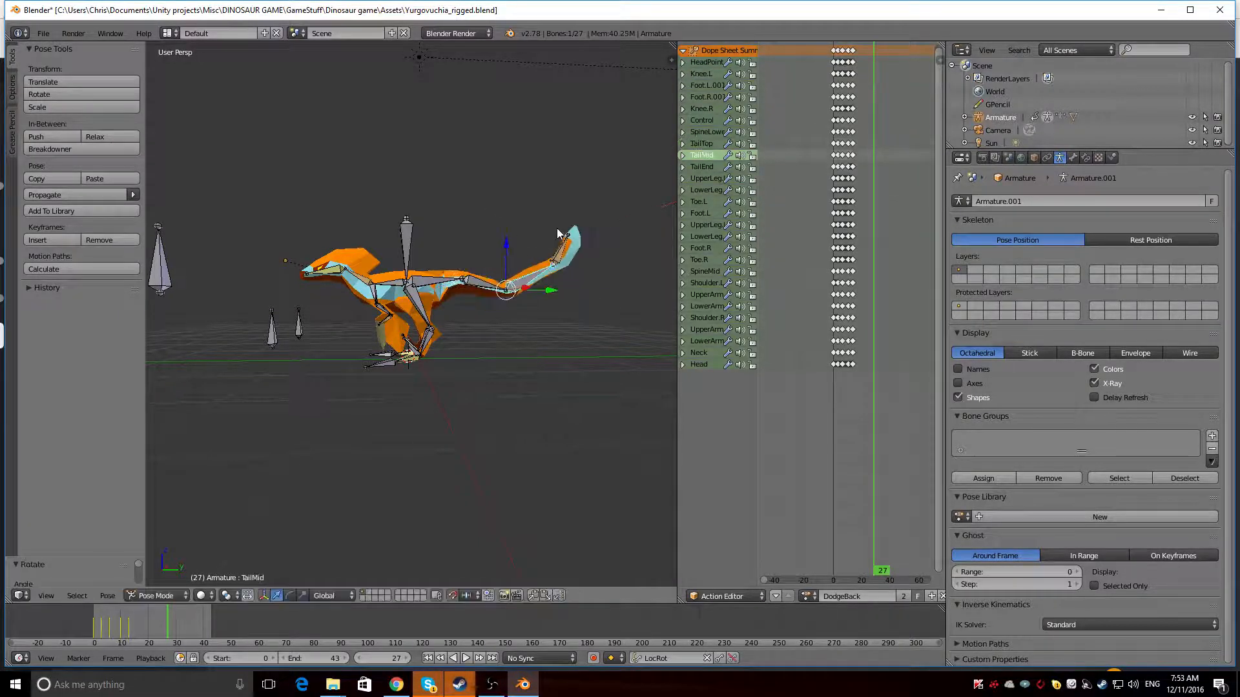
{"action": "key", "text": "r"}
{"action": "left_click", "coordinate": [540, 194]}
{"action": "right_click", "coordinate": [546, 223]}
{"action": "key", "text": "r"}
{"action": "key", "text": "x"}
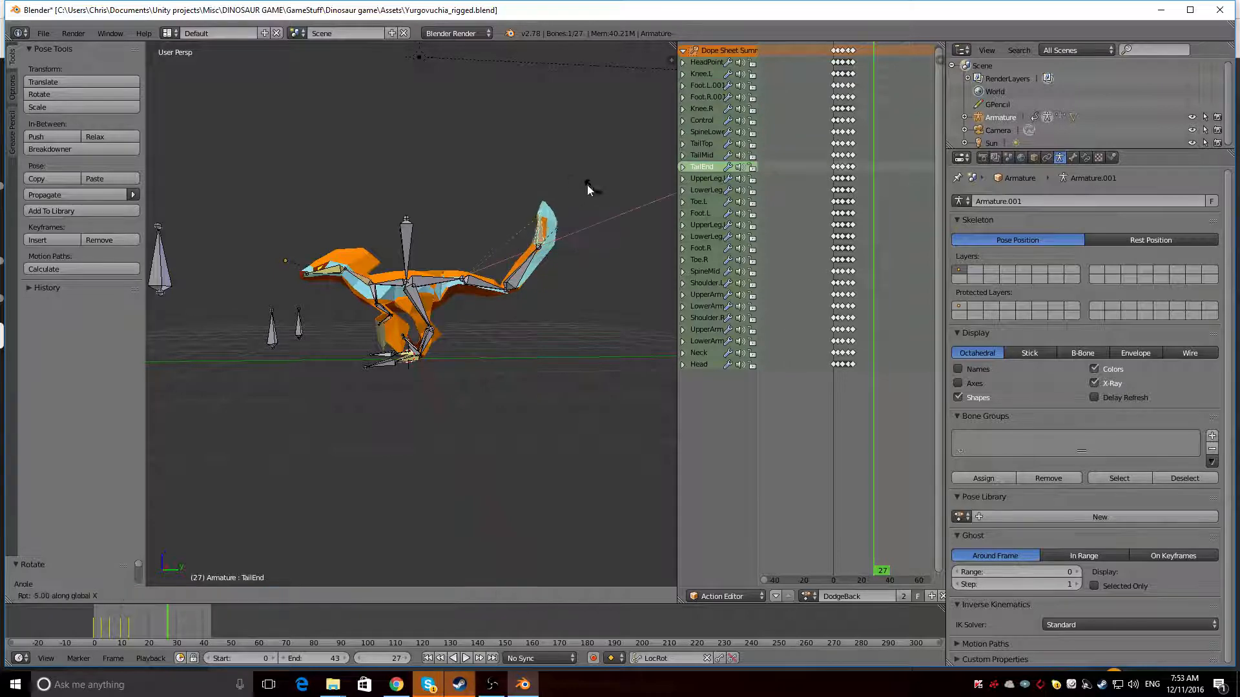
{"action": "left_click", "coordinate": [526, 187]}
Select every bone and clear the pose rotation to straighten the tail
{"action": "middle_click_drag", "start_coordinate": [454, 237], "coordinate": [485, 343]}
{"action": "key", "text": "a"}
{"action": "key", "text": "a"}
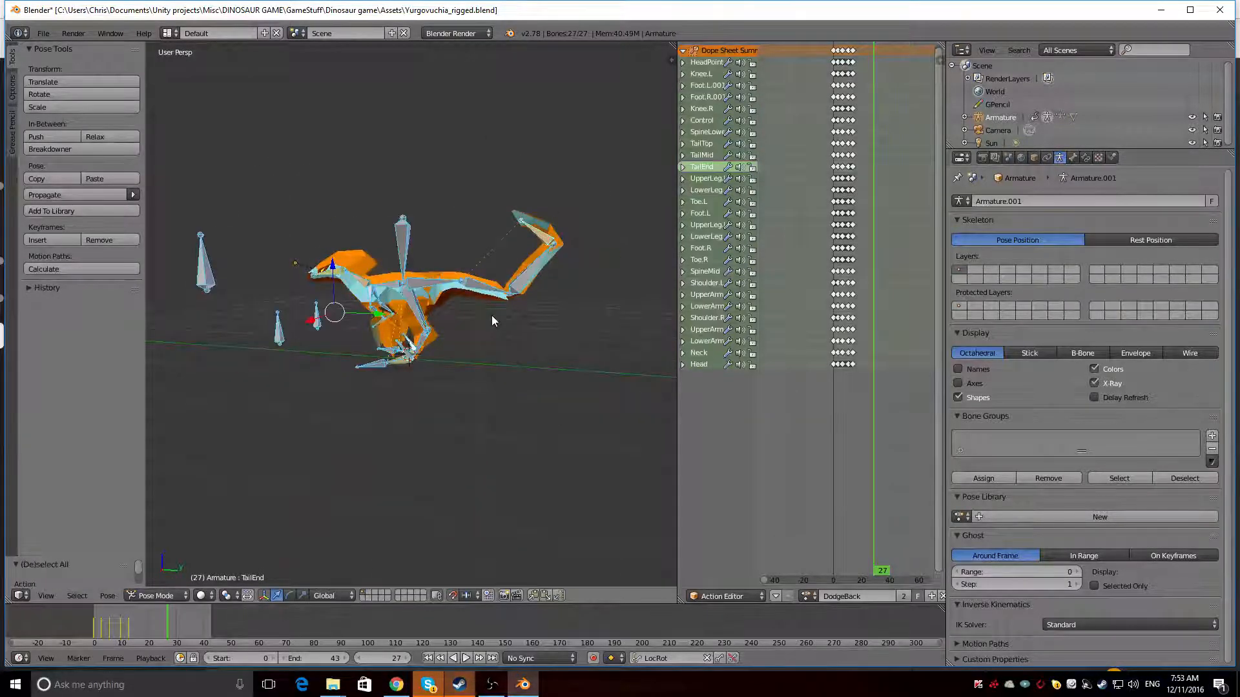
{"action": "key", "text": "alt+r"}
{"action": "middle_click_drag", "start_coordinate": [315, 341], "coordinate": [576, 351]}
{"action": "scroll", "coordinate": [285, 324], "scroll_direction": "up", "scroll_amount": 6}
{"action": "scroll", "coordinate": [281, 322], "scroll_direction": "down", "scroll_amount": 4}
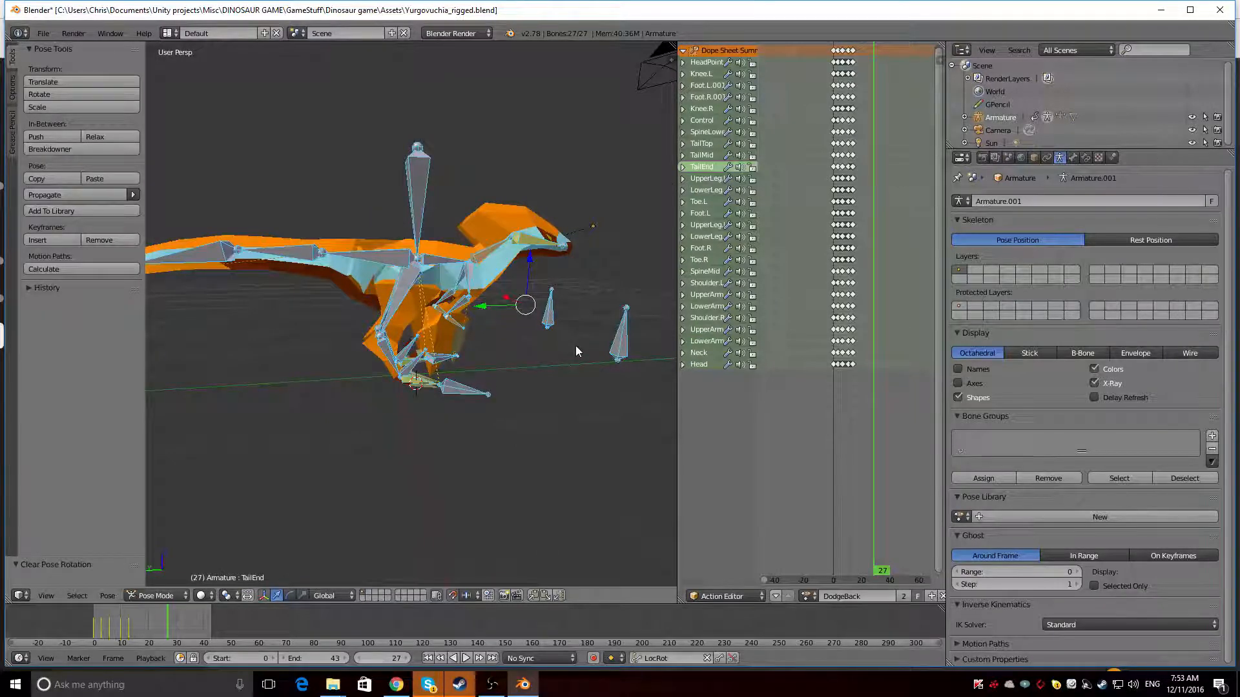
{"action": "middle_click_drag", "start_coordinate": [575, 347], "coordinate": [339, 390]}
Select the Utahraptor mesh and switch it to Edit Mode
{"action": "right_click", "coordinate": [350, 269]}
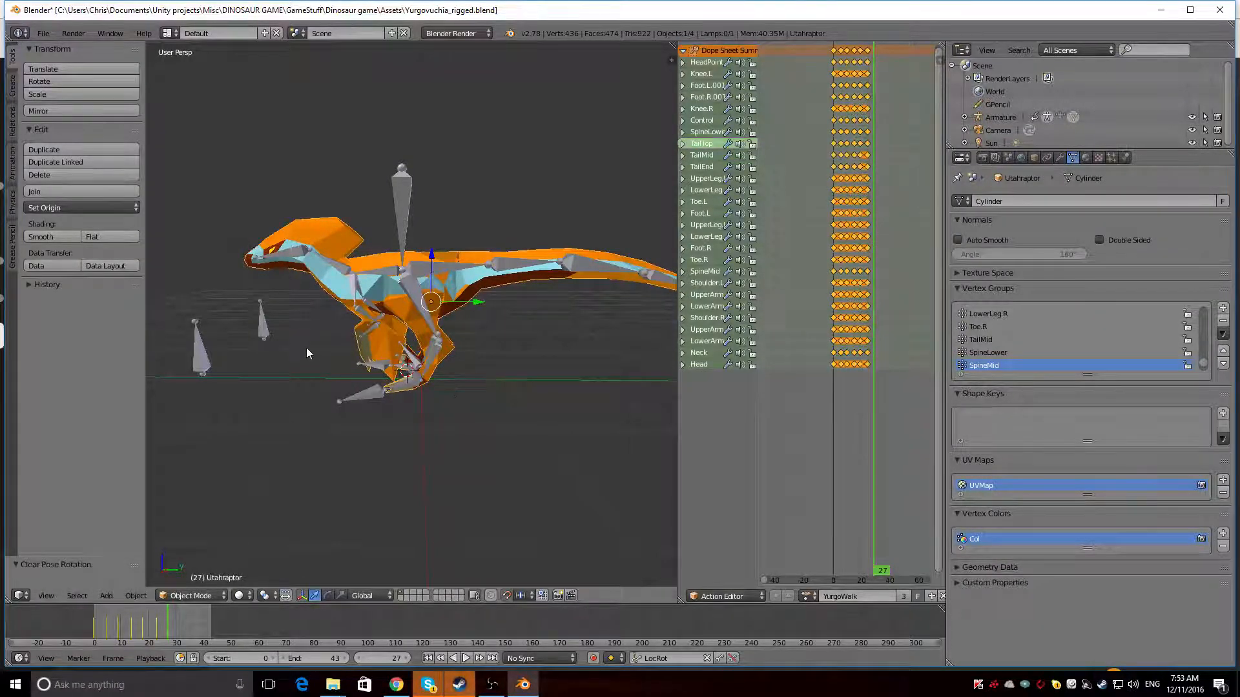
{"action": "middle_click_drag", "start_coordinate": [485, 388], "coordinate": [556, 391]}
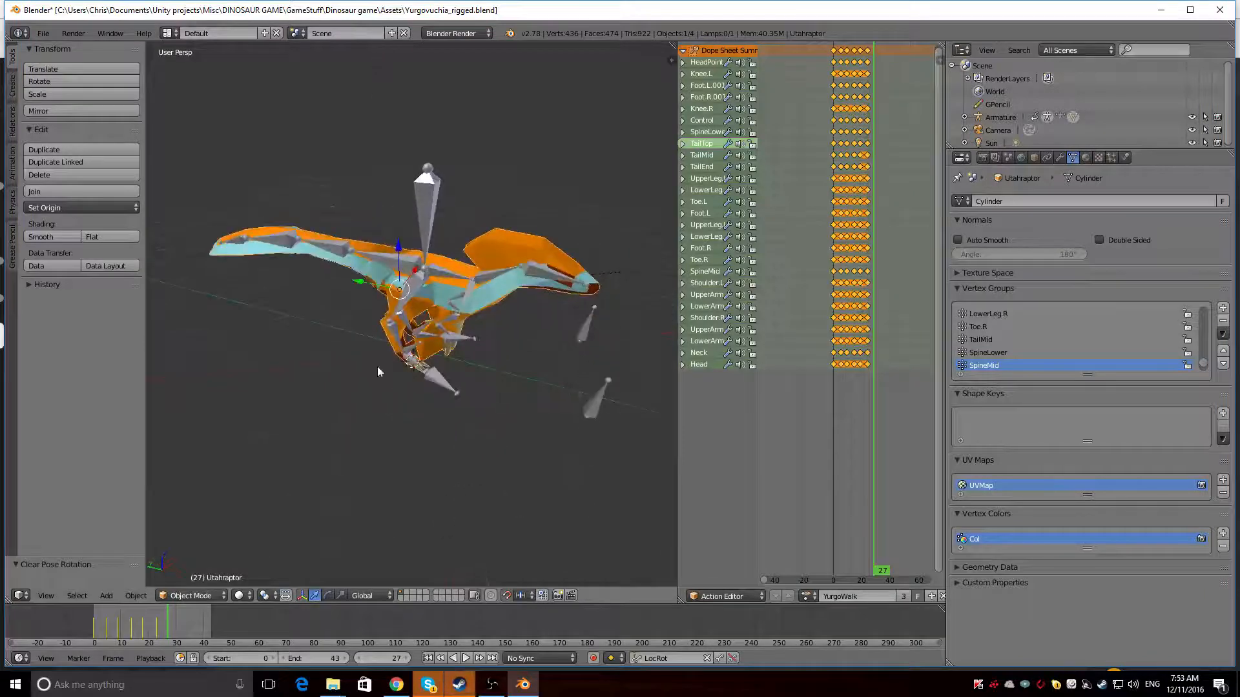
{"action": "left_click", "coordinate": [187, 598]}
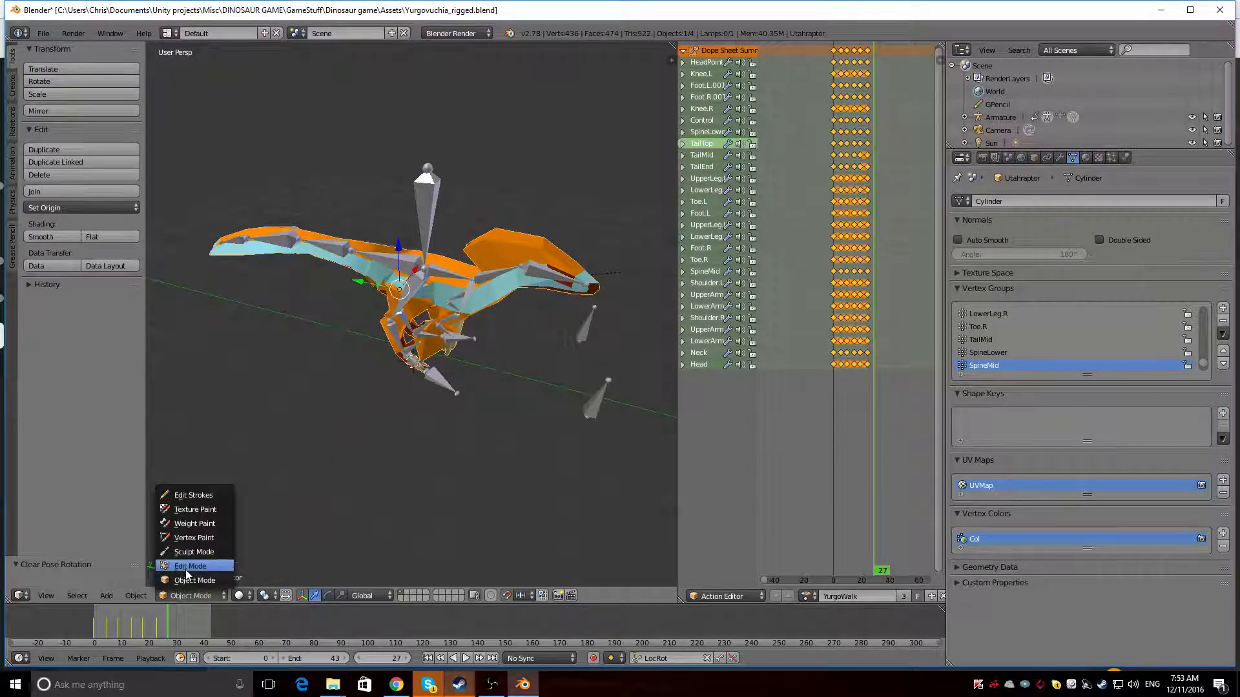
{"action": "left_click", "coordinate": [185, 570]}
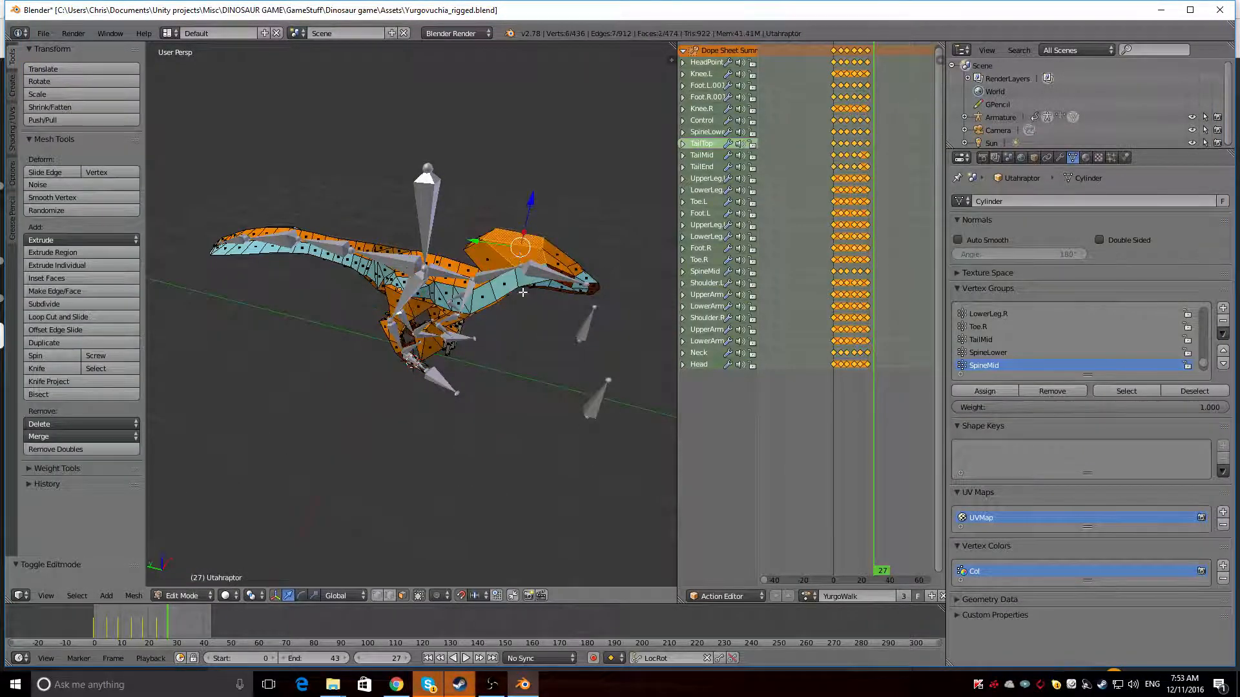
Add the crest faces on the other side of the head to the selection and assign the Pattern material to them
{"action": "middle_click_drag", "start_coordinate": [523, 292], "coordinate": [320, 229]}
{"action": "right_click", "coordinate": [320, 230], "text": "shift"}
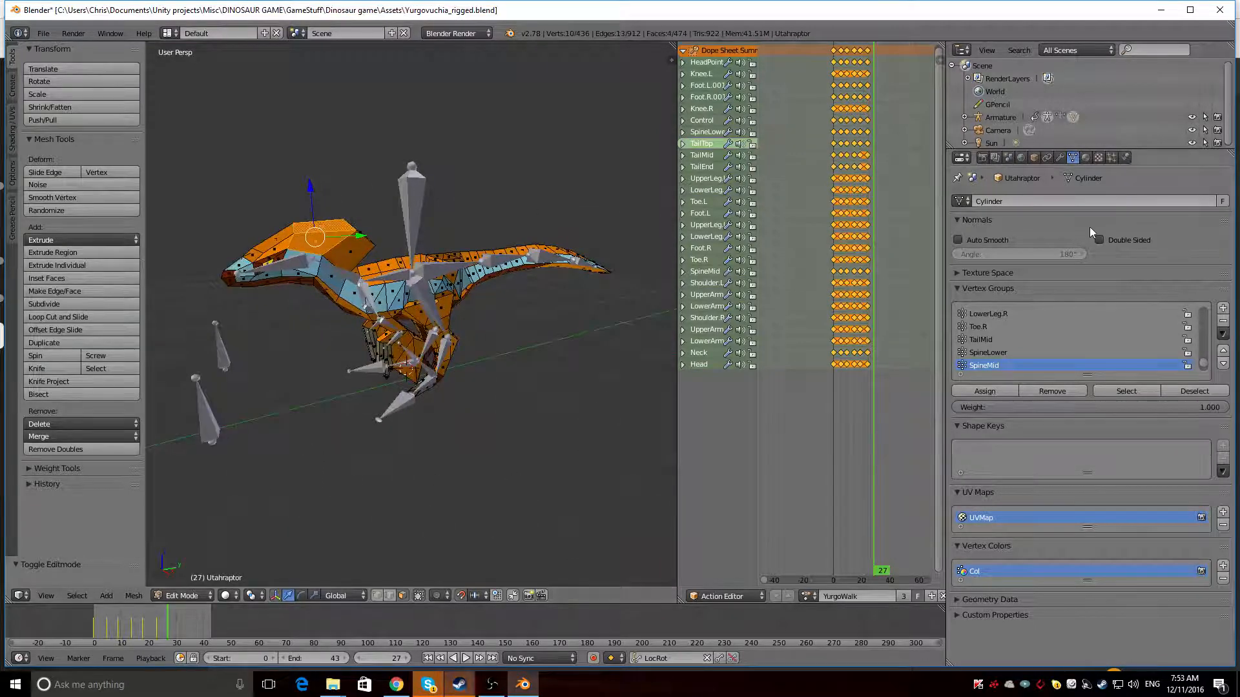
{"action": "left_click", "coordinate": [1086, 158]}
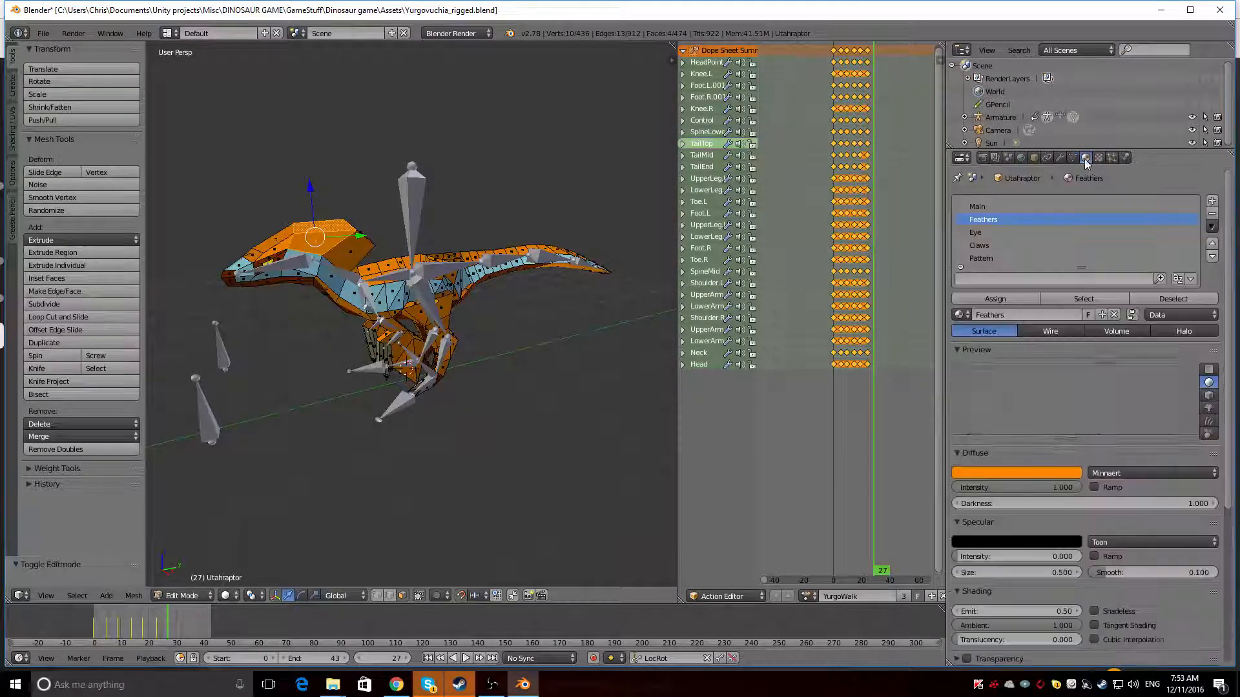
{"action": "left_click", "coordinate": [980, 259]}
{"action": "left_click", "coordinate": [995, 298]}
{"action": "middle_click_drag", "start_coordinate": [511, 303], "coordinate": [523, 329]}
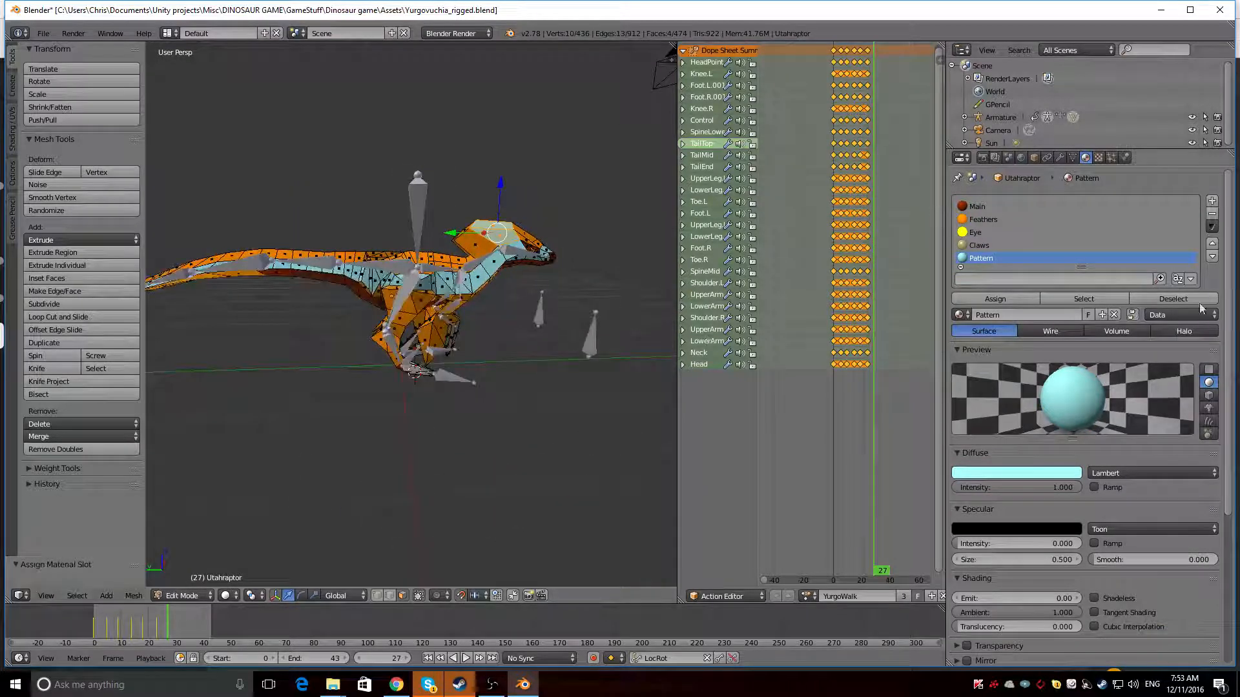
Widen the 3D viewport over the action editor and make Pattern the active material slot
{"action": "left_click", "coordinate": [994, 206]}
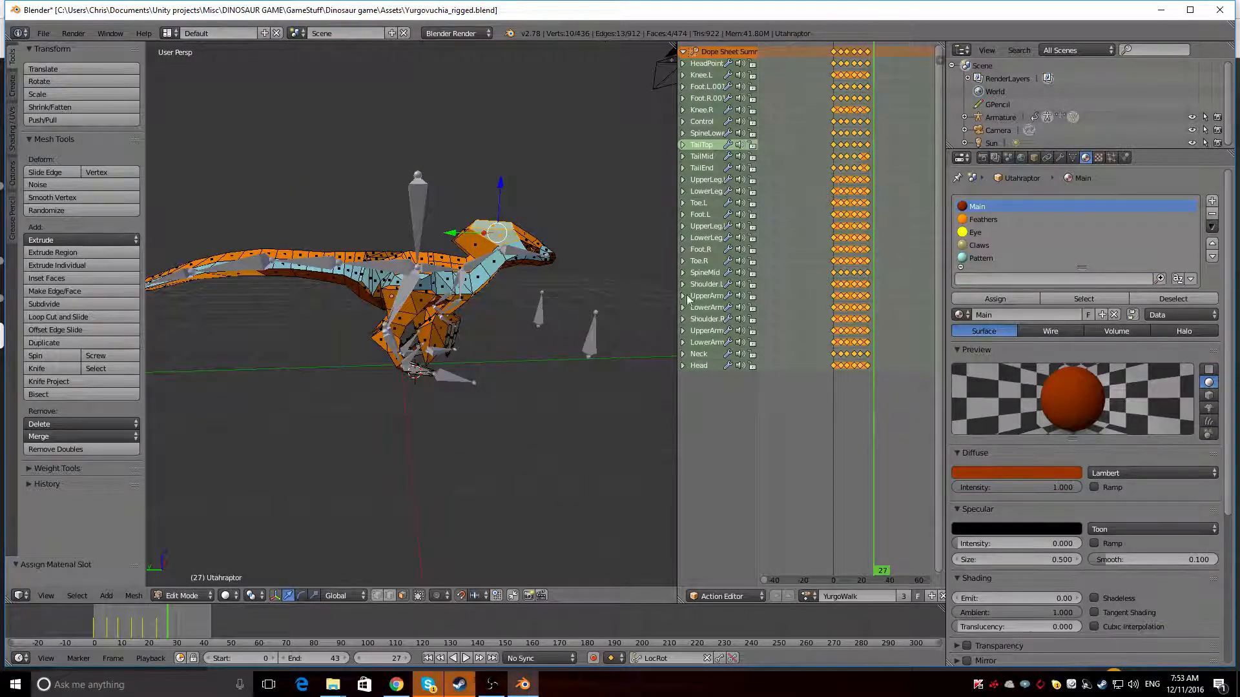
{"action": "left_click_drag", "start_coordinate": [679, 304], "coordinate": [915, 303]}
{"action": "middle_click_drag", "start_coordinate": [775, 284], "coordinate": [922, 257]}
{"action": "left_click", "coordinate": [975, 220]}
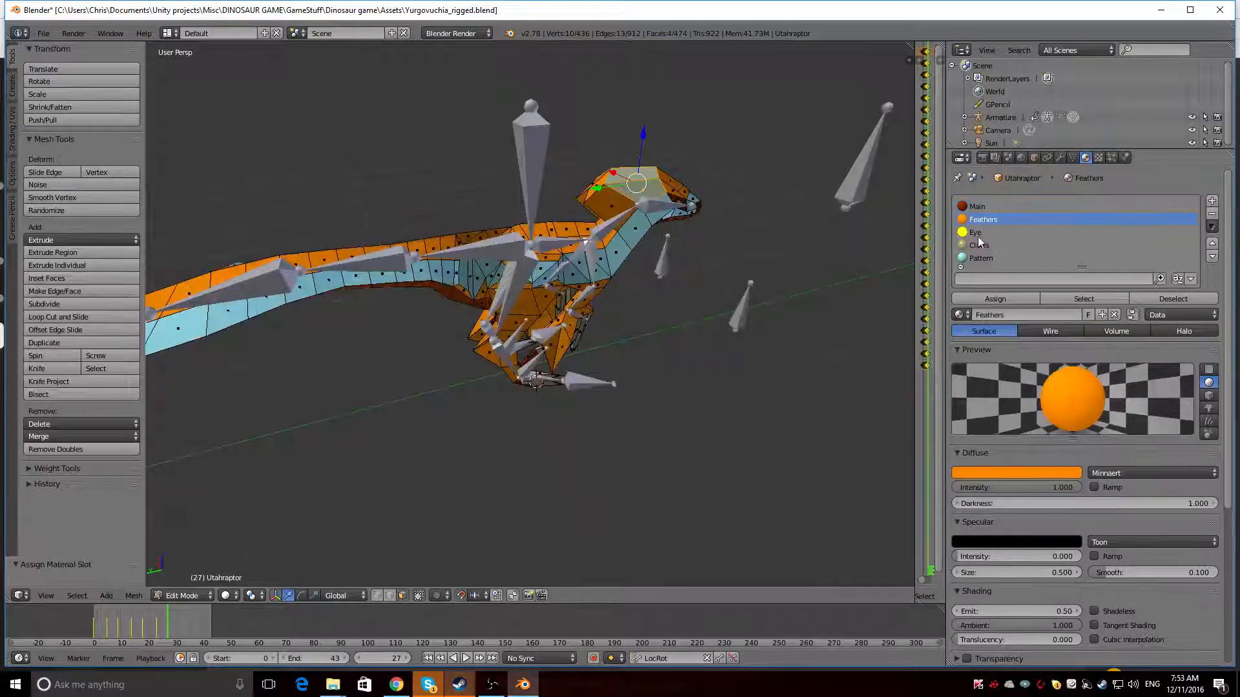
{"action": "left_click", "coordinate": [990, 258]}
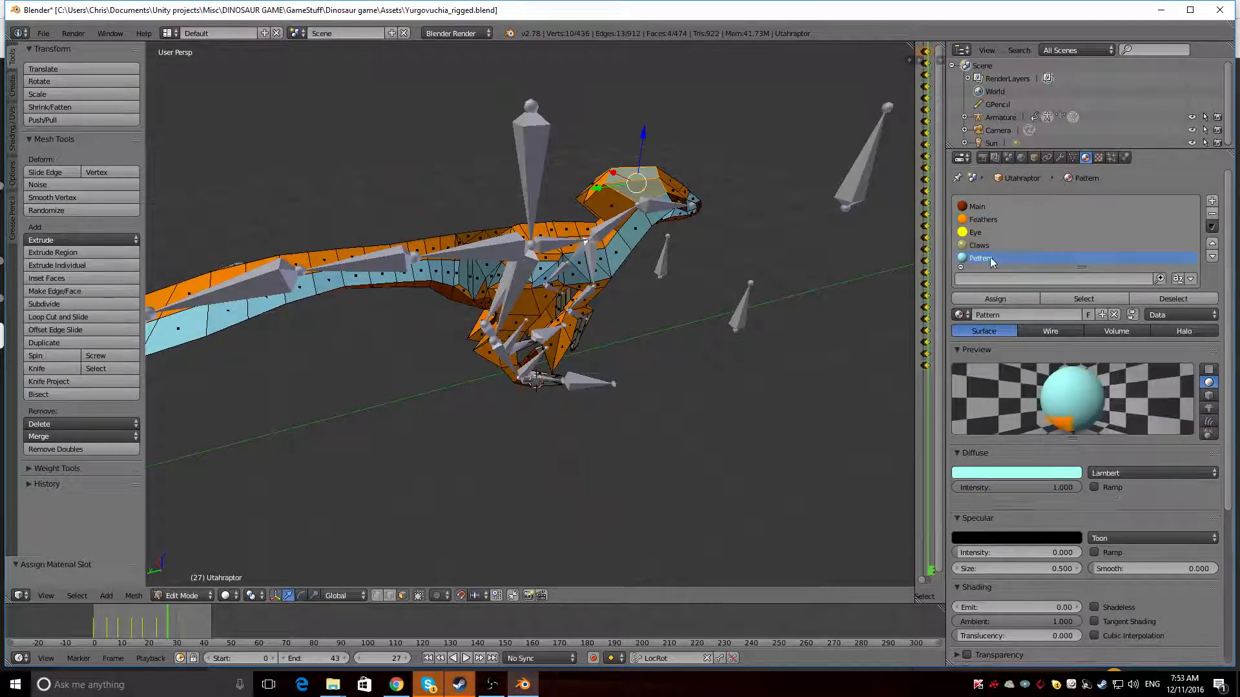
{"action": "middle_click_drag", "start_coordinate": [701, 284], "coordinate": [529, 310]}
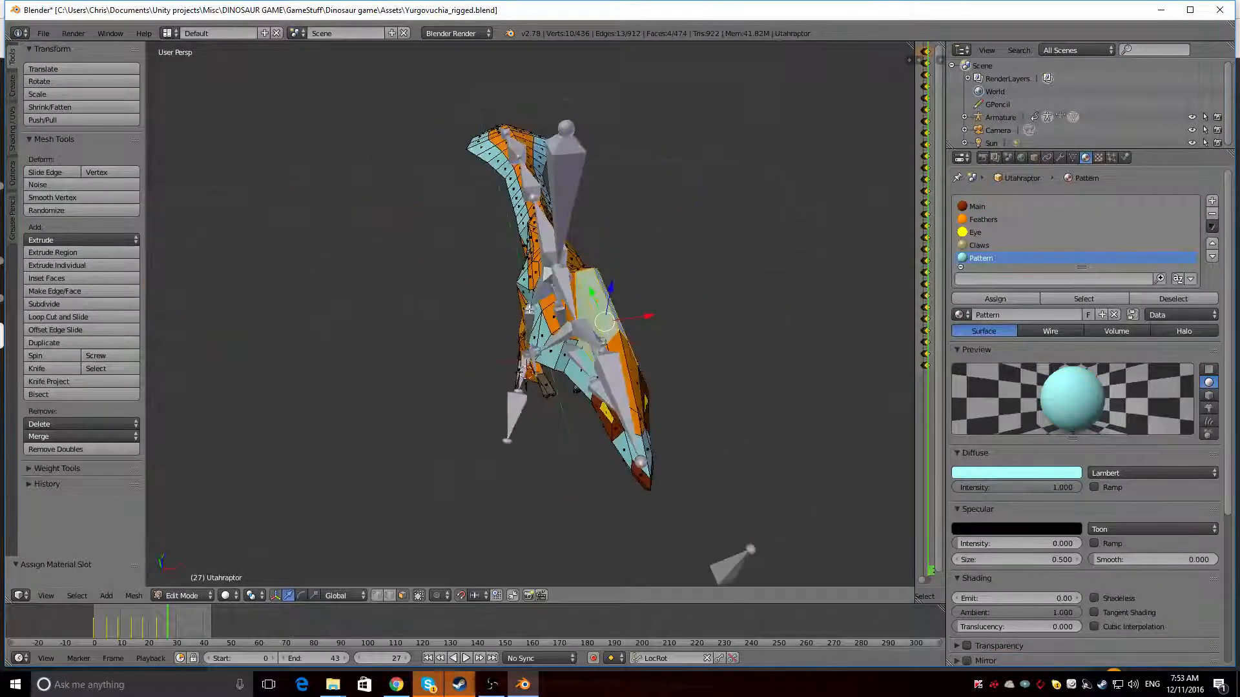
Select the path of faces running from the snout along the cheek and neck to the shoulder
{"action": "middle_click_drag", "start_coordinate": [521, 373], "coordinate": [620, 317]}
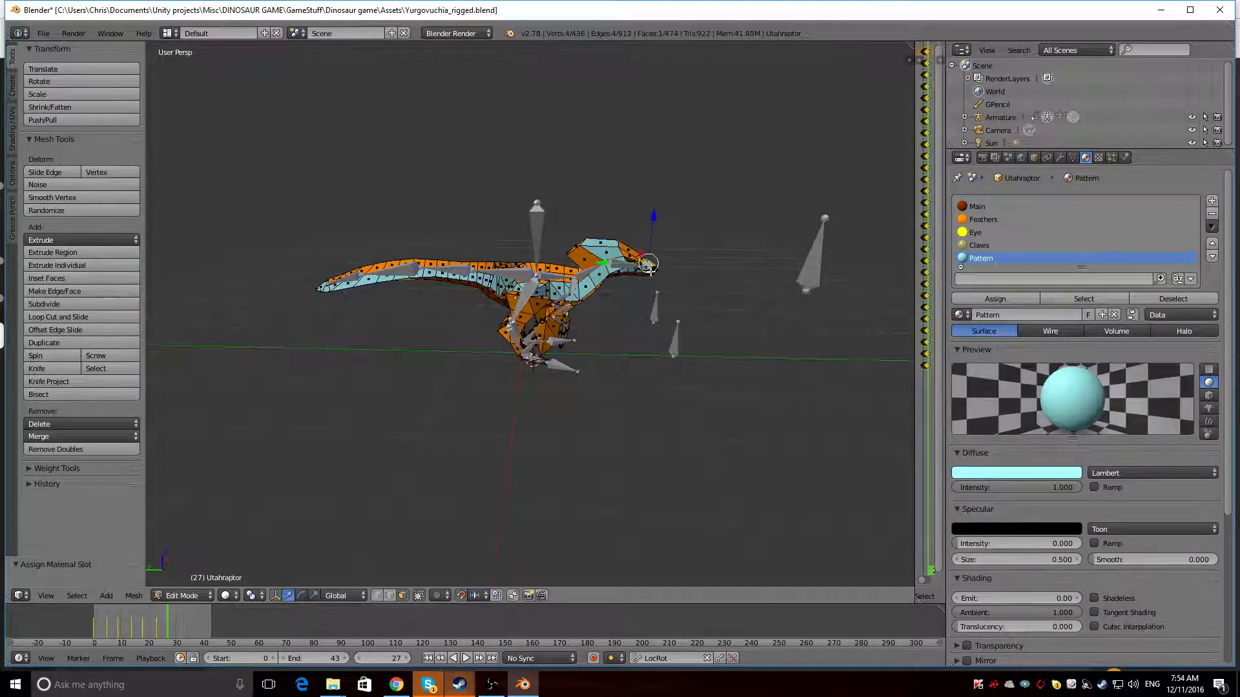
{"action": "middle_click_drag", "start_coordinate": [650, 269], "coordinate": [623, 281]}
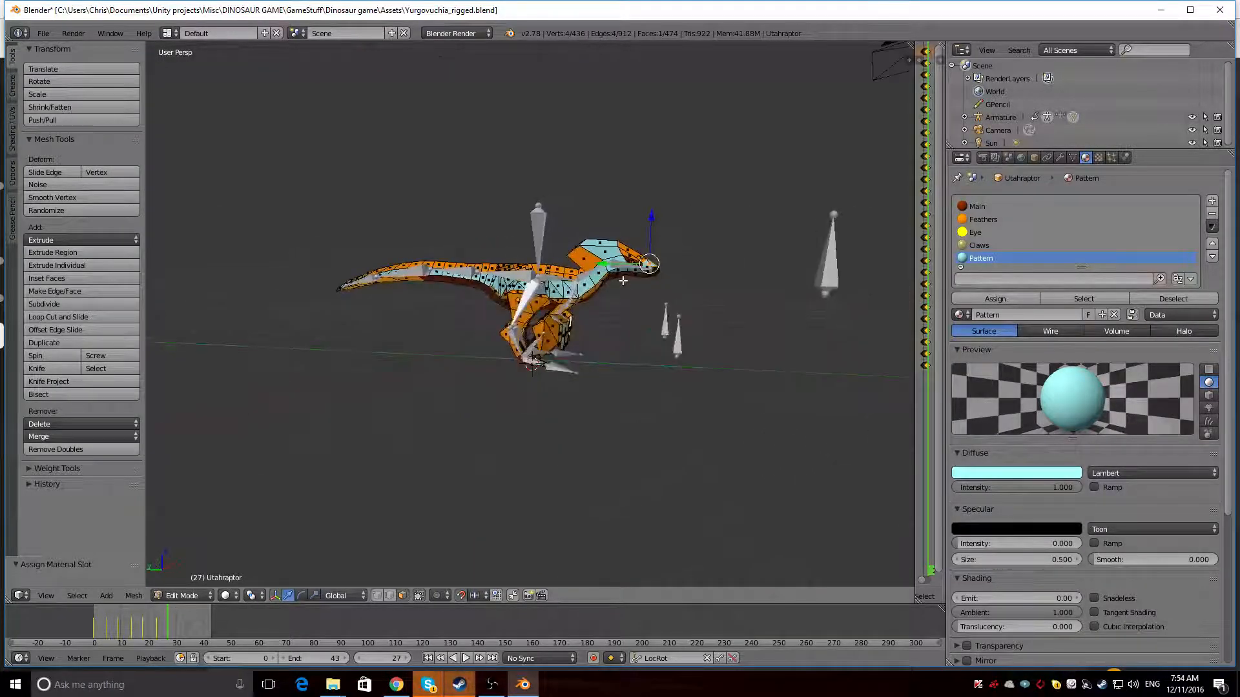
{"action": "scroll", "coordinate": [623, 281], "scroll_direction": "up", "scroll_amount": 4}
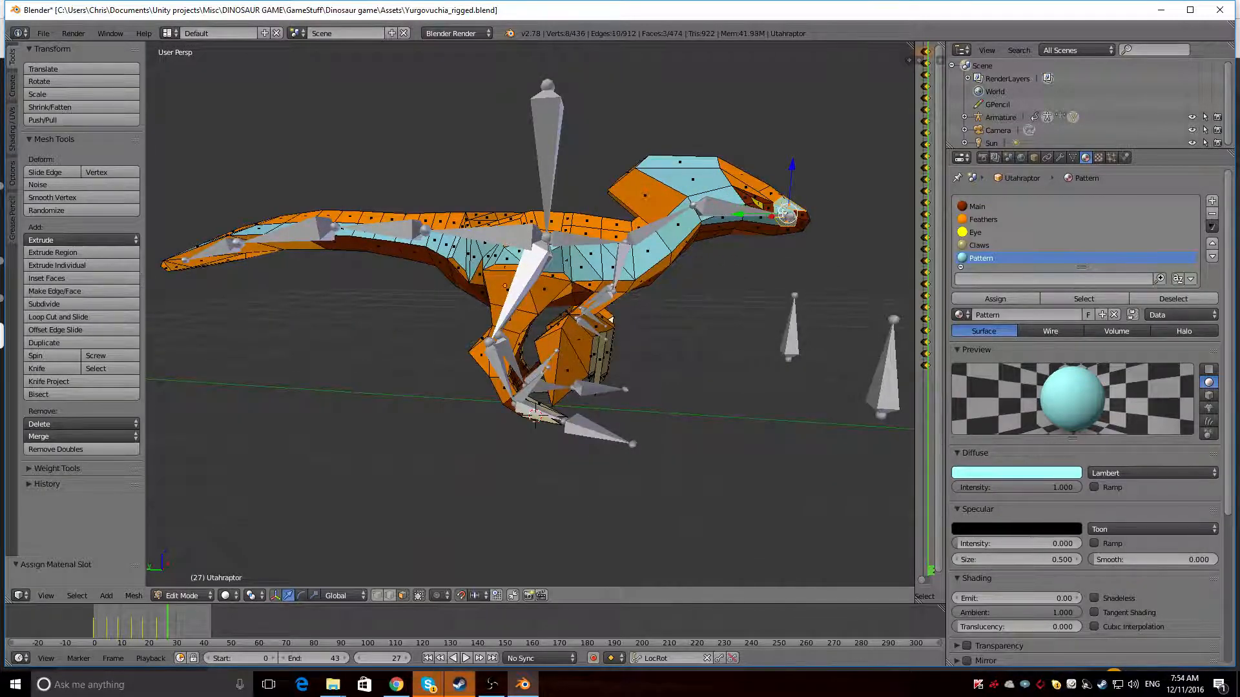
{"action": "middle_click_drag", "start_coordinate": [773, 219], "coordinate": [769, 236]}
{"action": "right_click", "coordinate": [603, 268], "text": "ctrl"}
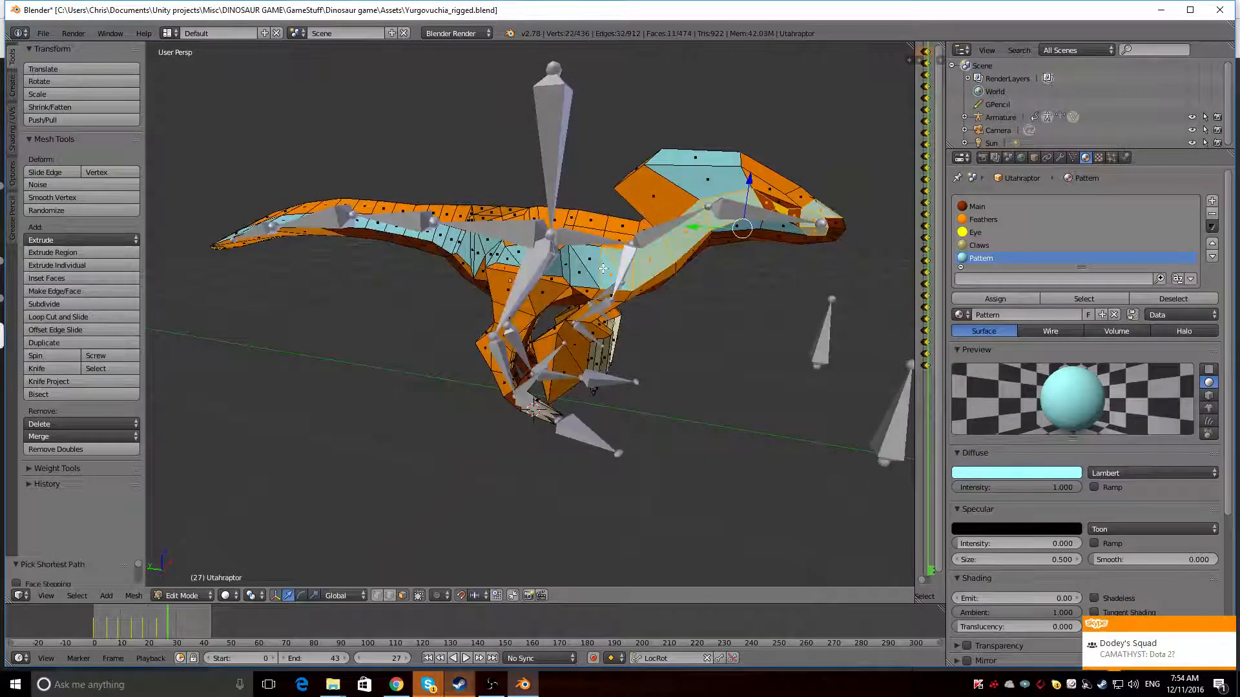
{"action": "right_click", "coordinate": [787, 212], "text": "shift"}
{"action": "middle_click_drag", "start_coordinate": [781, 235], "coordinate": [1023, 189]}
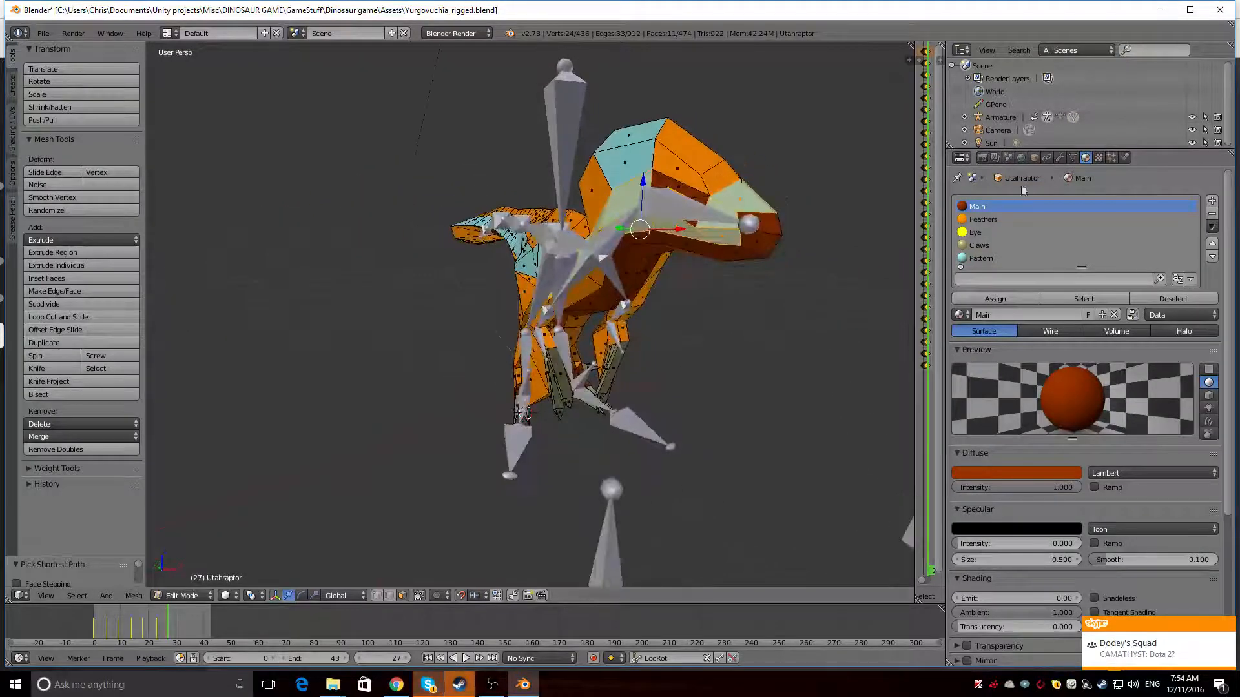
Hide the armature and extend the face selection along the body to the hip
{"action": "left_click", "coordinate": [1192, 118]}
{"action": "middle_click_drag", "start_coordinate": [527, 311], "coordinate": [666, 321]}
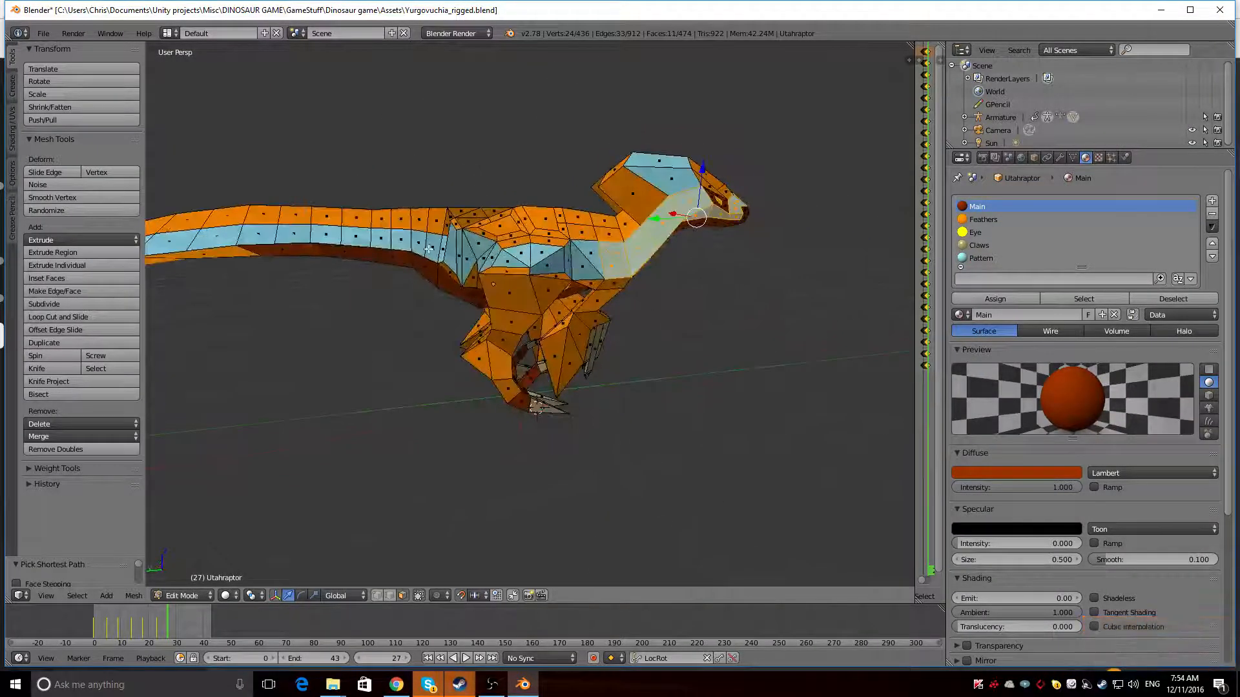
{"action": "right_click", "coordinate": [450, 254], "text": "ctrl"}
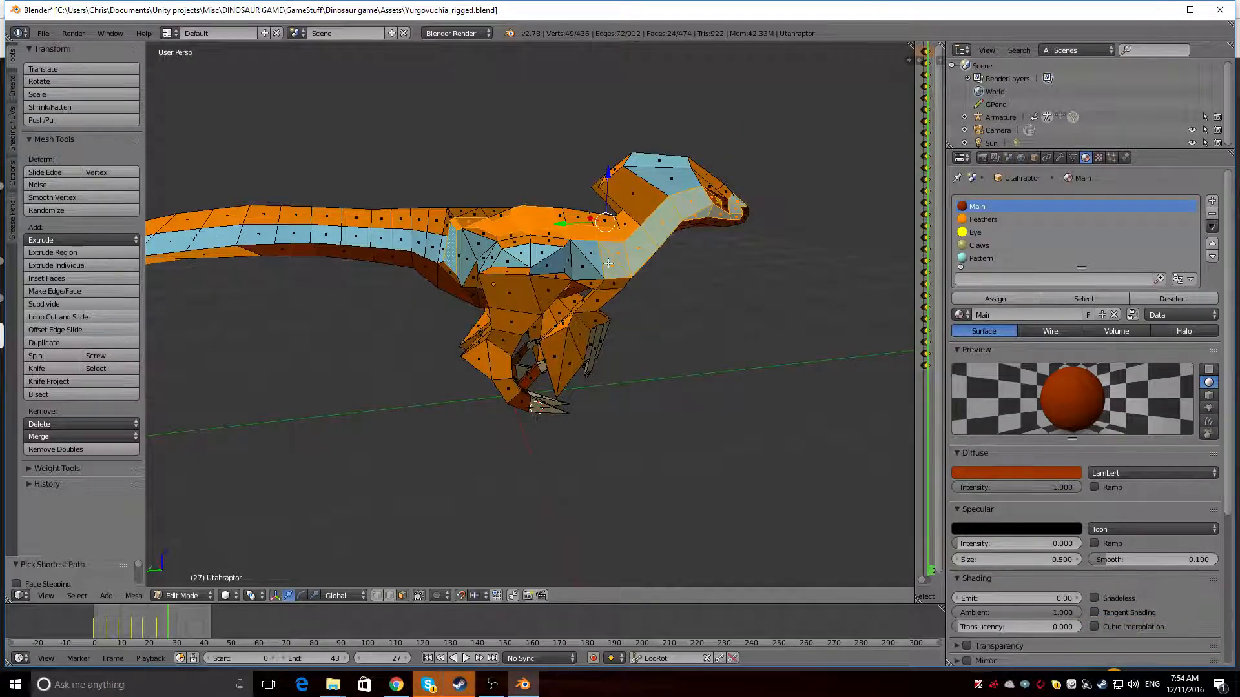
Deselect the orange Feathers faces along the back from the hip to the shoulder
{"action": "right_click", "coordinate": [456, 237], "text": "ctrl"}
{"action": "right_click", "coordinate": [463, 224], "text": "shift"}
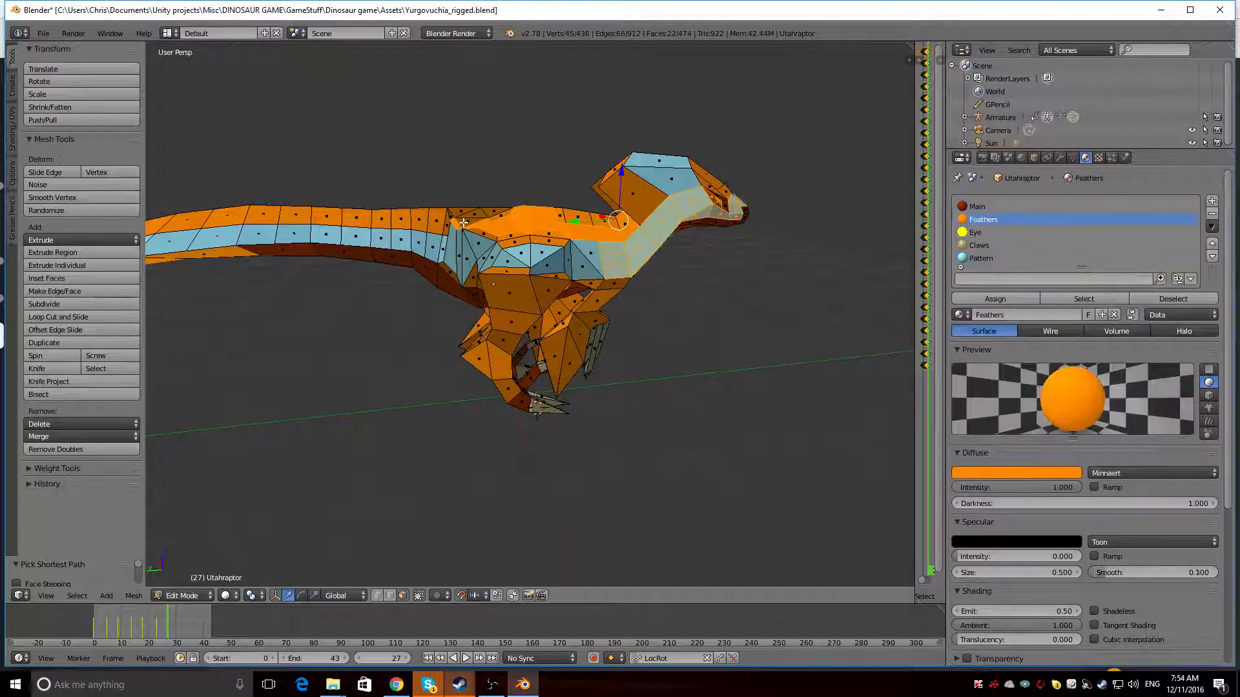
{"action": "right_click", "coordinate": [457, 225], "text": "shift"}
{"action": "right_click", "coordinate": [481, 223], "text": "shift"}
{"action": "right_click", "coordinate": [501, 232], "text": "shift"}
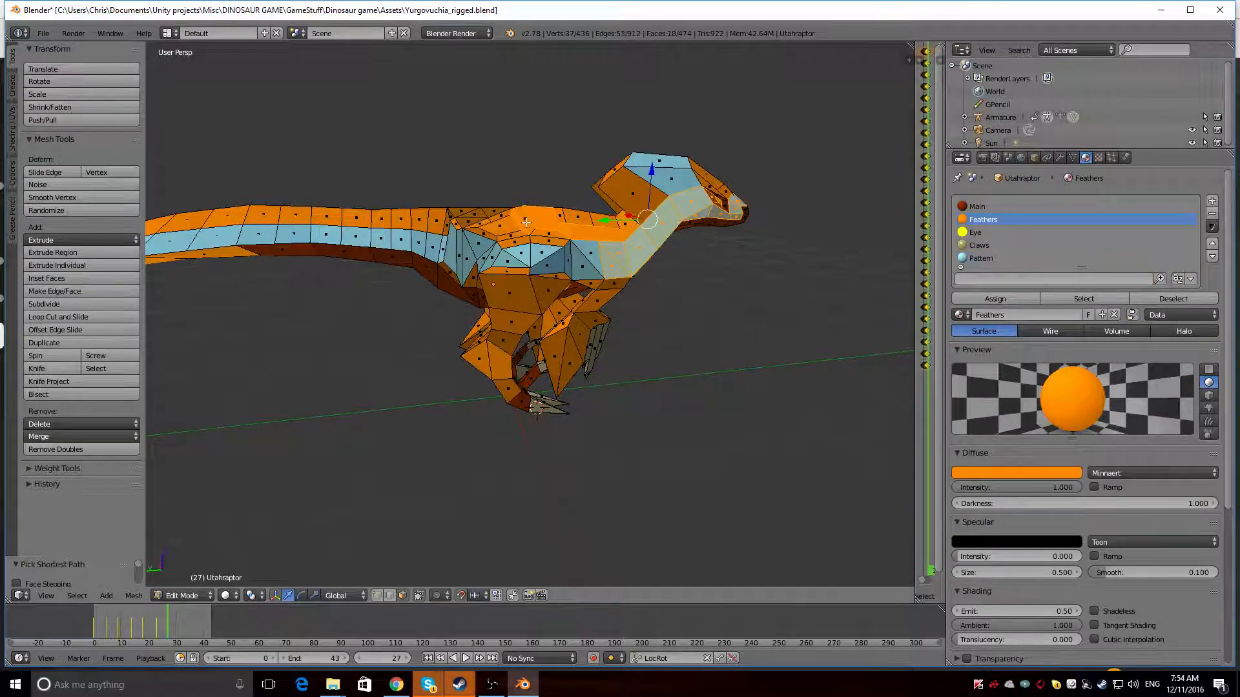
{"action": "right_click", "coordinate": [523, 222], "text": "shift"}
{"action": "right_click", "coordinate": [544, 217], "text": "shift"}
{"action": "right_click", "coordinate": [560, 227], "text": "shift"}
{"action": "right_click", "coordinate": [580, 231], "text": "shift"}
{"action": "right_click", "coordinate": [601, 230], "text": "shift"}
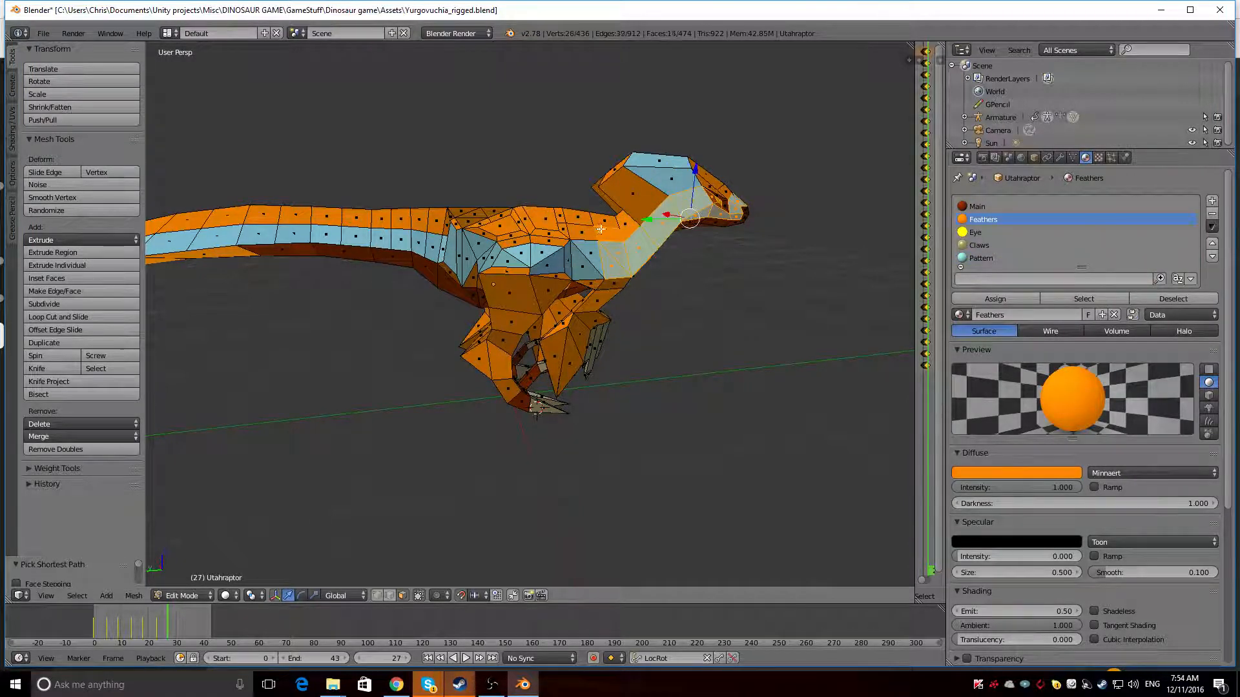
{"action": "right_click", "coordinate": [600, 229], "text": "shift"}
Extend the face selection with the light-blue band from the shoulder across the flank and hip to the tail
{"action": "right_click", "coordinate": [571, 271], "text": "ctrl"}
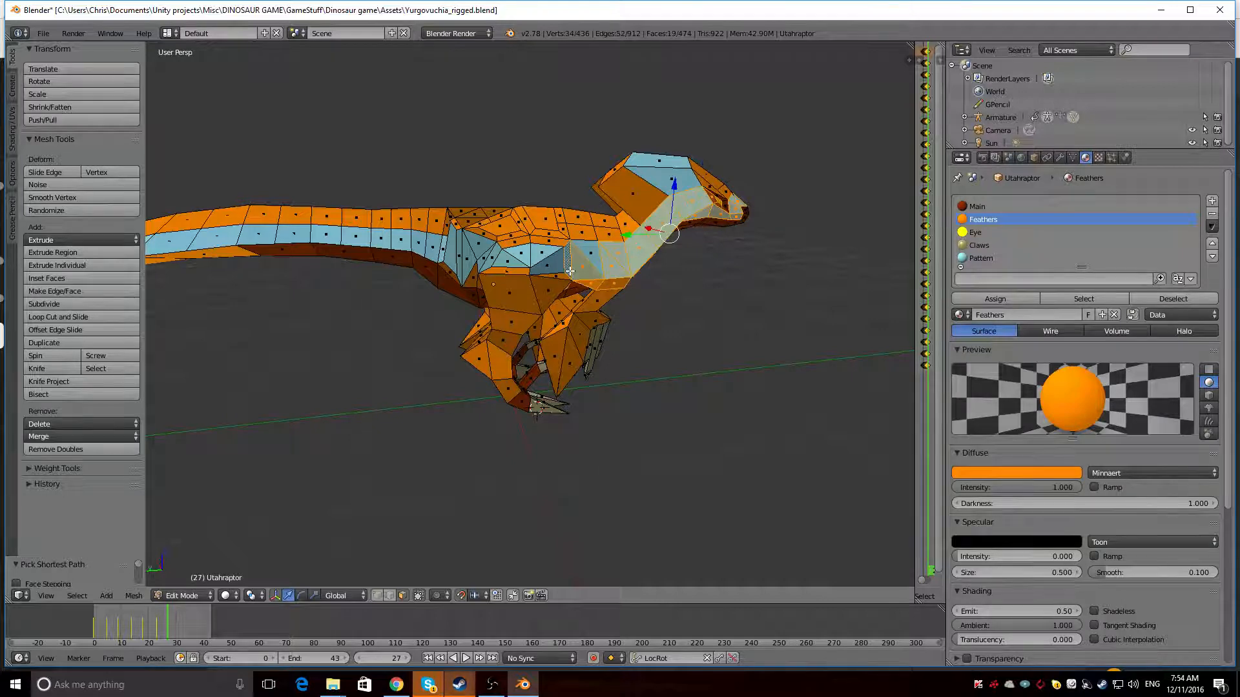
{"action": "right_click", "coordinate": [549, 260], "text": "shift"}
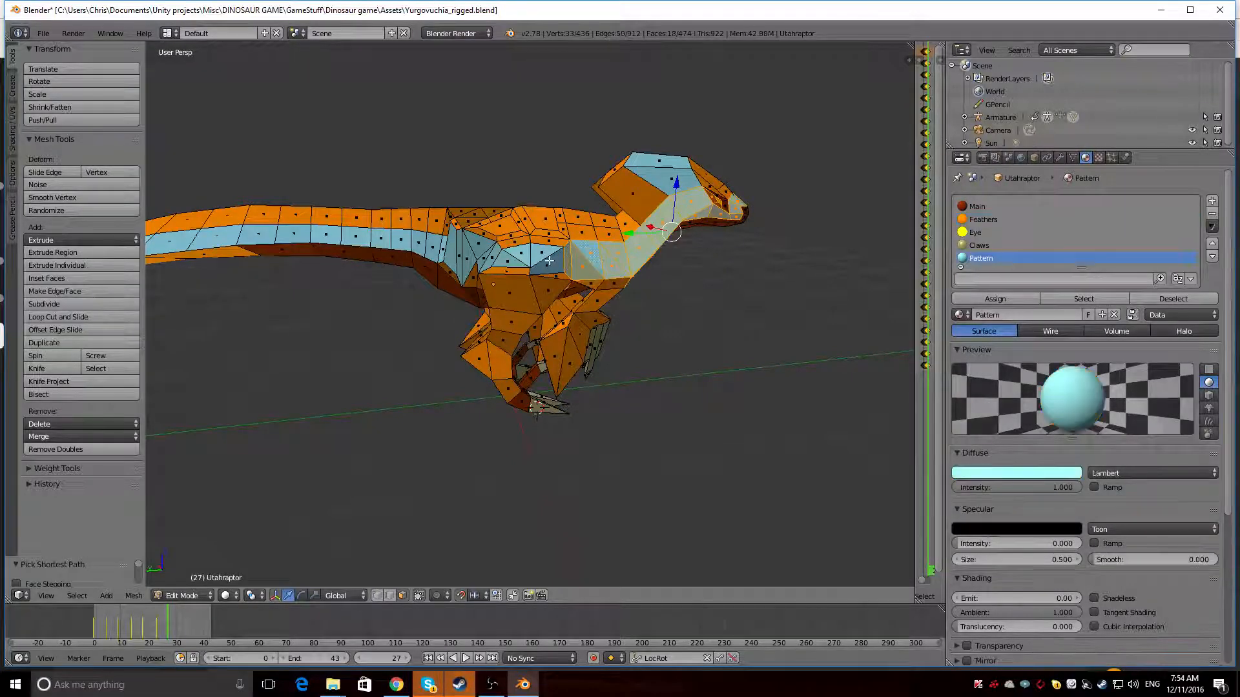
{"action": "right_click", "coordinate": [536, 257], "text": "ctrl"}
{"action": "right_click", "coordinate": [505, 258], "text": "ctrl"}
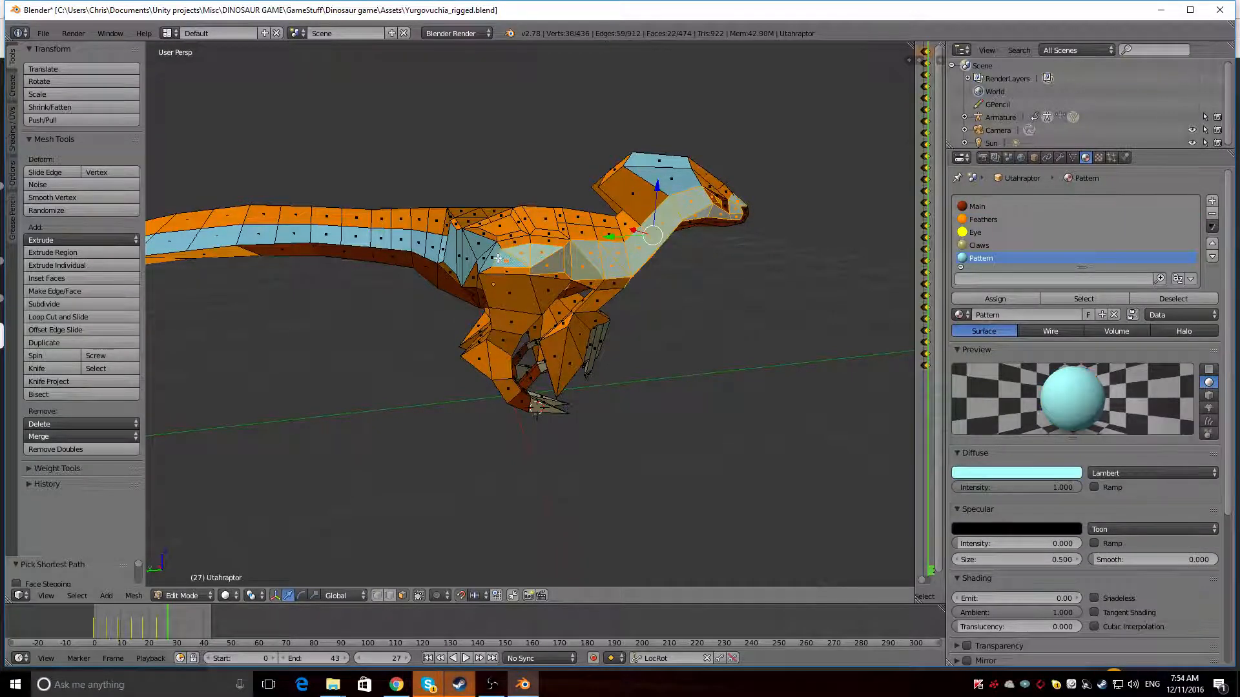
{"action": "right_click", "coordinate": [481, 248], "text": "ctrl"}
{"action": "right_click", "coordinate": [454, 255], "text": "ctrl"}
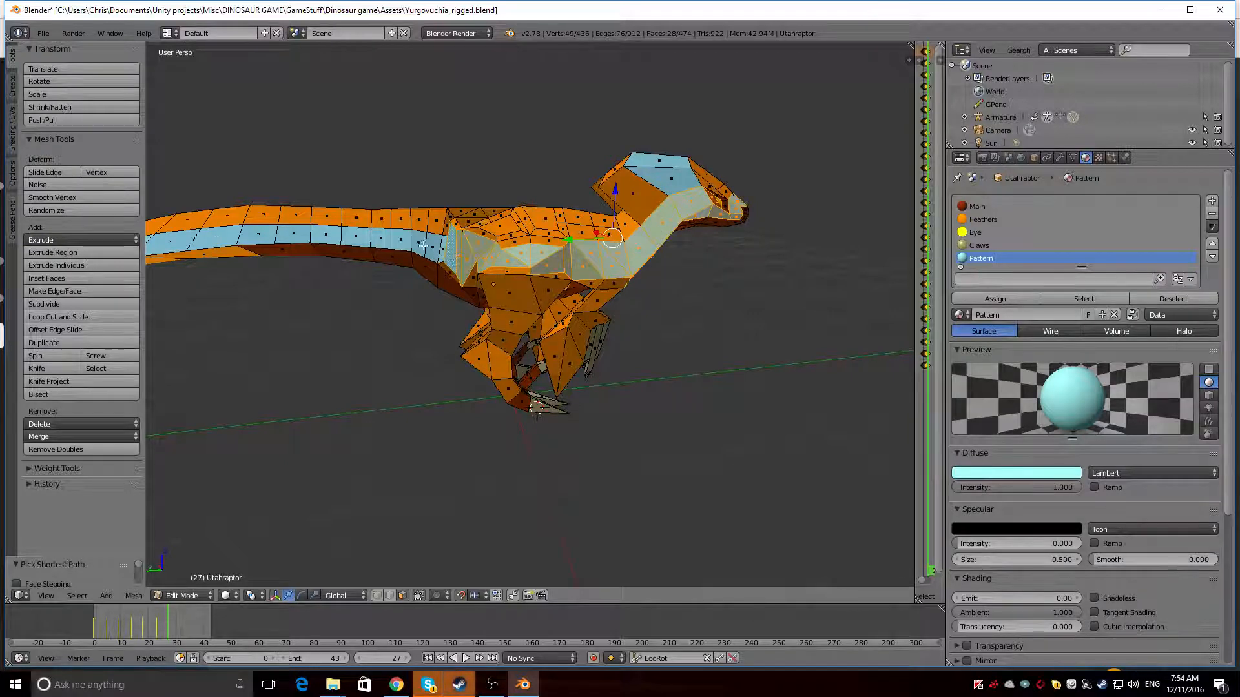
{"action": "right_click", "coordinate": [200, 238], "text": "ctrl"}
Continue the face selection around the tail tip and back along the light-blue band on the tail's other side
{"action": "scroll", "coordinate": [200, 239], "scroll_direction": "down", "scroll_amount": 3}
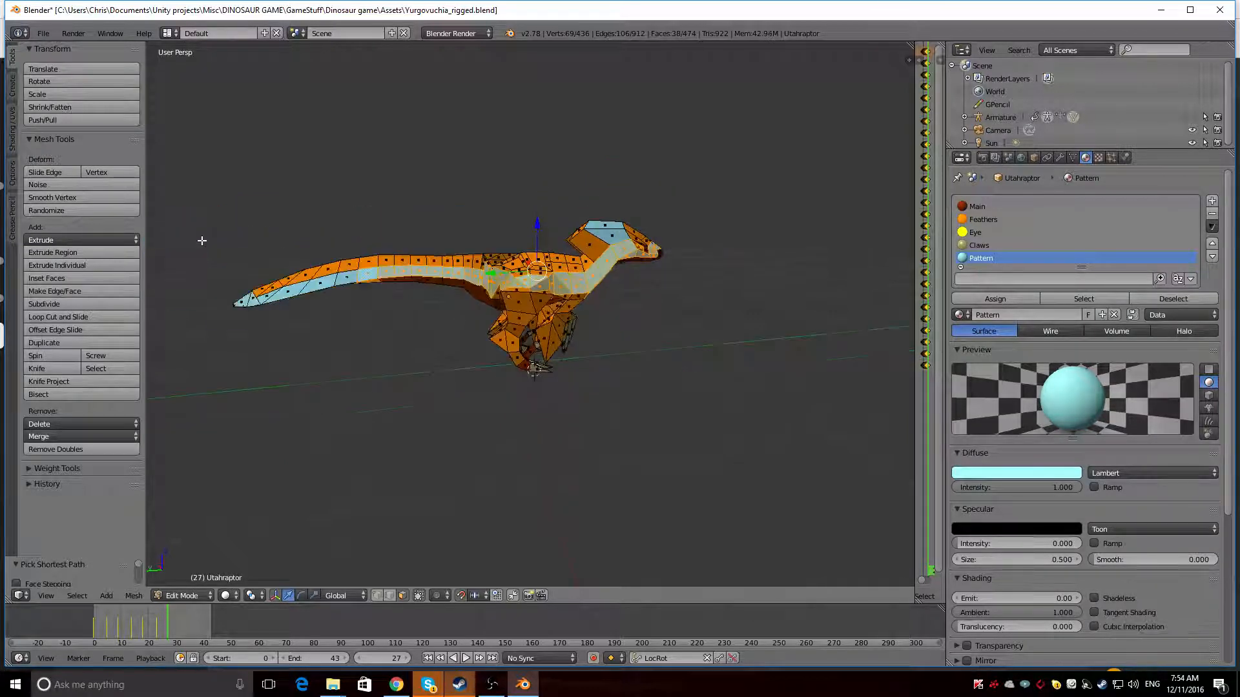
{"action": "middle_click_drag", "start_coordinate": [200, 241], "coordinate": [395, 279]}
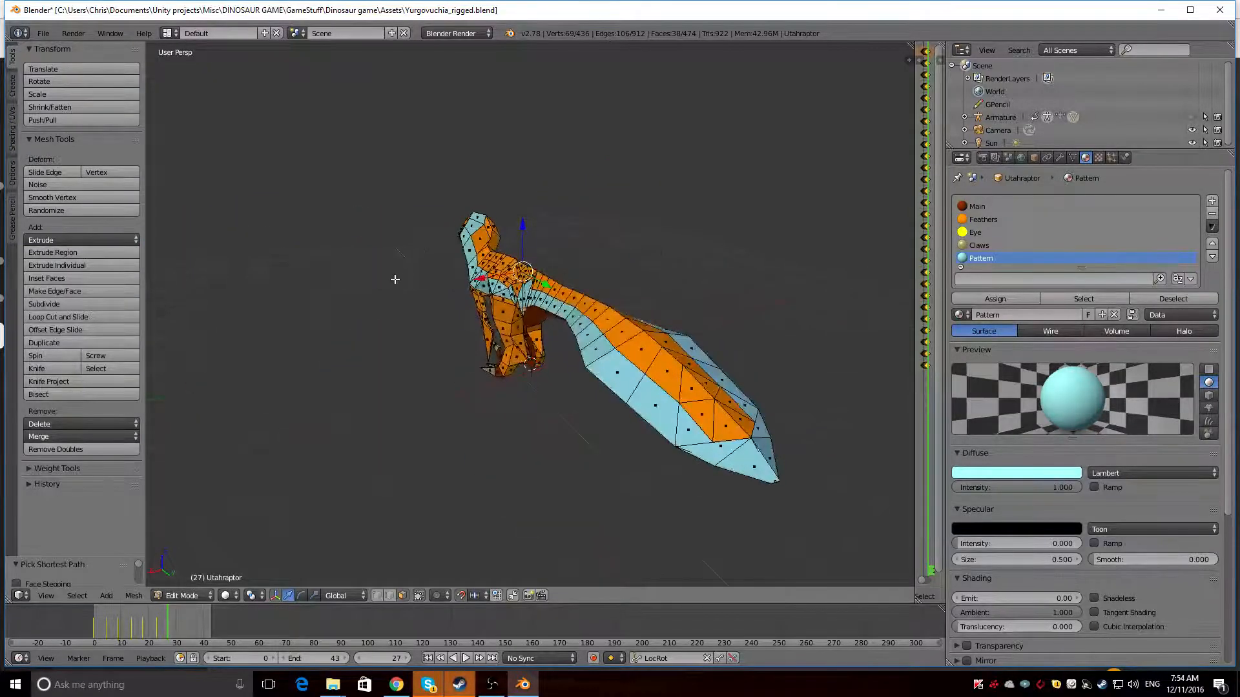
{"action": "right_click", "coordinate": [763, 425], "text": "ctrl"}
{"action": "mouse_move", "coordinate": [751, 437]}
{"action": "middle_mouse_down"}
{"action": "mouse_move", "coordinate": [678, 471]}
{"action": "mouse_move", "coordinate": [729, 441]}
{"action": "middle_mouse_up"}
{"action": "right_click", "coordinate": [770, 414], "text": "ctrl"}
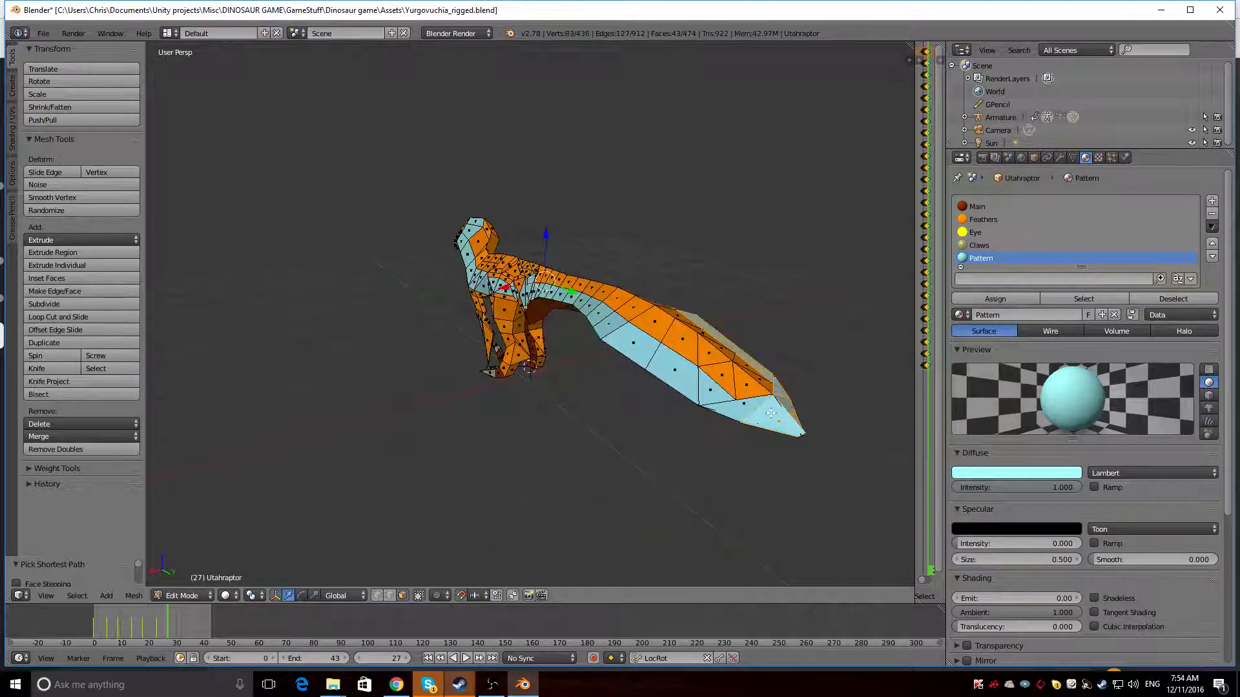
{"action": "right_click", "coordinate": [547, 292], "text": "ctrl"}
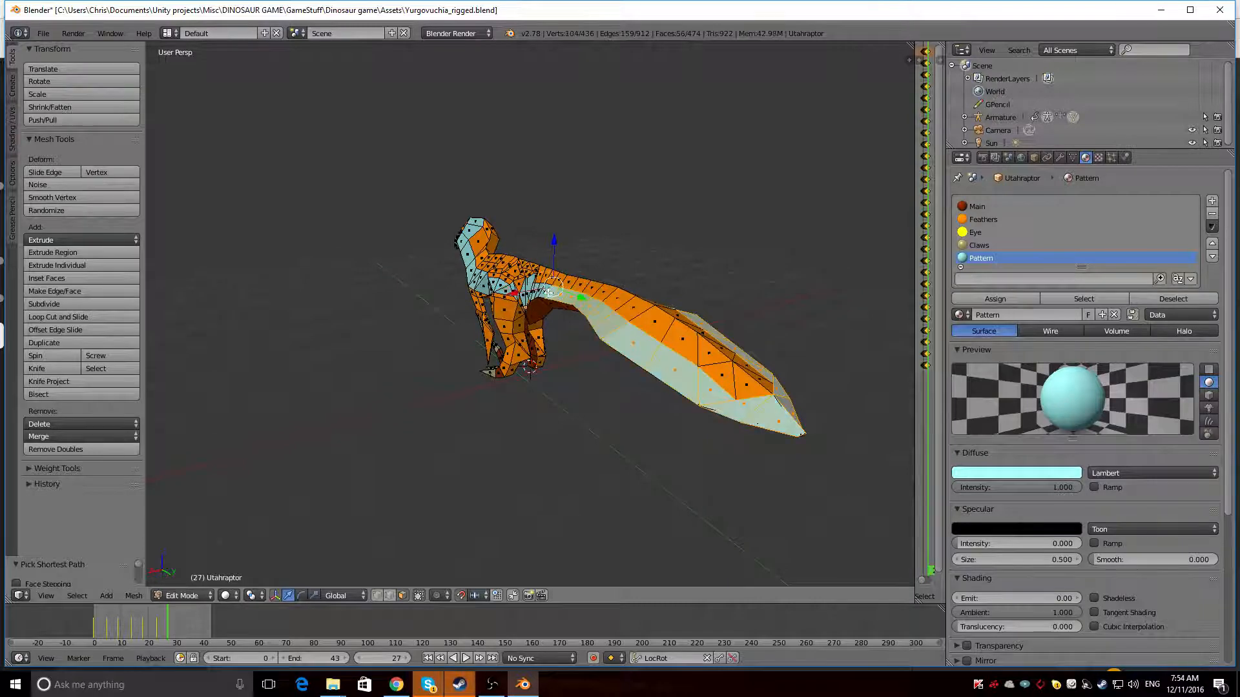
Add the other side's light-blue faces from hip to snout to the selection and assign the Feathers material to all selected faces
{"action": "middle_click_drag", "start_coordinate": [548, 292], "coordinate": [631, 341]}
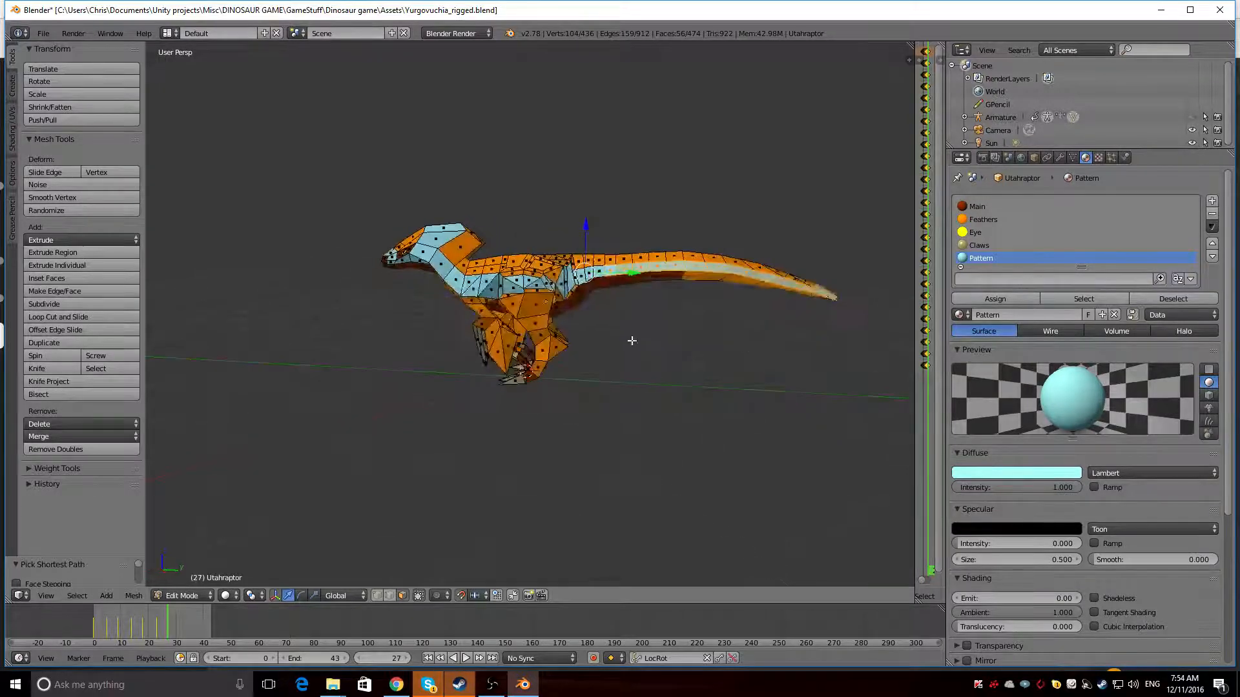
{"action": "right_click", "coordinate": [559, 285], "text": "ctrl"}
{"action": "right_click", "coordinate": [508, 286], "text": "ctrl"}
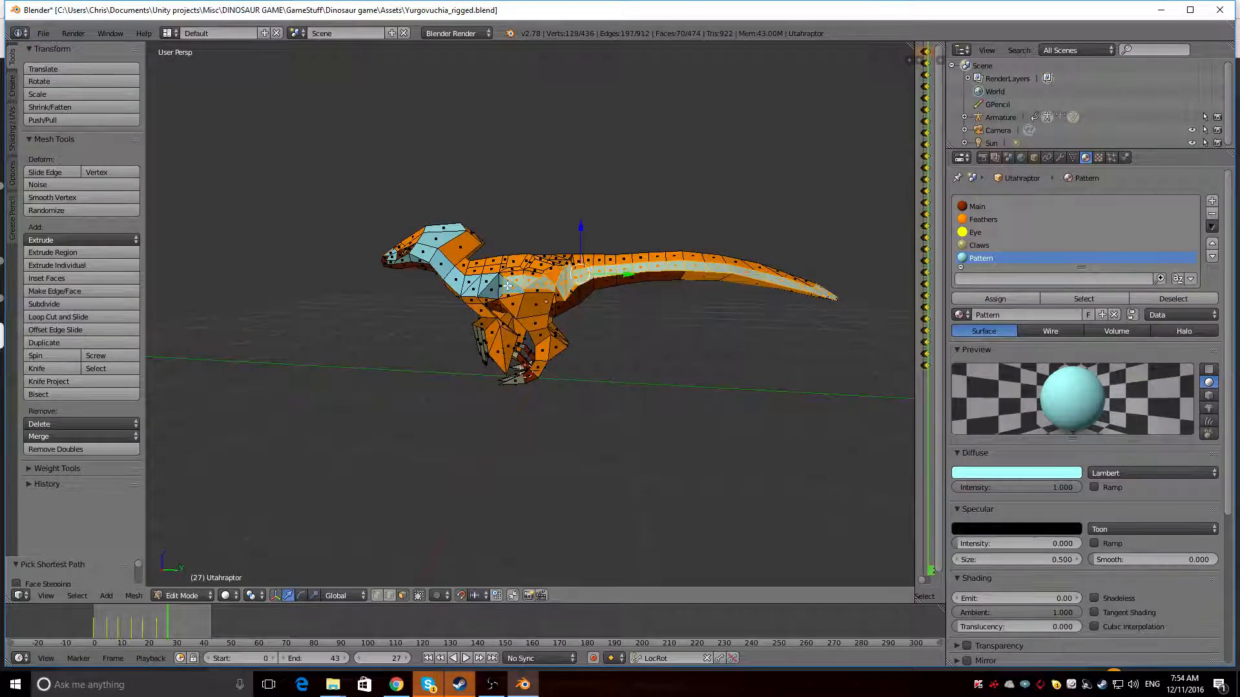
{"action": "right_click", "coordinate": [439, 269], "text": "ctrl"}
{"action": "mouse_move", "coordinate": [442, 284]}
{"action": "middle_mouse_down"}
{"action": "mouse_move", "coordinate": [687, 326]}
{"action": "mouse_move", "coordinate": [426, 265]}
{"action": "middle_mouse_up"}
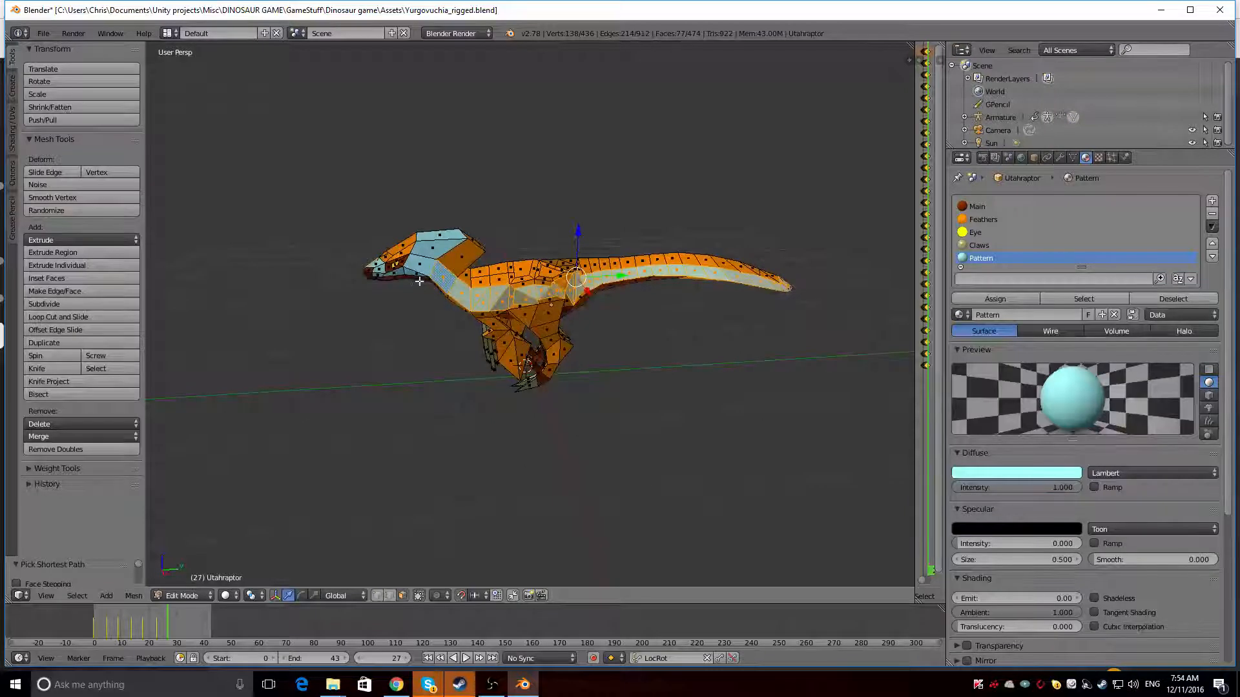
{"action": "right_click", "coordinate": [410, 271], "text": "ctrl"}
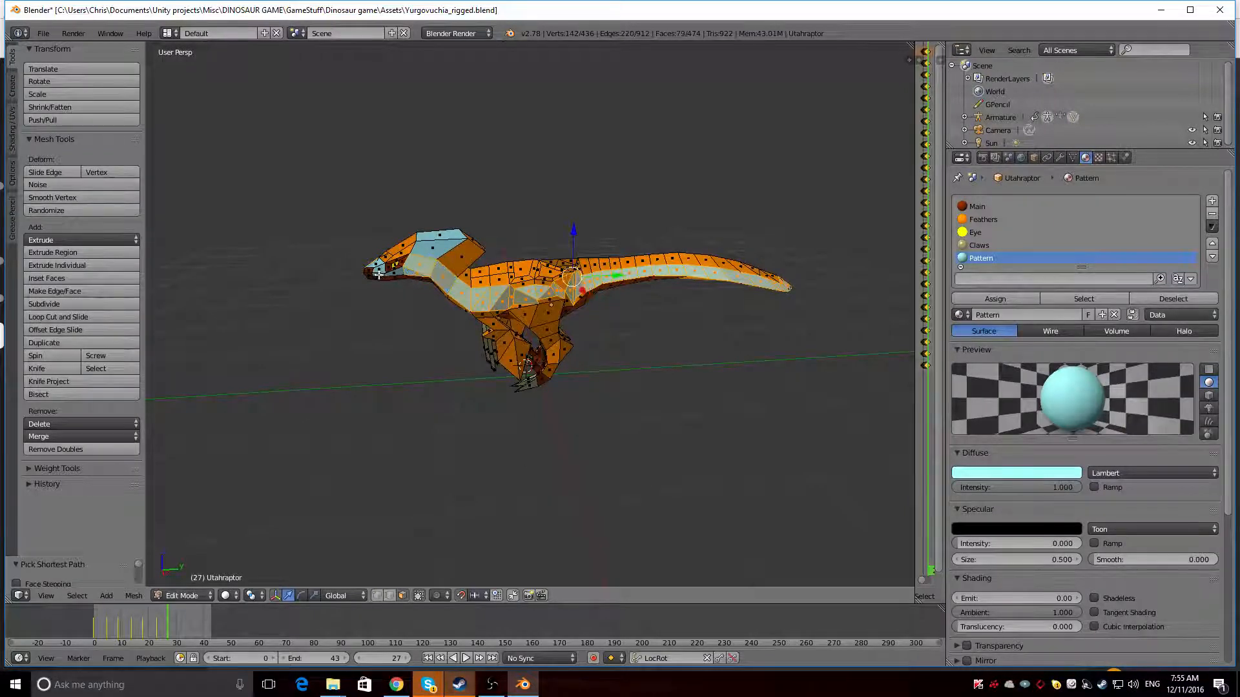
{"action": "right_click", "coordinate": [378, 274], "text": "ctrl"}
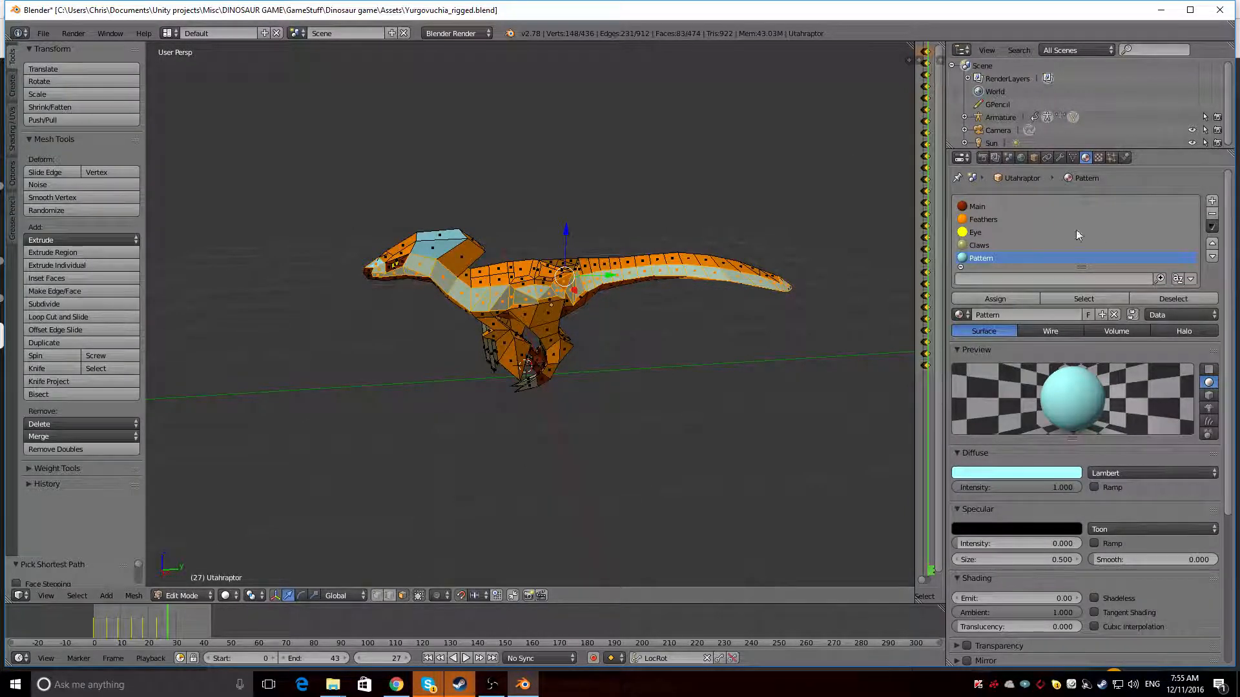
{"action": "left_click", "coordinate": [1037, 220]}
{"action": "left_click", "coordinate": [998, 299]}
Assign the Main material to the two eye-socket faces and the Eye material to the small eye face
{"action": "middle_click_drag", "start_coordinate": [481, 355], "coordinate": [645, 359]}
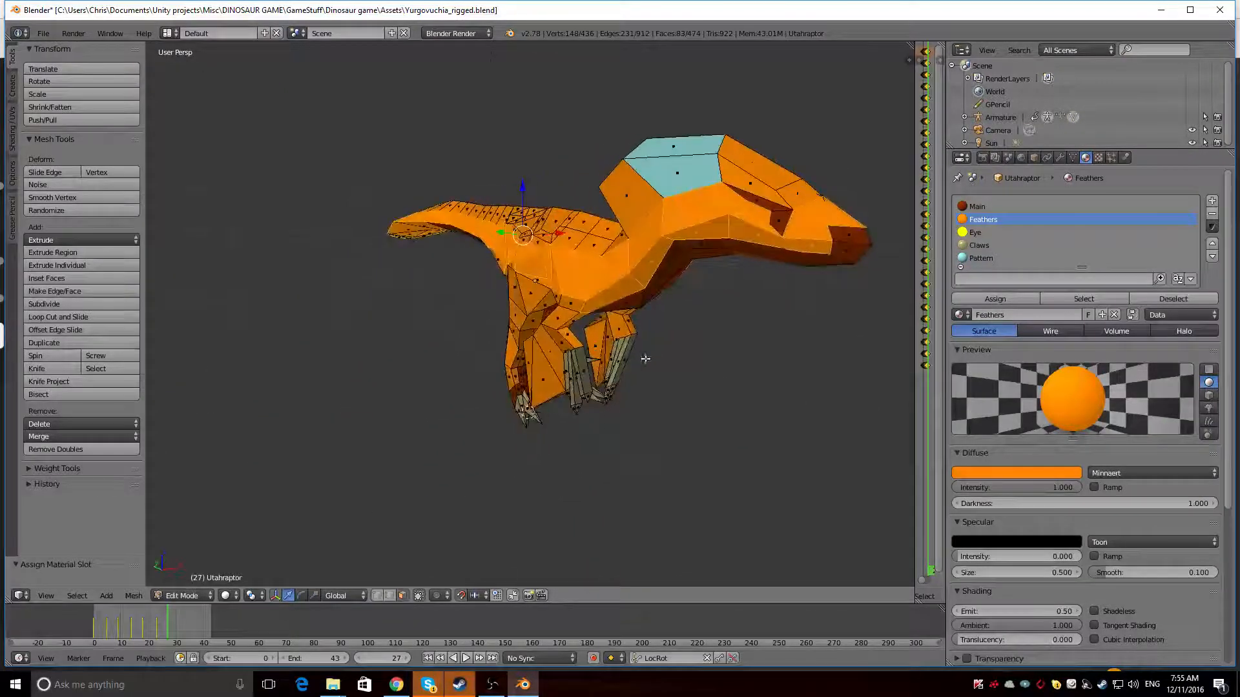
{"action": "right_click", "coordinate": [741, 207]}
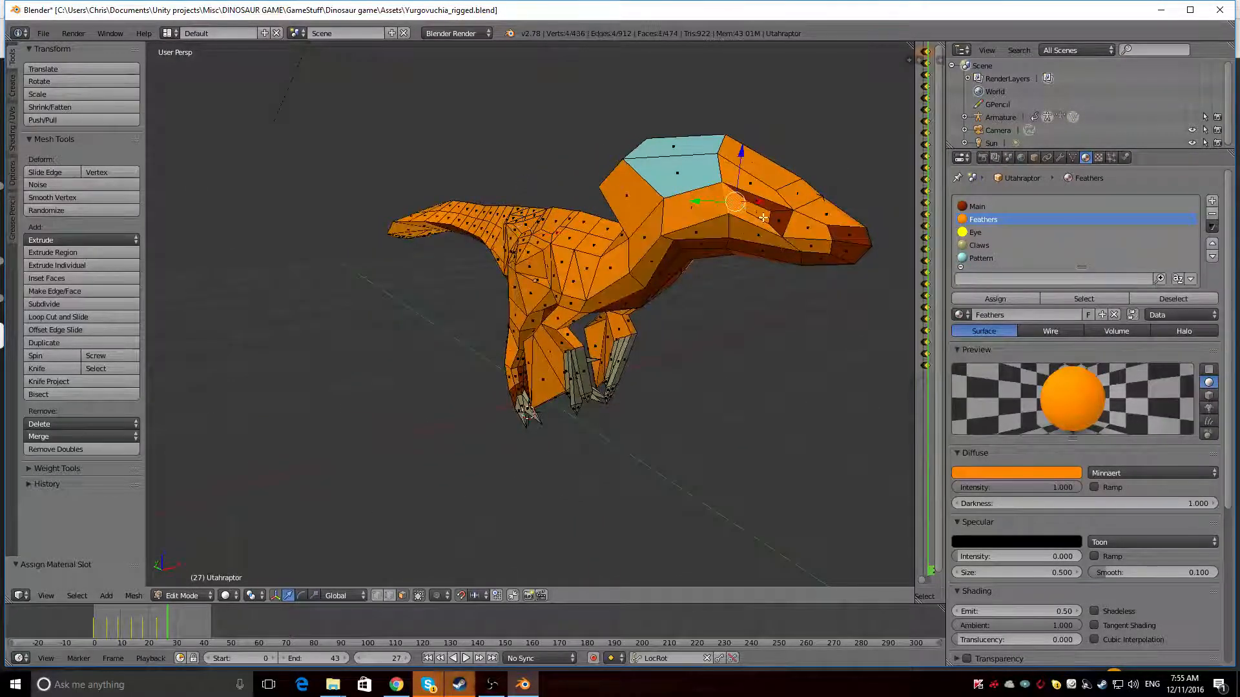
{"action": "right_click", "coordinate": [765, 223], "text": "shift"}
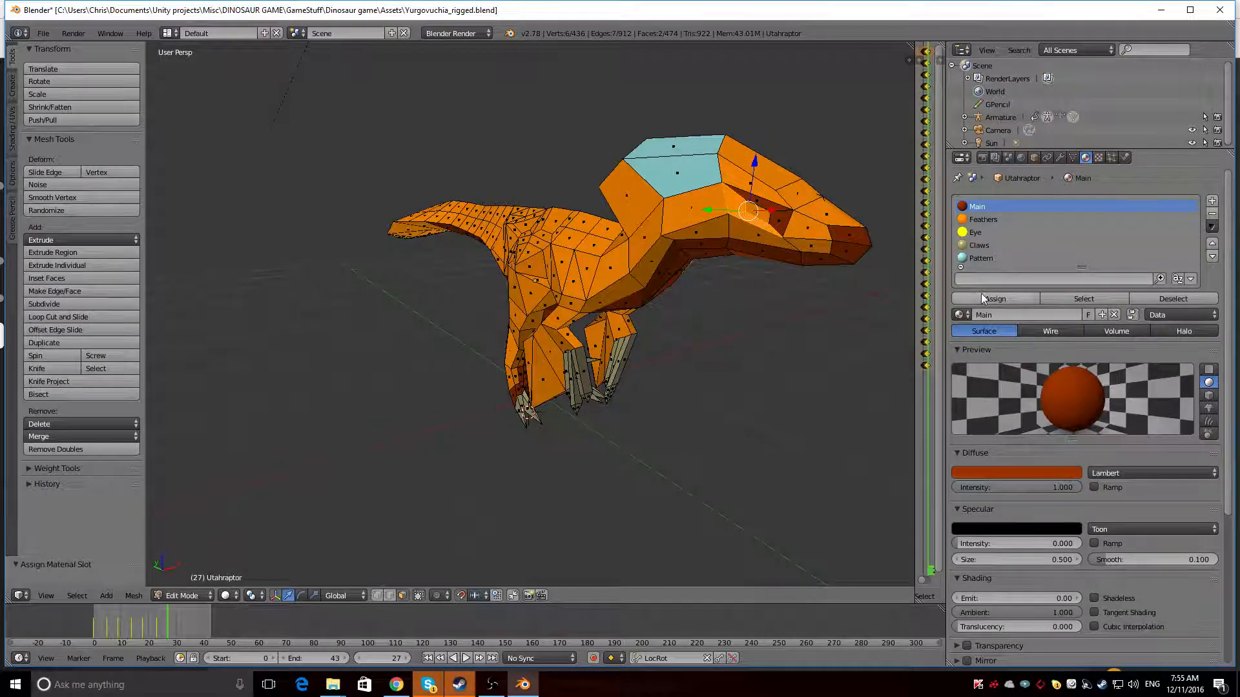
{"action": "right_click", "coordinate": [792, 228]}
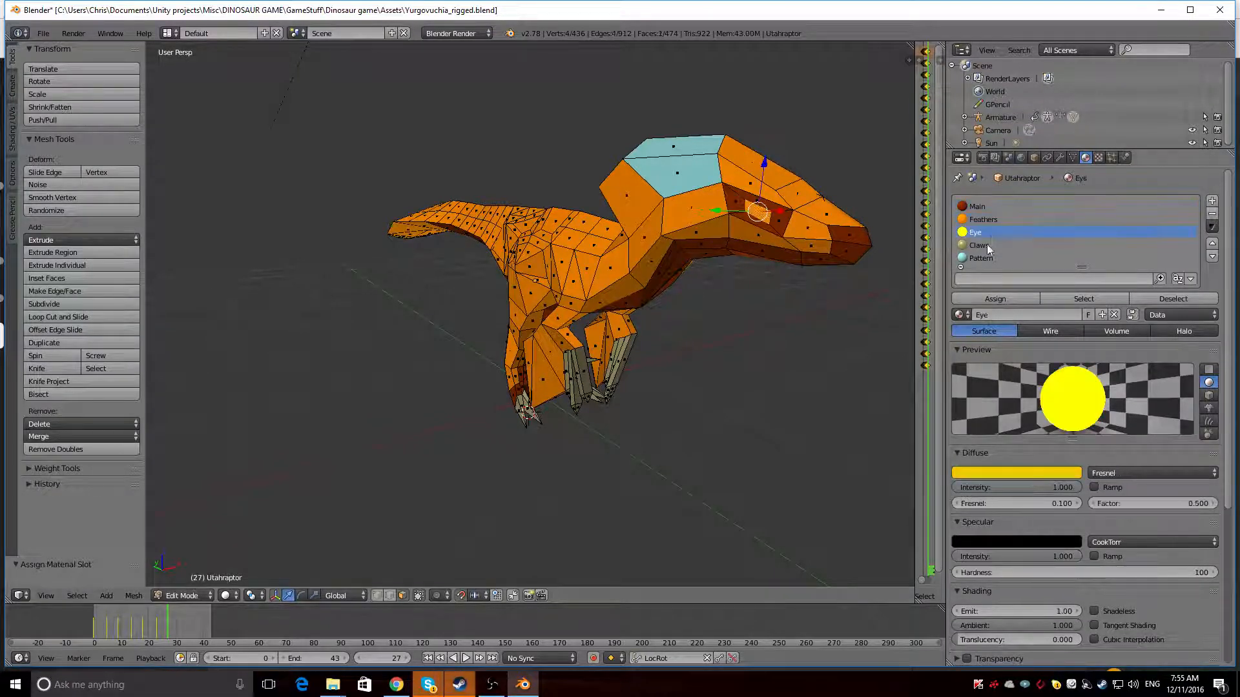
{"action": "mouse_move", "coordinate": [872, 297]}
{"action": "middle_mouse_down"}
{"action": "mouse_move", "coordinate": [799, 294]}
{"action": "mouse_move", "coordinate": [780, 316]}
{"action": "mouse_move", "coordinate": [880, 291]}
{"action": "mouse_move", "coordinate": [779, 311]}
{"action": "mouse_move", "coordinate": [880, 308]}
{"action": "mouse_move", "coordinate": [872, 287]}
{"action": "middle_mouse_up"}
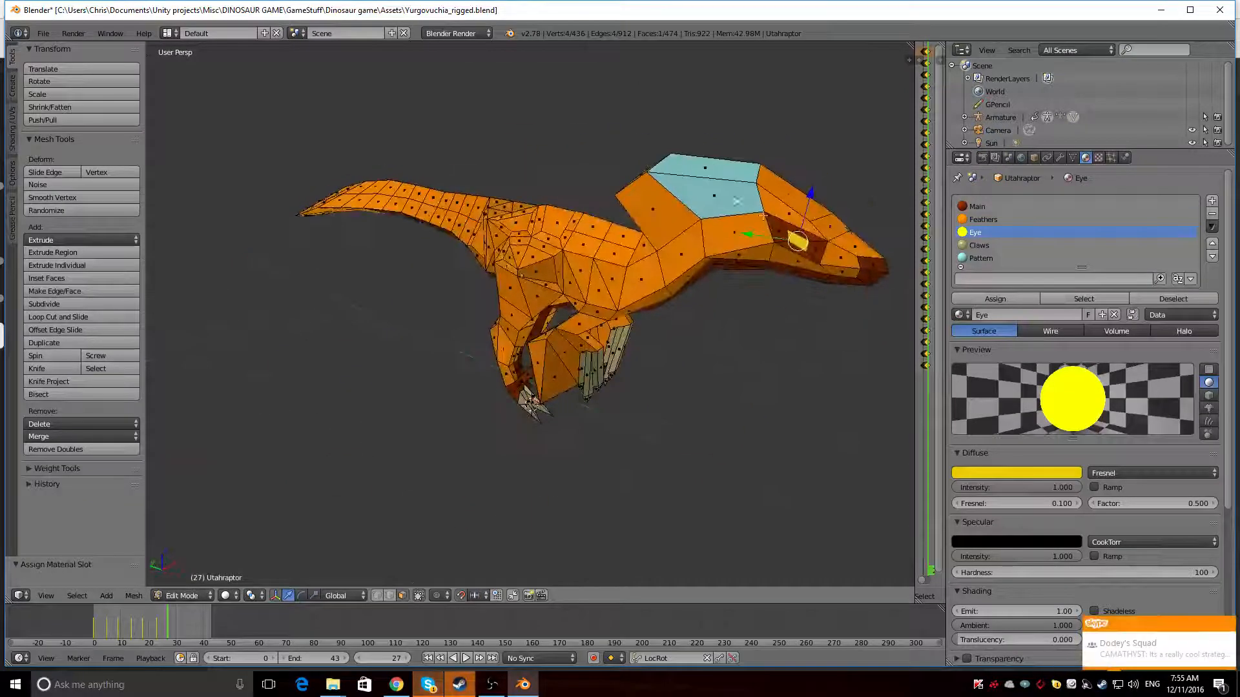
{"action": "right_click", "coordinate": [716, 195]}
{"action": "right_click", "coordinate": [706, 169]}
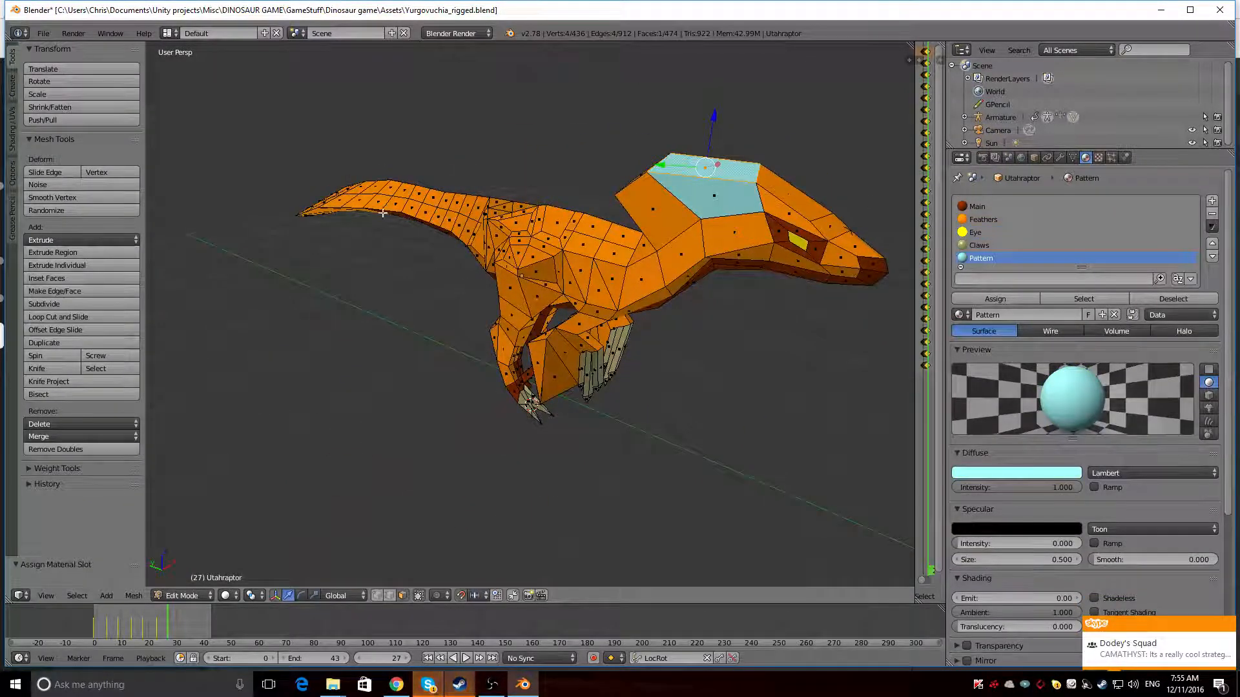
{"action": "right_click", "coordinate": [345, 210]}
{"action": "middle_click_drag", "start_coordinate": [346, 210], "coordinate": [537, 363]}
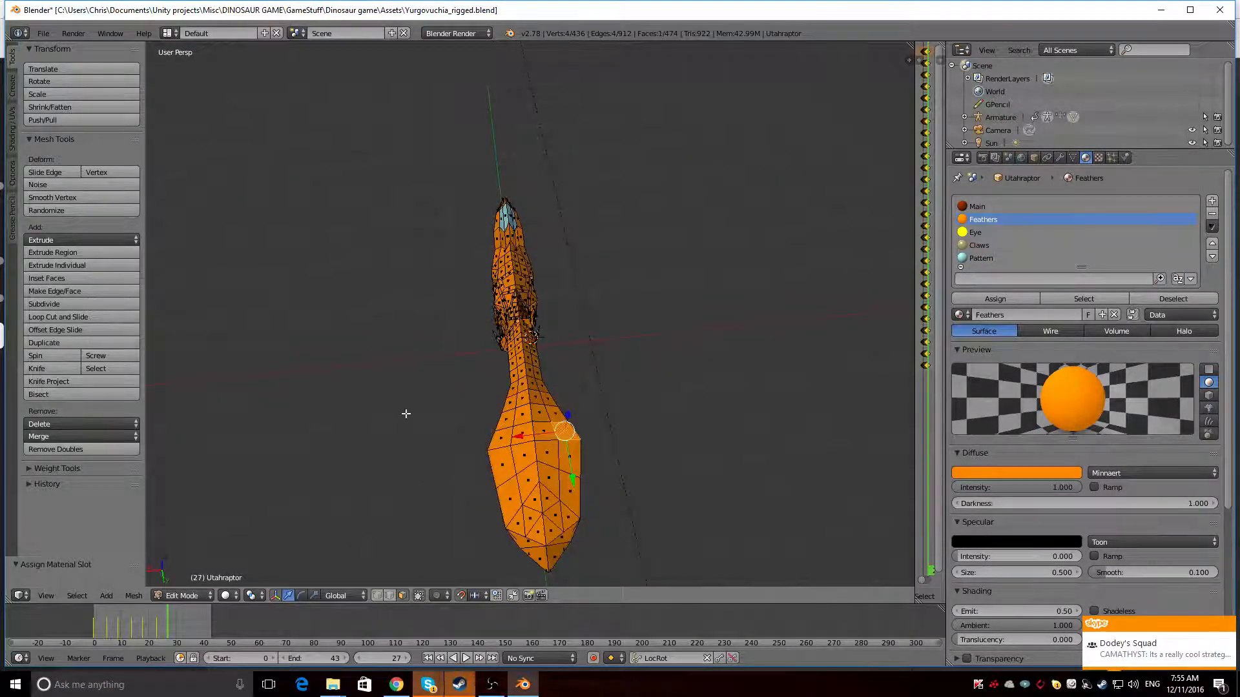
{"action": "middle_click_drag", "start_coordinate": [405, 413], "coordinate": [577, 359]}
{"action": "scroll", "coordinate": [506, 468], "scroll_direction": "up", "scroll_amount": 4}
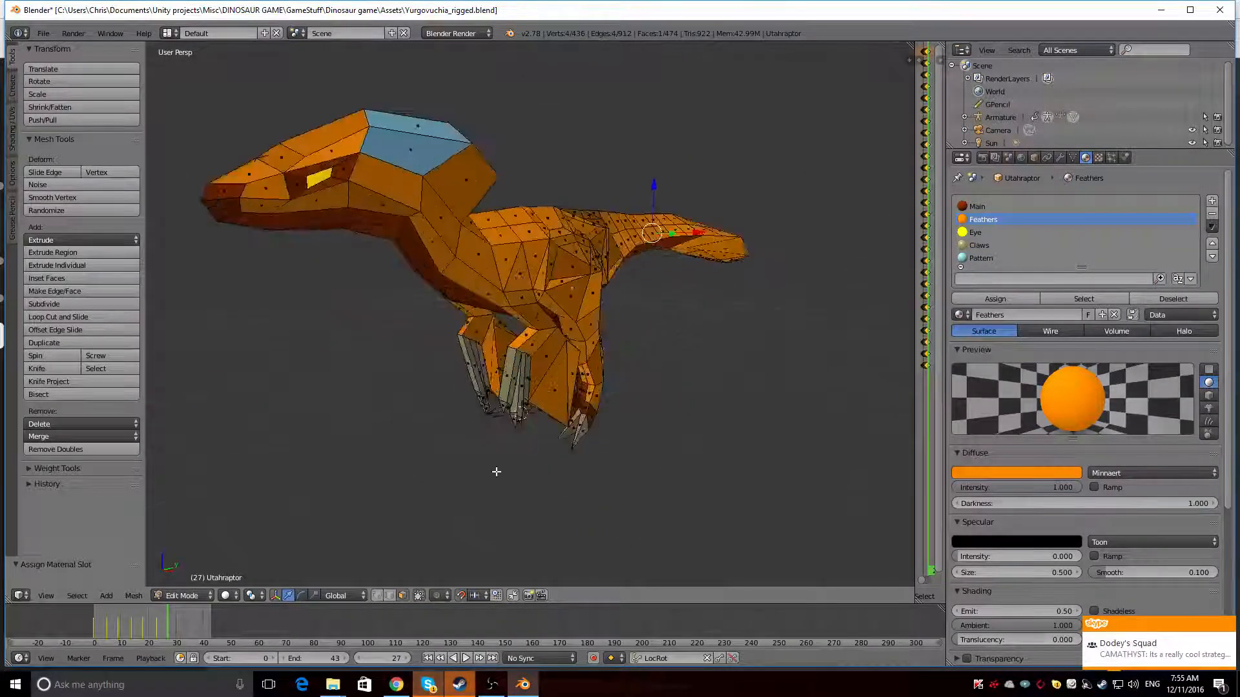
Try the Pattern material on two feather faces of the arm and undo the assignment
{"action": "right_click", "coordinate": [543, 368]}
{"action": "middle_click_drag", "start_coordinate": [285, 440], "coordinate": [519, 445]}
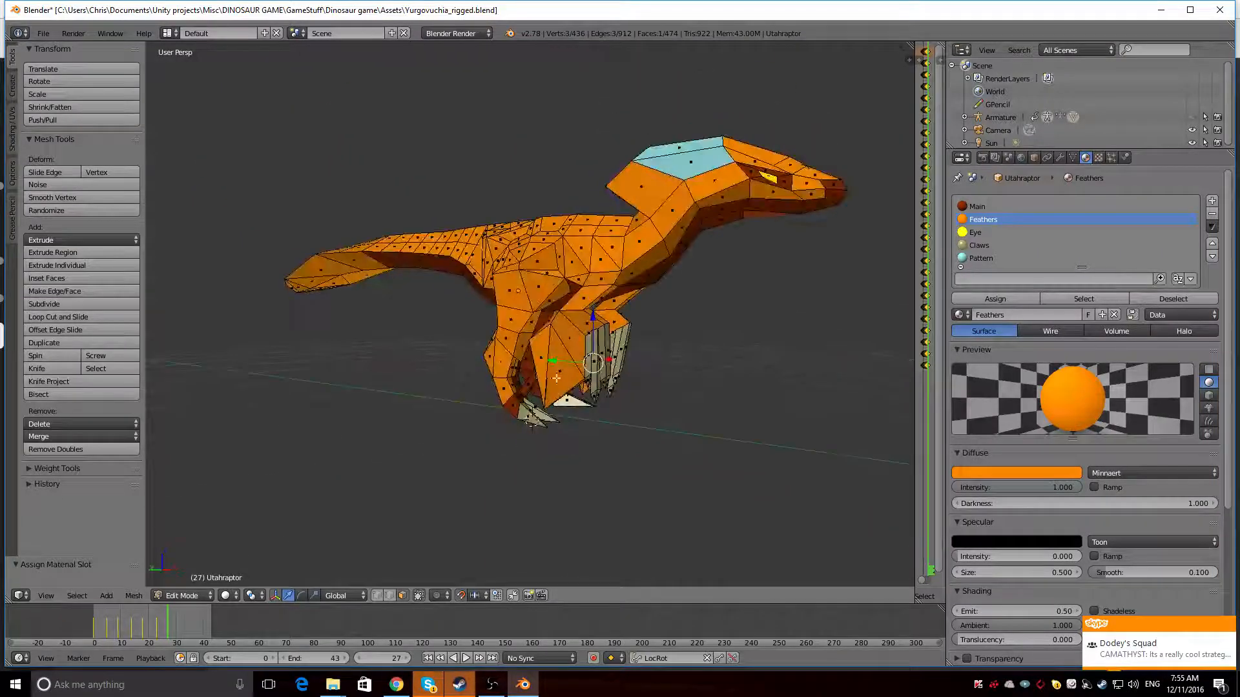
{"action": "right_click", "coordinate": [554, 366], "text": "shift"}
{"action": "middle_click_drag", "start_coordinate": [649, 442], "coordinate": [614, 444]}
{"action": "left_click", "coordinate": [981, 258]}
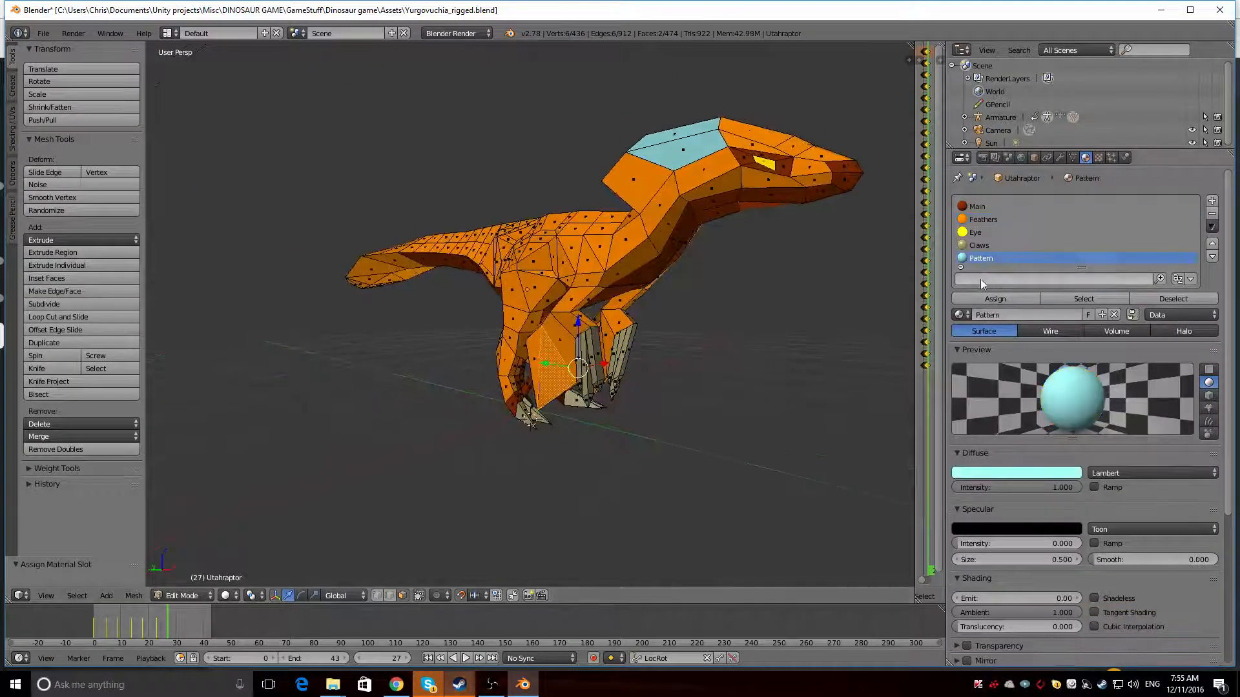
{"action": "left_click", "coordinate": [992, 298]}
{"action": "middle_click_drag", "start_coordinate": [804, 362], "coordinate": [612, 385]}
{"action": "key", "text": "ctrl+z"}
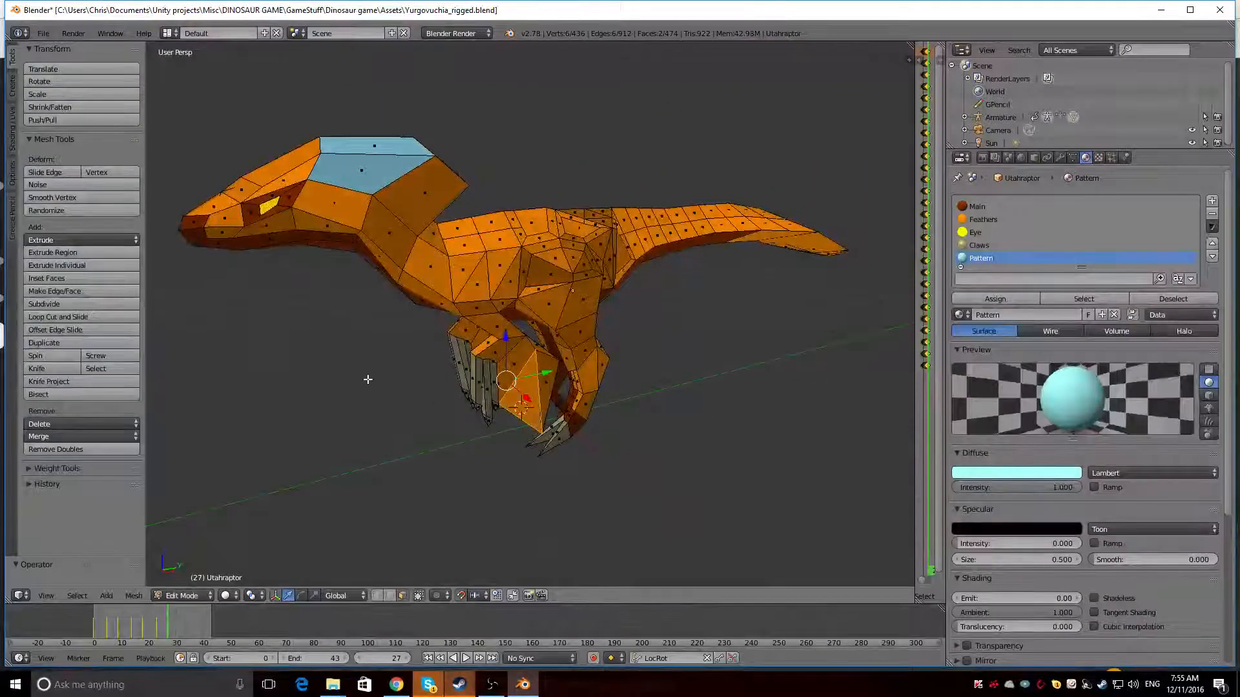
Select the path of faces along one outer edge of the tail fan, from its base to the tip
{"action": "scroll", "coordinate": [367, 380], "scroll_direction": "down", "scroll_amount": 1}
{"action": "middle_click_drag", "start_coordinate": [363, 382], "coordinate": [537, 386]}
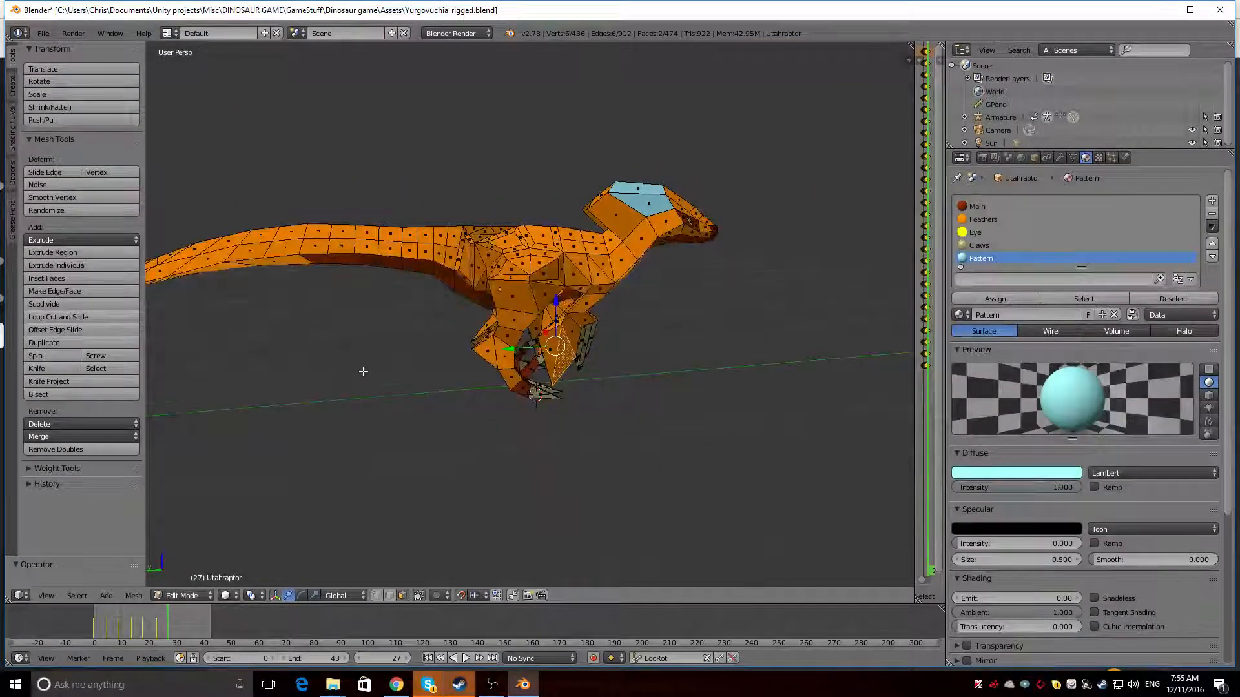
{"action": "middle_click_drag", "start_coordinate": [363, 372], "coordinate": [635, 448]}
{"action": "right_click", "coordinate": [730, 420]}
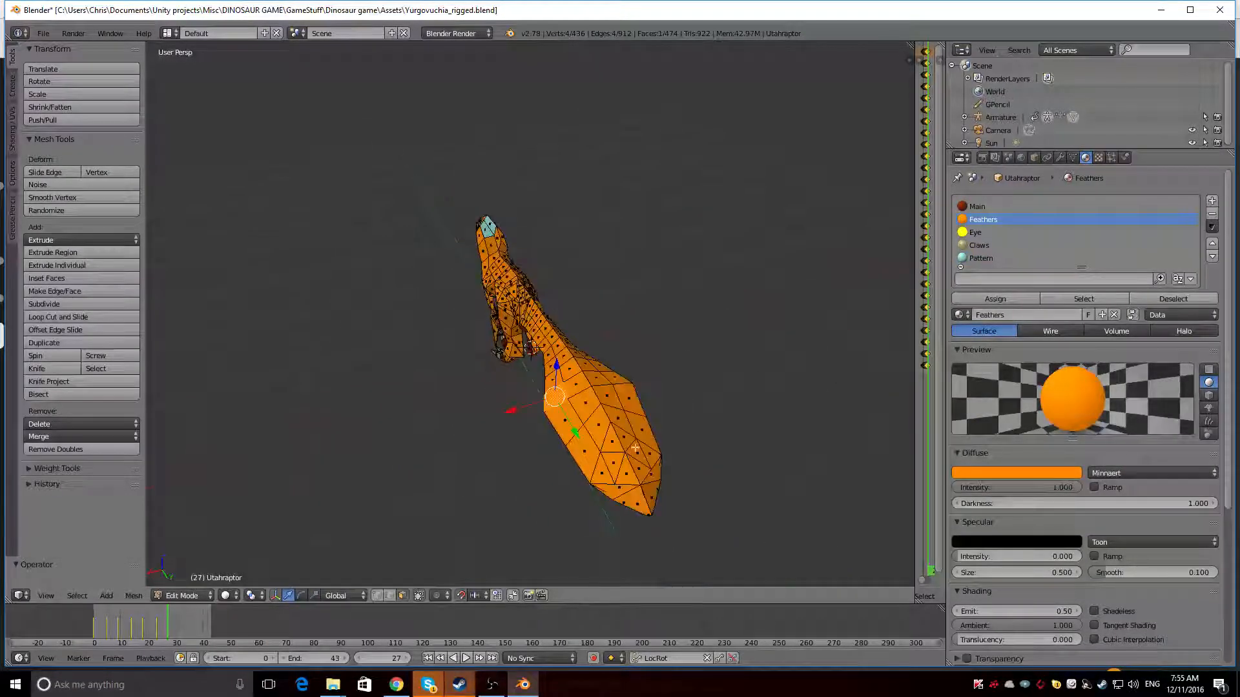
{"action": "right_click", "coordinate": [613, 482], "text": "ctrl"}
{"action": "mouse_move", "coordinate": [630, 493]}
{"action": "middle_mouse_down"}
{"action": "mouse_move", "coordinate": [650, 476]}
{"action": "mouse_move", "coordinate": [618, 472]}
{"action": "middle_mouse_up"}
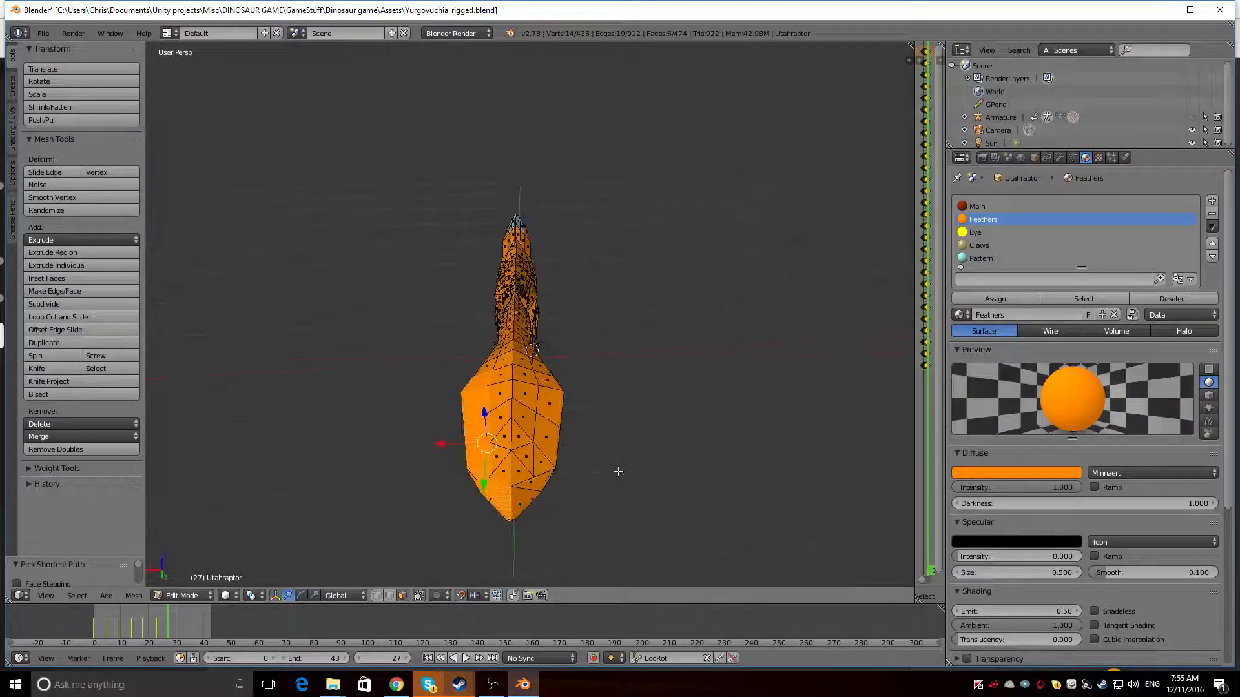
Extend the selection to the tail fan's other edge and middle faces, and assign the Pattern material
{"action": "right_click", "coordinate": [545, 384], "text": "ctrl"}
{"action": "middle_click_drag", "start_coordinate": [503, 462], "coordinate": [556, 466]}
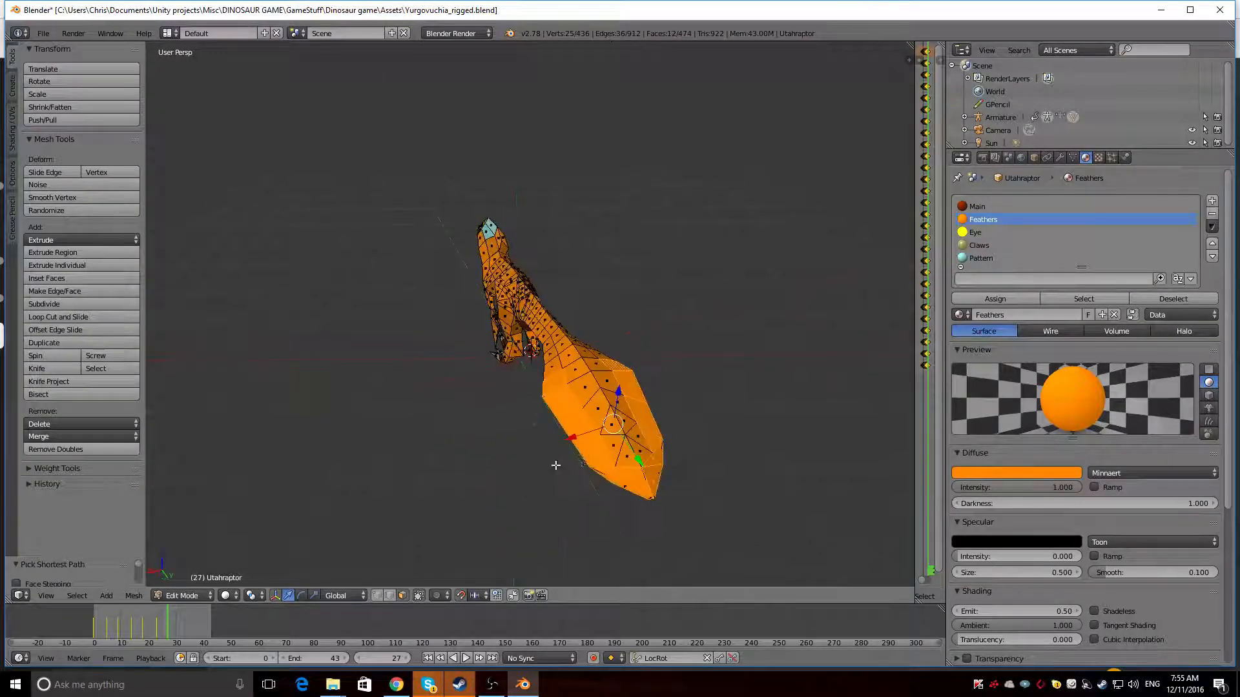
{"action": "right_click", "coordinate": [617, 449], "text": "ctrl"}
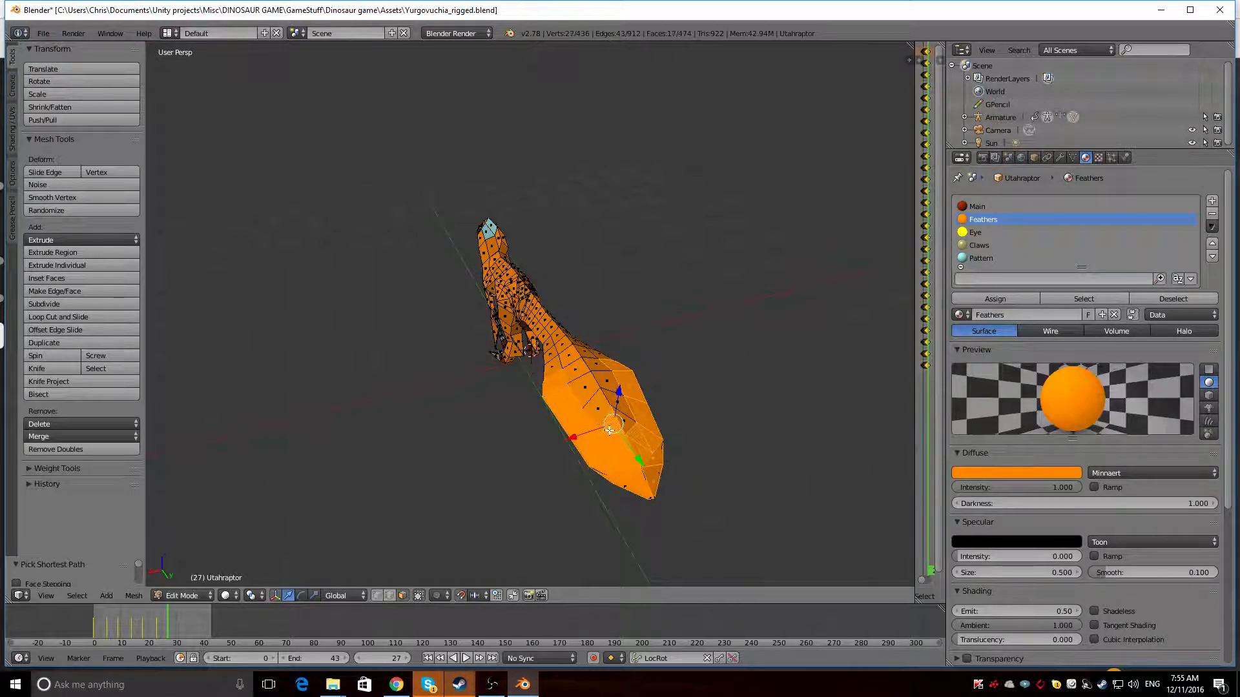
{"action": "right_click", "coordinate": [593, 401], "text": "ctrl"}
{"action": "right_click", "coordinate": [612, 394], "text": "ctrl"}
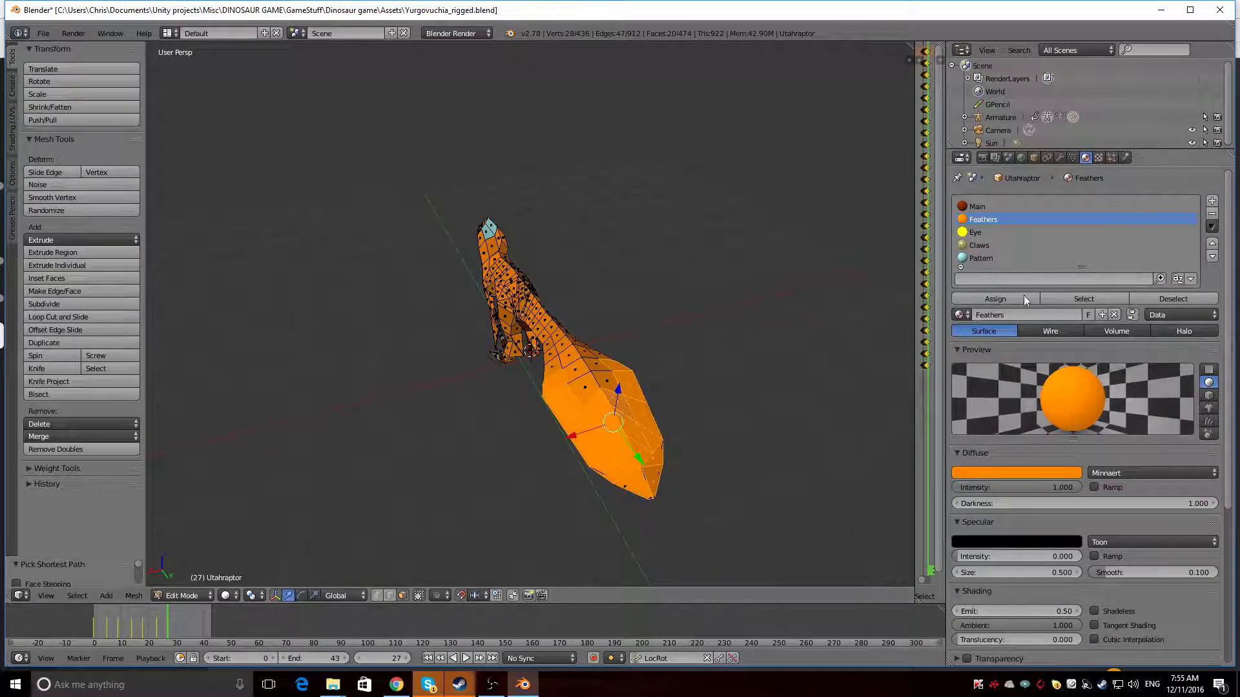
{"action": "left_click", "coordinate": [1016, 258]}
{"action": "left_click", "coordinate": [988, 297]}
Add two middle faces near the base of the tail fan to the selection and assign the Pattern material
{"action": "middle_click_drag", "start_coordinate": [645, 375], "coordinate": [567, 432]}
{"action": "right_click", "coordinate": [498, 439], "text": "shift"}
{"action": "right_click", "coordinate": [511, 442], "text": "shift"}
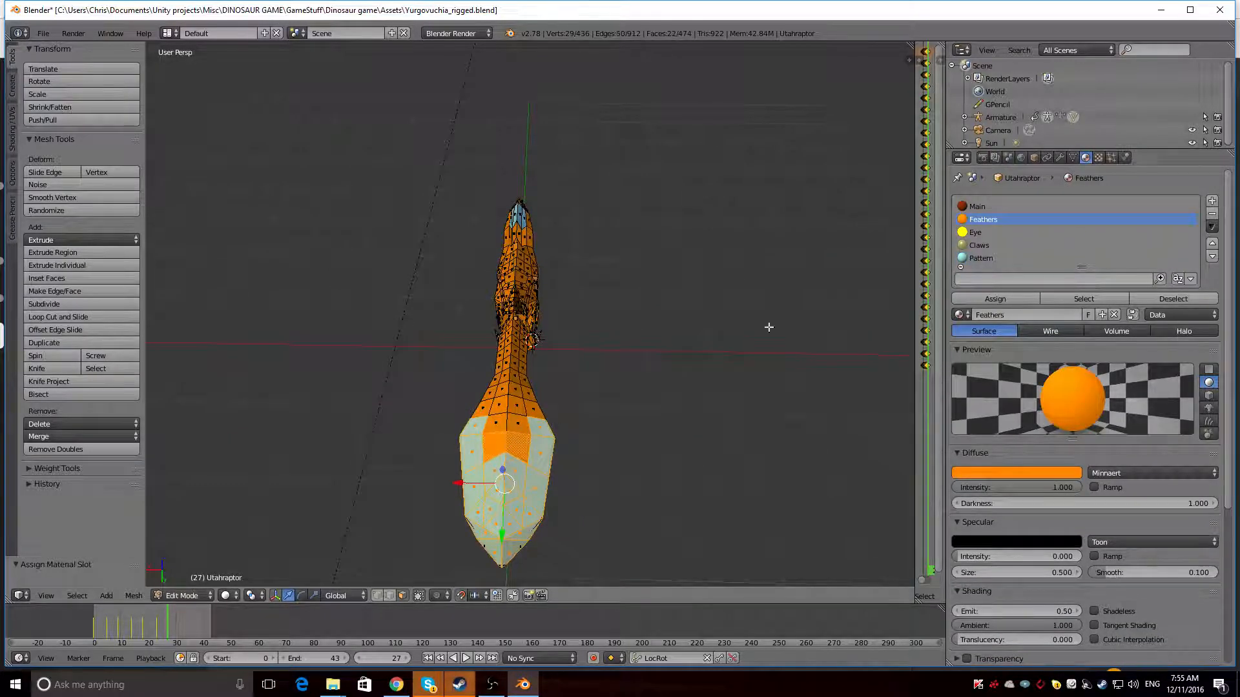
{"action": "left_click", "coordinate": [993, 249]}
{"action": "left_click", "coordinate": [980, 258]}
{"action": "left_click", "coordinate": [991, 297]}
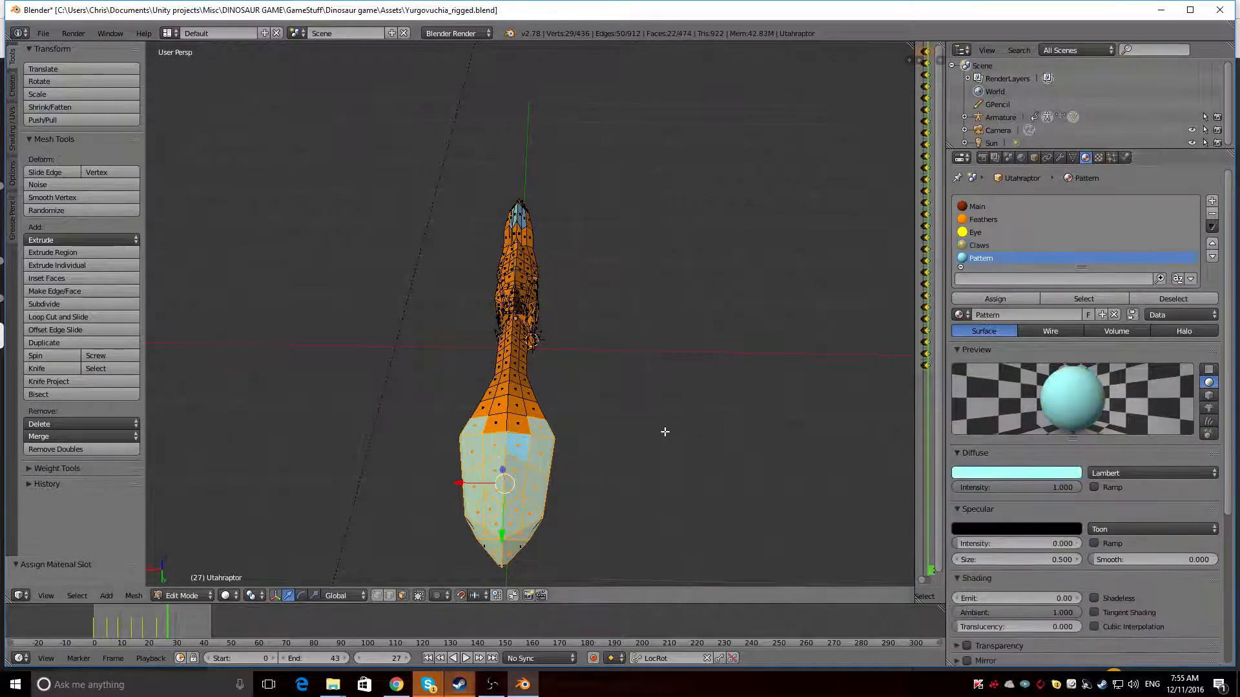
Add the remaining faces on the underside of the tail fan to the selection and assign the Pattern material
{"action": "middle_click_drag", "start_coordinate": [664, 429], "coordinate": [682, 299]}
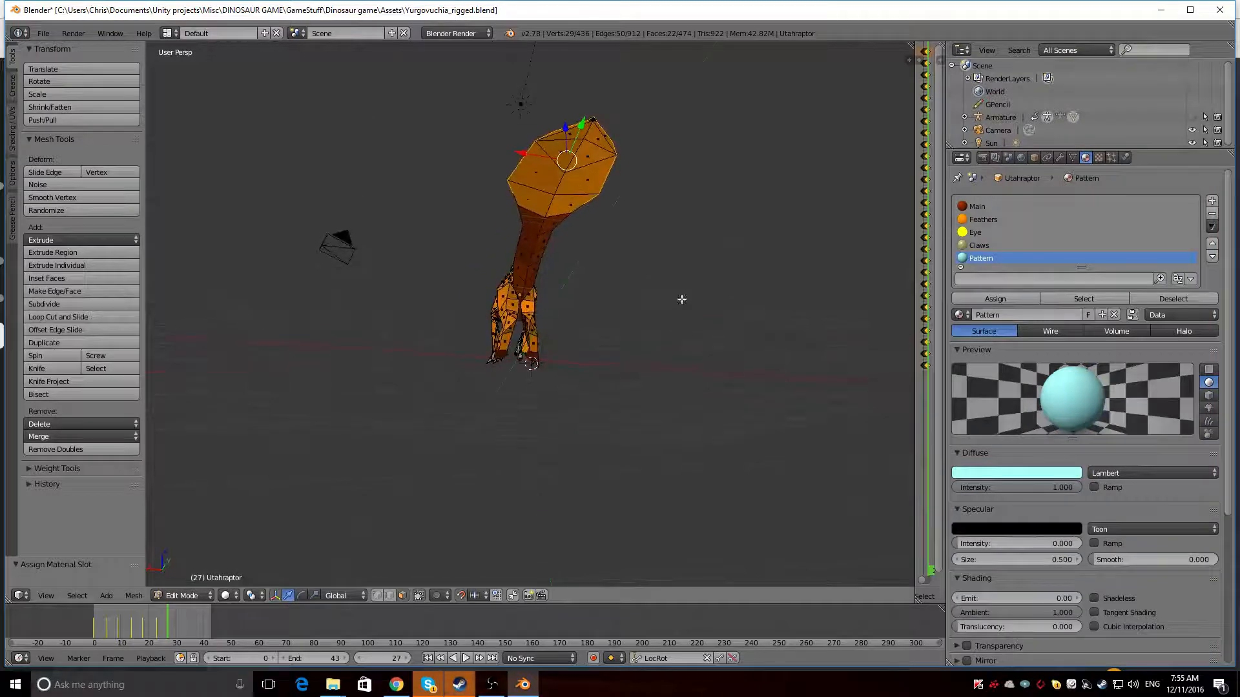
{"action": "right_click", "coordinate": [562, 130], "text": "shift"}
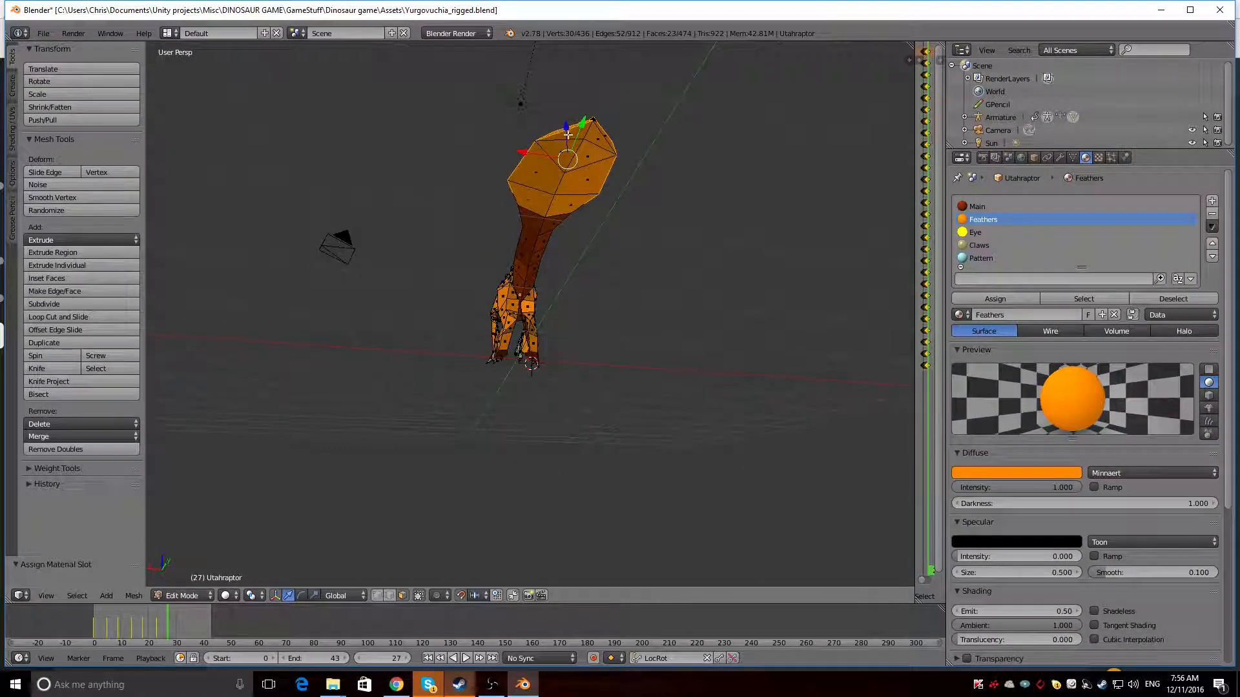
{"action": "right_click", "coordinate": [573, 205], "text": "ctrl"}
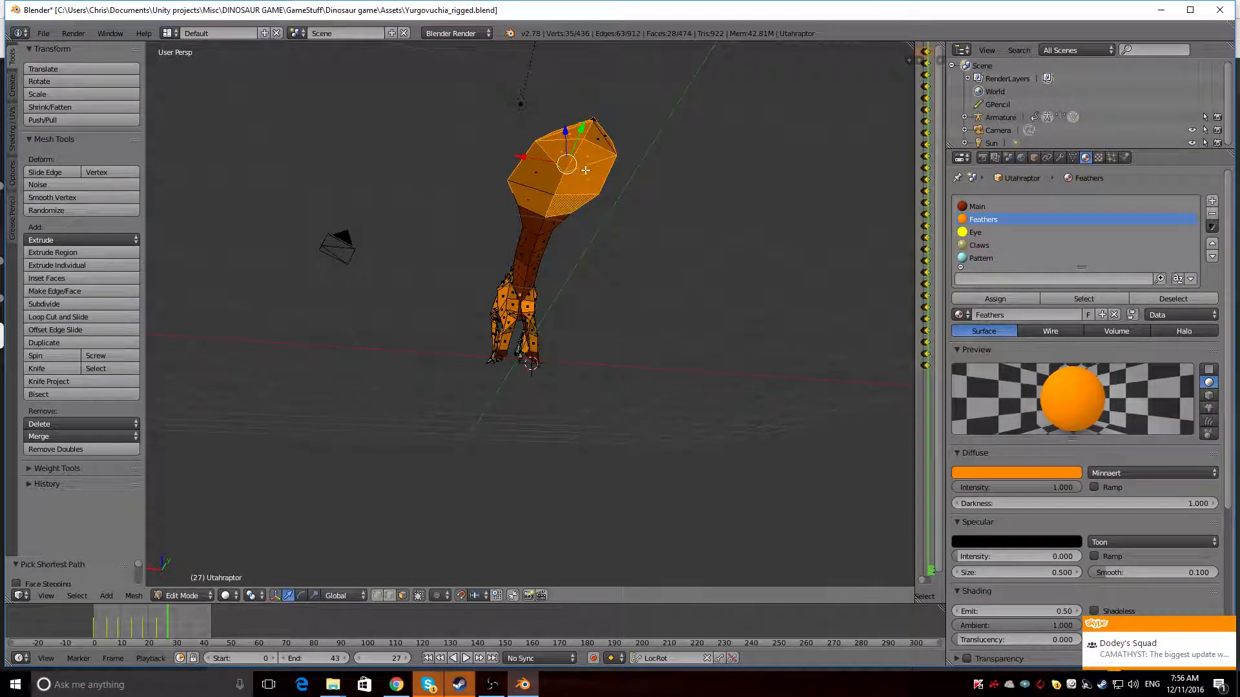
{"action": "right_click", "coordinate": [548, 184], "text": "ctrl"}
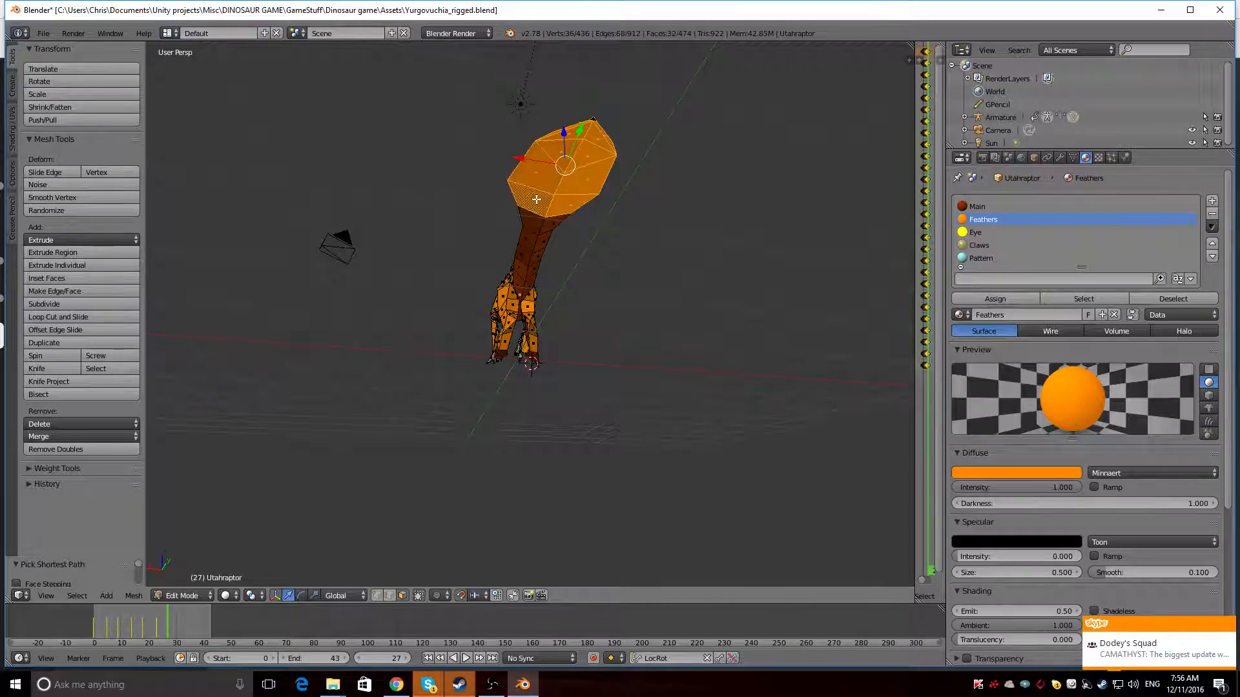
{"action": "left_click", "coordinate": [982, 258]}
{"action": "left_click", "coordinate": [992, 297]}
Select the strips of side faces on both sides of the tail just ahead of the fan and assign the Pattern material
{"action": "middle_click_drag", "start_coordinate": [443, 119], "coordinate": [539, 230]}
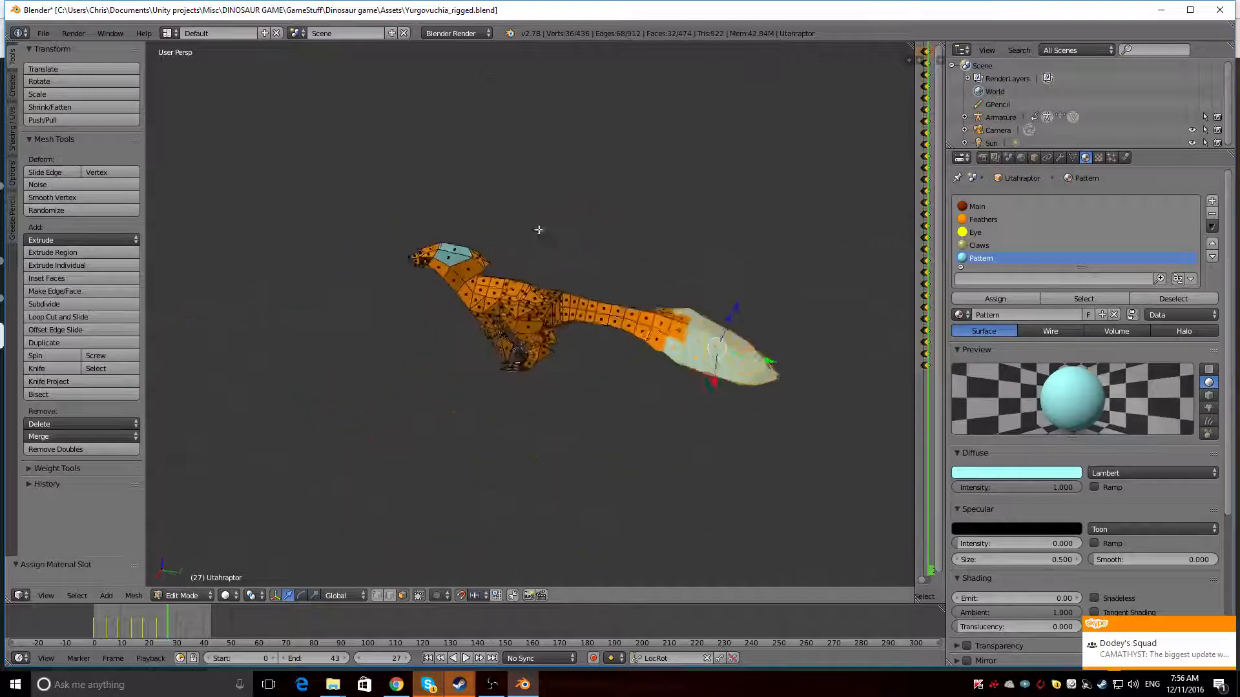
{"action": "right_click", "coordinate": [656, 326]}
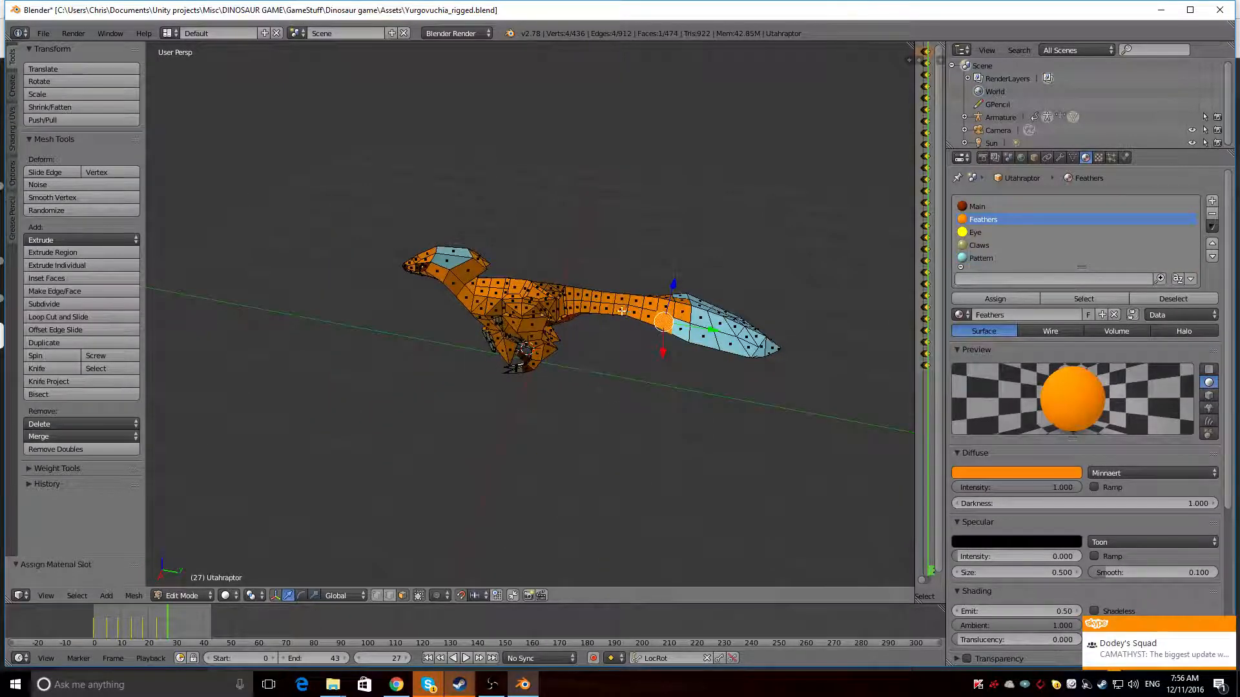
{"action": "right_click", "coordinate": [621, 311], "text": "ctrl"}
{"action": "mouse_move", "coordinate": [621, 311]}
{"action": "middle_mouse_down"}
{"action": "mouse_move", "coordinate": [433, 339]}
{"action": "mouse_move", "coordinate": [620, 303]}
{"action": "middle_mouse_up"}
{"action": "right_click", "coordinate": [417, 349], "text": "ctrl"}
{"action": "left_click", "coordinate": [1026, 256]}
{"action": "left_click", "coordinate": [995, 299]}
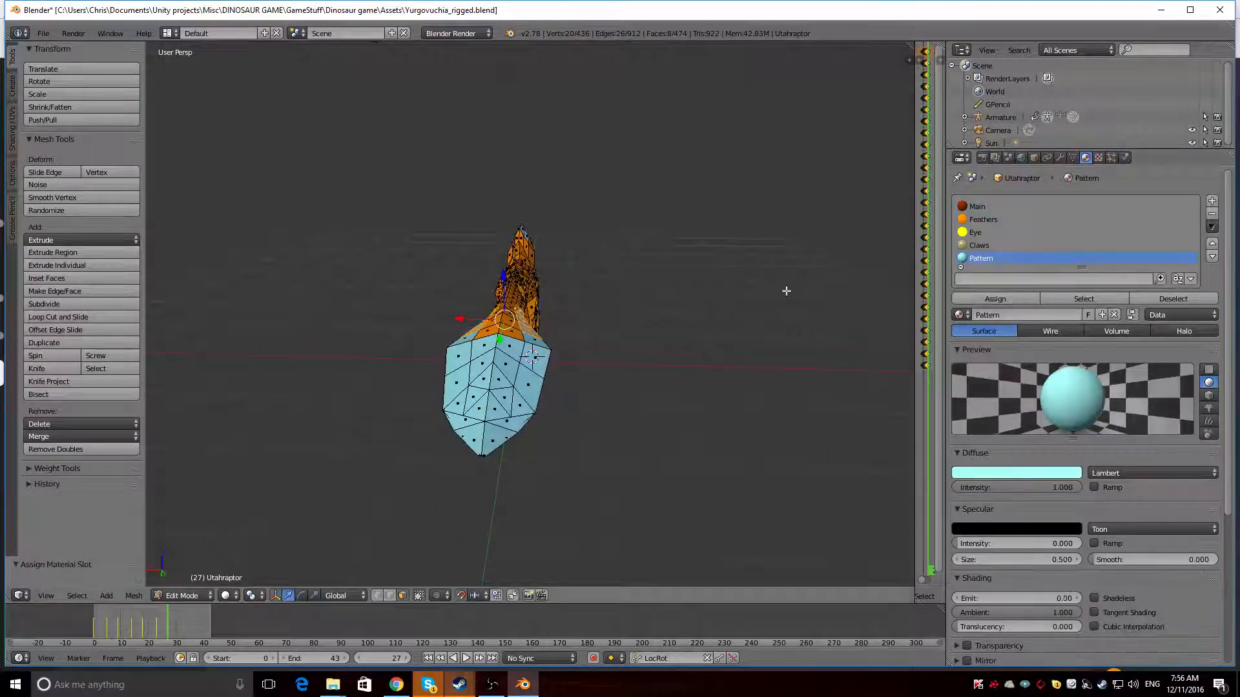
Try the Pattern material on four faces at the back of the head crest and undo the assignment
{"action": "middle_click_drag", "start_coordinate": [786, 291], "coordinate": [388, 266]}
{"action": "right_click", "coordinate": [466, 256]}
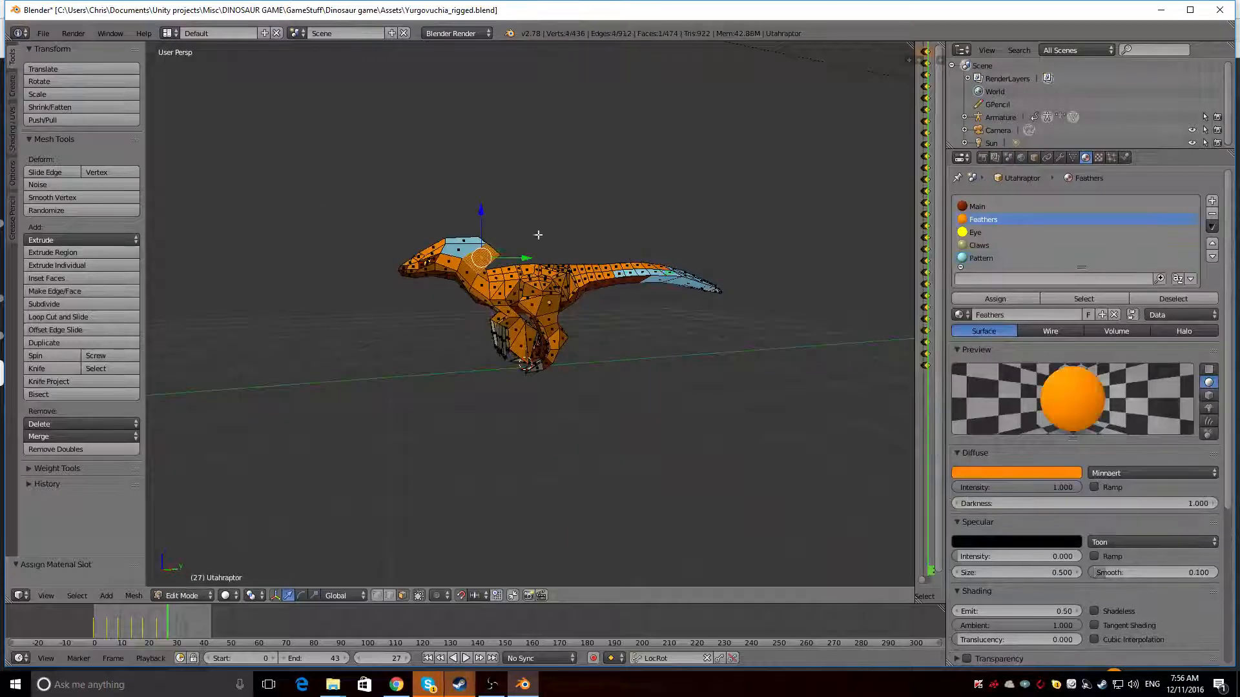
{"action": "middle_click_drag", "start_coordinate": [466, 257], "coordinate": [630, 233]}
{"action": "right_click", "coordinate": [556, 241], "text": "ctrl"}
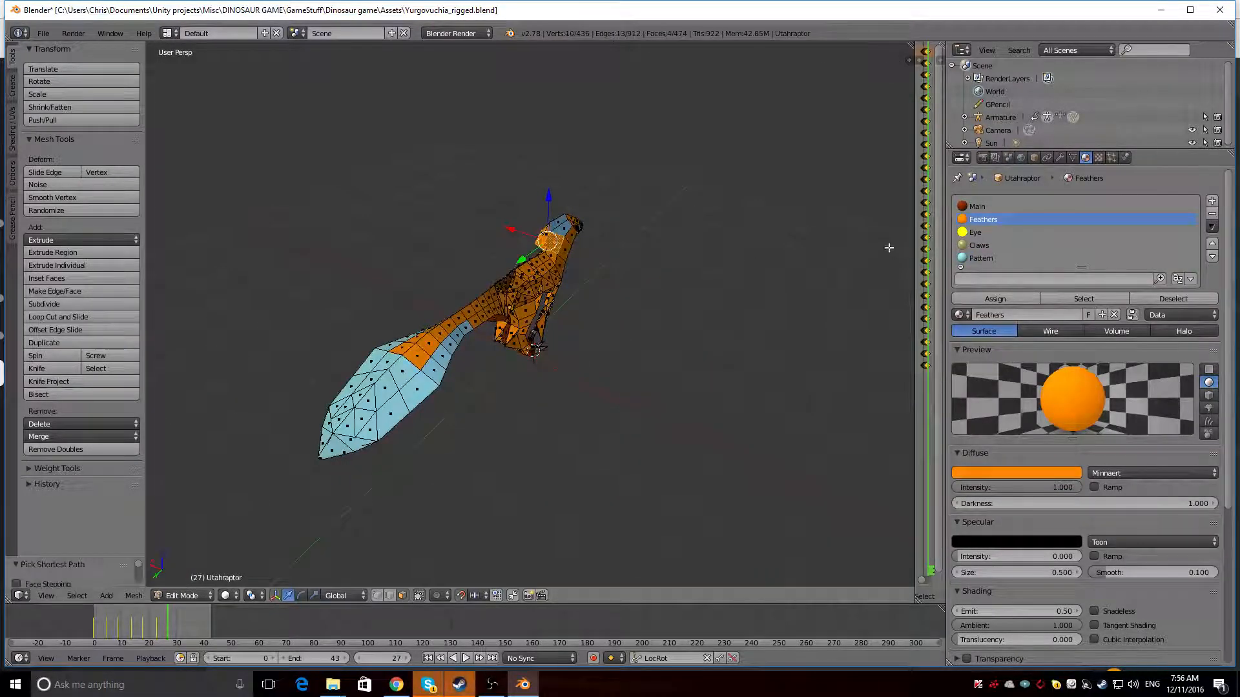
{"action": "middle_click_drag", "start_coordinate": [562, 251], "coordinate": [465, 216]}
{"action": "scroll", "coordinate": [626, 235], "scroll_direction": "up", "scroll_amount": 3}
{"action": "scroll", "coordinate": [618, 202], "scroll_direction": "down", "scroll_amount": 3}
{"action": "left_click", "coordinate": [981, 258]}
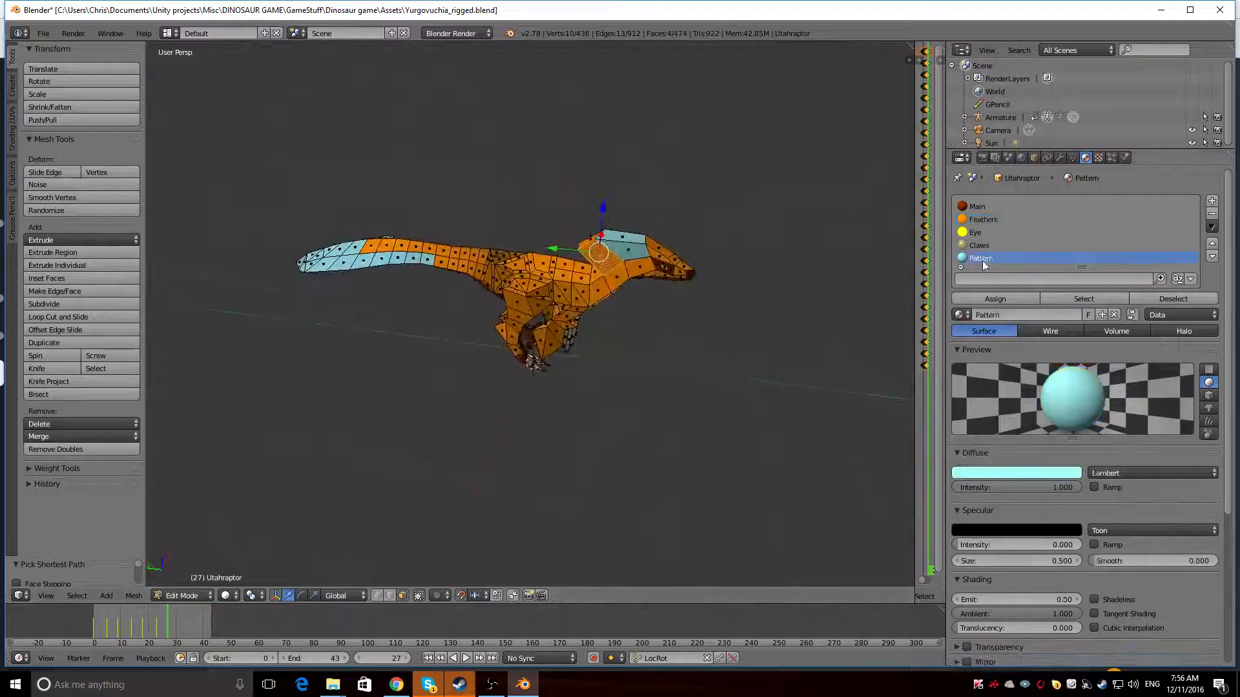
{"action": "left_click", "coordinate": [995, 299]}
{"action": "mouse_move", "coordinate": [715, 238]}
{"action": "middle_mouse_down"}
{"action": "mouse_move", "coordinate": [758, 236]}
{"action": "mouse_move", "coordinate": [678, 196]}
{"action": "mouse_move", "coordinate": [607, 214]}
{"action": "mouse_move", "coordinate": [709, 217]}
{"action": "middle_mouse_up"}
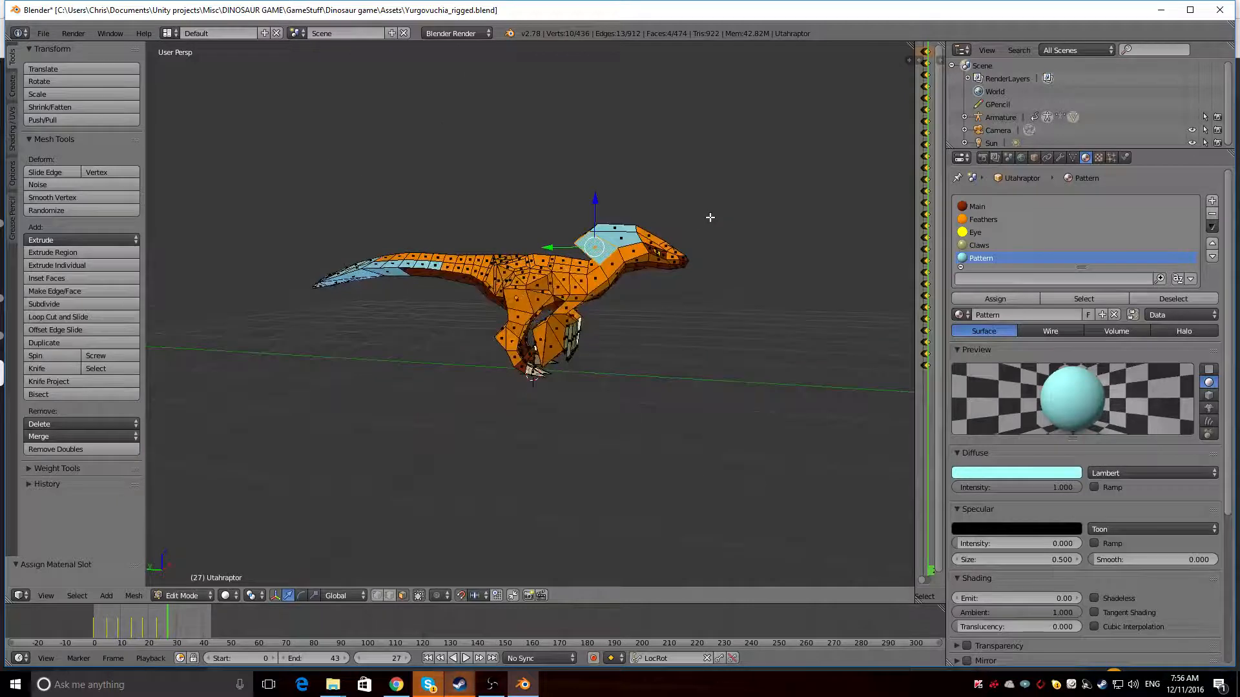
{"action": "key", "text": "ctrl+z"}
{"action": "key", "text": "ctrl+z"}
{"action": "key", "text": "ctrl+z"}
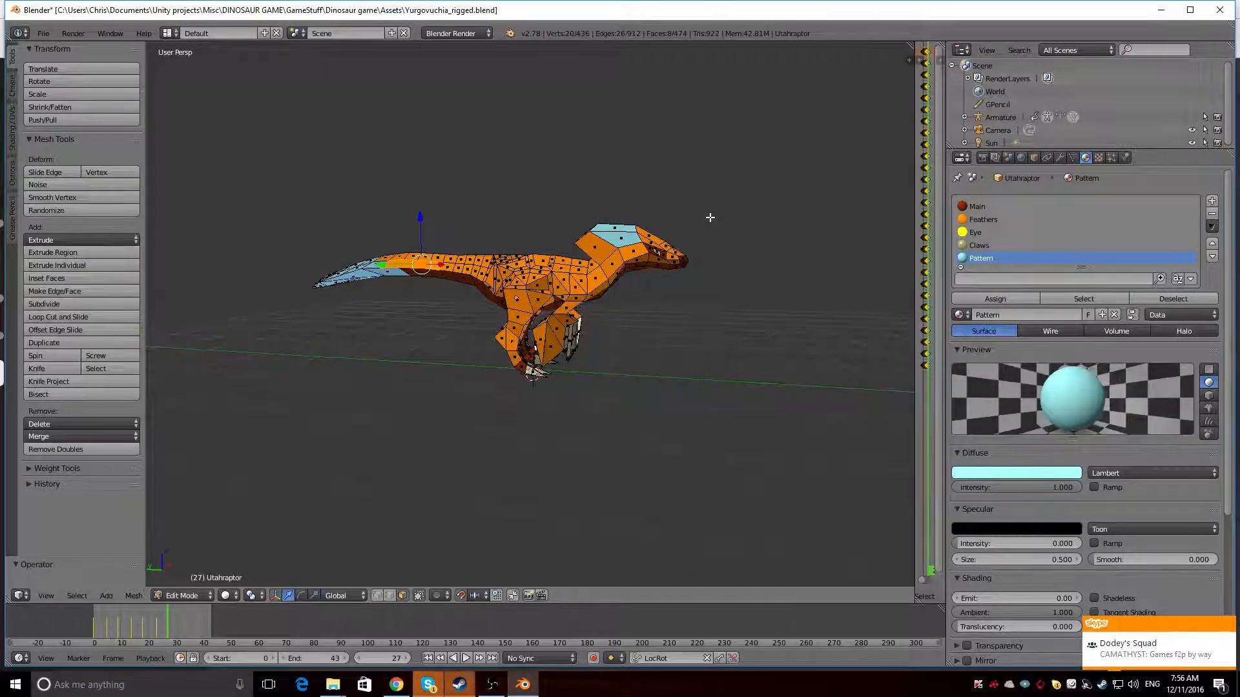
Select six faces running down the forehead and snout and assign the Pattern material
{"action": "middle_click_drag", "start_coordinate": [710, 218], "coordinate": [567, 295]}
{"action": "right_click", "coordinate": [654, 239]}
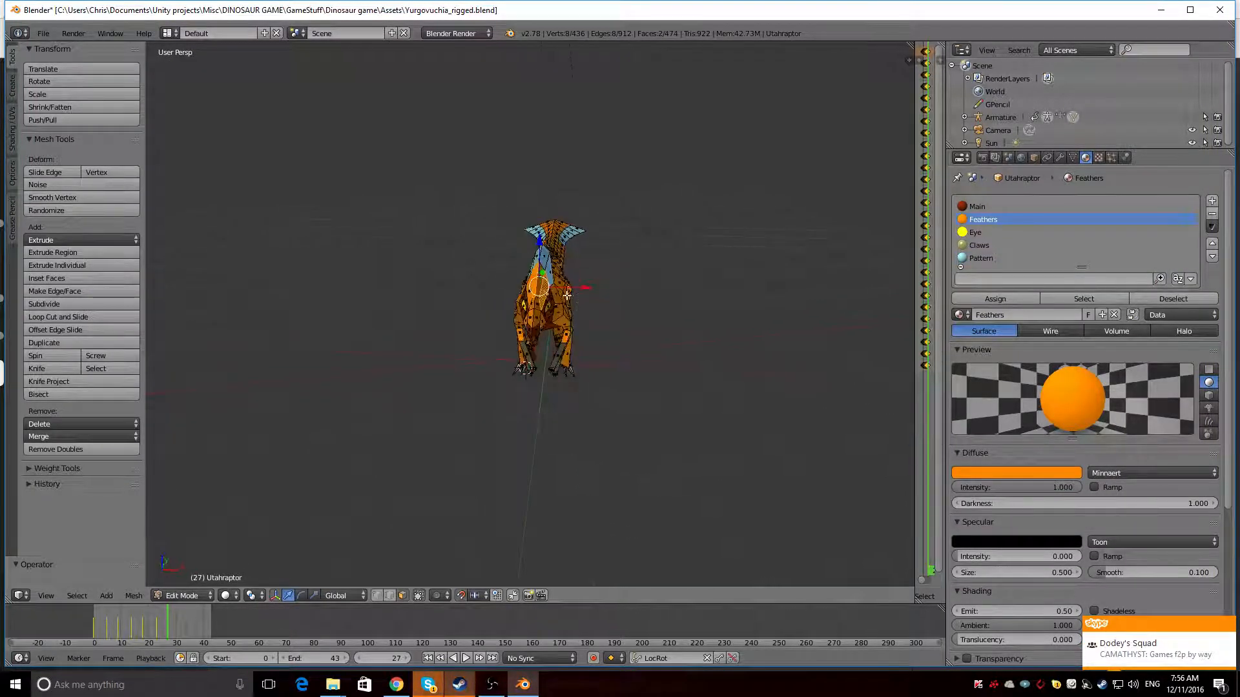
{"action": "right_click", "coordinate": [543, 285], "text": "shift"}
{"action": "right_click", "coordinate": [542, 285], "text": "shift"}
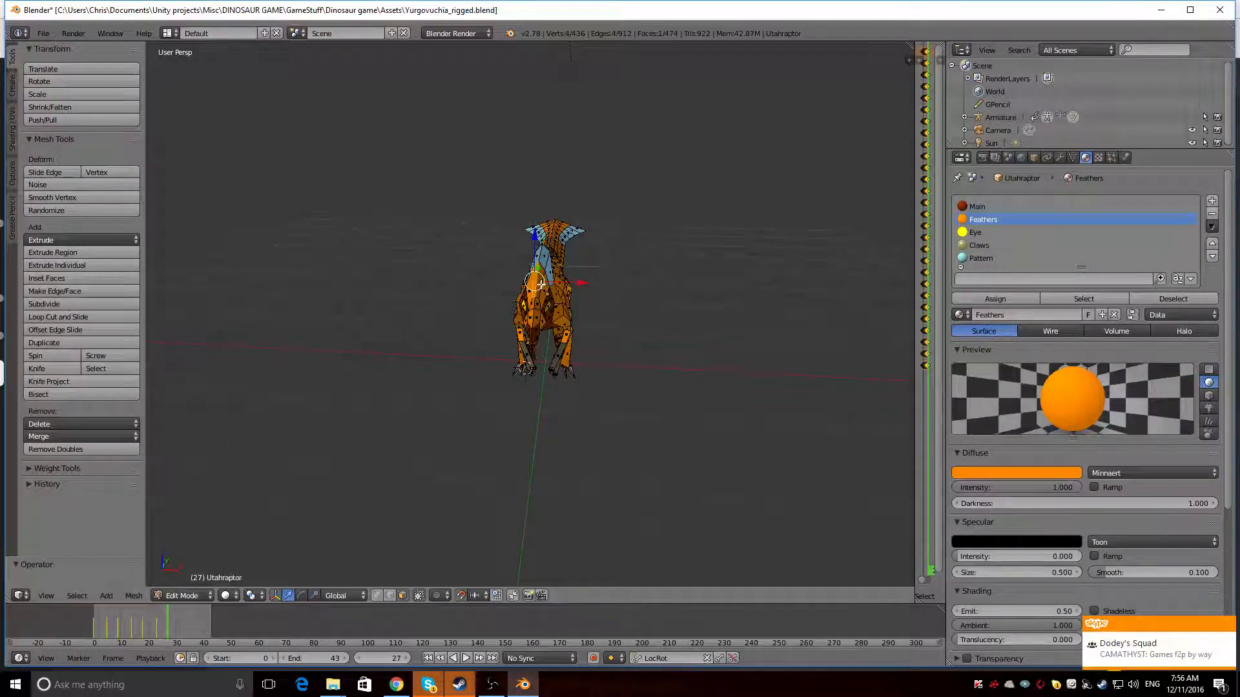
{"action": "right_click", "coordinate": [545, 292], "text": "shift"}
{"action": "right_click", "coordinate": [539, 302], "text": "shift"}
{"action": "right_click", "coordinate": [533, 315], "text": "shift"}
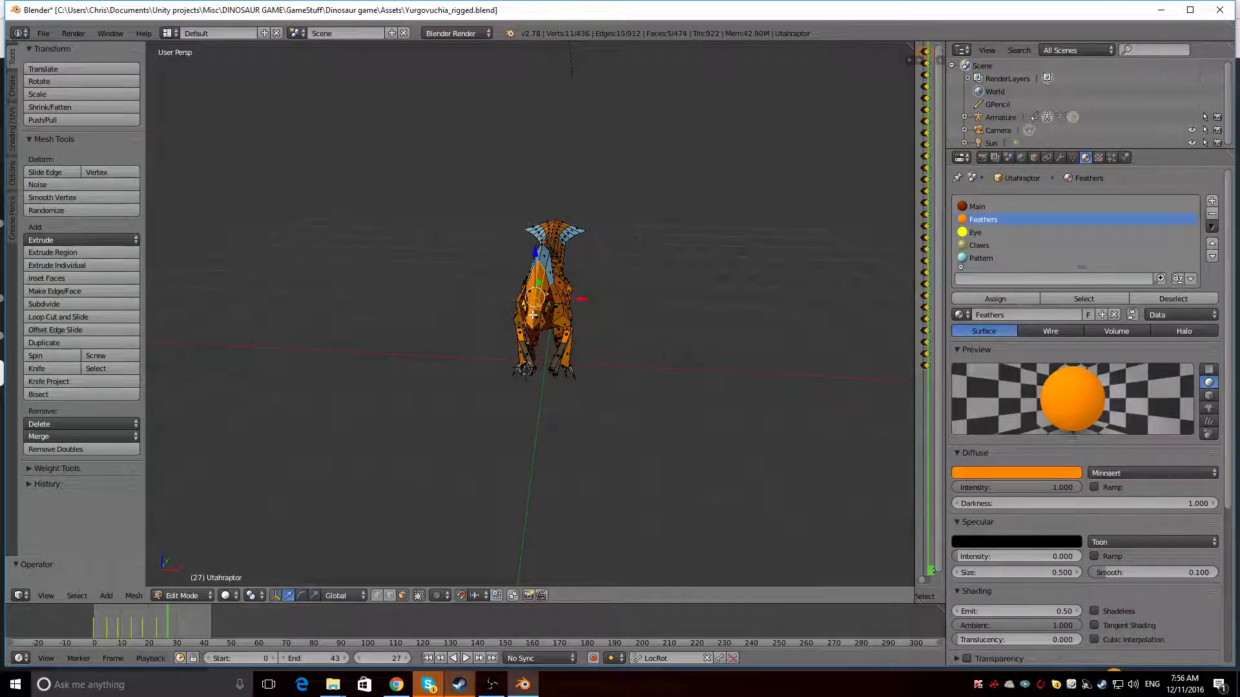
{"action": "left_click", "coordinate": [970, 258]}
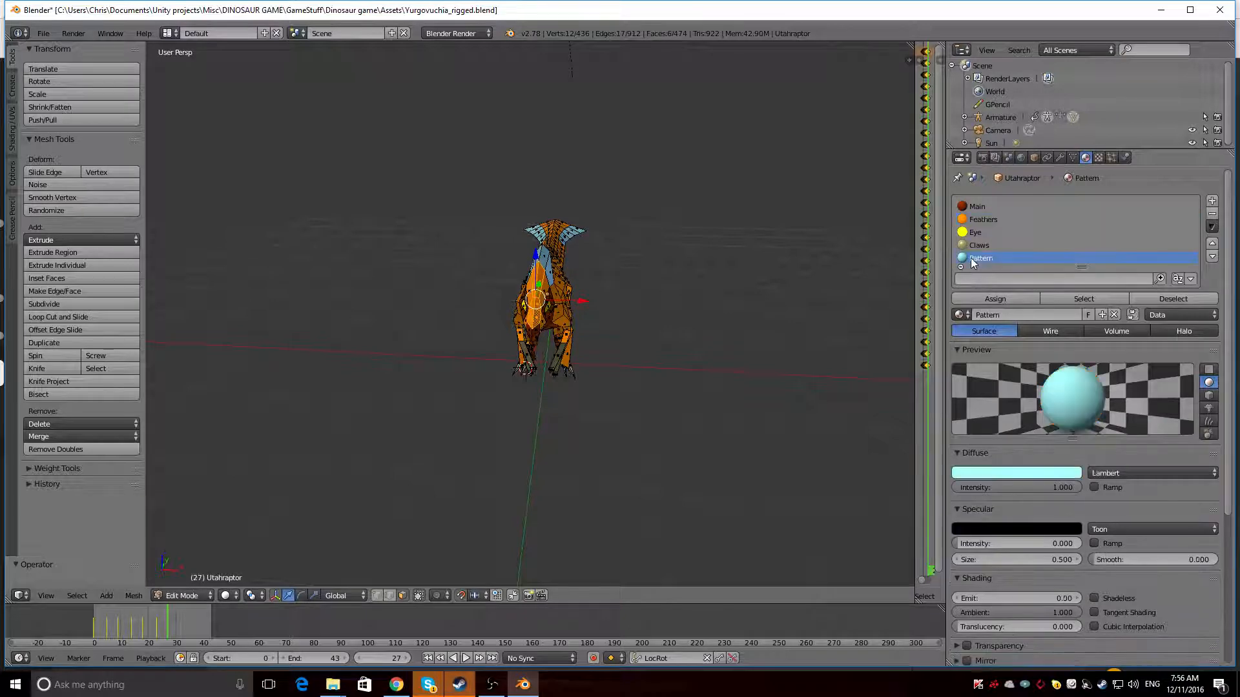
{"action": "left_click", "coordinate": [979, 298]}
Select the two Pattern faces on the sides of the head crest and assign the Feathers material
{"action": "middle_click_drag", "start_coordinate": [824, 291], "coordinate": [554, 274]}
{"action": "scroll", "coordinate": [447, 237], "scroll_direction": "up", "scroll_amount": 4}
{"action": "scroll", "coordinate": [447, 237], "scroll_direction": "up", "scroll_amount": 2}
{"action": "scroll", "coordinate": [444, 234], "scroll_direction": "down", "scroll_amount": 3}
{"action": "right_click", "coordinate": [766, 274]}
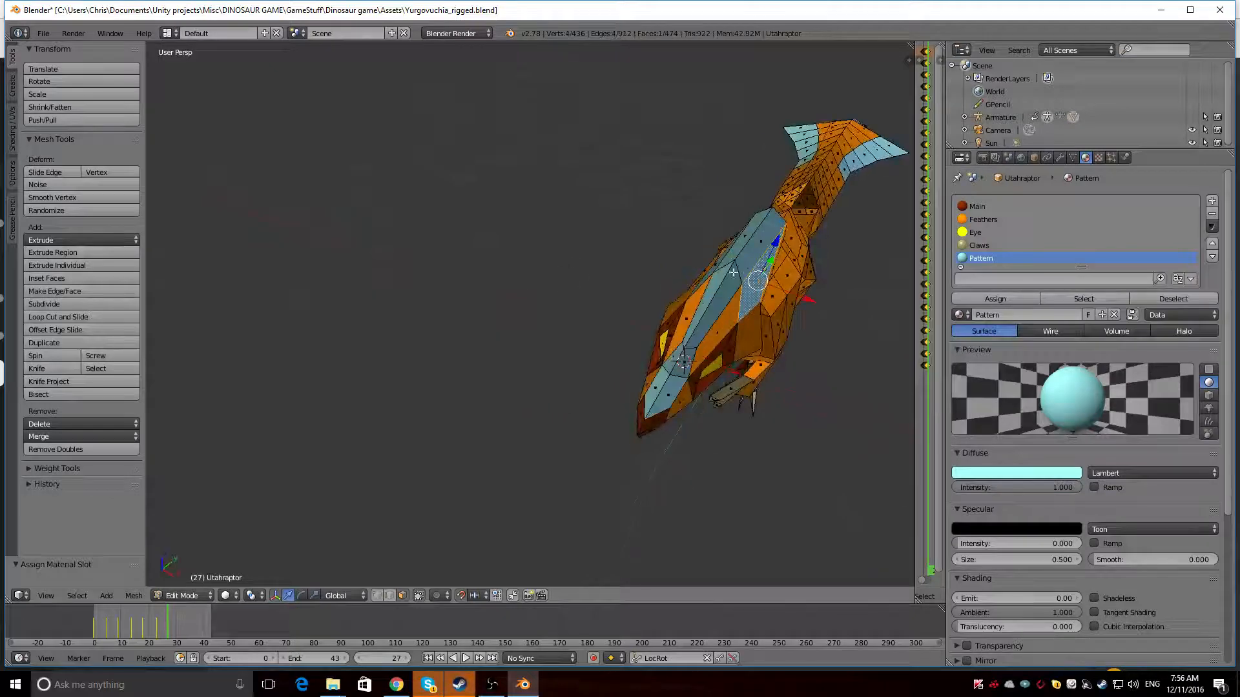
{"action": "middle_click_drag", "start_coordinate": [674, 273], "coordinate": [703, 266]}
{"action": "right_click", "coordinate": [701, 231], "text": "shift"}
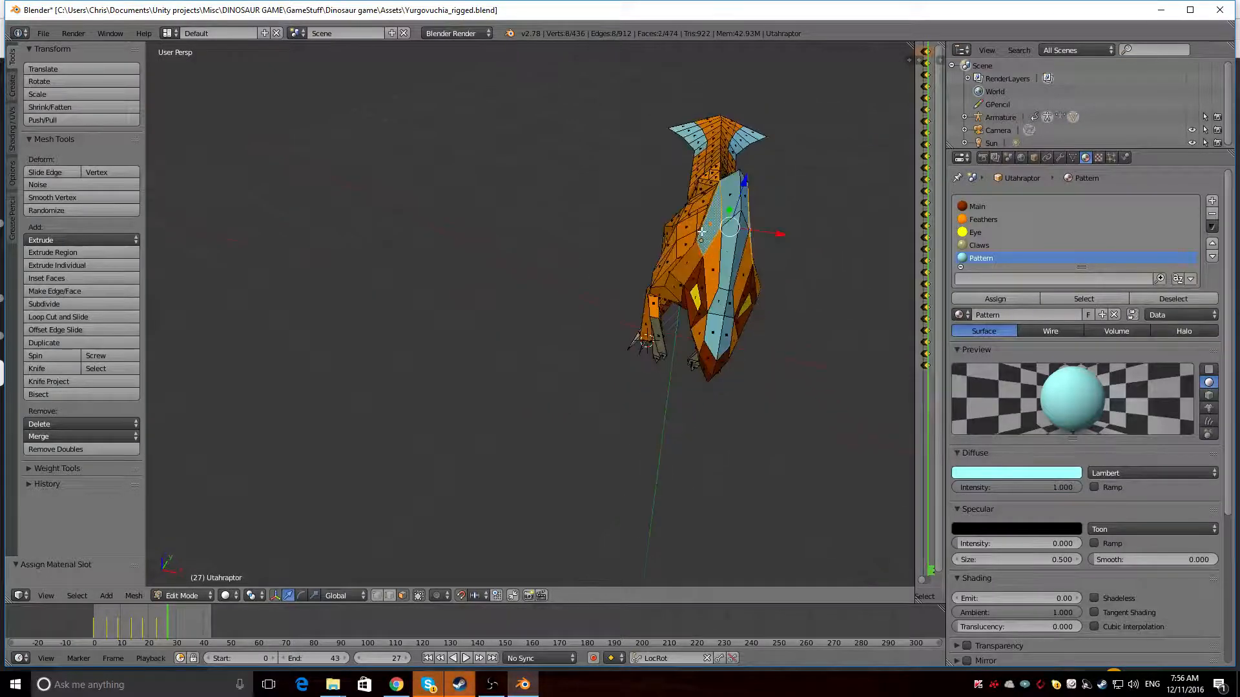
{"action": "left_click", "coordinate": [983, 221]}
{"action": "left_click", "coordinate": [991, 301]}
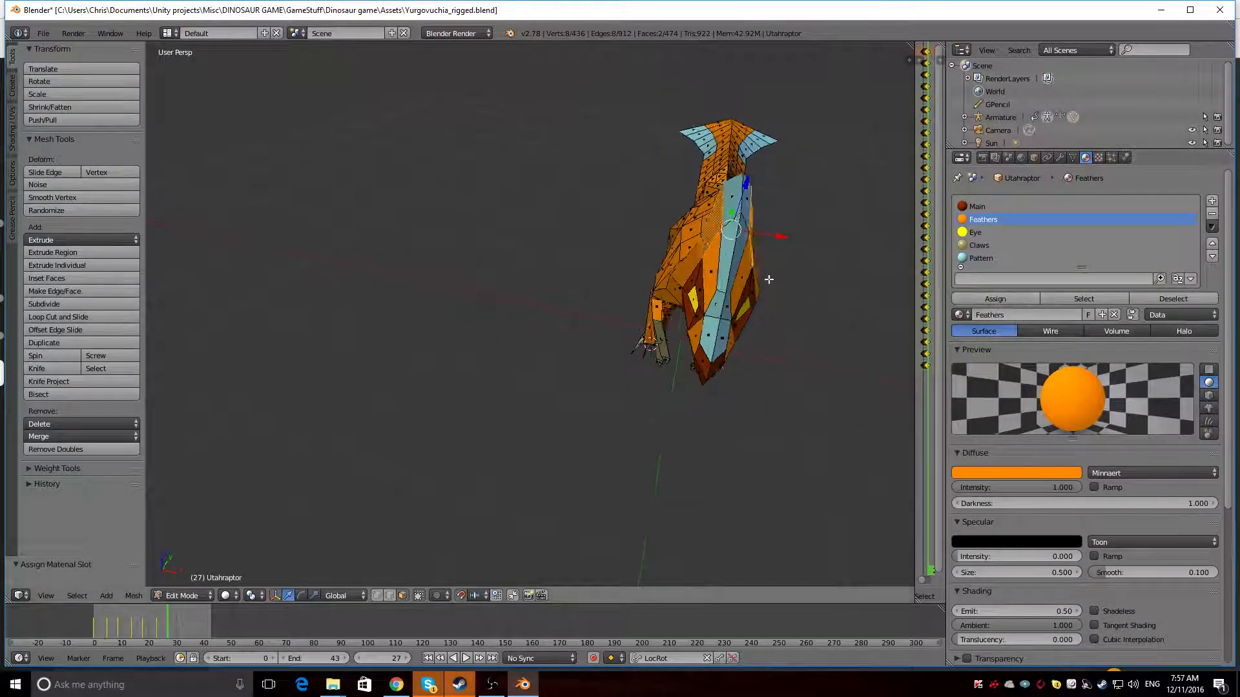
Select the orange faces around one lower leg above the foot and on the back of the other lower leg
{"action": "middle_click_drag", "start_coordinate": [775, 284], "coordinate": [657, 272]}
{"action": "scroll", "coordinate": [633, 207], "scroll_direction": "down", "scroll_amount": 4}
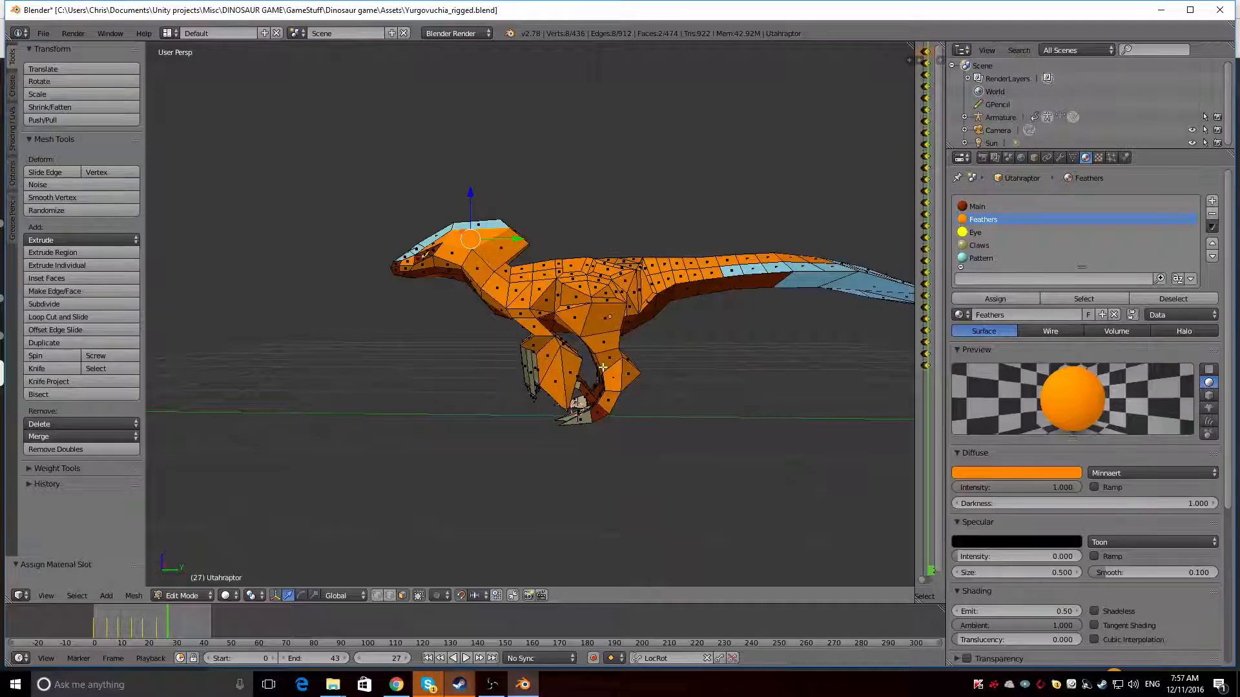
{"action": "middle_click_drag", "start_coordinate": [613, 346], "coordinate": [513, 333]}
{"action": "right_click", "coordinate": [606, 409]}
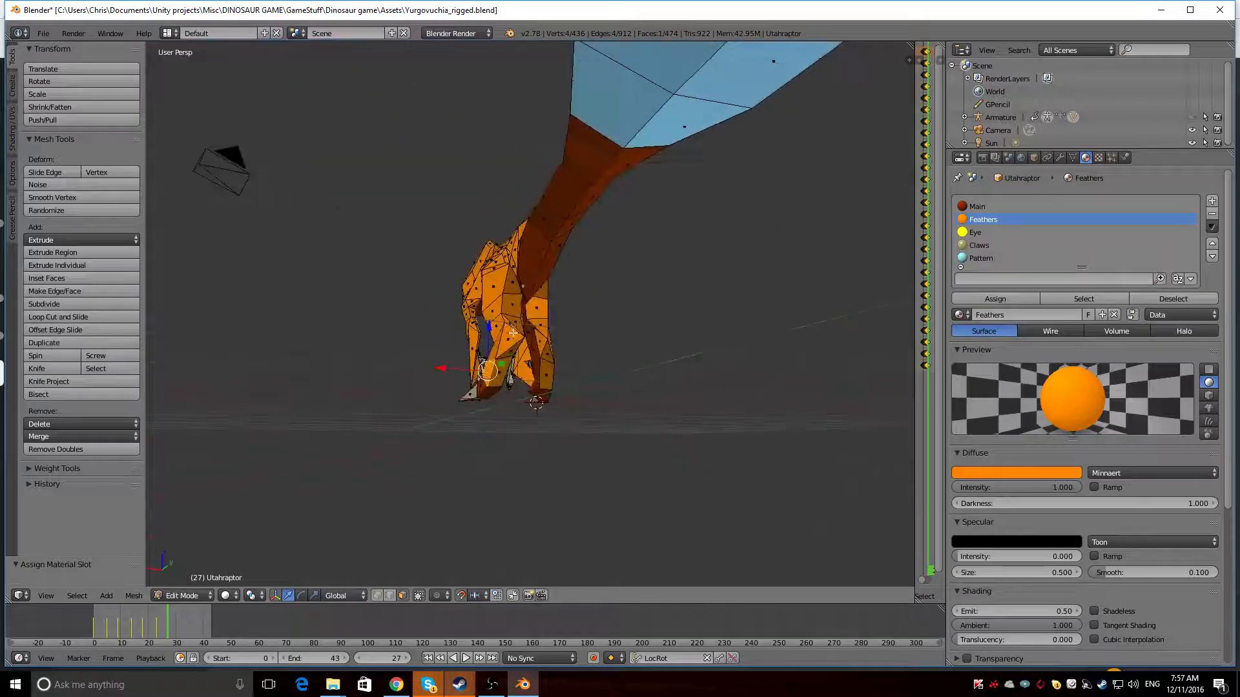
{"action": "right_click", "coordinate": [501, 376], "text": "ctrl"}
{"action": "middle_click_drag", "start_coordinate": [500, 376], "coordinate": [619, 388]}
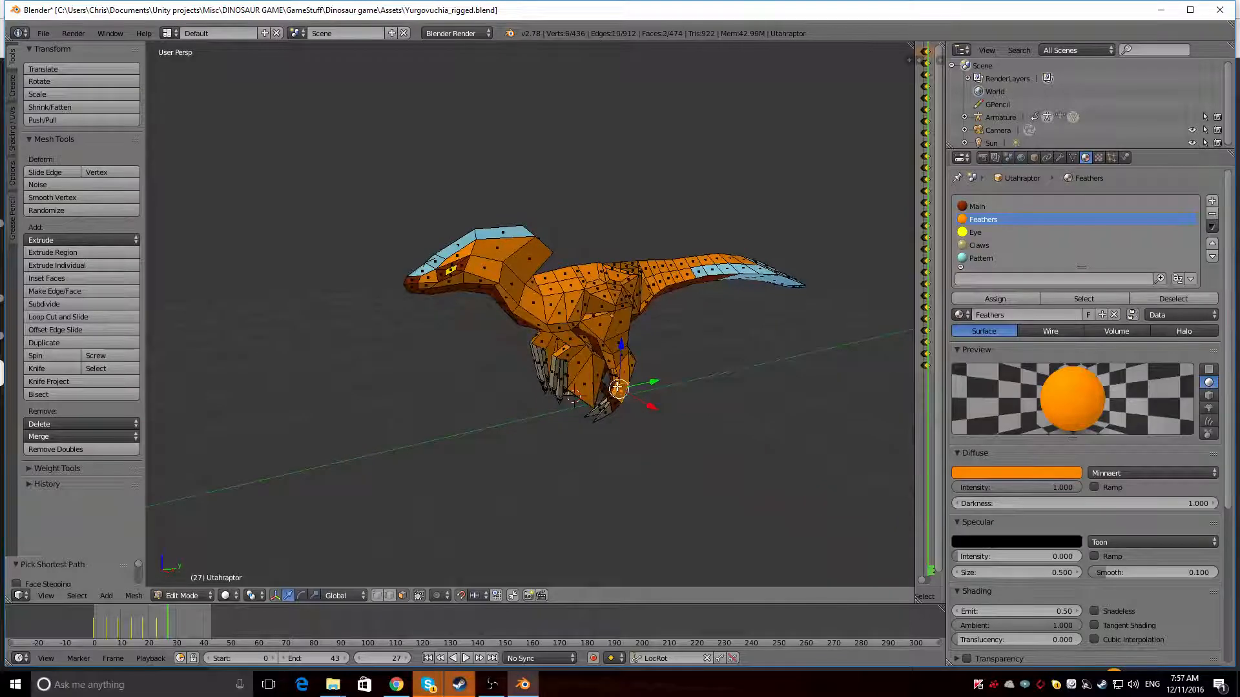
{"action": "right_click", "coordinate": [613, 376], "text": "ctrl"}
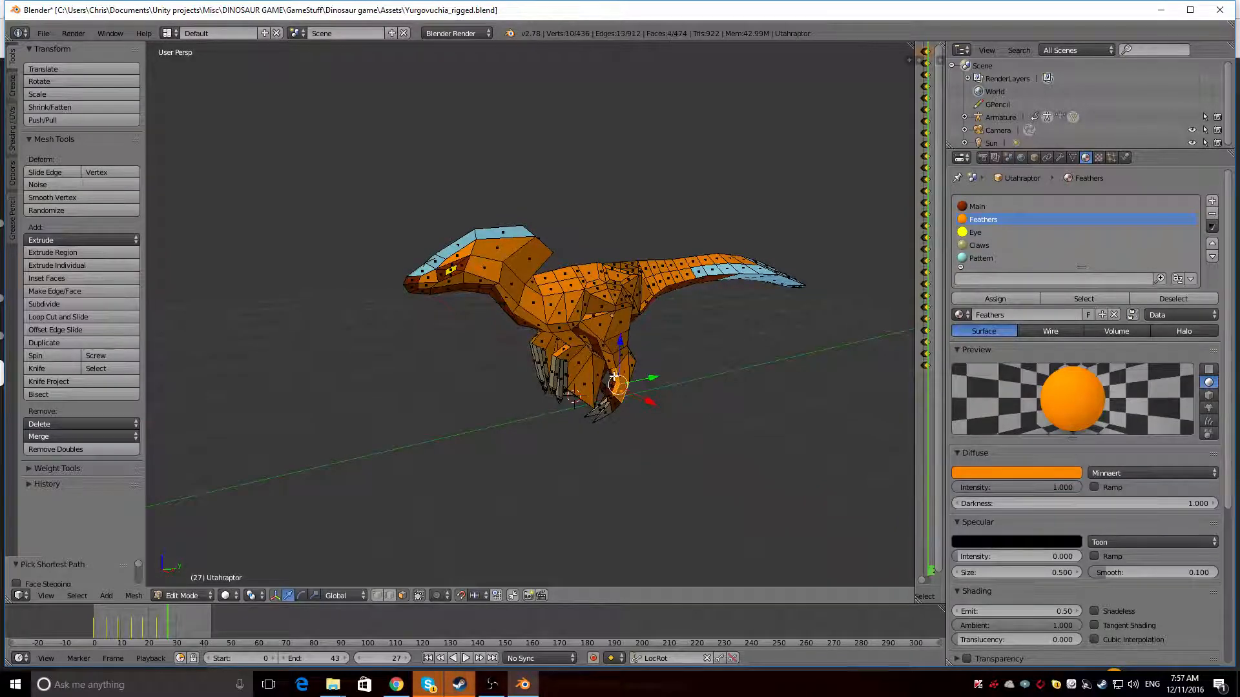
{"action": "middle_click_drag", "start_coordinate": [636, 364], "coordinate": [557, 386]}
{"action": "right_click", "coordinate": [557, 386], "text": "shift"}
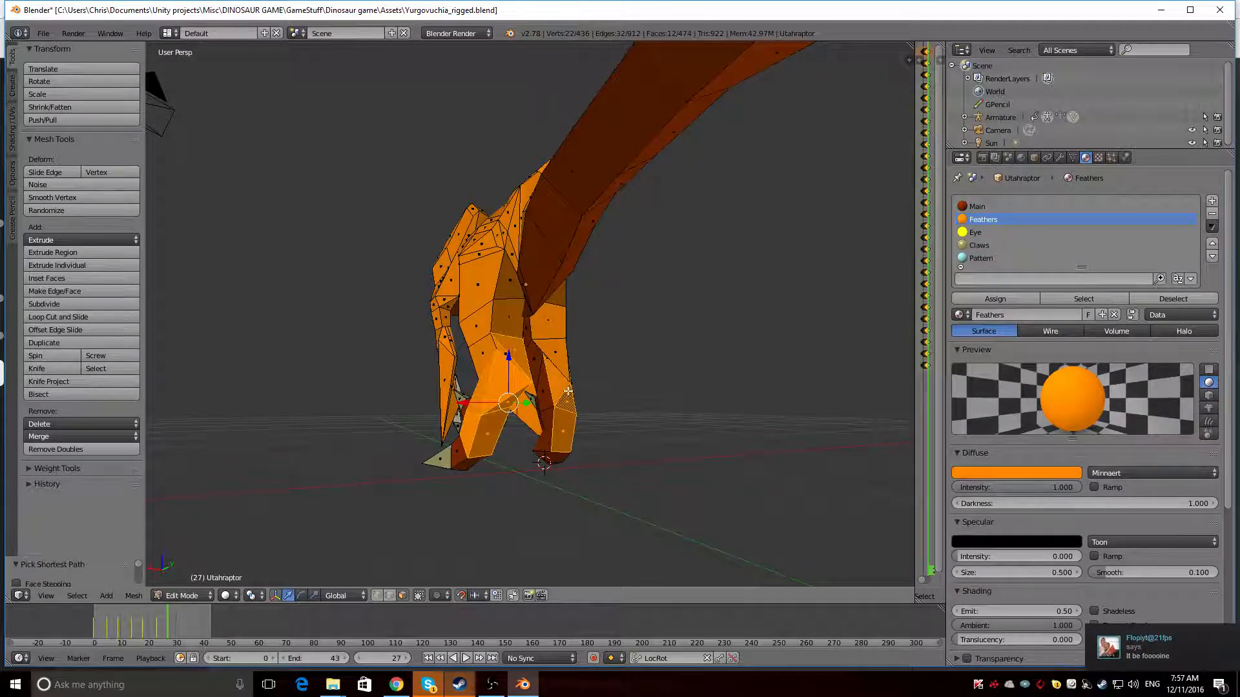
Extend the selection over the outer shin and knee faces of the other leg
{"action": "middle_click_drag", "start_coordinate": [568, 391], "coordinate": [475, 393]}
{"action": "right_click", "coordinate": [446, 429], "text": "shift"}
{"action": "right_click", "coordinate": [447, 417], "text": "shift"}
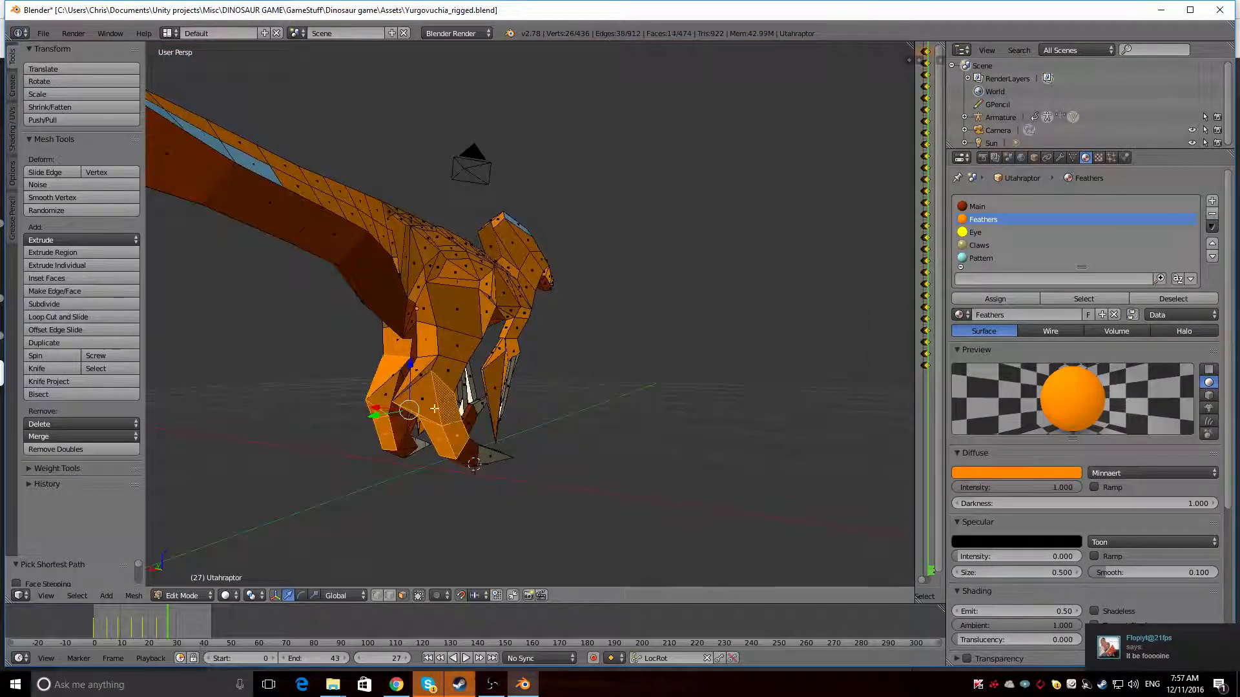
{"action": "right_click", "coordinate": [434, 408], "text": "shift"}
{"action": "right_click", "coordinate": [425, 376], "text": "shift"}
{"action": "right_click", "coordinate": [426, 376], "text": "shift"}
{"action": "right_click", "coordinate": [424, 369], "text": "shift"}
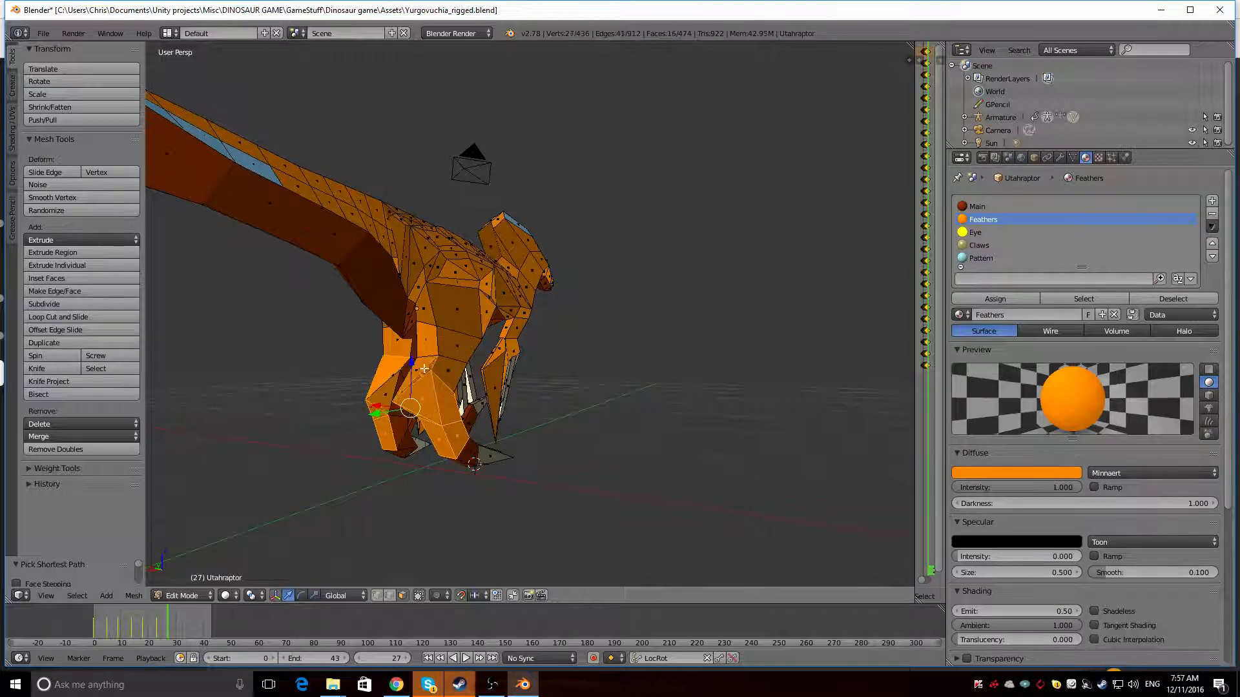
{"action": "right_click", "coordinate": [424, 369], "text": "shift"}
{"action": "right_click", "coordinate": [450, 371], "text": "shift"}
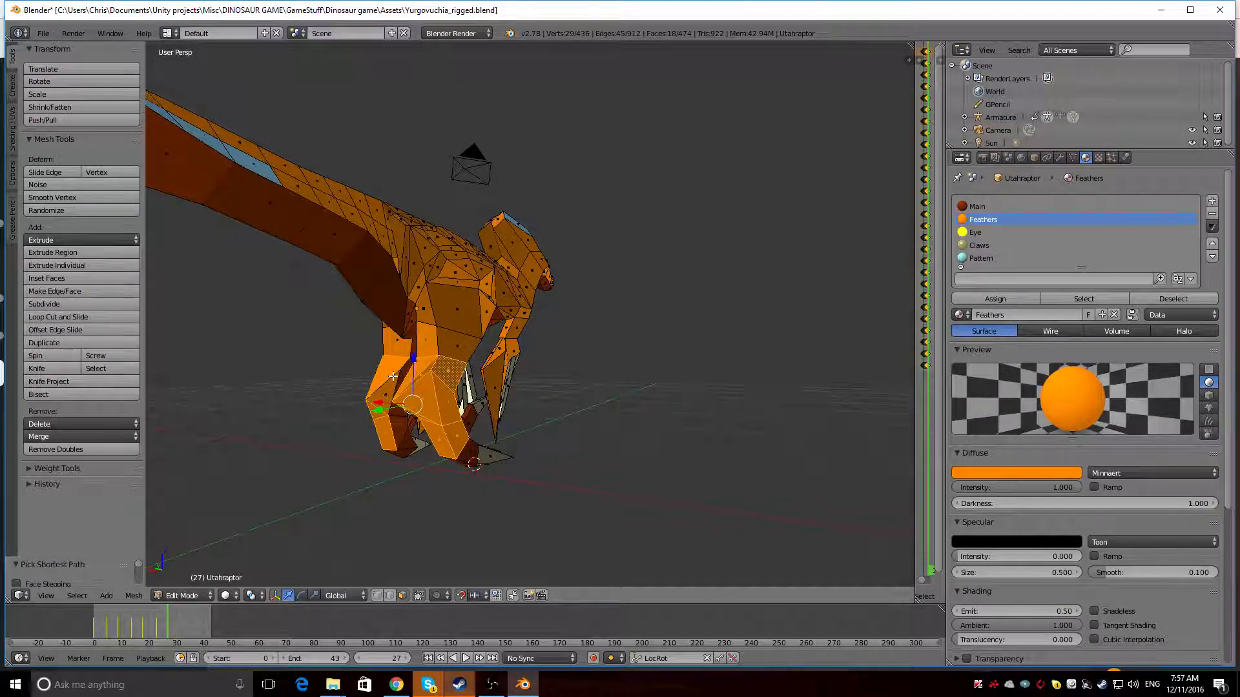
Add the remaining lower-leg faces of both legs to the selection and assign the Main material
{"action": "middle_click_drag", "start_coordinate": [386, 378], "coordinate": [398, 317]}
{"action": "scroll", "coordinate": [423, 342], "scroll_direction": "up", "scroll_amount": 5}
{"action": "middle_click_drag", "start_coordinate": [372, 360], "coordinate": [865, 326]}
{"action": "right_click", "coordinate": [454, 267], "text": "shift"}
{"action": "right_click", "coordinate": [458, 240], "text": "shift"}
{"action": "scroll", "coordinate": [459, 241], "scroll_direction": "down", "scroll_amount": 7}
{"action": "scroll", "coordinate": [607, 346], "scroll_direction": "down", "scroll_amount": 1}
{"action": "right_click", "coordinate": [563, 354], "text": "shift"}
{"action": "left_click", "coordinate": [1024, 207]}
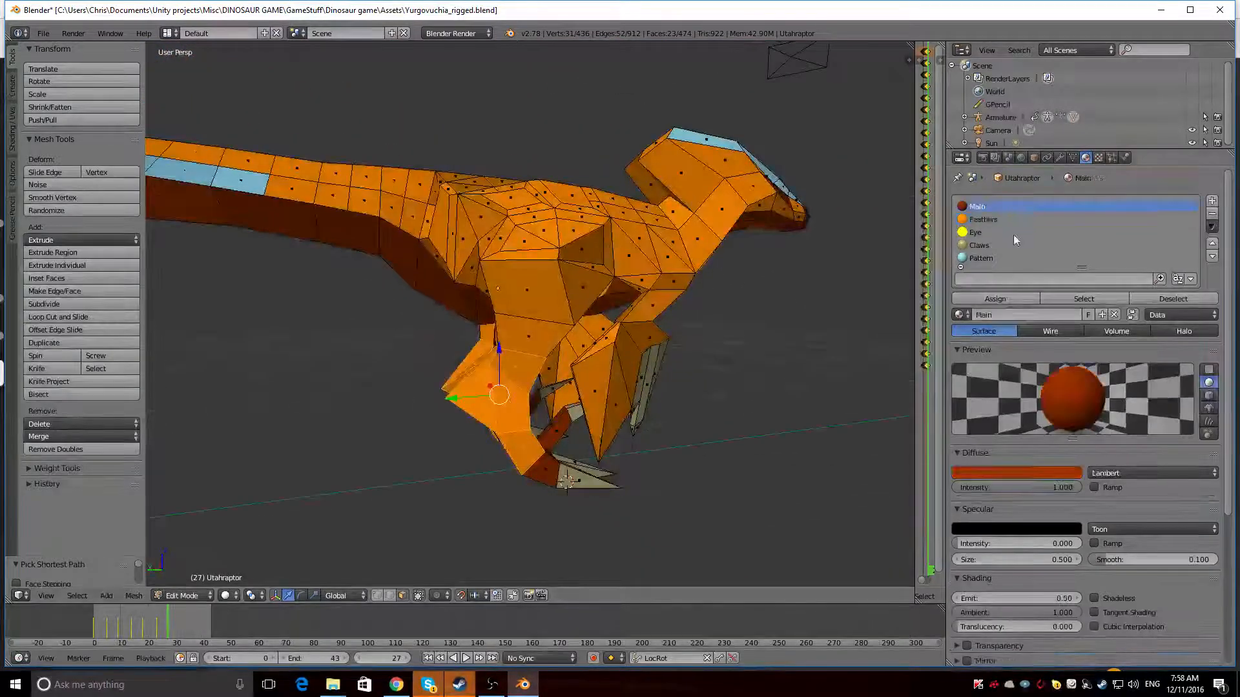
{"action": "left_click", "coordinate": [995, 298]}
Assign the Main material to the four orange faces left on the front of the lower legs and preview the rendered result
{"action": "mouse_move", "coordinate": [613, 349]}
{"action": "middle_mouse_down"}
{"action": "mouse_move", "coordinate": [714, 335]}
{"action": "mouse_move", "coordinate": [745, 348]}
{"action": "mouse_move", "coordinate": [736, 357]}
{"action": "middle_mouse_up"}
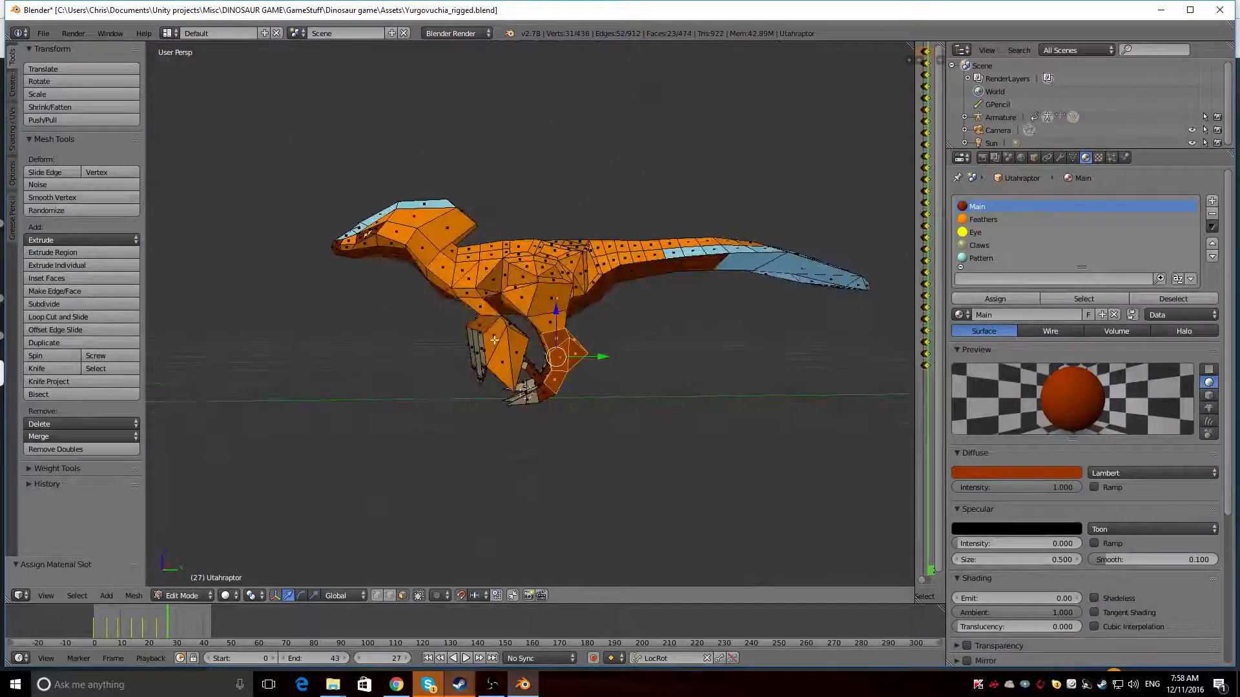
{"action": "key", "text": "shift+z"}
{"action": "middle_click_drag", "start_coordinate": [514, 330], "coordinate": [539, 336]}
{"action": "key", "text": "shift+z"}
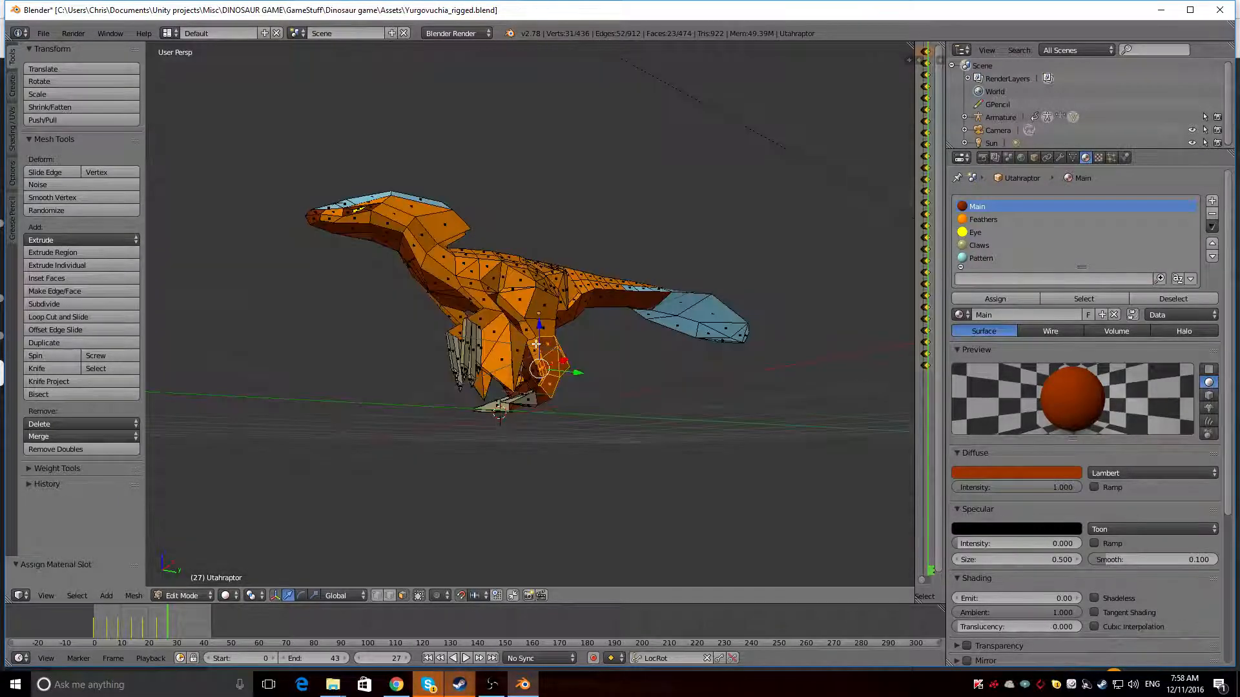
{"action": "right_click", "coordinate": [537, 354]}
{"action": "middle_click_drag", "start_coordinate": [457, 383], "coordinate": [492, 362]}
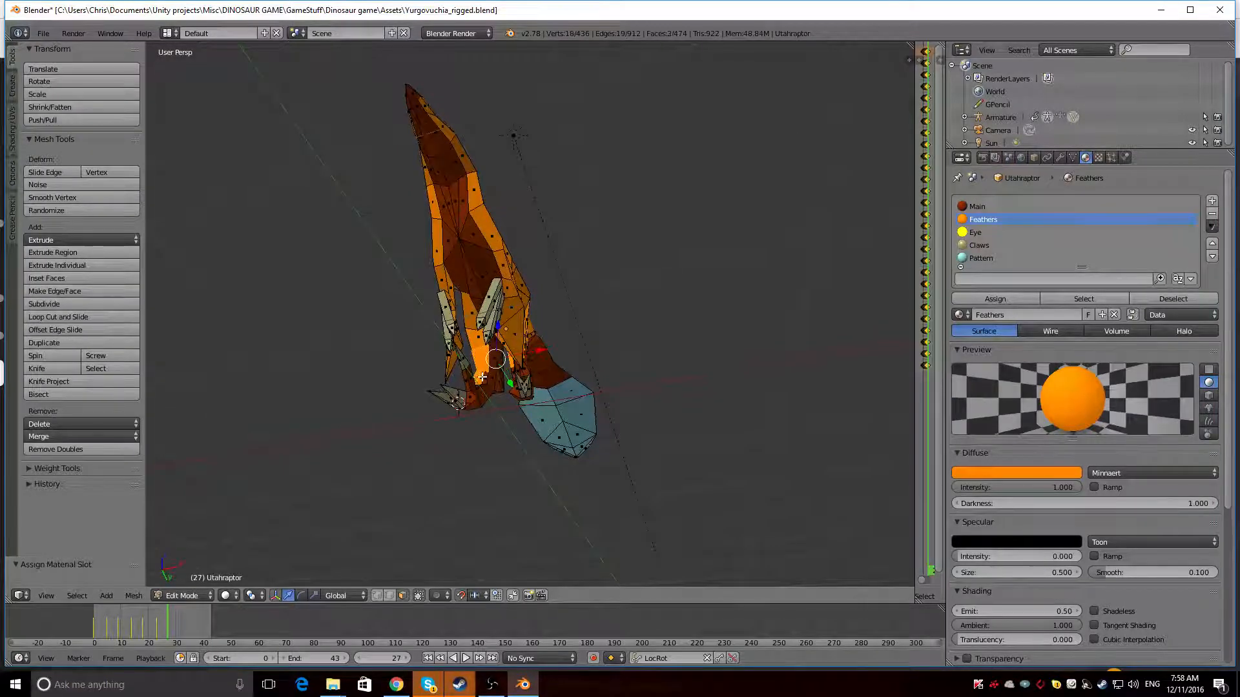
{"action": "left_click", "coordinate": [994, 205]}
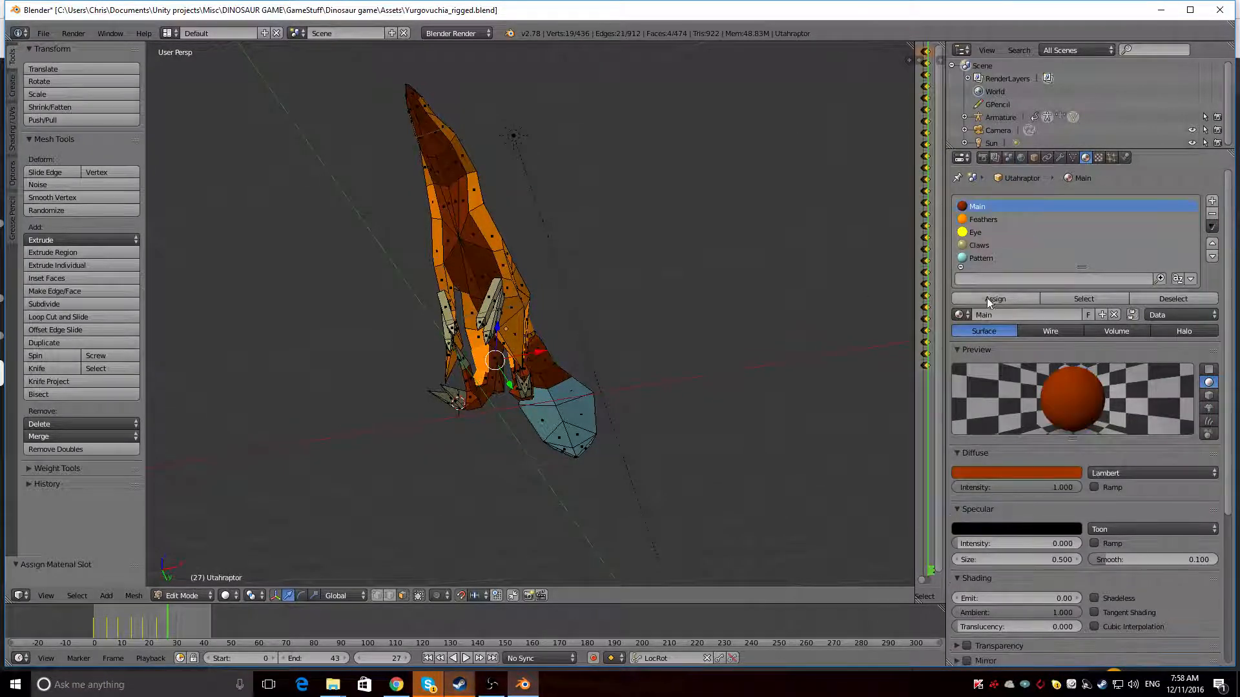
{"action": "mouse_move", "coordinate": [452, 343]}
{"action": "middle_mouse_down"}
{"action": "mouse_move", "coordinate": [466, 324]}
{"action": "mouse_move", "coordinate": [409, 409]}
{"action": "mouse_move", "coordinate": [280, 423]}
{"action": "mouse_move", "coordinate": [209, 405]}
{"action": "mouse_move", "coordinate": [382, 387]}
{"action": "mouse_move", "coordinate": [664, 388]}
{"action": "mouse_move", "coordinate": [775, 418]}
{"action": "mouse_move", "coordinate": [456, 420]}
{"action": "mouse_move", "coordinate": [401, 398]}
{"action": "mouse_move", "coordinate": [324, 308]}
{"action": "mouse_move", "coordinate": [281, 305]}
{"action": "mouse_move", "coordinate": [351, 327]}
{"action": "middle_mouse_up"}
{"action": "key", "text": "shift+z"}
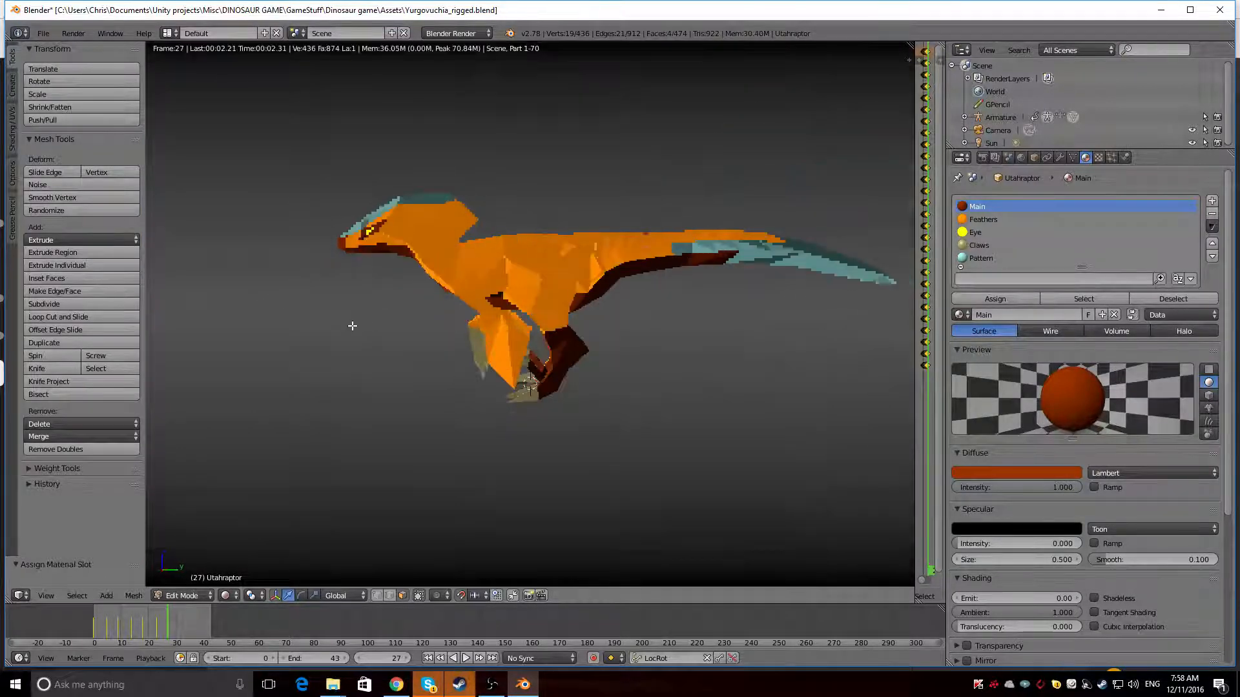
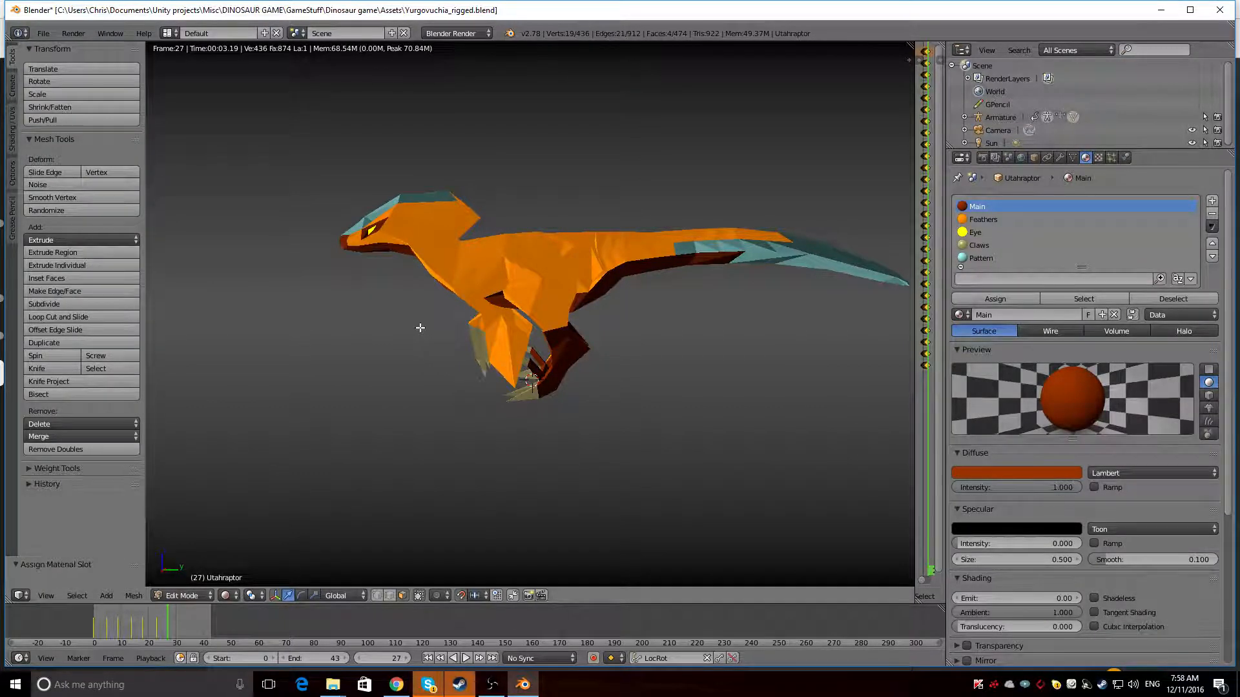
Select one vertex on the back of each lower leg and delete both vertices
{"action": "key", "text": "shift+z"}
{"action": "mouse_move", "coordinate": [605, 340]}
{"action": "middle_mouse_down"}
{"action": "mouse_move", "coordinate": [481, 327]}
{"action": "mouse_move", "coordinate": [596, 311]}
{"action": "mouse_move", "coordinate": [608, 343]}
{"action": "mouse_move", "coordinate": [426, 364]}
{"action": "mouse_move", "coordinate": [562, 446]}
{"action": "middle_mouse_up"}
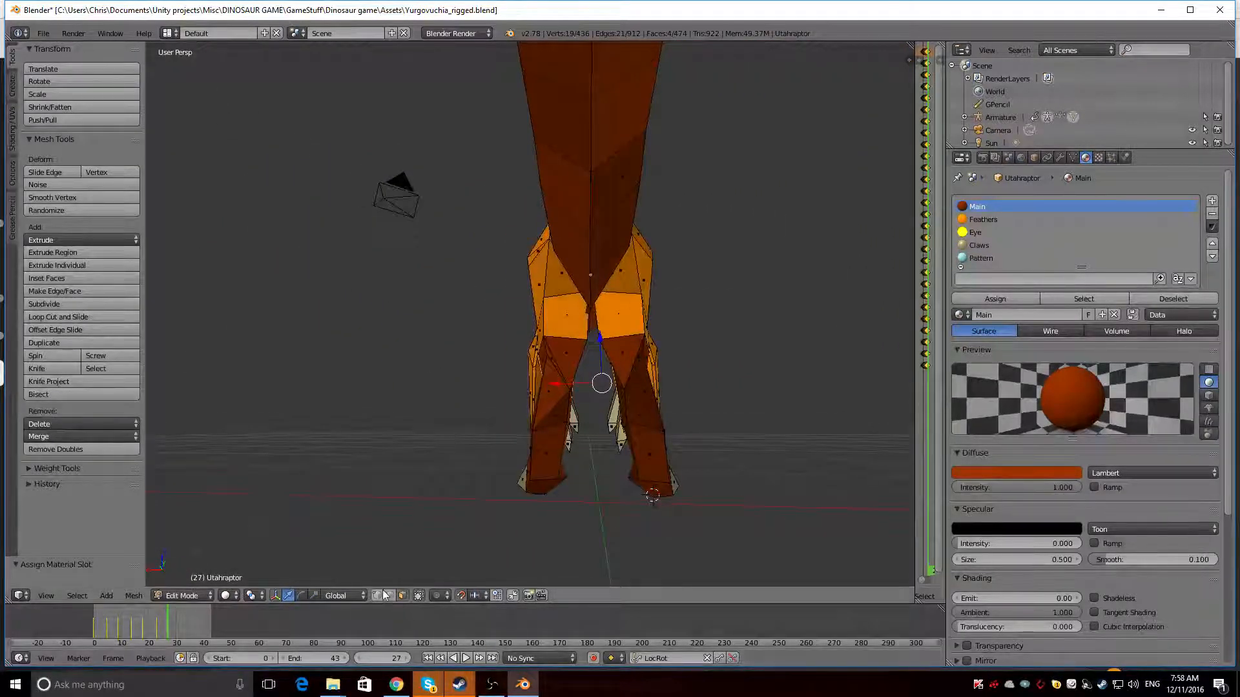
{"action": "right_click", "coordinate": [570, 395]}
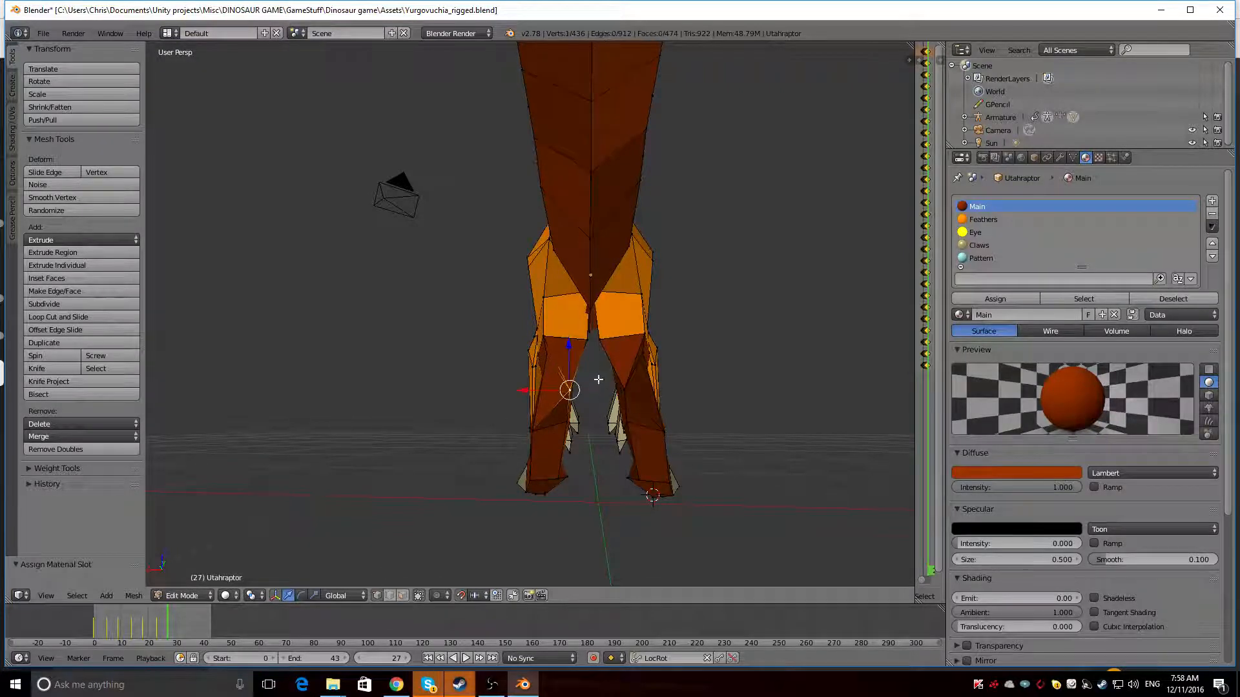
{"action": "key", "text": "x"}
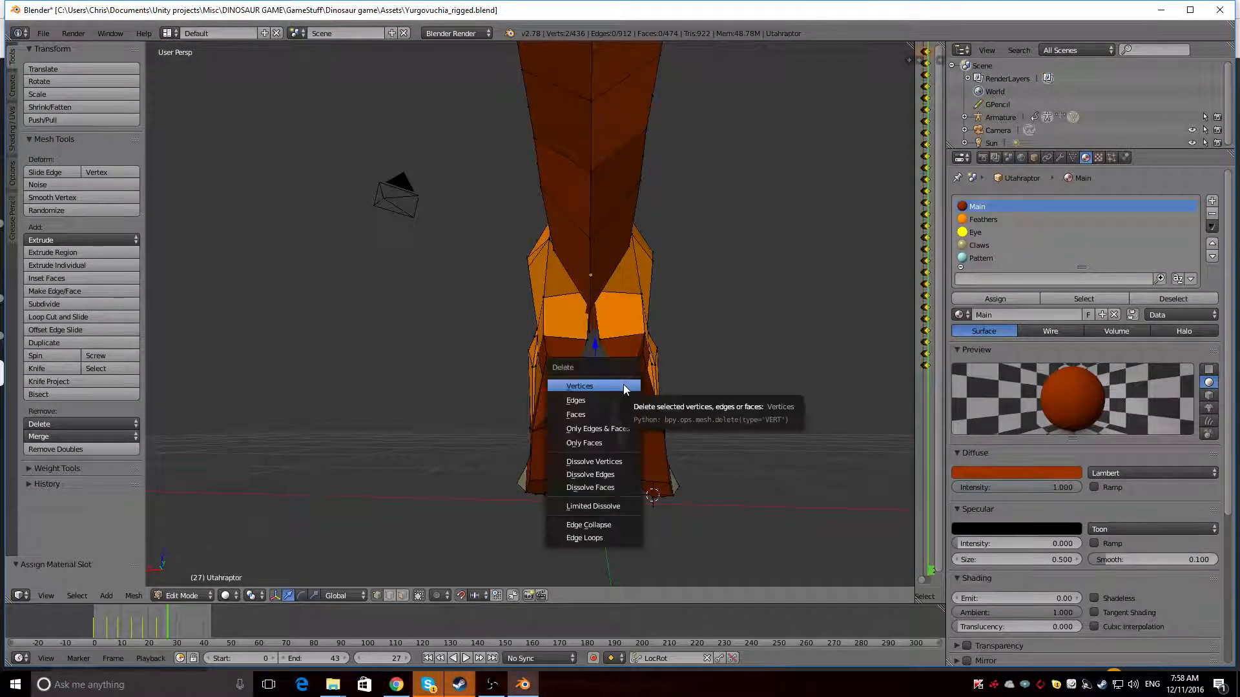
{"action": "left_click", "coordinate": [623, 385]}
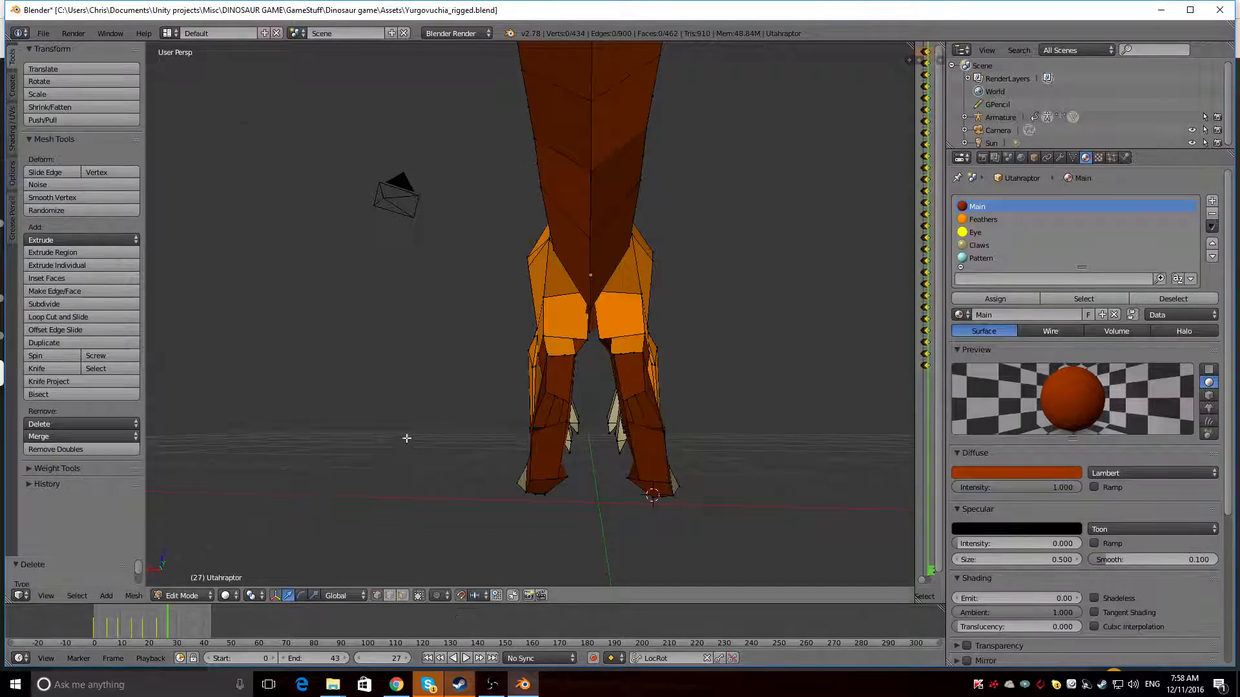
Try to fill the gap on the back of one lower leg with a face between its corner vertices
{"action": "middle_click_drag", "start_coordinate": [407, 435], "coordinate": [440, 543]}
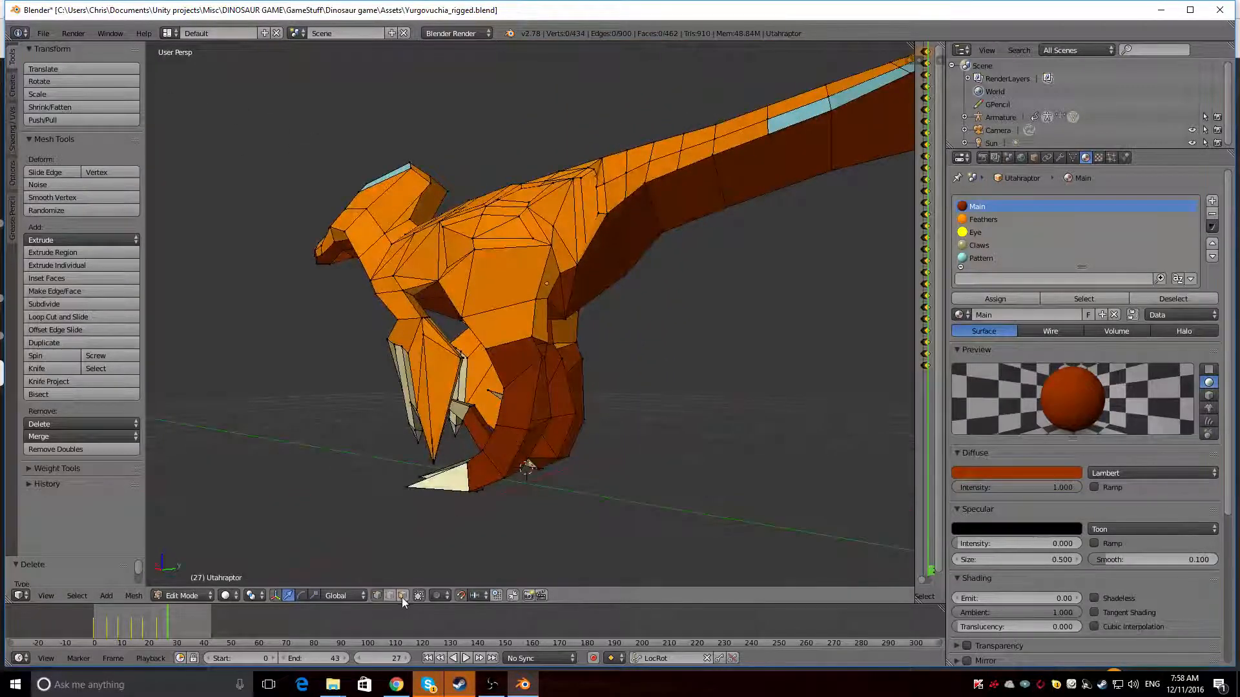
{"action": "middle_click_drag", "start_coordinate": [490, 480], "coordinate": [563, 431]}
{"action": "right_click", "coordinate": [566, 417], "text": "shift"}
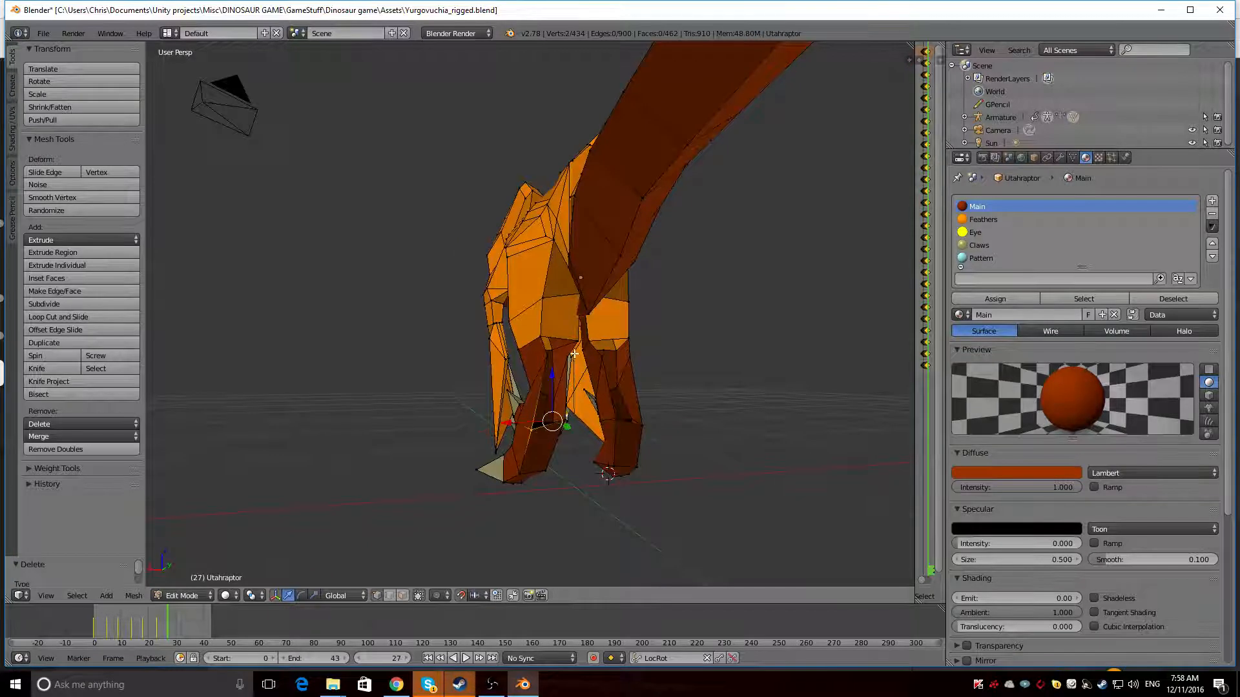
{"action": "middle_click_drag", "start_coordinate": [570, 359], "coordinate": [591, 379]}
{"action": "right_click", "coordinate": [543, 355], "text": "shift"}
{"action": "key", "text": "f"}
{"action": "key", "text": "ctrl+z"}
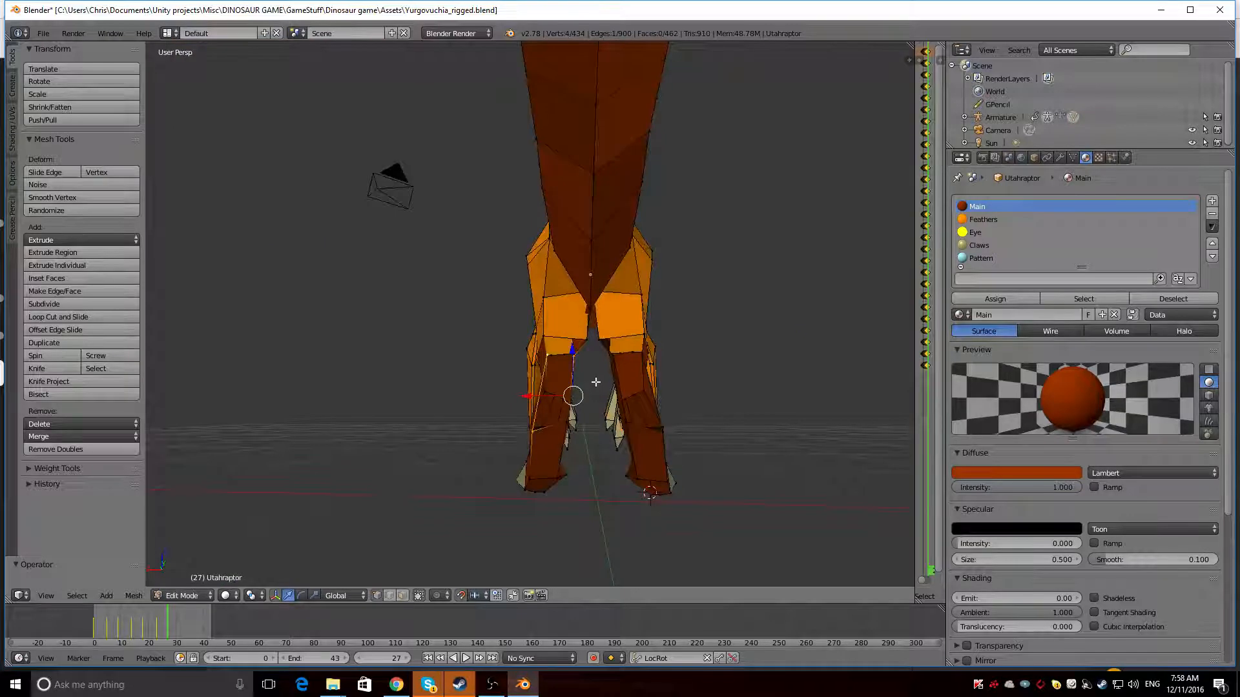
{"action": "key", "text": "a"}
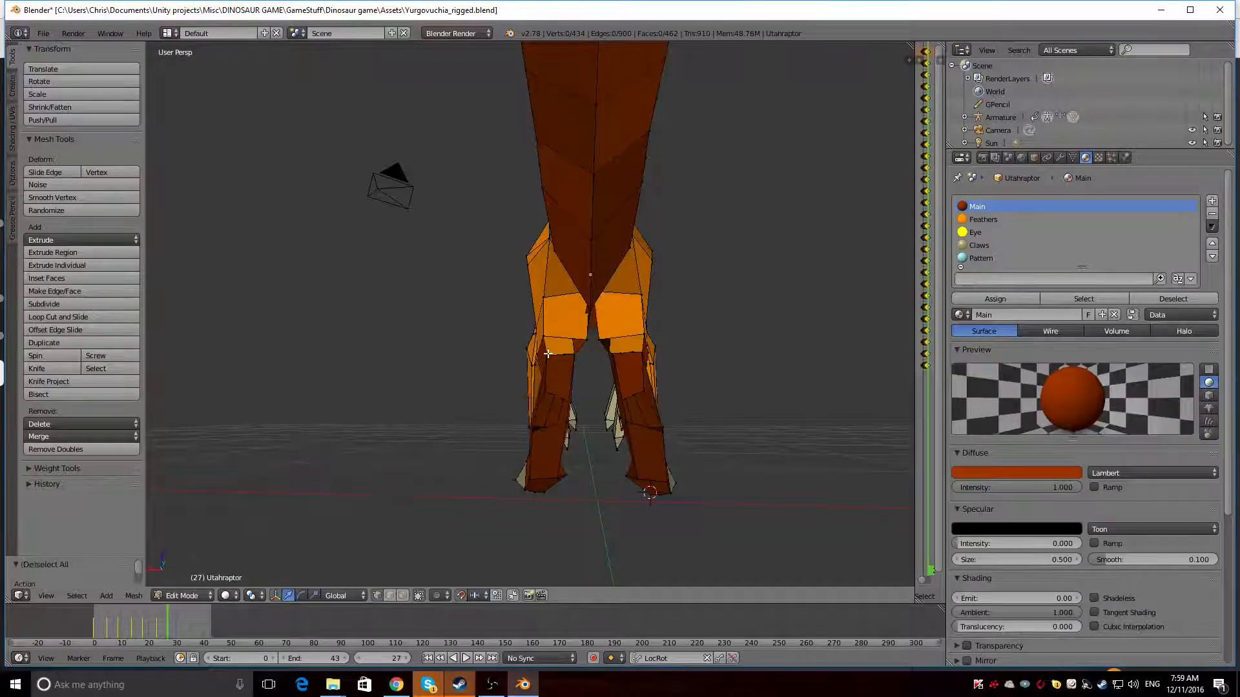
Select the four corner vertices of the opening on the back of one shin and fill it with a face
{"action": "scroll", "coordinate": [547, 354], "scroll_direction": "up", "scroll_amount": 5}
{"action": "right_click", "coordinate": [530, 379]}
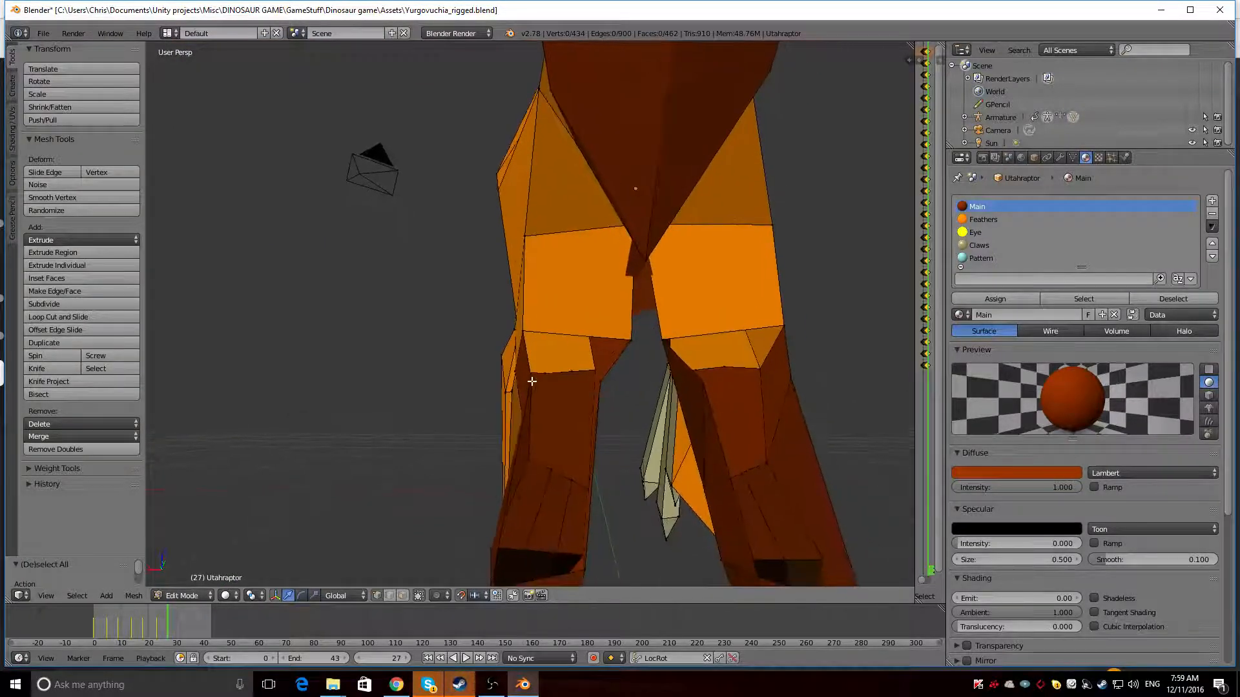
{"action": "right_click", "coordinate": [602, 384], "text": "shift"}
{"action": "middle_click_drag", "start_coordinate": [591, 494], "coordinate": [576, 506]}
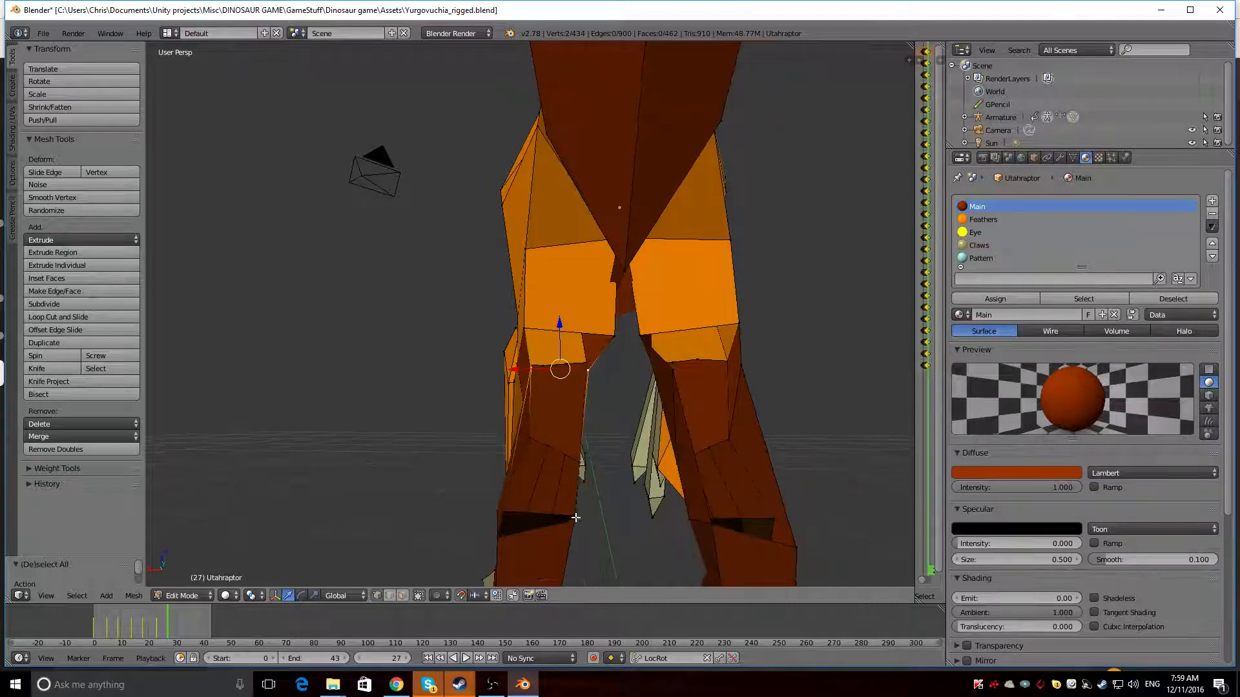
{"action": "right_click", "coordinate": [575, 518], "text": "shift"}
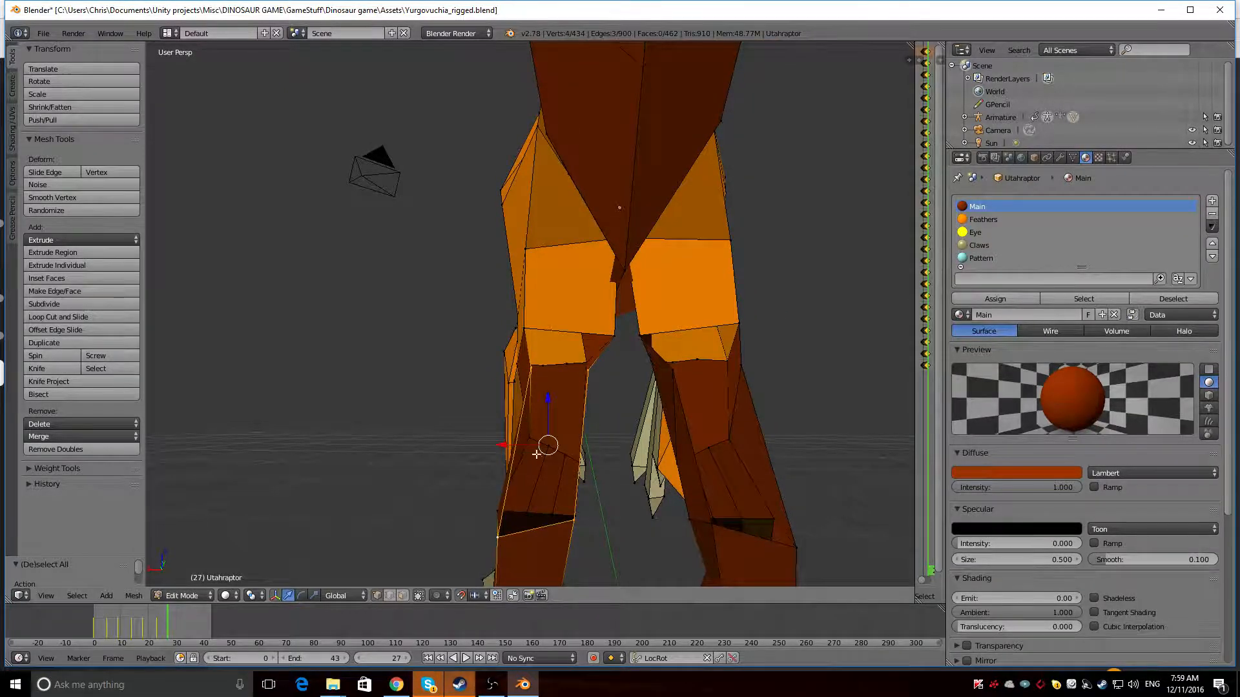
{"action": "mouse_move", "coordinate": [537, 454]}
{"action": "middle_mouse_down"}
{"action": "mouse_move", "coordinate": [624, 439]}
{"action": "mouse_move", "coordinate": [557, 455]}
{"action": "middle_mouse_up"}
{"action": "key", "text": "f"}
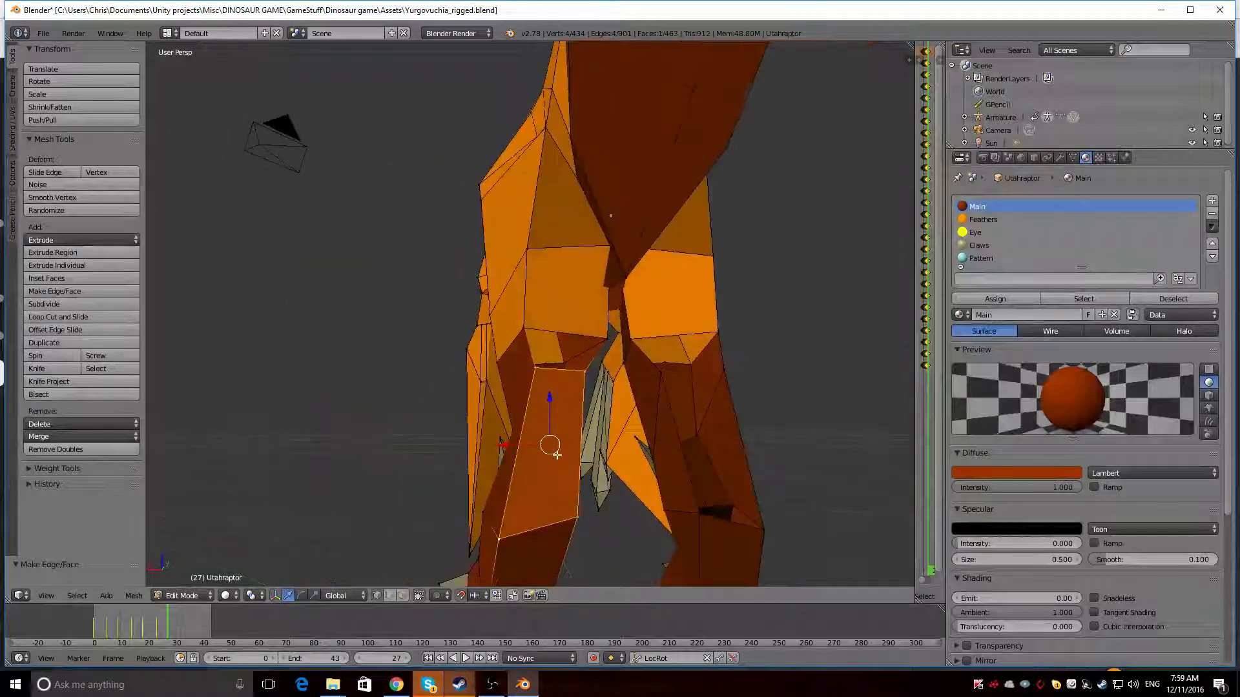
Fill the gap between the new shin face and the thigh with a four-sided face
{"action": "right_click", "coordinate": [536, 369]}
{"action": "right_click", "coordinate": [525, 330], "text": "shift"}
{"action": "right_click", "coordinate": [608, 337], "text": "shift"}
{"action": "right_click", "coordinate": [584, 369], "text": "shift"}
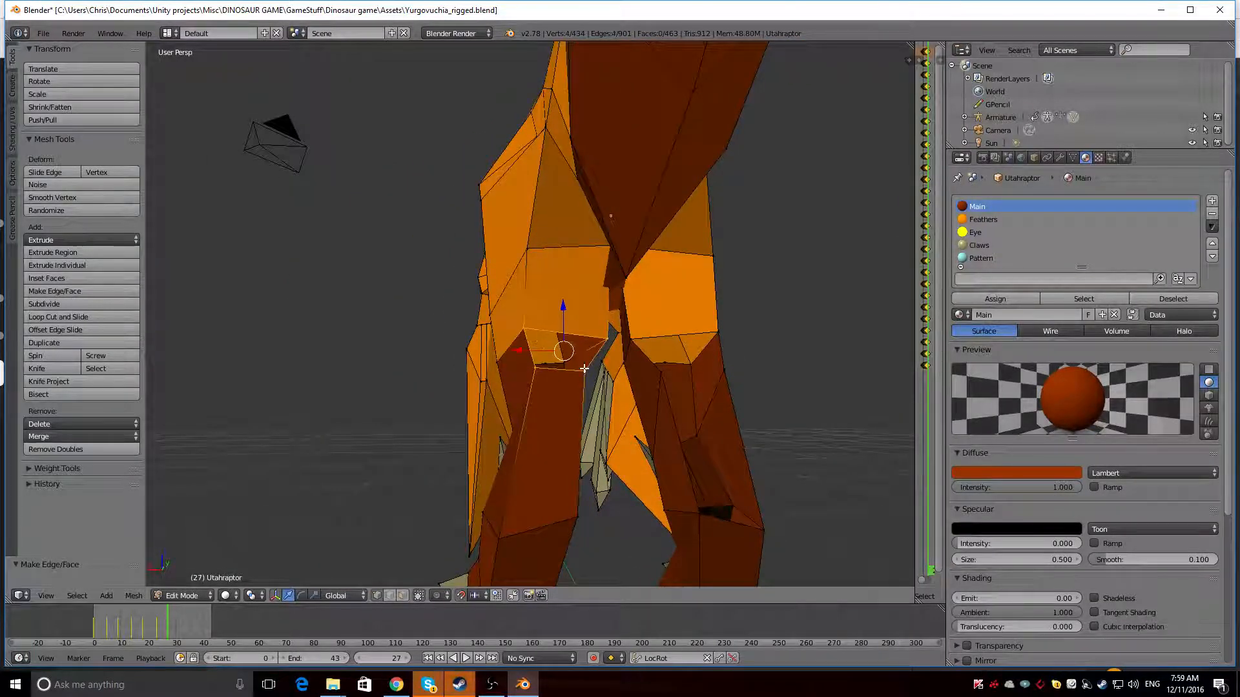
{"action": "key", "text": "f"}
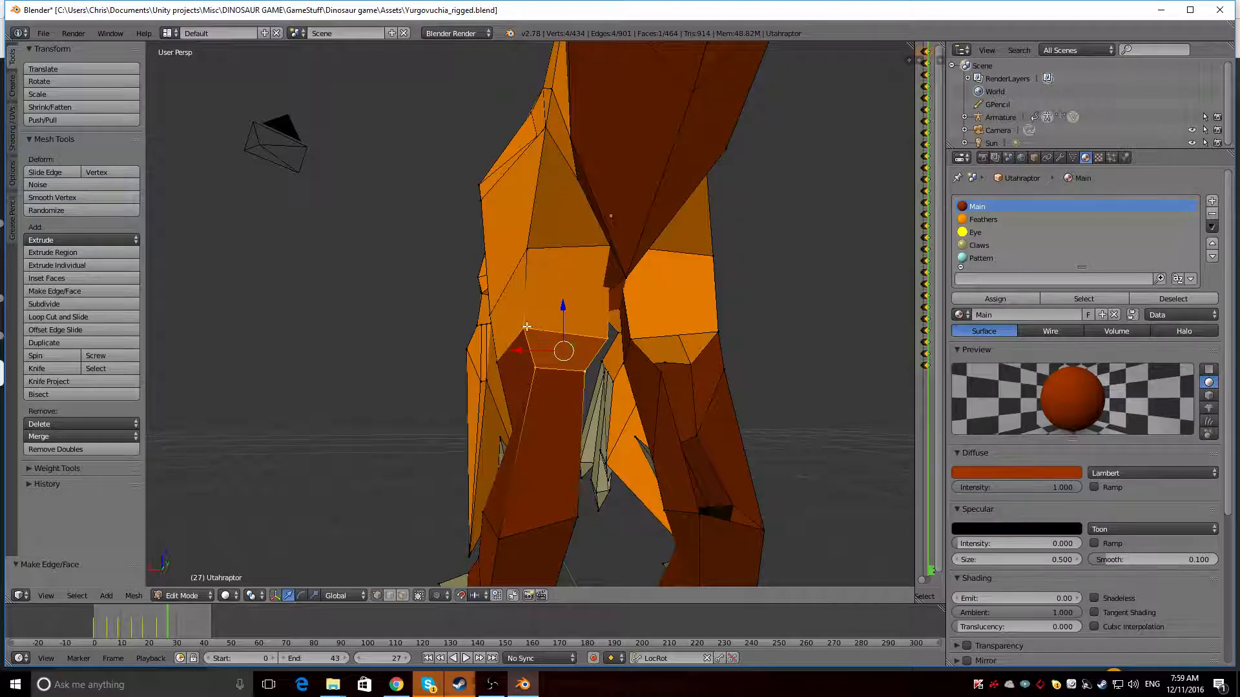
Fill the gap just below the thigh on the back of the other leg with a four-sided face
{"action": "mouse_move", "coordinate": [526, 327]}
{"action": "middle_mouse_down"}
{"action": "mouse_move", "coordinate": [543, 323]}
{"action": "mouse_move", "coordinate": [531, 330]}
{"action": "middle_mouse_up"}
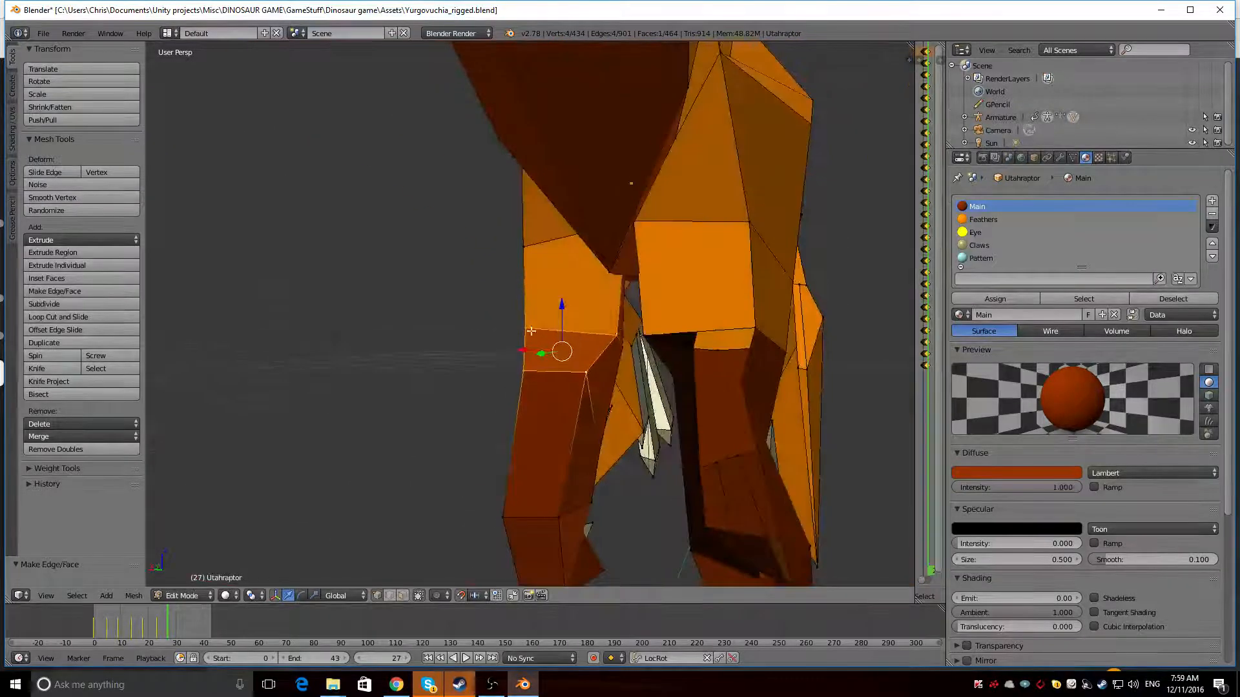
{"action": "right_click", "coordinate": [653, 336]}
{"action": "right_click", "coordinate": [675, 377], "text": "shift"}
{"action": "right_click", "coordinate": [741, 384], "text": "shift"}
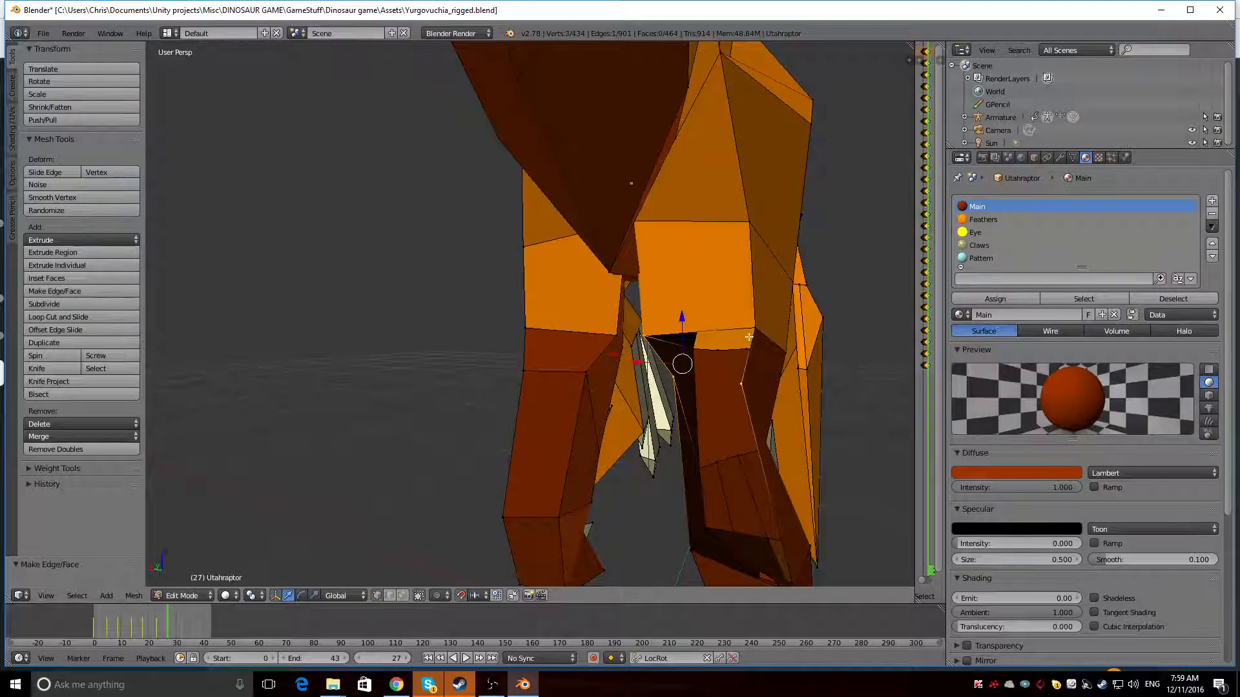
{"action": "key", "text": "f"}
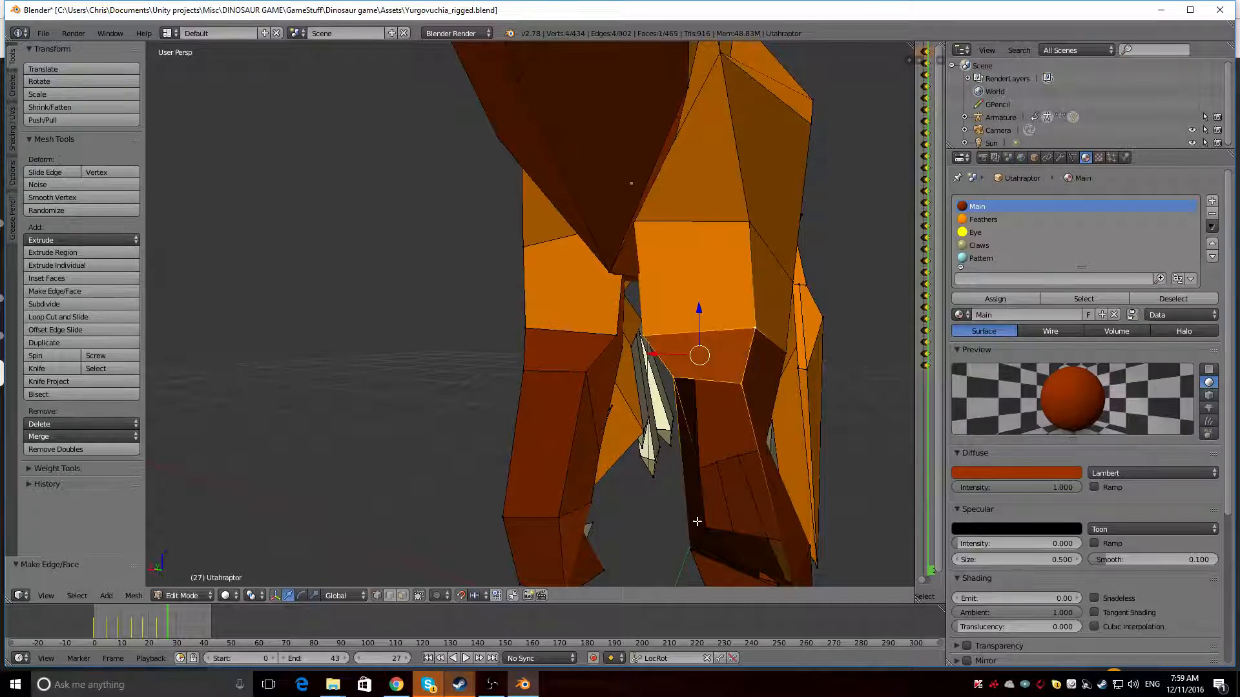
Close the remaining opening on the back of the other leg's shin with a face from its four corner vertices
{"action": "right_click", "coordinate": [691, 548]}
{"action": "scroll", "coordinate": [748, 517], "scroll_direction": "down", "scroll_amount": 1}
{"action": "right_click", "coordinate": [737, 529], "text": "shift"}
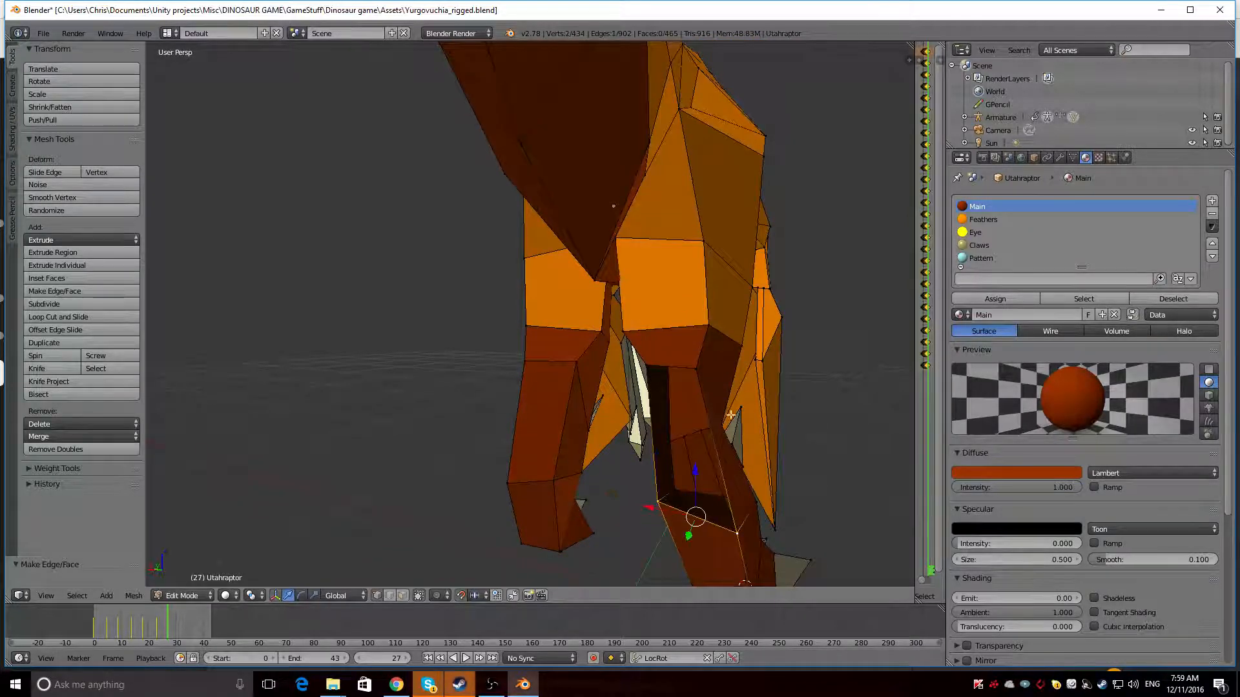
{"action": "right_click", "coordinate": [696, 367], "text": "shift"}
{"action": "right_click", "coordinate": [652, 364], "text": "shift"}
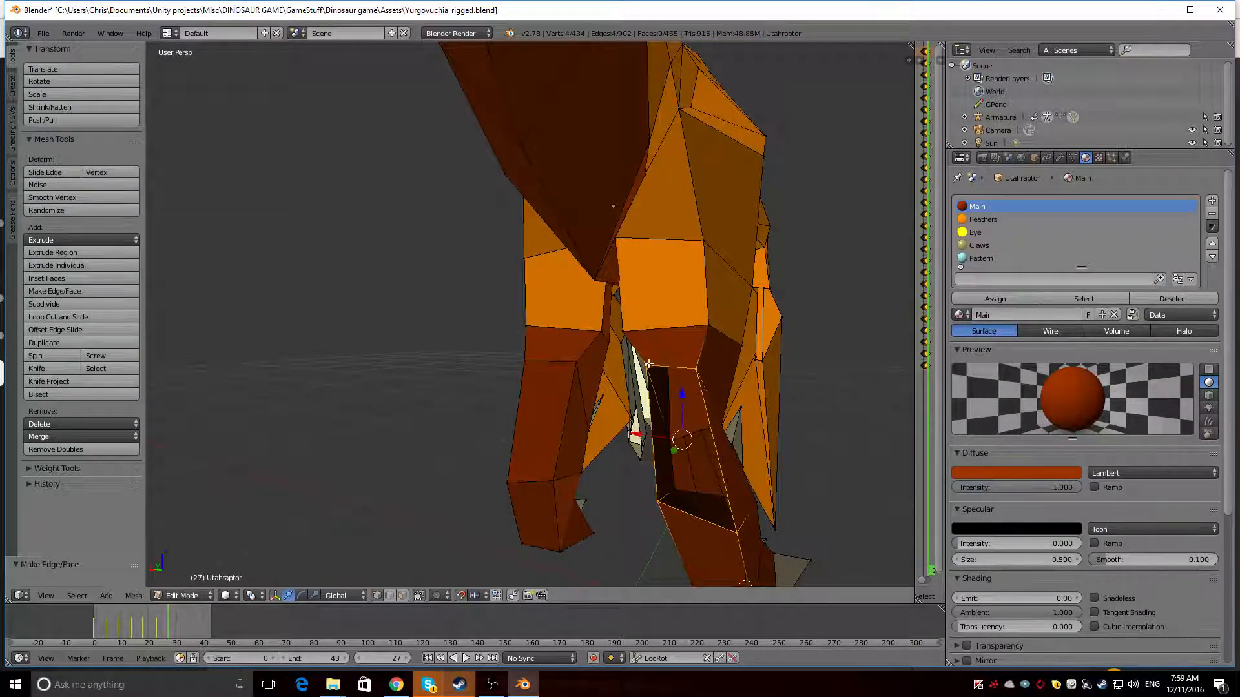
{"action": "middle_click_drag", "start_coordinate": [648, 363], "coordinate": [736, 352]}
{"action": "key", "text": "g"}
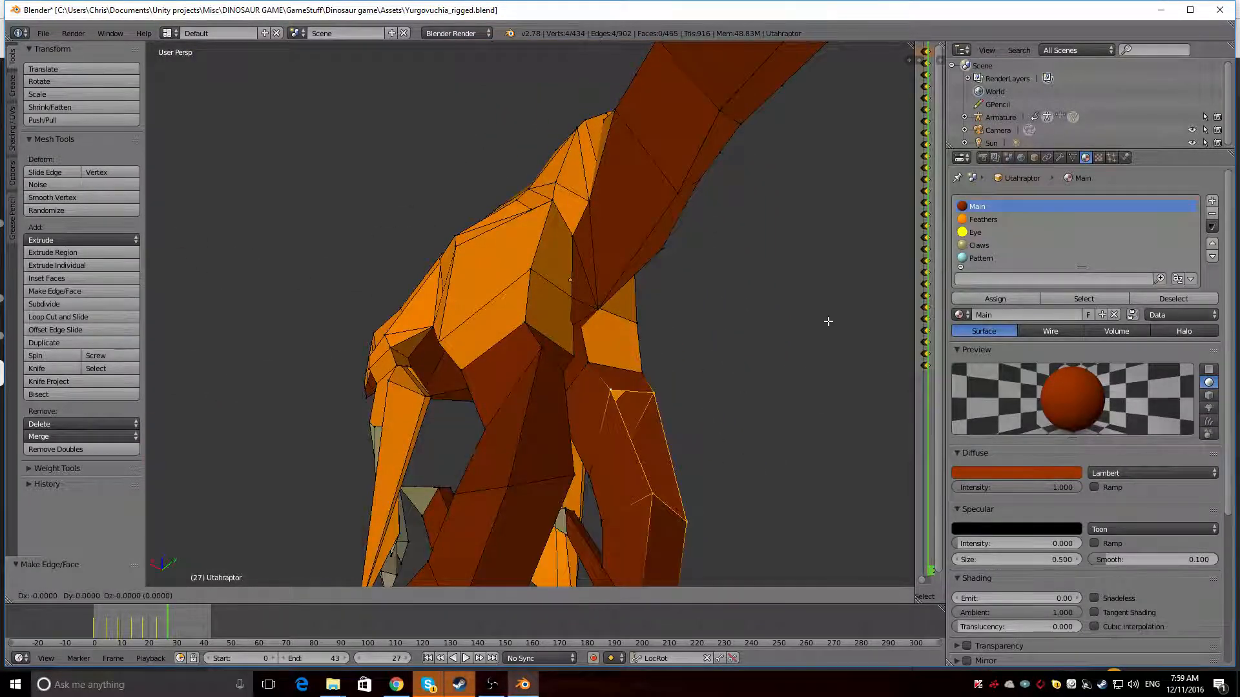
{"action": "key", "text": "Escape"}
{"action": "key", "text": "f"}
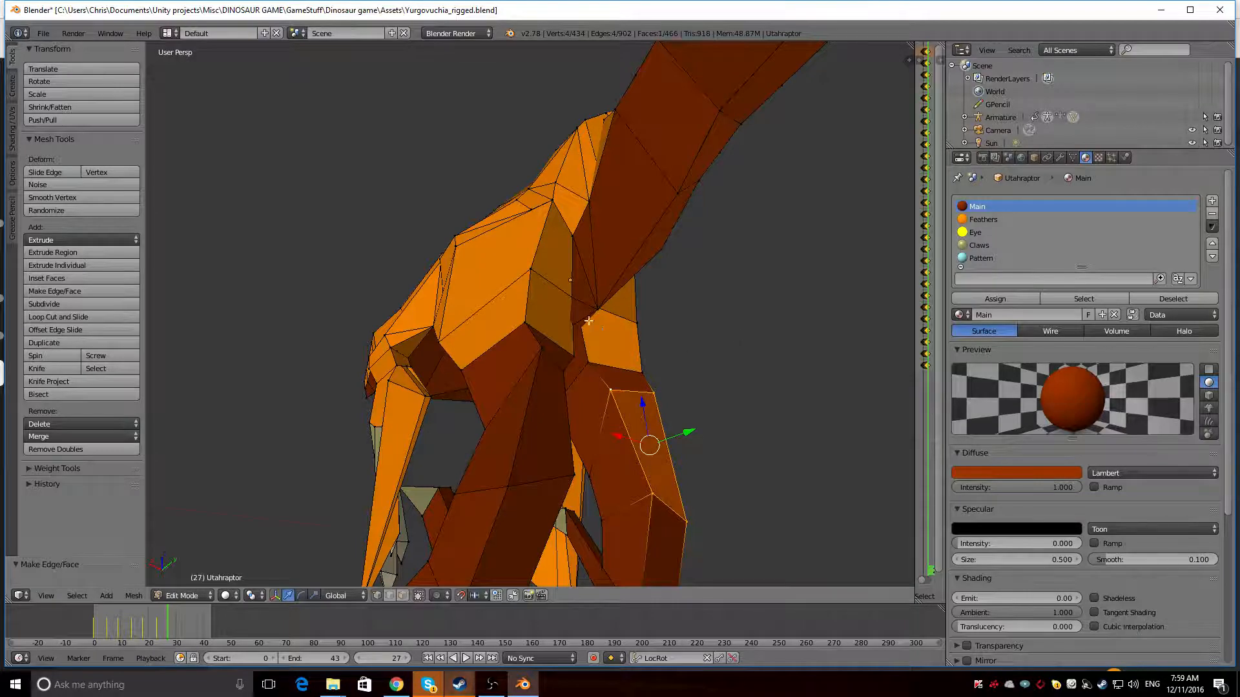
Inspect the rebuilt lower legs and switch the mesh selection mode to faces
{"action": "middle_click_drag", "start_coordinate": [588, 320], "coordinate": [412, 356]}
{"action": "scroll", "coordinate": [586, 367], "scroll_direction": "down", "scroll_amount": 2}
{"action": "scroll", "coordinate": [517, 349], "scroll_direction": "up", "scroll_amount": 3}
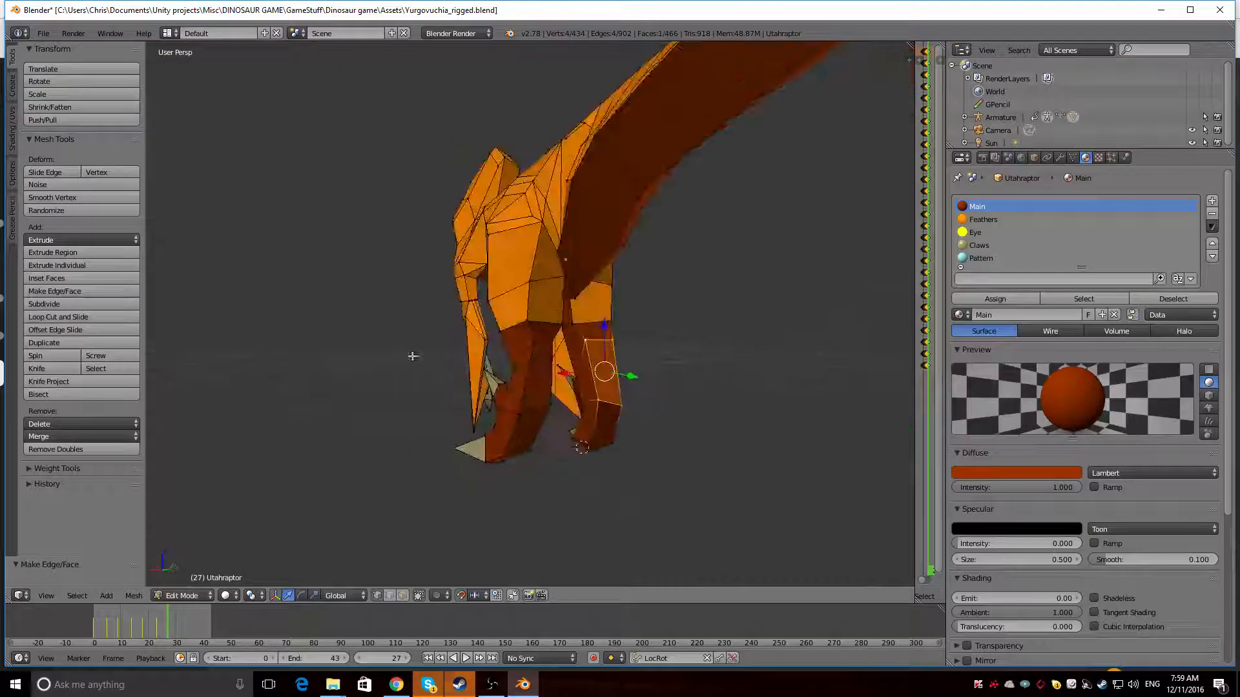
{"action": "left_click", "coordinate": [401, 595]}
Try to move the rear shin faces of both legs along the Y axis
{"action": "right_click", "coordinate": [537, 373], "text": "shift"}
{"action": "middle_click_drag", "start_coordinate": [537, 373], "coordinate": [637, 385]}
{"action": "left_click_drag", "start_coordinate": [589, 373], "coordinate": [567, 373]}
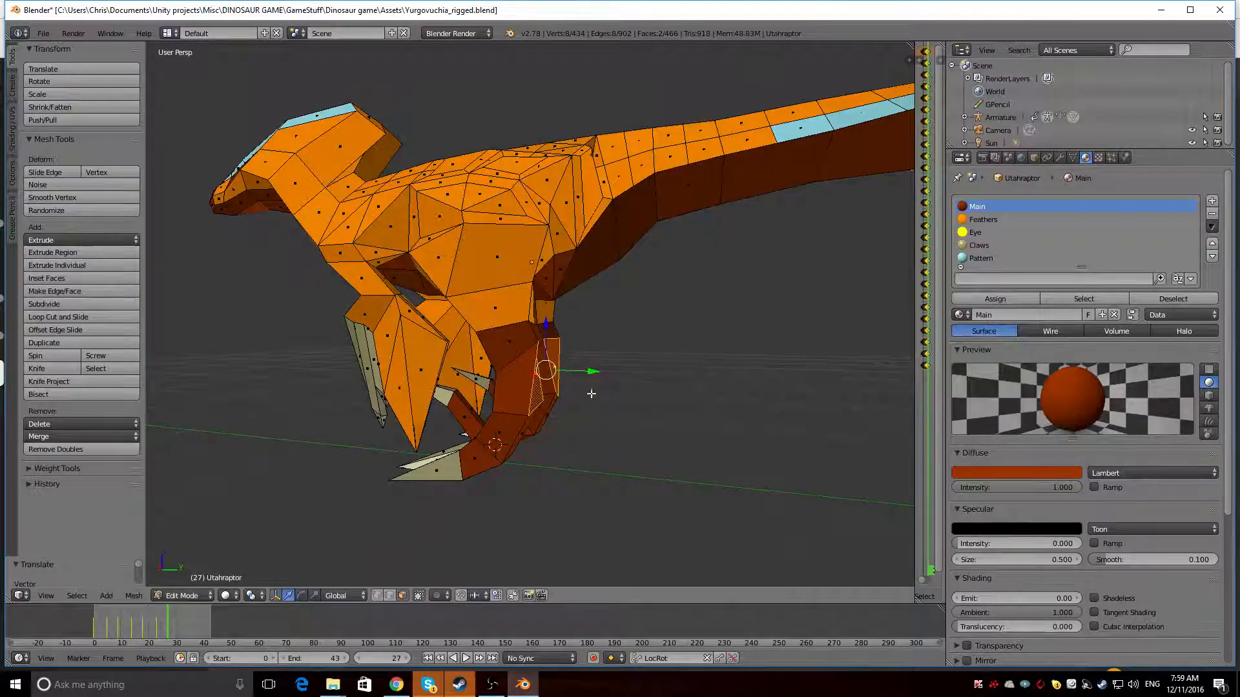
{"action": "middle_click_drag", "start_coordinate": [579, 374], "coordinate": [538, 372]}
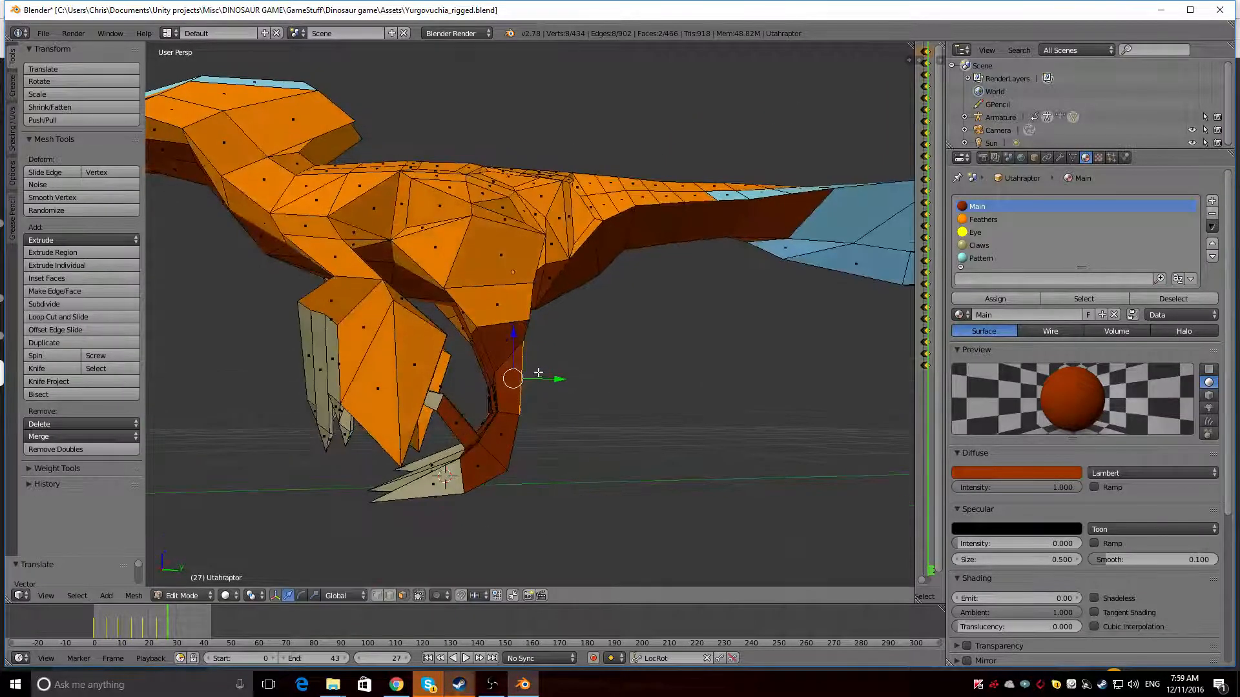
{"action": "scroll", "coordinate": [538, 373], "scroll_direction": "down", "scroll_amount": 2}
{"action": "key", "text": "ctrl+z"}
{"action": "middle_click_drag", "start_coordinate": [556, 315], "coordinate": [554, 457]}
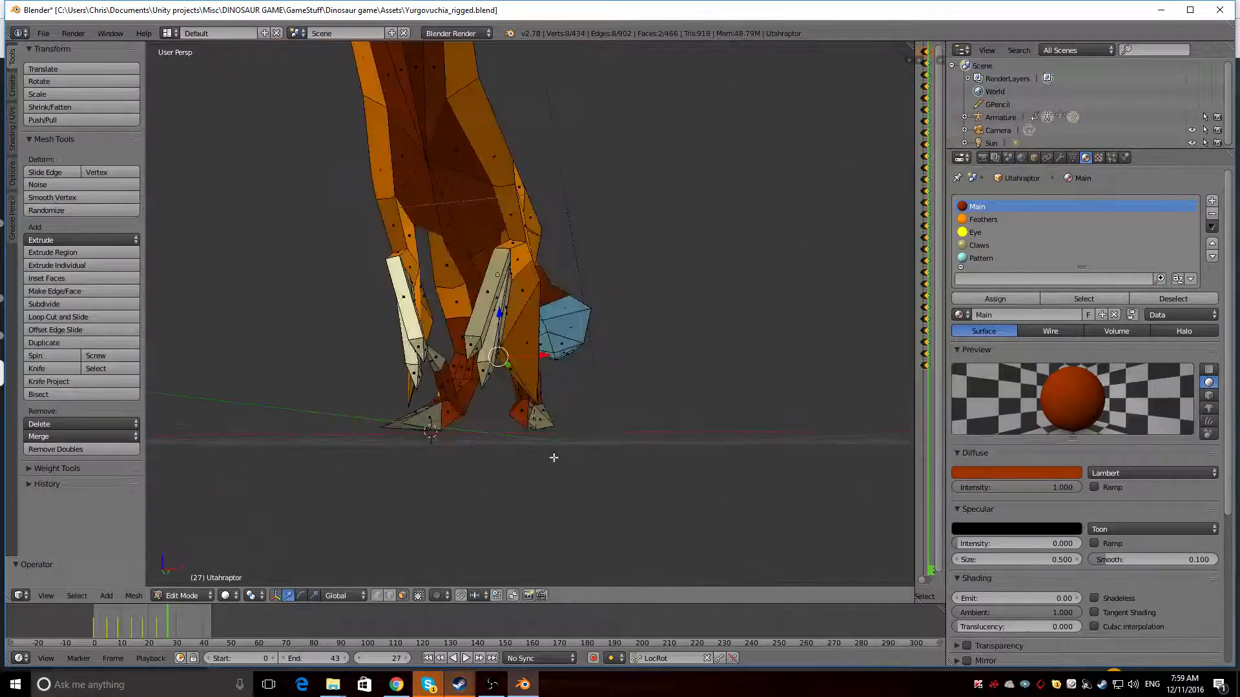
{"action": "middle_click_drag", "start_coordinate": [452, 465], "coordinate": [438, 564]}
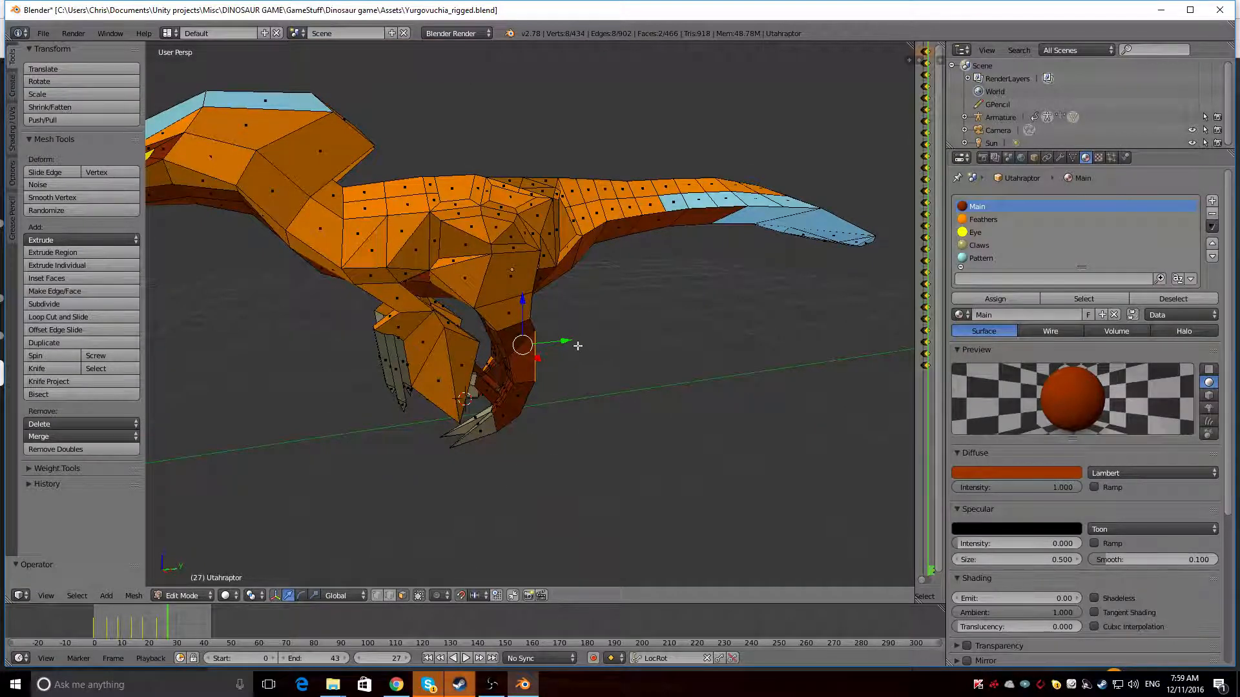
{"action": "left_click_drag", "start_coordinate": [568, 340], "coordinate": [647, 336]}
Assign the Main material to the four orange faces low on both sides of the neck and preview the rendered result
{"action": "middle_click_drag", "start_coordinate": [611, 356], "coordinate": [557, 222]}
{"action": "right_click", "coordinate": [556, 222]}
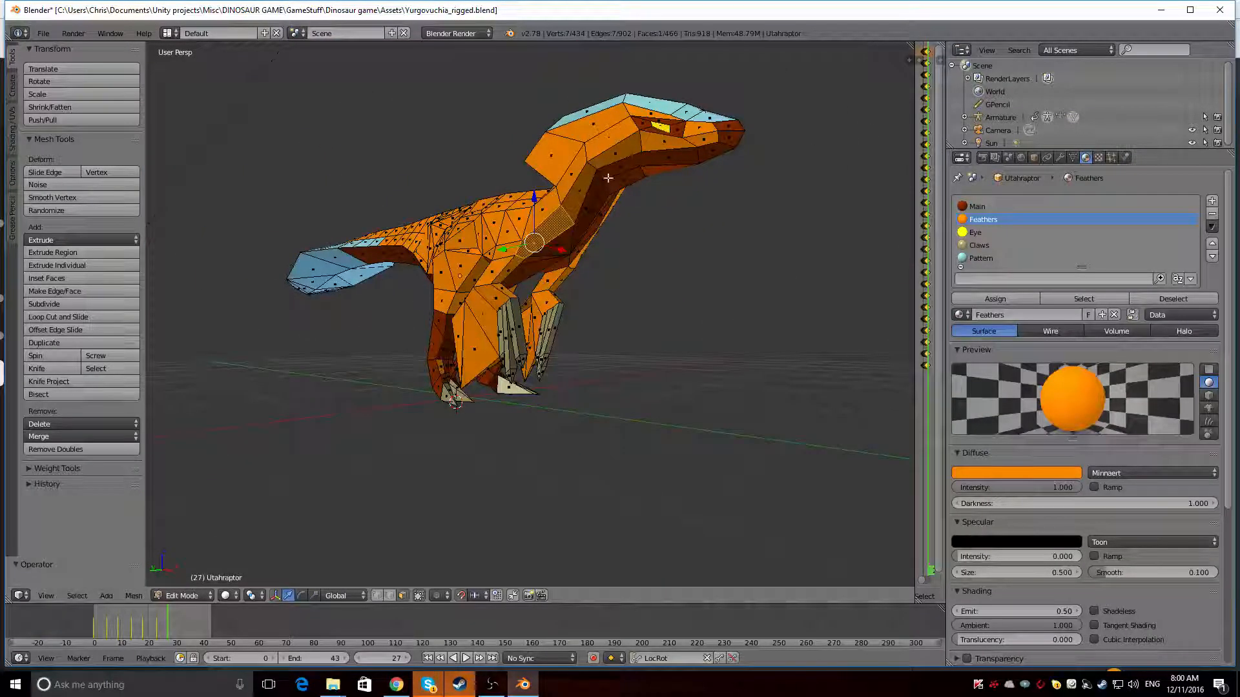
{"action": "middle_click_drag", "start_coordinate": [640, 220], "coordinate": [352, 223]}
{"action": "right_click", "coordinate": [476, 234], "text": "shift"}
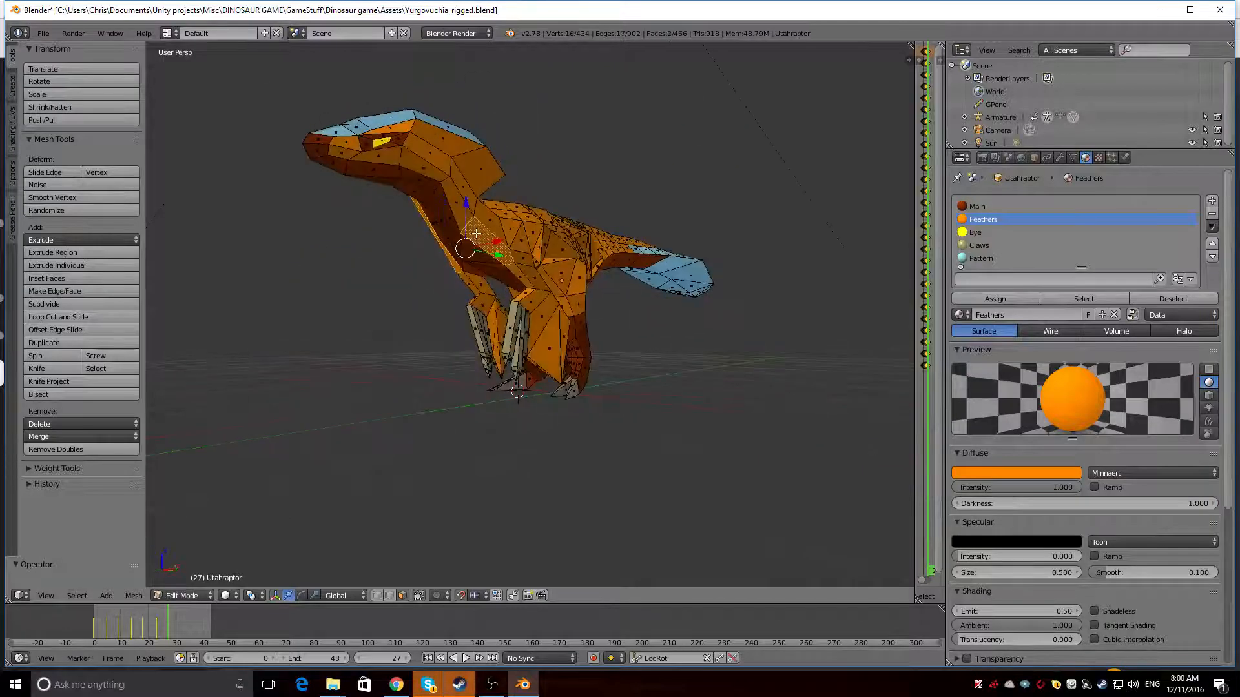
{"action": "right_click", "coordinate": [461, 211], "text": "shift"}
{"action": "left_click", "coordinate": [977, 206]}
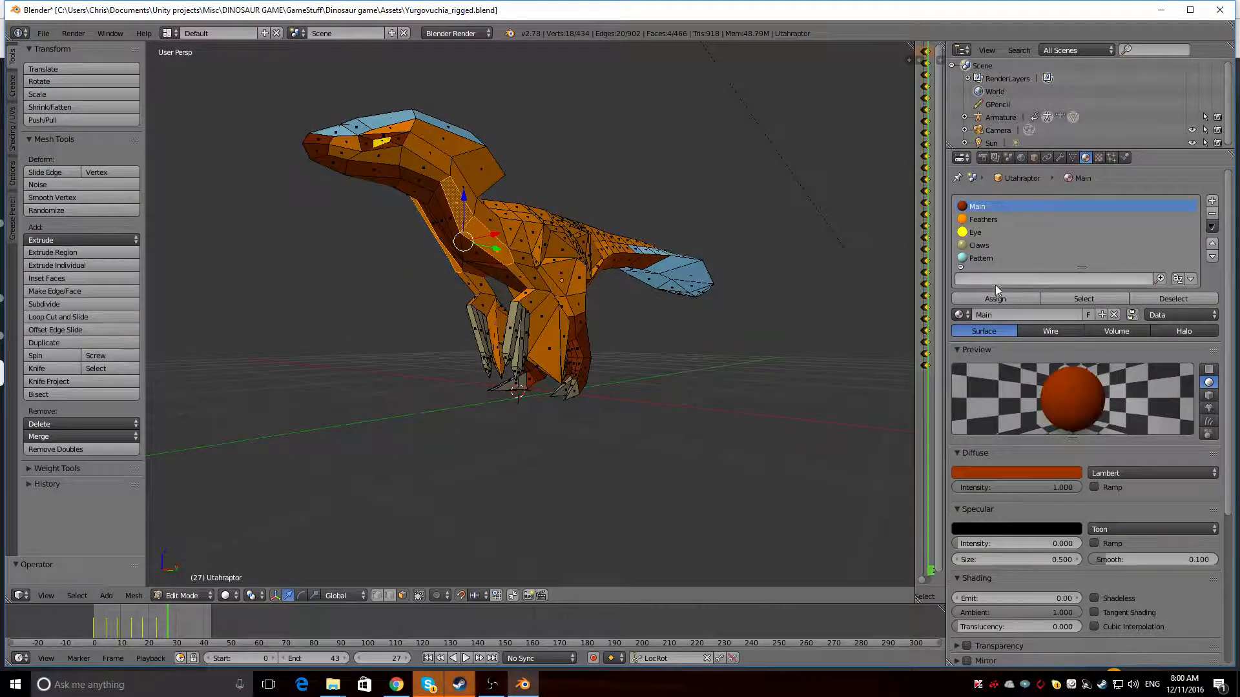
{"action": "left_click", "coordinate": [995, 299]}
{"action": "middle_click_drag", "start_coordinate": [742, 206], "coordinate": [873, 184]}
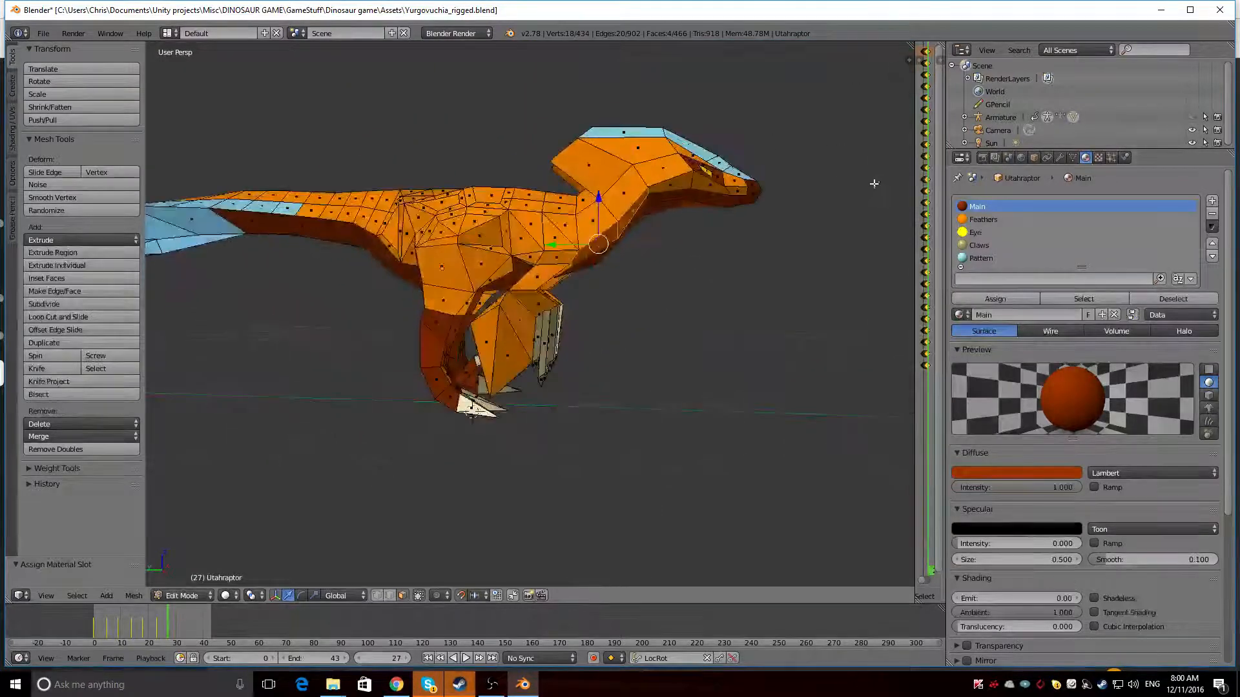
{"action": "key", "text": "shift+z"}
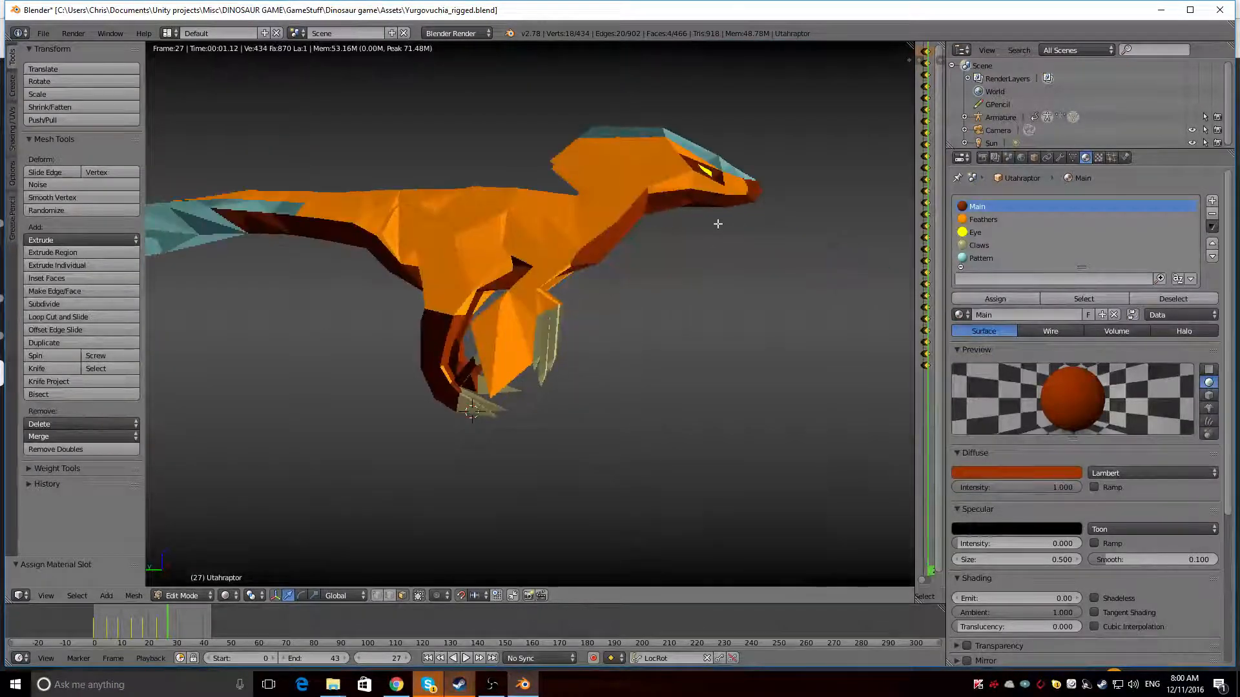
{"action": "mouse_move", "coordinate": [676, 240]}
{"action": "middle_mouse_down"}
{"action": "mouse_move", "coordinate": [609, 257]}
{"action": "mouse_move", "coordinate": [555, 232]}
{"action": "mouse_move", "coordinate": [413, 243]}
{"action": "mouse_move", "coordinate": [732, 220]}
{"action": "middle_mouse_up"}
{"action": "key", "text": "shift+z"}
Select the five orange faces between the hip and the tail base on one side and choose the Main material for them
{"action": "right_click", "coordinate": [624, 189]}
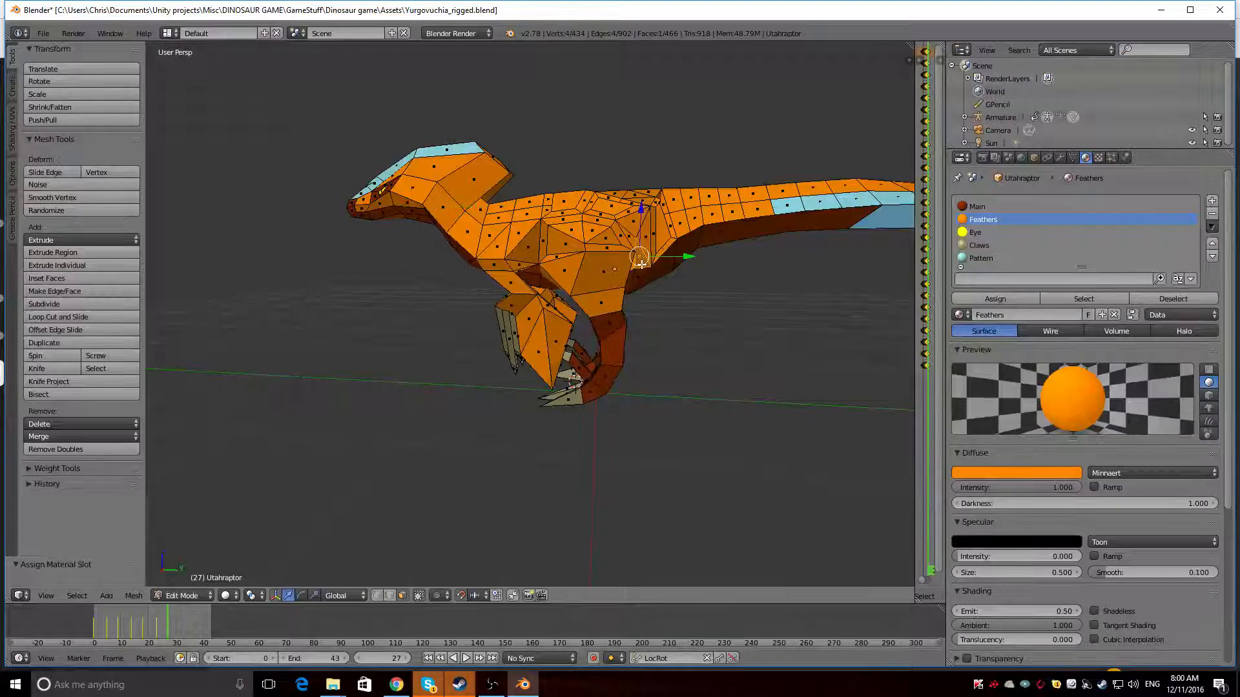
{"action": "right_click", "coordinate": [654, 238], "text": "shift"}
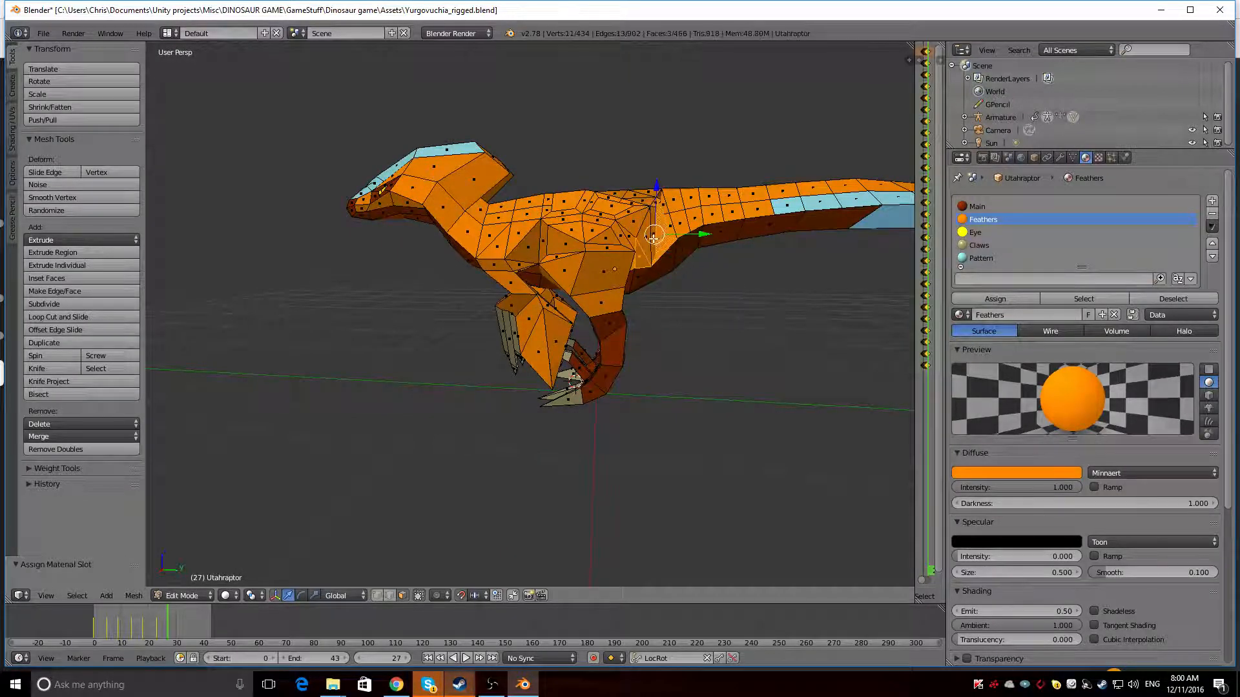
{"action": "left_click", "coordinate": [1017, 206]}
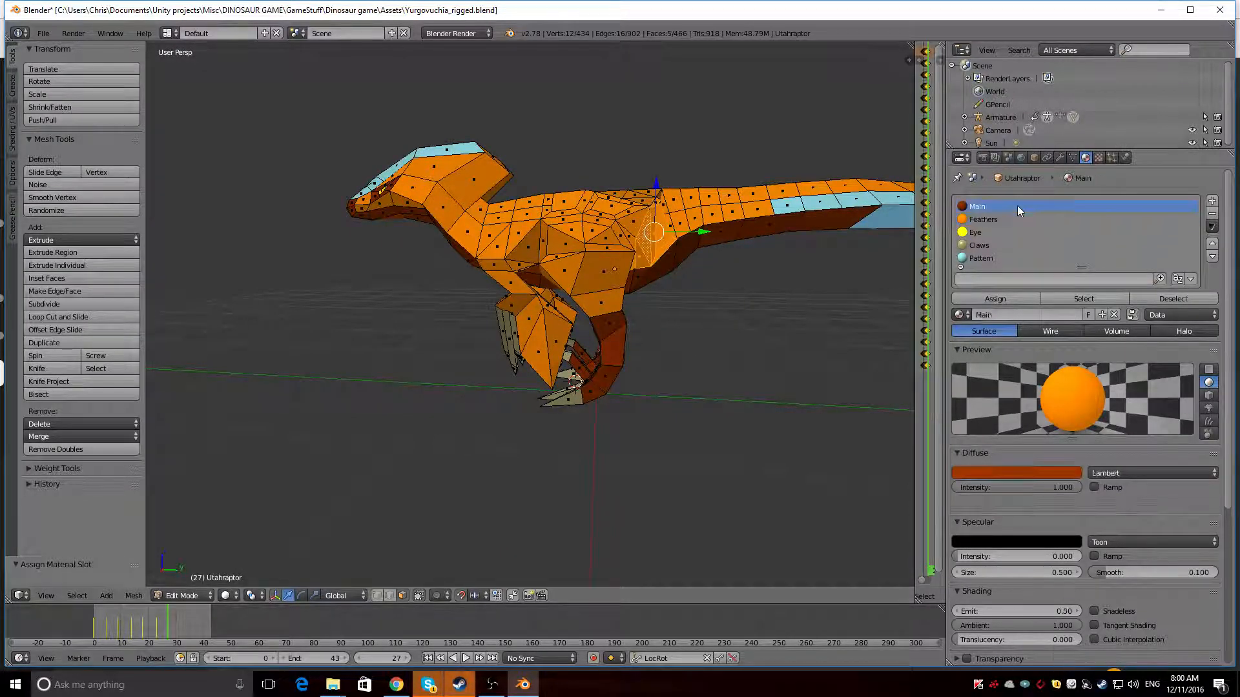
Assign the Main material to the five orange faces between the hip and the tail base on the opposite side
{"action": "middle_click_drag", "start_coordinate": [808, 264], "coordinate": [521, 283]}
{"action": "right_click", "coordinate": [426, 273]}
{"action": "middle_click_drag", "start_coordinate": [426, 272], "coordinate": [431, 296]}
{"action": "right_click", "coordinate": [402, 249], "text": "shift"}
{"action": "right_click", "coordinate": [413, 239], "text": "shift"}
{"action": "right_click", "coordinate": [426, 246], "text": "shift"}
{"action": "right_click", "coordinate": [431, 296], "text": "shift"}
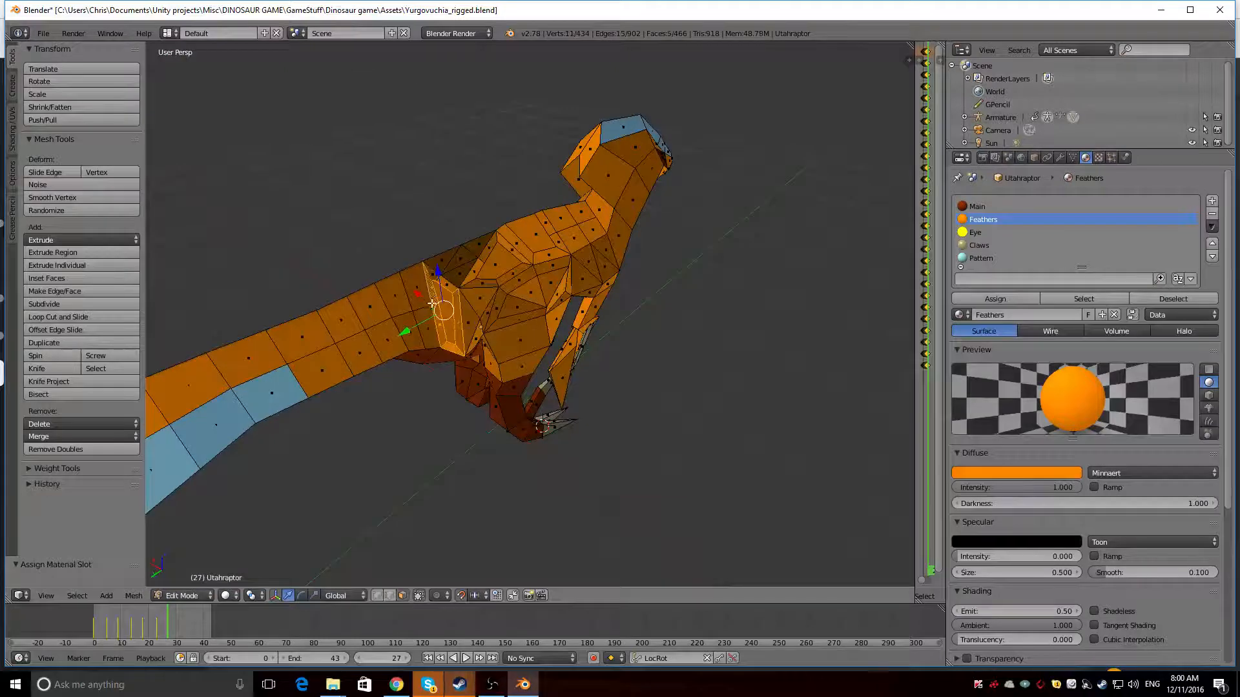
{"action": "right_click", "coordinate": [433, 302], "text": "shift"}
{"action": "middle_click_drag", "start_coordinate": [432, 302], "coordinate": [420, 239]}
{"action": "right_click", "coordinate": [426, 301], "text": "shift"}
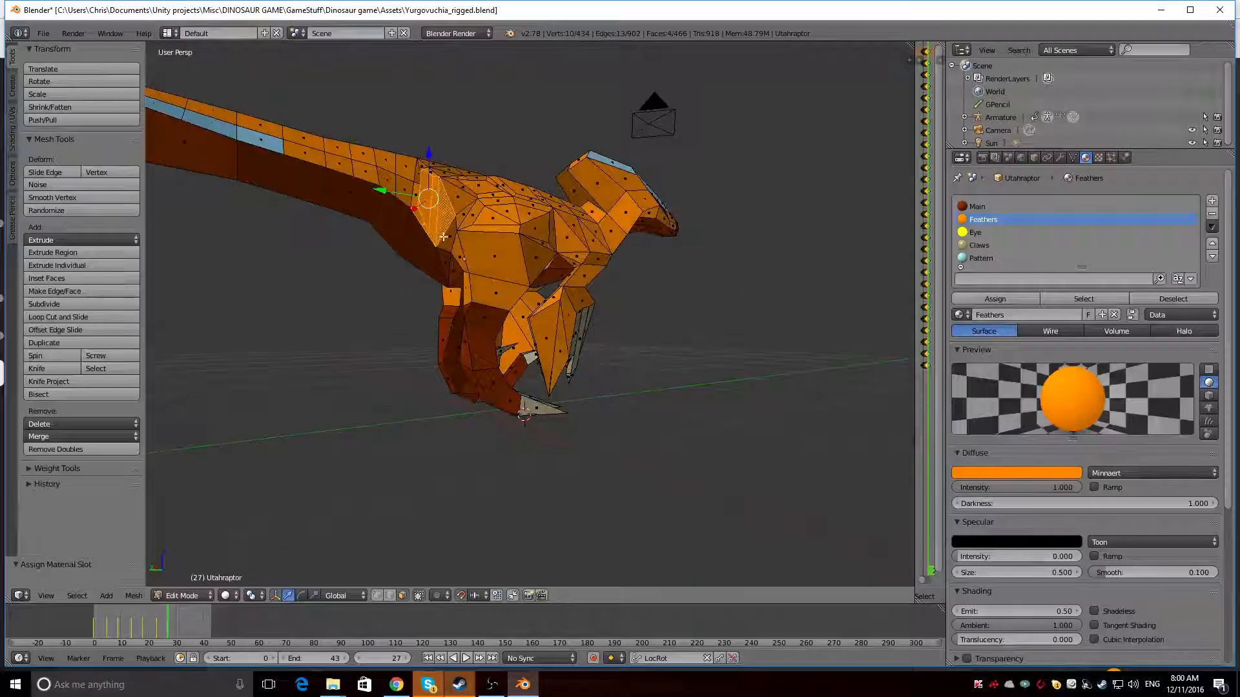
{"action": "left_click", "coordinate": [1001, 207]}
{"action": "left_click", "coordinate": [984, 299]}
Preview the rendered dinosaur from the front and both sides to check the recoloured hip area
{"action": "middle_click_drag", "start_coordinate": [426, 207], "coordinate": [469, 271]}
{"action": "middle_click_drag", "start_coordinate": [563, 244], "coordinate": [303, 224]}
{"action": "key", "text": "shift+z"}
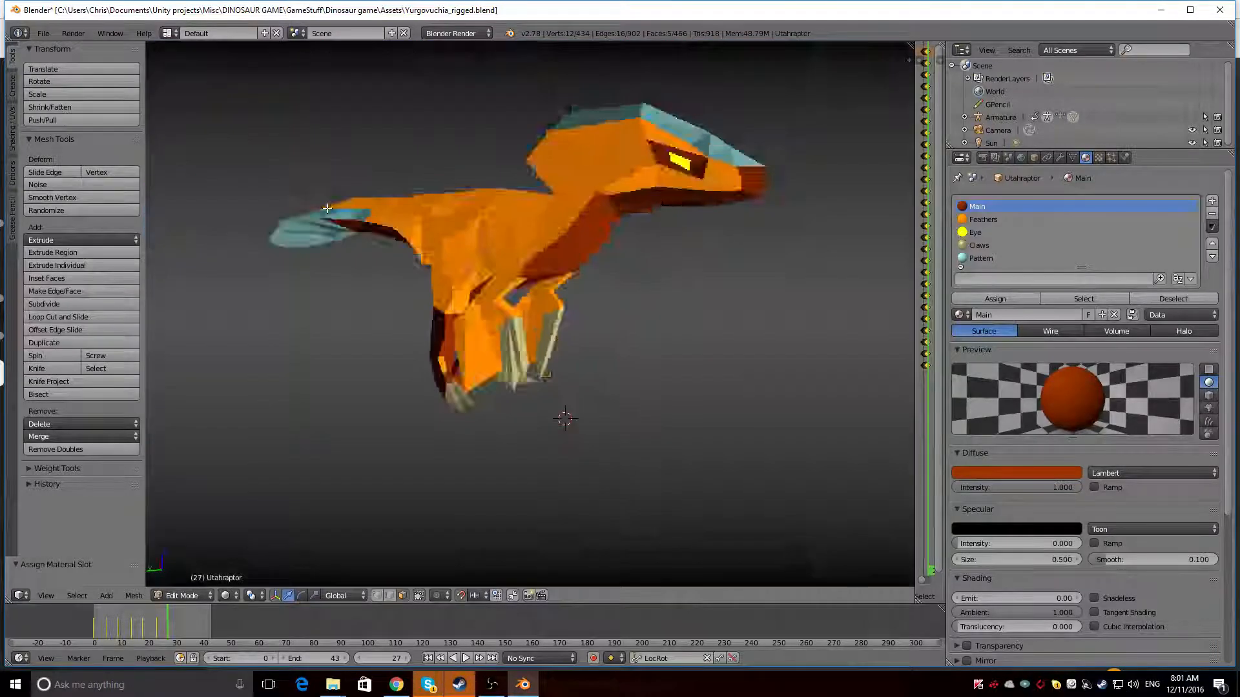
{"action": "scroll", "coordinate": [327, 208], "scroll_direction": "down", "scroll_amount": 3}
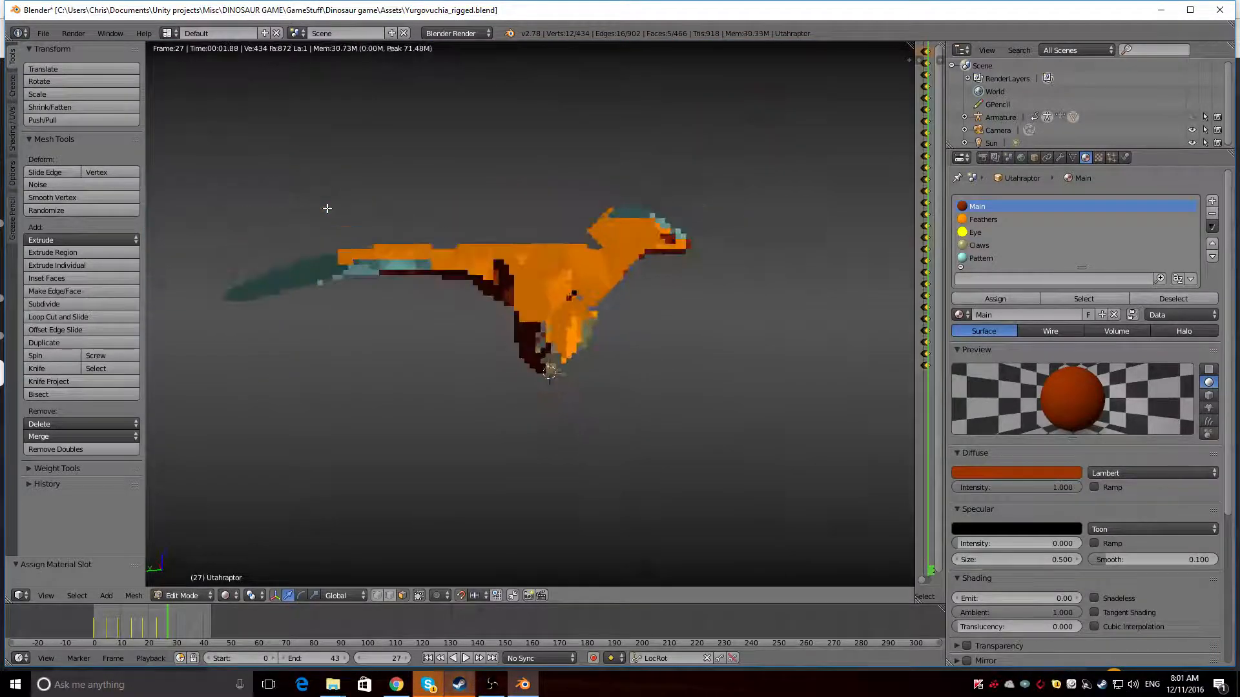
{"action": "middle_click_drag", "start_coordinate": [423, 217], "coordinate": [562, 200]}
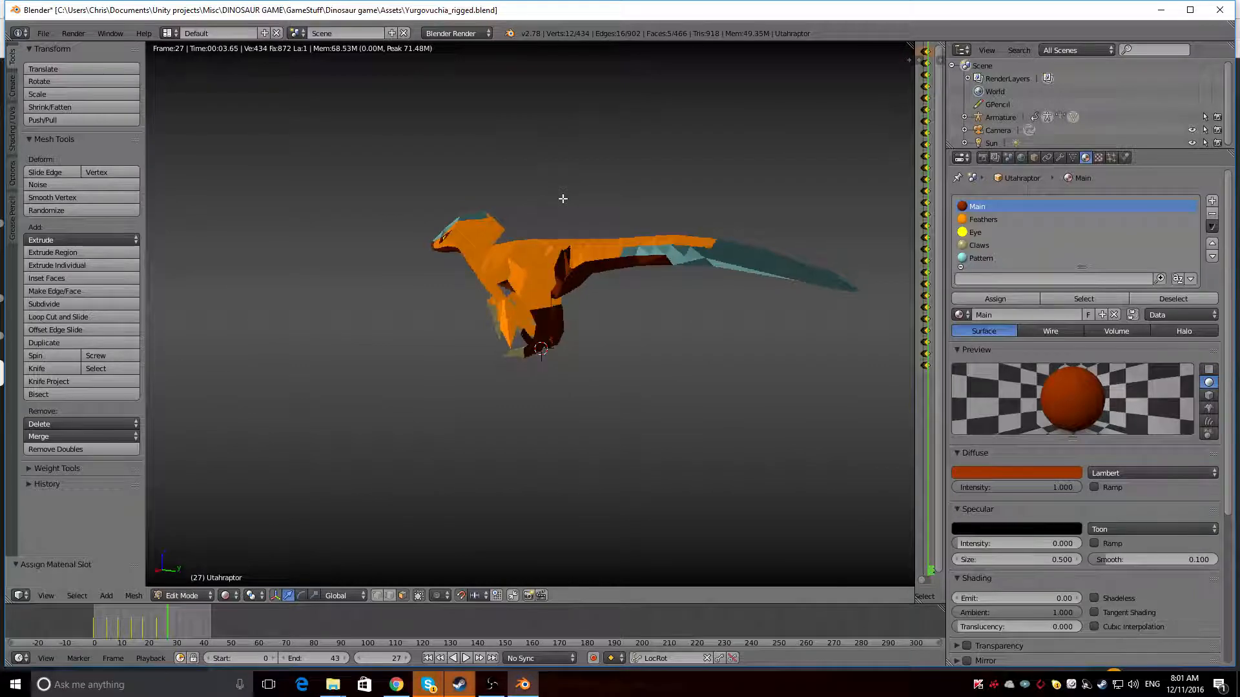
{"action": "key", "text": "shift+z"}
Add the foremost orange tail faces behind the hips on both sides to the selection and assign the Main material
{"action": "scroll", "coordinate": [566, 284], "scroll_direction": "up", "scroll_amount": 5}
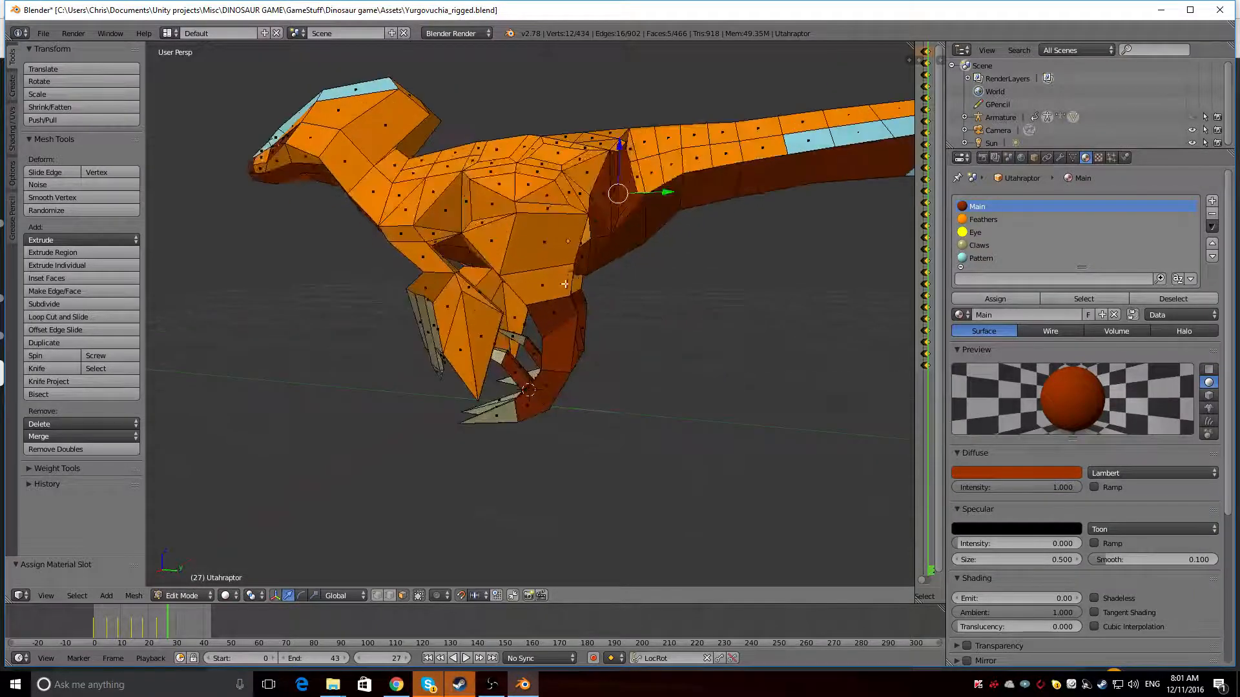
{"action": "right_click", "coordinate": [639, 176]}
{"action": "middle_click_drag", "start_coordinate": [639, 176], "coordinate": [481, 198]}
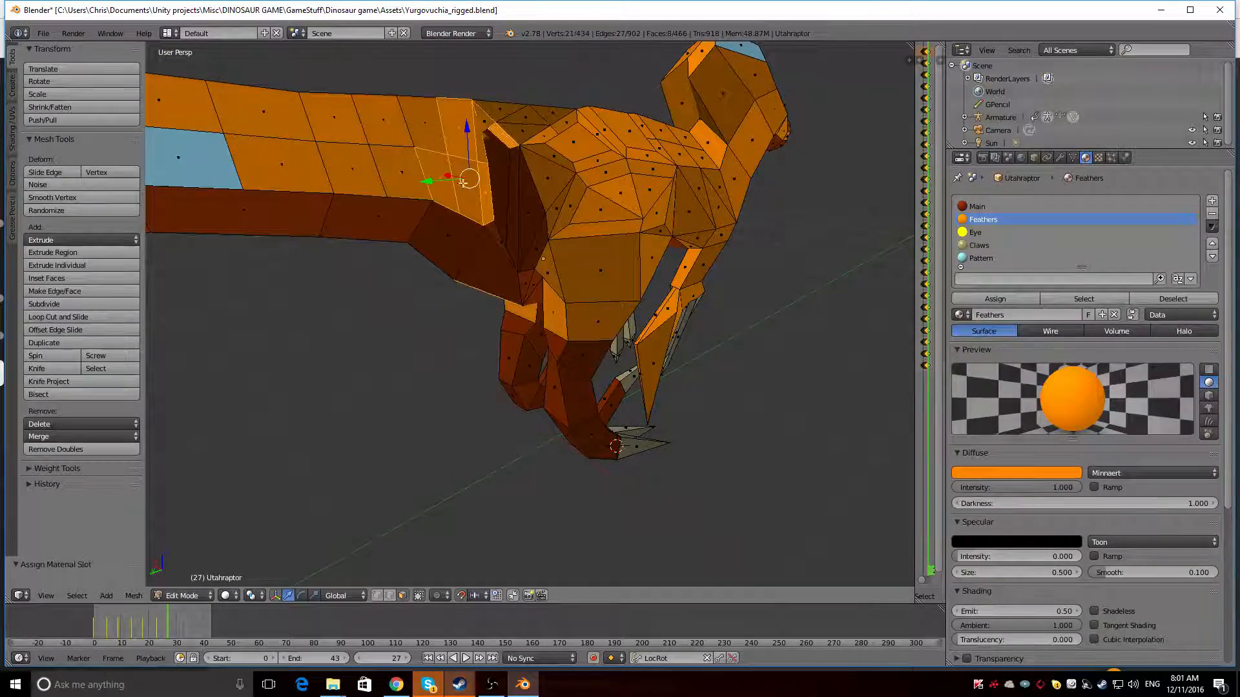
{"action": "middle_click_drag", "start_coordinate": [463, 183], "coordinate": [454, 219]}
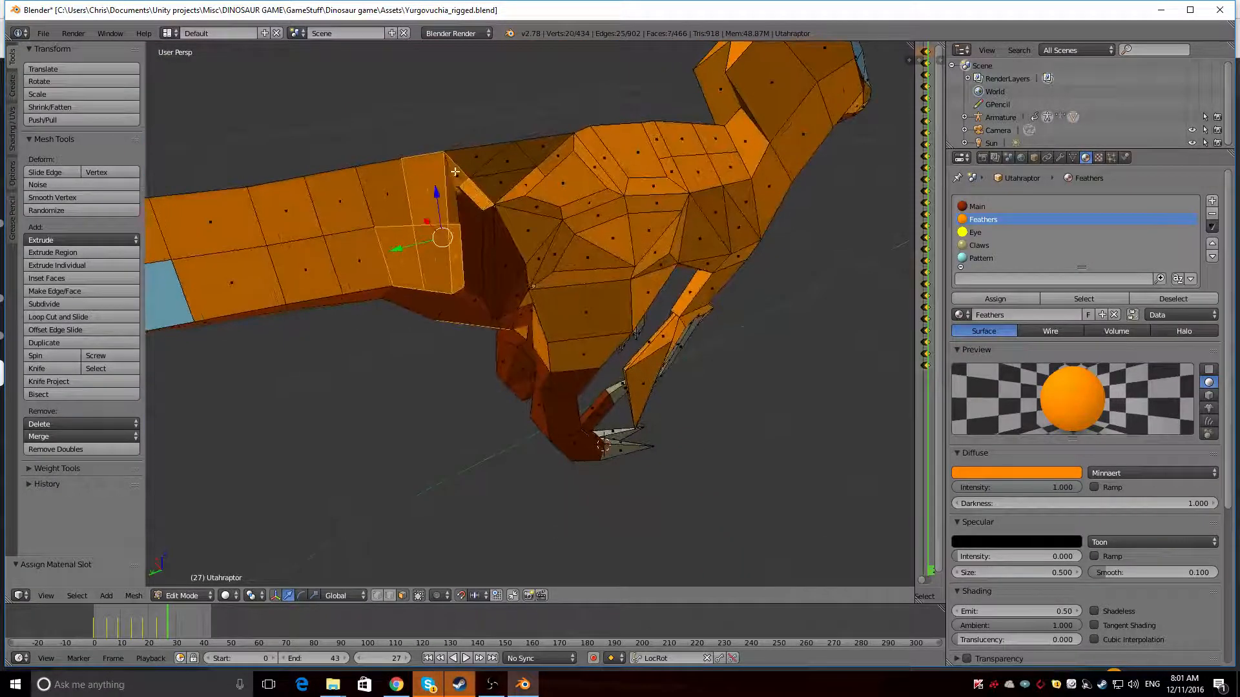
{"action": "middle_click_drag", "start_coordinate": [432, 201], "coordinate": [653, 176]}
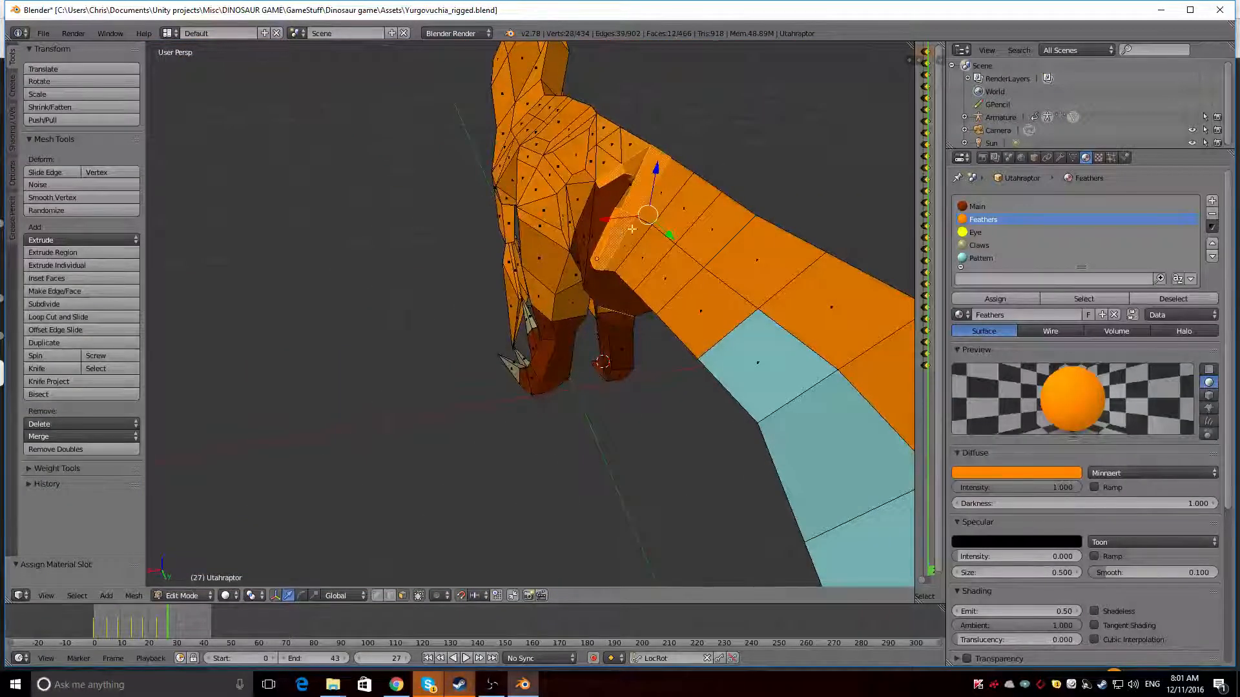
{"action": "middle_click_drag", "start_coordinate": [631, 229], "coordinate": [542, 161]}
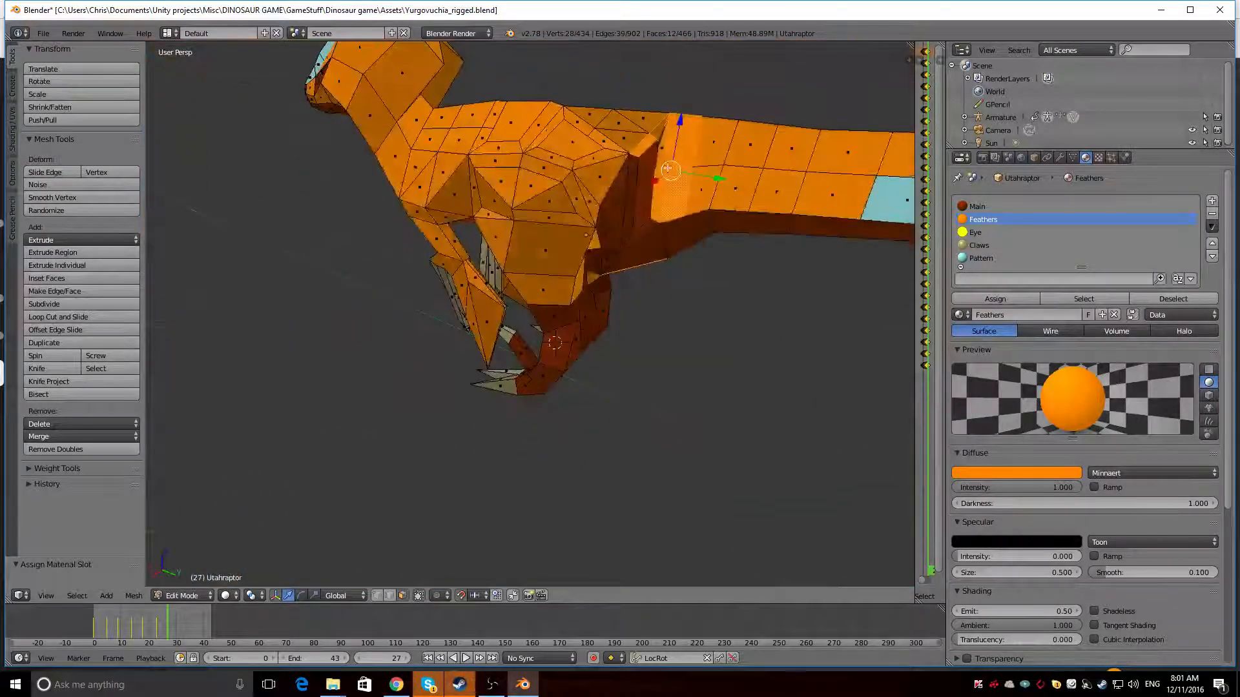
{"action": "middle_click_drag", "start_coordinate": [702, 181], "coordinate": [500, 174]}
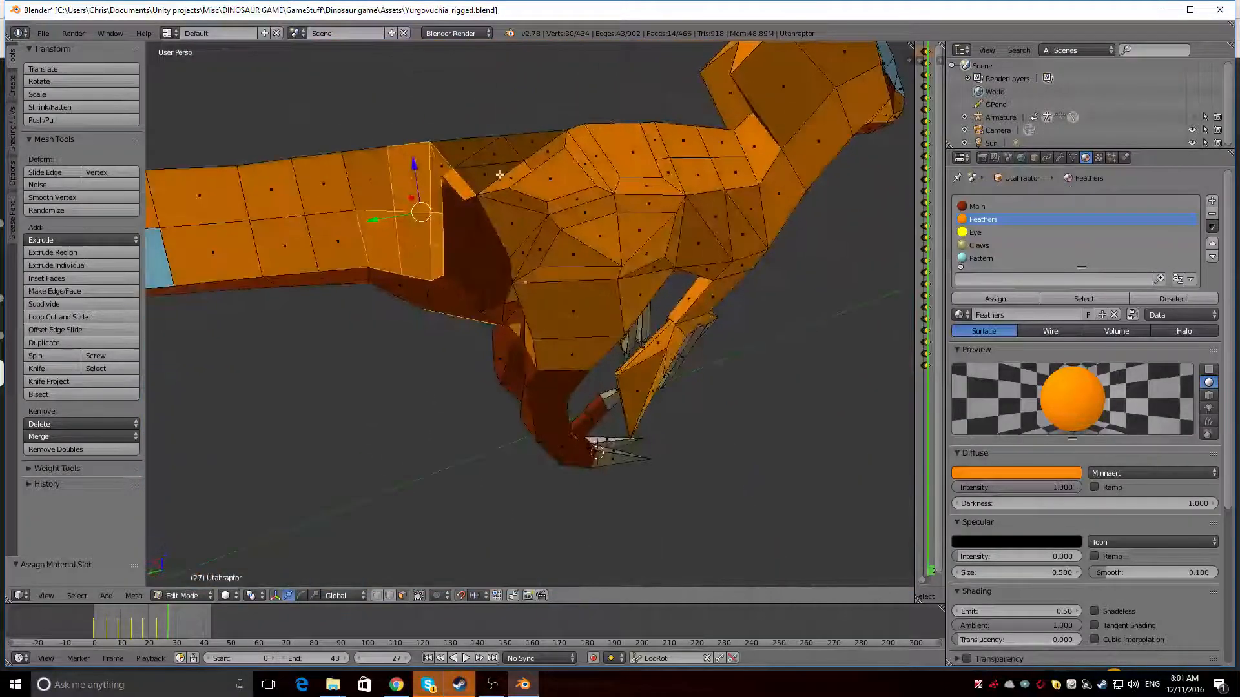
{"action": "left_click", "coordinate": [1030, 207]}
Assign the Feathers material to the two upper faces at the tail base and preview the rendered result
{"action": "middle_click_drag", "start_coordinate": [646, 271], "coordinate": [637, 208]}
{"action": "key", "text": "a"}
{"action": "right_click", "coordinate": [613, 200], "text": "shift"}
{"action": "left_click", "coordinate": [983, 220]}
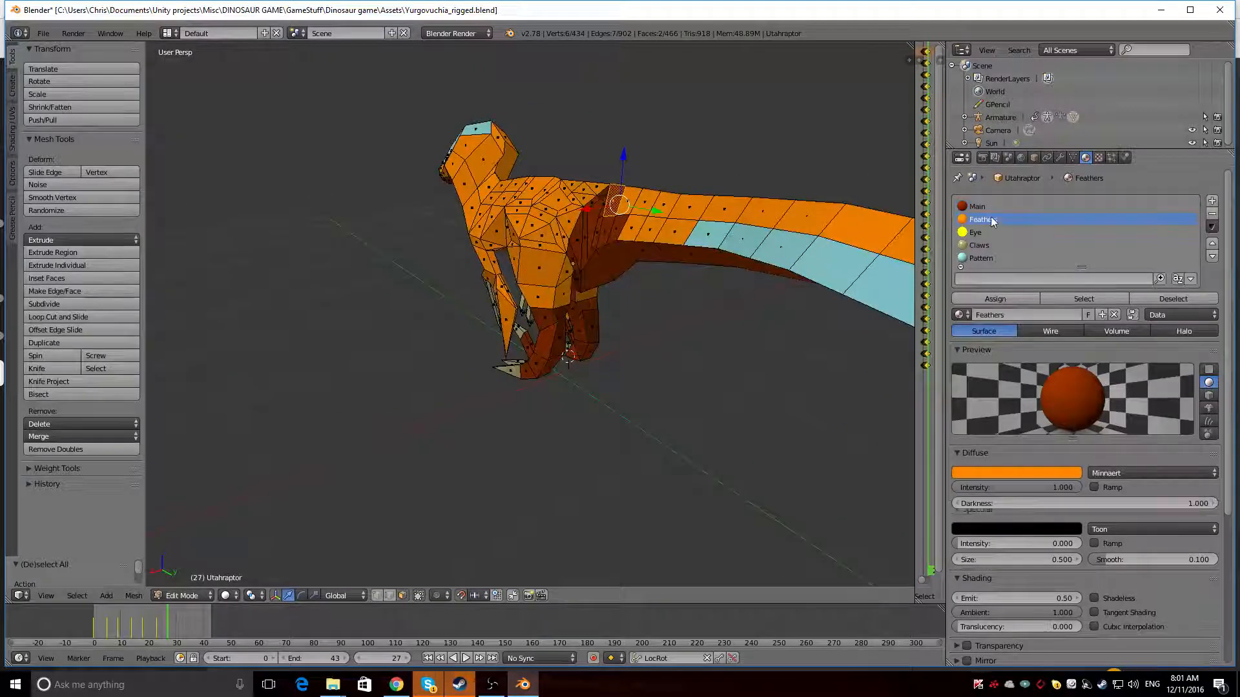
{"action": "left_click", "coordinate": [995, 299]}
{"action": "middle_click_drag", "start_coordinate": [562, 303], "coordinate": [501, 201]}
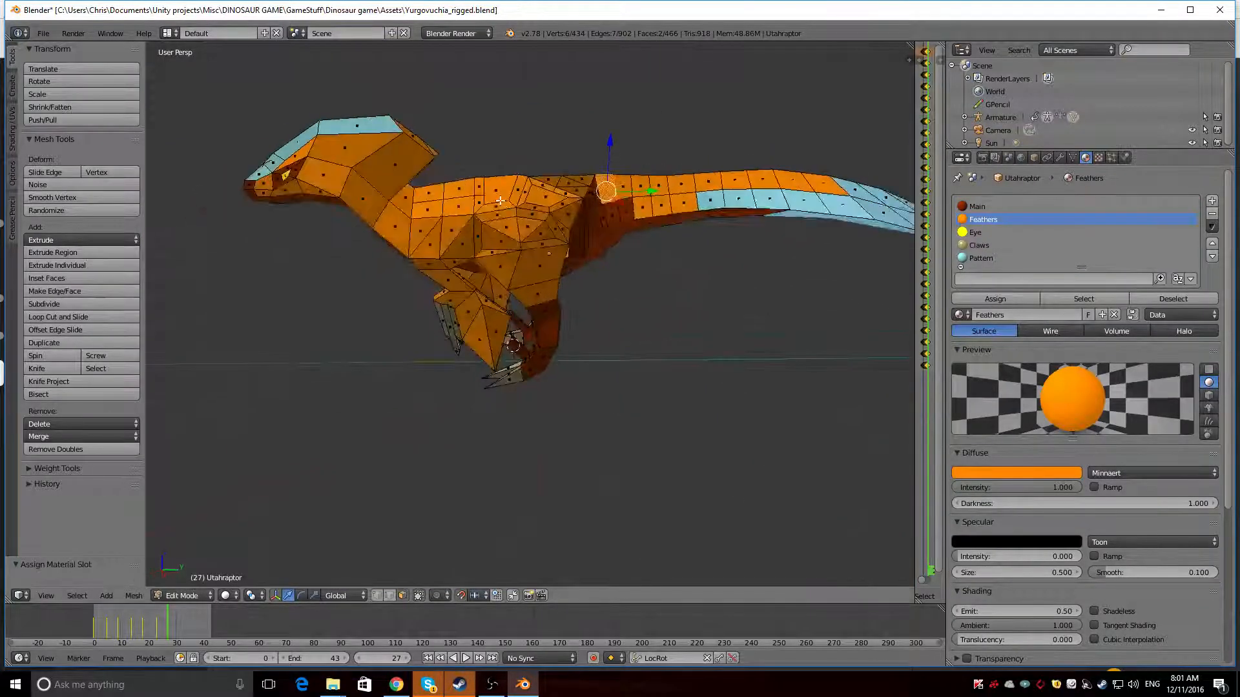
{"action": "key", "text": "shift+z"}
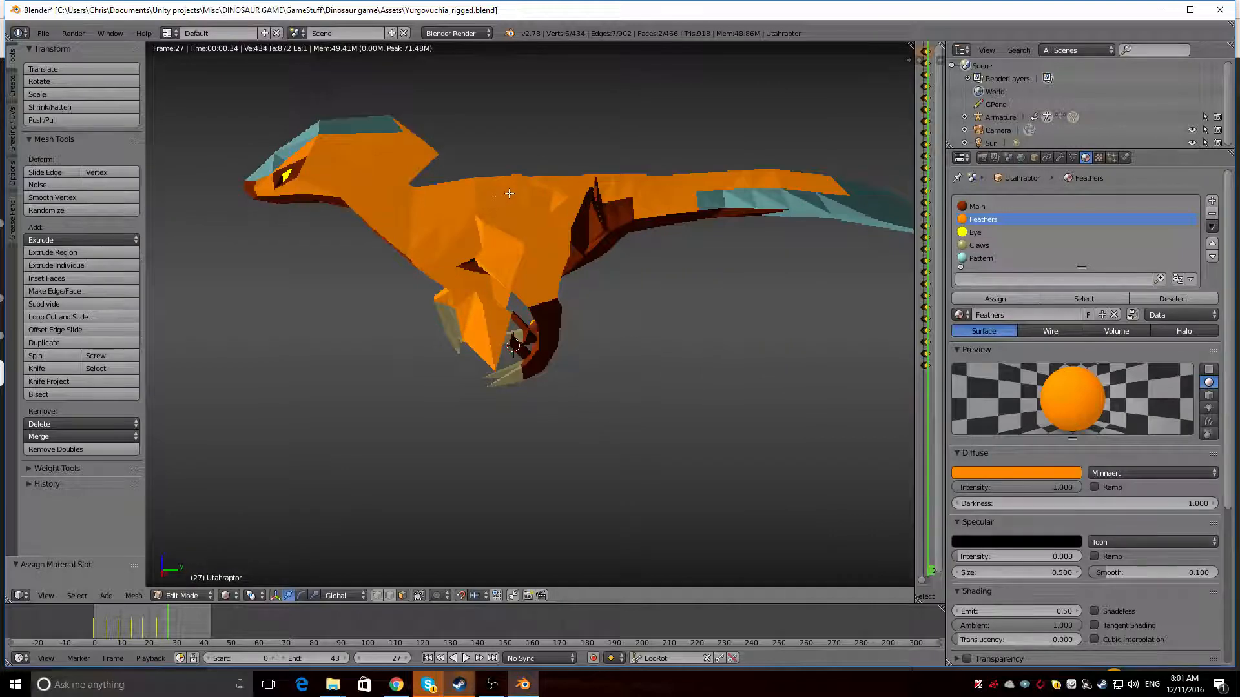
{"action": "middle_click_drag", "start_coordinate": [513, 176], "coordinate": [530, 177]}
{"action": "key", "text": "shift+z"}
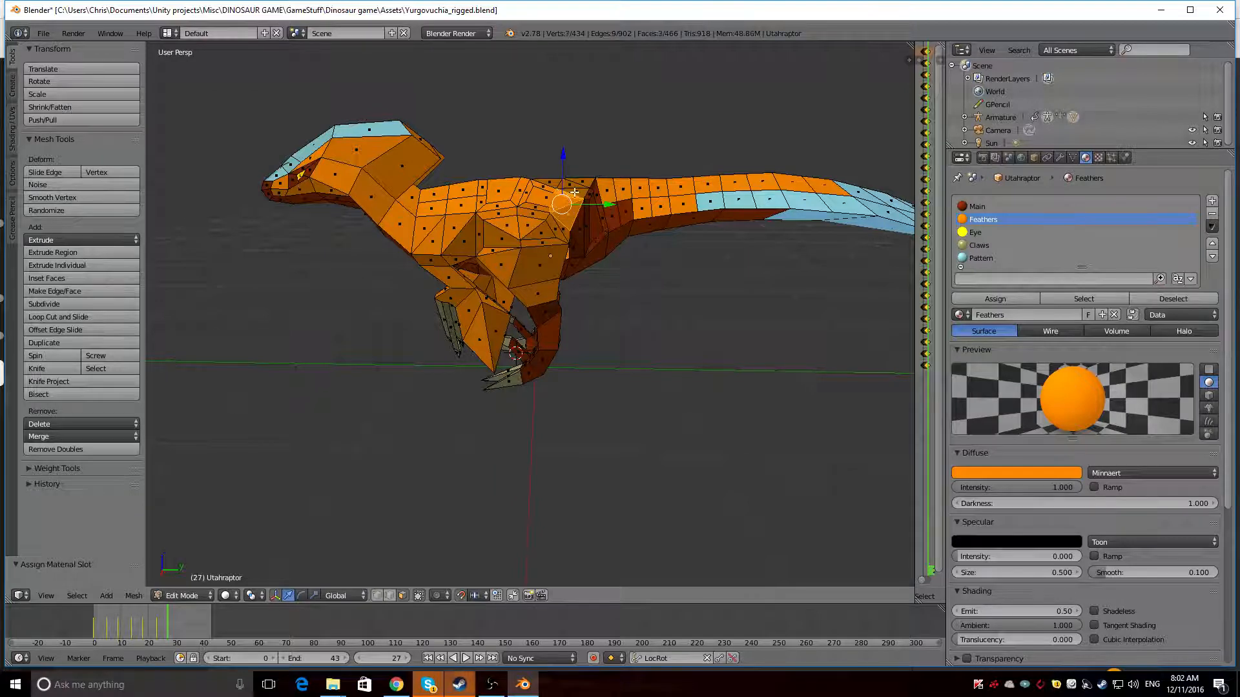
Assign the Main material to the eight orange faces at the upper rear of both hips and preview the rendered result
{"action": "middle_click_drag", "start_coordinate": [695, 168], "coordinate": [358, 175]}
{"action": "middle_click_drag", "start_coordinate": [451, 215], "coordinate": [714, 193]}
{"action": "right_click", "coordinate": [519, 239], "text": "shift"}
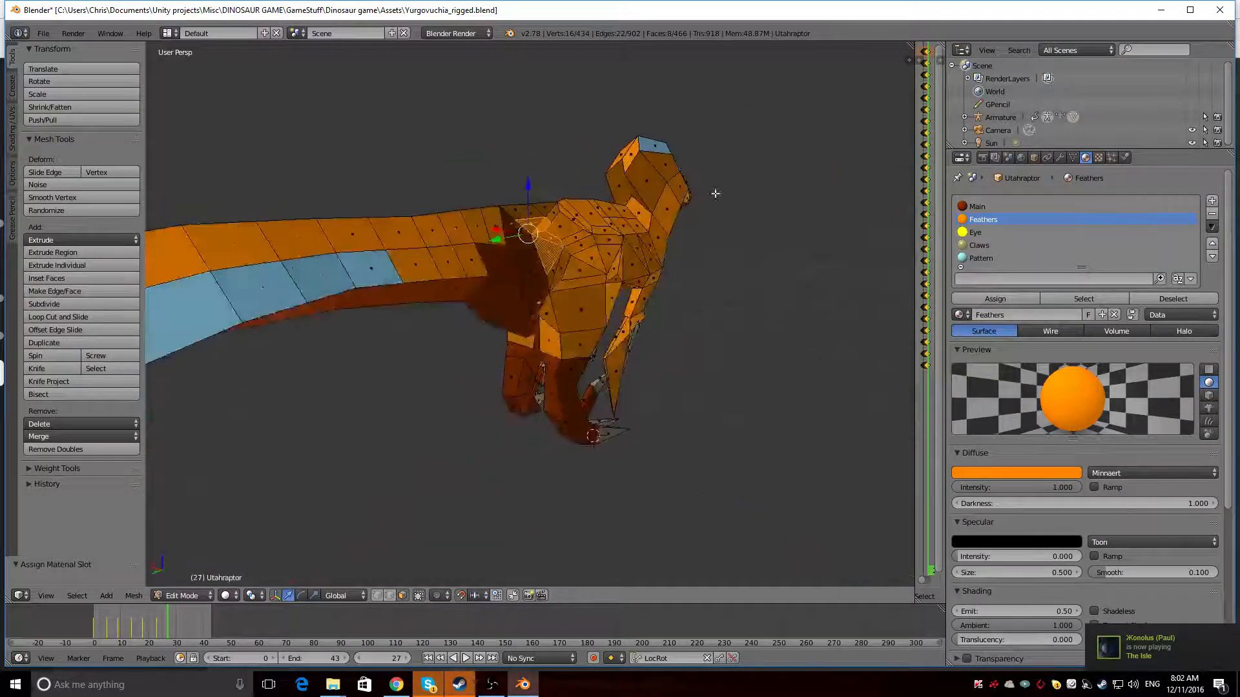
{"action": "left_click", "coordinate": [1065, 206]}
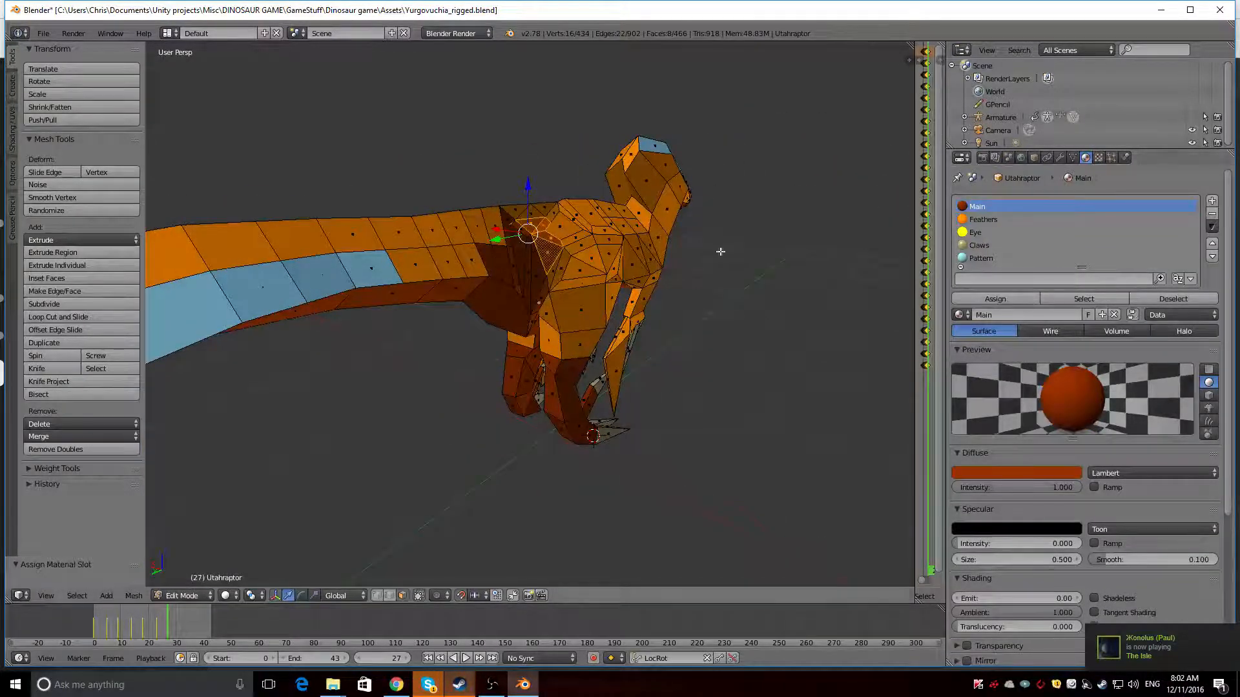
{"action": "mouse_move", "coordinate": [720, 252]}
{"action": "middle_mouse_down"}
{"action": "mouse_move", "coordinate": [573, 181]}
{"action": "mouse_move", "coordinate": [731, 249]}
{"action": "mouse_move", "coordinate": [778, 166]}
{"action": "middle_mouse_up"}
{"action": "key", "text": "shift+z"}
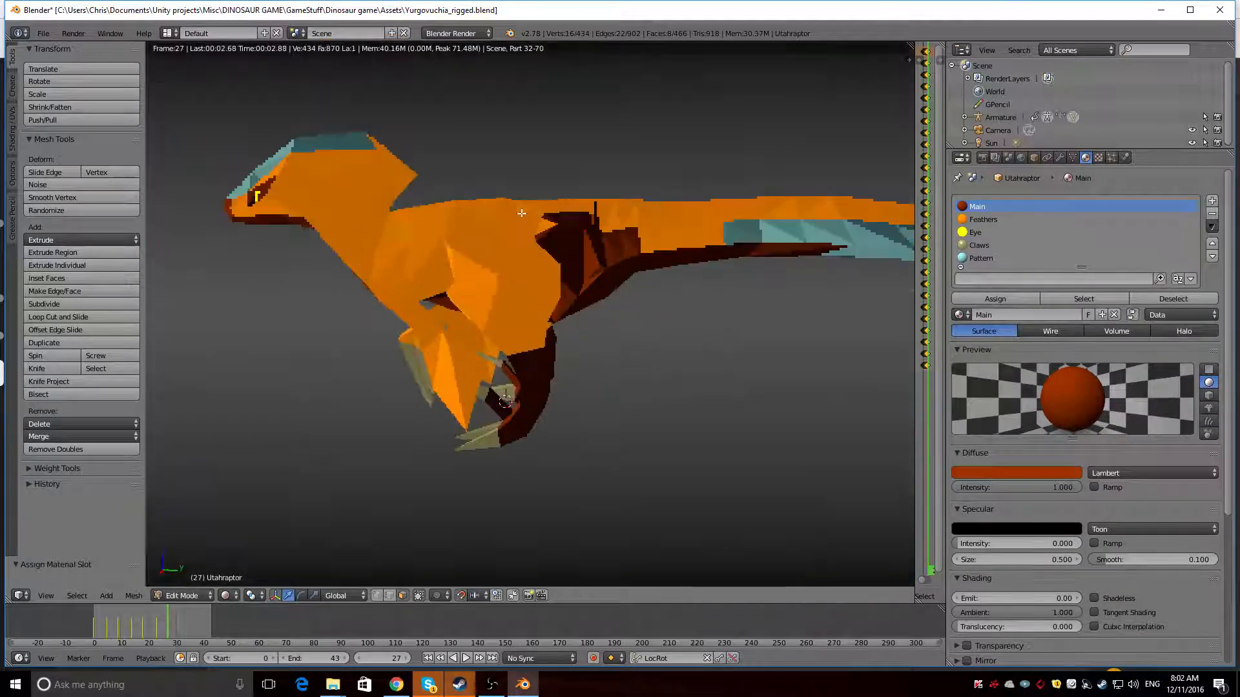
{"action": "middle_click_drag", "start_coordinate": [516, 215], "coordinate": [562, 199]}
{"action": "scroll", "coordinate": [562, 200], "scroll_direction": "down", "scroll_amount": 3}
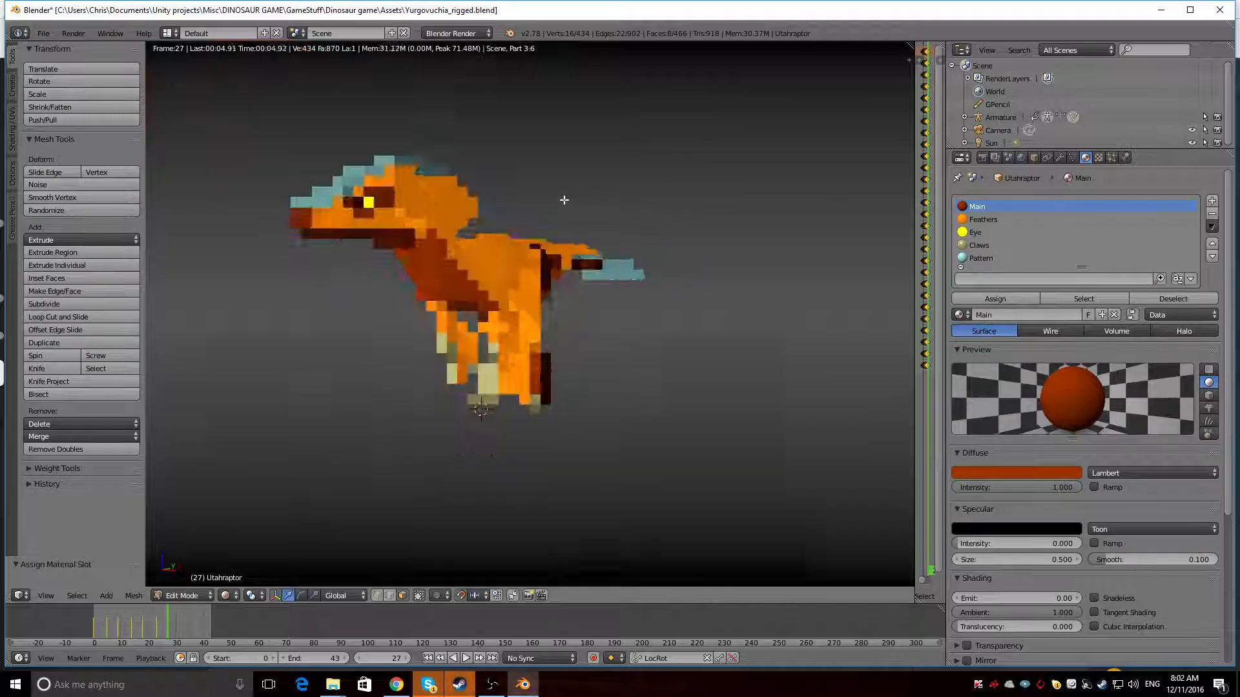
{"action": "key", "text": "shift+z"}
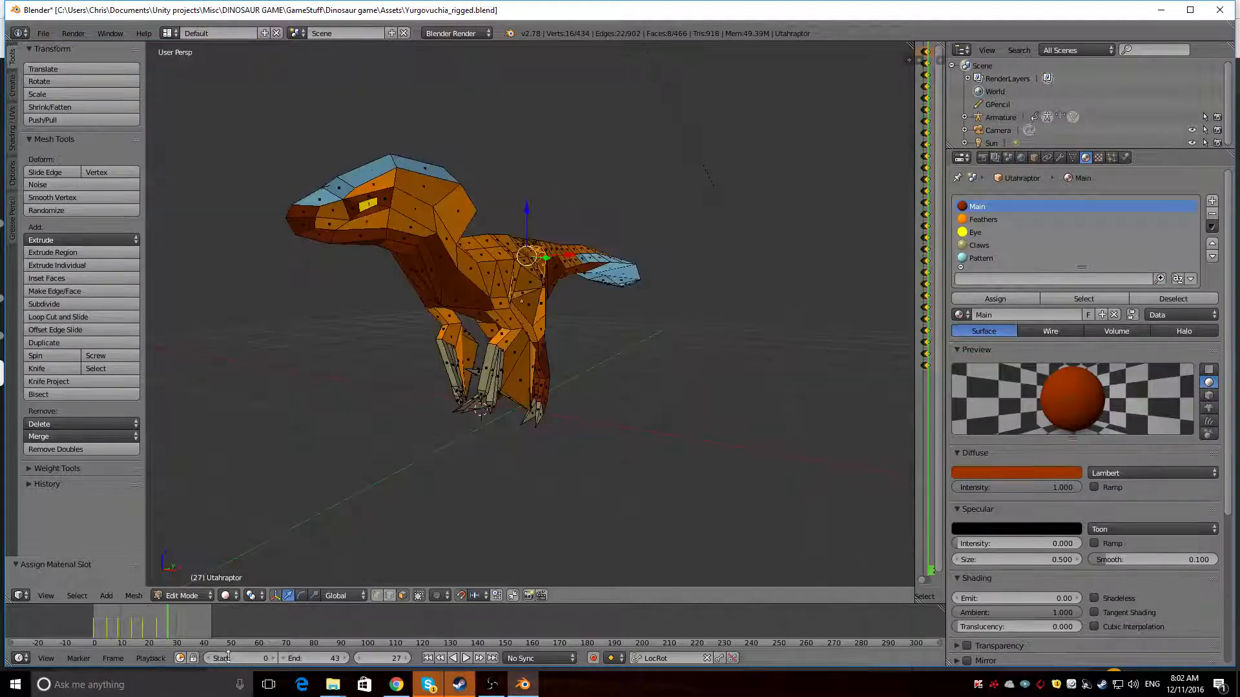
Play the dinosaur's animation in Object Mode from several angles, then return the mesh to Edit Mode
{"action": "left_click", "coordinate": [182, 596]}
{"action": "left_click", "coordinate": [188, 573]}
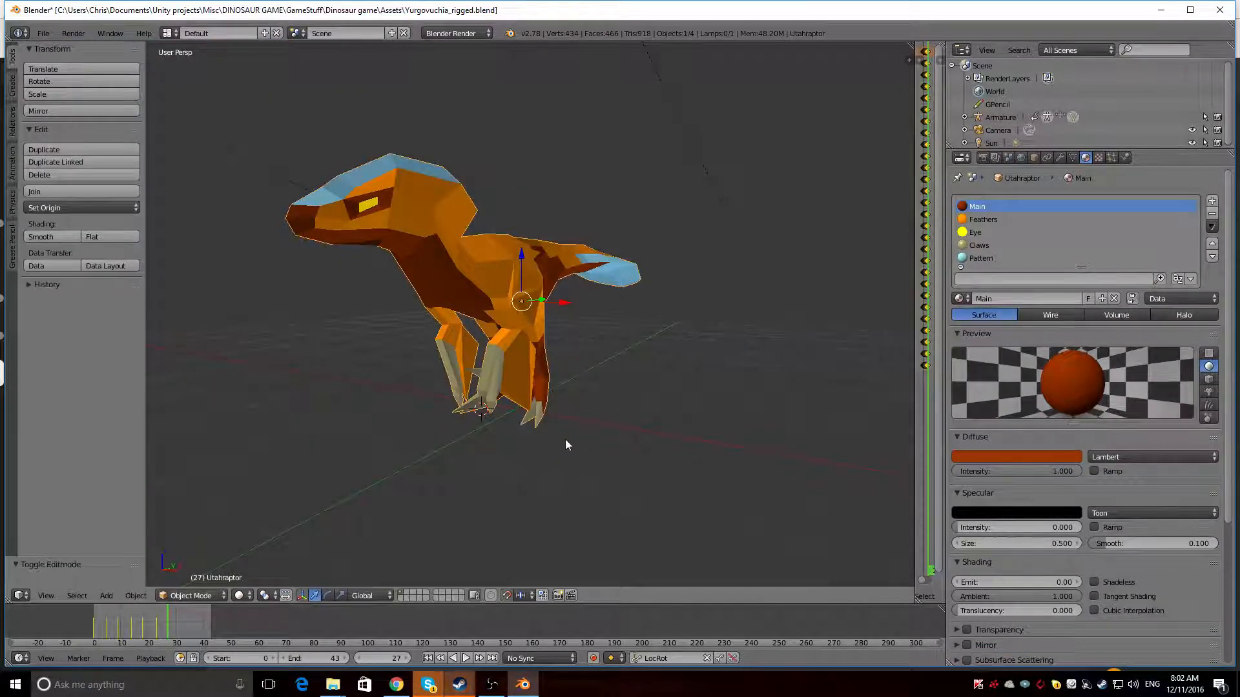
{"action": "key", "text": "alt+a"}
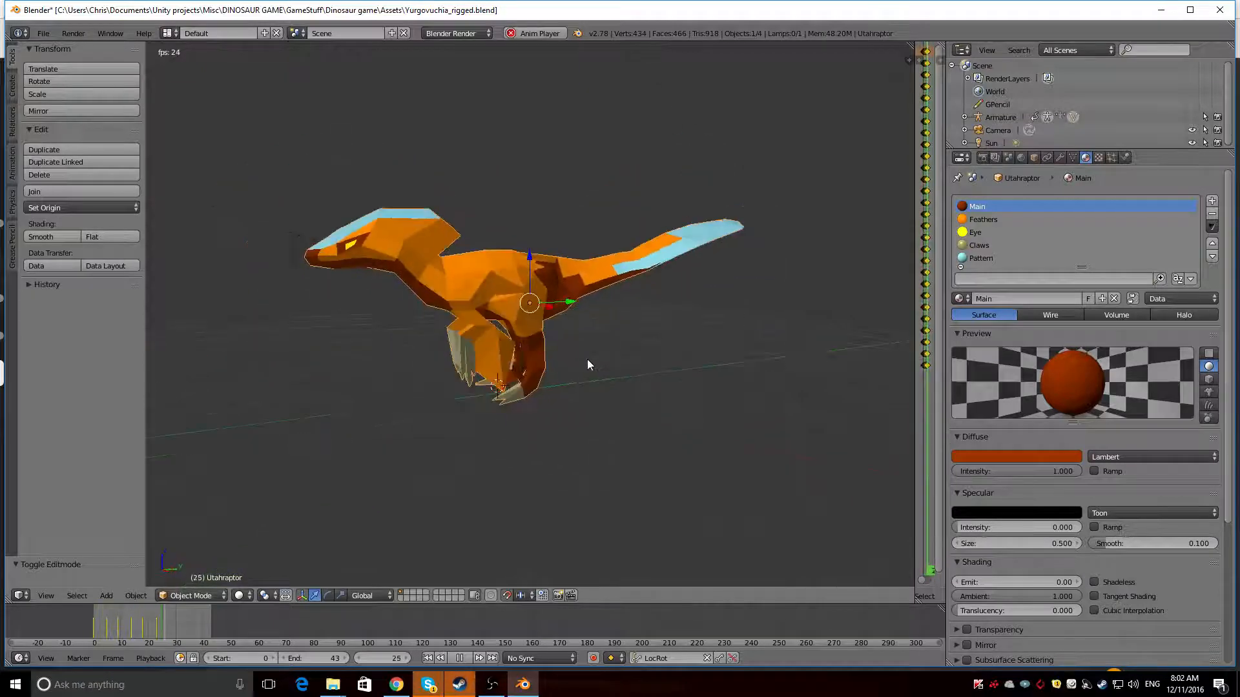
{"action": "middle_click_drag", "start_coordinate": [587, 359], "coordinate": [548, 358]}
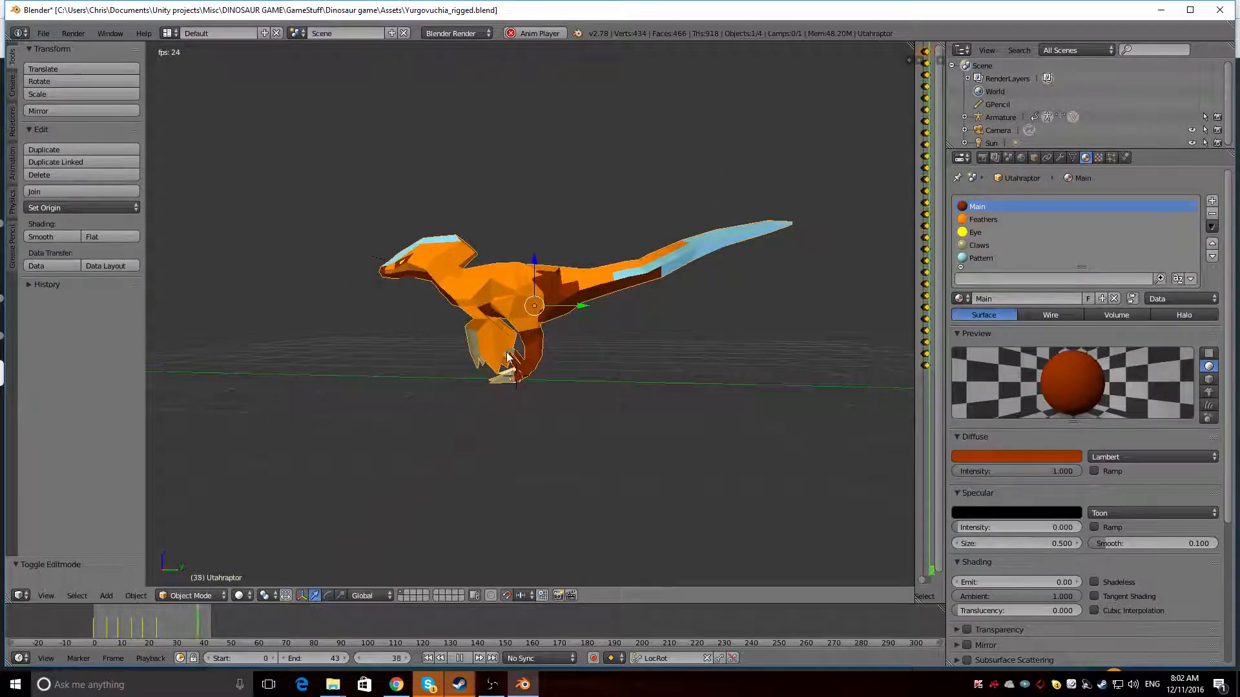
{"action": "key", "text": "alt+a"}
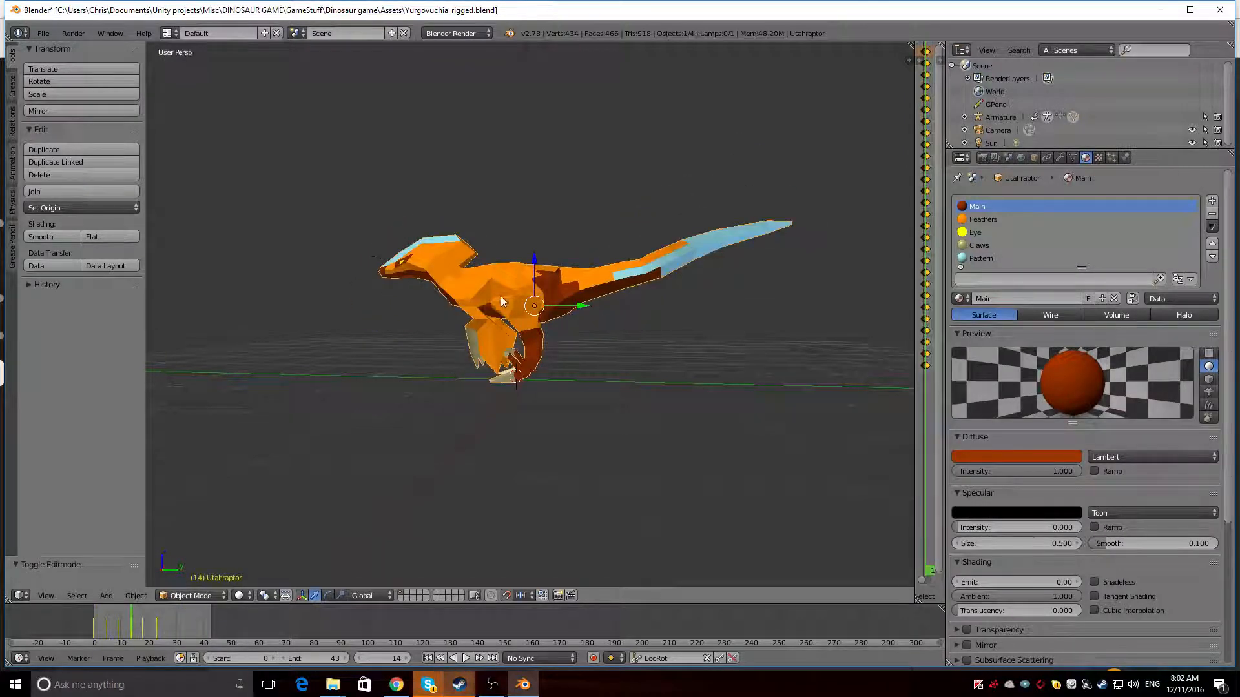
{"action": "left_click", "coordinate": [194, 595]}
{"action": "left_click", "coordinate": [203, 567]}
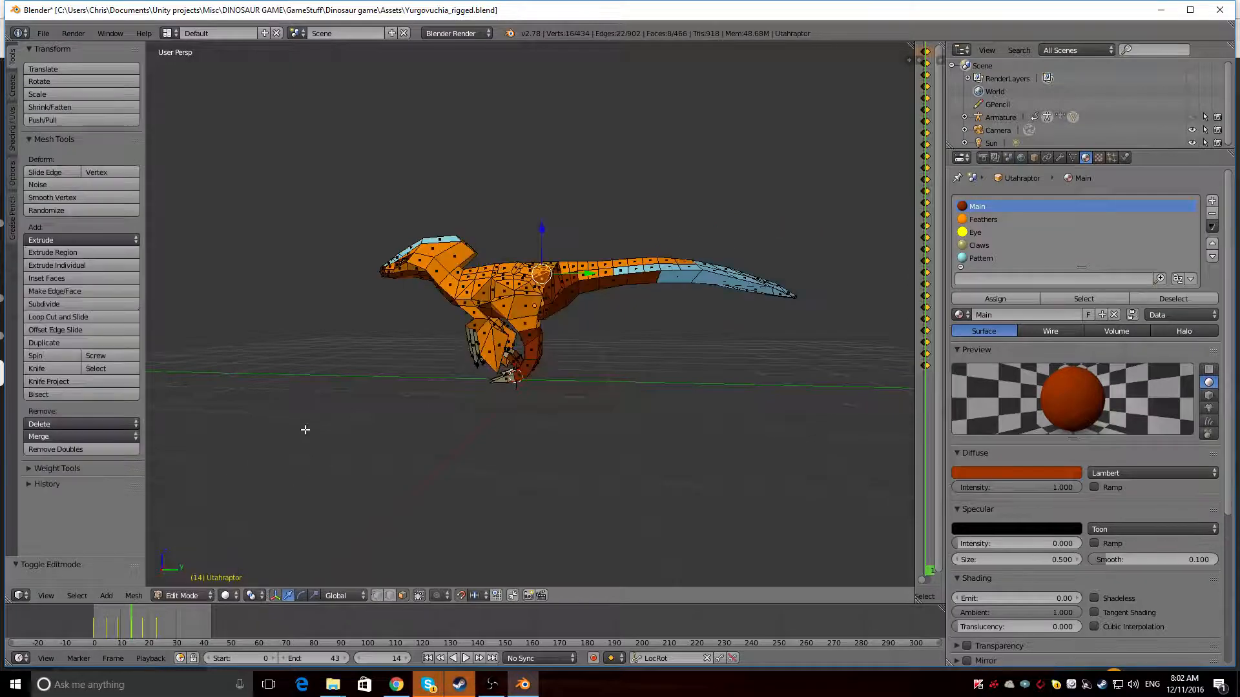
Assign the Main material to the six orange faces between the upper arm and the thigh on both sides
{"action": "scroll", "coordinate": [304, 429], "scroll_direction": "up", "scroll_amount": 6}
{"action": "scroll", "coordinate": [387, 367], "scroll_direction": "up", "scroll_amount": 1}
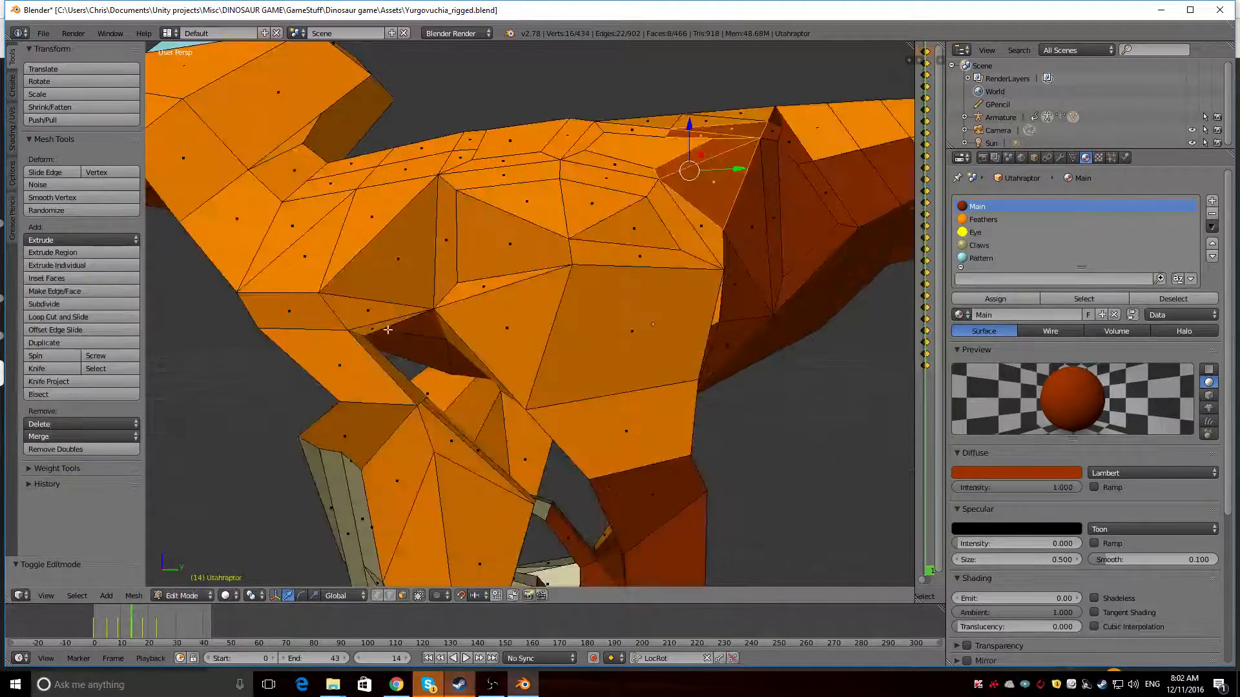
{"action": "right_click", "coordinate": [388, 325]}
{"action": "right_click", "coordinate": [388, 313], "text": "shift"}
{"action": "right_click", "coordinate": [388, 291], "text": "shift"}
{"action": "middle_click_drag", "start_coordinate": [388, 291], "coordinate": [724, 242]}
{"action": "right_click", "coordinate": [709, 202], "text": "shift"}
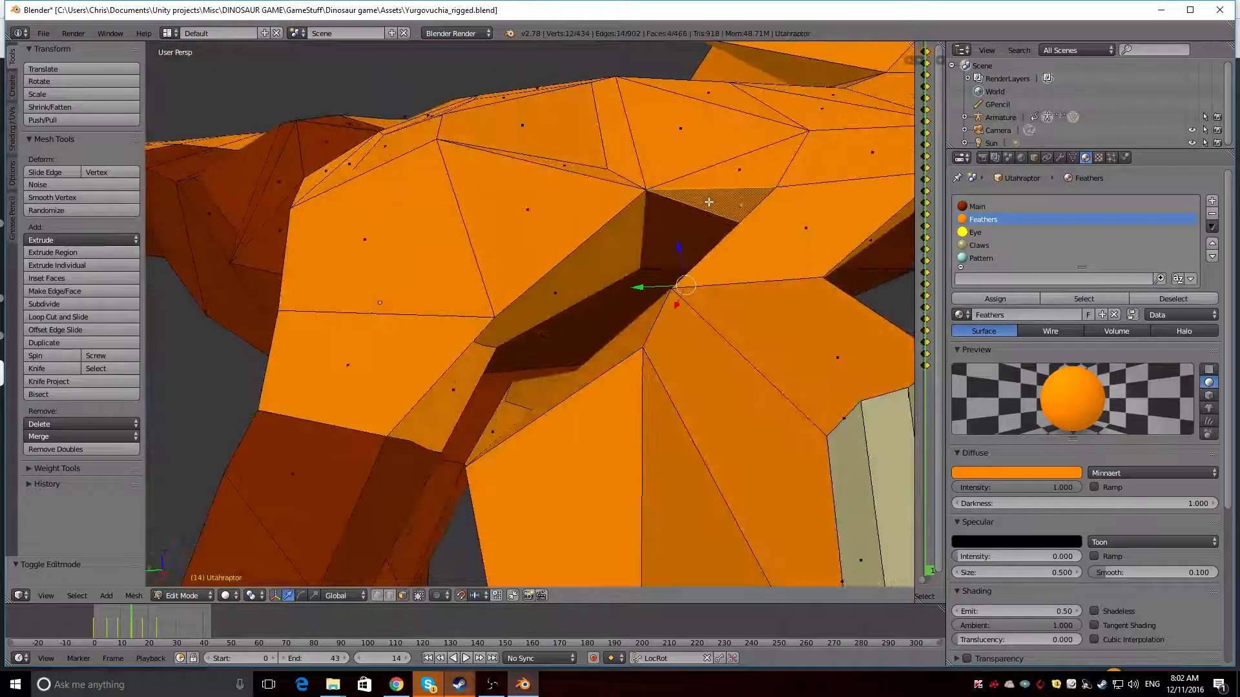
{"action": "right_click", "coordinate": [713, 188], "text": "shift"}
{"action": "right_click", "coordinate": [698, 195], "text": "shift"}
{"action": "right_click", "coordinate": [710, 173], "text": "shift"}
{"action": "right_click", "coordinate": [699, 157], "text": "shift"}
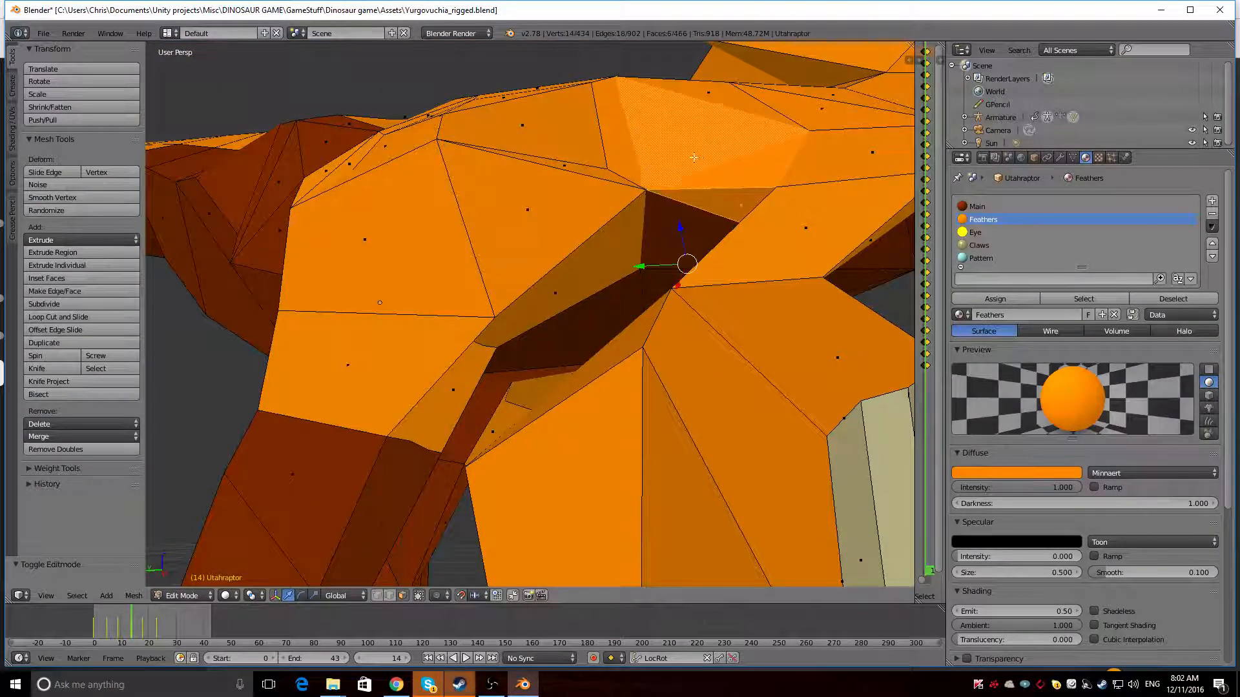
{"action": "scroll", "coordinate": [697, 158], "scroll_direction": "down", "scroll_amount": 10}
{"action": "middle_click_drag", "start_coordinate": [691, 168], "coordinate": [786, 235]}
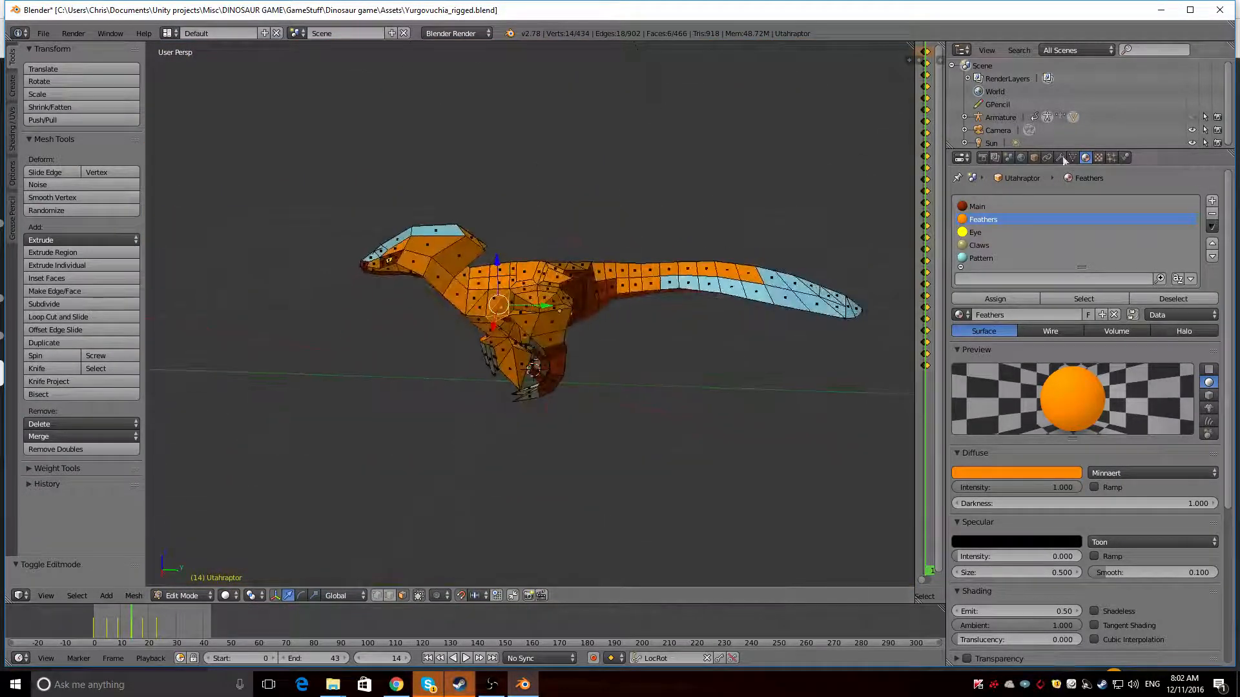
{"action": "left_click", "coordinate": [979, 206]}
{"action": "left_click", "coordinate": [994, 299]}
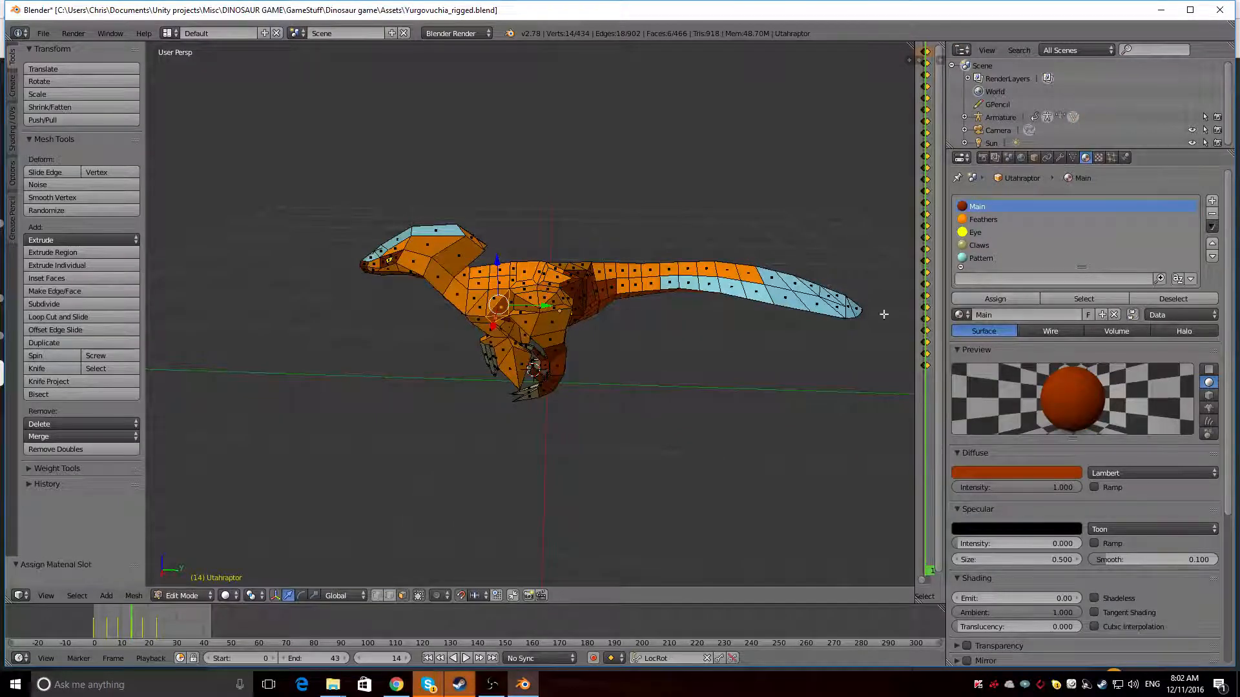
Assign the Main material to four more orange faces, extending the dark patches upward behind the shoulders on both sides
{"action": "scroll", "coordinate": [459, 282], "scroll_direction": "up", "scroll_amount": 6}
{"action": "right_click", "coordinate": [396, 250]}
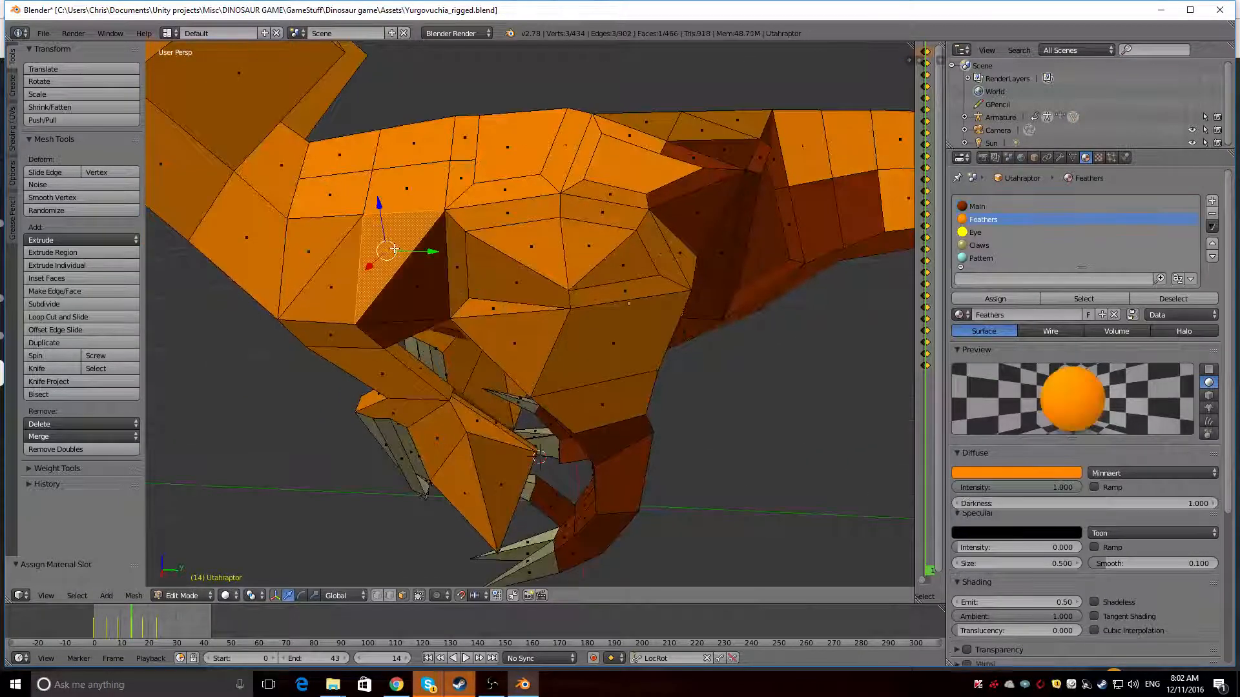
{"action": "middle_click_drag", "start_coordinate": [249, 415], "coordinate": [270, 362]}
{"action": "scroll", "coordinate": [535, 354], "scroll_direction": "up", "scroll_amount": 5}
{"action": "scroll", "coordinate": [535, 354], "scroll_direction": "down", "scroll_amount": 8}
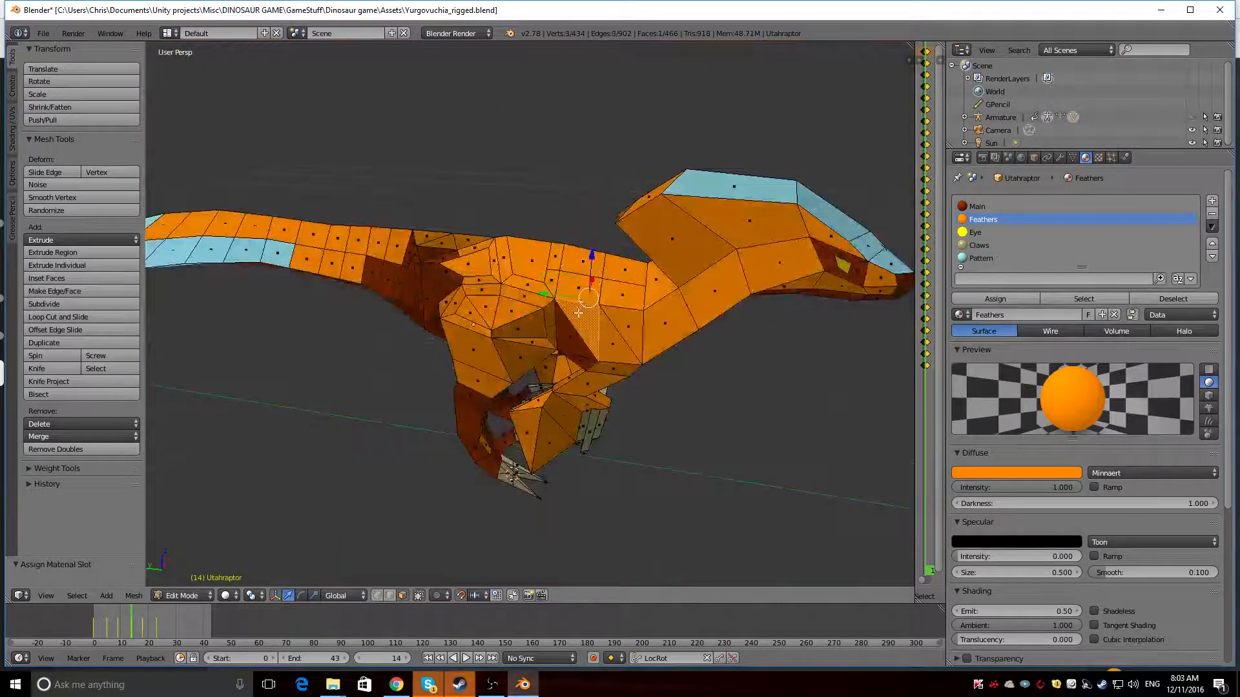
{"action": "middle_click_drag", "start_coordinate": [585, 287], "coordinate": [440, 291]}
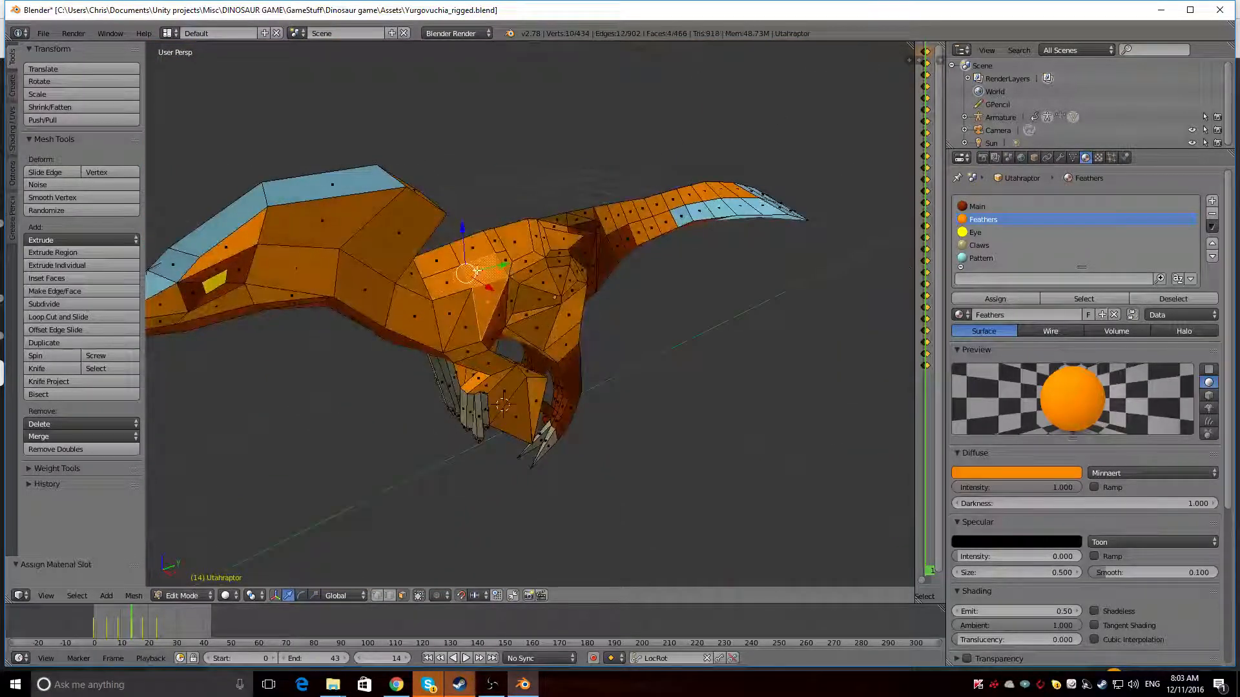
{"action": "left_click", "coordinate": [977, 207]}
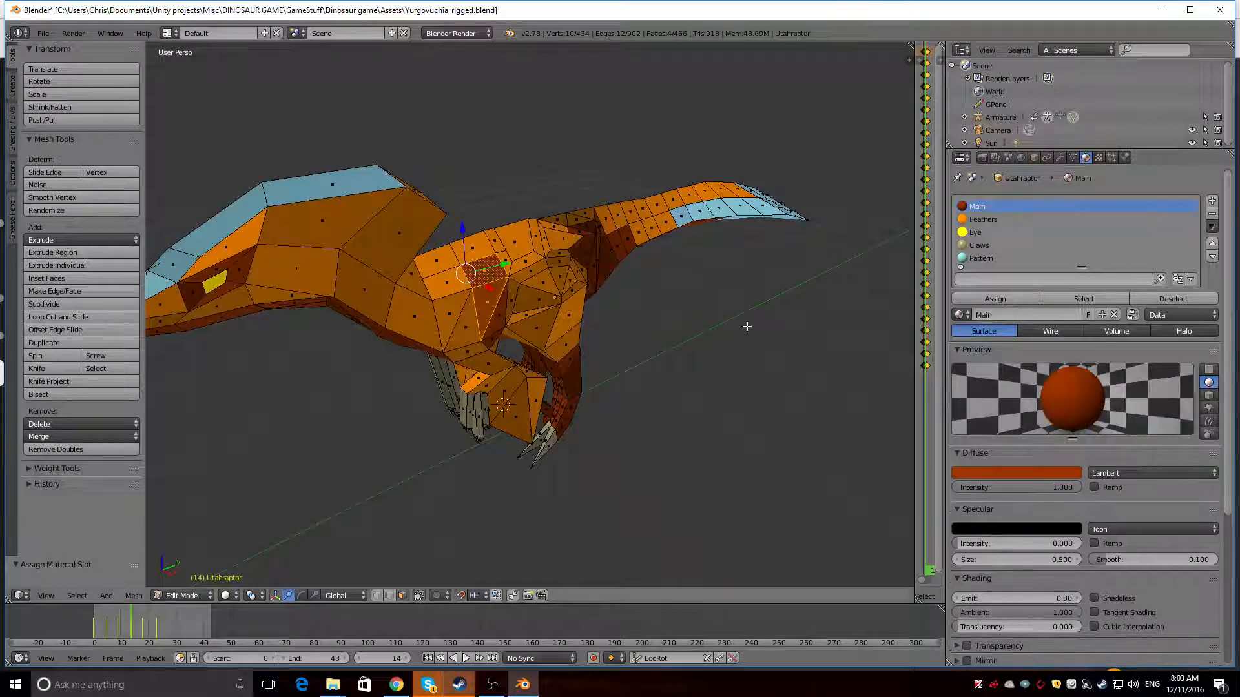
{"action": "middle_click_drag", "start_coordinate": [747, 327], "coordinate": [503, 309]}
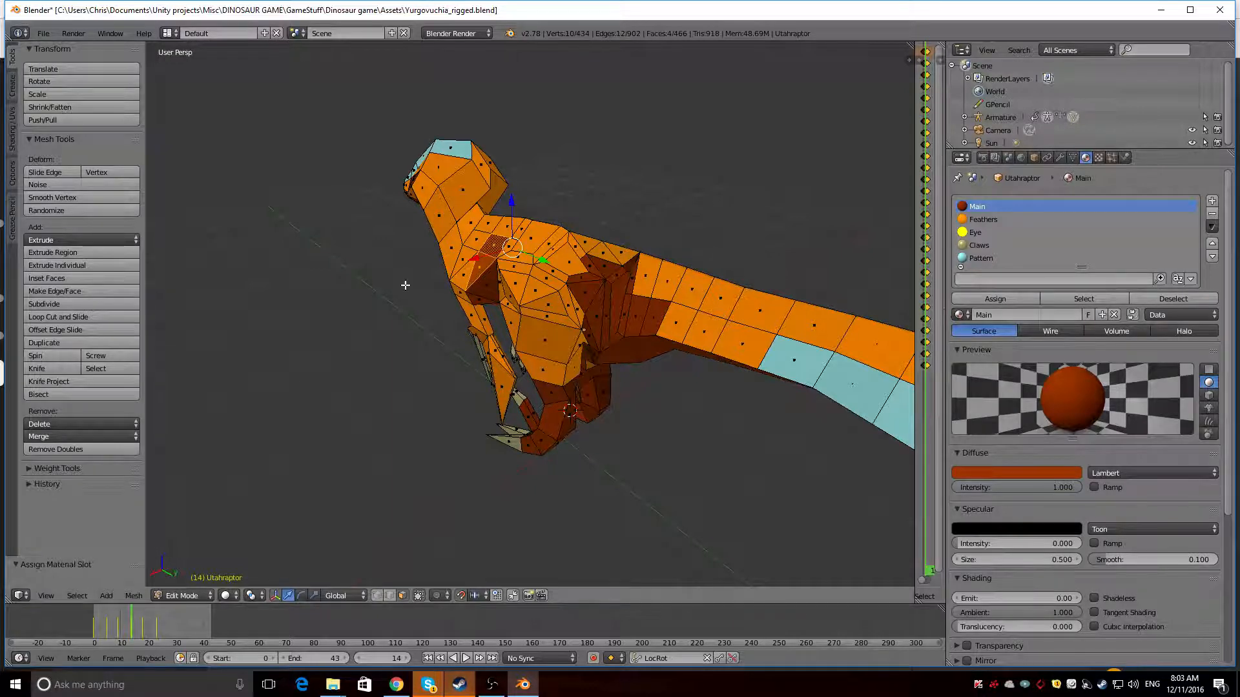
Assign the Main material to eight orange faces behind the shoulder patches and above the thighs on both sides, and preview the render
{"action": "middle_click_drag", "start_coordinate": [405, 285], "coordinate": [507, 278]}
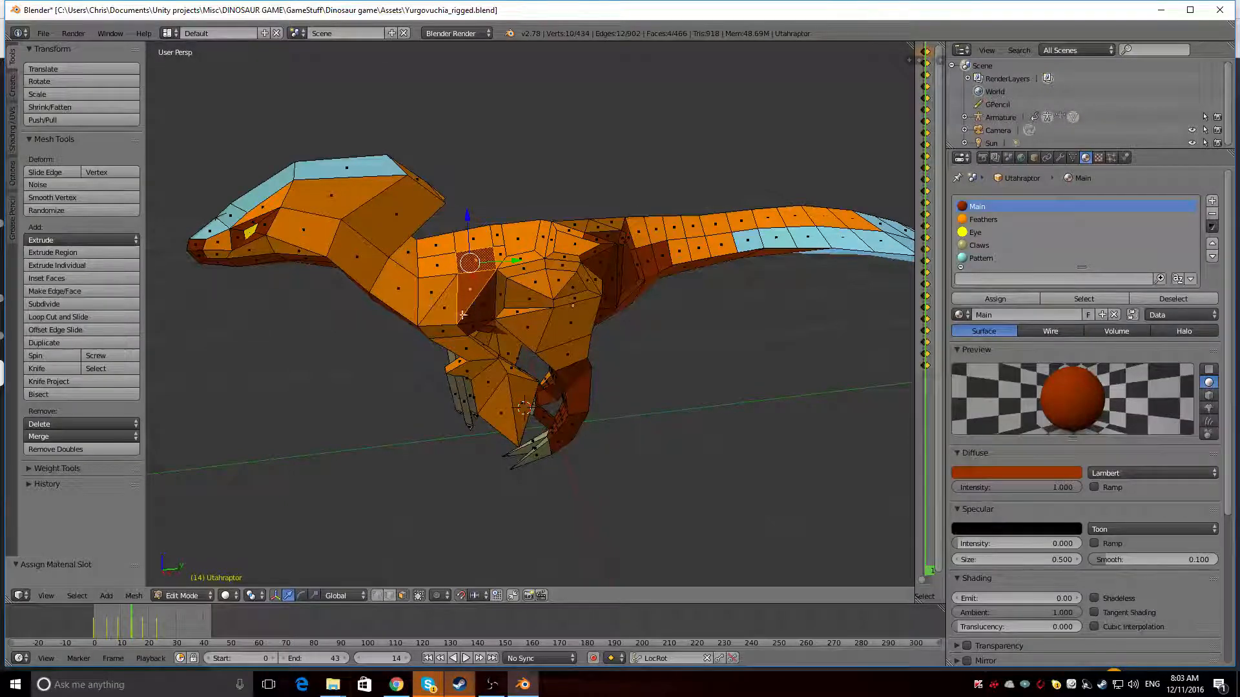
{"action": "middle_click_drag", "start_coordinate": [409, 351], "coordinate": [396, 307]}
{"action": "right_click", "coordinate": [496, 253]}
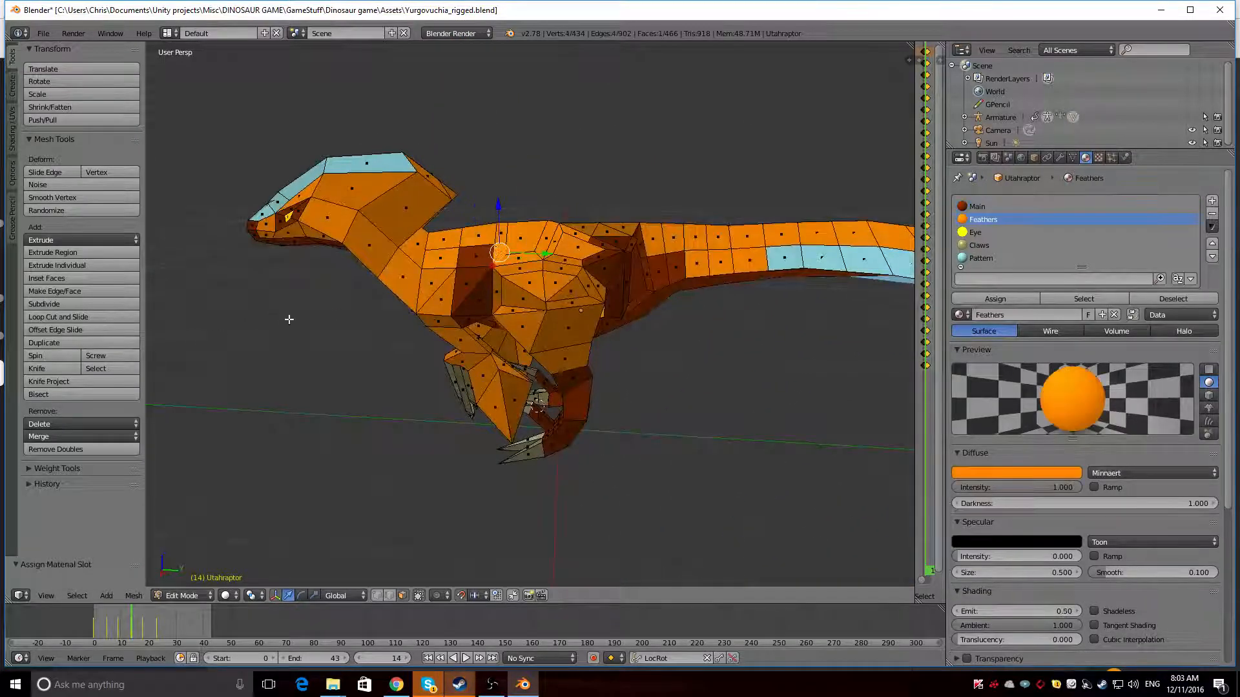
{"action": "middle_click_drag", "start_coordinate": [288, 319], "coordinate": [579, 319]}
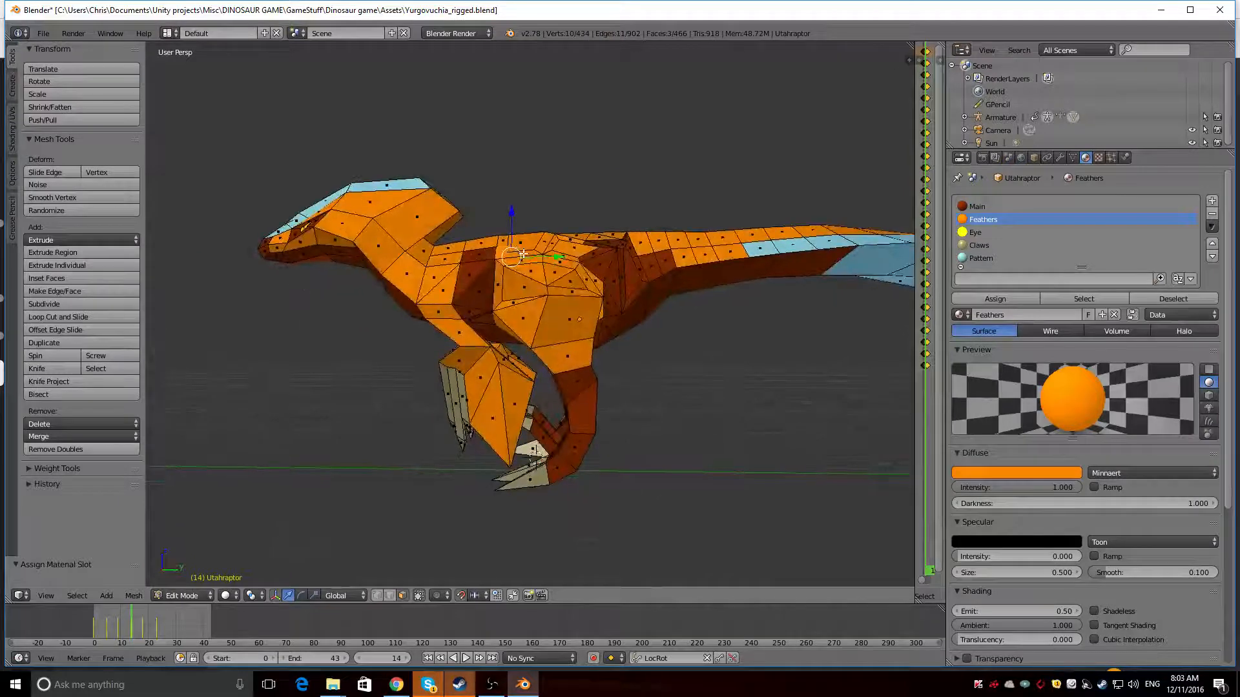
{"action": "middle_click_drag", "start_coordinate": [497, 271], "coordinate": [574, 272]}
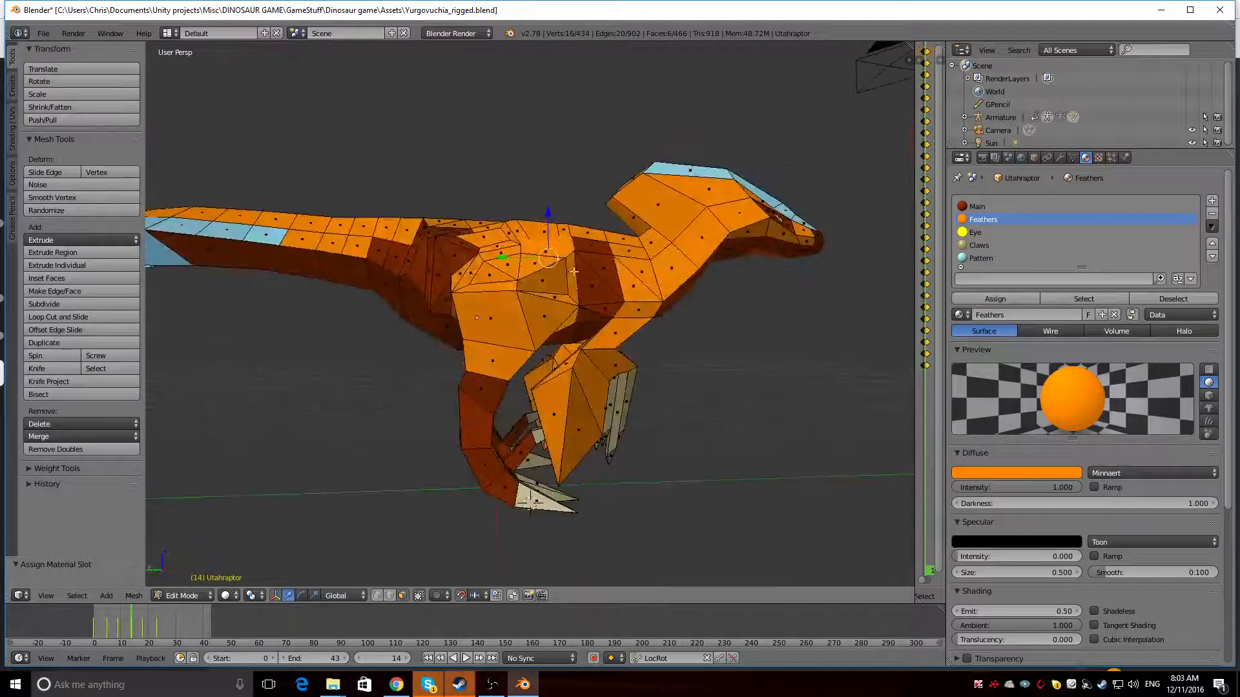
{"action": "left_click", "coordinate": [999, 205]}
{"action": "mouse_move", "coordinate": [697, 290]}
{"action": "middle_mouse_down"}
{"action": "mouse_move", "coordinate": [482, 271]}
{"action": "mouse_move", "coordinate": [407, 281]}
{"action": "mouse_move", "coordinate": [434, 285]}
{"action": "mouse_move", "coordinate": [417, 257]}
{"action": "mouse_move", "coordinate": [517, 252]}
{"action": "mouse_move", "coordinate": [439, 267]}
{"action": "mouse_move", "coordinate": [669, 294]}
{"action": "middle_mouse_up"}
{"action": "key", "text": "shift+z"}
{"action": "key", "text": "shift+z"}
Assign the Main material to the four orange faces along both sides of the lower neck and check the rendered result
{"action": "right_click", "coordinate": [423, 278]}
{"action": "right_click", "coordinate": [408, 270], "text": "shift"}
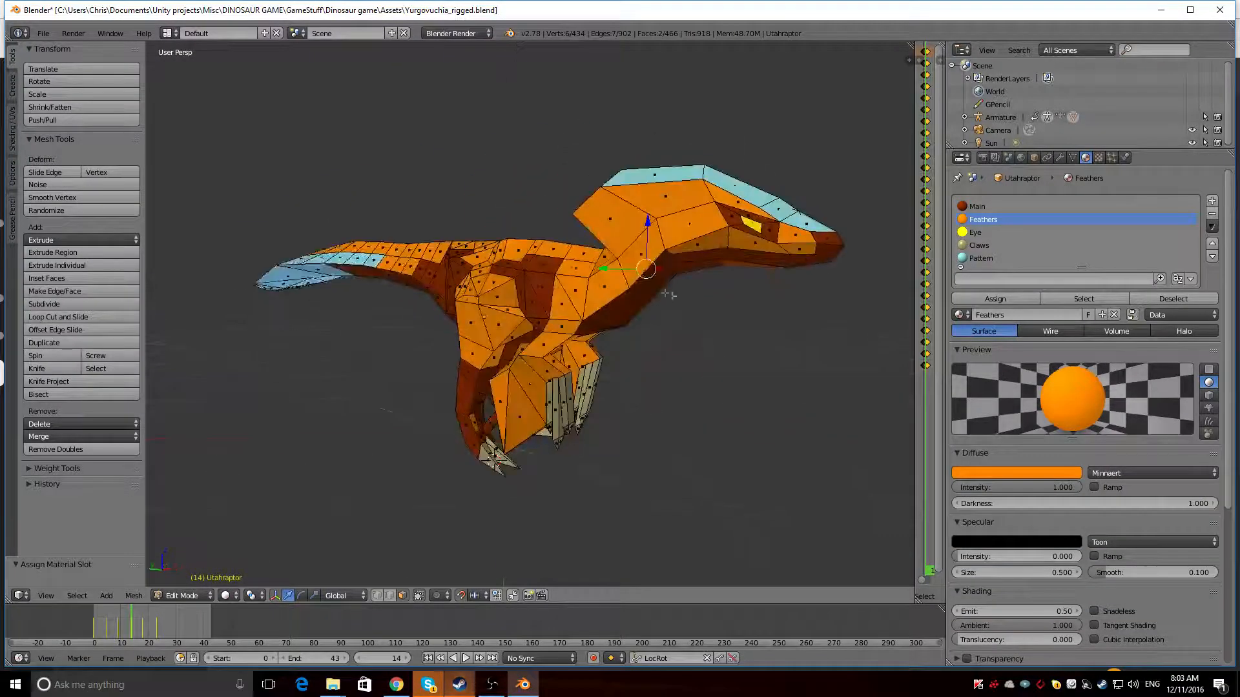
{"action": "right_click", "coordinate": [595, 293], "text": "shift"}
{"action": "left_click", "coordinate": [987, 208]}
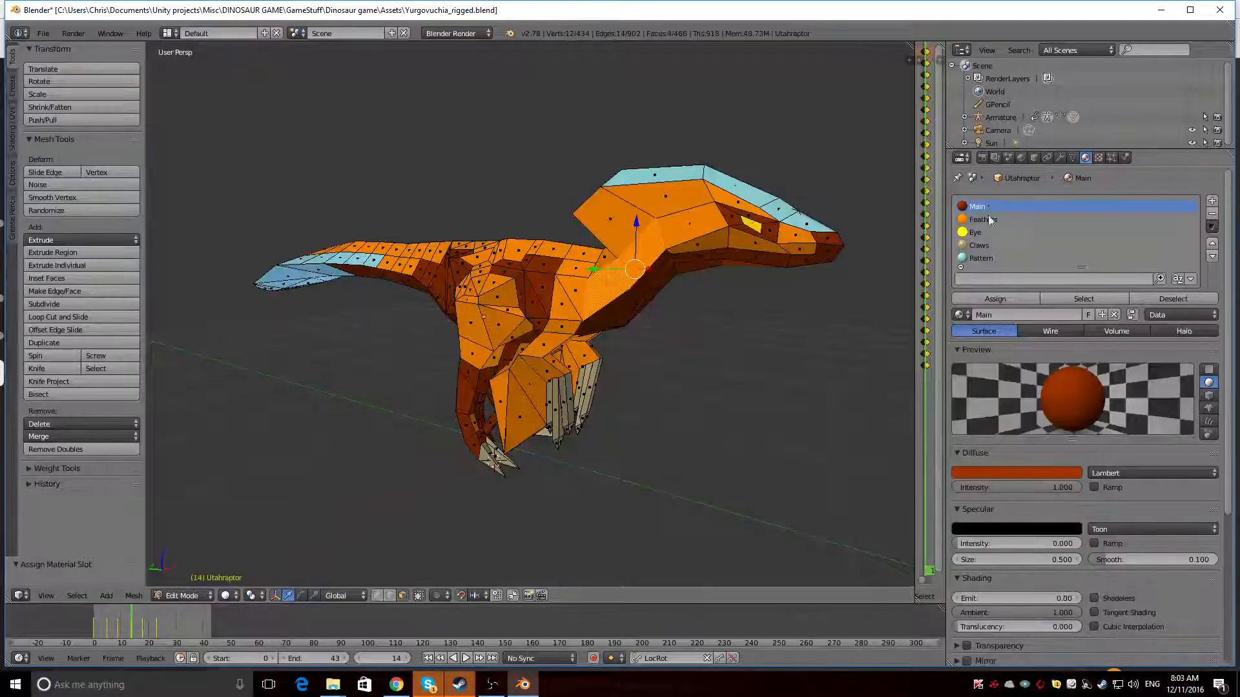
{"action": "left_click", "coordinate": [1006, 299]}
{"action": "key", "text": "shift+z"}
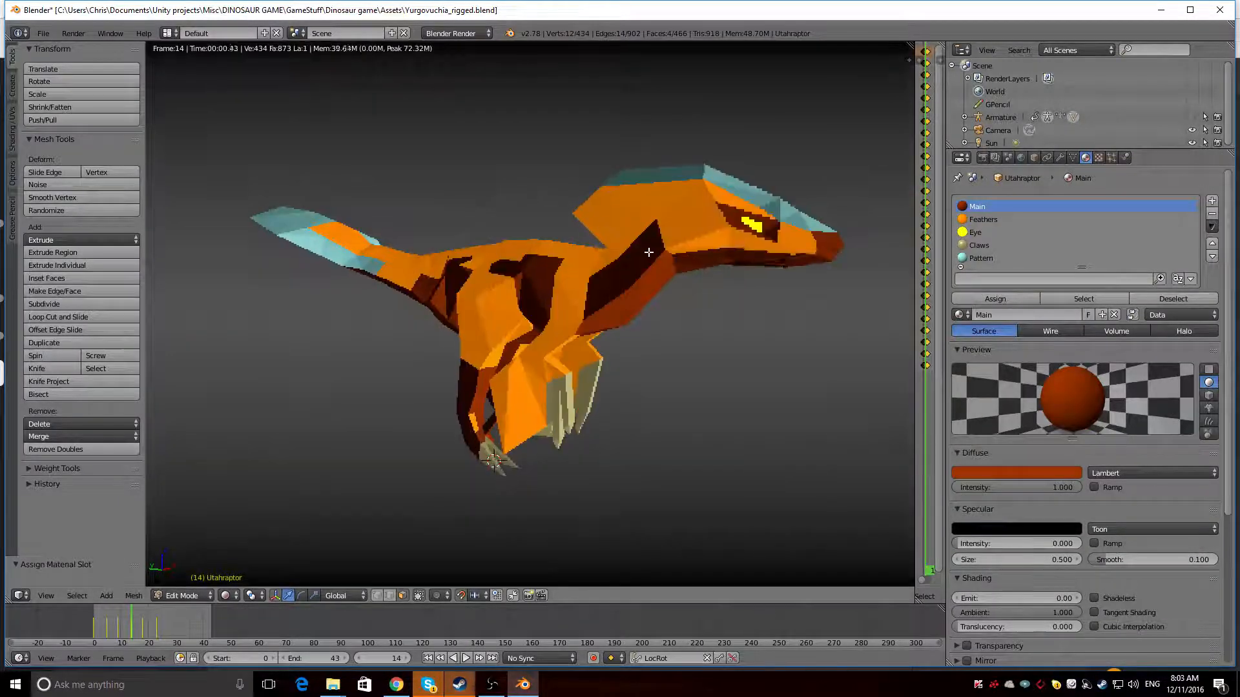
{"action": "middle_click_drag", "start_coordinate": [650, 252], "coordinate": [355, 249]}
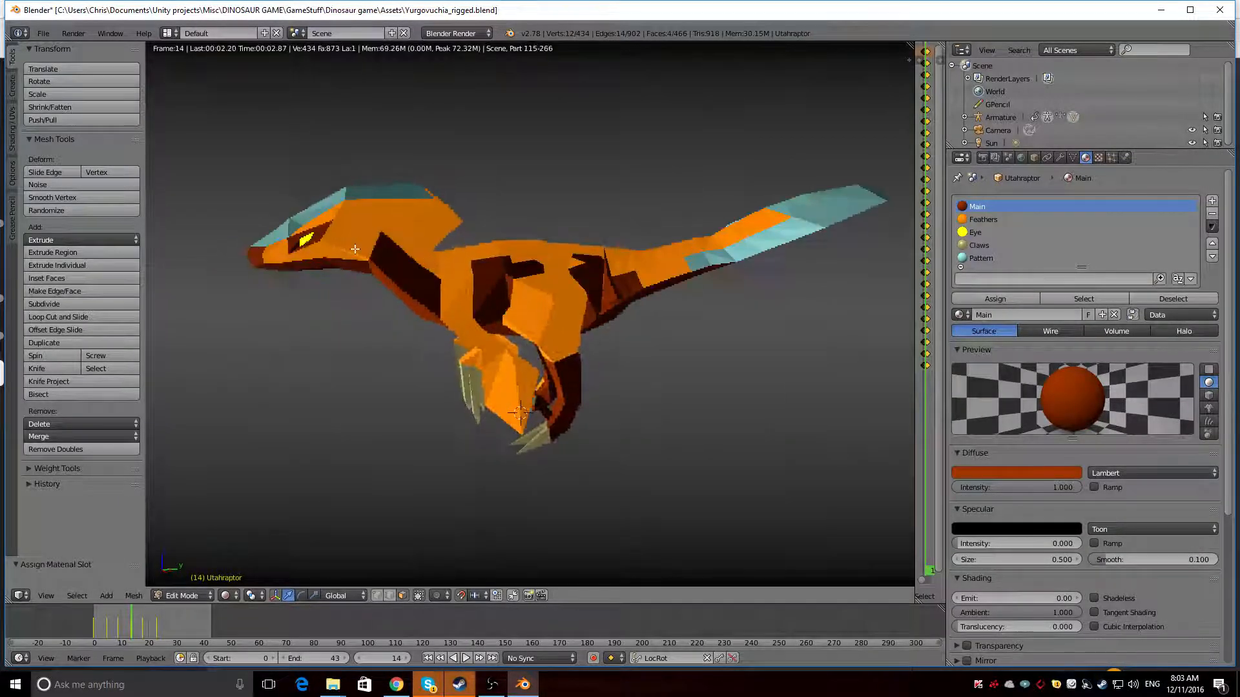
{"action": "key", "text": "shift+z"}
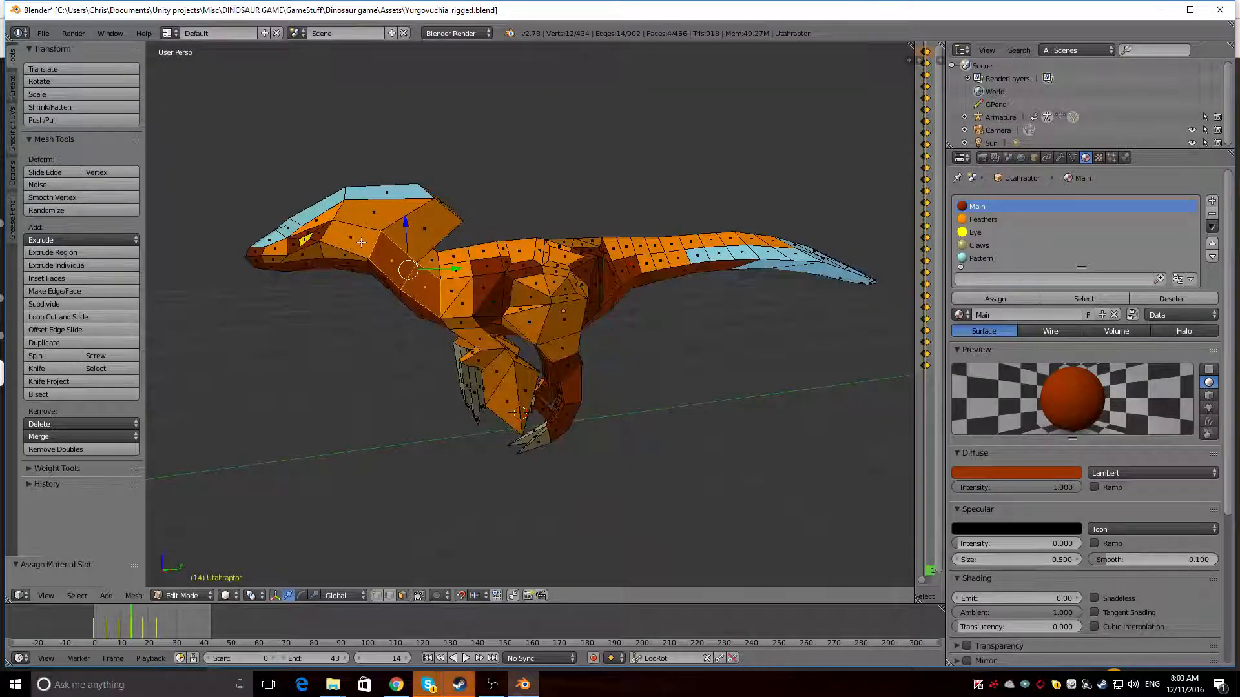
Assign the Main material to the lower cheek face behind the jaw on both sides and inspect the render from several angles
{"action": "right_click", "coordinate": [362, 242]}
{"action": "middle_click_drag", "start_coordinate": [361, 242], "coordinate": [716, 298]}
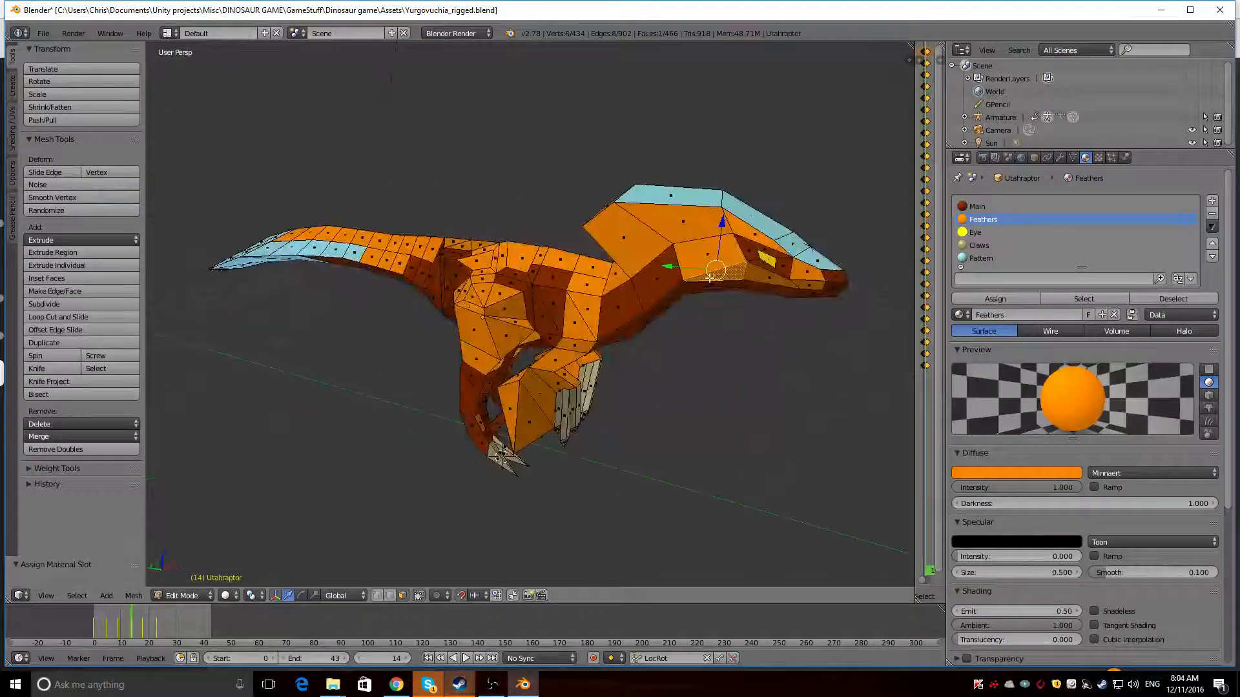
{"action": "left_click", "coordinate": [1020, 204]}
{"action": "right_click", "coordinate": [549, 313], "text": "shift"}
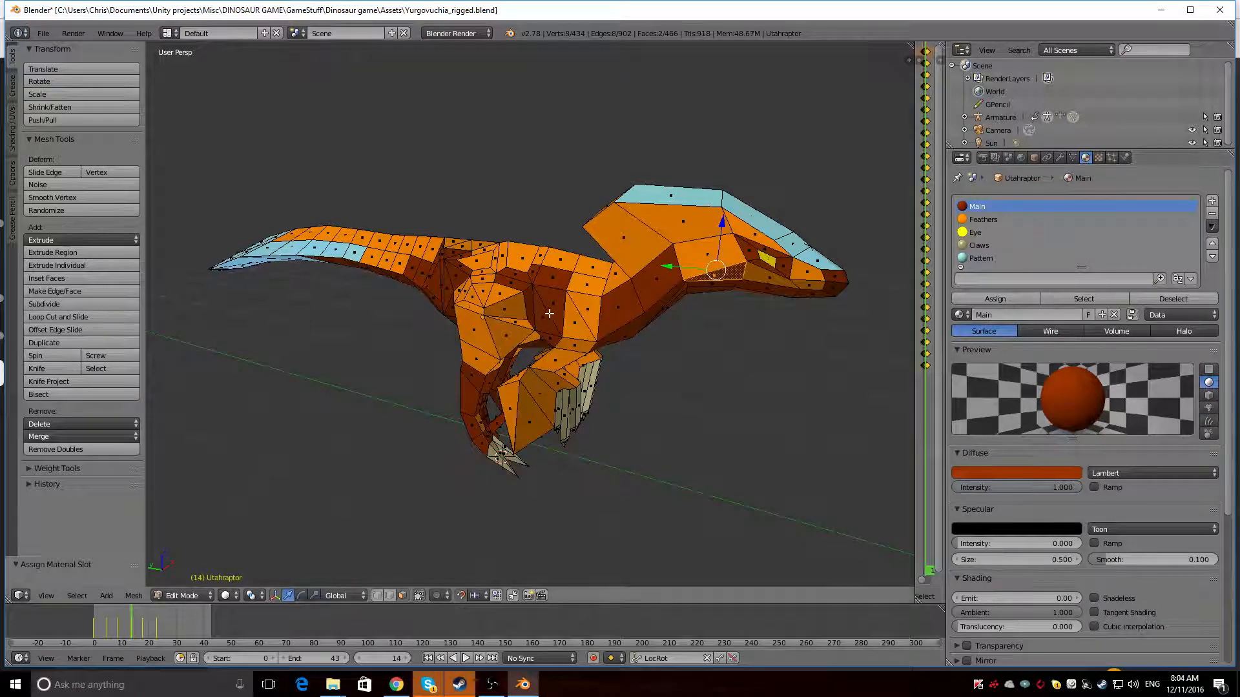
{"action": "mouse_move", "coordinate": [549, 313]}
{"action": "middle_mouse_down"}
{"action": "mouse_move", "coordinate": [326, 311]}
{"action": "mouse_move", "coordinate": [530, 306]}
{"action": "mouse_move", "coordinate": [550, 292]}
{"action": "middle_mouse_up"}
{"action": "key", "text": "shift+z"}
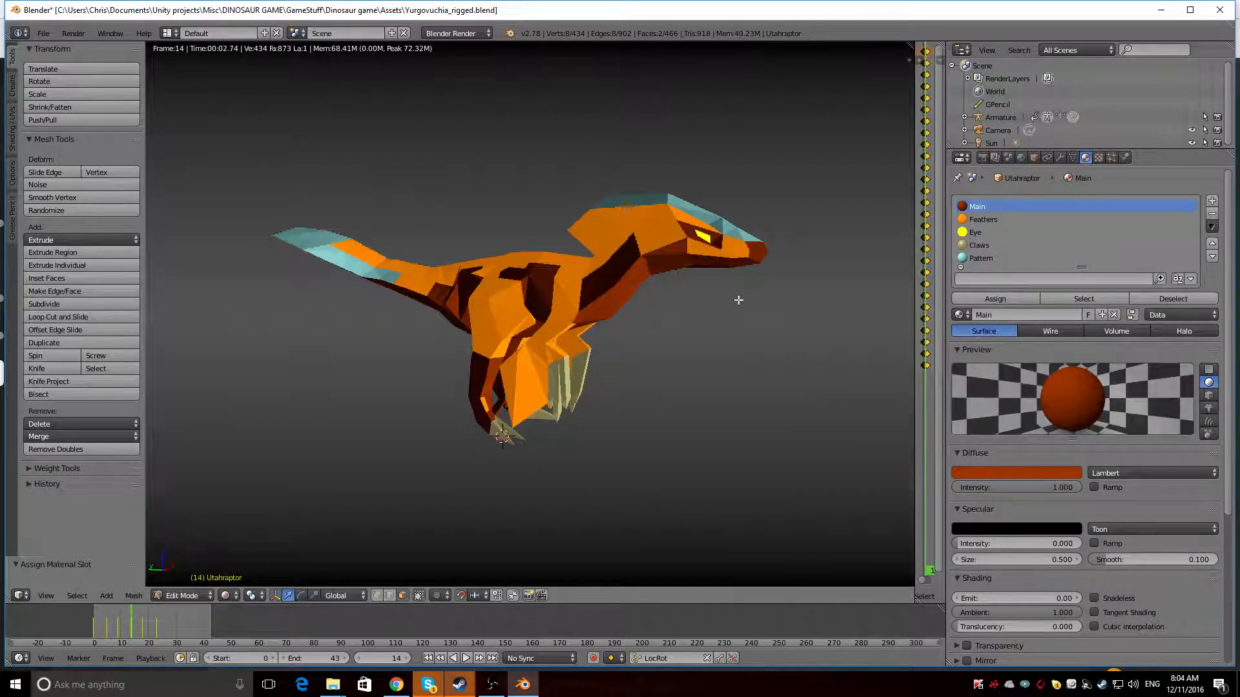
{"action": "key", "text": "shift+z"}
{"action": "key", "text": "shift+z"}
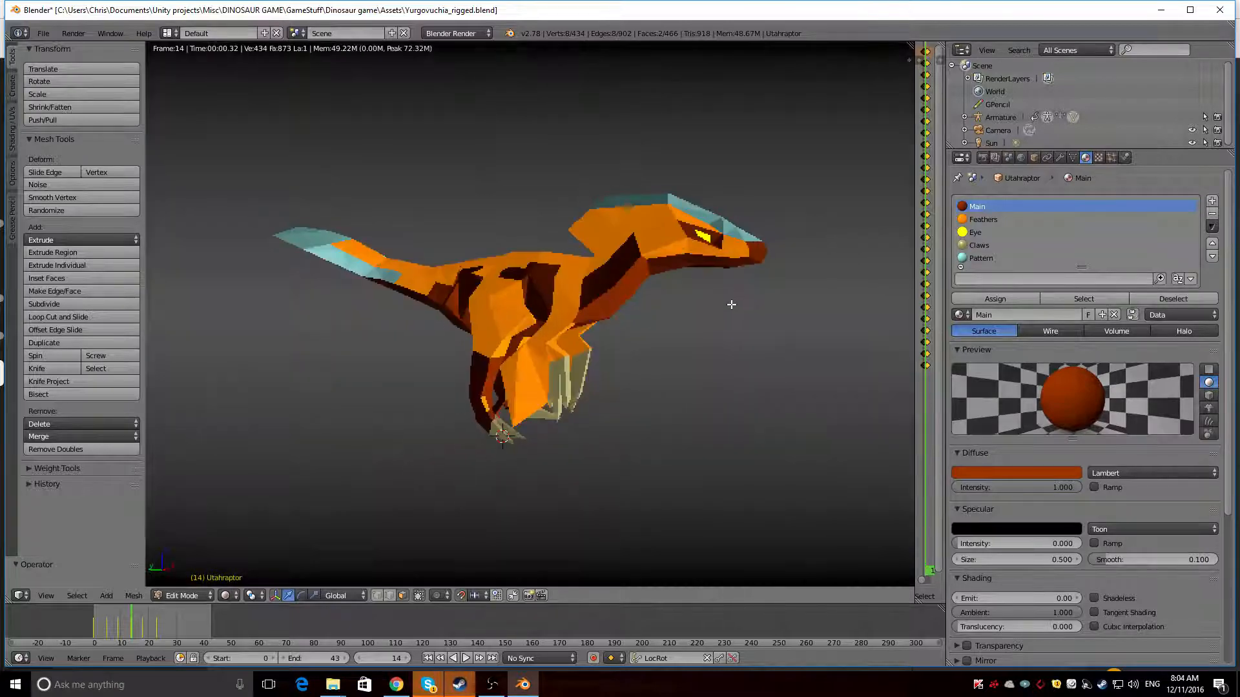
{"action": "middle_click_drag", "start_coordinate": [474, 284], "coordinate": [517, 308]}
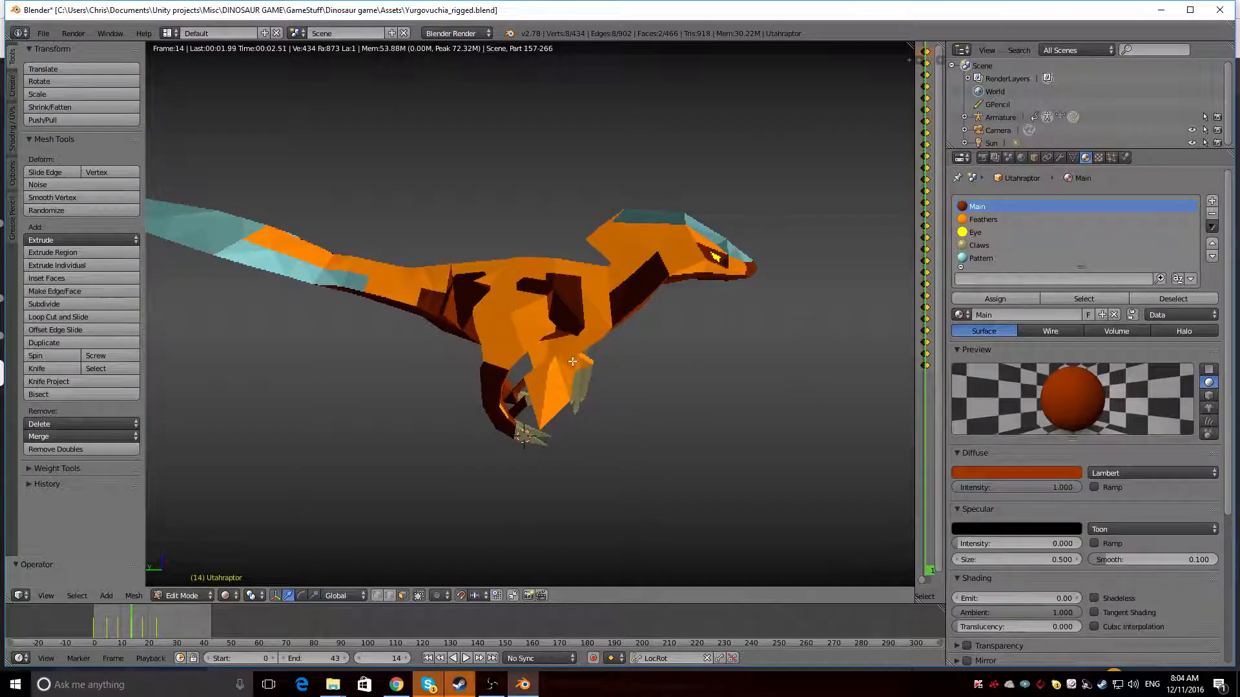
{"action": "mouse_move", "coordinate": [573, 362]}
{"action": "middle_mouse_down"}
{"action": "mouse_move", "coordinate": [552, 289]}
{"action": "mouse_move", "coordinate": [541, 298]}
{"action": "mouse_move", "coordinate": [485, 282]}
{"action": "middle_mouse_up"}
Assign the Feathers material to four faces between the shoulder patches and the hips, and preview the render
{"action": "key", "text": "shift+z"}
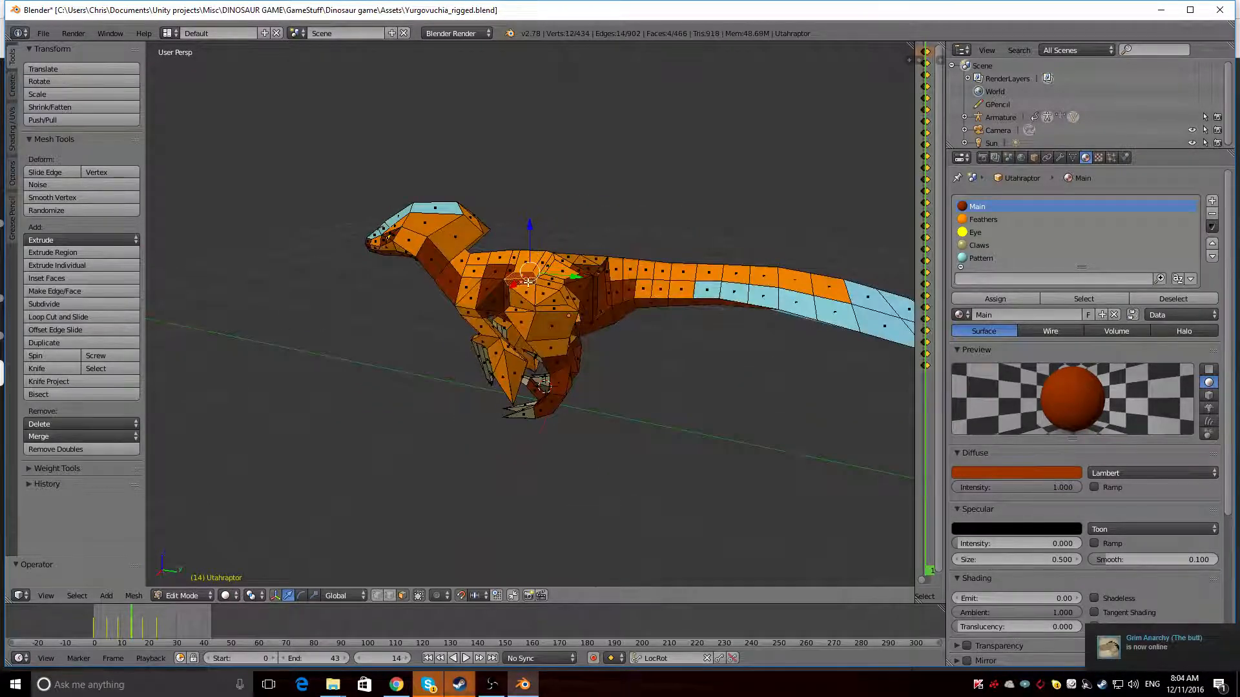
{"action": "left_click", "coordinate": [1032, 219]}
{"action": "left_click", "coordinate": [995, 298]}
{"action": "key", "text": "shift+z"}
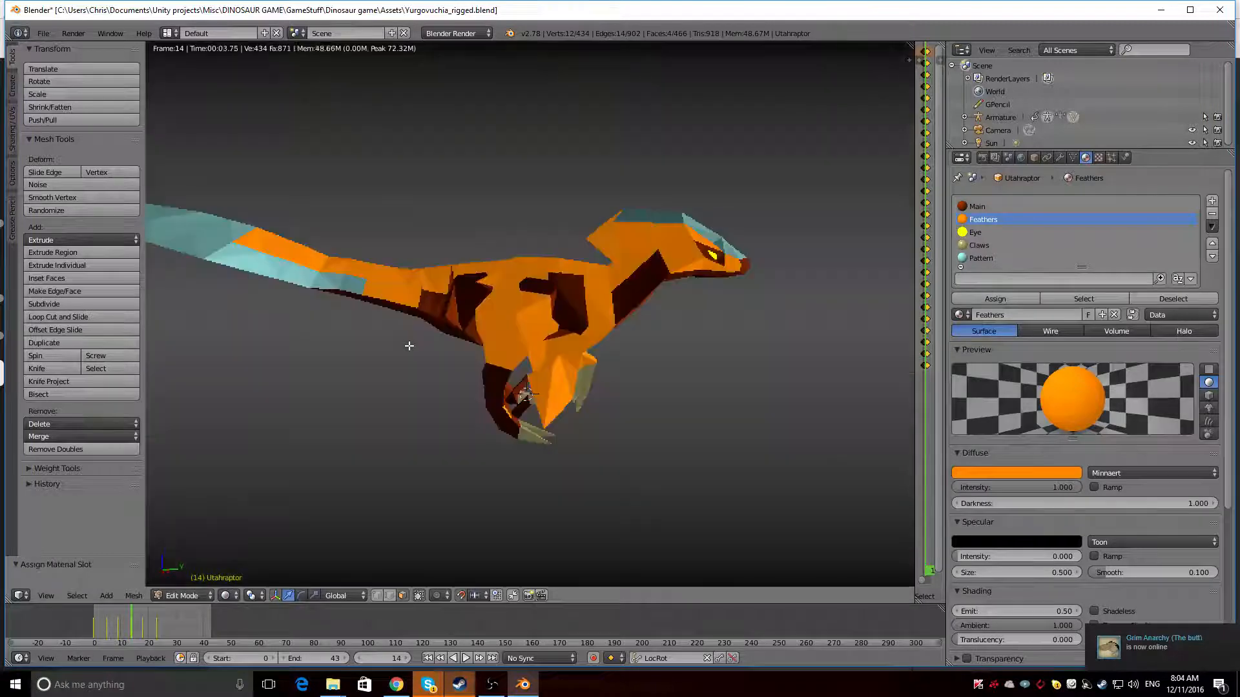
{"action": "middle_click_drag", "start_coordinate": [412, 345], "coordinate": [312, 403]}
{"action": "key", "text": "shift+z"}
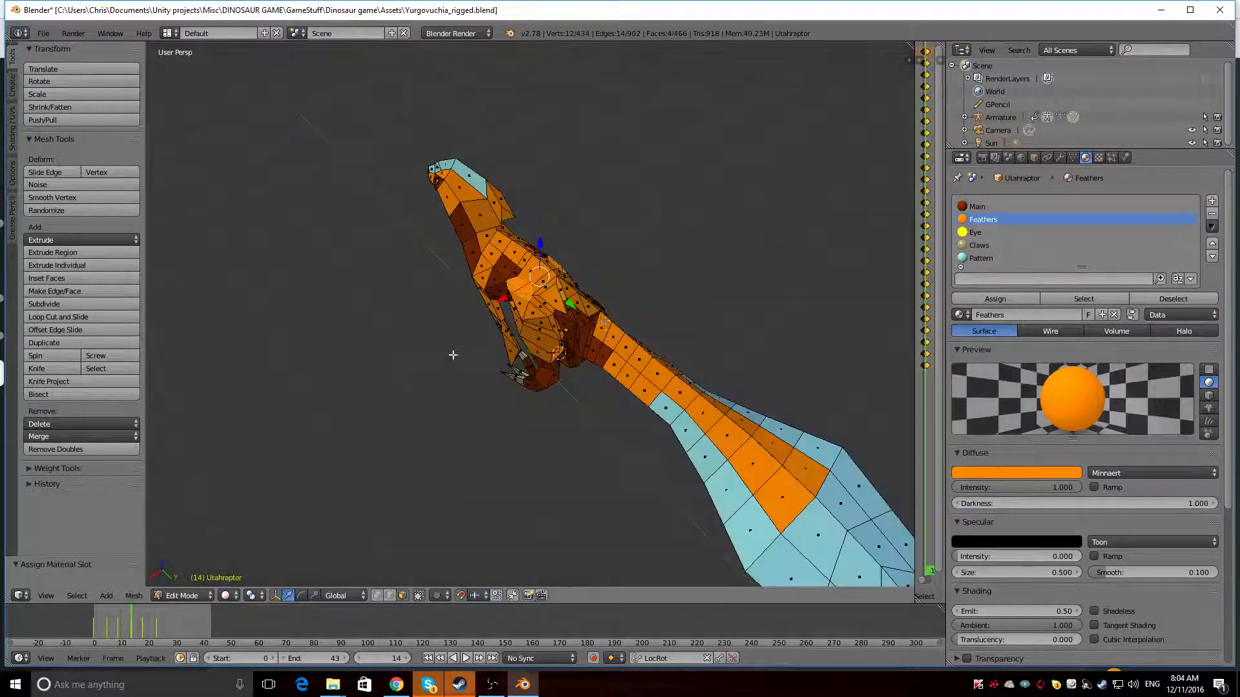
Assign the Main material to one face at the top of each hip and check the rendered result
{"action": "middle_click_drag", "start_coordinate": [600, 325], "coordinate": [529, 304]}
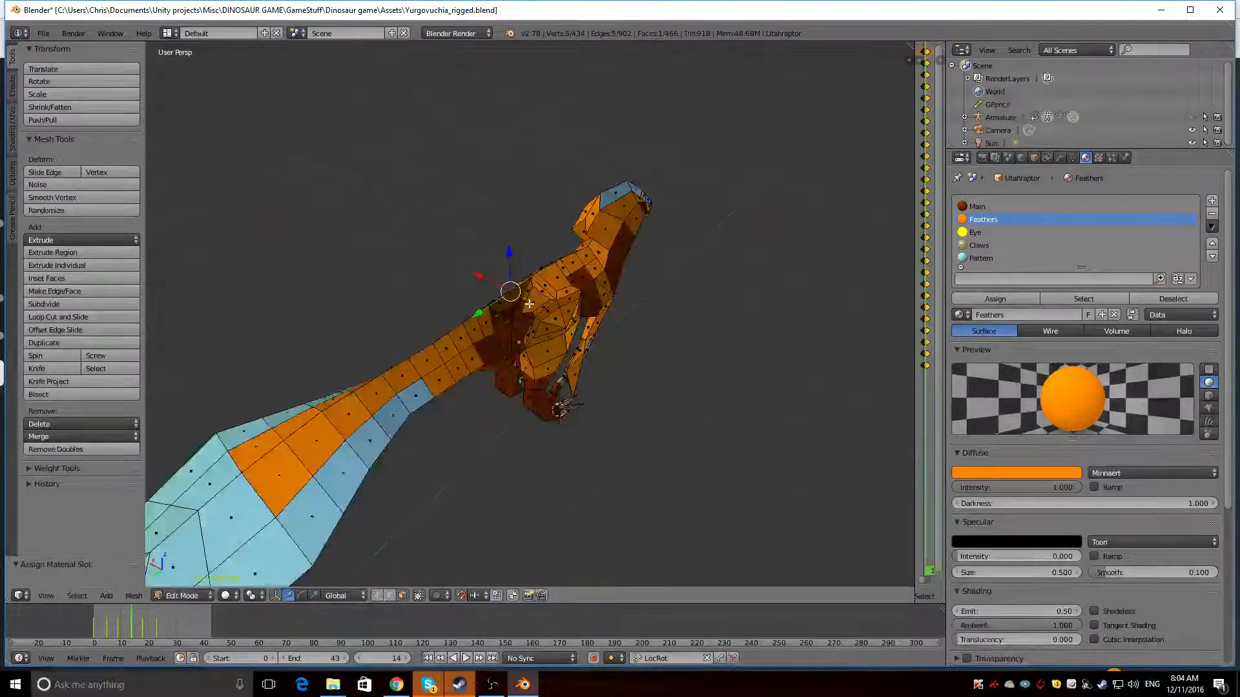
{"action": "left_click", "coordinate": [982, 207]}
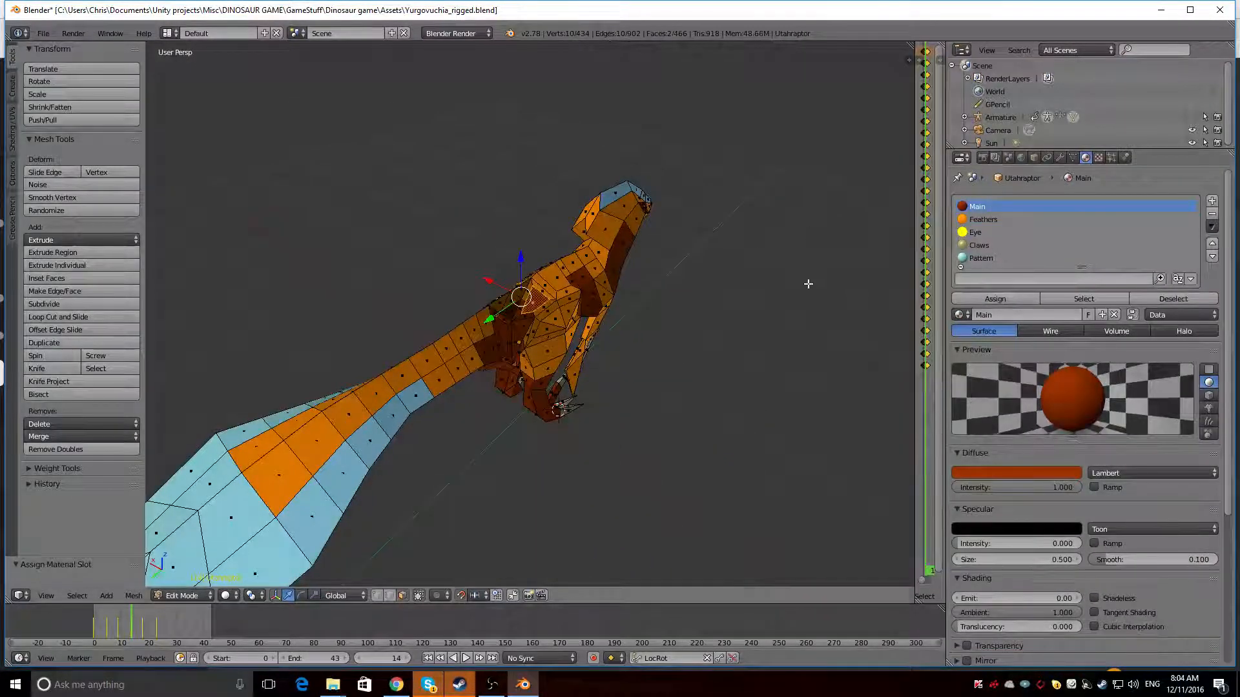
{"action": "key", "text": "shift+z"}
{"action": "mouse_move", "coordinate": [698, 271]}
{"action": "middle_mouse_down"}
{"action": "mouse_move", "coordinate": [660, 235]}
{"action": "mouse_move", "coordinate": [656, 312]}
{"action": "mouse_move", "coordinate": [489, 295]}
{"action": "mouse_move", "coordinate": [606, 241]}
{"action": "mouse_move", "coordinate": [542, 221]}
{"action": "middle_mouse_up"}
{"action": "key", "text": "shift+z"}
Save the file over the existing Yurgovuchia_rigged.blend
{"action": "key", "text": "ctrl+s"}
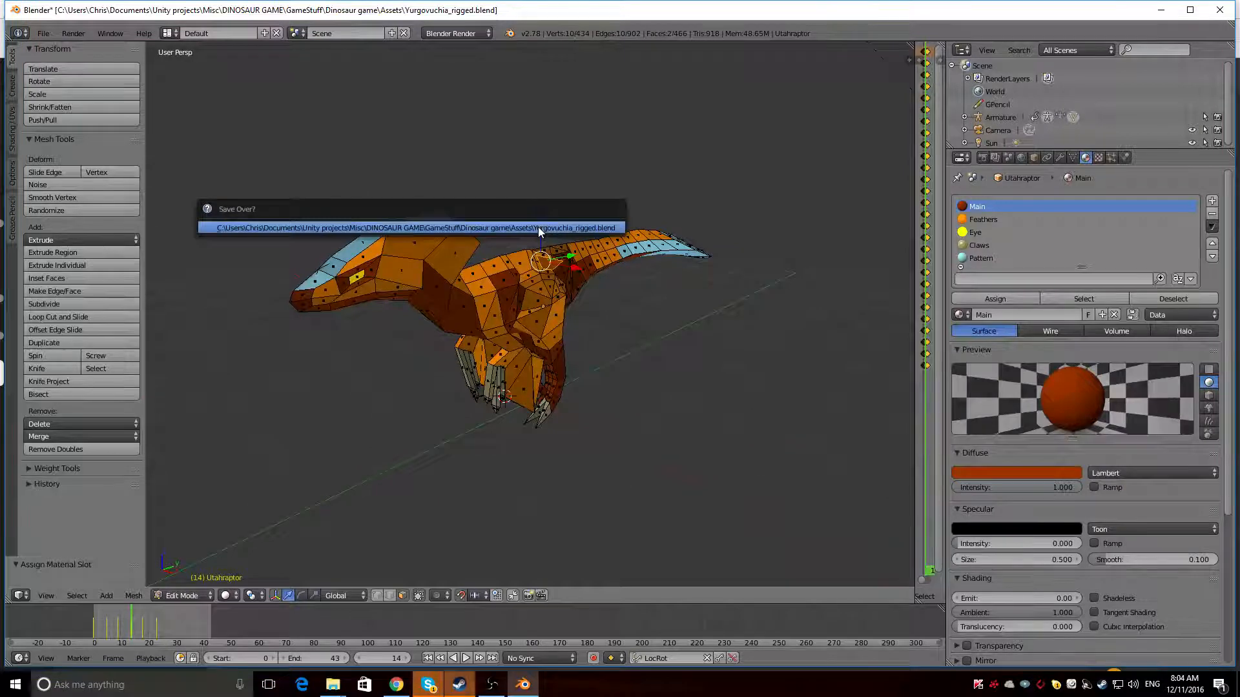
{"action": "left_click", "coordinate": [540, 229]}
{"action": "scroll", "coordinate": [1010, 234], "scroll_direction": "down", "scroll_amount": 2}
{"action": "scroll", "coordinate": [1006, 235], "scroll_direction": "up", "scroll_amount": 2}
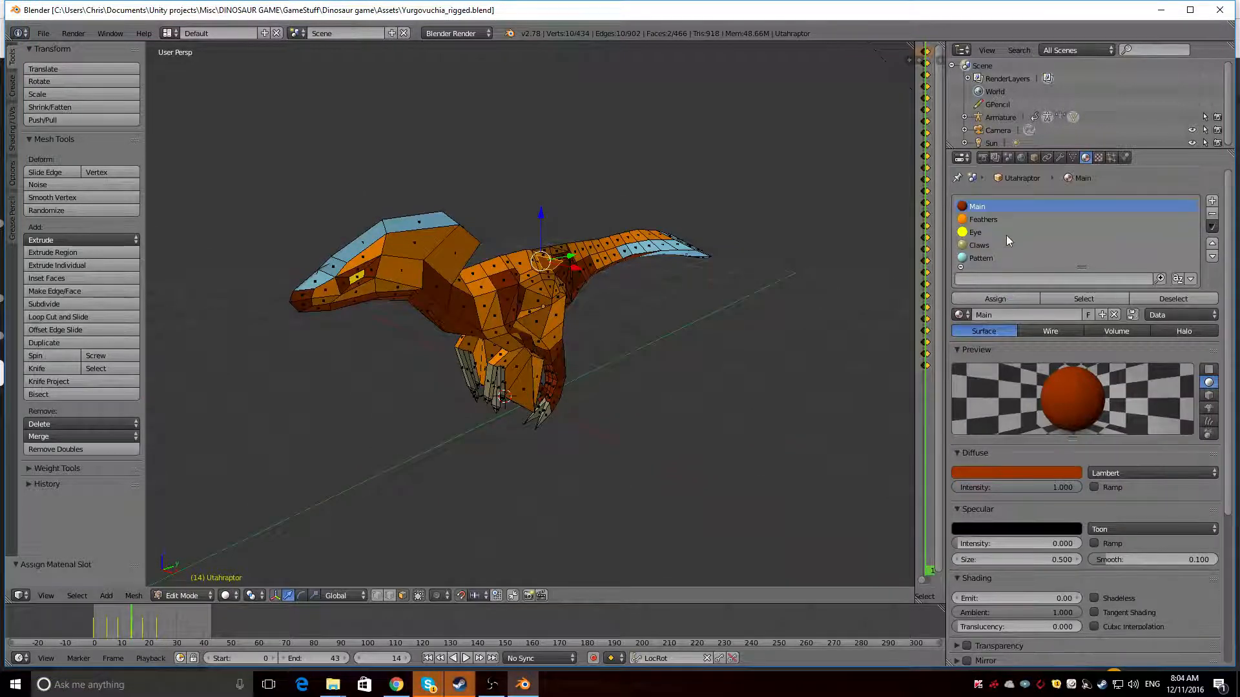
Set the Claws material's diffuse colour to black and preview the render
{"action": "left_click", "coordinate": [1001, 245]}
{"action": "left_click", "coordinate": [1040, 475]}
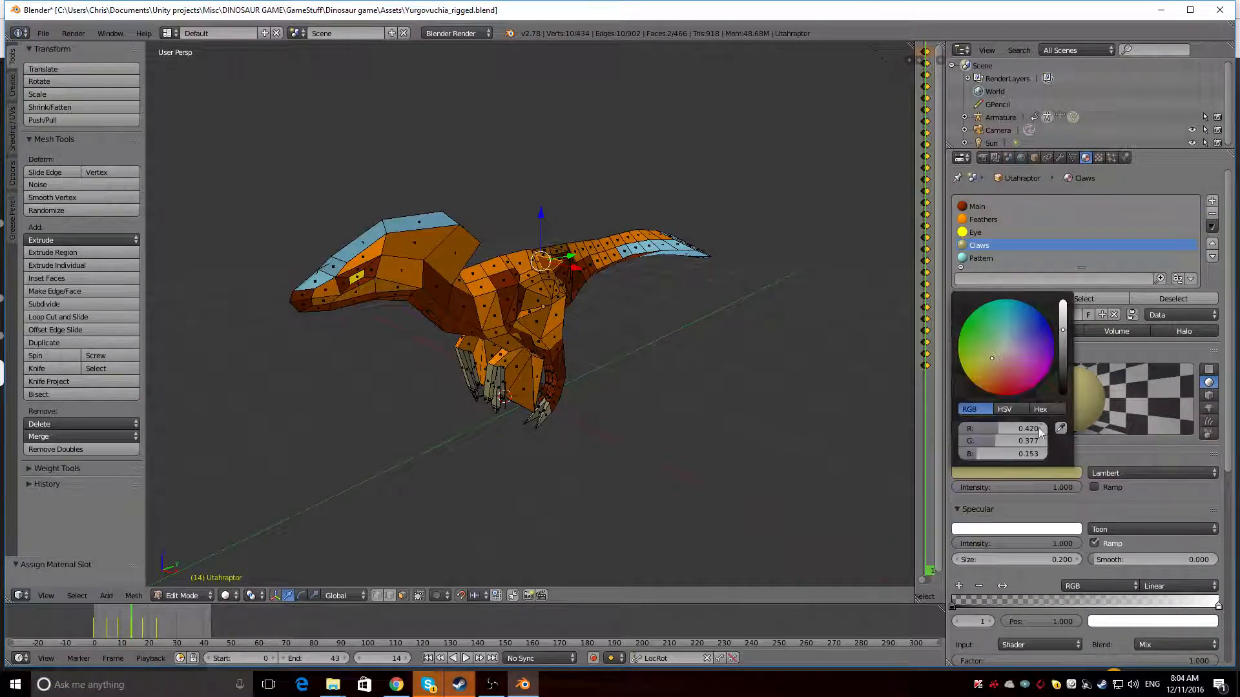
{"action": "left_click_drag", "start_coordinate": [1063, 381], "coordinate": [1063, 403]}
{"action": "middle_click_drag", "start_coordinate": [536, 320], "coordinate": [473, 290]}
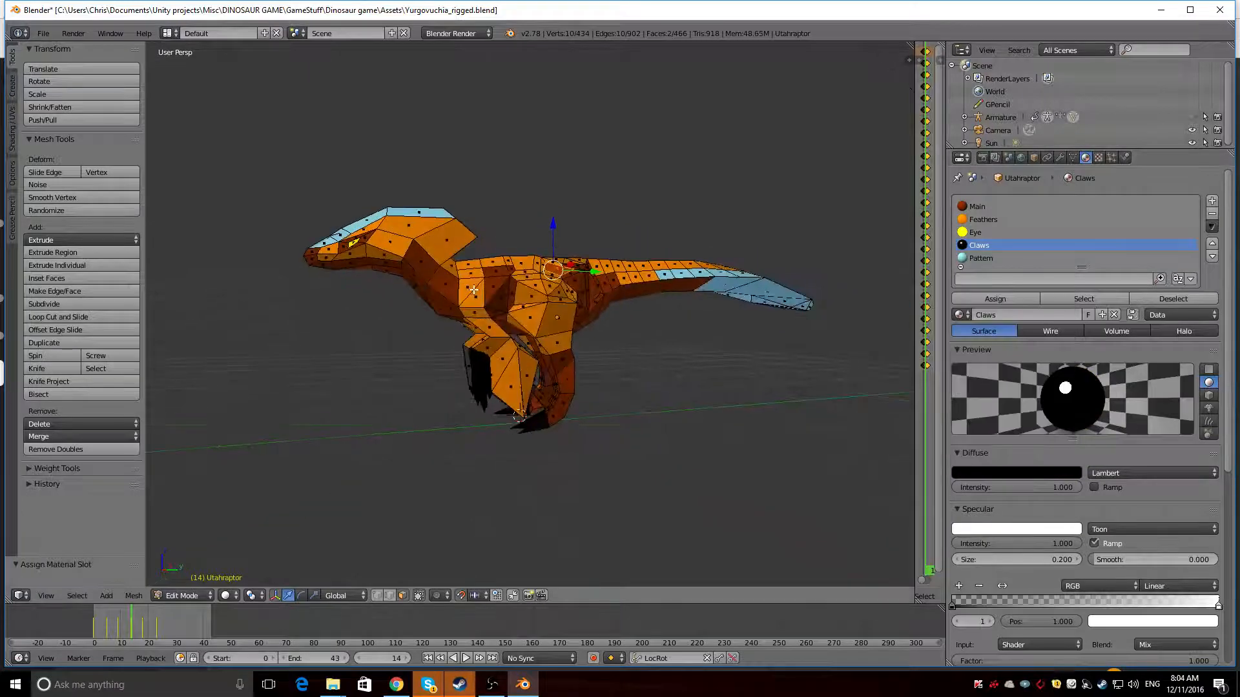
{"action": "key", "text": "shift+z"}
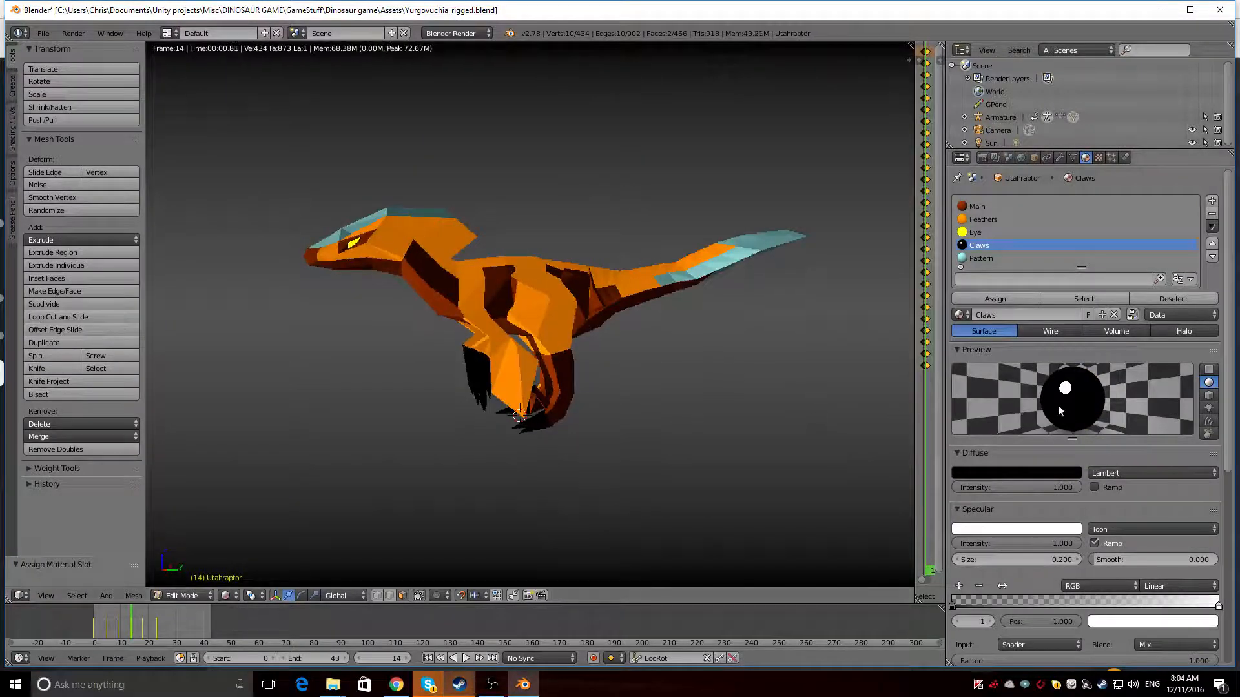
Lighten the Claws material's diffuse colour to a near-black grey of RGB 0.010 and inspect the rendered claws
{"action": "left_click", "coordinate": [1012, 473]}
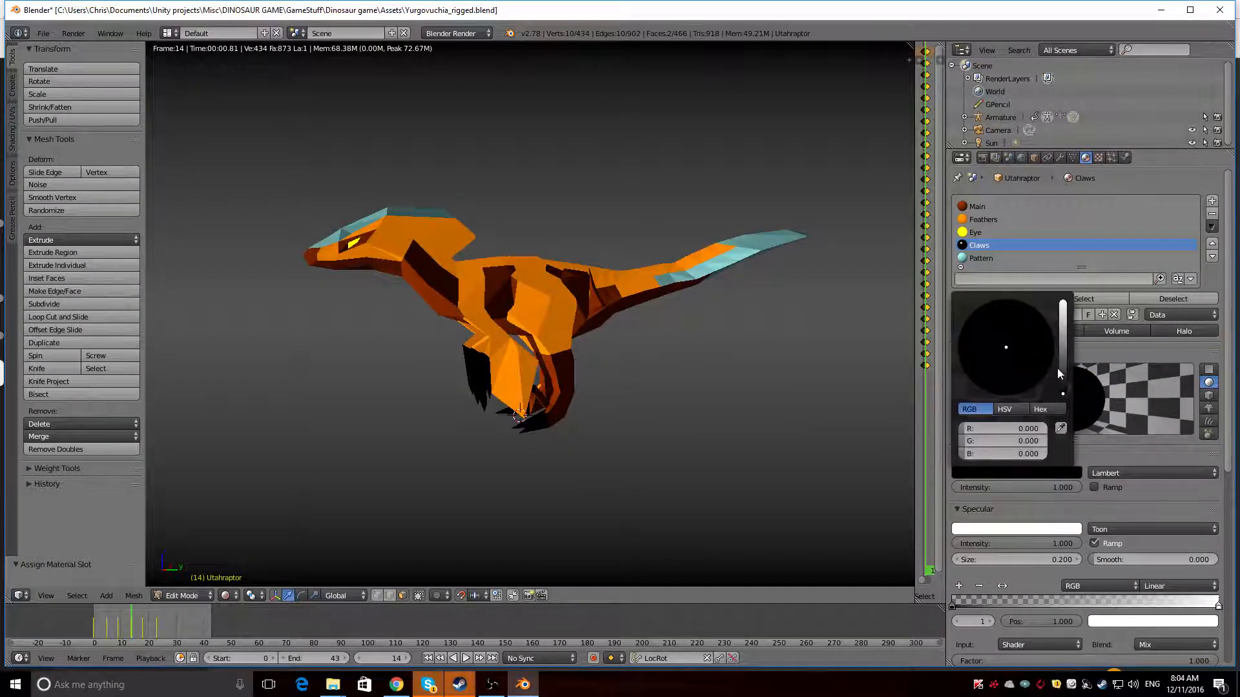
{"action": "left_click", "coordinate": [1061, 373]}
{"action": "left_click_drag", "start_coordinate": [1061, 371], "coordinate": [1062, 389]}
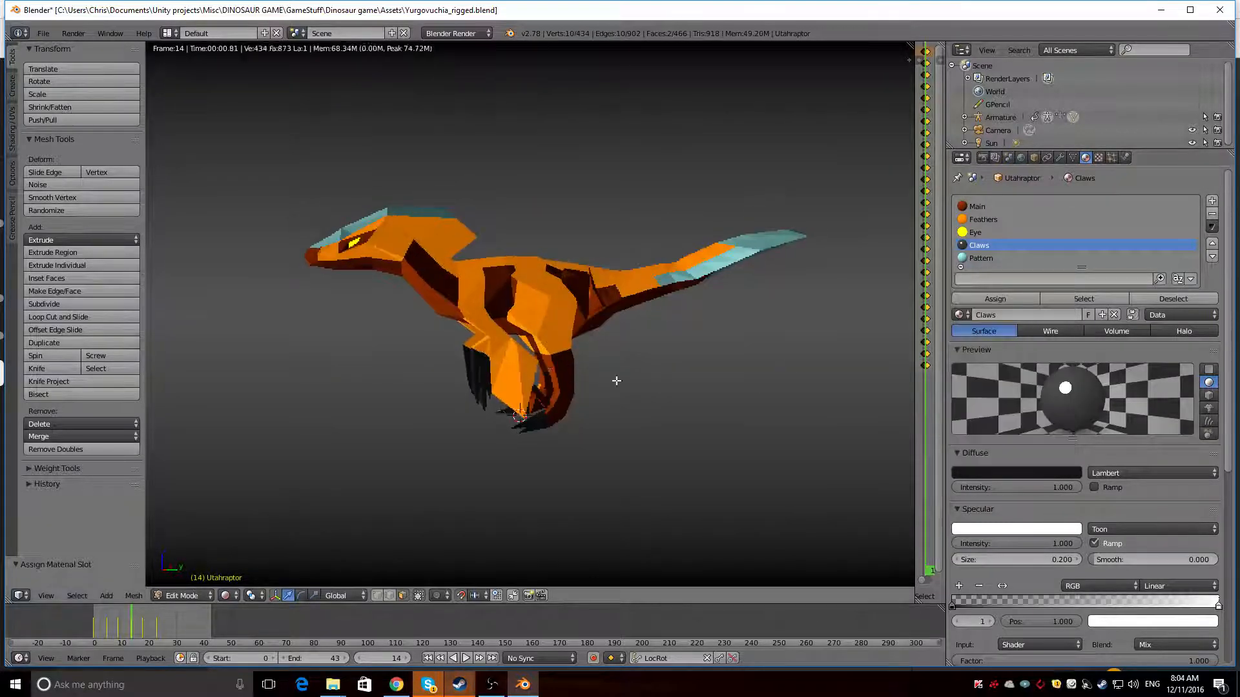
{"action": "middle_click_drag", "start_coordinate": [615, 379], "coordinate": [587, 415]}
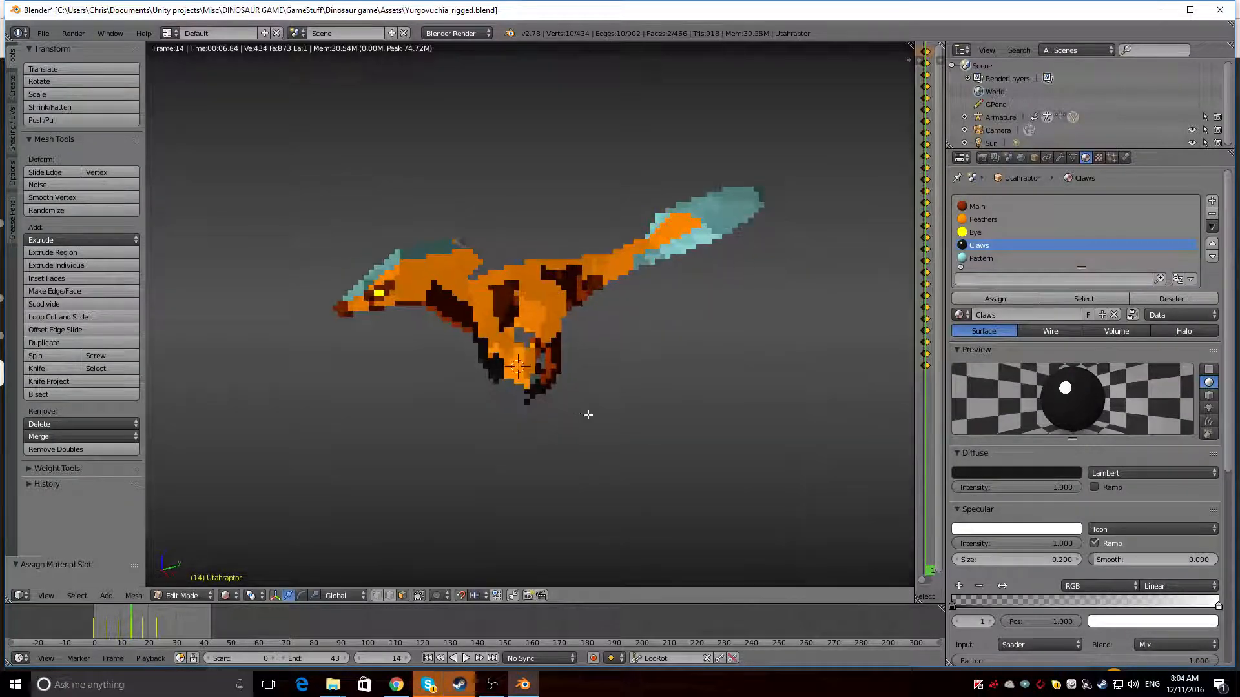
Try pure white, RGB 1.000, as the Claws material's diffuse colour
{"action": "left_click", "coordinate": [1016, 473]}
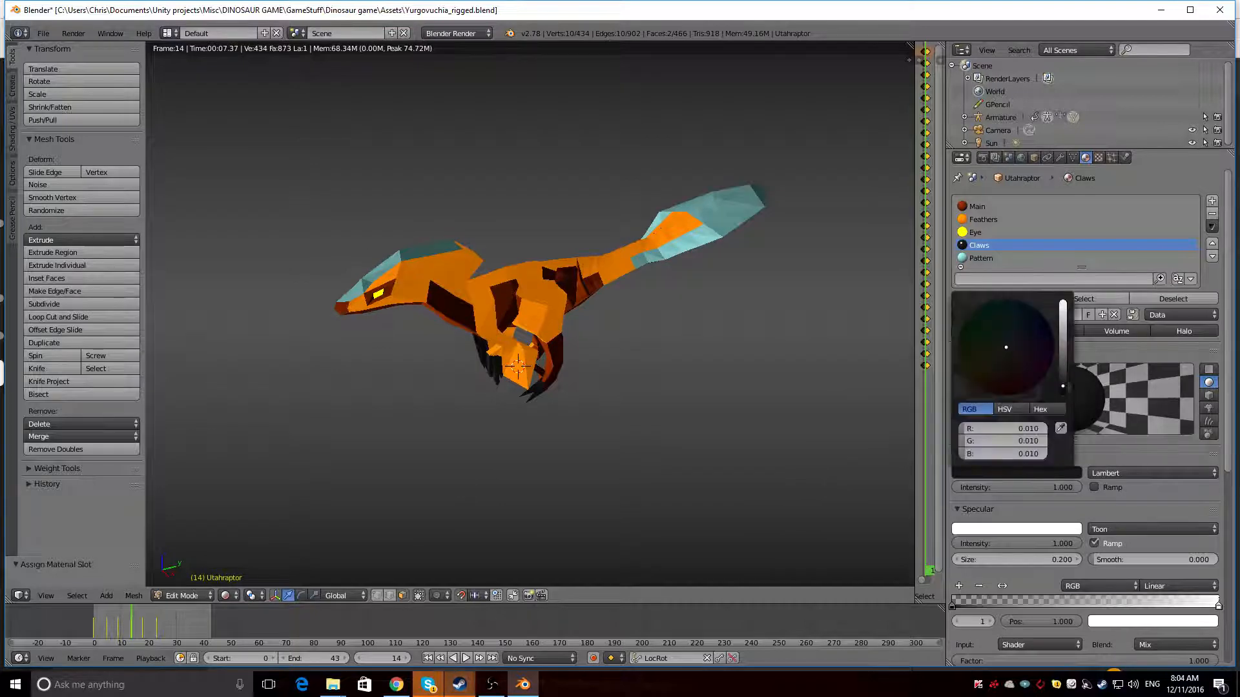
{"action": "left_click", "coordinate": [1062, 310]}
{"action": "left_click_drag", "start_coordinate": [1063, 304], "coordinate": [1063, 298]}
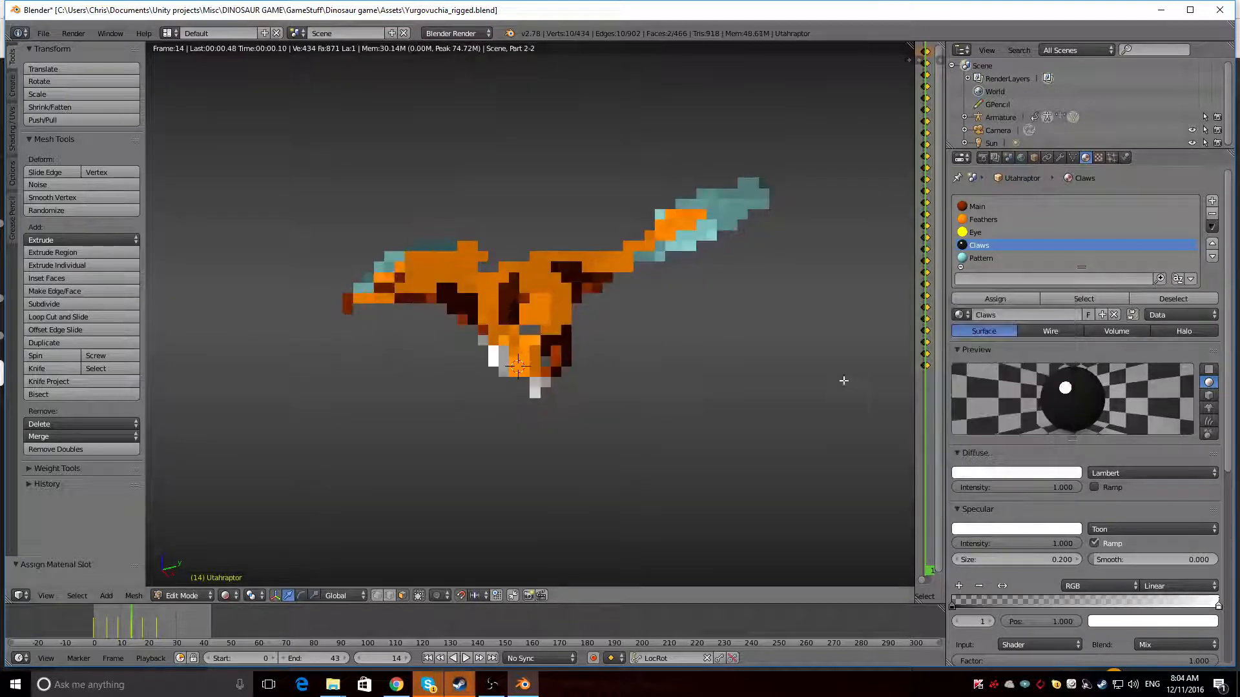
Darken the Claws material's diffuse colour to a medium grey of RGB 0.190 and check it in rendered and solid views
{"action": "left_click", "coordinate": [1016, 473]}
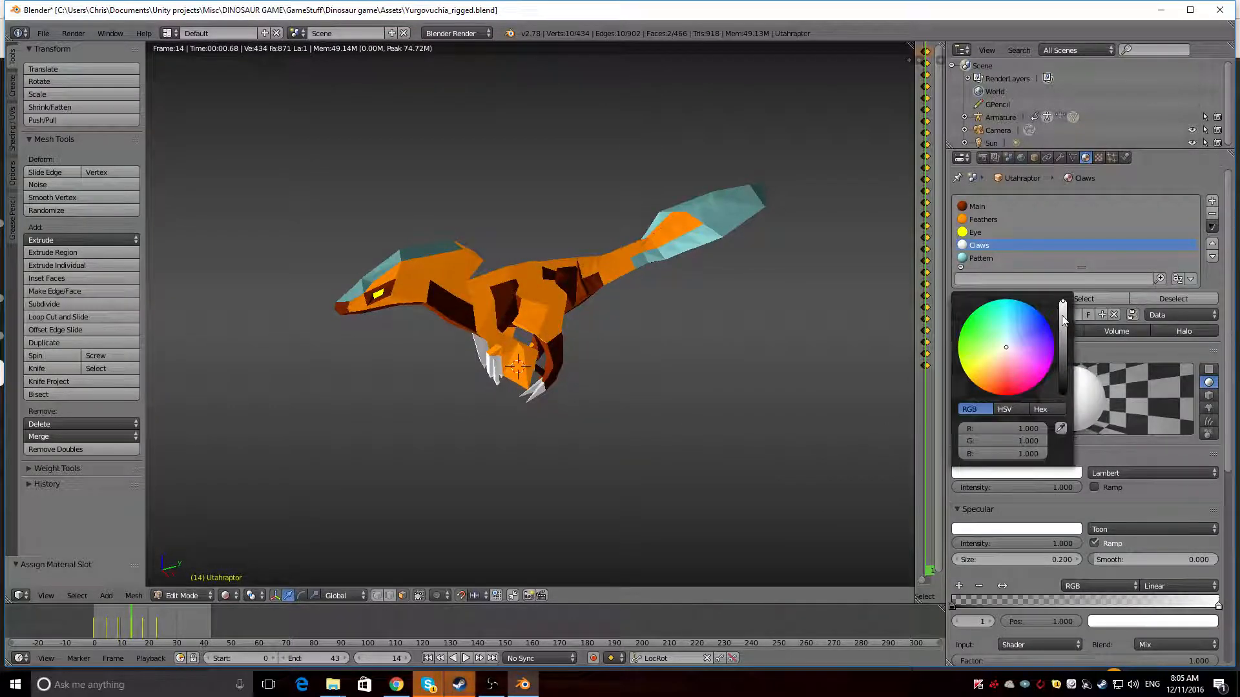
{"action": "left_click_drag", "start_coordinate": [1062, 316], "coordinate": [1062, 322]}
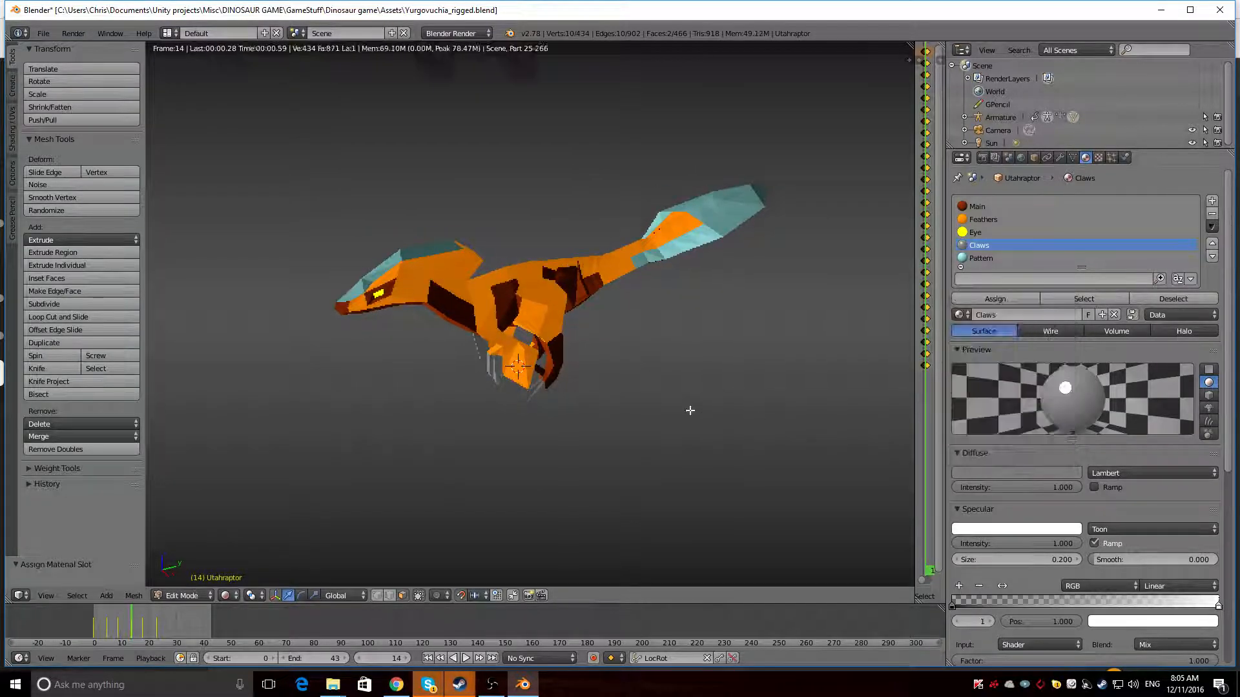
{"action": "mouse_move", "coordinate": [689, 410]}
{"action": "middle_mouse_down"}
{"action": "mouse_move", "coordinate": [595, 351]}
{"action": "mouse_move", "coordinate": [622, 364]}
{"action": "middle_mouse_up"}
{"action": "key", "text": "shift+z"}
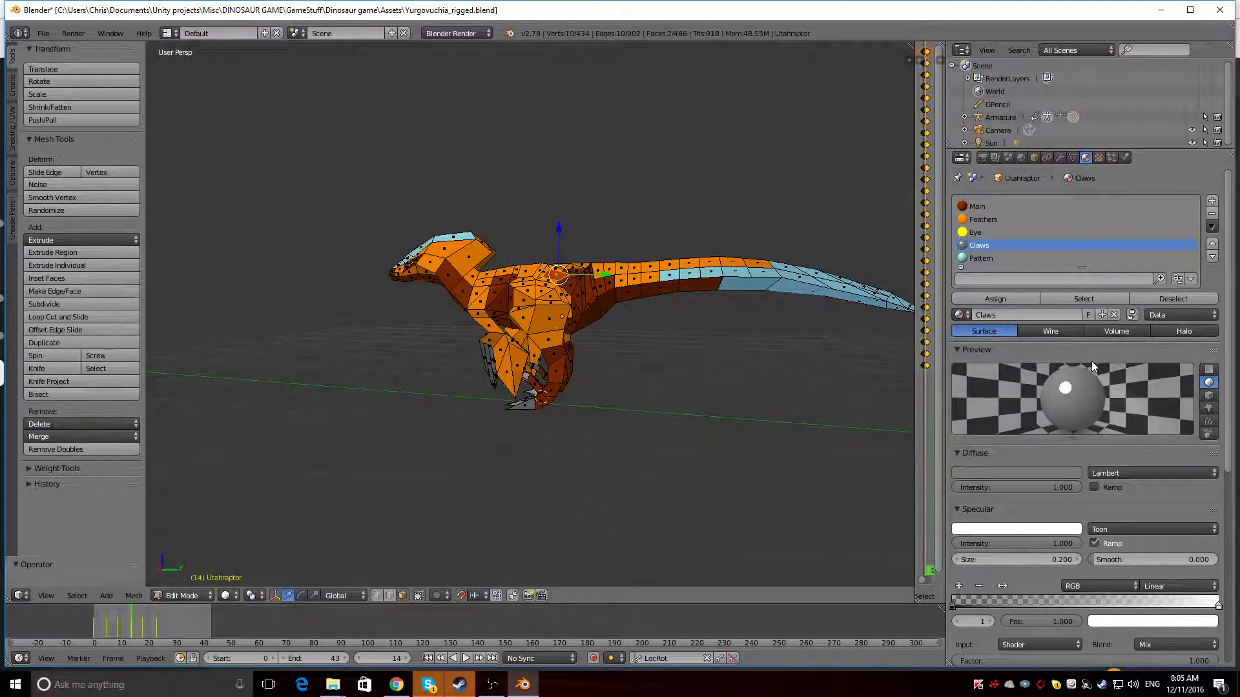
{"action": "middle_click_drag", "start_coordinate": [419, 354], "coordinate": [510, 372]}
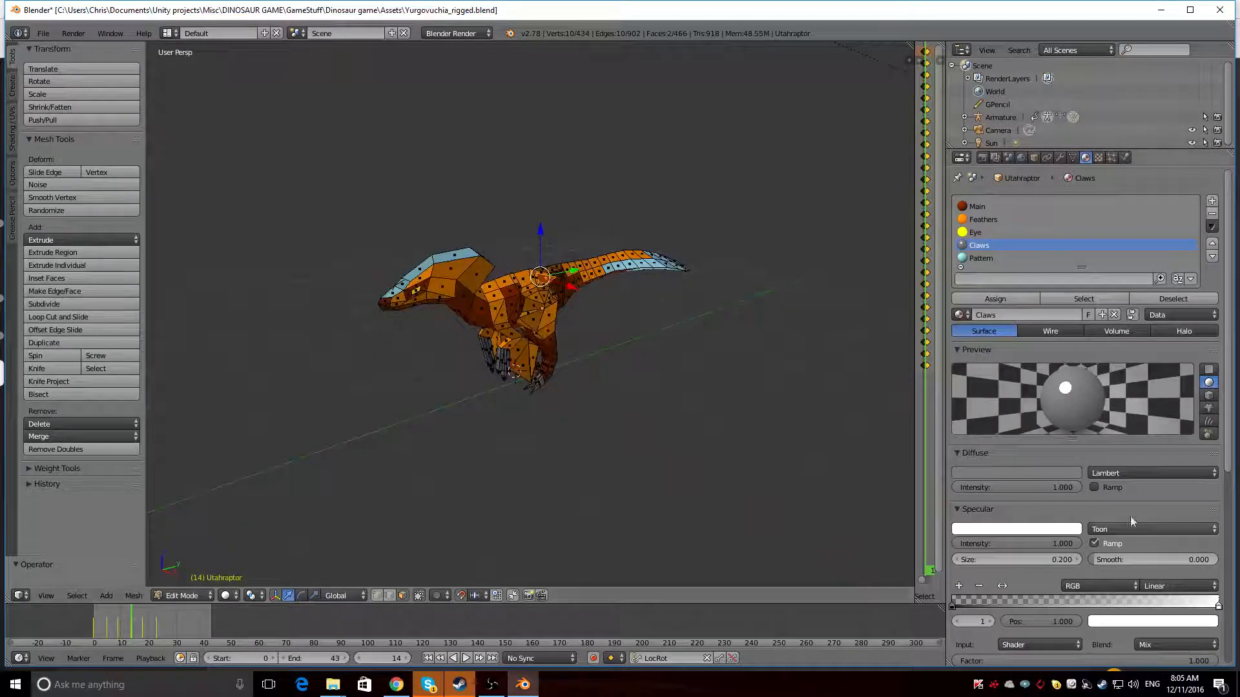
Brighten the Claws material's diffuse colour to a light grey and look at the claws from the side
{"action": "left_click", "coordinate": [1074, 472]}
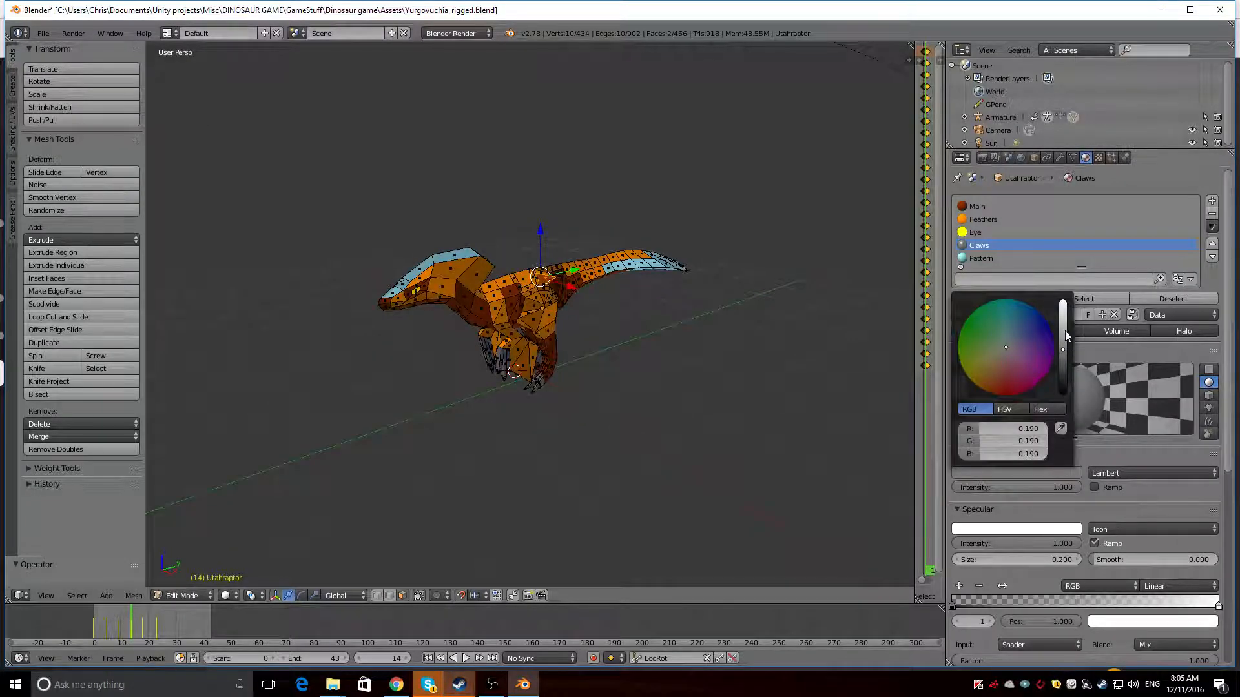
{"action": "left_click_drag", "start_coordinate": [1064, 330], "coordinate": [1064, 302]}
{"action": "middle_click_drag", "start_coordinate": [778, 423], "coordinate": [426, 312]}
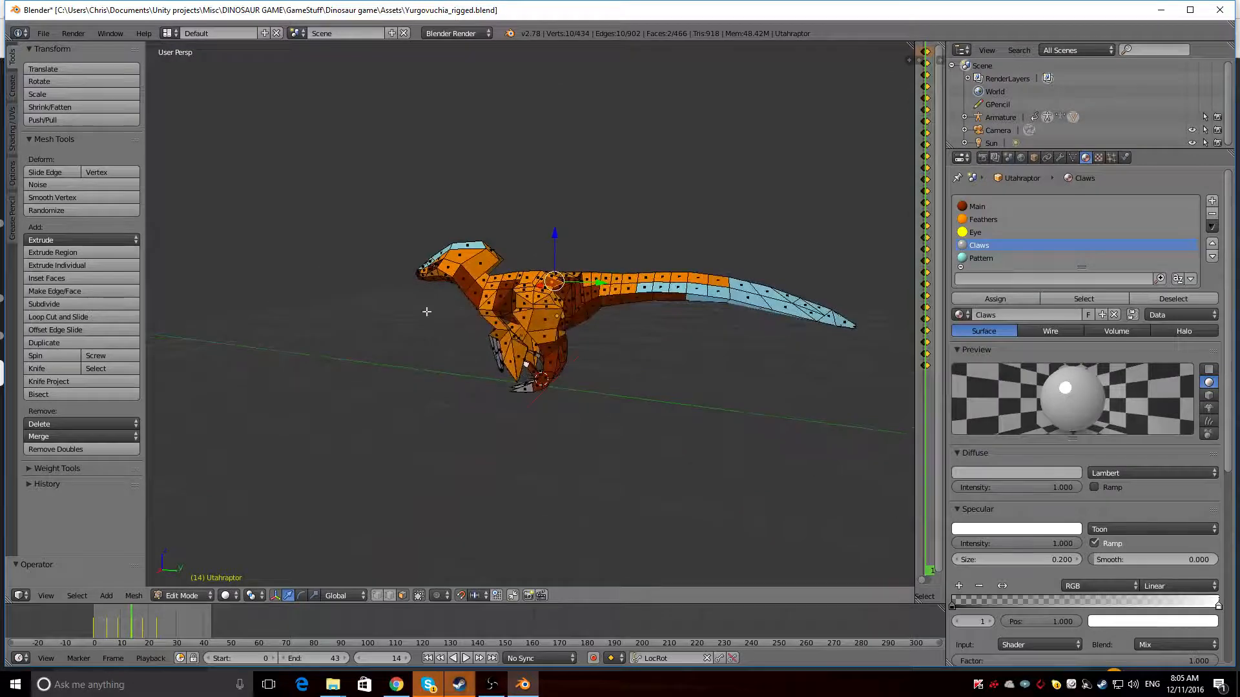
Play the animation in Object Mode, widen the dope sheet area and examine the recoloured dinosaur from several angles
{"action": "middle_click_drag", "start_coordinate": [343, 253], "coordinate": [388, 266]}
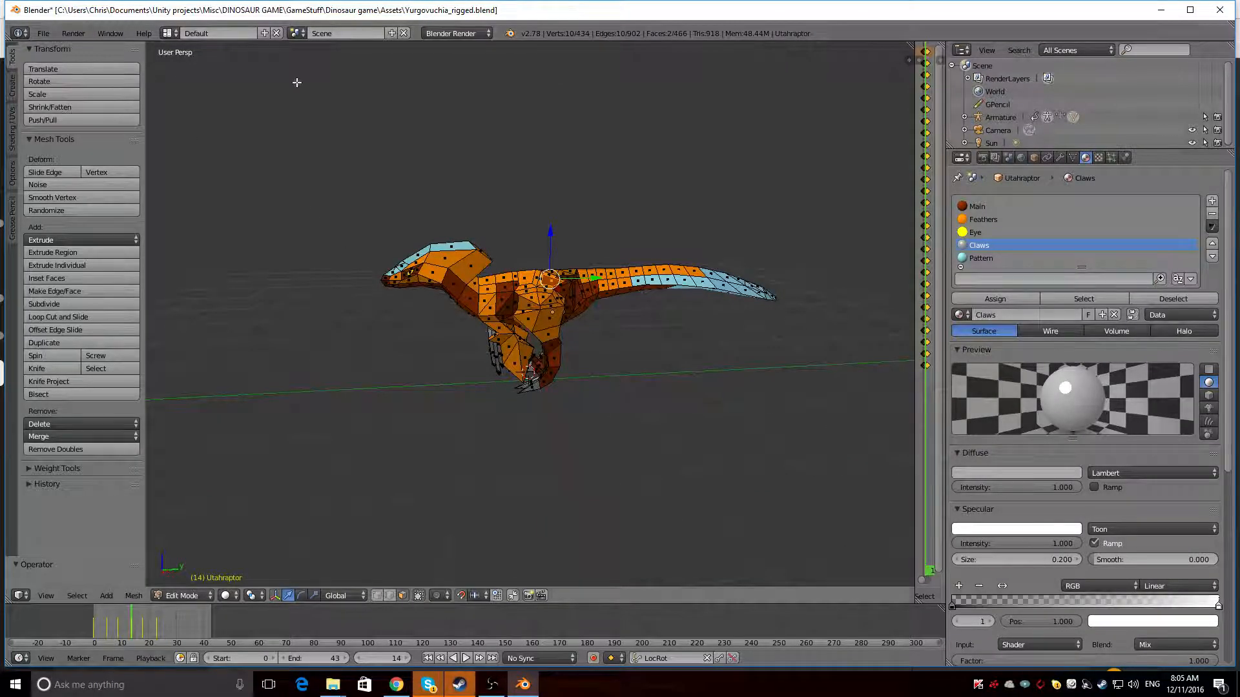
{"action": "middle_click_drag", "start_coordinate": [296, 82], "coordinate": [747, 250]}
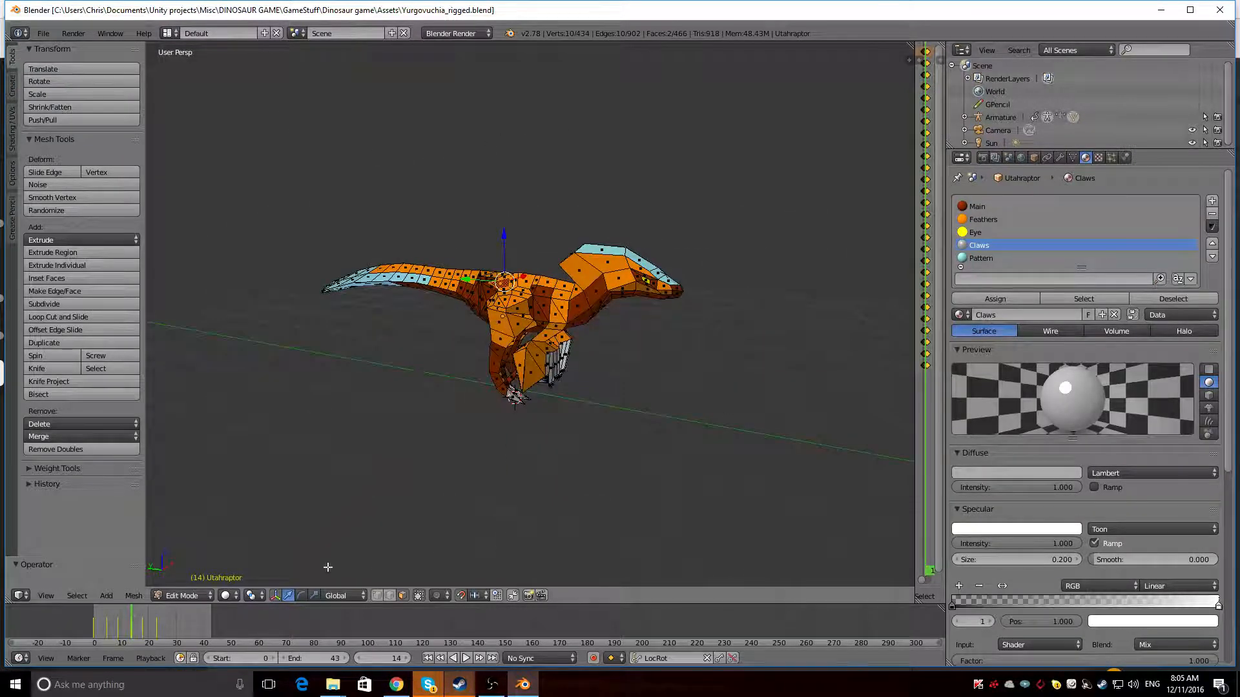
{"action": "left_click", "coordinate": [182, 595]}
{"action": "left_click", "coordinate": [185, 570]}
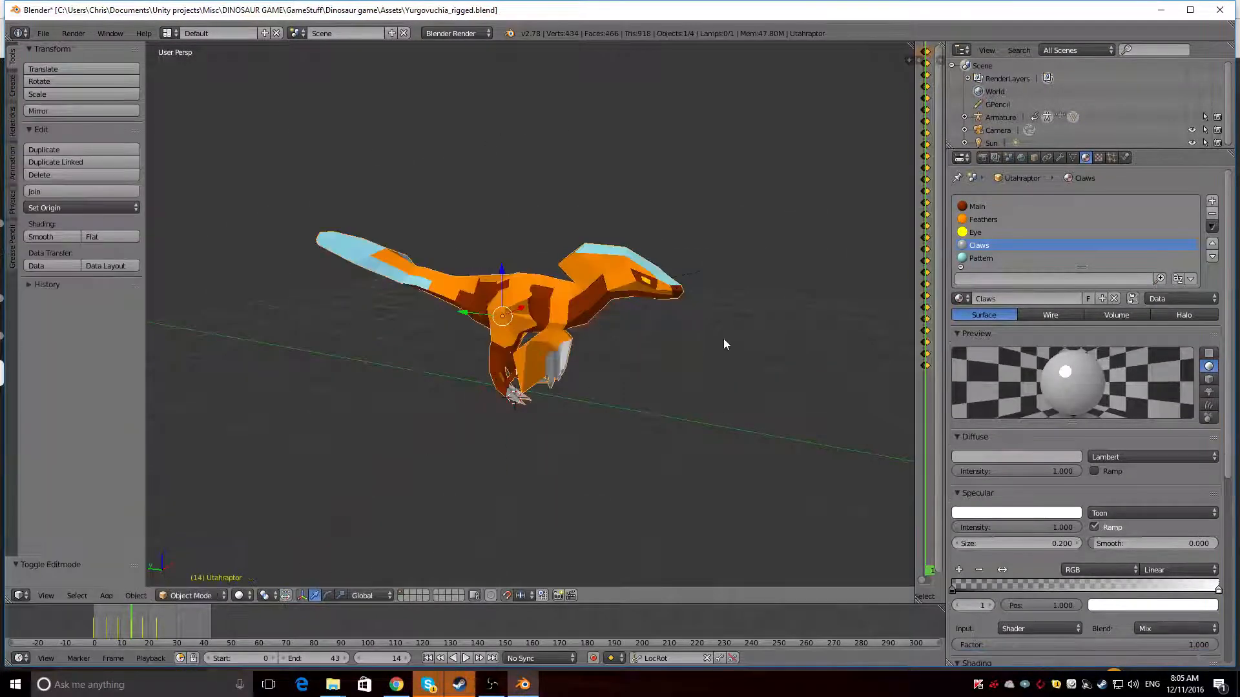
{"action": "key", "text": "alt+a"}
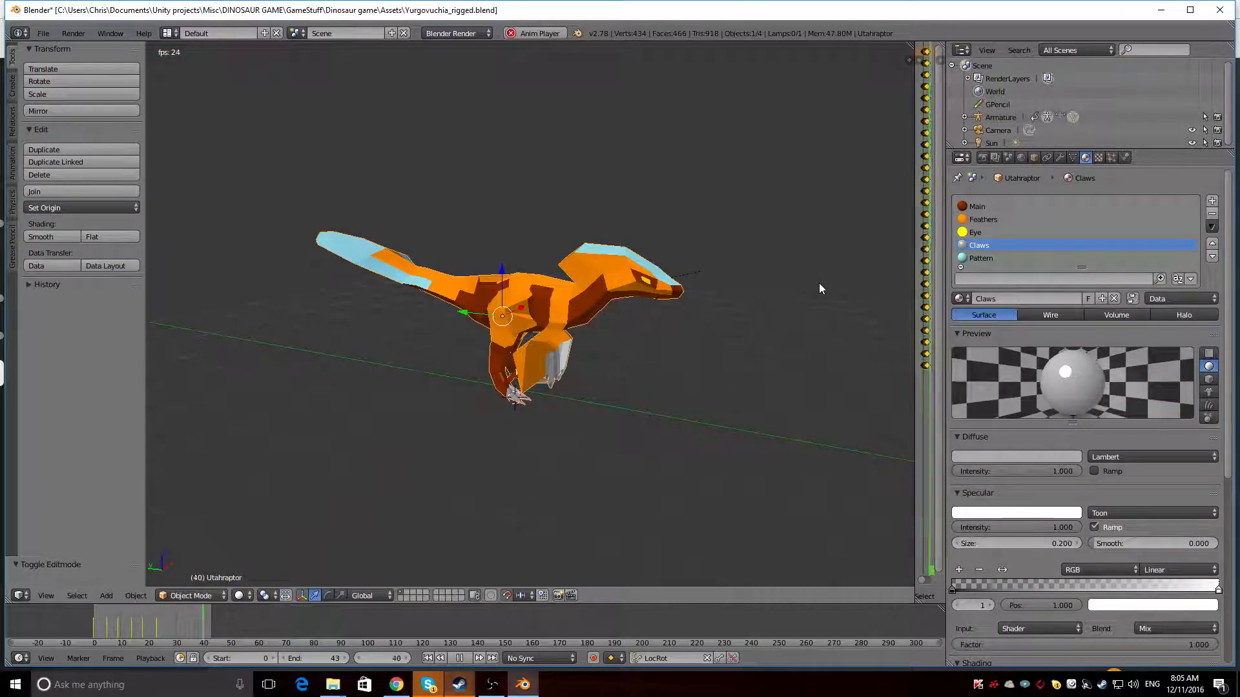
{"action": "left_click_drag", "start_coordinate": [917, 354], "coordinate": [778, 346]}
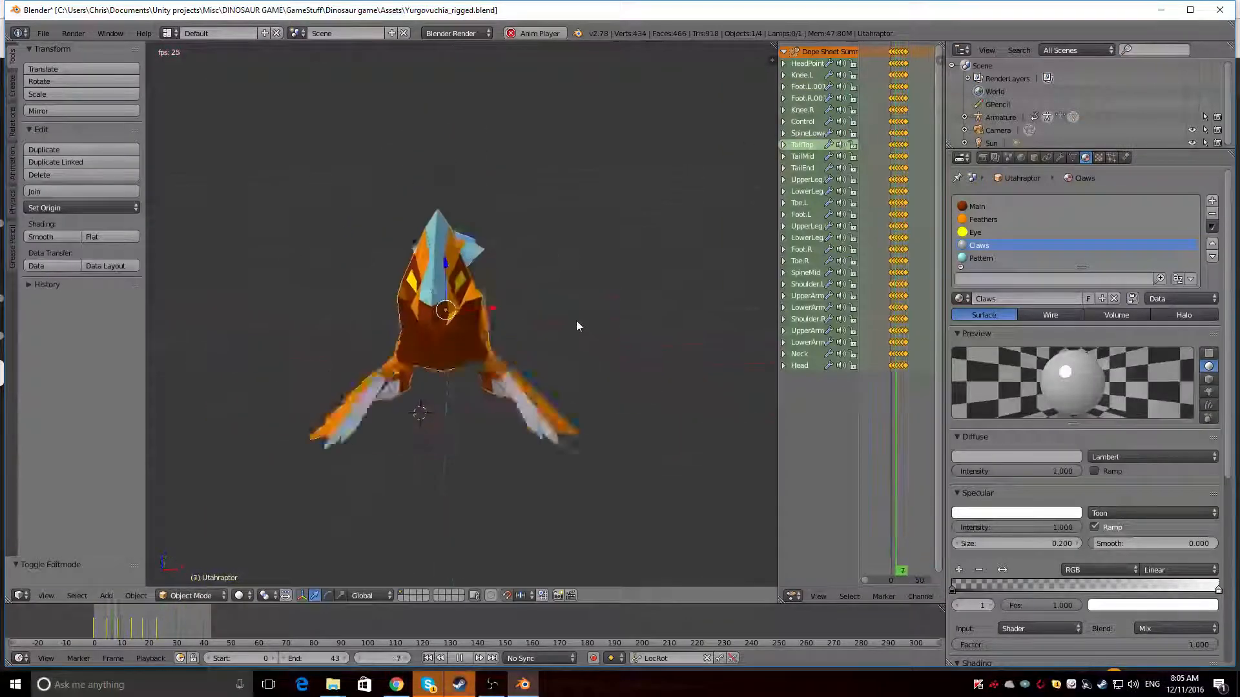
{"action": "middle_click_drag", "start_coordinate": [580, 314], "coordinate": [622, 317]}
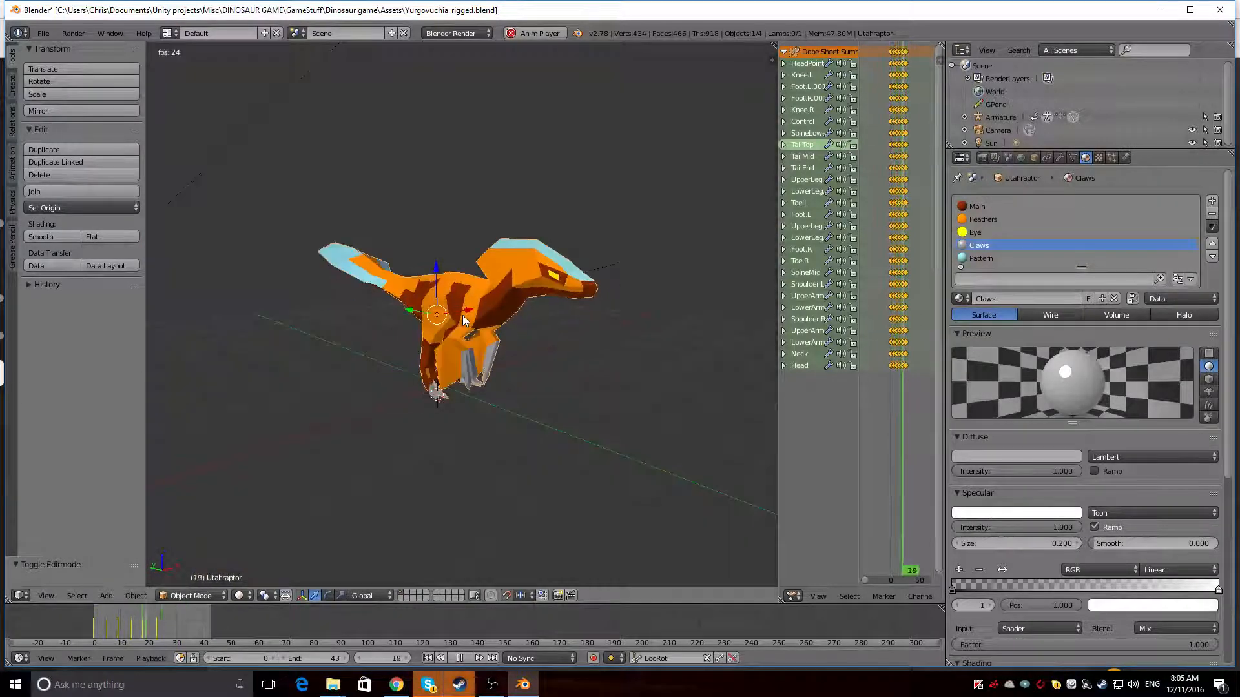
{"action": "key", "text": "alt+a"}
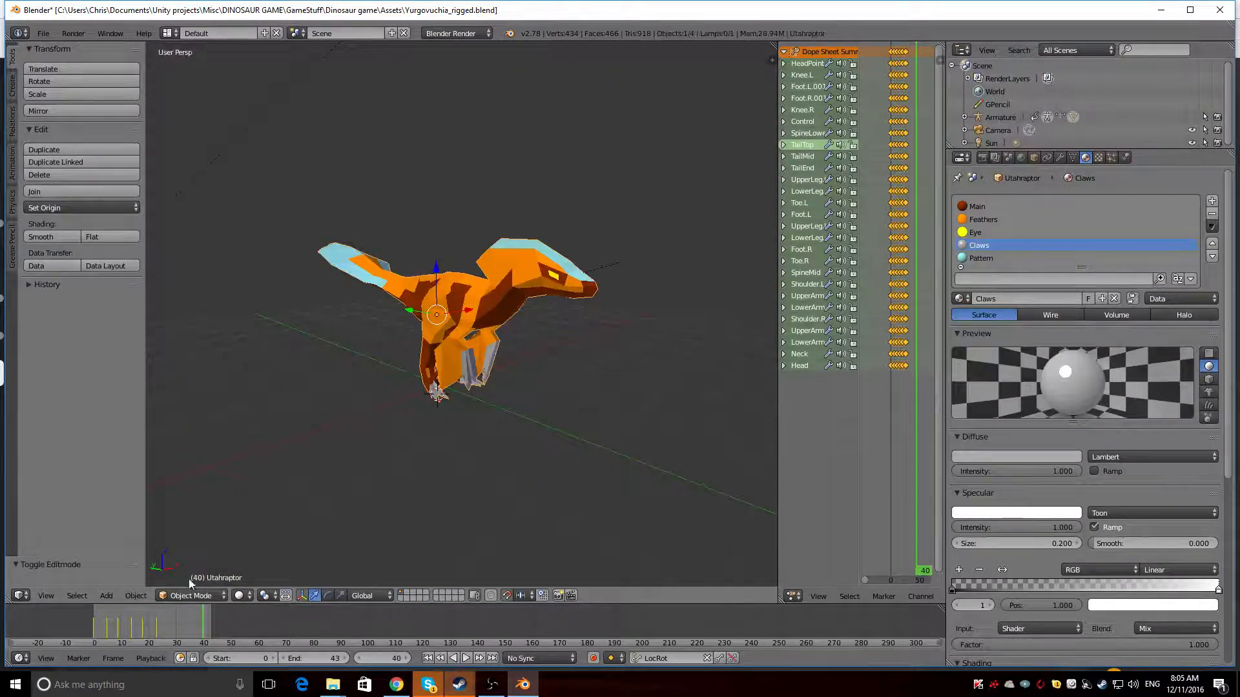
Assign the Main material to two Feathers faces at the shoulders in Edit Mode and check the rendered result
{"action": "left_click", "coordinate": [193, 595]}
{"action": "left_click", "coordinate": [190, 568]}
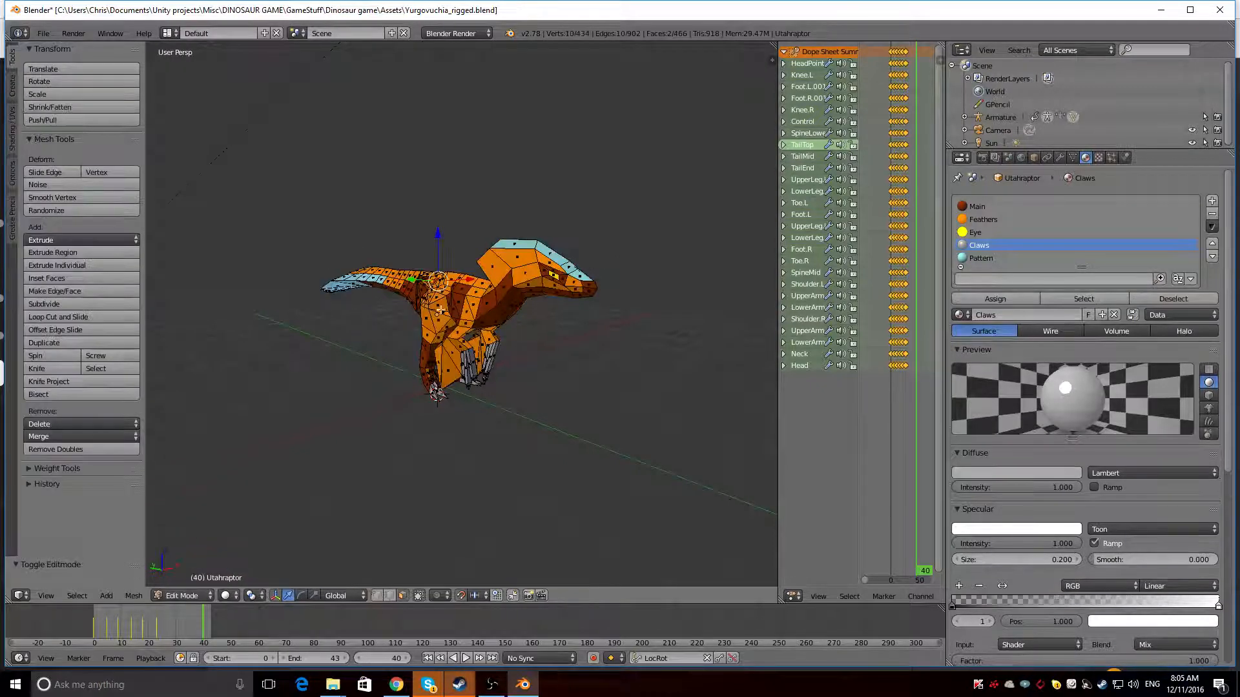
{"action": "right_click", "coordinate": [473, 299]}
{"action": "middle_click_drag", "start_coordinate": [512, 326], "coordinate": [439, 301]}
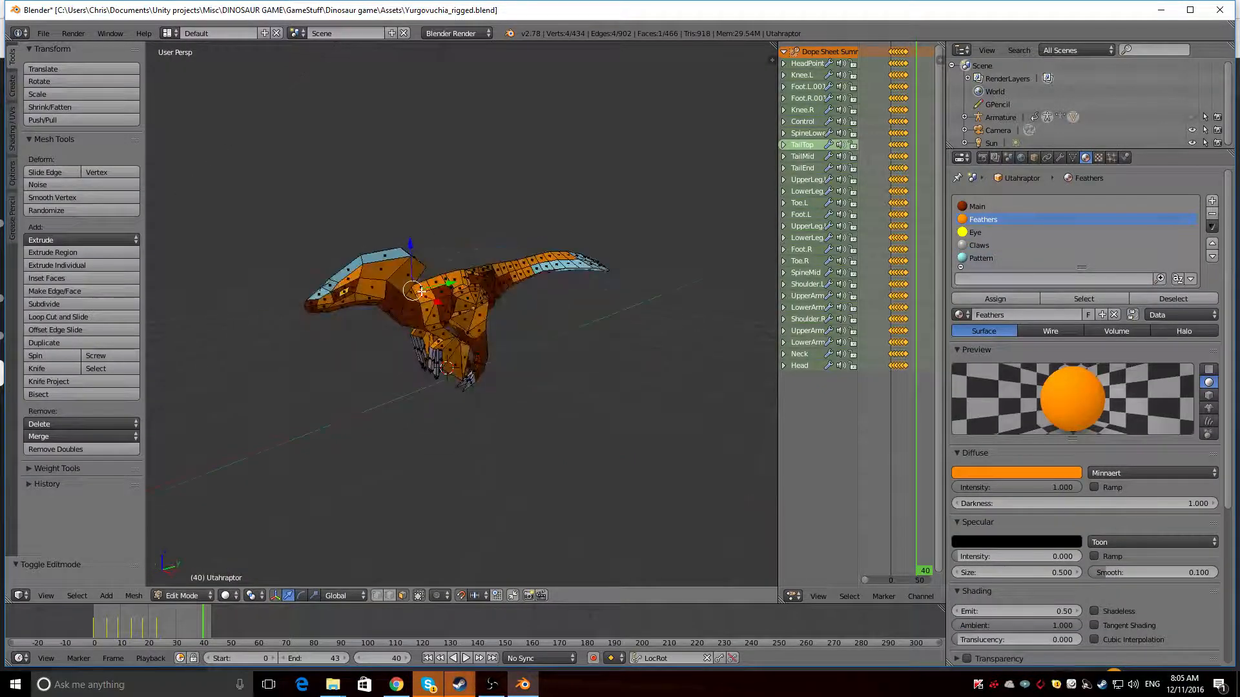
{"action": "left_click", "coordinate": [1034, 206]}
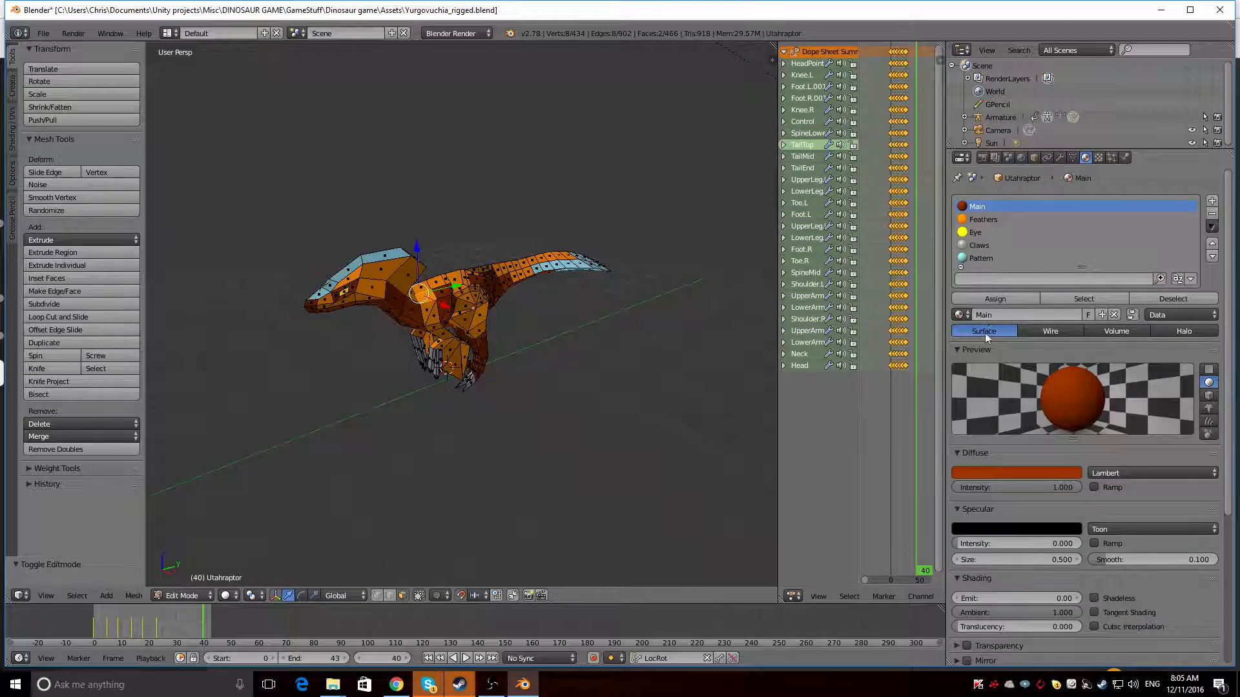
{"action": "middle_click_drag", "start_coordinate": [345, 313], "coordinate": [402, 348]}
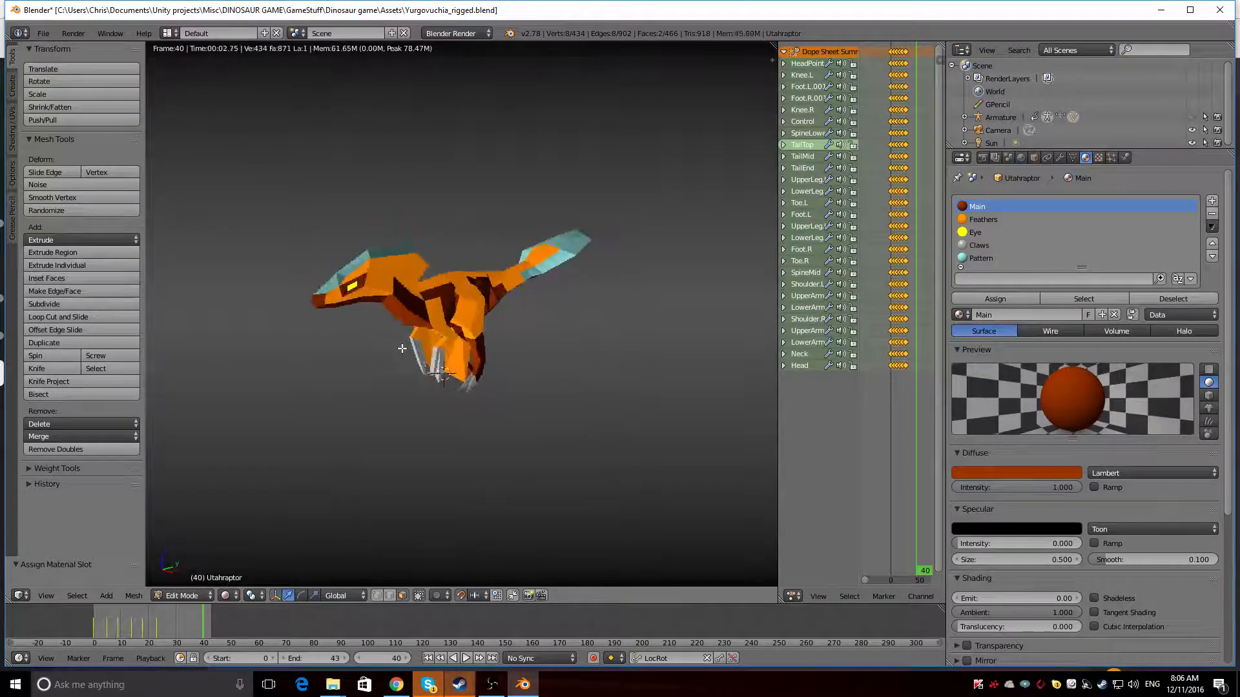
Assign the Main material to two more Feathers faces beside the shoulder patch and inspect the rendered body from both sides
{"action": "right_click", "coordinate": [427, 308]}
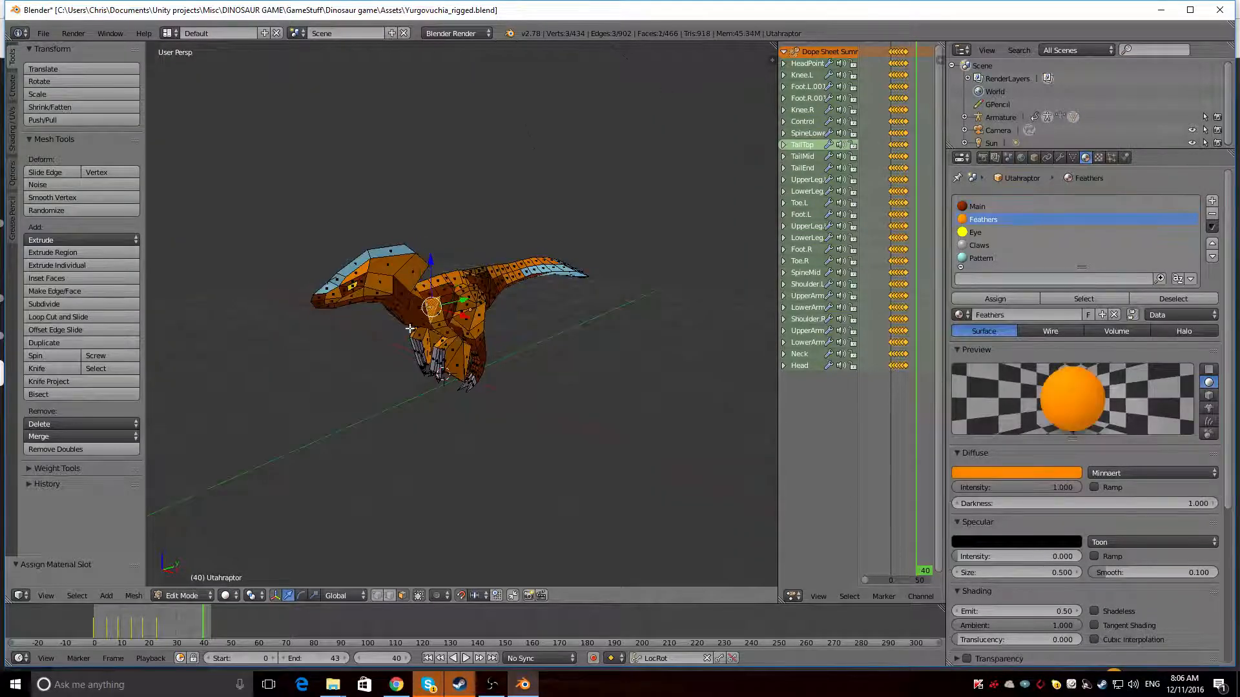
{"action": "left_click", "coordinate": [1000, 206]}
{"action": "left_click", "coordinate": [995, 298]}
{"action": "key", "text": "shift+z"}
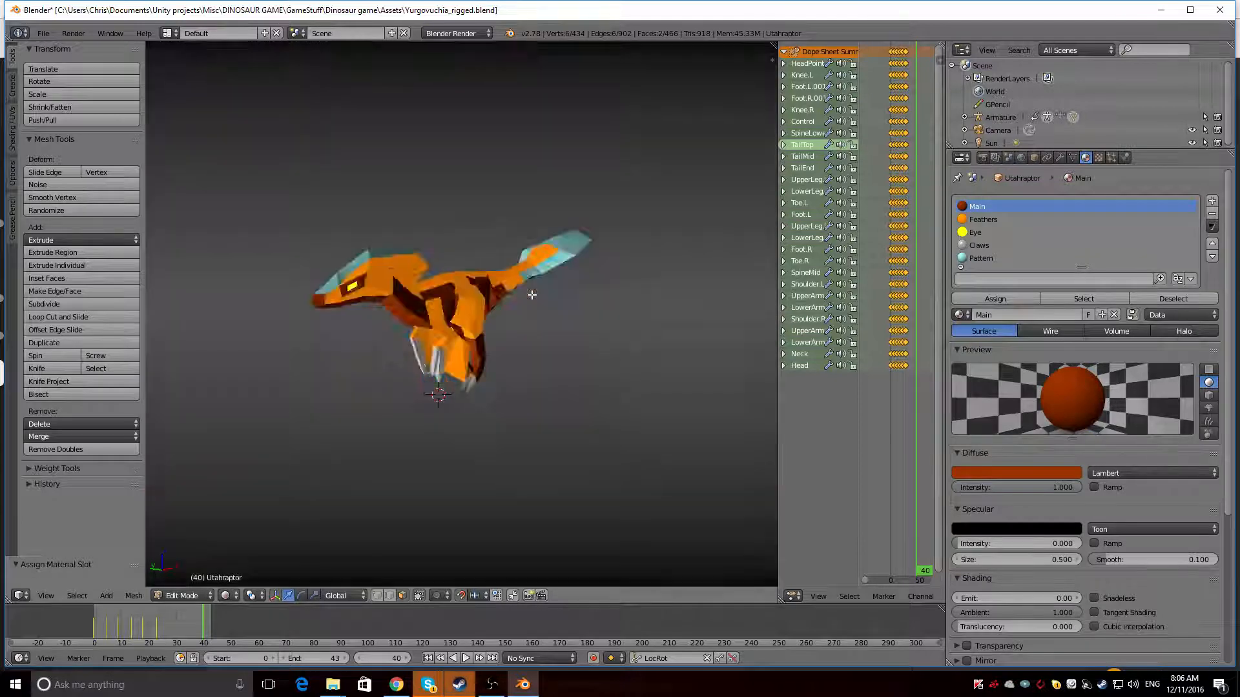
{"action": "middle_click_drag", "start_coordinate": [439, 304], "coordinate": [490, 304]}
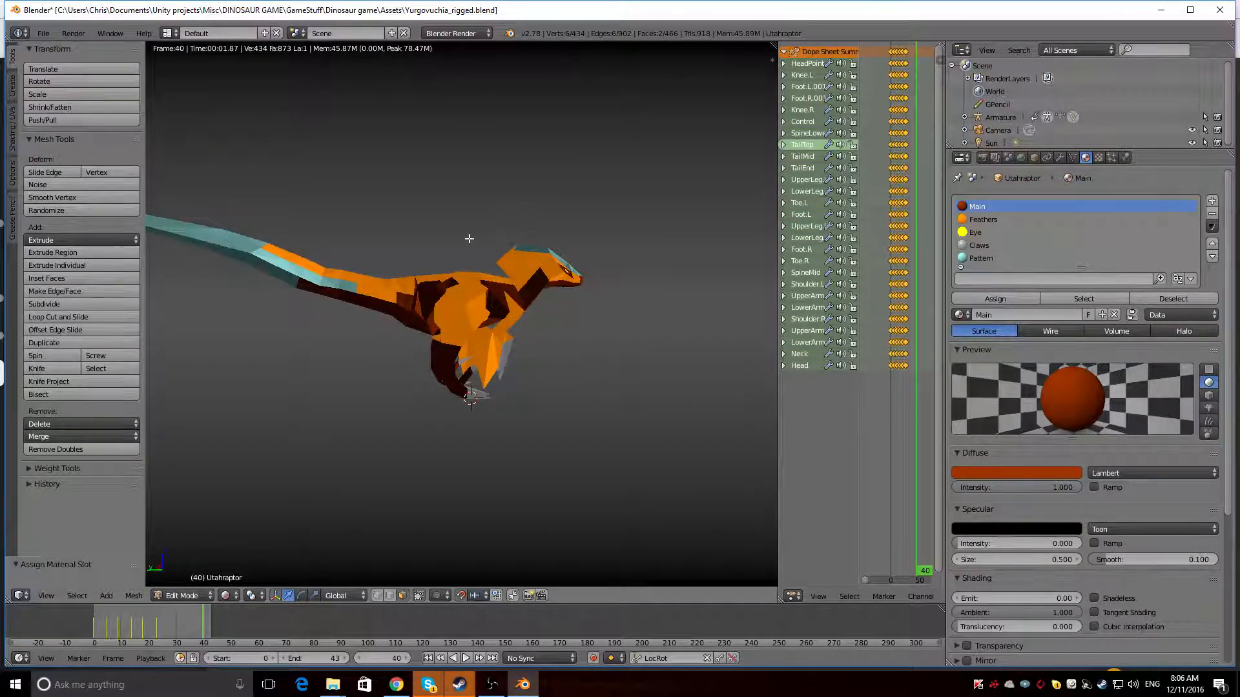
{"action": "middle_click_drag", "start_coordinate": [454, 356], "coordinate": [273, 379]}
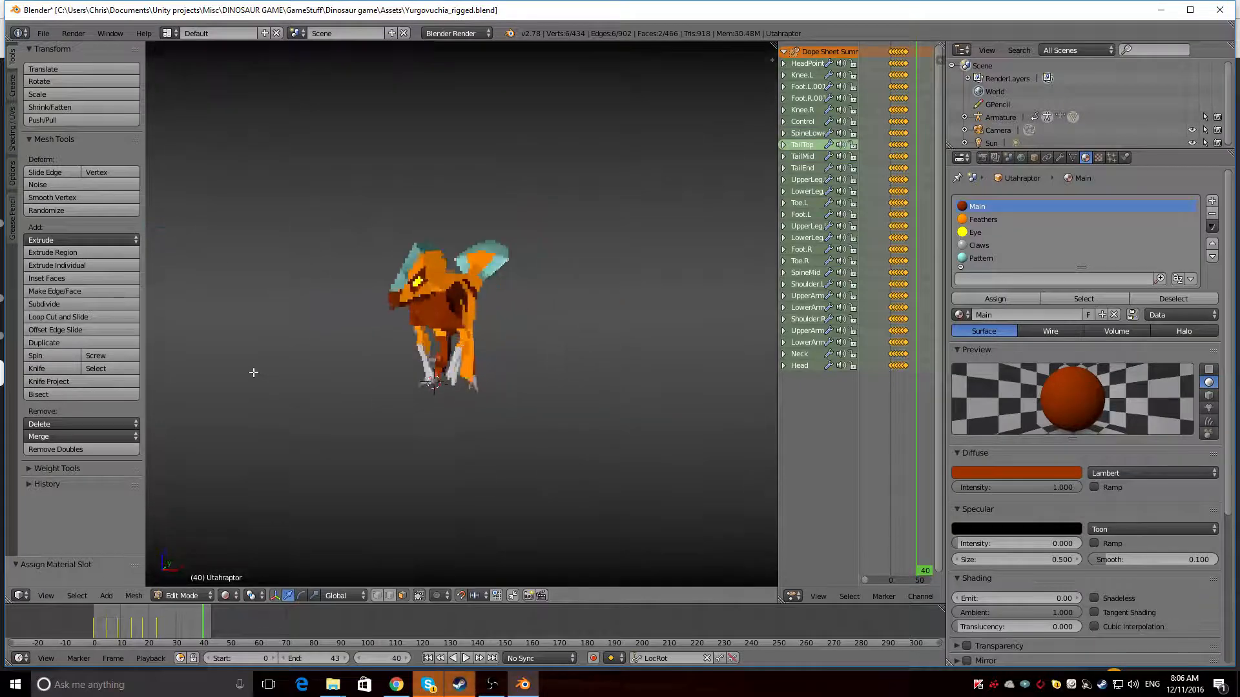
{"action": "middle_click_drag", "start_coordinate": [507, 362], "coordinate": [549, 329]}
{"action": "scroll", "coordinate": [553, 326], "scroll_direction": "up", "scroll_amount": 5}
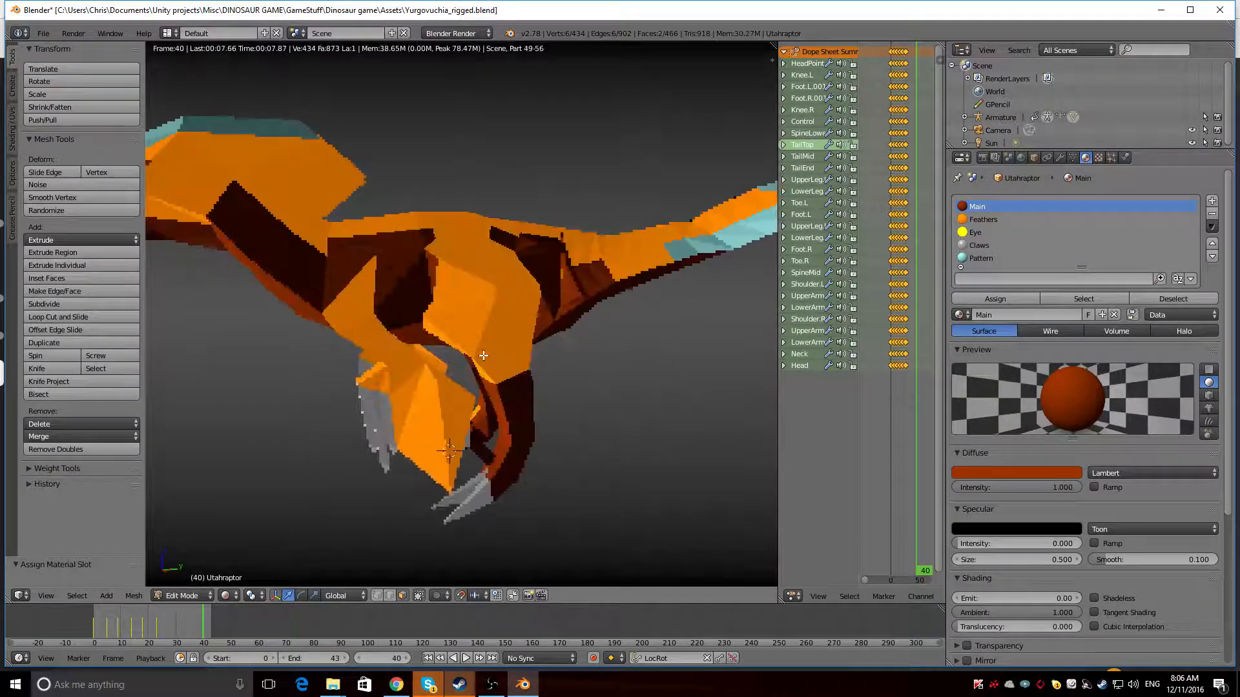
Shift the Main material's diffuse colour to an orange-brown of about RGB 0.528, 0.136, 0.006 and check it in the render
{"action": "left_click", "coordinate": [1009, 473]}
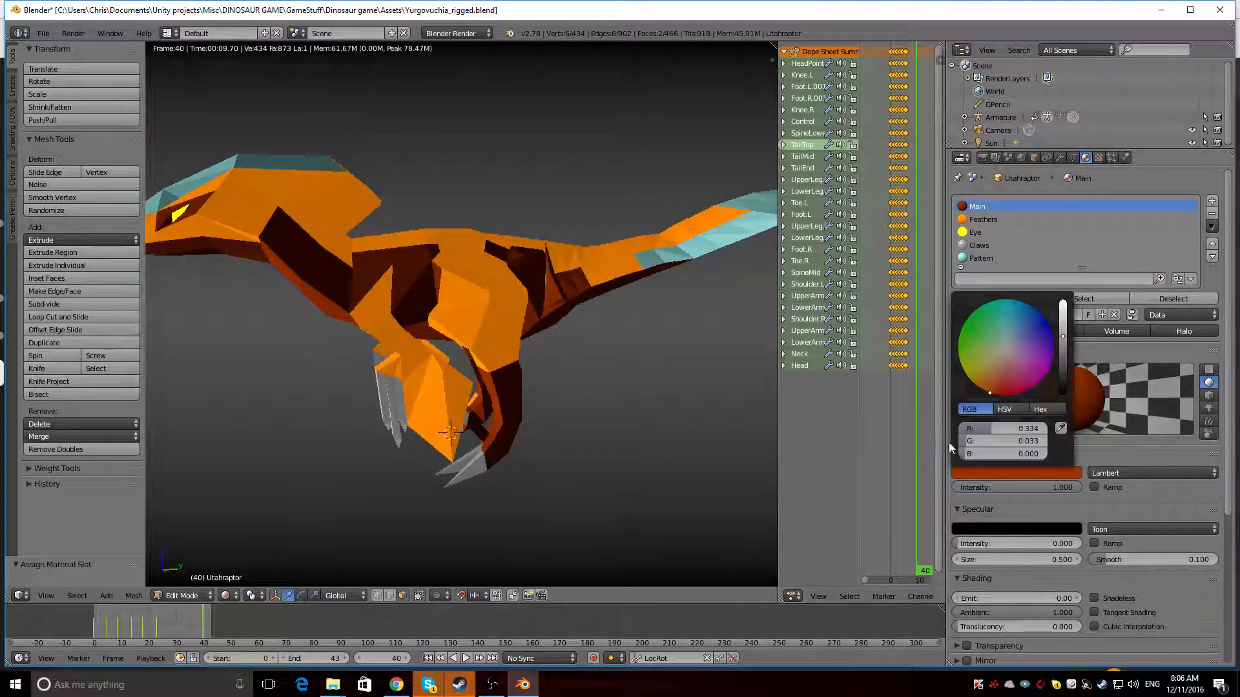
{"action": "left_click", "coordinate": [987, 385]}
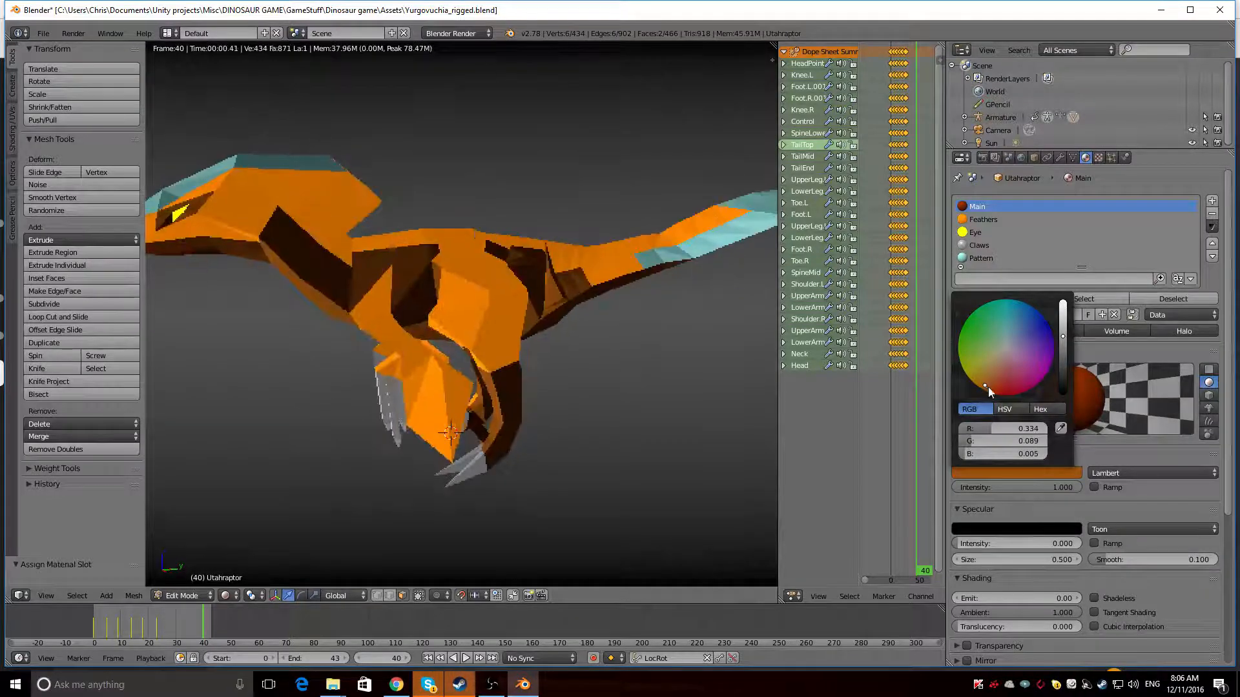
{"action": "left_click", "coordinate": [1046, 474]}
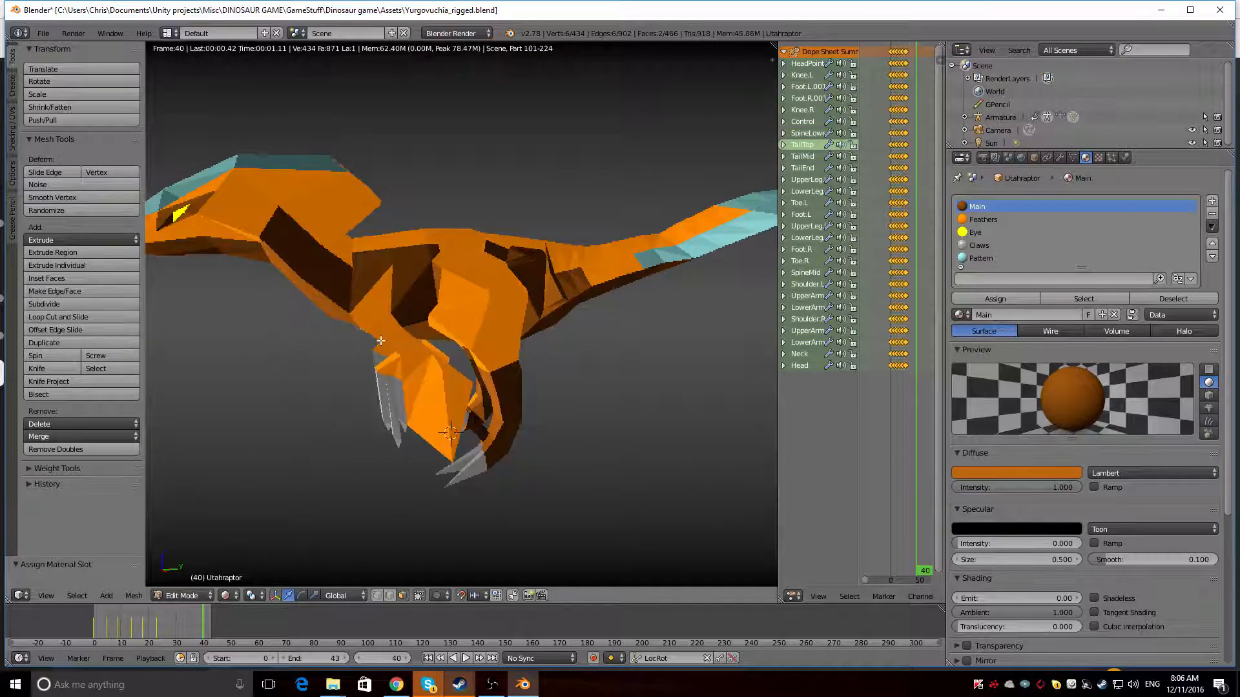
{"action": "mouse_move", "coordinate": [277, 352]}
{"action": "middle_mouse_down"}
{"action": "mouse_move", "coordinate": [434, 339]}
{"action": "mouse_move", "coordinate": [556, 357]}
{"action": "mouse_move", "coordinate": [481, 378]}
{"action": "mouse_move", "coordinate": [371, 366]}
{"action": "mouse_move", "coordinate": [310, 304]}
{"action": "mouse_move", "coordinate": [277, 338]}
{"action": "middle_mouse_up"}
{"action": "scroll", "coordinate": [434, 339], "scroll_direction": "down", "scroll_amount": 5}
{"action": "key", "text": "shift+z"}
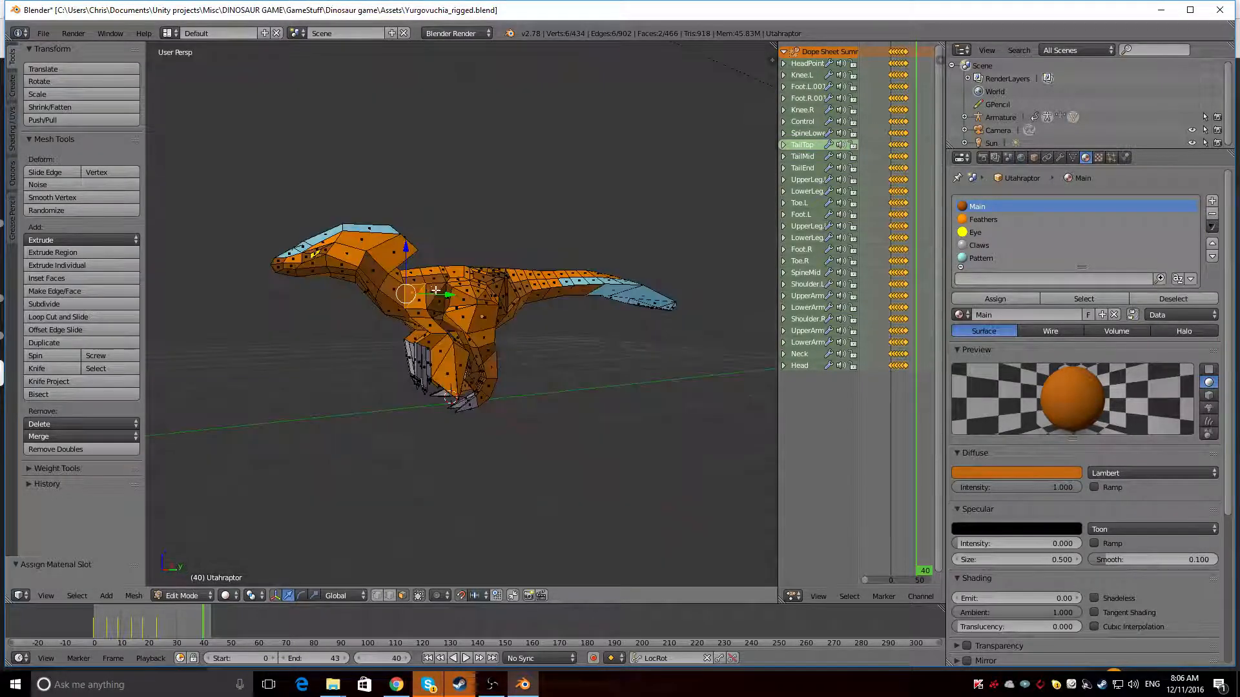
Switch to Object Mode, play the animation and examine the new Main colour in solid and rendered views
{"action": "key", "text": "alt+a"}
{"action": "left_click", "coordinate": [197, 596]}
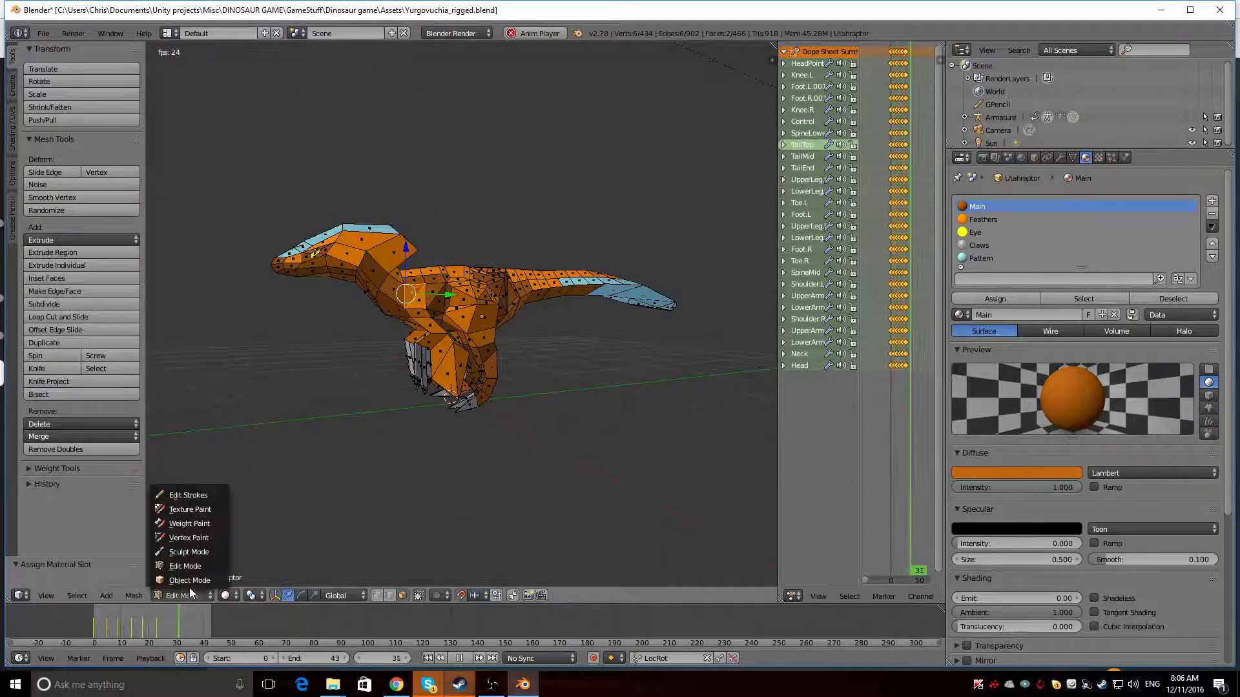
{"action": "left_click", "coordinate": [188, 580]}
{"action": "mouse_move", "coordinate": [220, 377]}
{"action": "middle_mouse_down"}
{"action": "mouse_move", "coordinate": [489, 399]}
{"action": "mouse_move", "coordinate": [344, 372]}
{"action": "mouse_move", "coordinate": [226, 393]}
{"action": "mouse_move", "coordinate": [479, 404]}
{"action": "mouse_move", "coordinate": [265, 382]}
{"action": "mouse_move", "coordinate": [366, 400]}
{"action": "middle_mouse_up"}
{"action": "key", "text": "alt+a"}
{"action": "key", "text": "shift+z"}
{"action": "key", "text": "shift+z"}
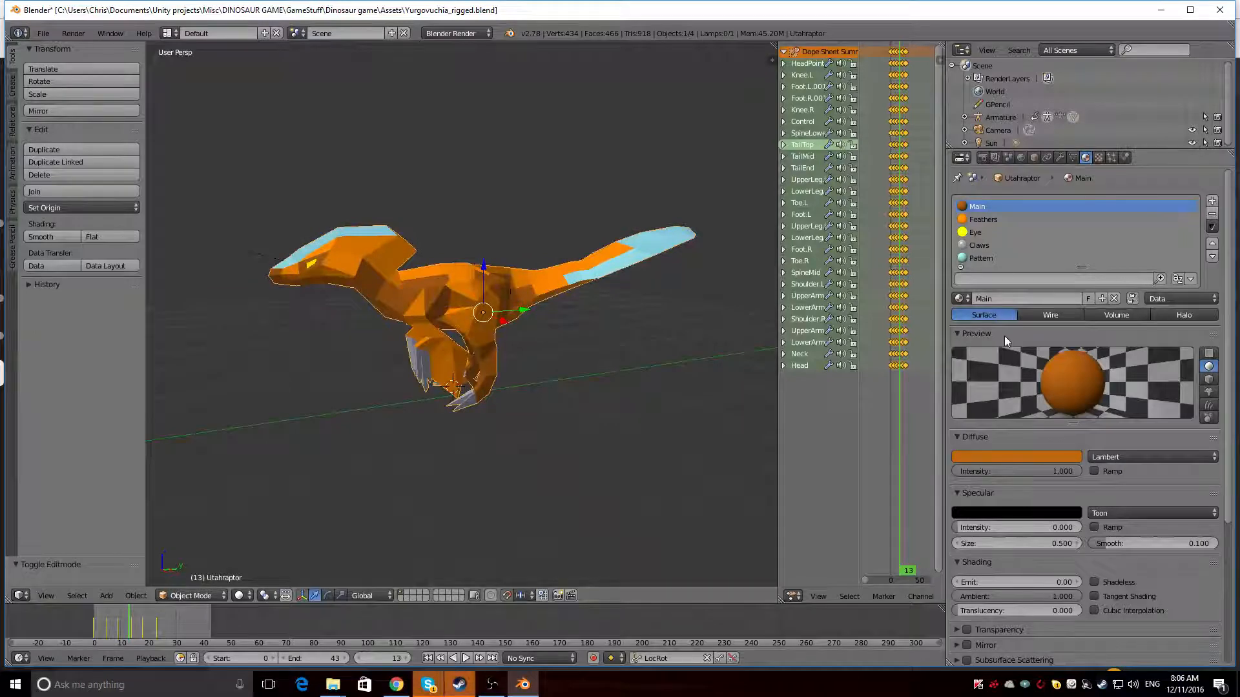
Darken the Main material's diffuse colour to brown and shift the Feathers material's diffuse colour to a slightly yellower orange
{"action": "left_click", "coordinate": [1017, 458]}
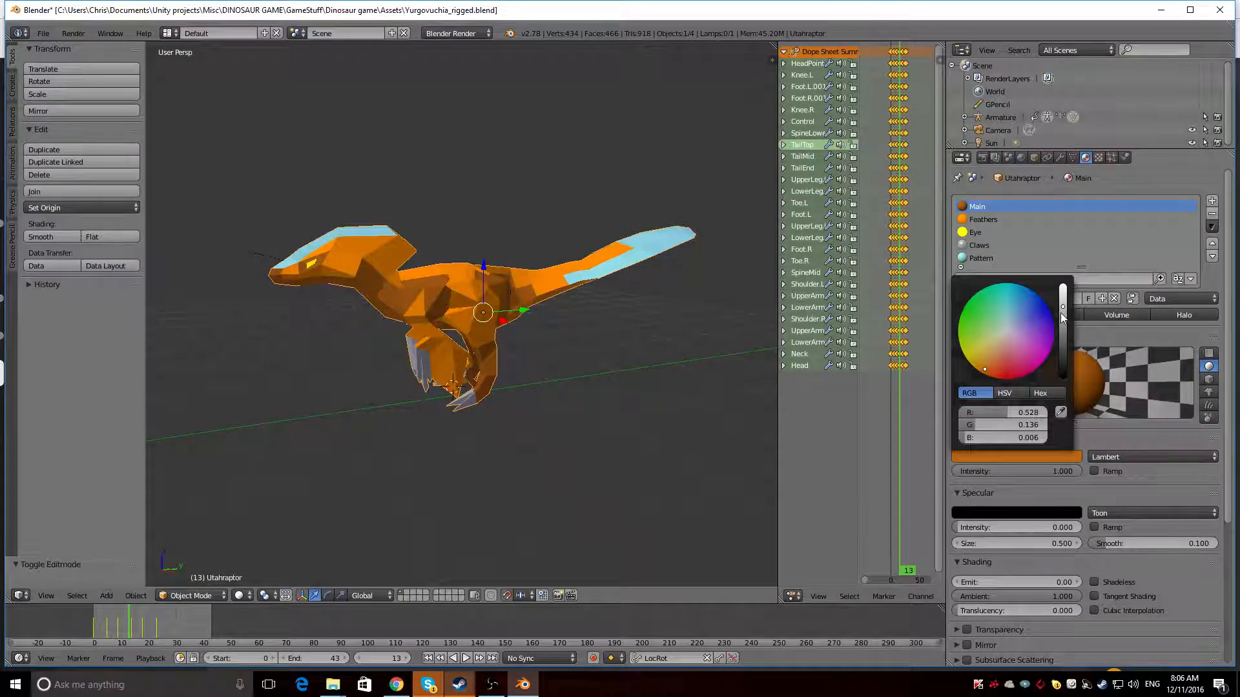
{"action": "left_click", "coordinate": [1062, 316]}
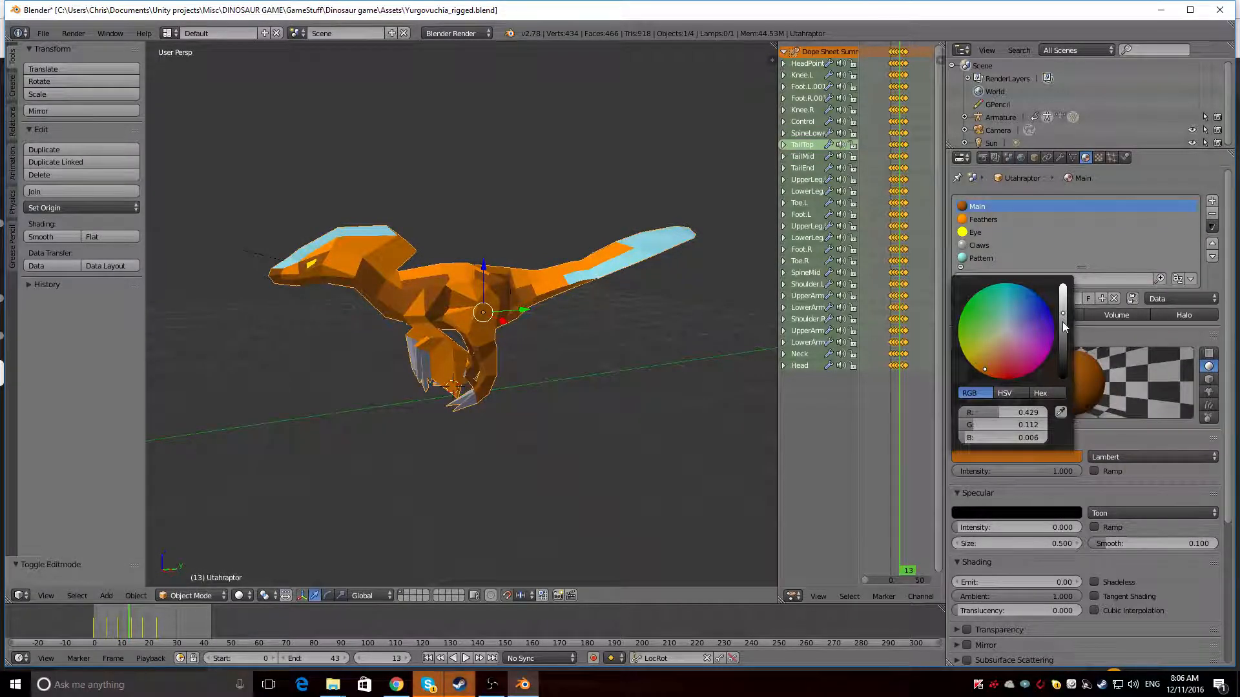
{"action": "left_click", "coordinate": [1006, 220]}
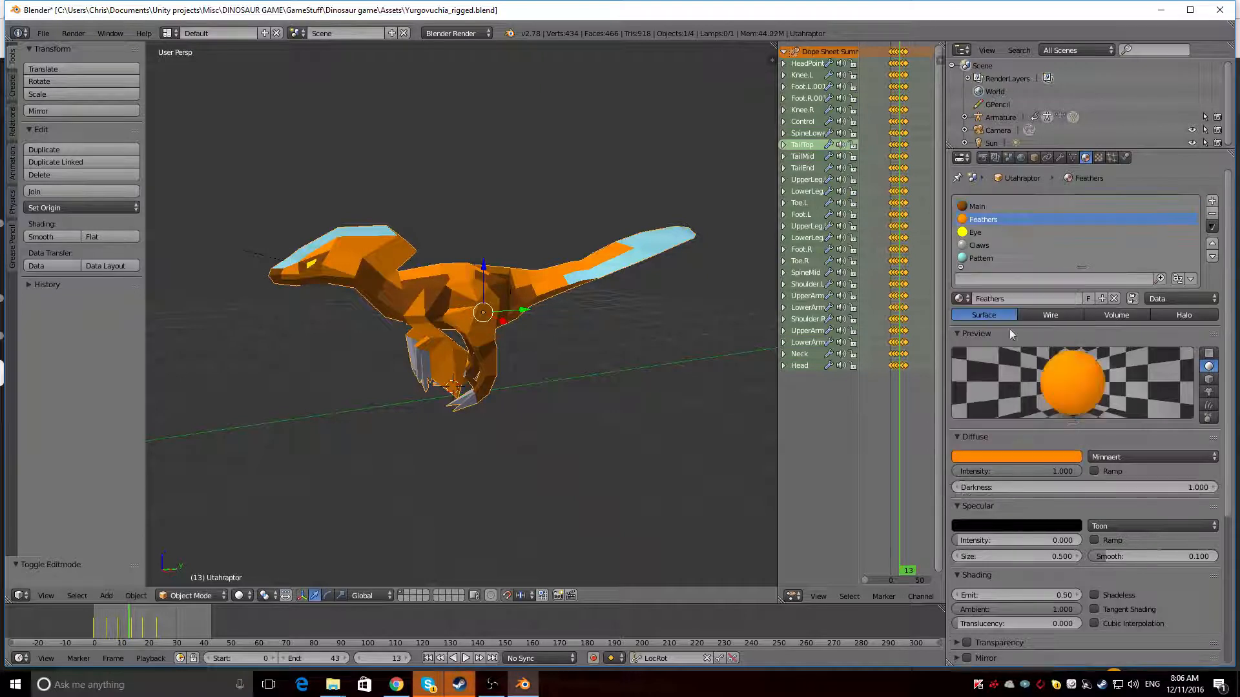
{"action": "left_click", "coordinate": [1032, 457]}
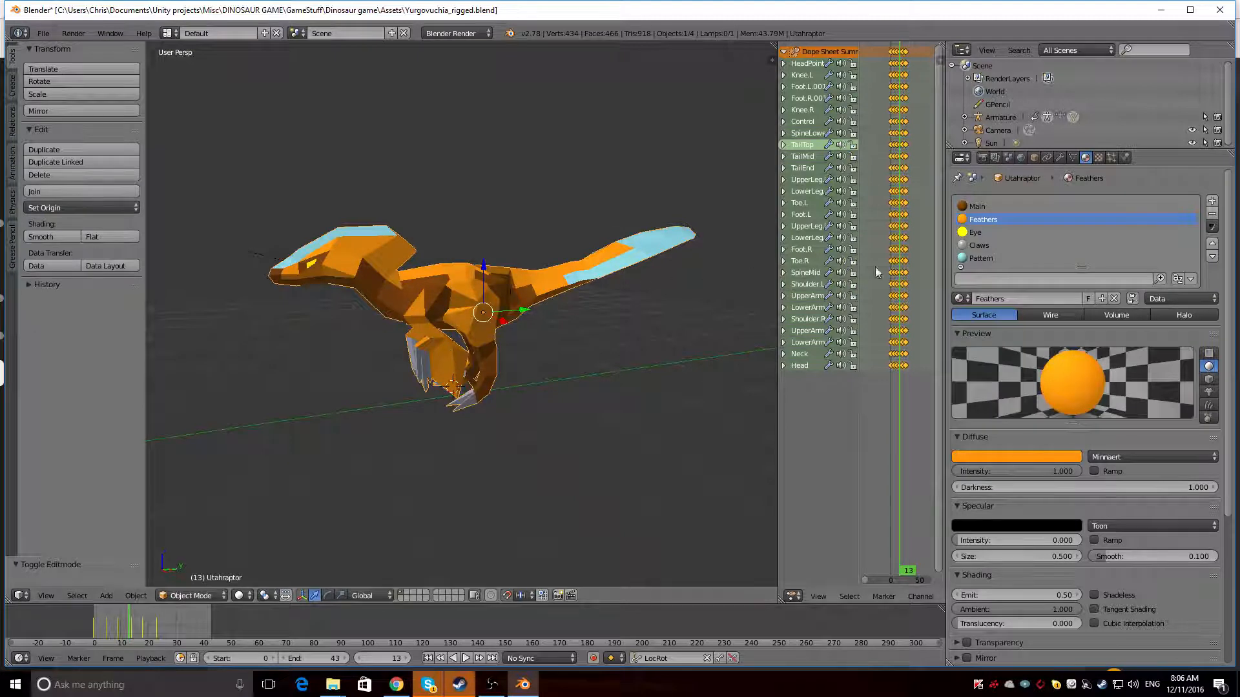
Darken the Pattern material's diffuse colour from pale cyan to a deep teal and save the file
{"action": "left_click", "coordinate": [981, 257]}
{"action": "left_click", "coordinate": [992, 458]}
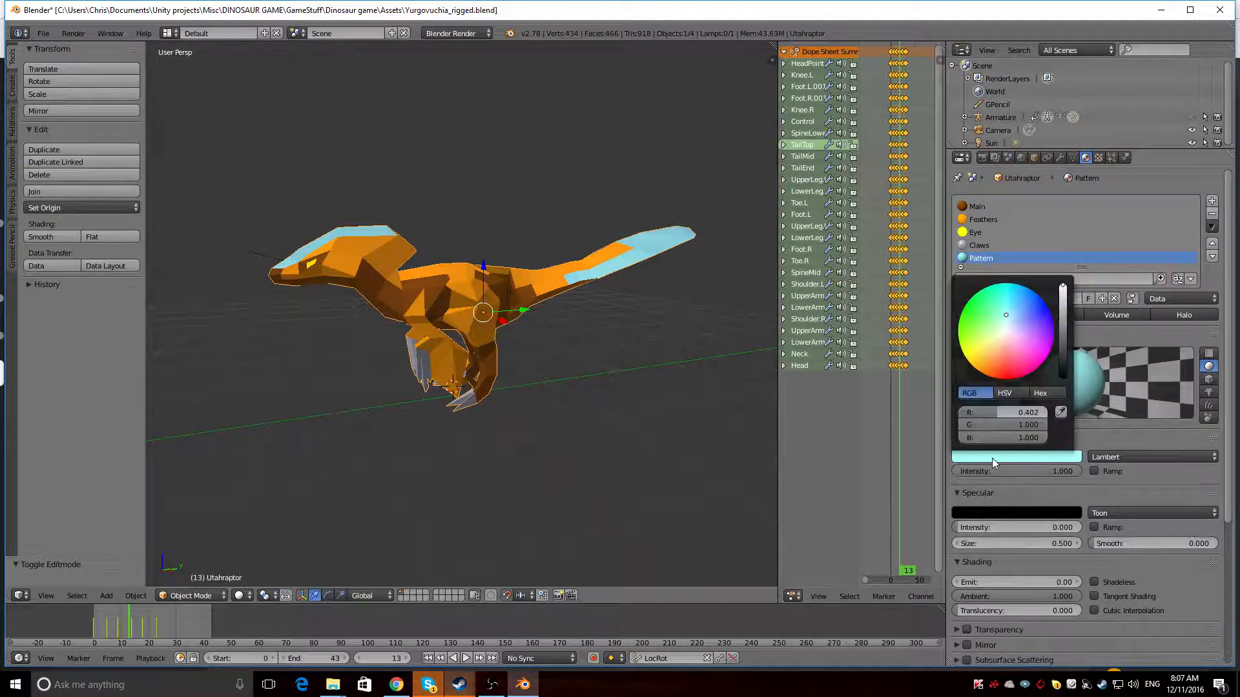
{"action": "left_click_drag", "start_coordinate": [1063, 299], "coordinate": [1062, 335]}
{"action": "middle_click_drag", "start_coordinate": [419, 351], "coordinate": [370, 350]}
{"action": "key", "text": "ctrl+s"}
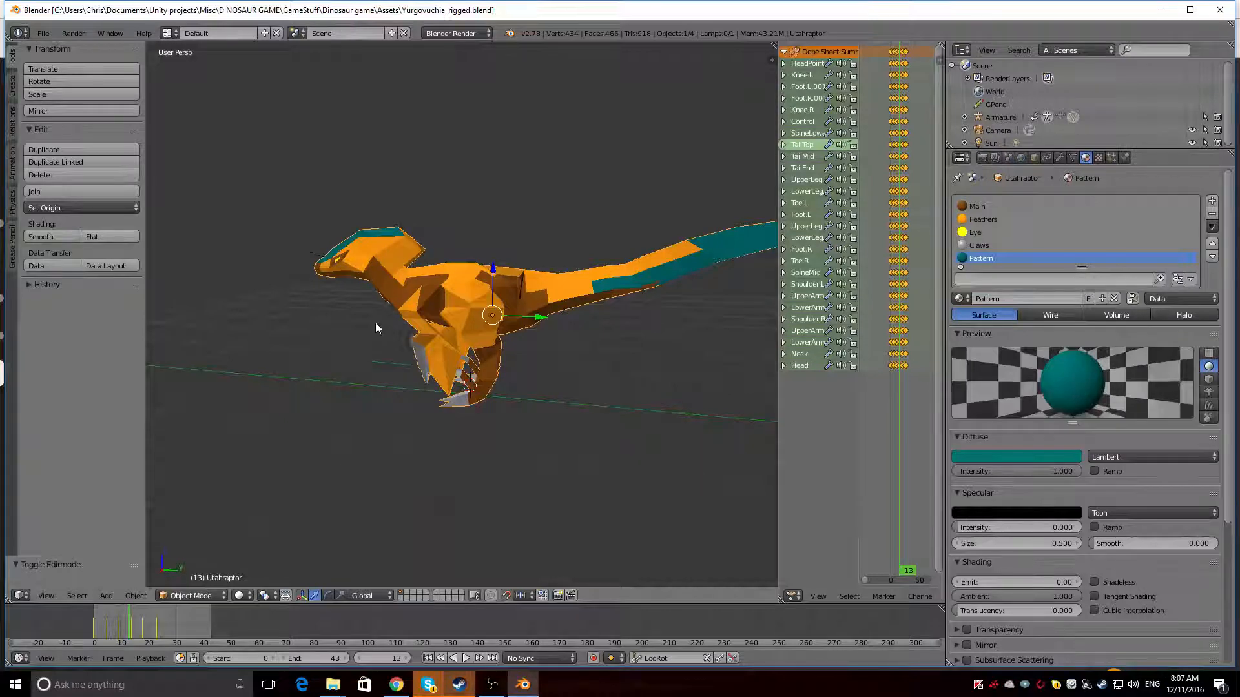
Assign the Pattern material to two Feathers faces on the back of the head crest in Edit Mode
{"action": "middle_click_drag", "start_coordinate": [374, 324], "coordinate": [429, 265]}
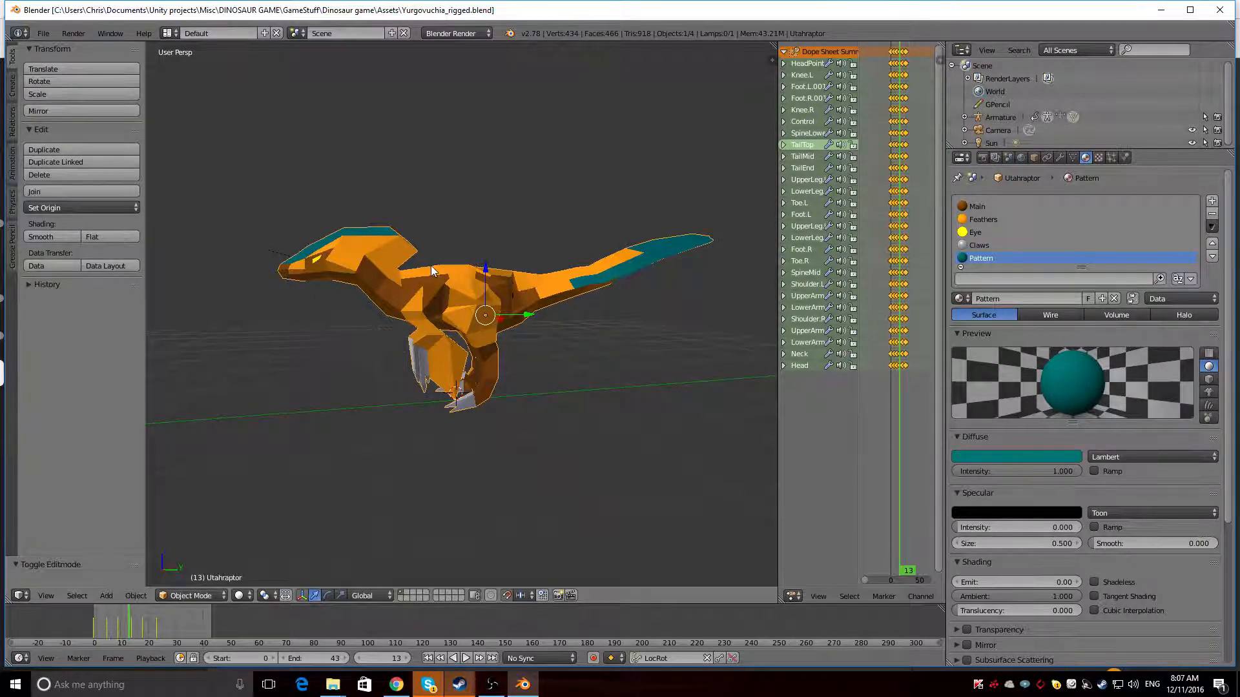
{"action": "middle_click_drag", "start_coordinate": [432, 265], "coordinate": [335, 398]}
{"action": "left_click", "coordinate": [194, 595]}
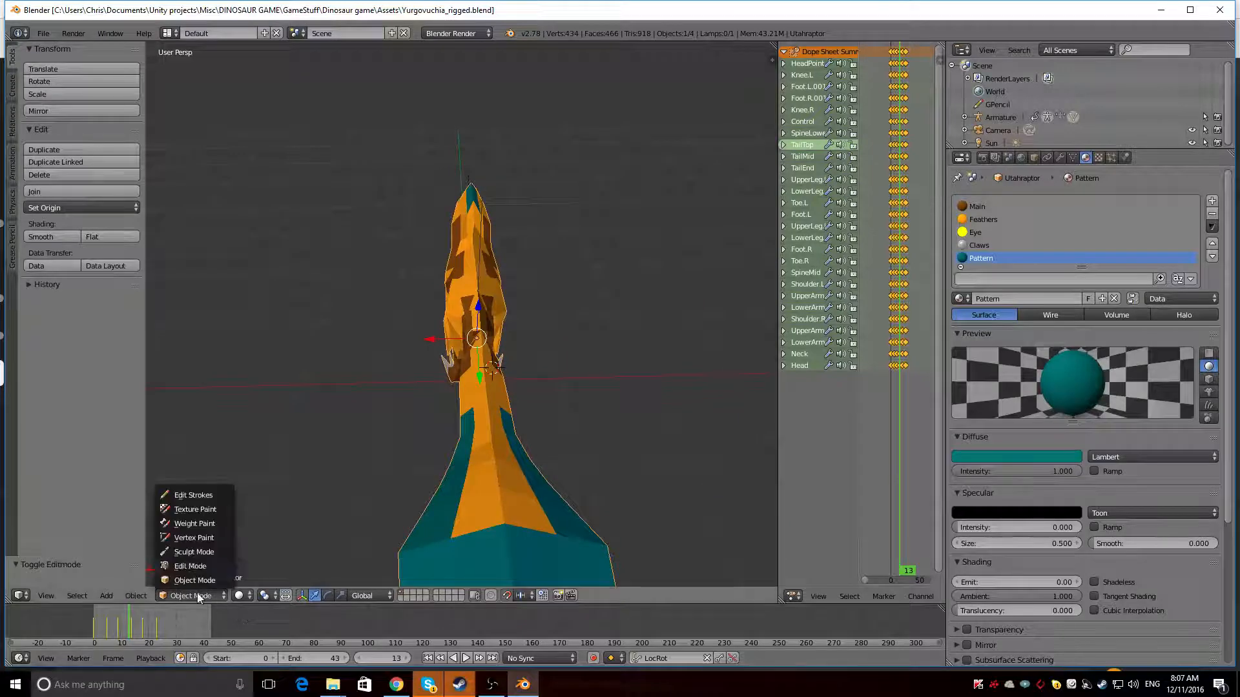
{"action": "left_click", "coordinate": [193, 566]}
{"action": "right_click", "coordinate": [465, 221]}
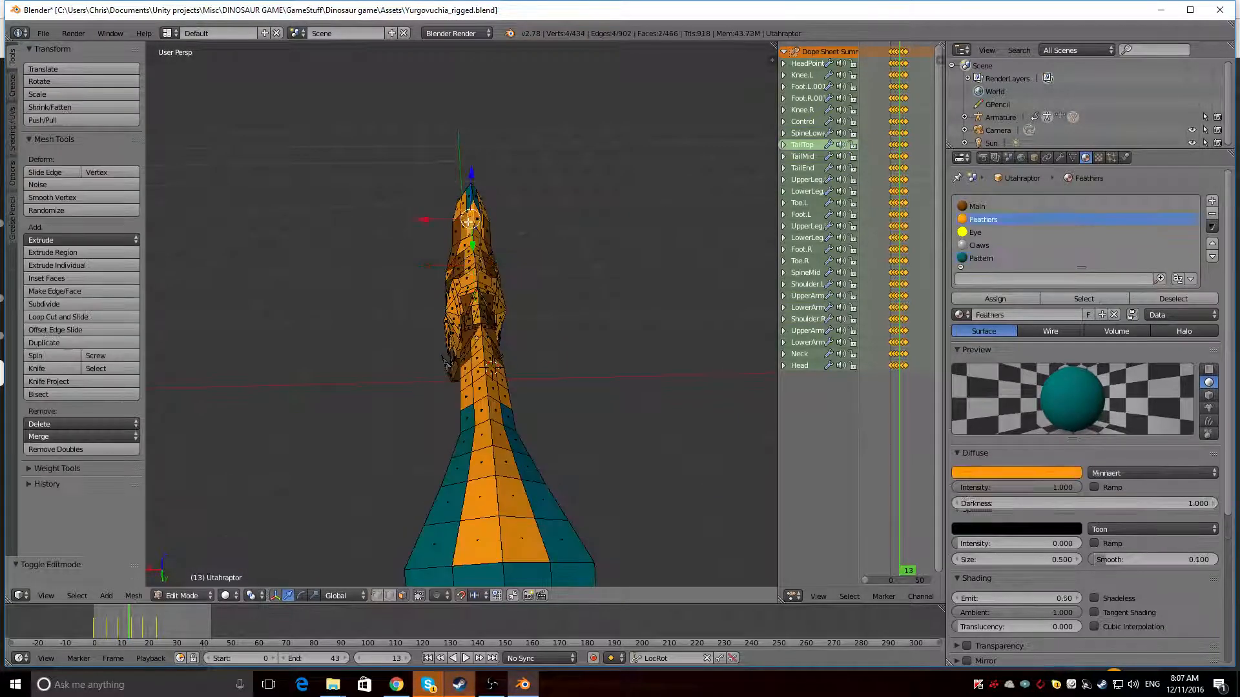
{"action": "left_click", "coordinate": [997, 257]}
{"action": "left_click", "coordinate": [979, 299]}
Assign the Pattern material to the four Feathers faces on top of the tail that border the teal tail end
{"action": "middle_click_drag", "start_coordinate": [298, 257], "coordinate": [419, 257]}
{"action": "middle_click_drag", "start_coordinate": [439, 252], "coordinate": [323, 243]}
{"action": "right_click", "coordinate": [579, 472]}
{"action": "right_click", "coordinate": [618, 459], "text": "shift"}
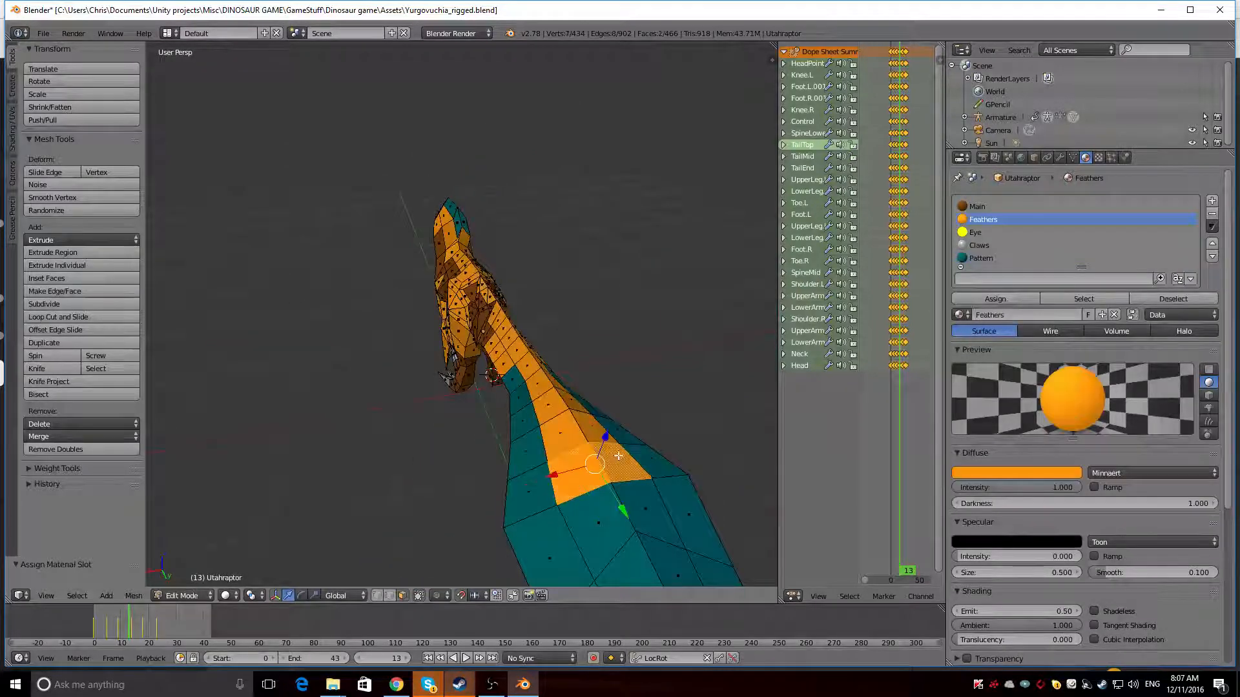
{"action": "right_click", "coordinate": [592, 426], "text": "shift"}
{"action": "right_click", "coordinate": [562, 433], "text": "shift"}
{"action": "left_click", "coordinate": [1007, 258]}
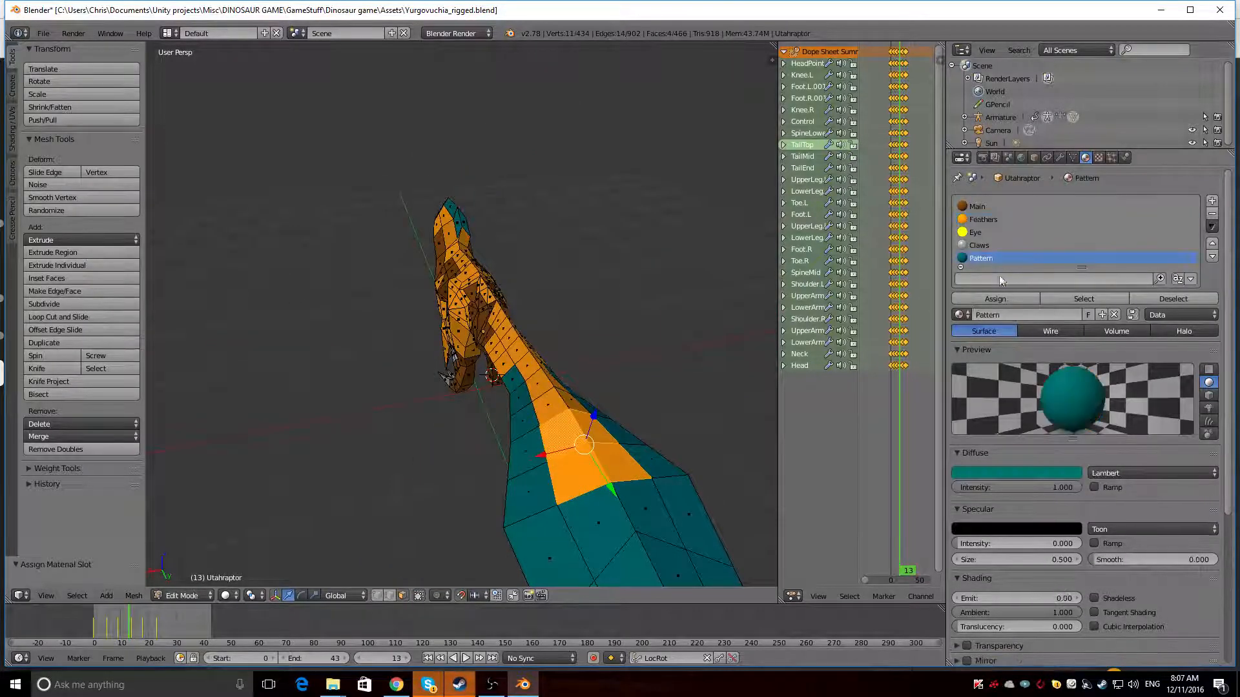
{"action": "left_click", "coordinate": [995, 299]}
{"action": "middle_click_drag", "start_coordinate": [549, 335], "coordinate": [625, 276]}
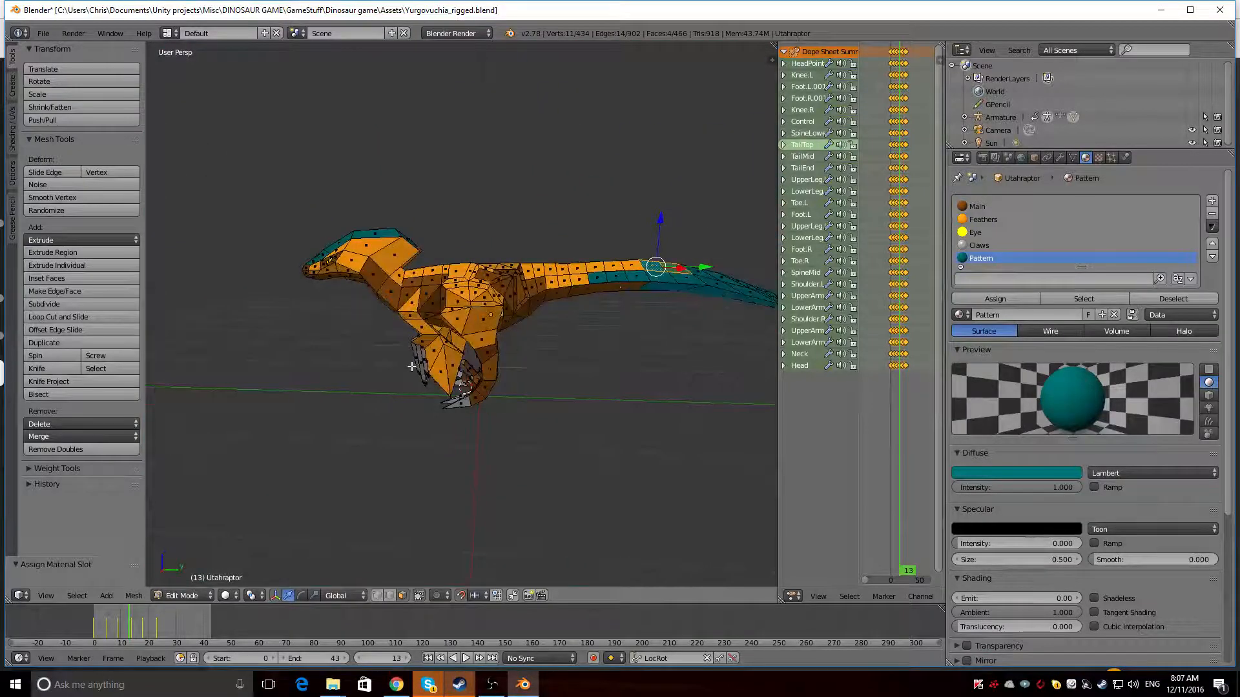
Assign the Pattern material to the four large outer Feathers faces on the two forearms
{"action": "right_click", "coordinate": [453, 377]}
{"action": "right_click", "coordinate": [441, 377], "text": "shift"}
{"action": "middle_click_drag", "start_coordinate": [649, 352], "coordinate": [414, 323]}
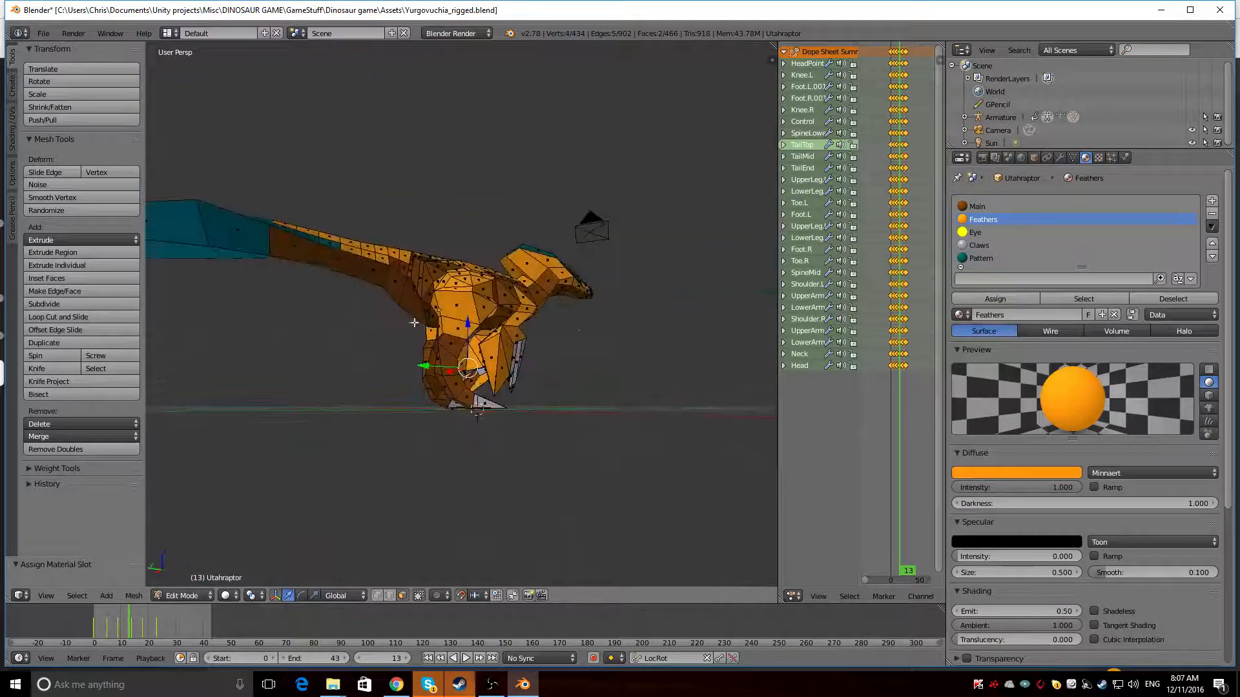
{"action": "right_click", "coordinate": [486, 362], "text": "shift"}
{"action": "right_click", "coordinate": [492, 376], "text": "shift"}
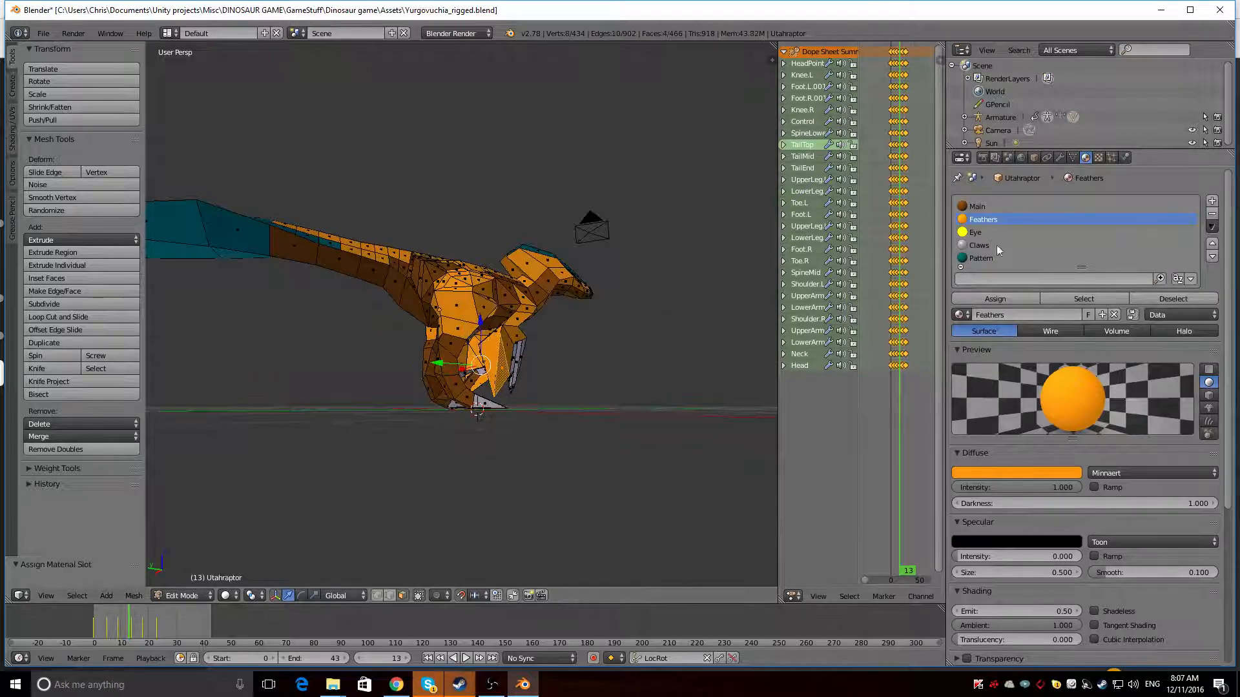
{"action": "left_click", "coordinate": [998, 259]}
{"action": "left_click", "coordinate": [995, 299]}
Assign the Pattern material to four more Feathers faces adjoining the teal patches on both forearms
{"action": "middle_click_drag", "start_coordinate": [414, 287], "coordinate": [690, 331]}
{"action": "right_click", "coordinate": [441, 356]}
{"action": "middle_click_drag", "start_coordinate": [342, 339], "coordinate": [224, 370]}
{"action": "right_click", "coordinate": [477, 347], "text": "shift"}
{"action": "scroll", "coordinate": [368, 368], "scroll_direction": "up", "scroll_amount": 4}
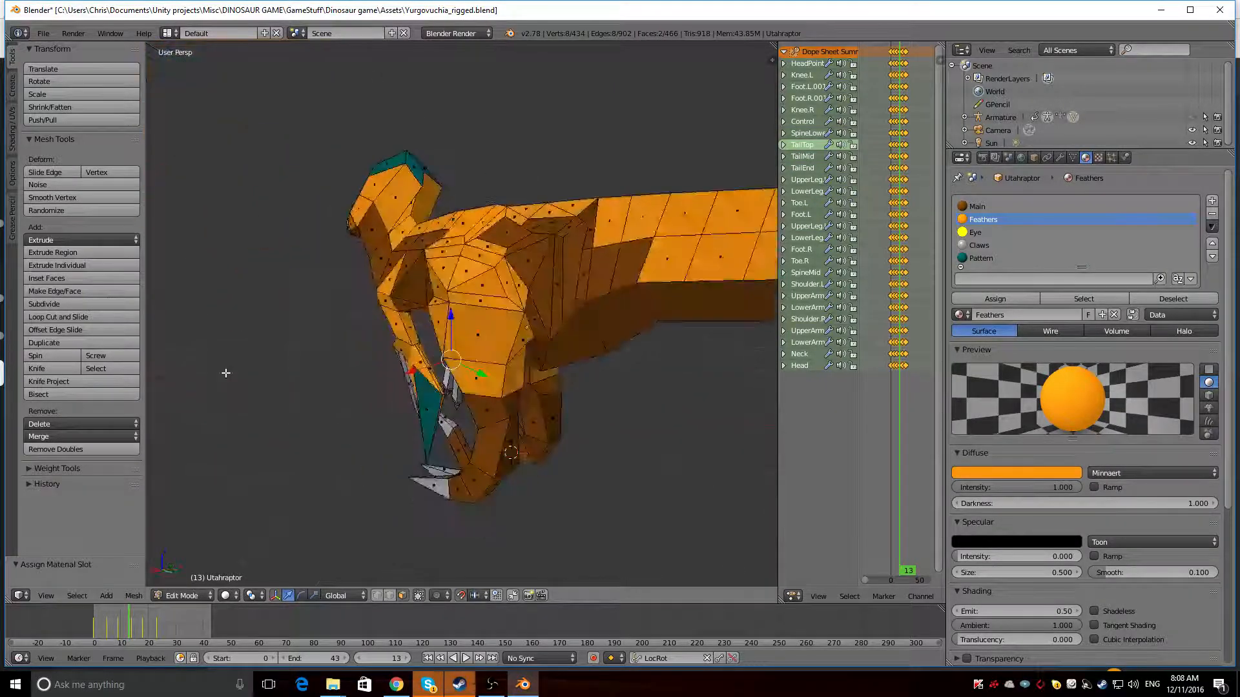
{"action": "right_click", "coordinate": [431, 386], "text": "shift"}
{"action": "middle_click_drag", "start_coordinate": [304, 346], "coordinate": [564, 342]}
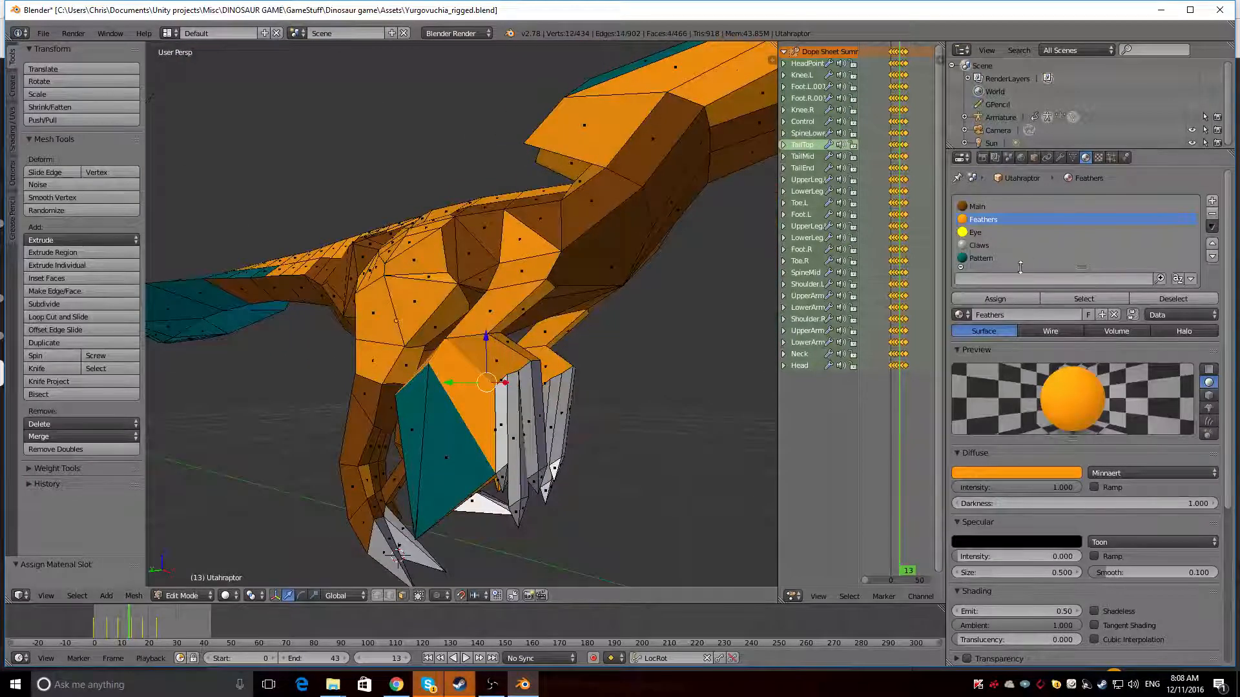
{"action": "left_click", "coordinate": [1001, 258]}
{"action": "left_click", "coordinate": [999, 301]}
{"action": "scroll", "coordinate": [503, 329], "scroll_direction": "down", "scroll_amount": 5}
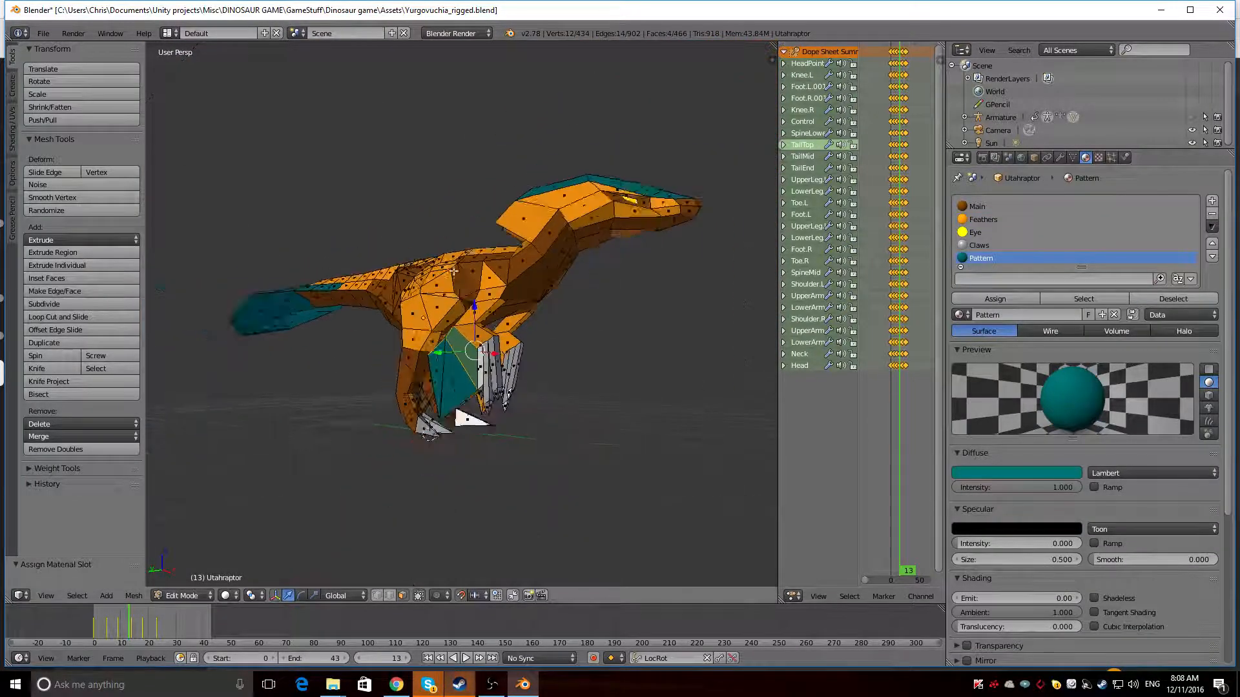
{"action": "middle_click_drag", "start_coordinate": [462, 333], "coordinate": [218, 295]}
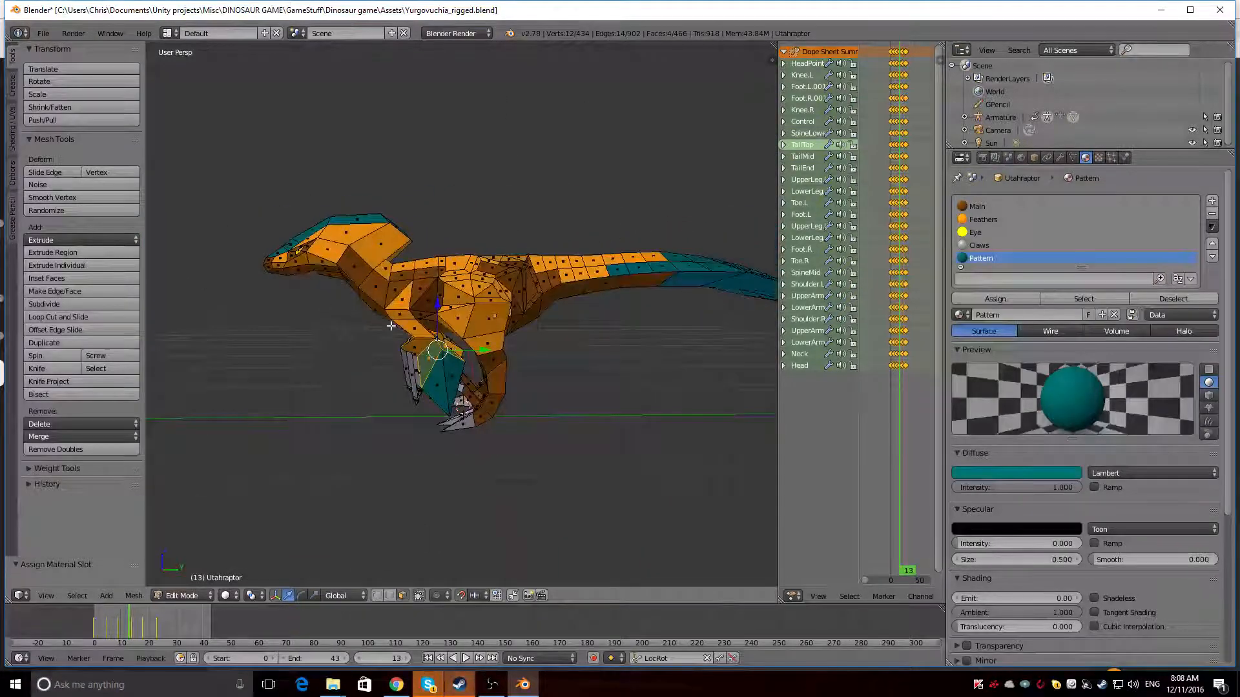
Undo the Pattern assignments on both forearms and clear the face selection
{"action": "right_click", "coordinate": [421, 345]}
{"action": "mouse_move", "coordinate": [421, 346]}
{"action": "middle_mouse_down"}
{"action": "mouse_move", "coordinate": [653, 338]}
{"action": "mouse_move", "coordinate": [721, 313]}
{"action": "mouse_move", "coordinate": [603, 299]}
{"action": "mouse_move", "coordinate": [149, 296]}
{"action": "mouse_move", "coordinate": [622, 327]}
{"action": "mouse_move", "coordinate": [422, 325]}
{"action": "middle_mouse_up"}
{"action": "key", "text": "ctrl+z"}
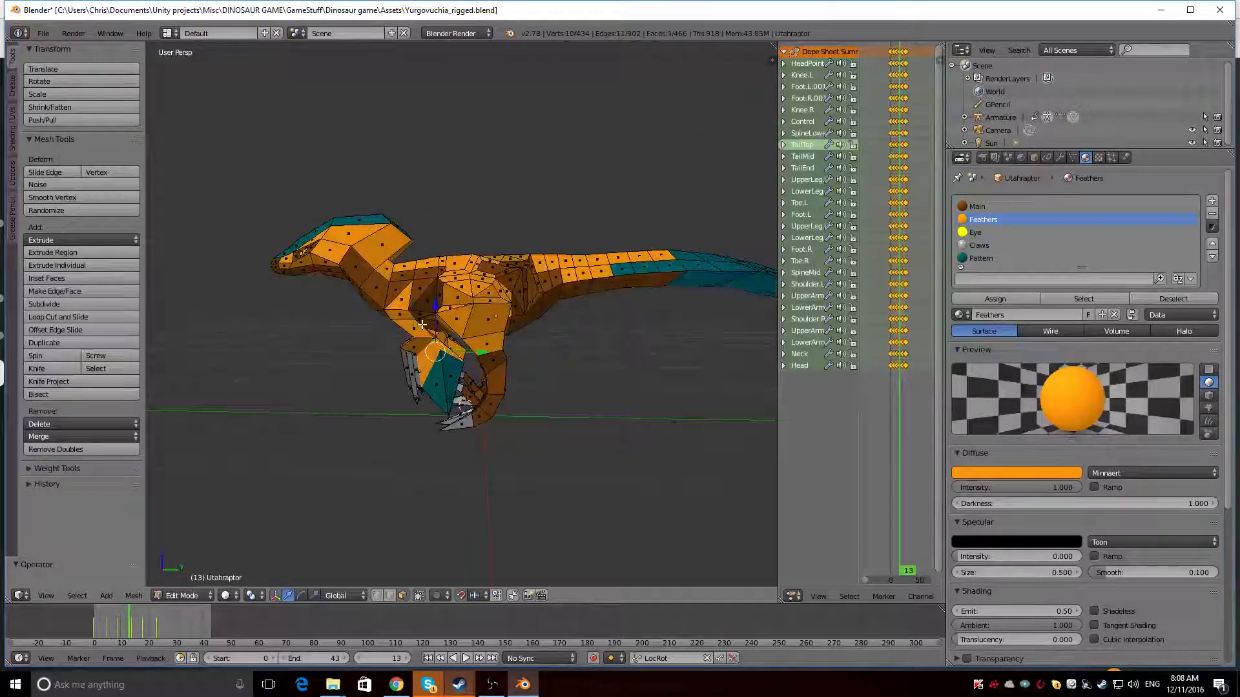
{"action": "key", "text": "ctrl+z"}
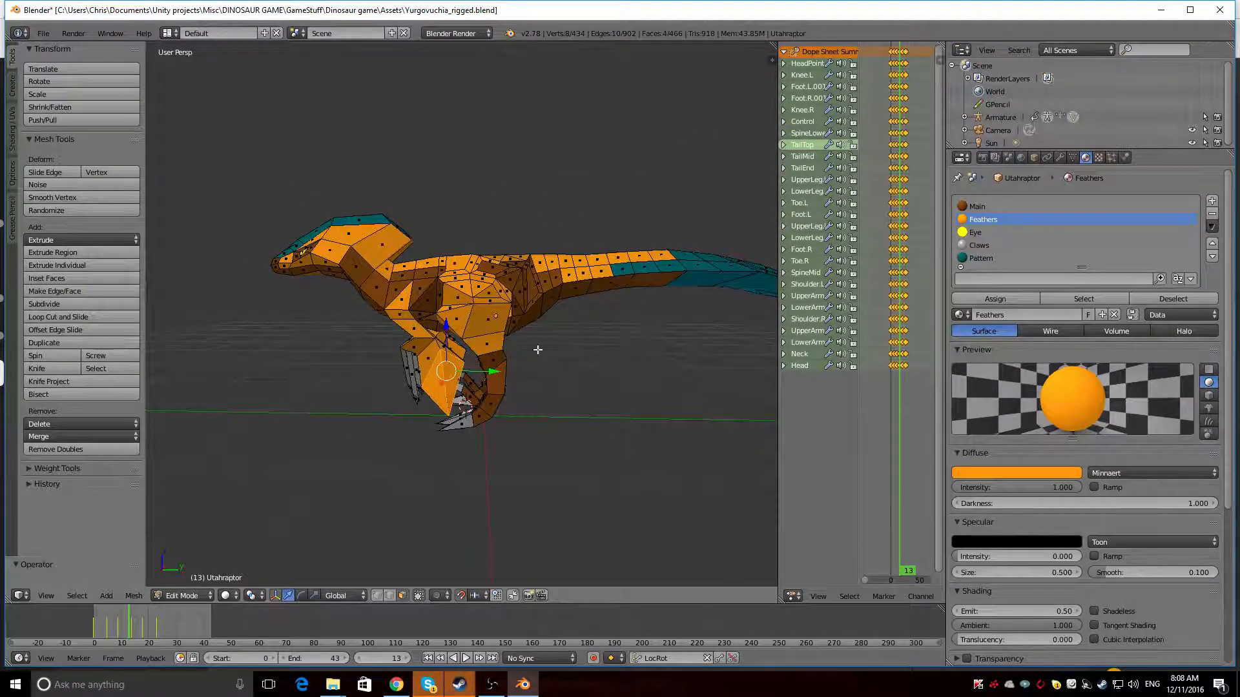
{"action": "middle_click_drag", "start_coordinate": [647, 378], "coordinate": [595, 366]}
{"action": "key", "text": "a"}
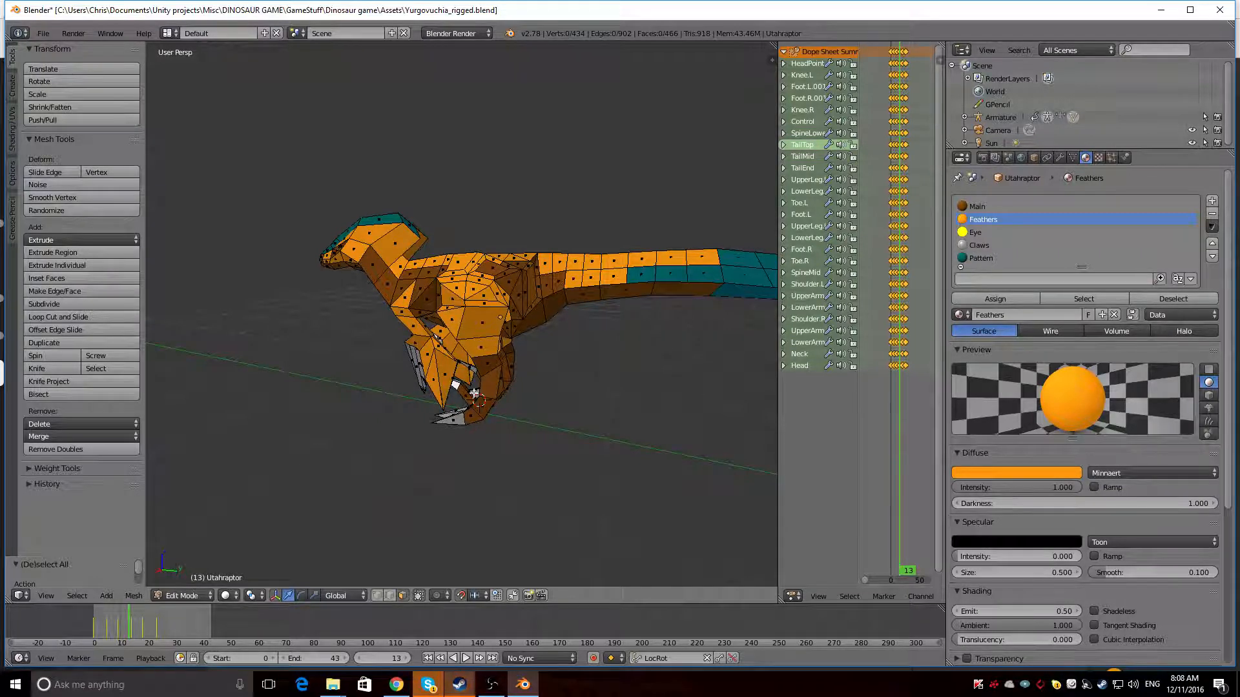
Assign the Main material to nine Feathers faces around the dinosaur's right upper arm and wrist, leaving the large forearm feathers orange
{"action": "middle_click_drag", "start_coordinate": [338, 344], "coordinate": [409, 353]}
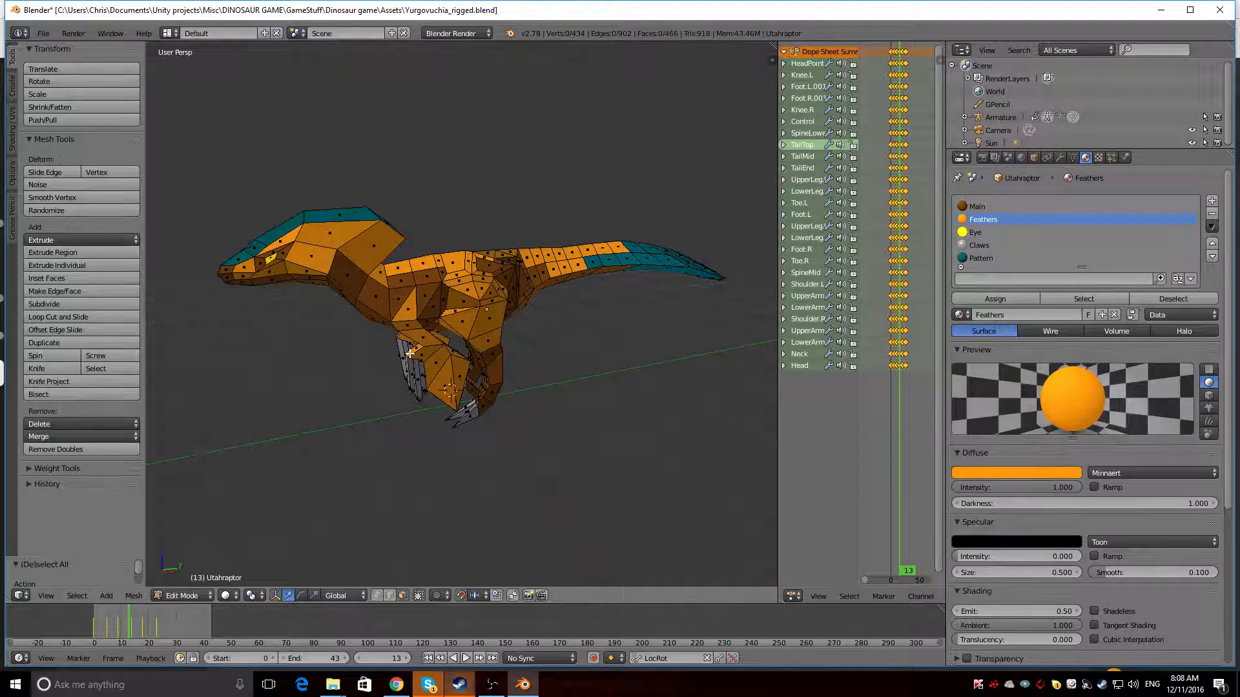
{"action": "middle_click_drag", "start_coordinate": [253, 295], "coordinate": [565, 296]}
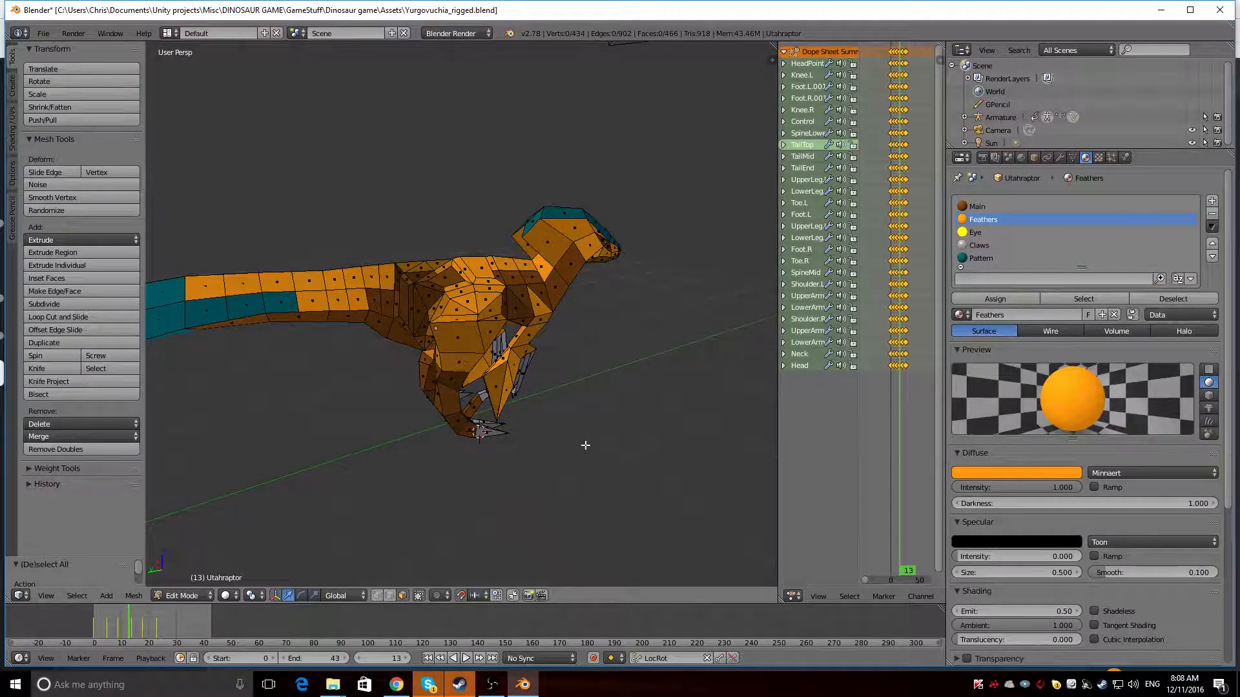
{"action": "middle_click_drag", "start_coordinate": [585, 445], "coordinate": [529, 417]}
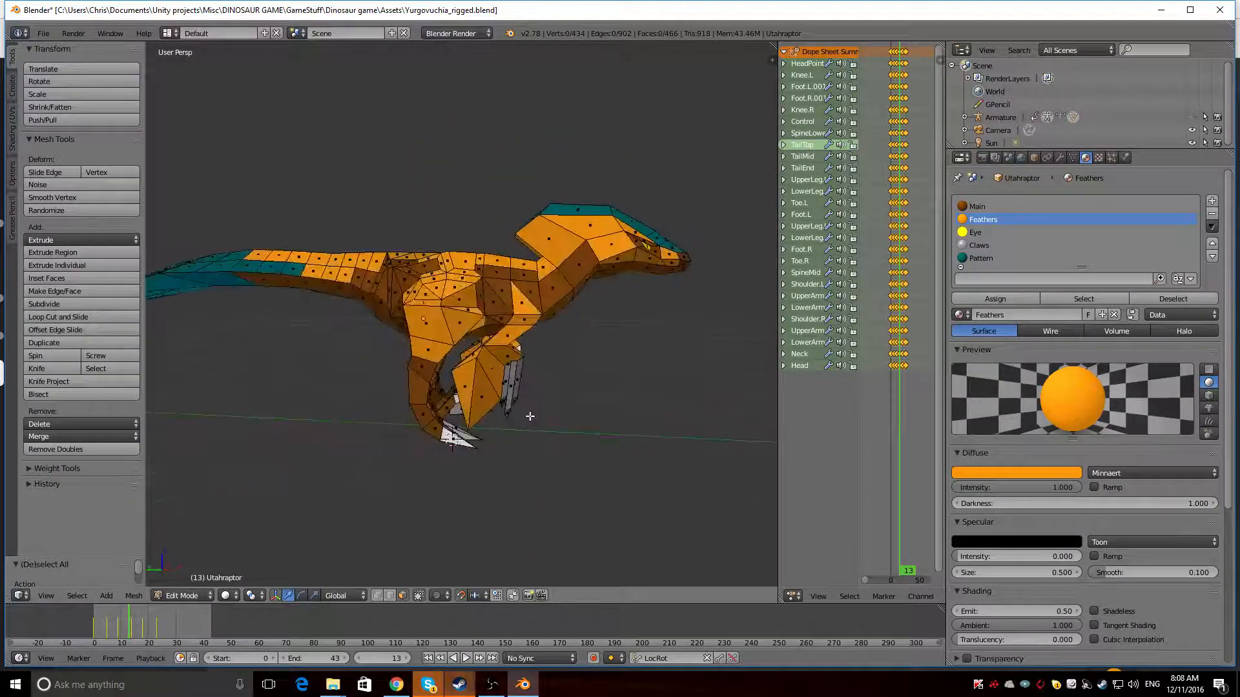
{"action": "right_click", "coordinate": [513, 355]}
{"action": "middle_click_drag", "start_coordinate": [514, 354], "coordinate": [474, 362]}
{"action": "scroll", "coordinate": [353, 363], "scroll_direction": "up", "scroll_amount": 3}
{"action": "right_click", "coordinate": [345, 379], "text": "shift"}
{"action": "right_click", "coordinate": [365, 385], "text": "shift"}
{"action": "right_click", "coordinate": [395, 335], "text": "shift"}
{"action": "middle_click_drag", "start_coordinate": [395, 337], "coordinate": [630, 321]}
{"action": "right_click", "coordinate": [417, 354], "text": "shift"}
{"action": "right_click", "coordinate": [357, 344], "text": "shift"}
{"action": "right_click", "coordinate": [596, 324], "text": "shift"}
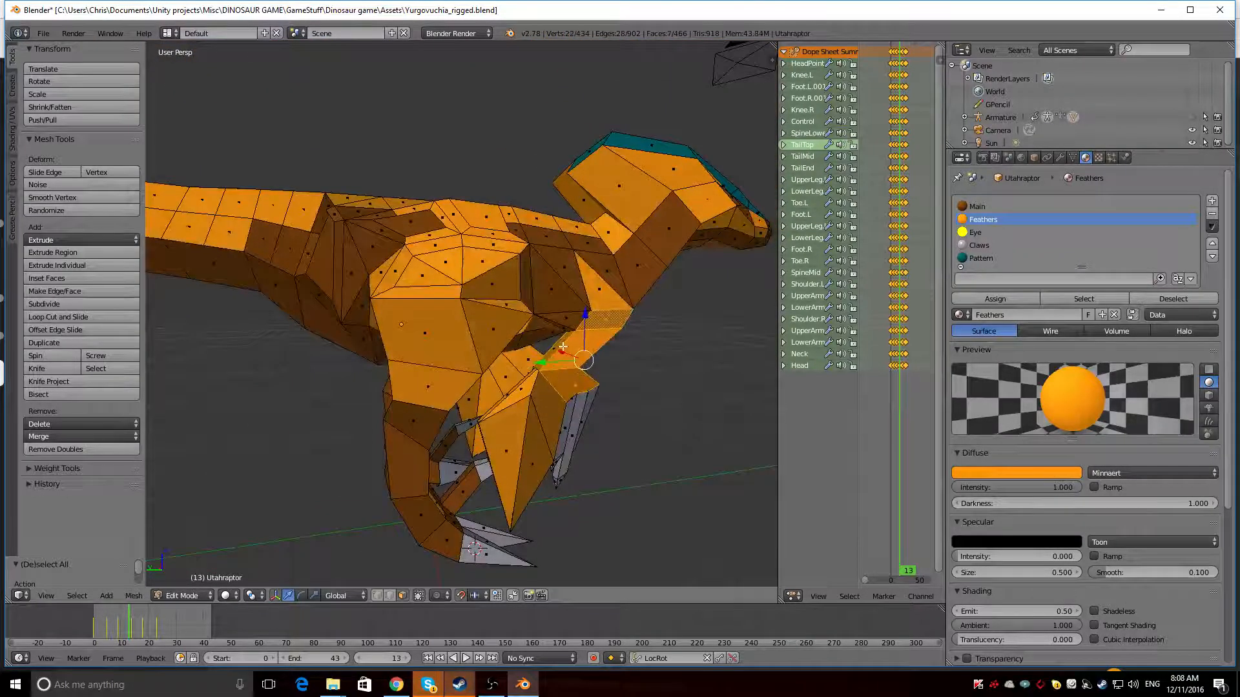
{"action": "right_click", "coordinate": [560, 344], "text": "shift"}
{"action": "right_click", "coordinate": [569, 337], "text": "shift"}
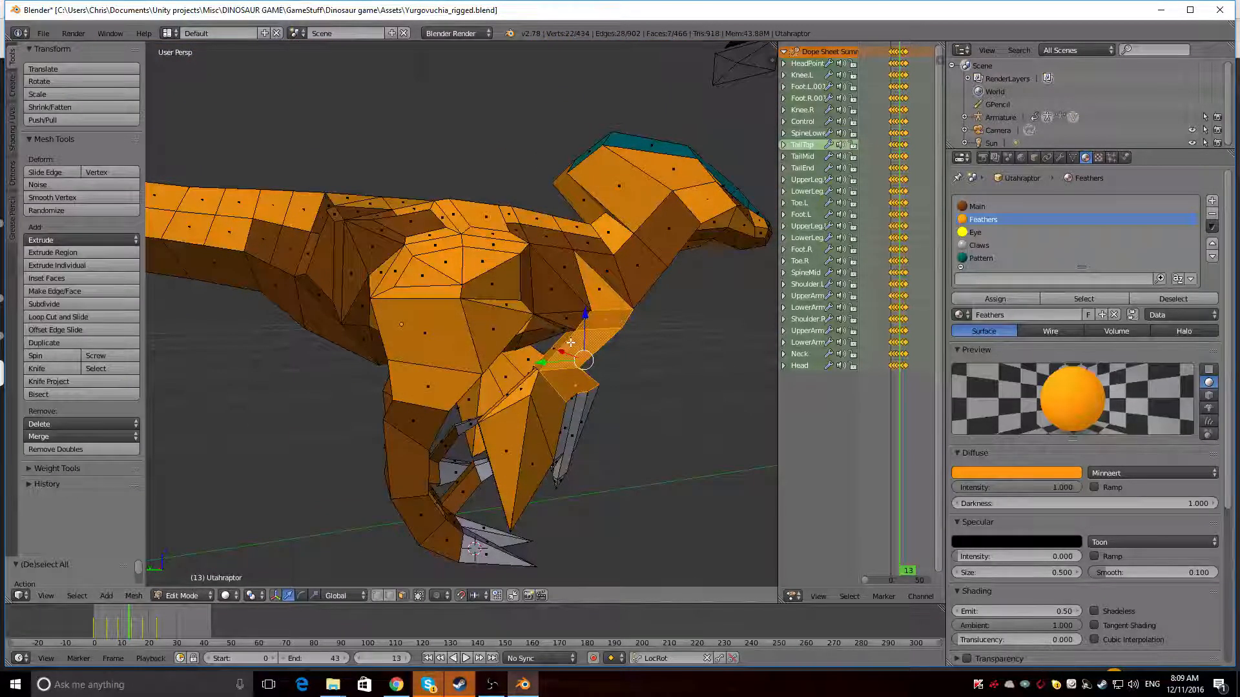
{"action": "right_click", "coordinate": [561, 341], "text": "shift"}
{"action": "right_click", "coordinate": [609, 290], "text": "shift"}
{"action": "middle_click_drag", "start_coordinate": [609, 291], "coordinate": [392, 374]}
{"action": "left_click", "coordinate": [977, 206]}
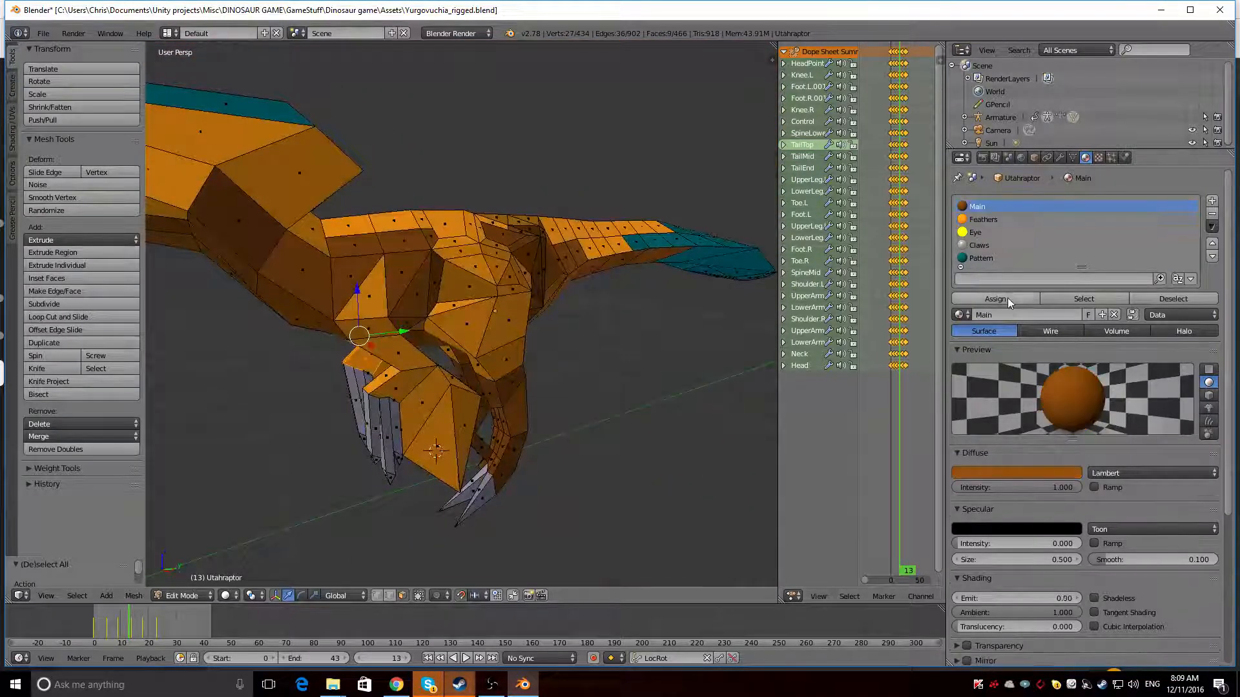
{"action": "left_click", "coordinate": [1008, 297]}
Inspect the recoloured right arm from several sides in rendered viewport shading
{"action": "middle_click_drag", "start_coordinate": [582, 271], "coordinate": [514, 303]}
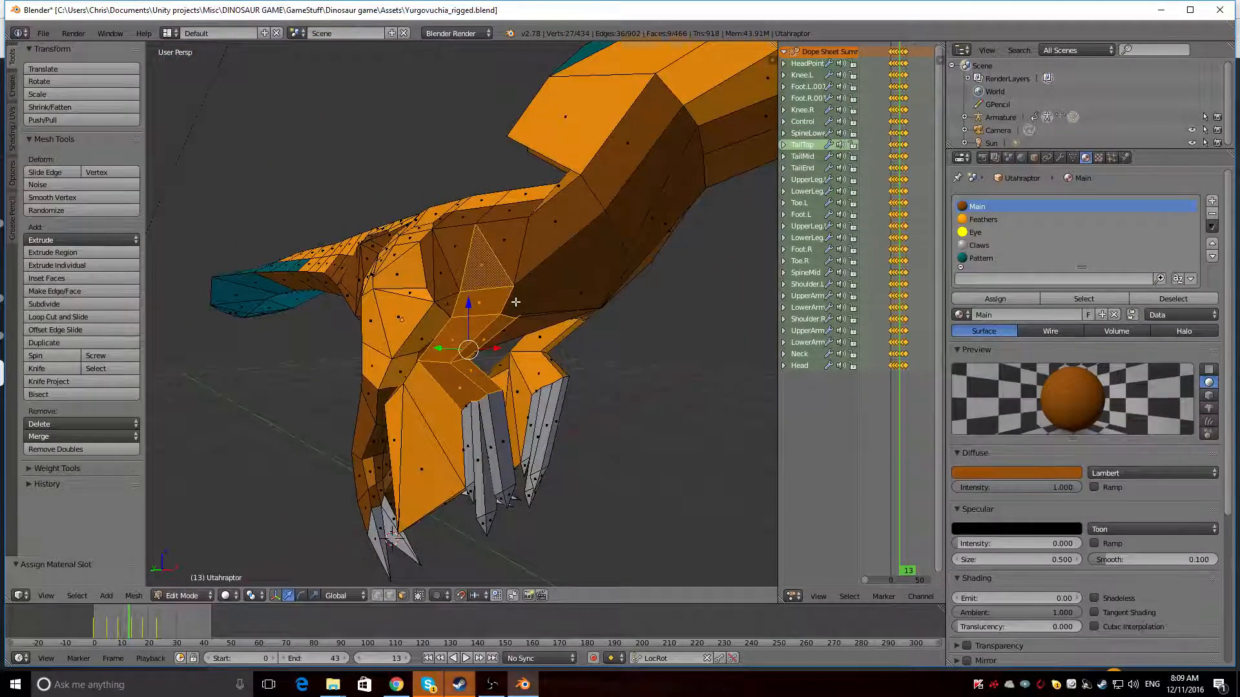
{"action": "scroll", "coordinate": [486, 312], "scroll_direction": "down", "scroll_amount": 6}
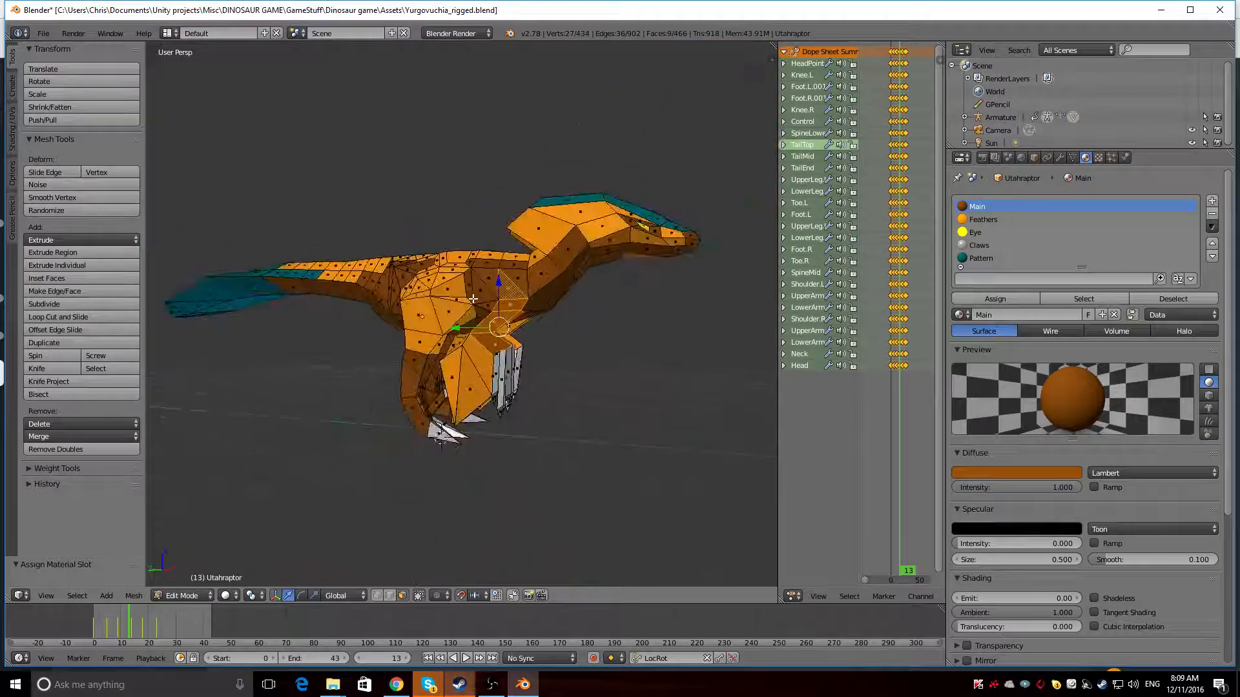
{"action": "key", "text": "shift+z"}
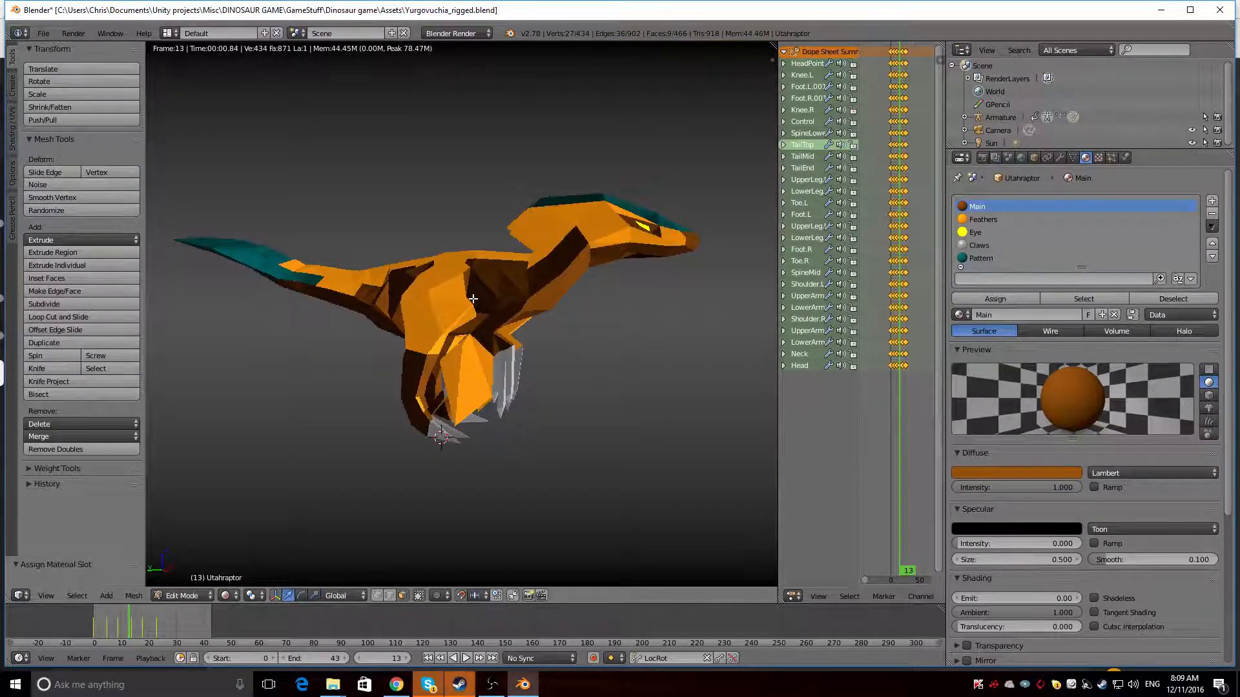
{"action": "middle_click_drag", "start_coordinate": [523, 340], "coordinate": [294, 367]}
{"action": "key", "text": "shift+z"}
Assign the Main material to the nine matching Feathers faces around the left upper arm and wrist
{"action": "scroll", "coordinate": [297, 363], "scroll_direction": "up", "scroll_amount": 3}
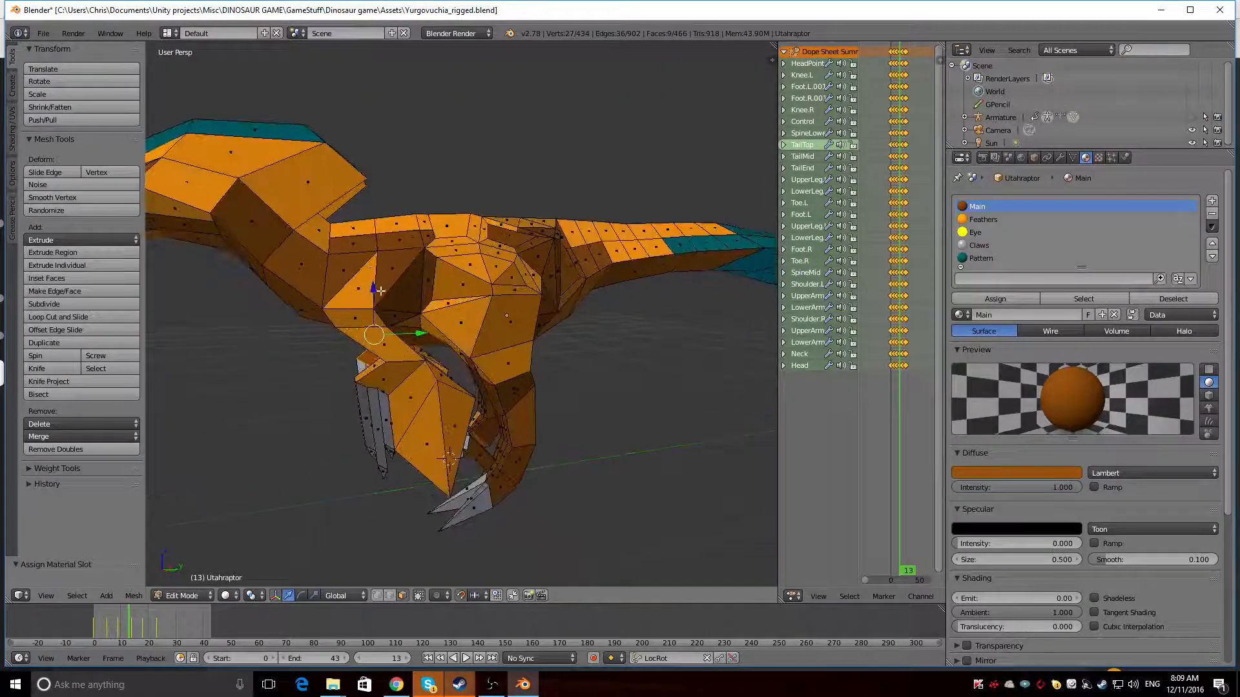
{"action": "right_click", "coordinate": [357, 292]}
{"action": "right_click", "coordinate": [395, 369], "text": "ctrl"}
{"action": "middle_click_drag", "start_coordinate": [396, 368], "coordinate": [235, 348]}
{"action": "right_click", "coordinate": [558, 331], "text": "shift"}
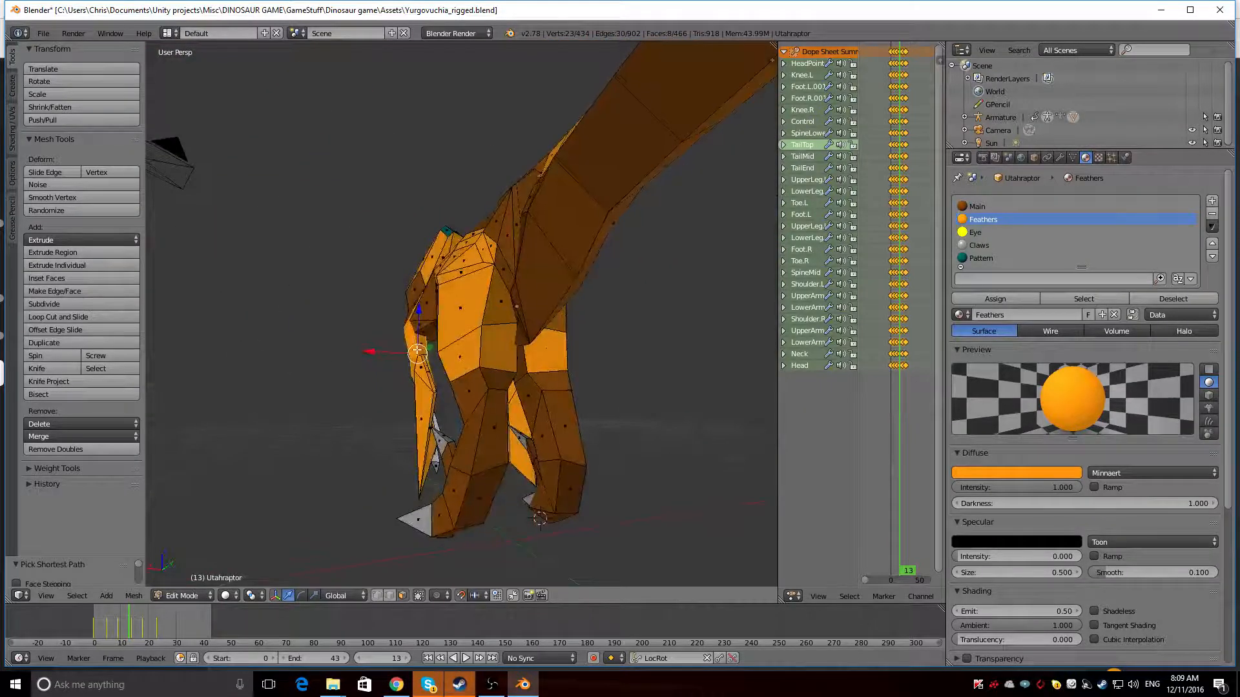
{"action": "middle_click_drag", "start_coordinate": [415, 343], "coordinate": [754, 366]}
{"action": "left_click", "coordinate": [993, 206]}
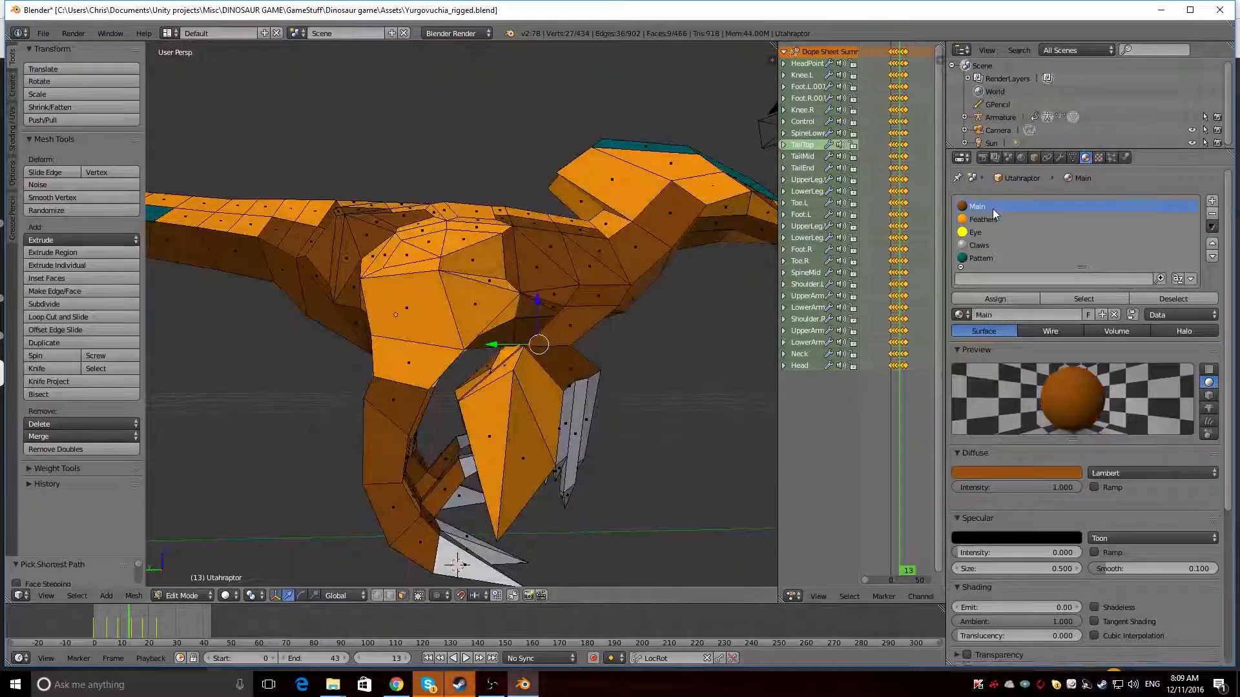
{"action": "left_click", "coordinate": [989, 299]}
Preview both brown arms against the orange body in rendered viewport shading
{"action": "mouse_move", "coordinate": [678, 329]}
{"action": "middle_mouse_down"}
{"action": "mouse_move", "coordinate": [436, 354]}
{"action": "mouse_move", "coordinate": [567, 335]}
{"action": "mouse_move", "coordinate": [662, 346]}
{"action": "middle_mouse_up"}
{"action": "key", "text": "shift+z"}
{"action": "scroll", "coordinate": [467, 354], "scroll_direction": "down", "scroll_amount": 2}
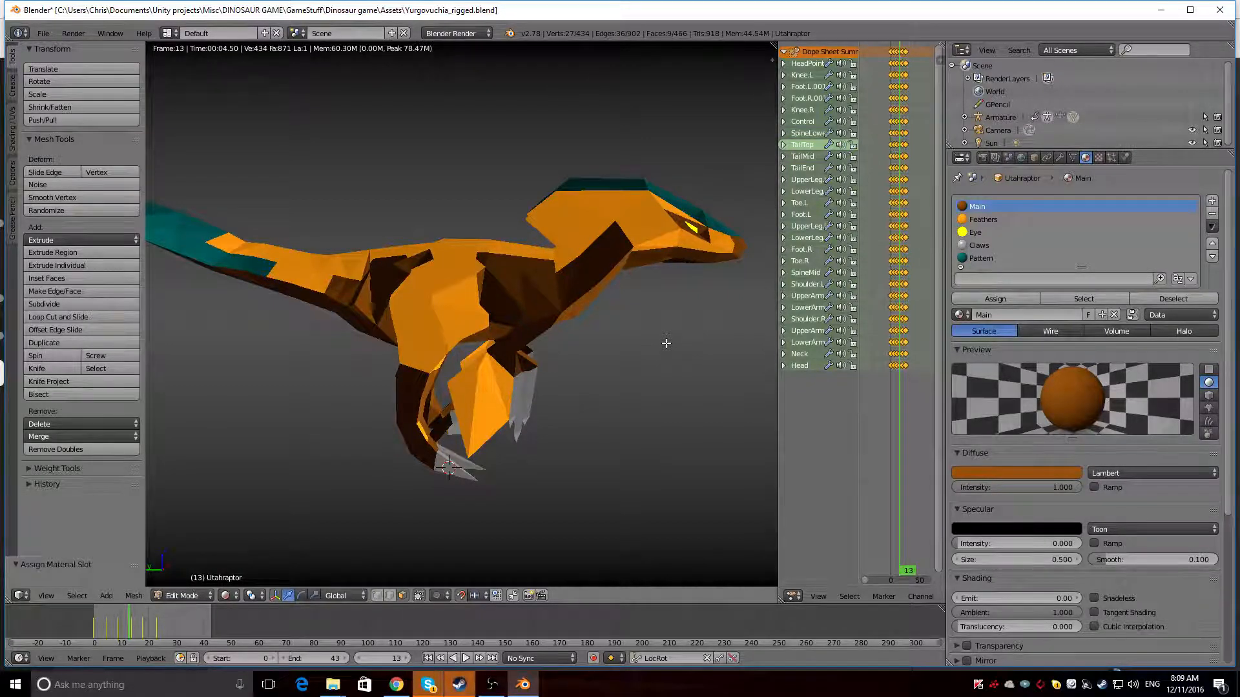
{"action": "key", "text": "shift+z"}
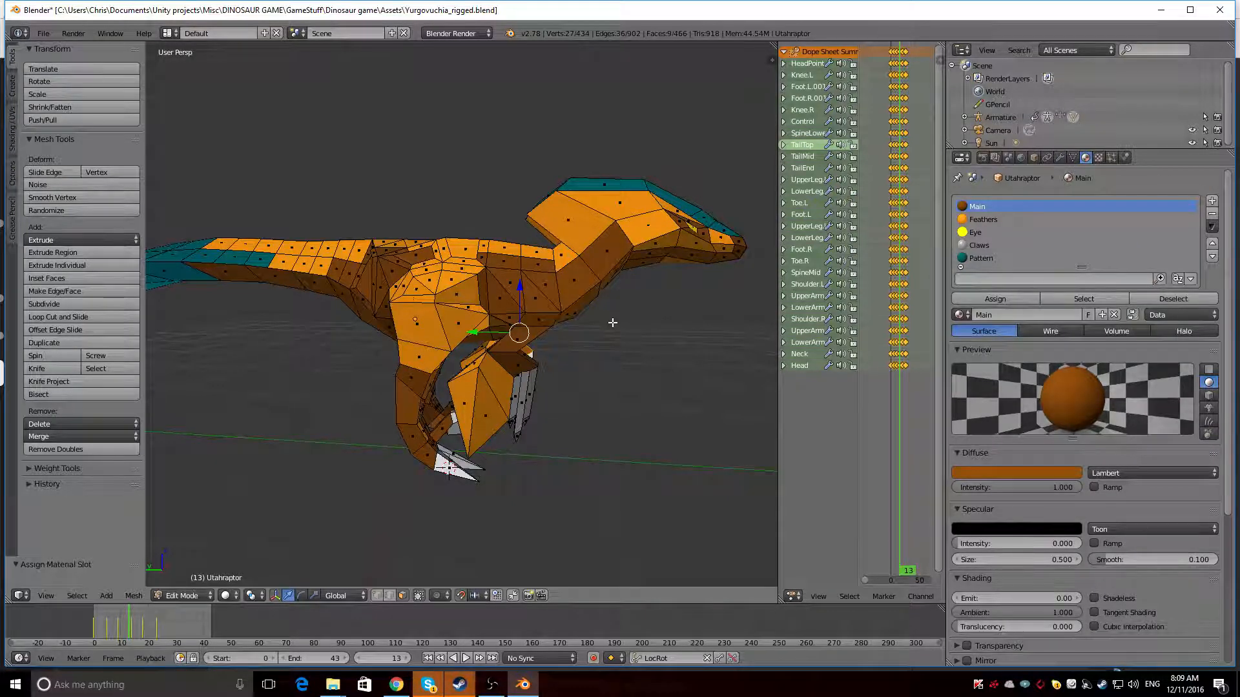
Assign the Main material to the two small Feathers faces beside the spine behind the hips
{"action": "key", "text": "a"}
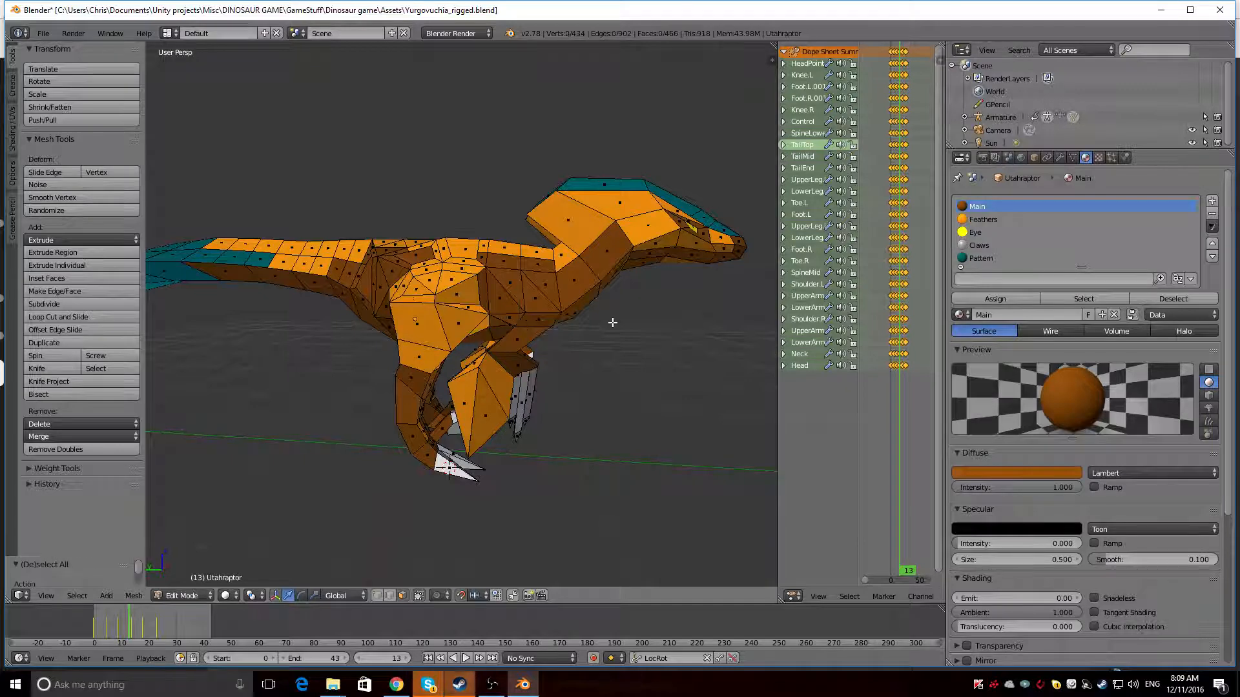
{"action": "middle_click_drag", "start_coordinate": [611, 324], "coordinate": [287, 320]}
{"action": "scroll", "coordinate": [568, 319], "scroll_direction": "up", "scroll_amount": 8}
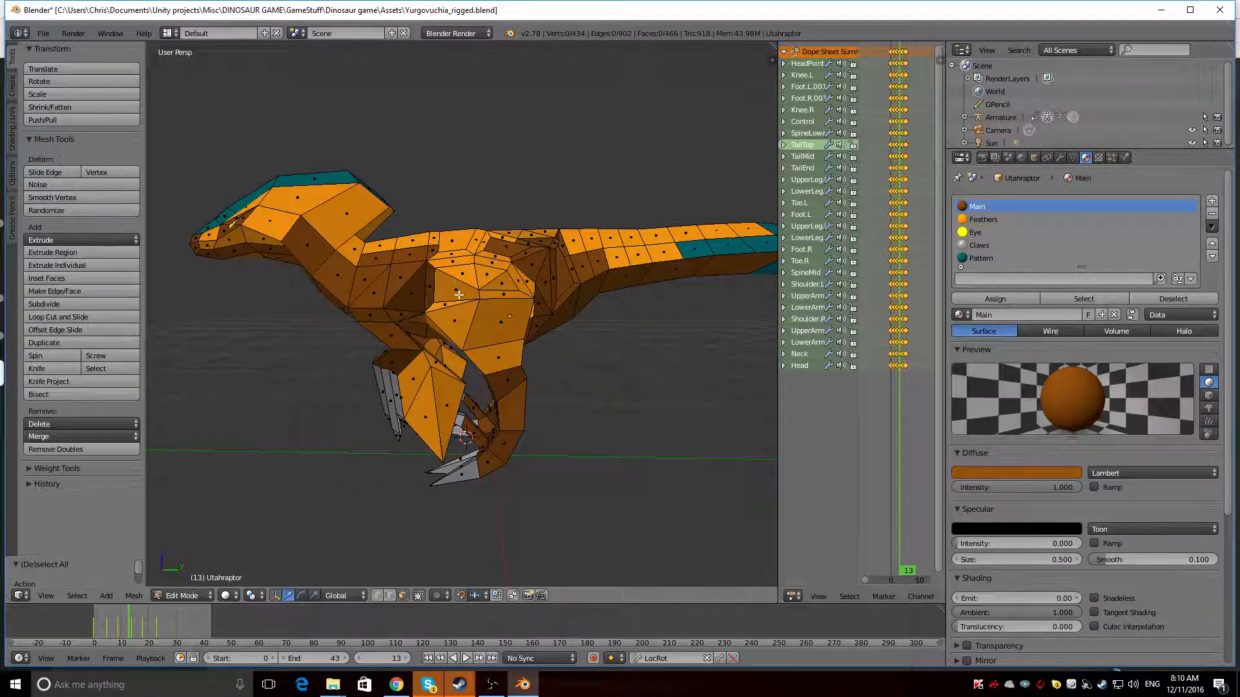
{"action": "middle_click_drag", "start_coordinate": [458, 295], "coordinate": [478, 312]}
{"action": "middle_click_drag", "start_coordinate": [554, 298], "coordinate": [465, 326]}
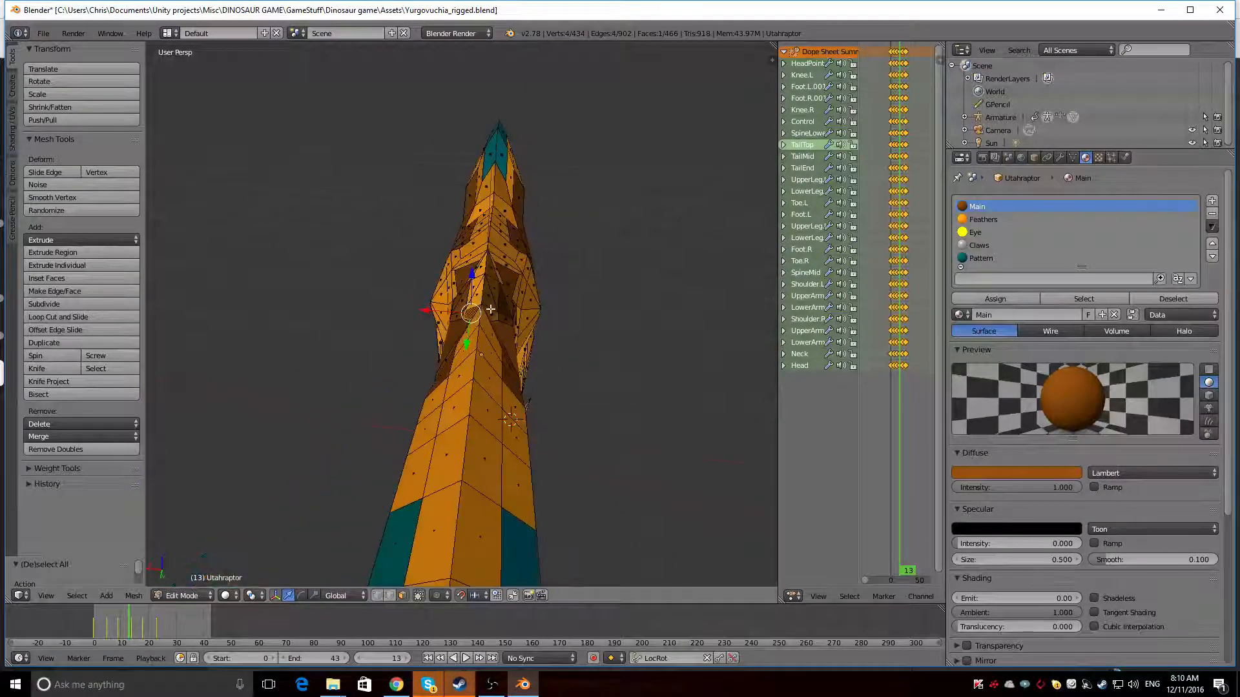
{"action": "right_click", "coordinate": [490, 313], "text": "shift"}
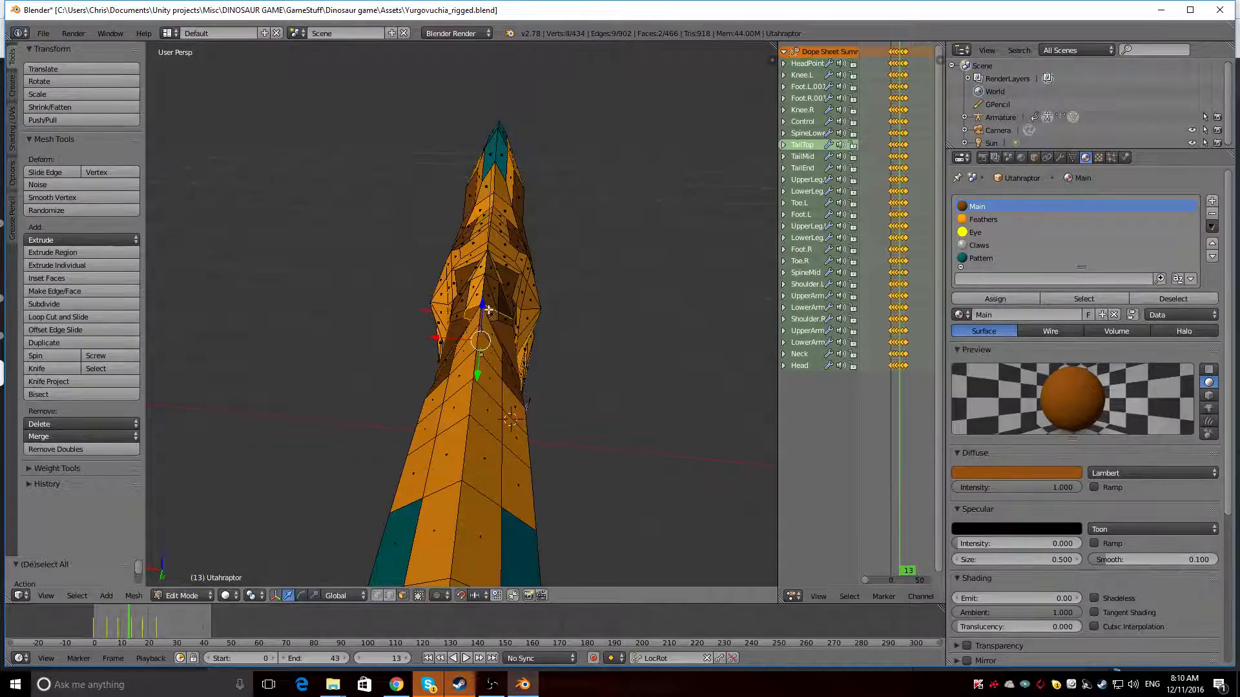
{"action": "right_click", "coordinate": [490, 312], "text": "shift"}
{"action": "scroll", "coordinate": [495, 311], "scroll_direction": "up", "scroll_amount": 8}
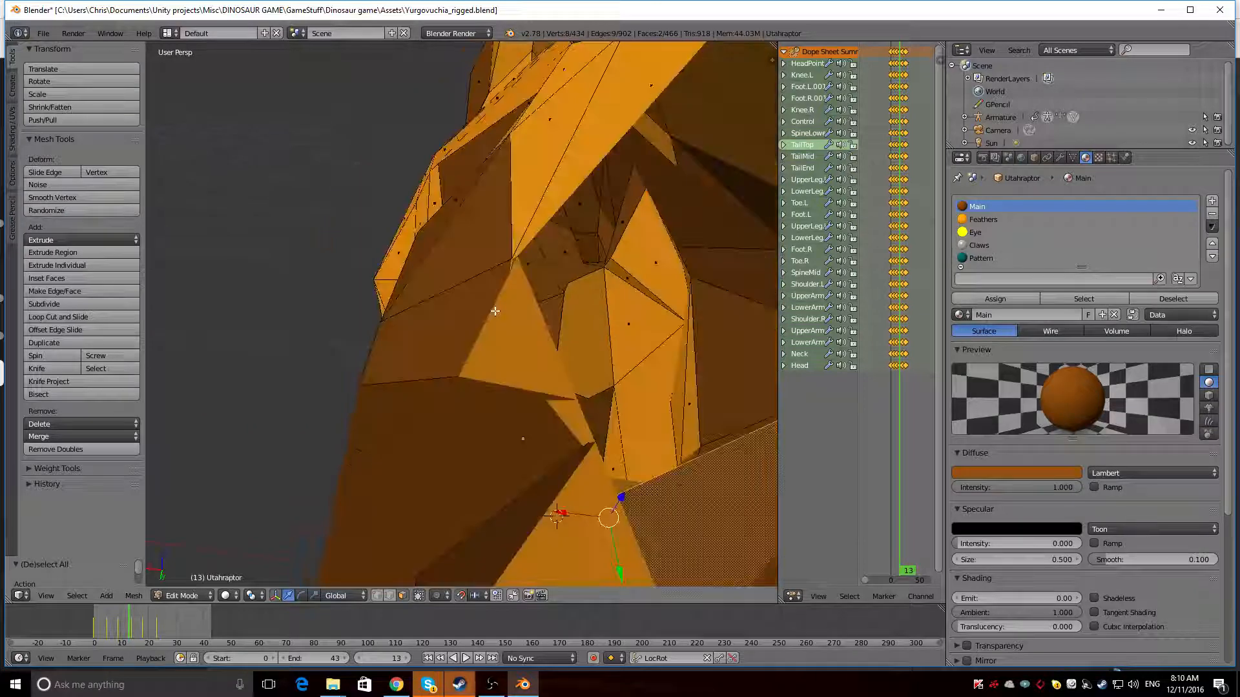
{"action": "right_click", "coordinate": [479, 317], "text": "shift"}
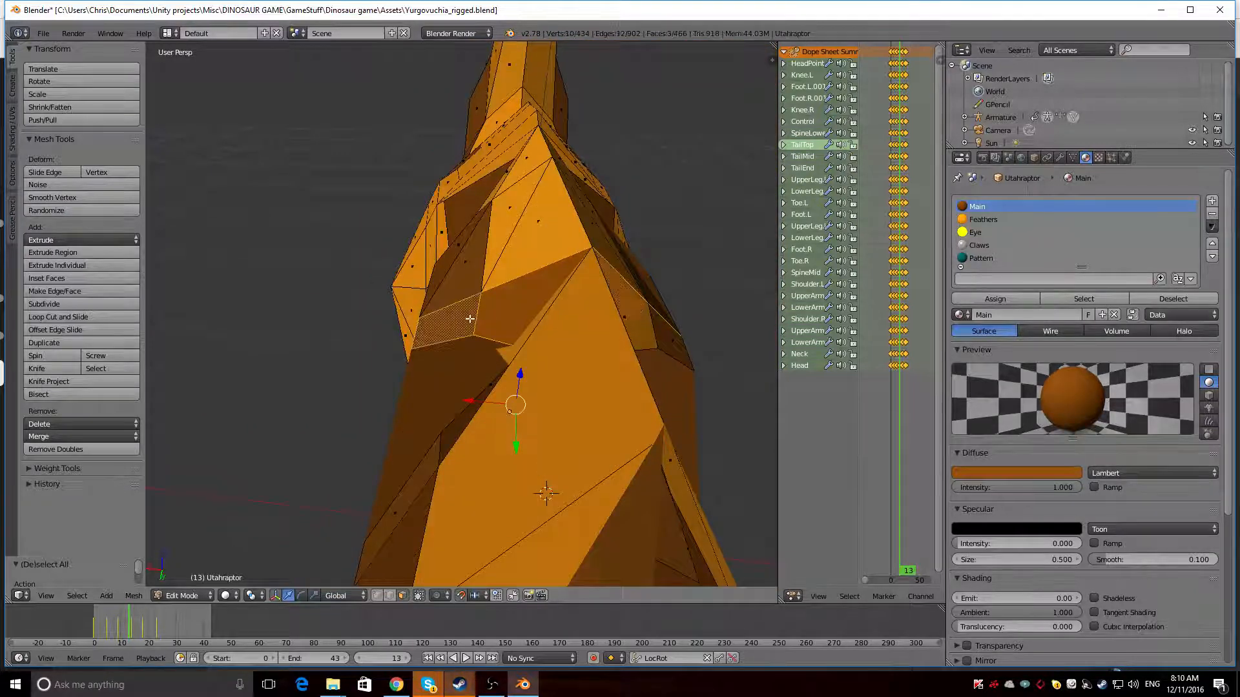
{"action": "middle_click_drag", "start_coordinate": [465, 318], "coordinate": [773, 378]}
{"action": "right_click", "coordinate": [496, 350], "text": "shift"}
{"action": "right_click", "coordinate": [681, 457]}
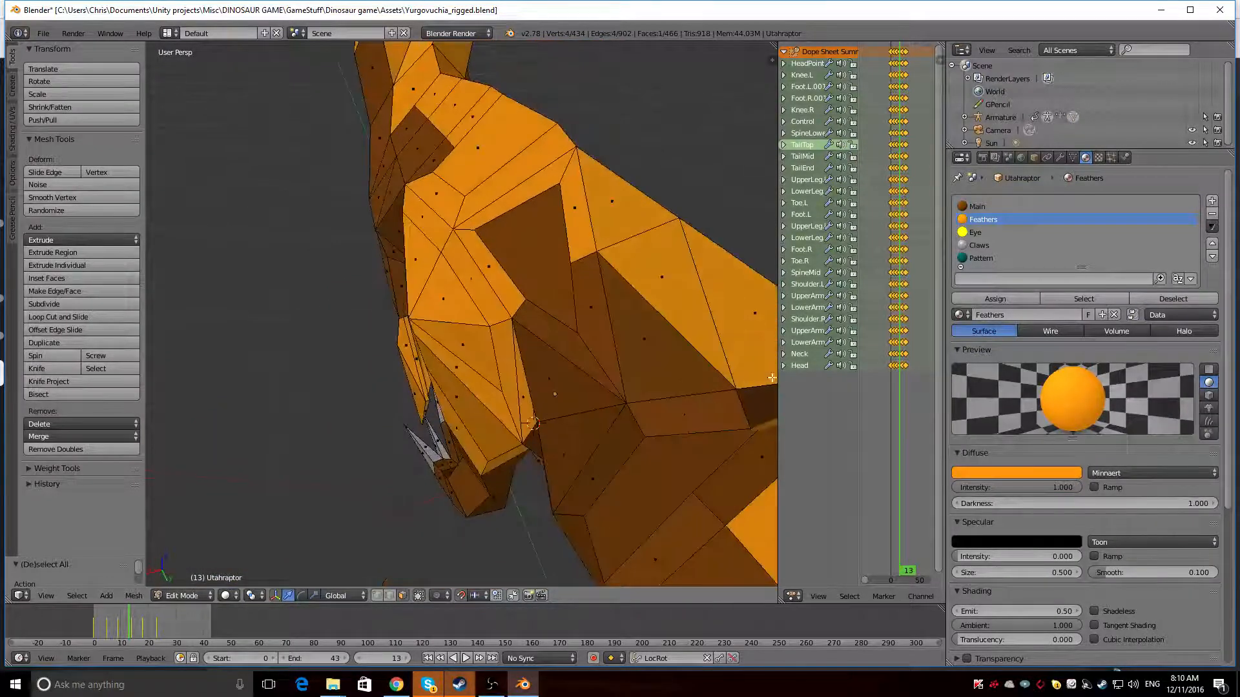
{"action": "right_click", "coordinate": [764, 425]}
{"action": "middle_click_drag", "start_coordinate": [730, 426], "coordinate": [694, 381]}
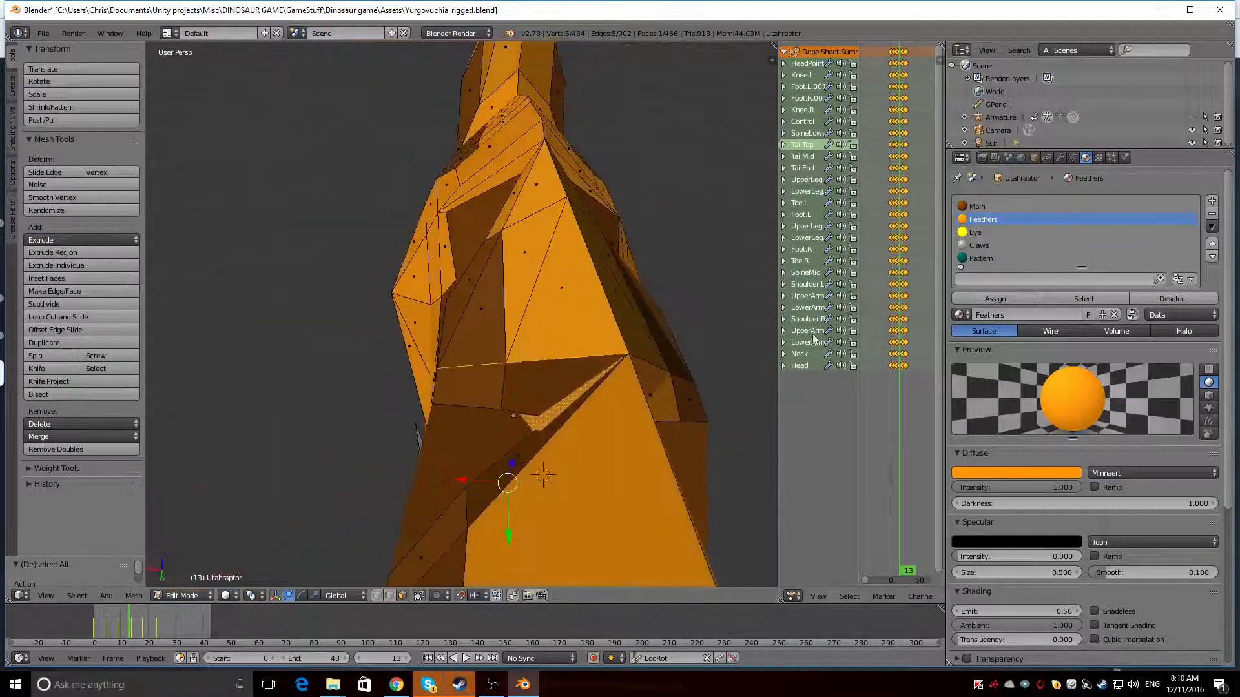
{"action": "middle_click_drag", "start_coordinate": [736, 307], "coordinate": [566, 362]}
{"action": "right_click", "coordinate": [591, 321], "text": "shift"}
{"action": "scroll", "coordinate": [591, 320], "scroll_direction": "down", "scroll_amount": 3}
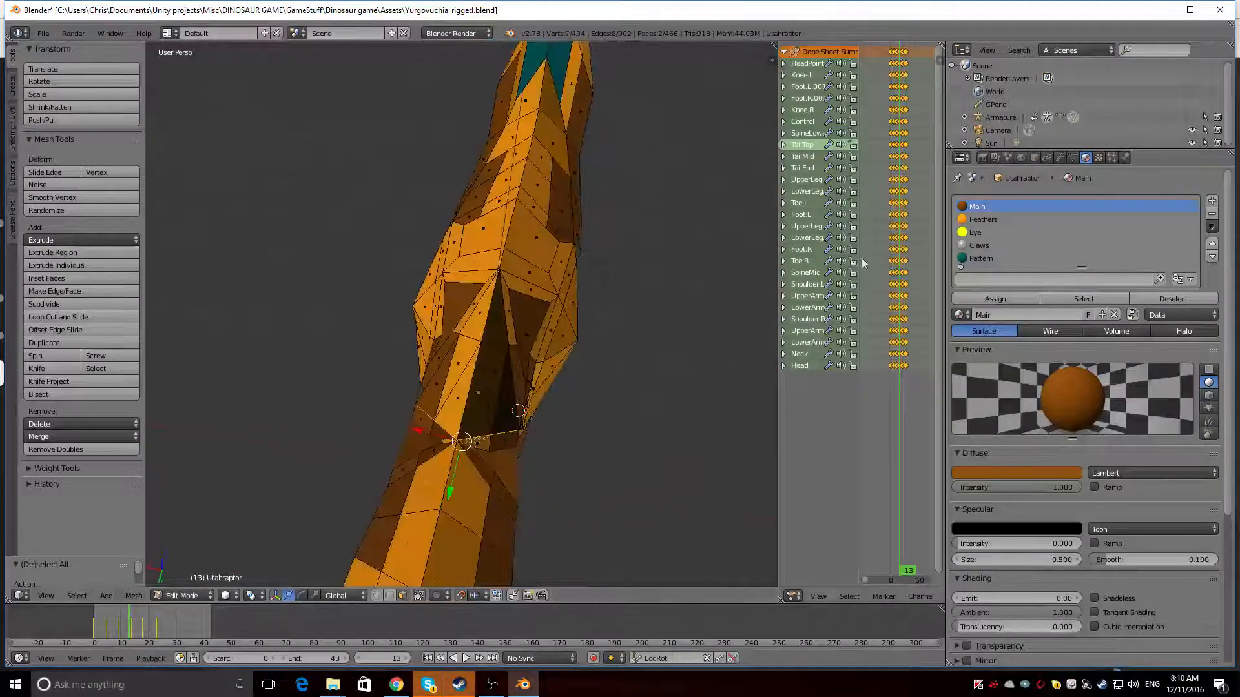
{"action": "left_click", "coordinate": [990, 300]}
Examine the whole dinosaur's colouring from the side and front in rendered viewport shading
{"action": "middle_click_drag", "start_coordinate": [404, 354], "coordinate": [425, 328]}
{"action": "key", "text": "shift+z"}
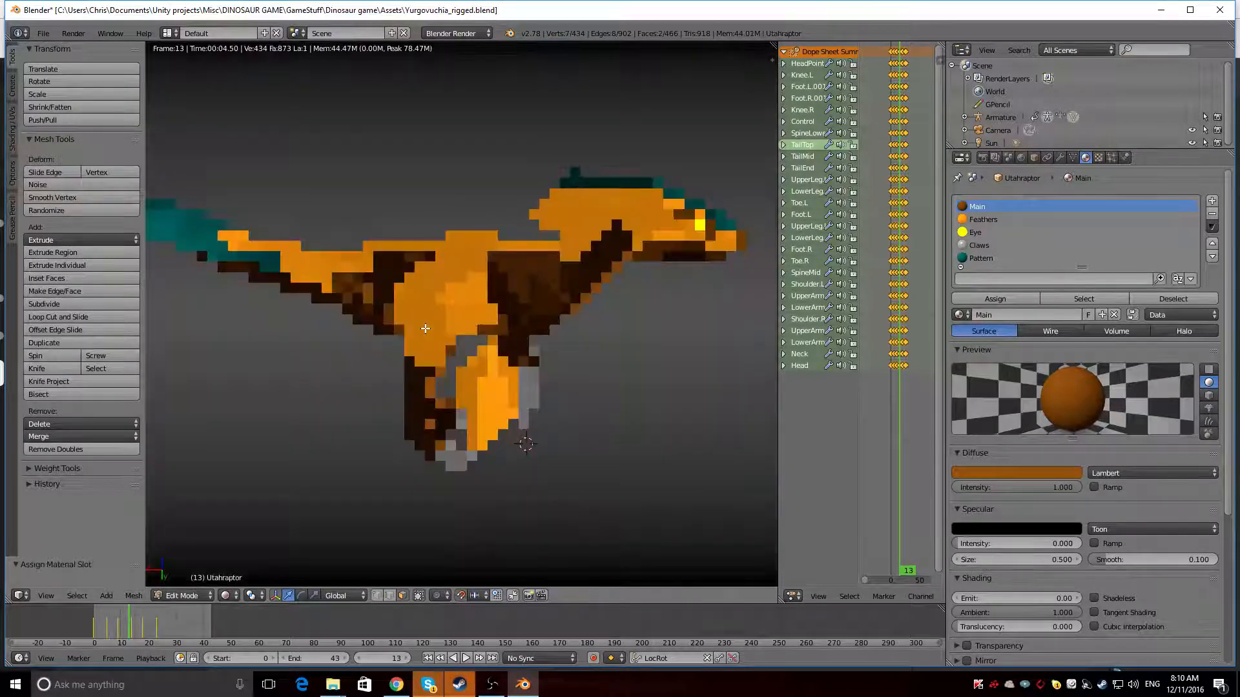
{"action": "middle_click_drag", "start_coordinate": [522, 323], "coordinate": [402, 278]}
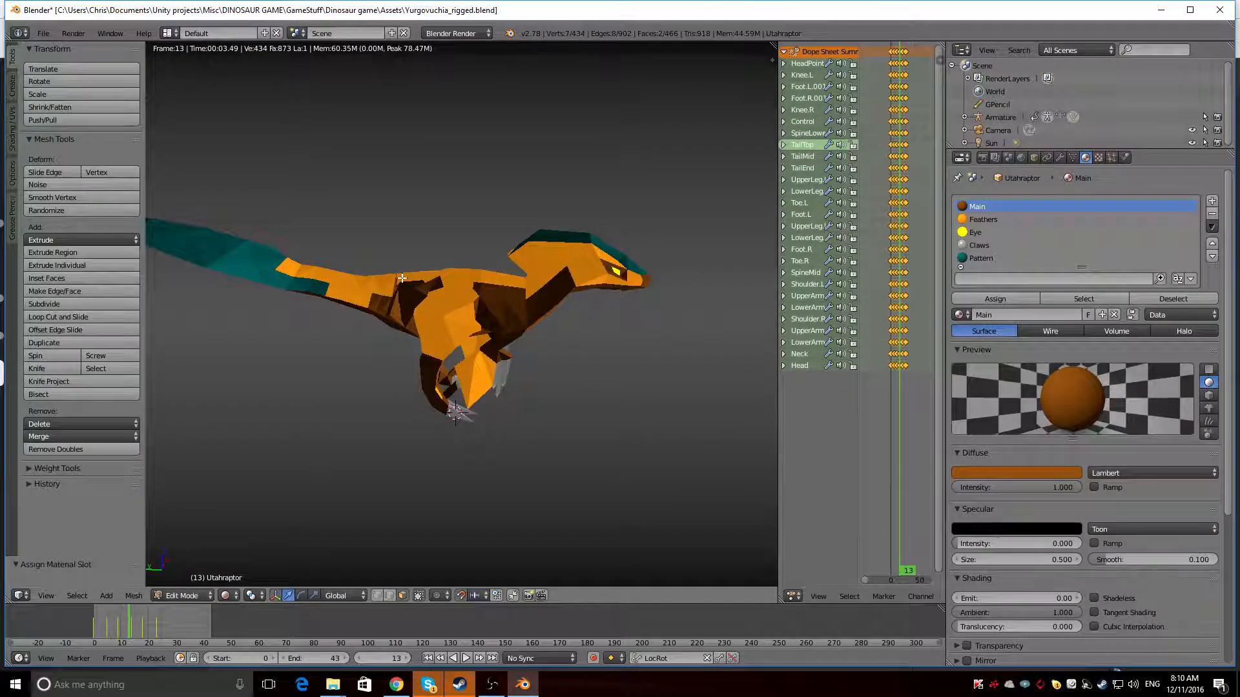
{"action": "middle_click_drag", "start_coordinate": [502, 286], "coordinate": [453, 279]}
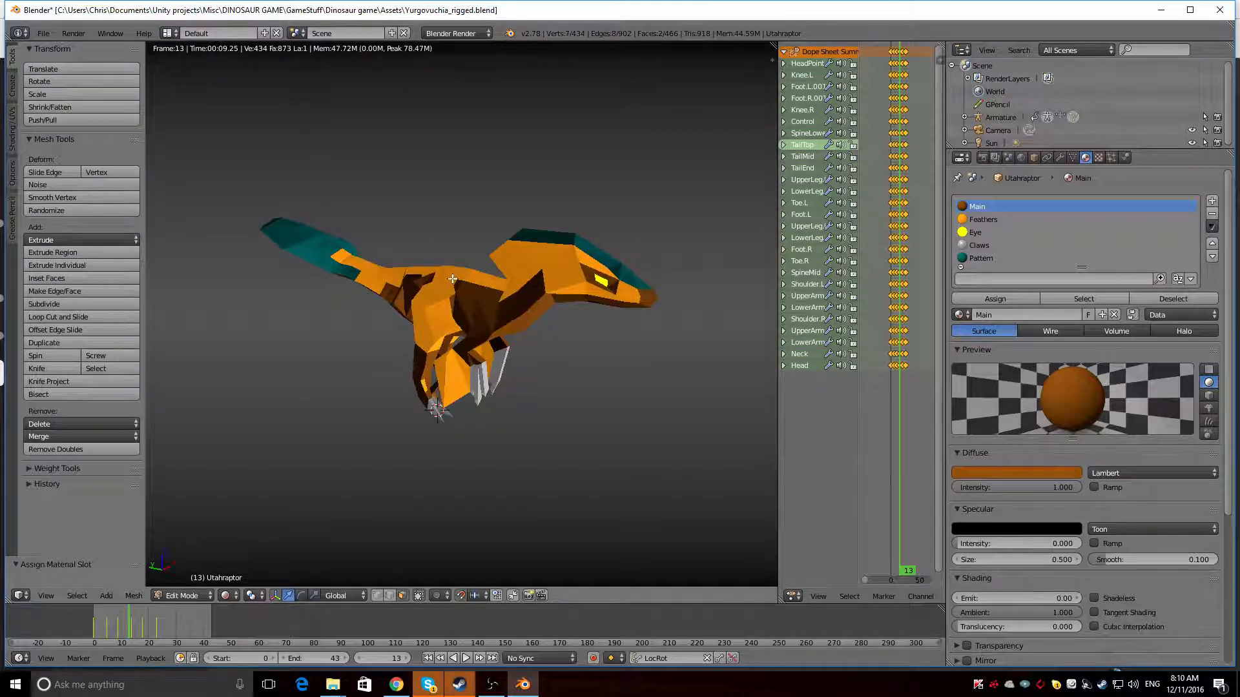
Leave rendered shading, start playing the walk animation and switch the dinosaur mesh to Object Mode
{"action": "key", "text": "shift+z"}
{"action": "key", "text": "alt+a"}
{"action": "left_click", "coordinate": [189, 596]}
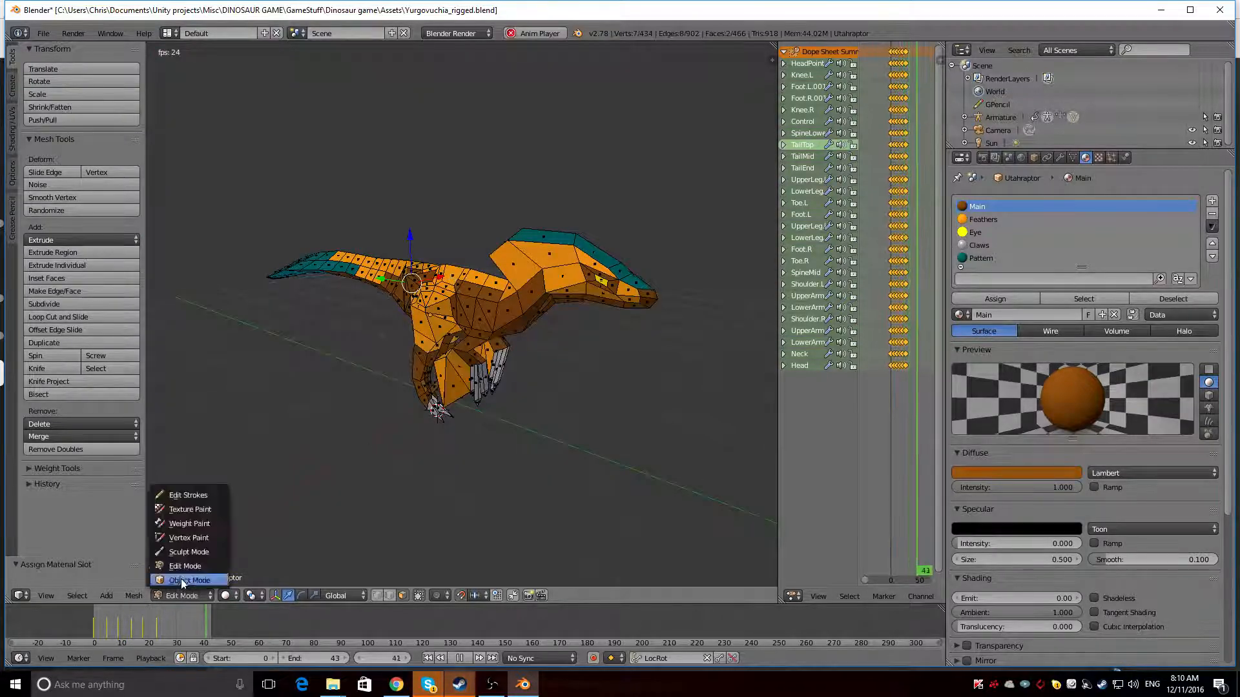
{"action": "left_click", "coordinate": [181, 580]}
{"action": "middle_click_drag", "start_coordinate": [384, 308], "coordinate": [435, 291]}
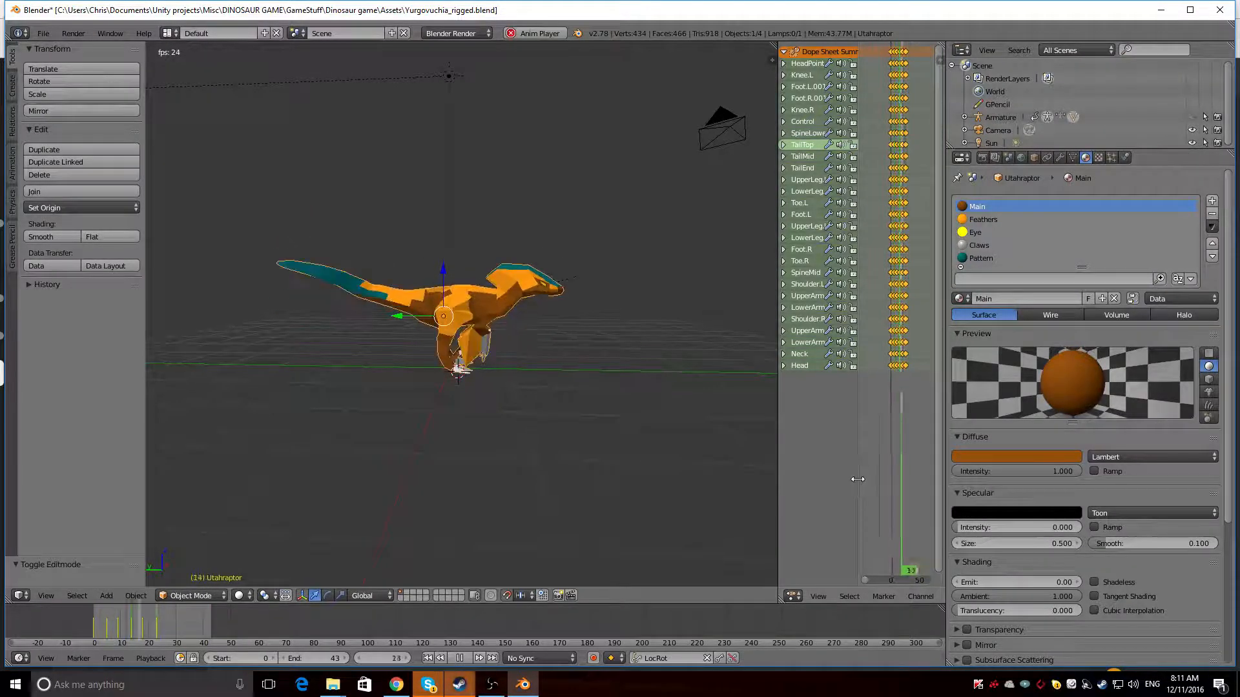
Widen the animation editor area and load the YurgoRun action for the dinosaur mesh
{"action": "left_click_drag", "start_coordinate": [859, 479], "coordinate": [720, 495]}
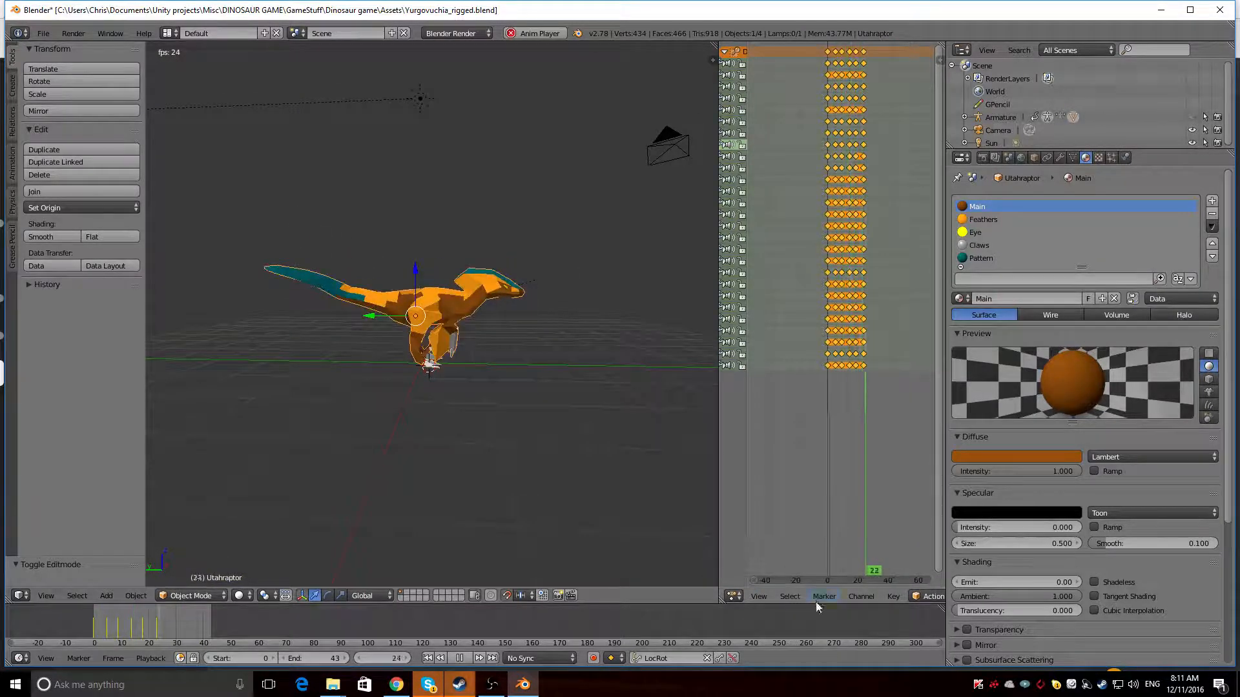
{"action": "middle_click_drag", "start_coordinate": [821, 596], "coordinate": [650, 600]}
{"action": "left_click", "coordinate": [857, 596]}
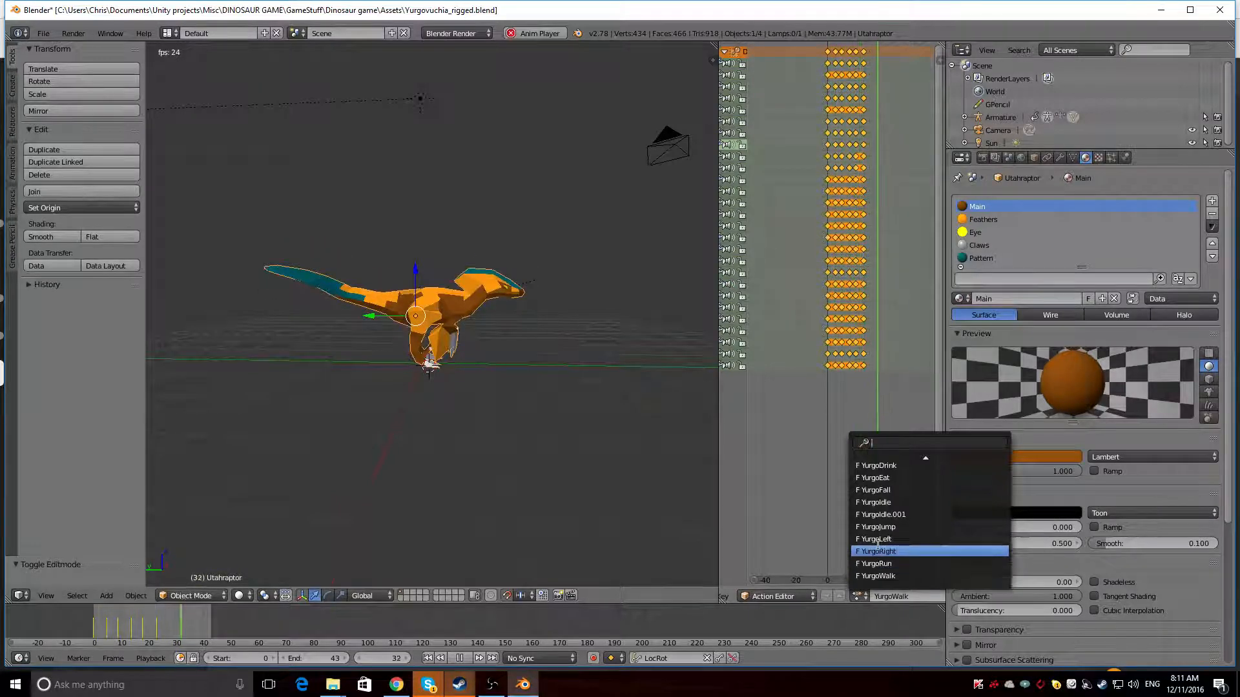
{"action": "left_click", "coordinate": [878, 563]}
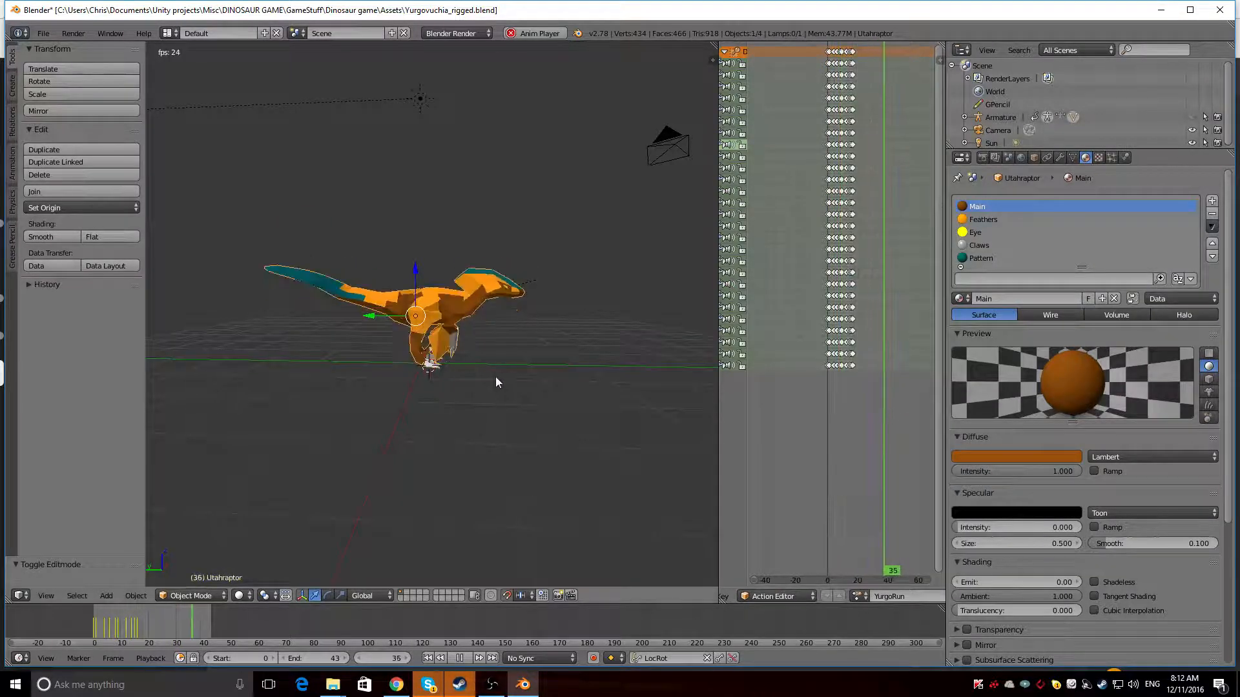
Unhide the armature, reload the YurgoRun action on the mesh and stop the playback
{"action": "left_click", "coordinate": [1192, 117]}
{"action": "left_click", "coordinate": [859, 596]}
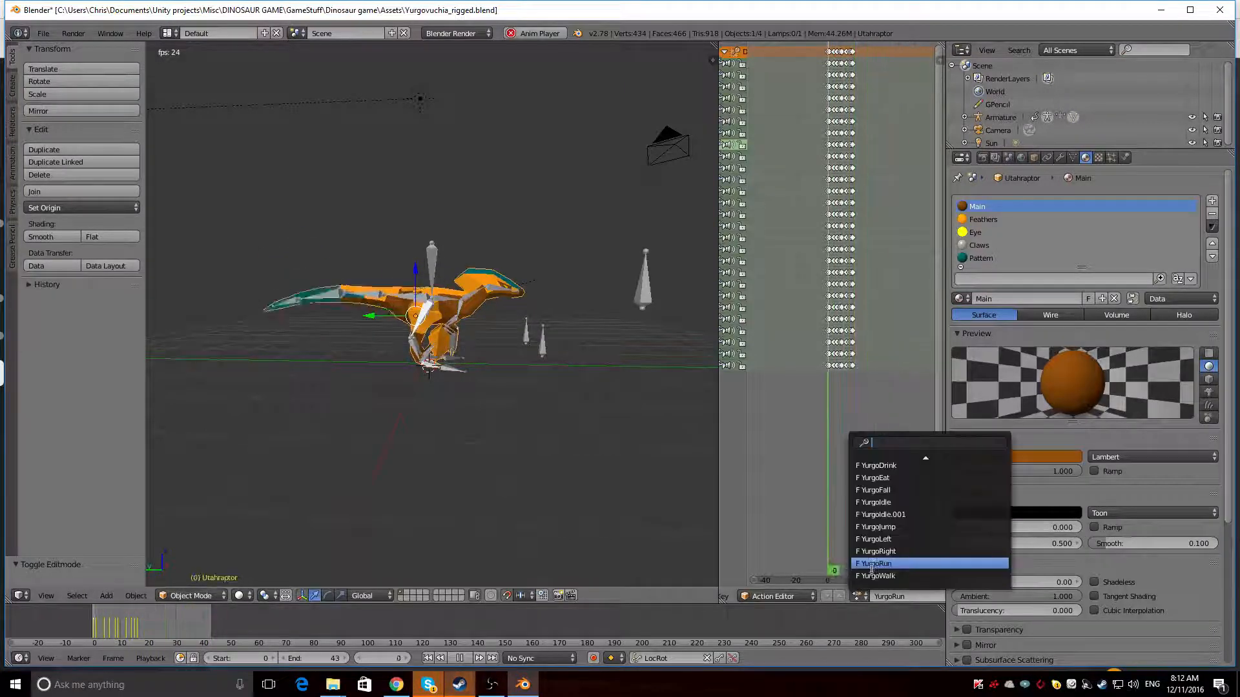
{"action": "left_click", "coordinate": [874, 567]}
{"action": "key", "text": "alt+a"}
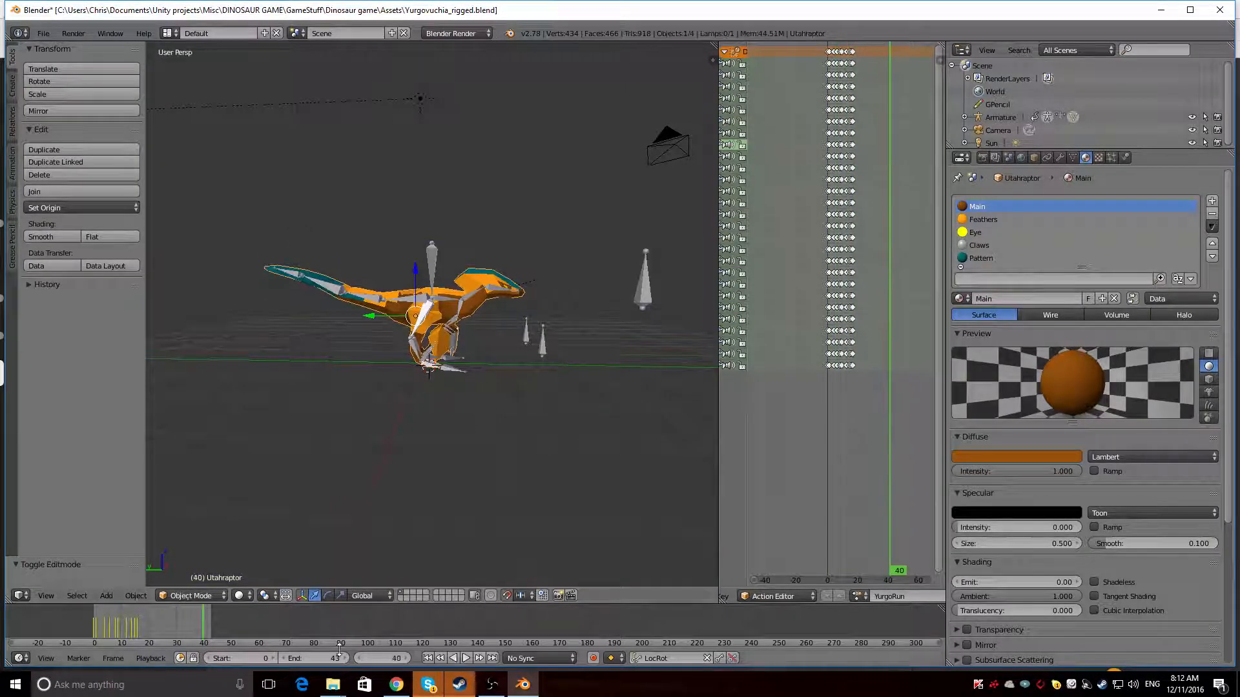
Try the YurgoWalk action on the mesh, reload YurgoRun and restart playback
{"action": "left_click", "coordinate": [857, 596]}
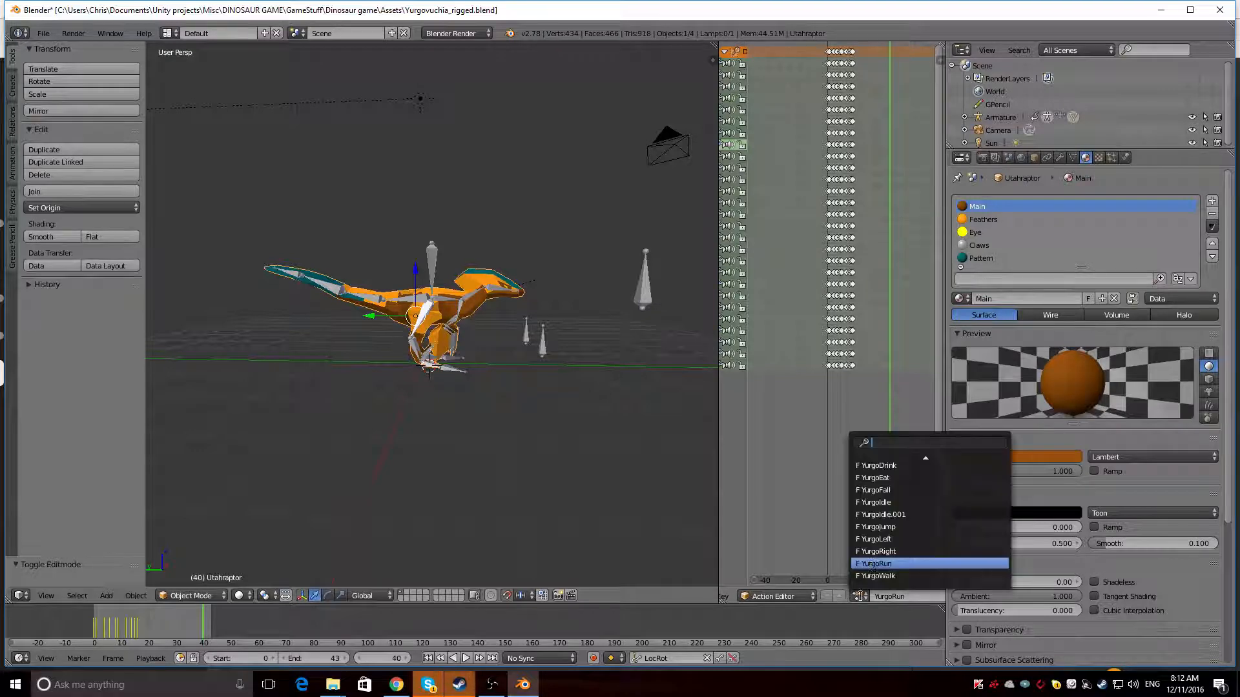
{"action": "left_click", "coordinate": [877, 552]}
{"action": "left_click", "coordinate": [860, 595]}
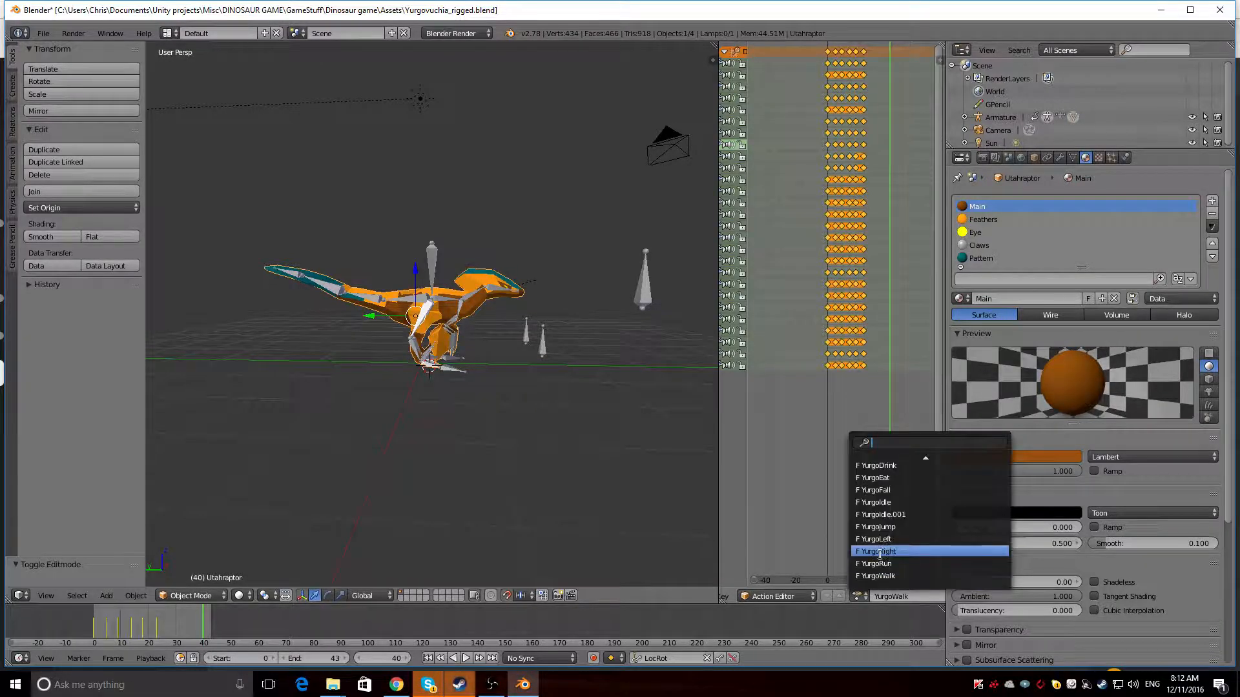
{"action": "left_click", "coordinate": [874, 567]}
{"action": "key", "text": "alt+a"}
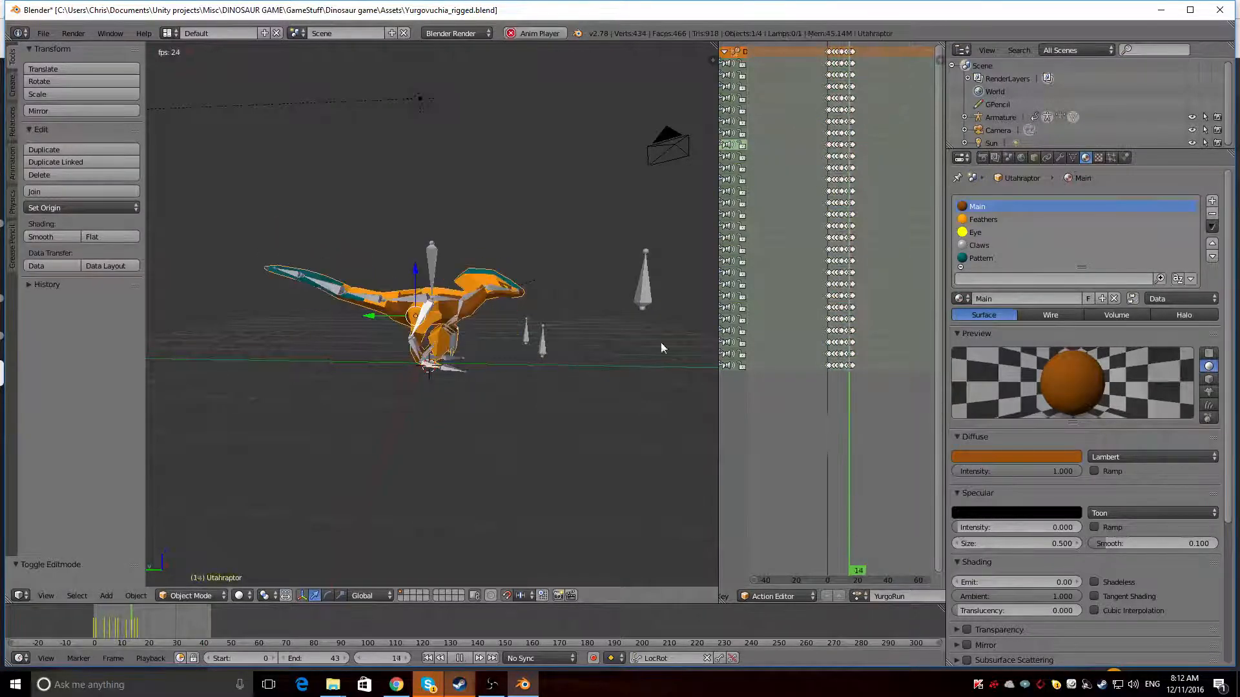
Select the first column of keyframes in YurgoRun and load the YurgoWalk action on the mesh
{"action": "left_click", "coordinate": [857, 596]}
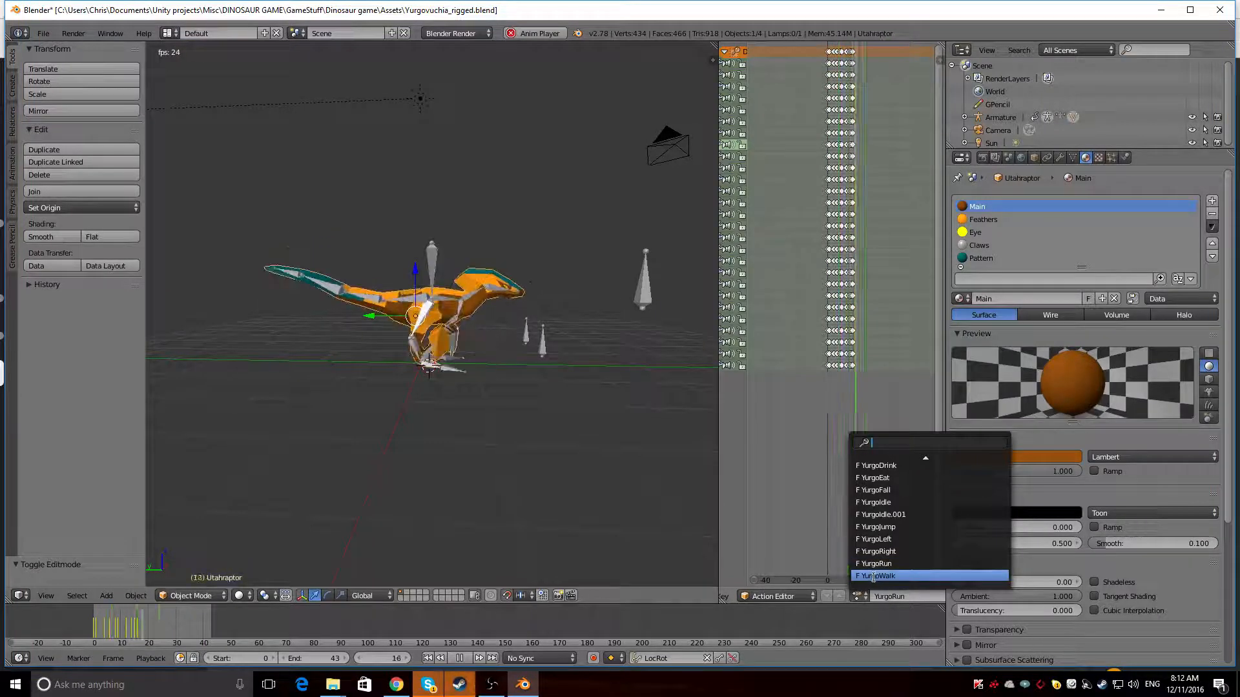
{"action": "right_click", "coordinate": [830, 53]}
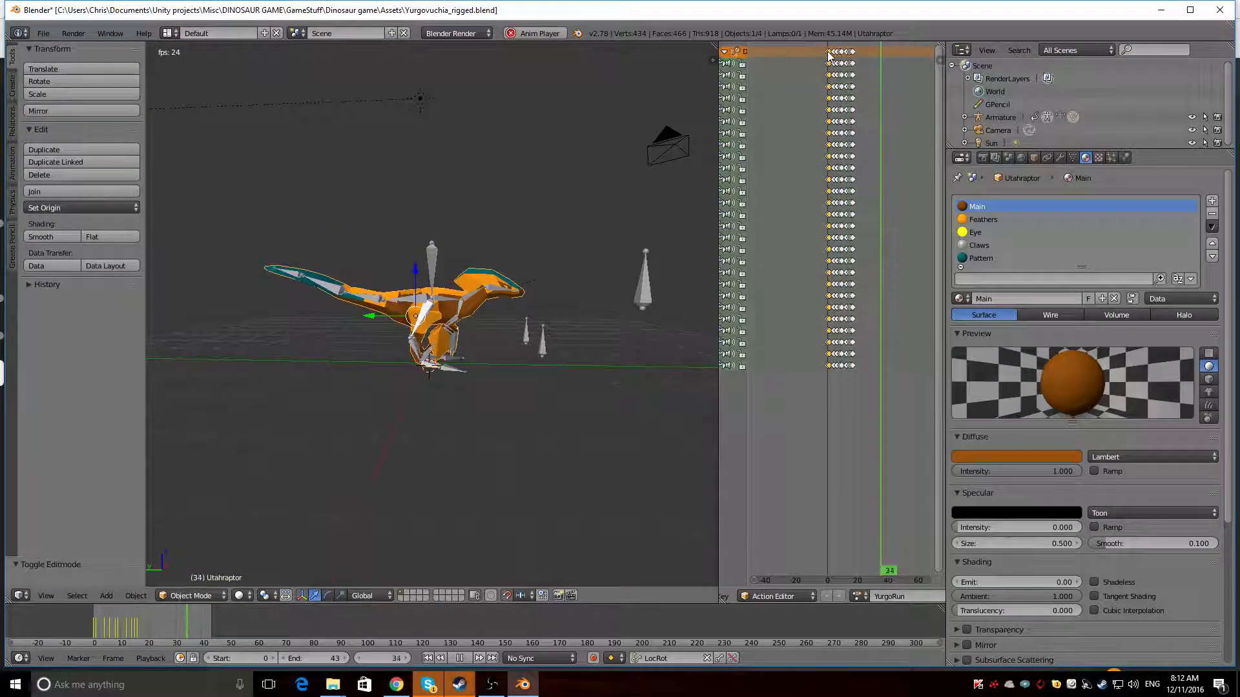
{"action": "left_click", "coordinate": [858, 596]}
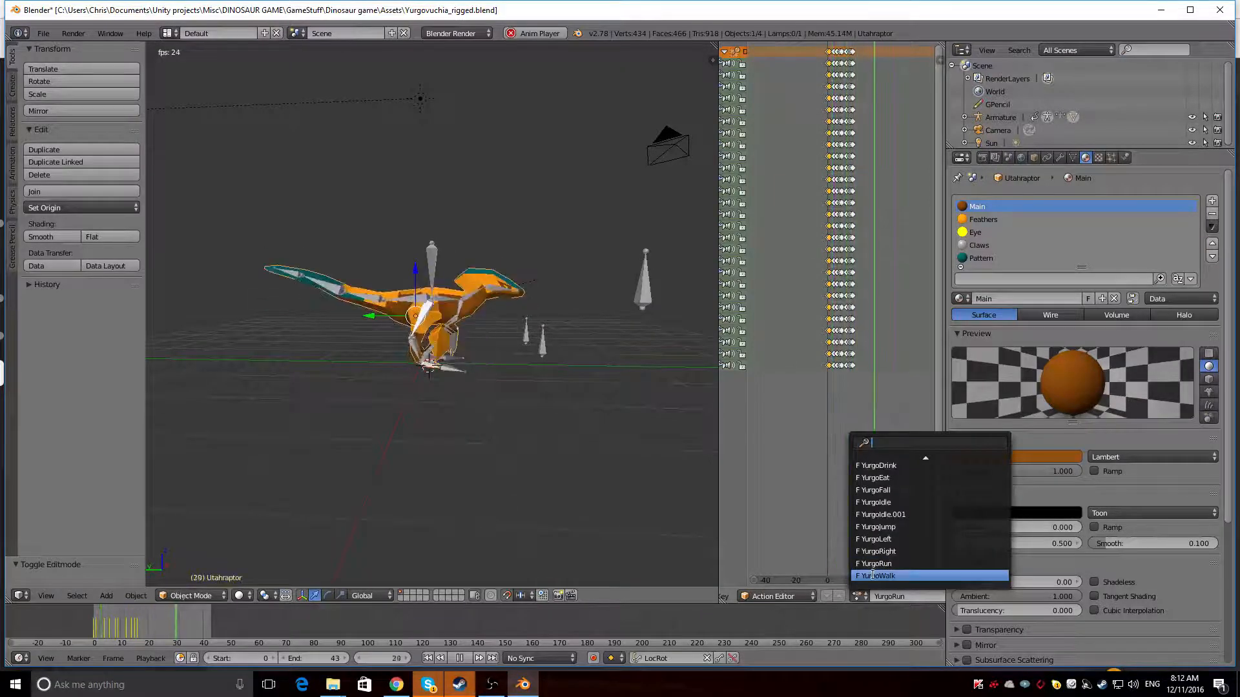
{"action": "left_click", "coordinate": [873, 575]}
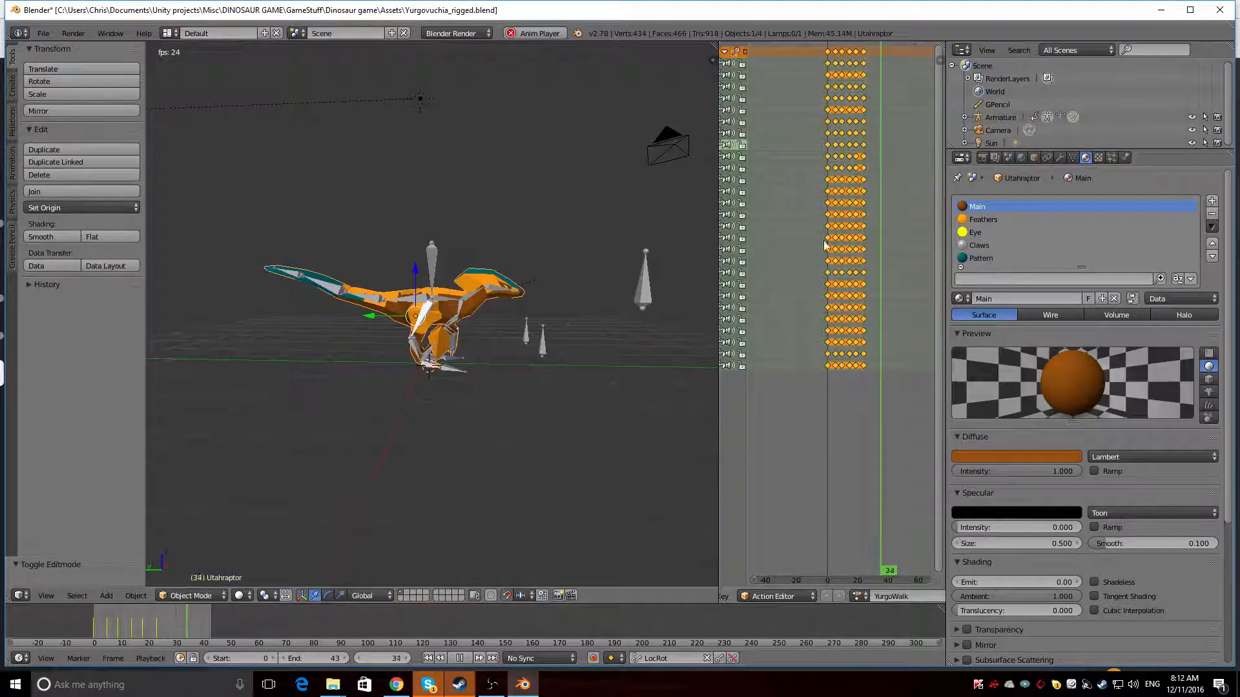
Select the armature's Control bone and preview its DodgeBack action
{"action": "right_click", "coordinate": [432, 255]}
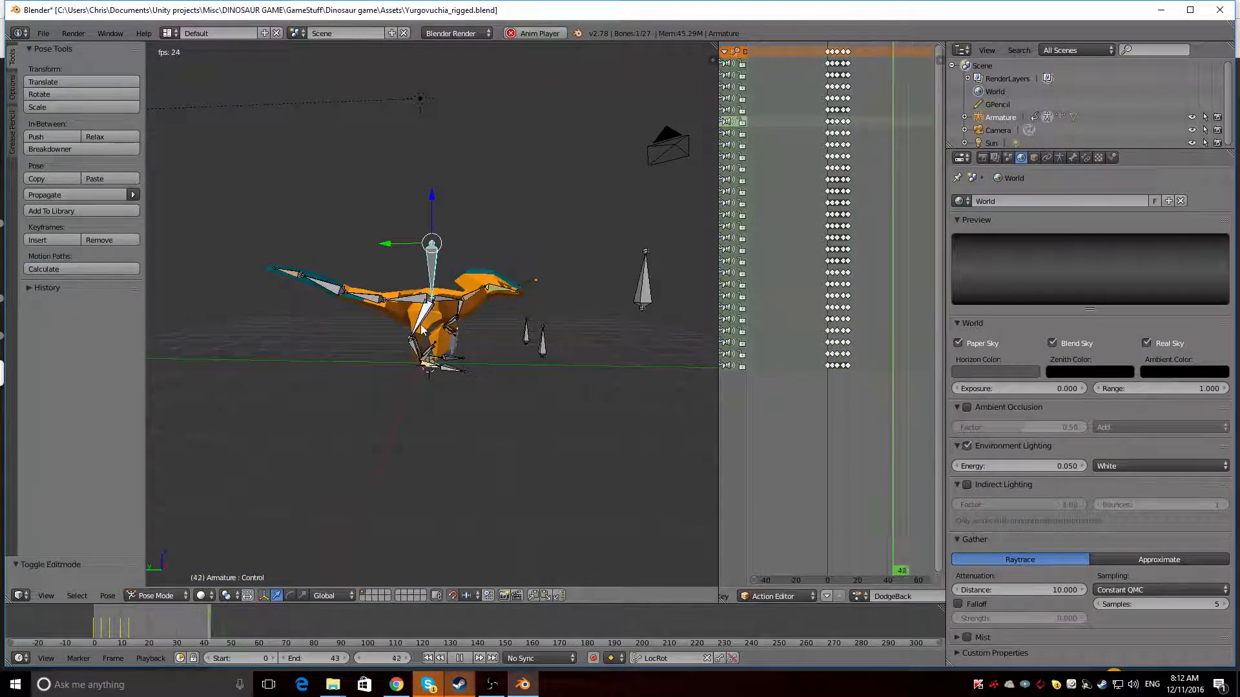
{"action": "key", "text": "alt+a"}
{"action": "scroll", "coordinate": [816, 596], "scroll_direction": "down", "scroll_amount": 3}
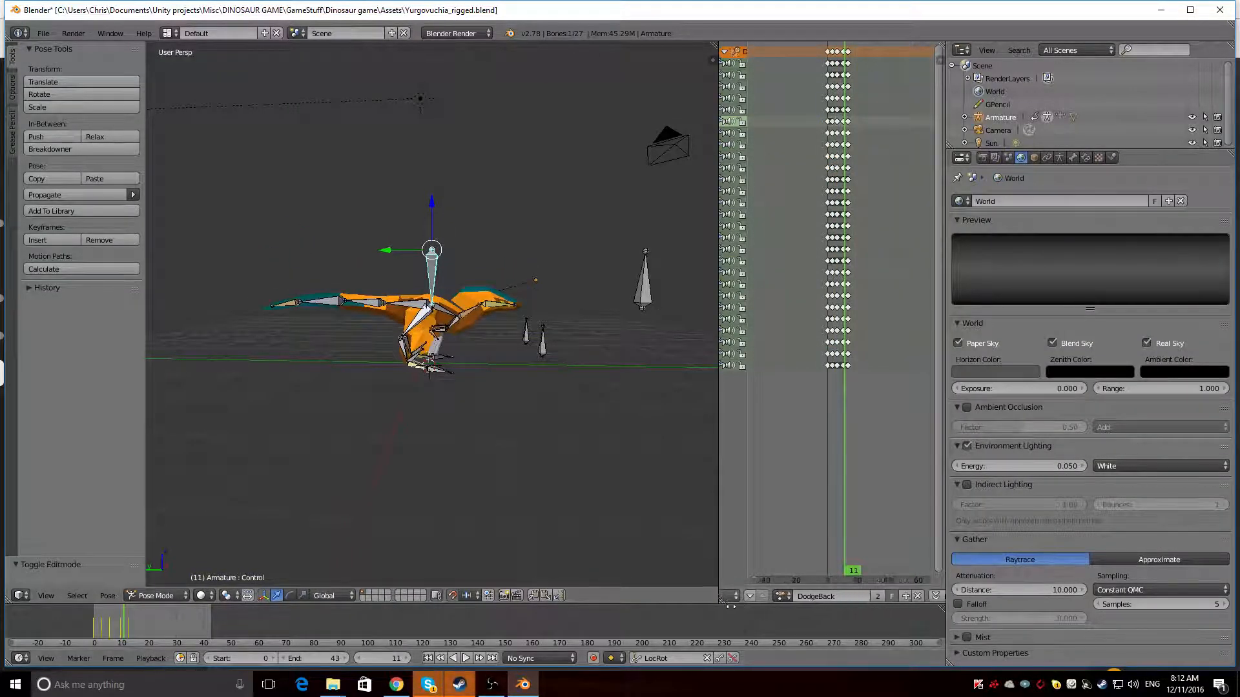
{"action": "left_click", "coordinate": [768, 597]}
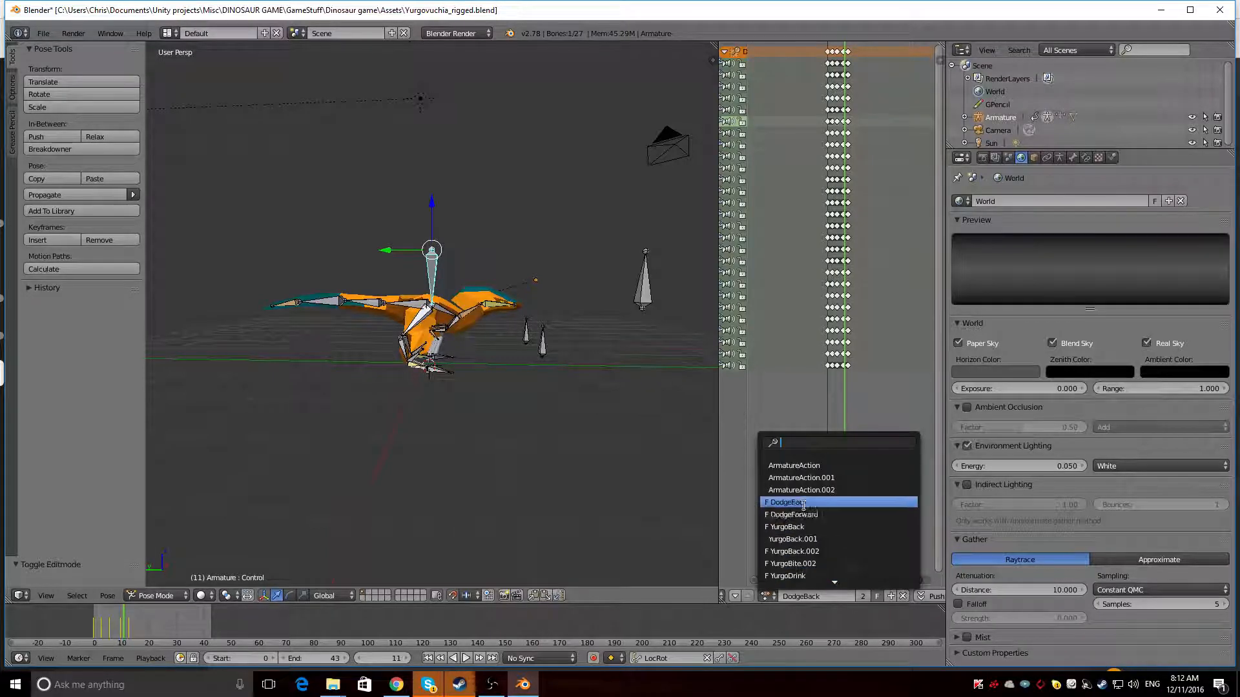
{"action": "key", "text": "alt+a"}
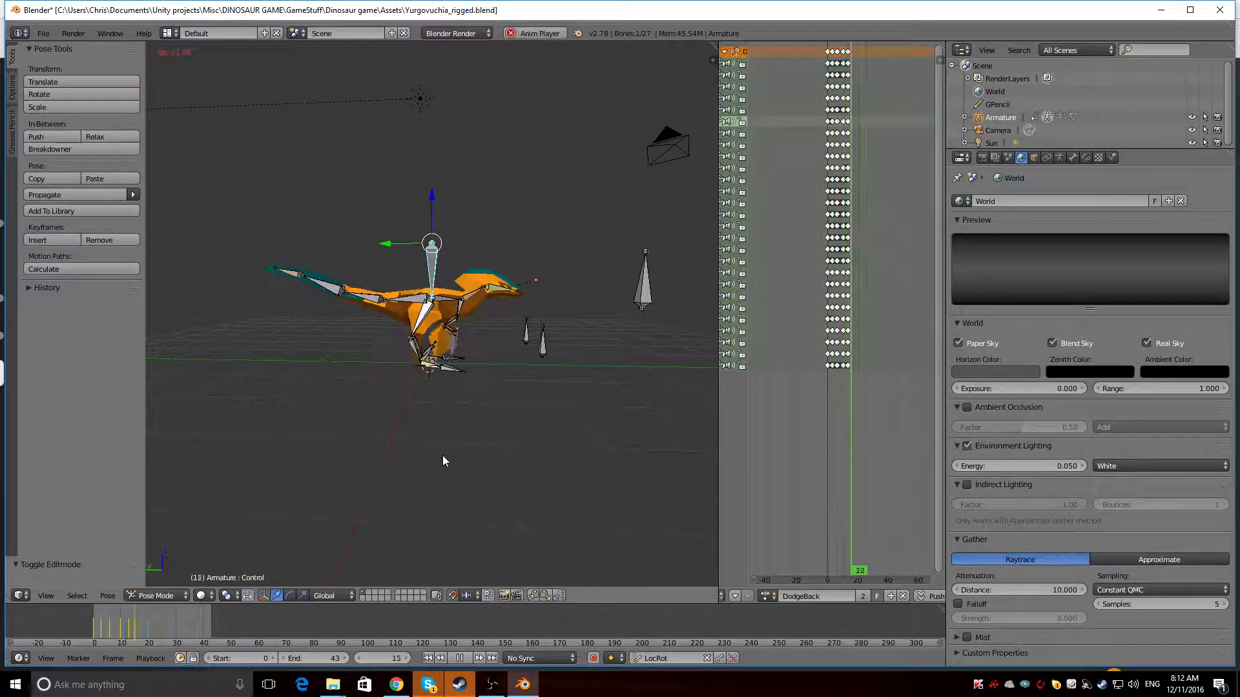
Preview the armature's DodgeForward, YurgoBack, YurgoIdle and YurgoWalk actions one after another
{"action": "left_click", "coordinate": [766, 596]}
{"action": "left_click", "coordinate": [788, 517]}
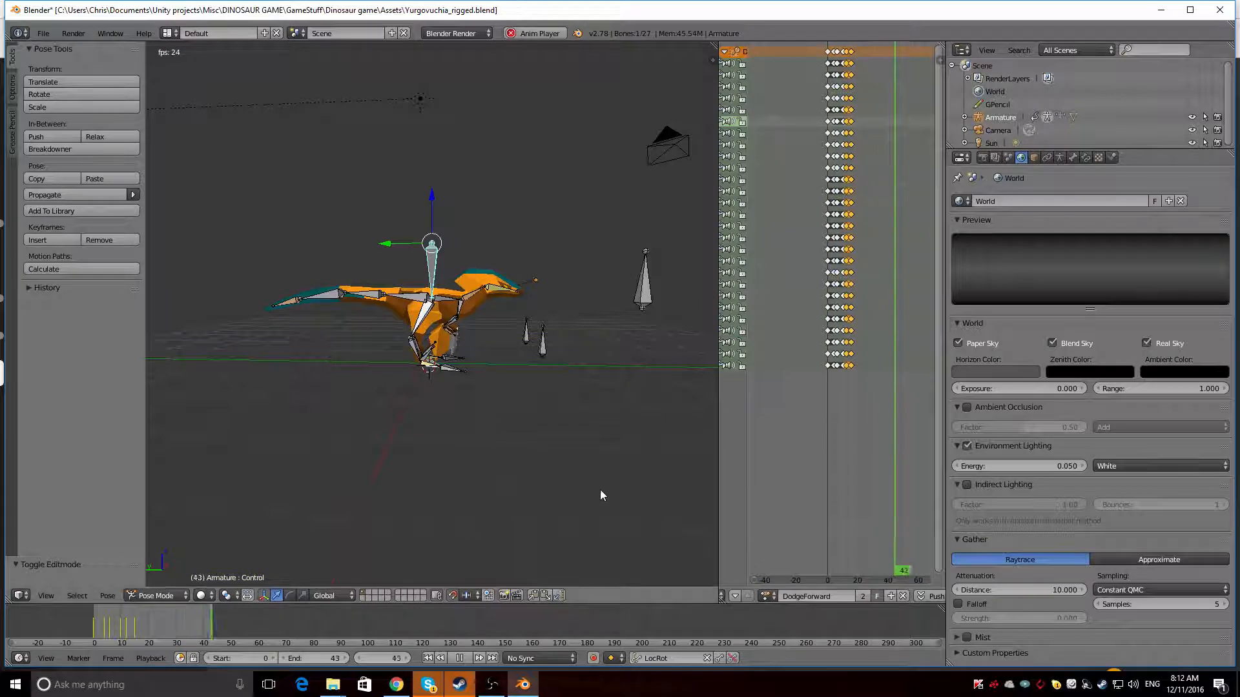
{"action": "left_click", "coordinate": [766, 596]}
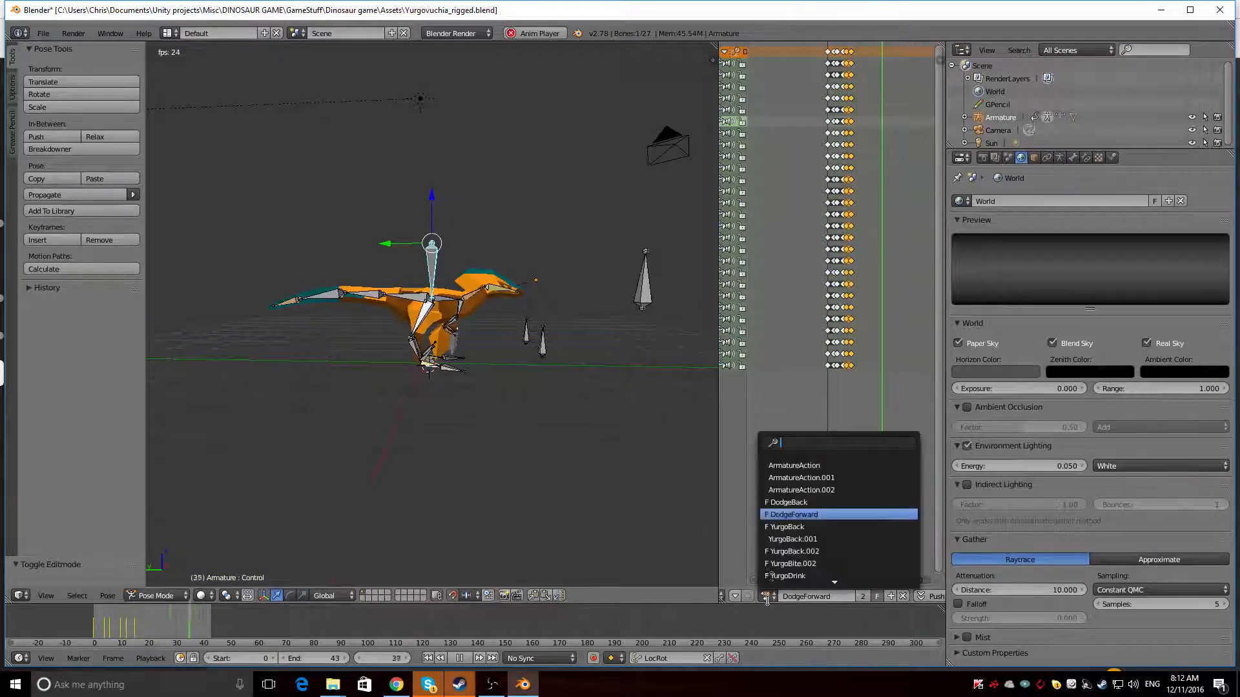
{"action": "left_click", "coordinate": [781, 527]}
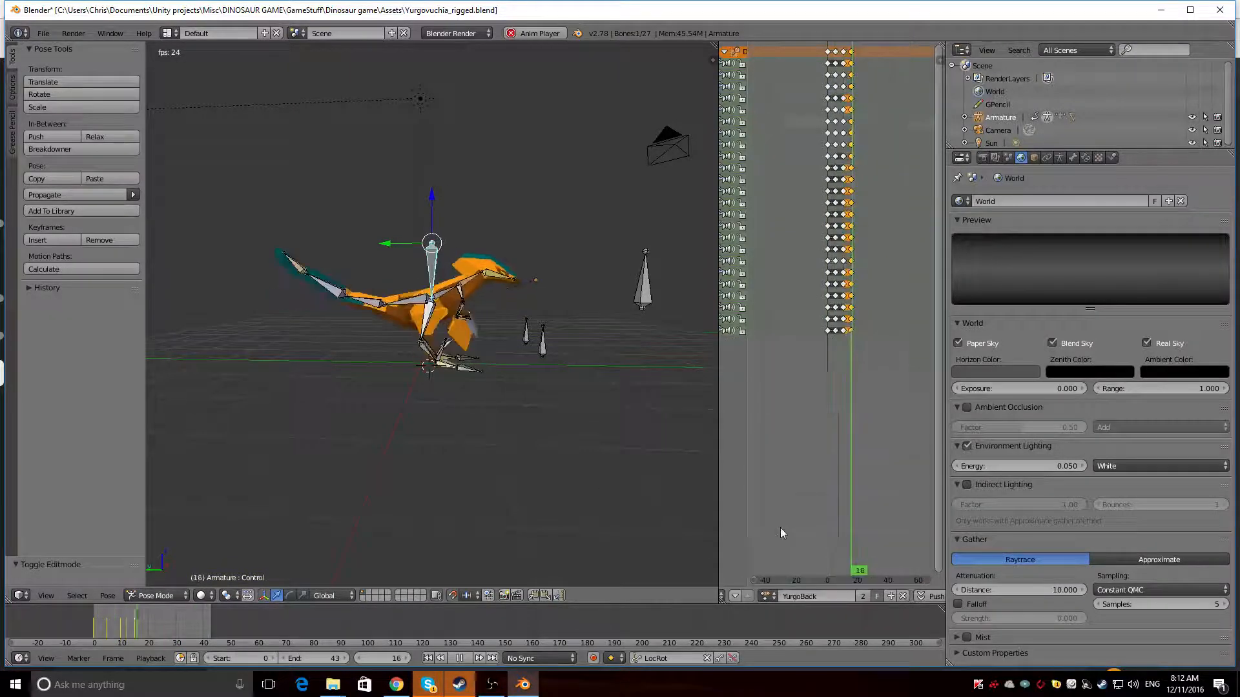
{"action": "left_click", "coordinate": [769, 598]}
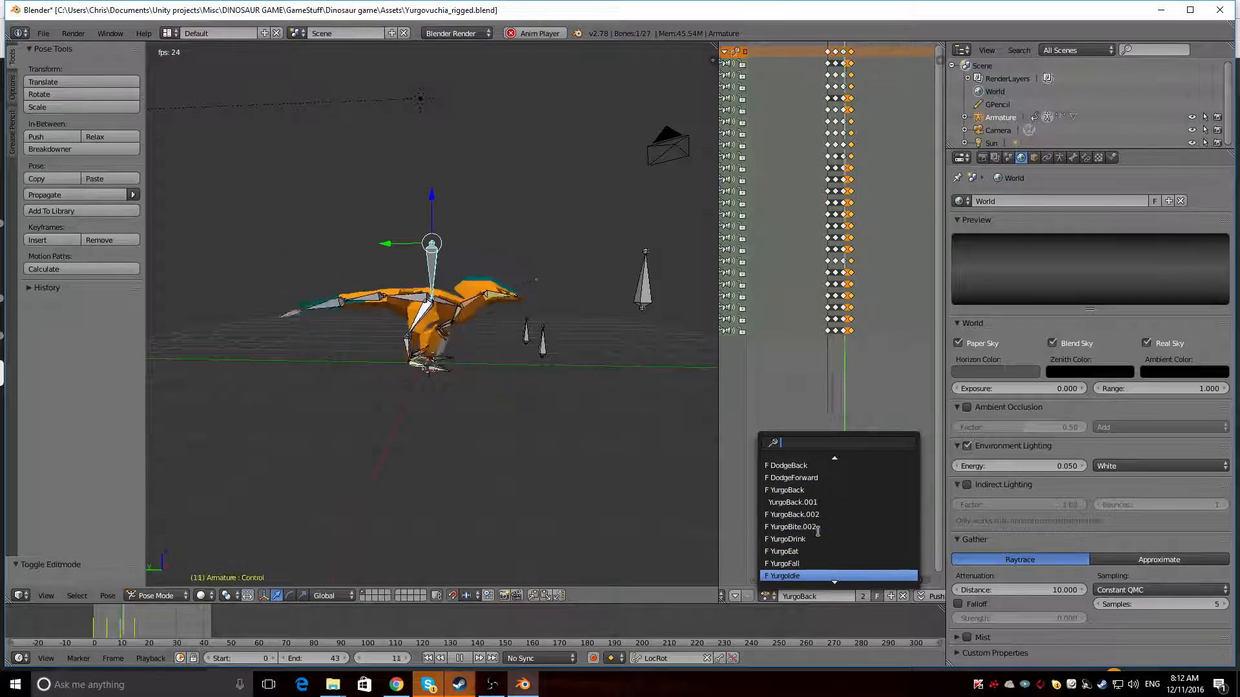
{"action": "left_click", "coordinate": [794, 575]}
{"action": "left_click", "coordinate": [768, 598]}
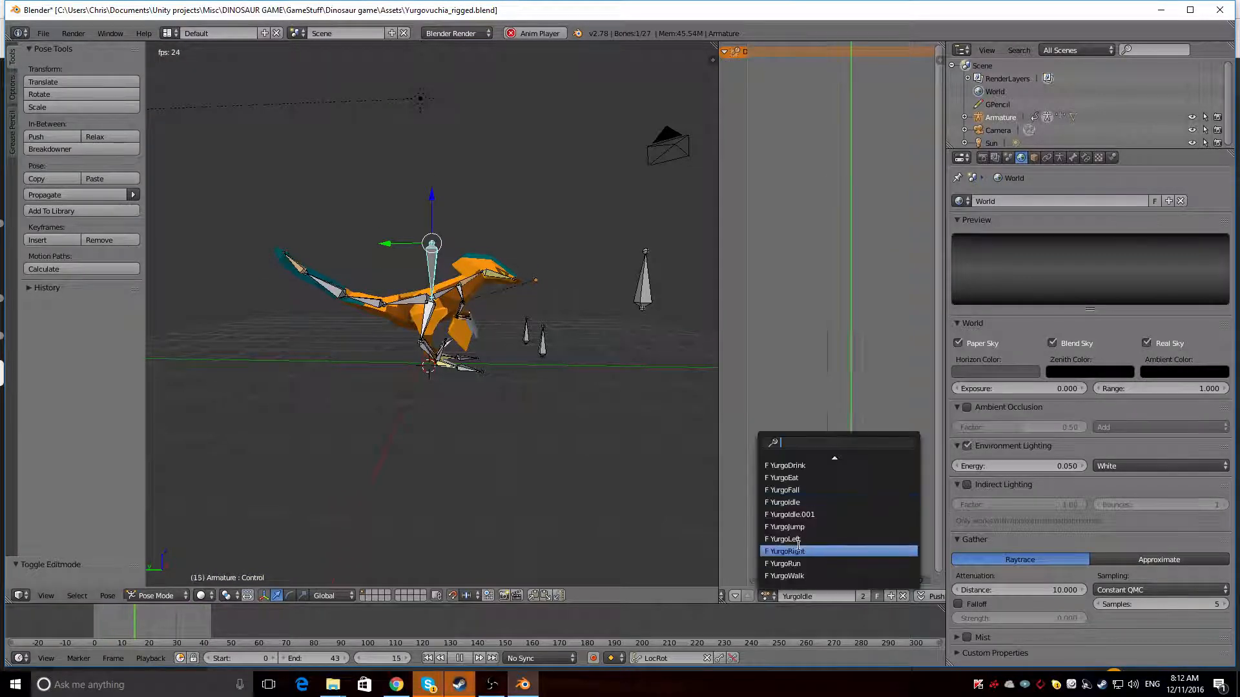
{"action": "left_click", "coordinate": [800, 544]}
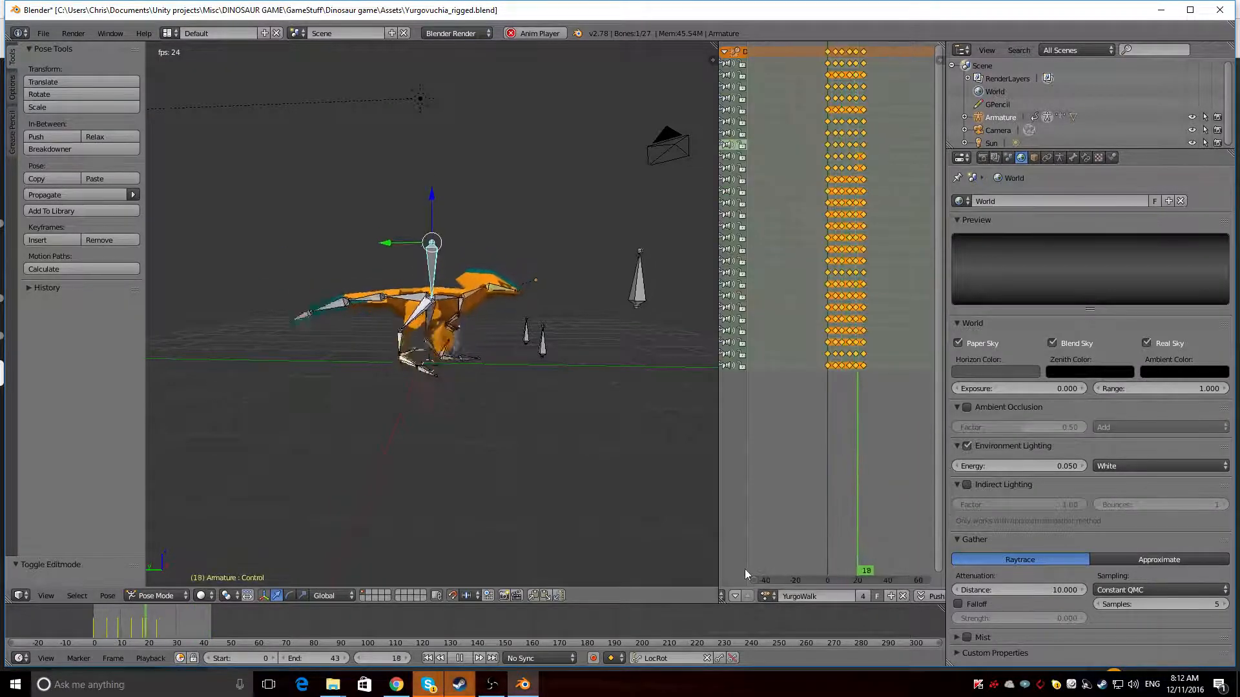
Load the YurgoRun action on the armature and set the animation's end frame to 15
{"action": "left_click", "coordinate": [769, 597]}
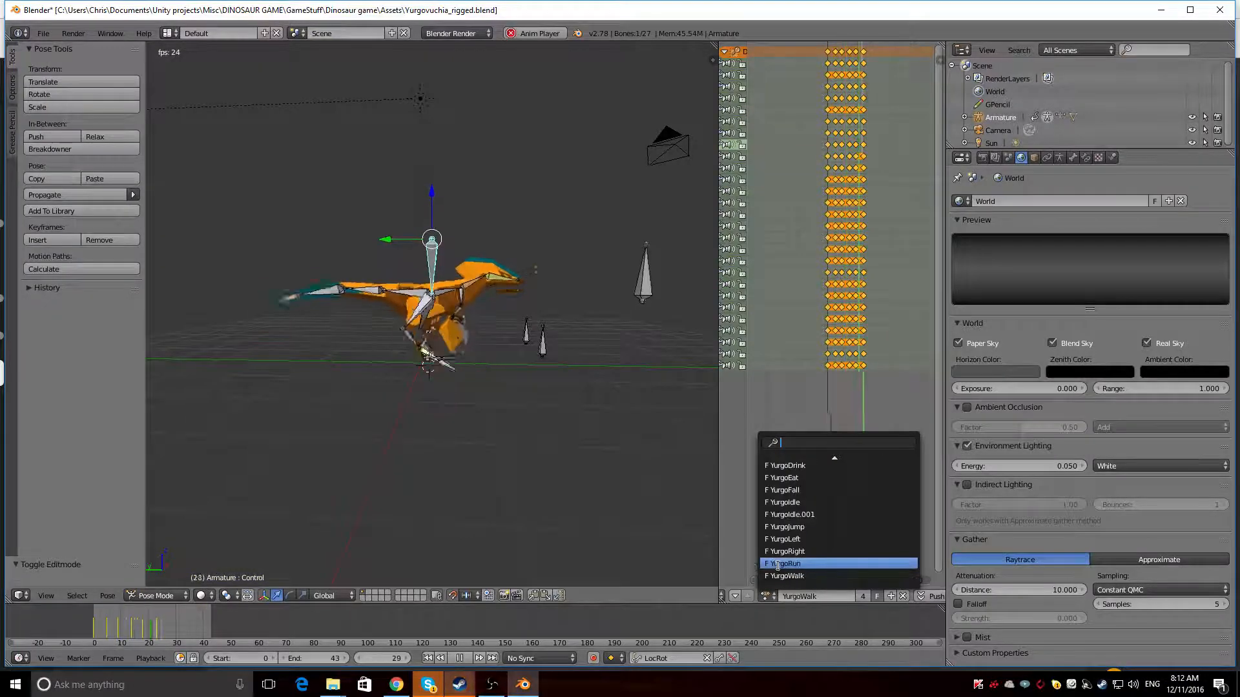
{"action": "left_click", "coordinate": [778, 564]}
{"action": "left_click_drag", "start_coordinate": [330, 658], "coordinate": [297, 659]}
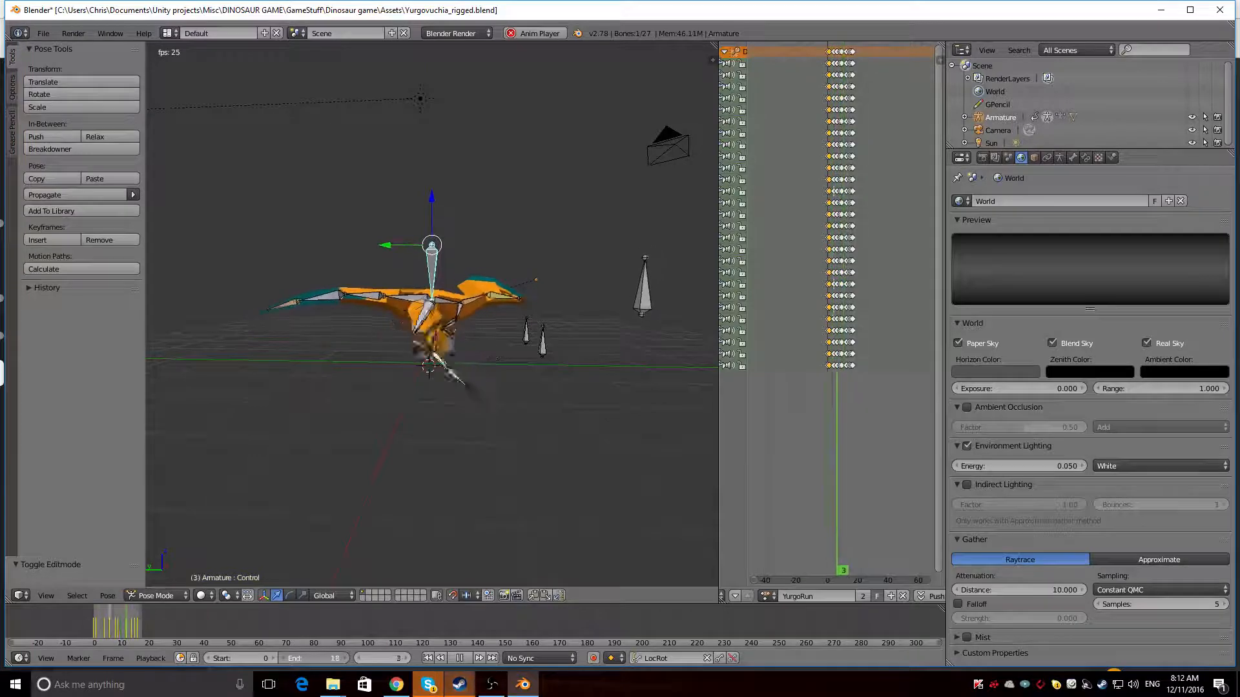
{"action": "left_click", "coordinate": [284, 660]}
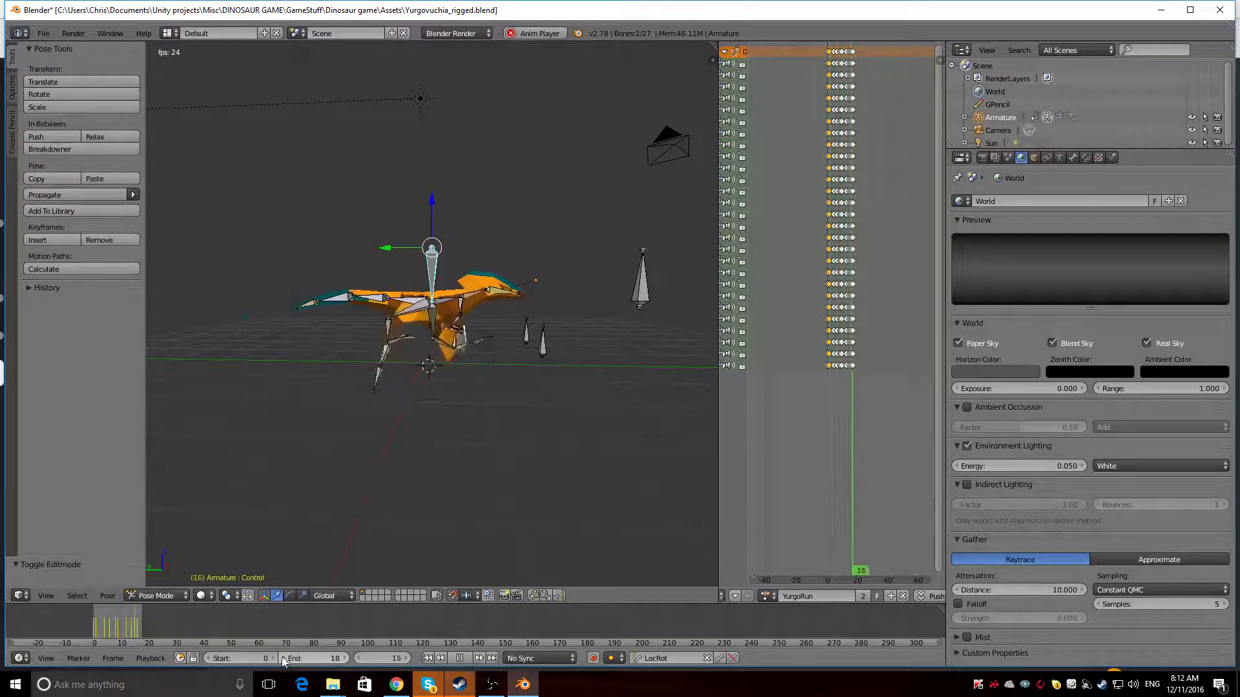
{"action": "left_click", "coordinate": [284, 660]}
{"action": "left_click", "coordinate": [284, 660]}
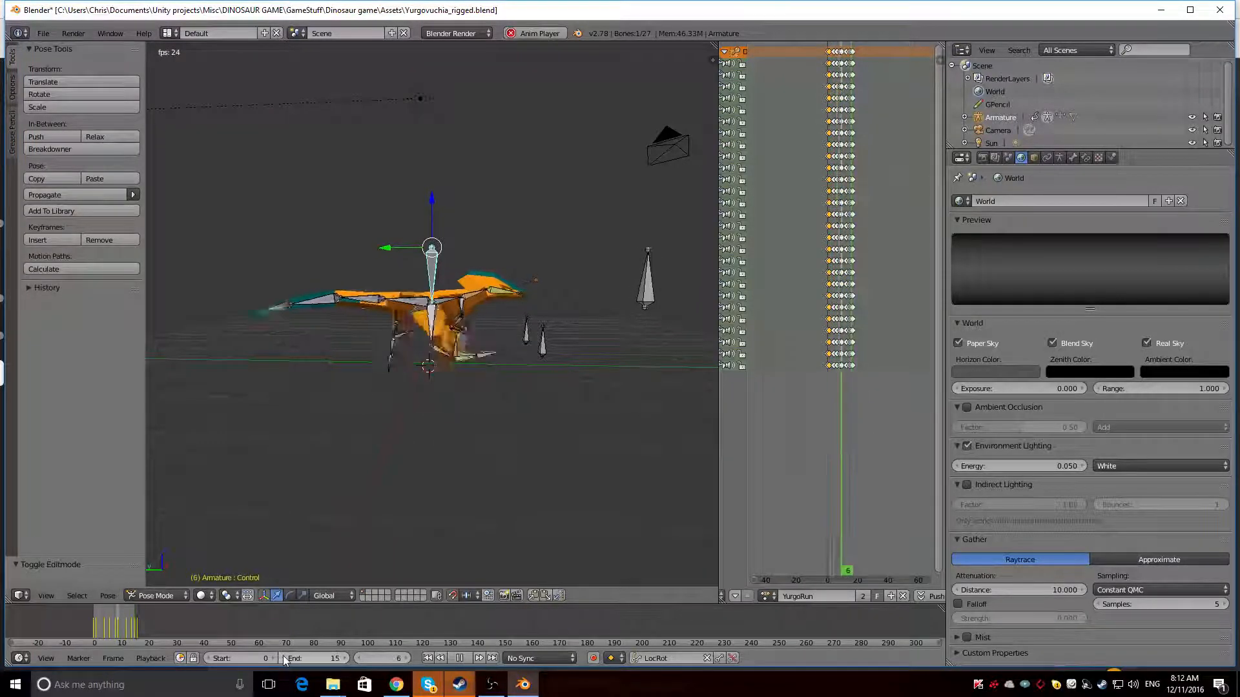
Hide the armature and examine the coloured dinosaur's looping run animation from several angles
{"action": "middle_click_drag", "start_coordinate": [243, 546], "coordinate": [234, 517]}
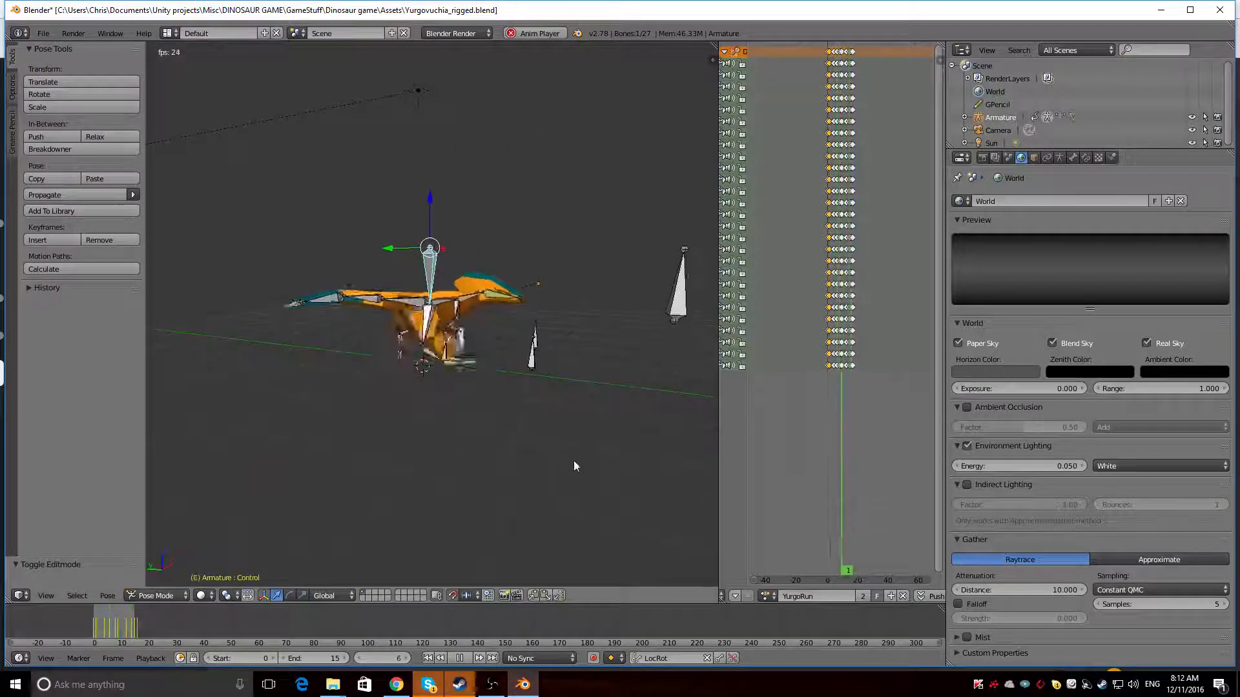
{"action": "left_click", "coordinate": [1193, 118]}
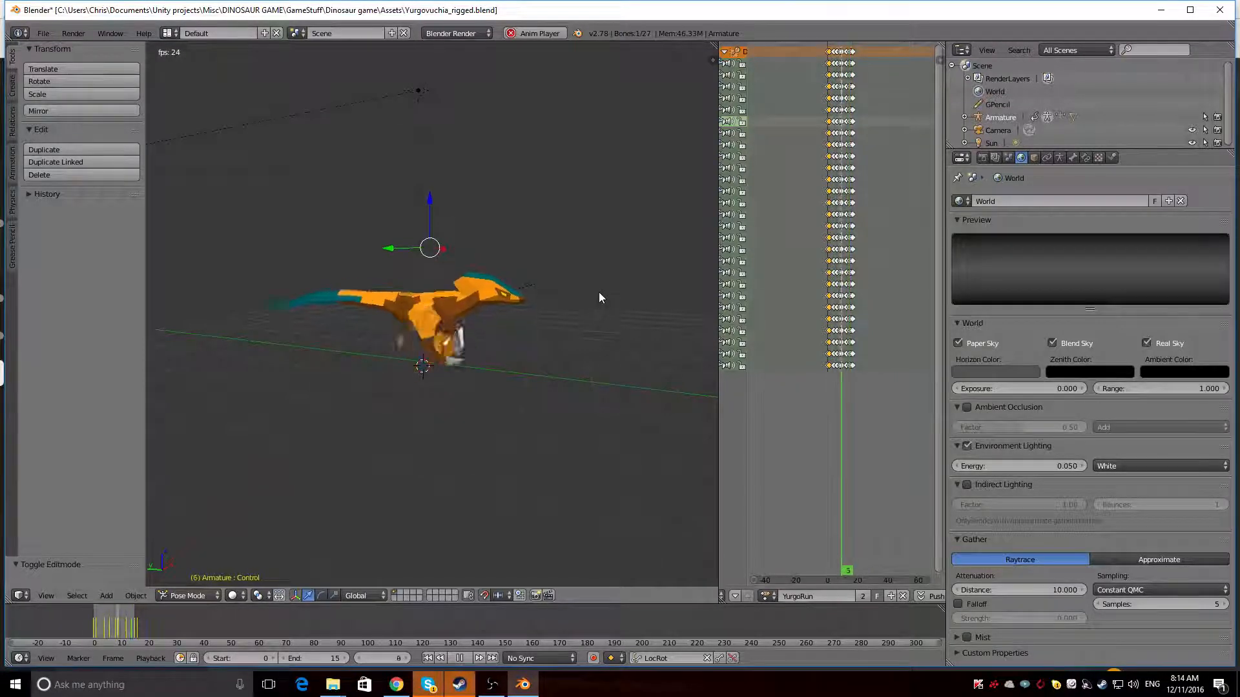
{"action": "key", "text": "KP_7"}
{"action": "middle_click_drag", "start_coordinate": [470, 426], "coordinate": [434, 403]}
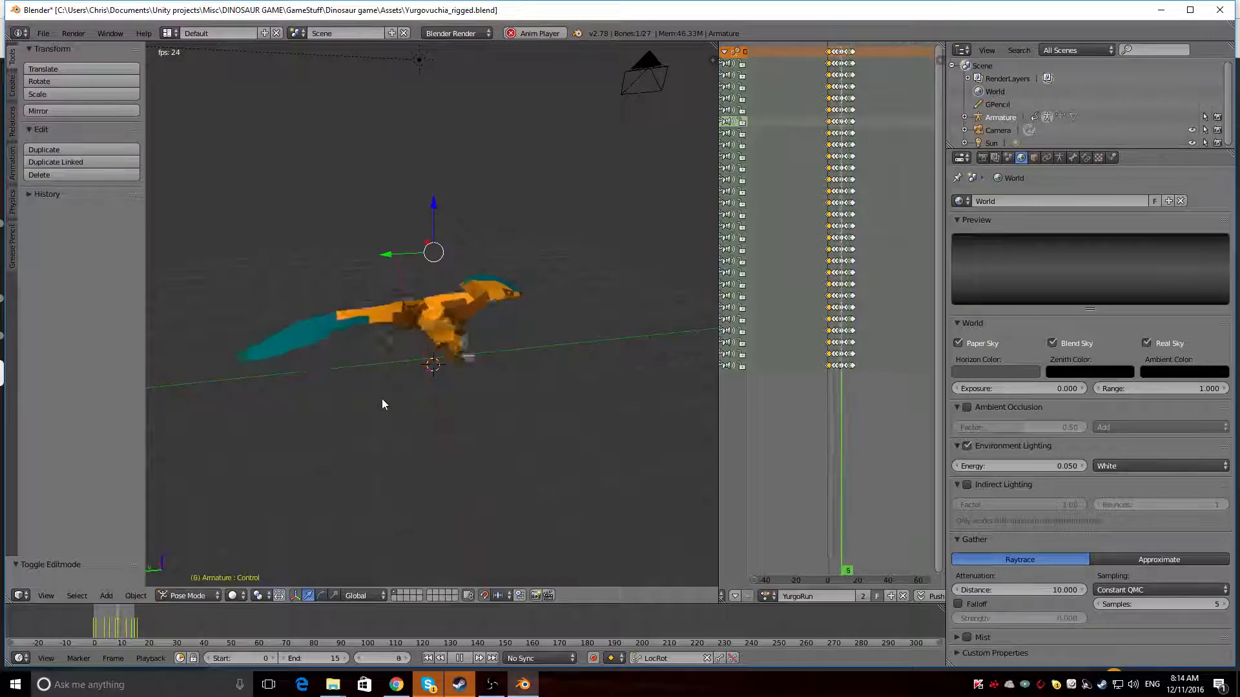
{"action": "mouse_move", "coordinate": [339, 387]}
{"action": "middle_mouse_down"}
{"action": "mouse_move", "coordinate": [432, 288]}
{"action": "mouse_move", "coordinate": [444, 306]}
{"action": "mouse_move", "coordinate": [488, 309]}
{"action": "mouse_move", "coordinate": [443, 355]}
{"action": "mouse_move", "coordinate": [333, 390]}
{"action": "middle_mouse_up"}
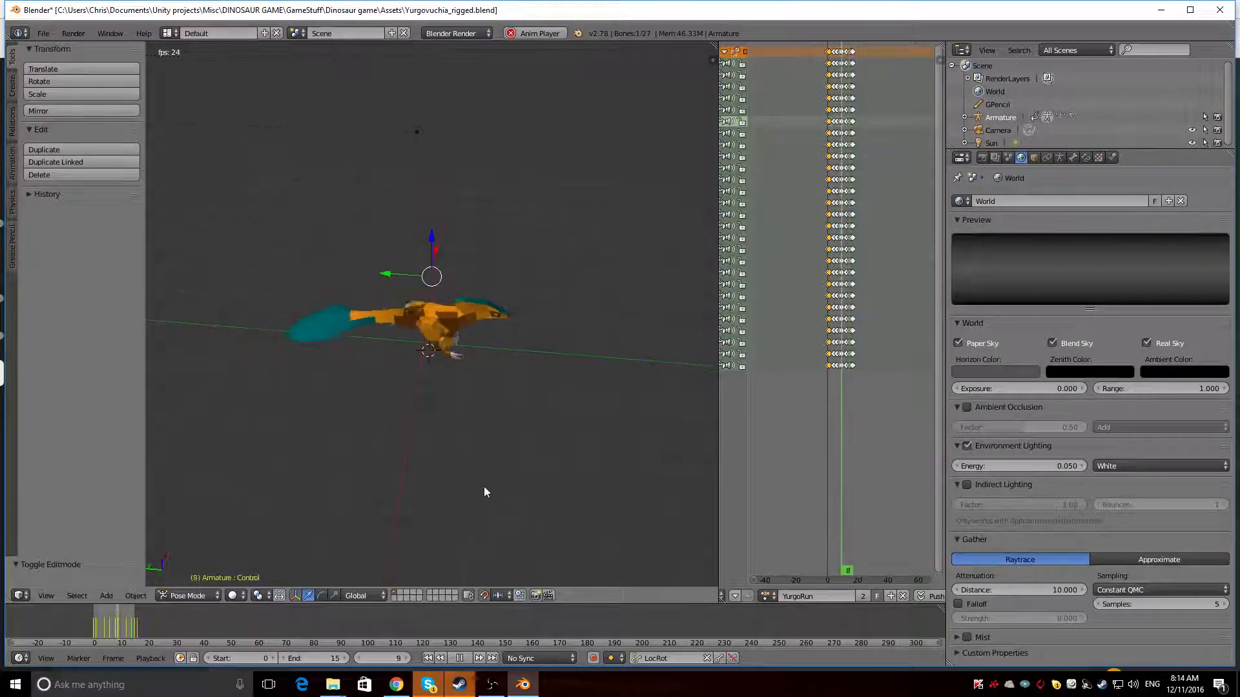
{"action": "key", "text": "KP_1"}
{"action": "key", "text": "ctrl+KP_3"}
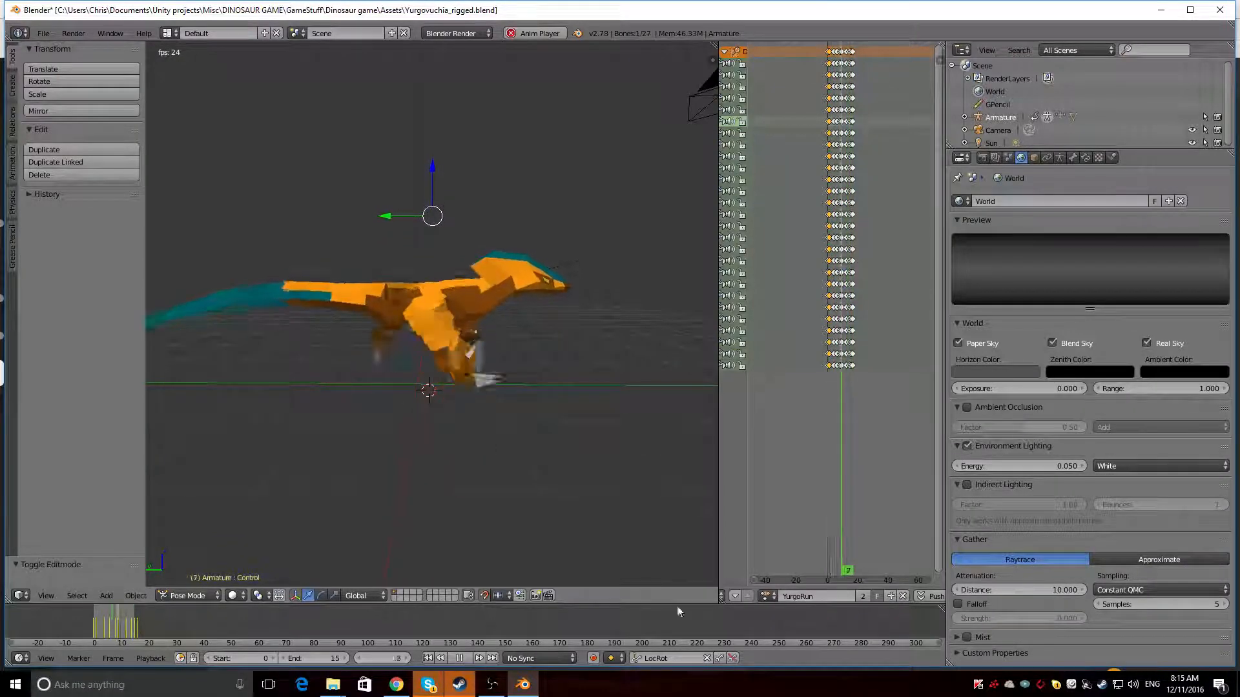
Load YurgoRun again for the armature and unhide the bones
{"action": "left_click", "coordinate": [770, 595]}
{"action": "left_click", "coordinate": [800, 561]}
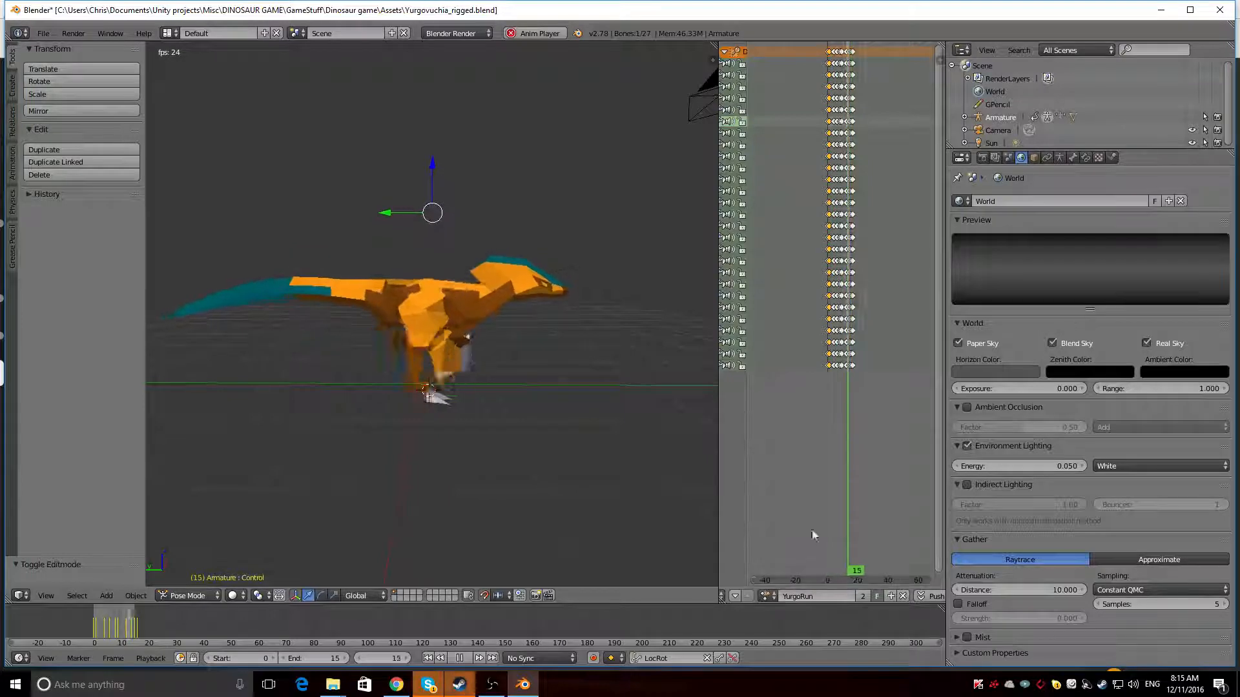
{"action": "left_click", "coordinate": [1191, 117]}
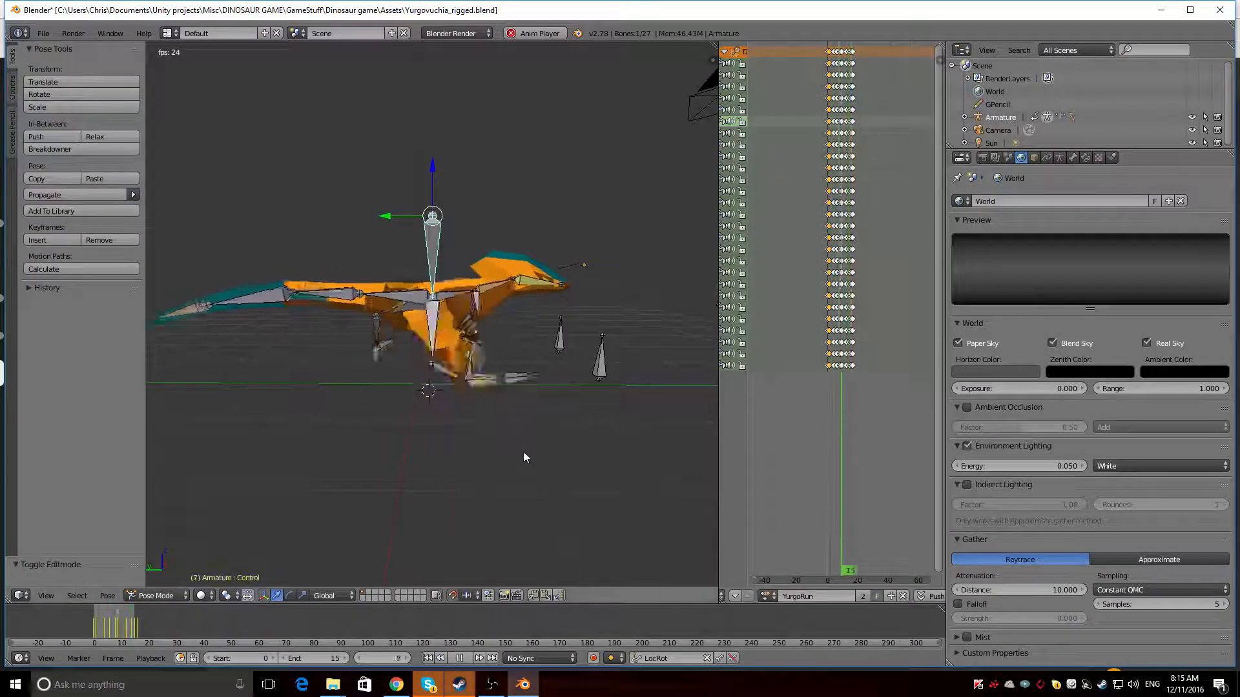
Load the YurgoWalk action on the armature, play it and set the animation's end frame to 18
{"action": "key", "text": "alt+a"}
{"action": "left_click", "coordinate": [775, 596]}
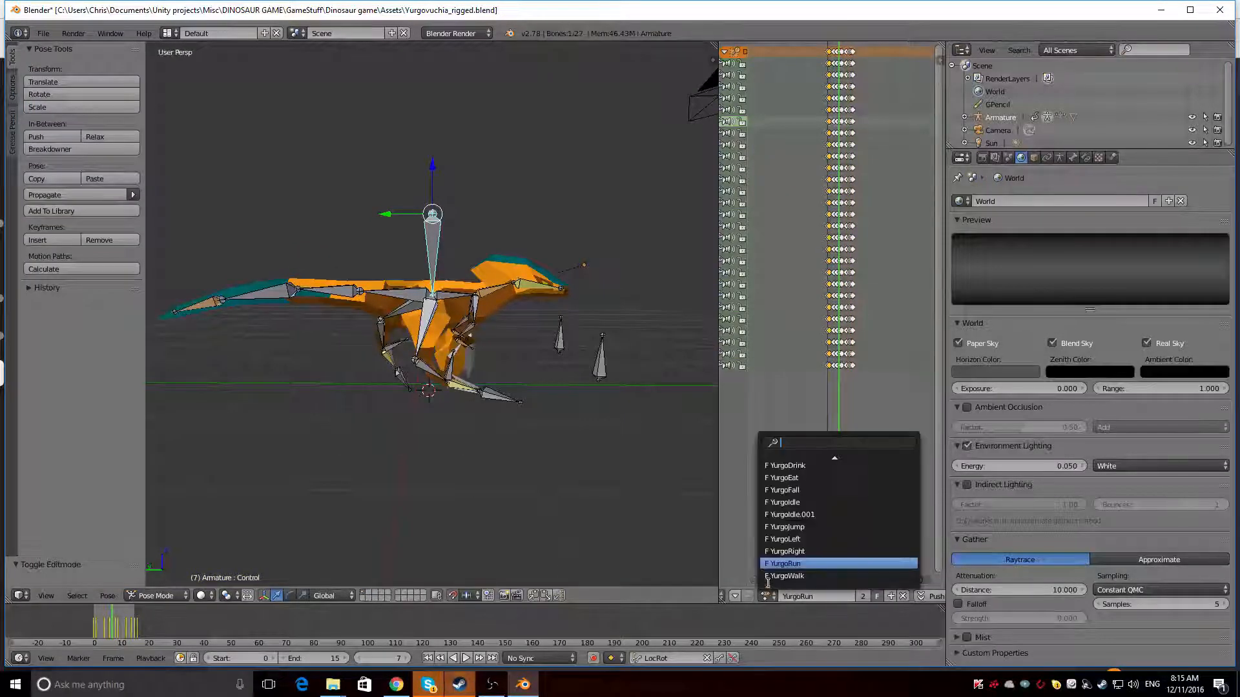
{"action": "left_click", "coordinate": [771, 574]}
{"action": "key", "text": "alt+a"}
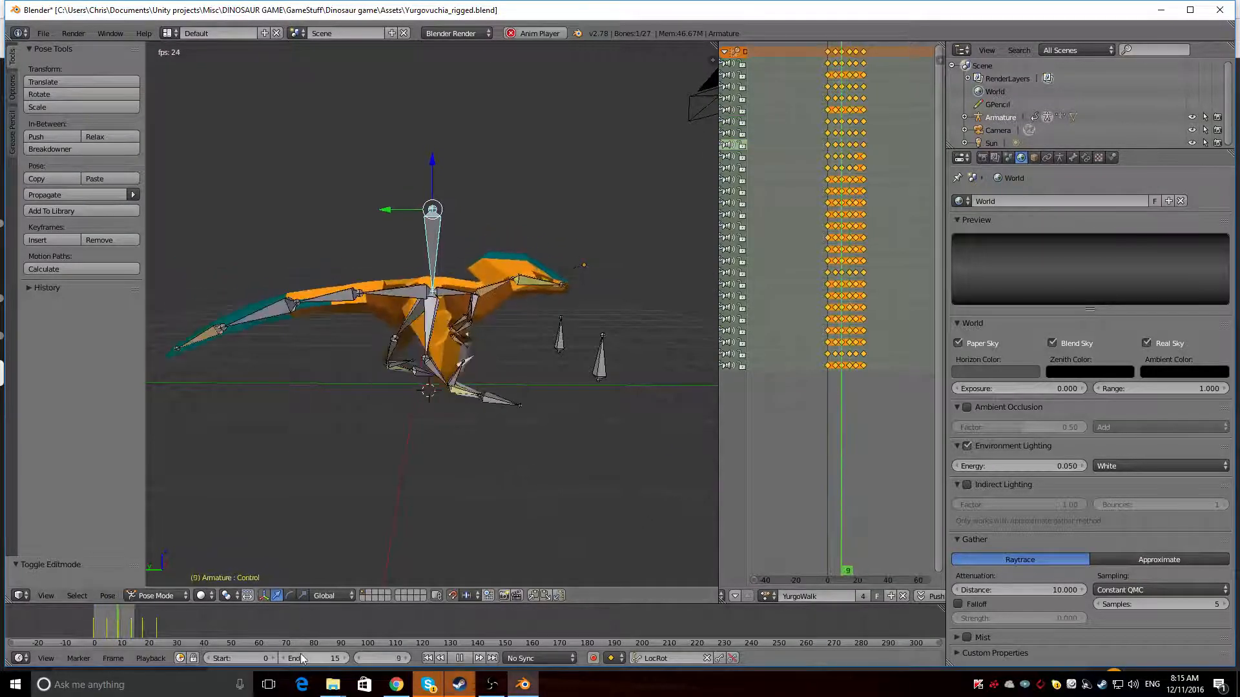
{"action": "left_click_drag", "start_coordinate": [300, 655], "coordinate": [329, 654]}
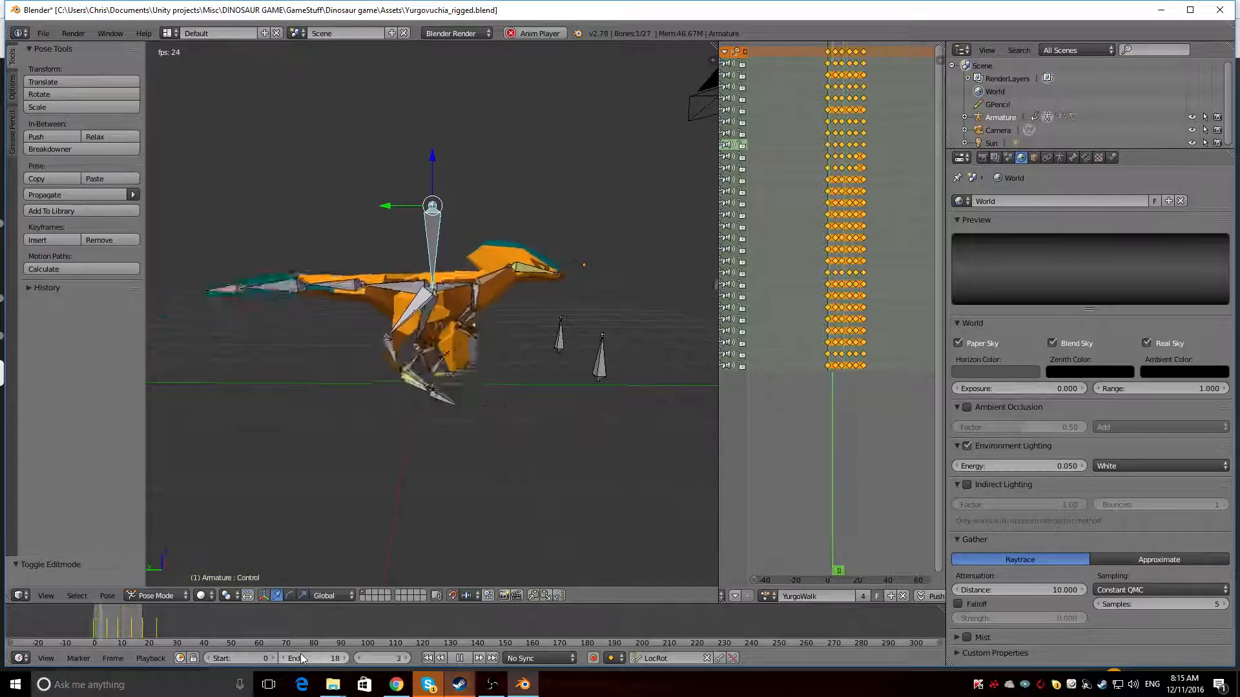
Hide the armature to examine the looping walk on the coloured dinosaur, and unhide the bones and stop playback
{"action": "middle_click_drag", "start_coordinate": [250, 390], "coordinate": [303, 354]}
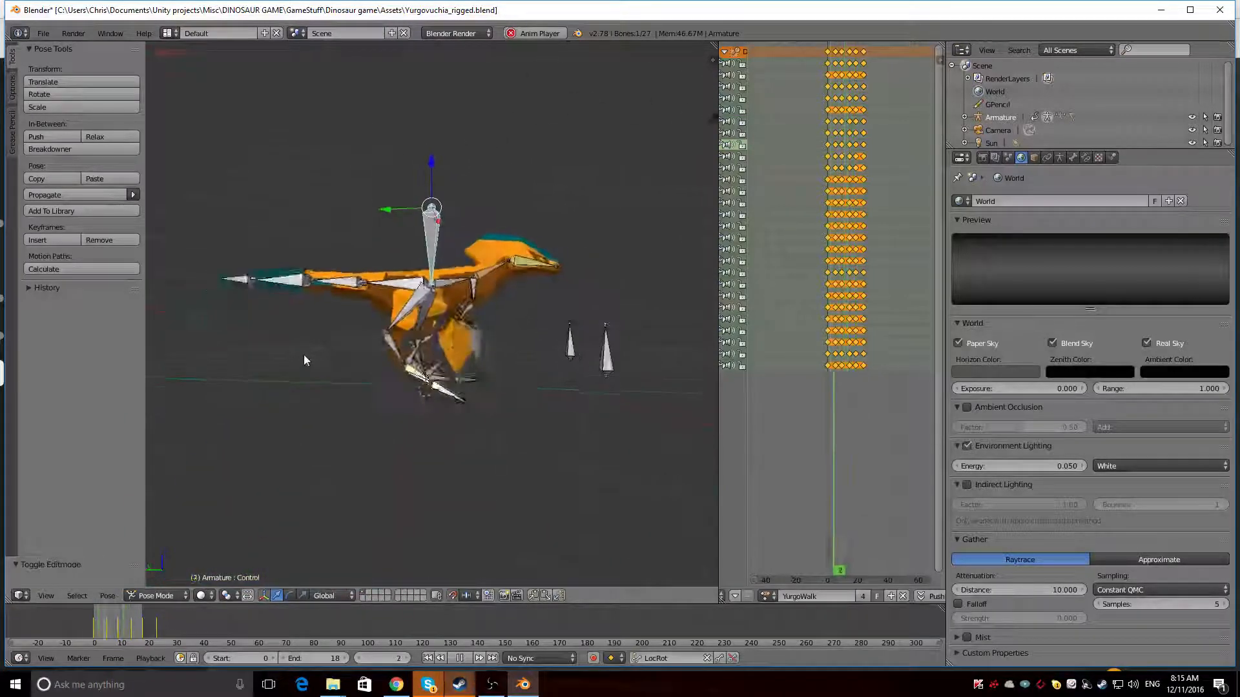
{"action": "left_click", "coordinate": [1193, 118]}
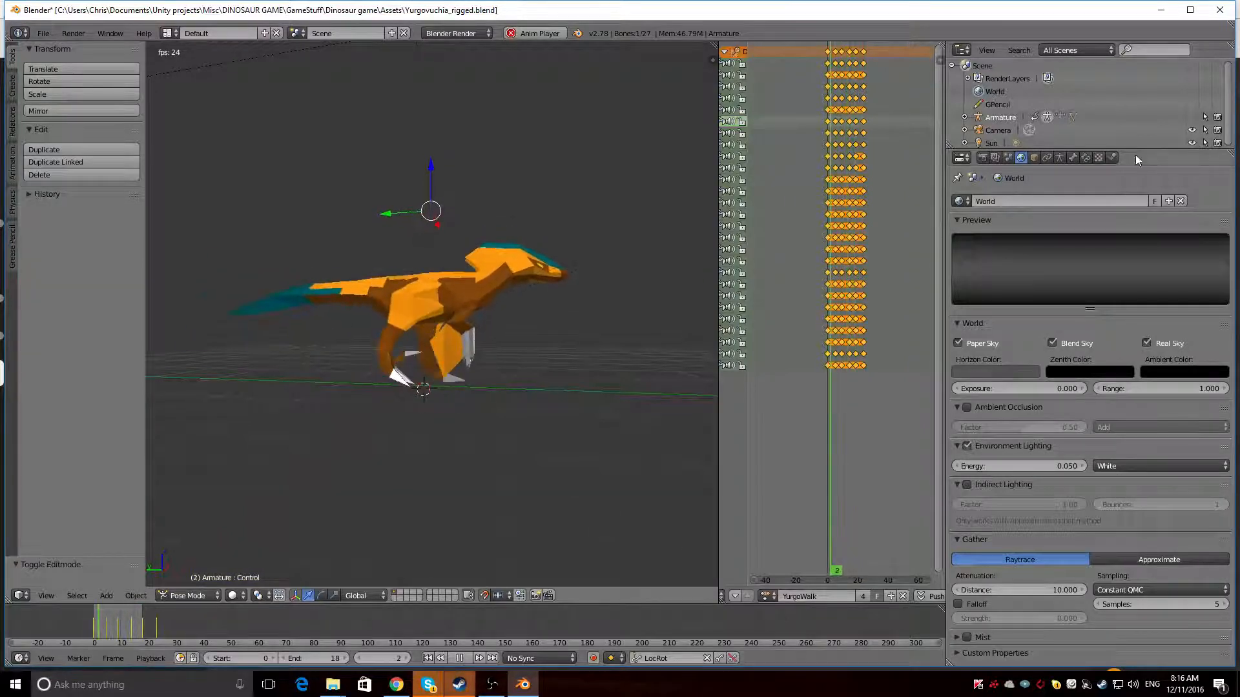
{"action": "left_click", "coordinate": [1192, 117]}
{"action": "key", "text": "alt+a"}
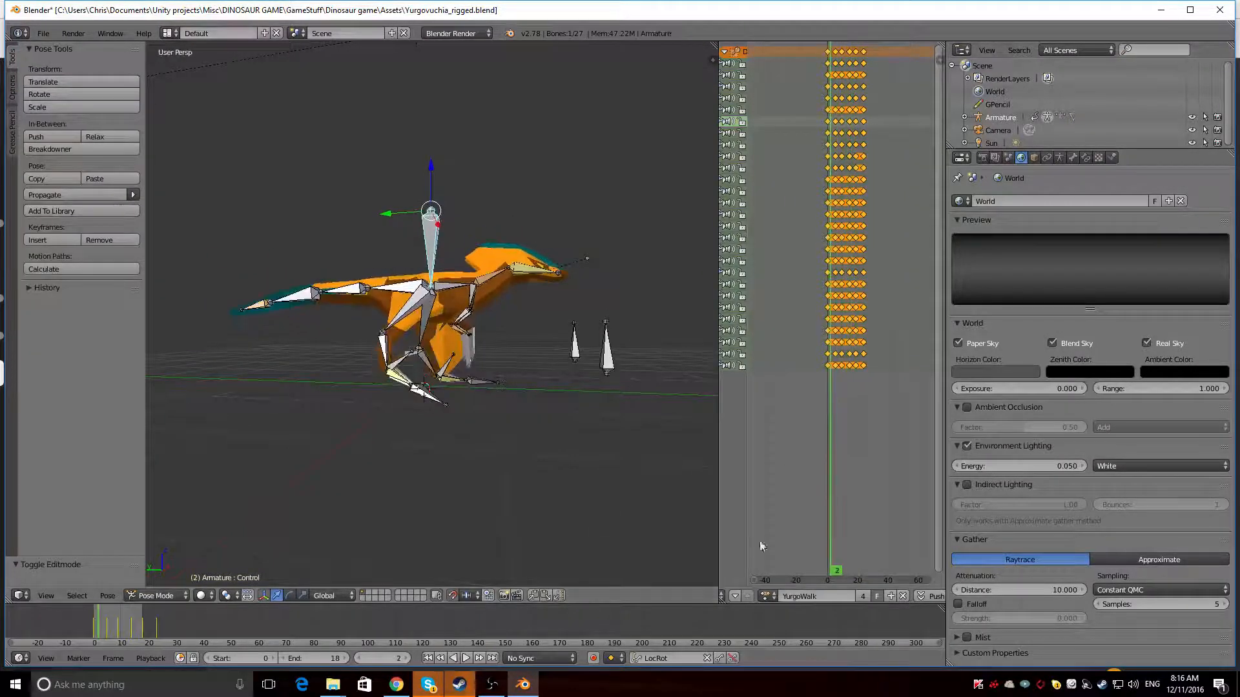
Load the YurgoBite.002 action on the armature and play it while viewing the dinosaur's opposite side
{"action": "left_click", "coordinate": [767, 596]}
{"action": "scroll", "coordinate": [795, 491], "scroll_direction": "up", "scroll_amount": 6}
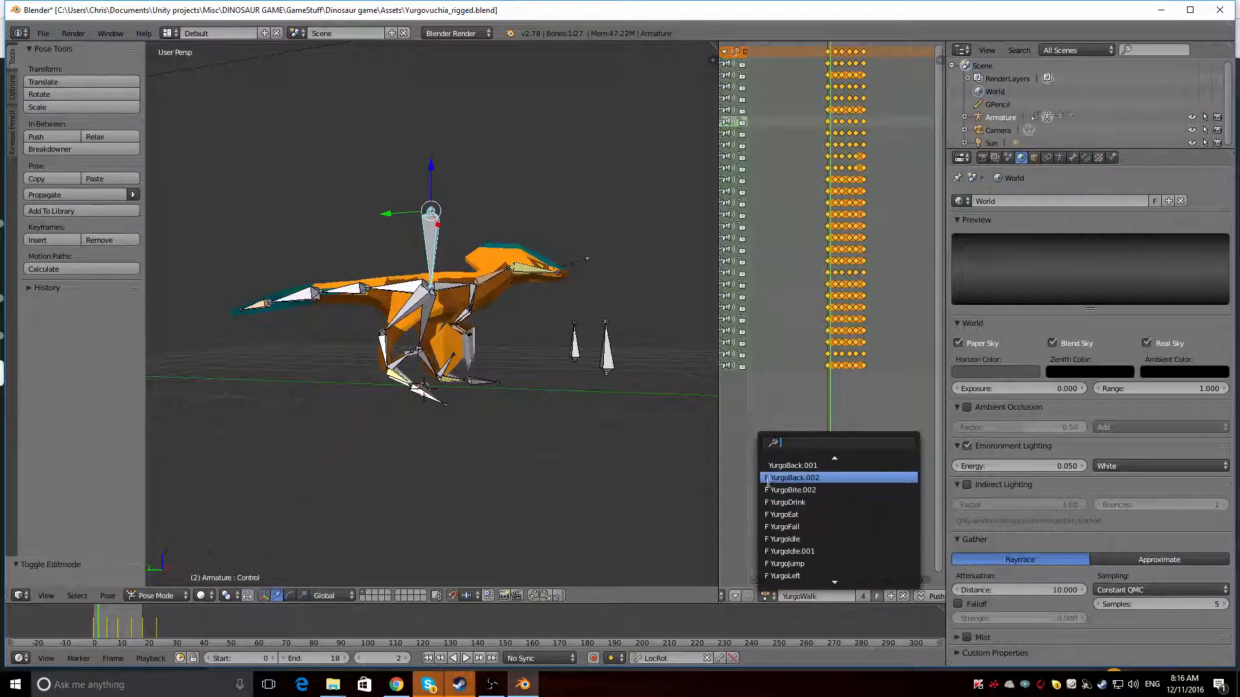
{"action": "scroll", "coordinate": [798, 501], "scroll_direction": "up", "scroll_amount": 4}
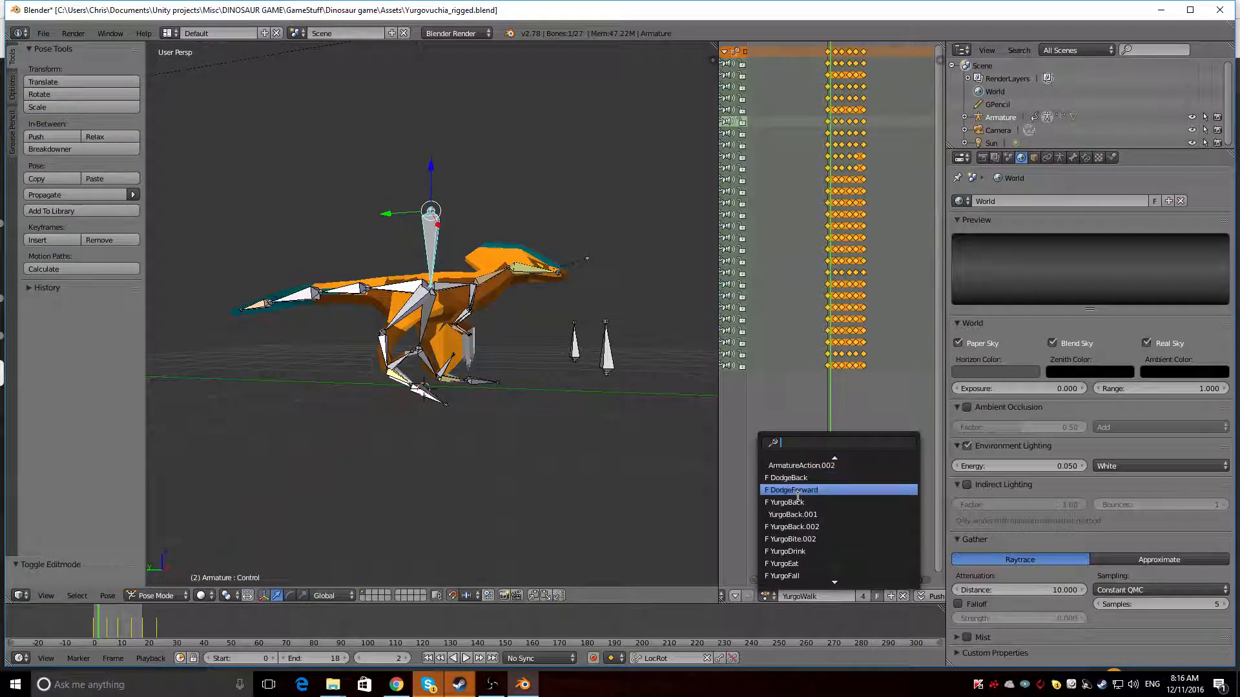
{"action": "scroll", "coordinate": [799, 496], "scroll_direction": "down", "scroll_amount": 2}
{"action": "scroll", "coordinate": [799, 496], "scroll_direction": "up", "scroll_amount": 3}
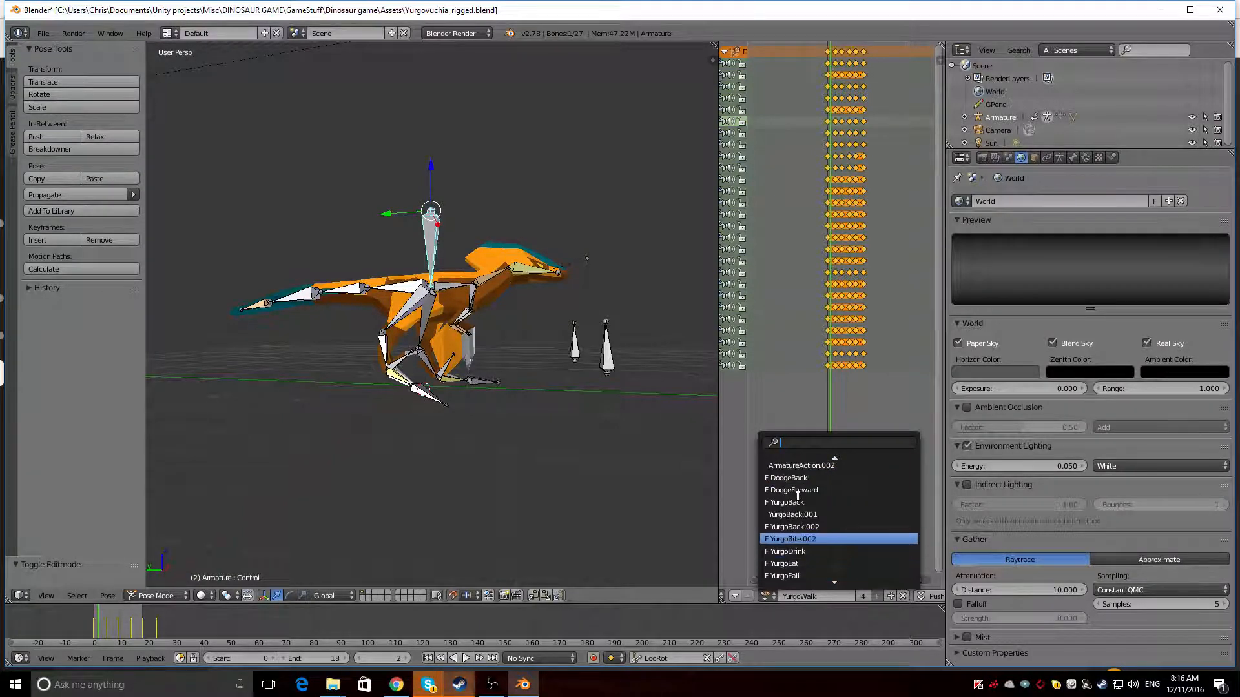
{"action": "left_click", "coordinate": [799, 497]}
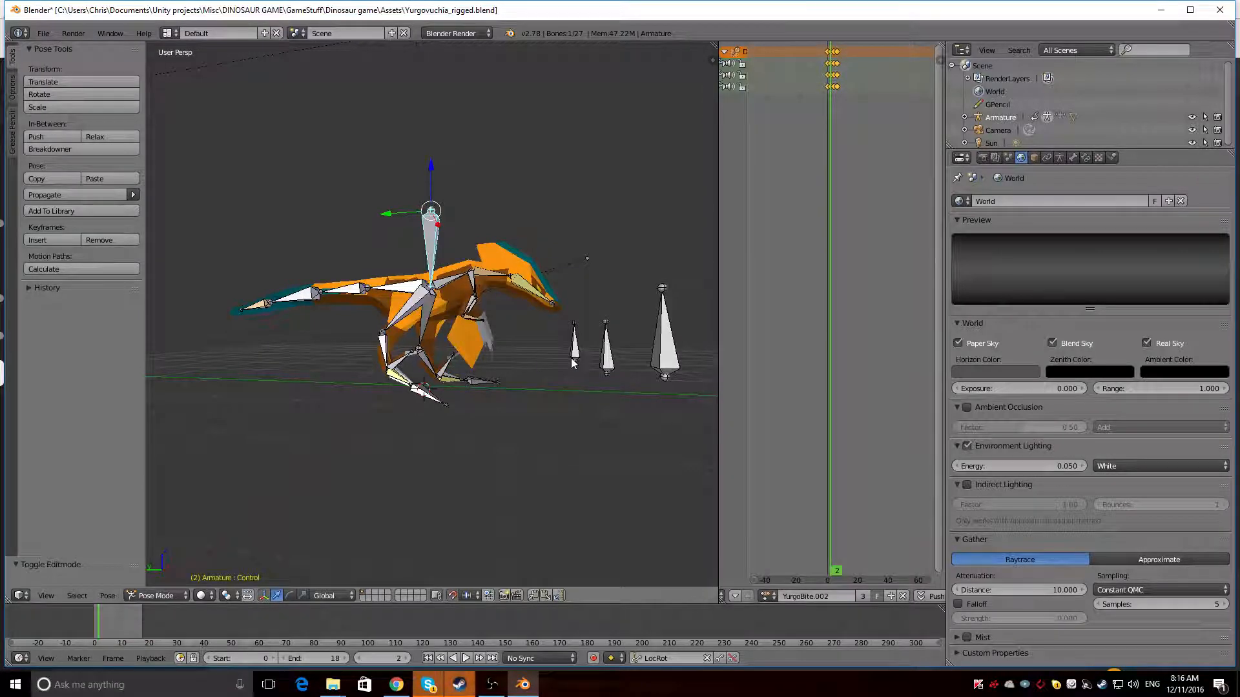
{"action": "key", "text": "alt+a"}
{"action": "middle_click_drag", "start_coordinate": [538, 355], "coordinate": [280, 372]}
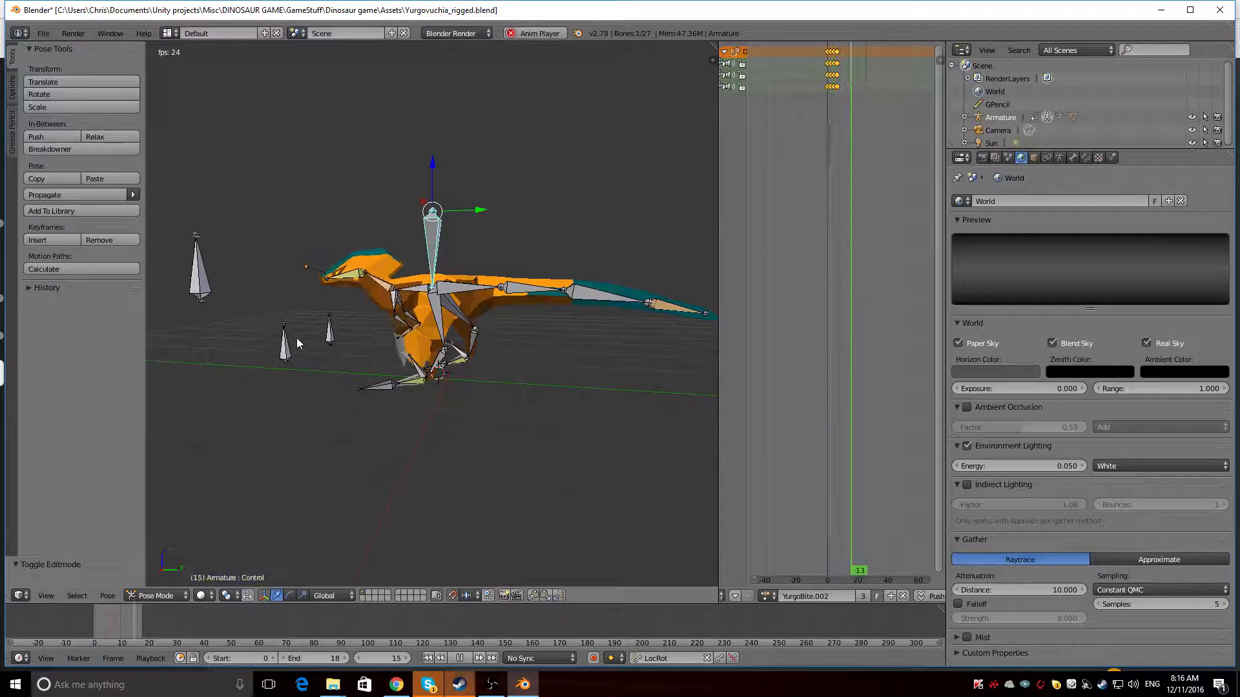
{"action": "key", "text": "alt+a"}
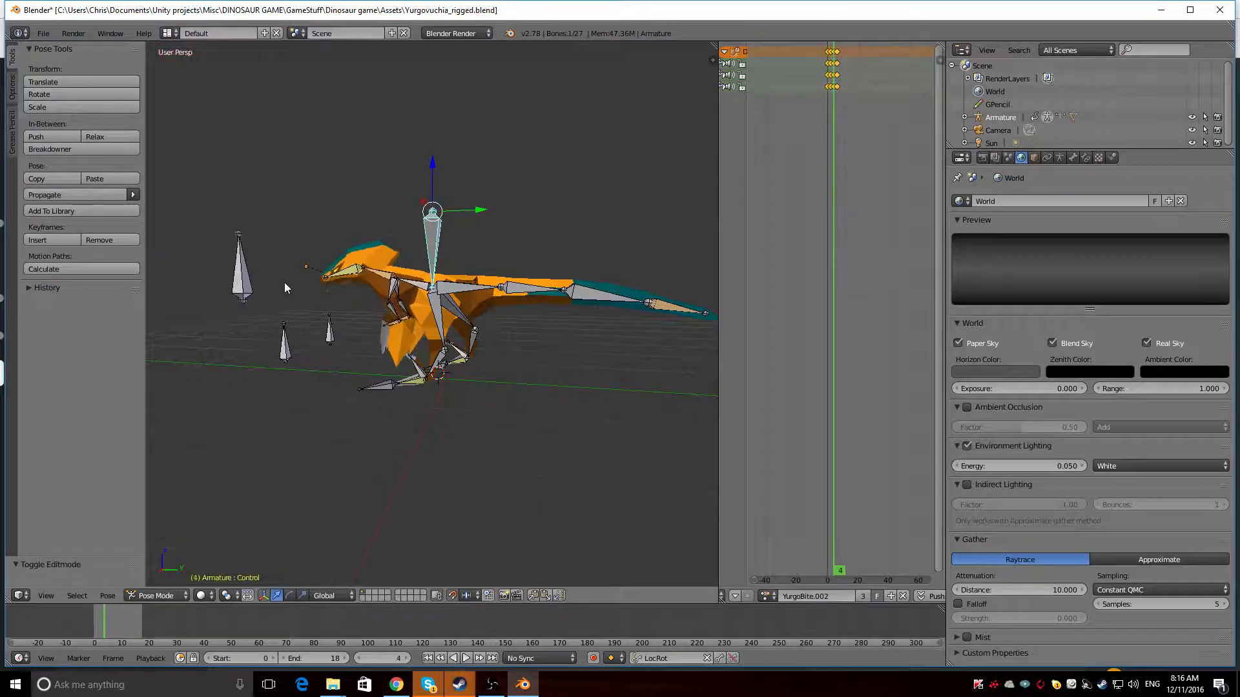
Examine the bite action's keyframes and motion by replaying it and stepping through the frames up to frame 8
{"action": "scroll", "coordinate": [841, 52], "scroll_direction": "up", "scroll_amount": 8}
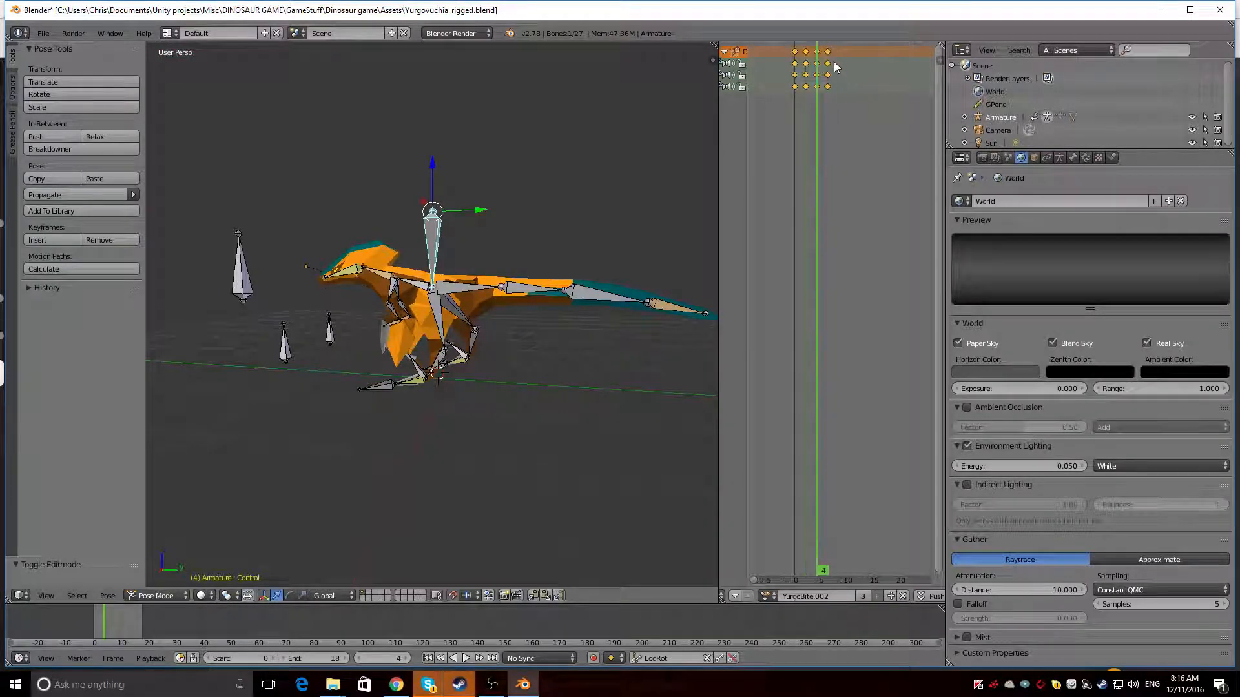
{"action": "mouse_move", "coordinate": [797, 50]}
{"action": "left_mouse_down"}
{"action": "mouse_move", "coordinate": [777, 52]}
{"action": "mouse_move", "coordinate": [815, 53]}
{"action": "mouse_move", "coordinate": [794, 56]}
{"action": "left_mouse_up"}
{"action": "middle_click_drag", "start_coordinate": [272, 246], "coordinate": [332, 253]}
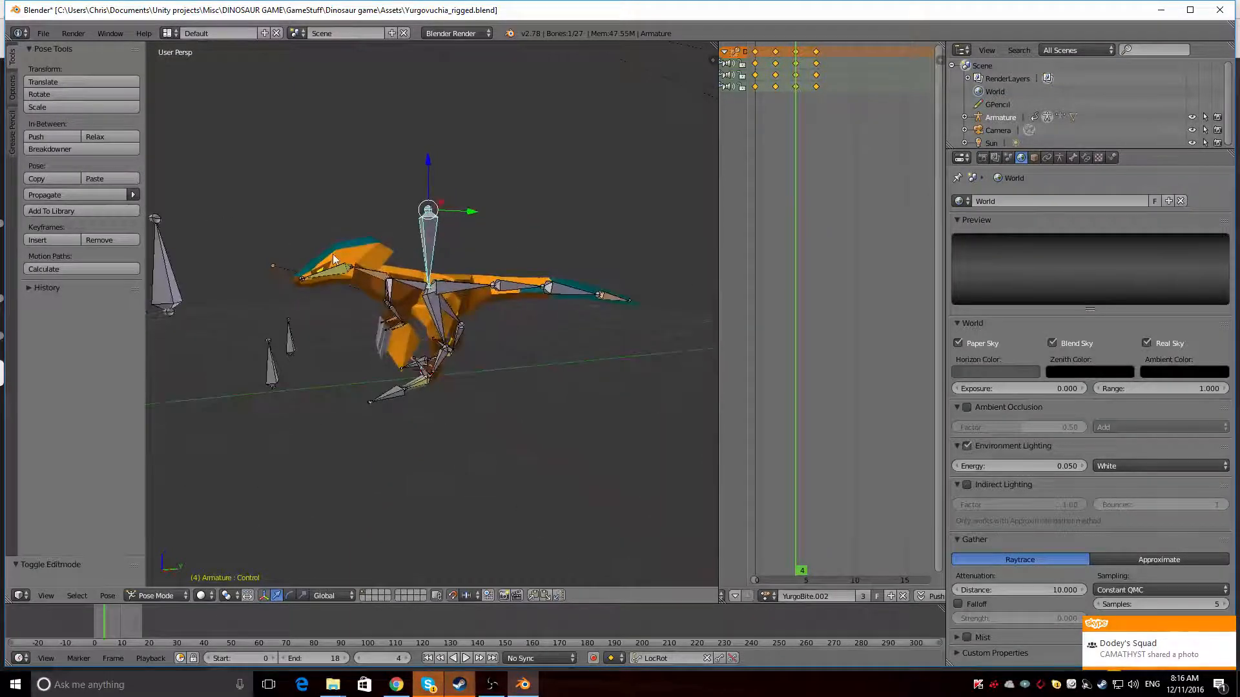
{"action": "key", "text": "alt+a"}
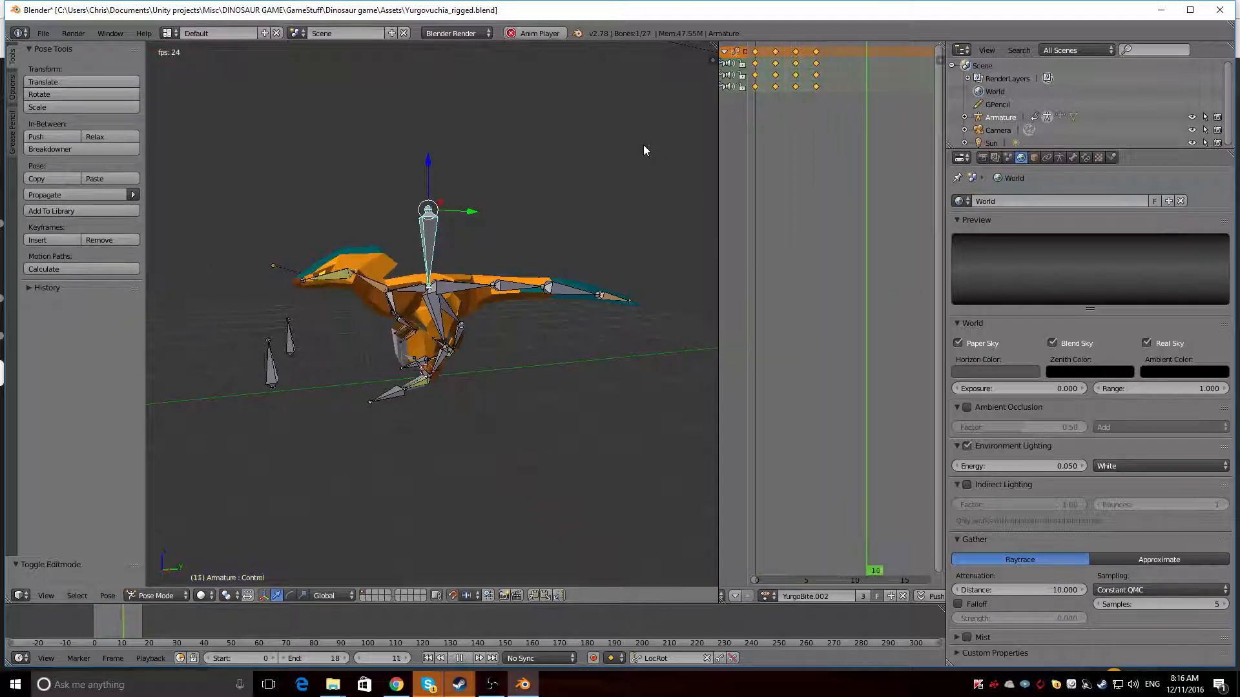
{"action": "key", "text": "alt+a"}
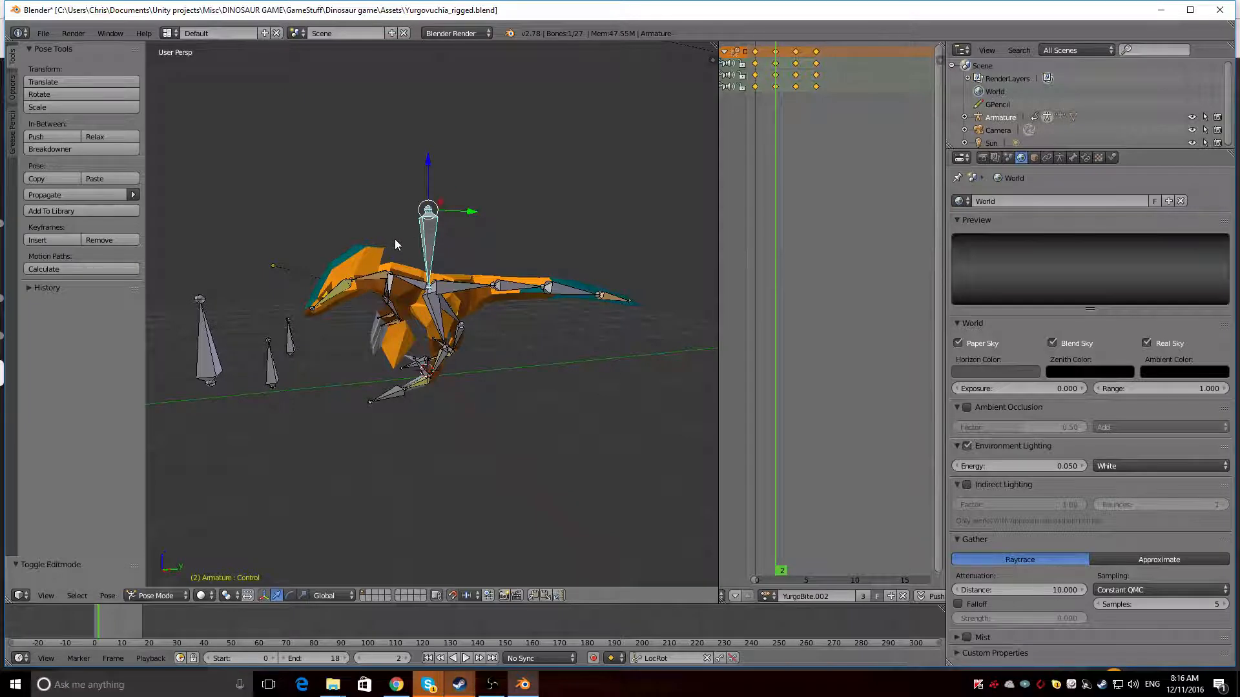
{"action": "key", "text": "Right"}
{"action": "key", "text": "Right"}
{"action": "key", "text": "Right"}
{"action": "key", "text": "Right"}
{"action": "key", "text": "Right"}
{"action": "key", "text": "Right"}
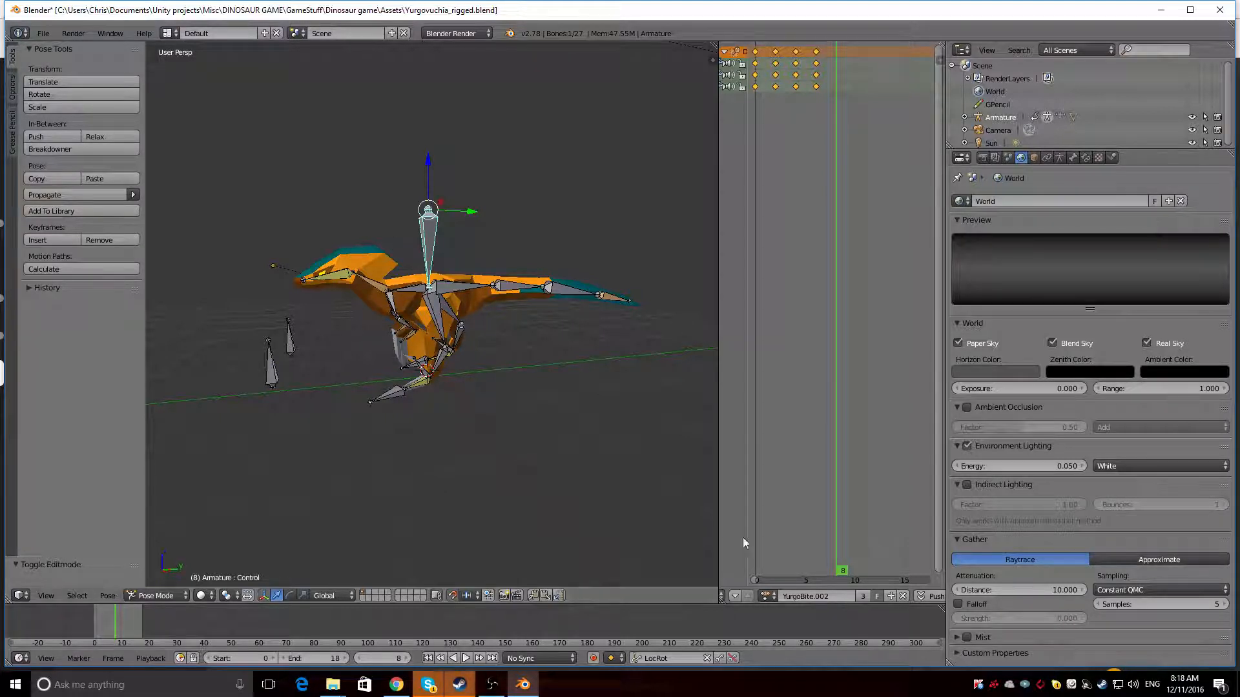
Switch to the Steam client and open the account's own profile page
{"action": "right_click", "coordinate": [1102, 689]}
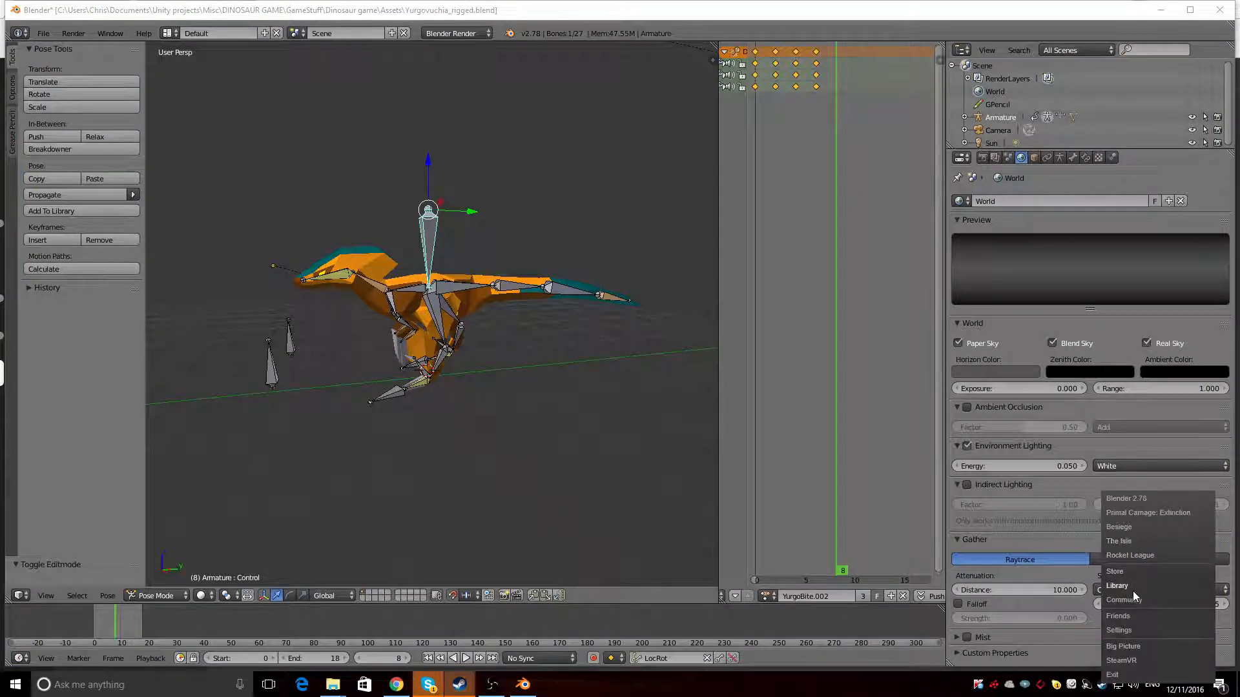
{"action": "left_click", "coordinate": [1126, 571]}
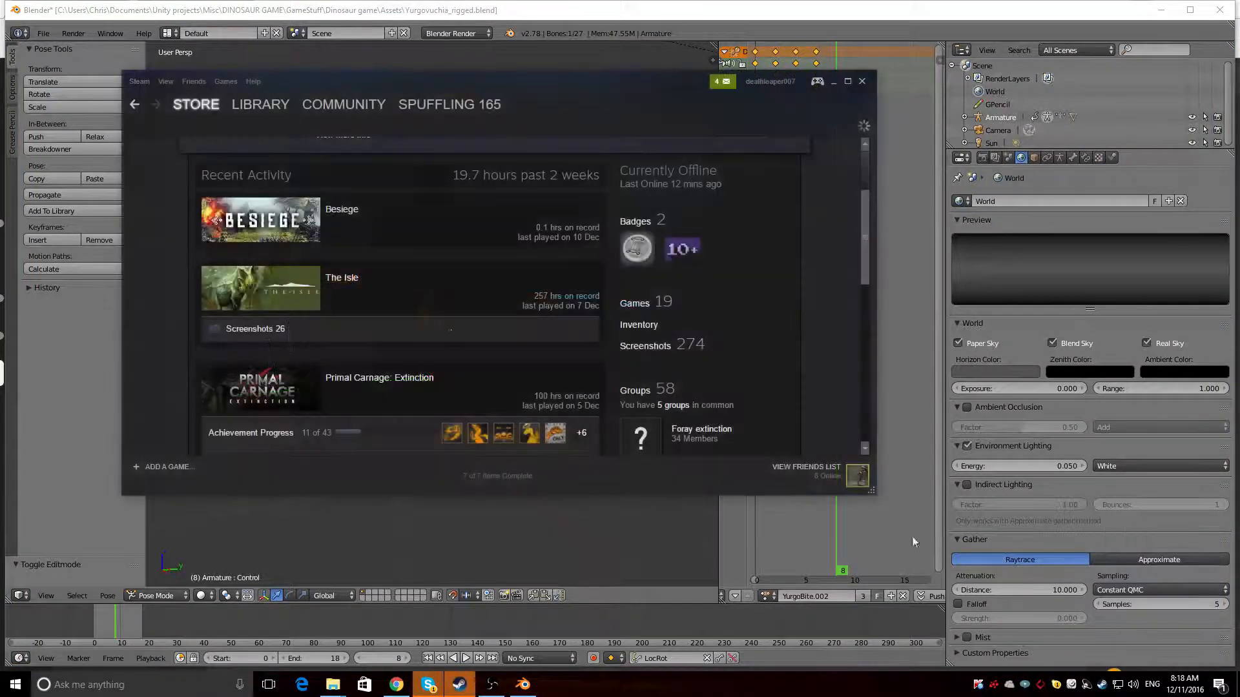
{"action": "scroll", "coordinate": [443, 195], "scroll_direction": "down", "scroll_amount": 2}
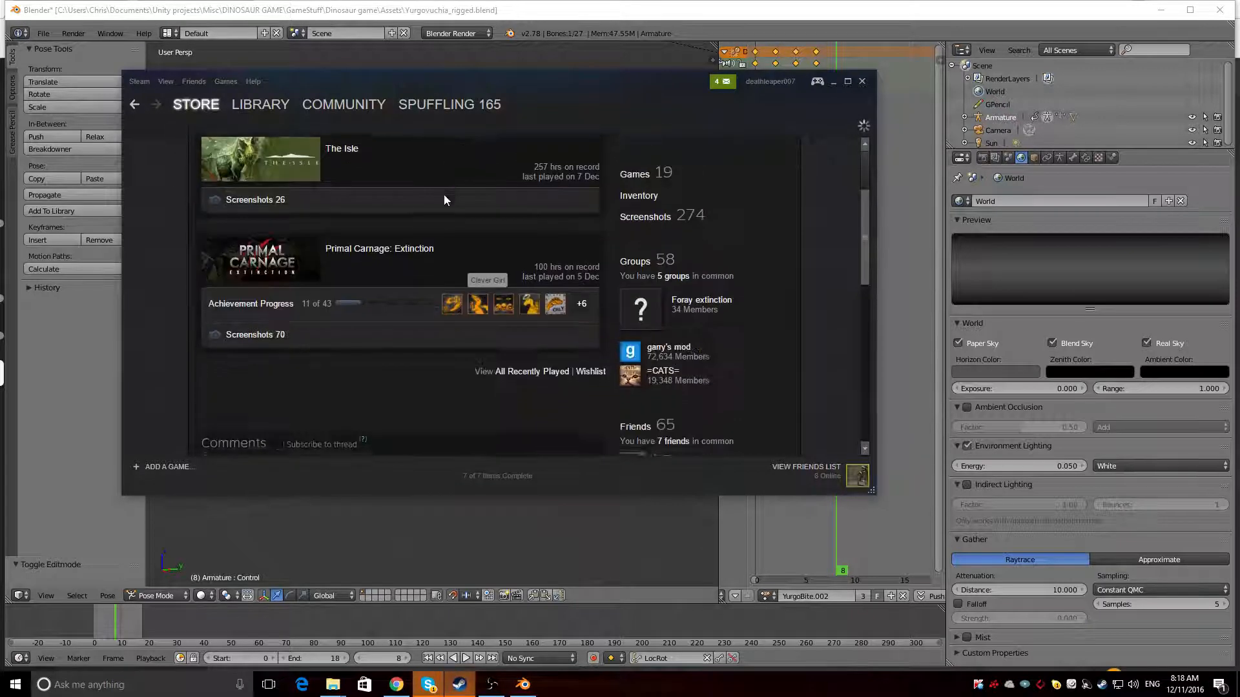
{"action": "scroll", "coordinate": [443, 195], "scroll_direction": "up", "scroll_amount": 4}
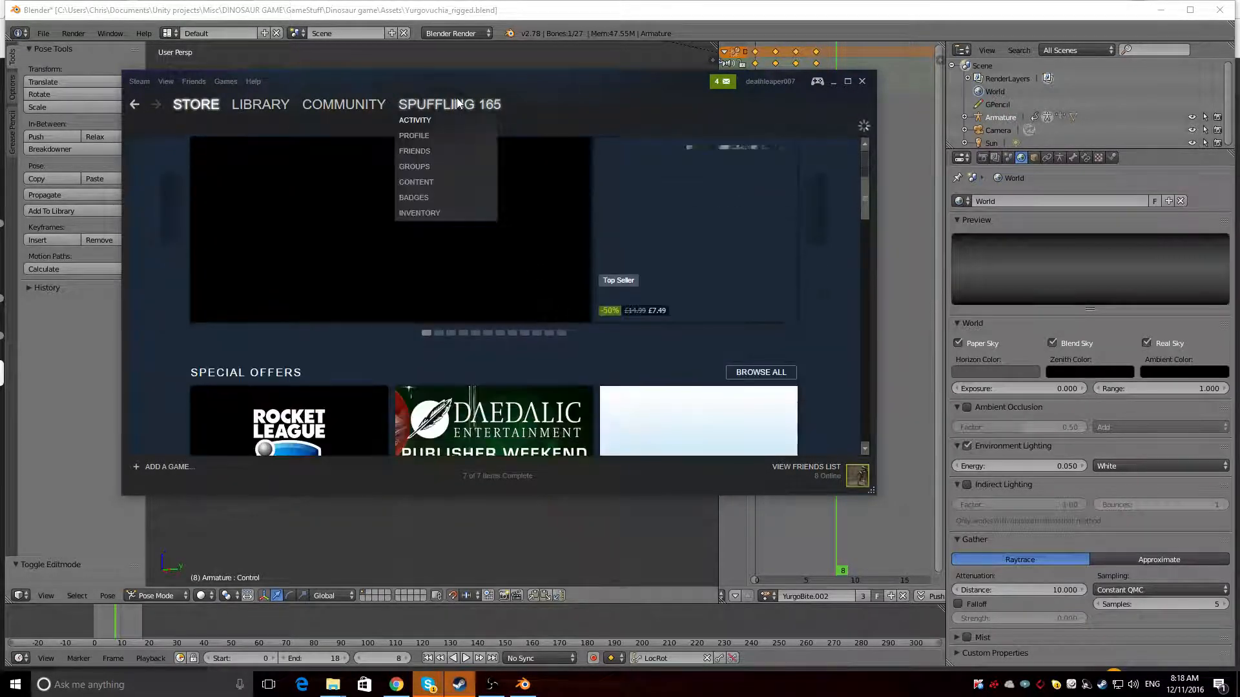
{"action": "left_click", "coordinate": [437, 140]}
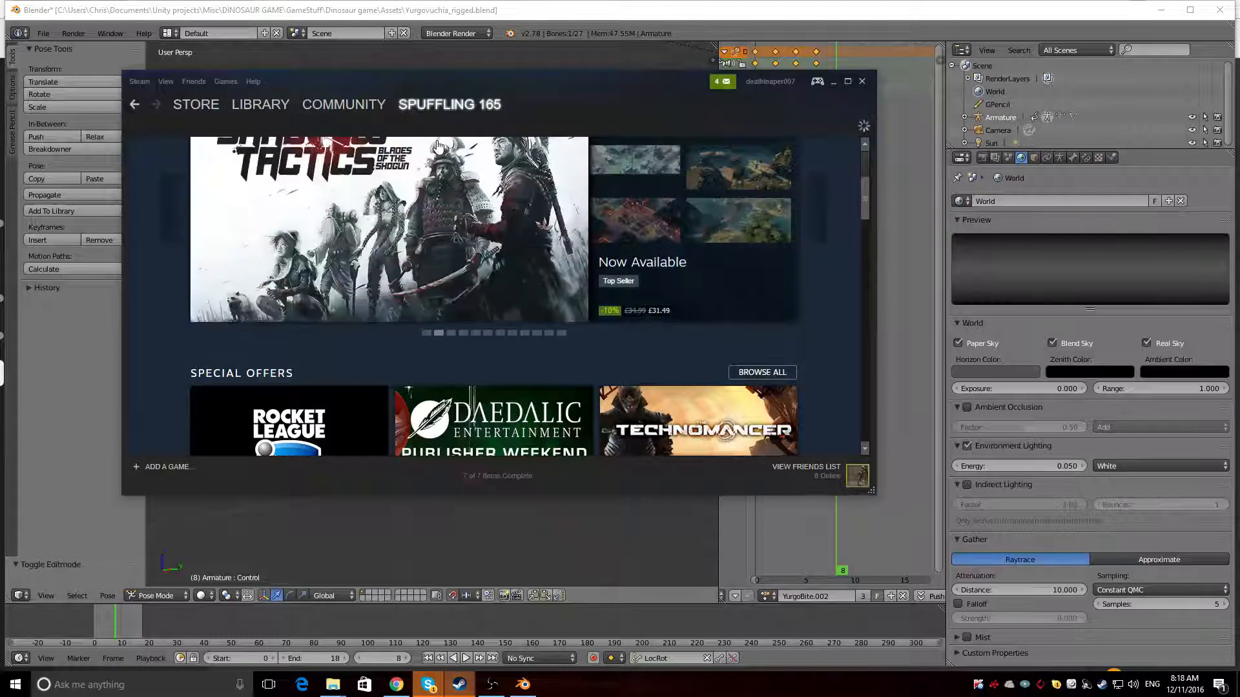
{"action": "mouse_move", "coordinate": [438, 121]}
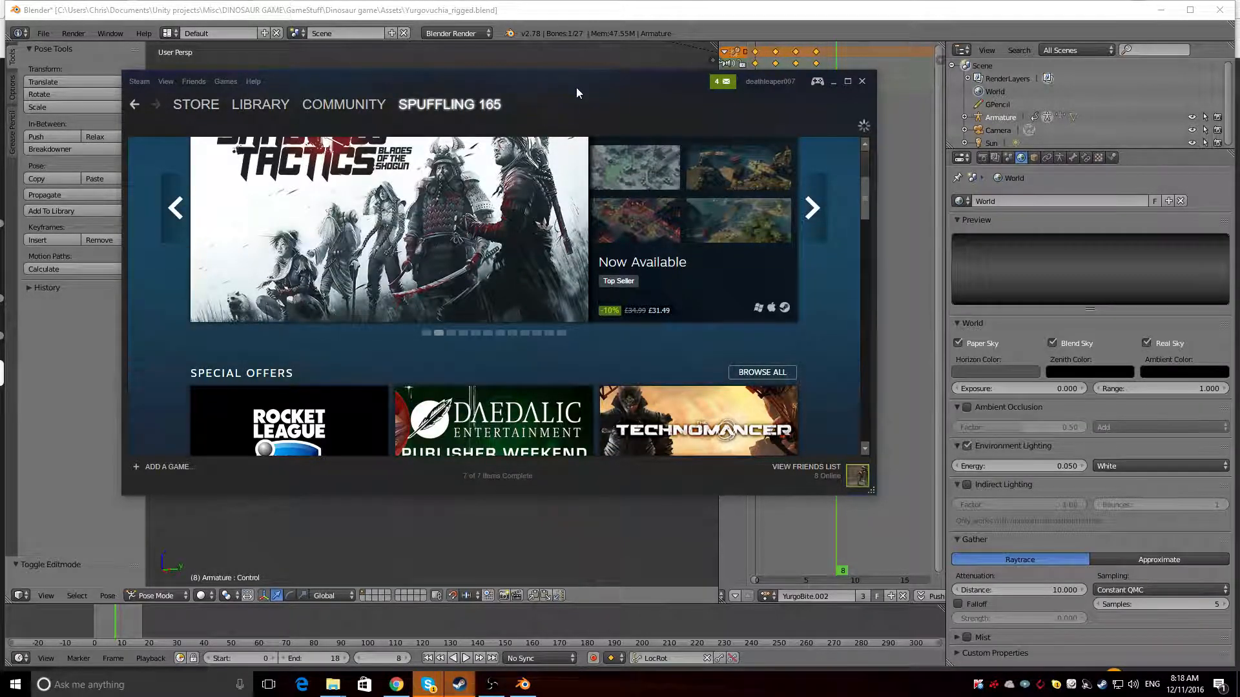
{"action": "scroll", "coordinate": [842, 335], "scroll_direction": "up", "scroll_amount": 2}
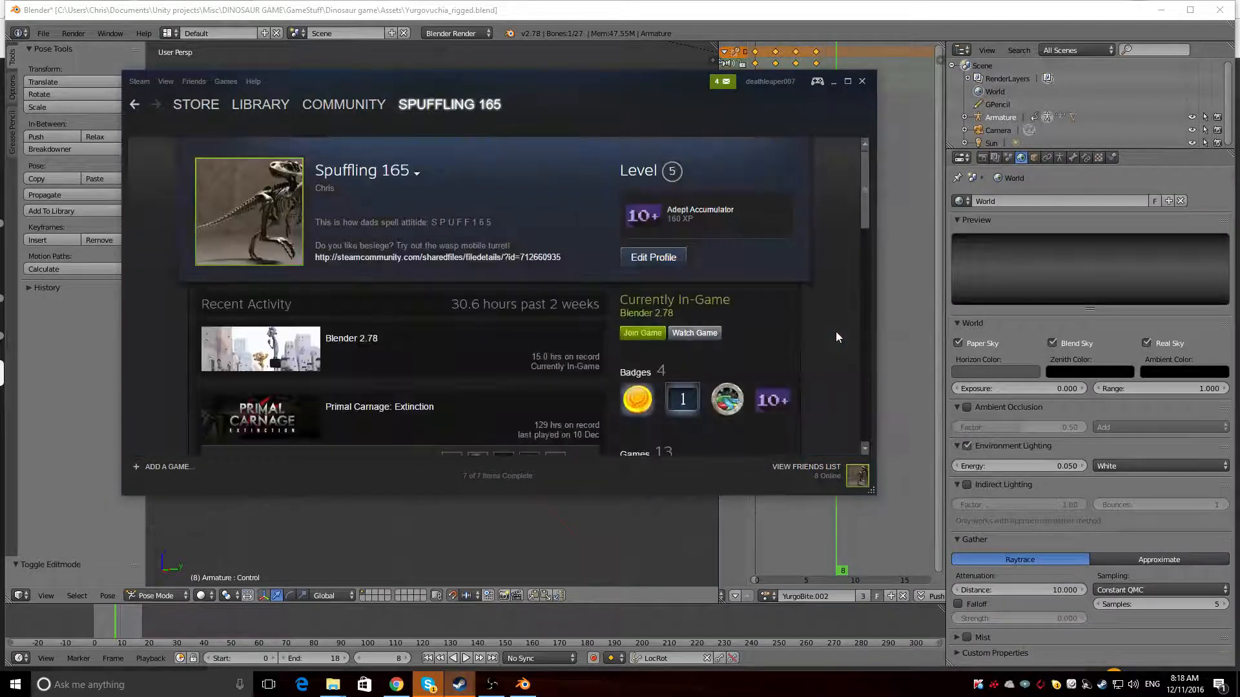
Browse the profile, open its artwork gallery, and briefly open and close the Communication artwork
{"action": "scroll", "coordinate": [836, 332], "scroll_direction": "down", "scroll_amount": 5}
{"action": "scroll", "coordinate": [836, 331], "scroll_direction": "up", "scroll_amount": 5}
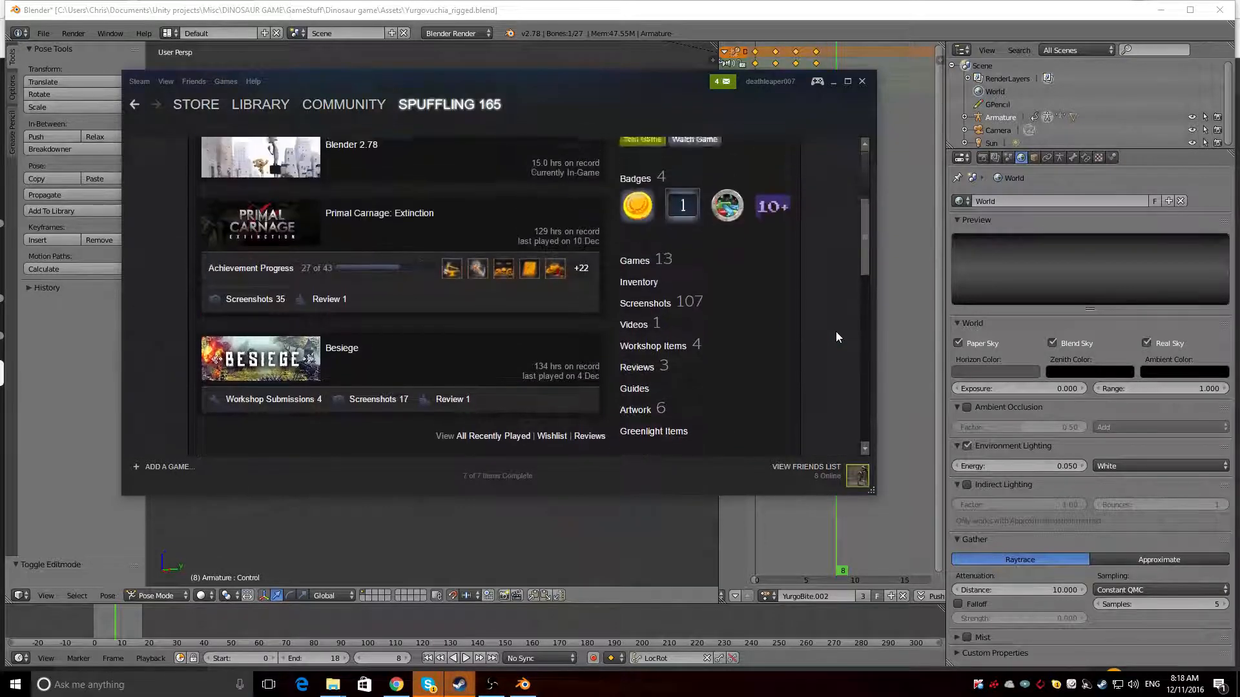
{"action": "scroll", "coordinate": [741, 409], "scroll_direction": "down", "scroll_amount": 3}
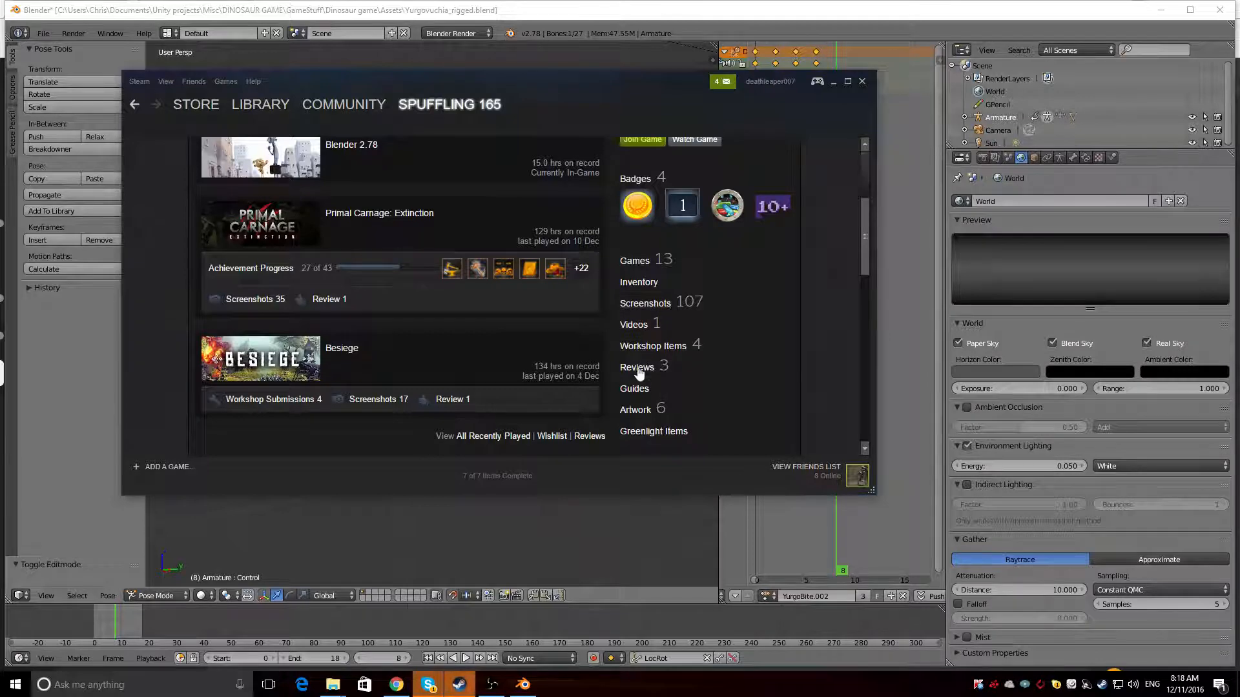
{"action": "left_click", "coordinate": [643, 412]}
{"action": "left_click", "coordinate": [287, 292]}
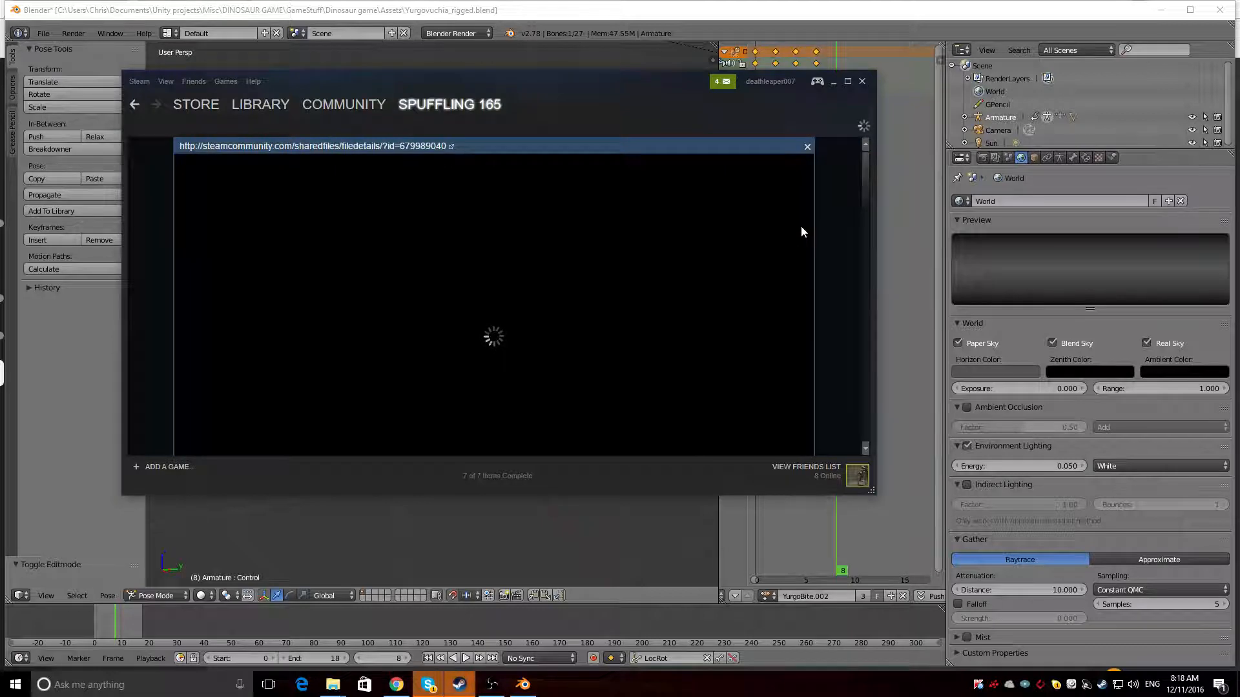
{"action": "left_click", "coordinate": [808, 147]}
View the Yurgovuchia Doellingi artwork's dinosaur description page in the gallery and close it
{"action": "scroll", "coordinate": [823, 238], "scroll_direction": "down", "scroll_amount": 8}
{"action": "scroll", "coordinate": [823, 253], "scroll_direction": "up", "scroll_amount": 8}
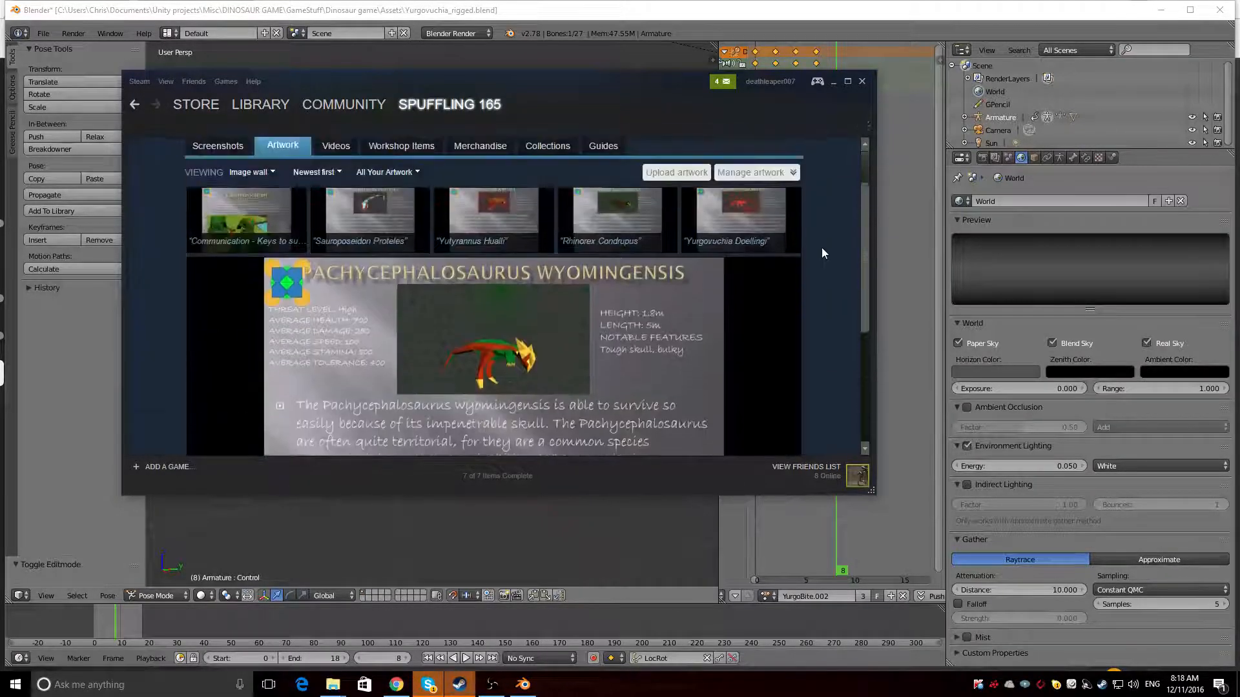
{"action": "left_click", "coordinate": [751, 292]}
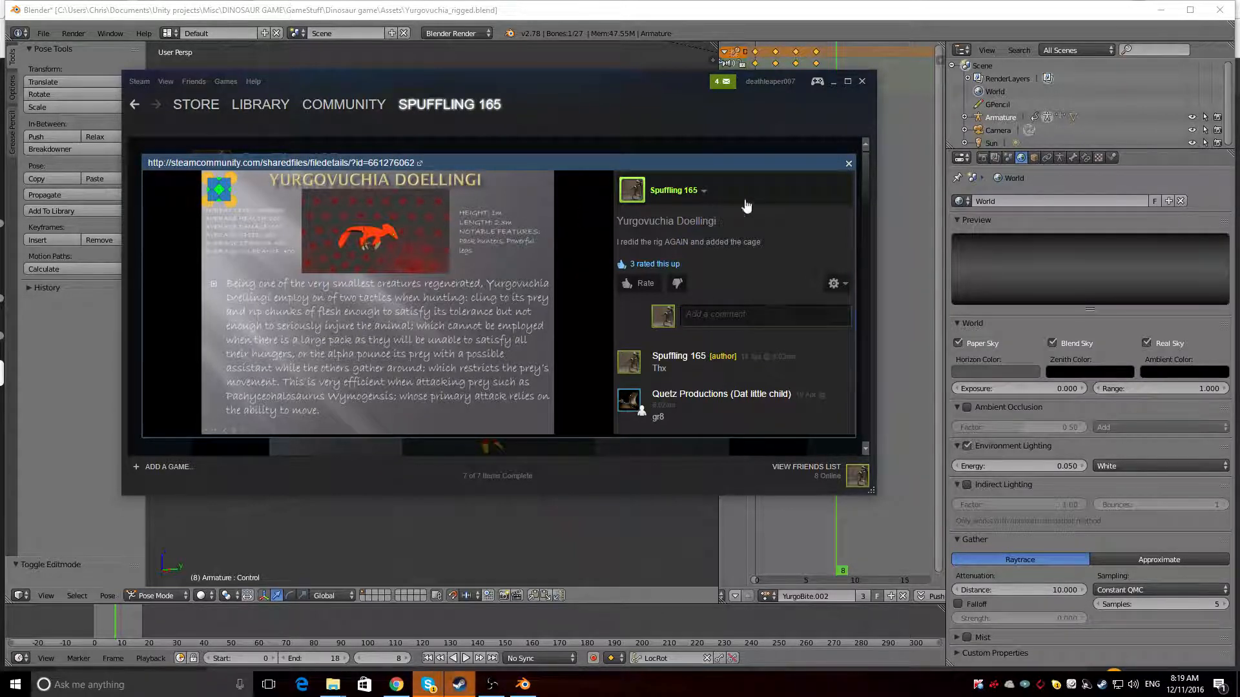
{"action": "left_click", "coordinate": [849, 163]}
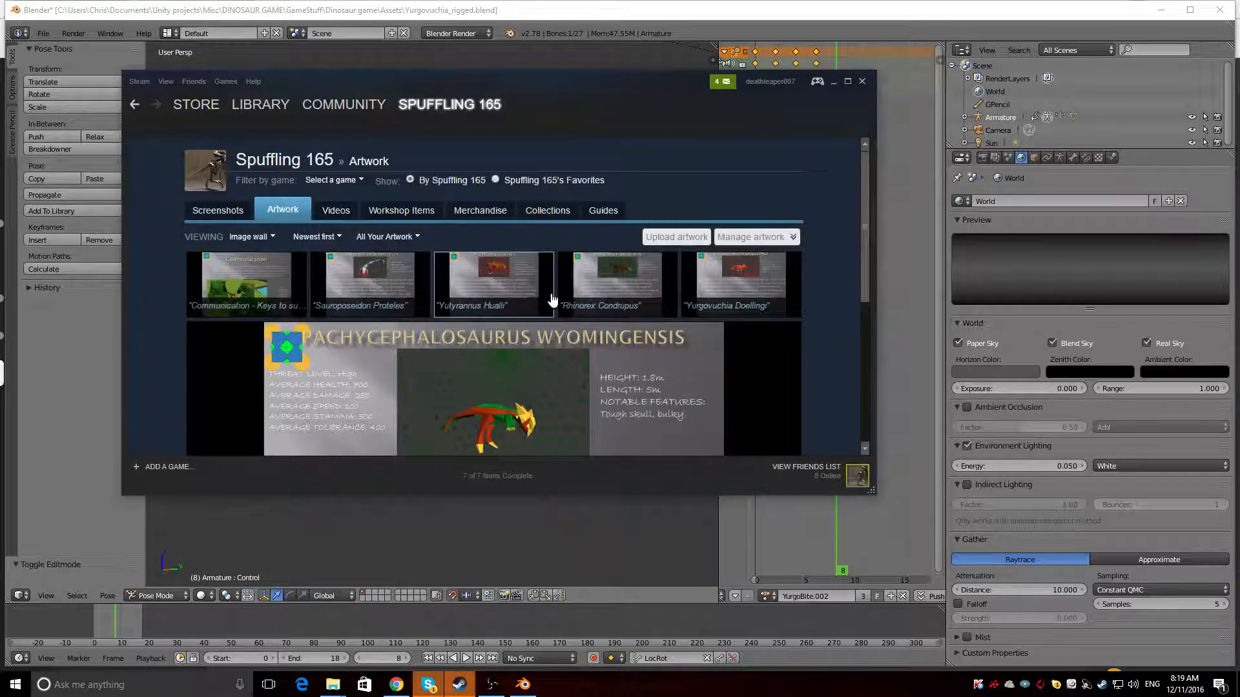
Read the Pachycephalosaurus Wyomingensis artwork in the gallery, and open and close the Yutyrannus Huali artwork
{"action": "scroll", "coordinate": [833, 275], "scroll_direction": "down", "scroll_amount": 3}
{"action": "scroll", "coordinate": [848, 275], "scroll_direction": "up", "scroll_amount": 5}
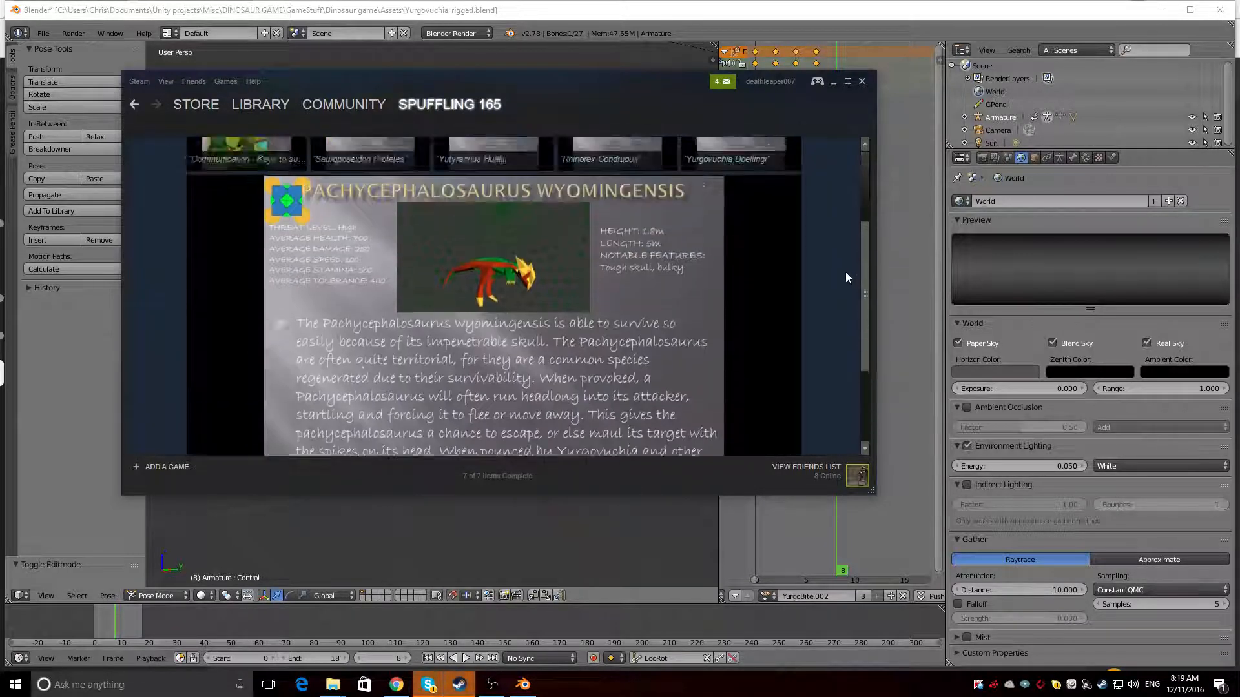
{"action": "scroll", "coordinate": [846, 273], "scroll_direction": "down", "scroll_amount": 2}
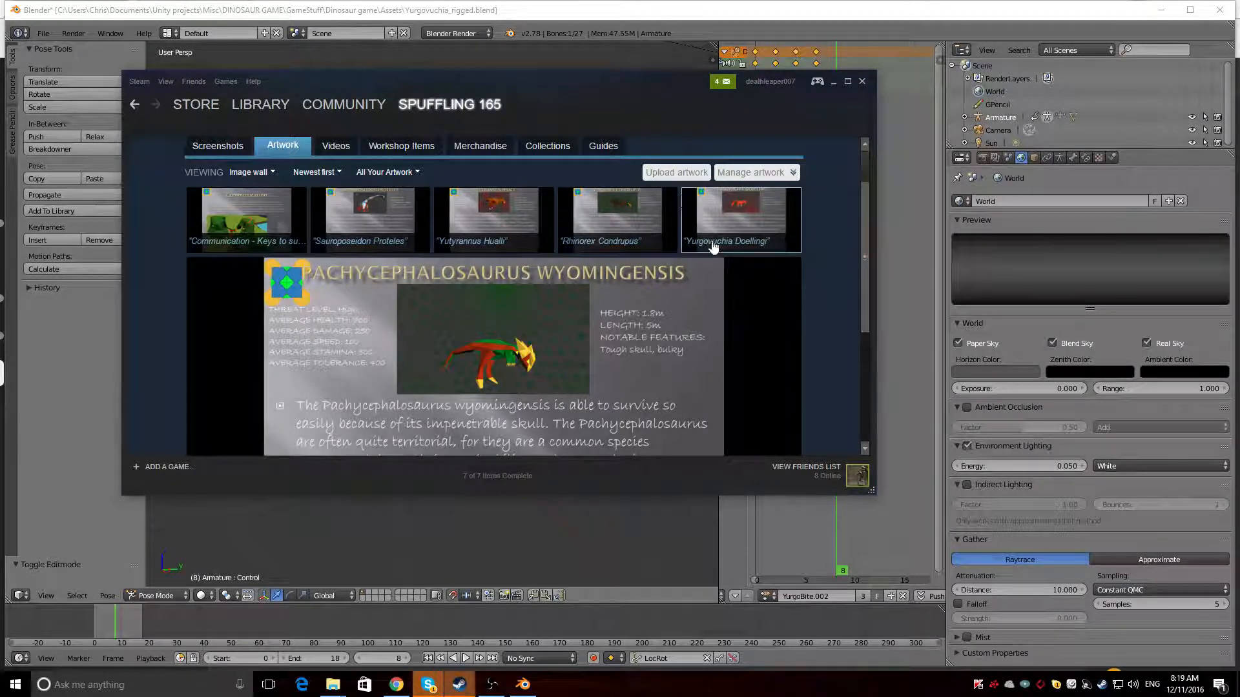
{"action": "scroll", "coordinate": [388, 258], "scroll_direction": "down", "scroll_amount": 3}
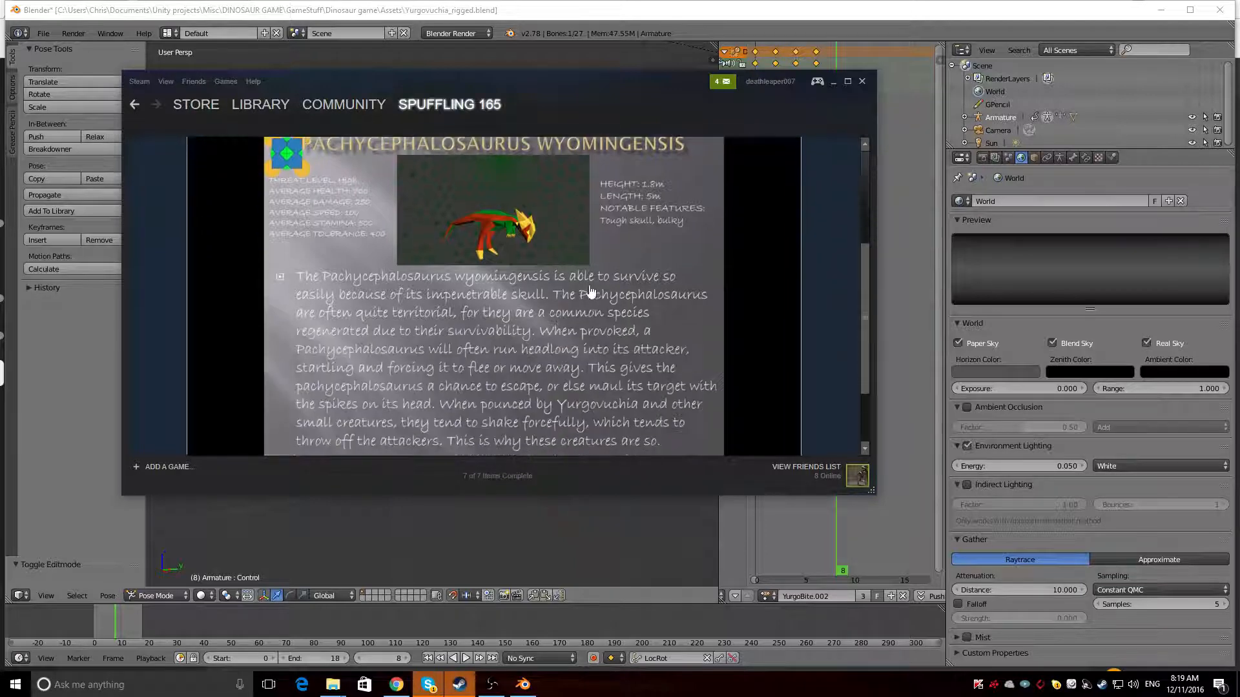
{"action": "scroll", "coordinate": [219, 308], "scroll_direction": "up", "scroll_amount": 4}
{"action": "left_click", "coordinate": [470, 274]}
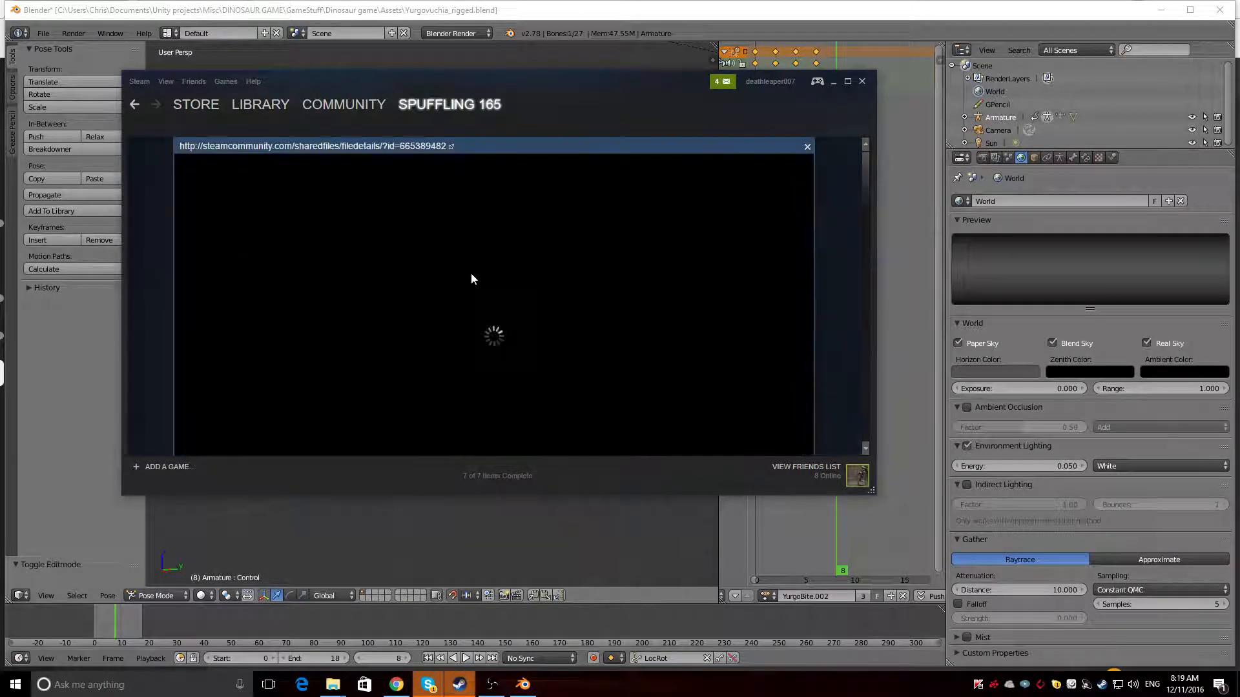
{"action": "left_click", "coordinate": [807, 148]}
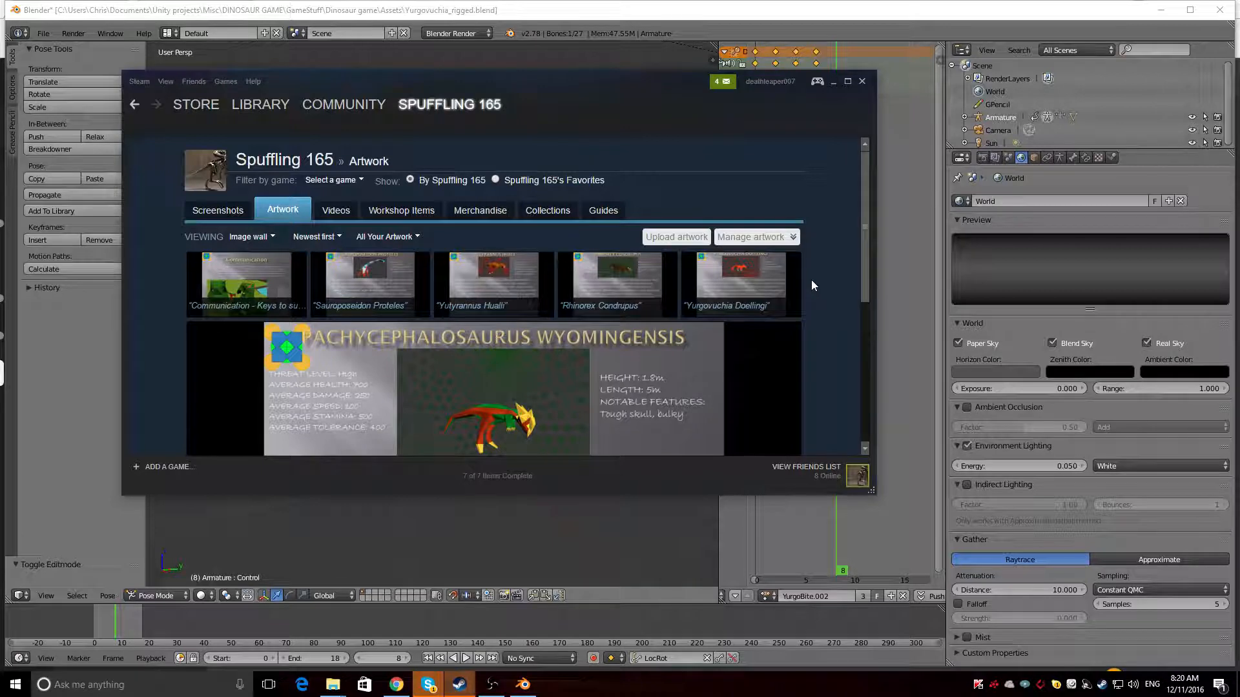
Examine the Pachycephalosaurus Wyomingensis artwork's picture, stats and full description in the gallery
{"action": "scroll", "coordinate": [812, 280], "scroll_direction": "down", "scroll_amount": 2}
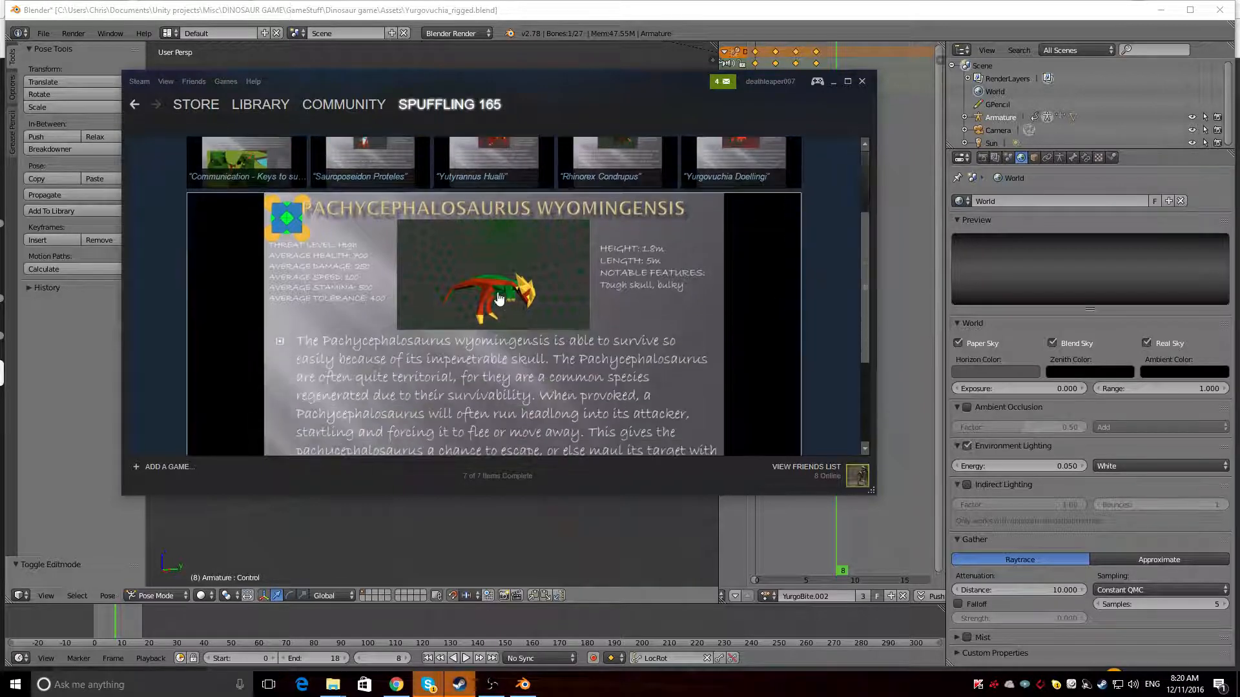
{"action": "scroll", "coordinate": [831, 264], "scroll_direction": "down", "scroll_amount": 1}
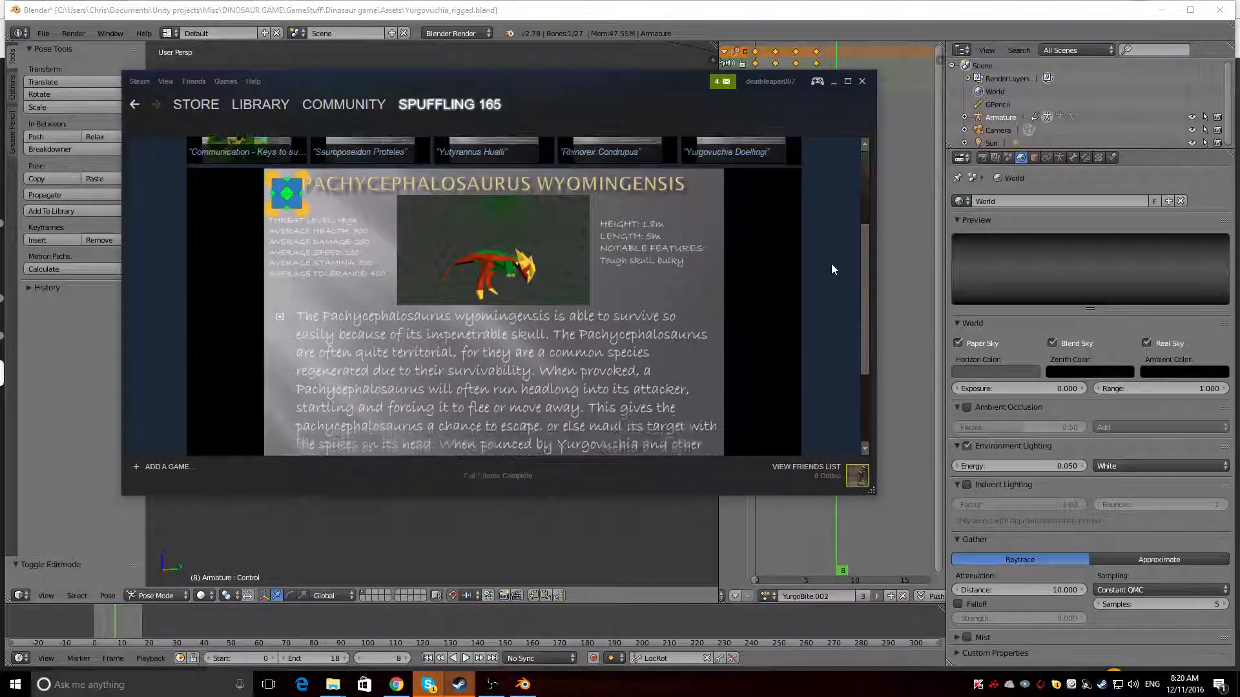
{"action": "scroll", "coordinate": [831, 265], "scroll_direction": "up", "scroll_amount": 1}
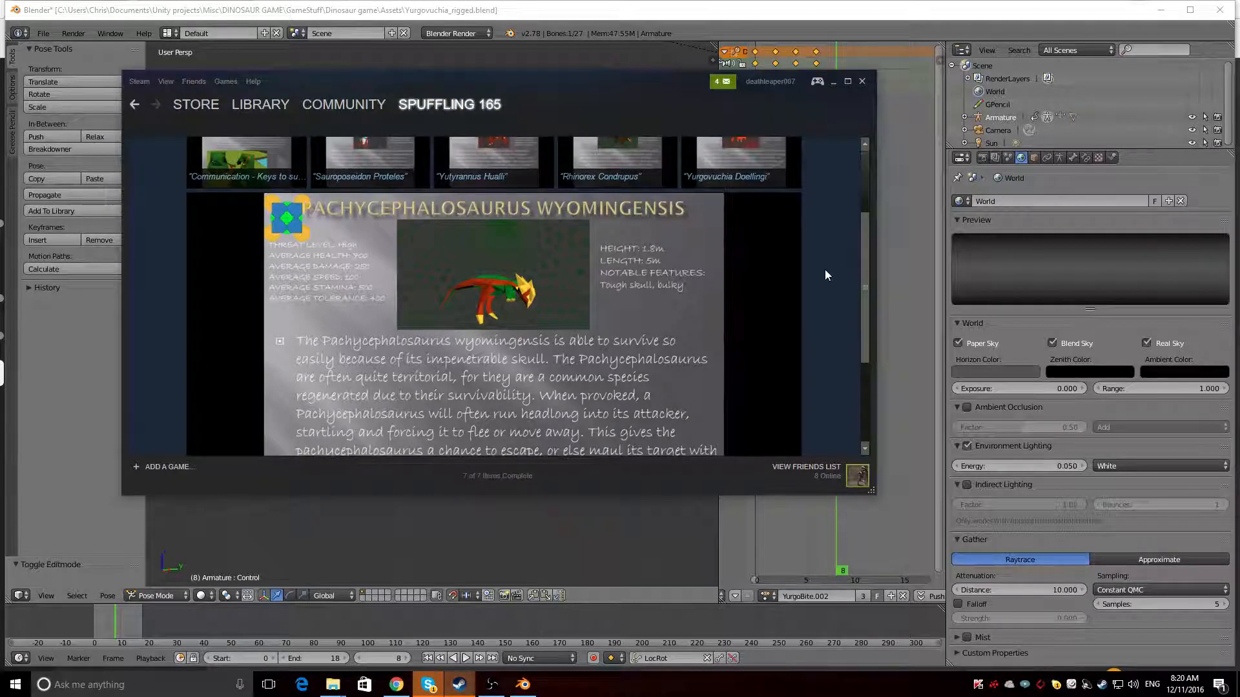
{"action": "scroll", "coordinate": [825, 270], "scroll_direction": "down", "scroll_amount": 5}
{"action": "scroll", "coordinate": [824, 270], "scroll_direction": "up", "scroll_amount": 2}
{"action": "scroll", "coordinate": [825, 271], "scroll_direction": "up", "scroll_amount": 4}
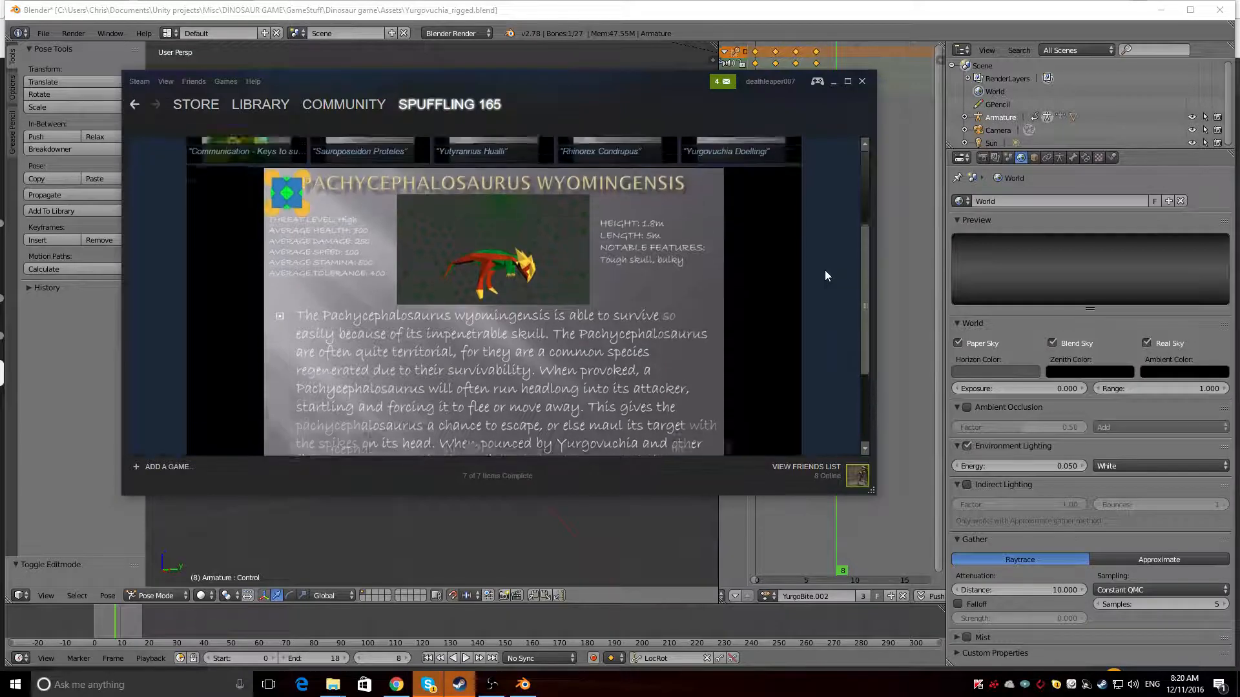
{"action": "scroll", "coordinate": [826, 271], "scroll_direction": "down", "scroll_amount": 5}
{"action": "scroll", "coordinate": [825, 271], "scroll_direction": "up", "scroll_amount": 2}
{"action": "scroll", "coordinate": [824, 270], "scroll_direction": "up", "scroll_amount": 4}
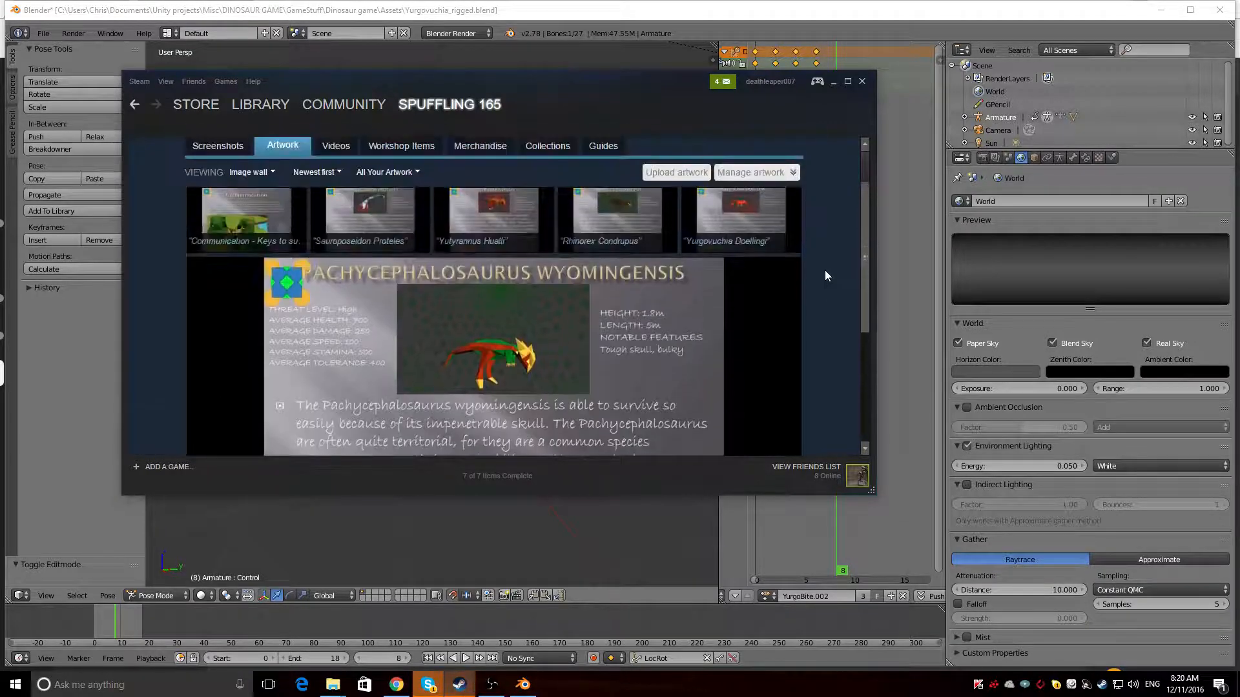
{"action": "scroll", "coordinate": [823, 271], "scroll_direction": "down", "scroll_amount": 2}
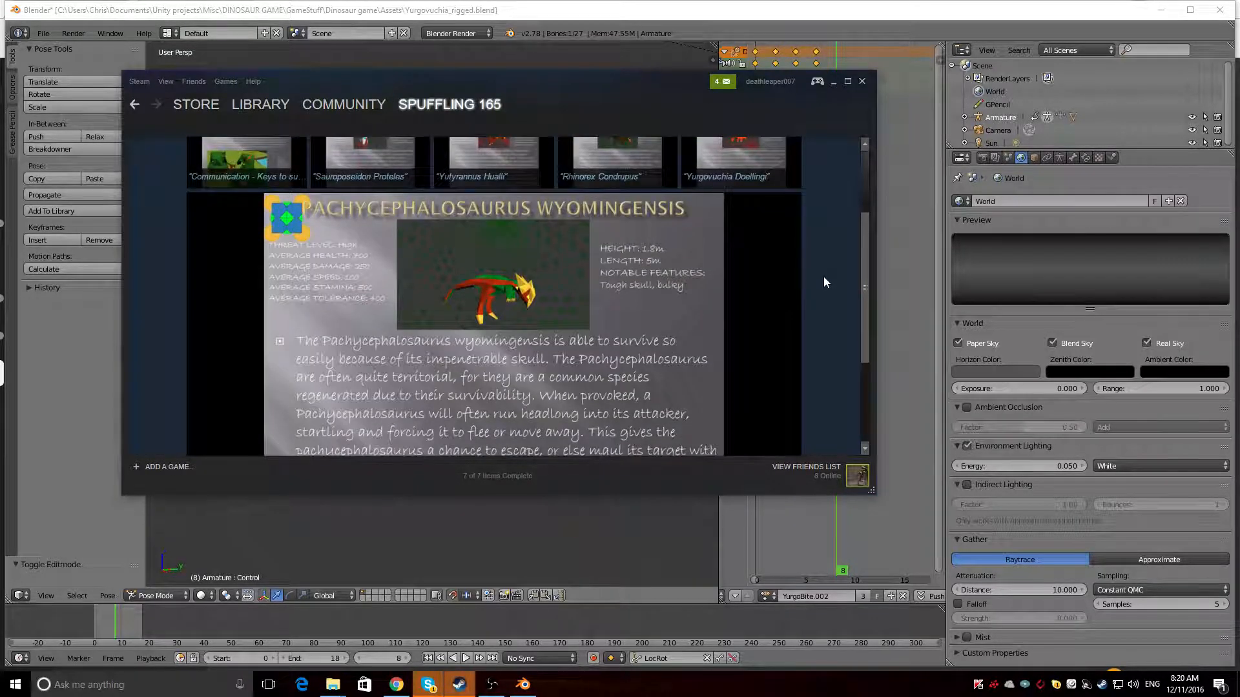
{"action": "scroll", "coordinate": [824, 279], "scroll_direction": "down", "scroll_amount": 1}
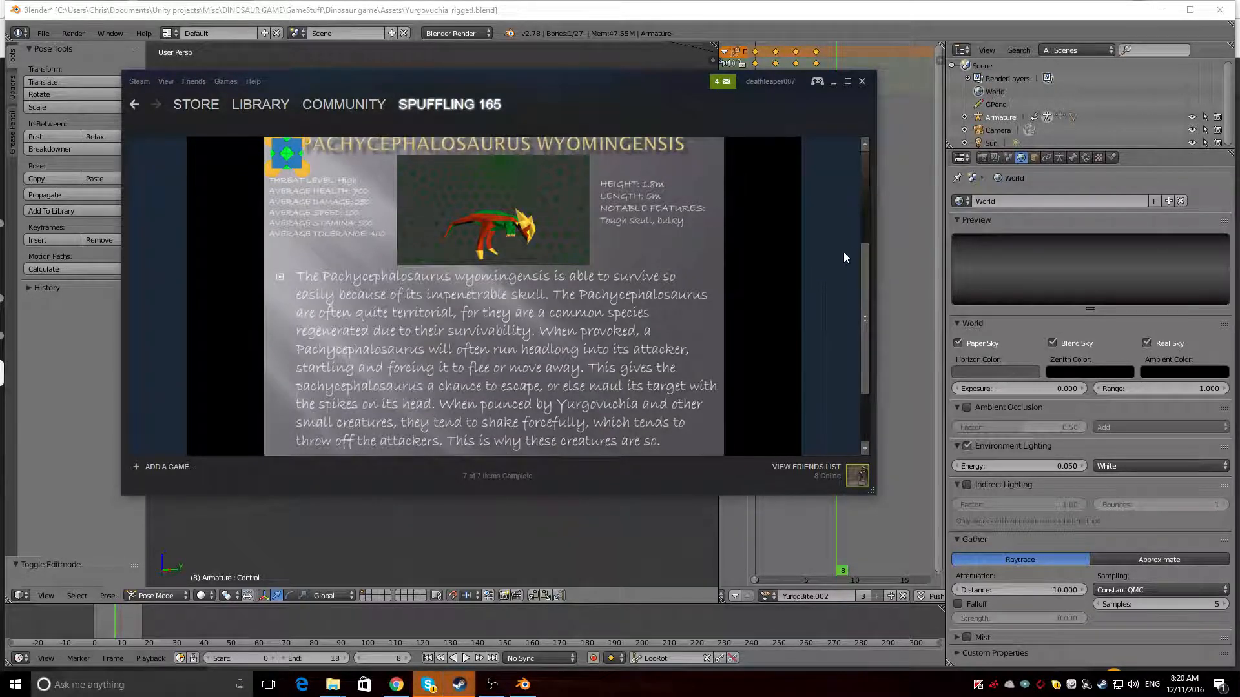
{"action": "scroll", "coordinate": [840, 255], "scroll_direction": "up", "scroll_amount": 3}
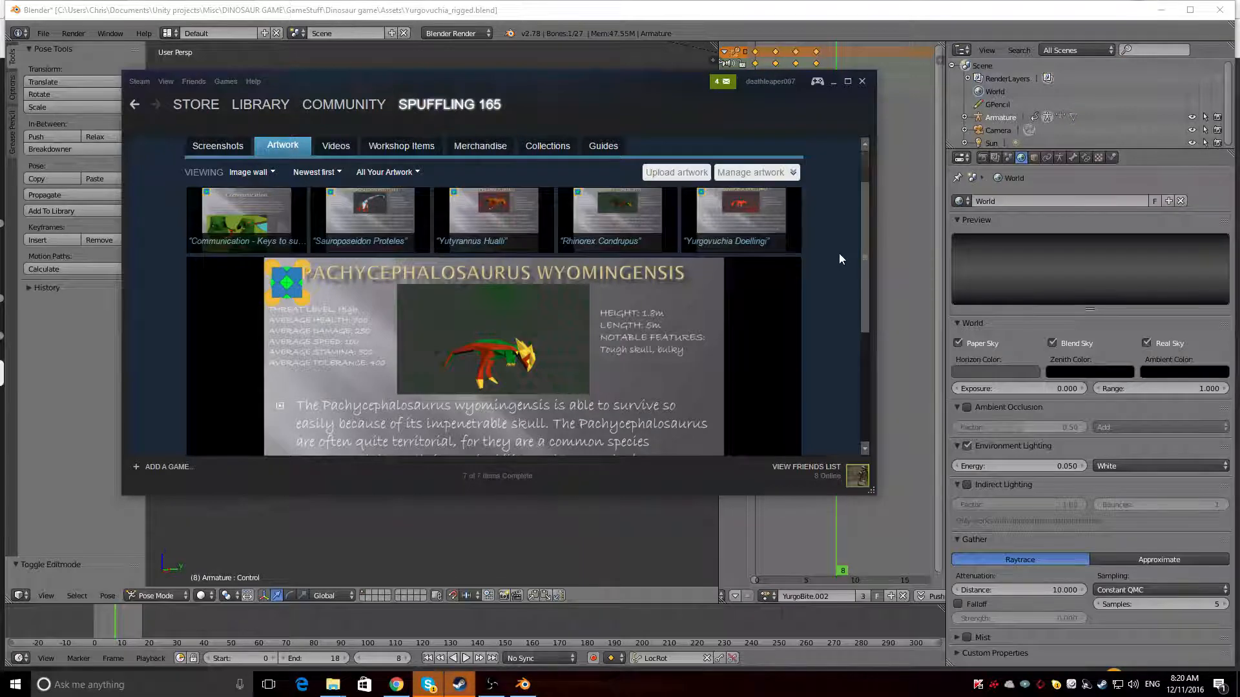
{"action": "scroll", "coordinate": [838, 253], "scroll_direction": "down", "scroll_amount": 5}
{"action": "scroll", "coordinate": [839, 253], "scroll_direction": "up", "scroll_amount": 6}
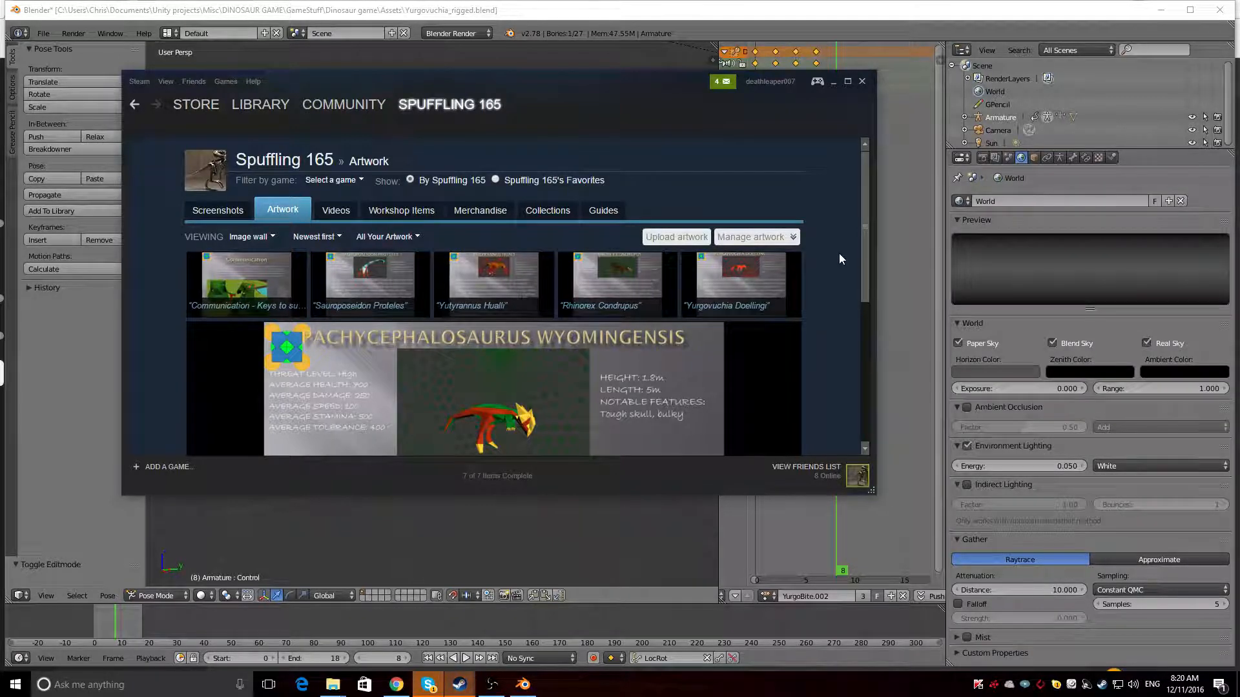
{"action": "scroll", "coordinate": [840, 254], "scroll_direction": "down", "scroll_amount": 3}
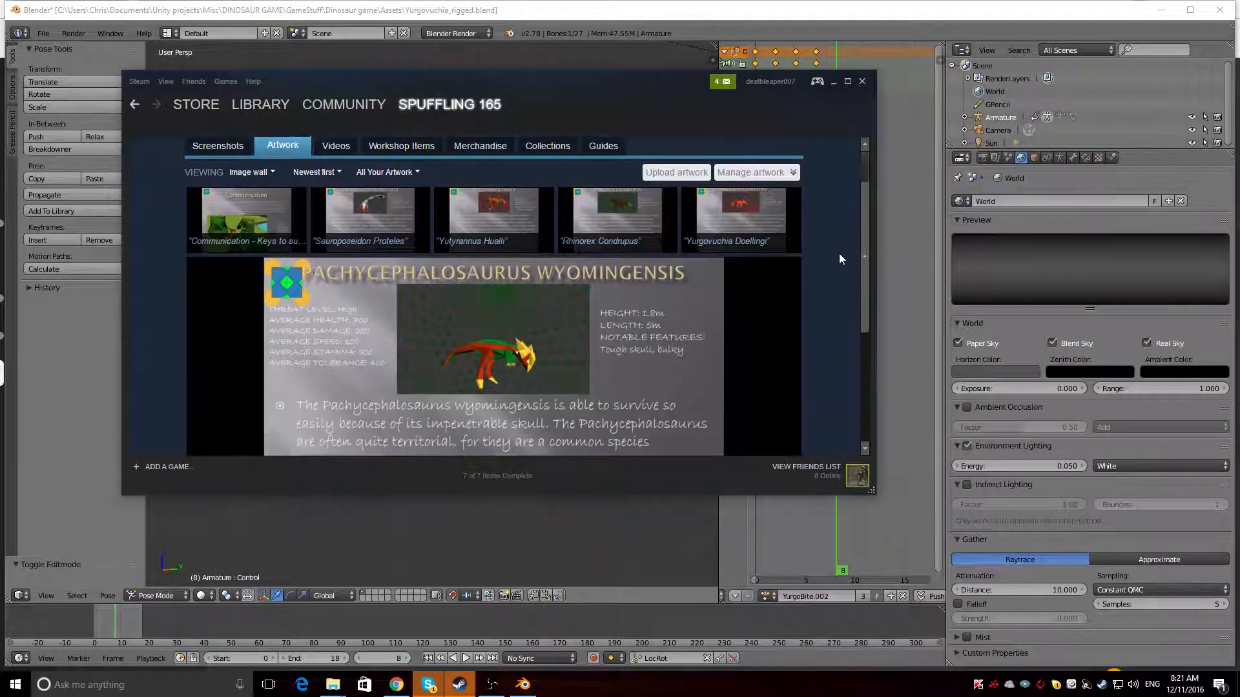
{"action": "scroll", "coordinate": [840, 254], "scroll_direction": "up", "scroll_amount": 2}
Open the Communication artwork's full-size image and examine Fig 1, Fig 2 and Fig 3 of the ambush illustration enlarged
{"action": "left_click", "coordinate": [245, 216]}
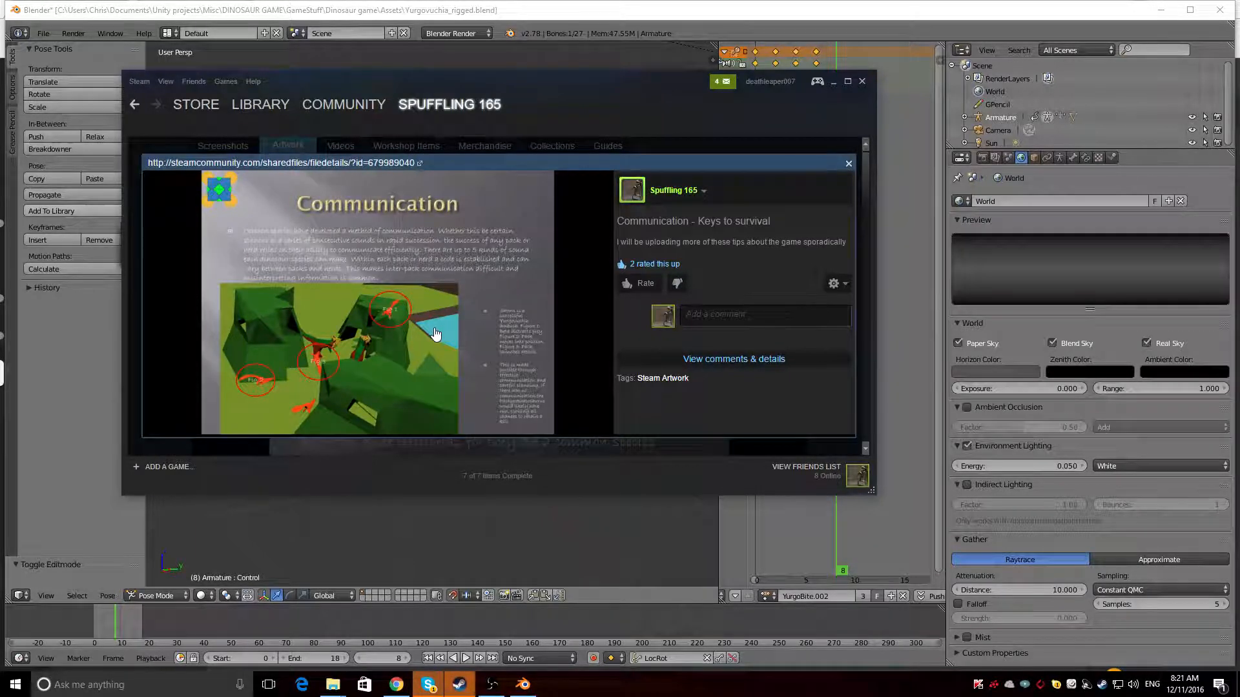
{"action": "left_click", "coordinate": [436, 333]}
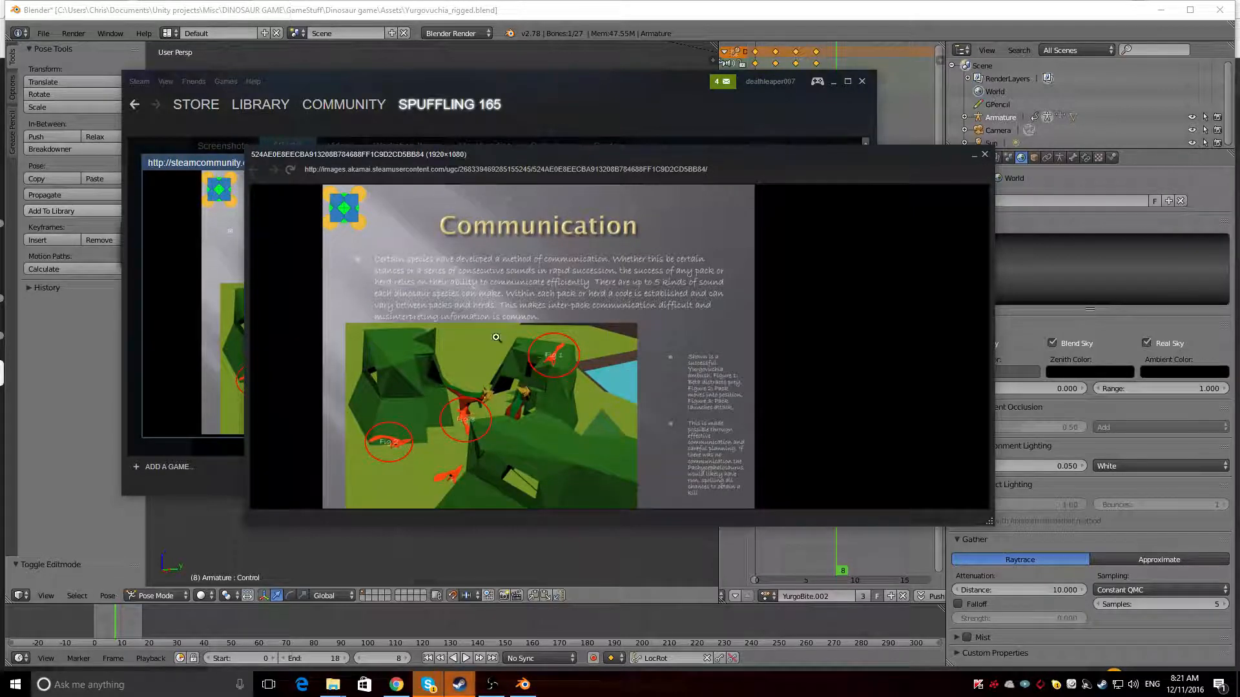
{"action": "left_click", "coordinate": [462, 423]}
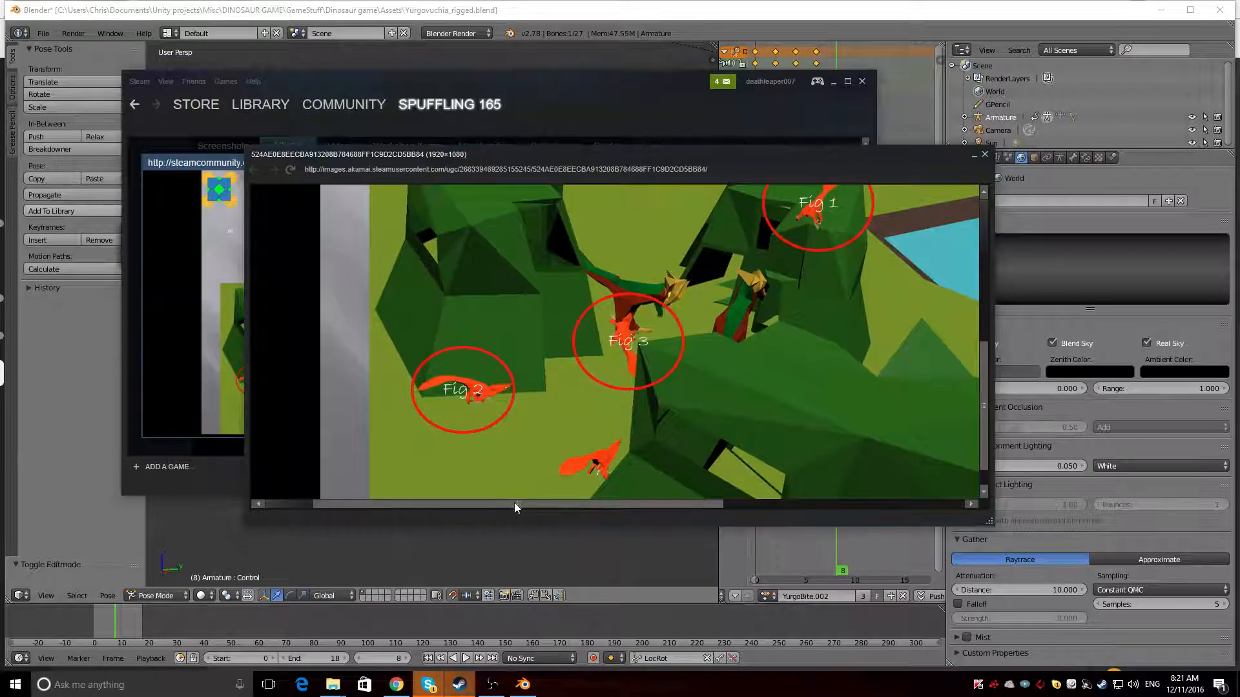
{"action": "scroll", "coordinate": [515, 507], "scroll_direction": "up", "scroll_amount": 3}
{"action": "scroll", "coordinate": [515, 507], "scroll_direction": "down", "scroll_amount": 1}
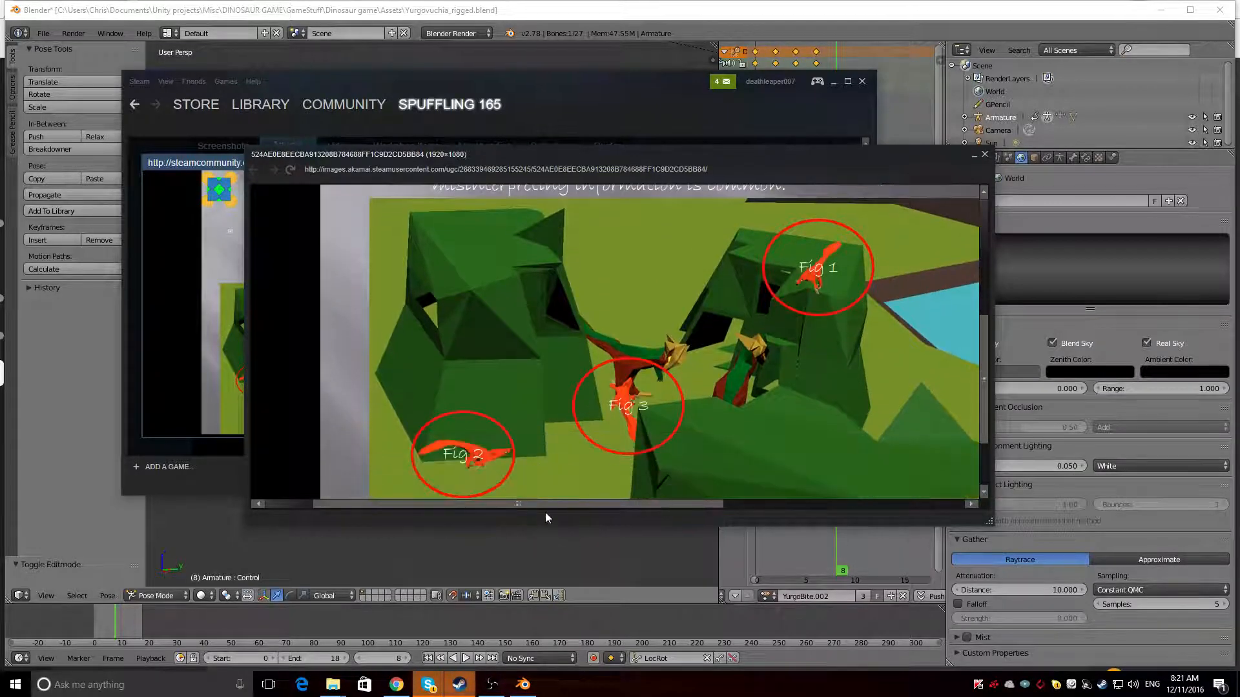
{"action": "scroll", "coordinate": [584, 513], "scroll_direction": "right", "scroll_amount": 3}
{"action": "scroll", "coordinate": [553, 511], "scroll_direction": "left", "scroll_amount": 3}
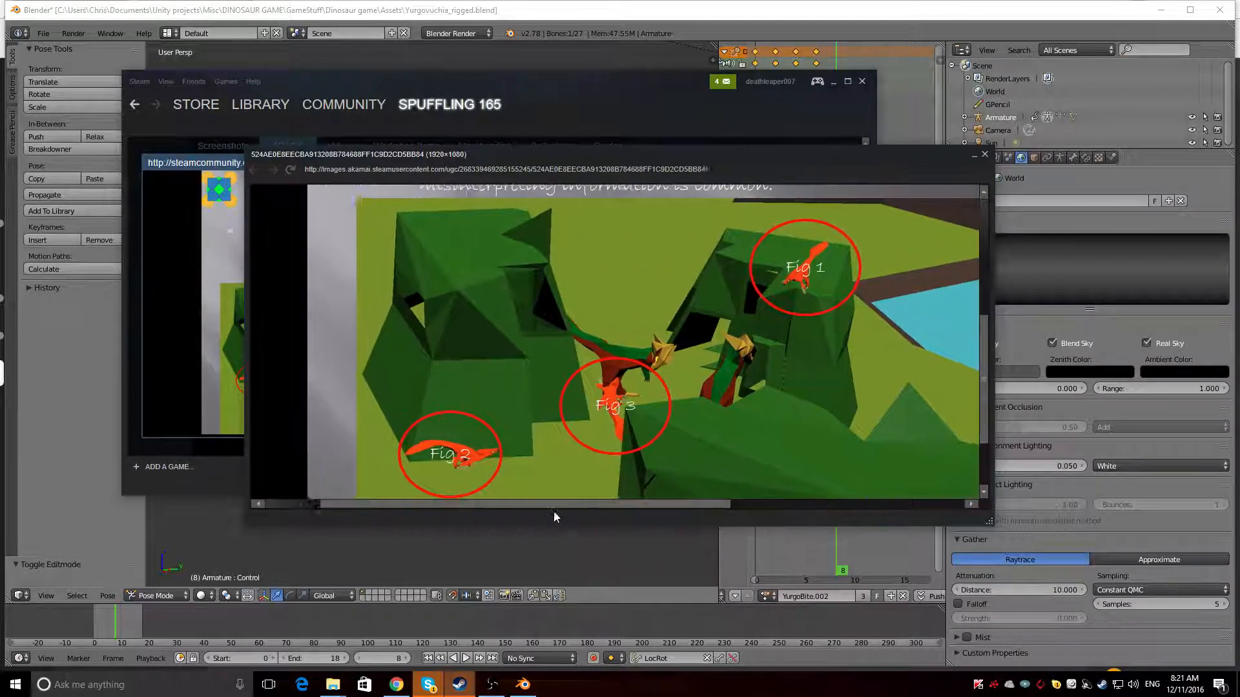
{"action": "scroll", "coordinate": [426, 388], "scroll_direction": "down", "scroll_amount": 2}
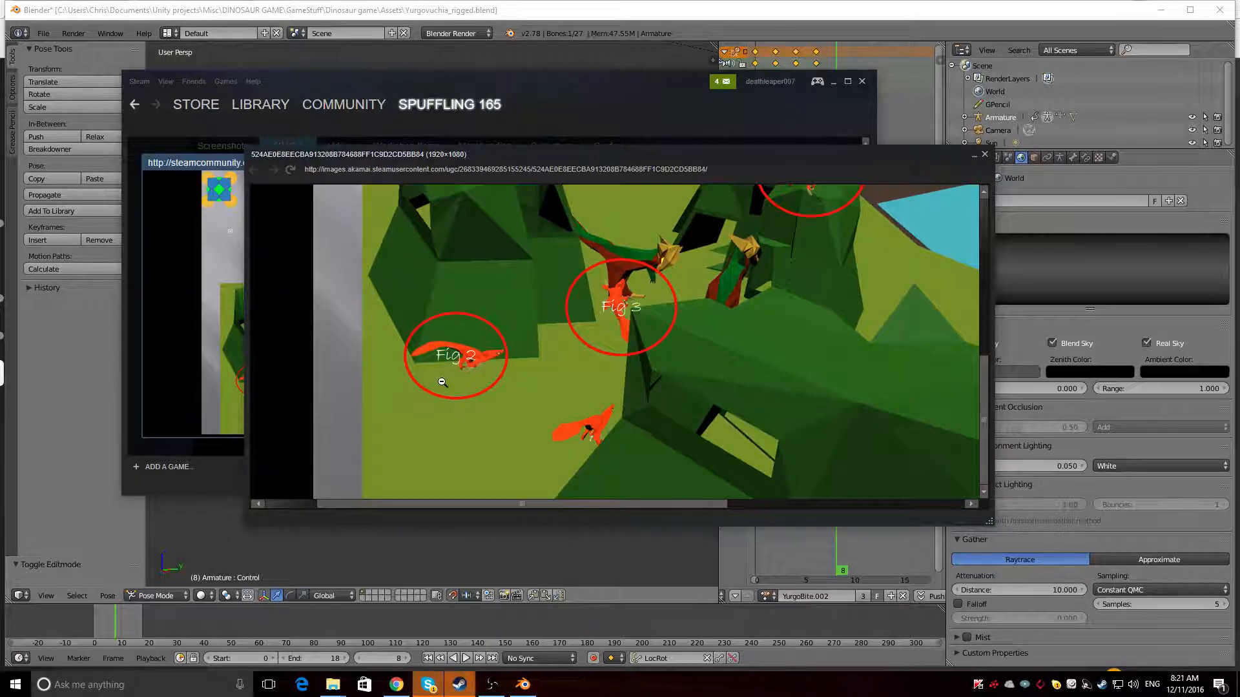
{"action": "scroll", "coordinate": [626, 368], "scroll_direction": "up", "scroll_amount": 1}
{"action": "scroll", "coordinate": [628, 359], "scroll_direction": "up", "scroll_amount": 2}
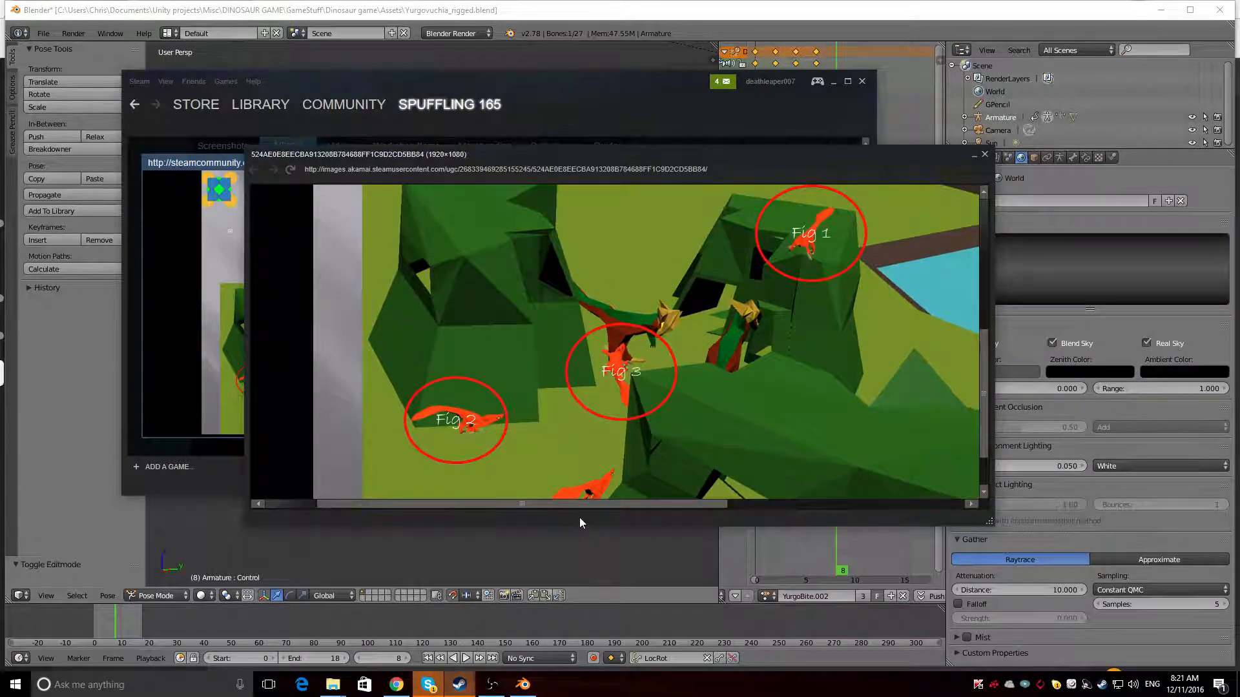
{"action": "scroll", "coordinate": [591, 507], "scroll_direction": "right", "scroll_amount": 2}
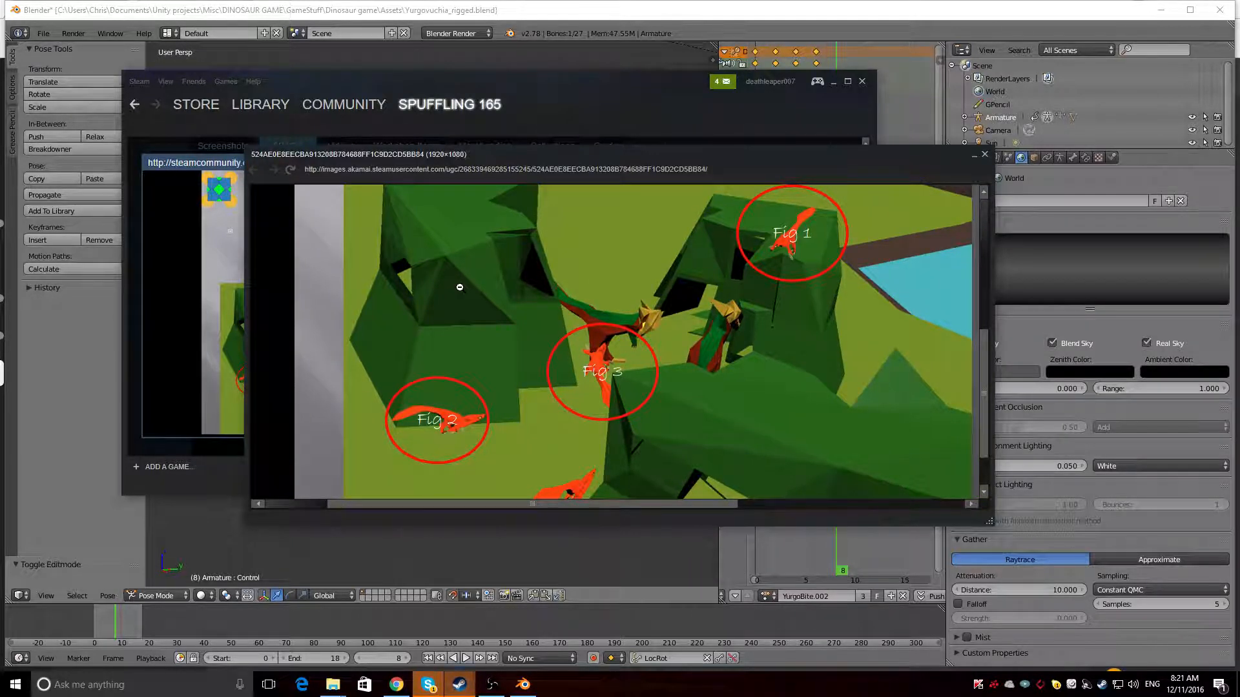
{"action": "scroll", "coordinate": [475, 294], "scroll_direction": "up", "scroll_amount": 5}
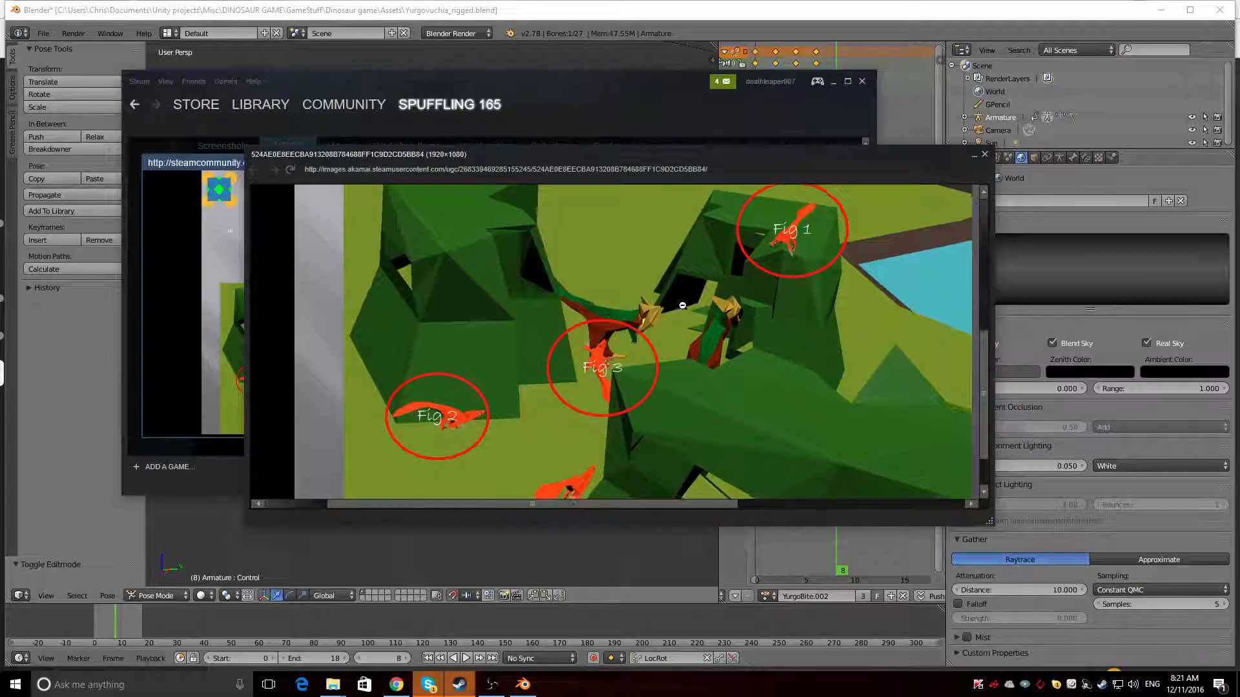
{"action": "left_click", "coordinate": [672, 314]}
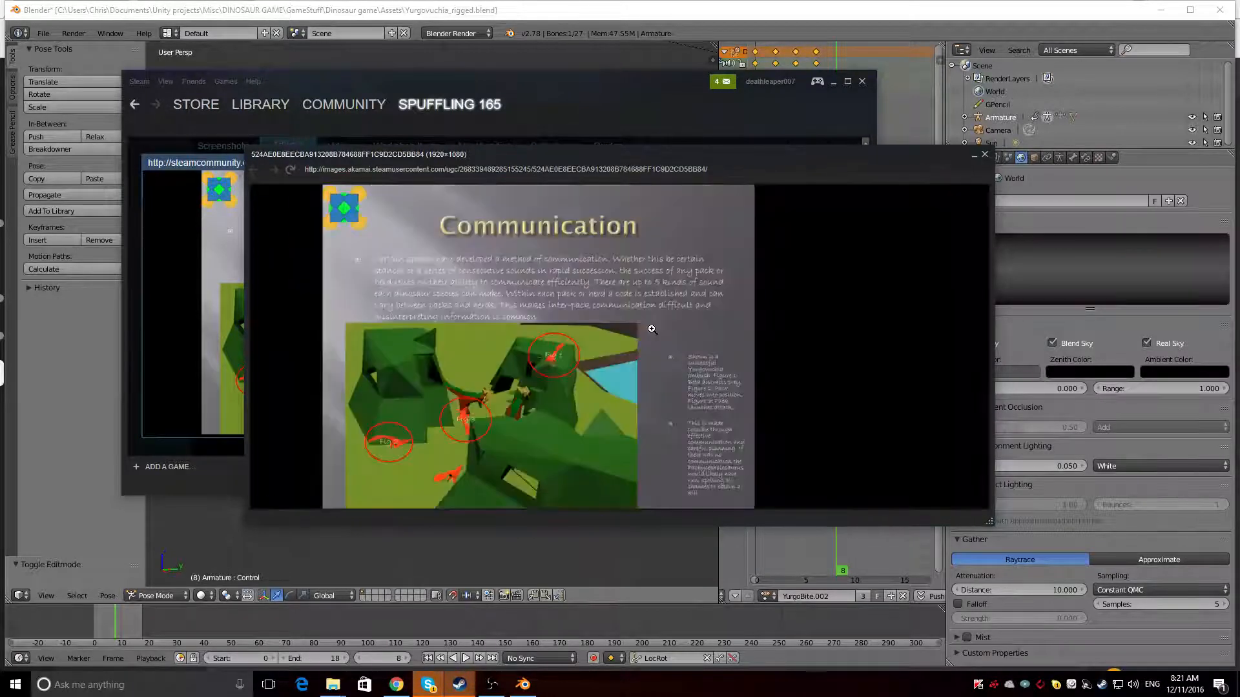
Read the Communication image's introductory paragraph and ambush side notes enlarged, and close the image and its artwork page
{"action": "left_click", "coordinate": [476, 272]}
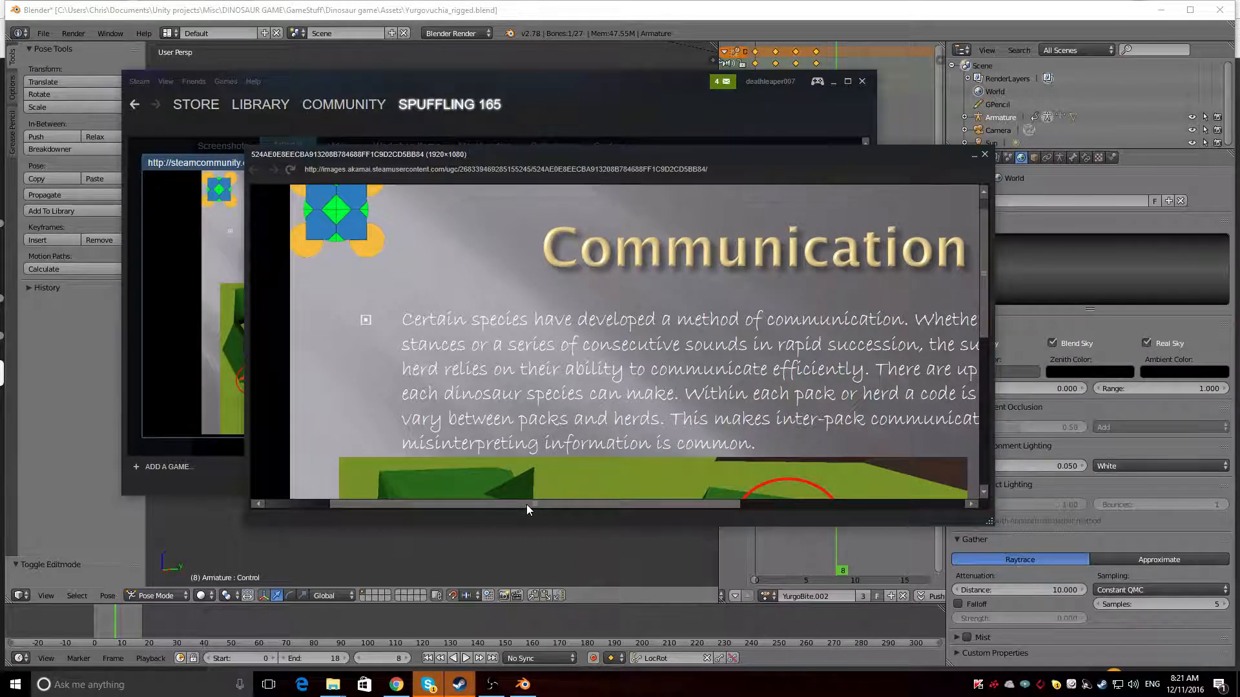
{"action": "left_click", "coordinate": [543, 419]}
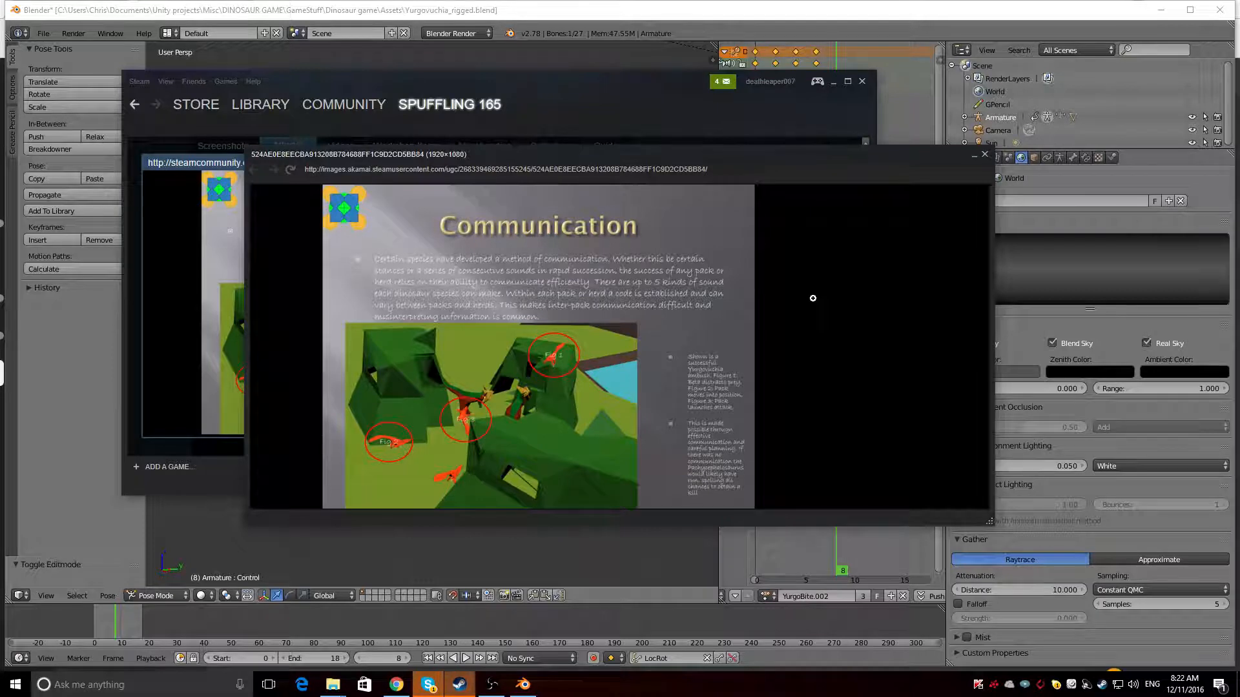
{"action": "left_click", "coordinate": [705, 356]}
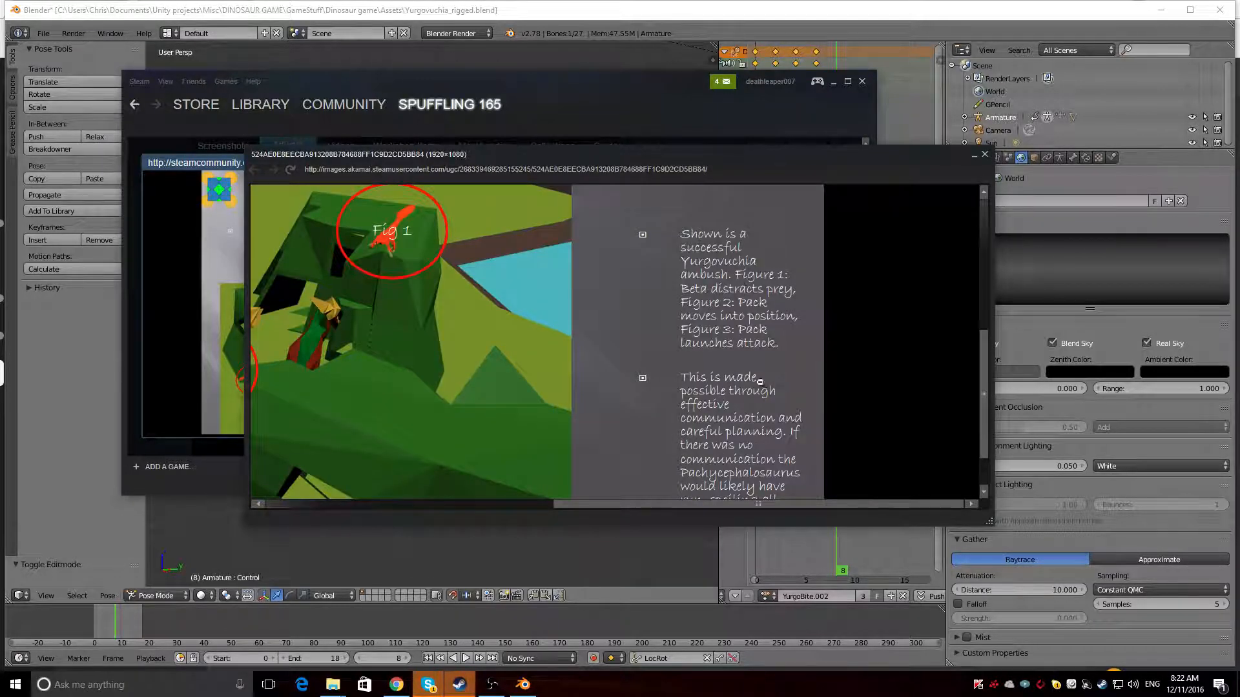
{"action": "scroll", "coordinate": [788, 380], "scroll_direction": "down", "scroll_amount": 2}
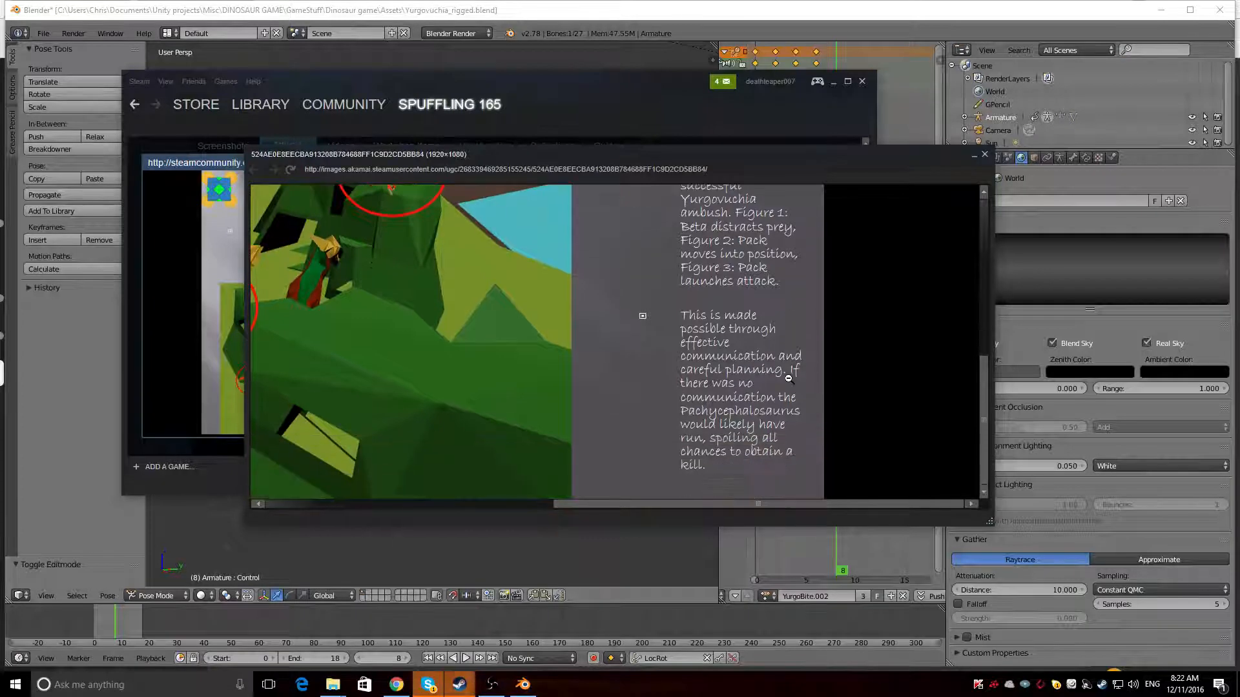
{"action": "left_click", "coordinate": [671, 328]}
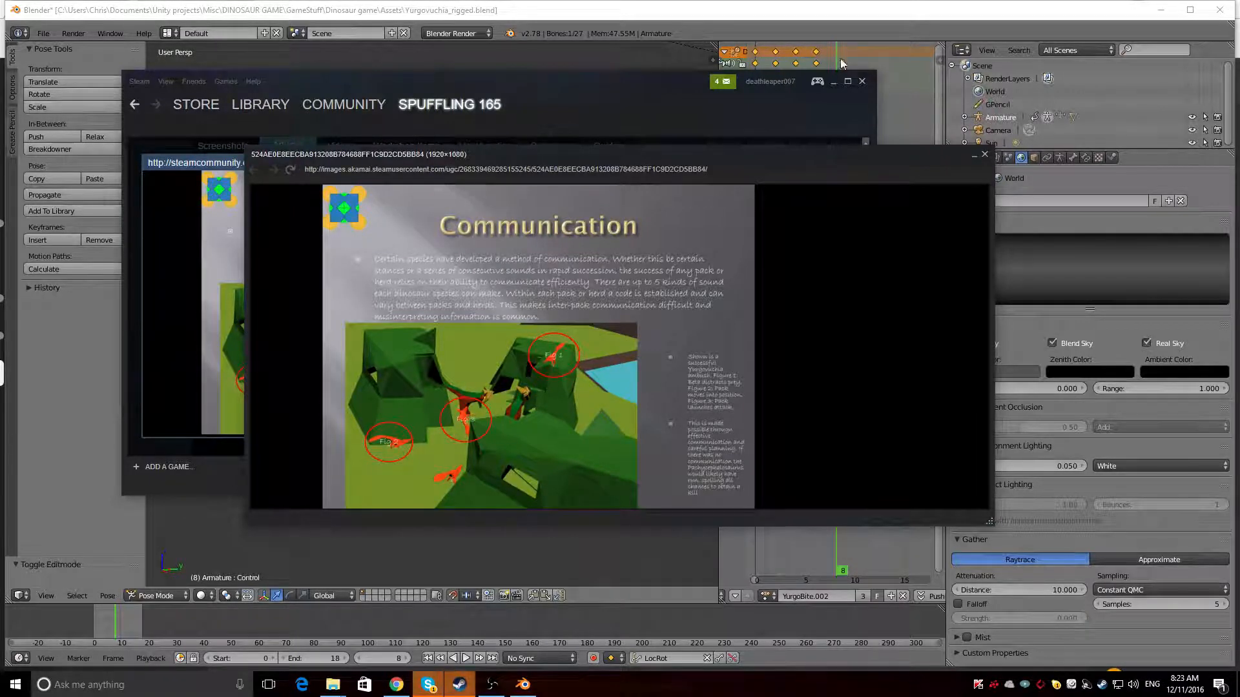
{"action": "left_click", "coordinate": [984, 154]}
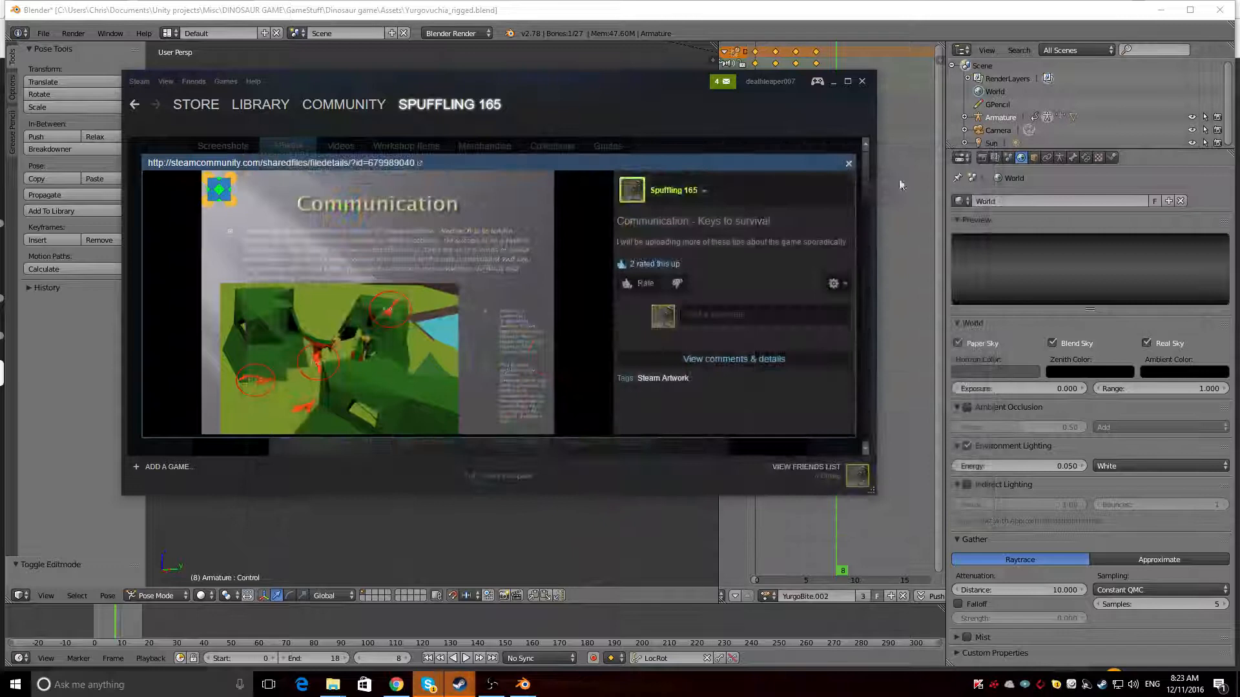
{"action": "left_click", "coordinate": [847, 162]}
Open the Sauroposeidon Proteles artwork and highlight its caption about the "bar one", clearing the highlight again
{"action": "left_click", "coordinate": [374, 221]}
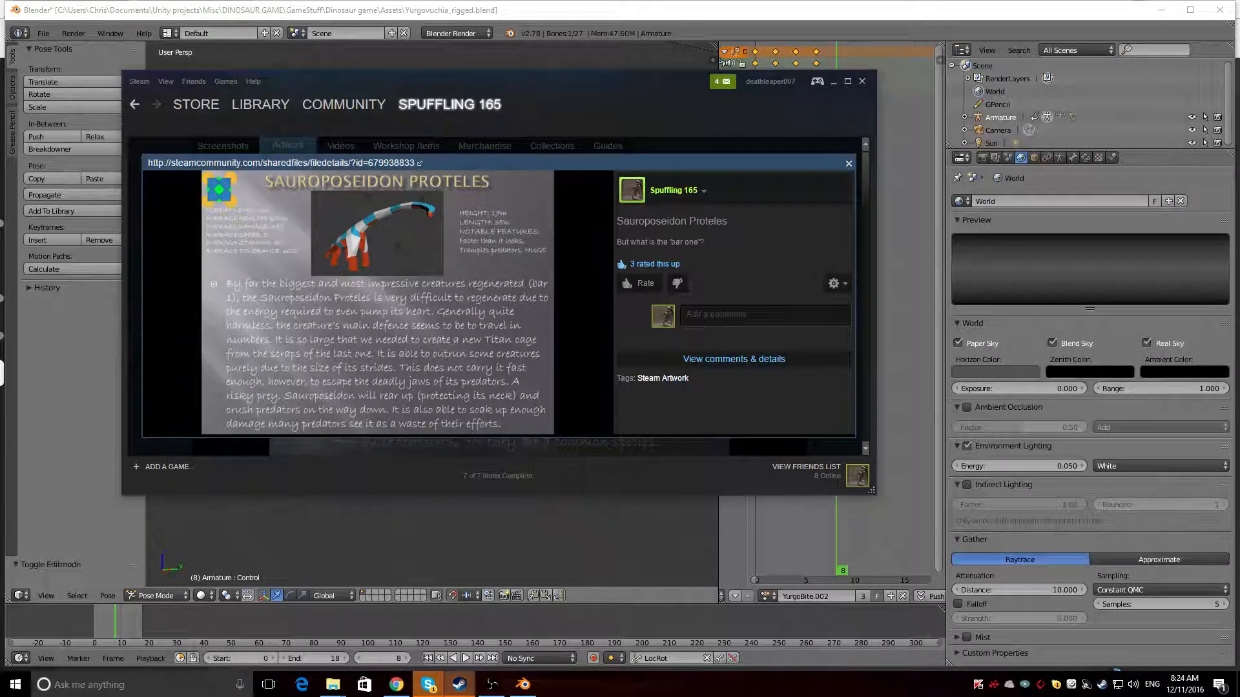
{"action": "left_click_drag", "start_coordinate": [708, 242], "coordinate": [616, 241]}
{"action": "left_click", "coordinate": [673, 255]}
View the Sauroposeidon Proteles image enlarged to read its stats and description, and close the image and its artwork page
{"action": "left_click", "coordinate": [387, 264]}
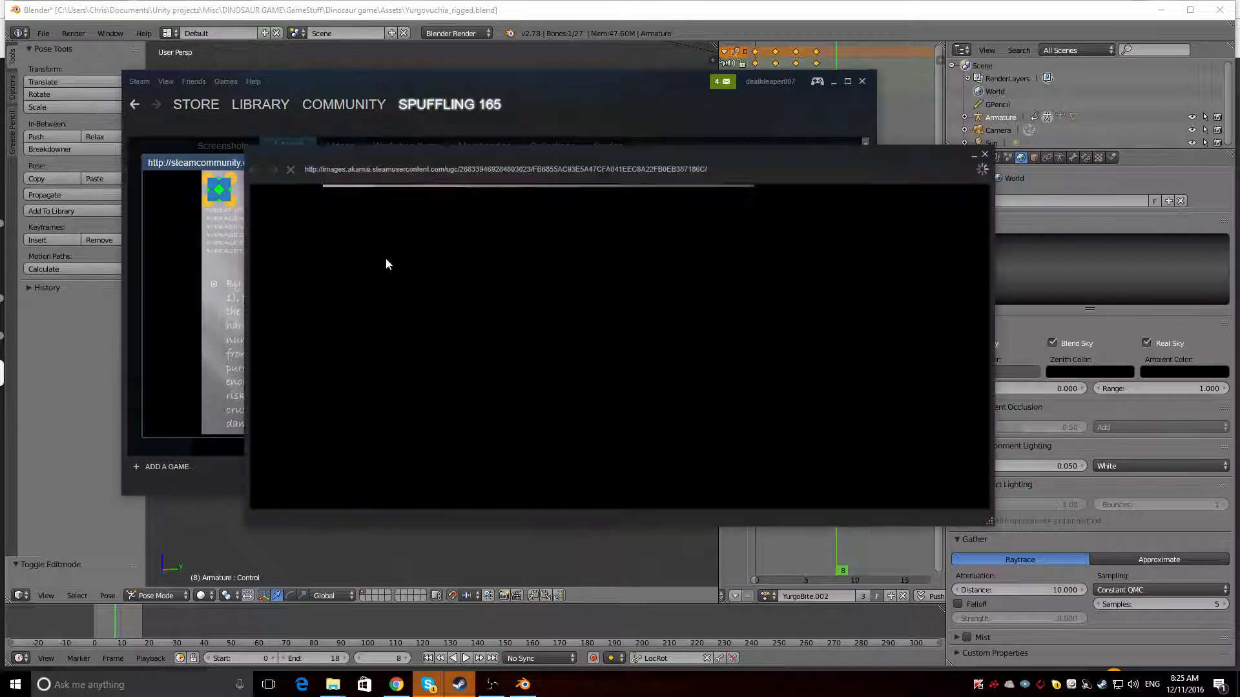
{"action": "left_click", "coordinate": [517, 302]}
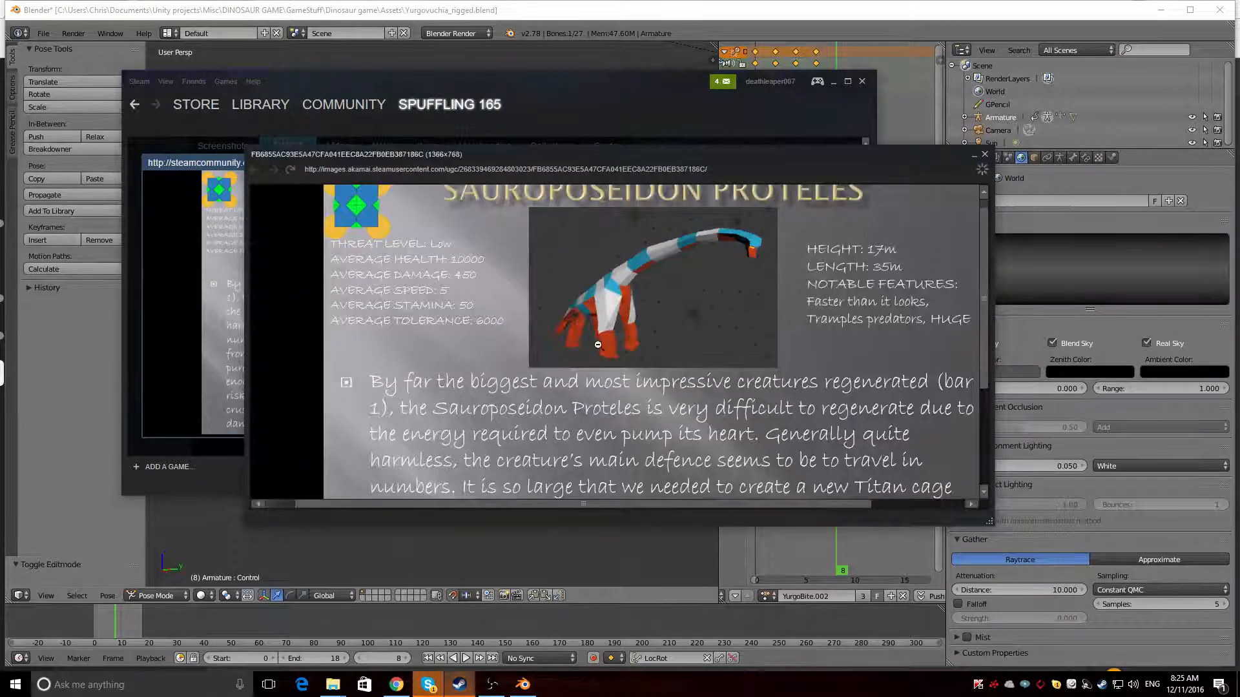
{"action": "scroll", "coordinate": [601, 347], "scroll_direction": "up", "scroll_amount": 1}
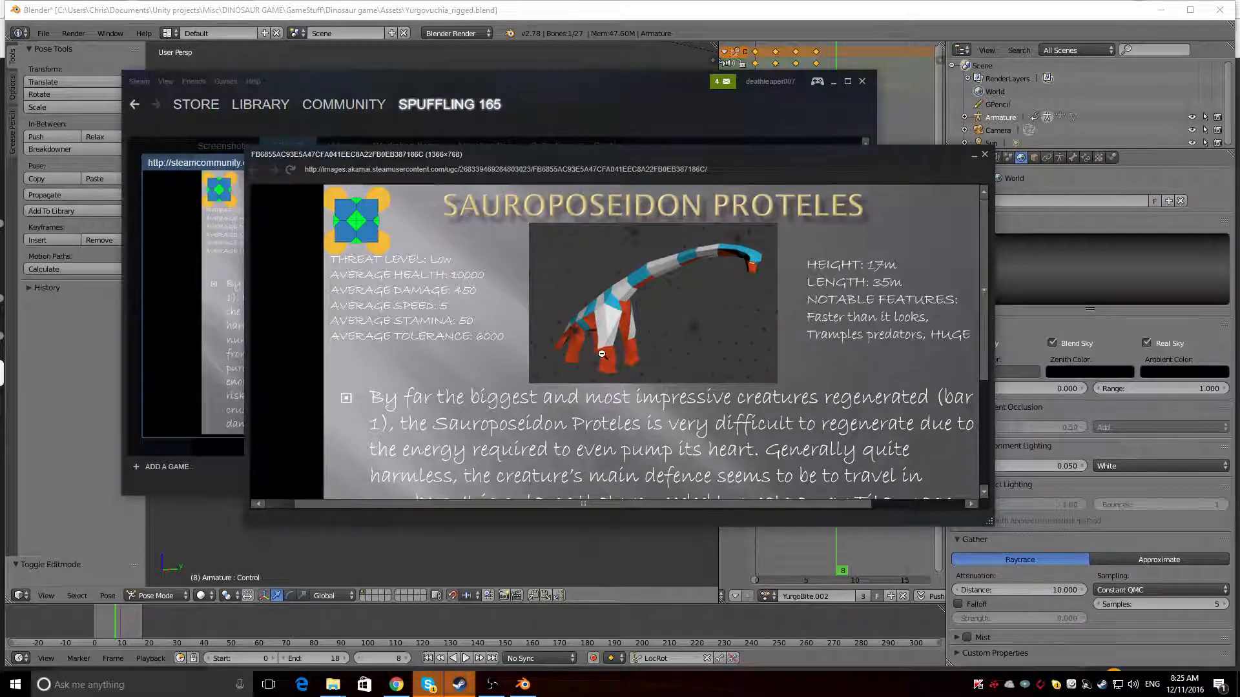
{"action": "left_click", "coordinate": [657, 303]}
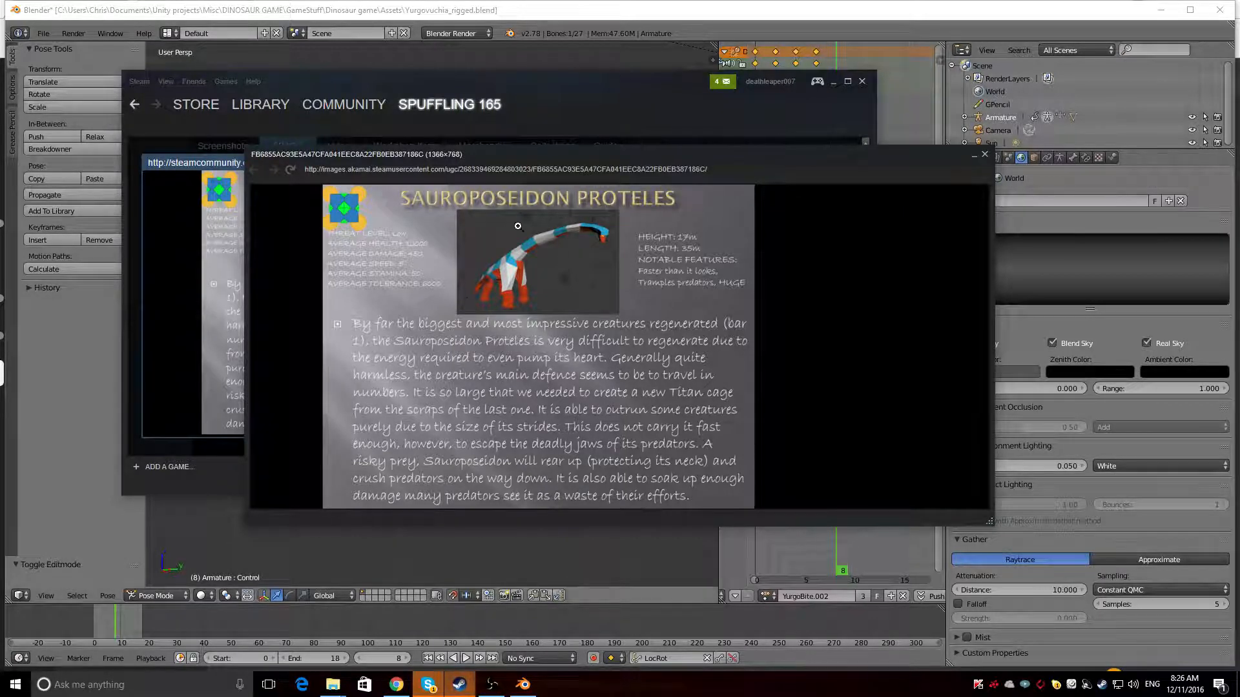
{"action": "left_click", "coordinate": [984, 155]}
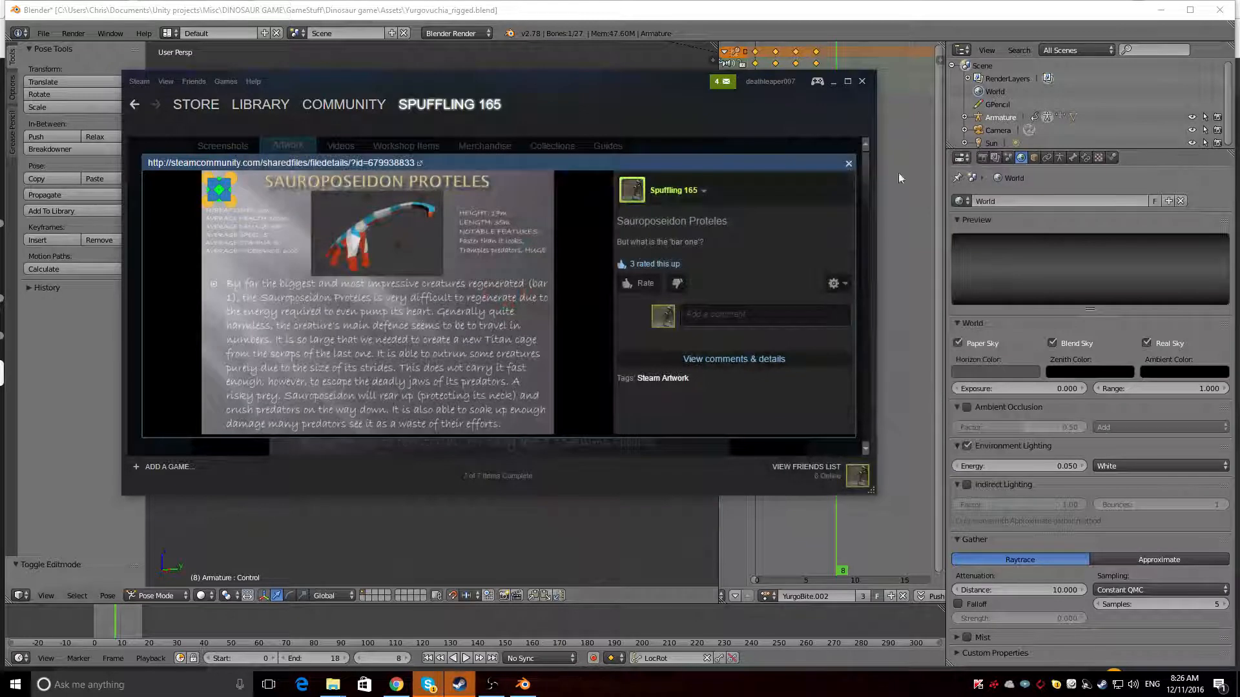
{"action": "left_click", "coordinate": [850, 164]}
Open the Yutyrannus Huali artwork and bring up its full-size image
{"action": "left_click", "coordinate": [502, 204]}
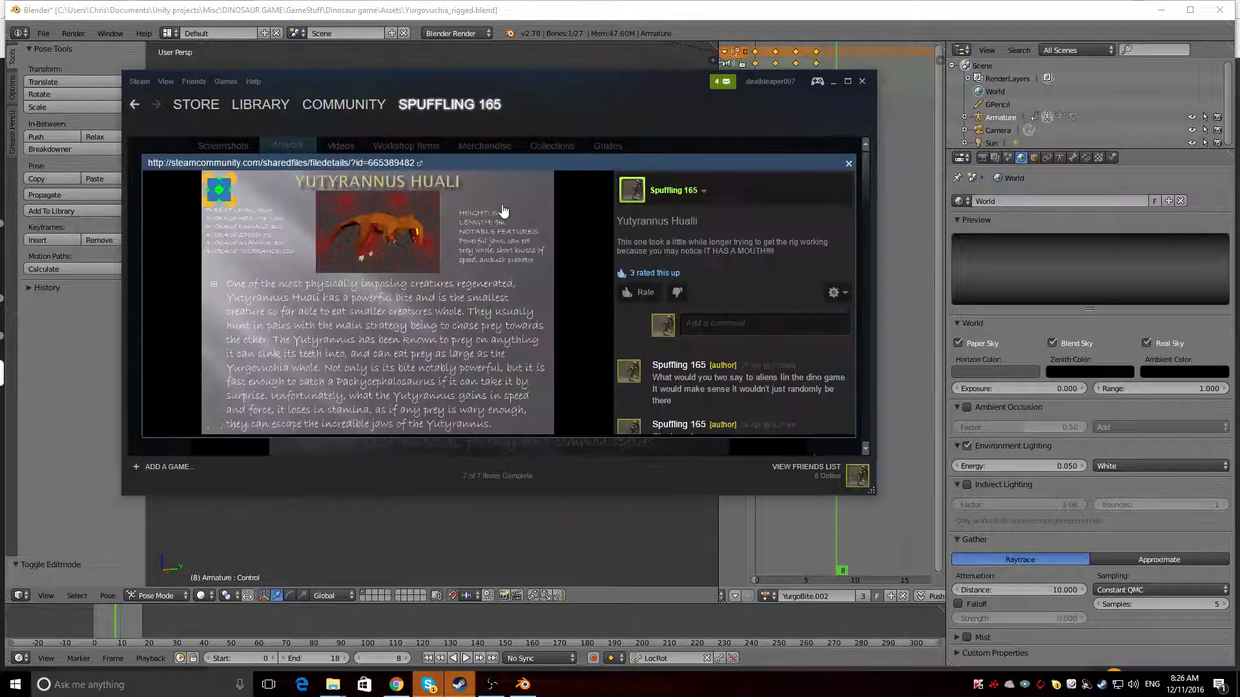
{"action": "left_click", "coordinate": [503, 209]}
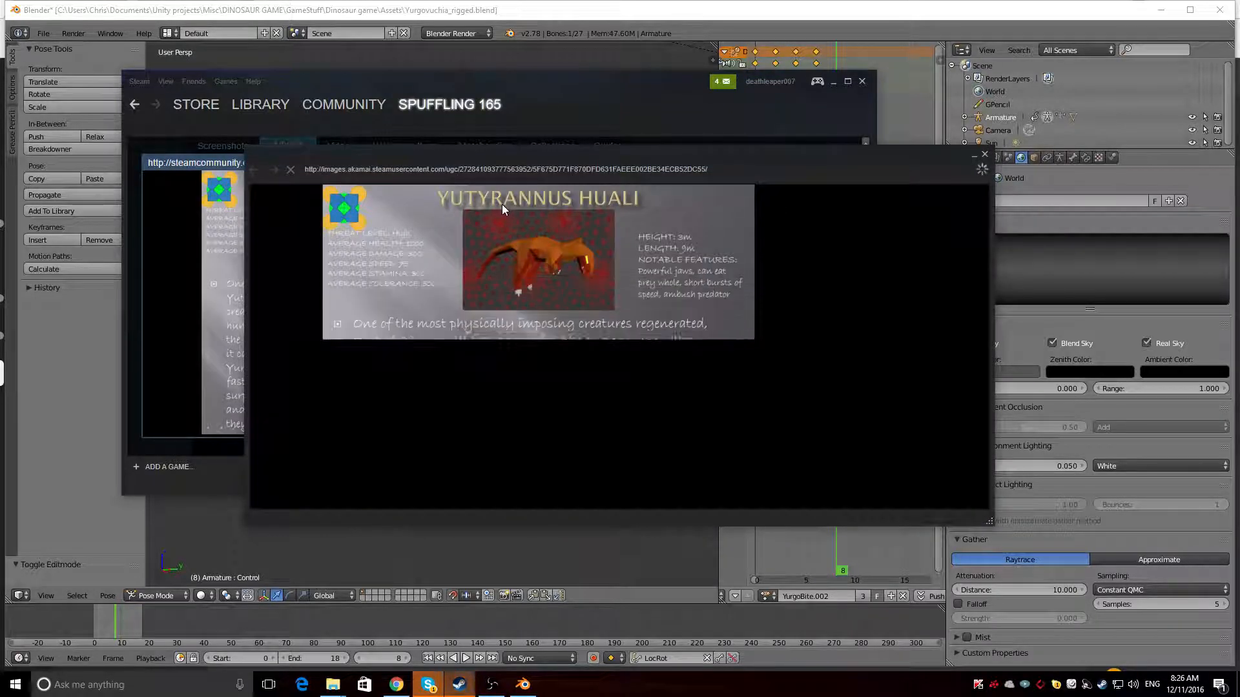
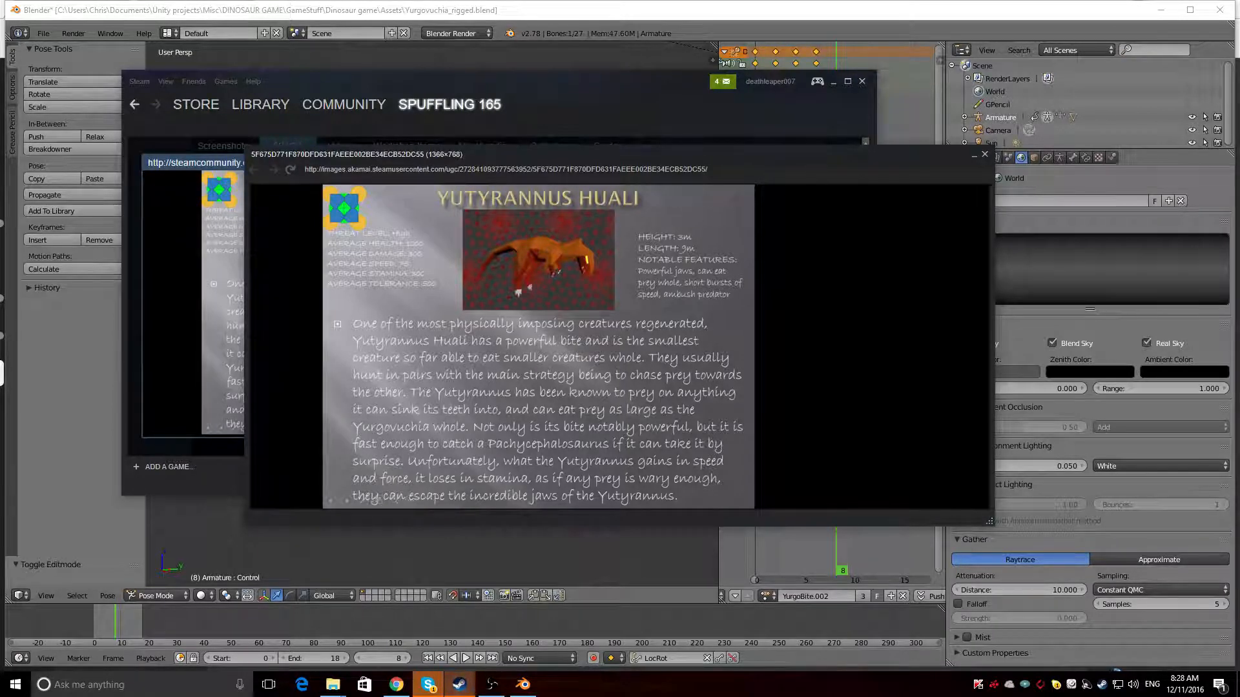
Close the Yutyrannus Huali artwork and examine the Rhinorex Condrupus artwork at full size, including its enlarged statistics
{"action": "left_click", "coordinate": [984, 156]}
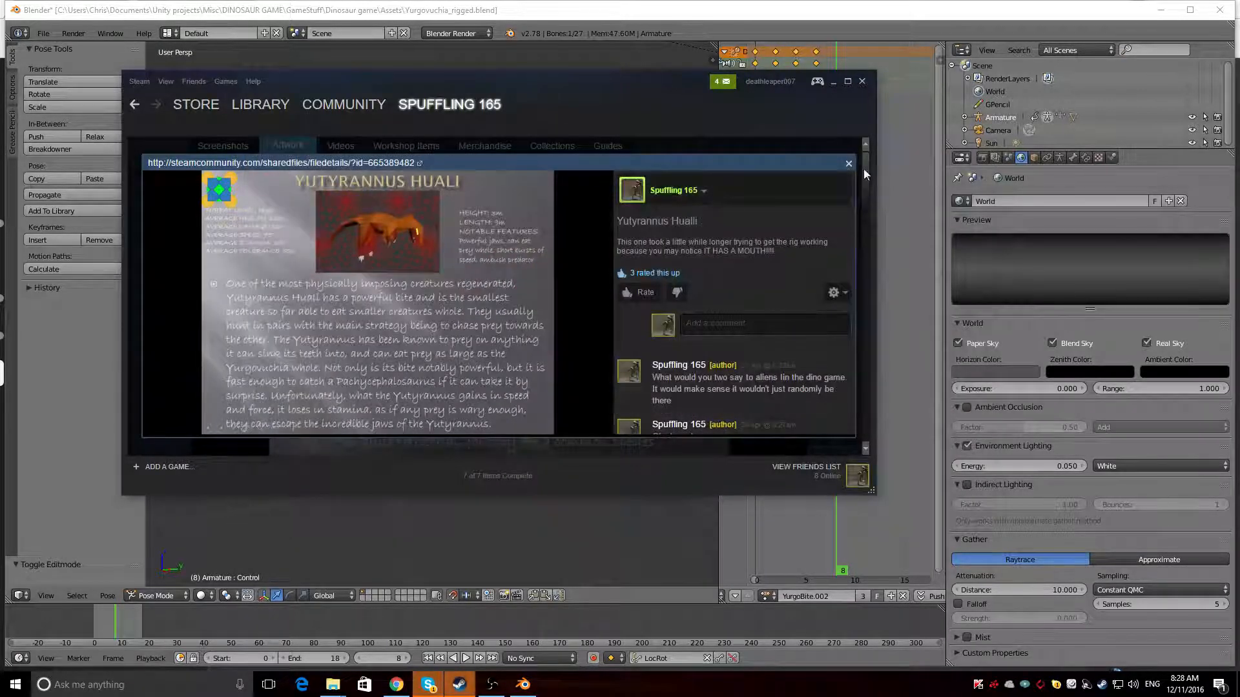
{"action": "left_click", "coordinate": [848, 164]}
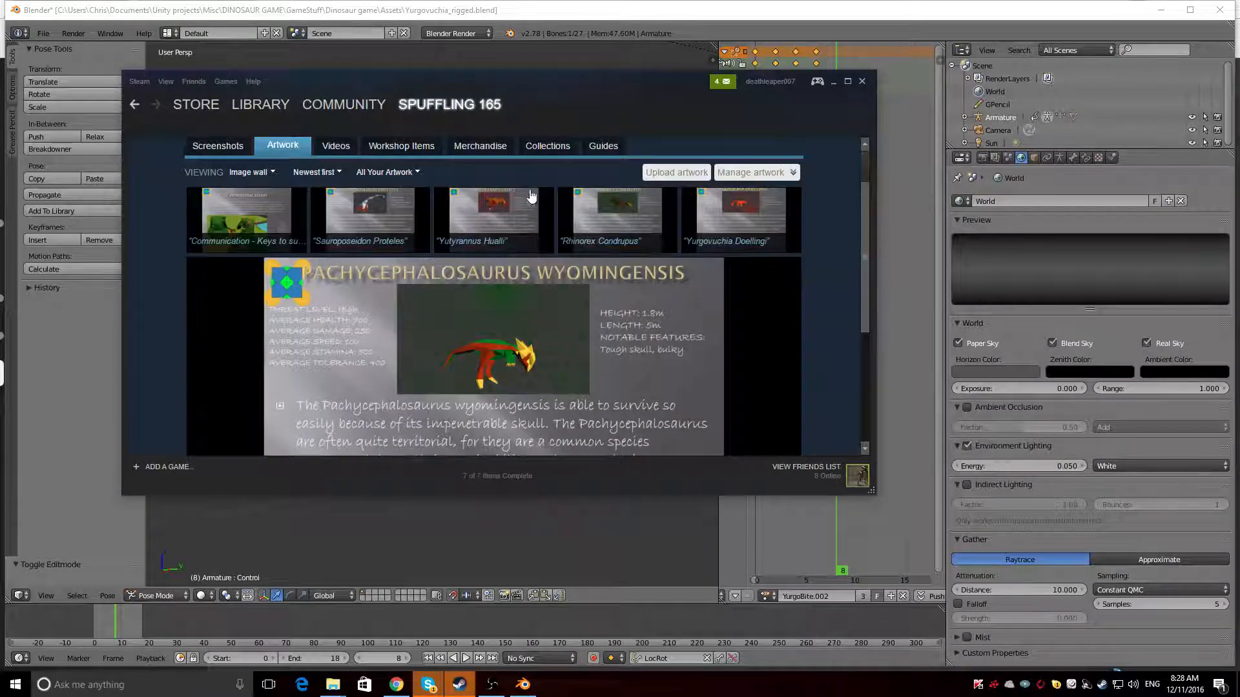
{"action": "left_click", "coordinate": [594, 197]}
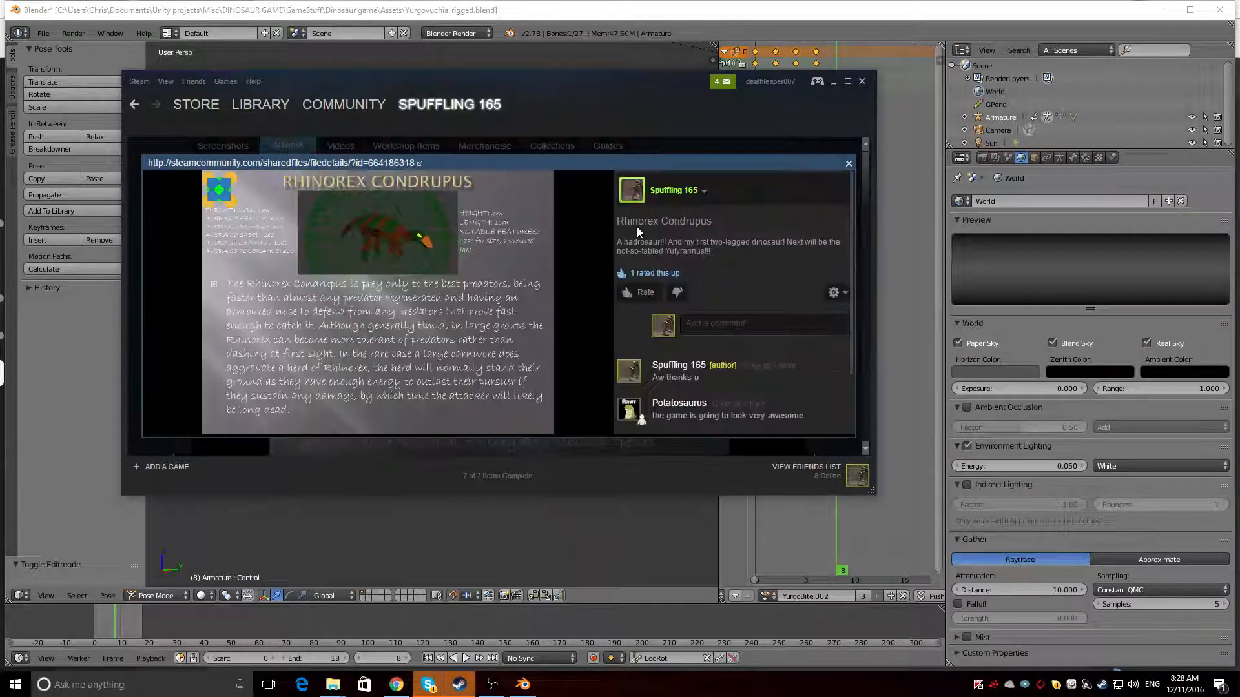
{"action": "left_click", "coordinate": [451, 236]}
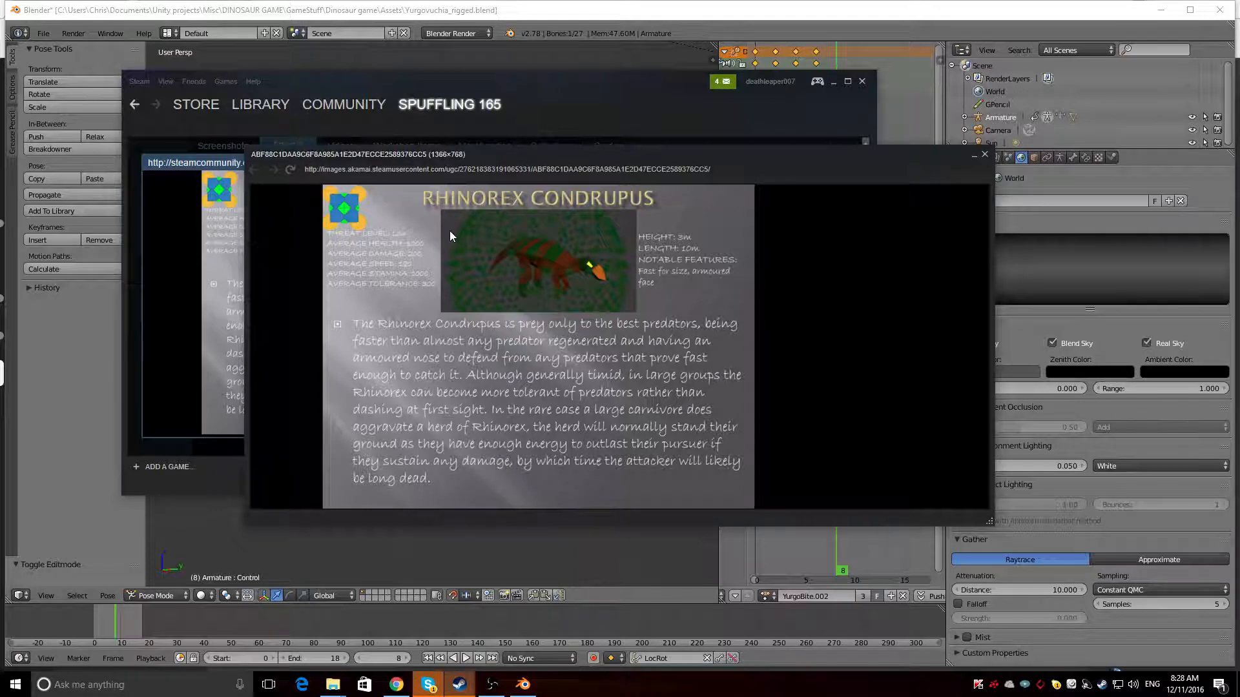
{"action": "left_click", "coordinate": [420, 274]}
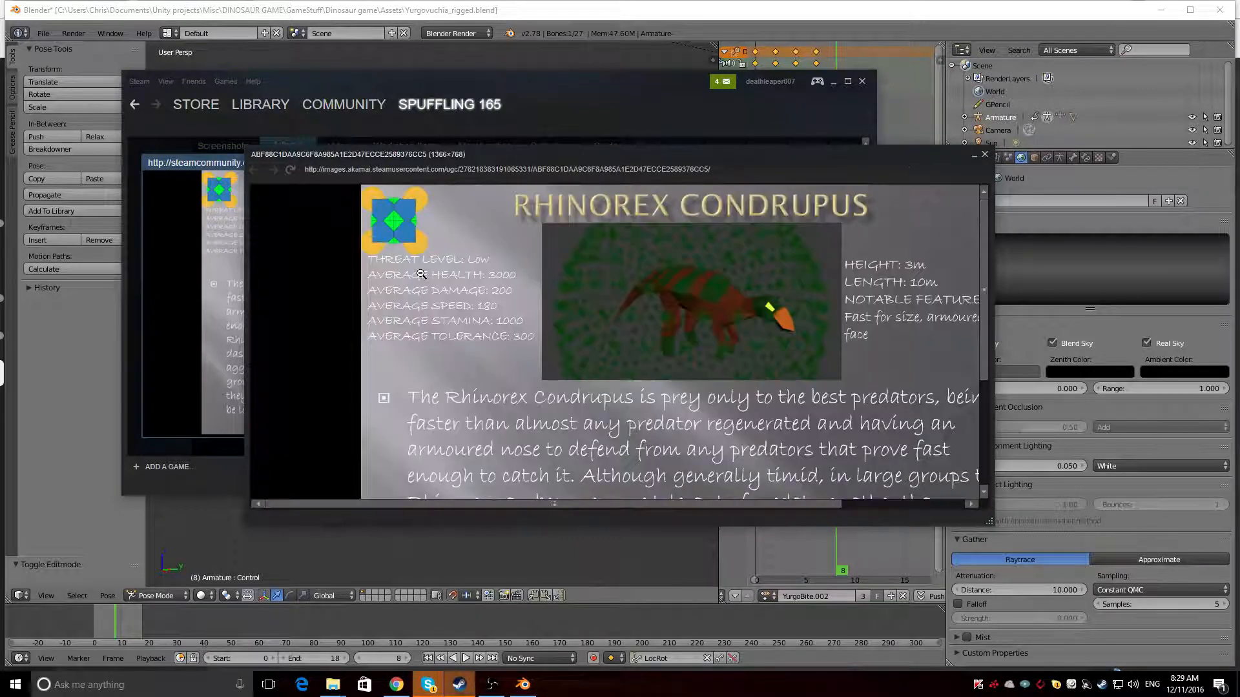
{"action": "left_click", "coordinate": [463, 307]}
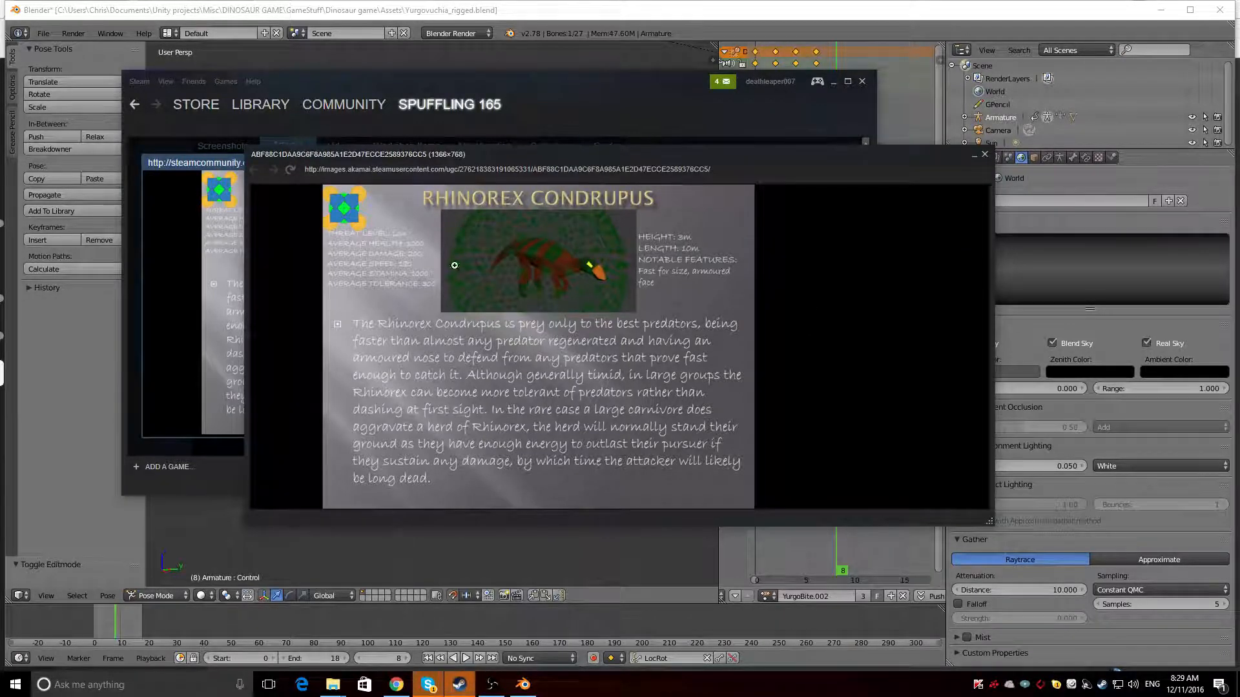
{"action": "left_click", "coordinate": [985, 155]}
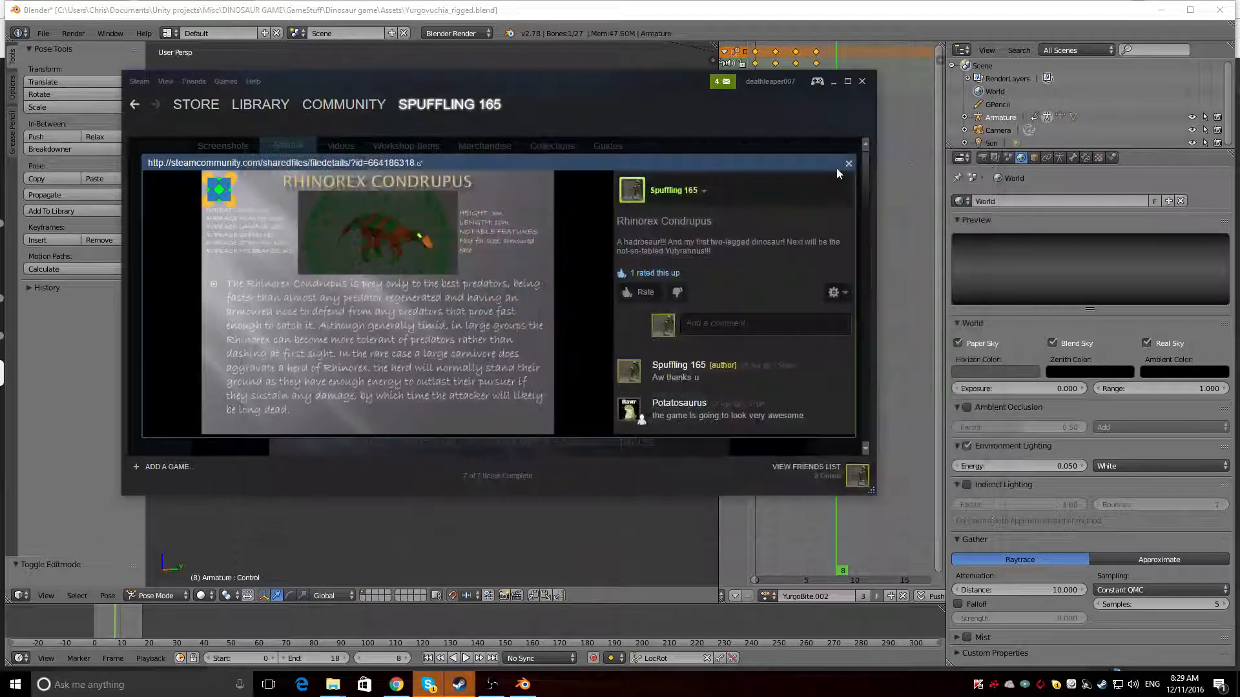
{"action": "left_click", "coordinate": [848, 164]}
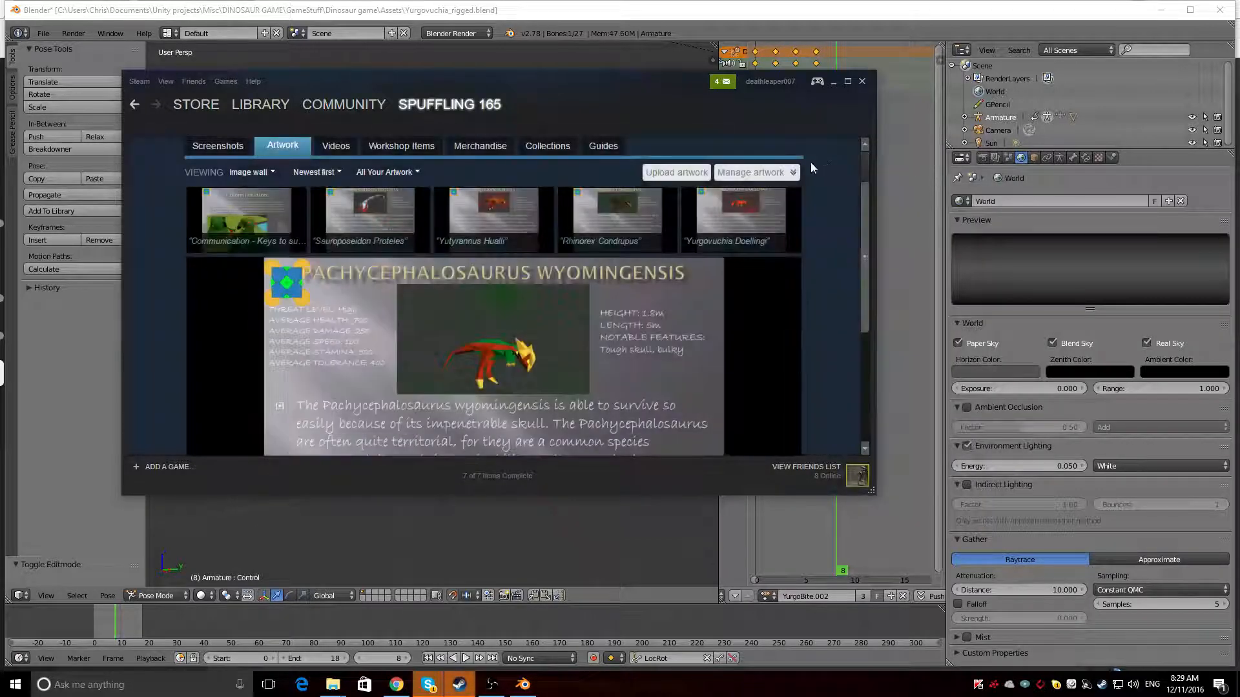
Look at the Yurgovuchia Doellingi artwork and examine the Pachycephalosaurus Wyomingensis artwork enlarged at full size
{"action": "left_click", "coordinate": [707, 218]}
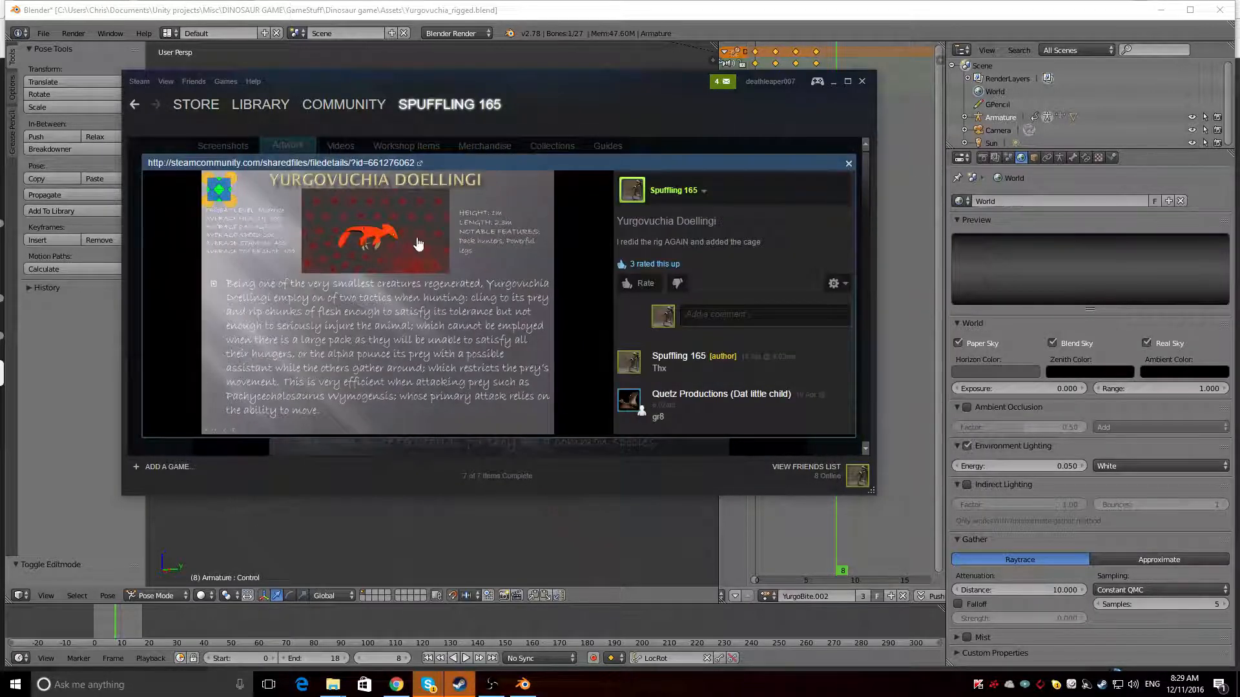
{"action": "left_click", "coordinate": [847, 163]}
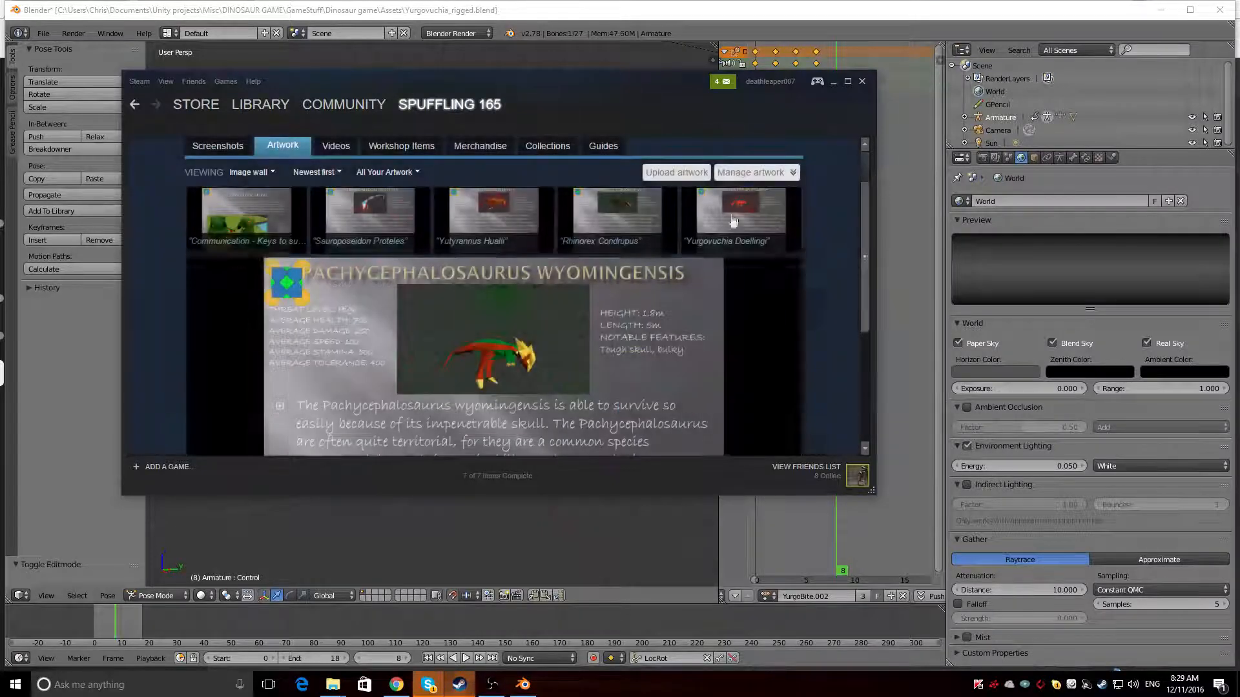
{"action": "left_click", "coordinate": [733, 221]}
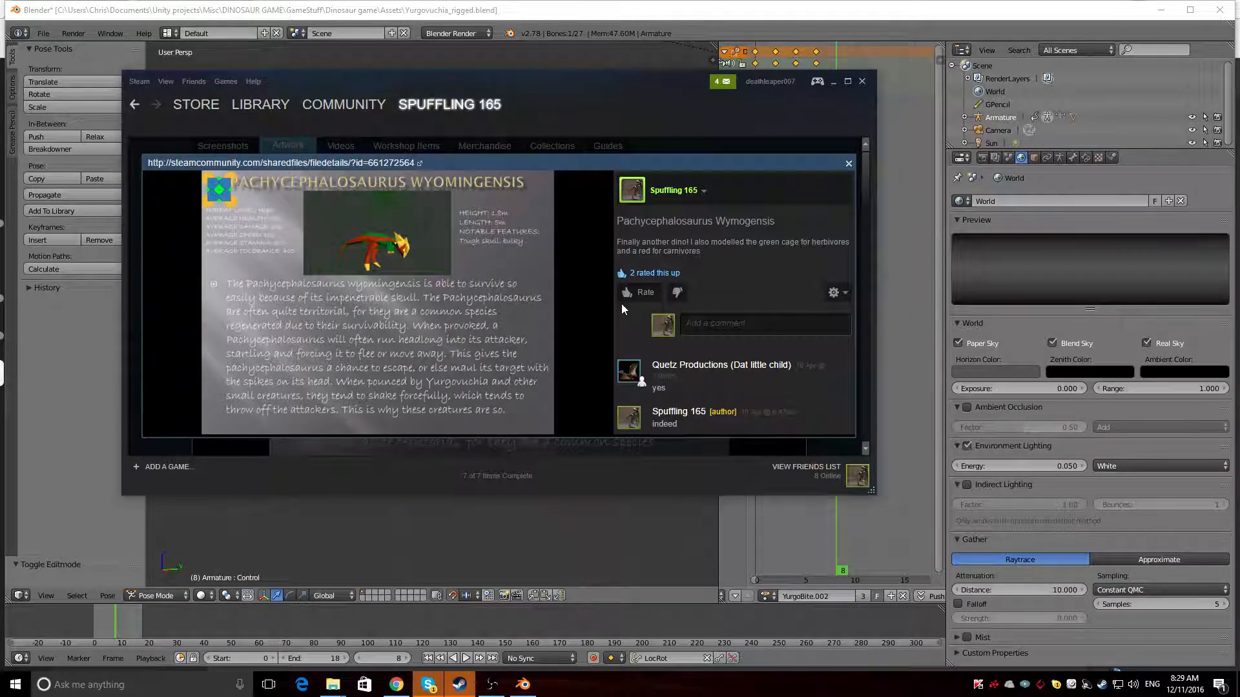
{"action": "left_click", "coordinate": [361, 248]}
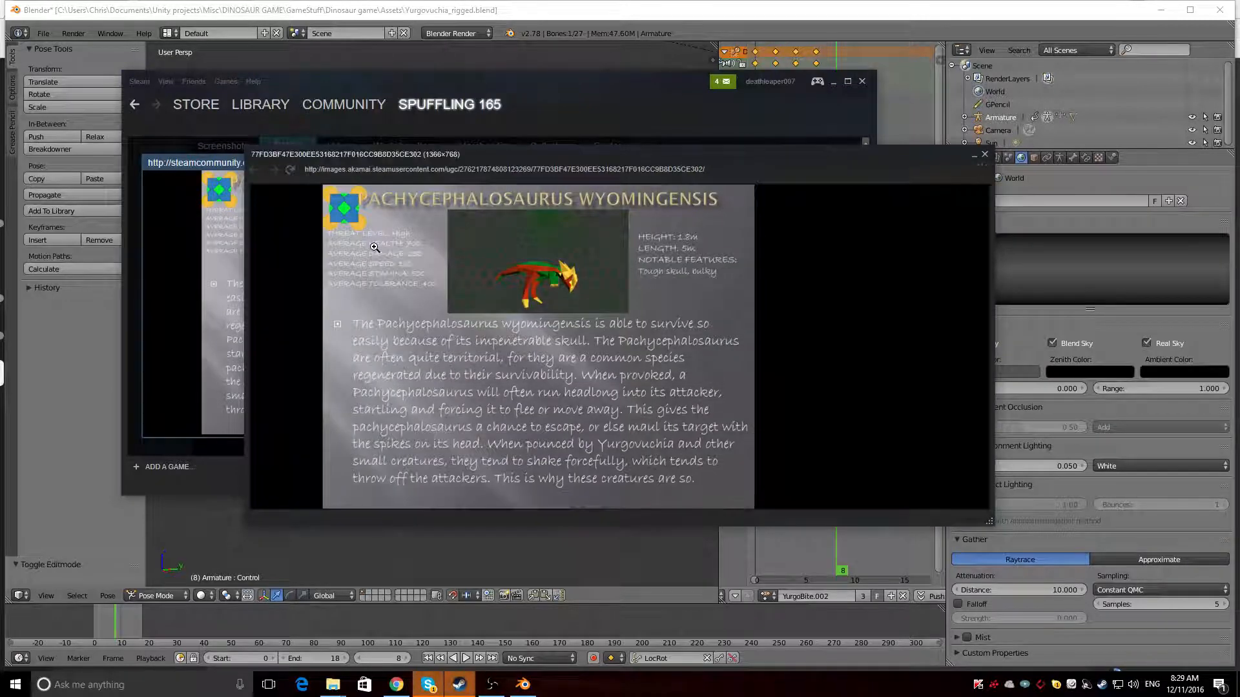
{"action": "left_click", "coordinate": [568, 272]}
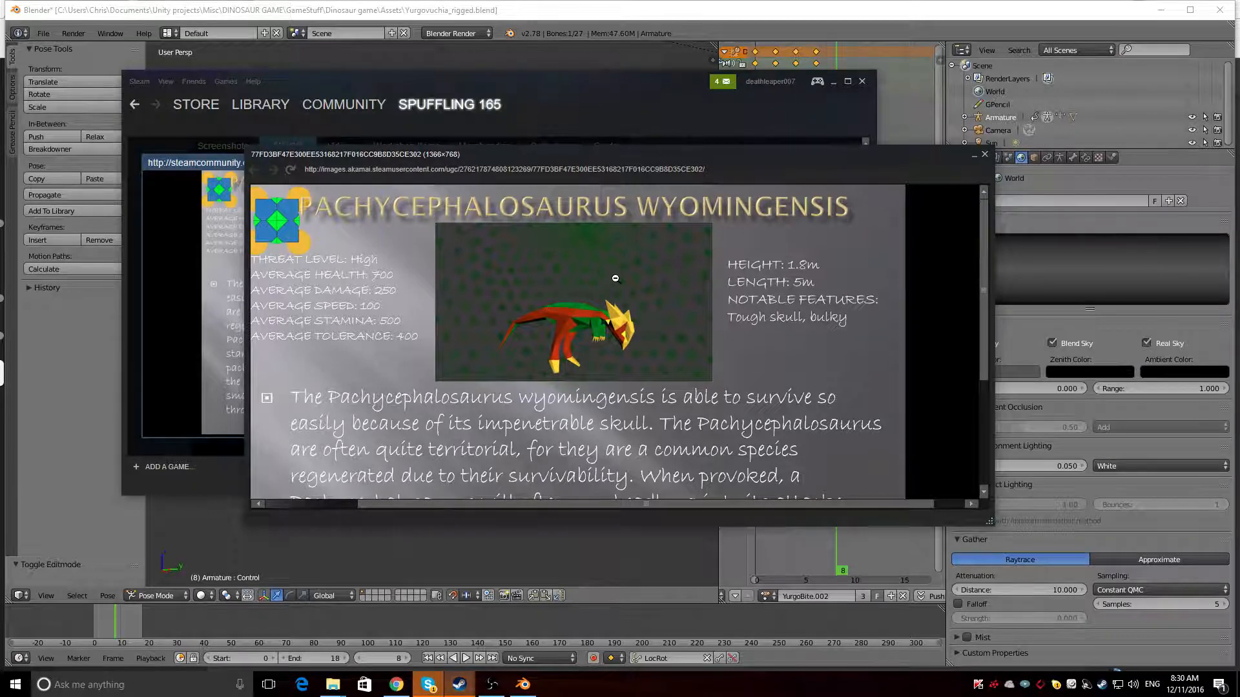
Switch to Blender, start animation playback and assign the DodgeForward action to the dinosaur's armature
{"action": "left_click", "coordinate": [522, 685]}
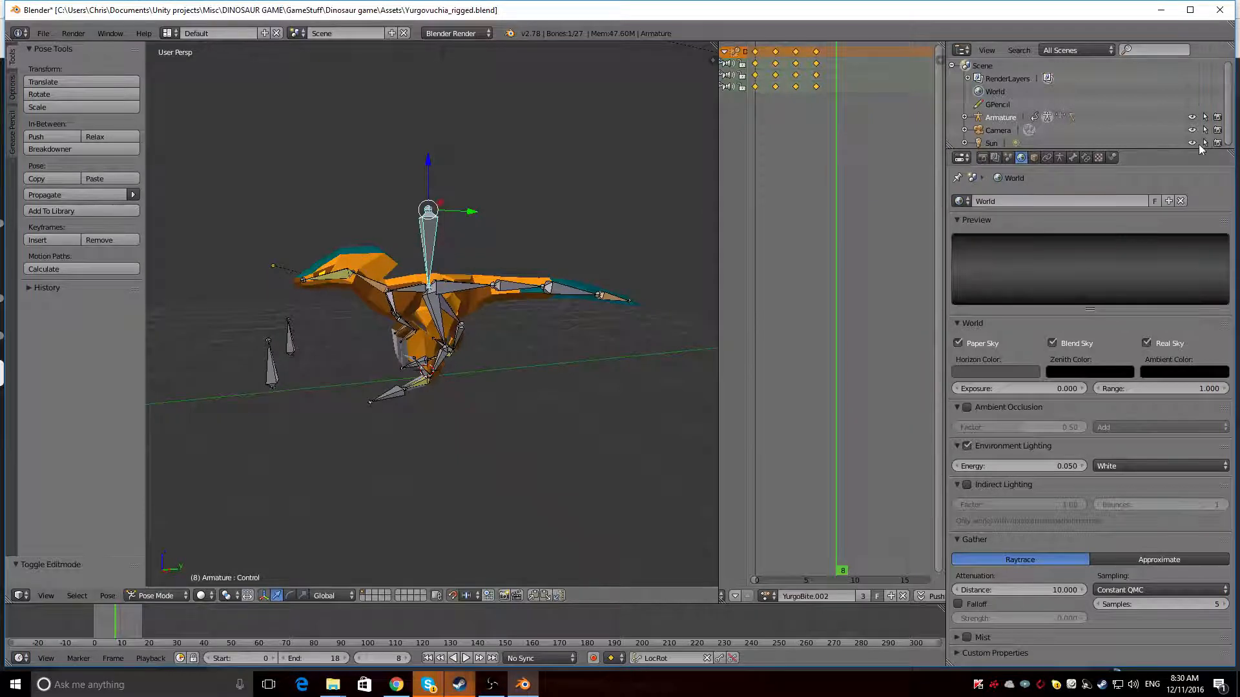
{"action": "left_click", "coordinate": [1191, 117]}
{"action": "left_click", "coordinate": [1192, 118]}
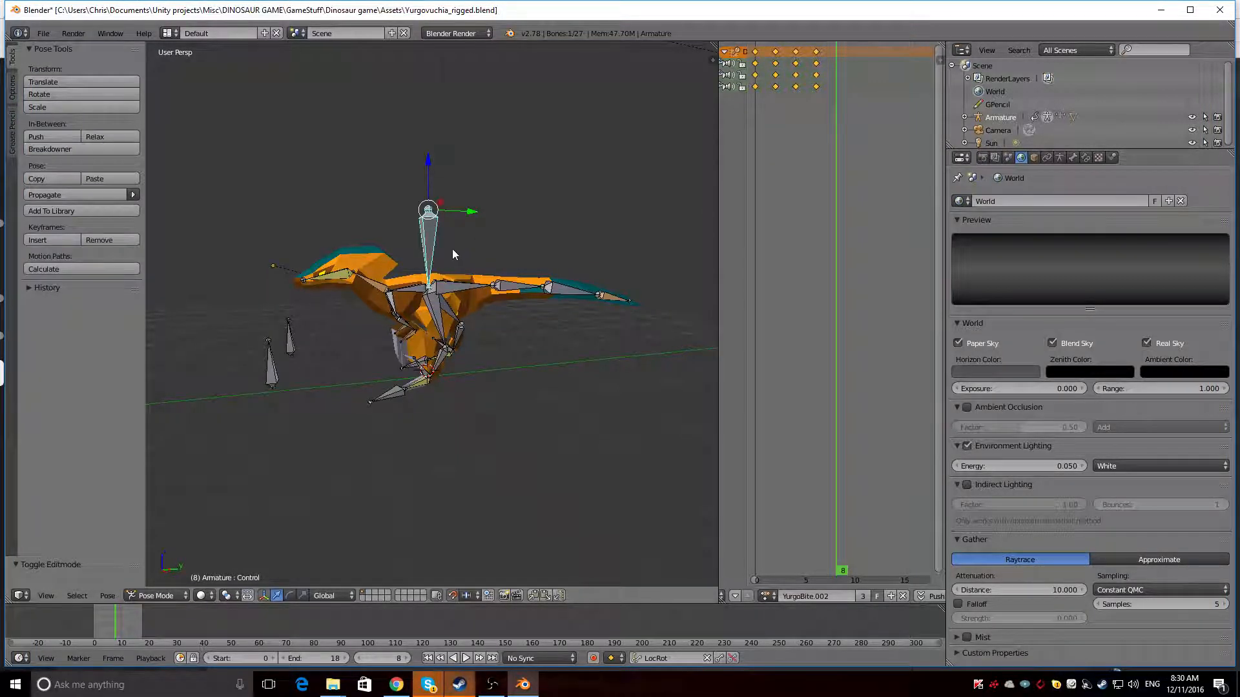
{"action": "key", "text": "alt+a"}
{"action": "left_click", "coordinate": [766, 596]}
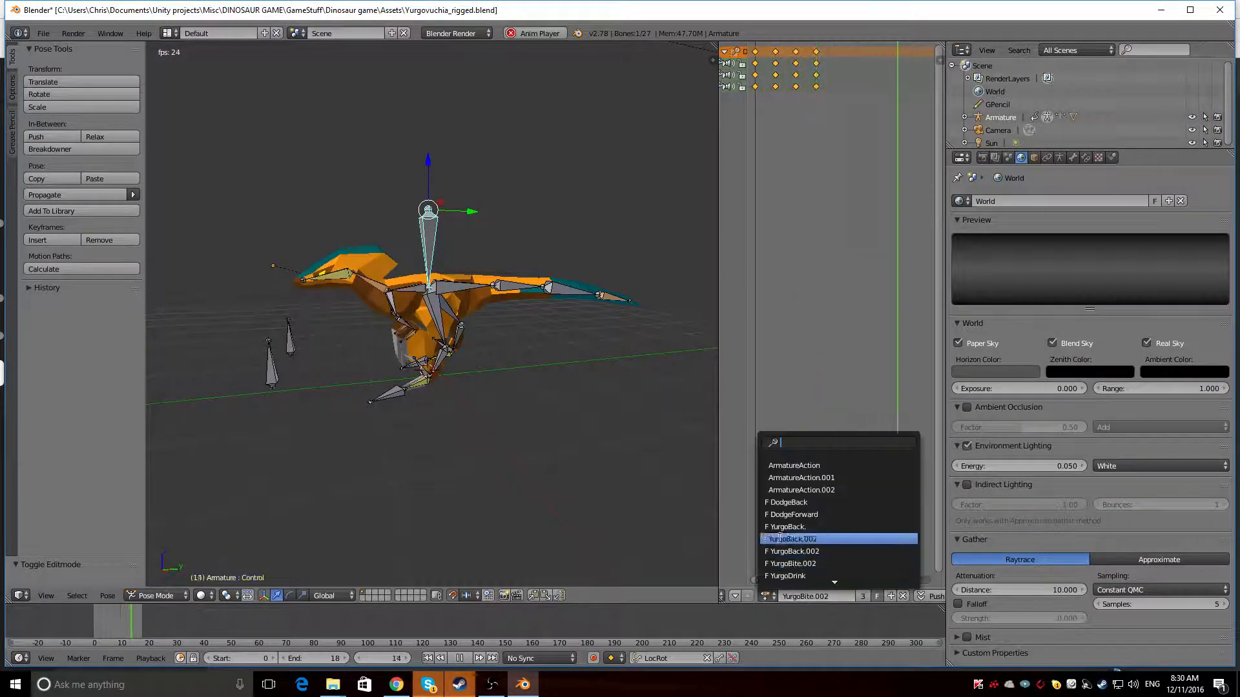
{"action": "left_click", "coordinate": [791, 515]}
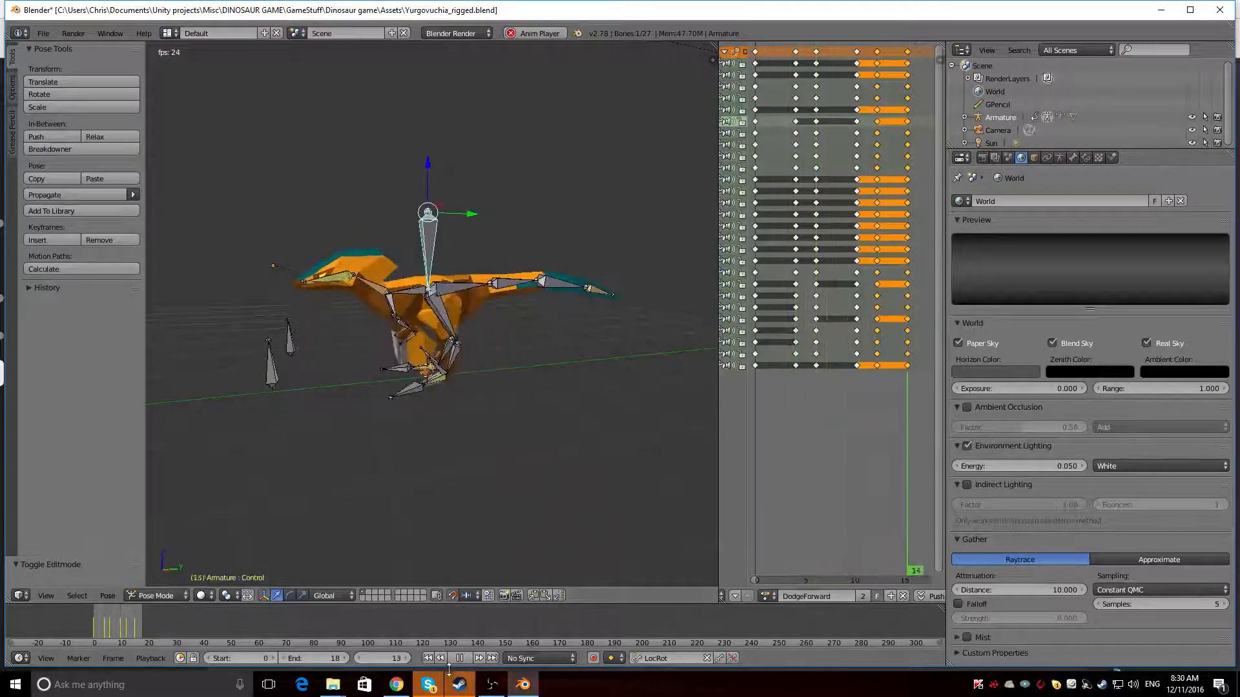
Glance at the Pachycephalosaurus artwork in Steam, return to Blender and inspect the paused dodge pose in rendered shading before resuming playback
{"action": "mouse_move", "coordinate": [462, 689]}
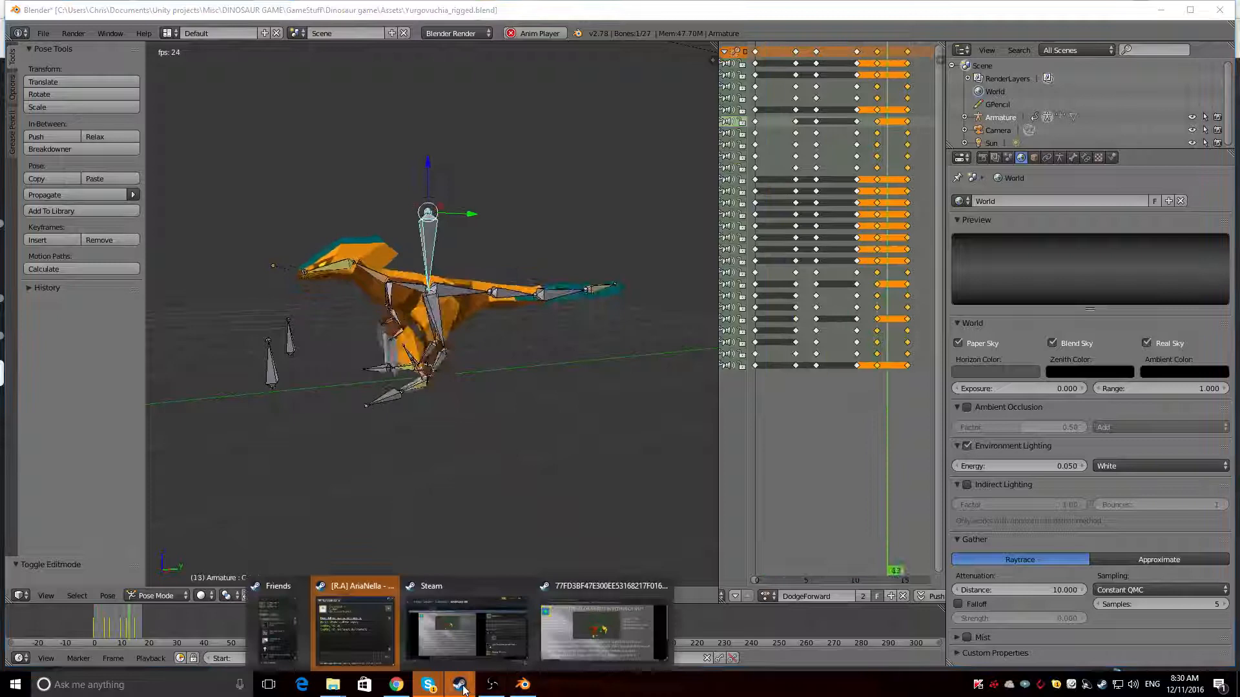
{"action": "left_click", "coordinate": [449, 649]}
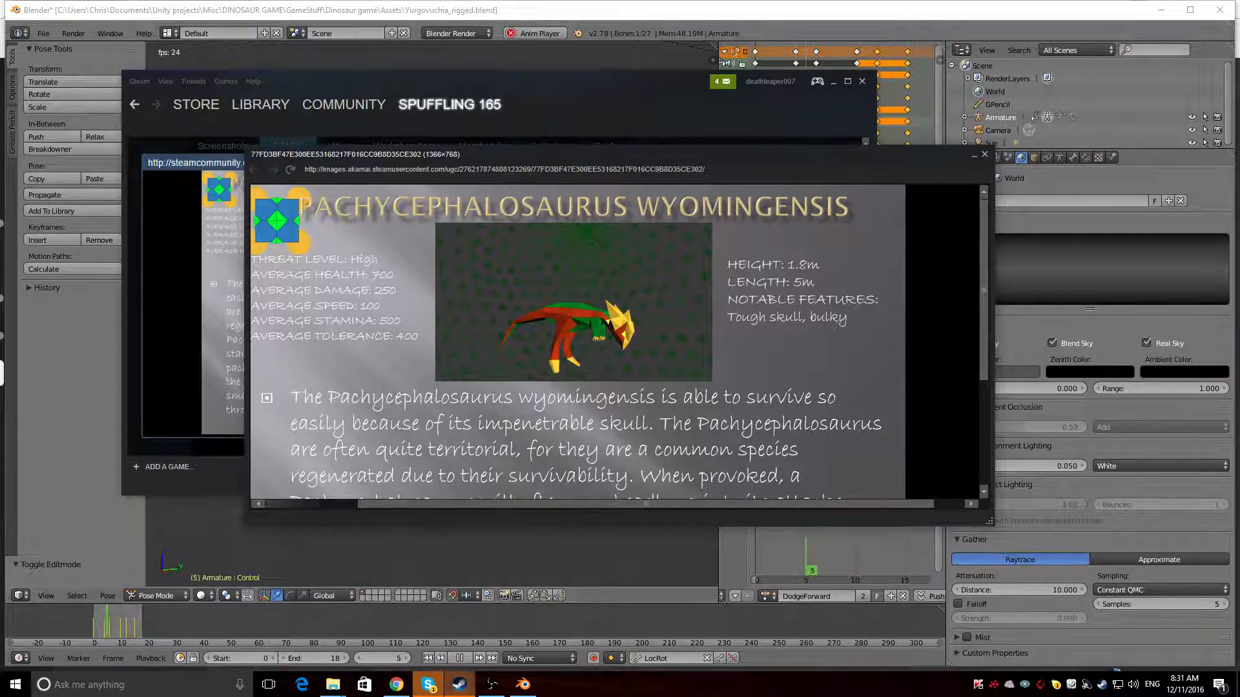
{"action": "left_click", "coordinate": [549, 13]}
{"action": "scroll", "coordinate": [387, 400], "scroll_direction": "up", "scroll_amount": 7}
{"action": "scroll", "coordinate": [387, 402], "scroll_direction": "down", "scroll_amount": 3}
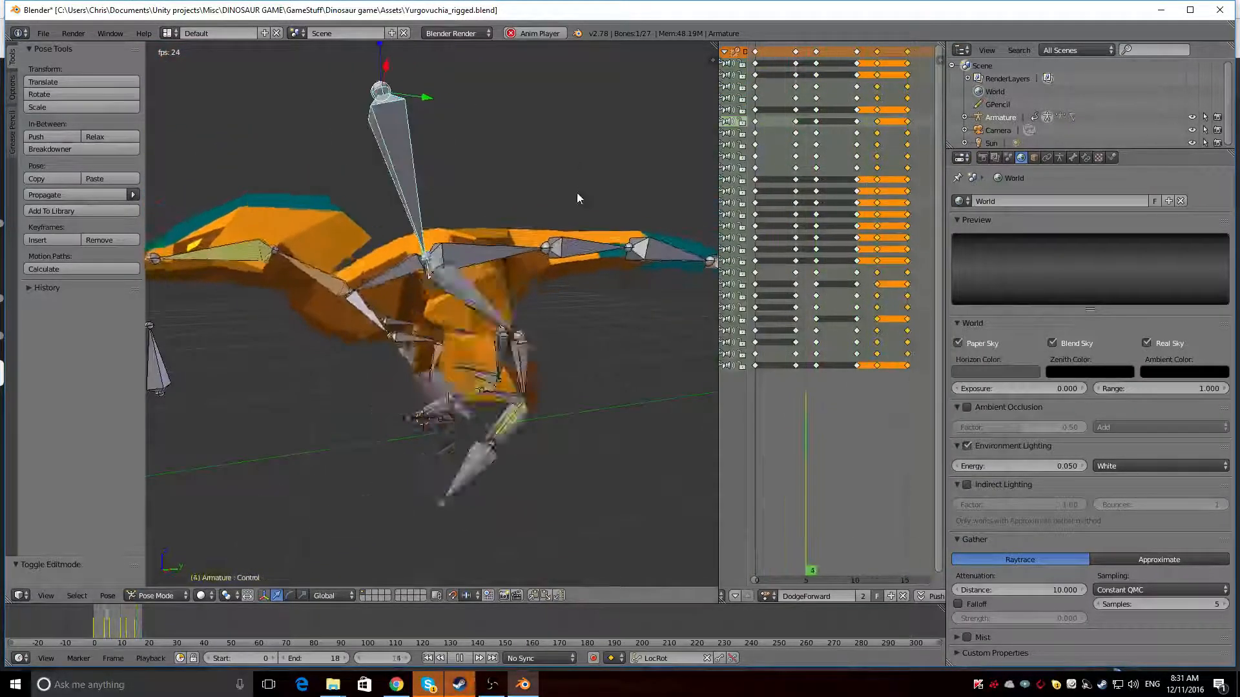
{"action": "key", "text": "alt+a"}
{"action": "key", "text": "shift+z"}
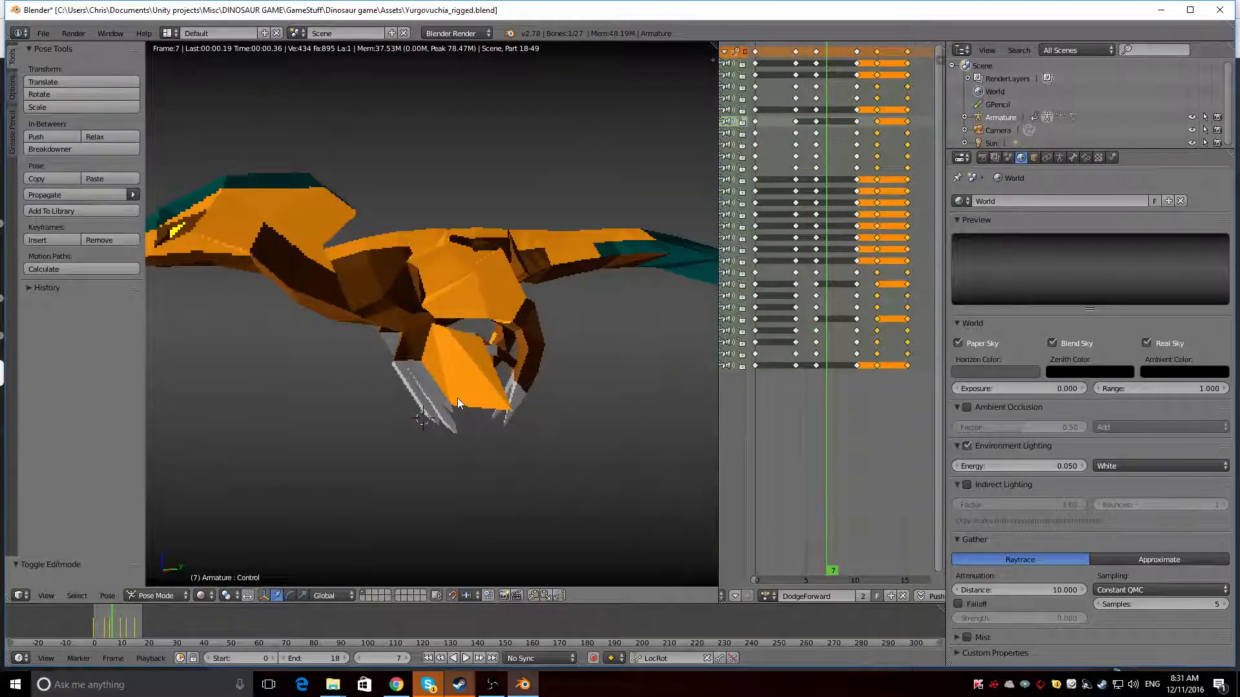
{"action": "middle_click_drag", "start_coordinate": [457, 398], "coordinate": [521, 385]}
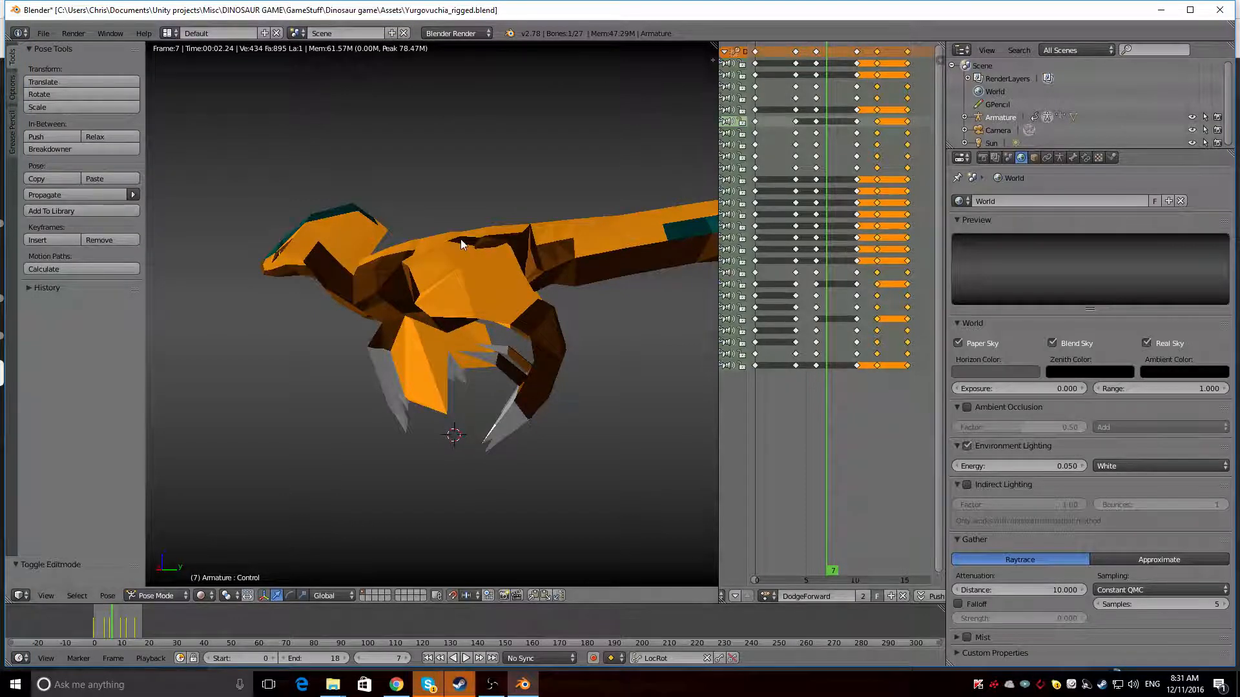
{"action": "key", "text": "shift+z"}
{"action": "key", "text": "alt+a"}
{"action": "scroll", "coordinate": [416, 264], "scroll_direction": "down", "scroll_amount": 2}
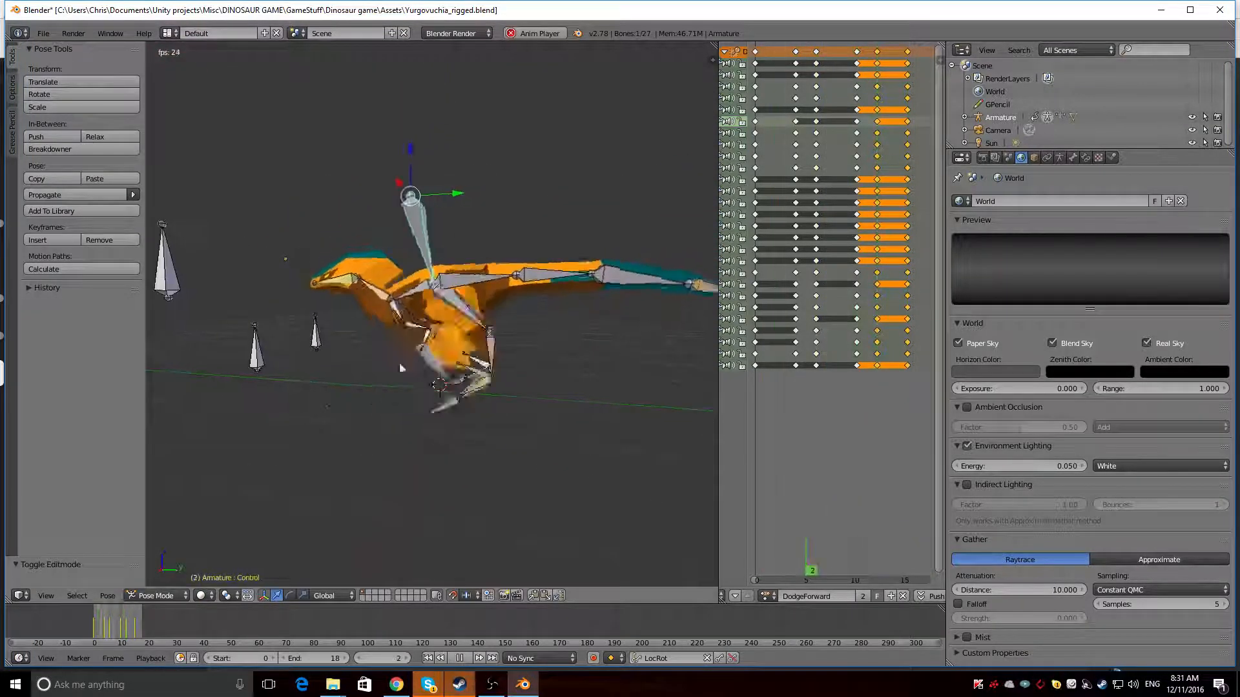
Switch to Steam, close the Pachycephalosaurus artwork and look at the Sauroposeidon Proteles artwork
{"action": "mouse_move", "coordinate": [460, 684]}
{"action": "left_click", "coordinate": [604, 629]}
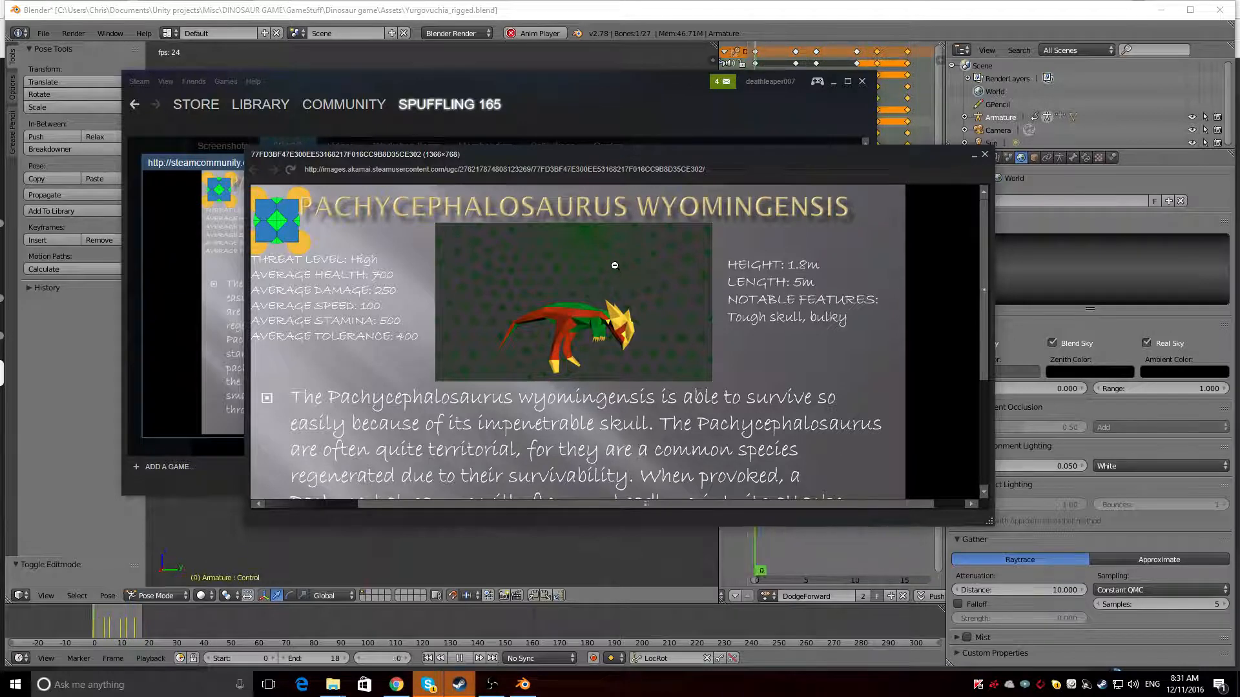
{"action": "left_click", "coordinate": [985, 155]}
{"action": "left_click", "coordinate": [849, 166]}
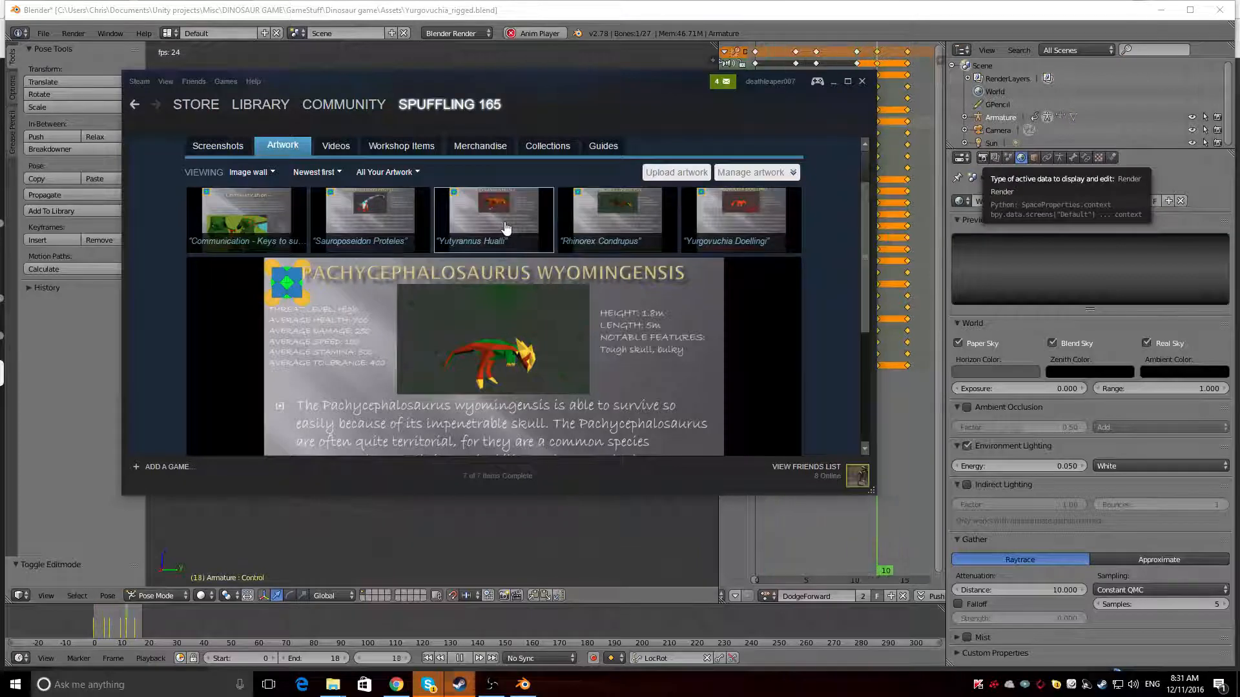
{"action": "left_click", "coordinate": [396, 224]}
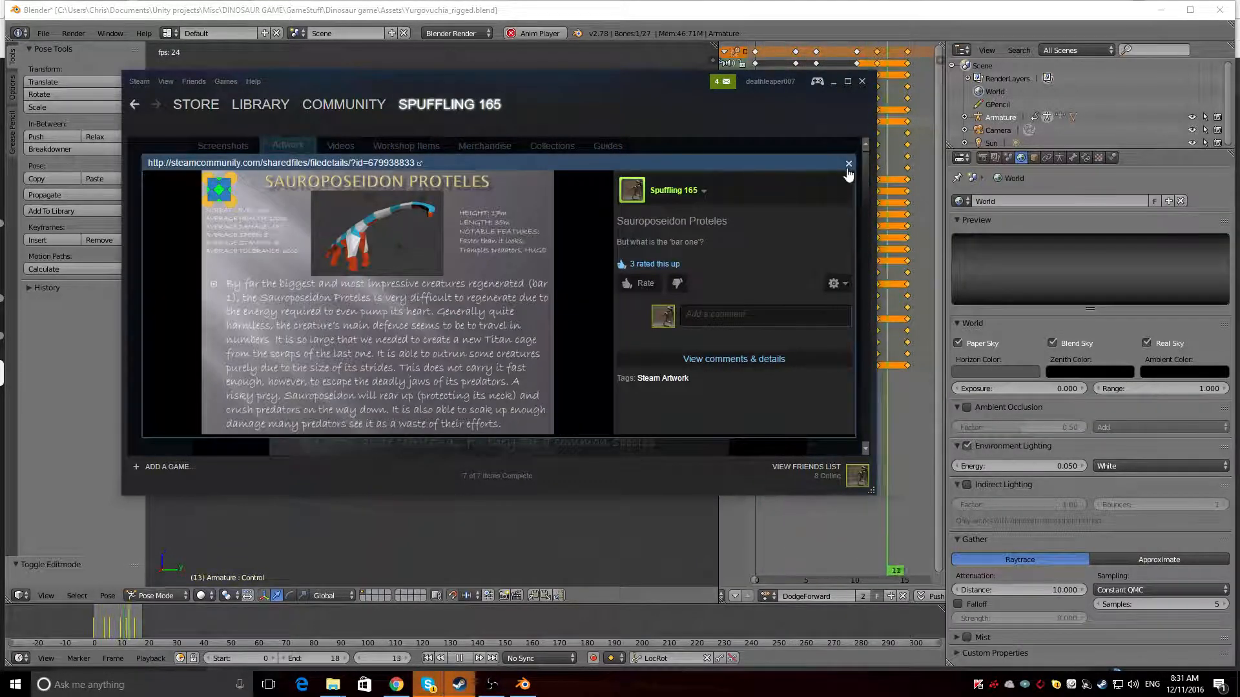
{"action": "left_click", "coordinate": [848, 164]}
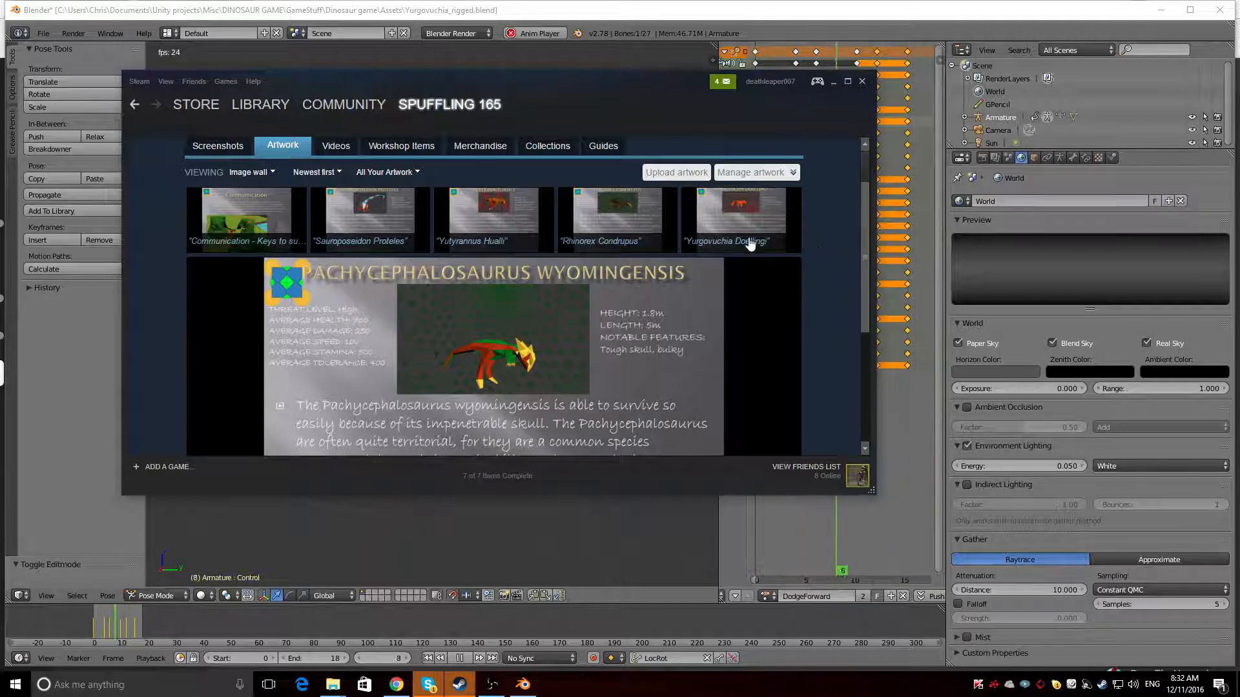
Review the Yutyrannus Huali and Sauroposeidon Proteles artworks again and look over the artwork gallery
{"action": "left_click", "coordinate": [520, 243]}
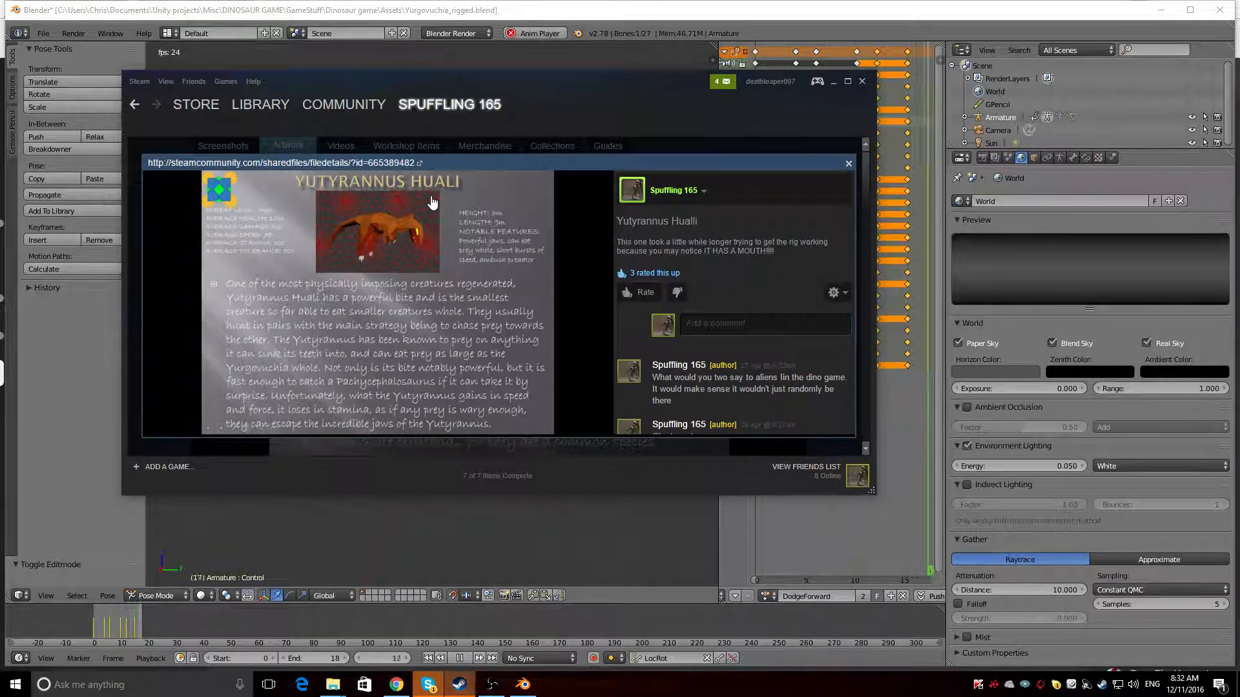
{"action": "left_click", "coordinate": [847, 164]}
{"action": "left_click", "coordinate": [358, 234]}
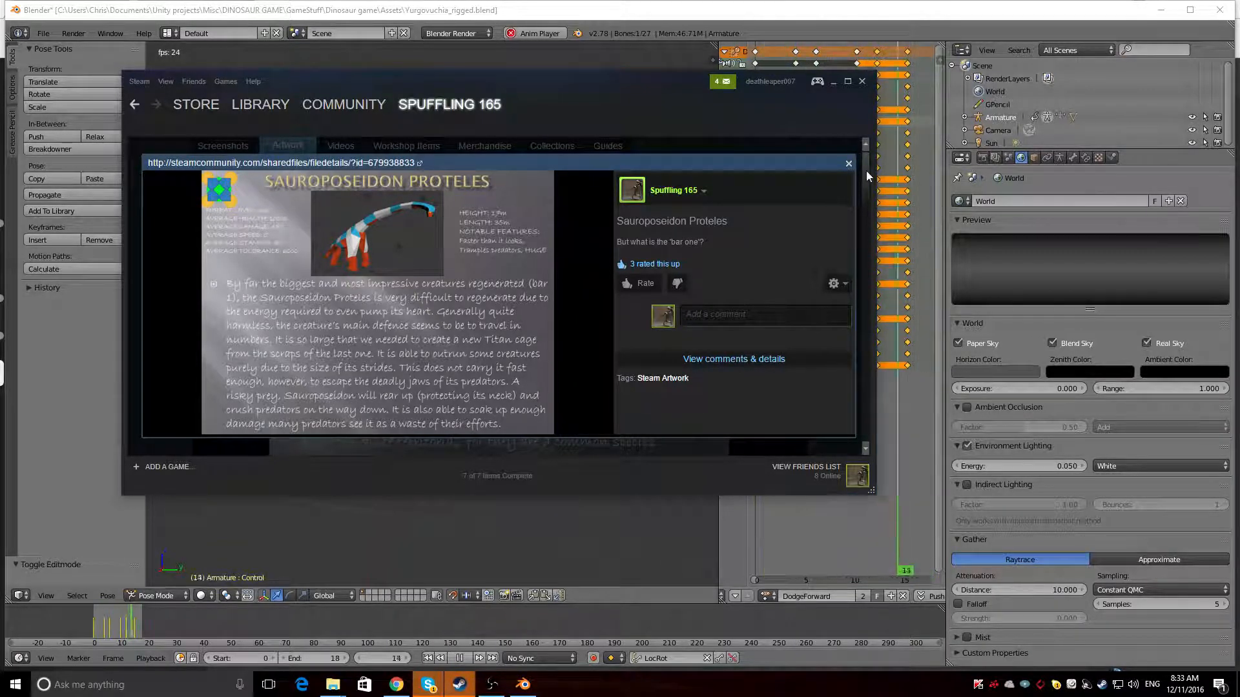
{"action": "left_click", "coordinate": [849, 163]}
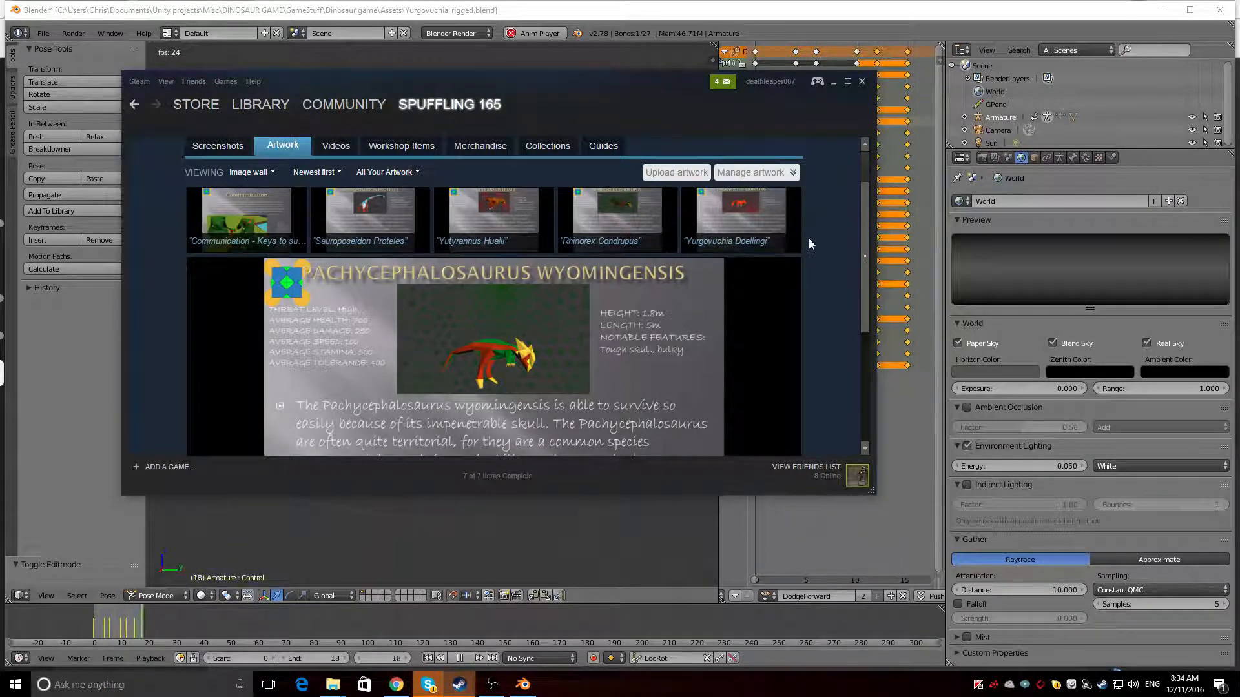
{"action": "scroll", "coordinate": [810, 244], "scroll_direction": "down", "scroll_amount": 1}
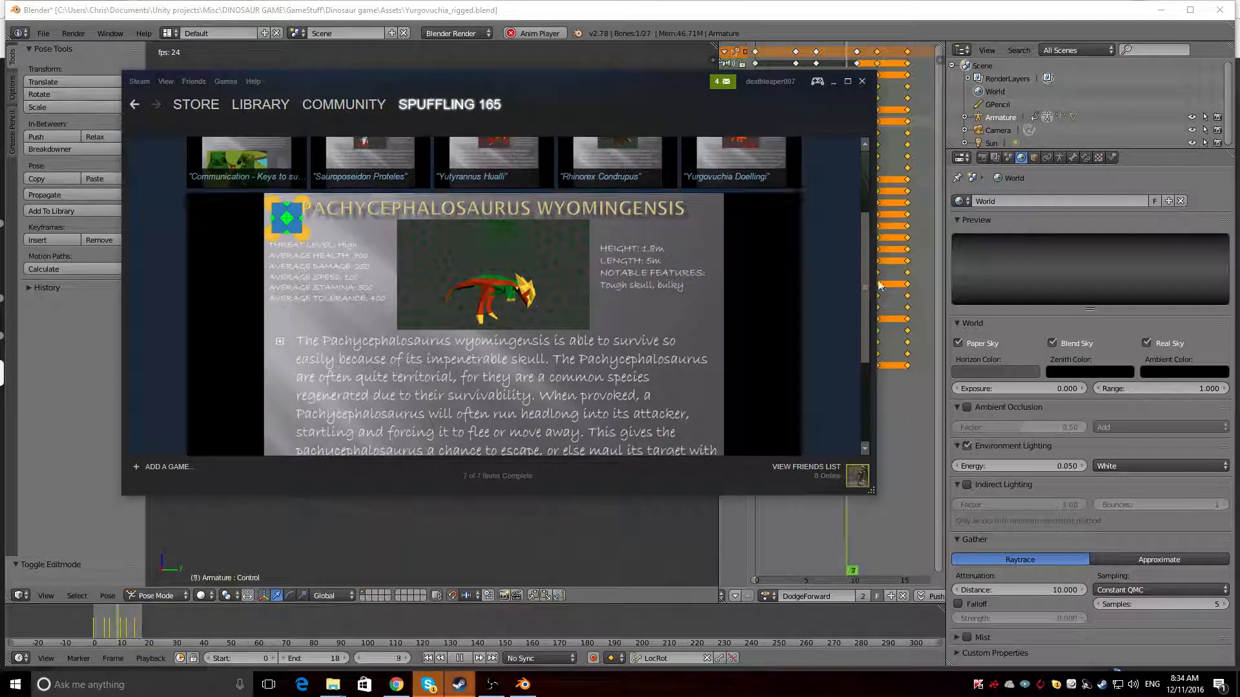
{"action": "scroll", "coordinate": [843, 274], "scroll_direction": "up", "scroll_amount": 1}
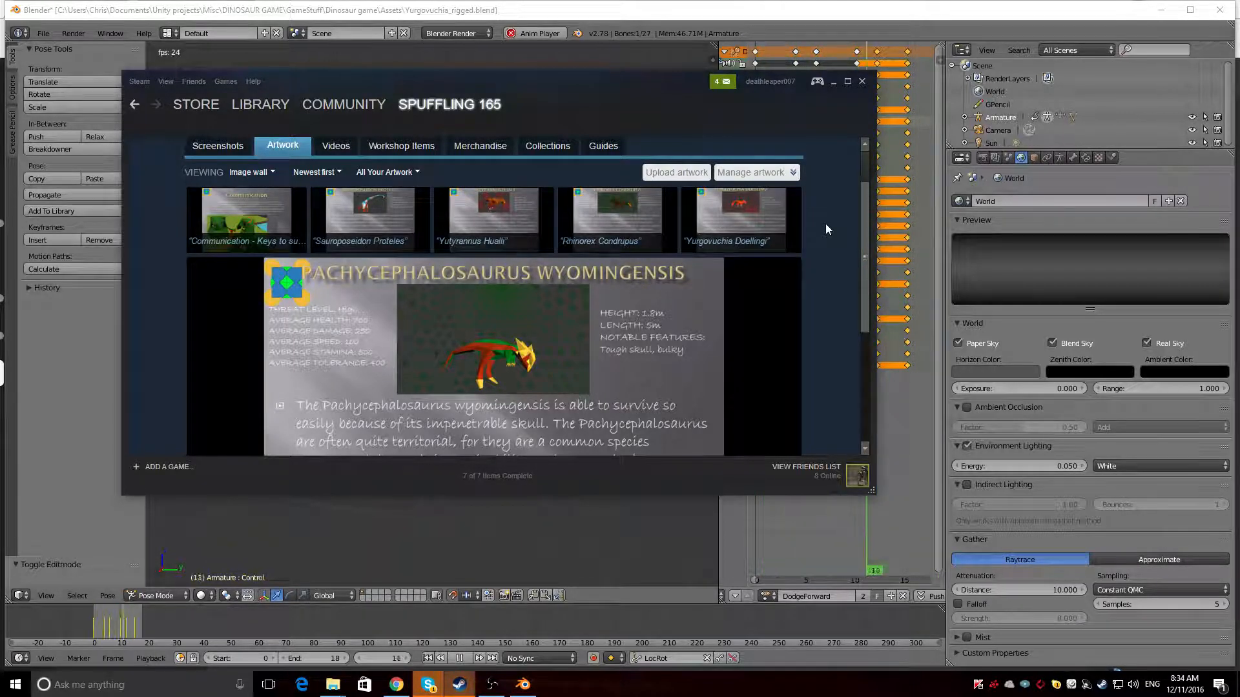
Switch to Blender, hide the armature and view the playing dodge animation from the dinosaur's side
{"action": "left_click", "coordinate": [629, 12]}
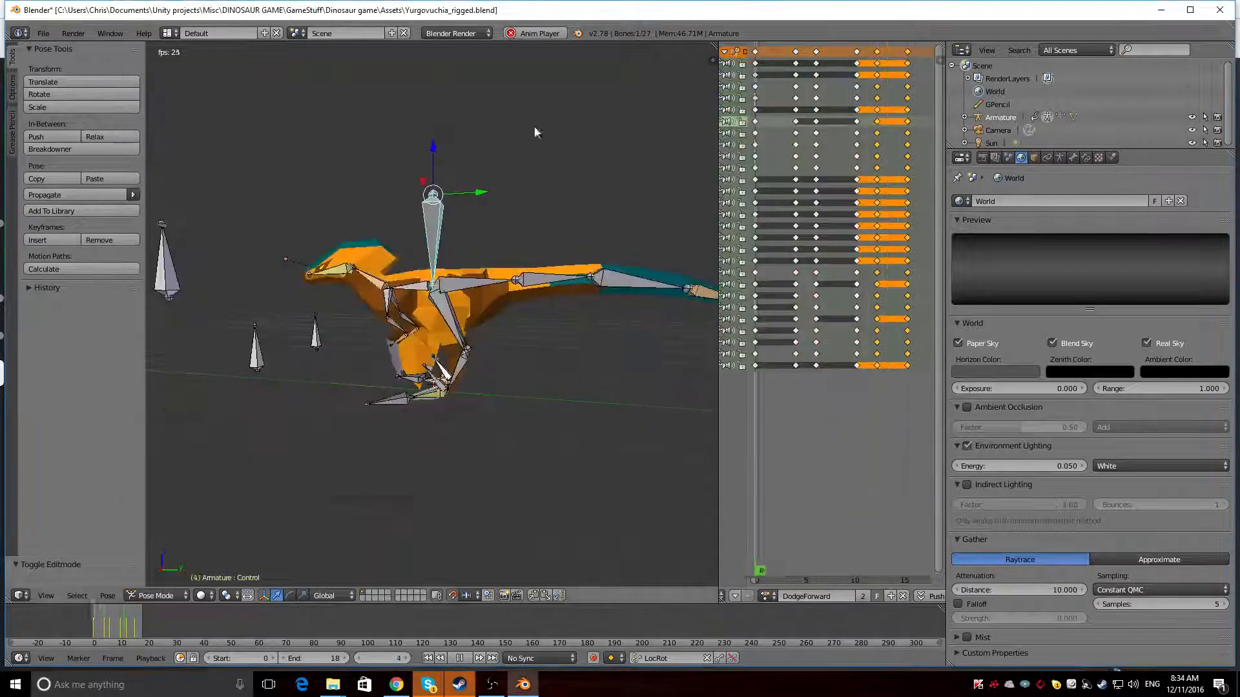
{"action": "left_click", "coordinate": [1192, 118]}
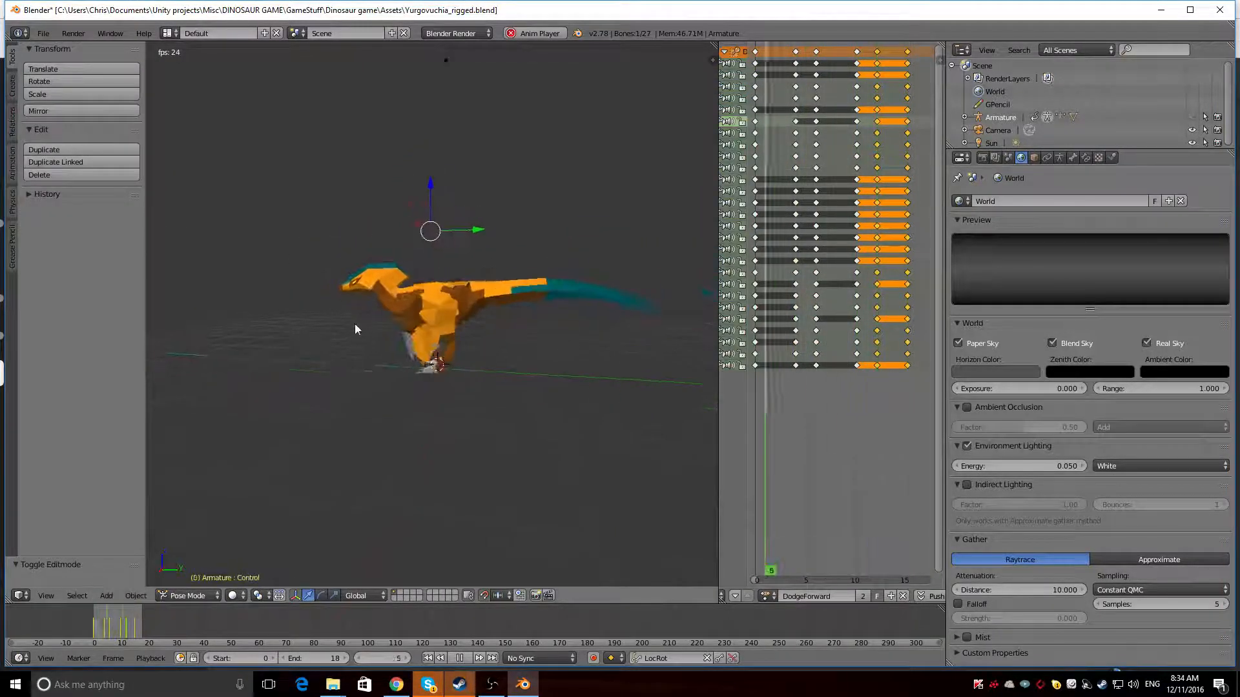
{"action": "mouse_move", "coordinate": [355, 327]}
{"action": "middle_mouse_down"}
{"action": "mouse_move", "coordinate": [531, 330]}
{"action": "mouse_move", "coordinate": [370, 317]}
{"action": "middle_mouse_up"}
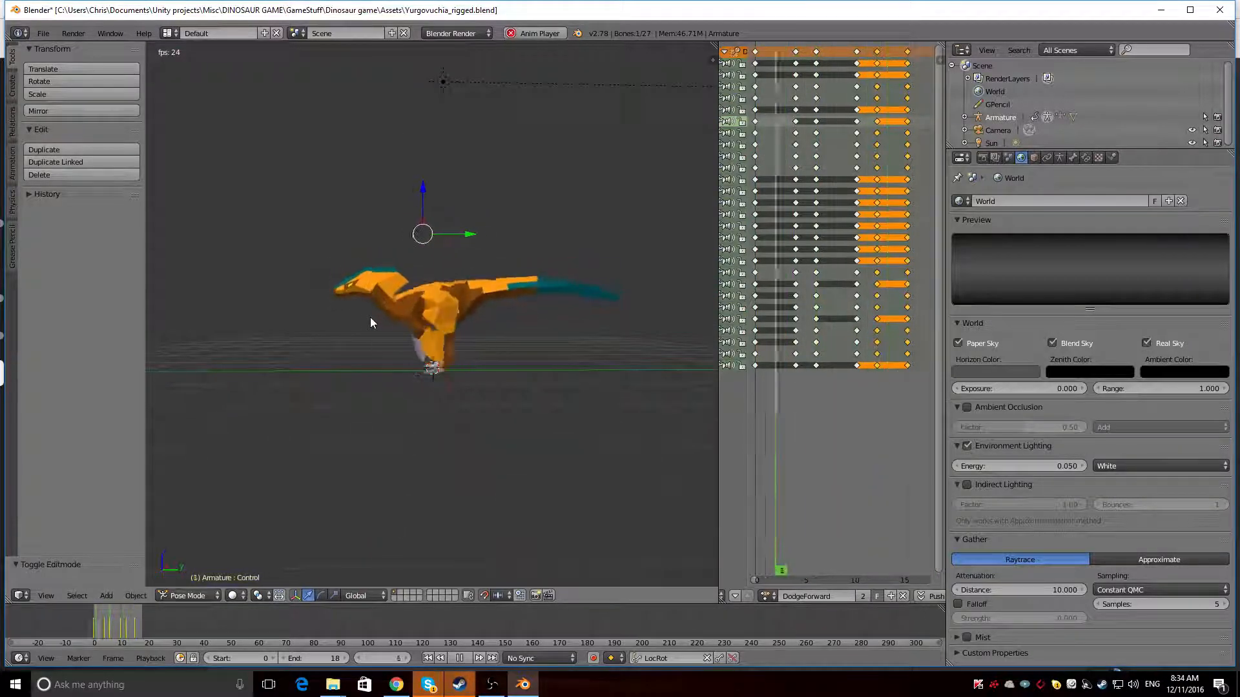